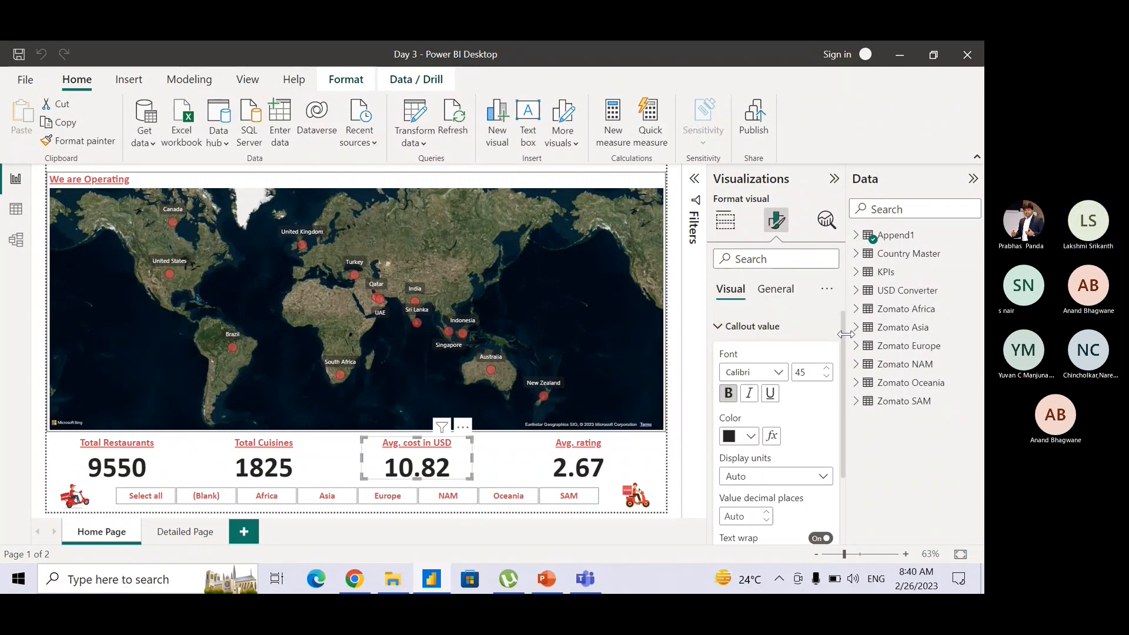
Select the Cost in USD column of the Append1 table in the data view and review its data type options.
scroll(845, 395, down, 1)
scroll(844, 398, down, 1)
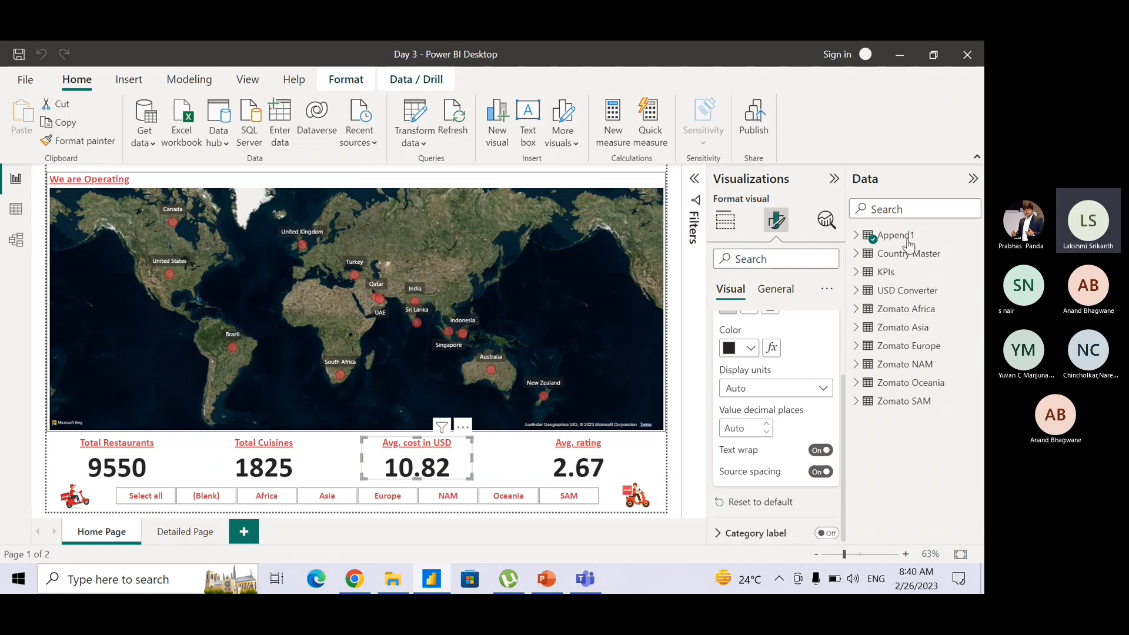
click(855, 236)
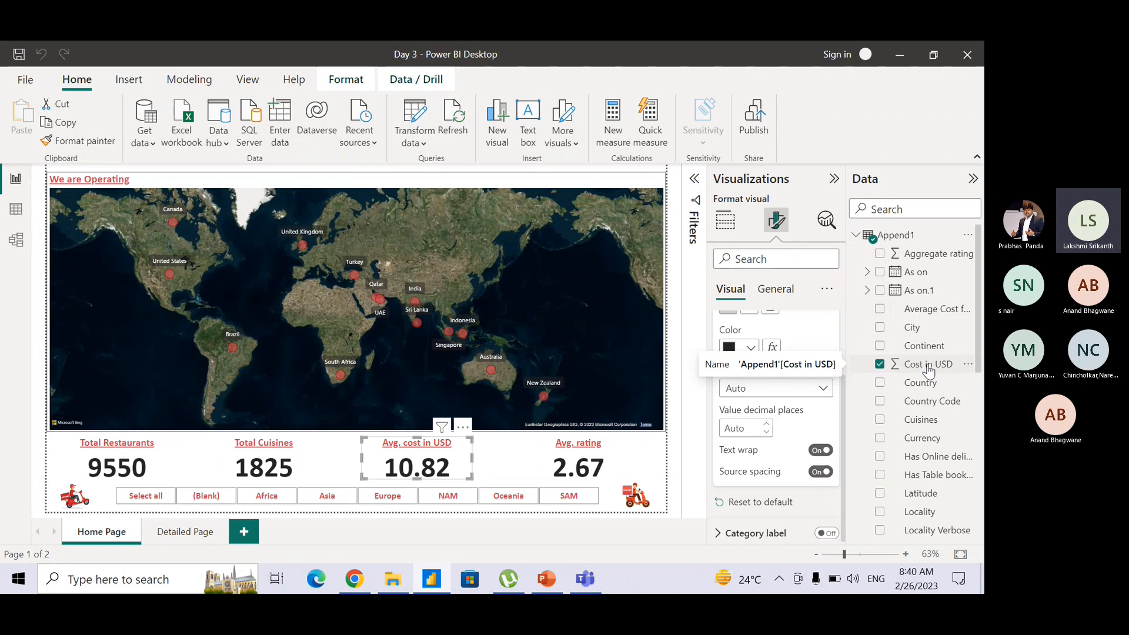
click(21, 220)
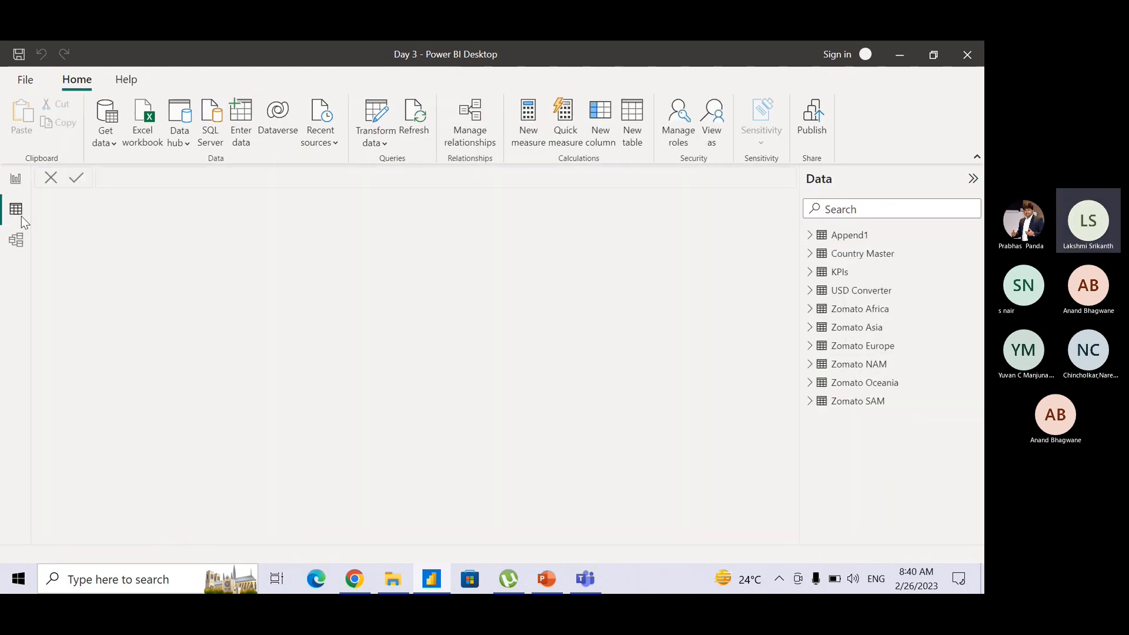
click(835, 235)
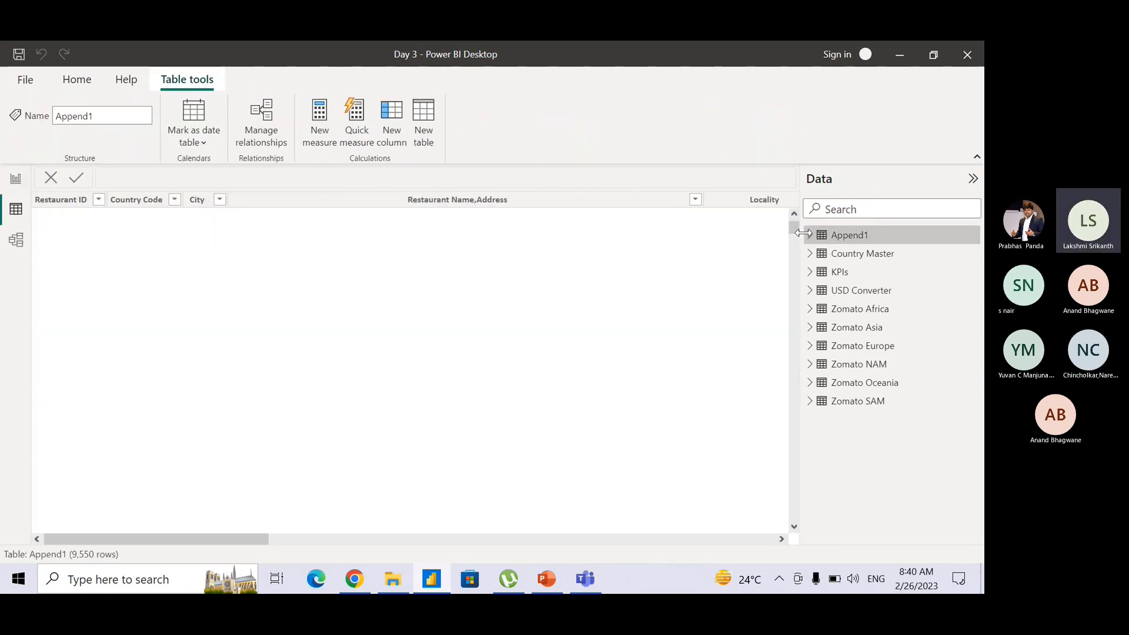
click(810, 235)
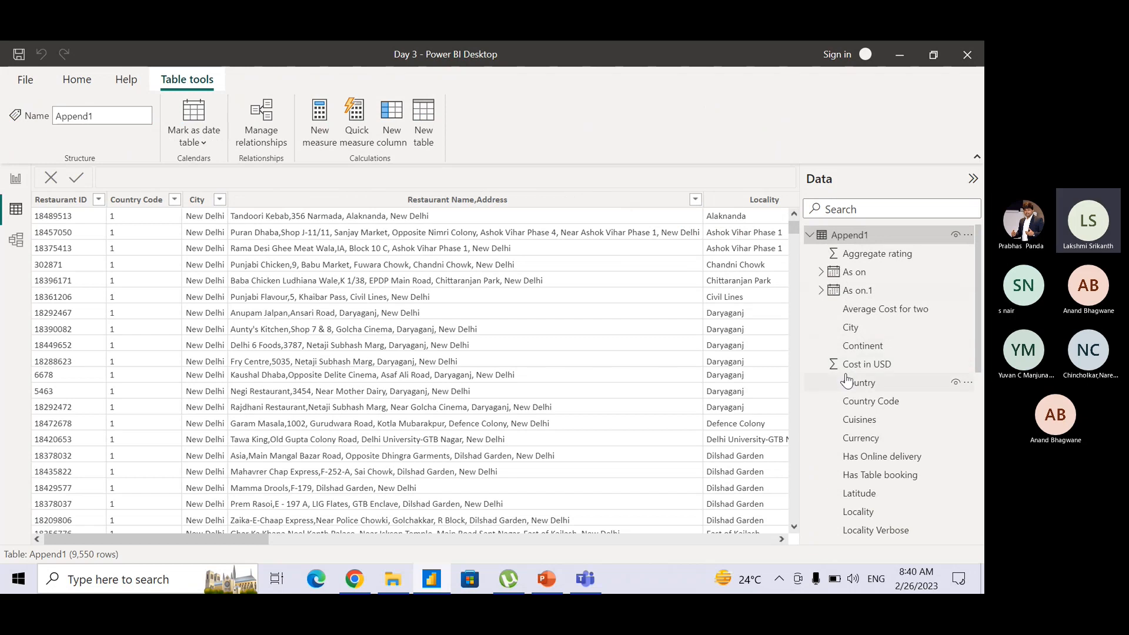
click(863, 364)
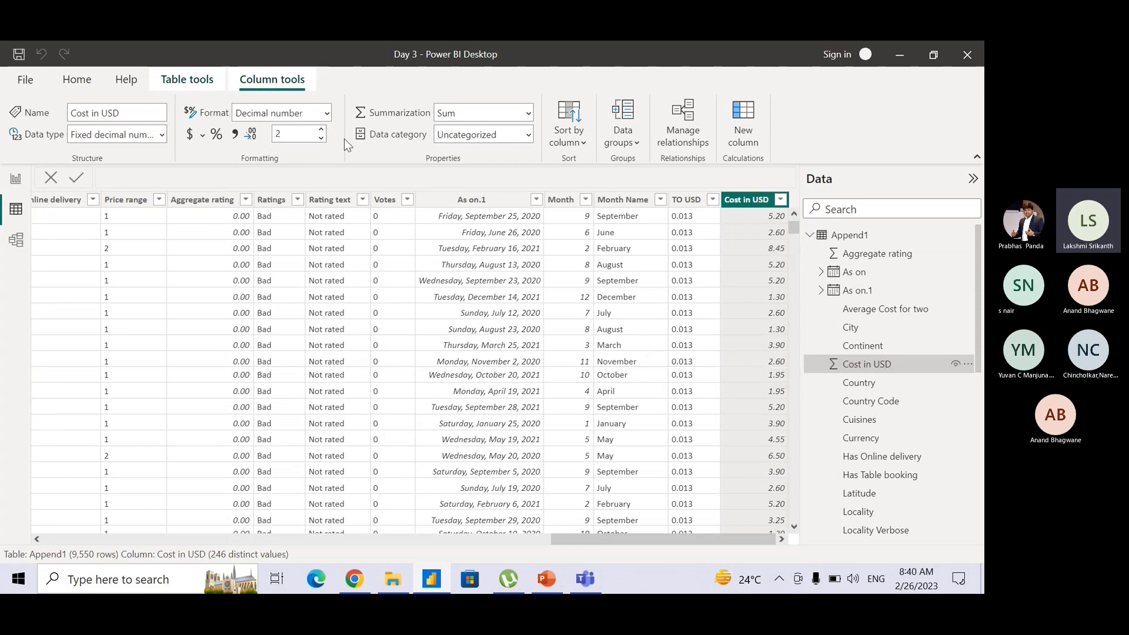
click(161, 131)
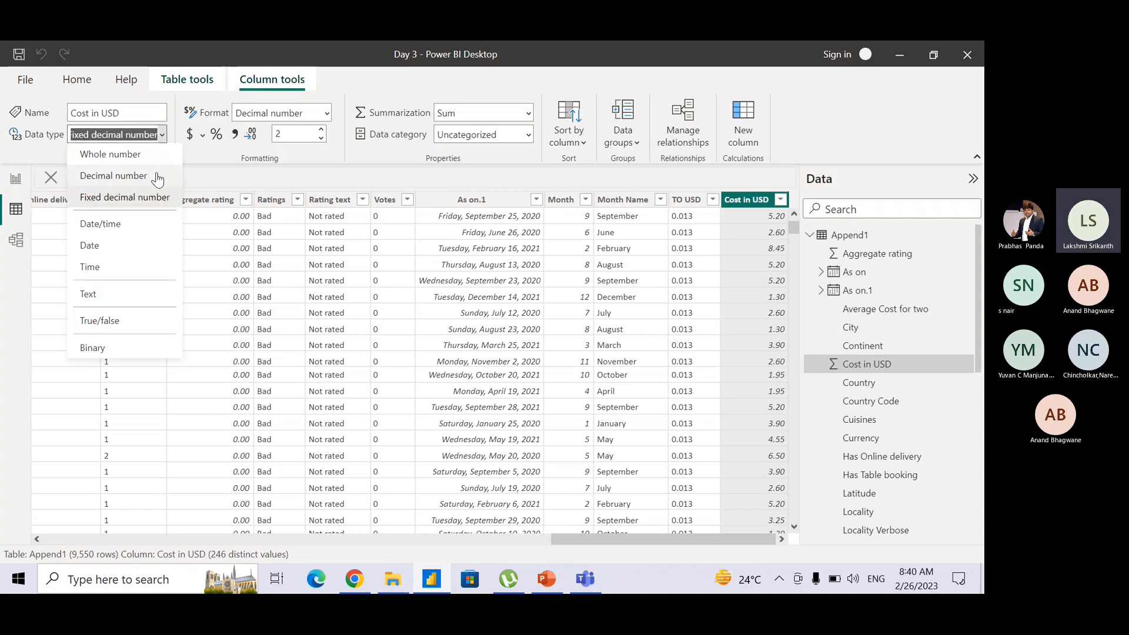
click(215, 179)
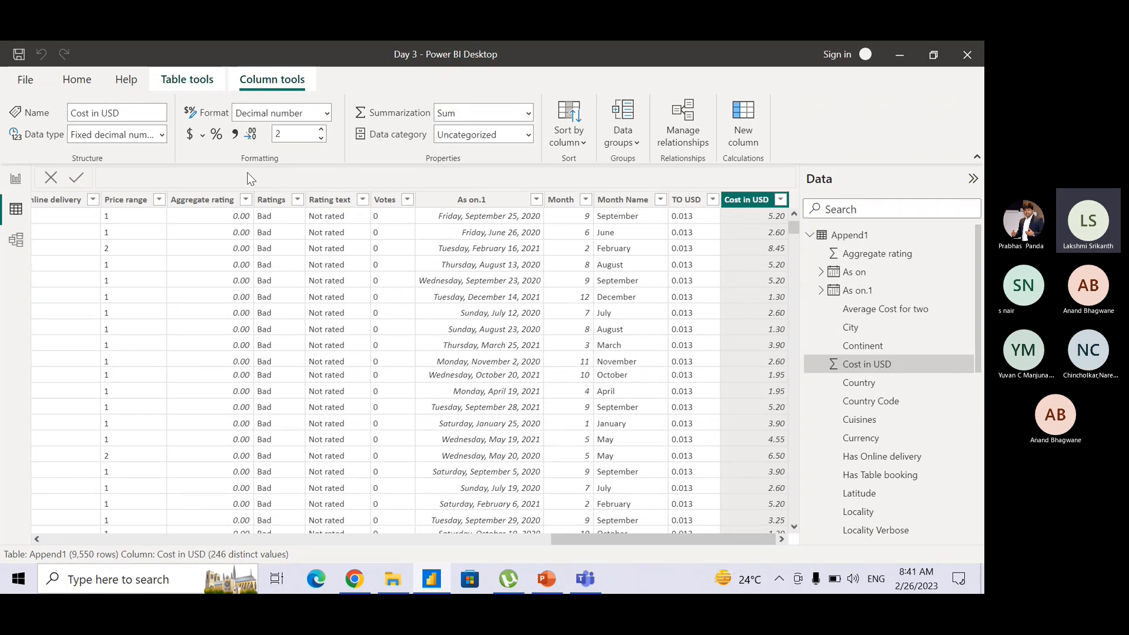
Format the Cost in USD column as dollar currency with 2 decimal places and check the Avg. cost in USD card in the report.
click(188, 138)
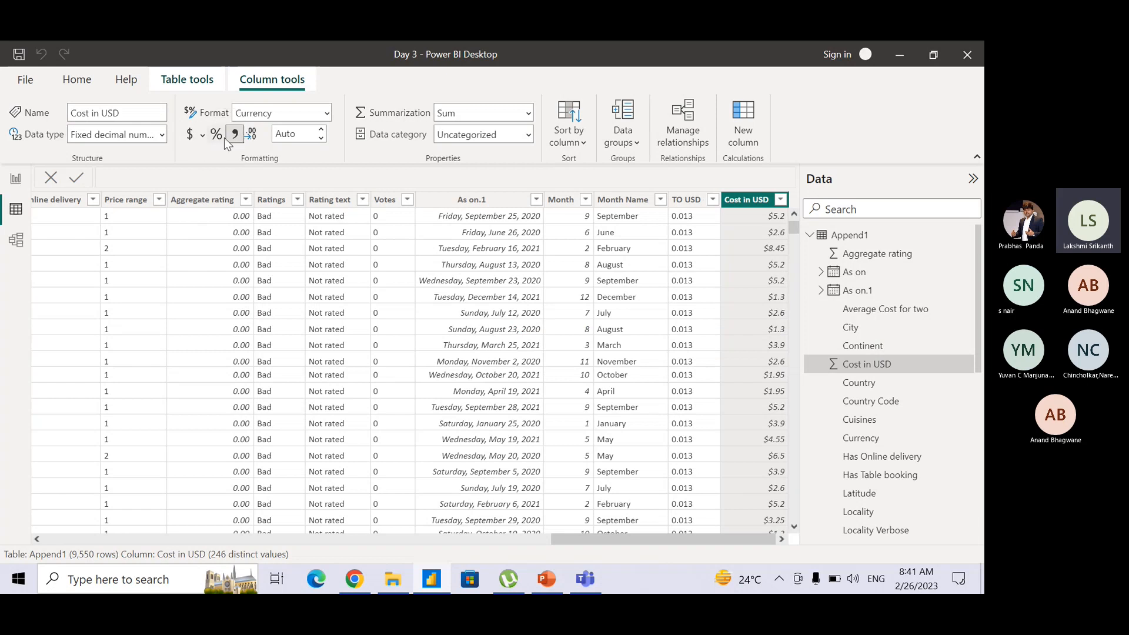
click(223, 140)
click(322, 132)
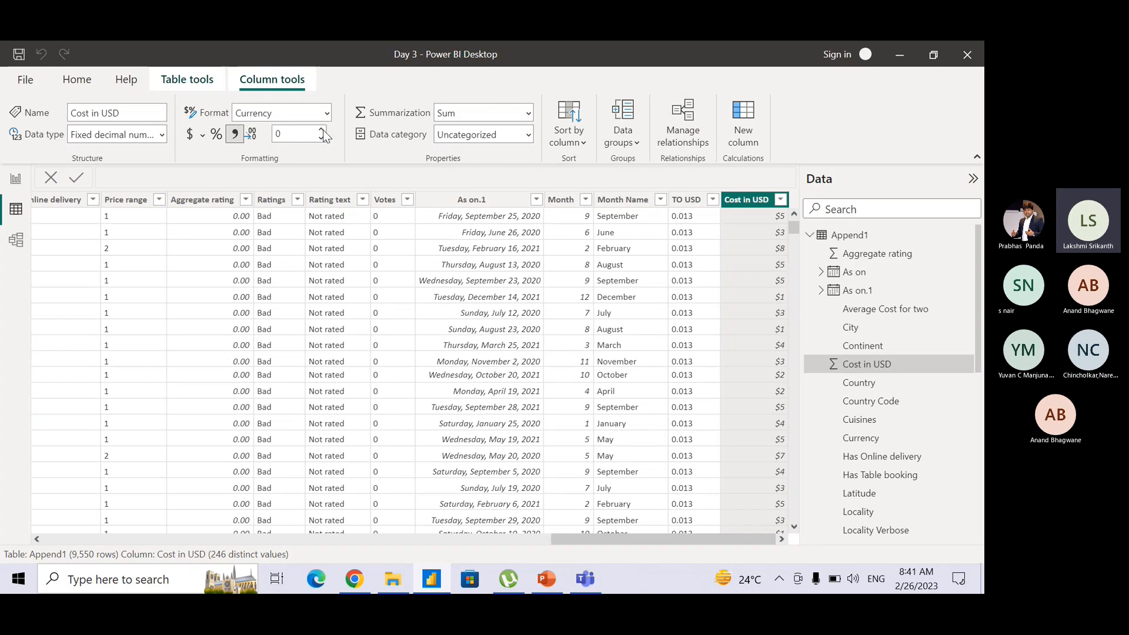
click(322, 131)
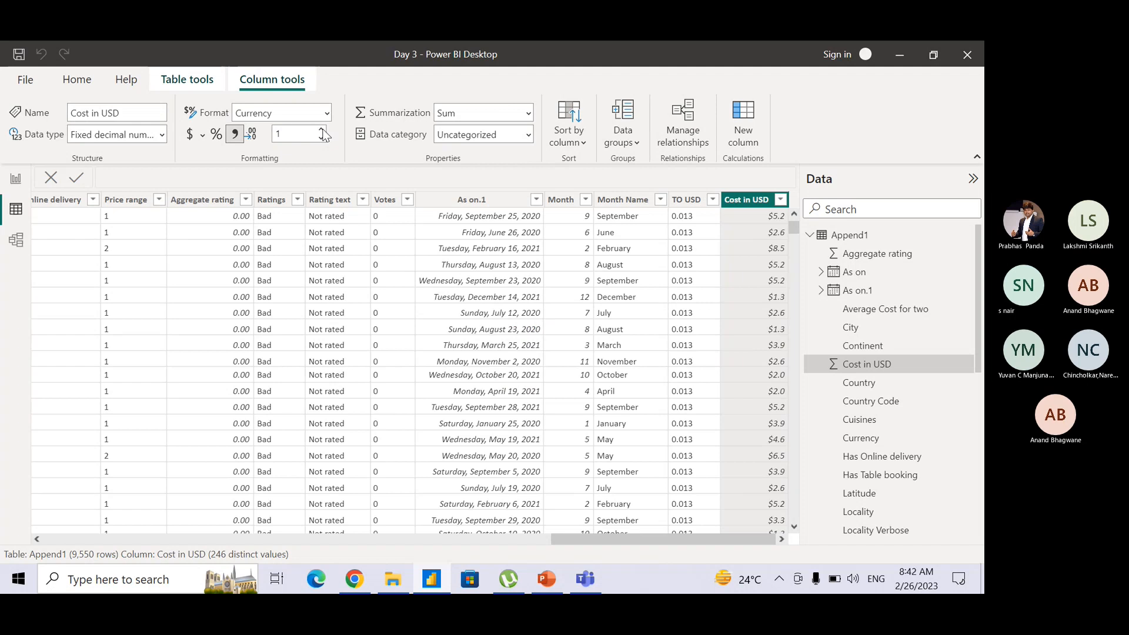
click(323, 130)
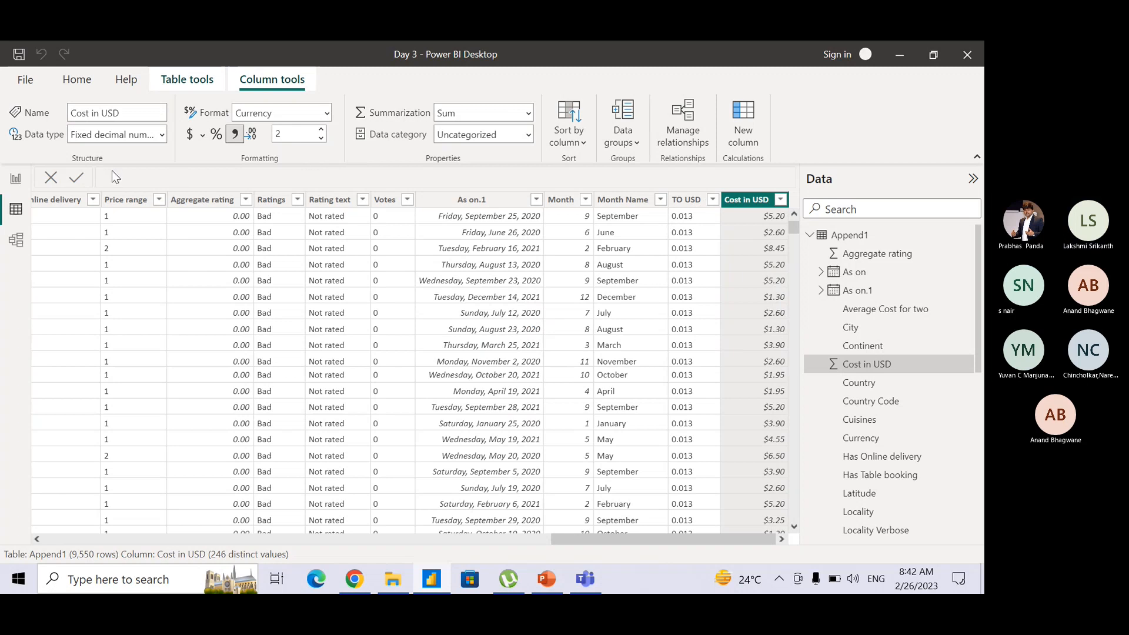
click(16, 187)
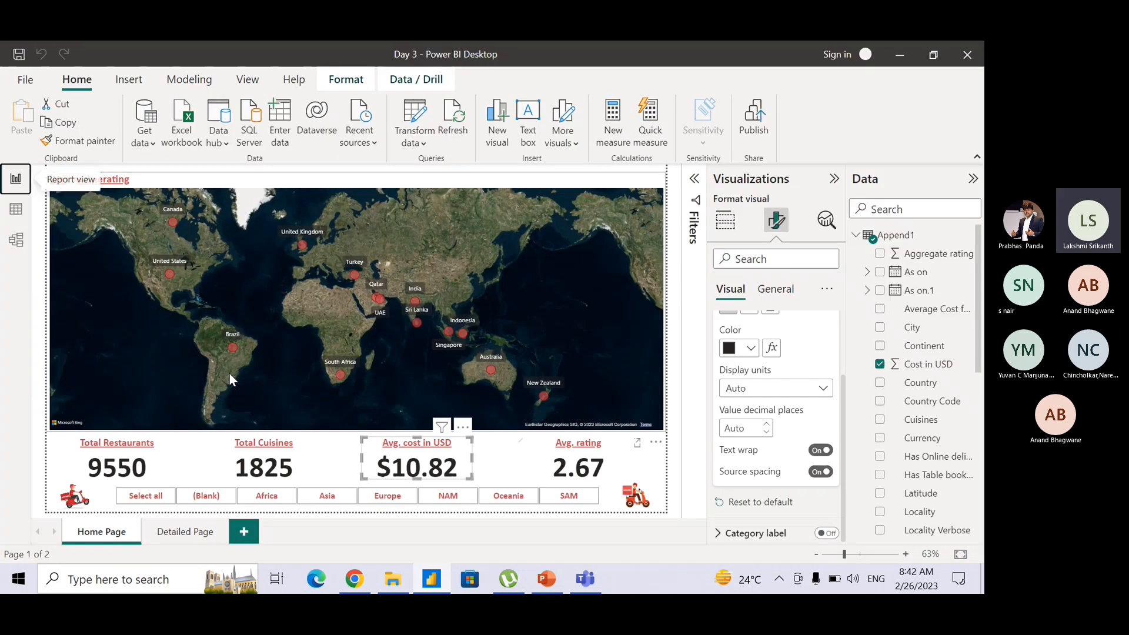
click(505, 474)
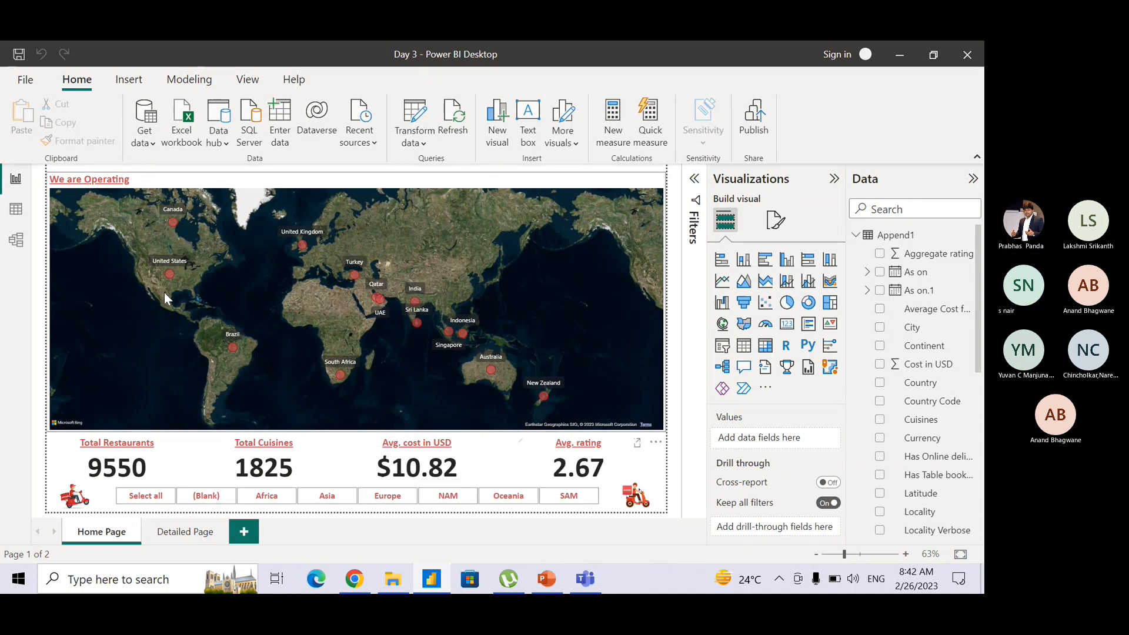
Try the Percentage format on the Cost in USD column and view its effect on the report card.
click(17, 210)
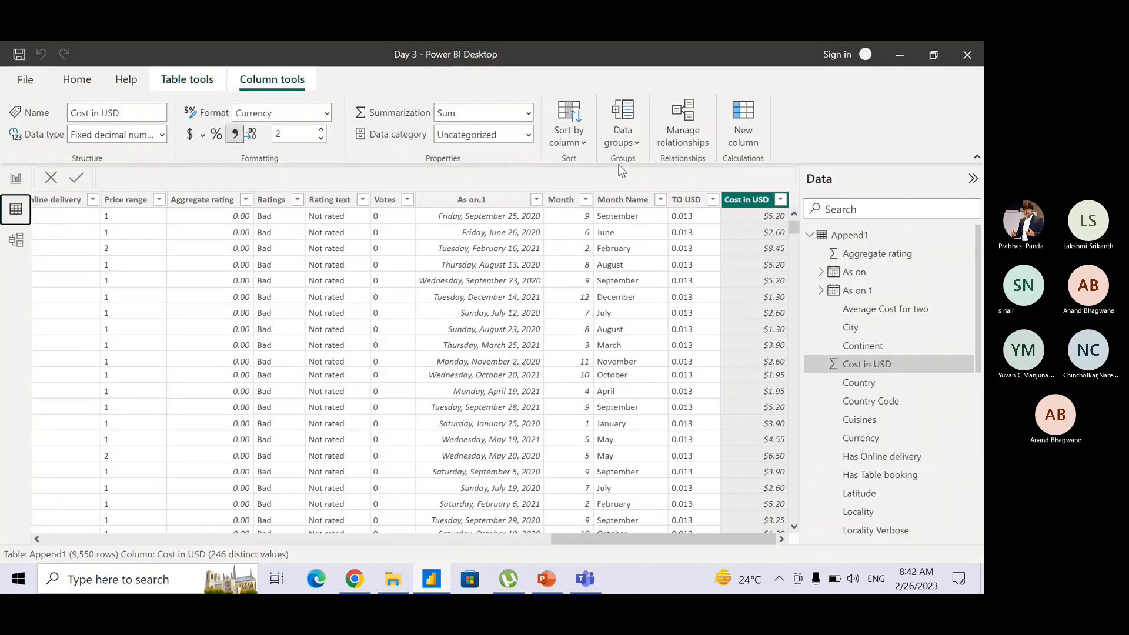
click(213, 137)
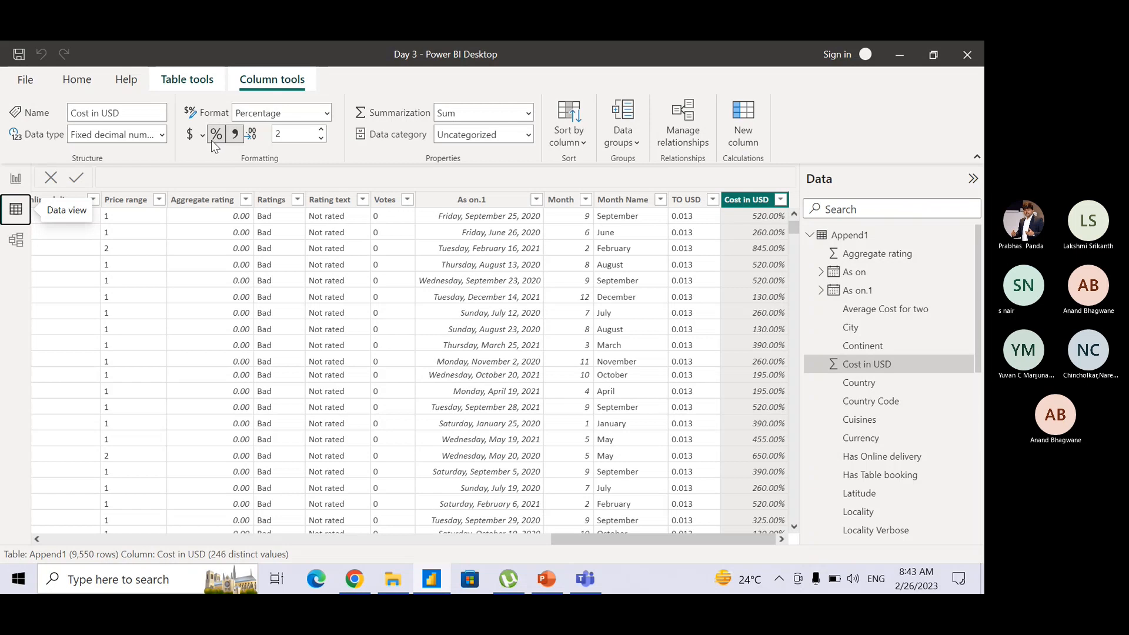
click(16, 179)
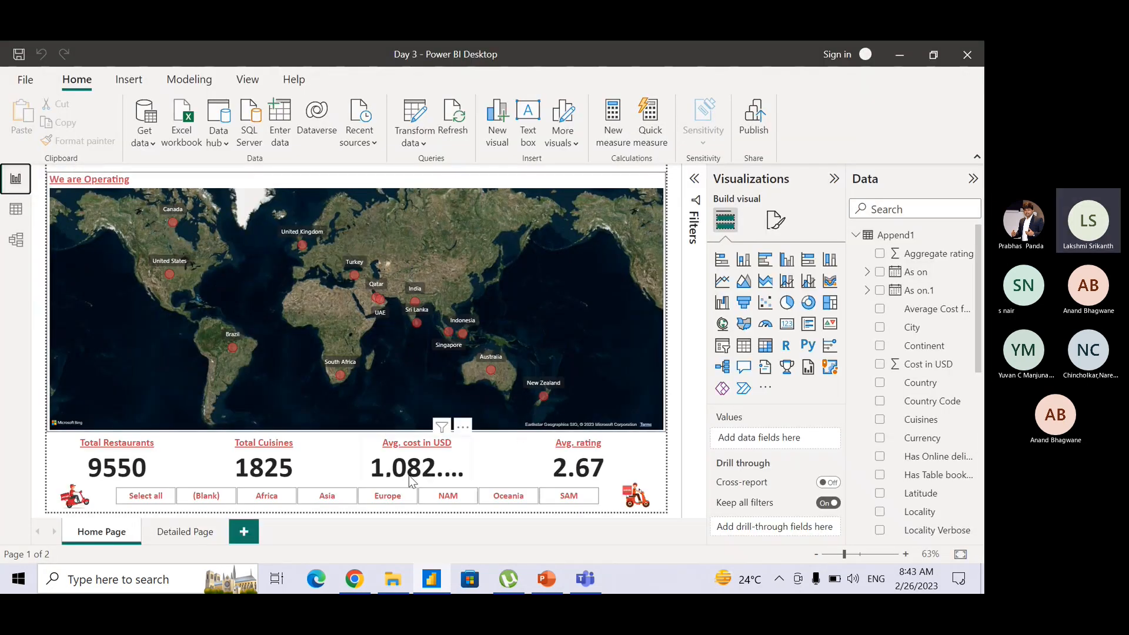
Widen the Avg. cost in USD card to fit its whole value, and undo the resize.
click(475, 469)
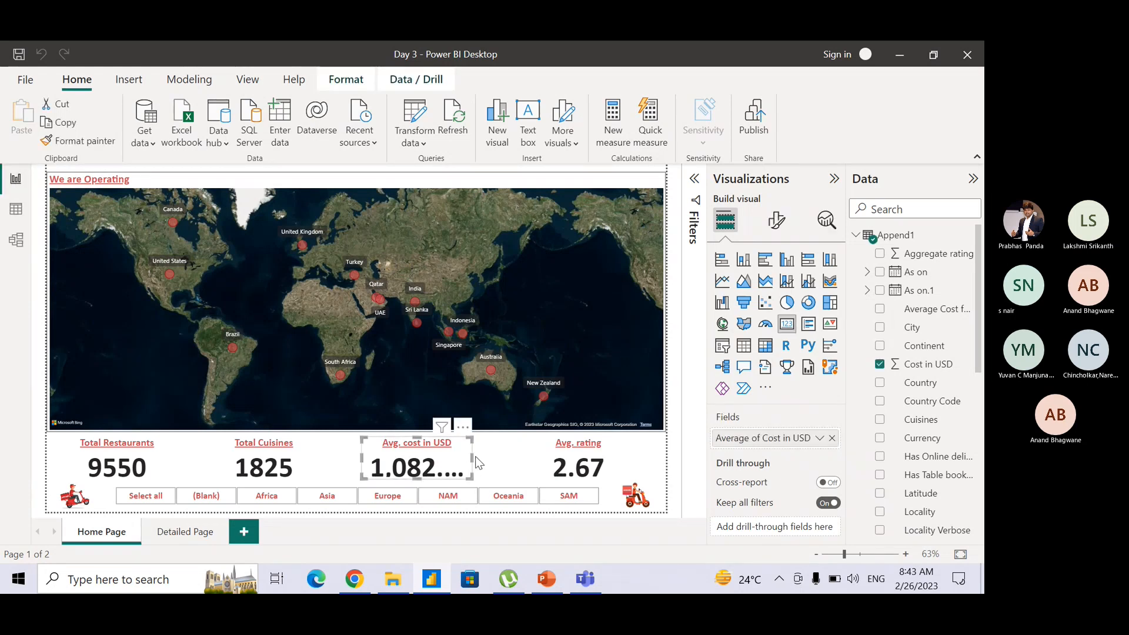
drag(472, 461, 518, 456)
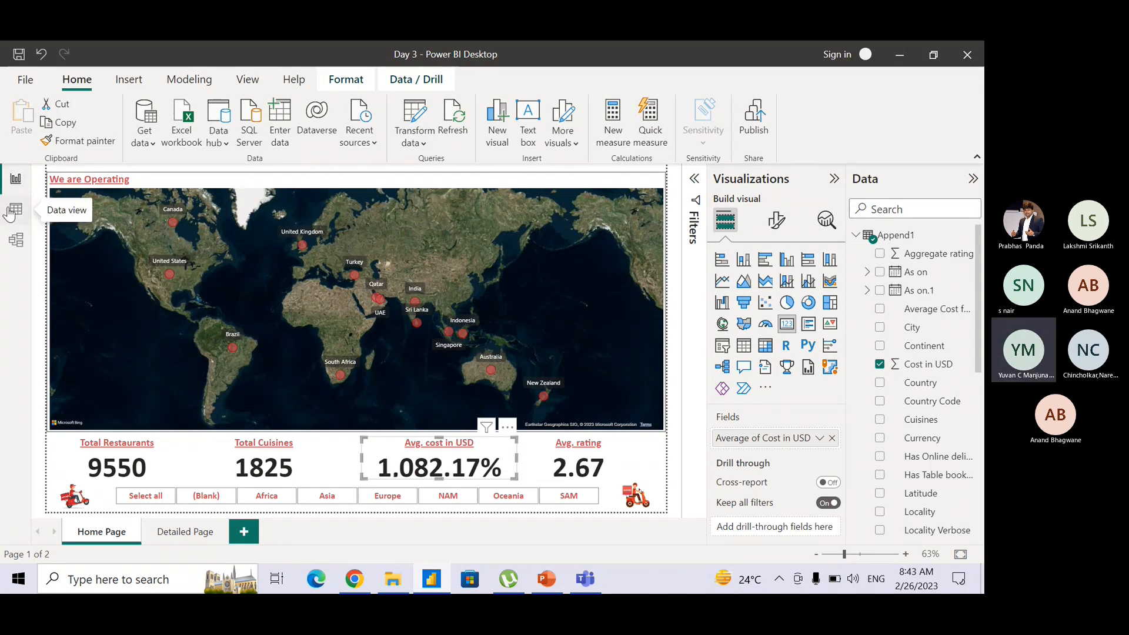
key(ctrl+z)
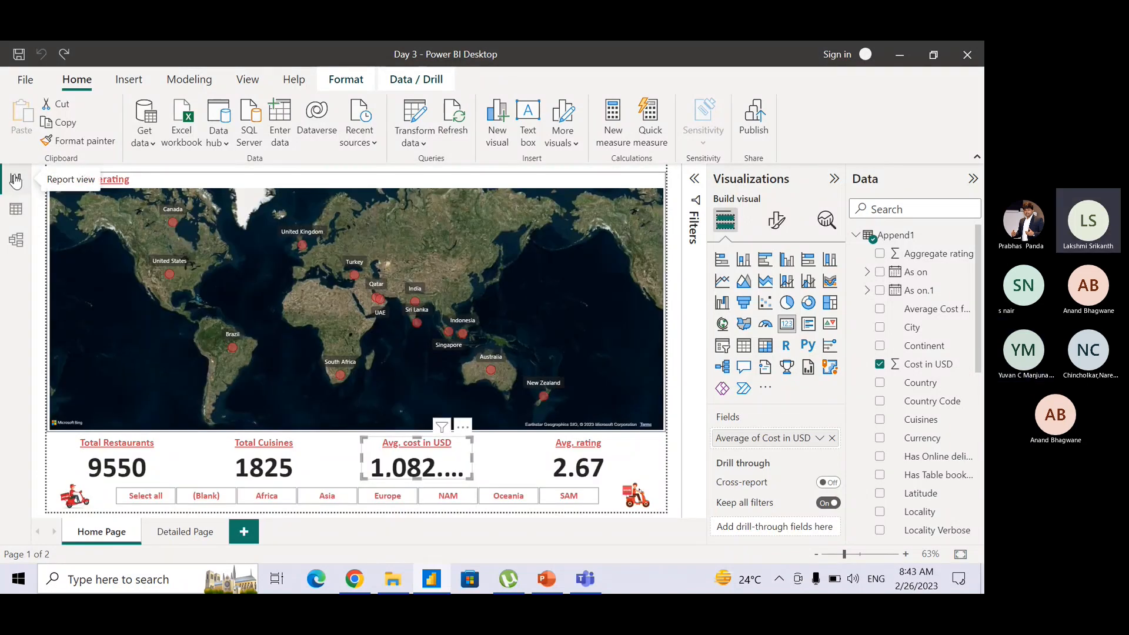
Restore the Cost in USD column's Currency format with 2 decimal places and return to the report.
click(19, 207)
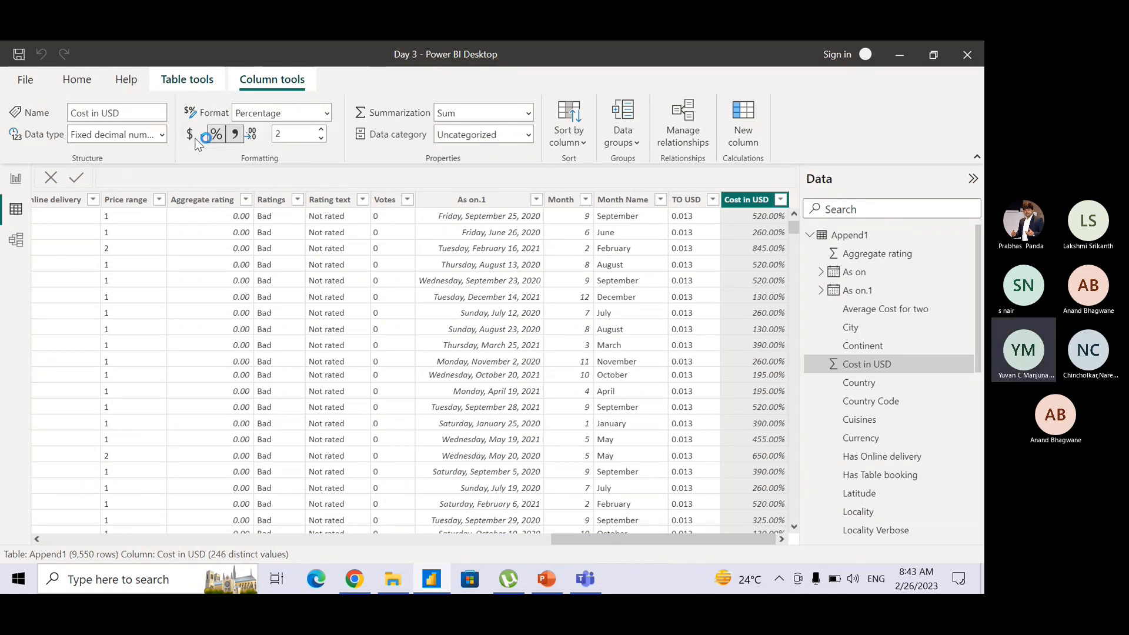
click(195, 139)
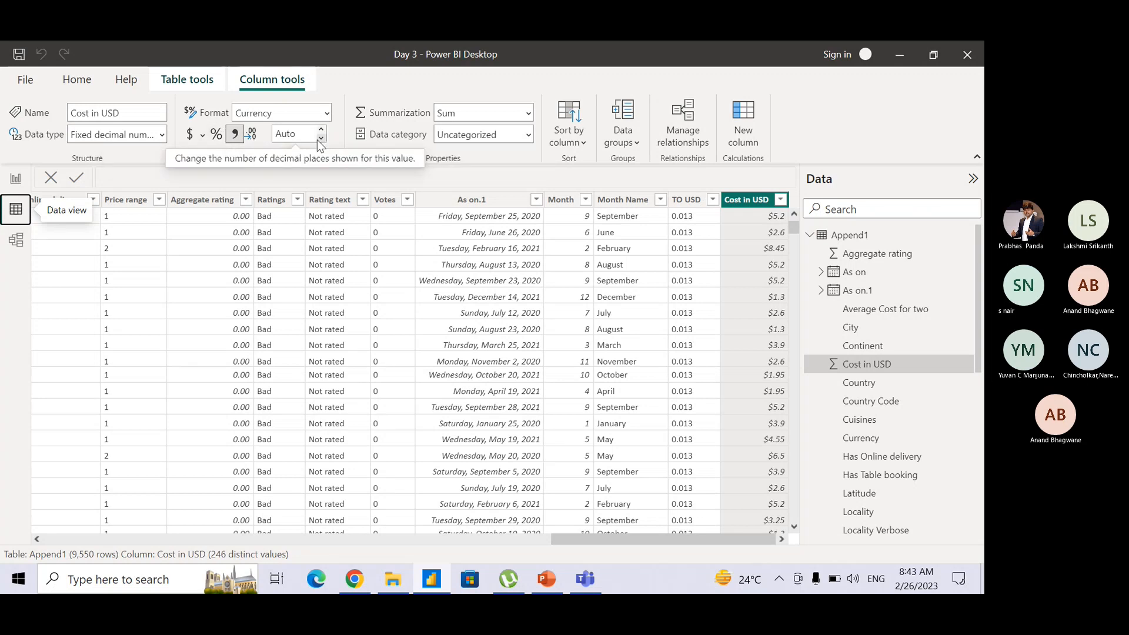
click(298, 135)
click(298, 135)
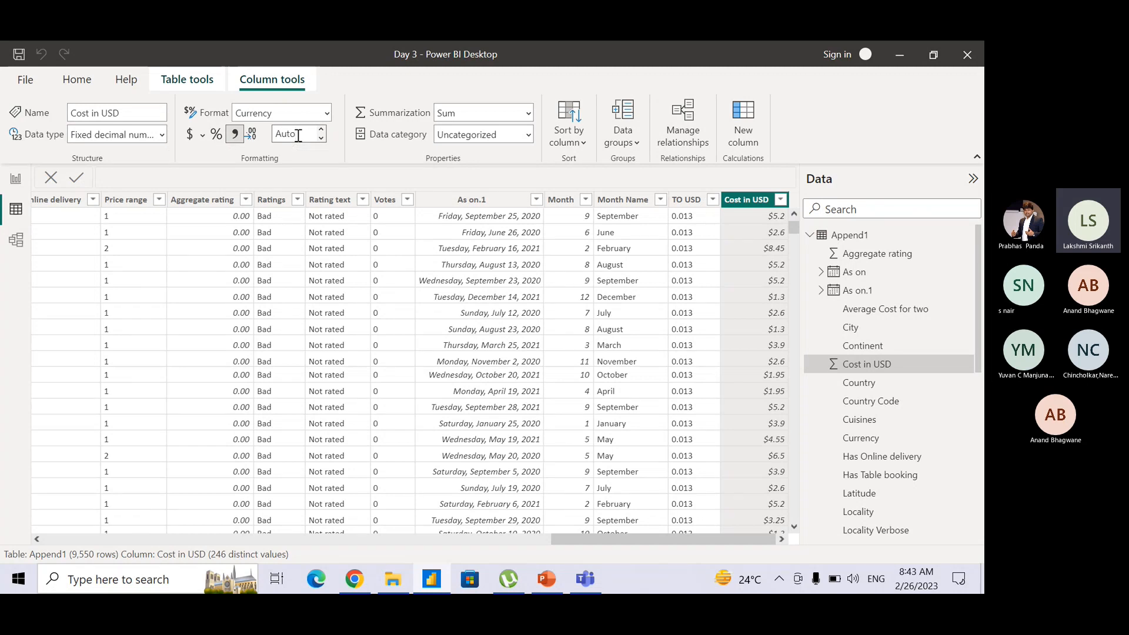
key(Return)
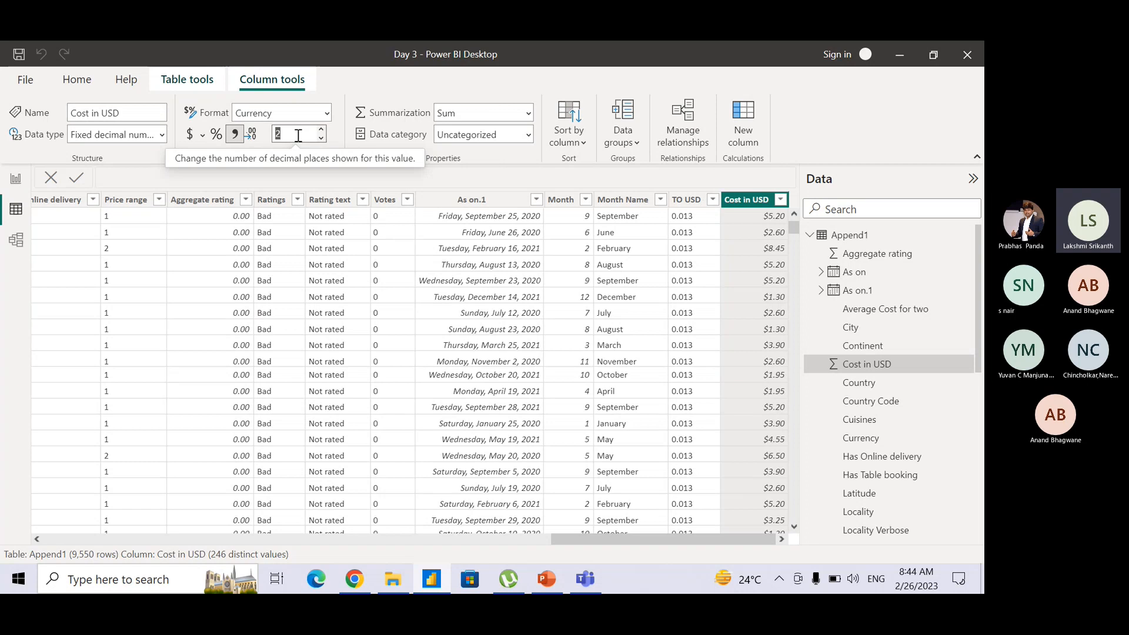
click(15, 179)
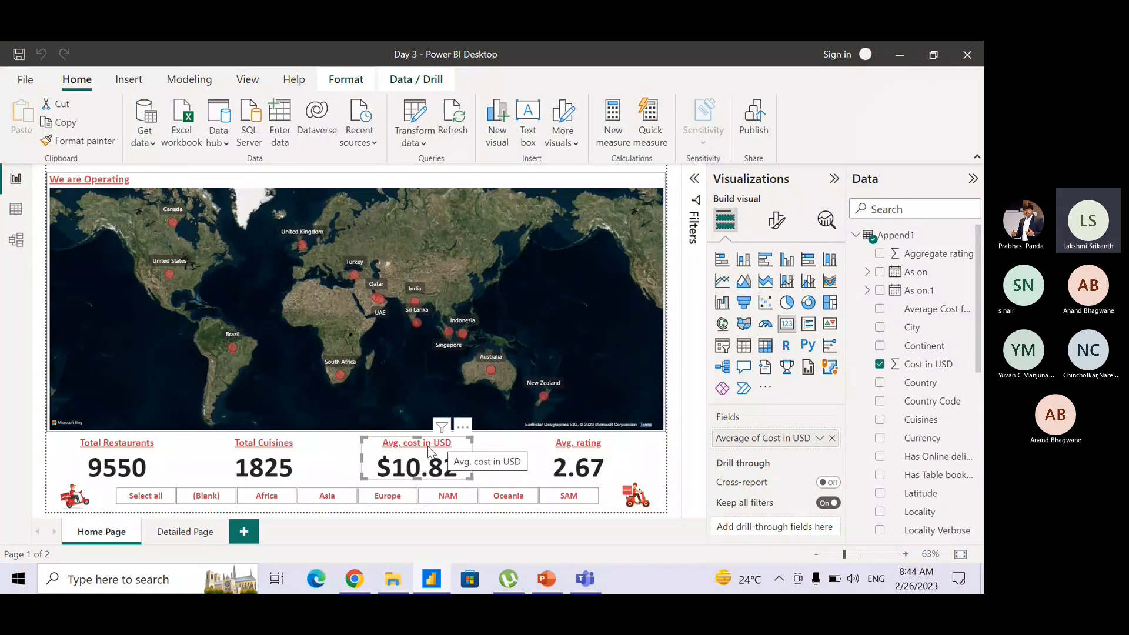
Try editing the title text of the Avg. cost in USD card in its general formatting settings.
click(777, 221)
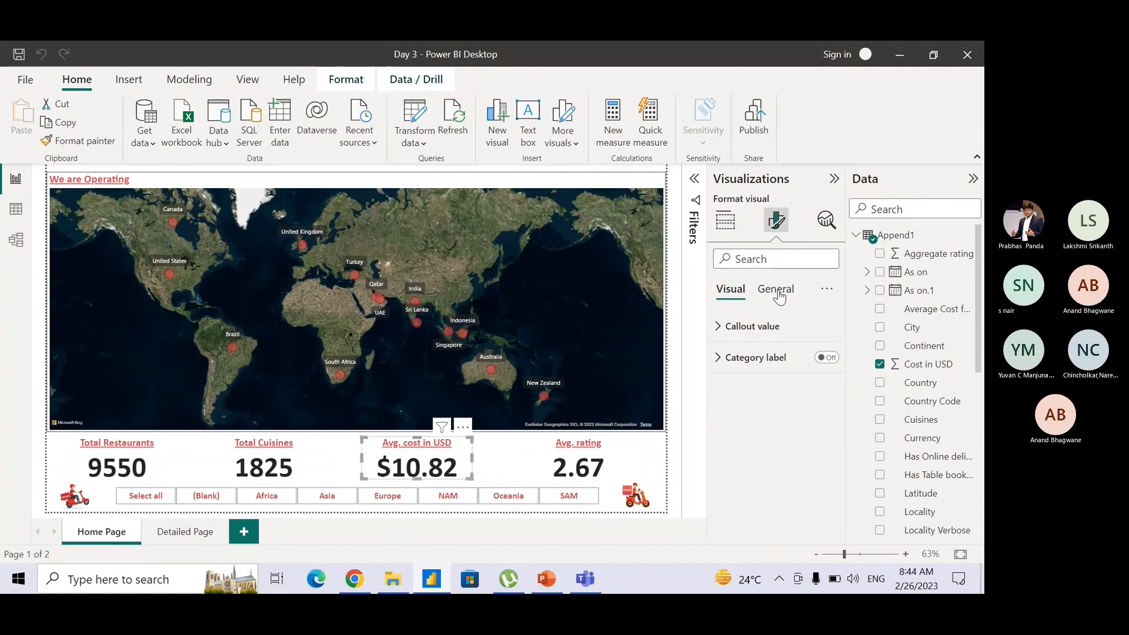
click(782, 289)
click(716, 359)
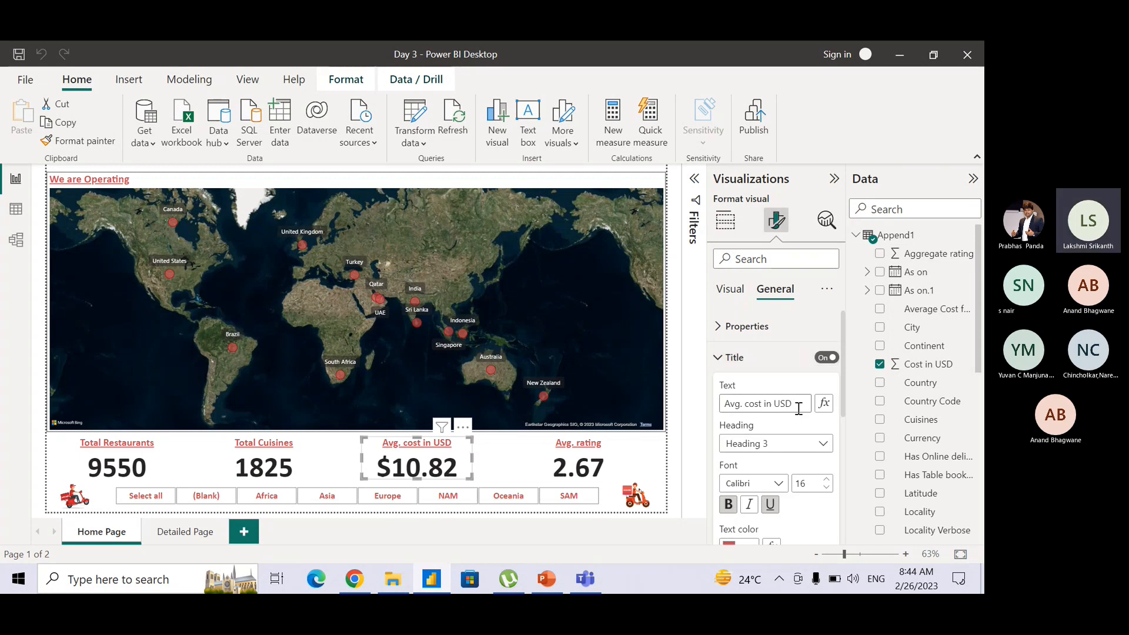
click(797, 405)
text($)
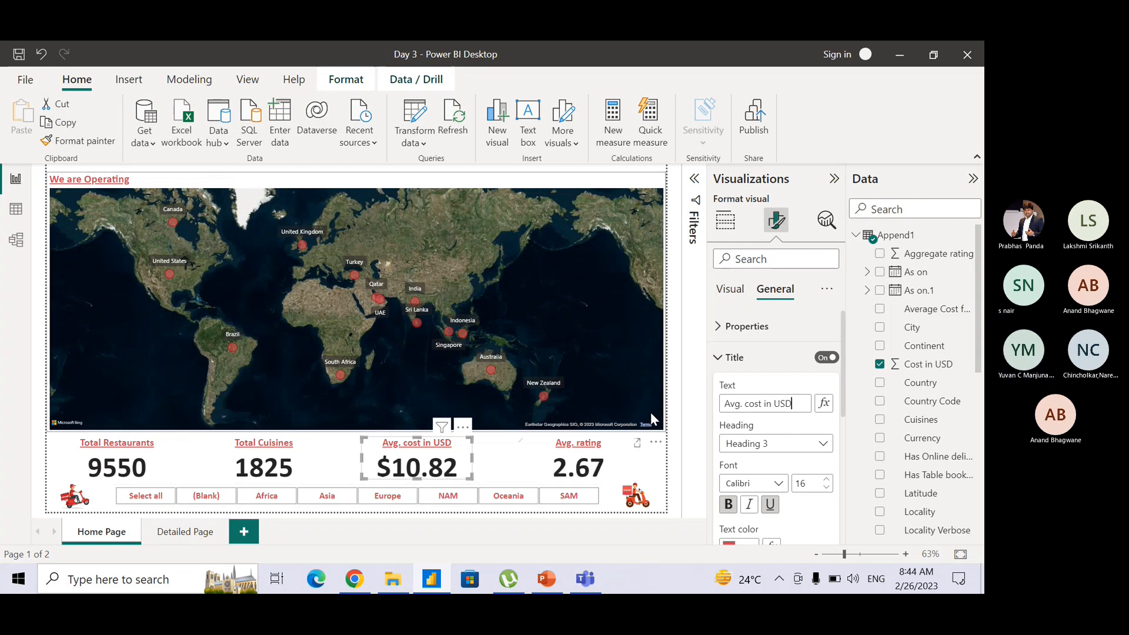
click(672, 478)
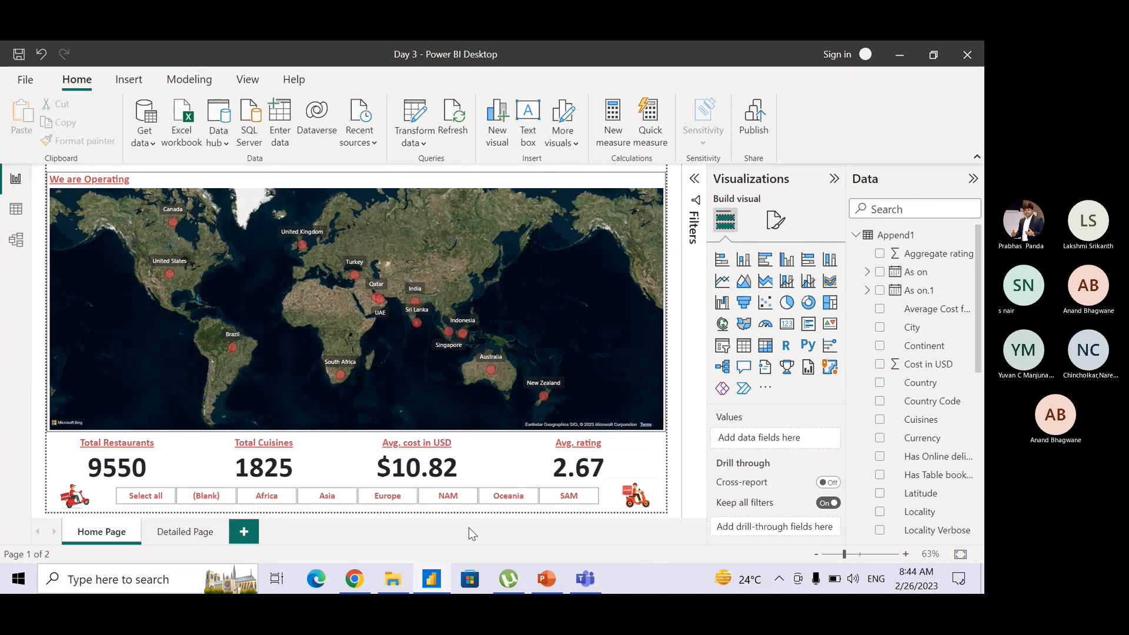
View the Detailed Page summary table, and switch to the Microsoft Teams meeting to read the chat question about showing a percentage column in a card.
click(188, 532)
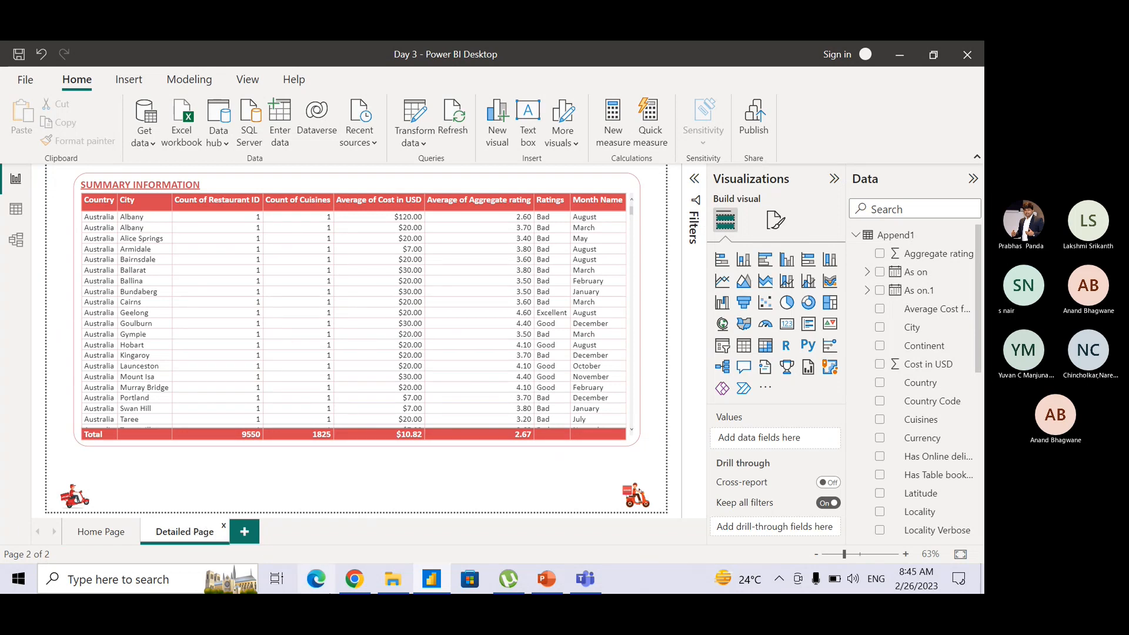
mouse_move(571, 586)
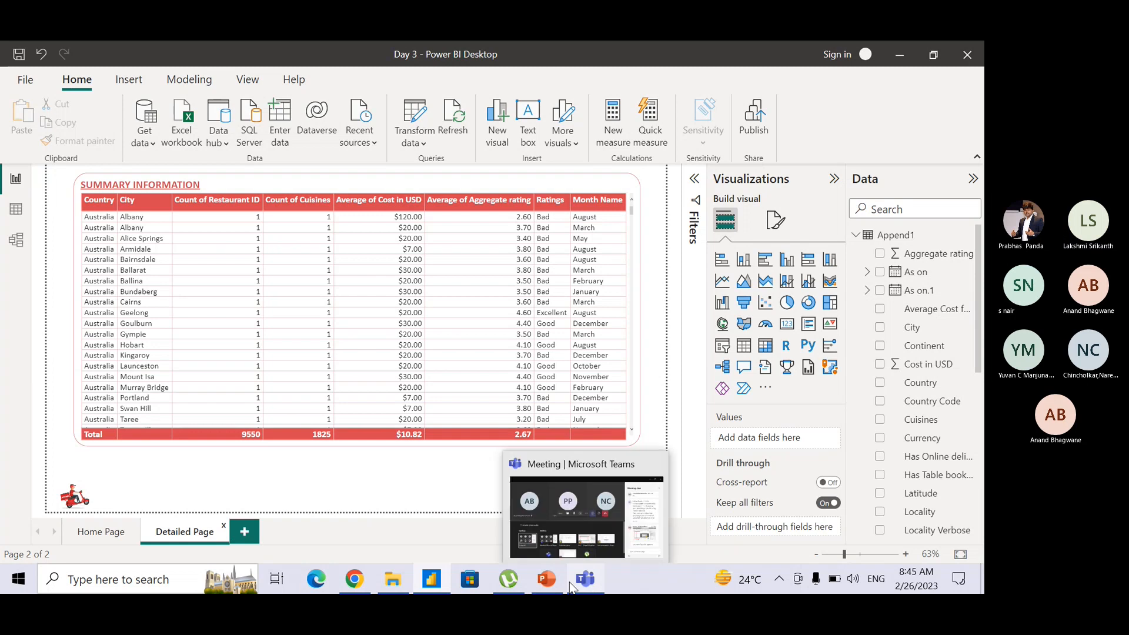
click(591, 499)
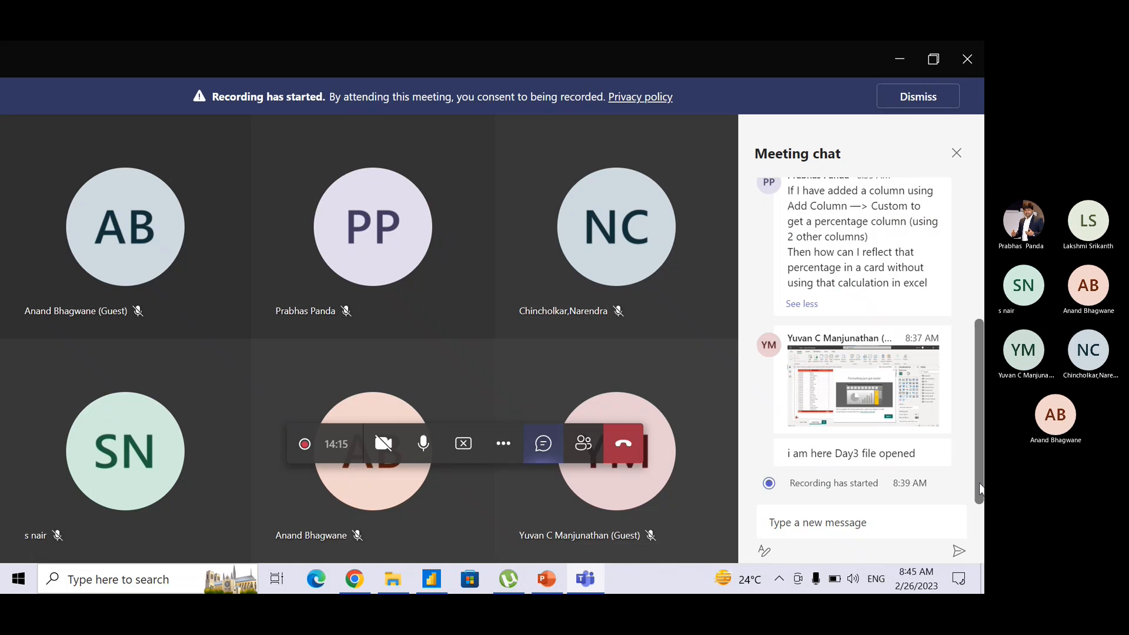
scroll(975, 439, up, 2)
scroll(966, 343, up, 4)
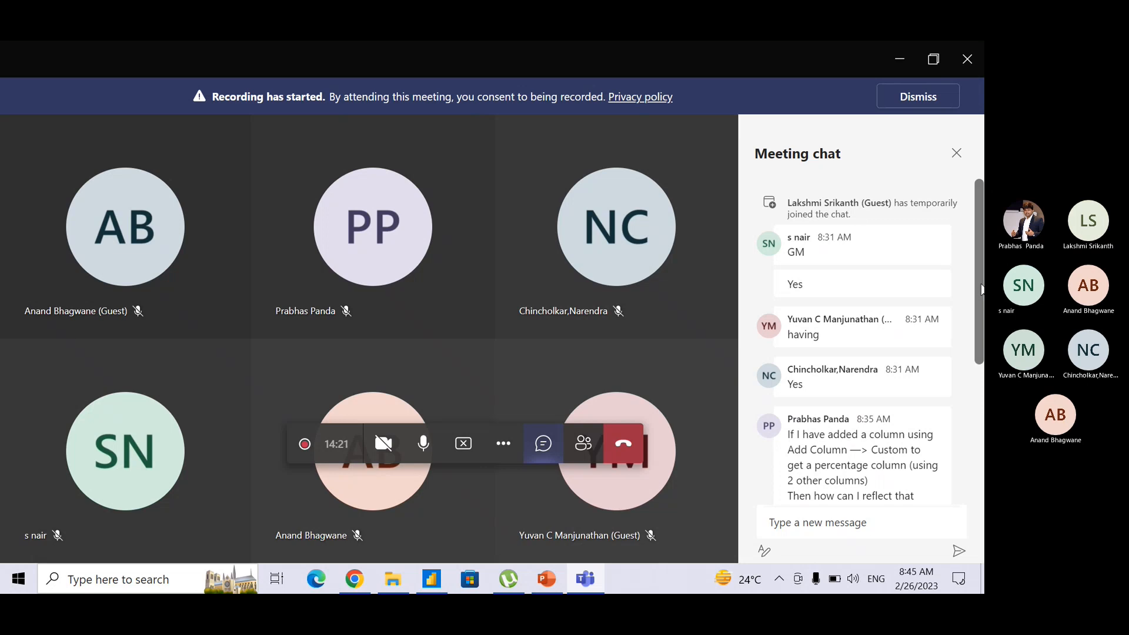
drag(979, 276, 980, 417)
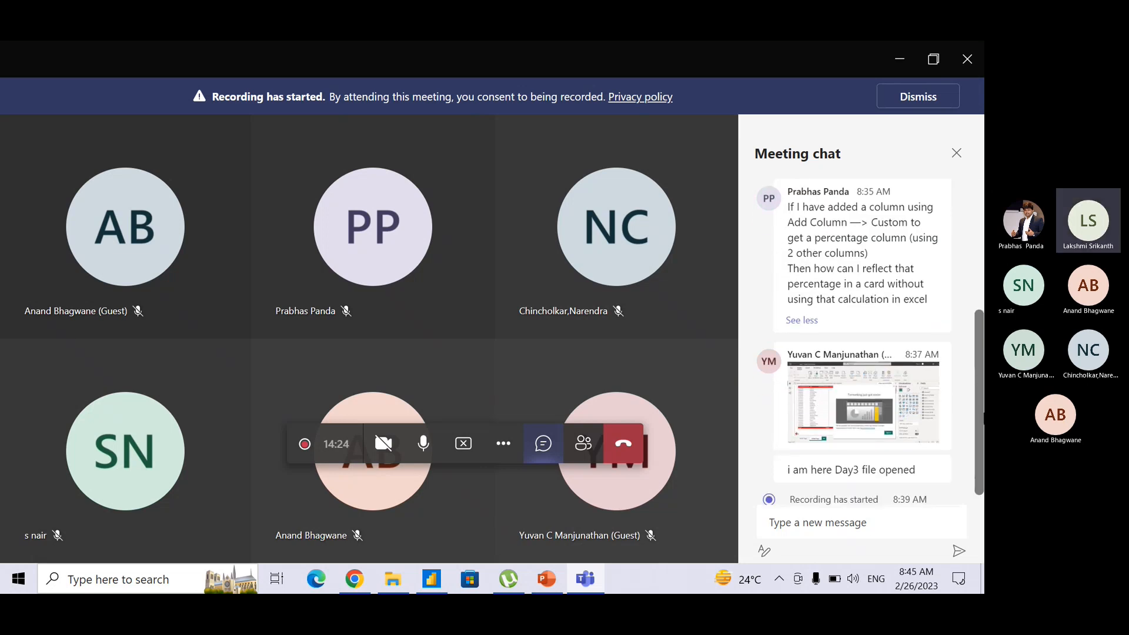
scroll(983, 418, up, 2)
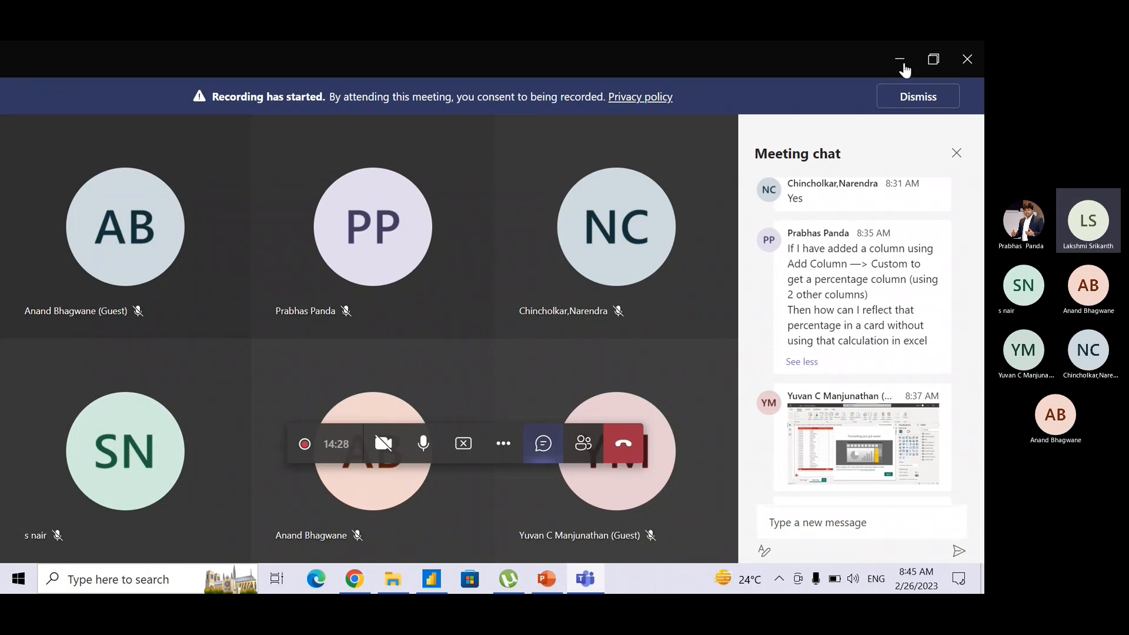
Leave the meeting chat and return to the Detailed Page in Power BI Desktop.
click(899, 63)
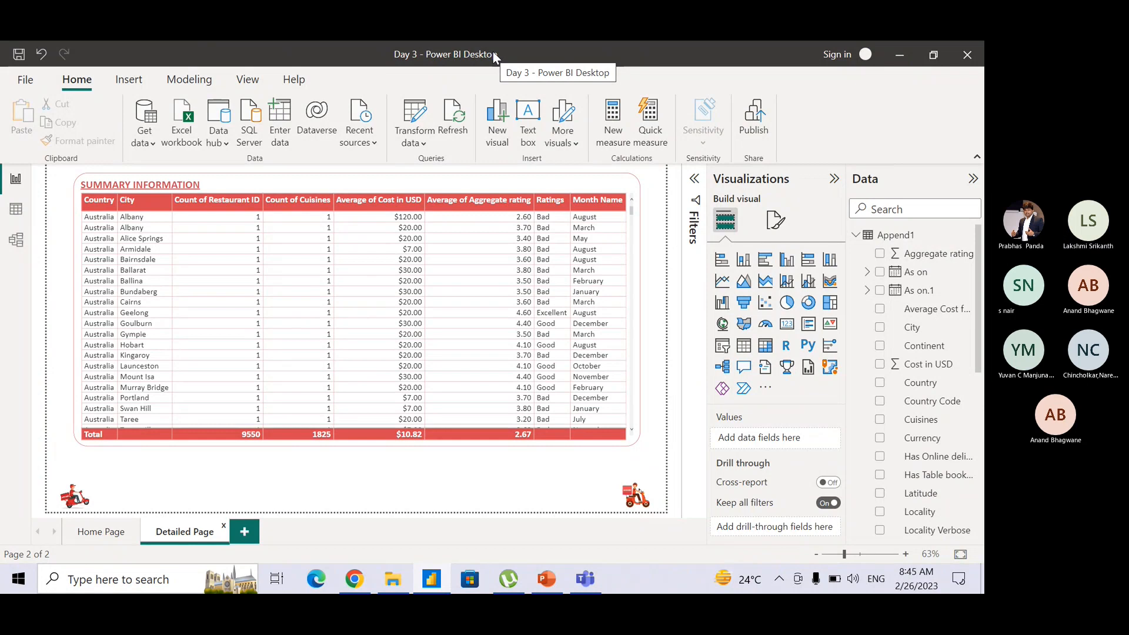
key(super)
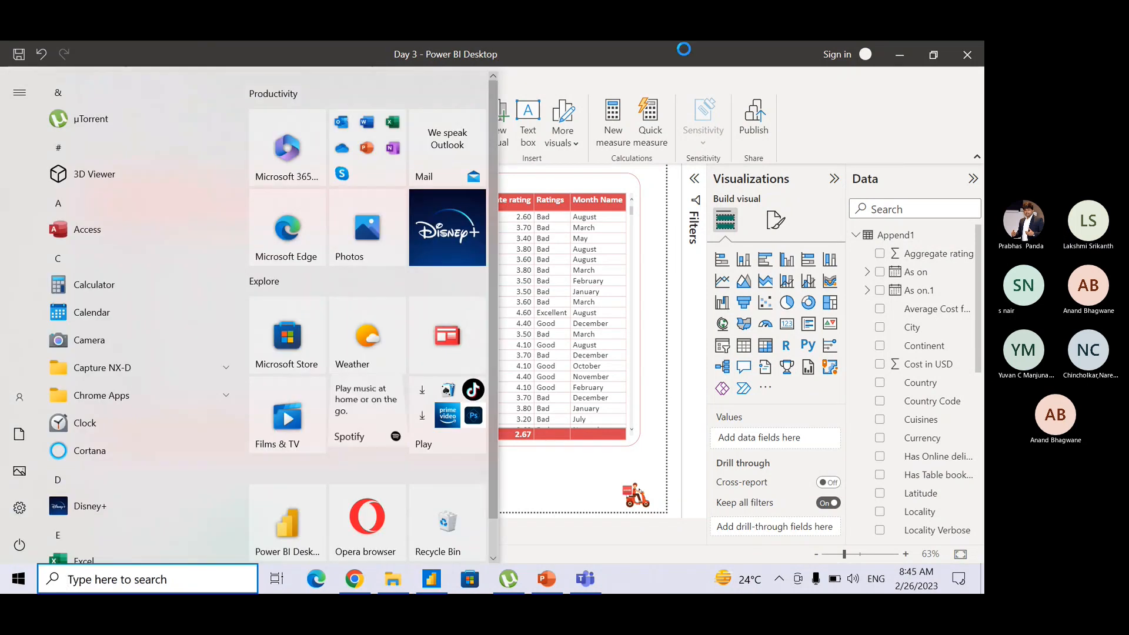
click(682, 54)
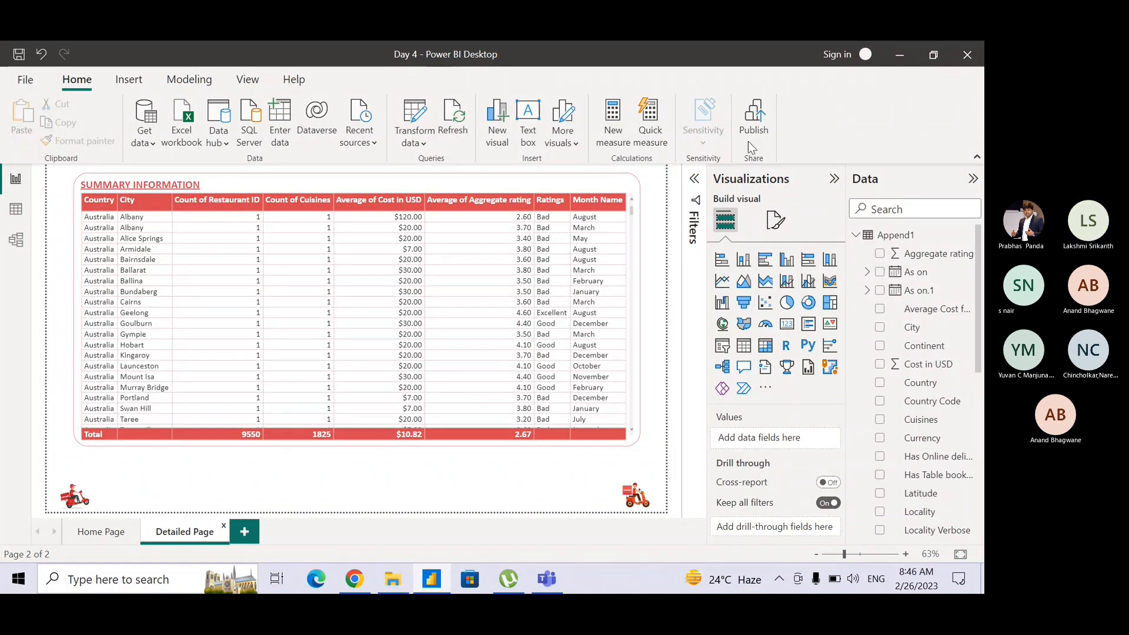
Select the Summary Information table and look over its formatting categories and the fields available in the data model.
click(580, 178)
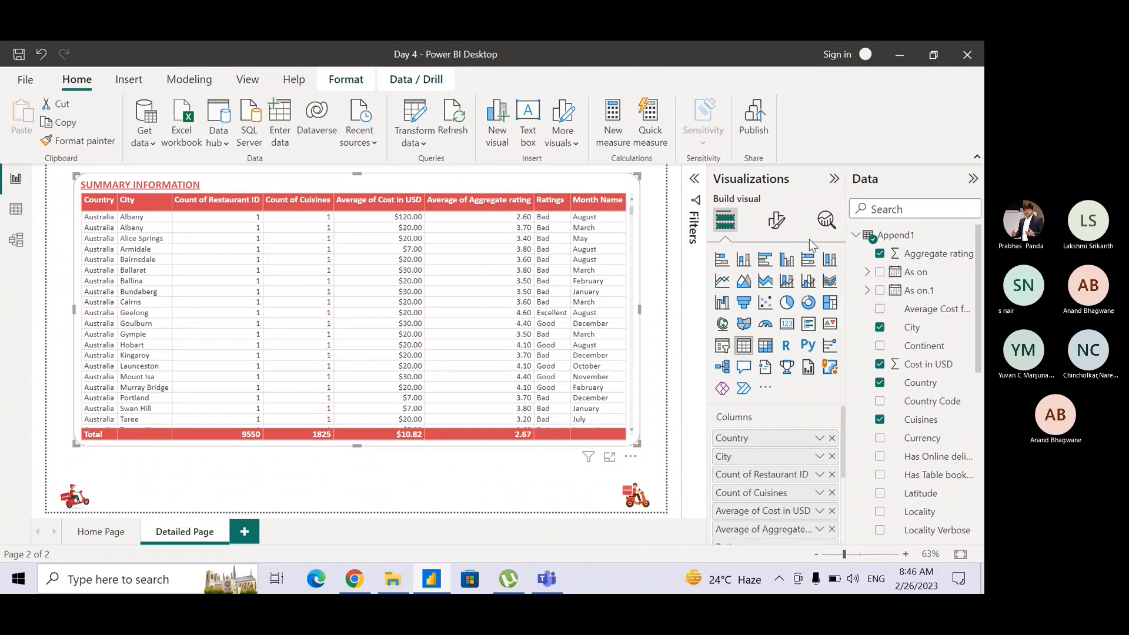
click(785, 222)
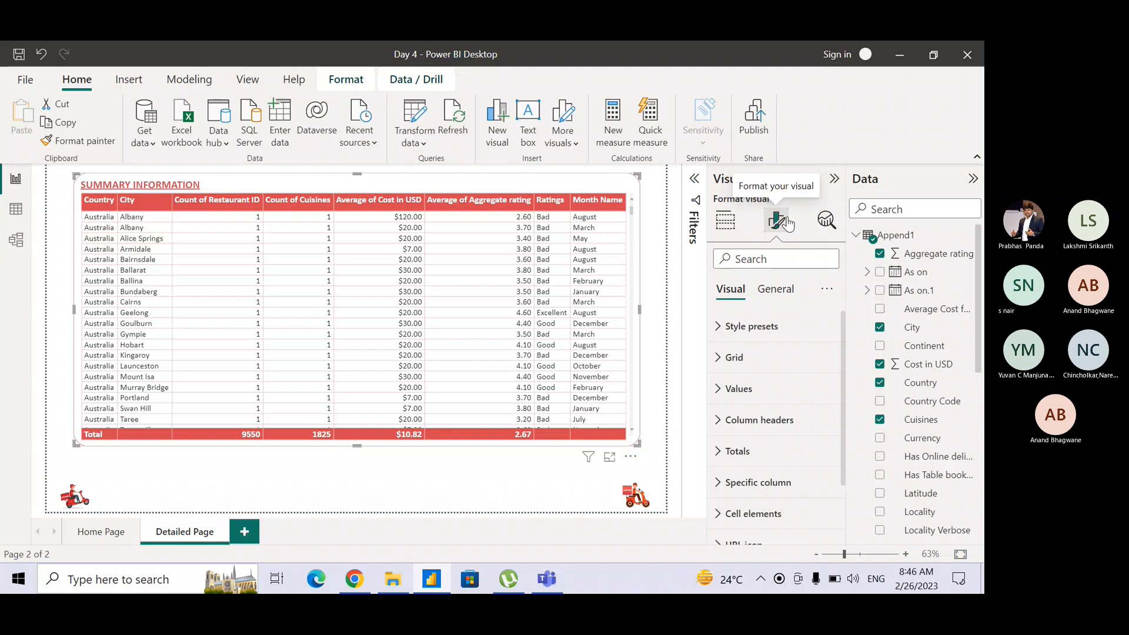
click(734, 229)
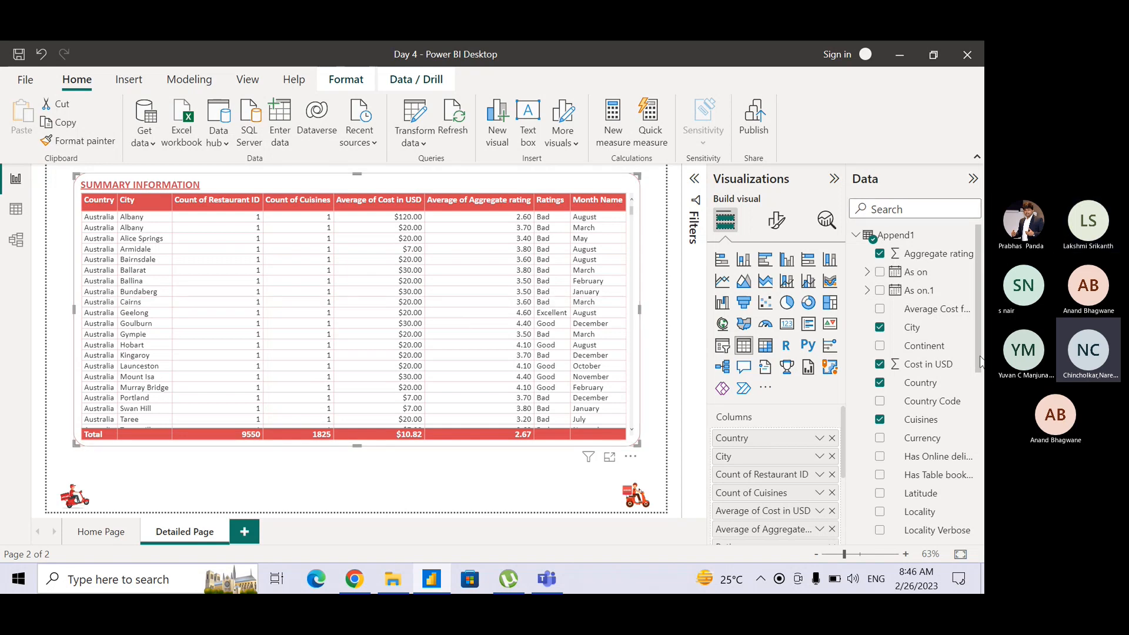
click(977, 481)
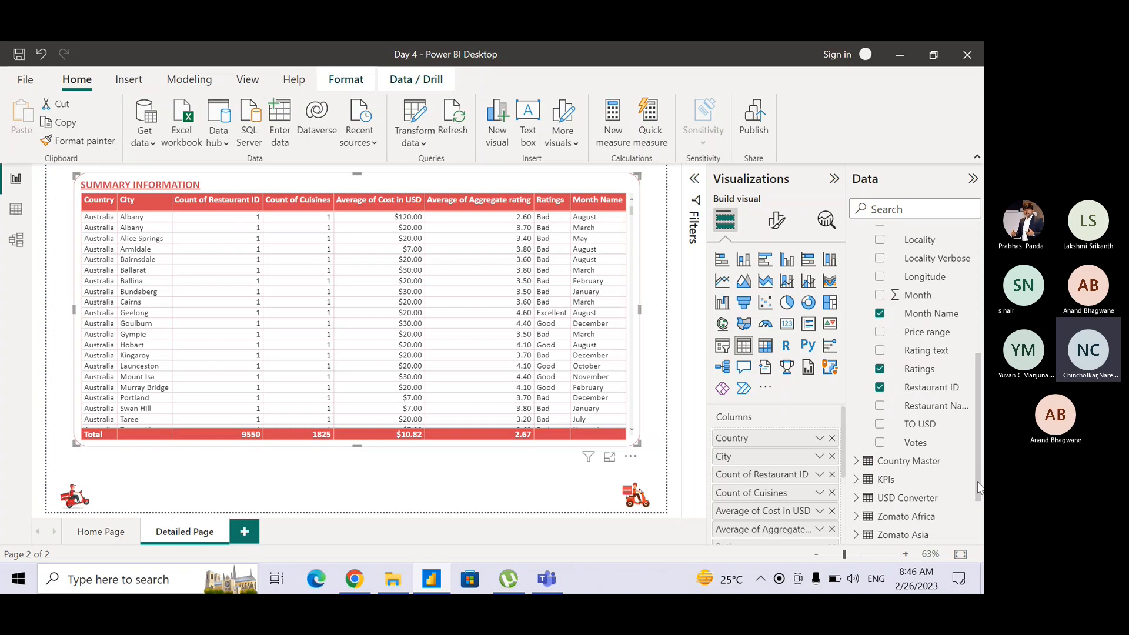
click(980, 272)
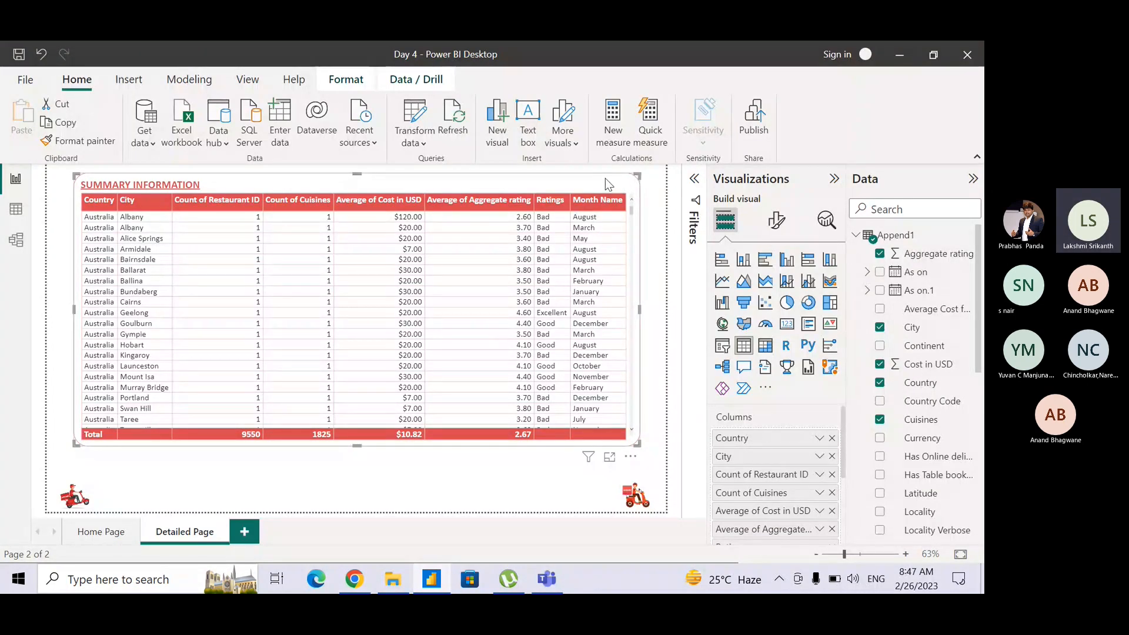
Examine the formatting categories of the Summary Information table, including the Specific column settings.
click(777, 224)
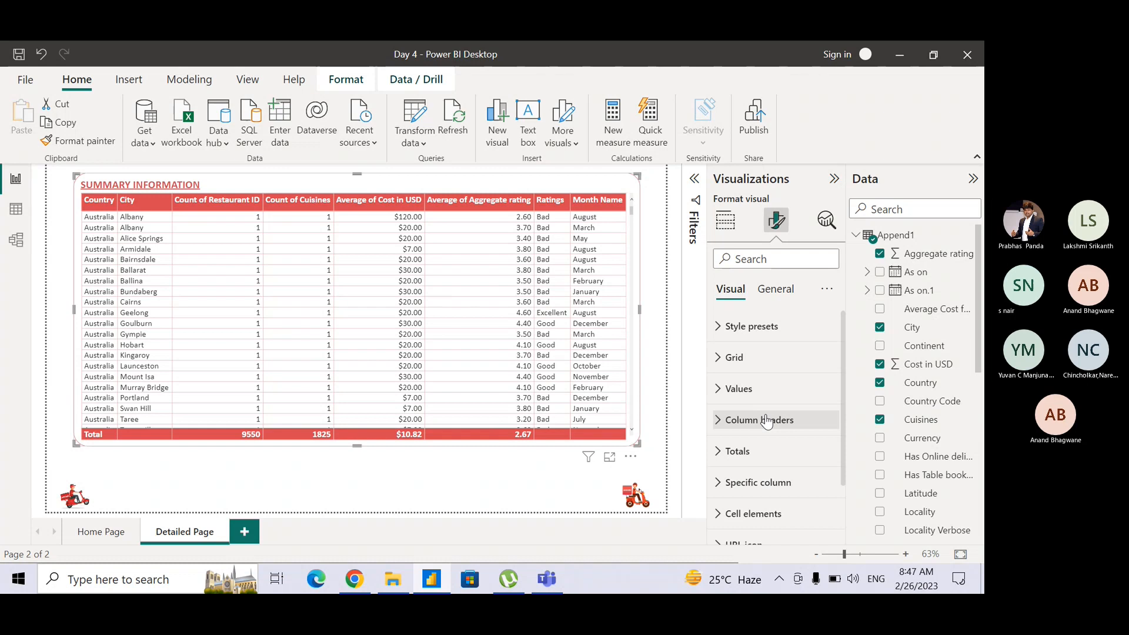
click(743, 462)
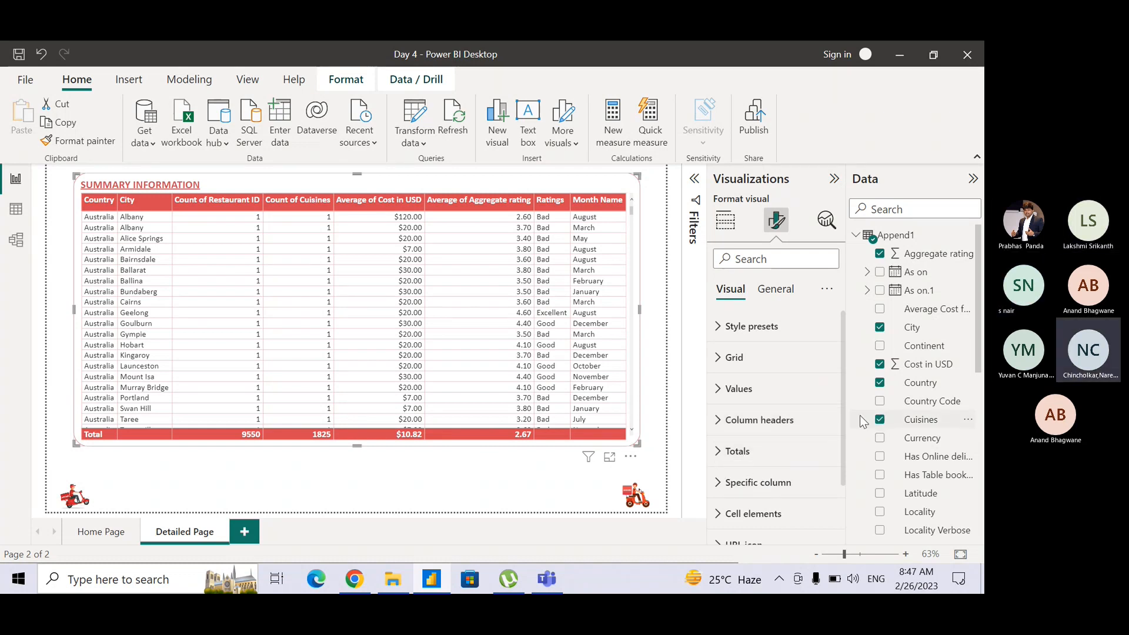
scroll(845, 434, down, 2)
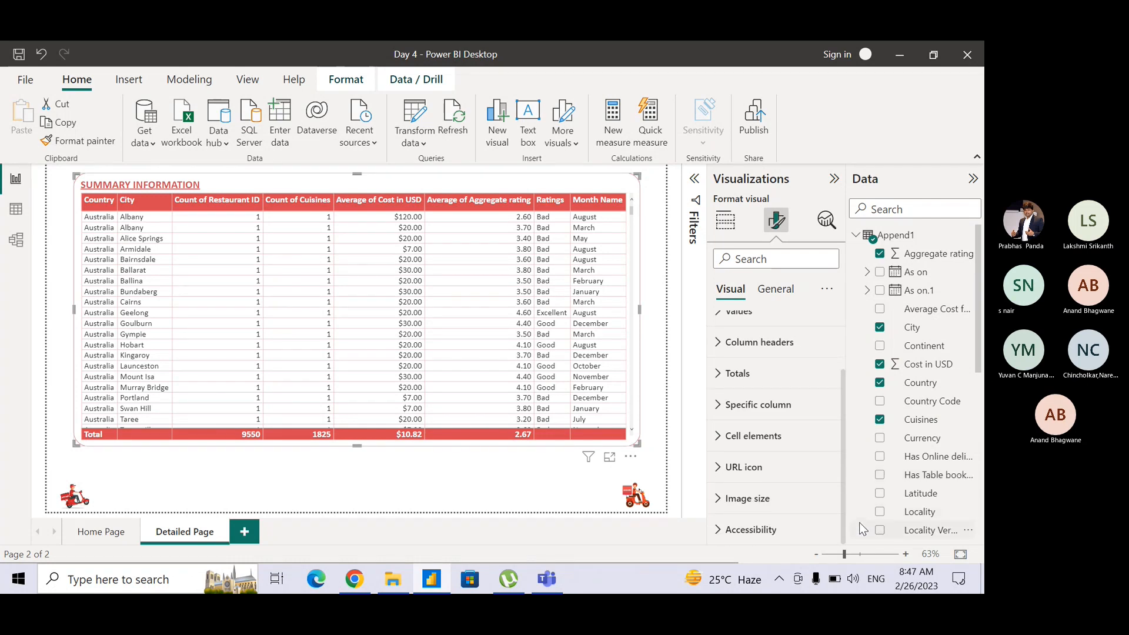
click(720, 406)
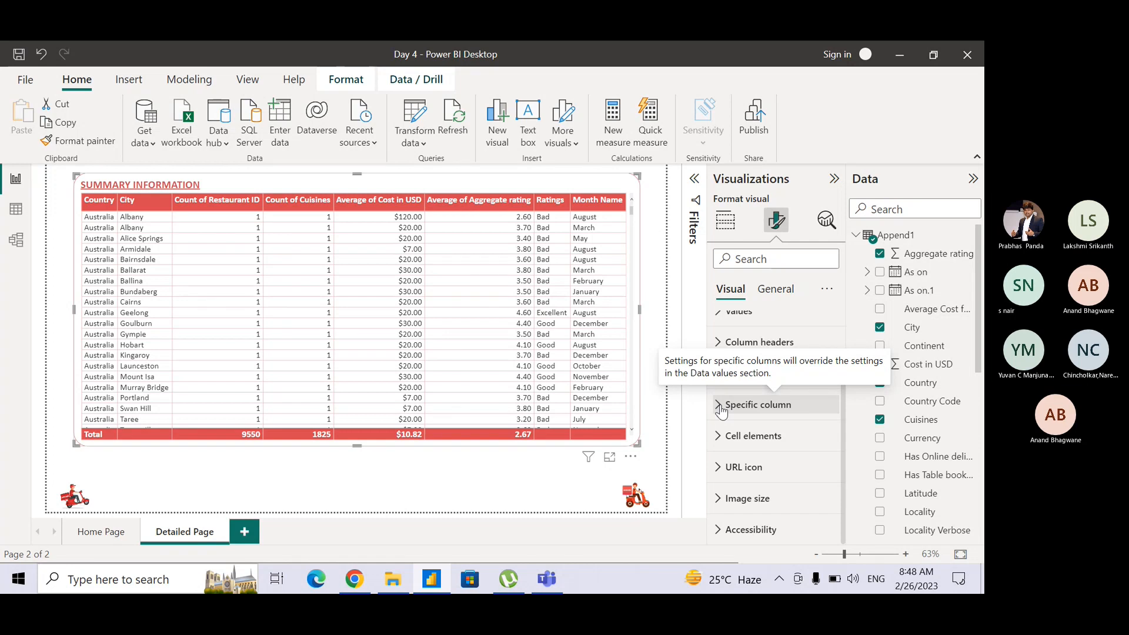
click(720, 406)
click(719, 406)
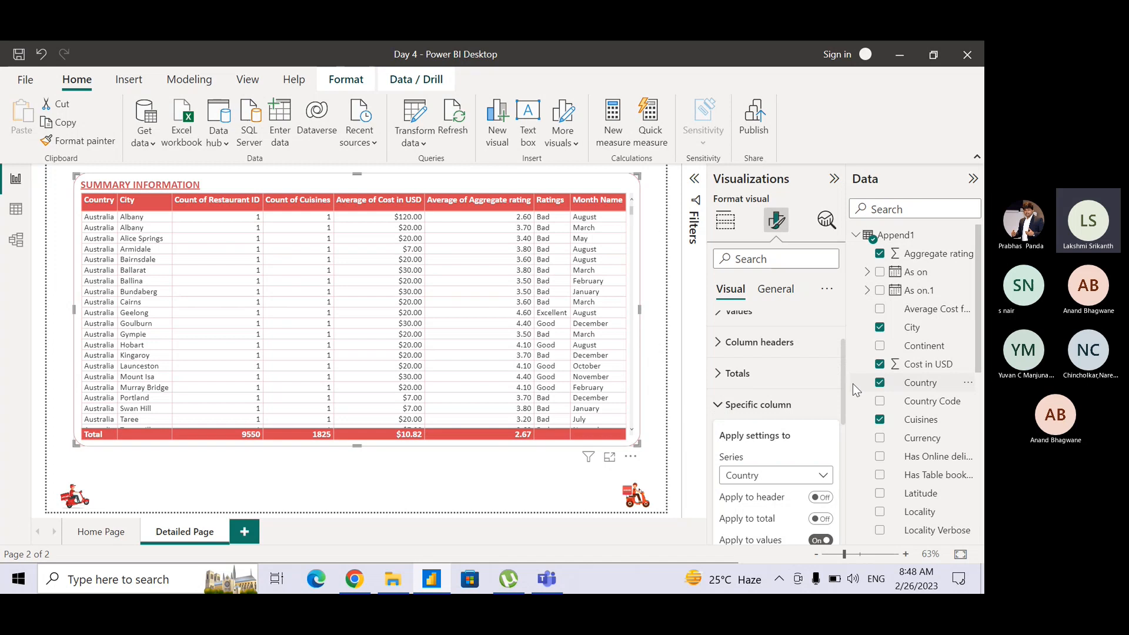
mouse_move(841, 386)
mouse_down()
mouse_move(841, 424)
mouse_move(846, 397)
mouse_up()
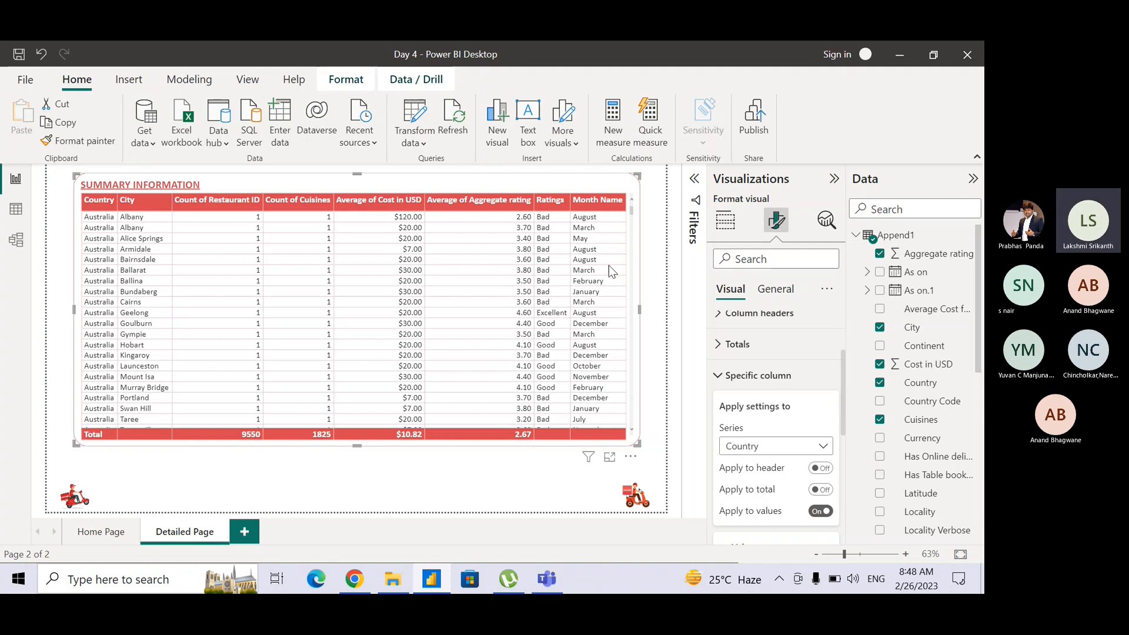
click(589, 185)
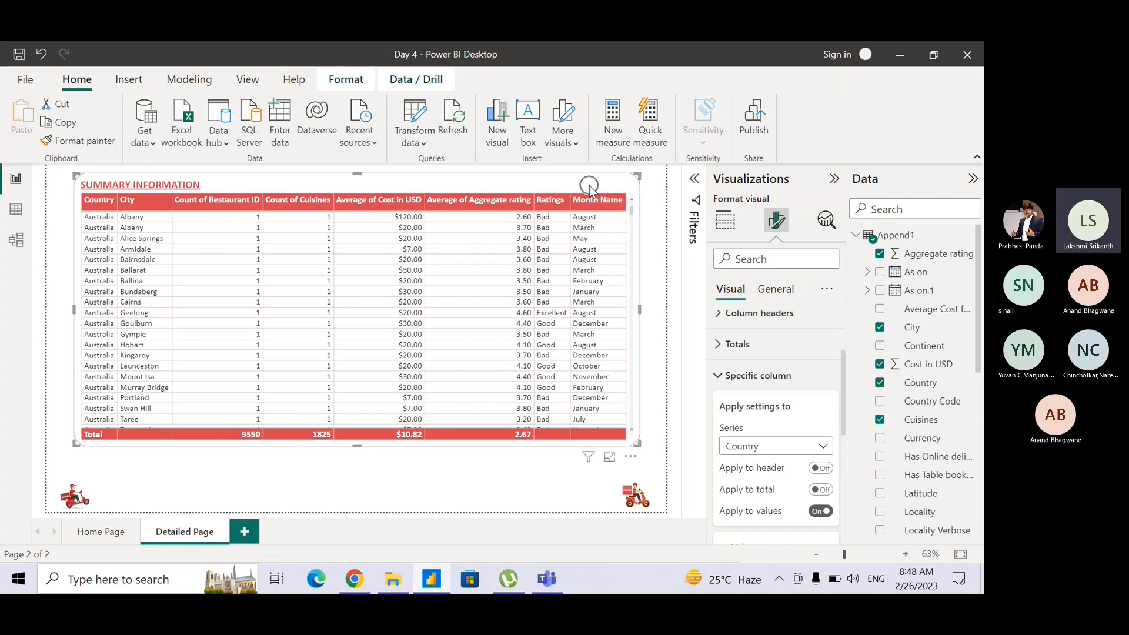
click(725, 377)
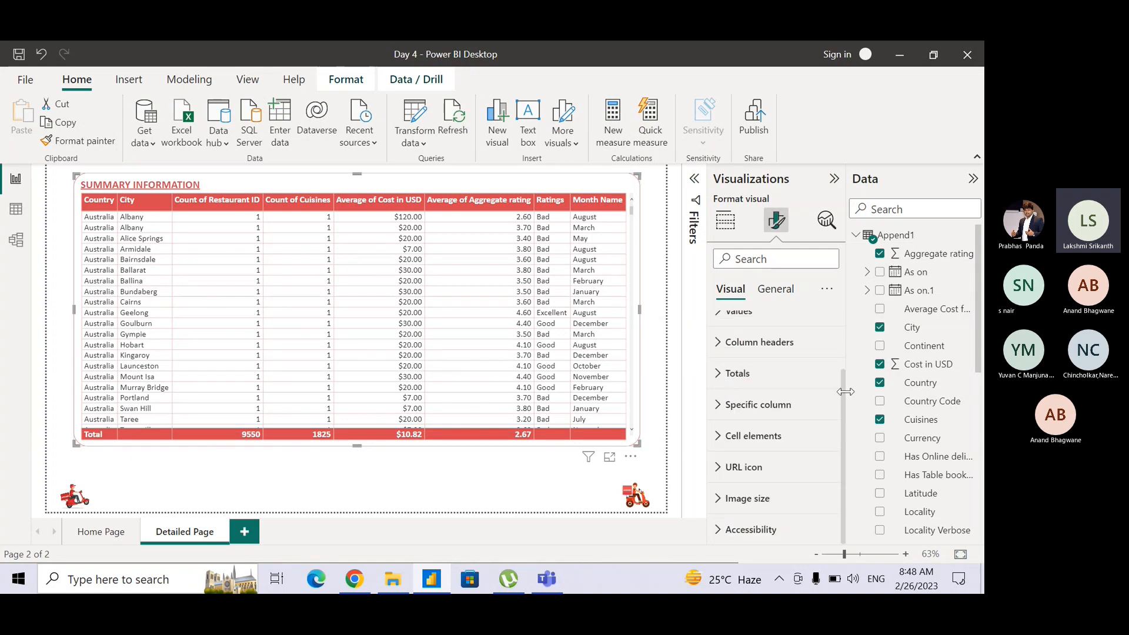
scroll(844, 398, up, 3)
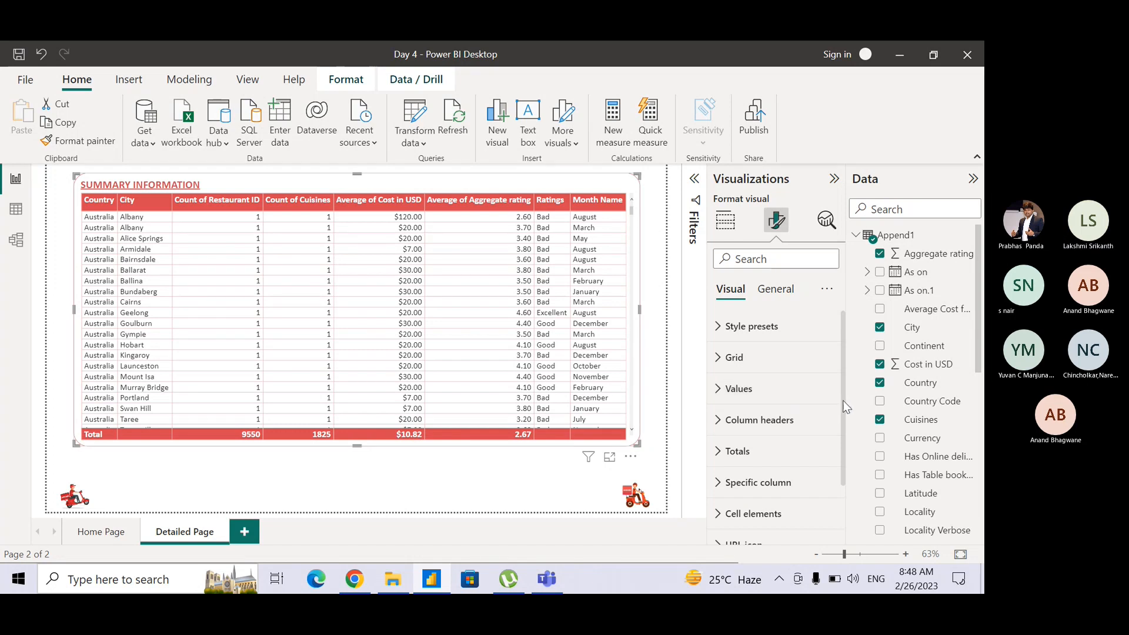
Expand the table's Specific column formatting settings and sort the Summary Information table by Month Name in ascending order.
scroll(845, 405, down, 3)
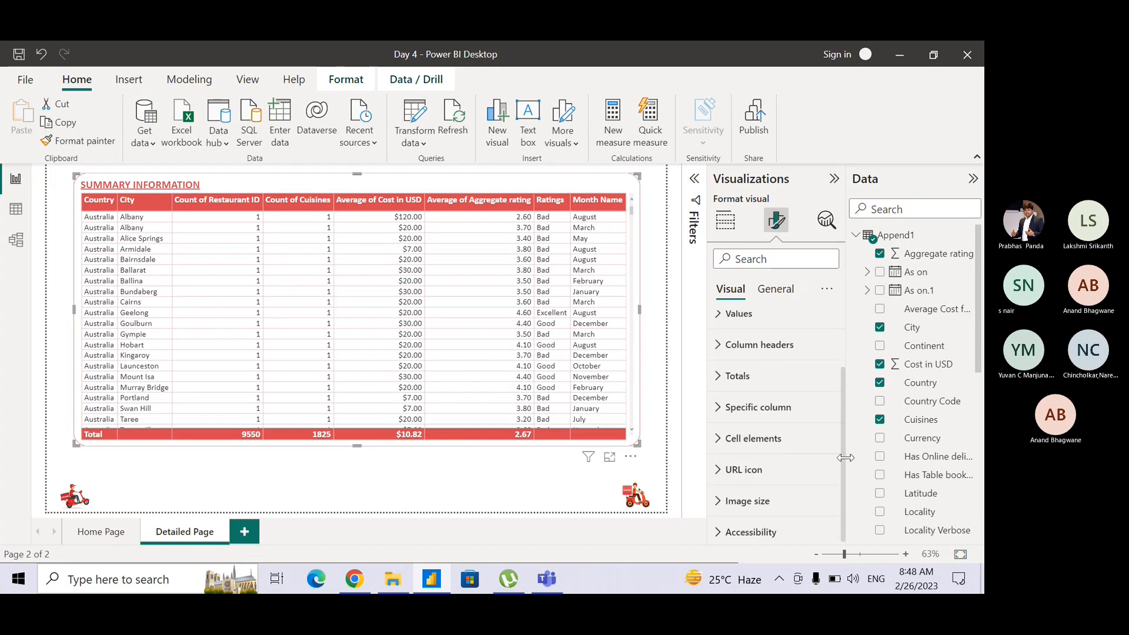
click(724, 405)
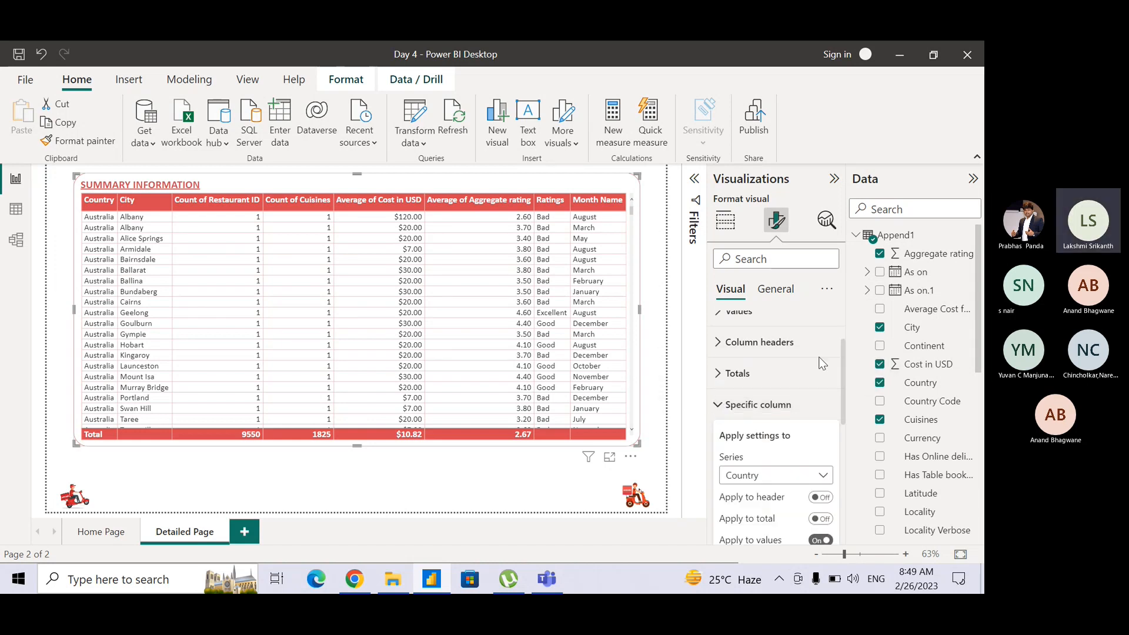
mouse_move(845, 368)
mouse_down()
mouse_move(845, 437)
mouse_move(841, 390)
mouse_up()
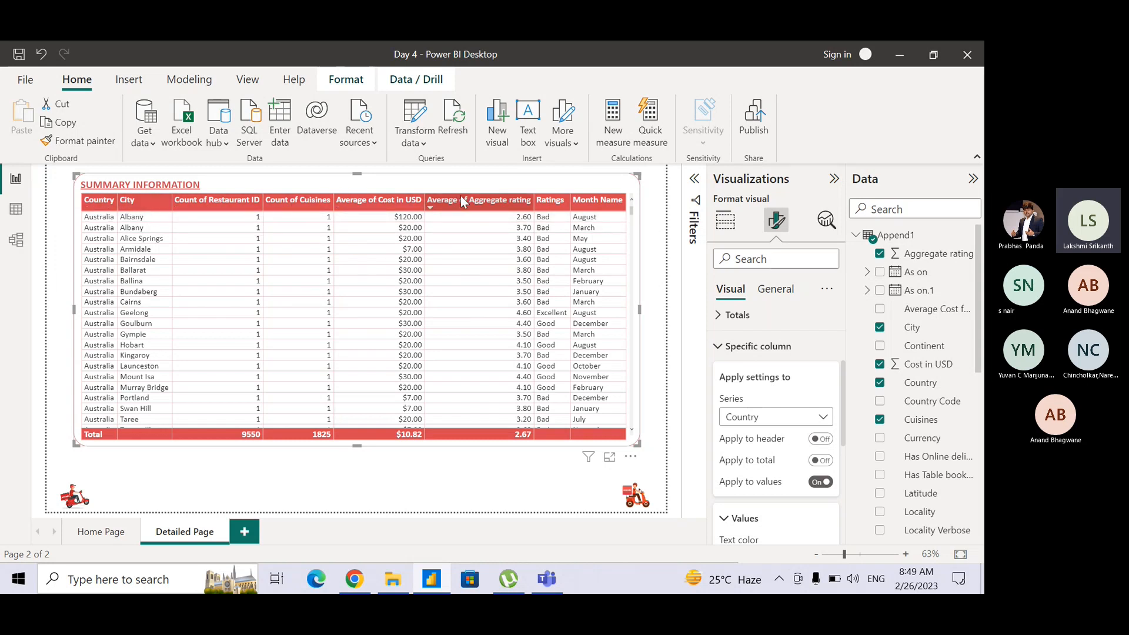
click(596, 199)
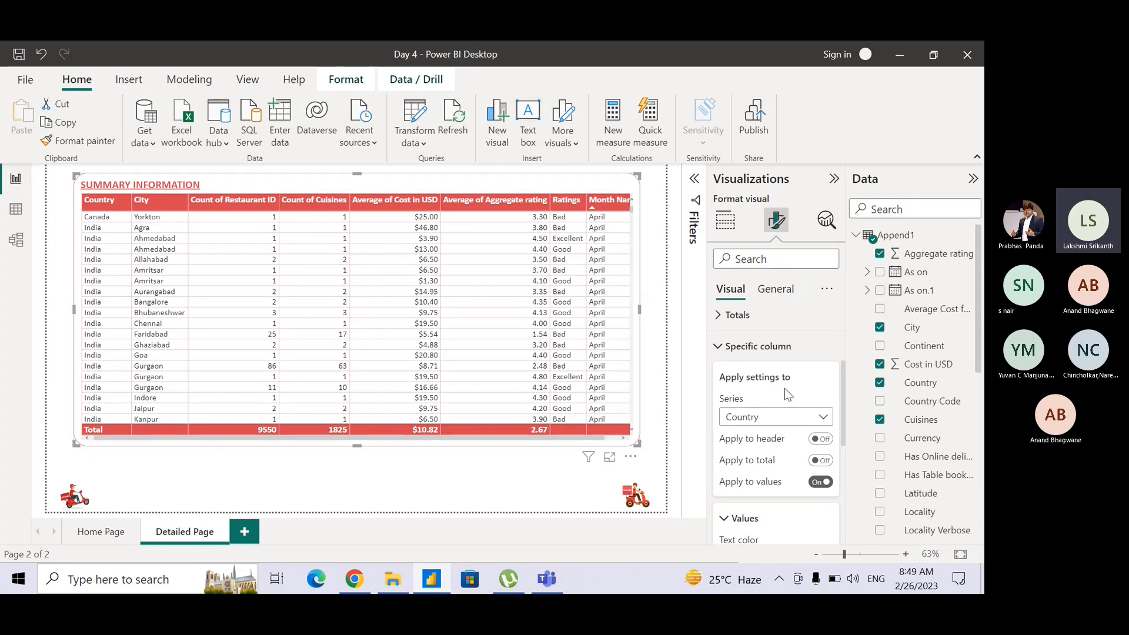
key(ctrl)
key(ctrl)
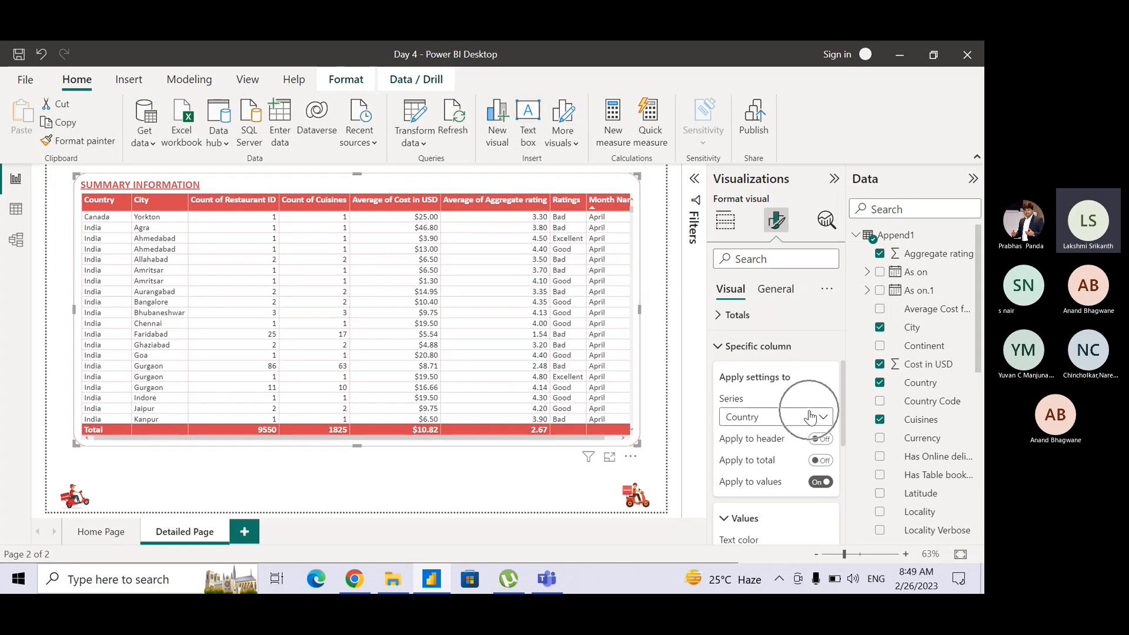
Review the series that can be formatted individually and the text color, background color and alignment options for their values.
click(811, 416)
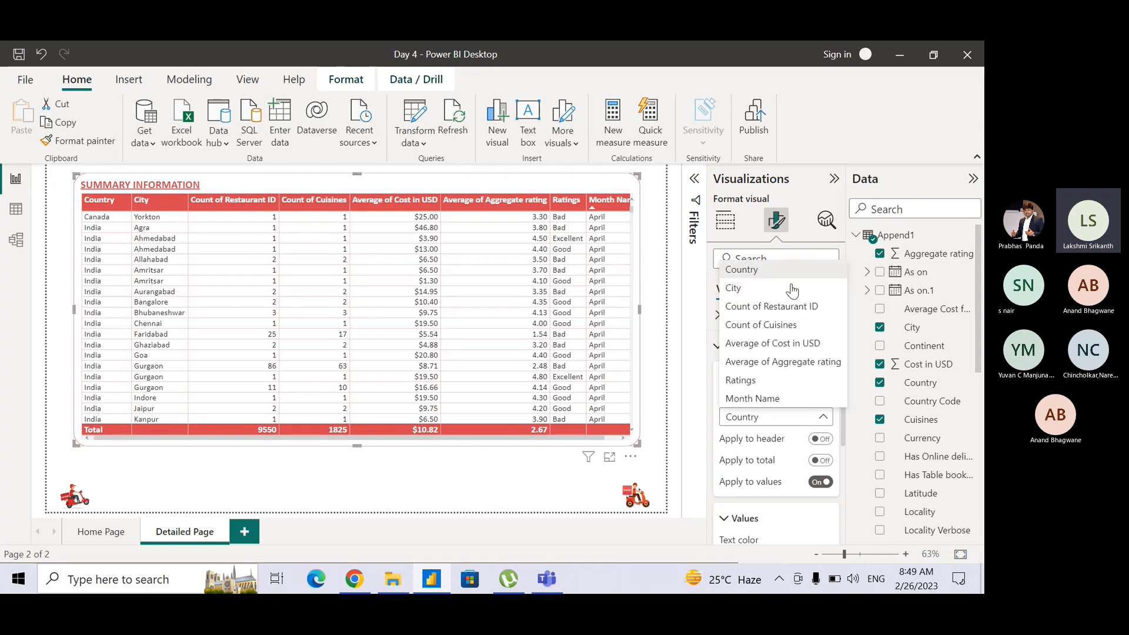
click(854, 447)
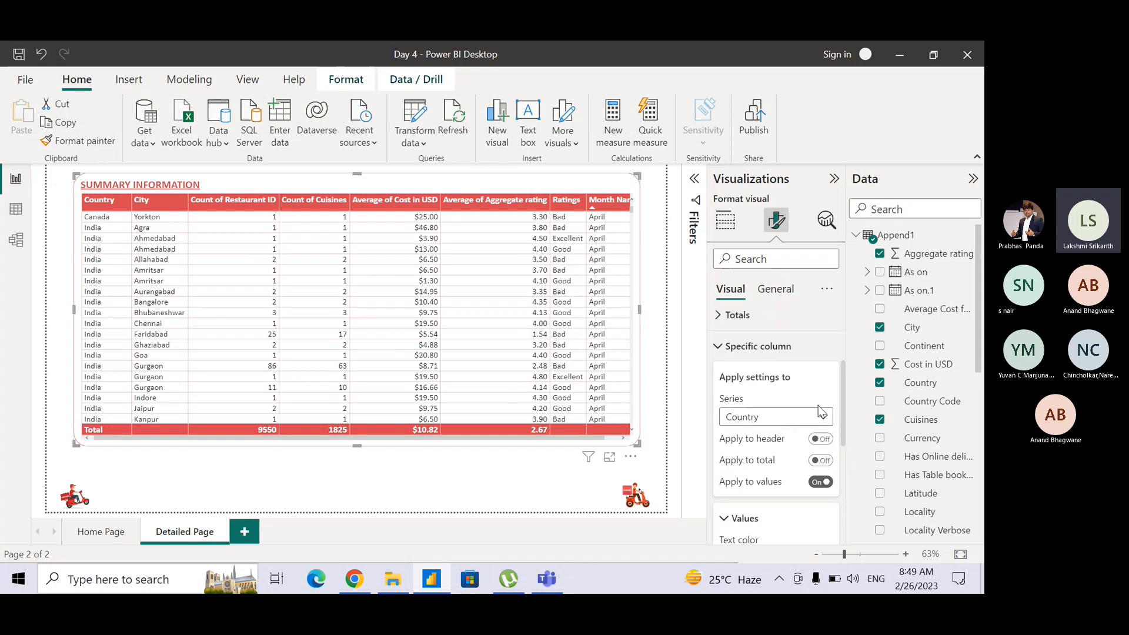
mouse_move(843, 428)
mouse_down()
mouse_move(843, 472)
mouse_move(839, 449)
mouse_up()
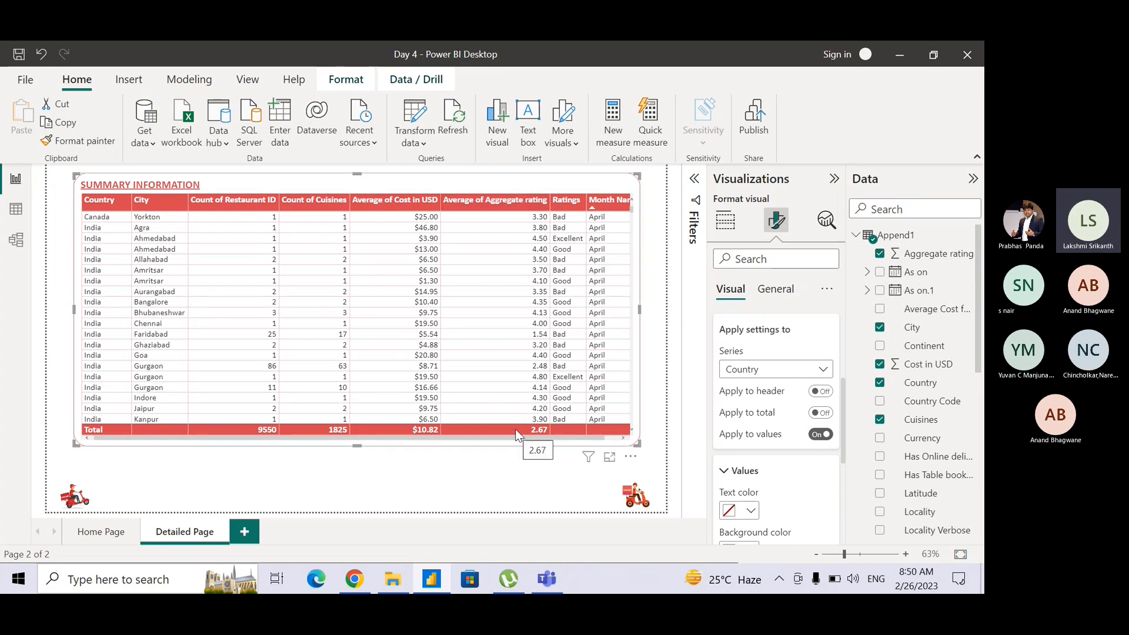
click(754, 375)
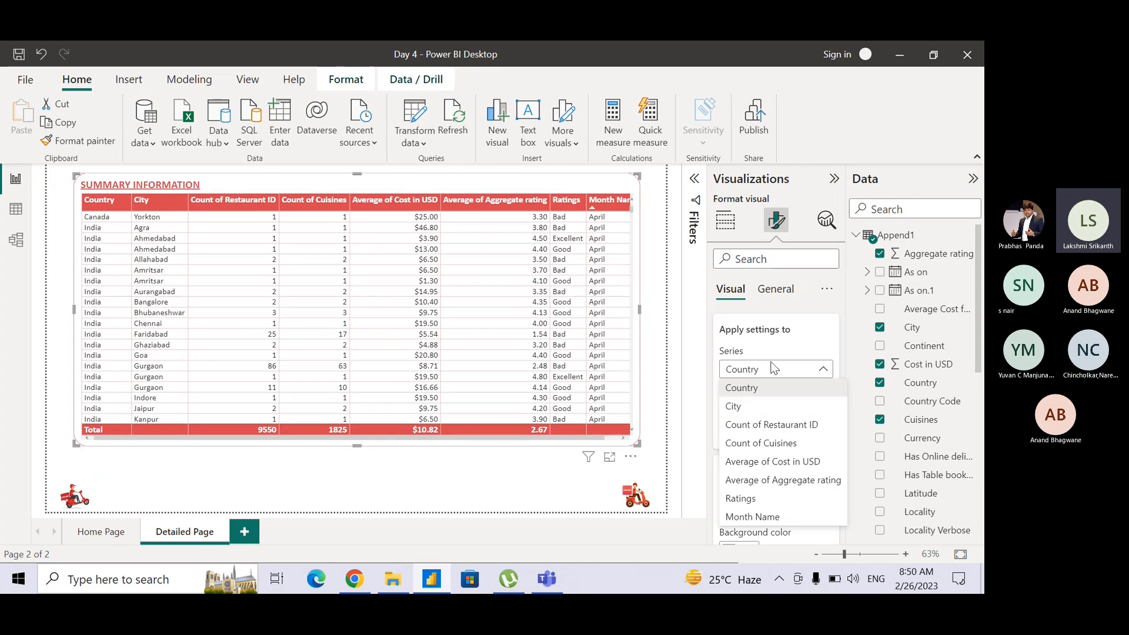
click(782, 343)
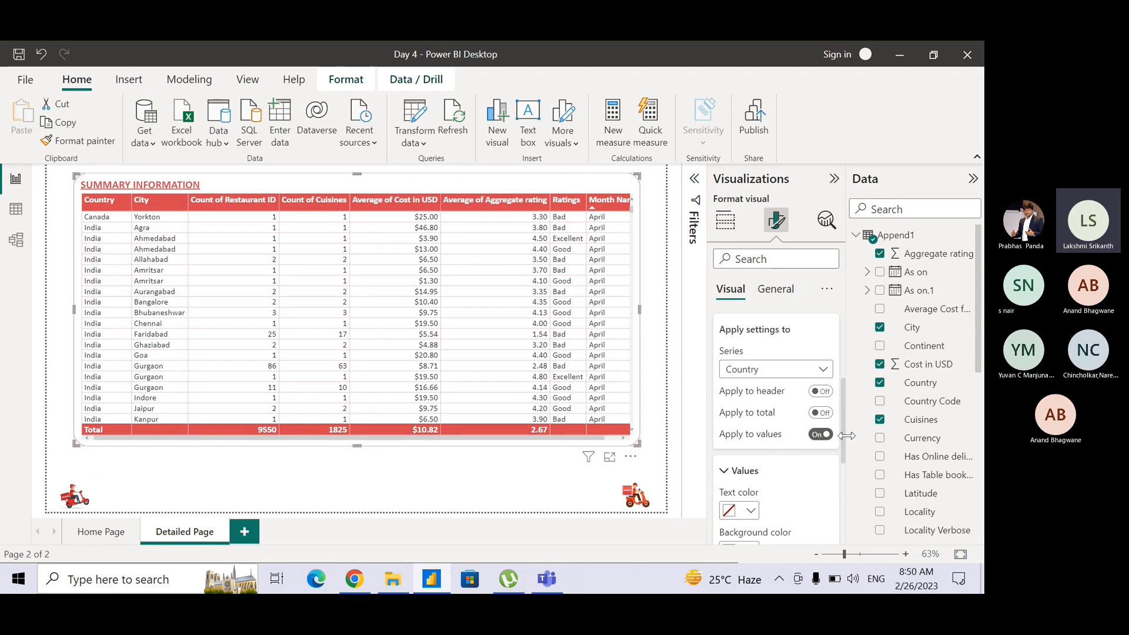
drag(844, 439, 844, 478)
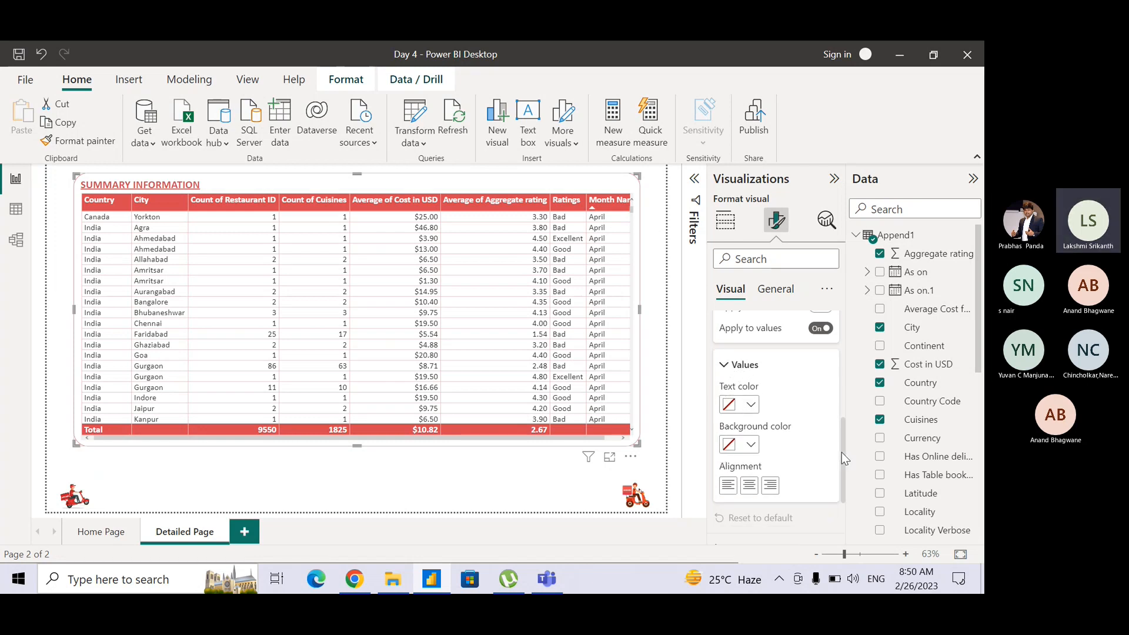
Apply the specific column settings to Count of Restaurant ID and center-align its values.
drag(841, 453, 833, 410)
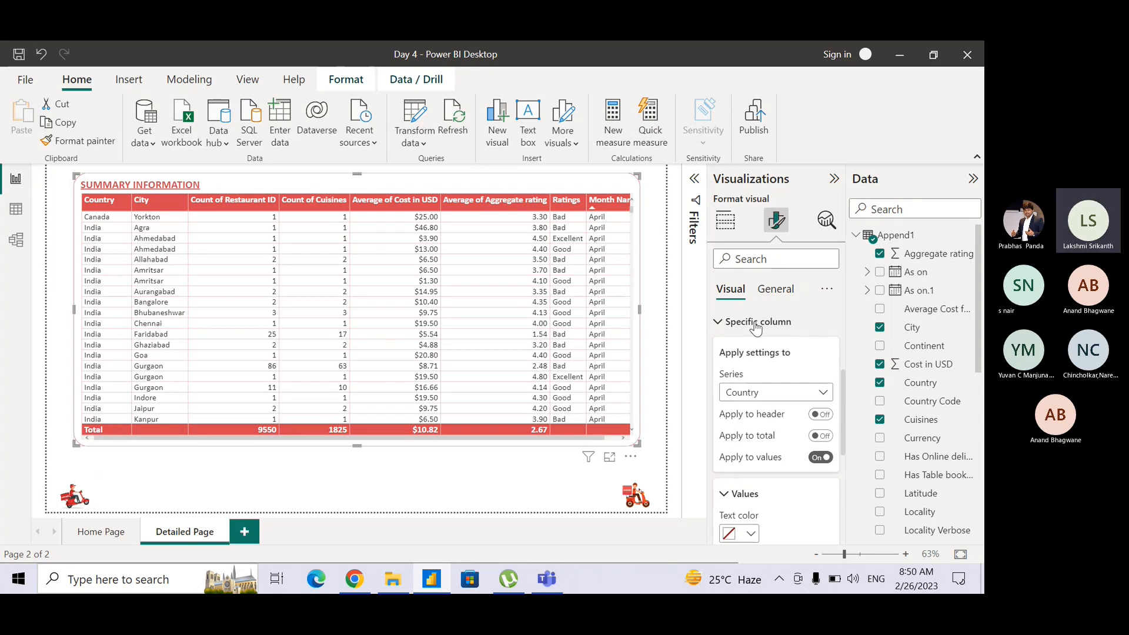
click(757, 392)
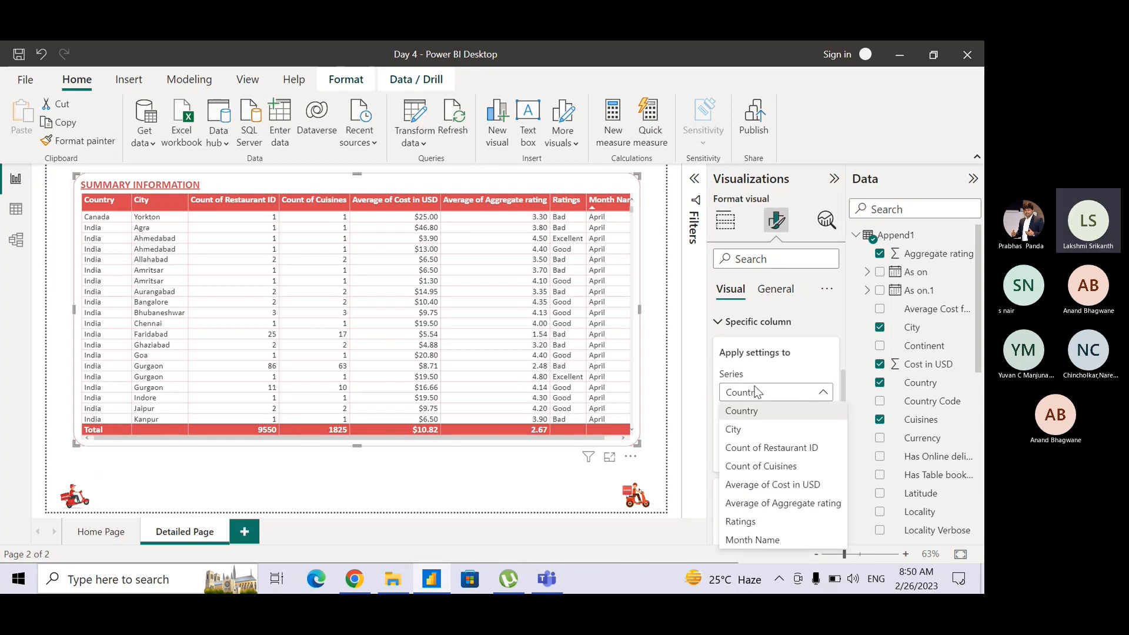
click(755, 450)
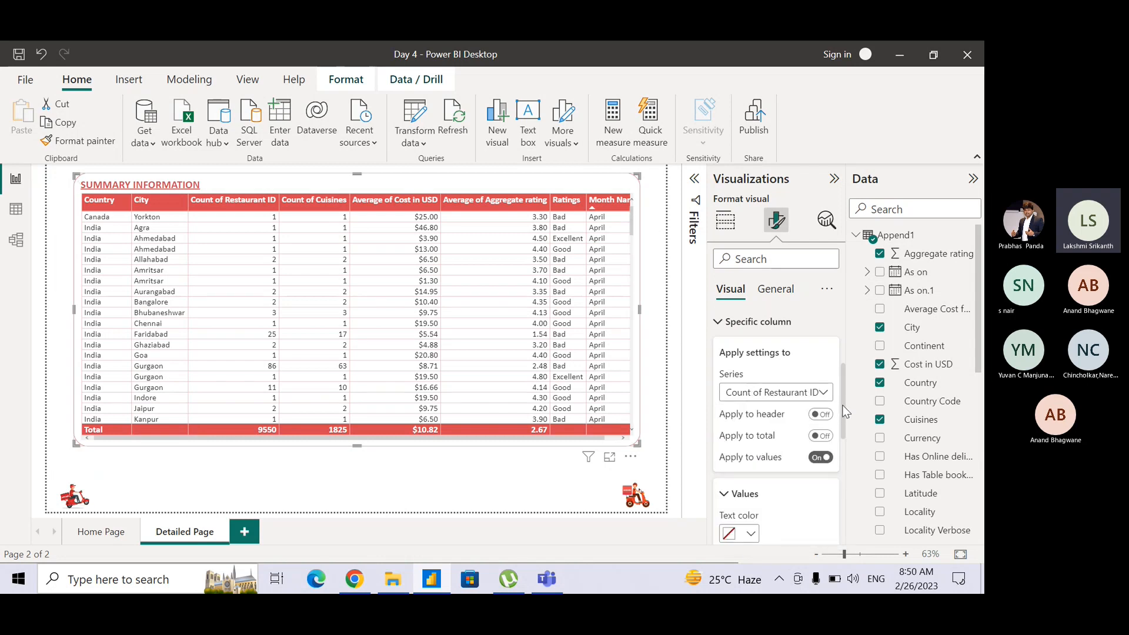
scroll(840, 412, down, 2)
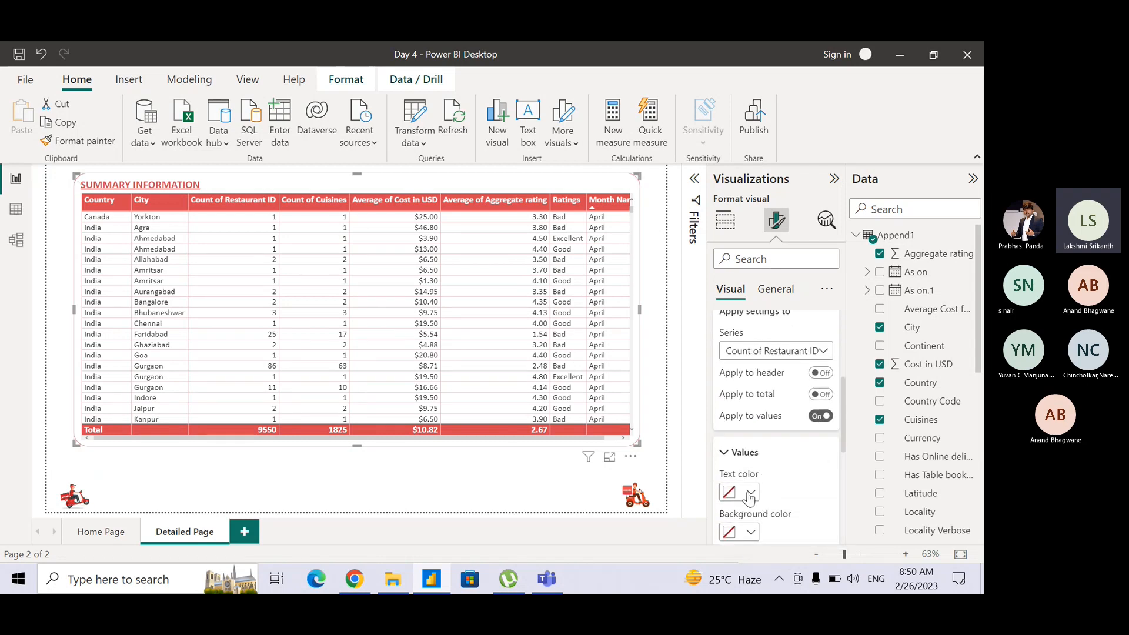
scroll(843, 414, down, 3)
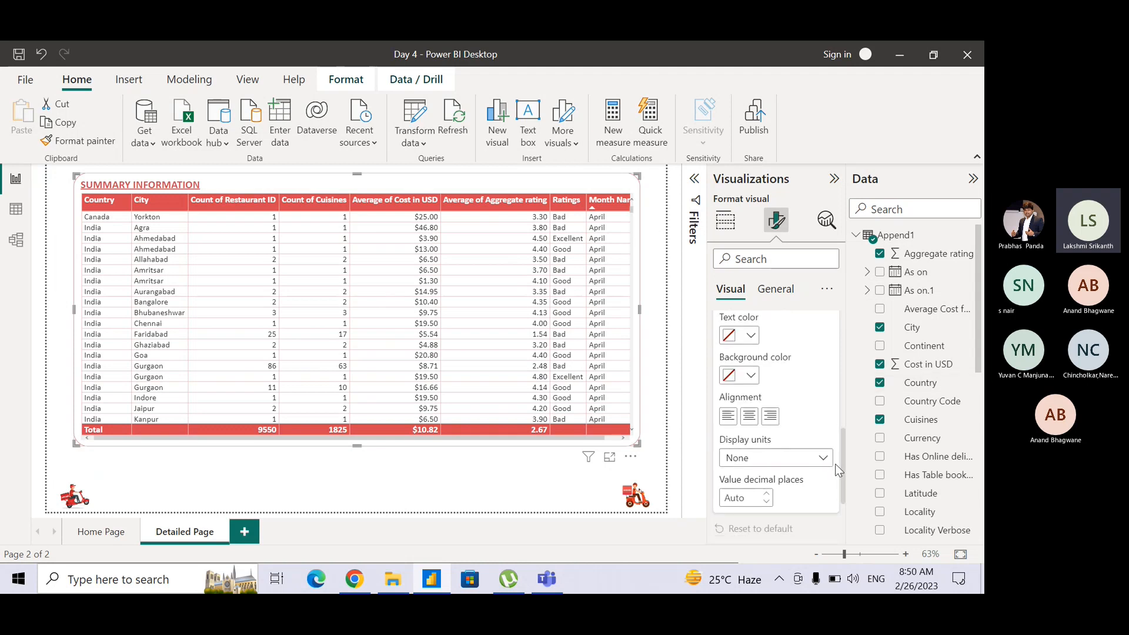
click(749, 417)
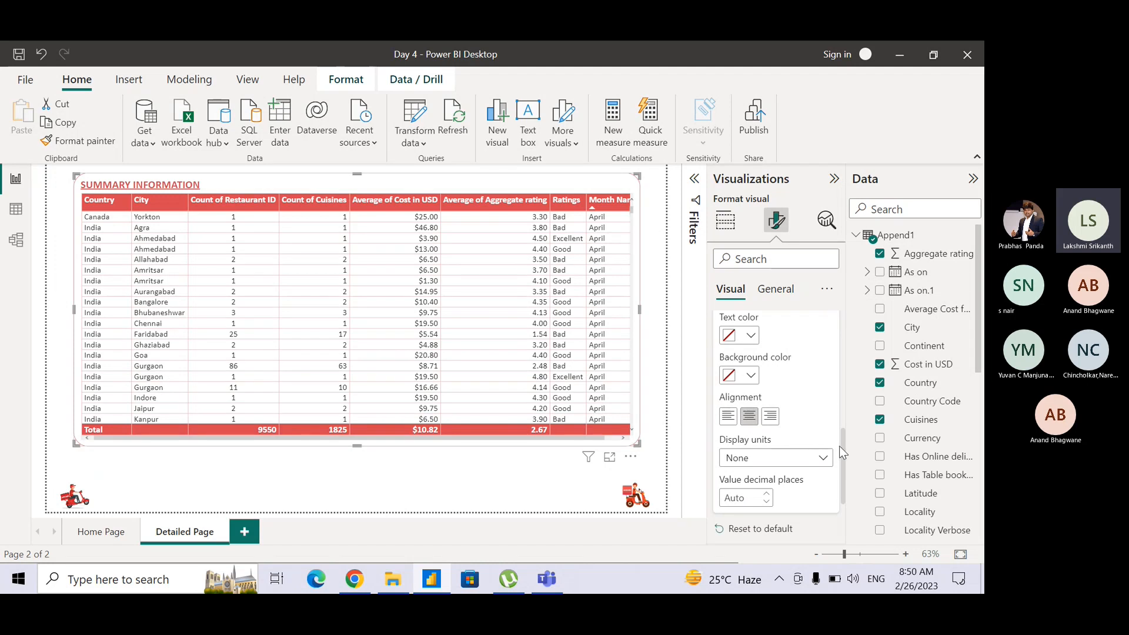
drag(842, 447, 841, 401)
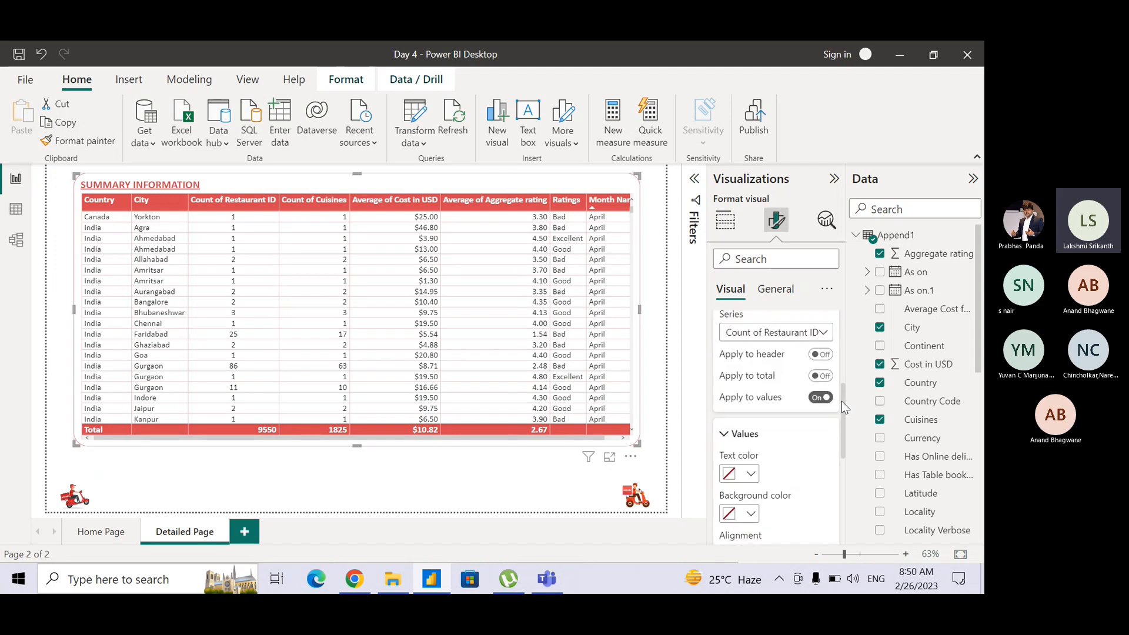
Apply the specific column settings to Count of Cuisines and center-align its values.
click(785, 339)
click(788, 400)
drag(844, 425, 846, 463)
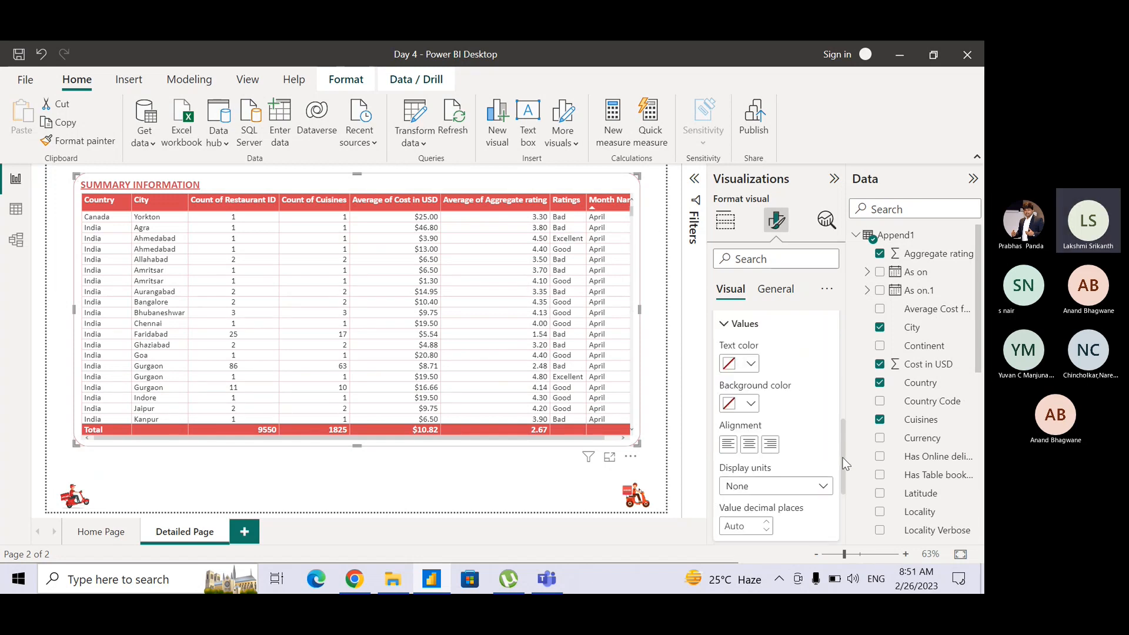
click(749, 431)
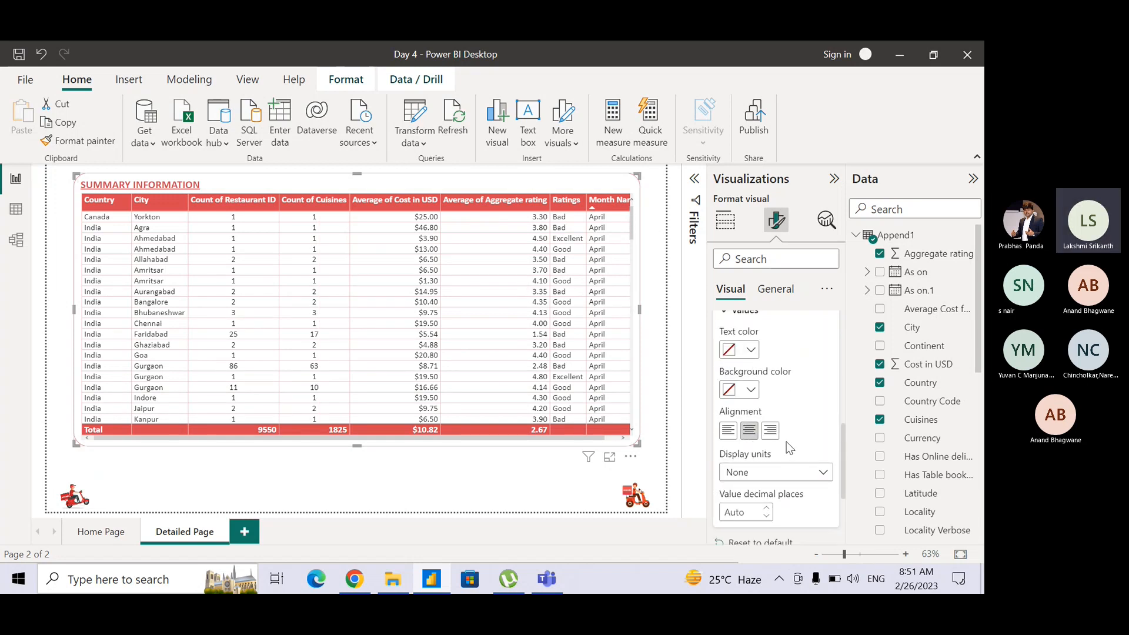
Switch the specific column settings to Average of Cost in USD and center-align its values.
drag(842, 439, 842, 405)
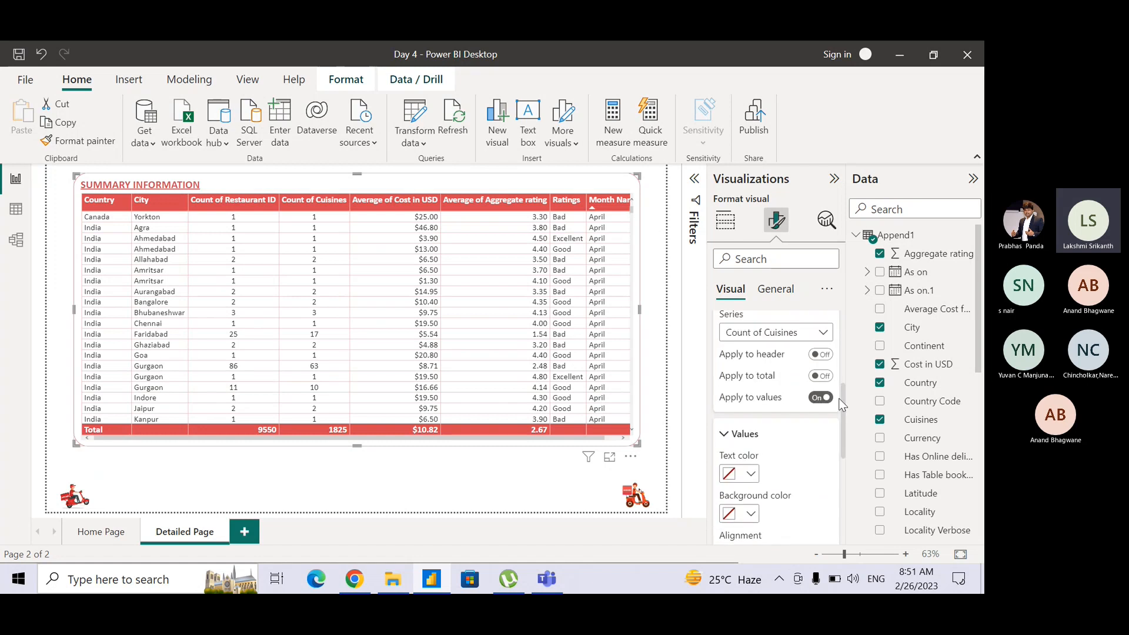
click(812, 332)
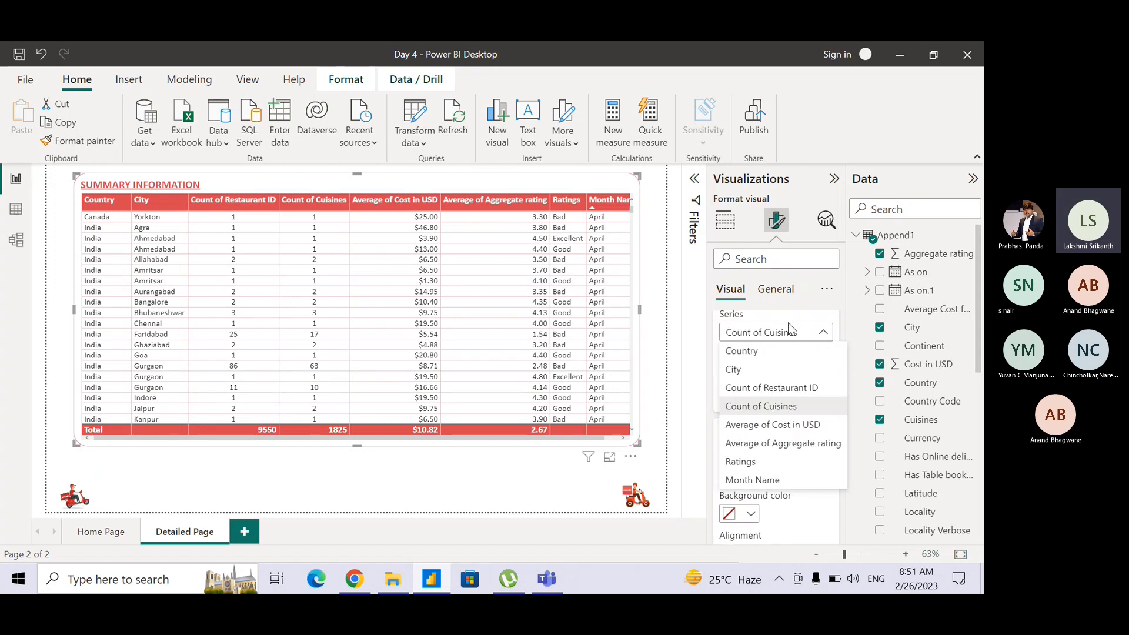
click(780, 423)
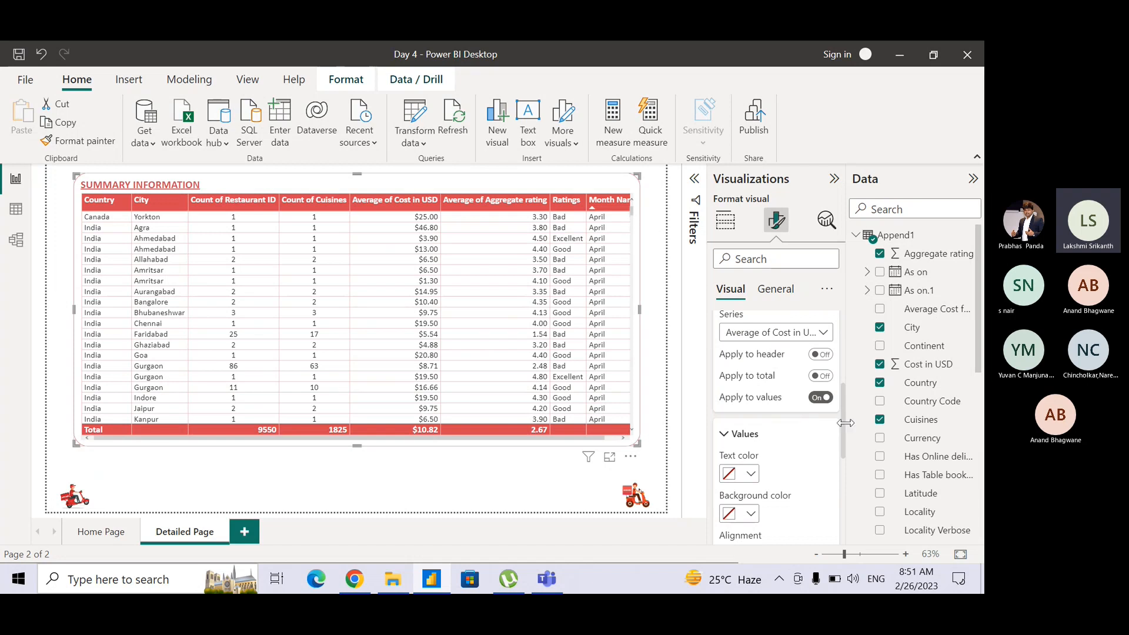
drag(842, 428, 842, 475)
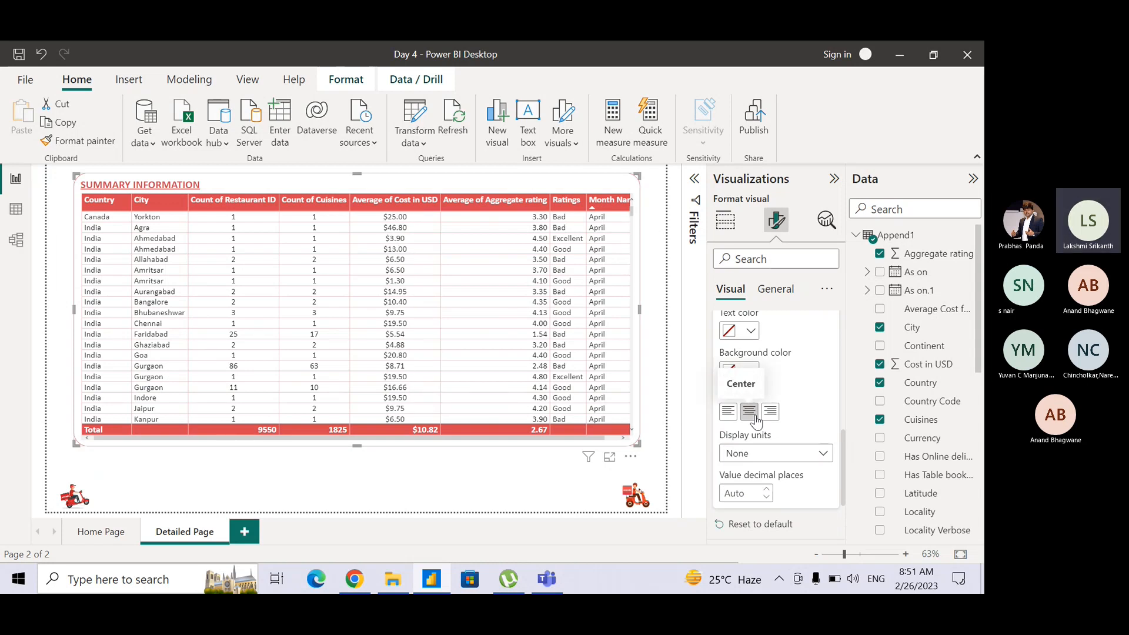
Switch the specific column settings to Average of Aggregate rating and center-align its values.
drag(845, 457, 838, 383)
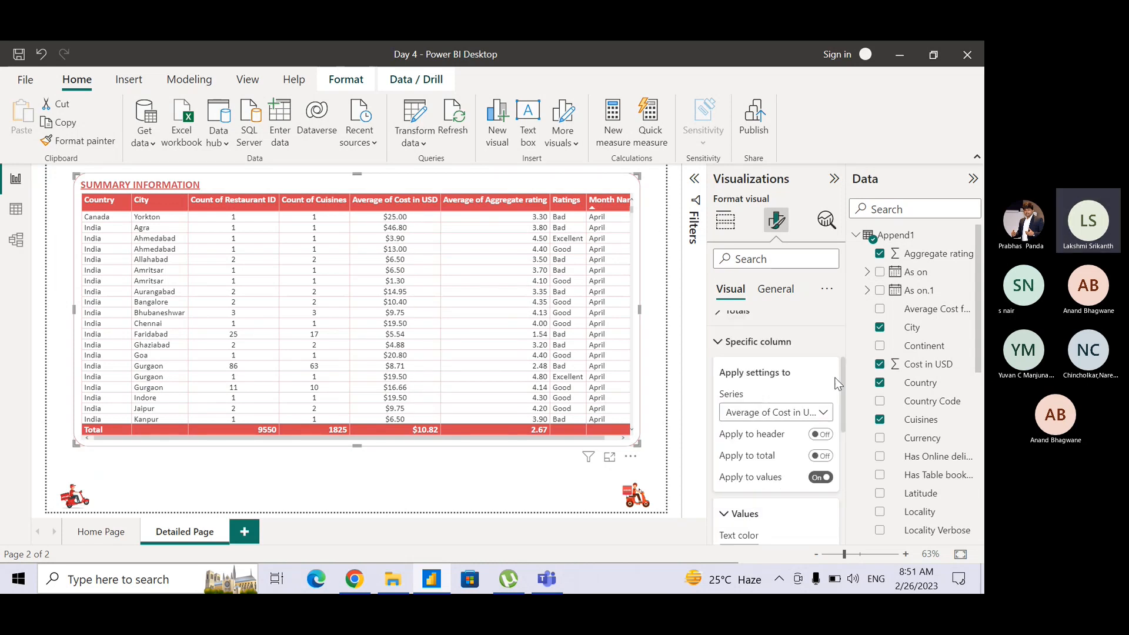
click(803, 416)
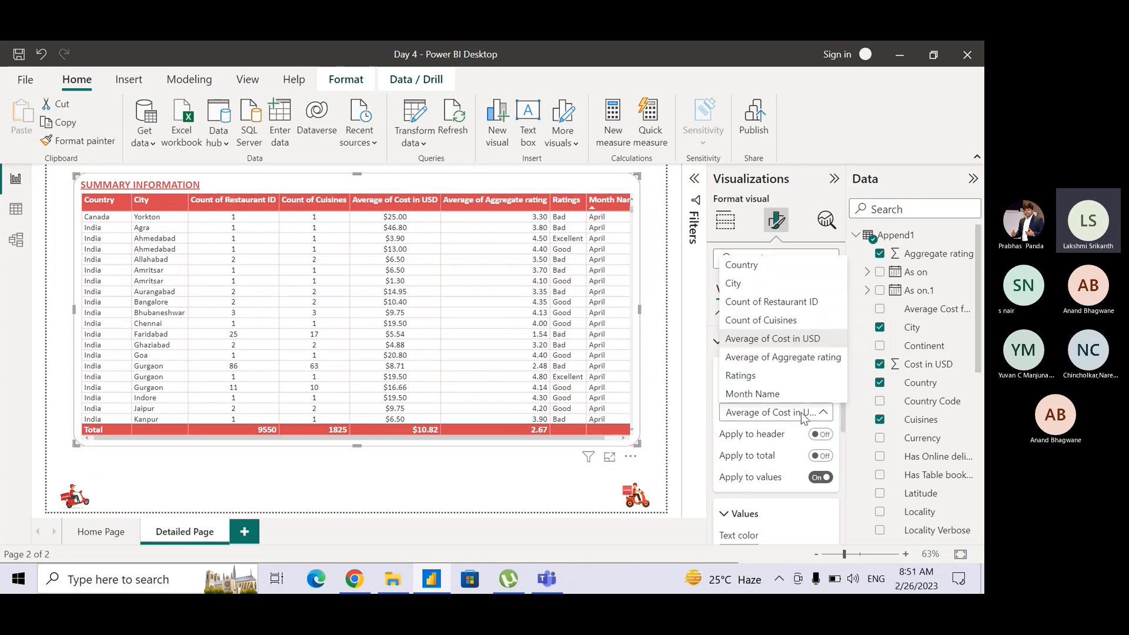
click(769, 359)
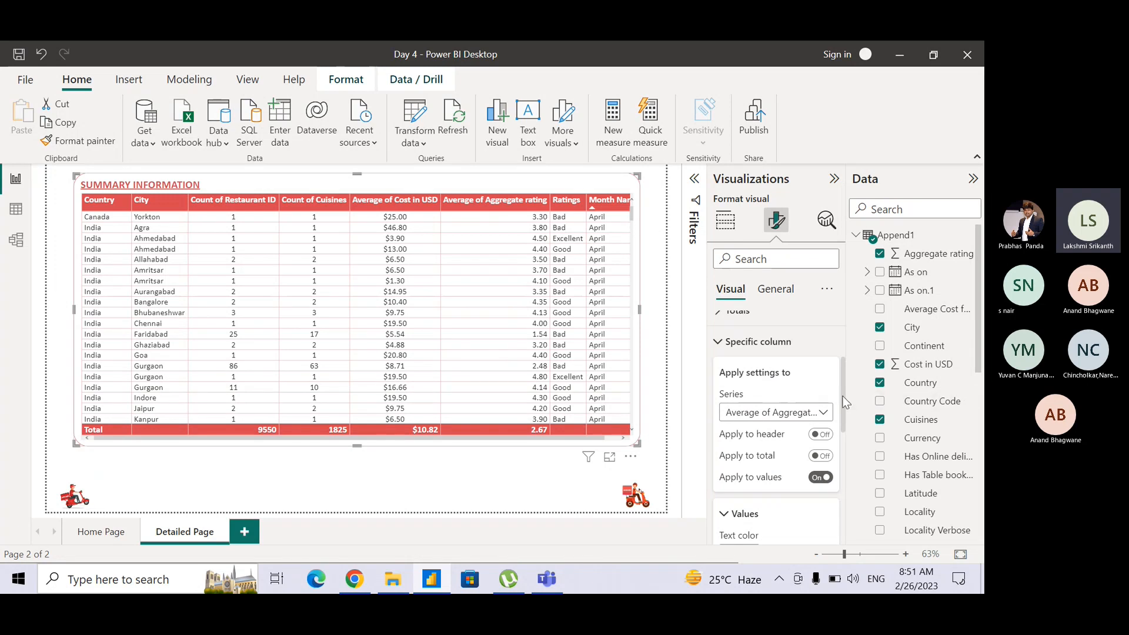
drag(846, 402, 838, 464)
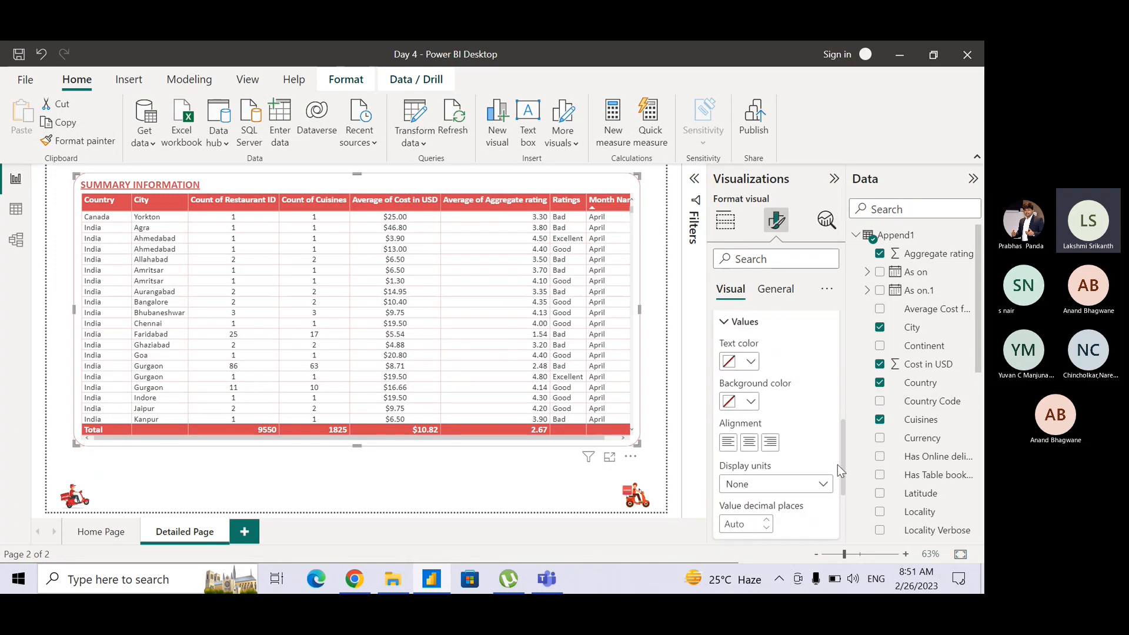
click(751, 448)
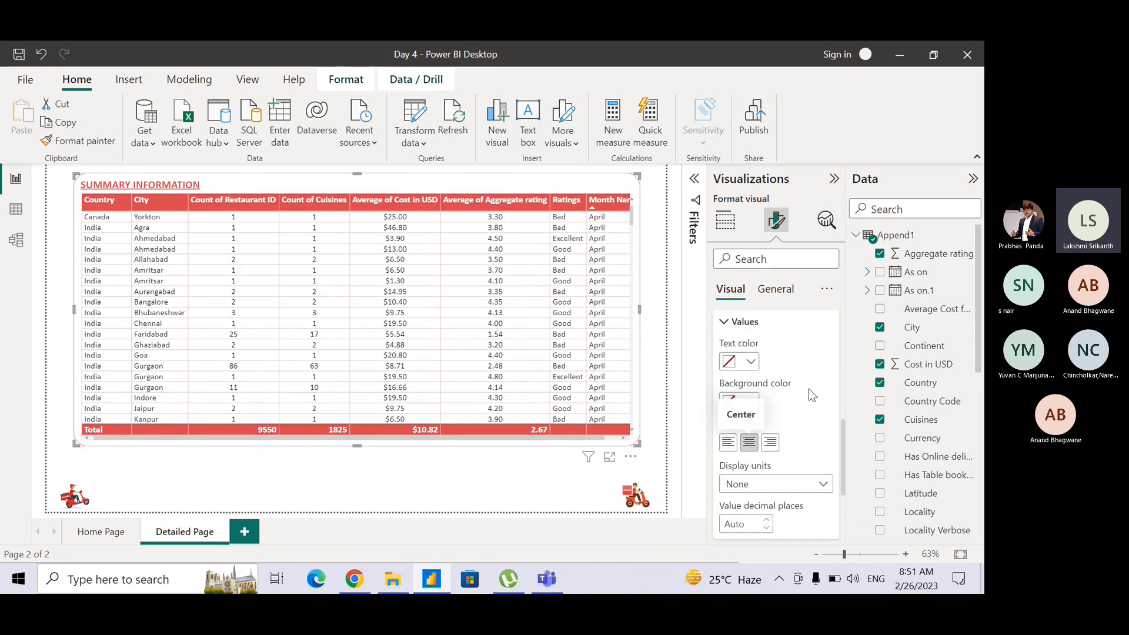
Switch the specific column settings to Ratings and center-align its values.
drag(843, 435, 841, 397)
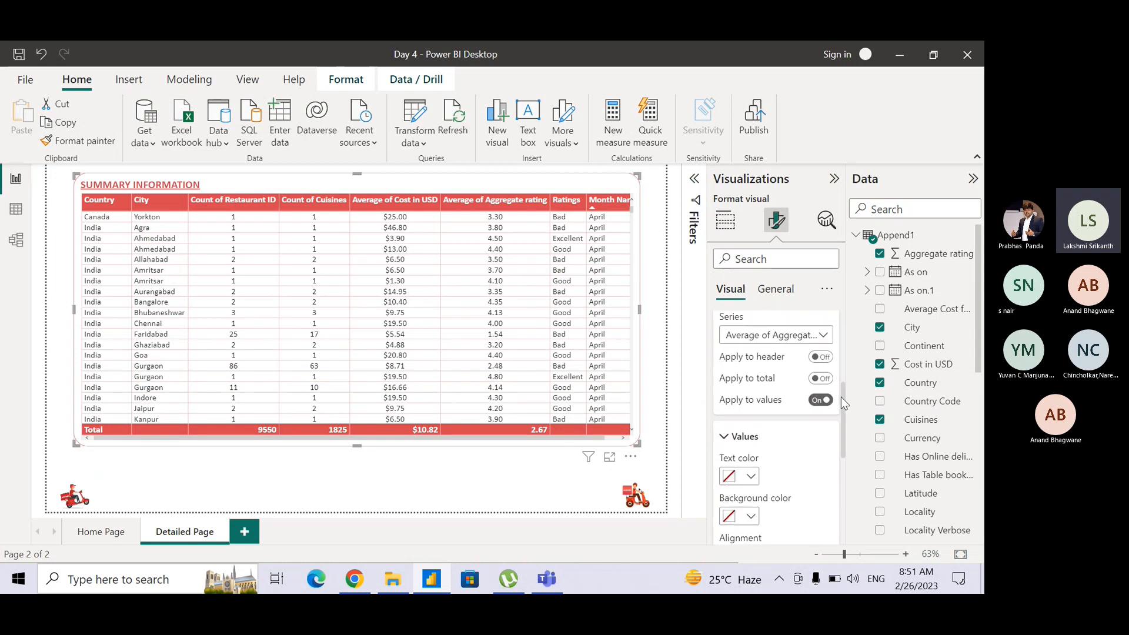
click(788, 335)
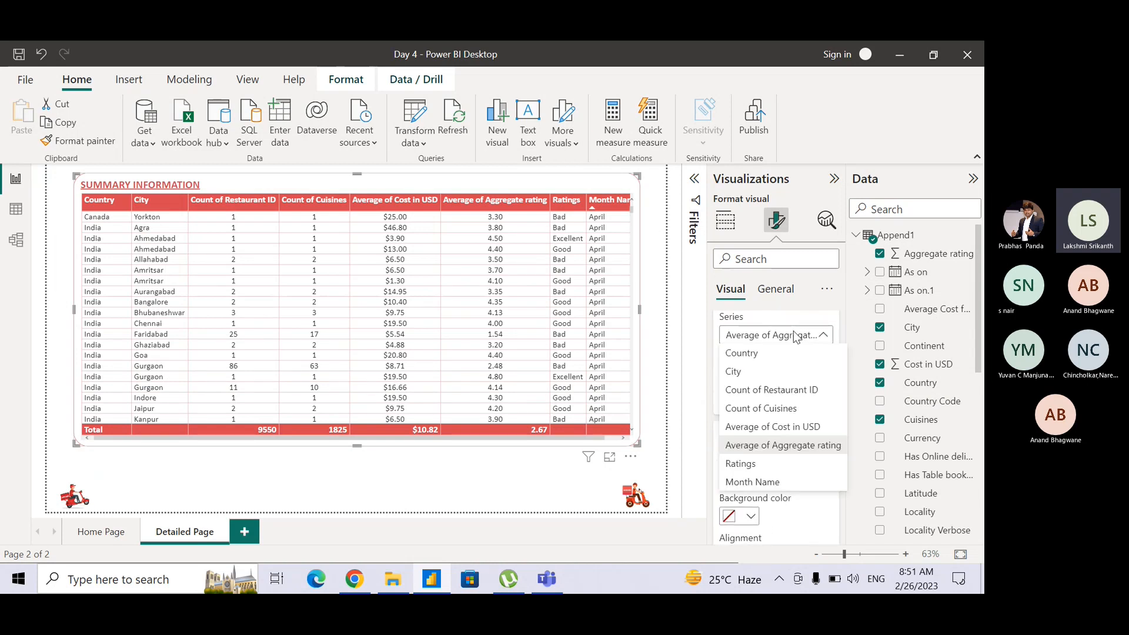
click(768, 464)
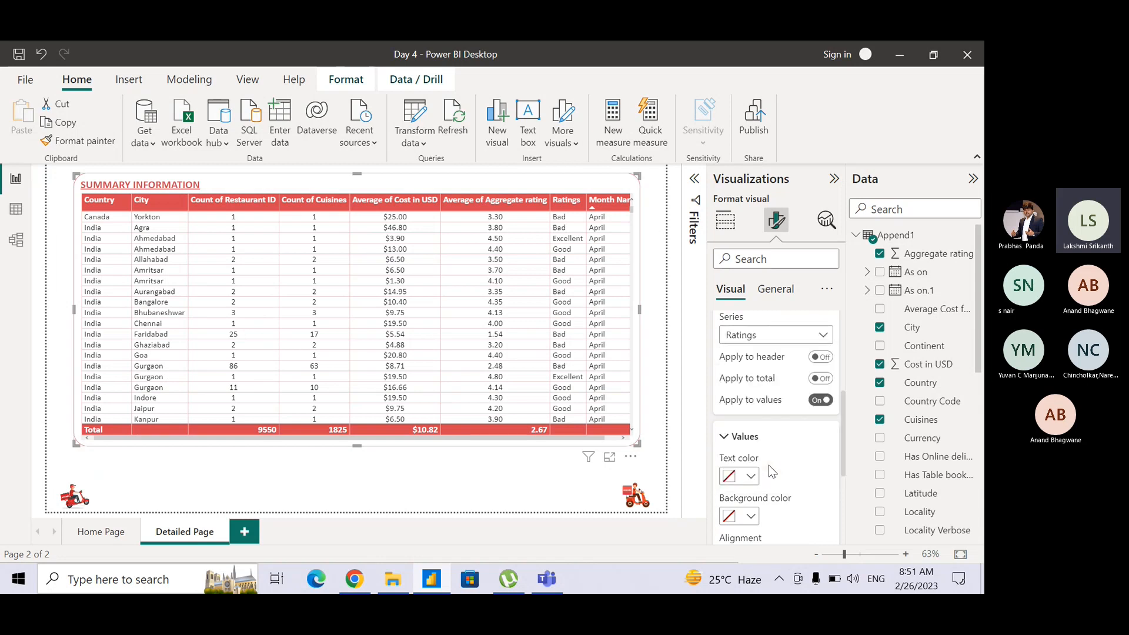
scroll(841, 447, down, 3)
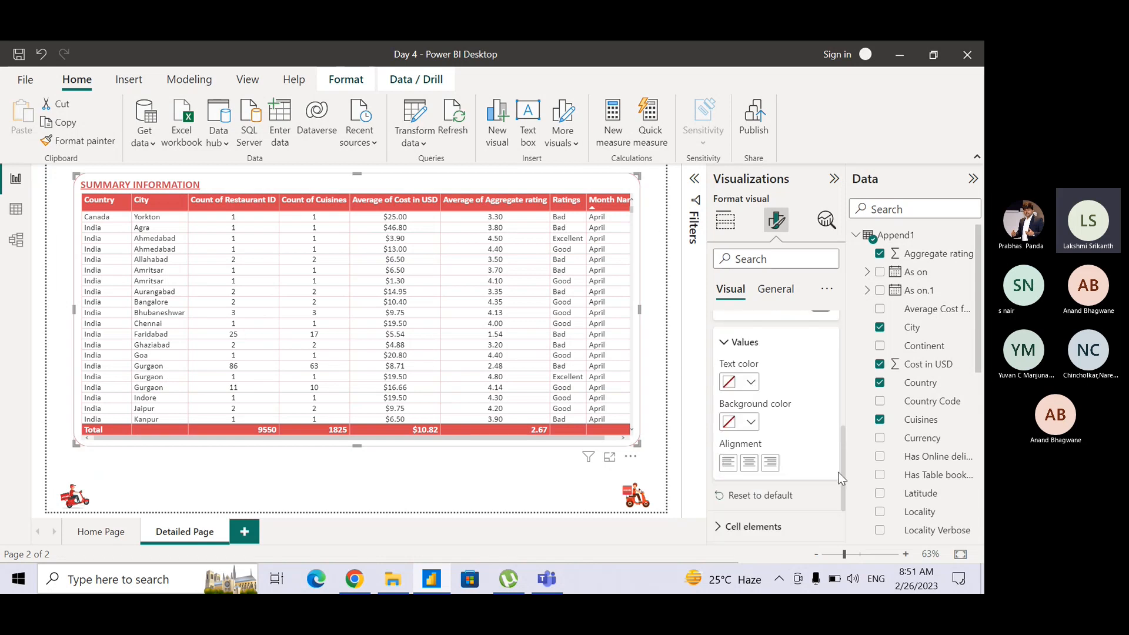
click(748, 441)
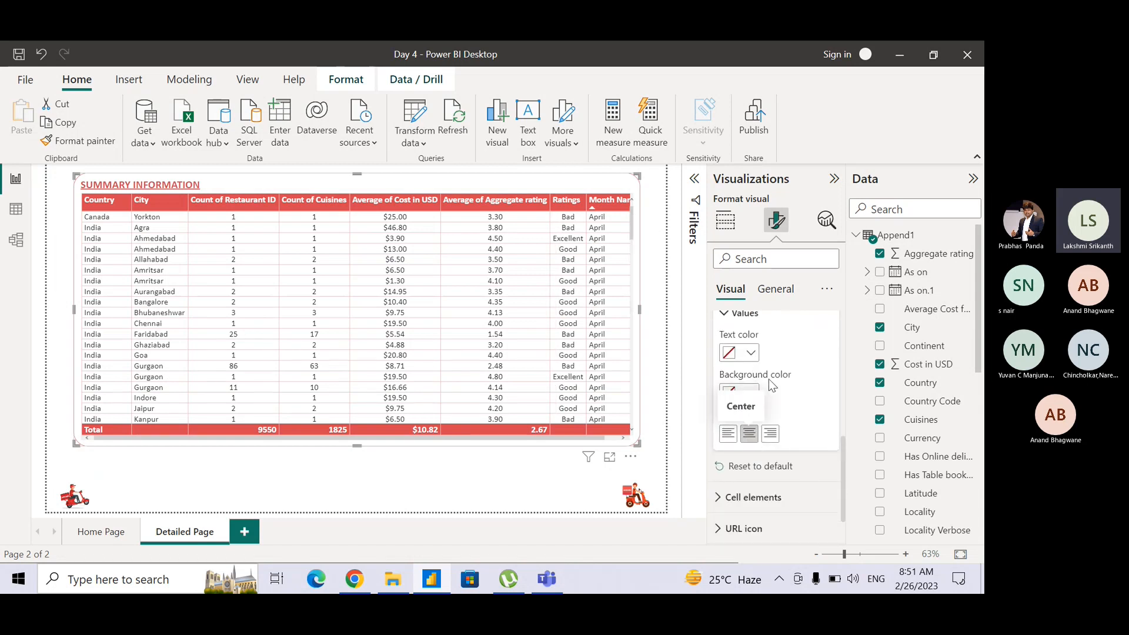
Switch the specific column settings to Month Name and center-align its values.
drag(845, 457, 843, 408)
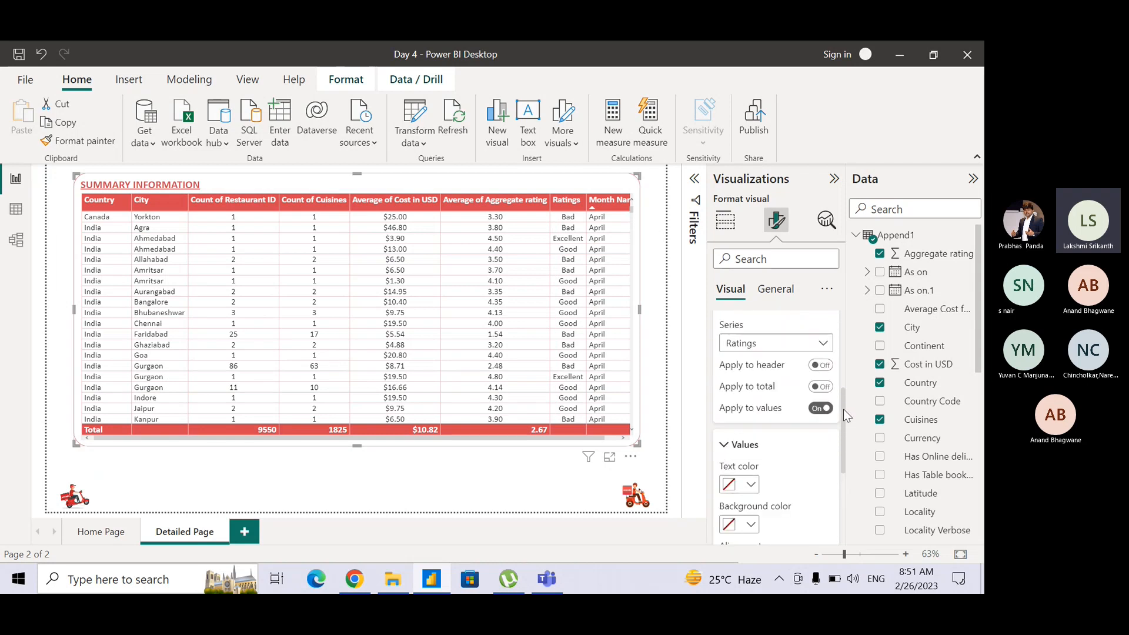
click(781, 346)
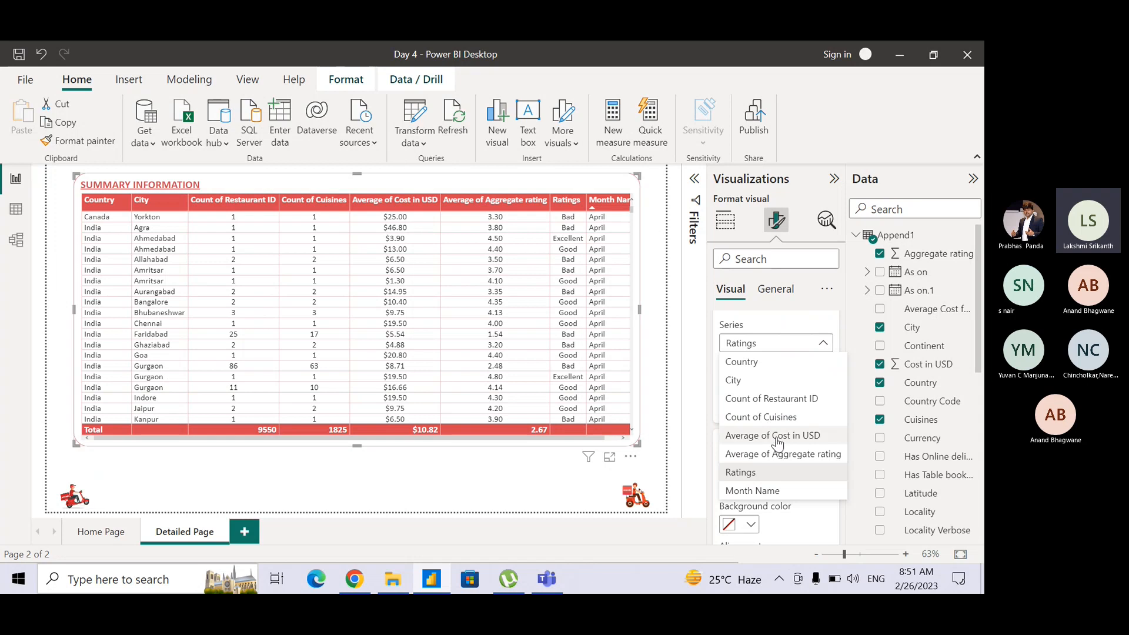
click(777, 492)
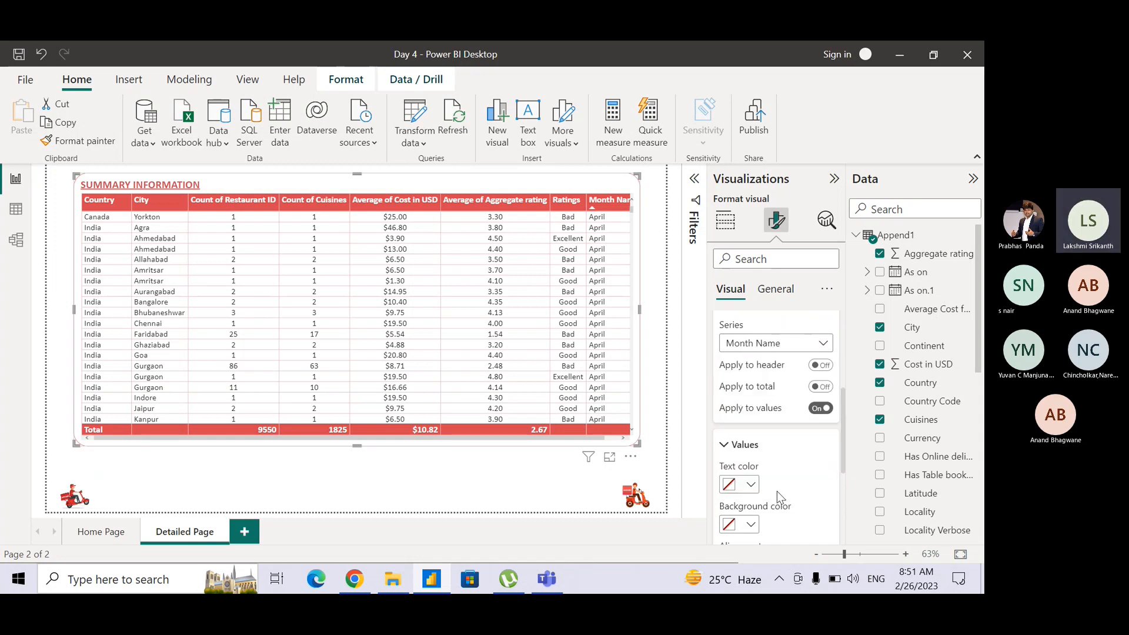
drag(842, 453, 843, 515)
click(749, 409)
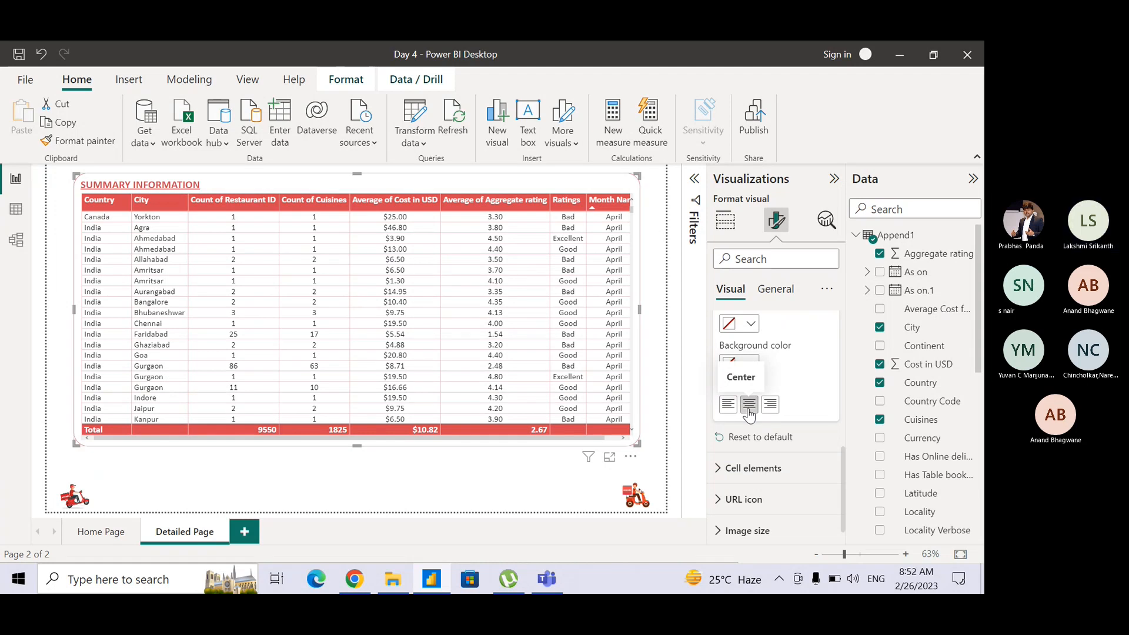
Collapse the Specific column settings and expand the Cell elements settings of the Summary Information table.
scroll(840, 474, up, 3)
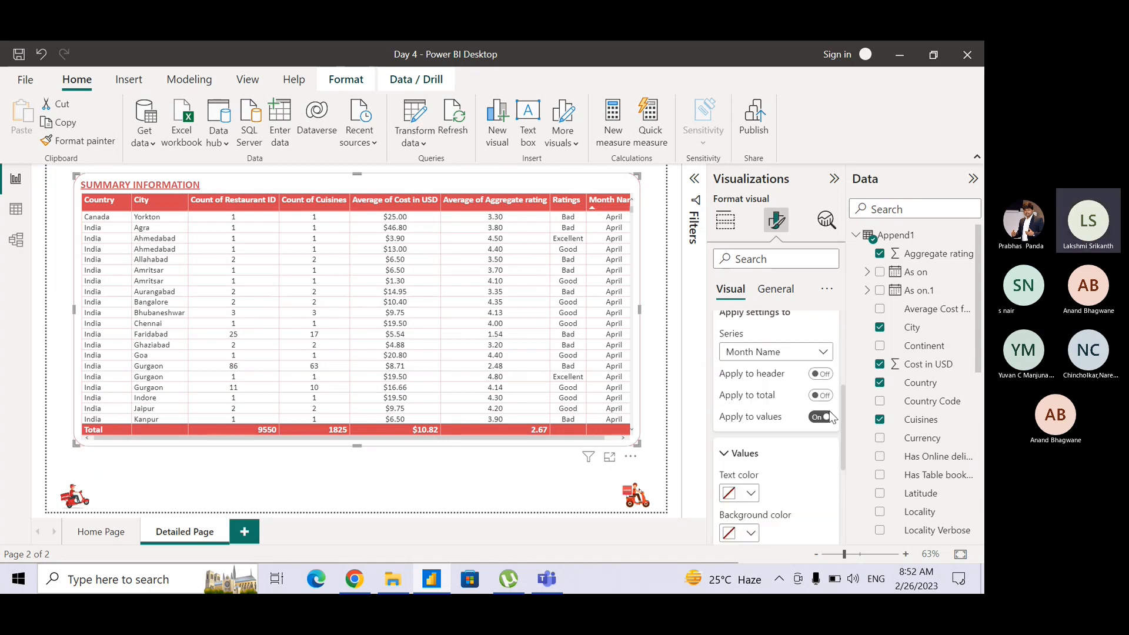
drag(845, 422, 846, 389)
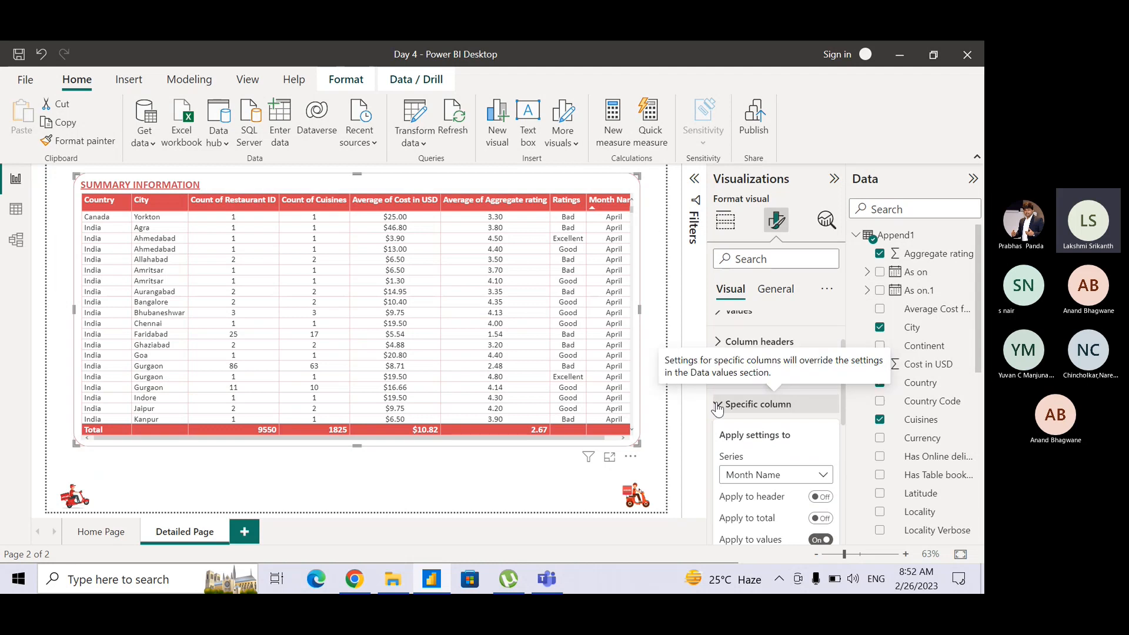
click(718, 405)
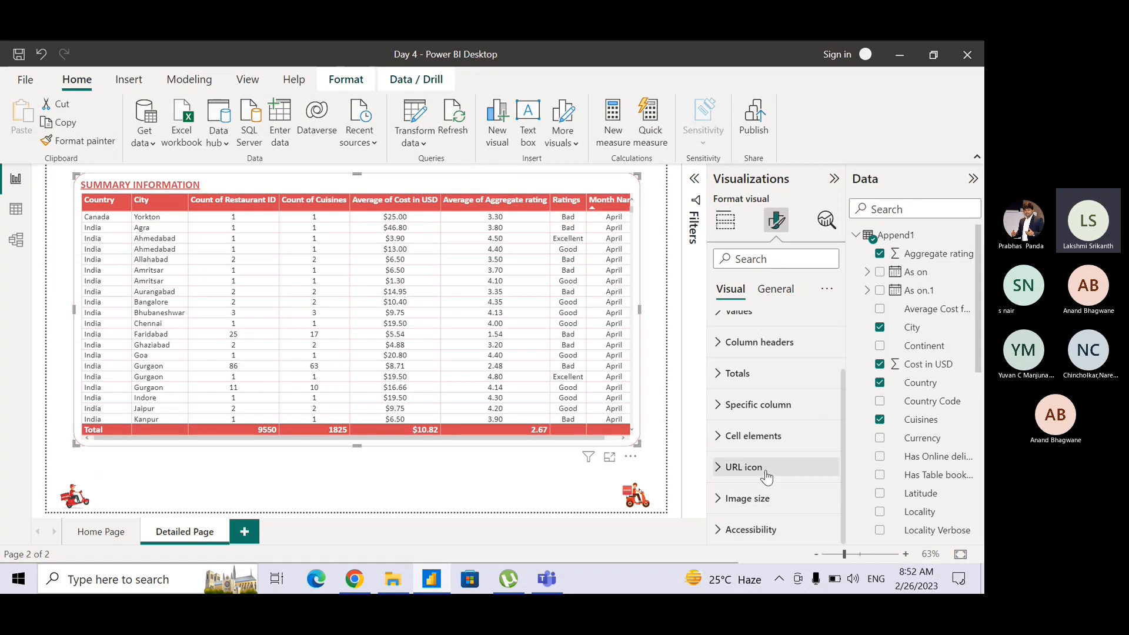
click(740, 442)
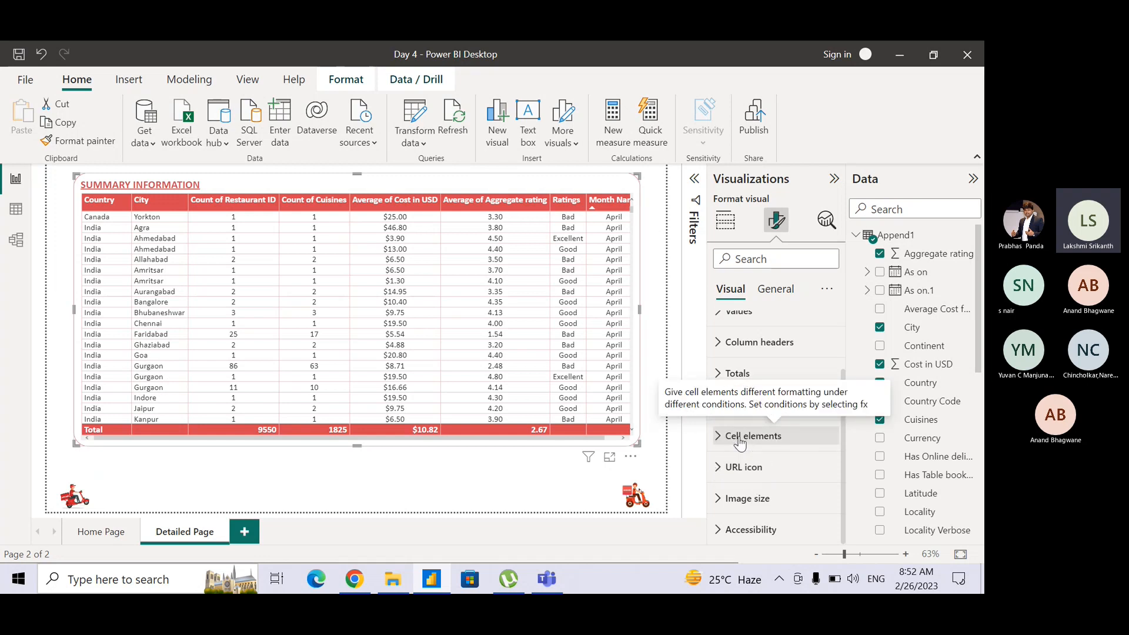
click(722, 440)
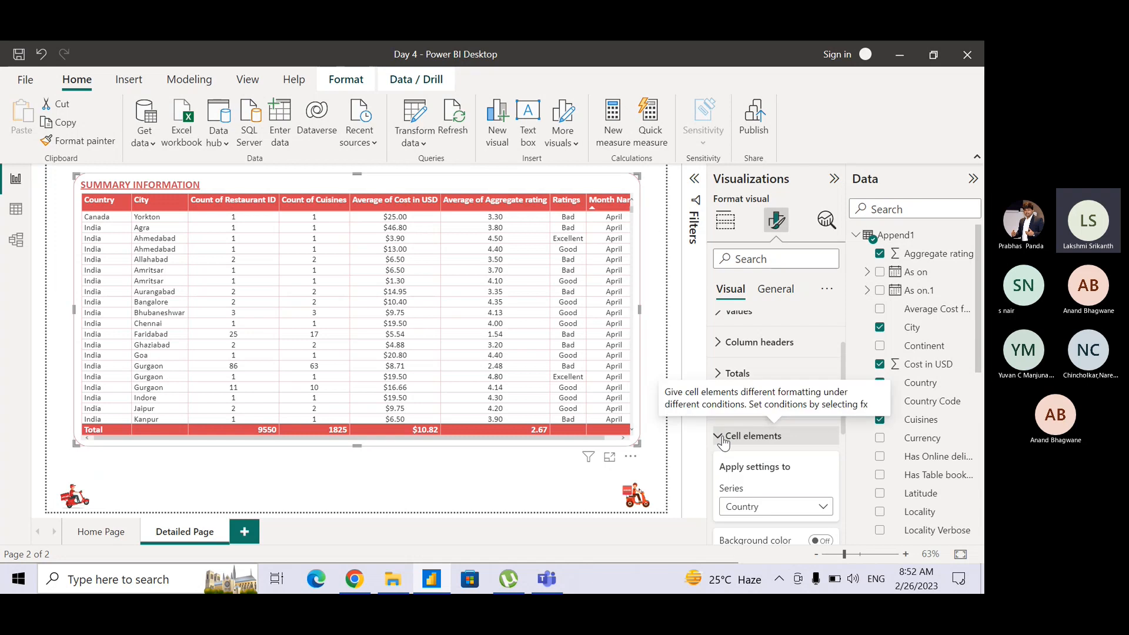
drag(843, 365, 843, 416)
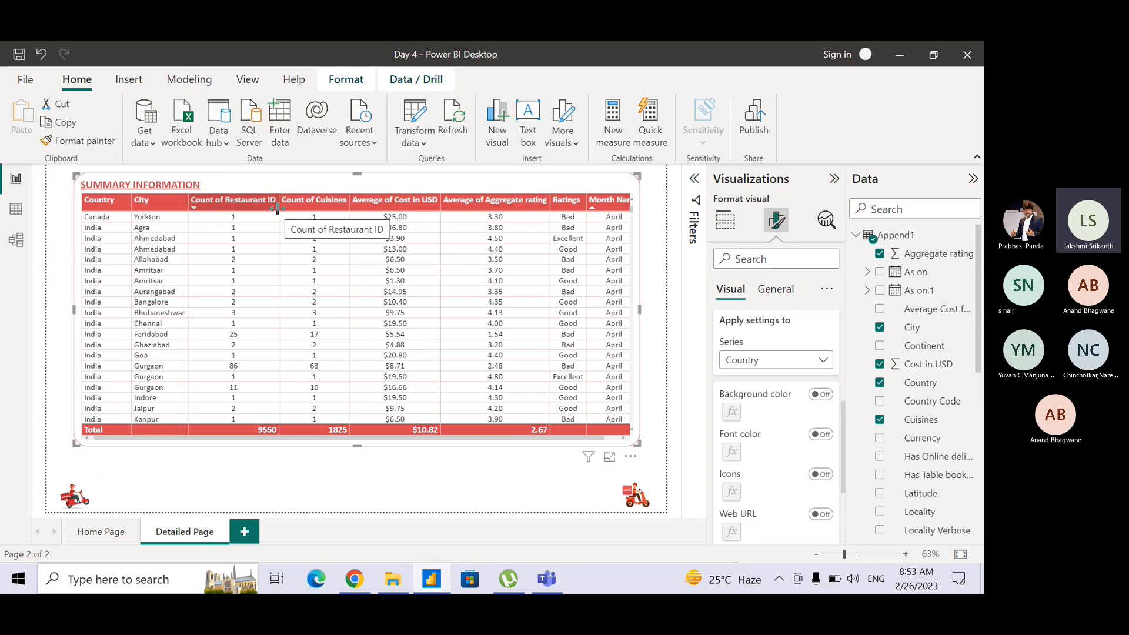
Narrow the table's two count and two average columns until their headers wrap onto two lines, and widen the Ratings and Month Name columns.
drag(277, 209, 250, 204)
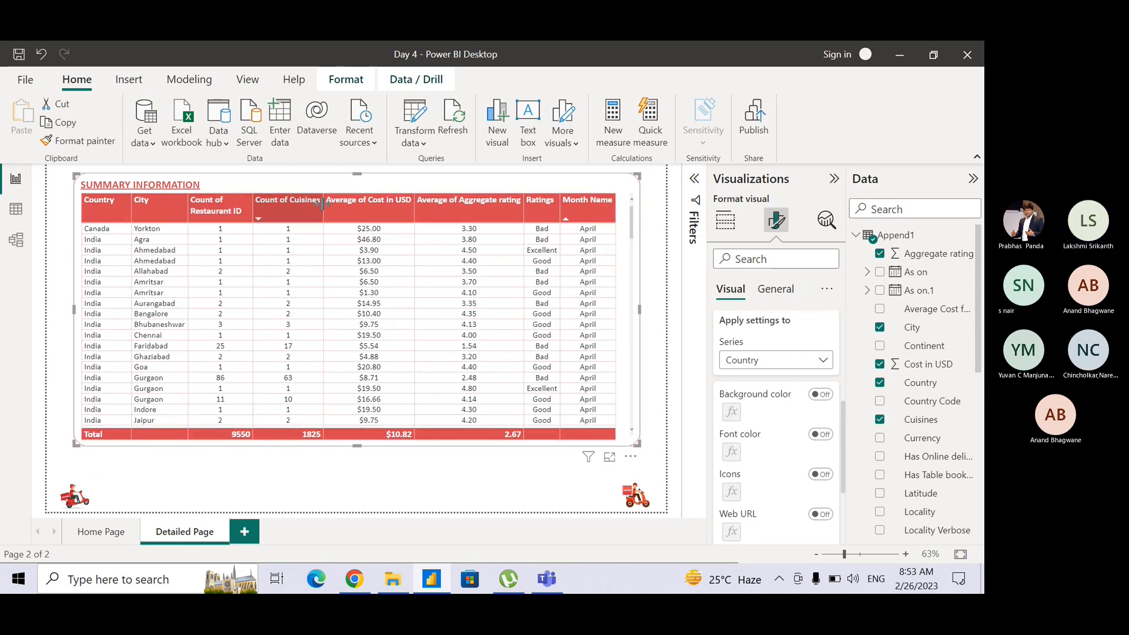
drag(322, 211, 314, 211)
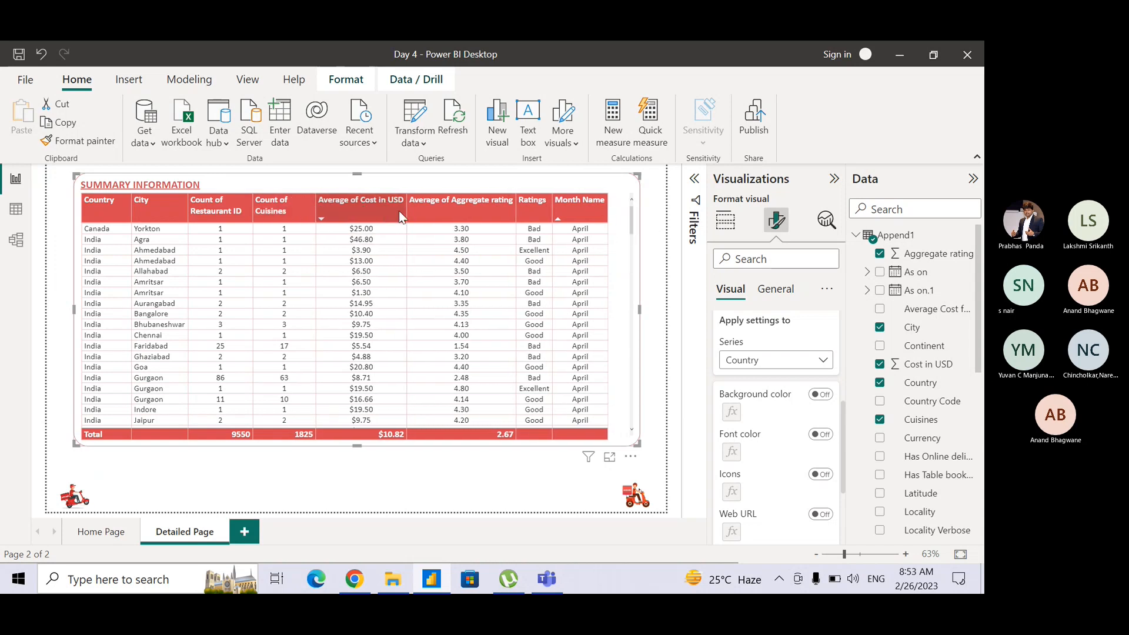
drag(406, 211, 396, 213)
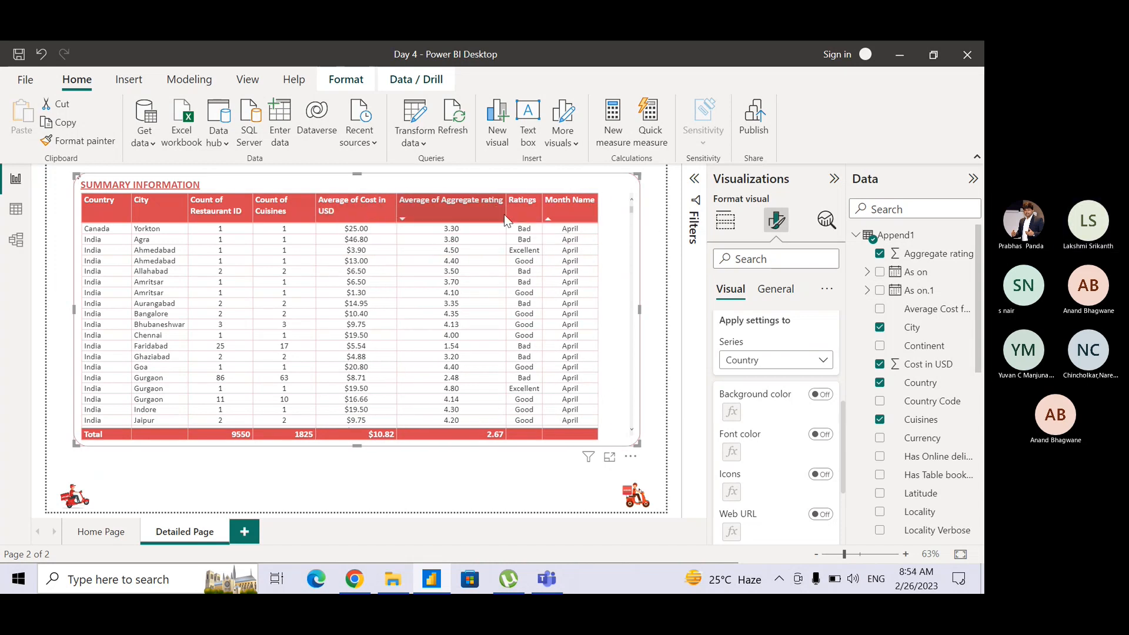
click(504, 214)
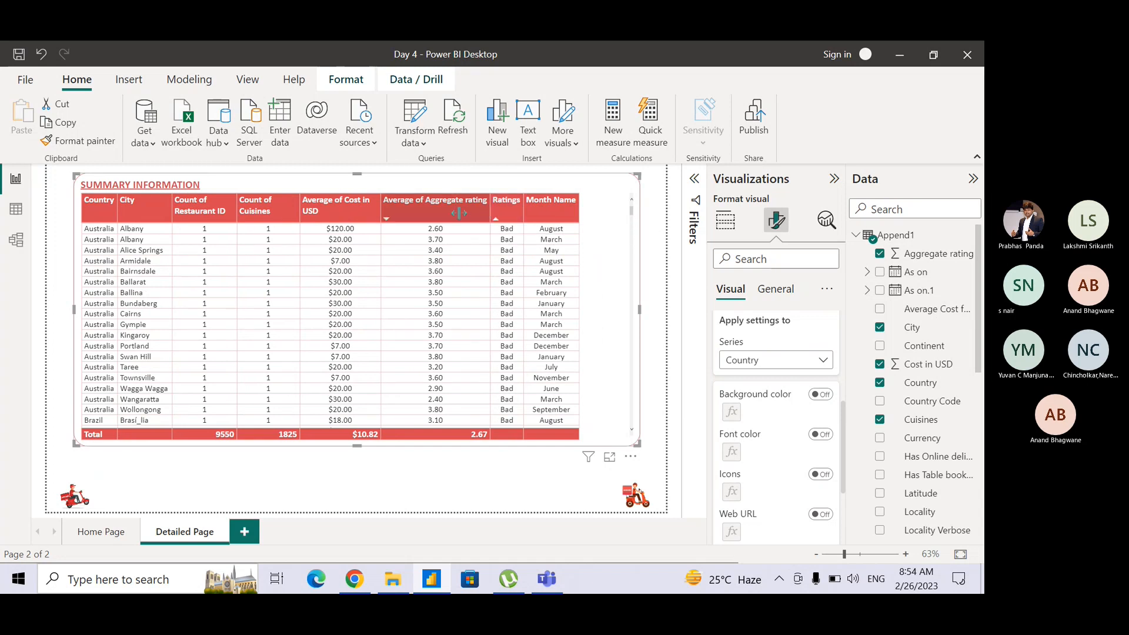
drag(490, 212, 453, 213)
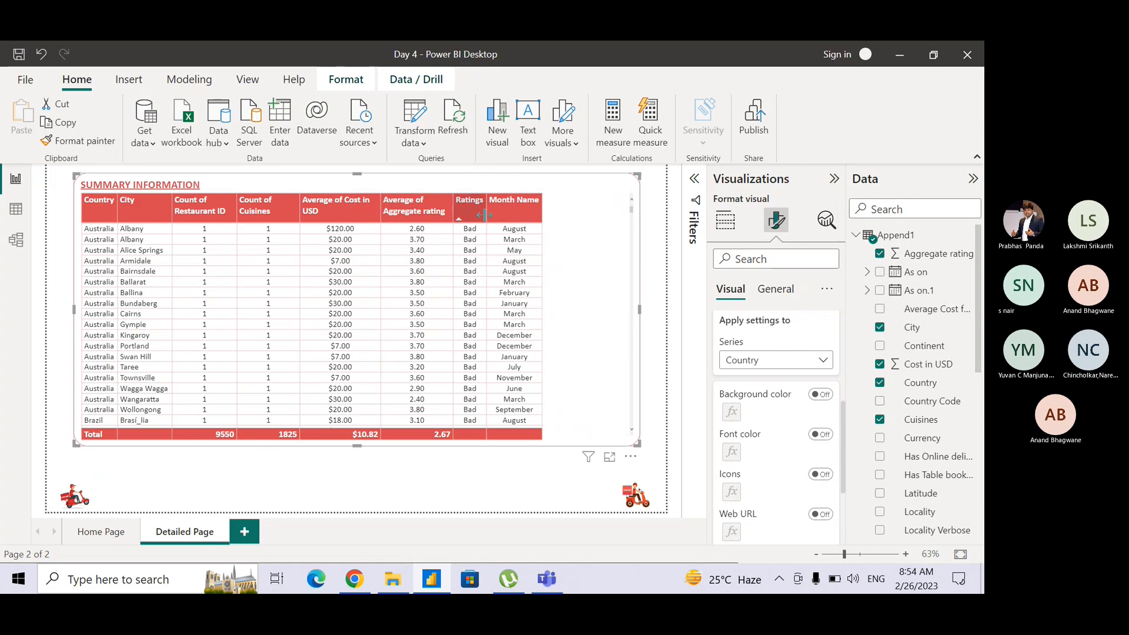
drag(484, 214, 512, 214)
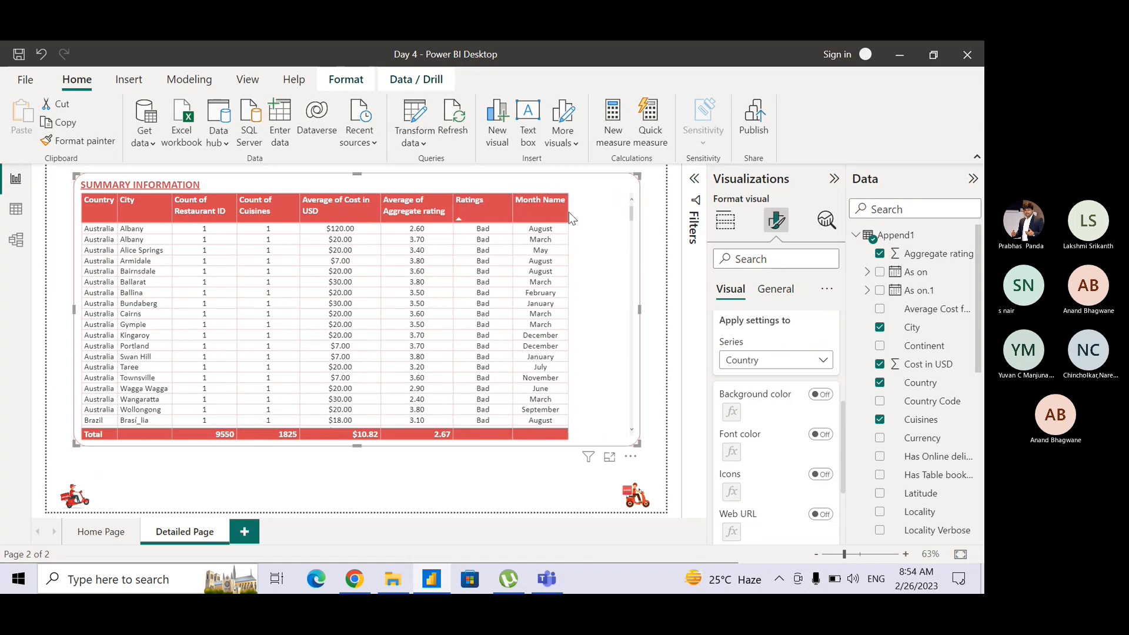
drag(568, 214, 591, 214)
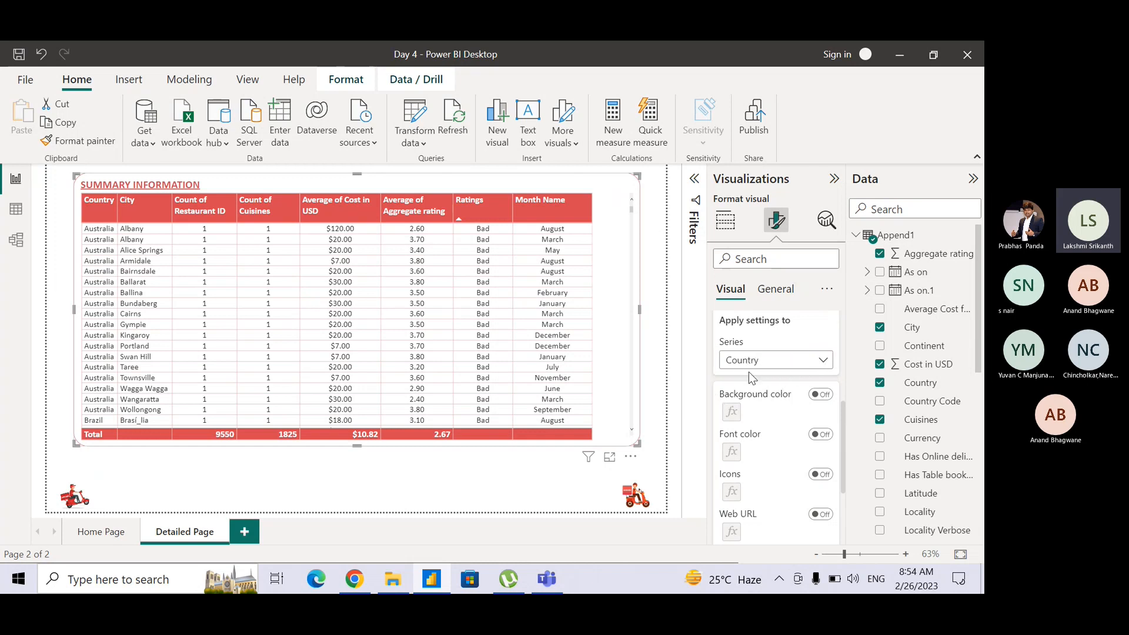
Apply the cell elements settings to the Average of Aggregate rating column.
click(764, 360)
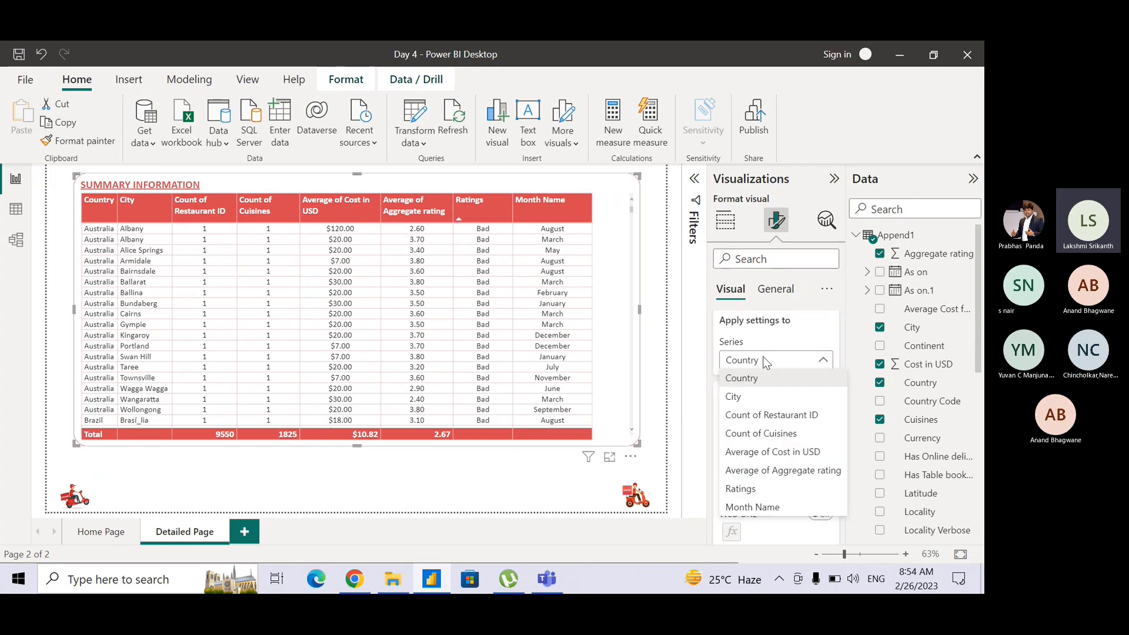
click(760, 490)
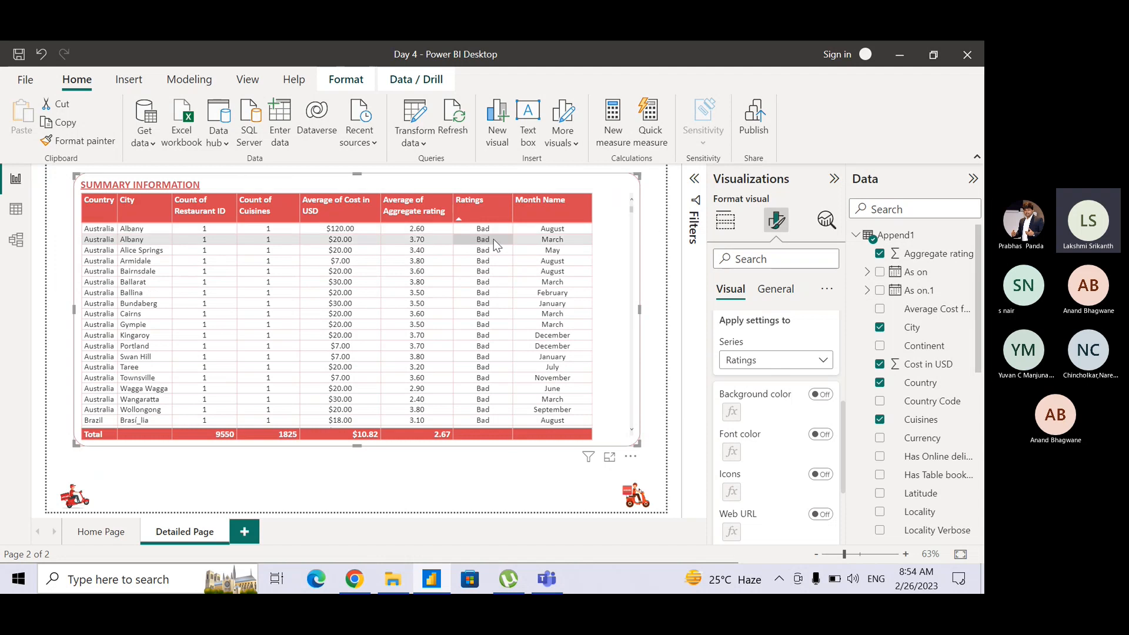
click(802, 361)
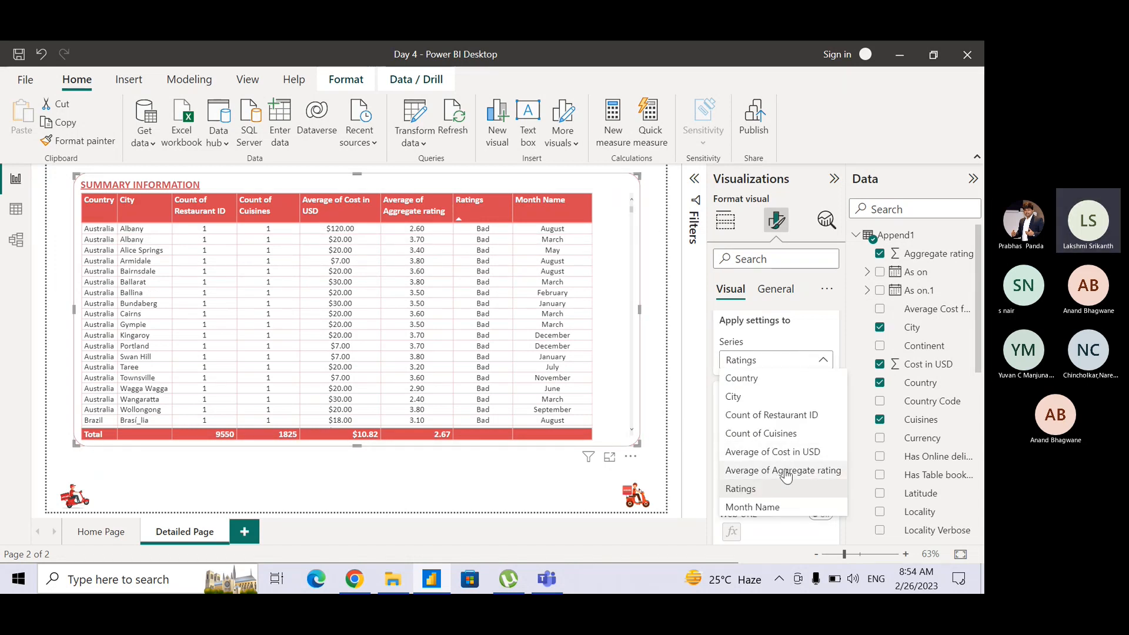
click(786, 470)
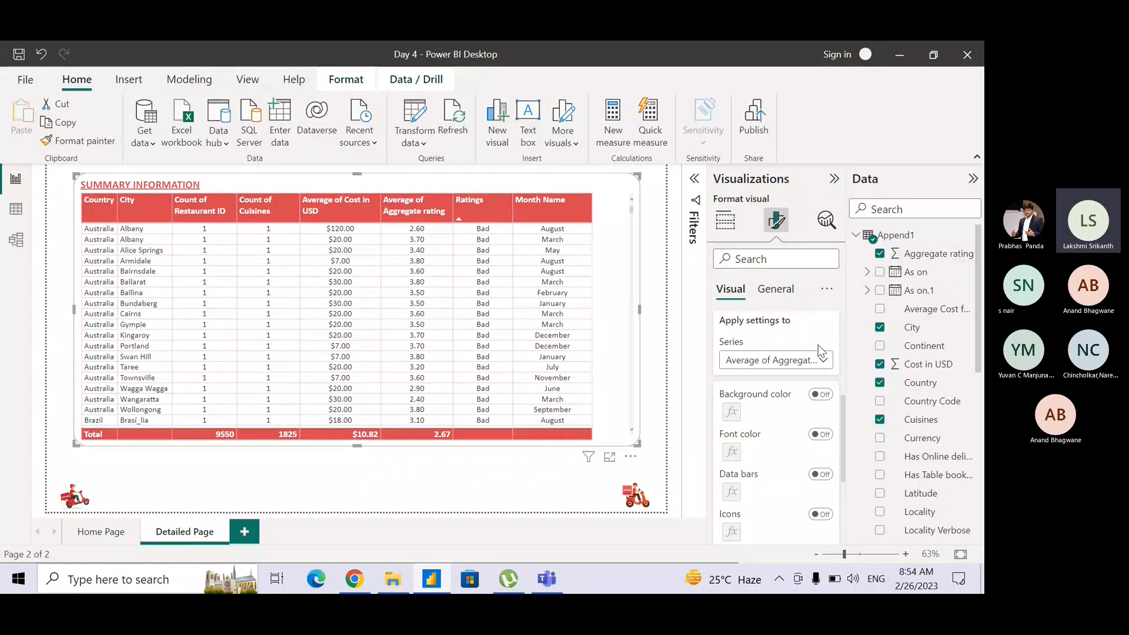
drag(844, 408, 843, 426)
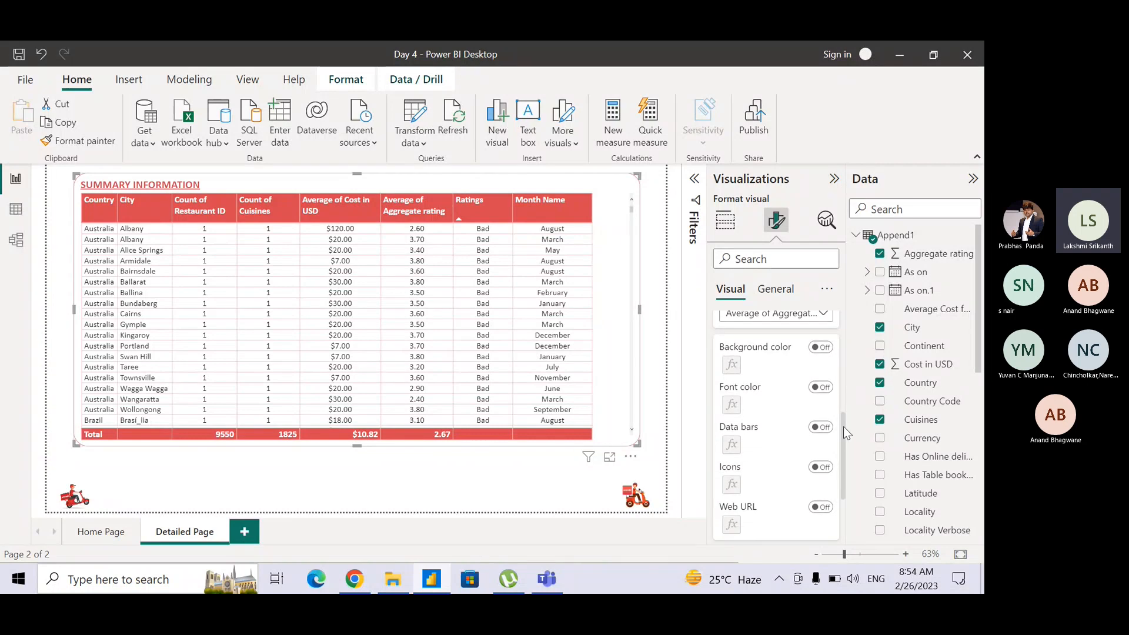
click(760, 323)
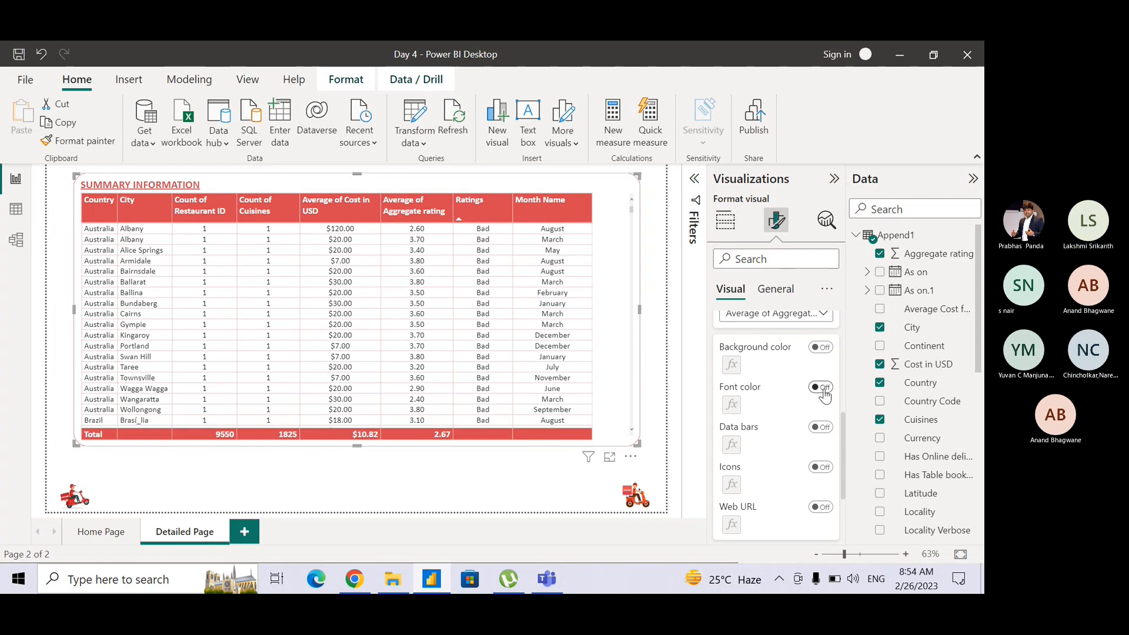
Turn on conditional font color for the Average of Aggregate rating values.
key(ctrl)
key(ctrl)
key(ctrl)
key(ctrl)
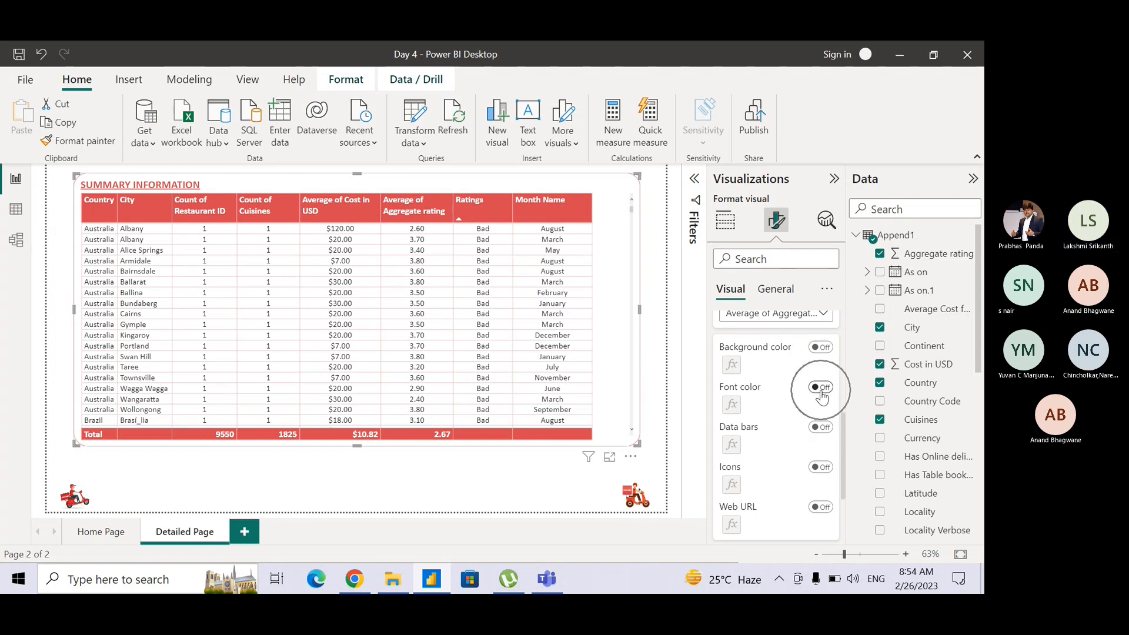
key(ctrl)
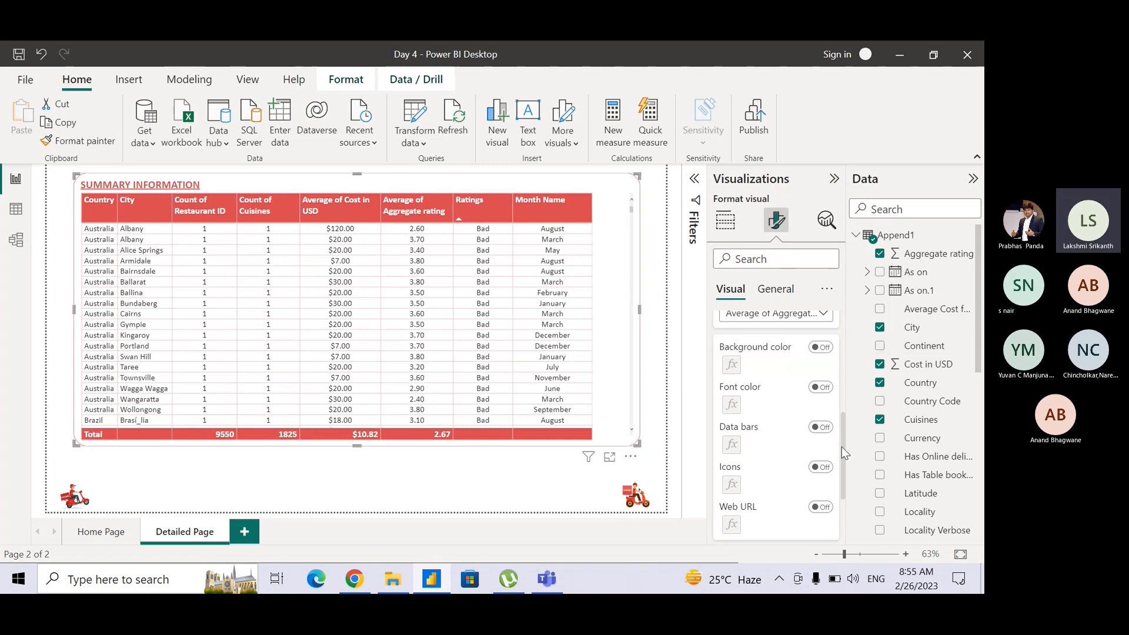
click(821, 388)
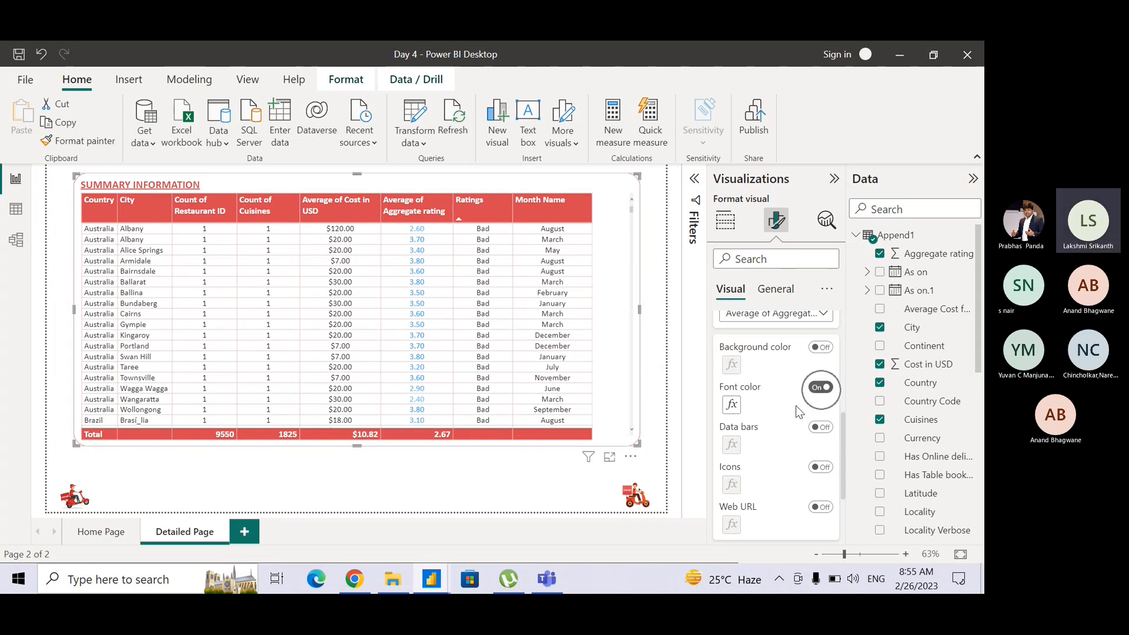
click(732, 405)
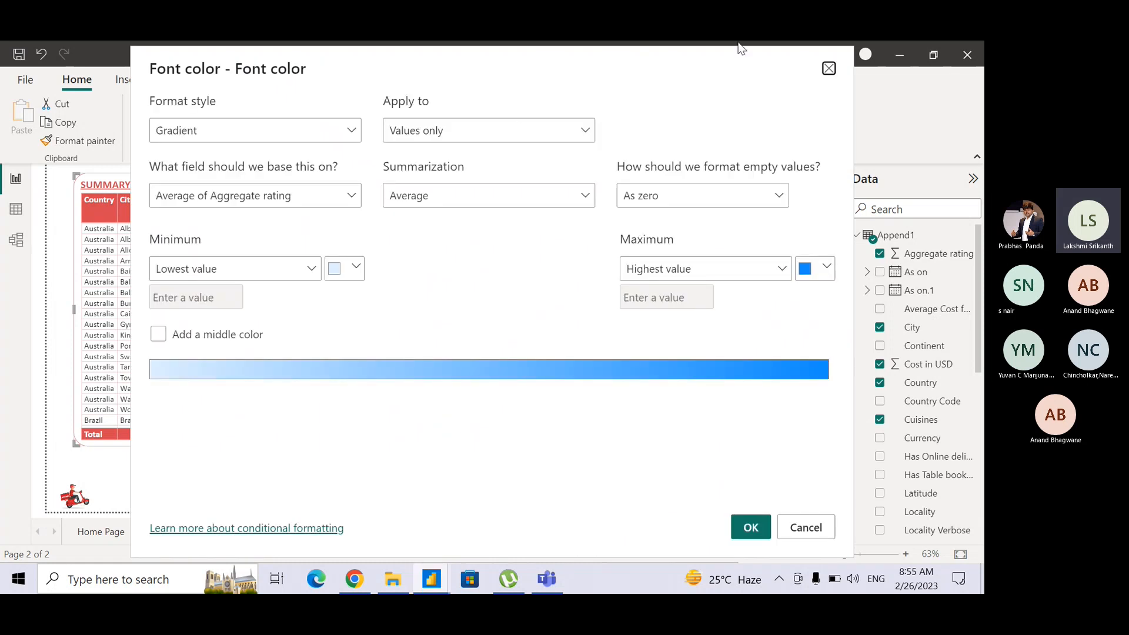
click(829, 69)
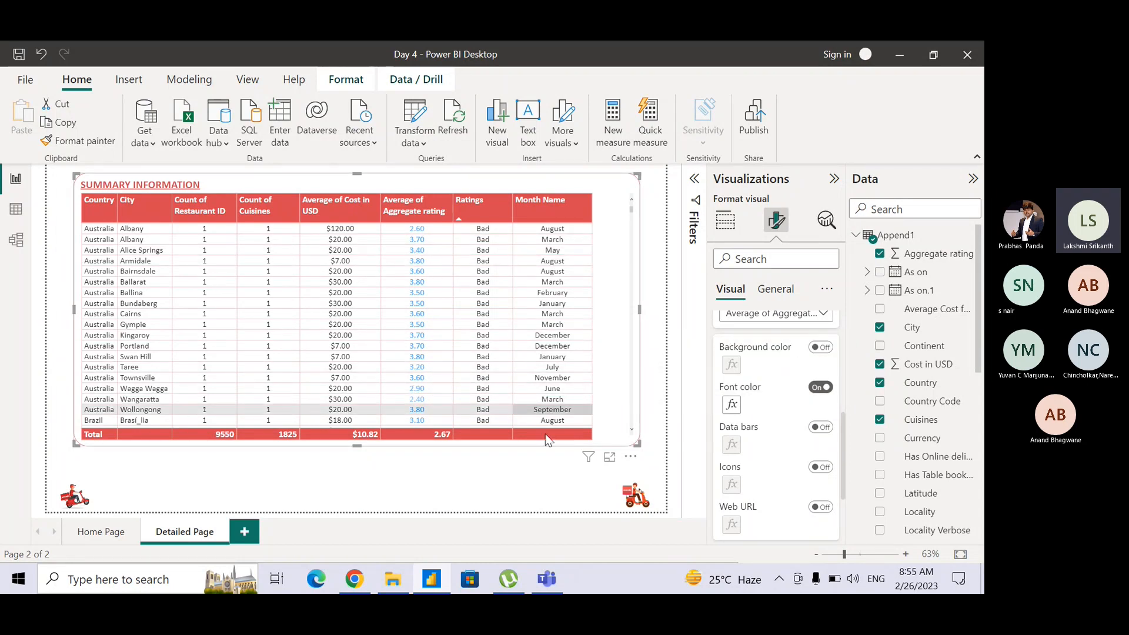
Open the conditional formatting settings for the column's font color.
click(732, 407)
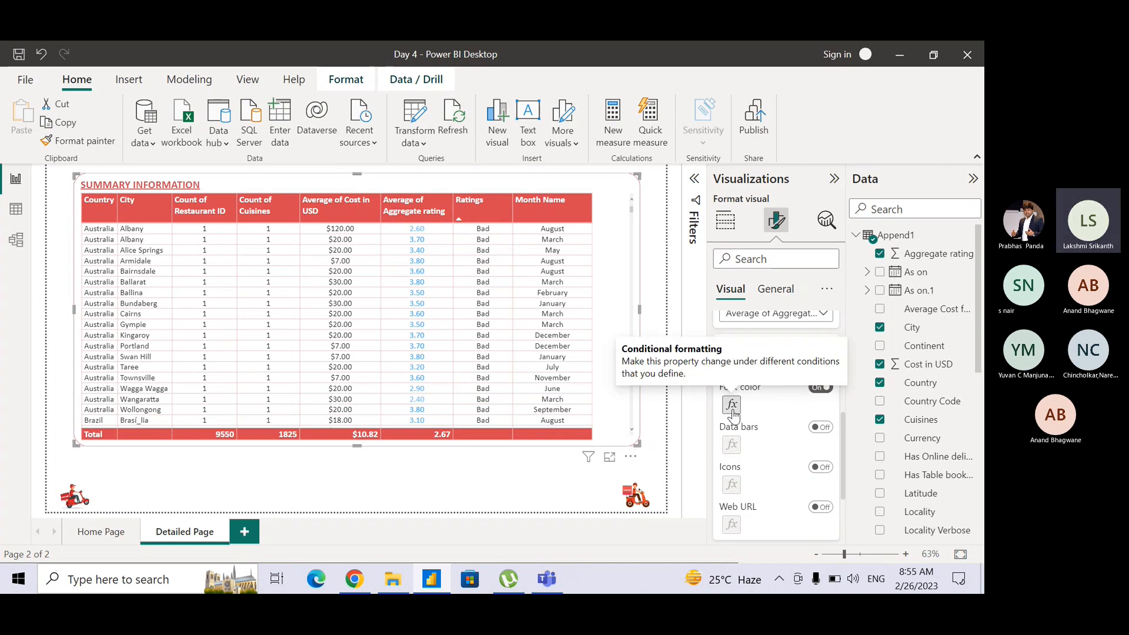
click(732, 409)
click(732, 409)
click(732, 409)
click(732, 407)
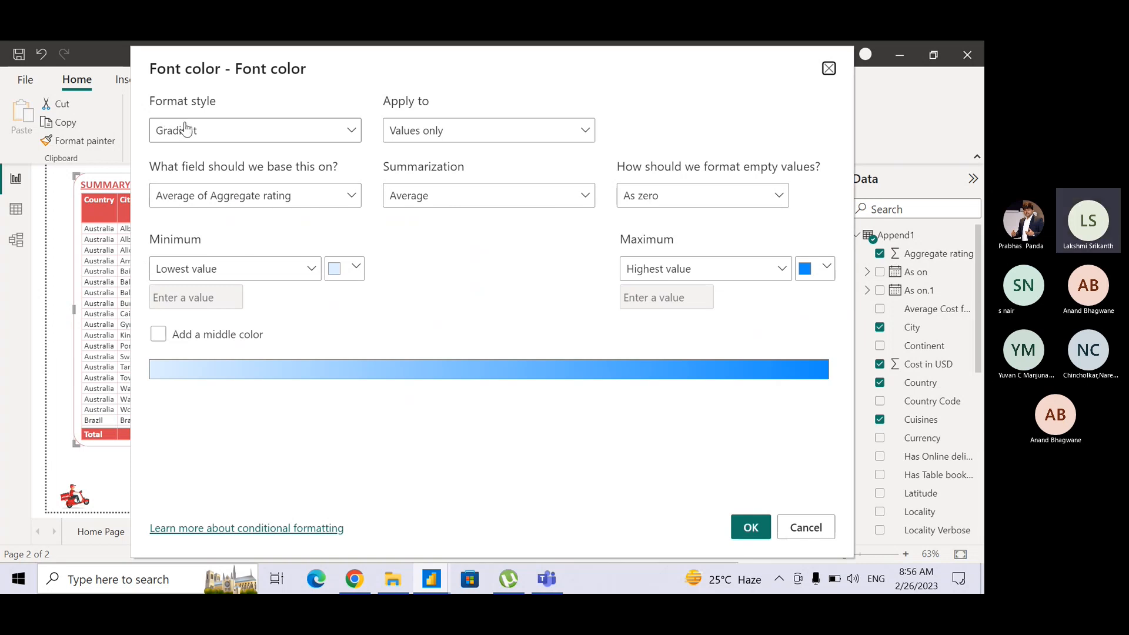
key(ctrl)
key(ctrl)
key(ctrl)
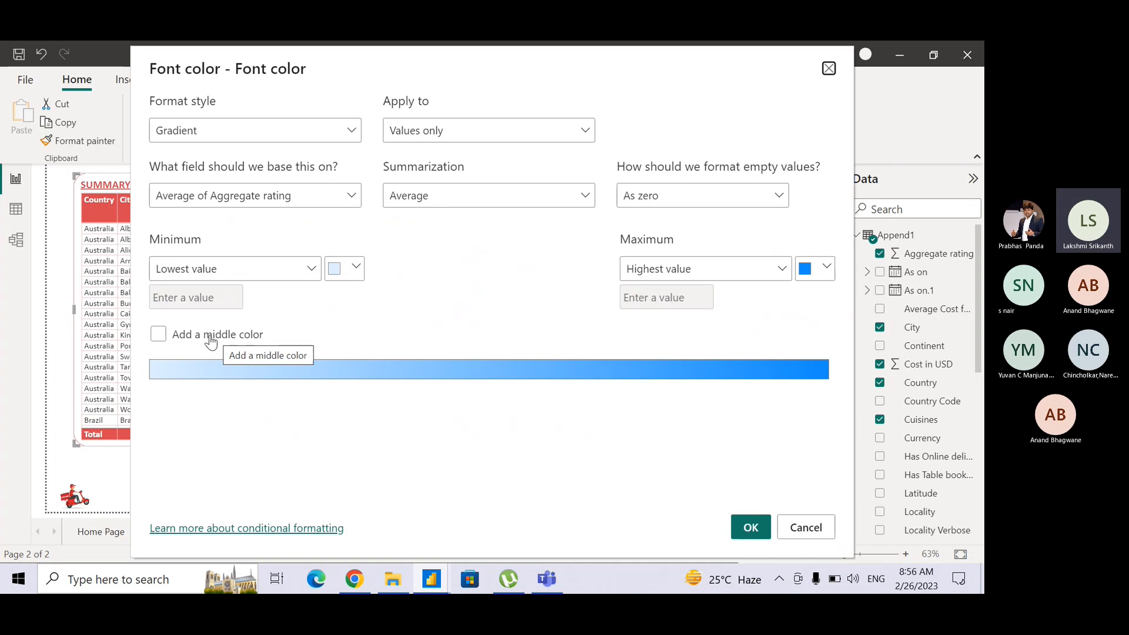
Try a custom minimum and an added middle color for the font color gradient.
click(279, 269)
click(272, 321)
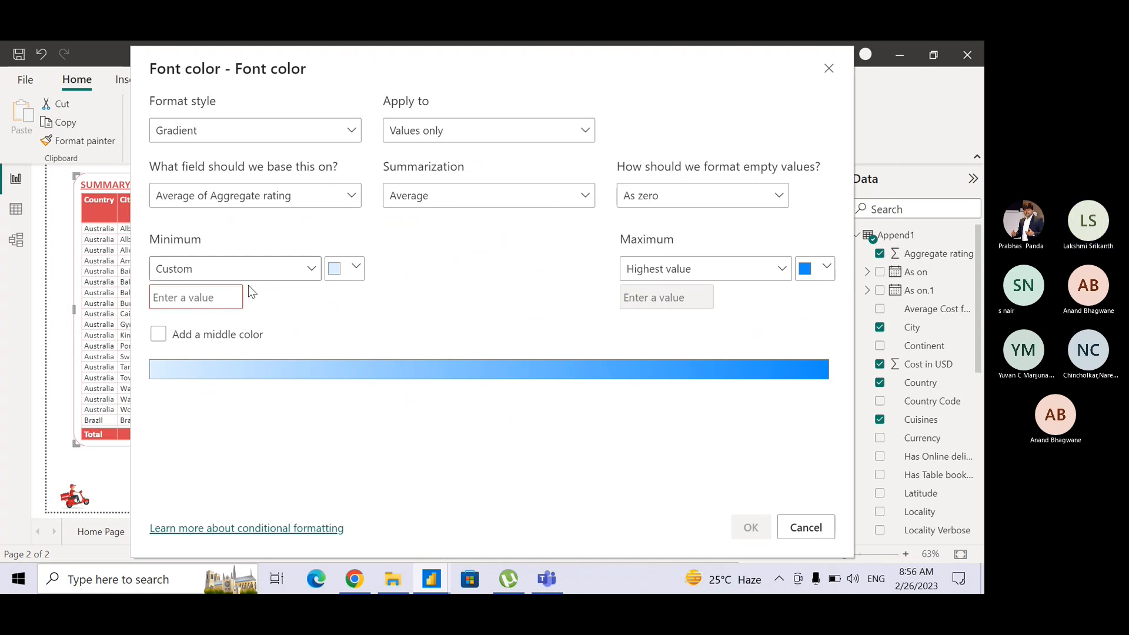
click(158, 335)
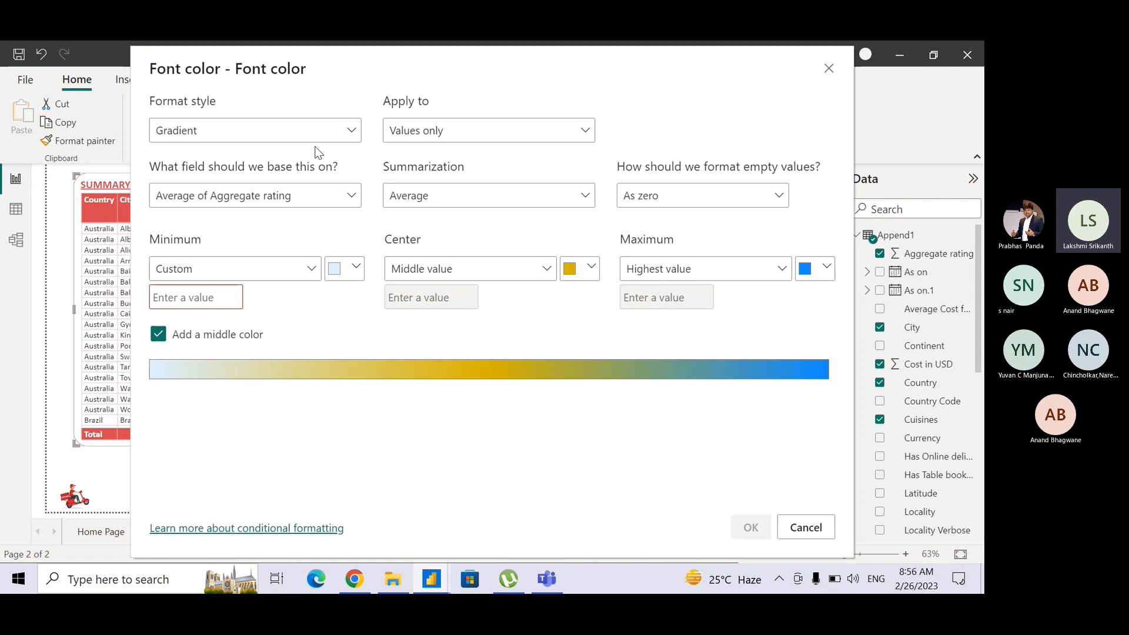
Set the font color's format style to Rules and apply it to Values only.
click(256, 130)
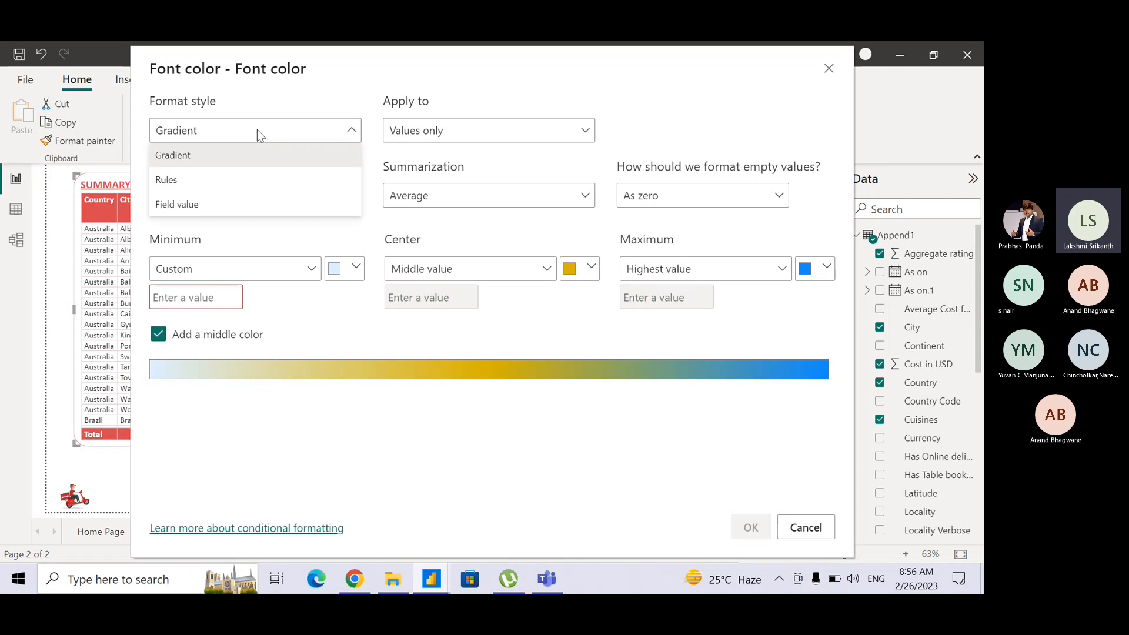
click(254, 178)
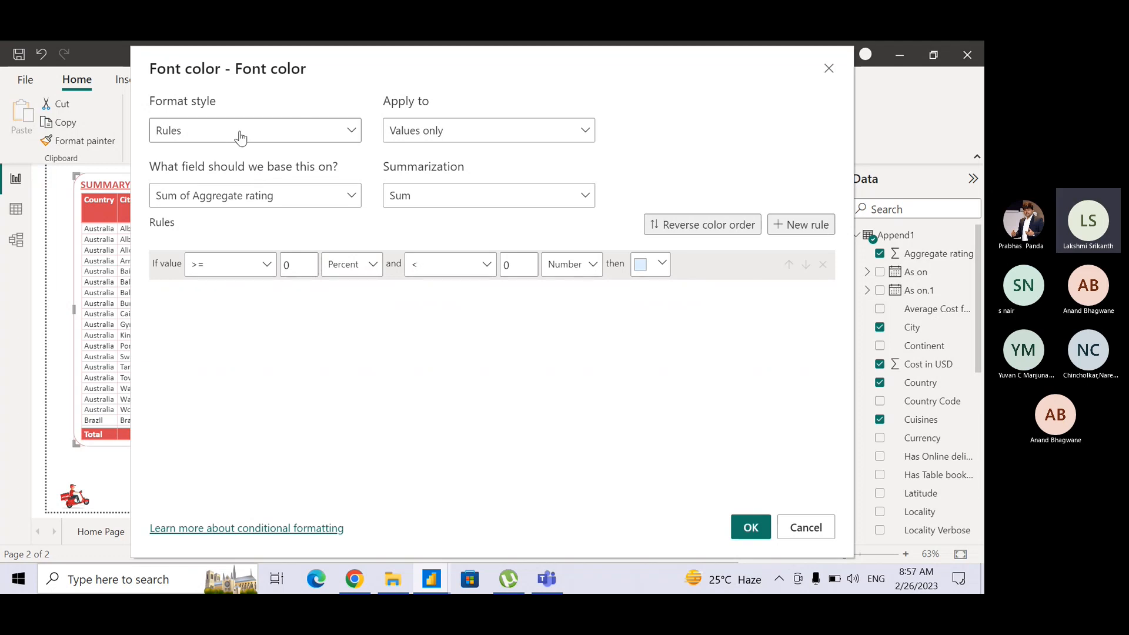
click(415, 132)
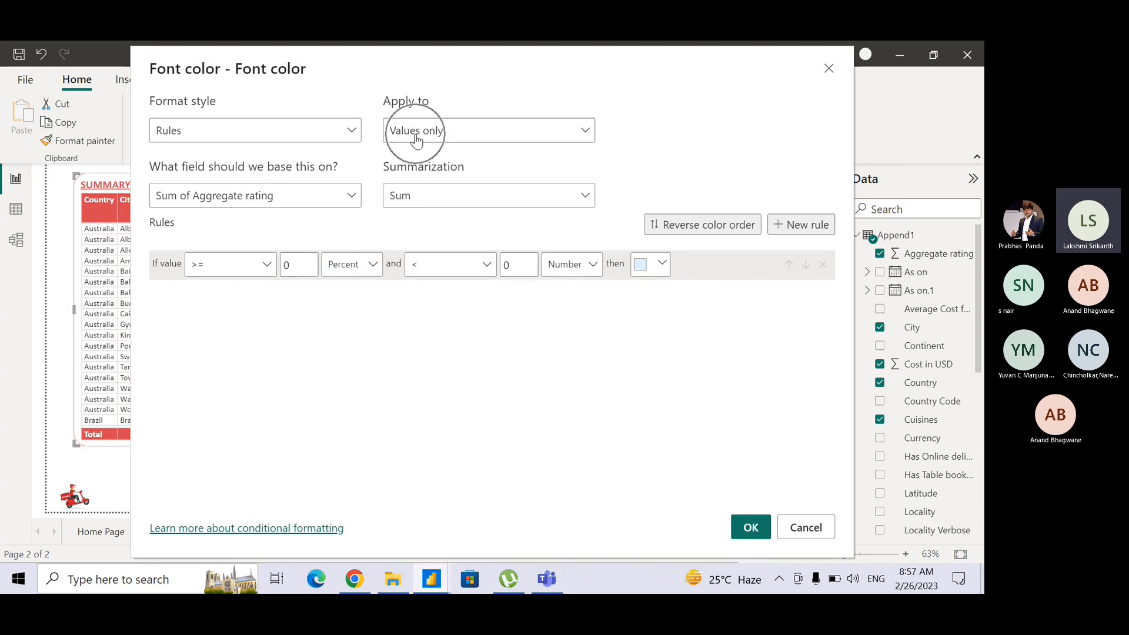
click(417, 140)
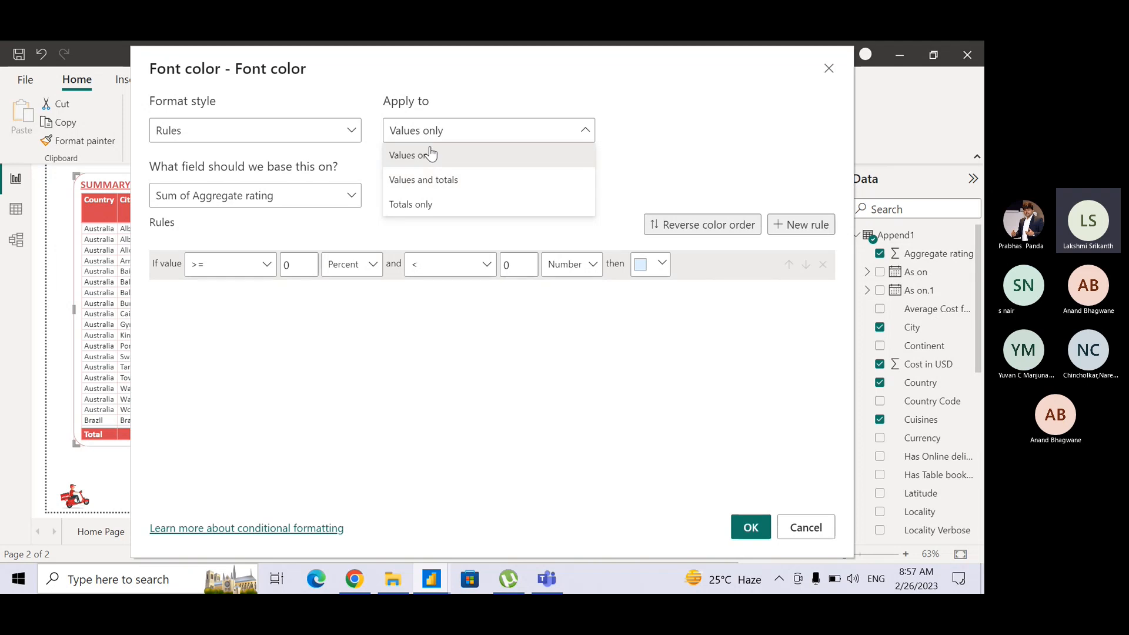
click(430, 154)
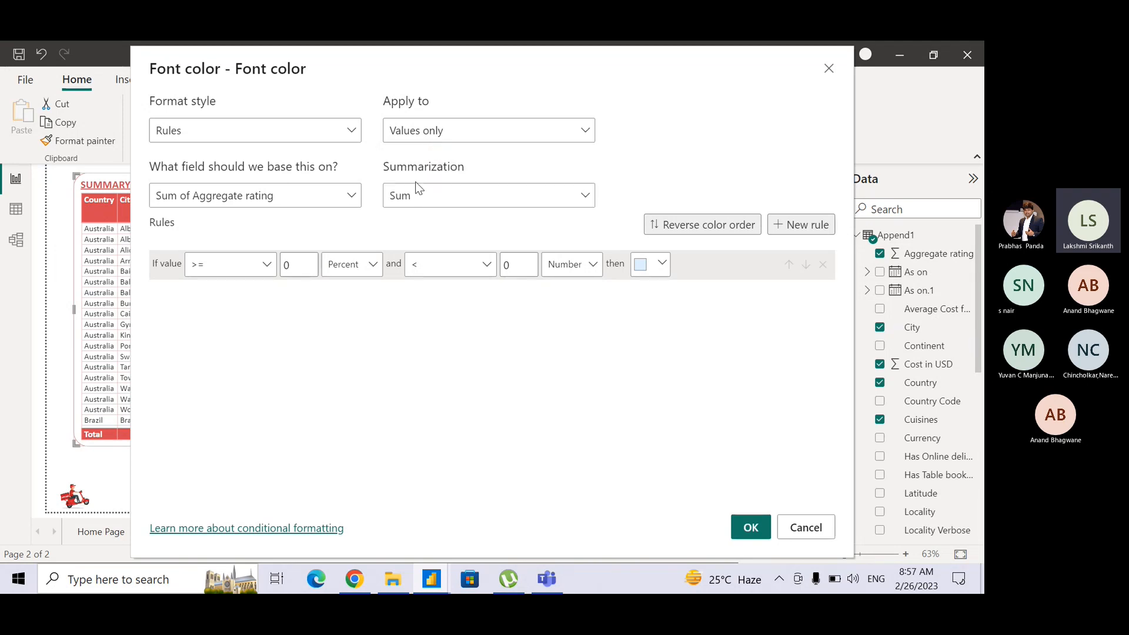
Keep Aggregate rating as the base field and set its summarization to Average.
click(333, 202)
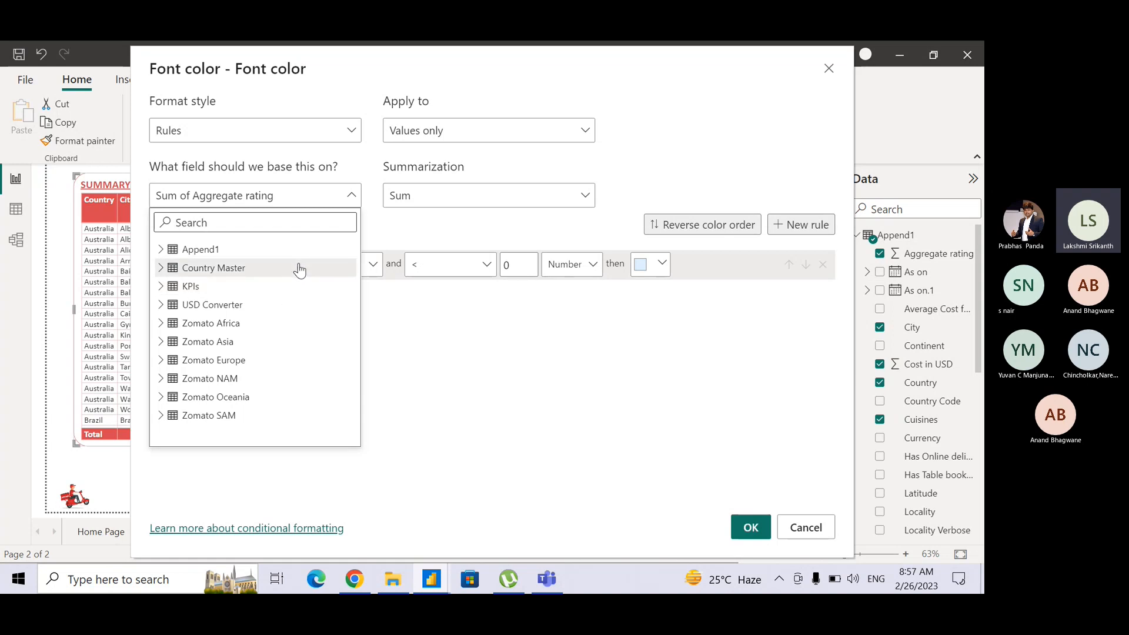
key(ctrl)
key(ctrl)
key(ctrl)
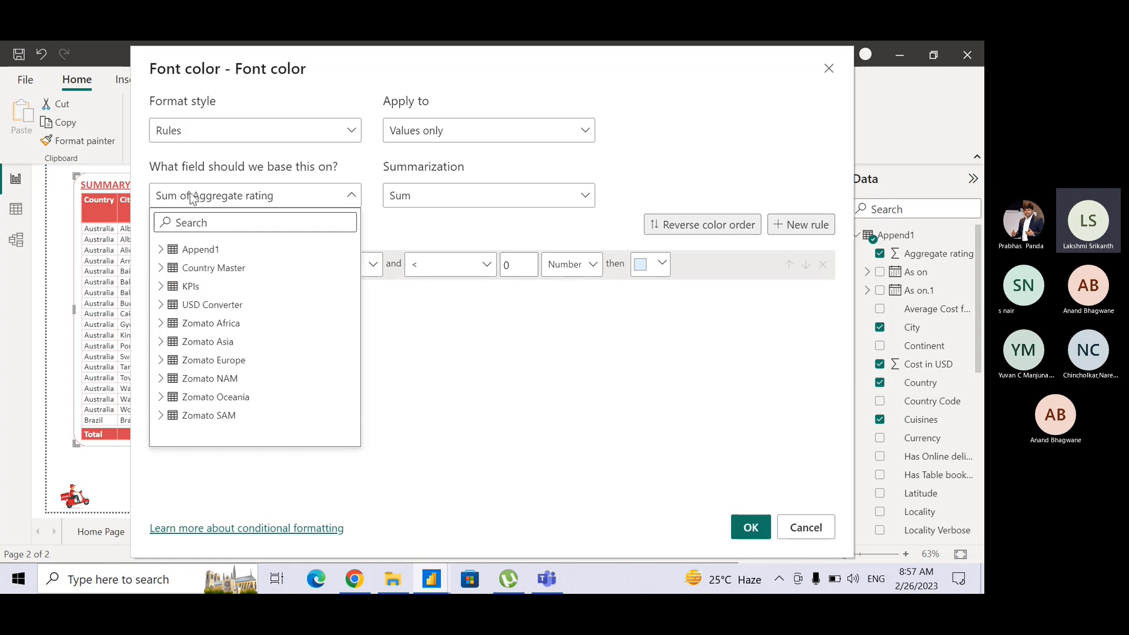
key(ctrl)
key(ctrl)
click(480, 201)
click(480, 201)
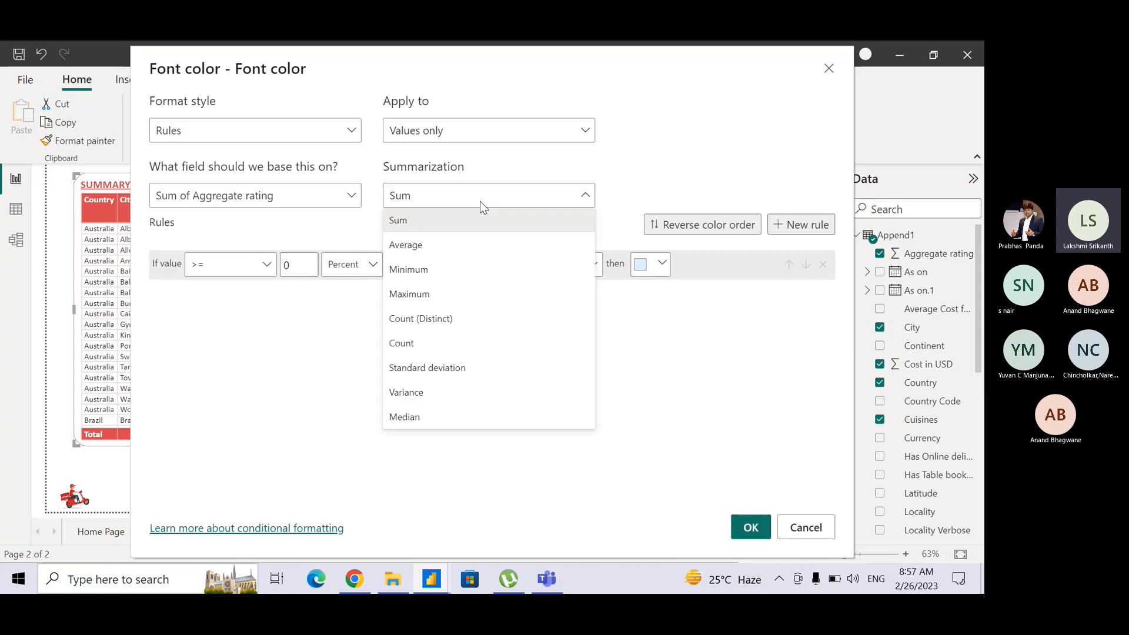
click(476, 253)
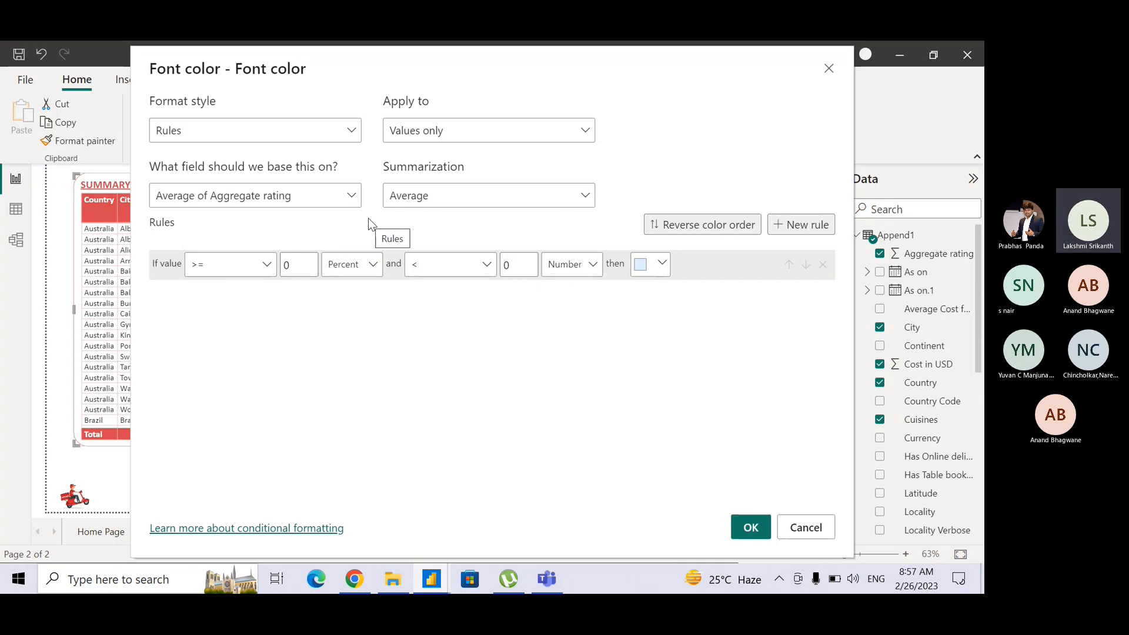
Switch the first rule's lower limit from percent to Number and clear its value so it starts at Min.
click(203, 281)
click(377, 268)
click(377, 270)
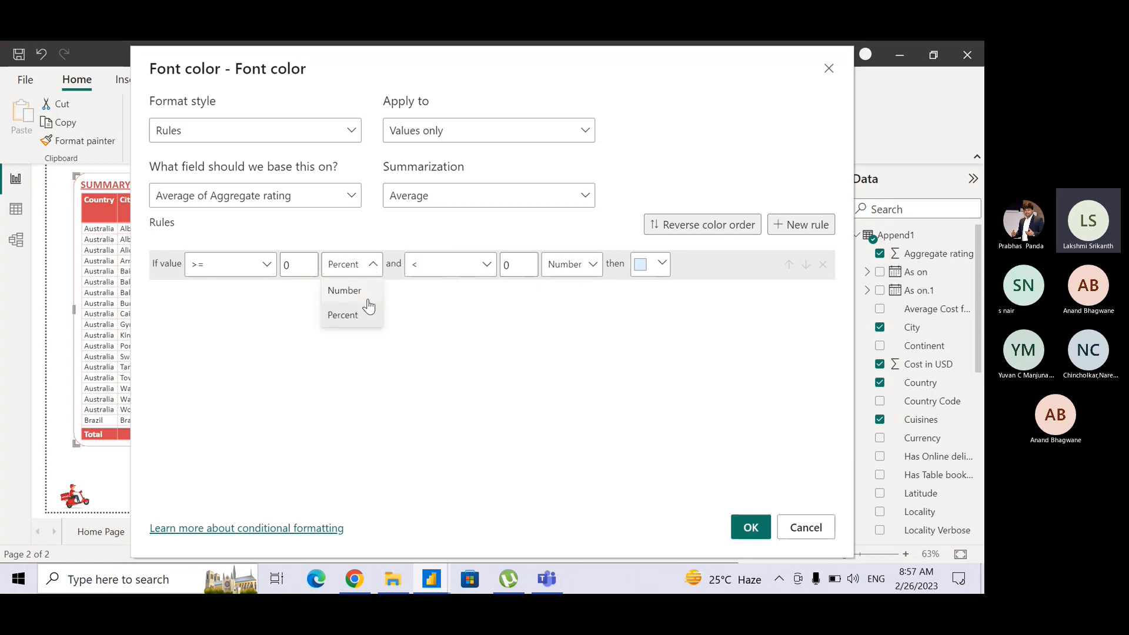
click(368, 297)
drag(379, 61, 676, 66)
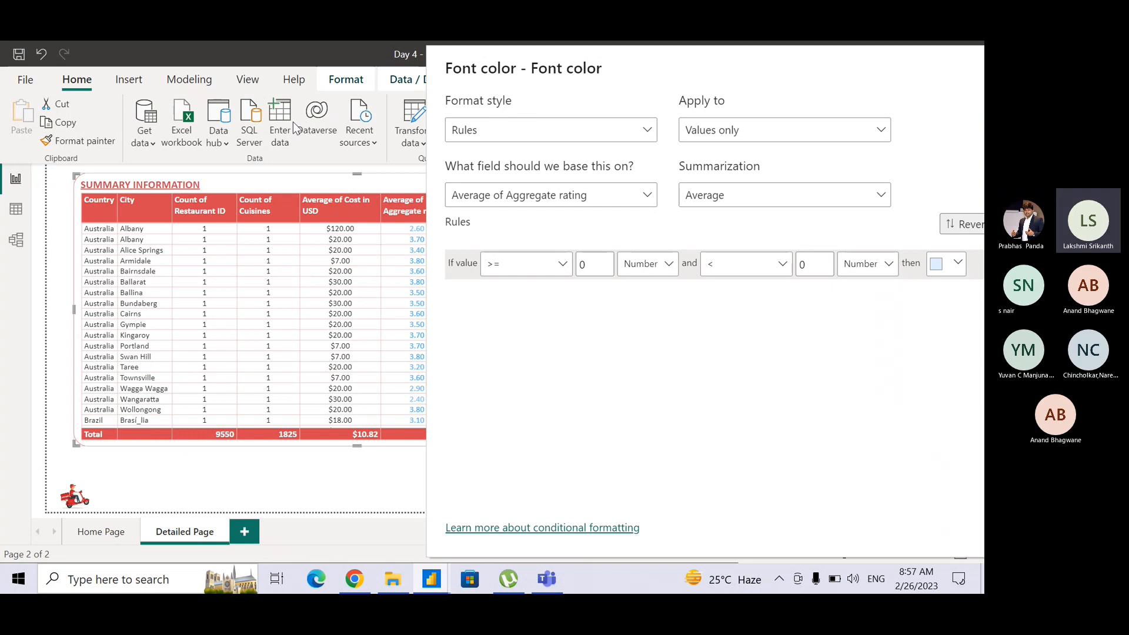
drag(619, 55, 323, 63)
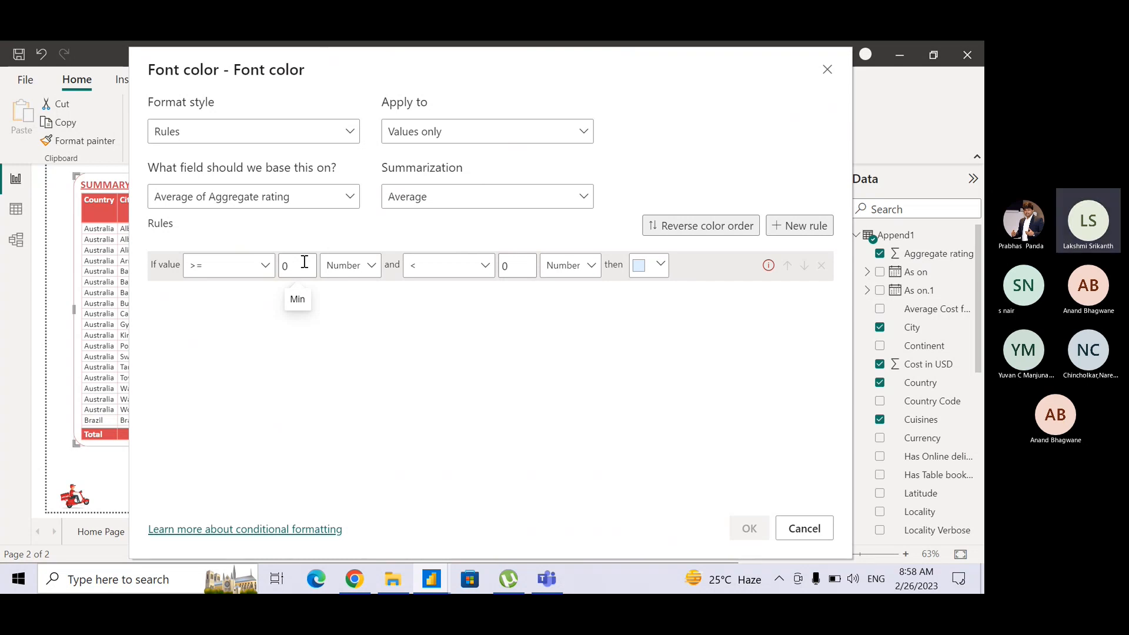
drag(299, 262, 225, 265)
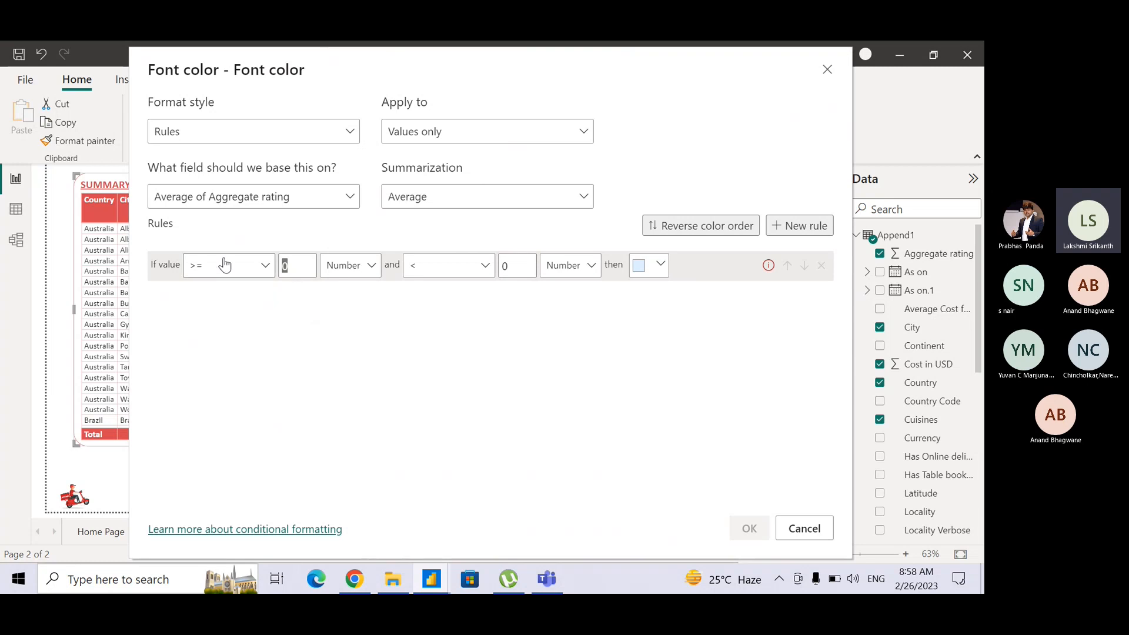
key(BackSpace)
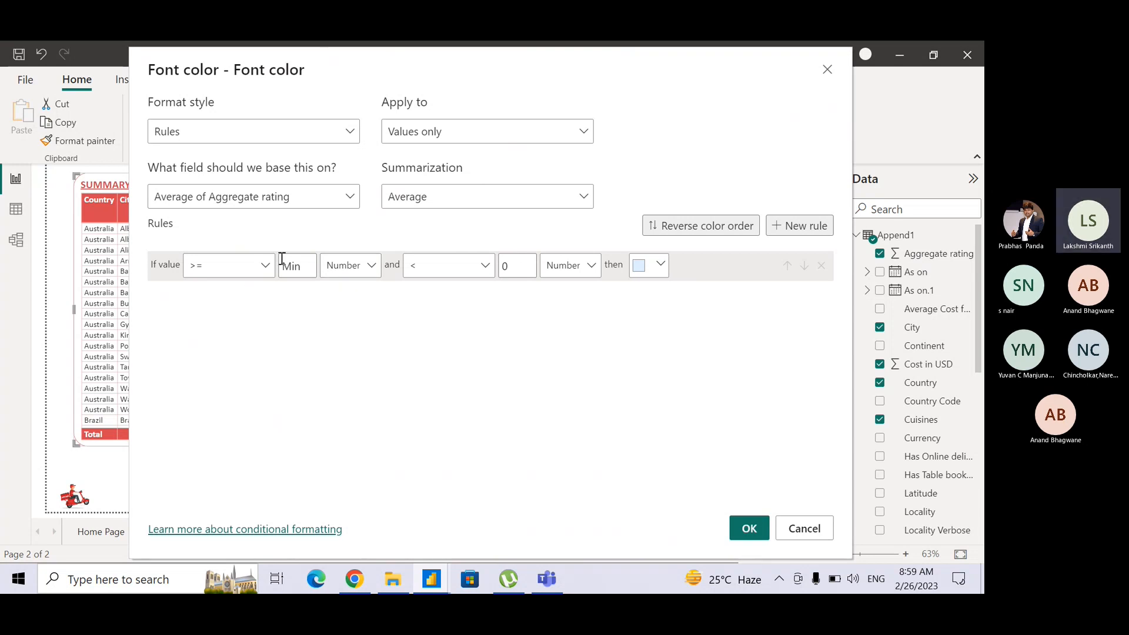
Set the first rule's upper limit to less than 4 and its font color to medium gray.
key(ctrl)
key(ctrl)
key(ctrl)
key(ctrl)
double_click(519, 271)
text(4)
click(659, 270)
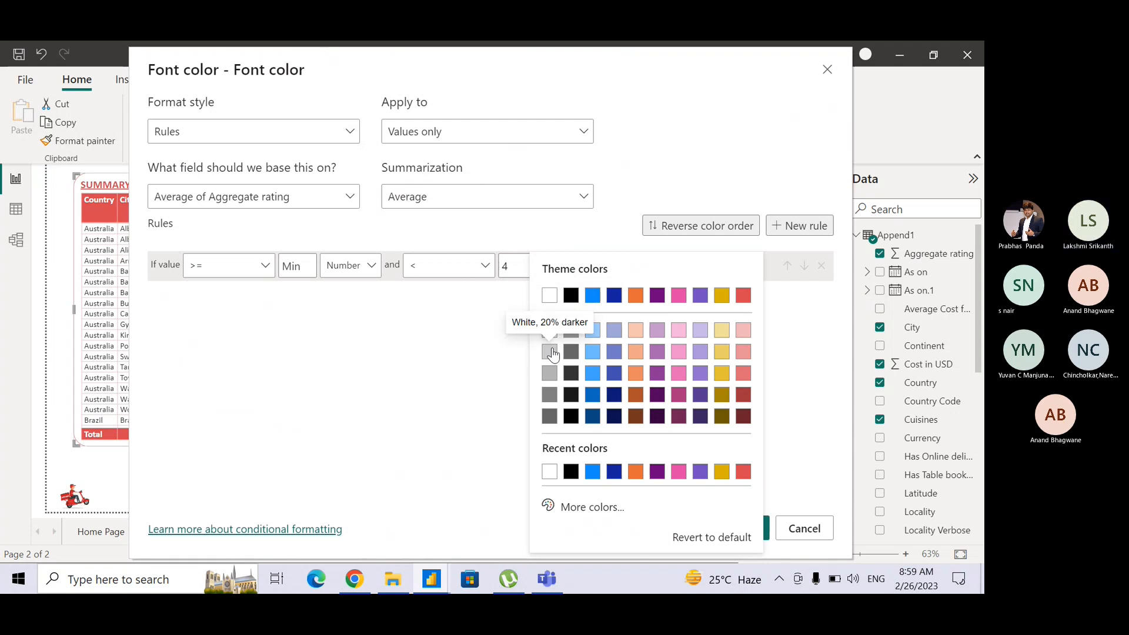
click(551, 377)
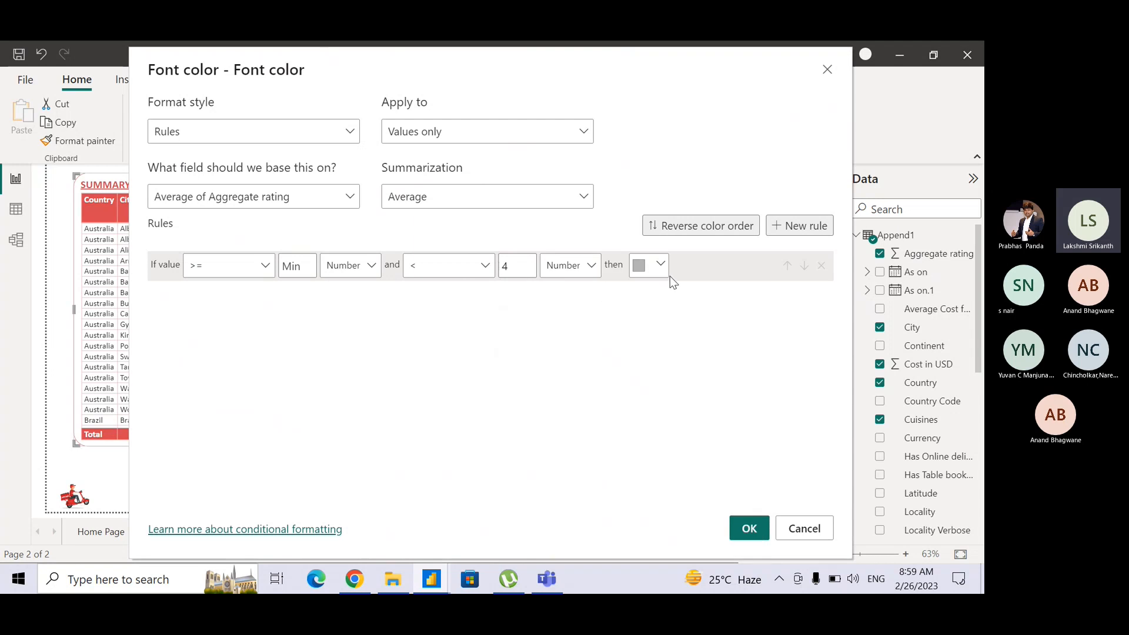
Add a second font color rule for numbers from 4 to less than 4.5 with the orange theme color #E66C37.
click(799, 226)
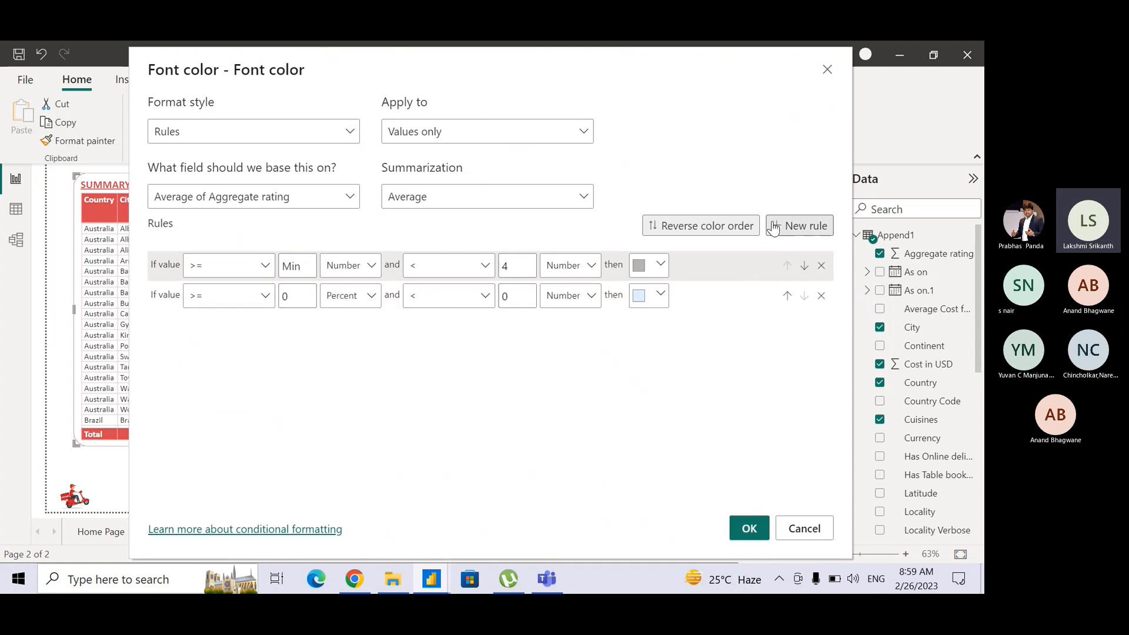
double_click(296, 302)
text(4)
click(360, 302)
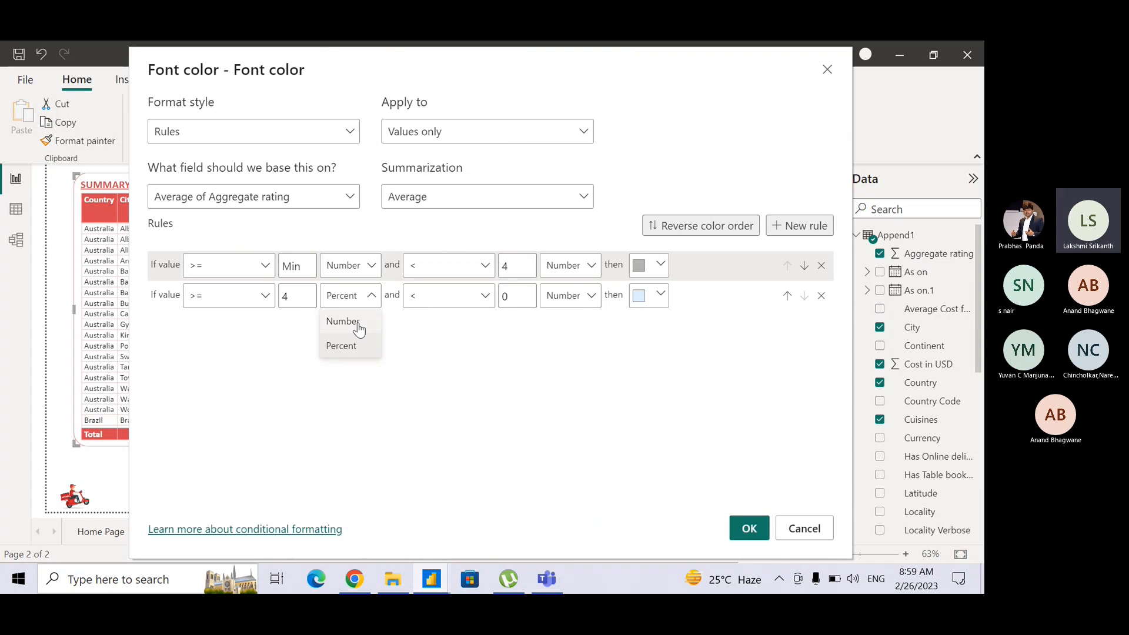
click(357, 323)
double_click(519, 300)
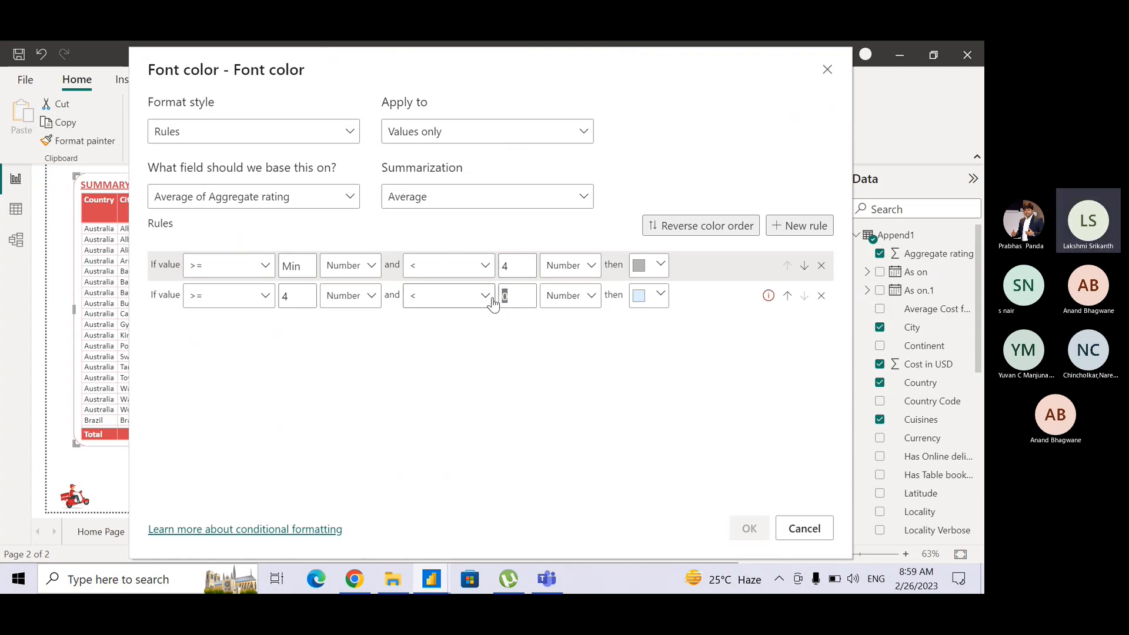
text(4.5)
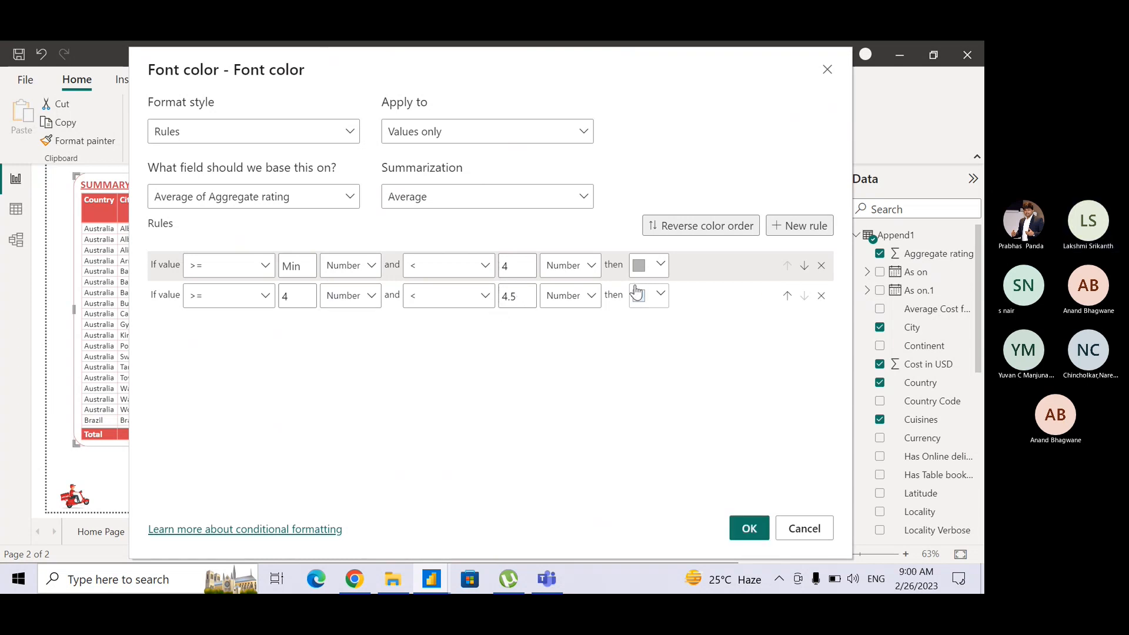
click(656, 295)
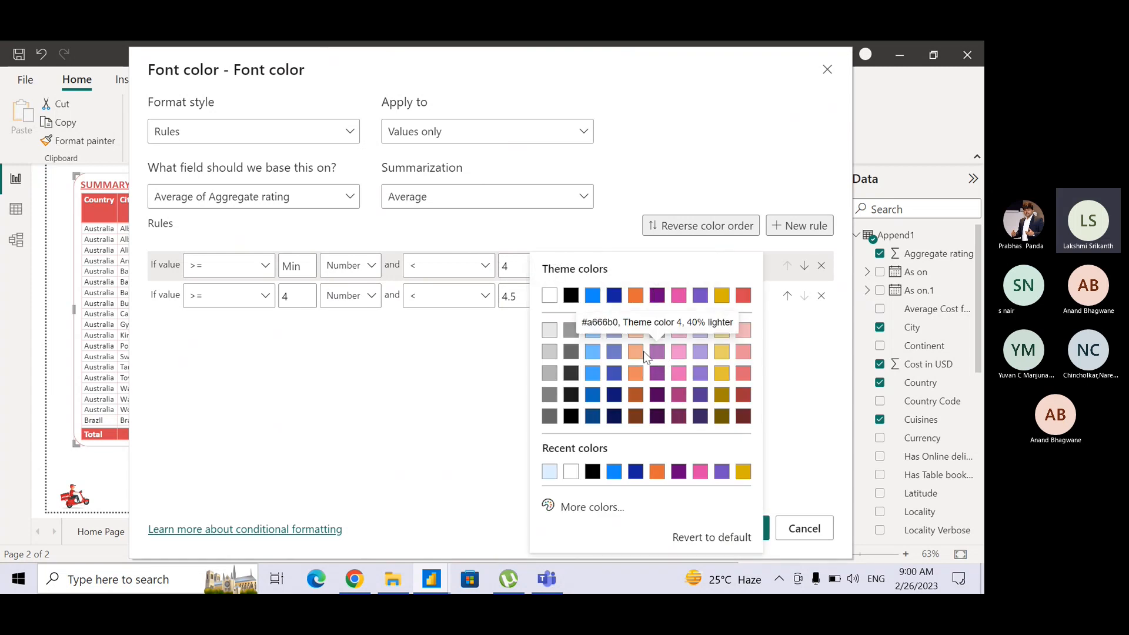
click(637, 296)
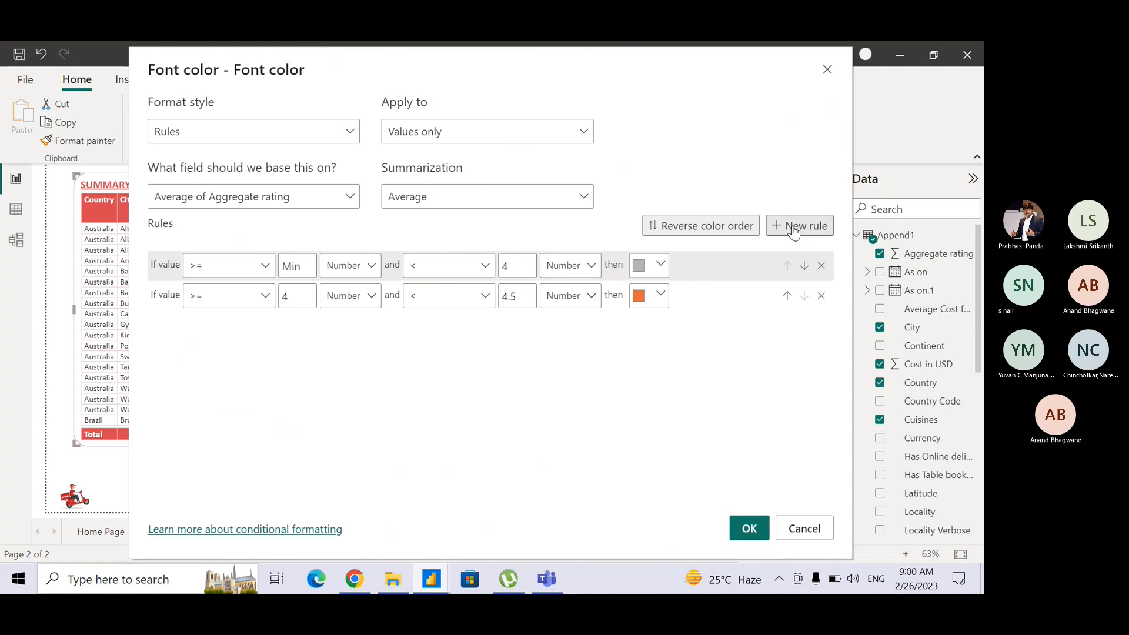
Add a third rule for values greater than or equal to the number 4.5, clearing its upper limit to Max.
click(793, 227)
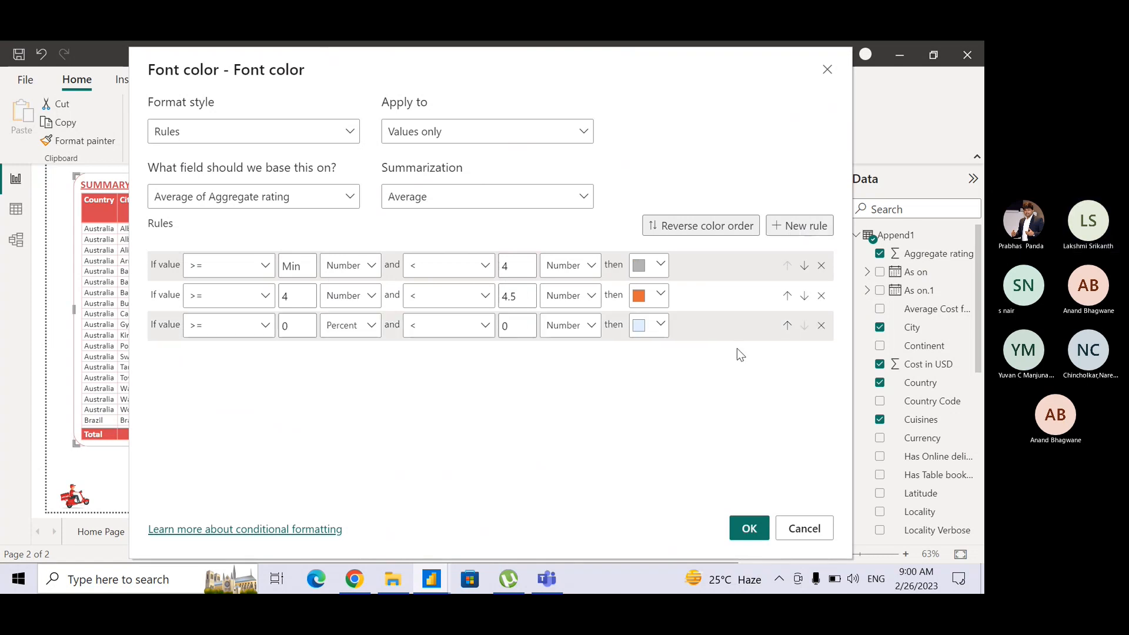
click(266, 326)
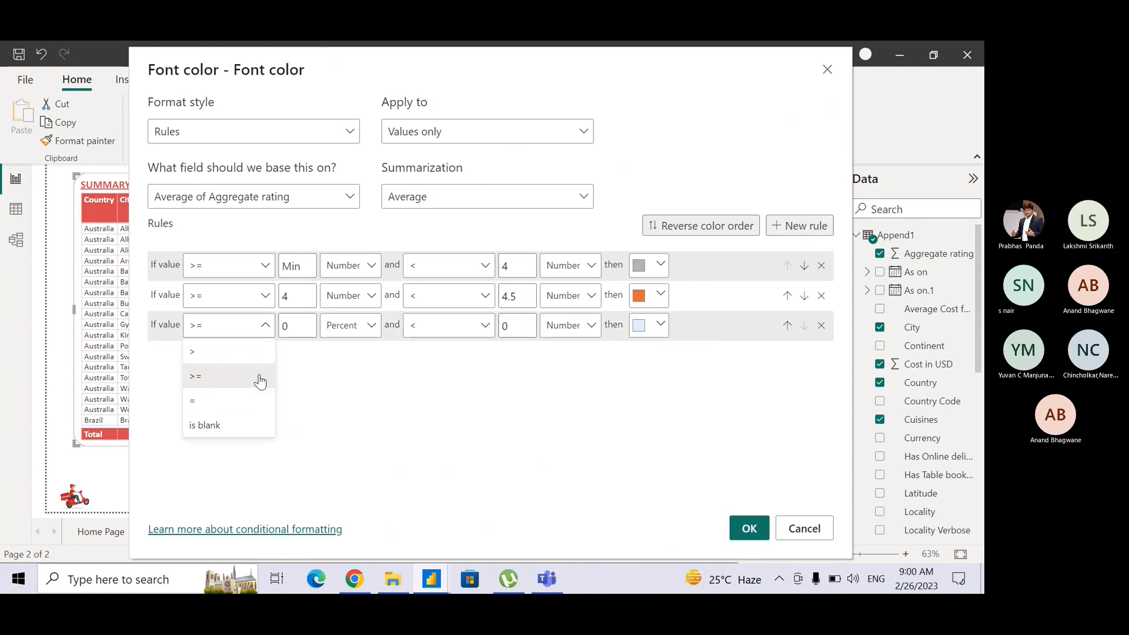
click(259, 377)
double_click(295, 327)
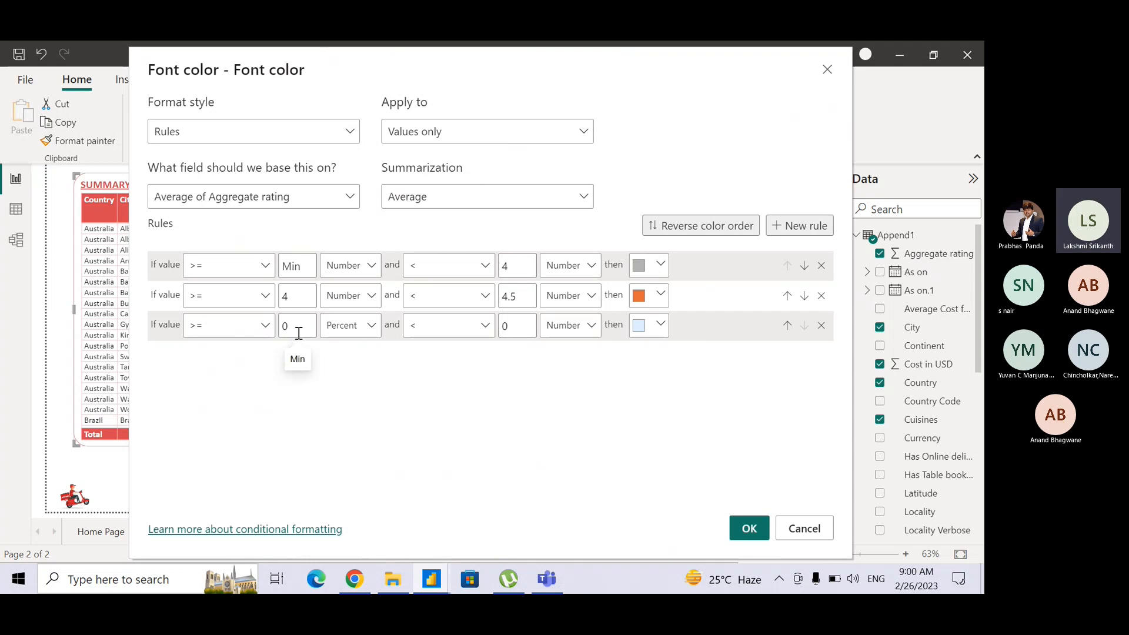
text(4.5)
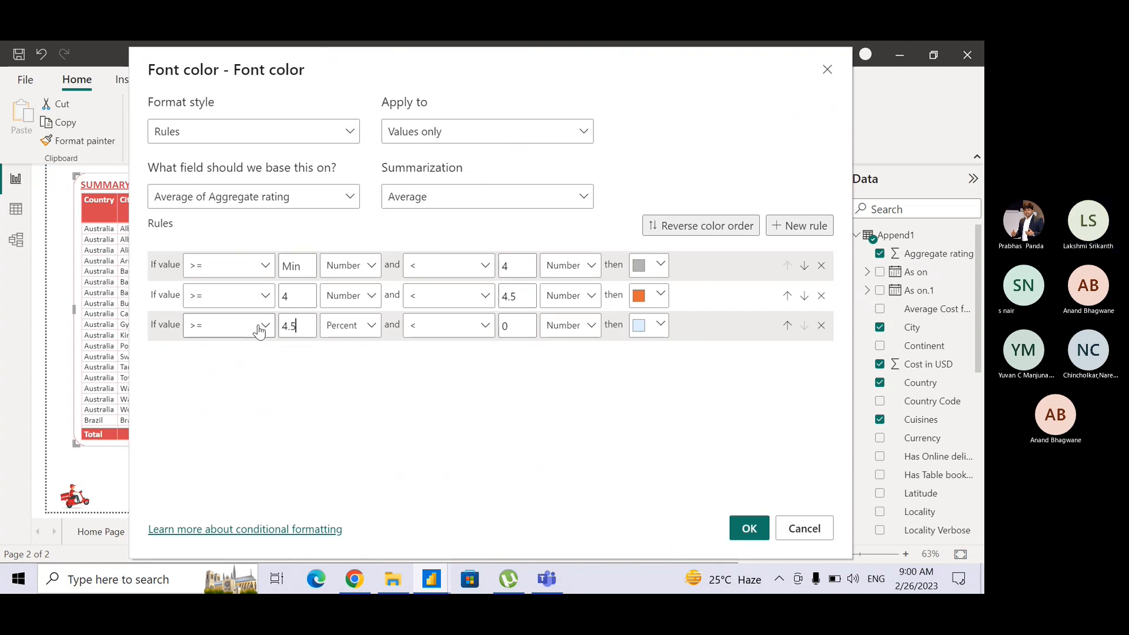
click(370, 326)
click(358, 351)
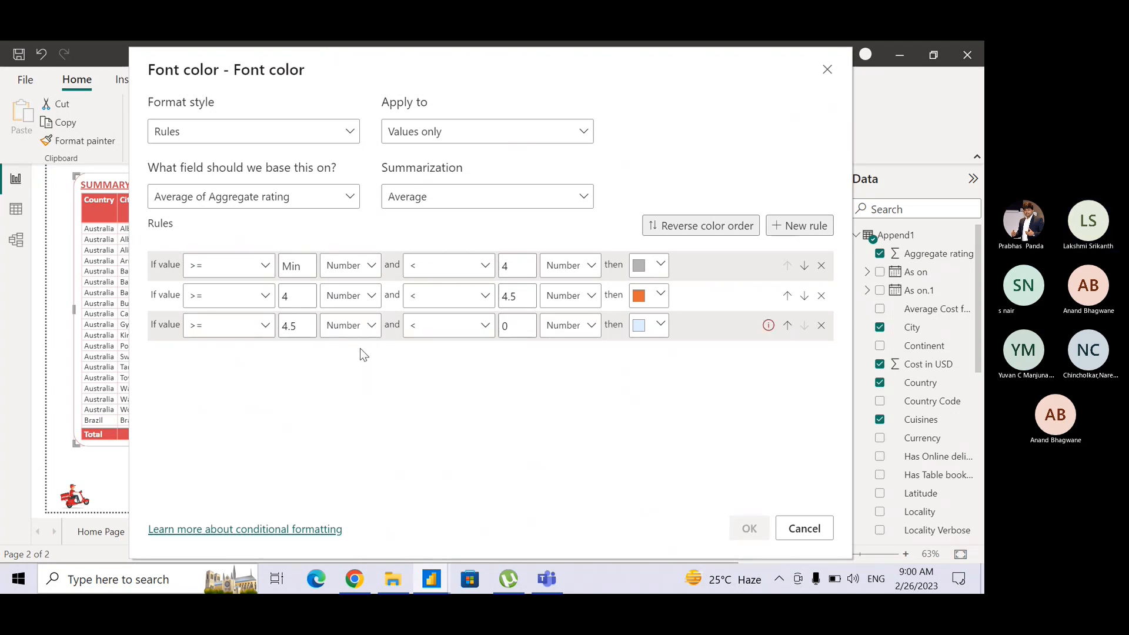
drag(513, 325, 469, 313)
key(BackSpace)
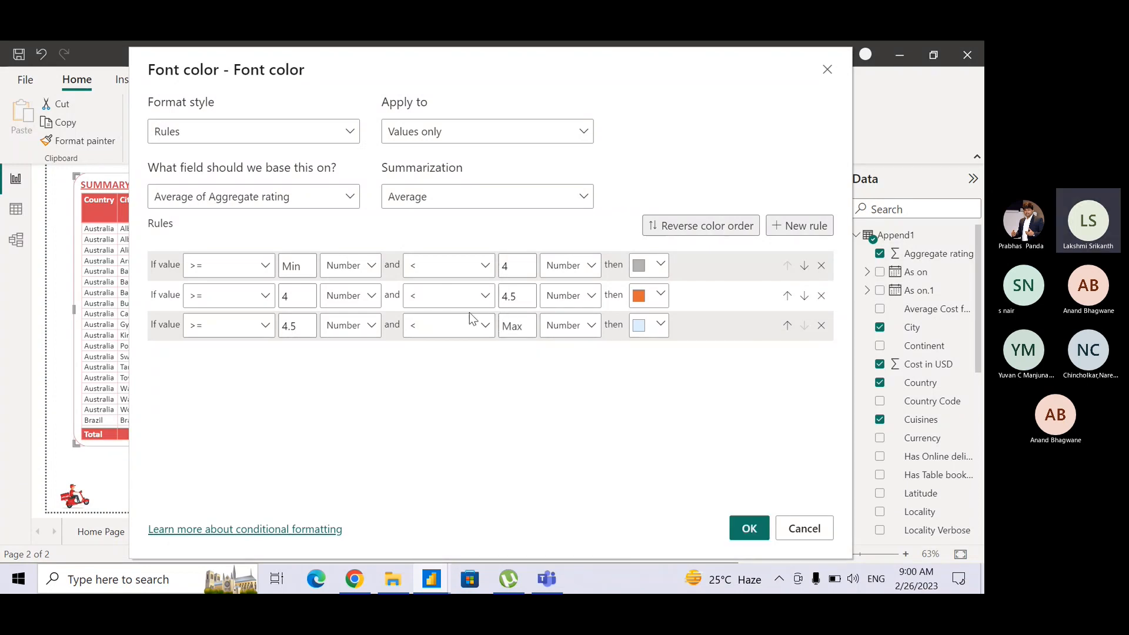
Set the third rule's font color to the red theme color and change the second rule's color to dark blue.
click(661, 326)
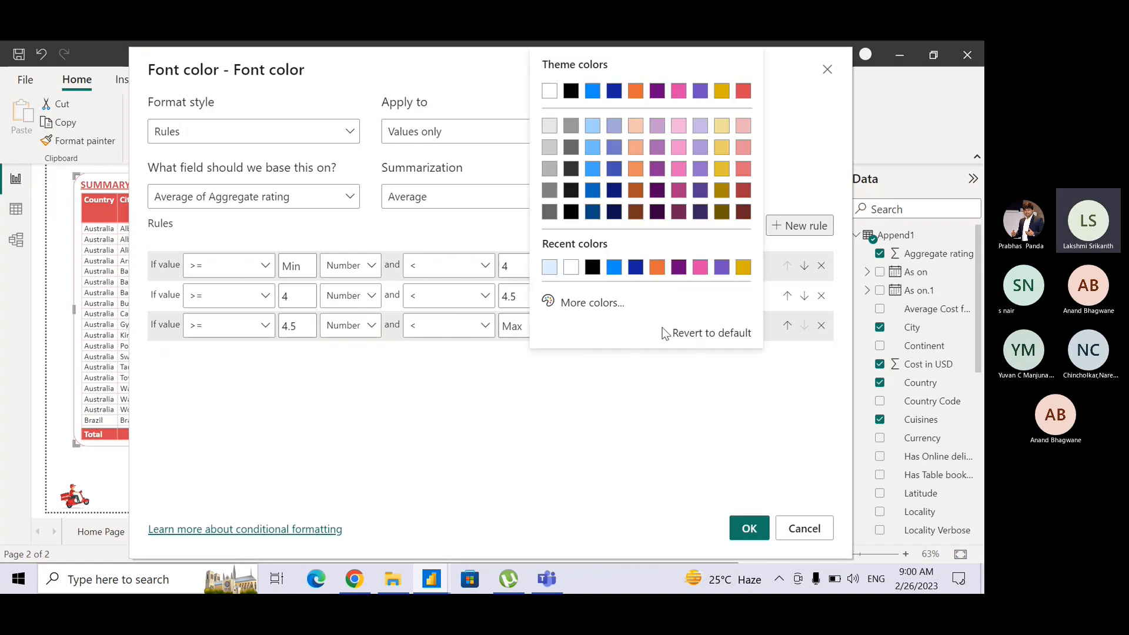
click(743, 92)
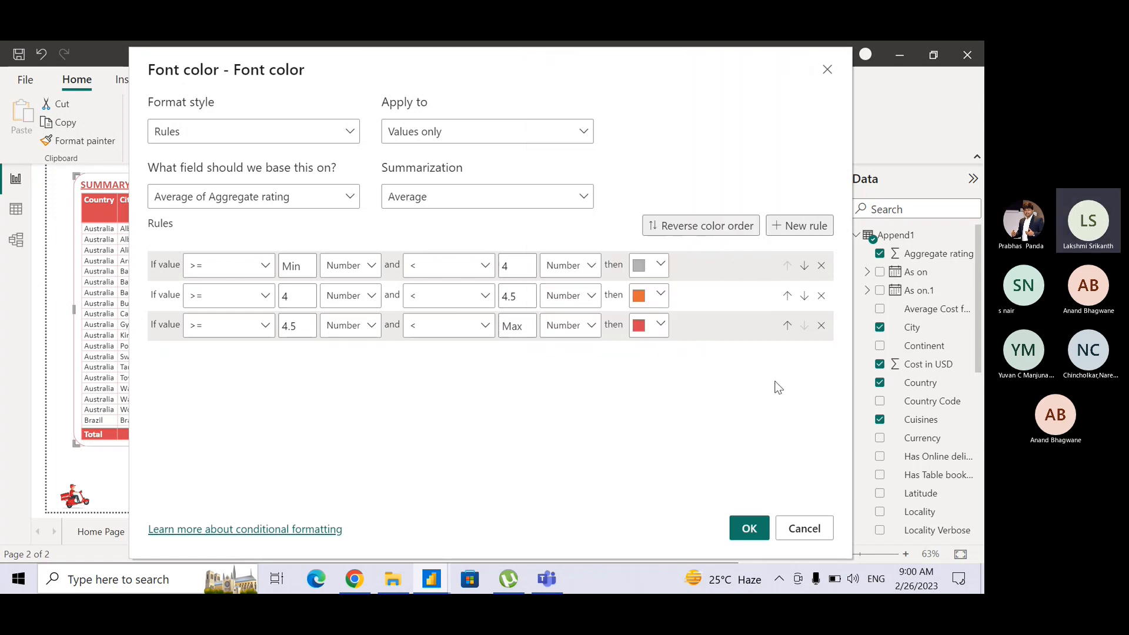
click(660, 295)
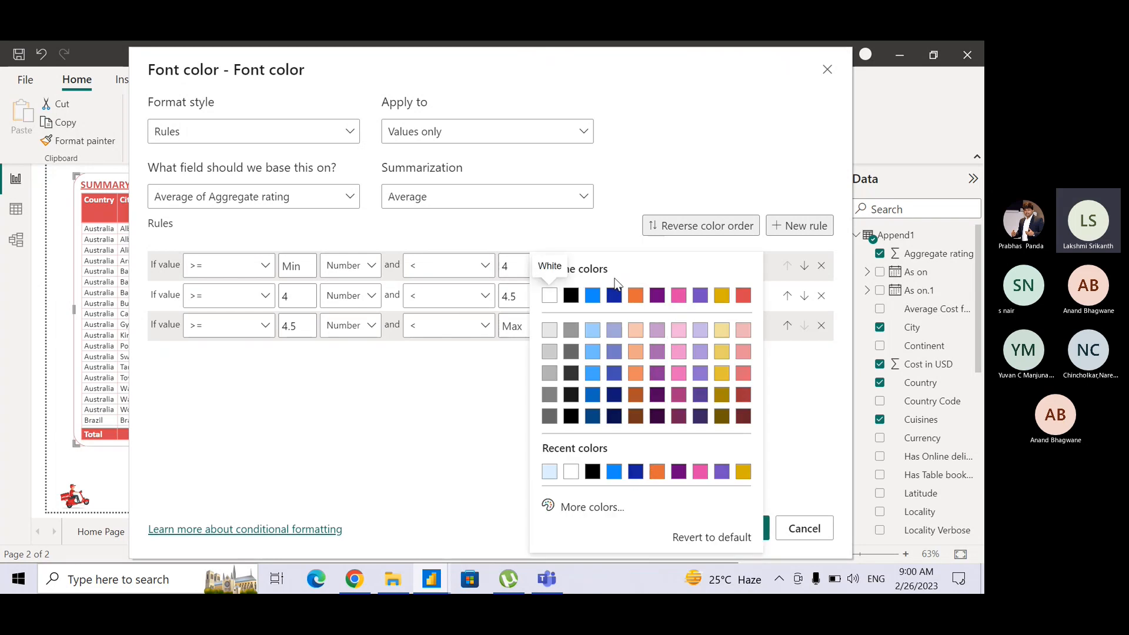
click(612, 297)
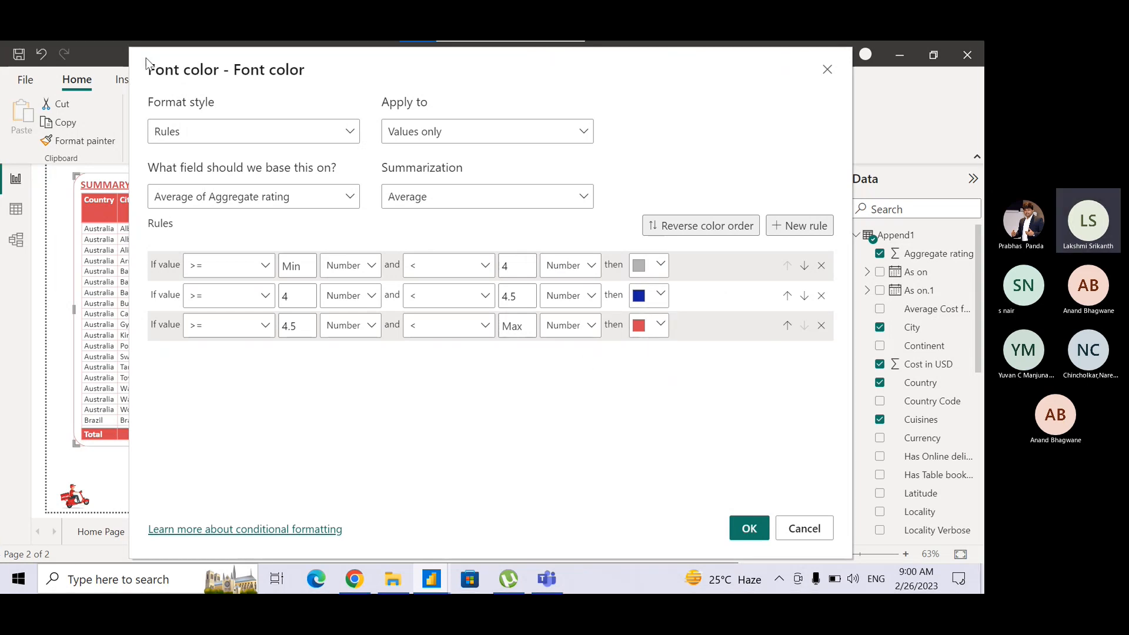
Capture a screenshot of the font color rules, post it in the Teams meeting chat, and return to Power BI.
key(super+shift+s)
drag(146, 57, 849, 372)
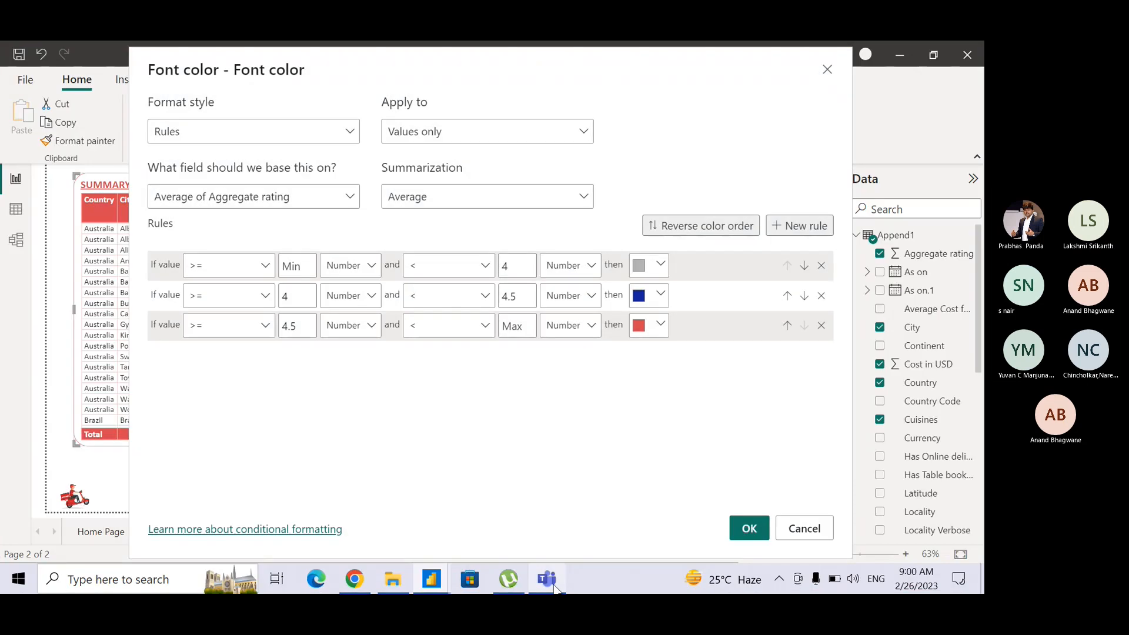
click(554, 587)
click(784, 521)
key(ctrl+v)
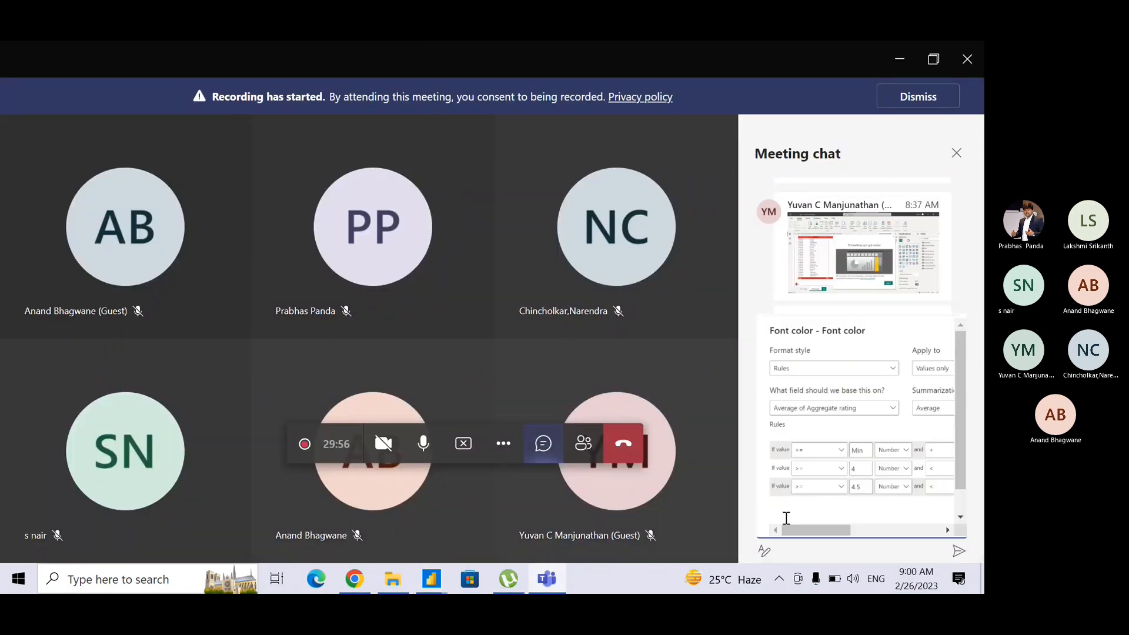
key(Return)
key(alt+Tab)
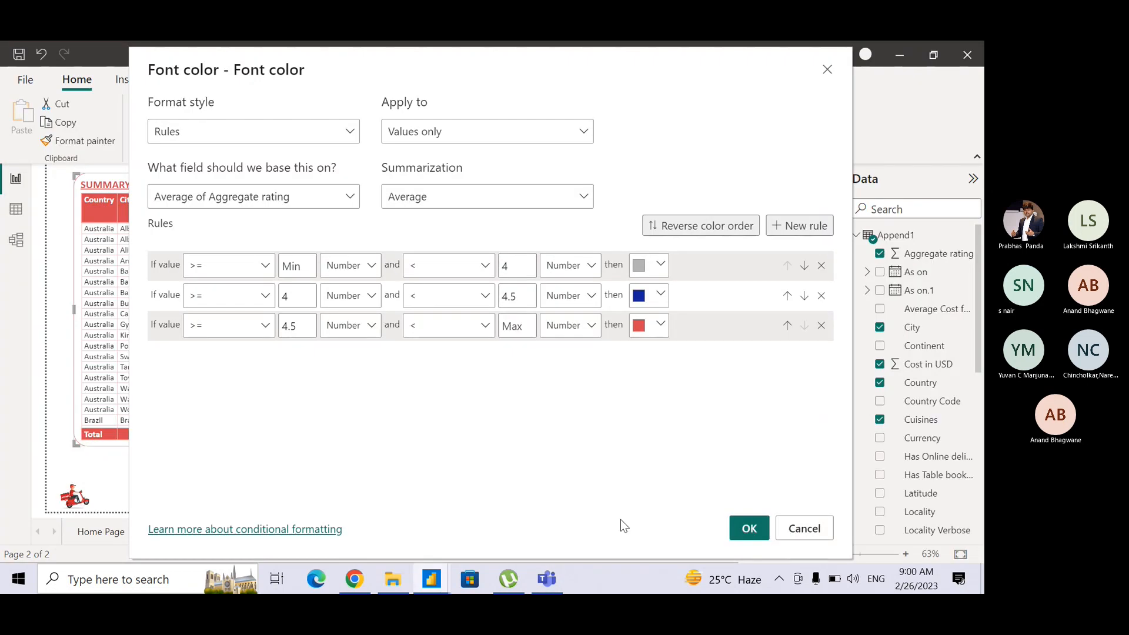
Apply the font color rules and check the average aggregate rating colors throughout the Summary Information table.
click(735, 531)
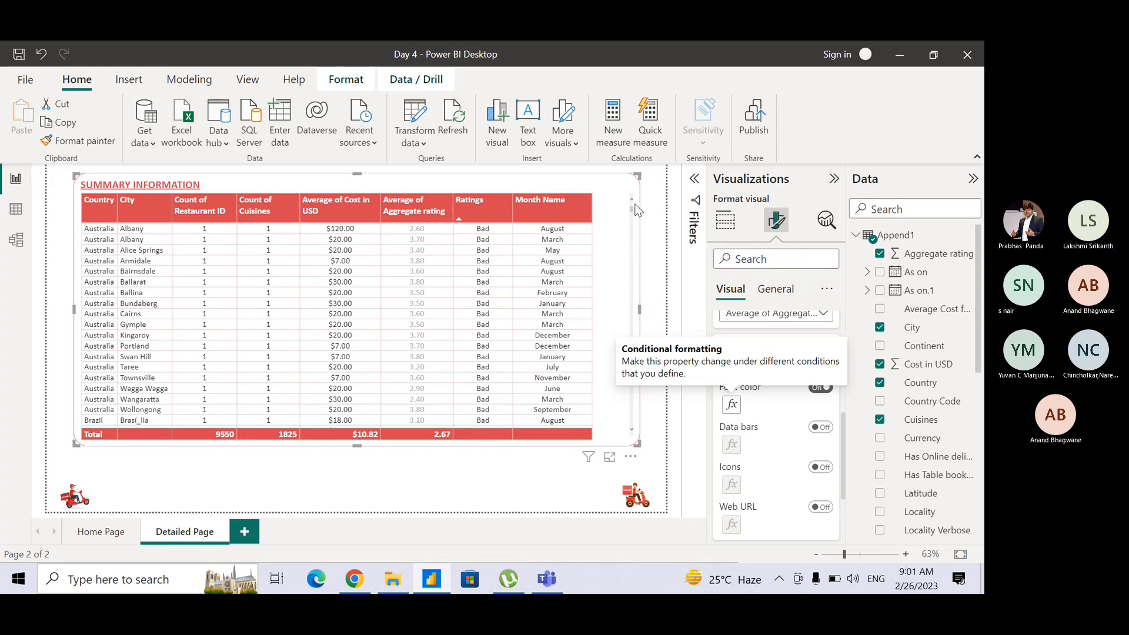
drag(631, 207, 626, 393)
scroll(626, 394, down, 10)
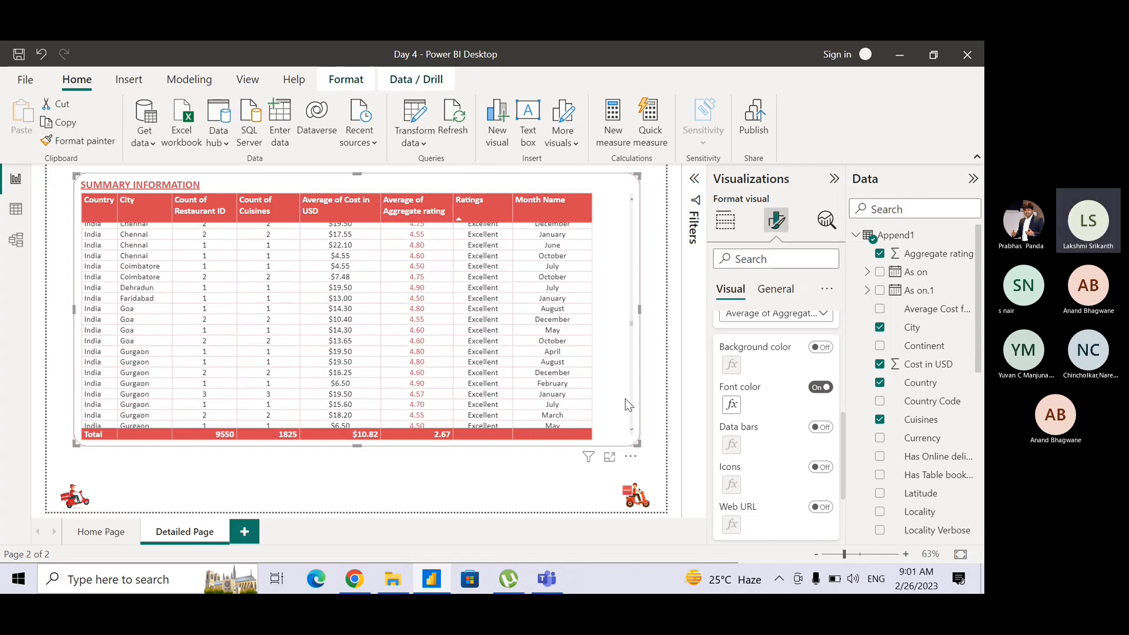
scroll(626, 400, down, 8)
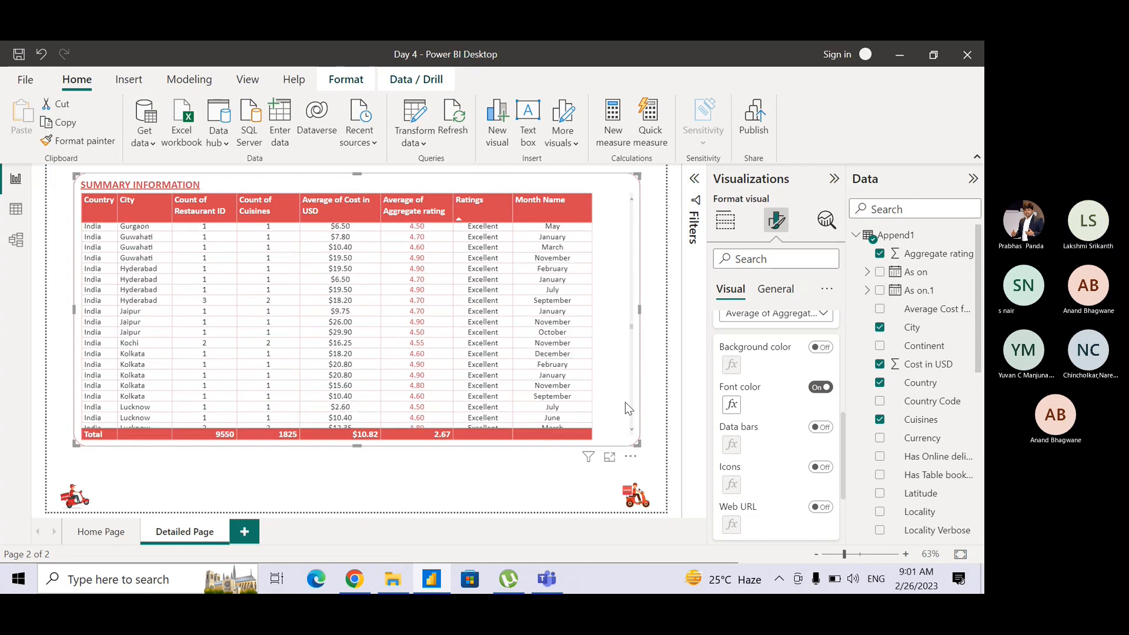
scroll(626, 405, down, 10)
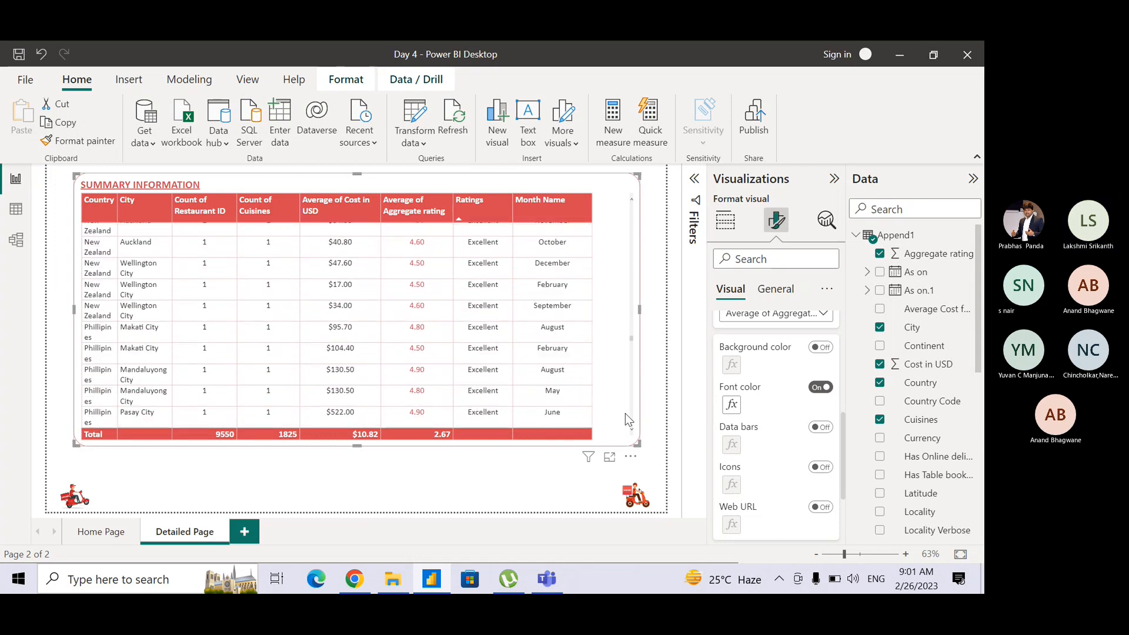
scroll(627, 420, down, 5)
scroll(626, 422, down, 3)
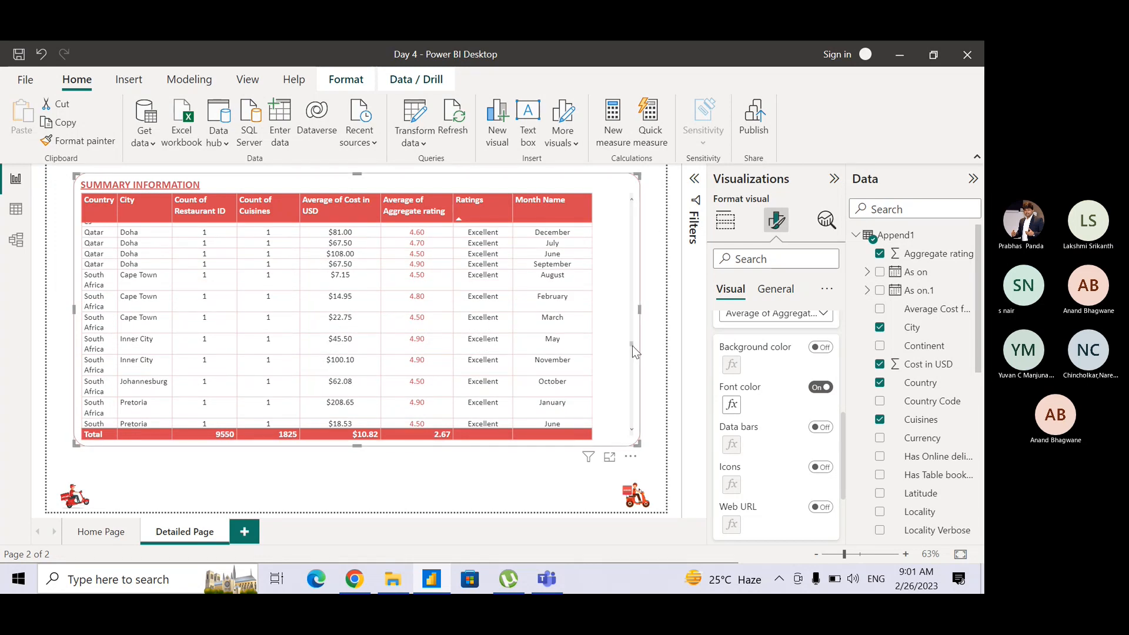
scroll(638, 360, down, 10)
scroll(640, 374, down, 10)
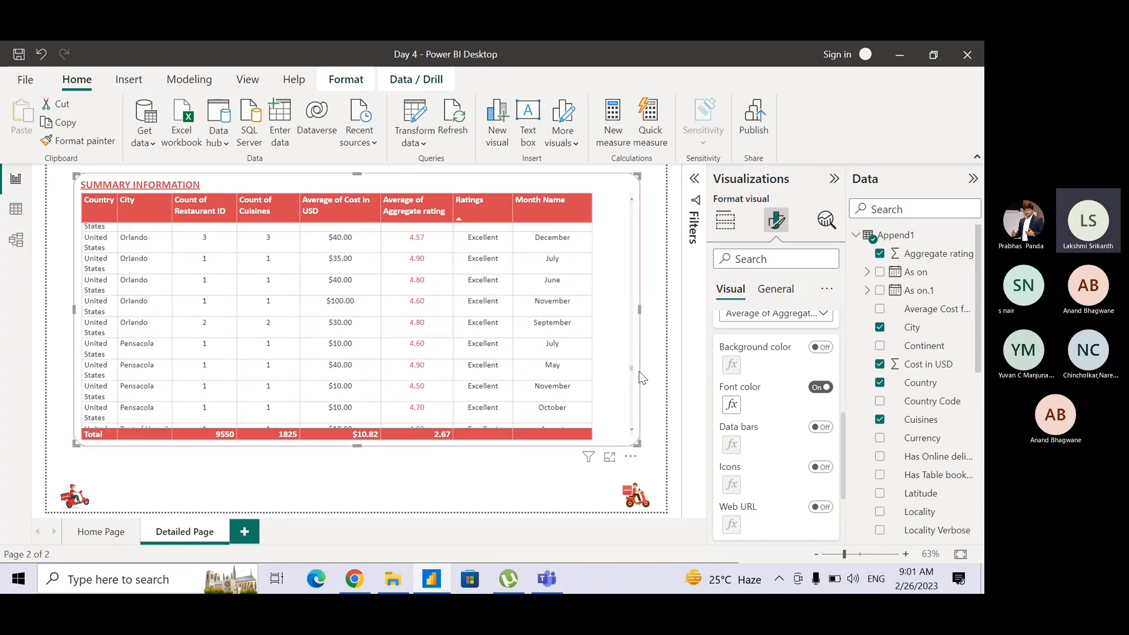
scroll(646, 386, up, 5)
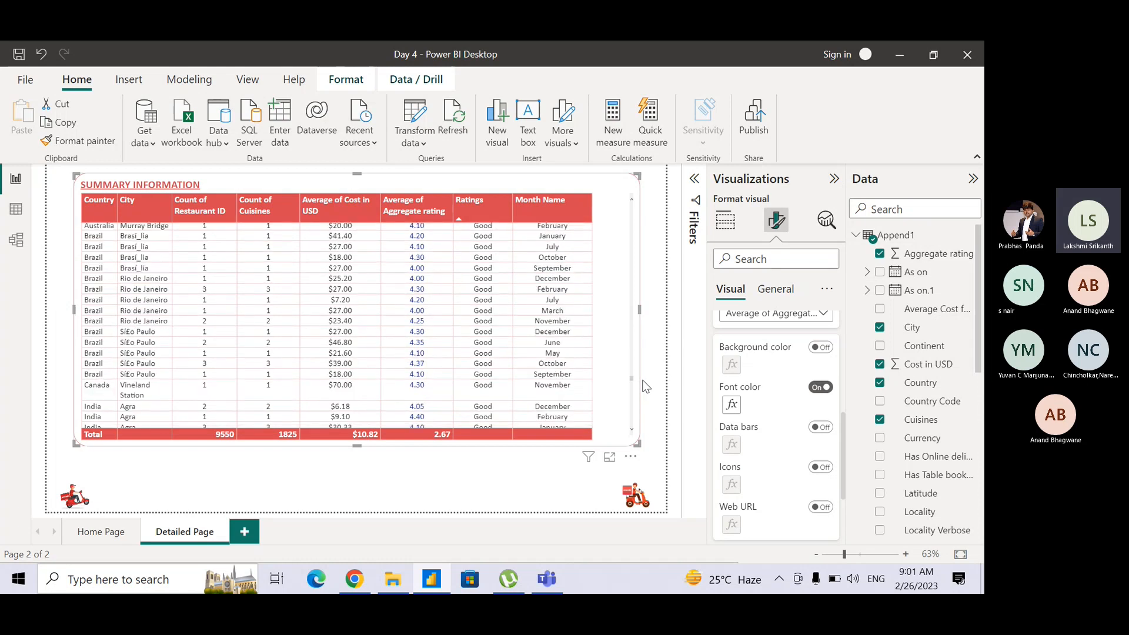
scroll(646, 385, down, 10)
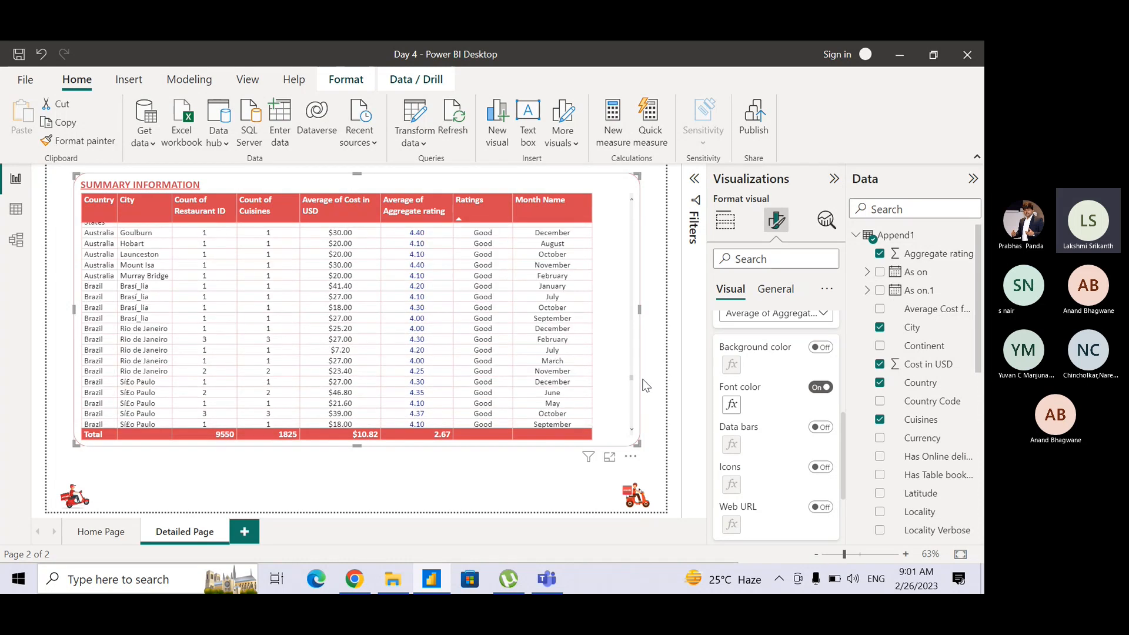
scroll(646, 392, down, 15)
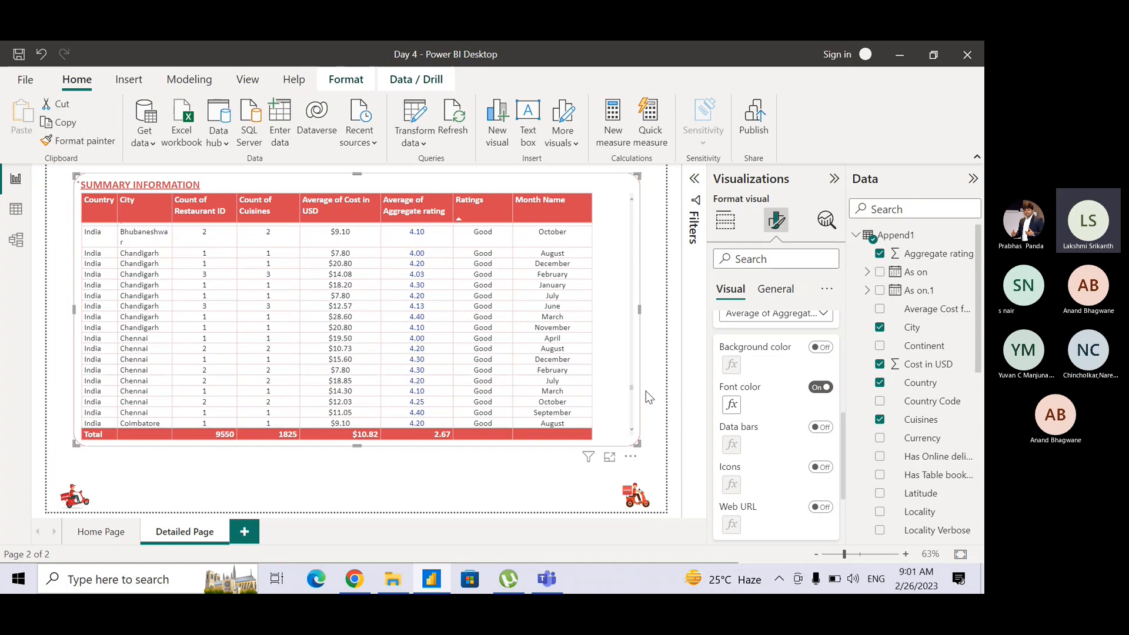
scroll(634, 440, down, 10)
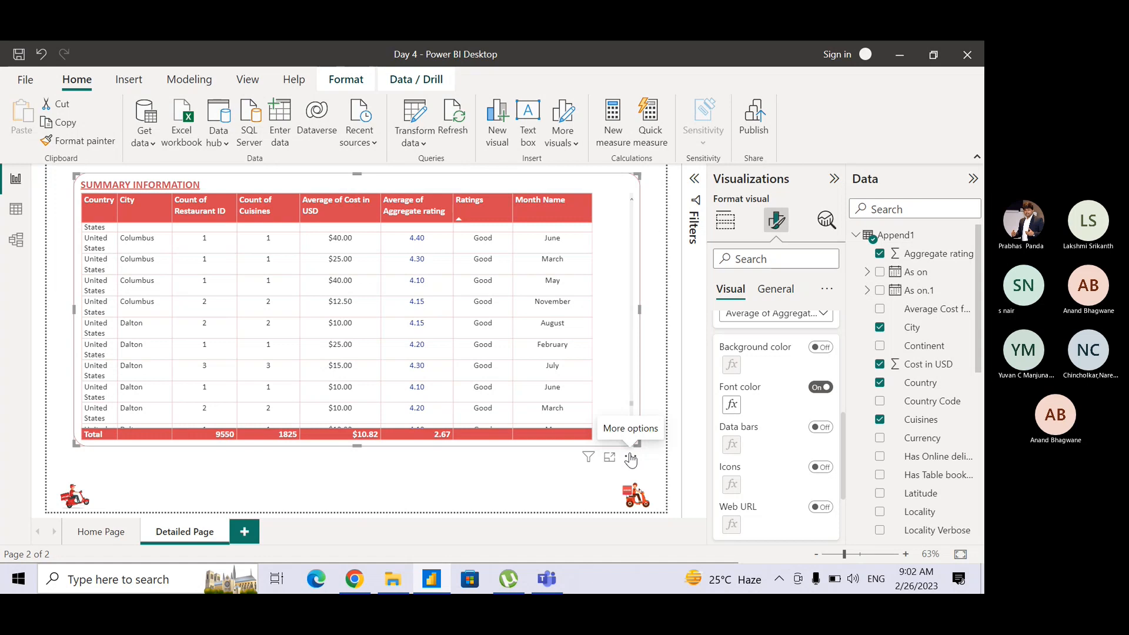
Switch to the Teams meeting, mute the microphone, and unmute it again.
click(549, 583)
click(429, 447)
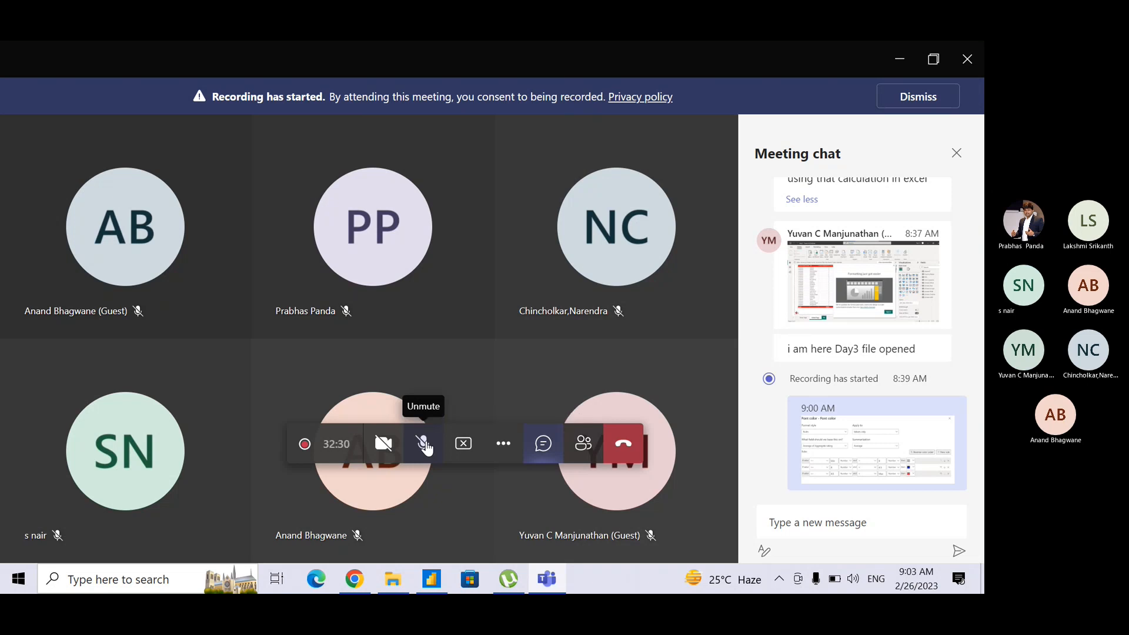
click(426, 447)
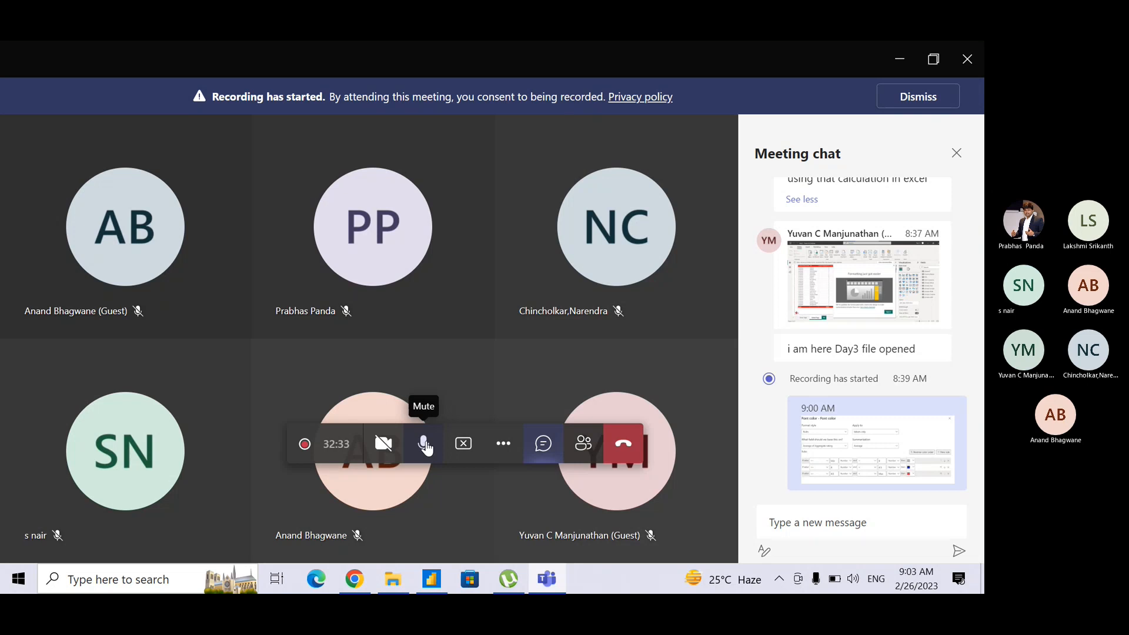
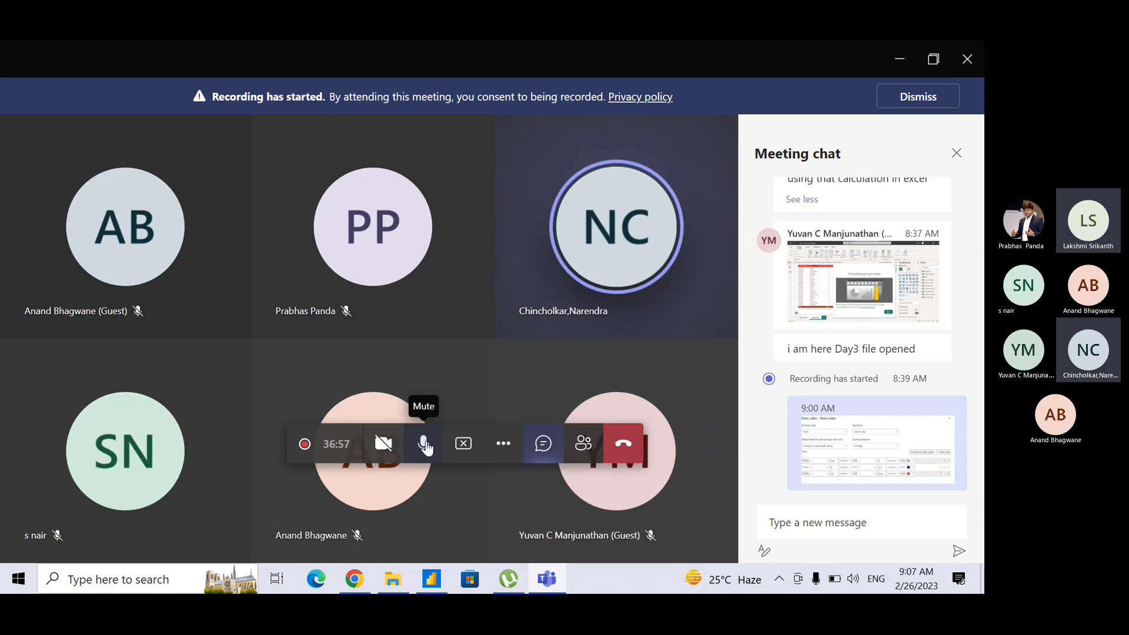
Return to Power BI, review the summarization options for the rating font color rules, and close the rules without changes.
key(alt+Tab)
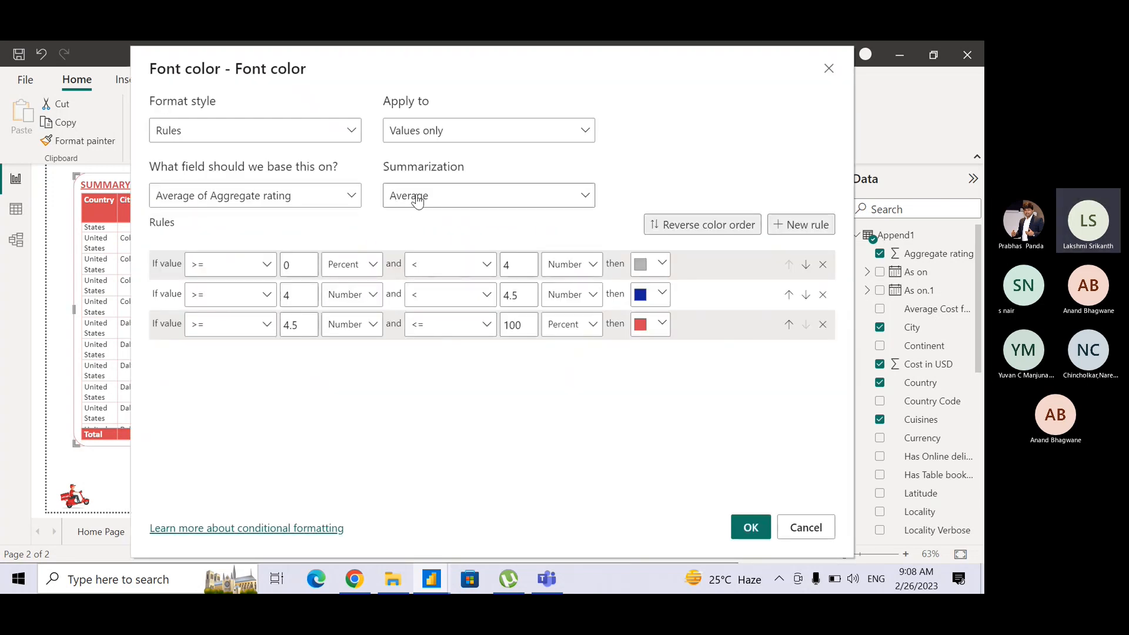
key(ctrl)
key(ctrl)
key(ctrl)
key(ctrl)
key(ctrl)
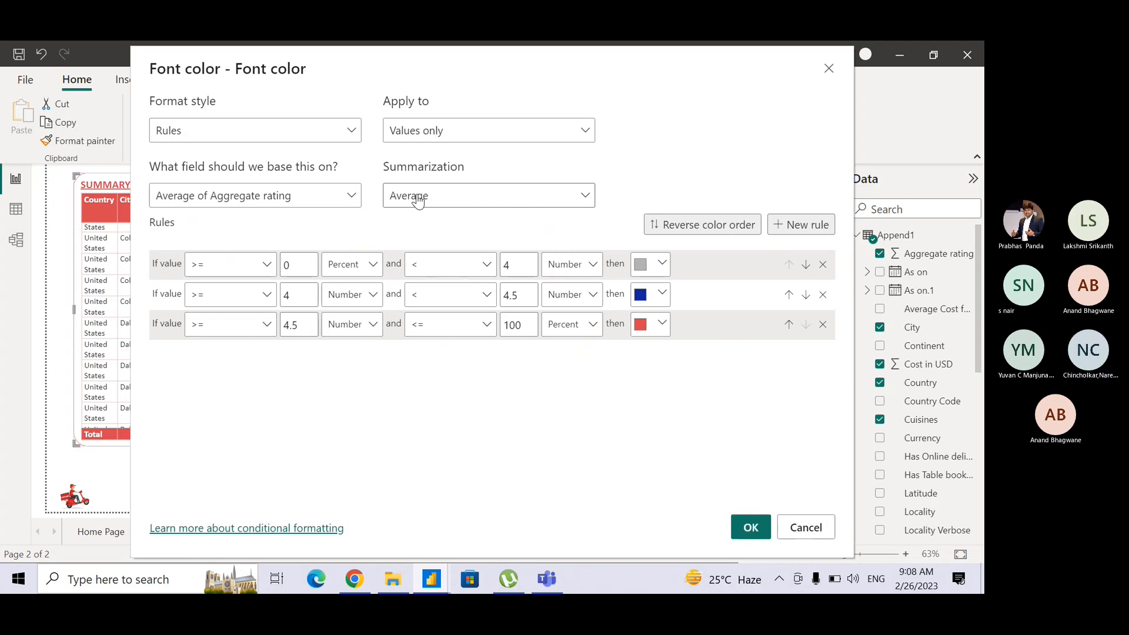
drag(442, 67, 496, 264)
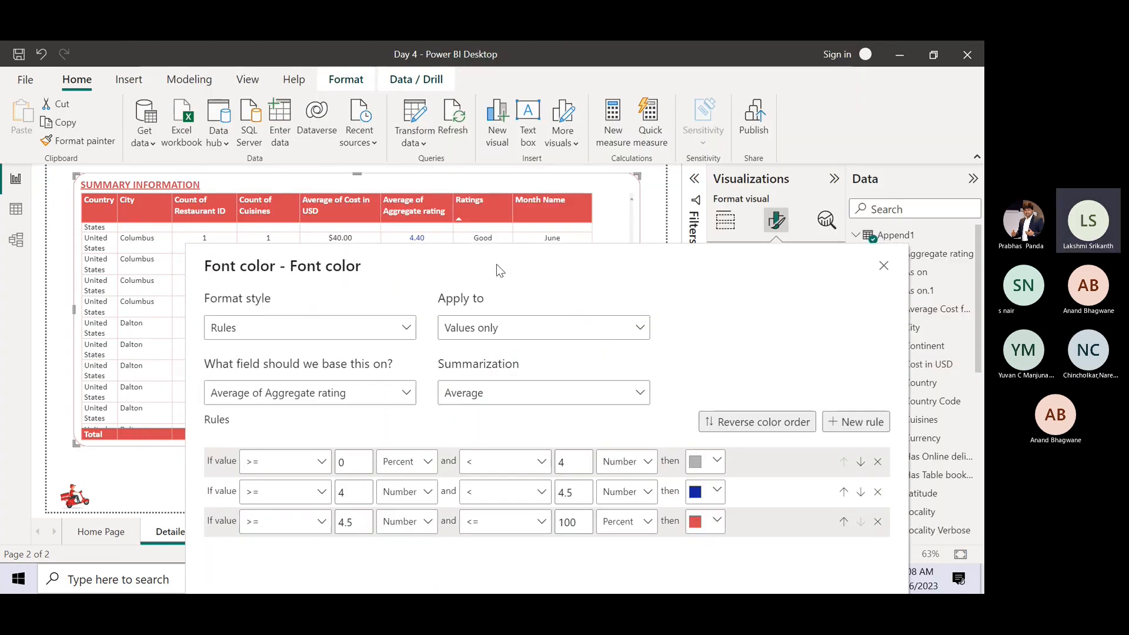
click(471, 394)
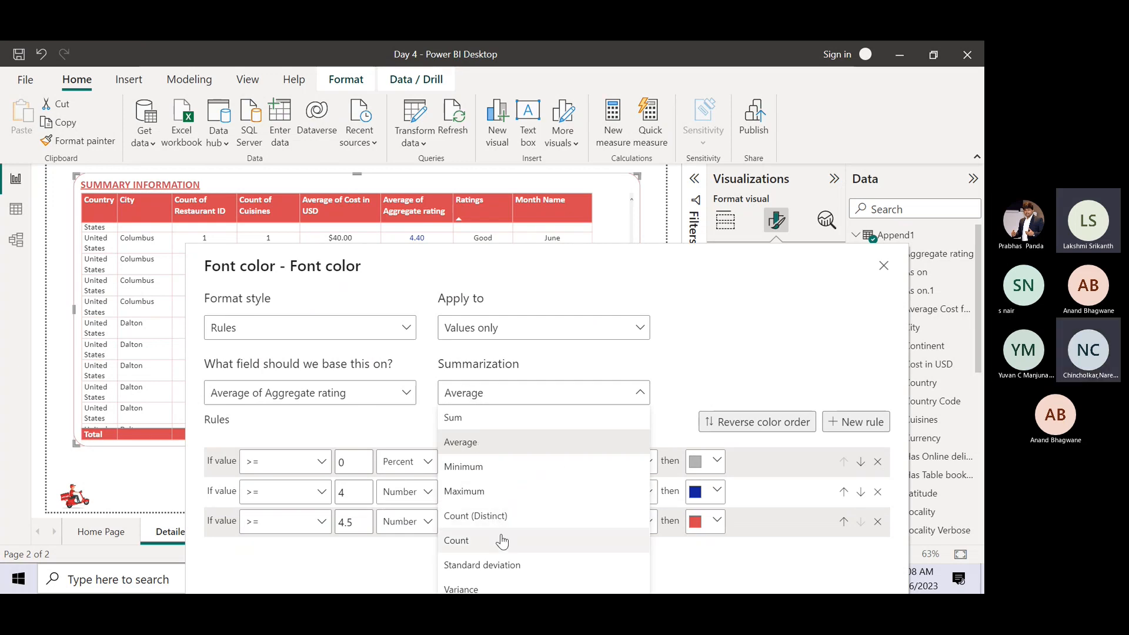
click(883, 273)
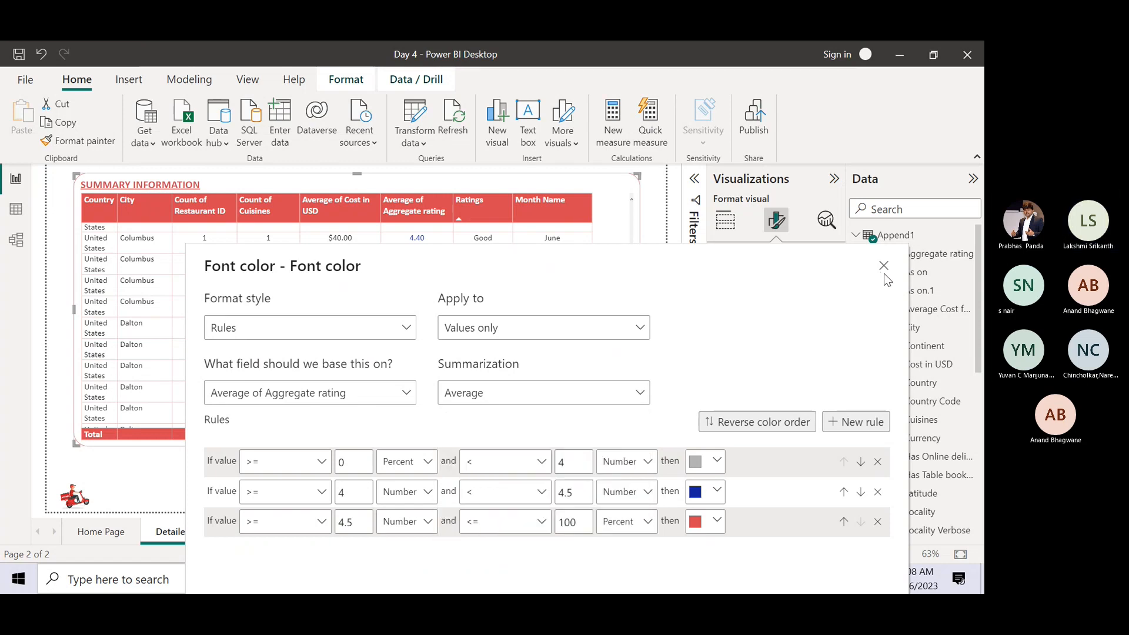
click(884, 273)
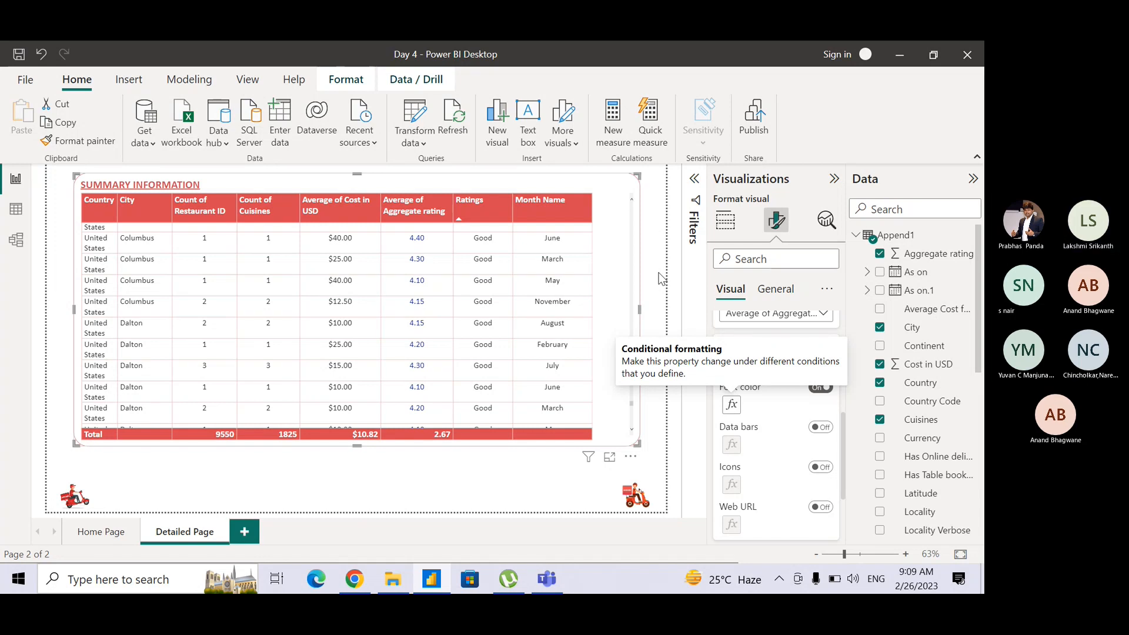
Widen the Country column of the Summary Information table to fit country names on one line, and check the Teams meeting.
key(alt+Tab)
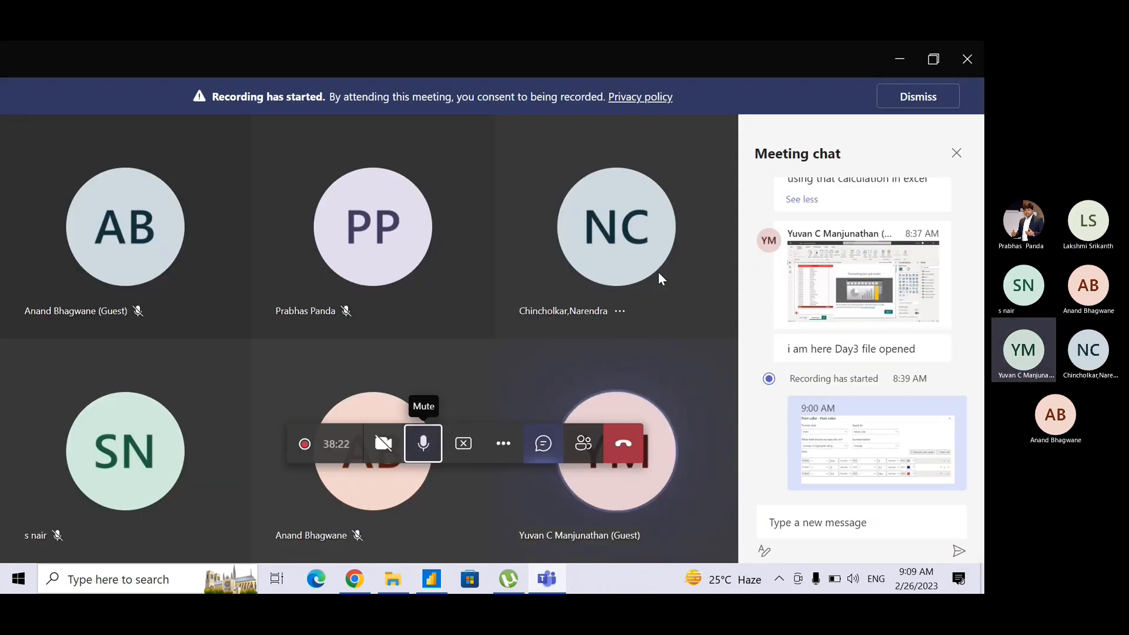
key(alt+Tab)
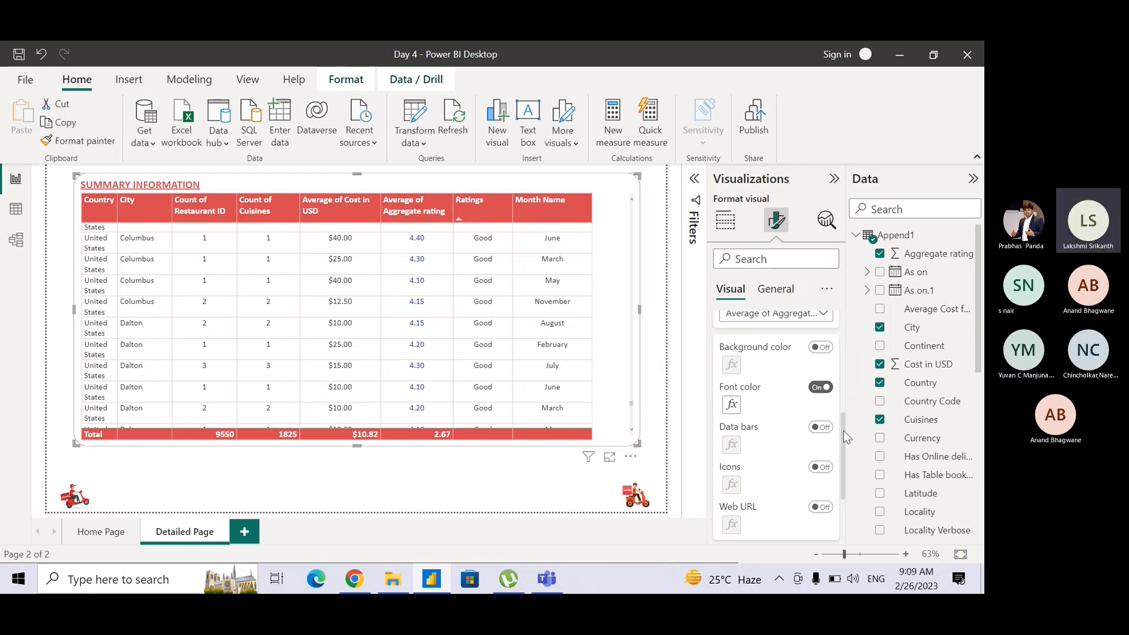
drag(841, 436, 835, 394)
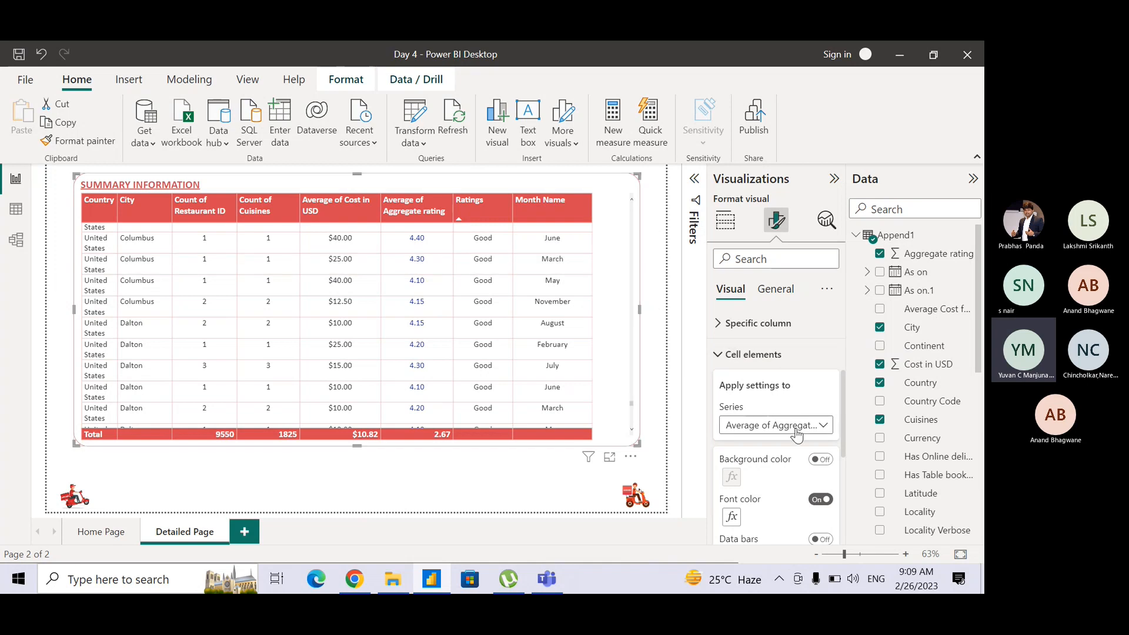
key(ctrl)
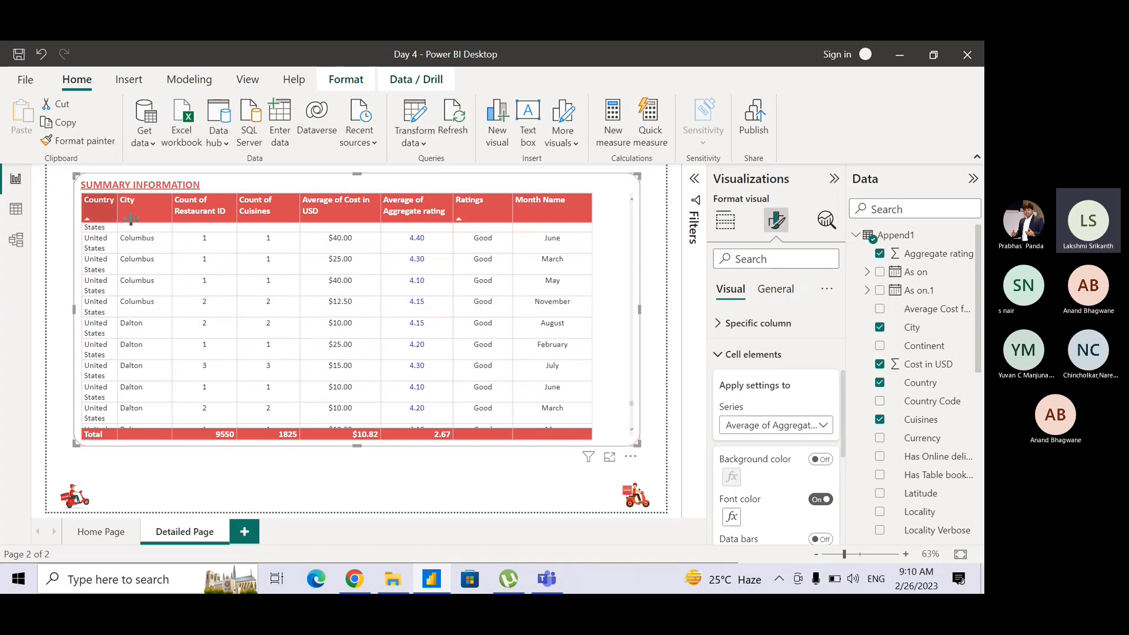
drag(130, 219, 142, 219)
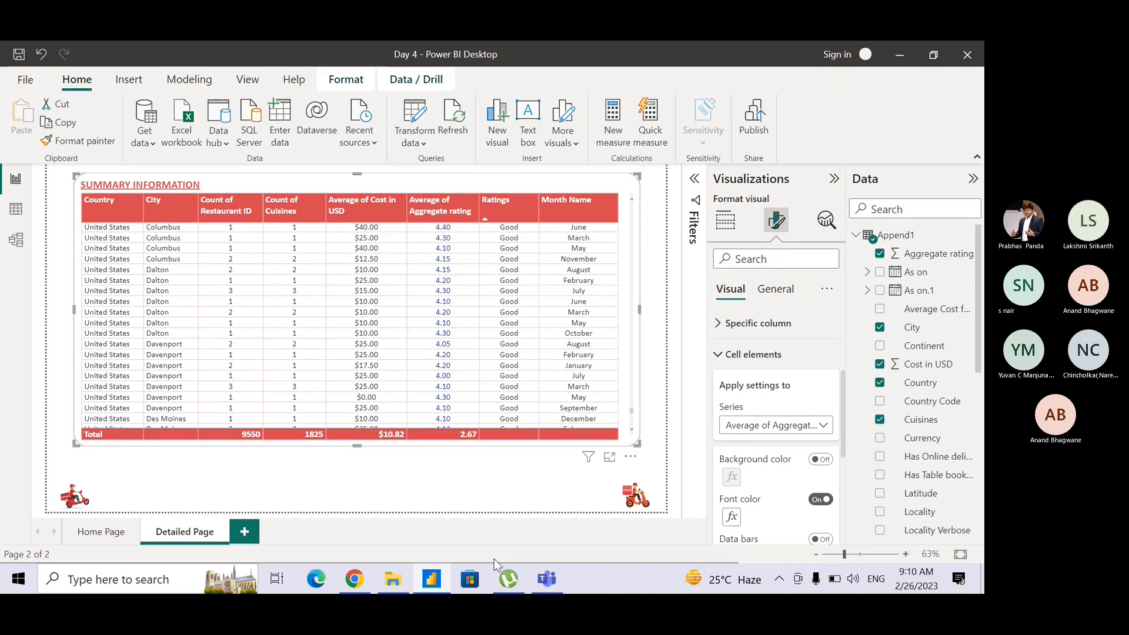
click(543, 584)
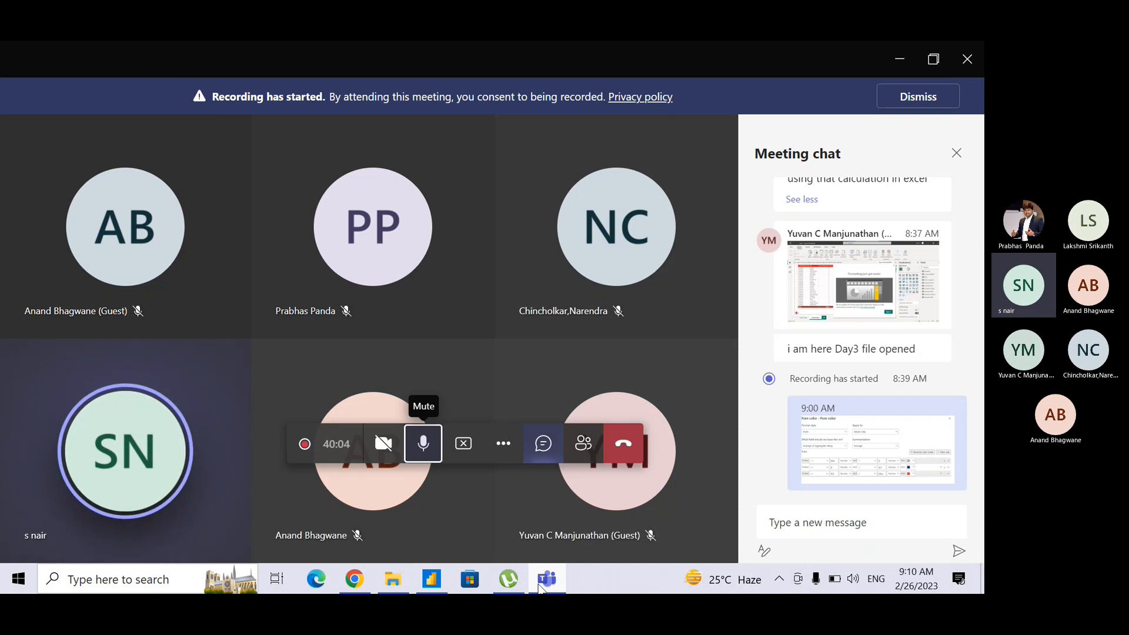
click(541, 588)
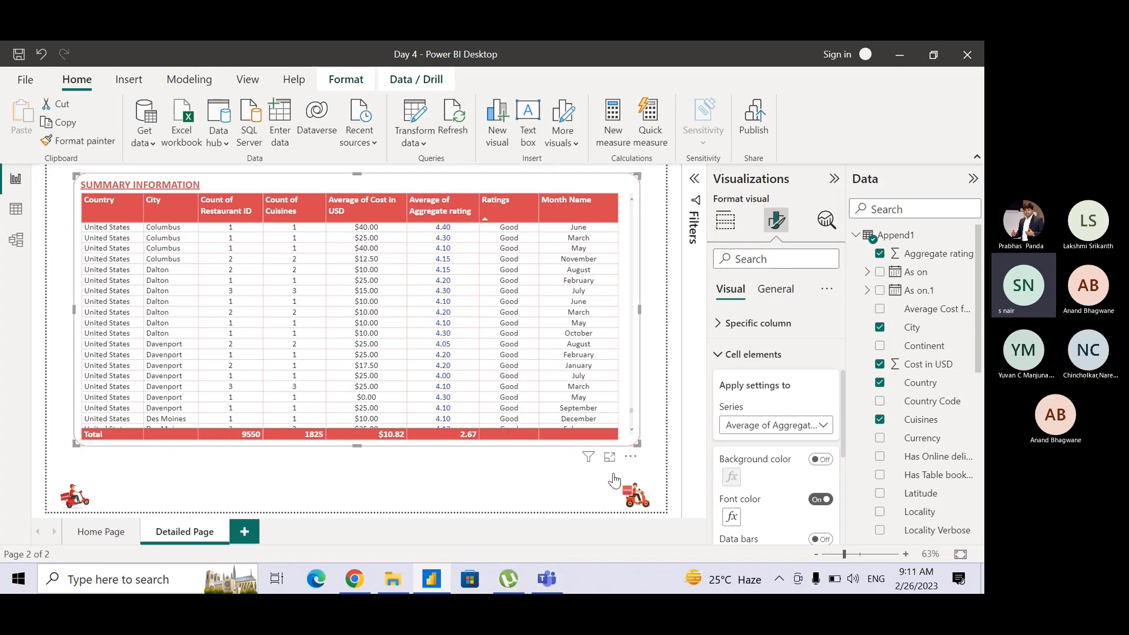
Choose the Ratings series for the cell elements, enable its background color, and open the conditional formatting settings.
click(768, 429)
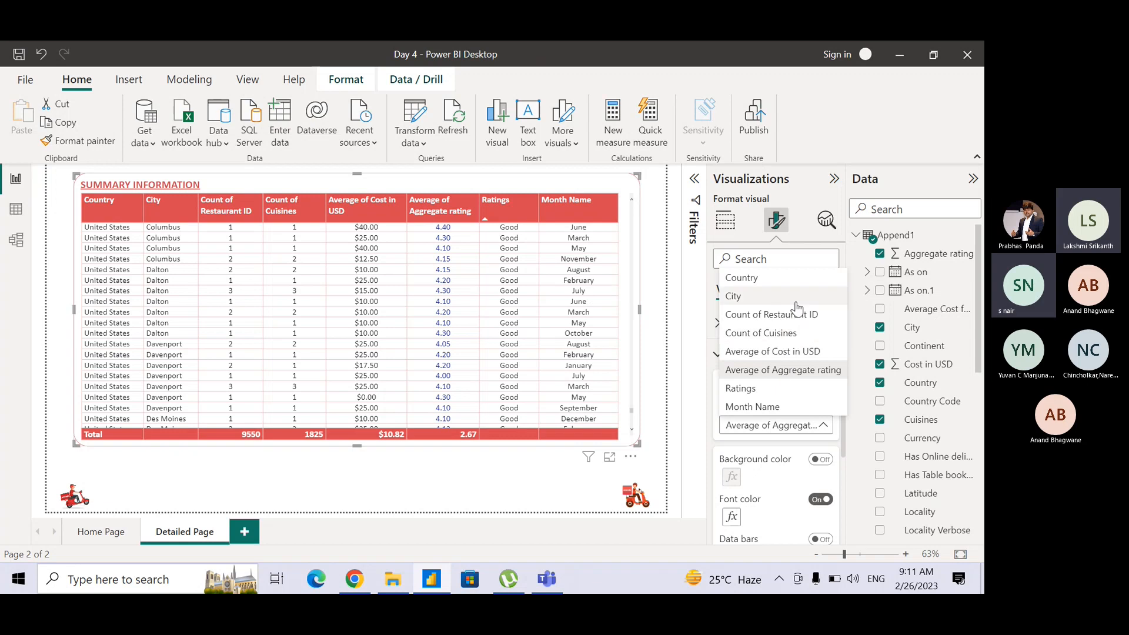
click(768, 390)
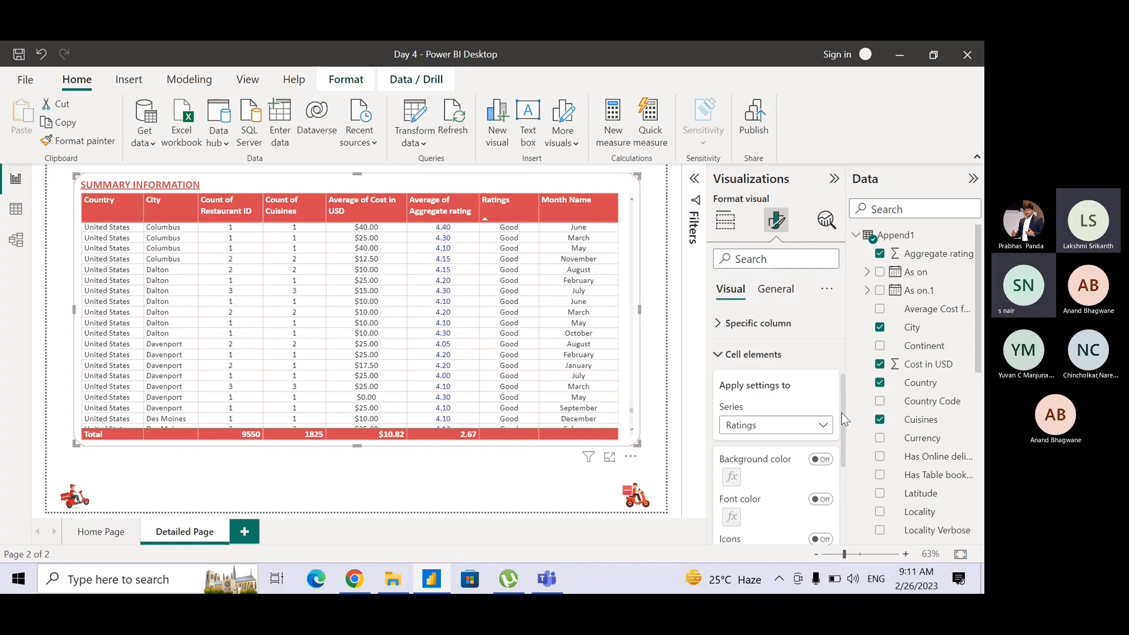
drag(841, 413, 859, 456)
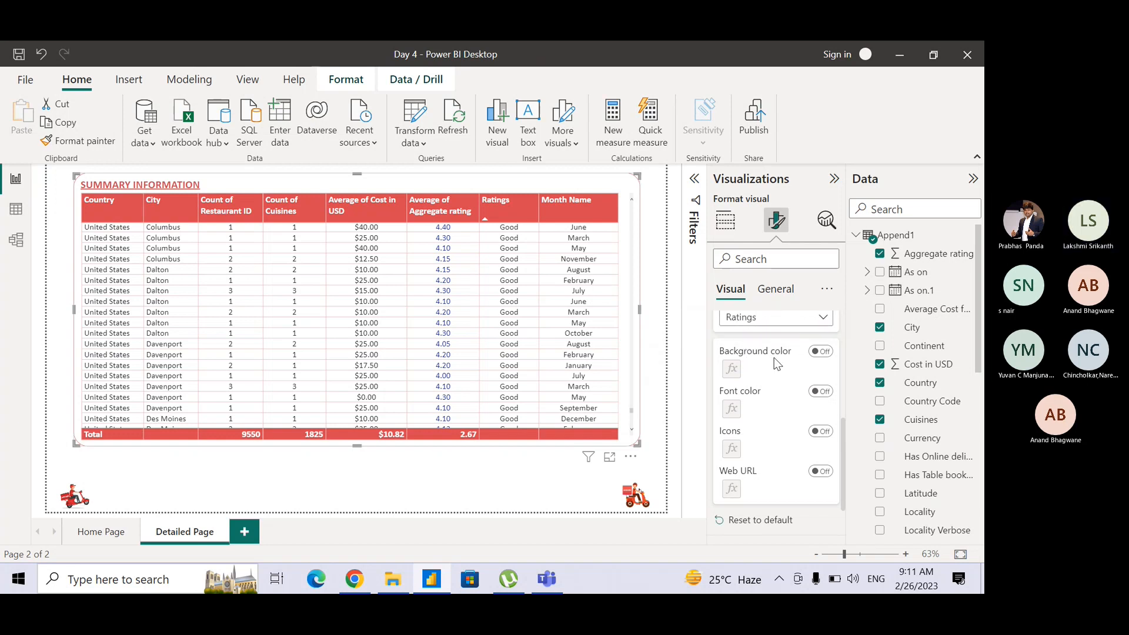
click(819, 353)
click(733, 369)
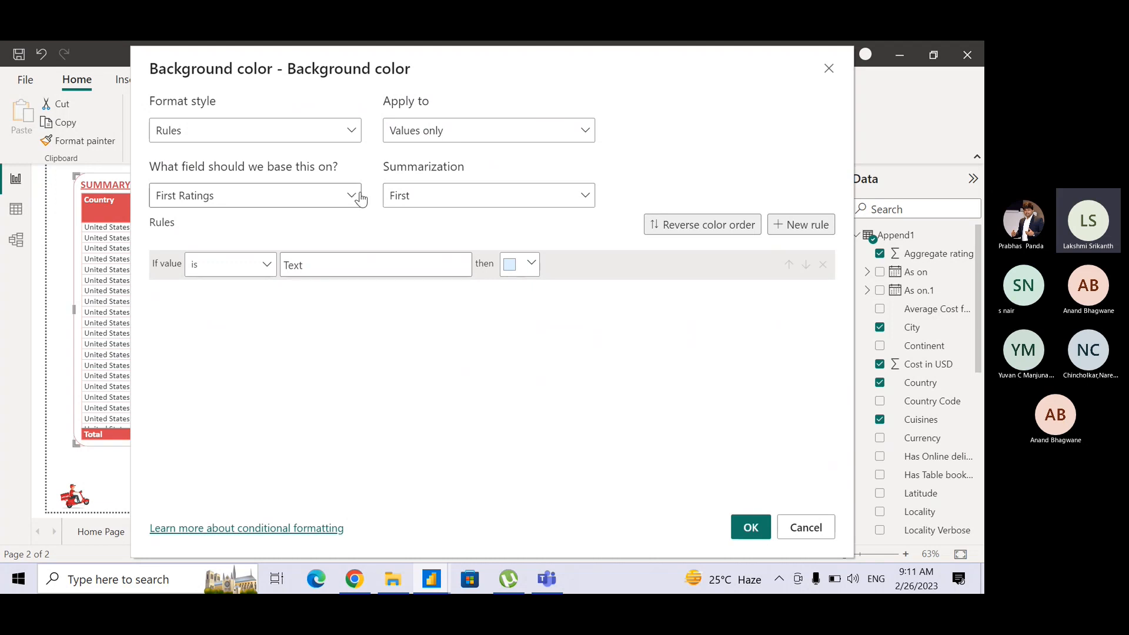
Base the background color rules on the Ratings field of the Append1 table.
click(308, 203)
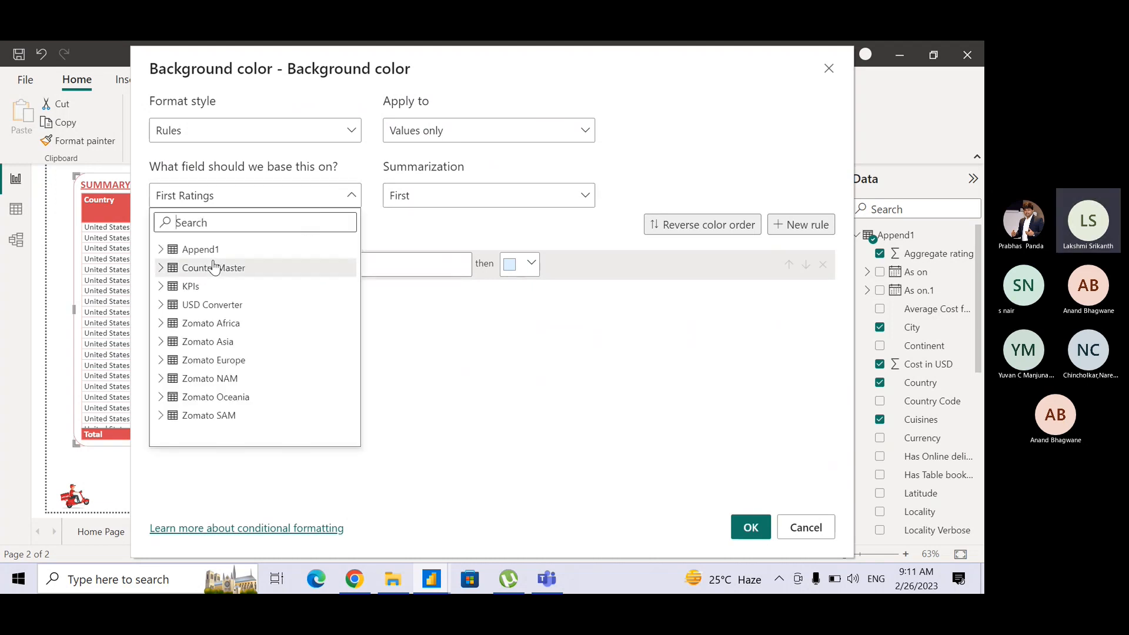
click(160, 250)
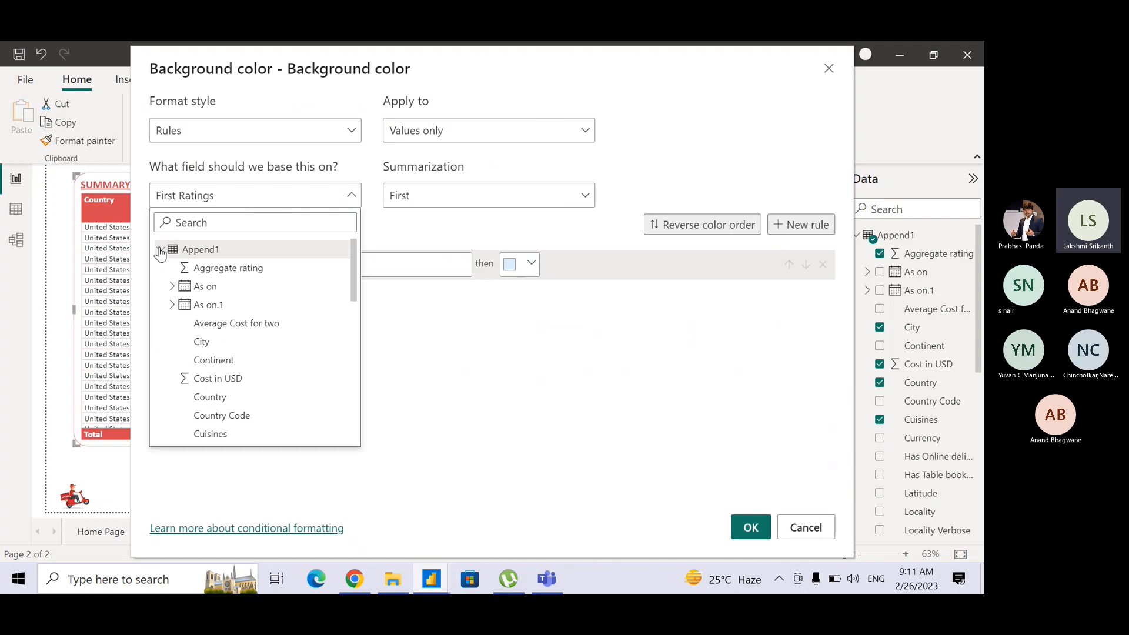
drag(354, 288, 345, 400)
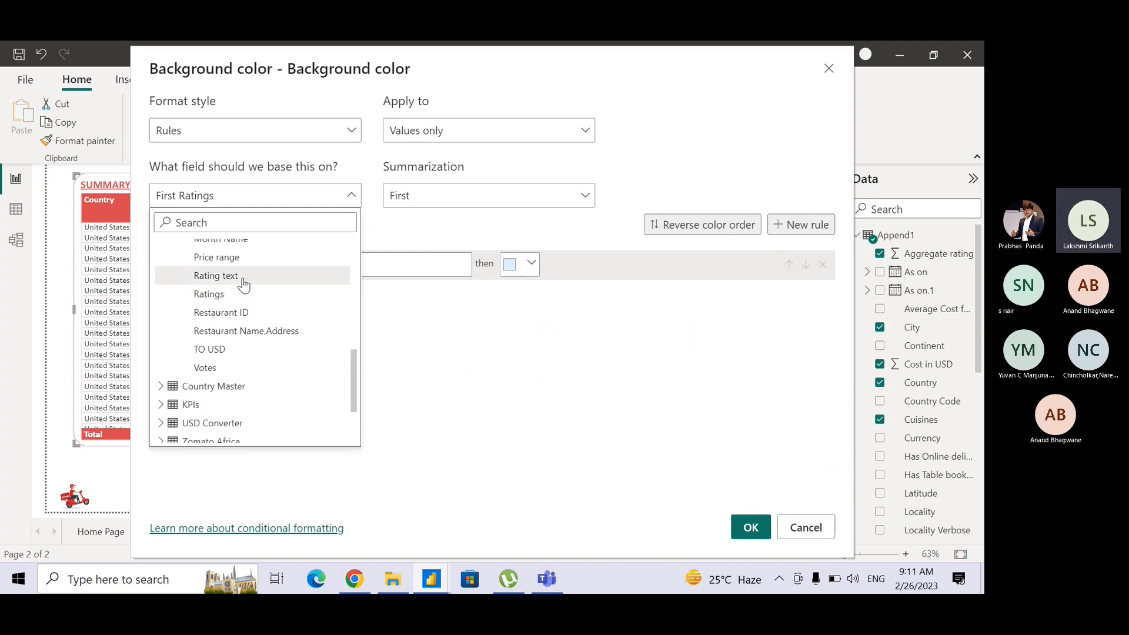
click(432, 61)
drag(431, 59, 373, 63)
click(262, 203)
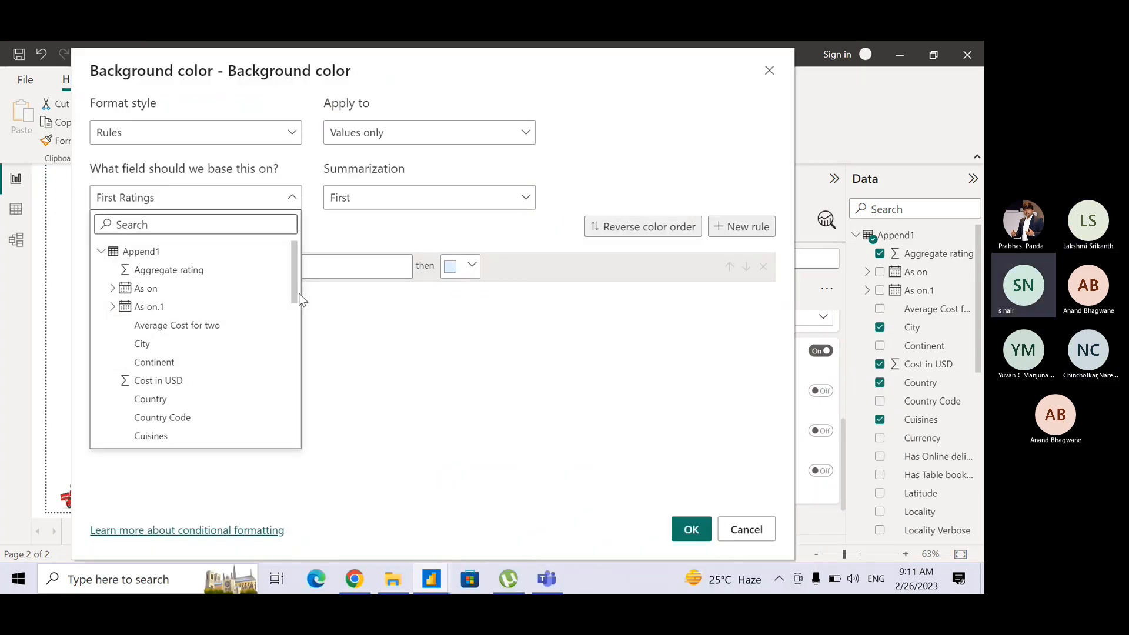
scroll(298, 326, down, 1)
scroll(298, 326, down, 4)
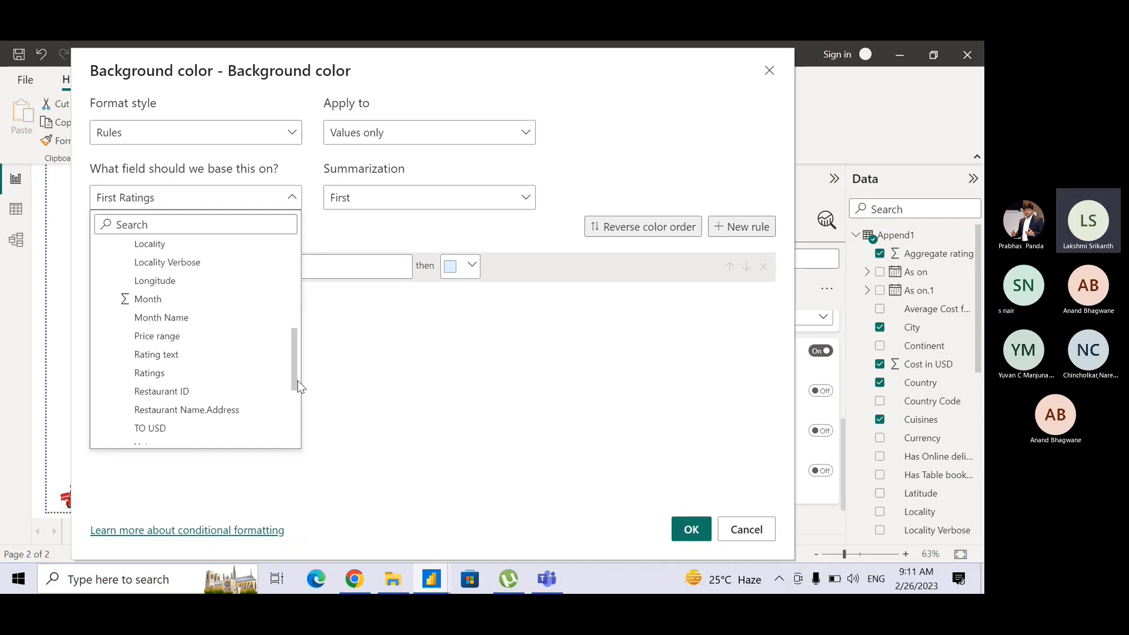
click(179, 380)
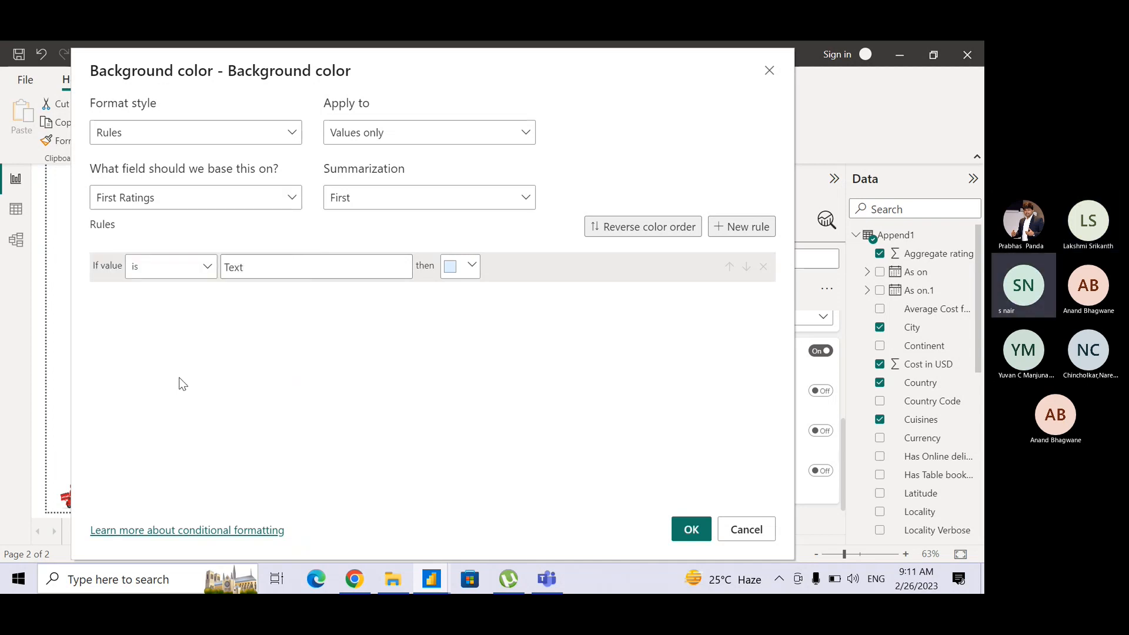
Try the Last summarization for the Ratings field and restore it to First.
click(365, 188)
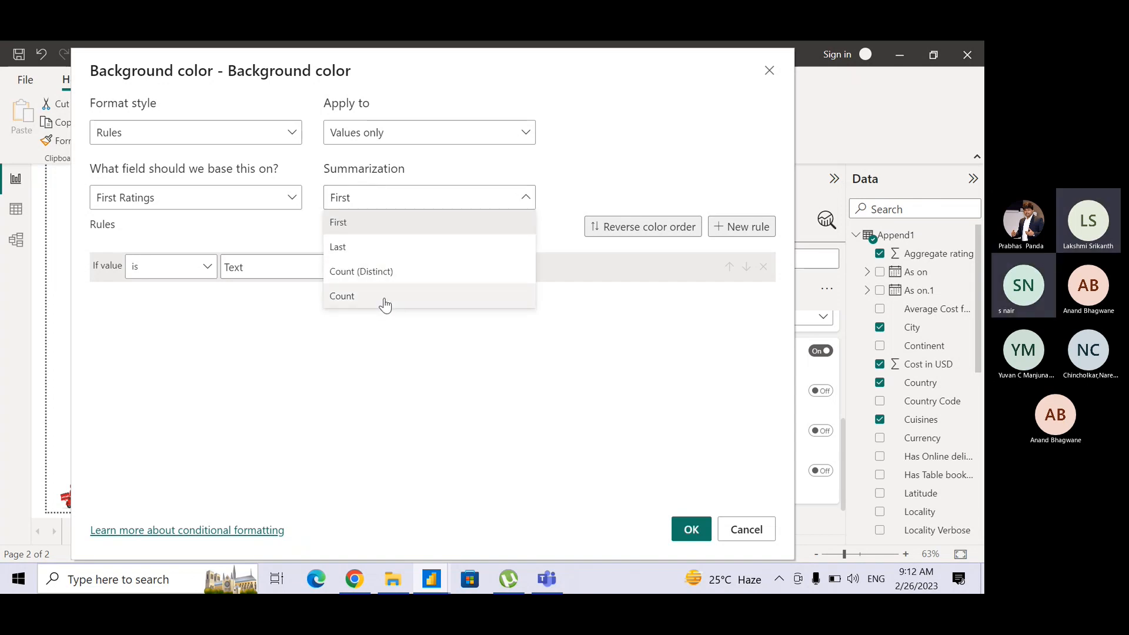
click(383, 252)
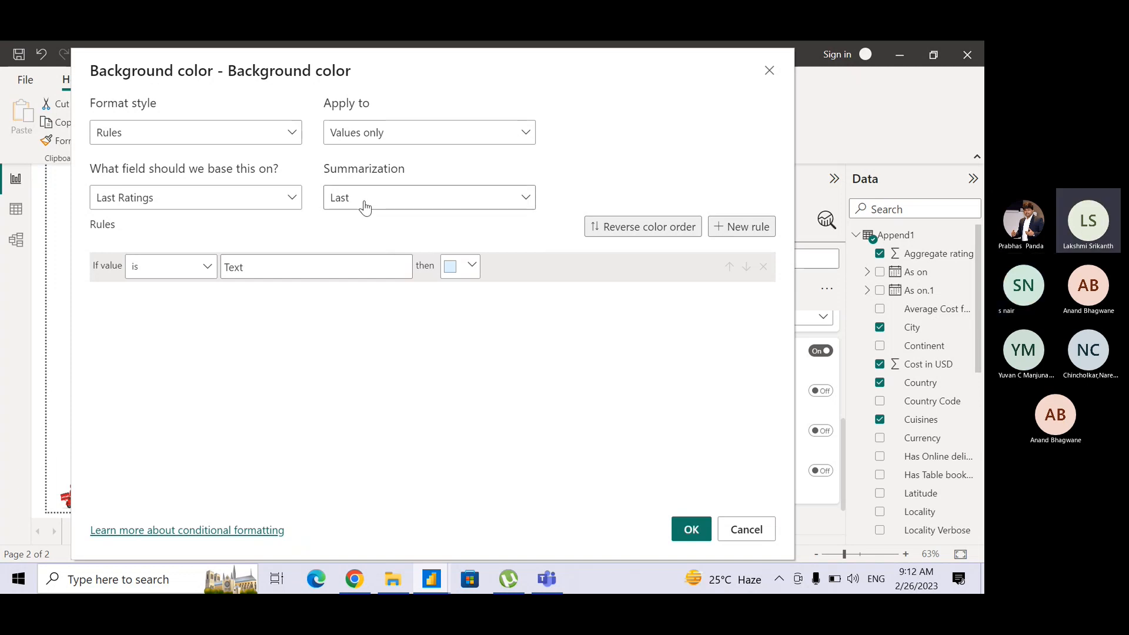
click(365, 202)
click(368, 230)
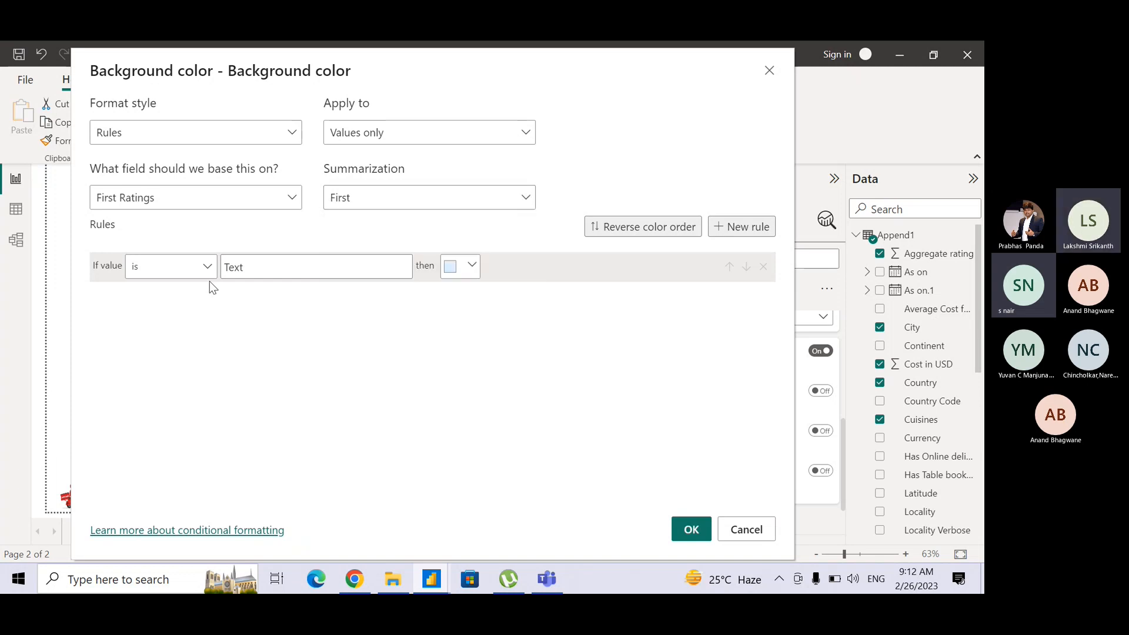
Set the first rule to match the text Good and give it the custom bright green background #00F921.
click(258, 266)
text(Good)
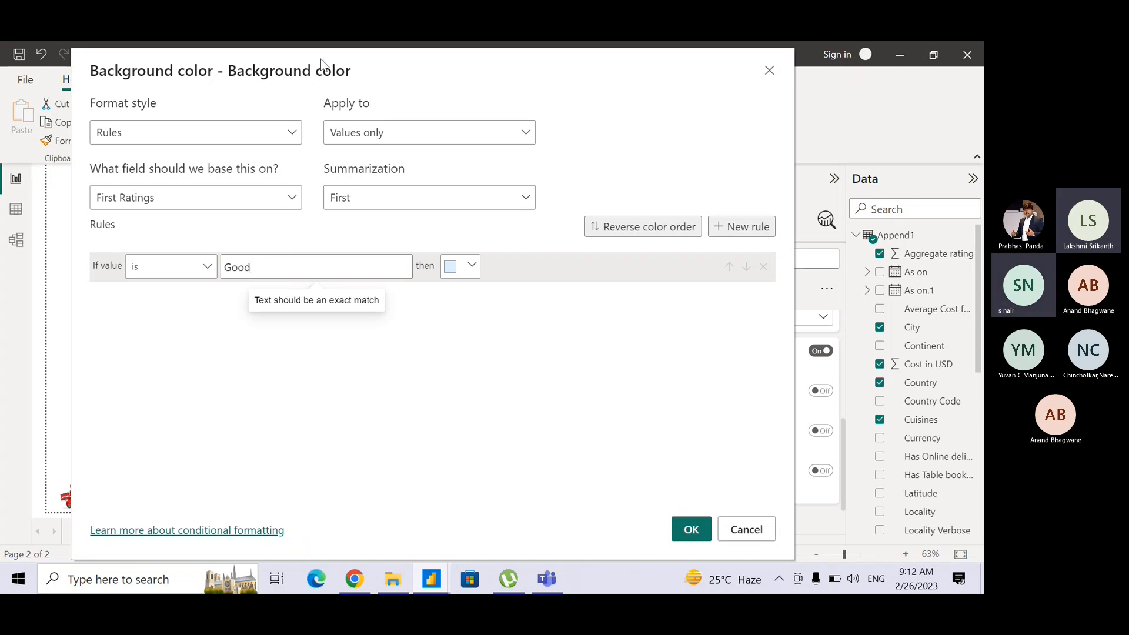
drag(385, 70, 414, 63)
click(503, 262)
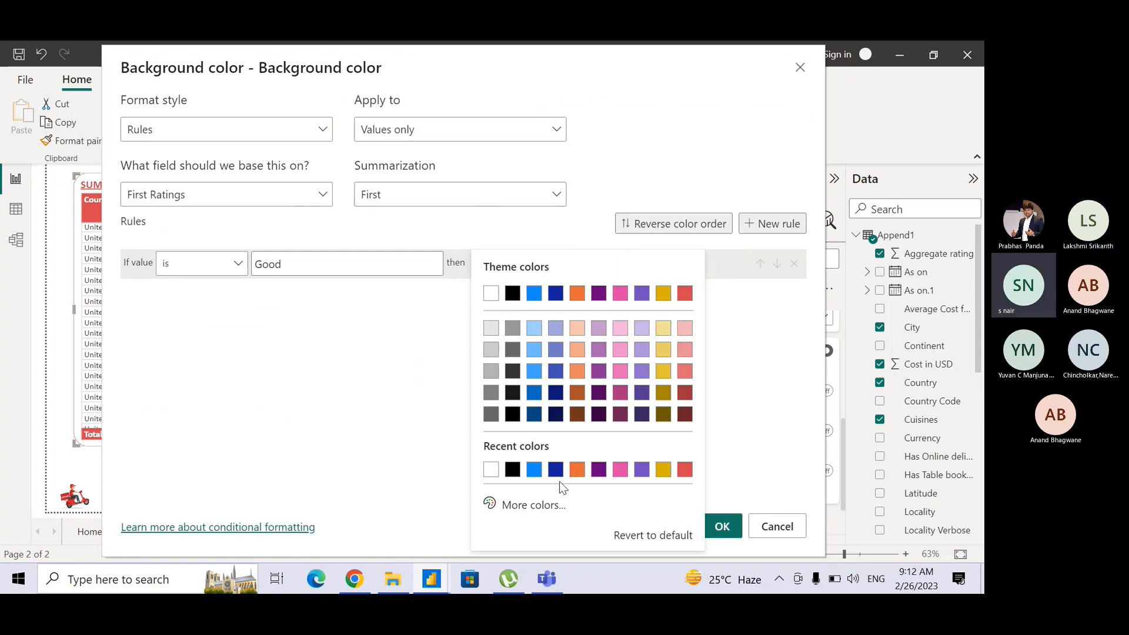
click(547, 508)
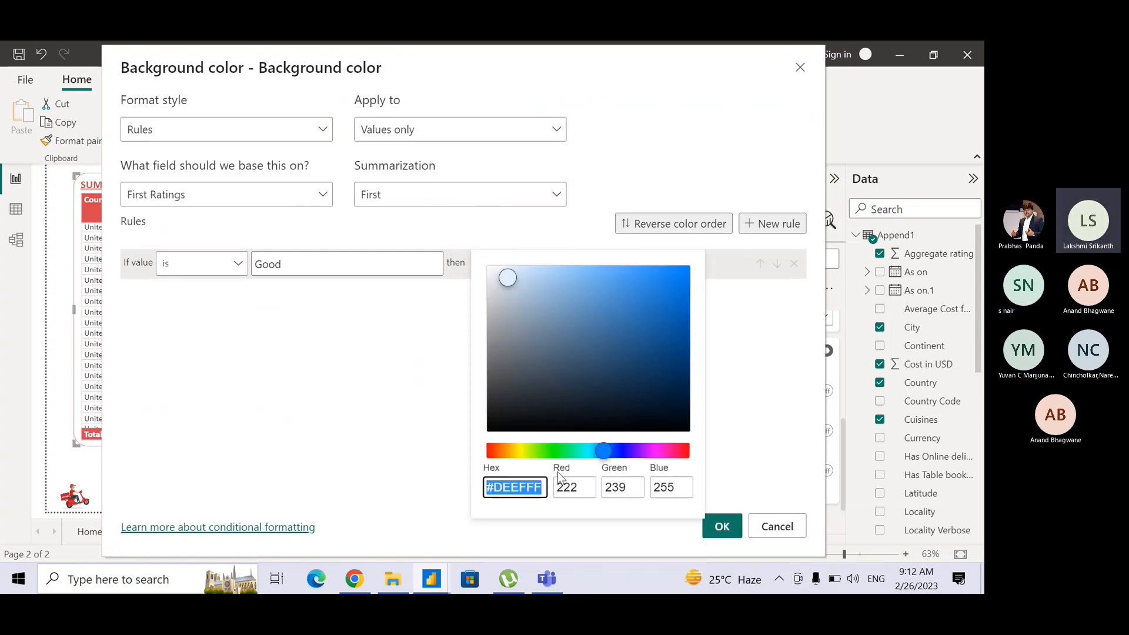
drag(603, 452, 558, 452)
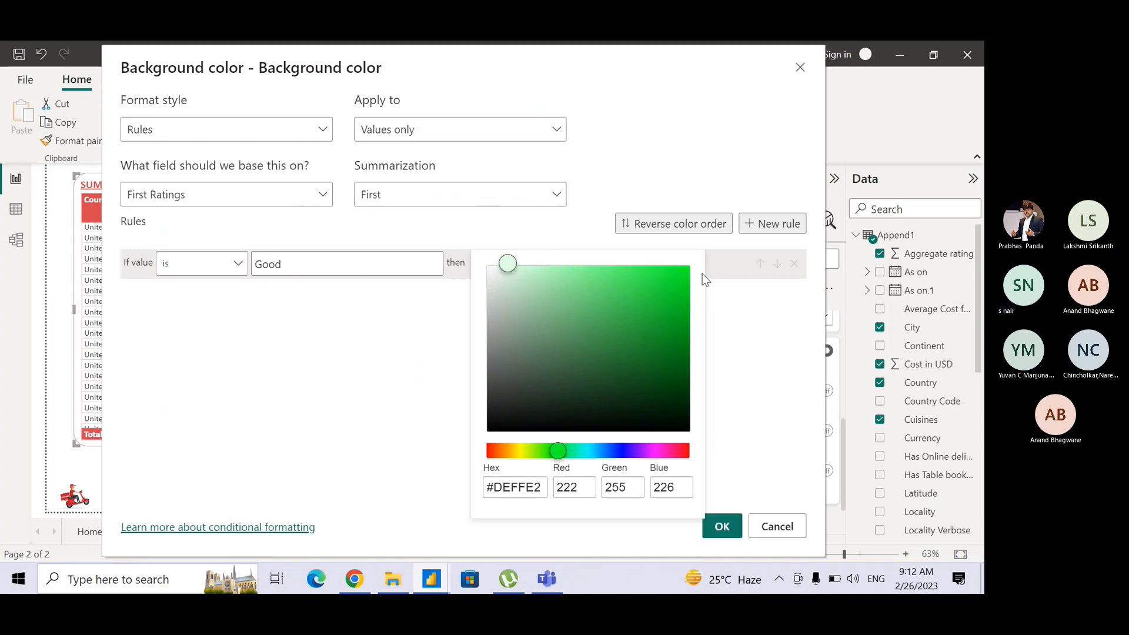
click(670, 270)
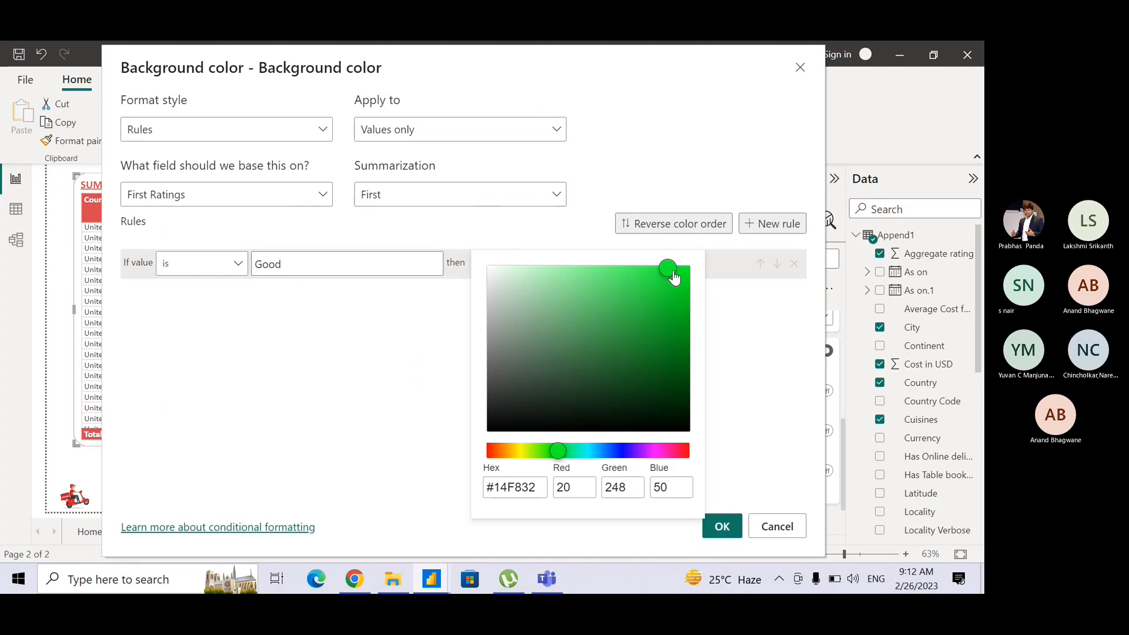
click(677, 270)
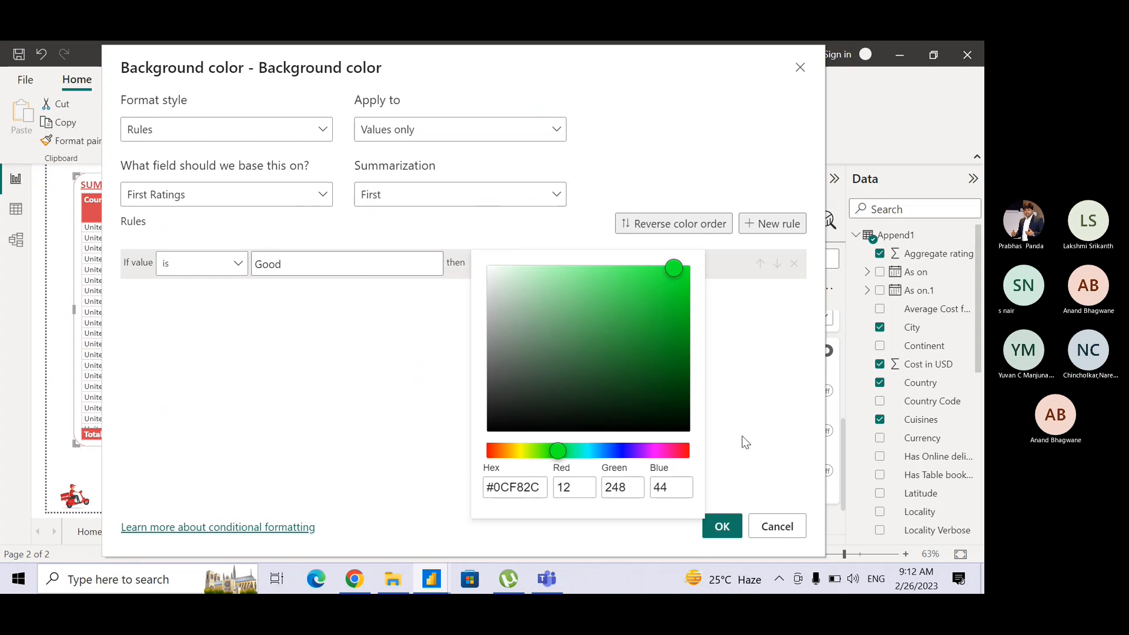
drag(670, 264, 688, 272)
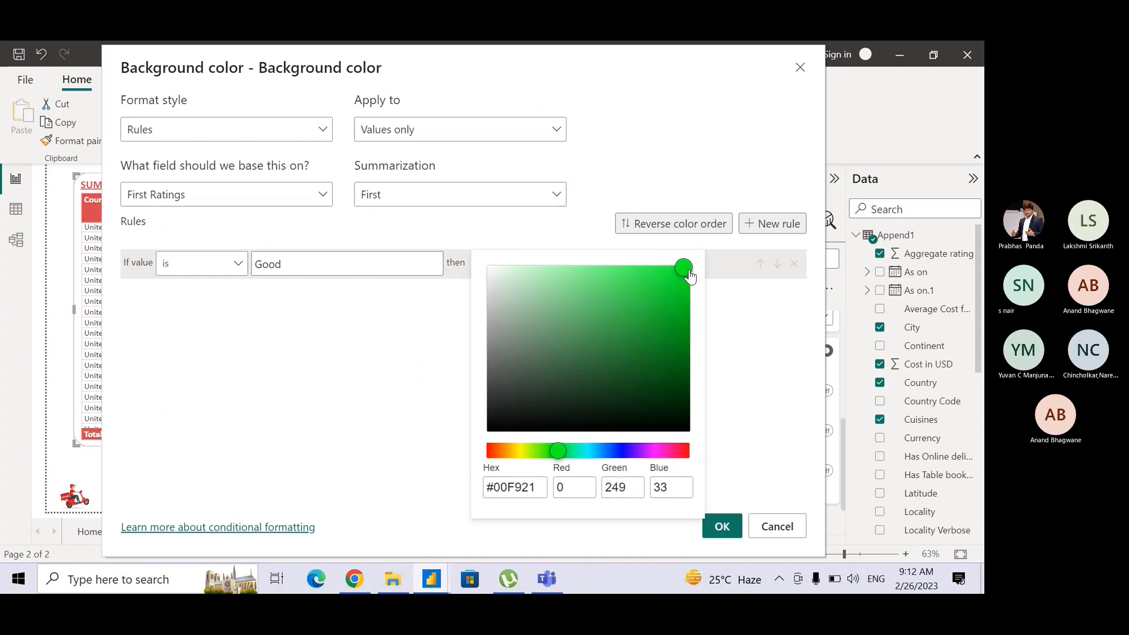
click(750, 339)
Add a second background color rule that matches the text Bad and give it a dark gray color.
click(758, 223)
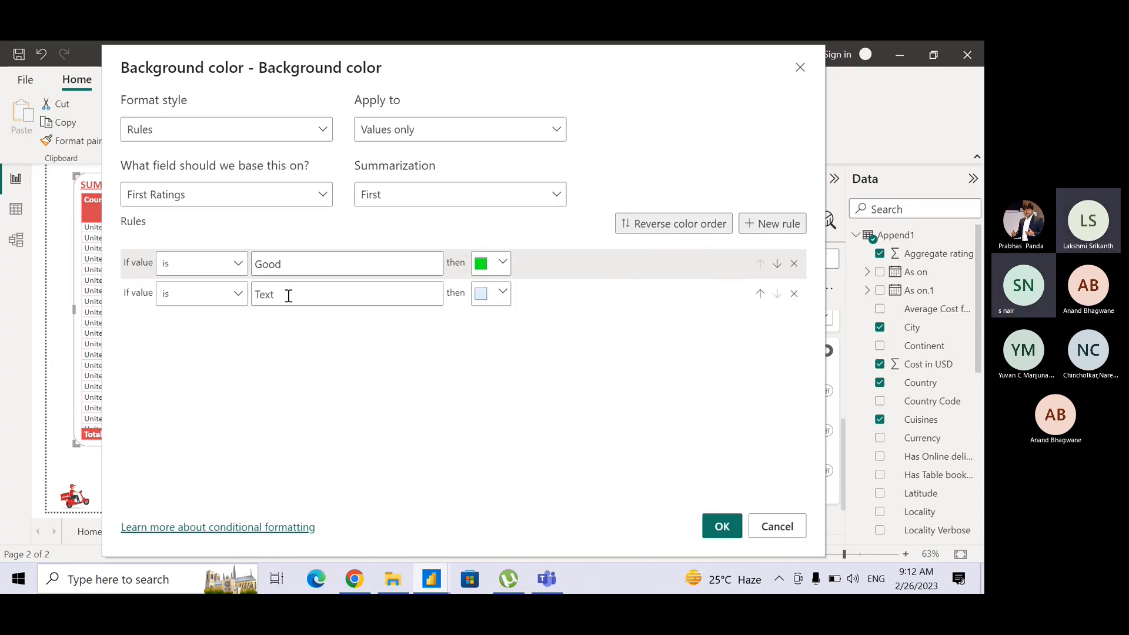
click(265, 294)
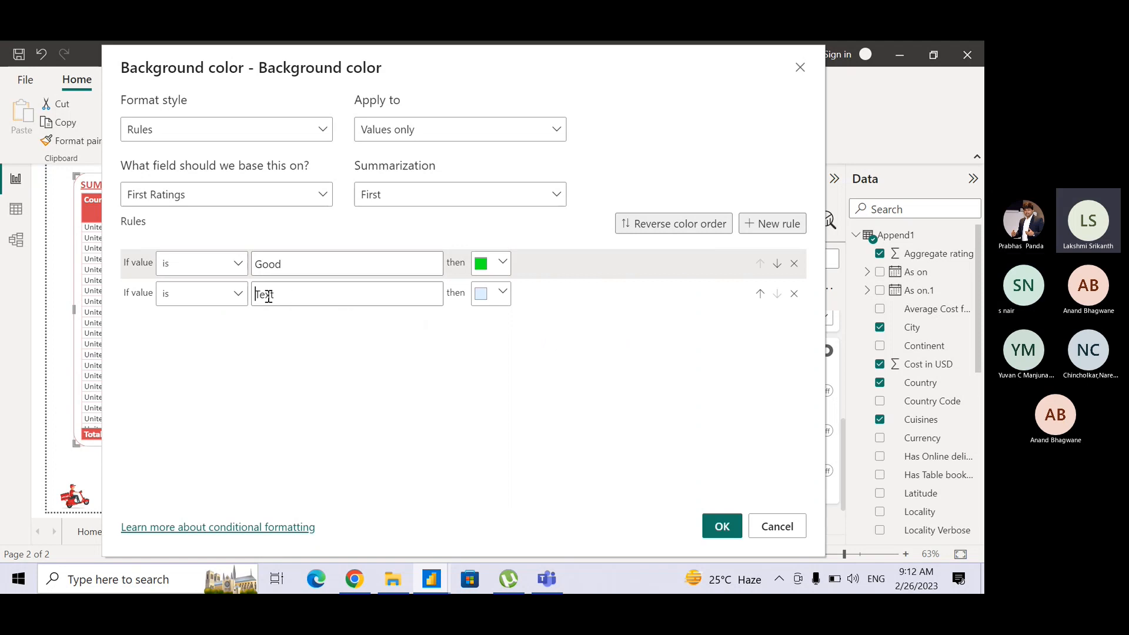
text(Bad)
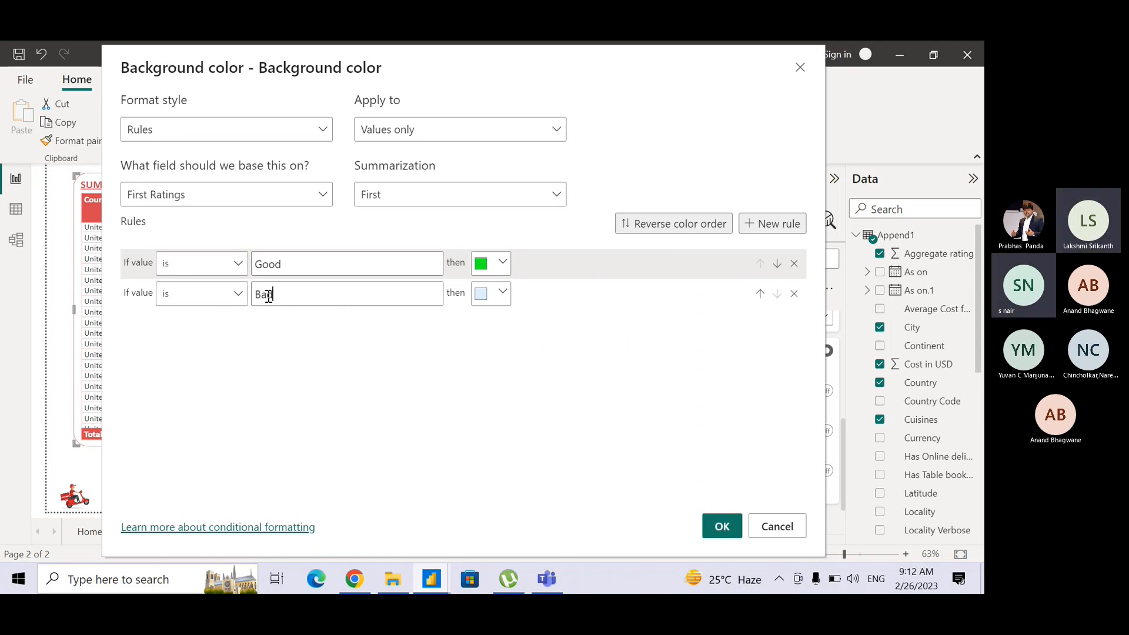
click(504, 293)
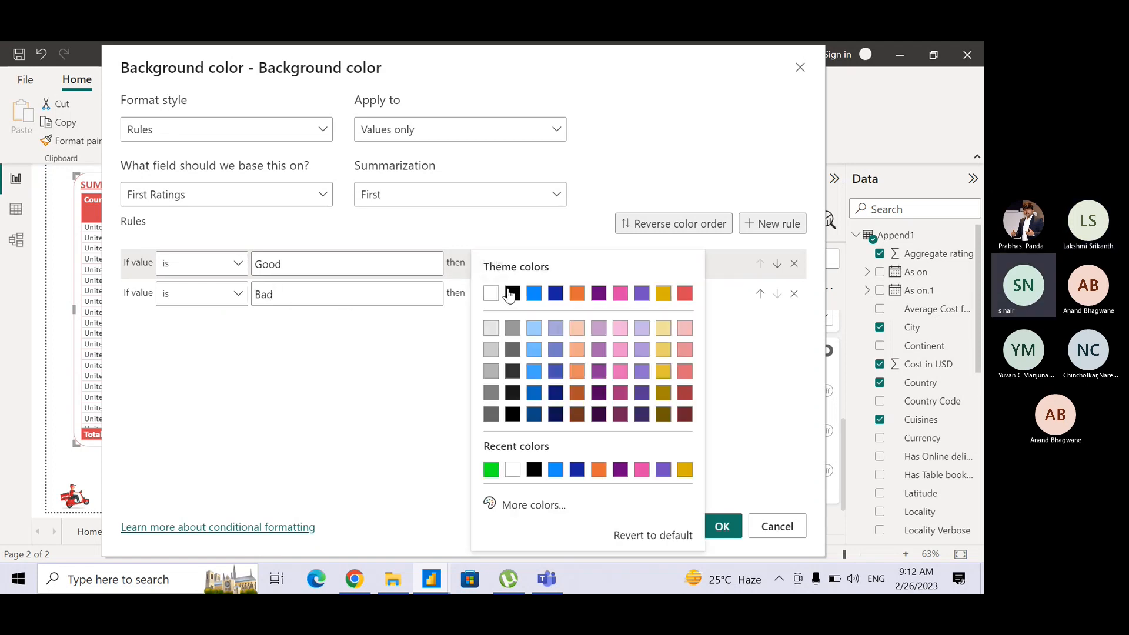
click(489, 393)
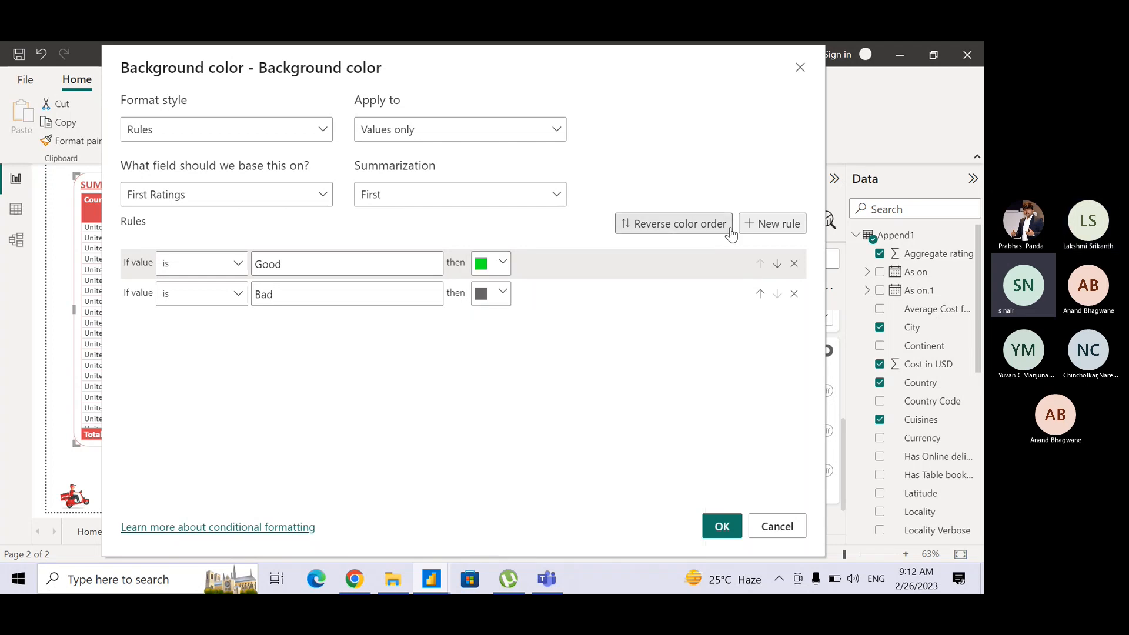
Add a third rule that matches the text Excellent with the red theme color, and apply the background color rules.
click(771, 224)
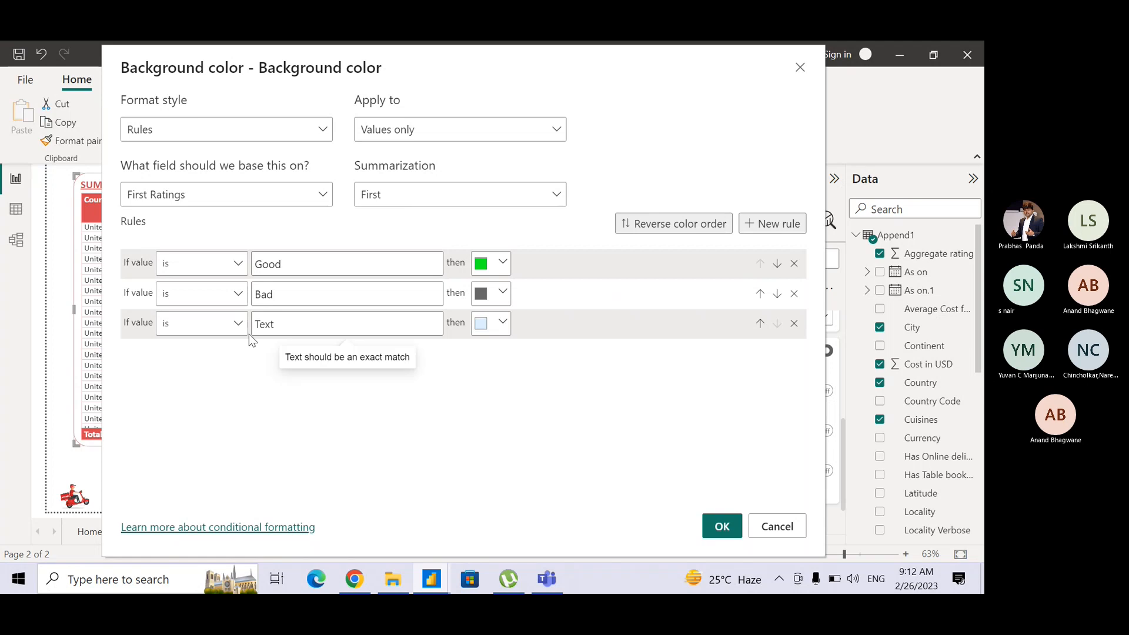
click(291, 330)
text(Exc)
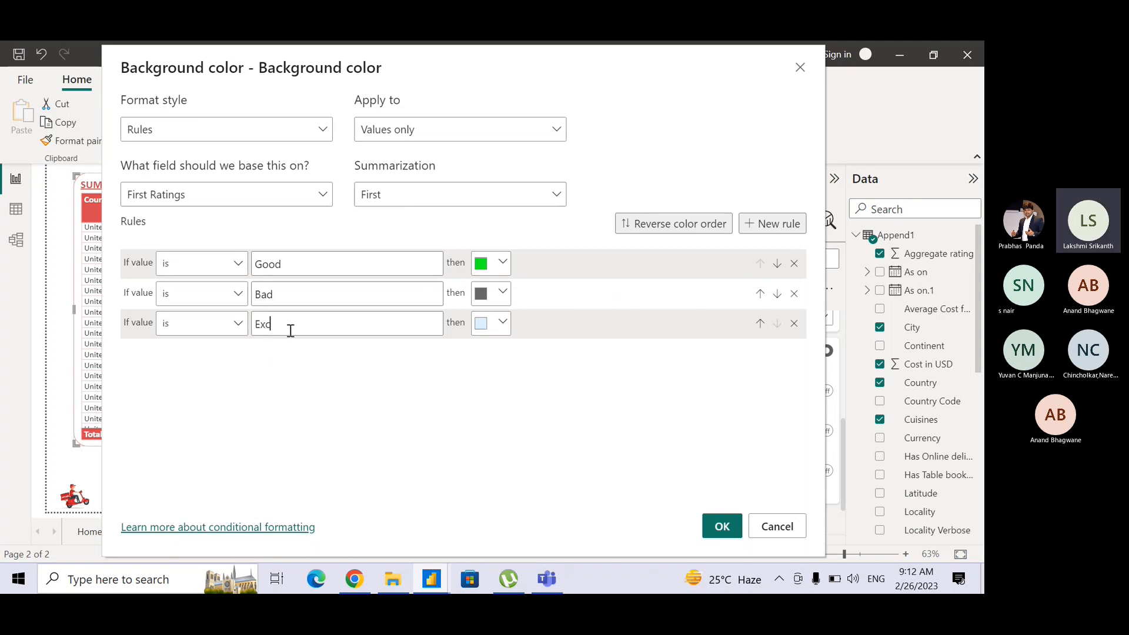
text(ellent)
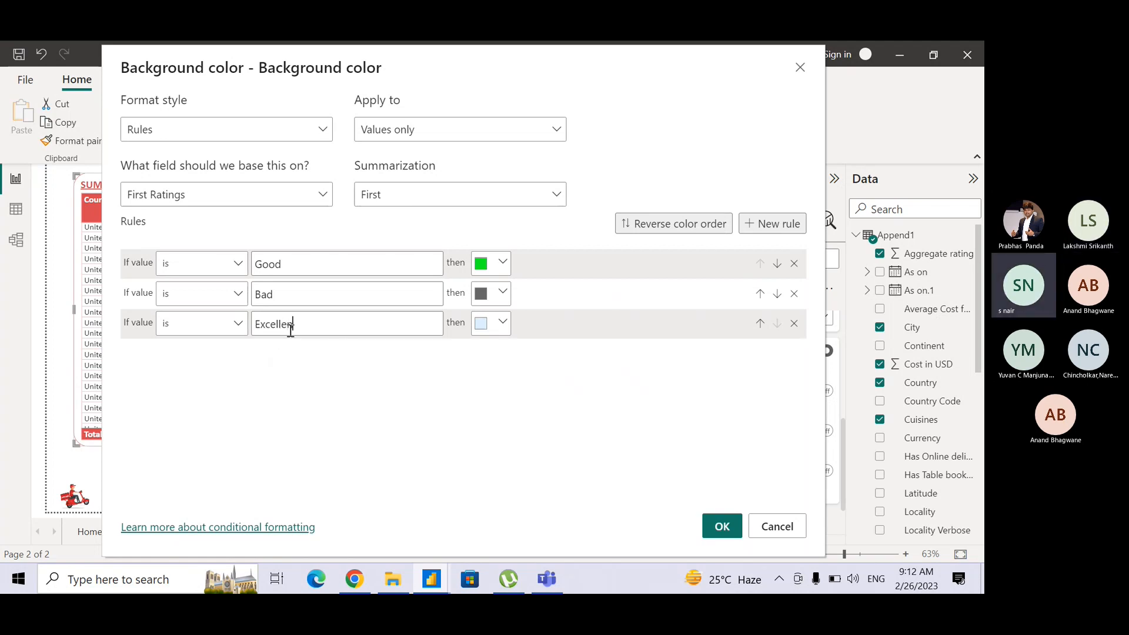
click(481, 323)
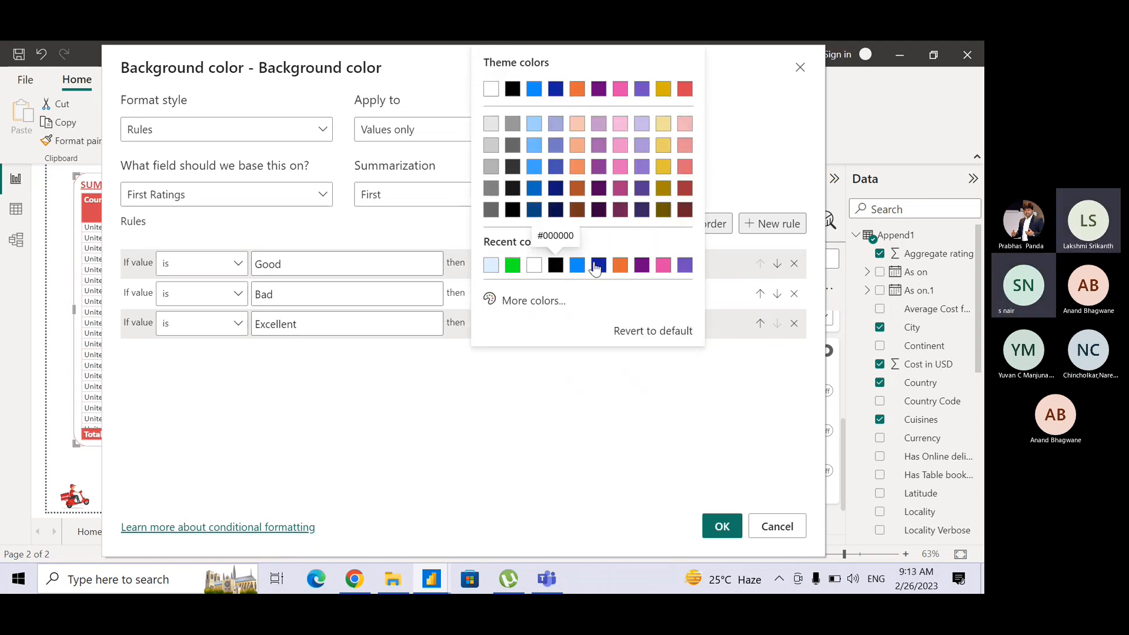
click(687, 91)
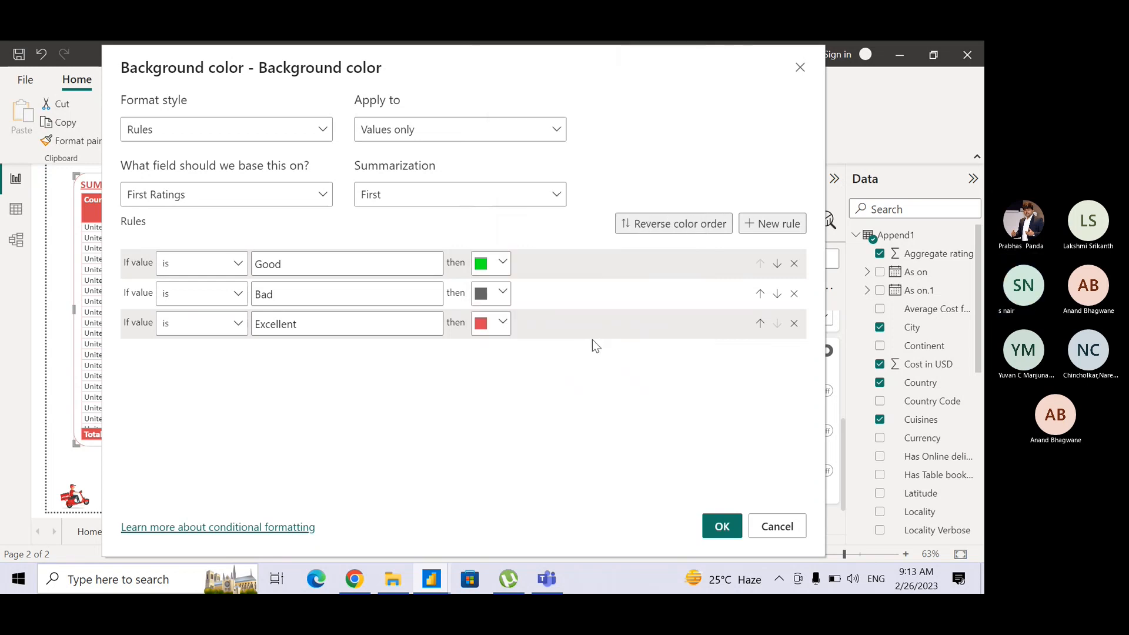
click(722, 526)
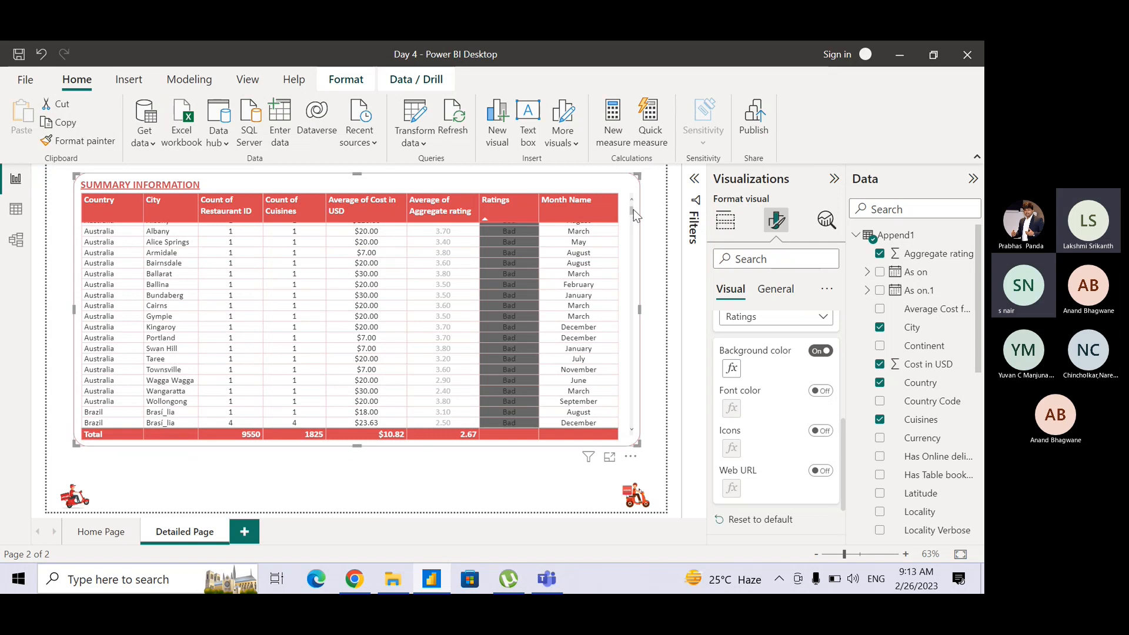
Look through the Ratings background colors in the Summary Information table and sort the table by City.
drag(635, 210, 637, 210)
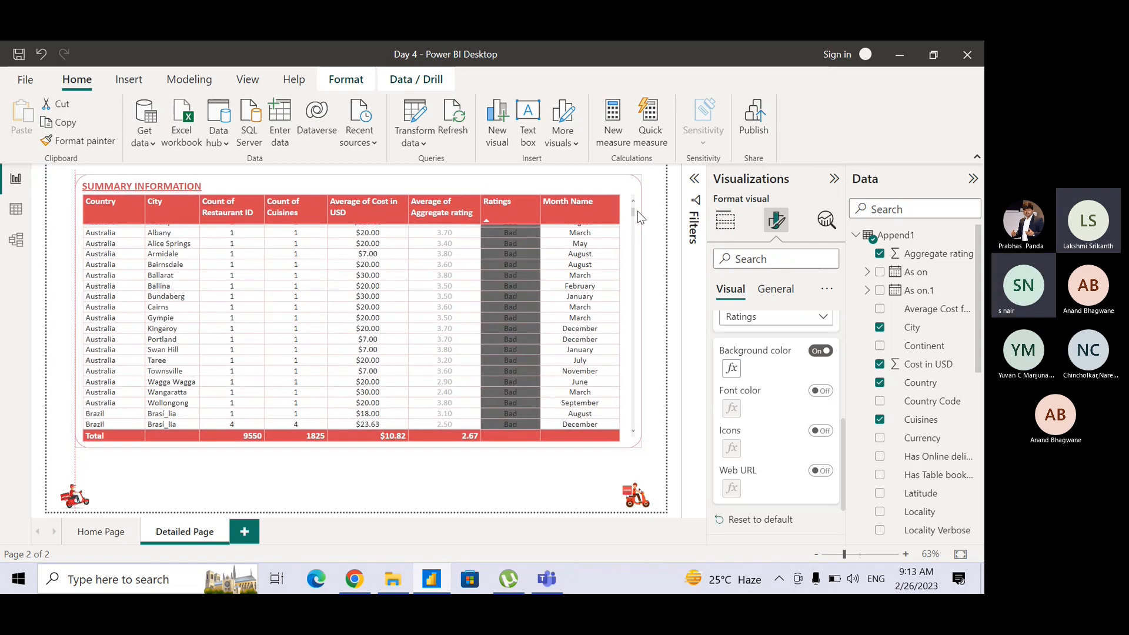
drag(633, 211, 626, 385)
scroll(624, 412, down, 10)
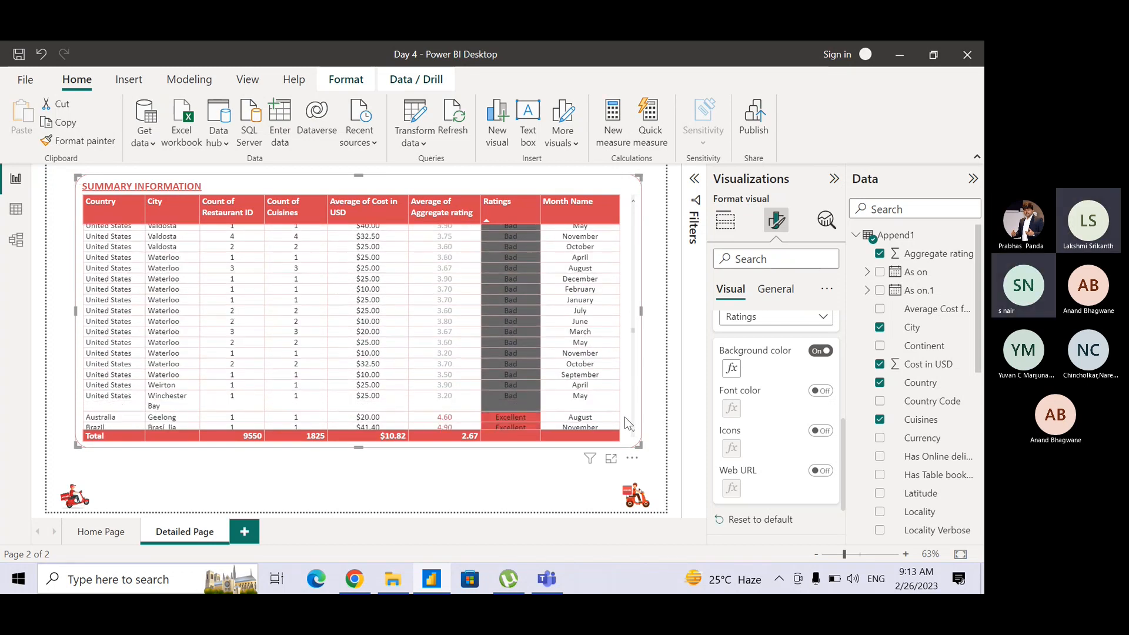
scroll(619, 435, up, 10)
scroll(617, 336, down, 8)
scroll(624, 353, up, 15)
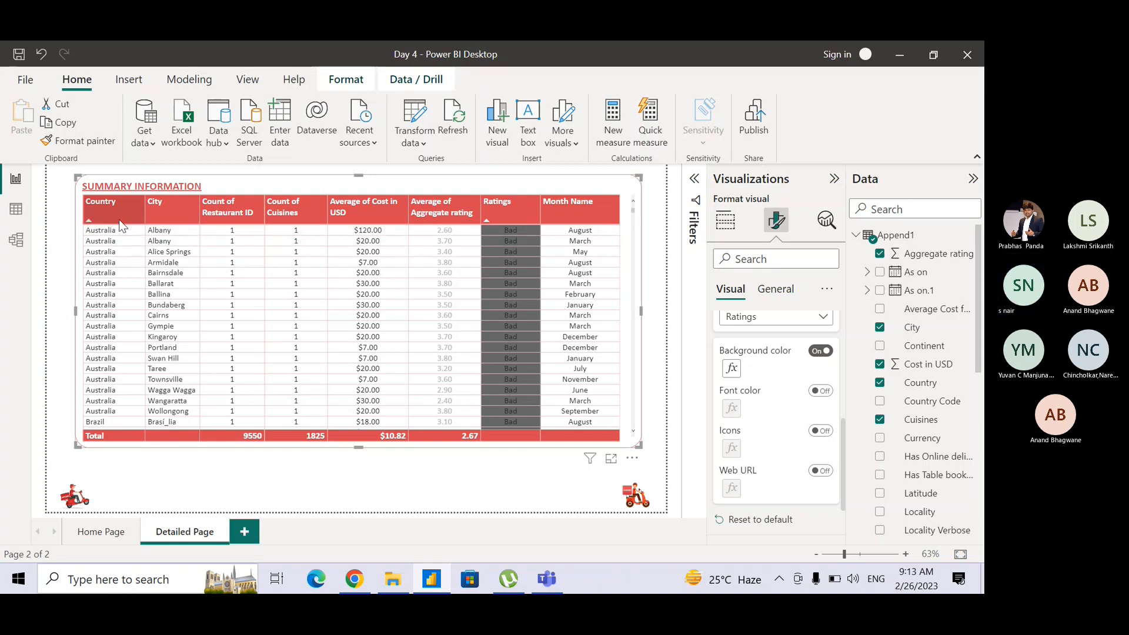
click(154, 217)
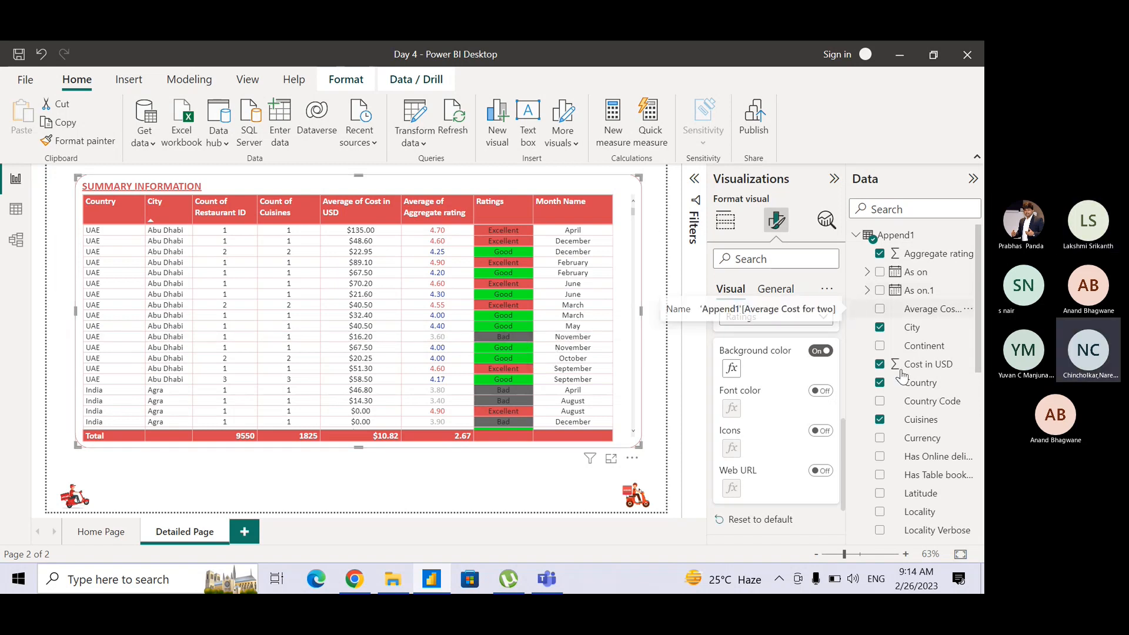
Review the Ratings background color rules and their Summarization options, leaving the dialog without changes.
click(732, 370)
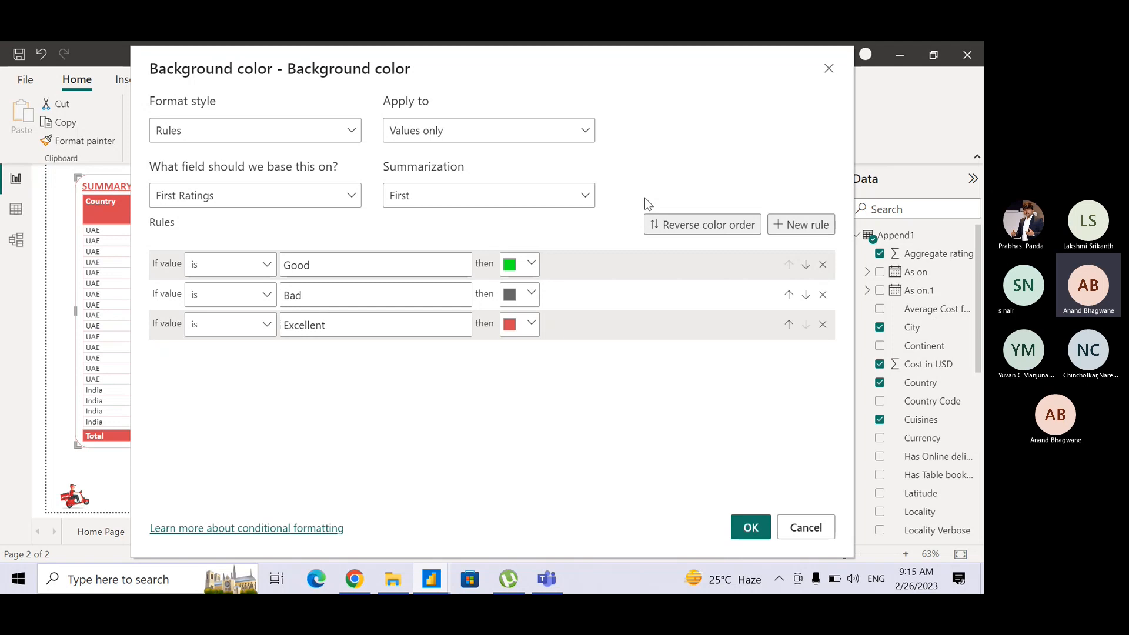
click(493, 195)
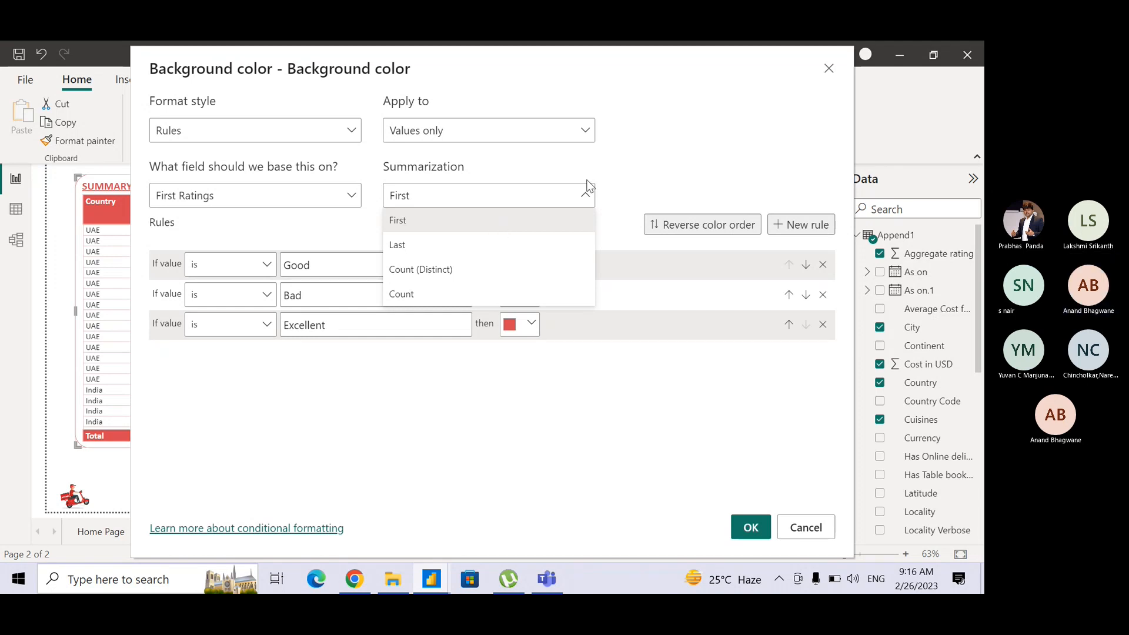
click(614, 169)
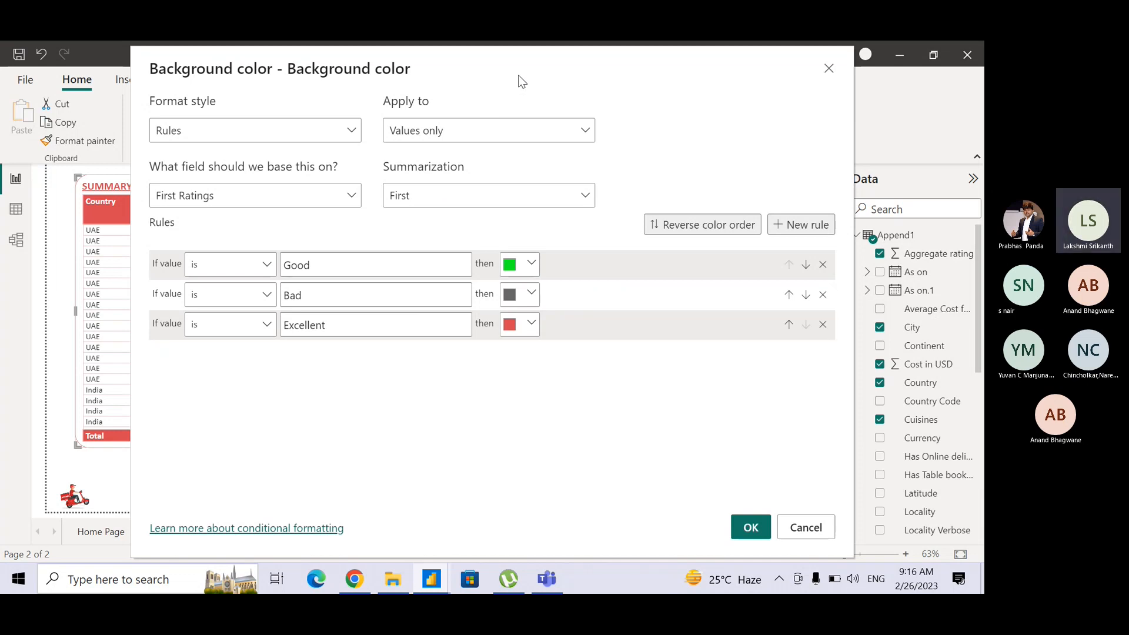
drag(519, 76, 516, 141)
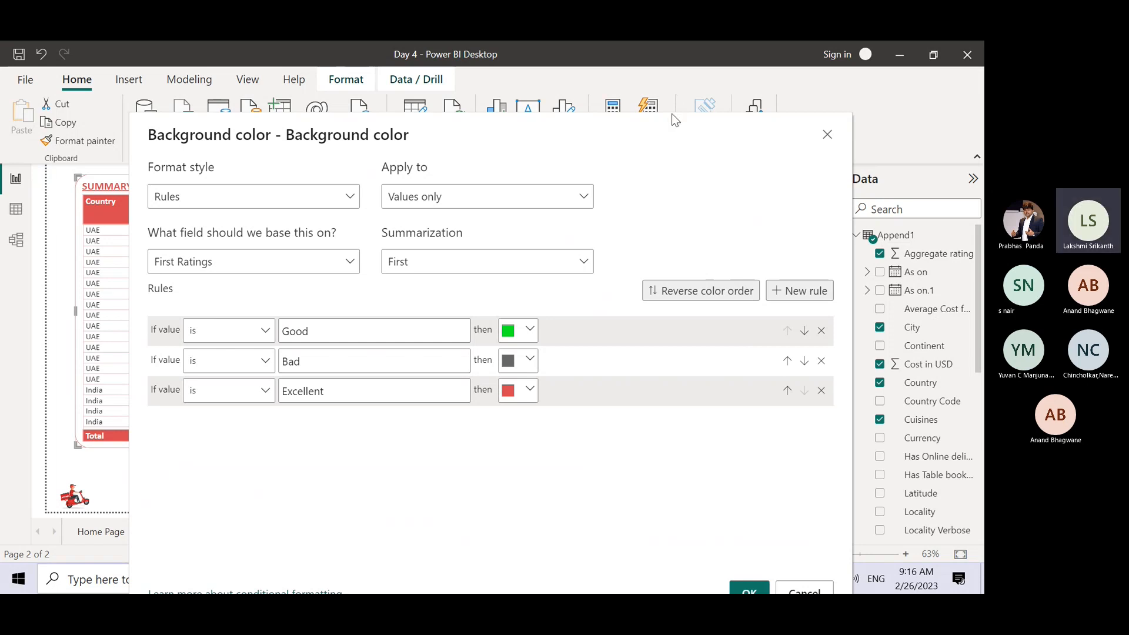
drag(621, 126, 638, 46)
click(826, 524)
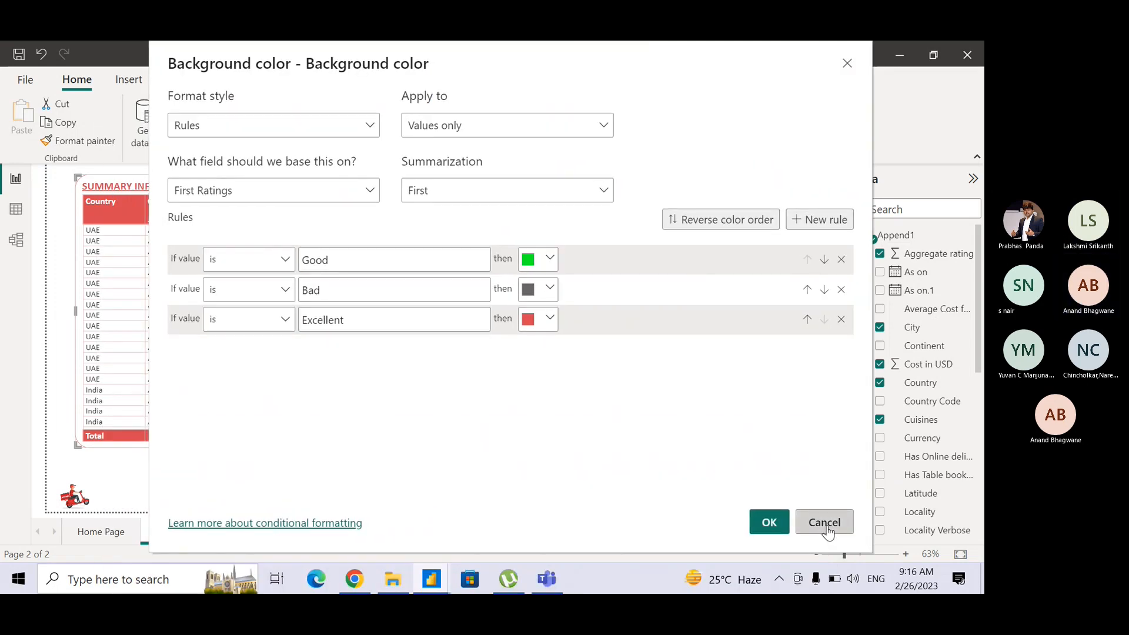
Switch to the Teams meeting, stop sharing the screen, and bring up the attendee's Power BI - Day 04 report.
click(546, 586)
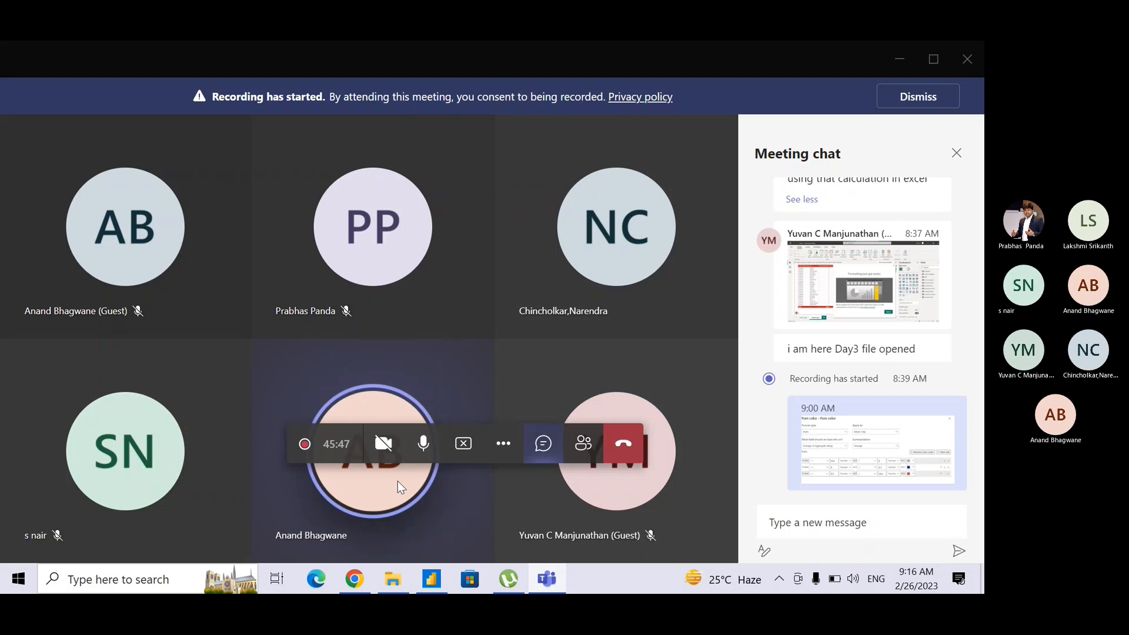
click(463, 451)
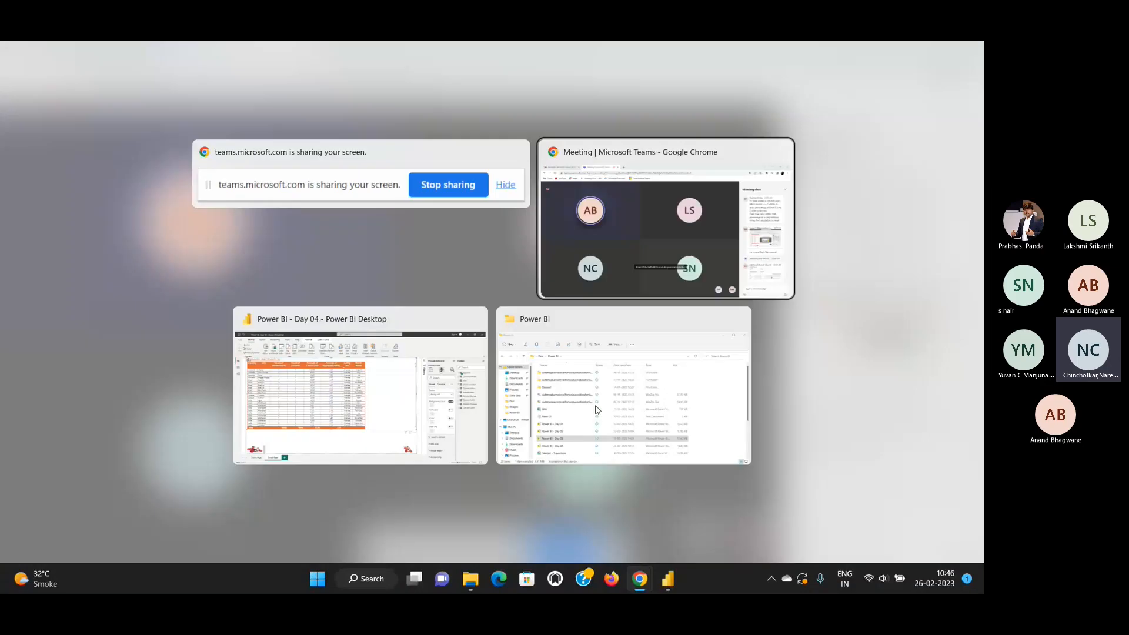
key(alt+Tab)
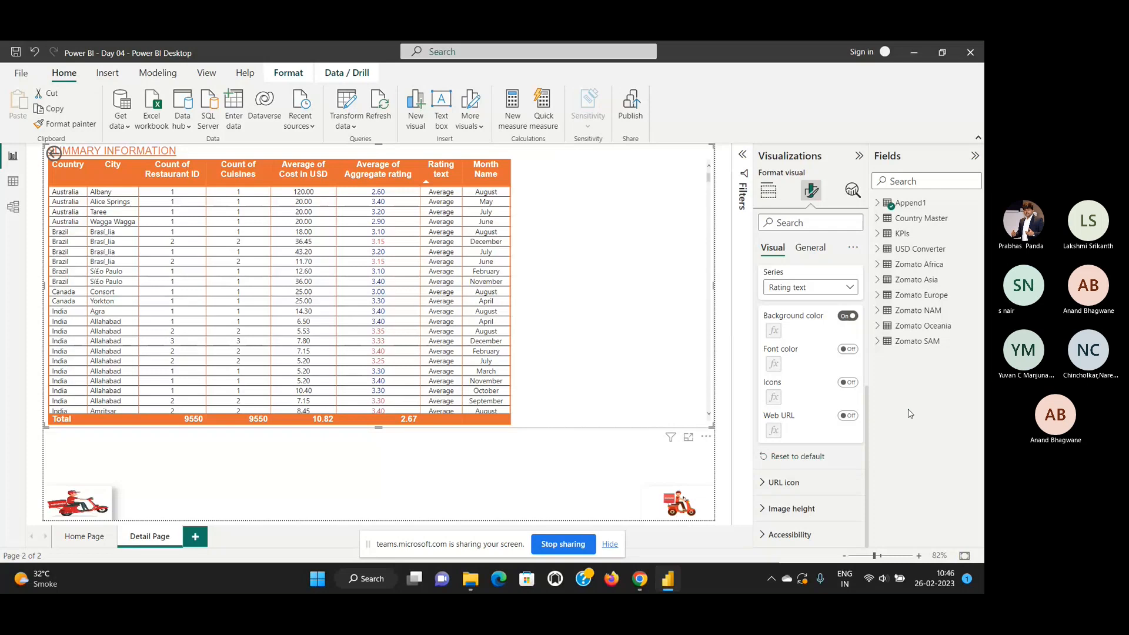
Choose the Rating text series, switch its background color off and on again, and set the format style to Rules.
click(836, 288)
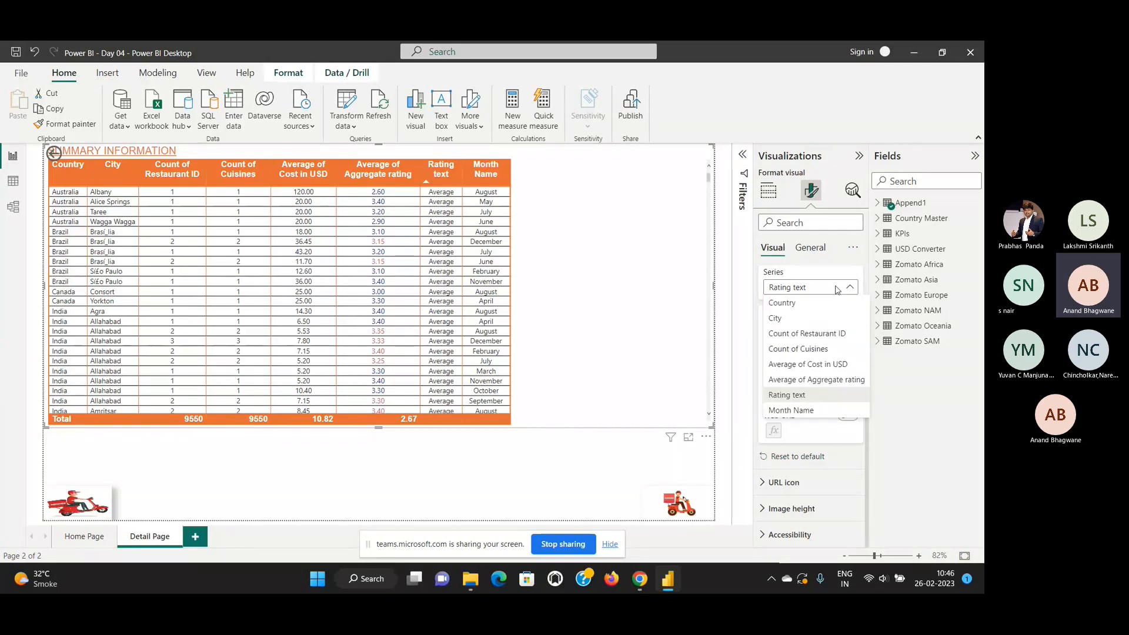
click(790, 395)
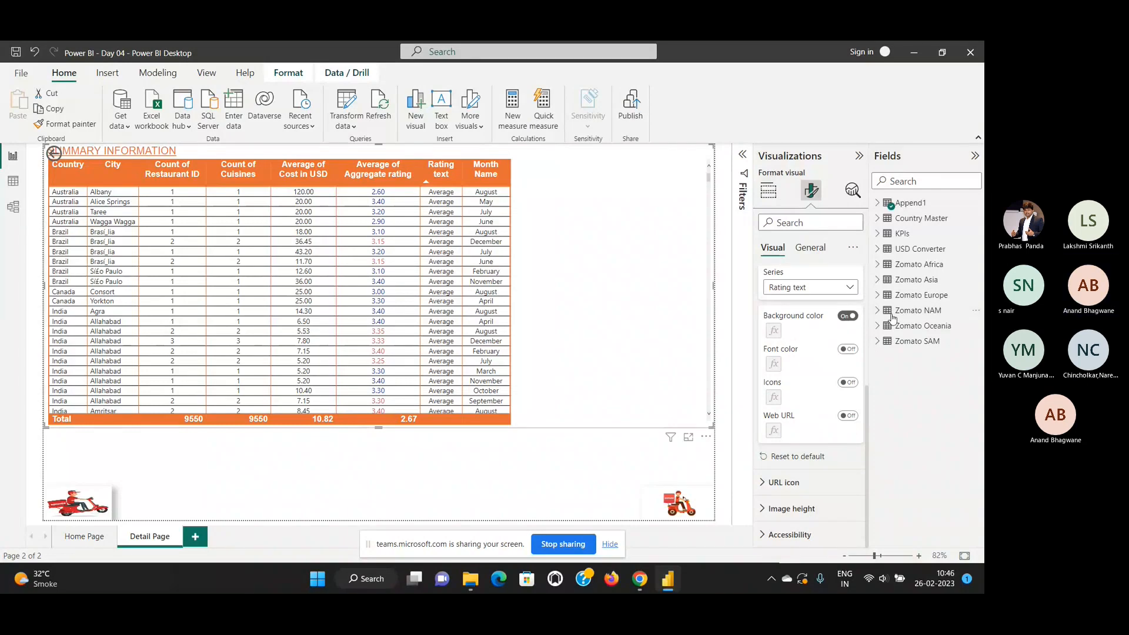
click(846, 316)
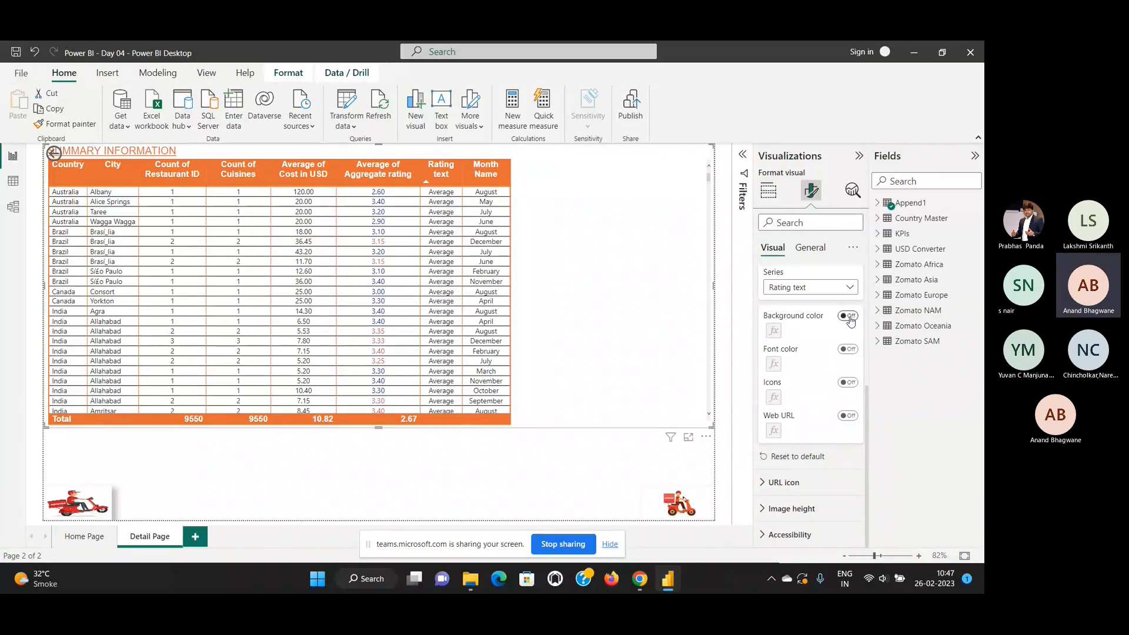
click(853, 318)
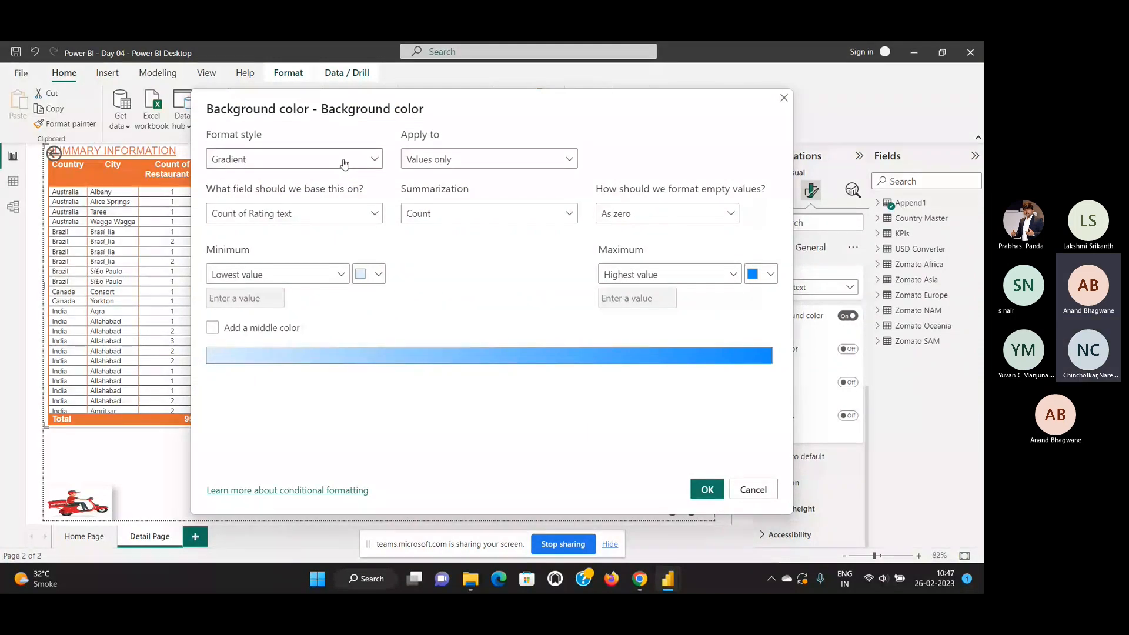
click(345, 161)
click(328, 200)
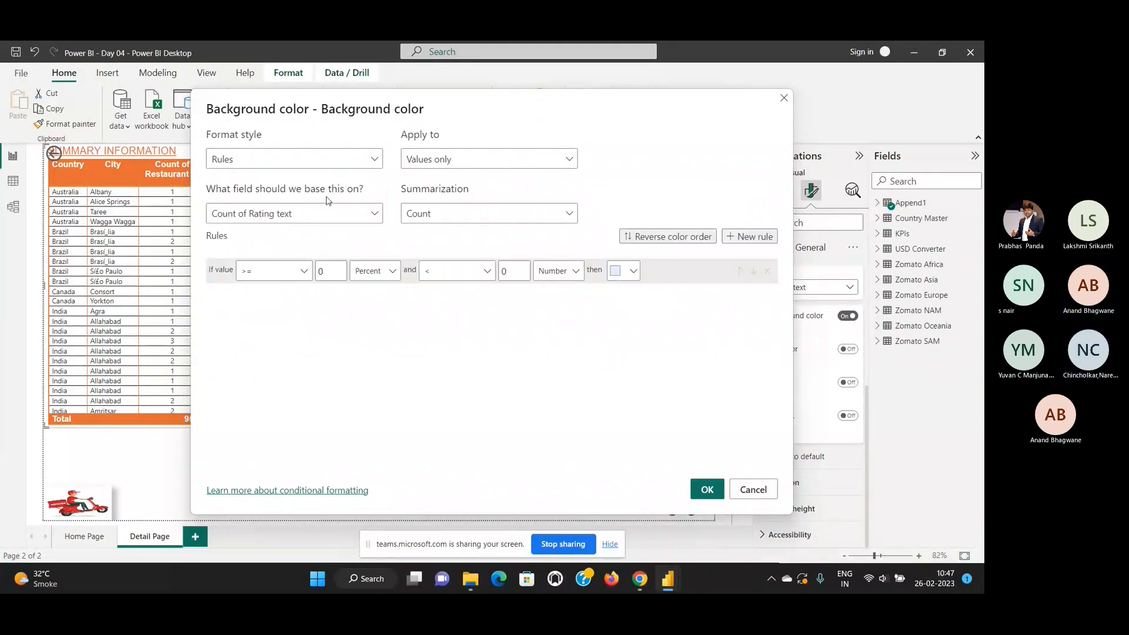
Examine the Apply to, base field, Summarization and Format style options for the Rating text rules, keeping Values only and Rules.
click(464, 159)
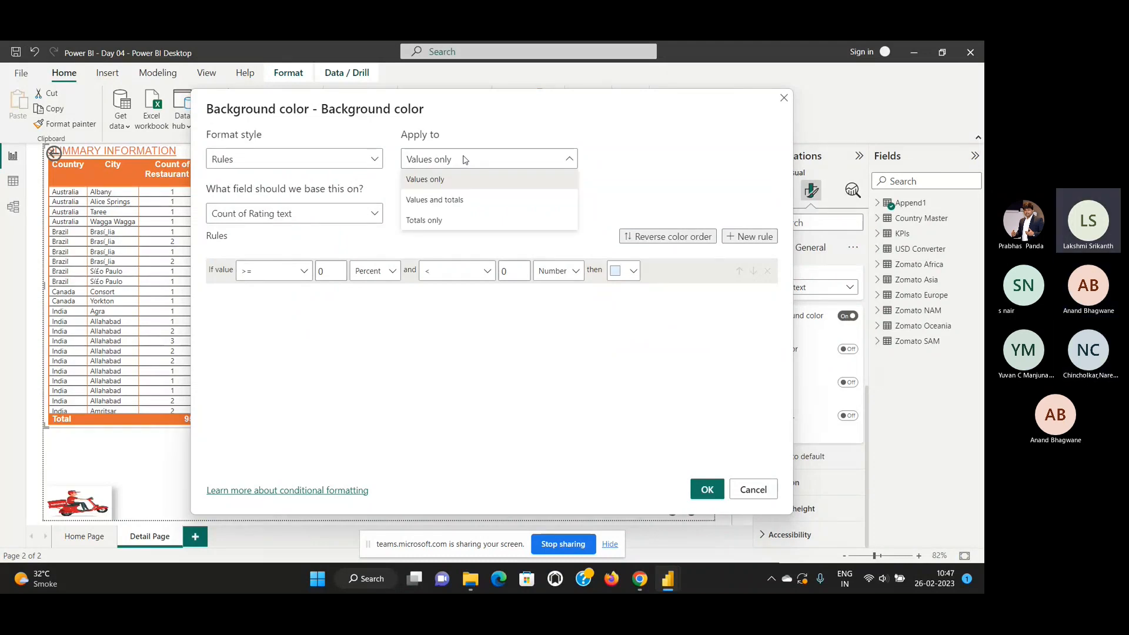
click(445, 180)
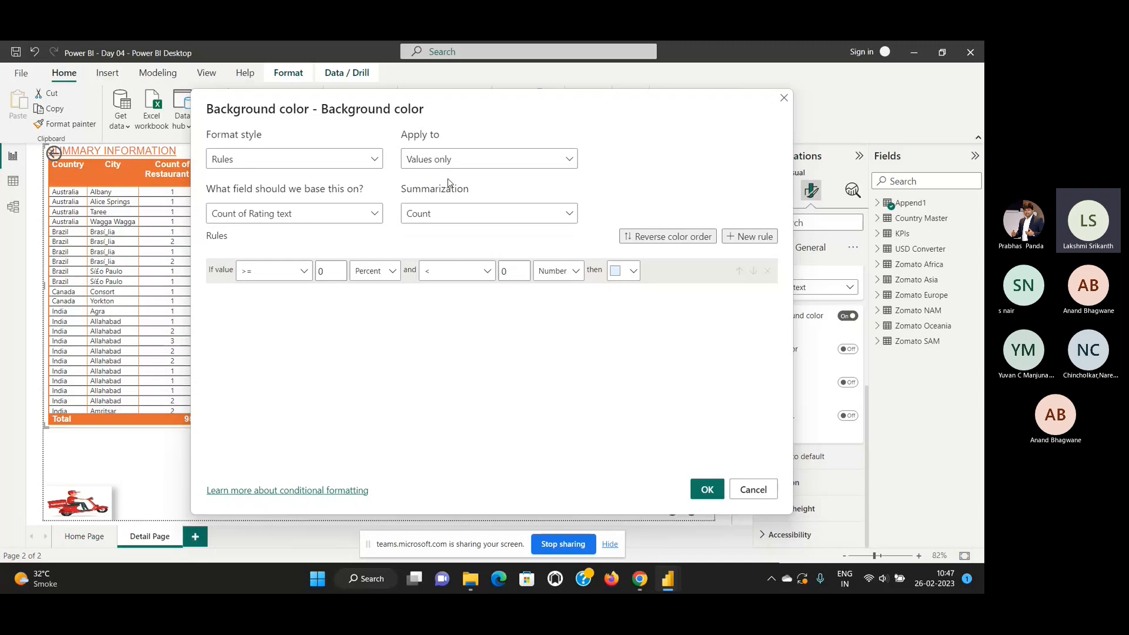
click(470, 164)
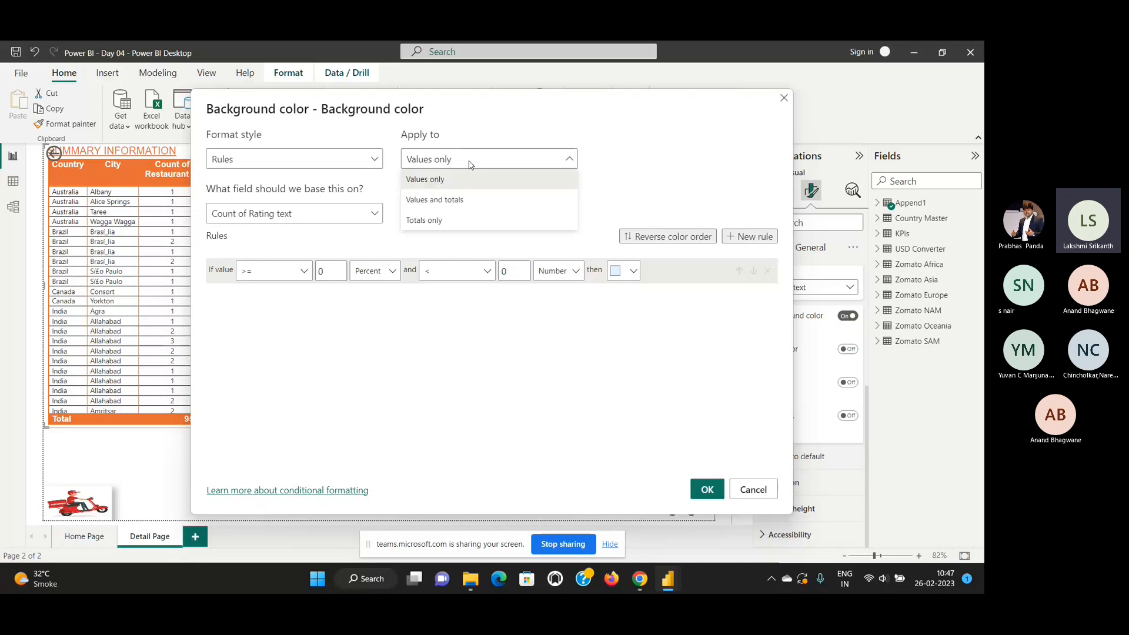
click(363, 248)
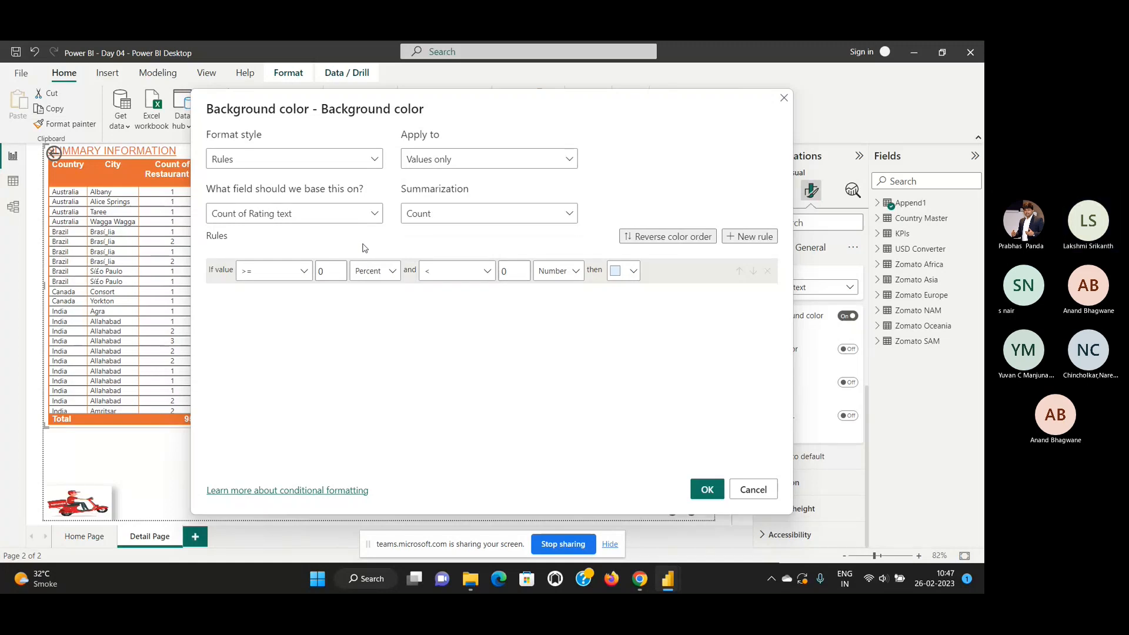
click(267, 216)
click(266, 219)
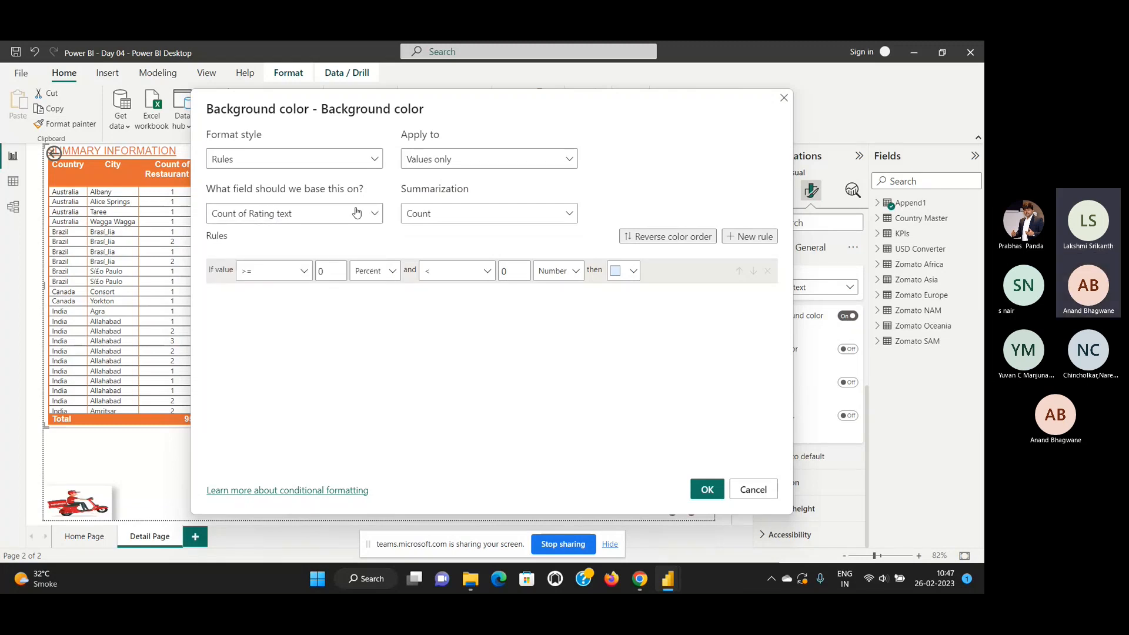
click(429, 214)
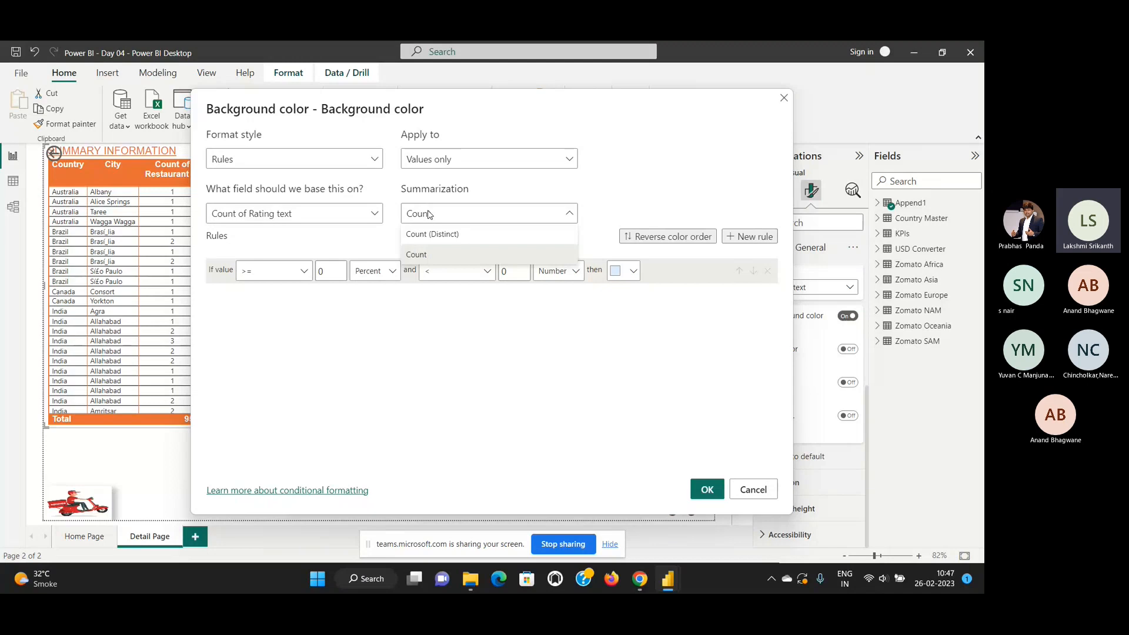
click(363, 164)
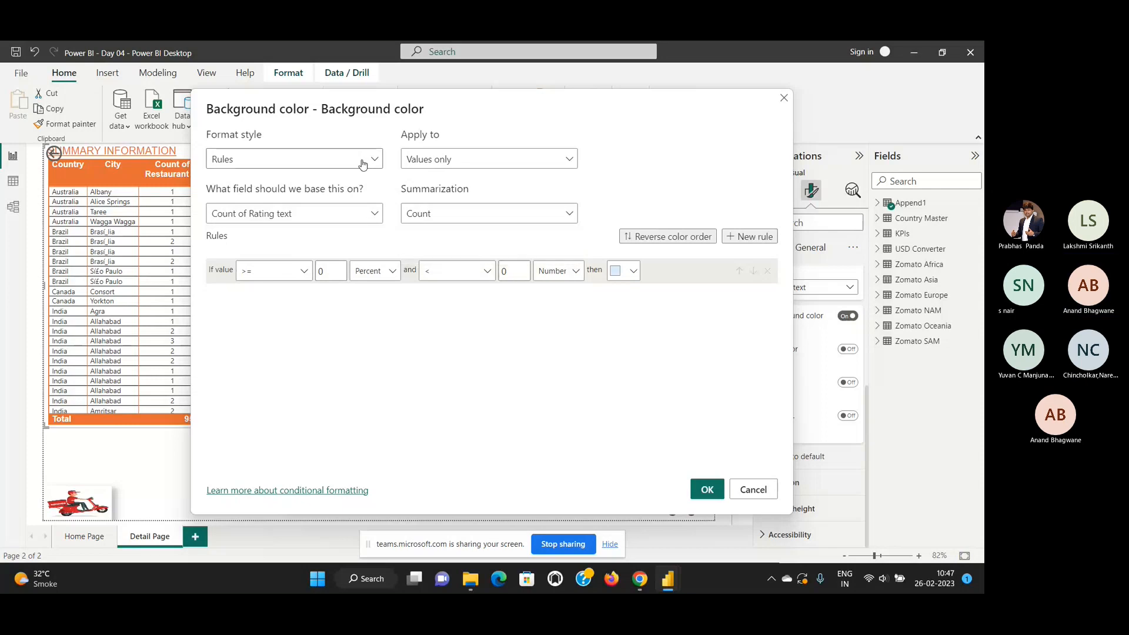
click(363, 163)
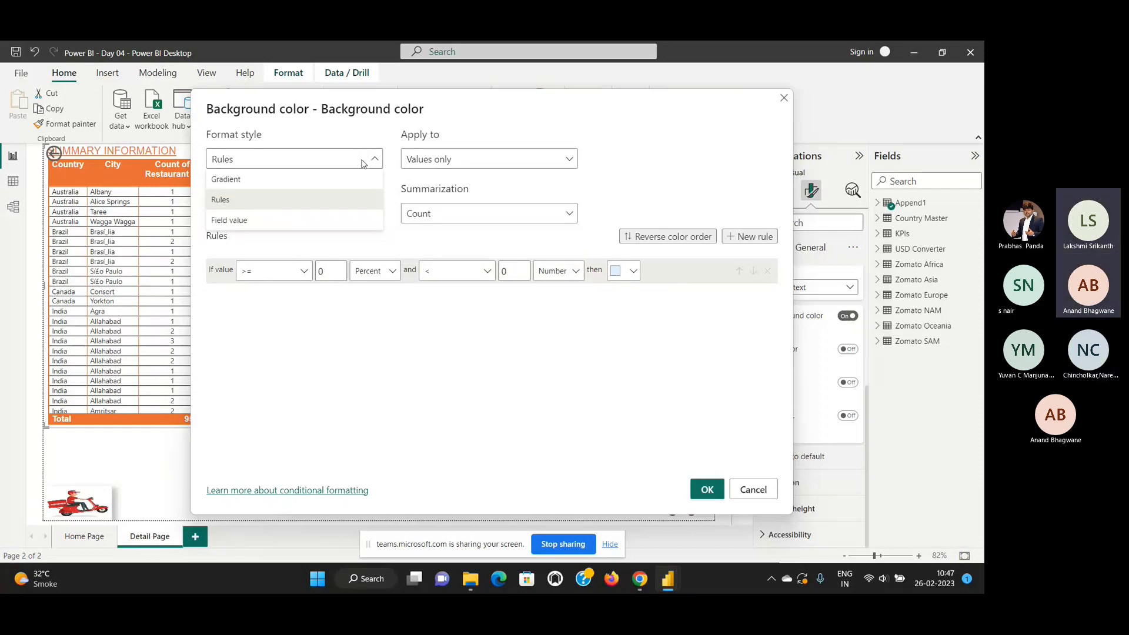
click(331, 200)
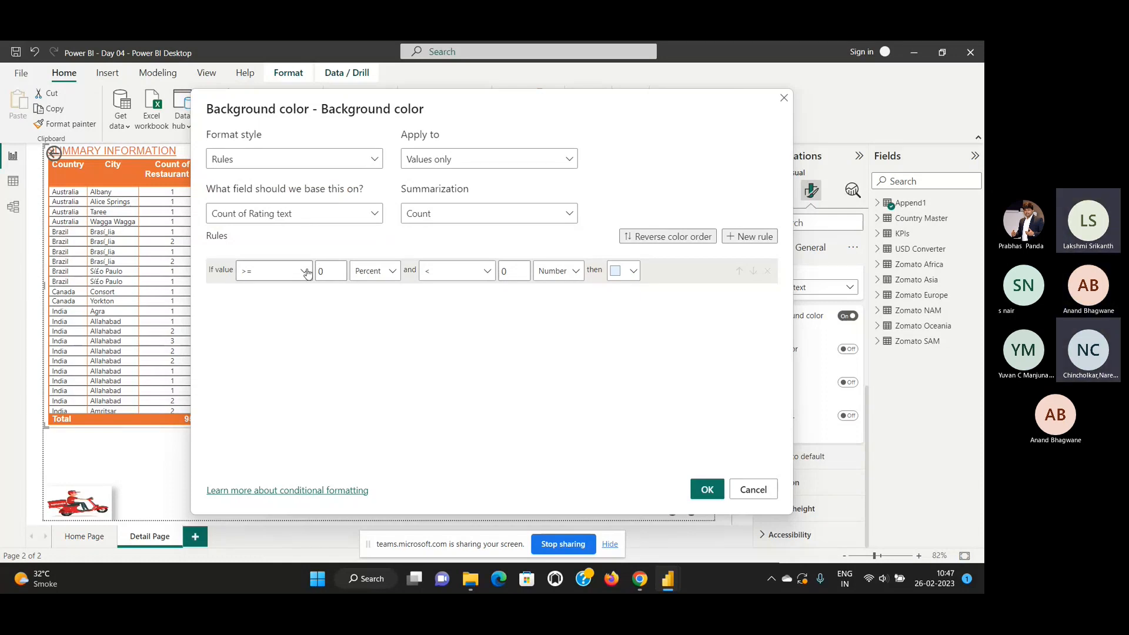
Search the base field list of the background color rules for "Rating" and clear the search.
click(331, 215)
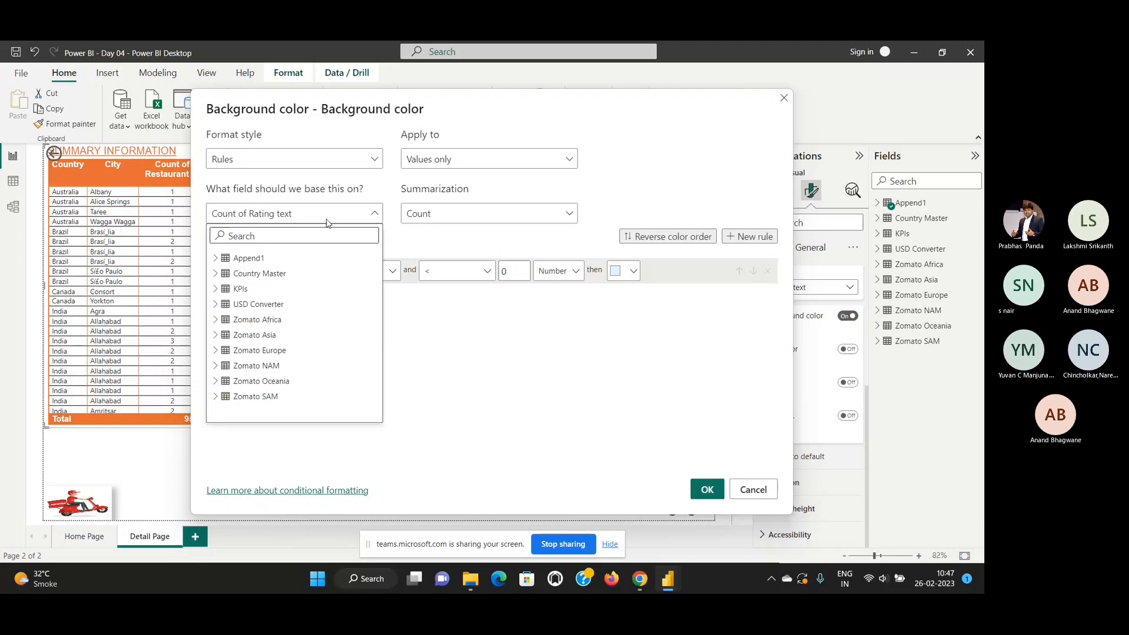
text(Ra)
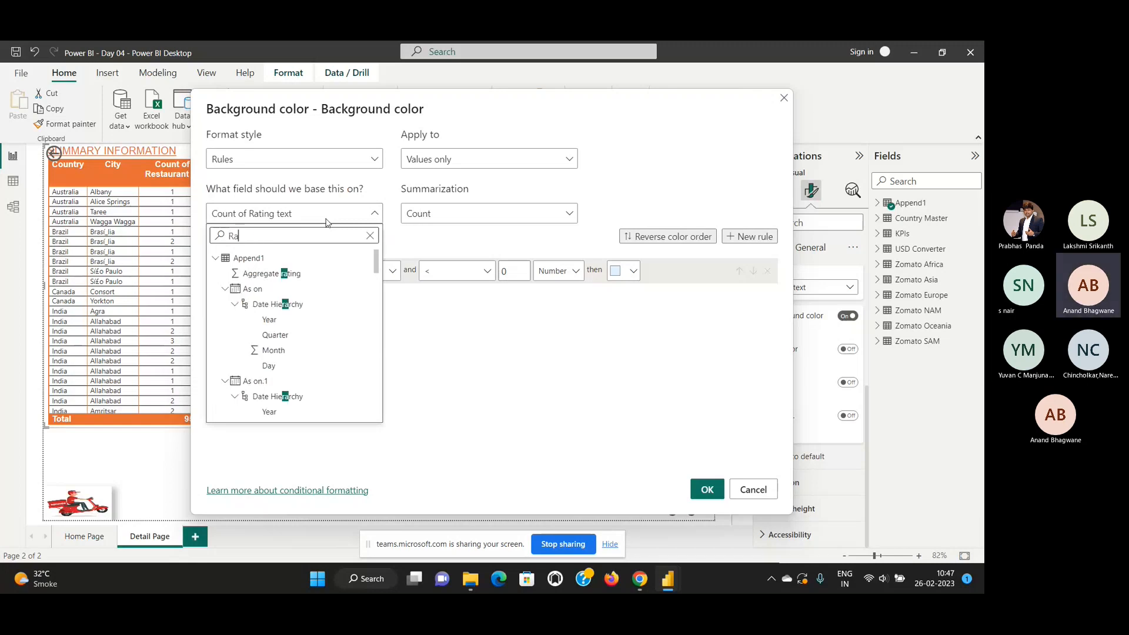
text(ti)
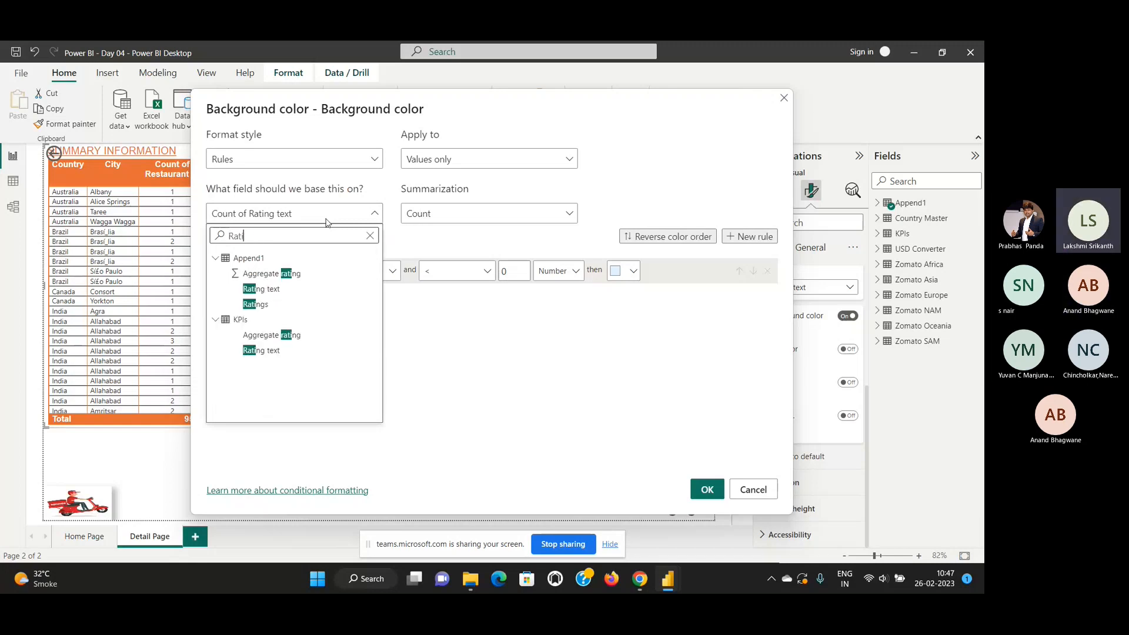
text(ng)
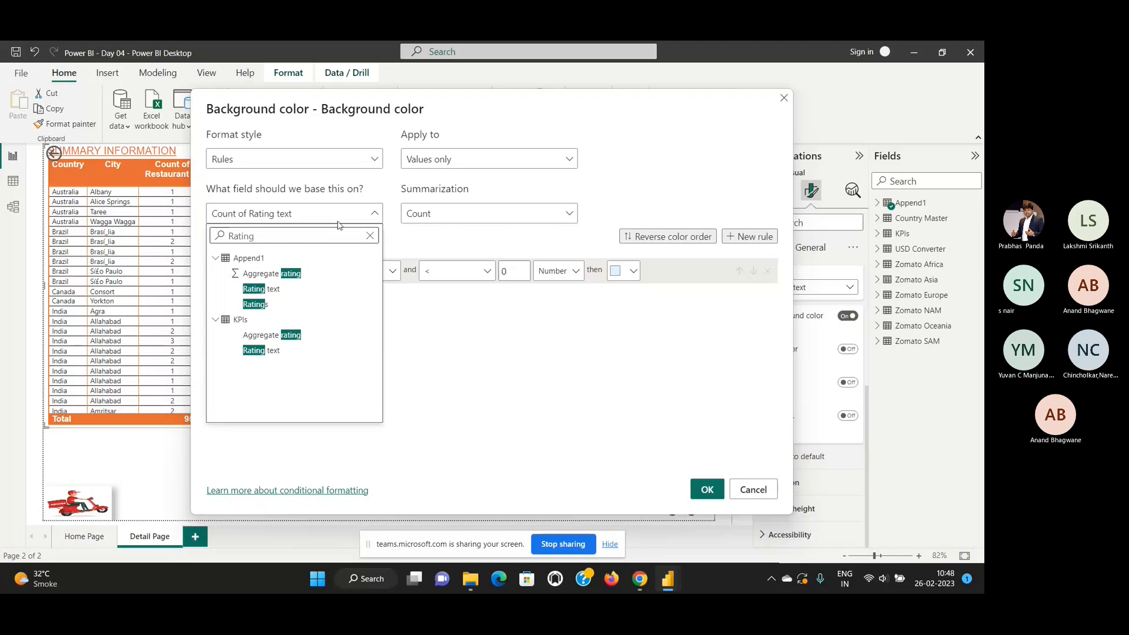
click(371, 235)
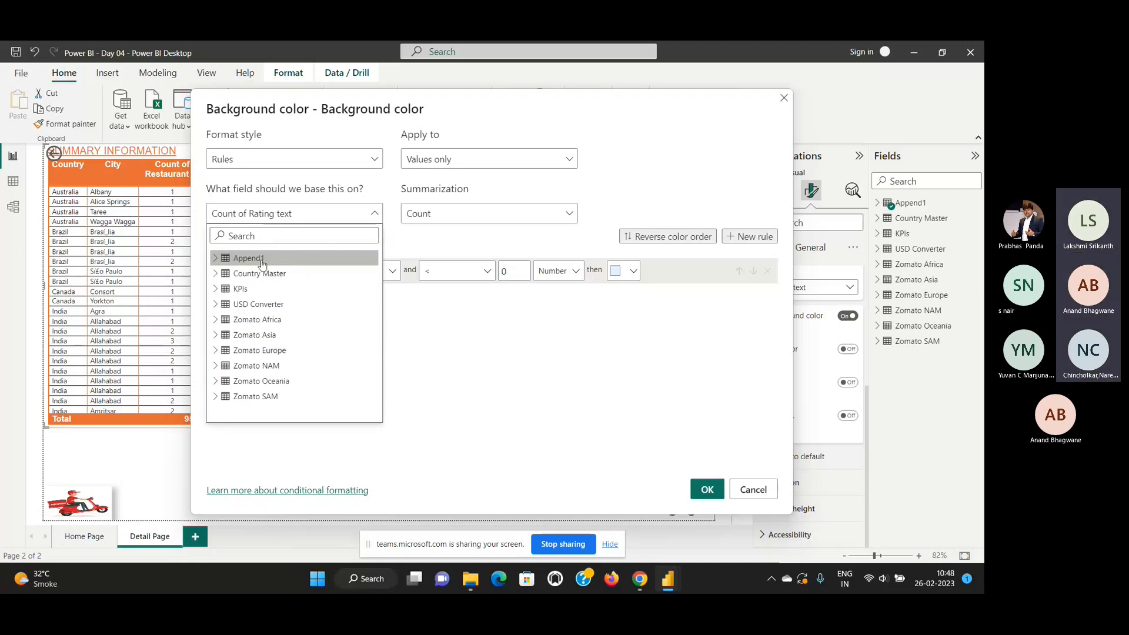
Try to base the background color rules on the Rating text field of the Append1 table.
click(217, 258)
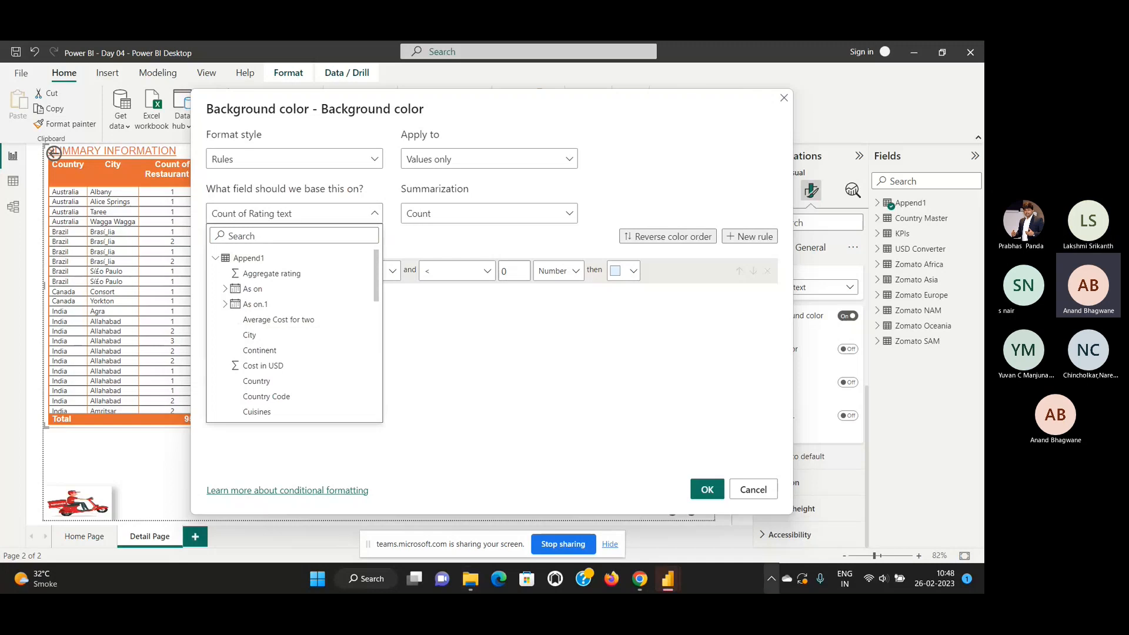
scroll(261, 307, down, 5)
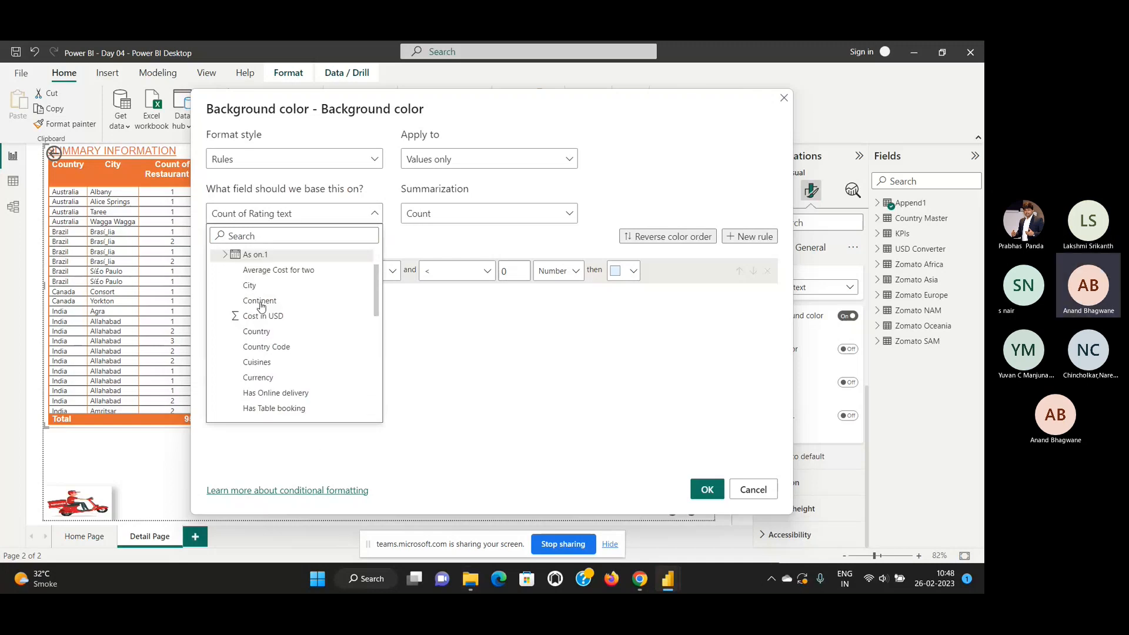
scroll(261, 307, down, 1)
click(258, 378)
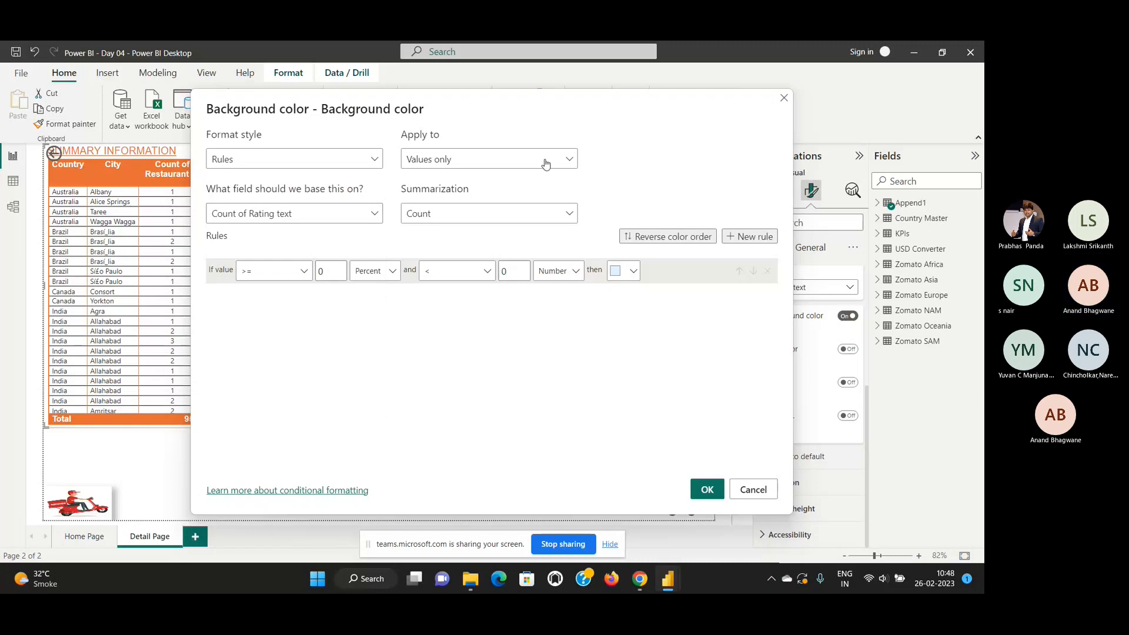
click(375, 217)
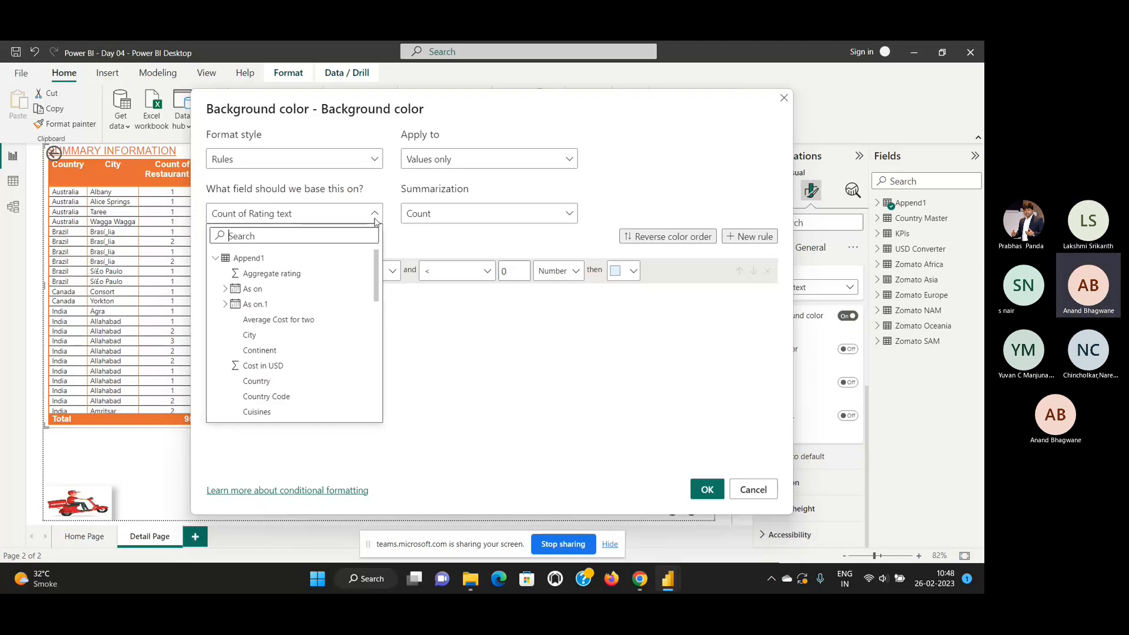
scroll(302, 348, down, 5)
scroll(302, 350, down, 2)
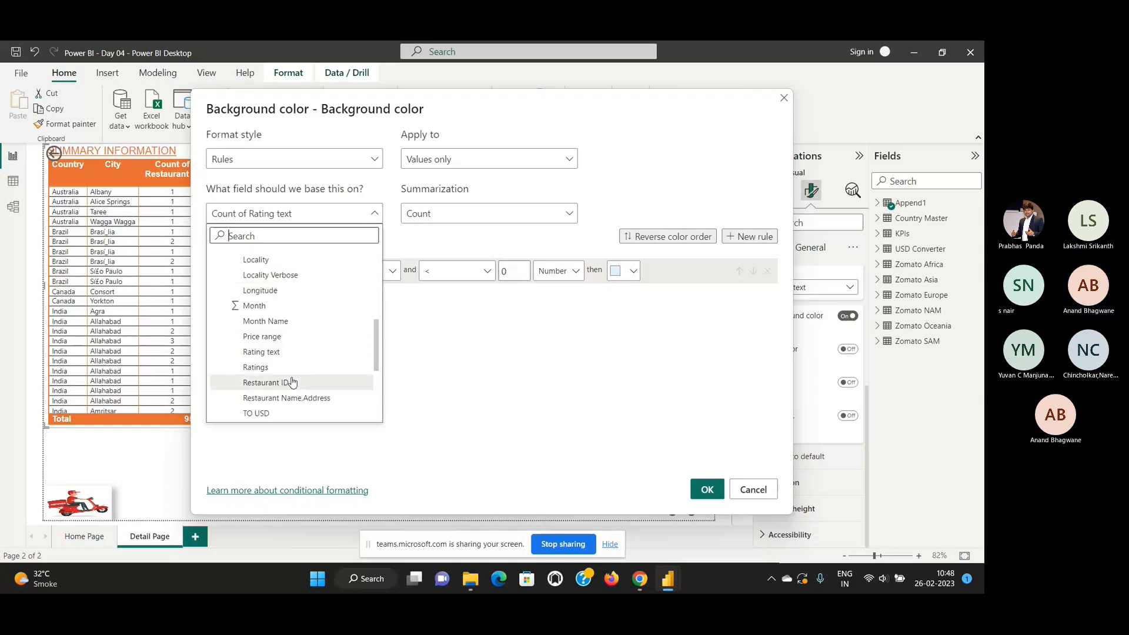
click(280, 354)
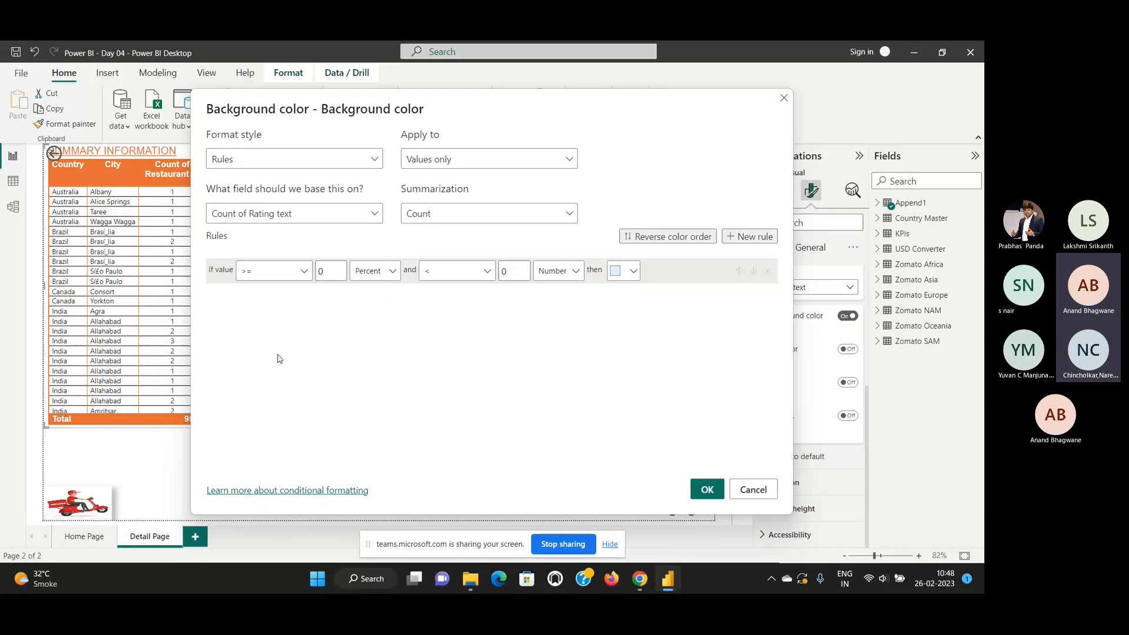
Check the Summarization setting, then cancel the rules and switch off the Rating text background color.
click(558, 215)
click(557, 216)
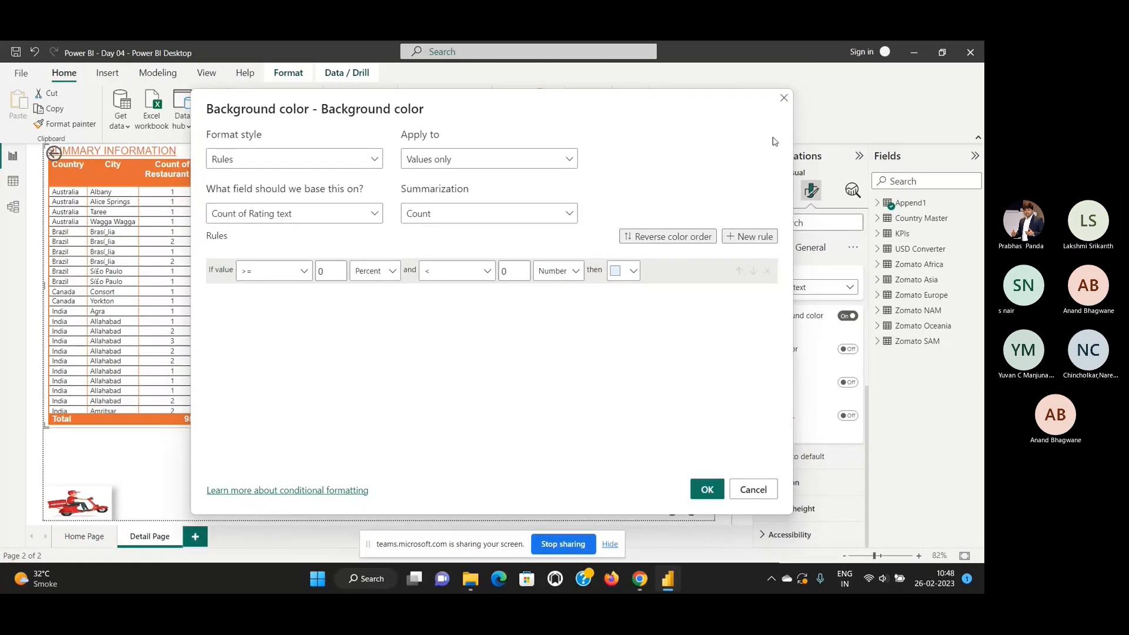
click(755, 490)
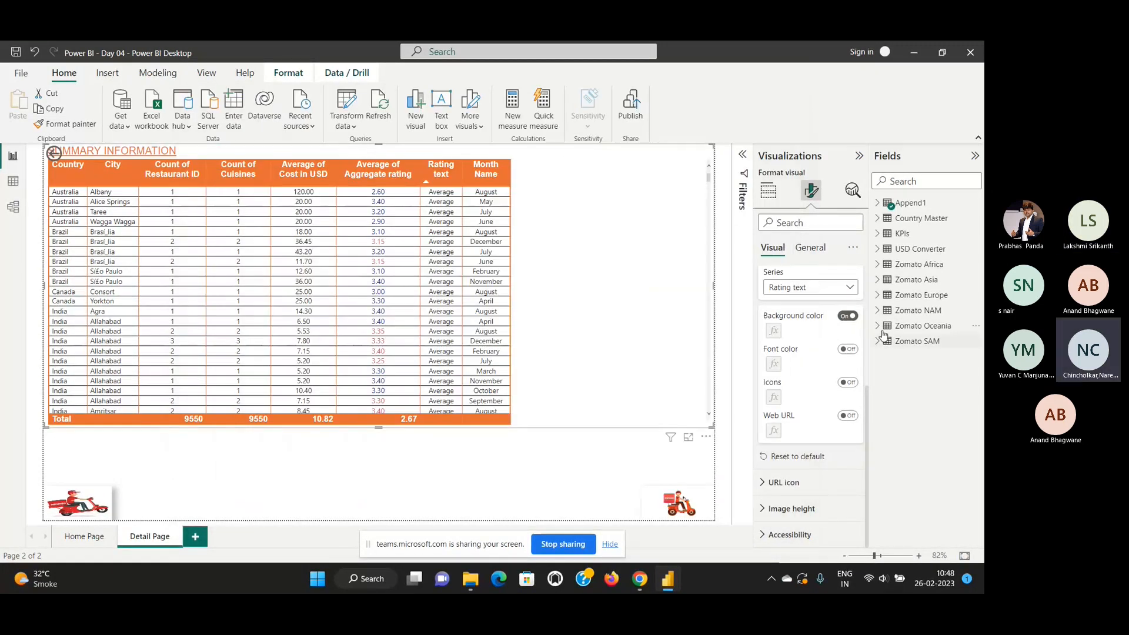
click(849, 317)
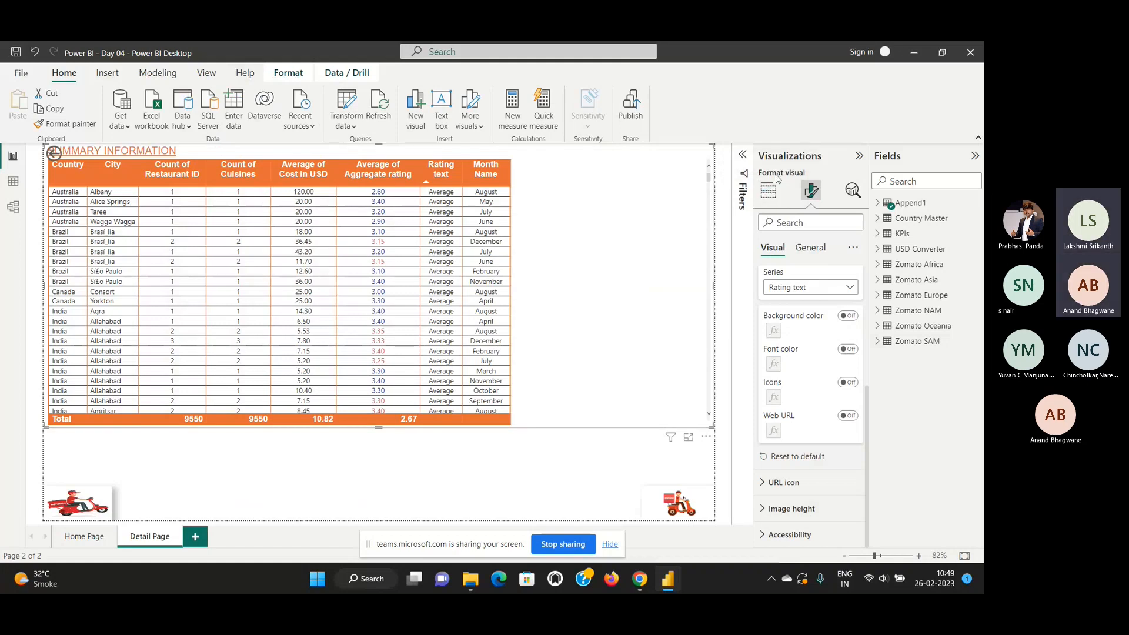
Examine the Rating text column in the Append1 table's data view and return to the report.
click(13, 182)
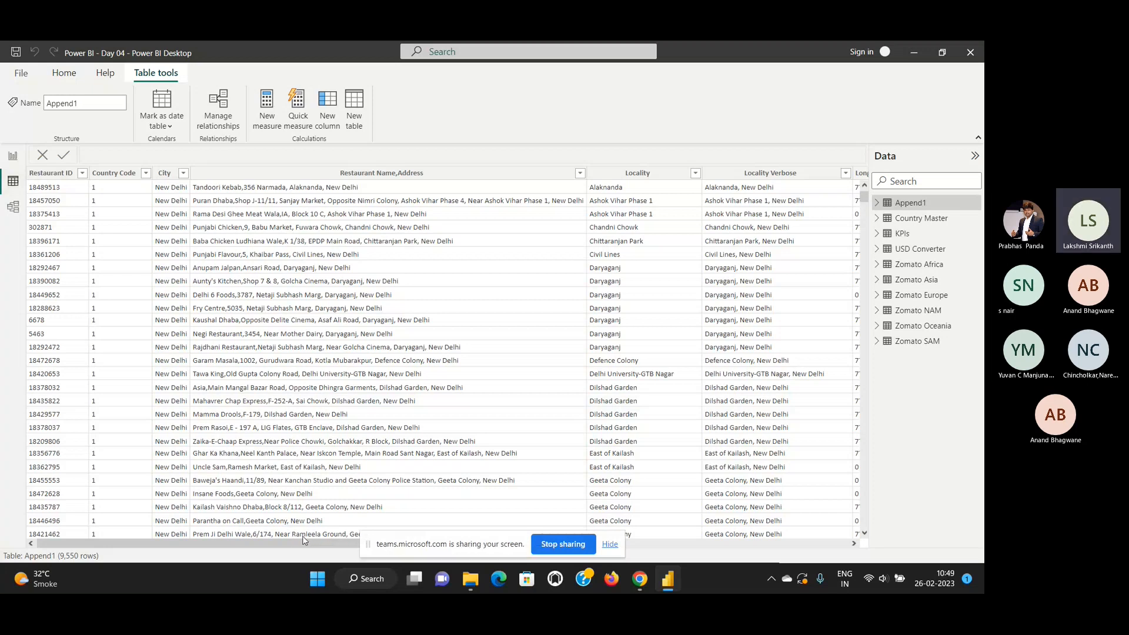
click(382, 173)
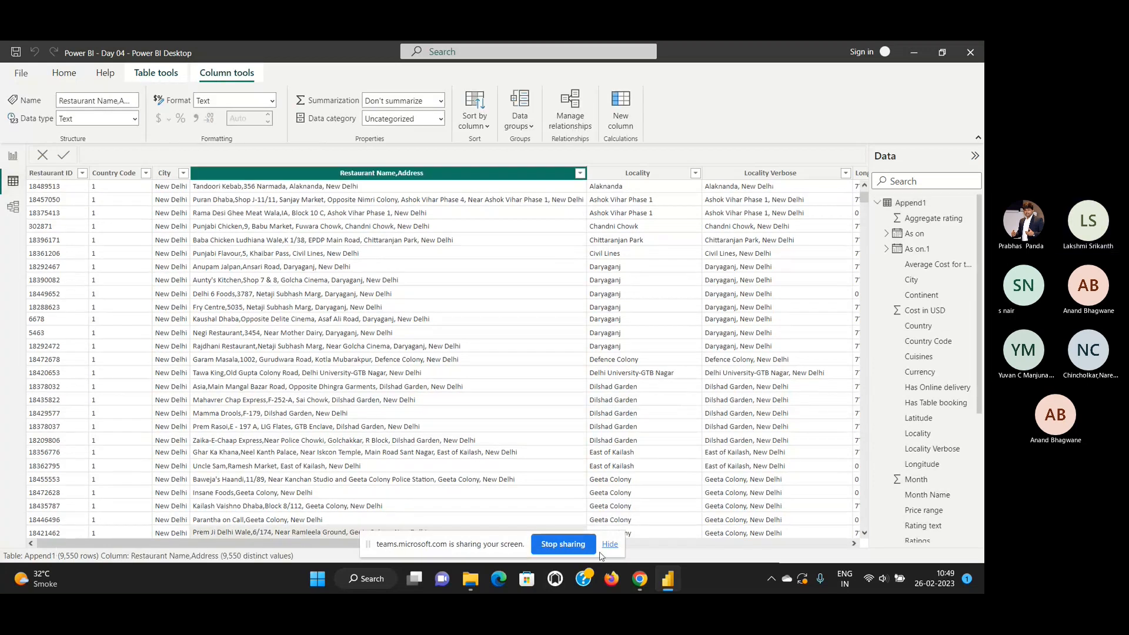
click(854, 544)
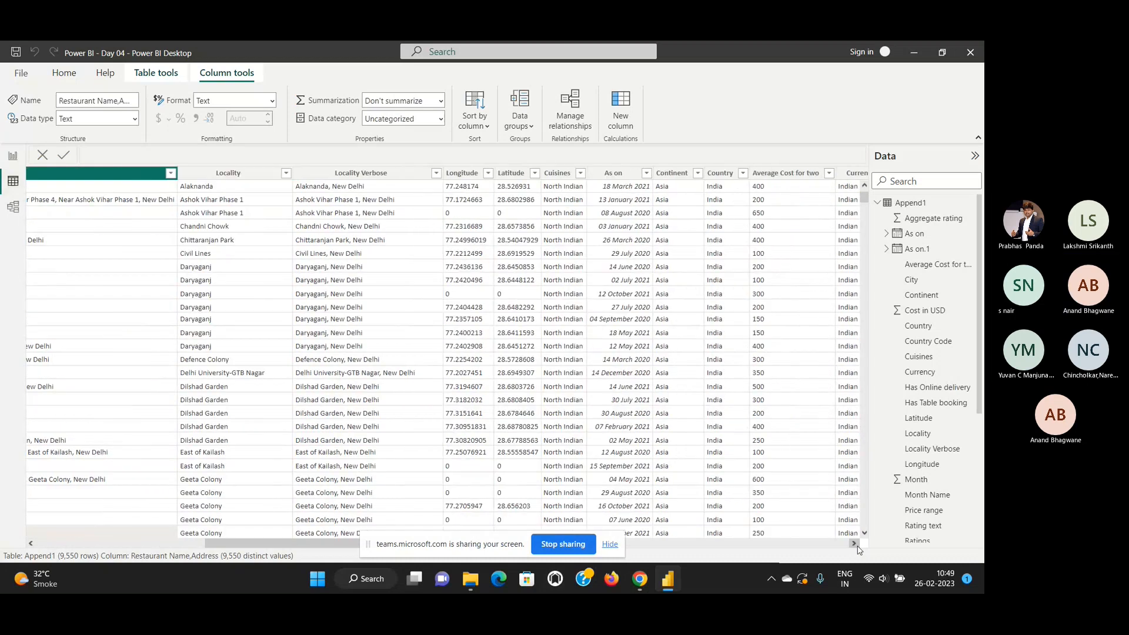
click(856, 545)
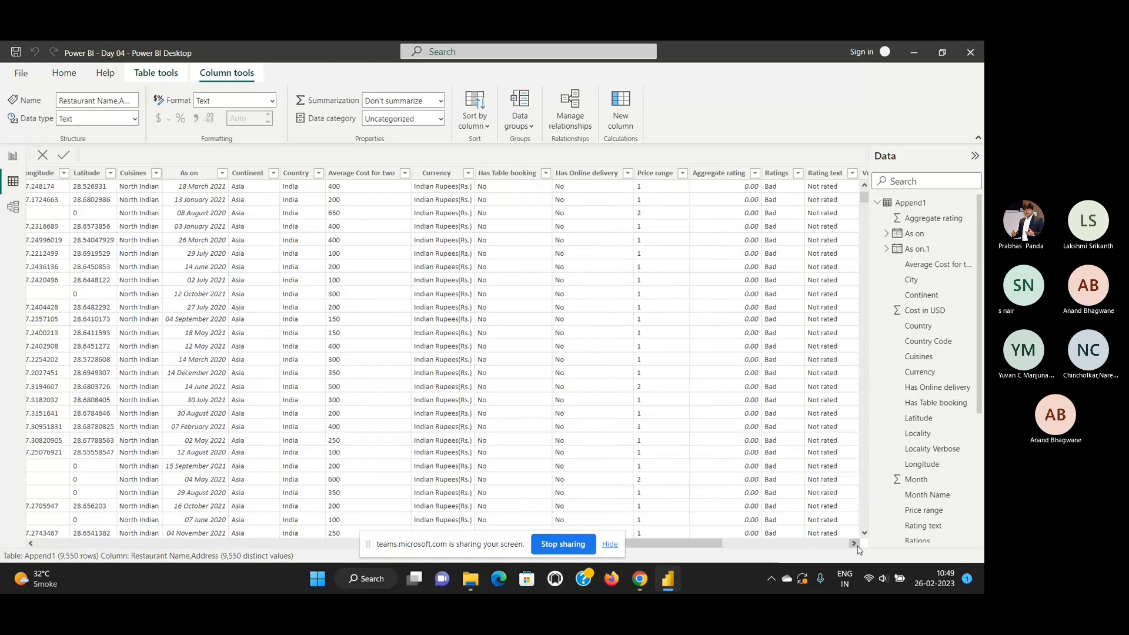
click(854, 544)
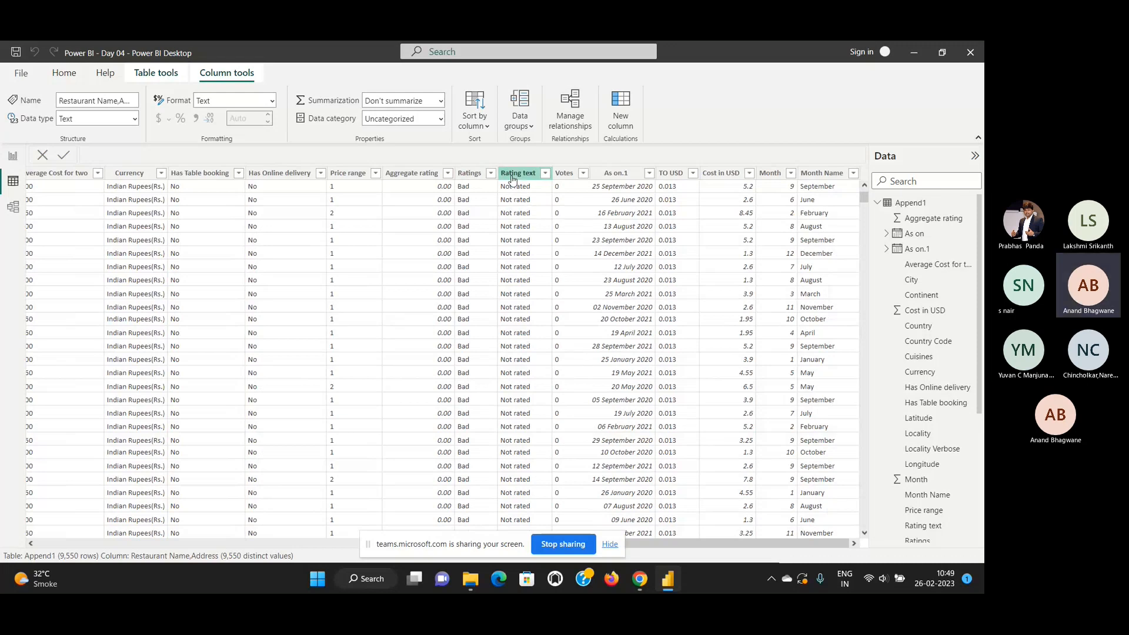
scroll(523, 265, down, 8)
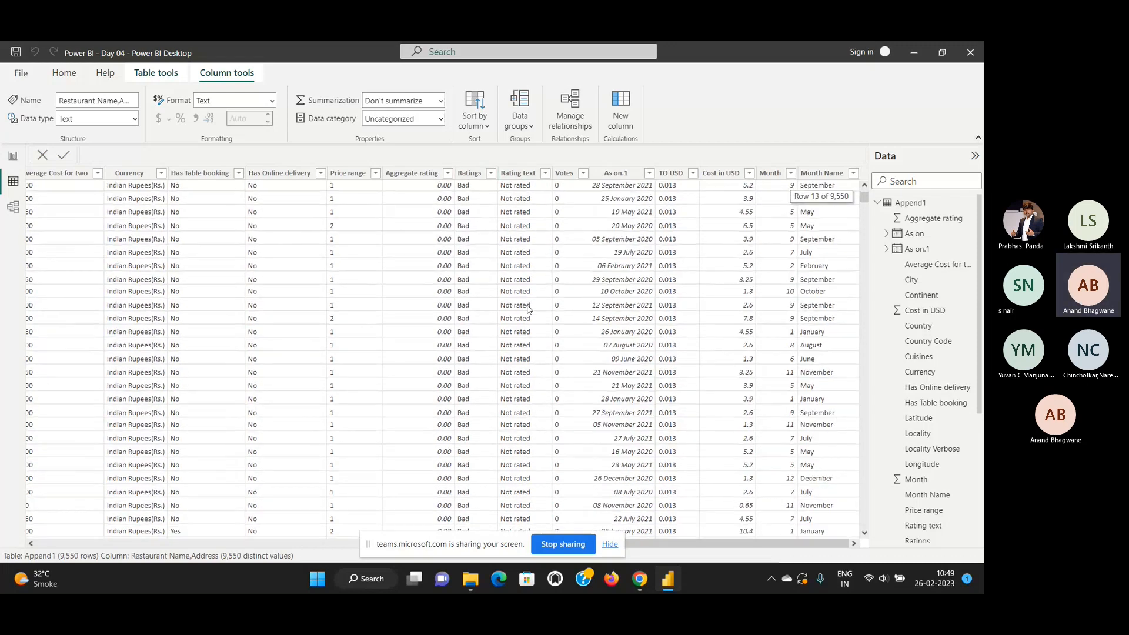
scroll(527, 309, up, 8)
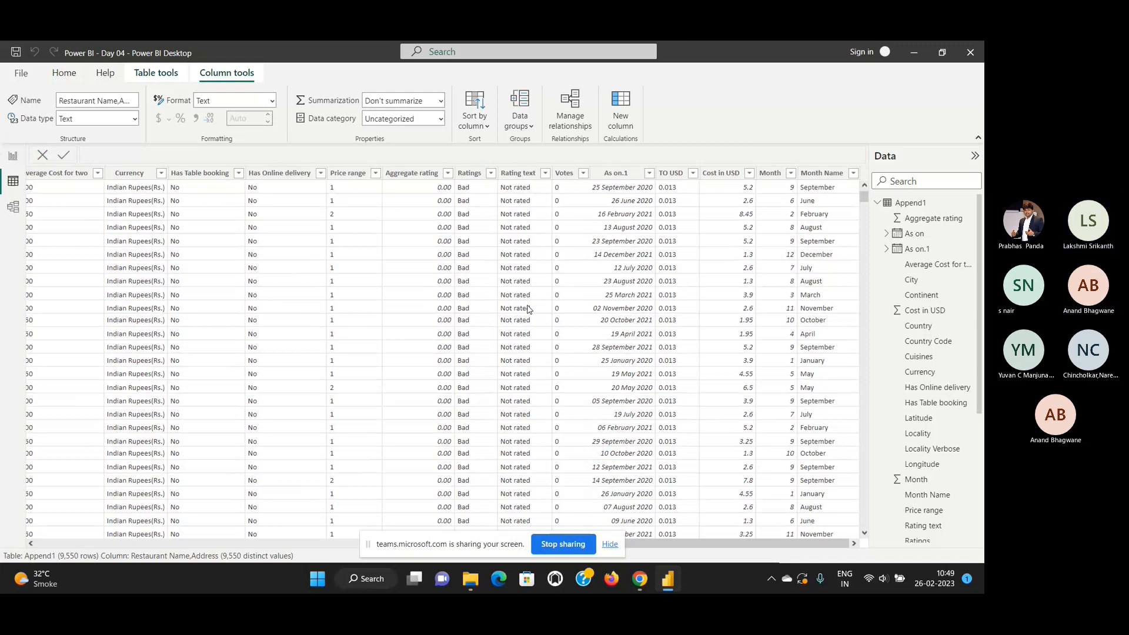
click(13, 157)
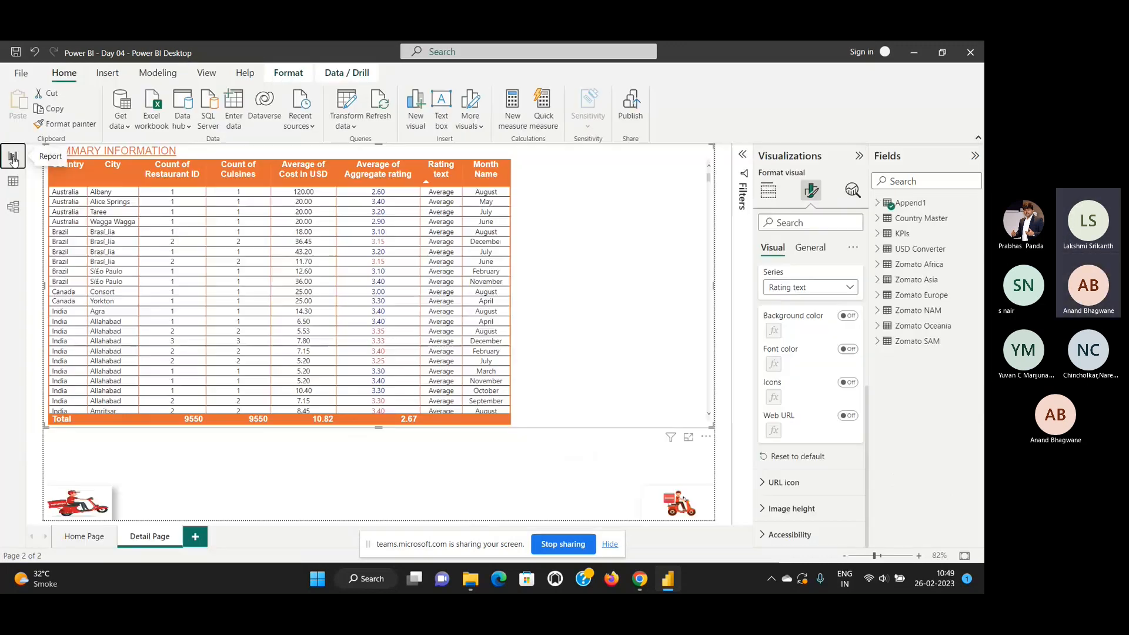
Reselect the Rating text series and switch its background color on with the default settings.
click(850, 288)
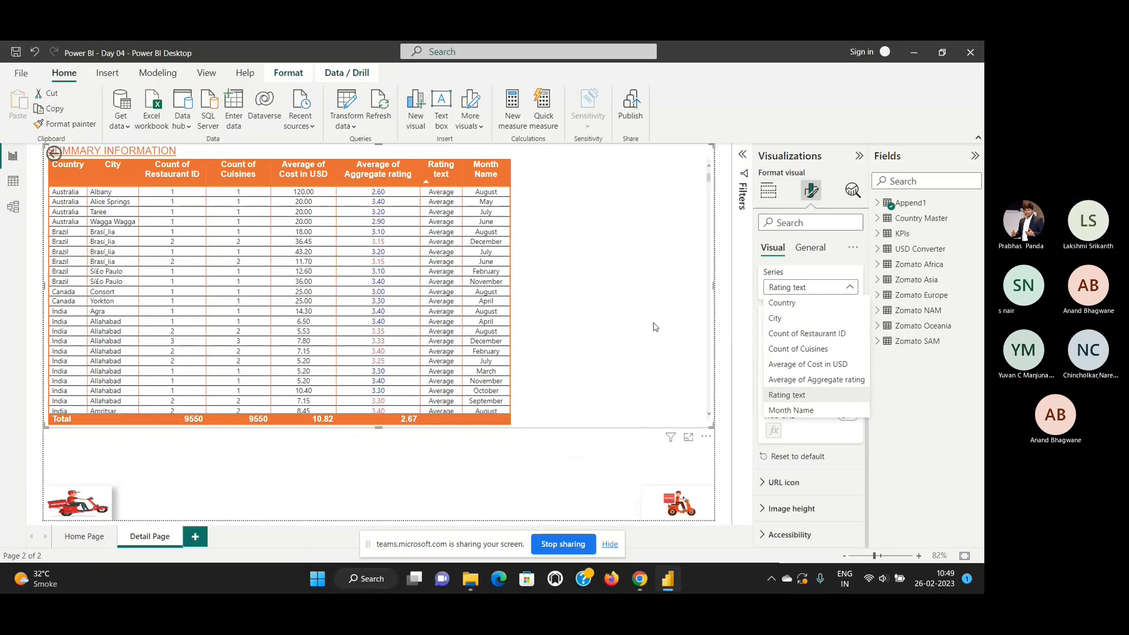
click(839, 263)
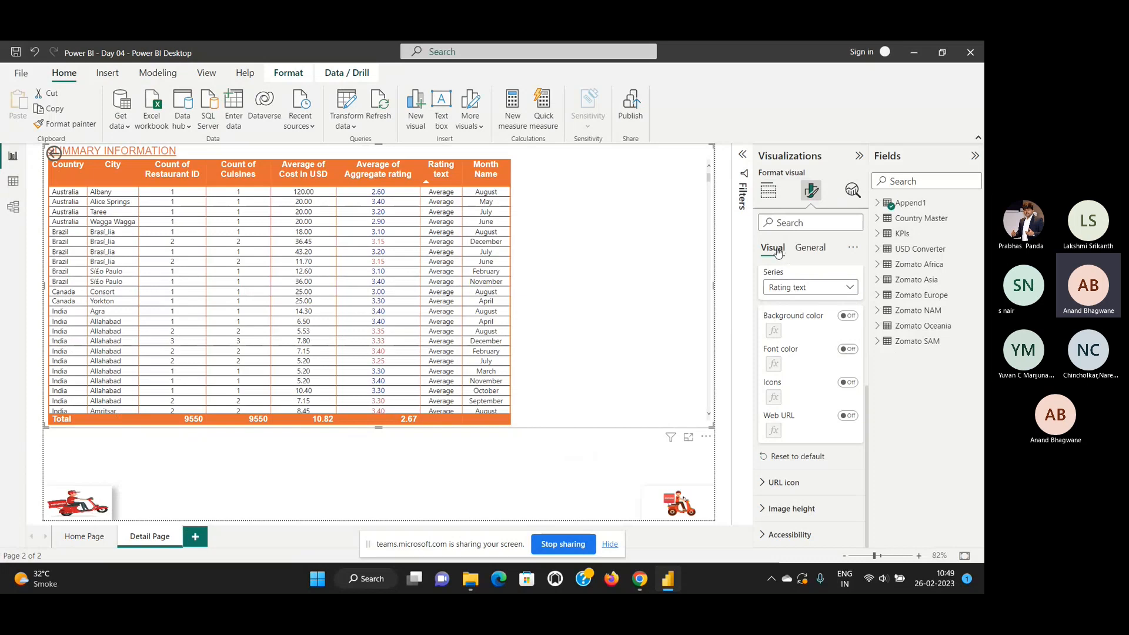
click(833, 289)
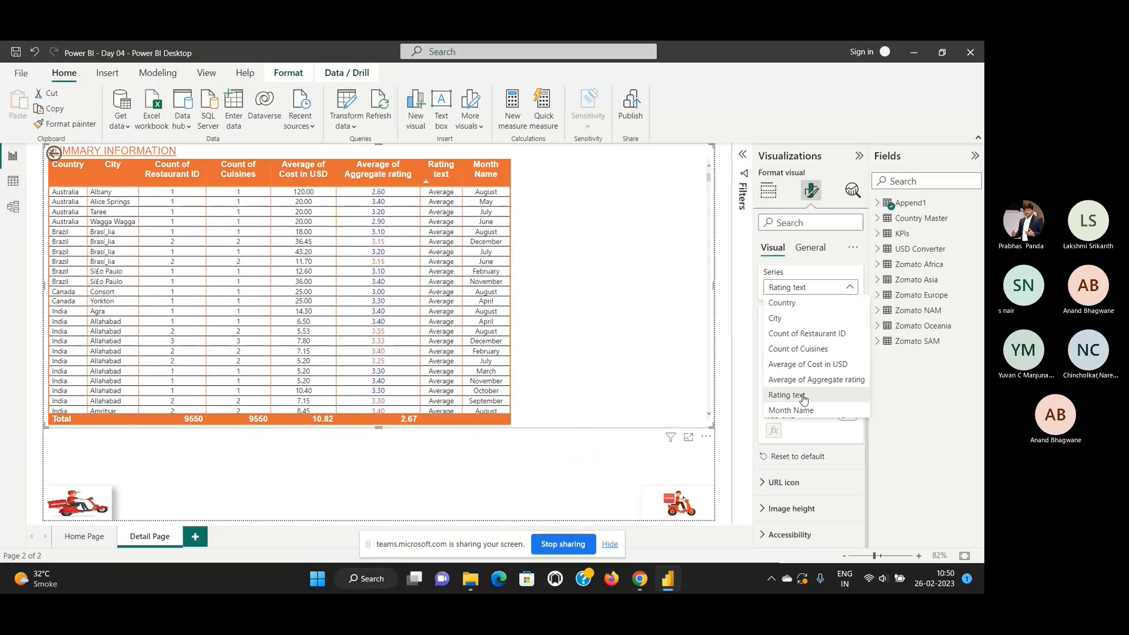
click(787, 395)
click(848, 315)
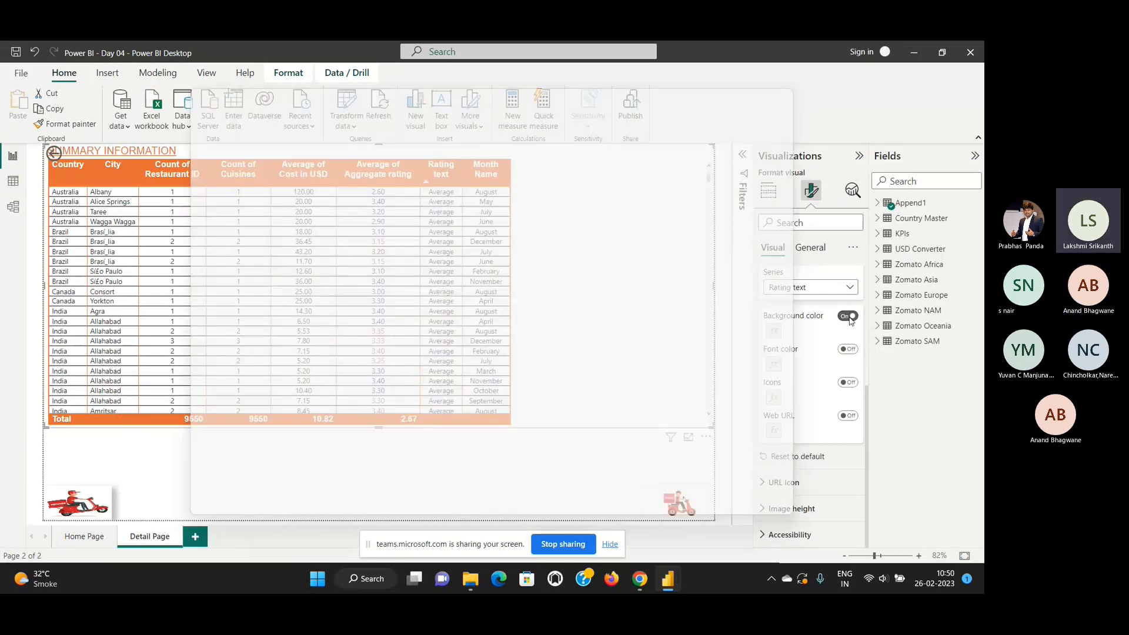
click(707, 490)
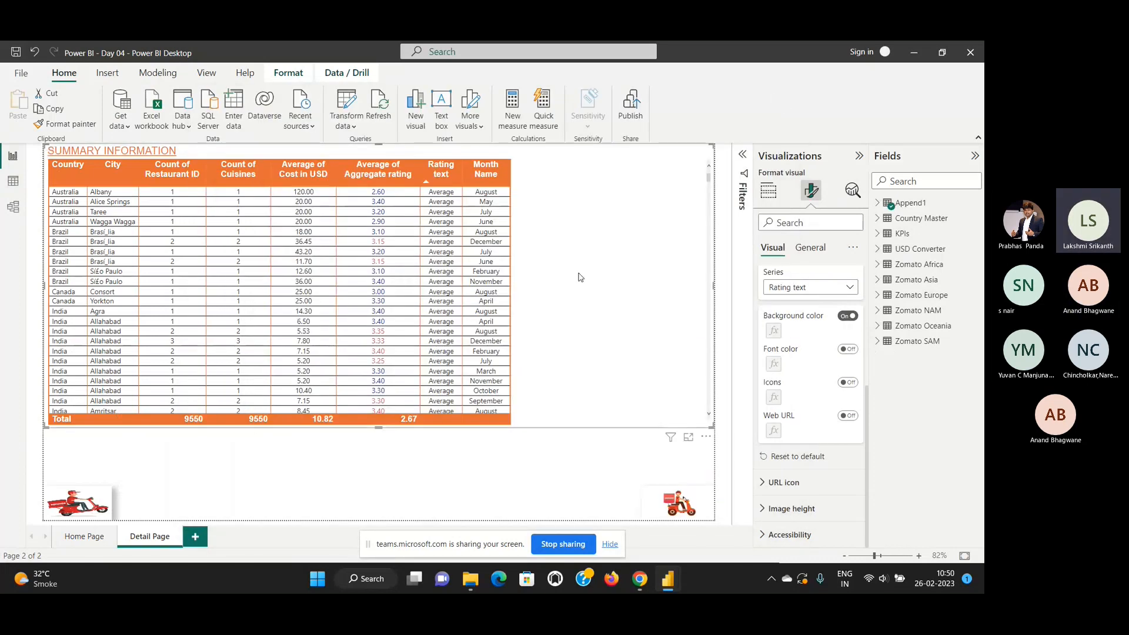
Sort the summary table by Rating text in descending order and look over its series and formatting sections.
click(444, 171)
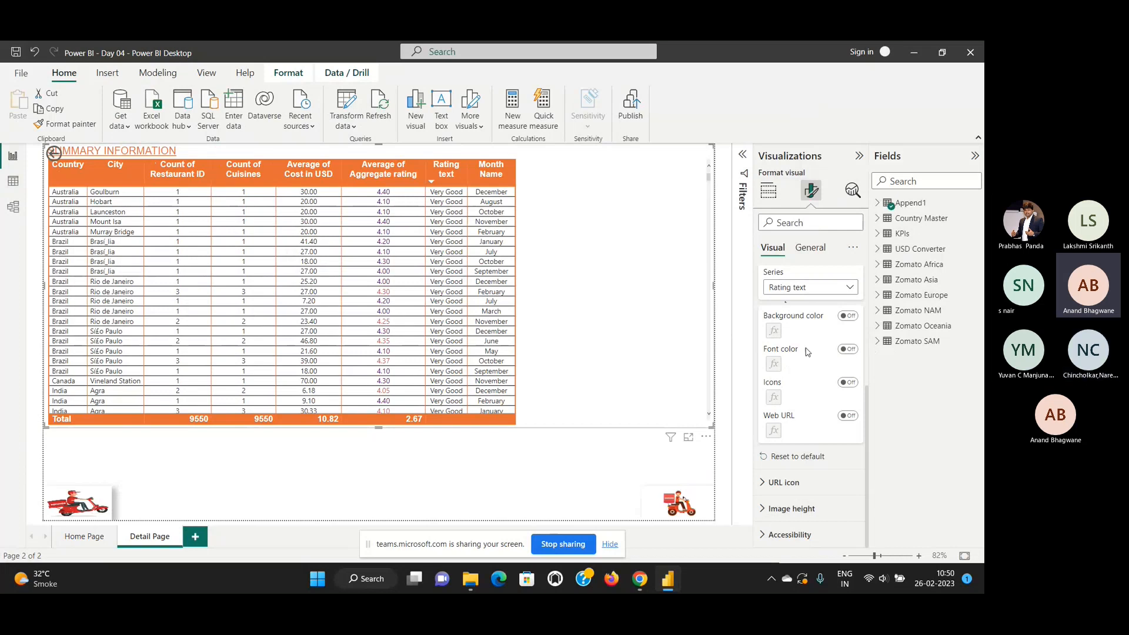
click(850, 288)
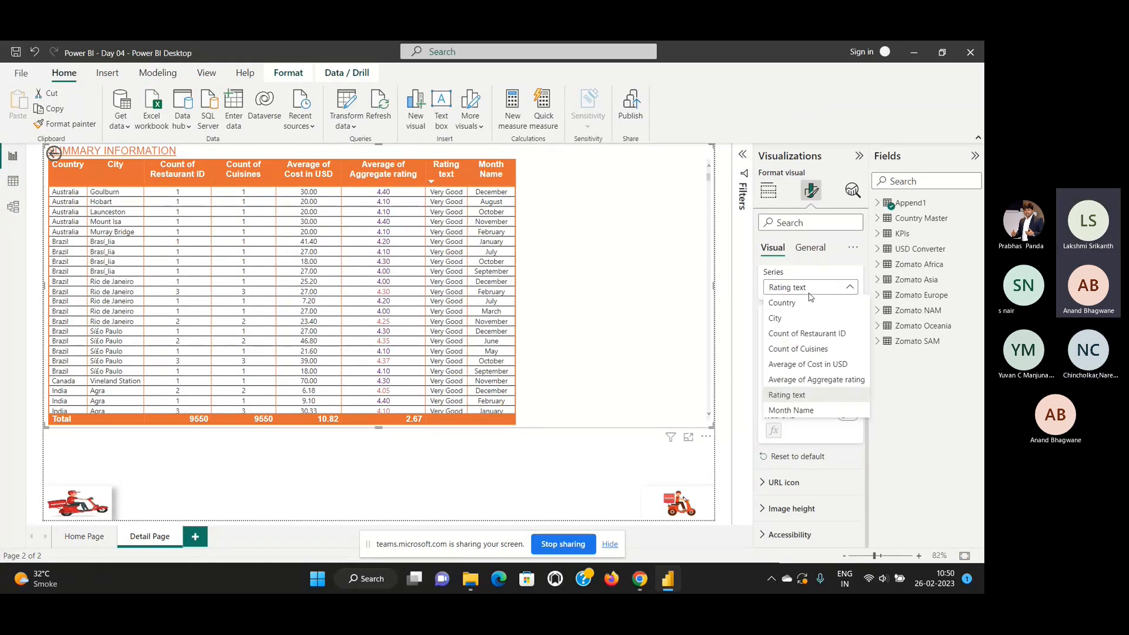
click(769, 191)
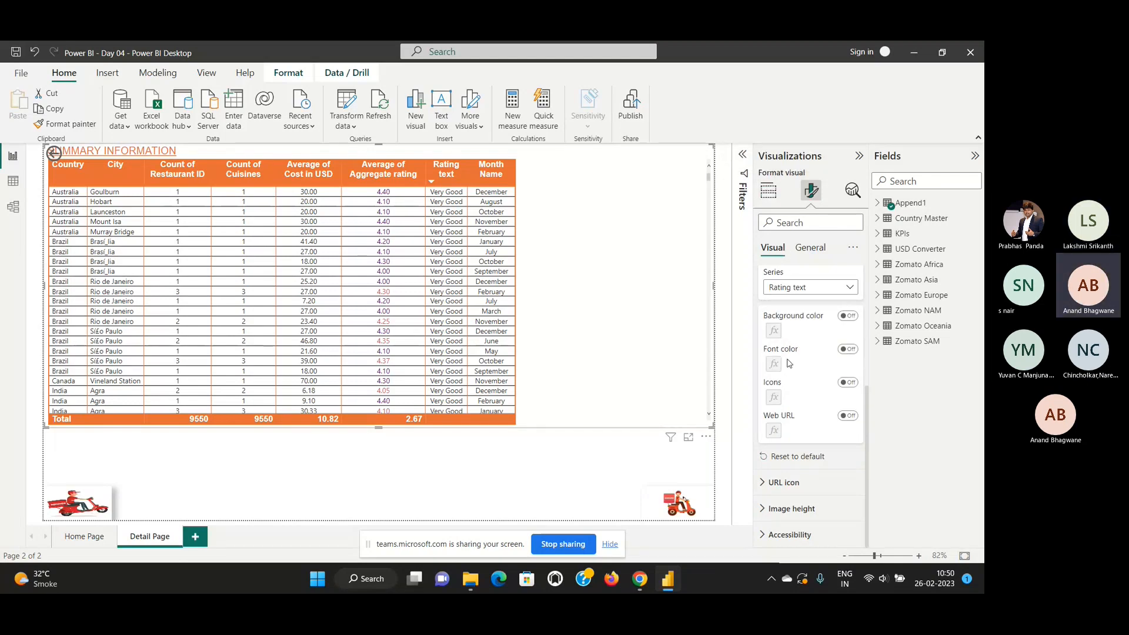
scroll(829, 320, up, 4)
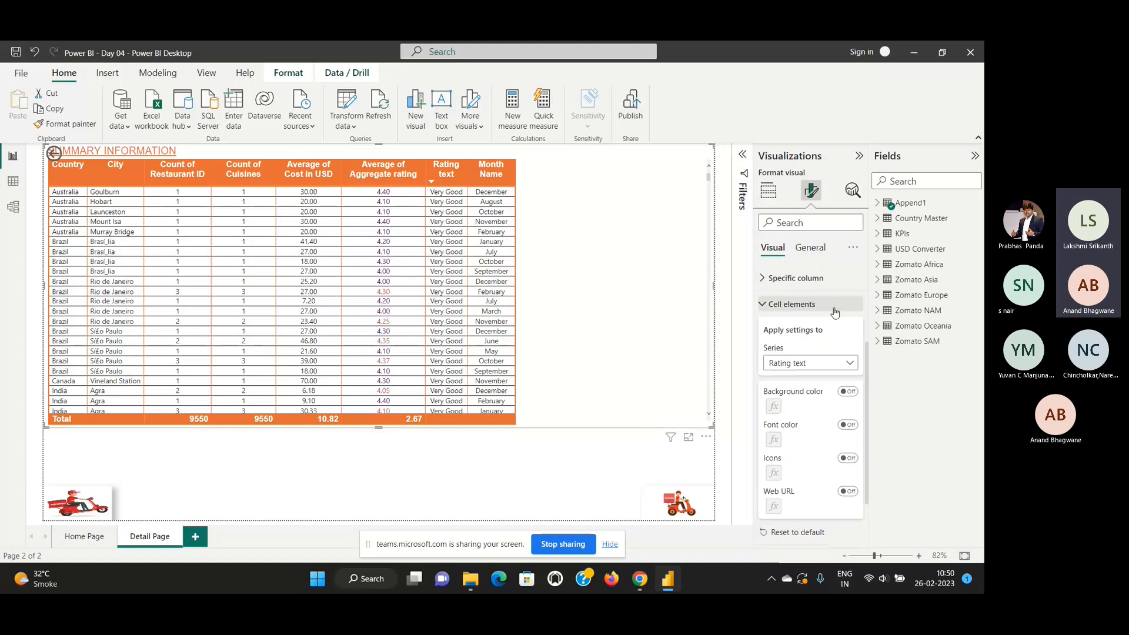
scroll(831, 323, up, 1)
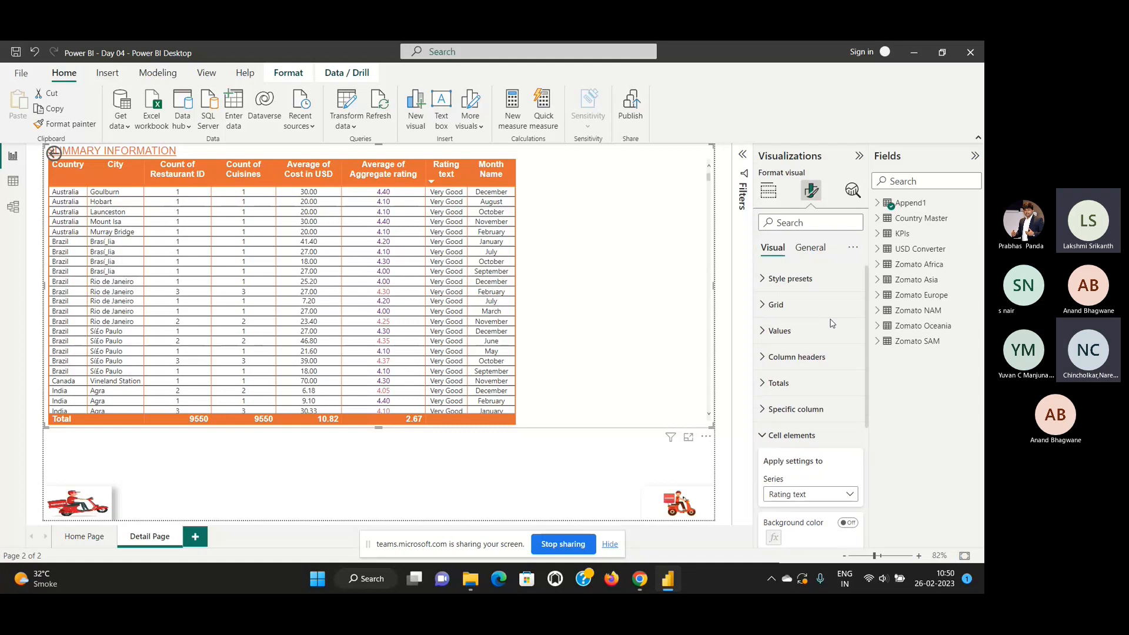
Return to the summary table's field setup and check the summarization options of the Rating text column.
click(769, 192)
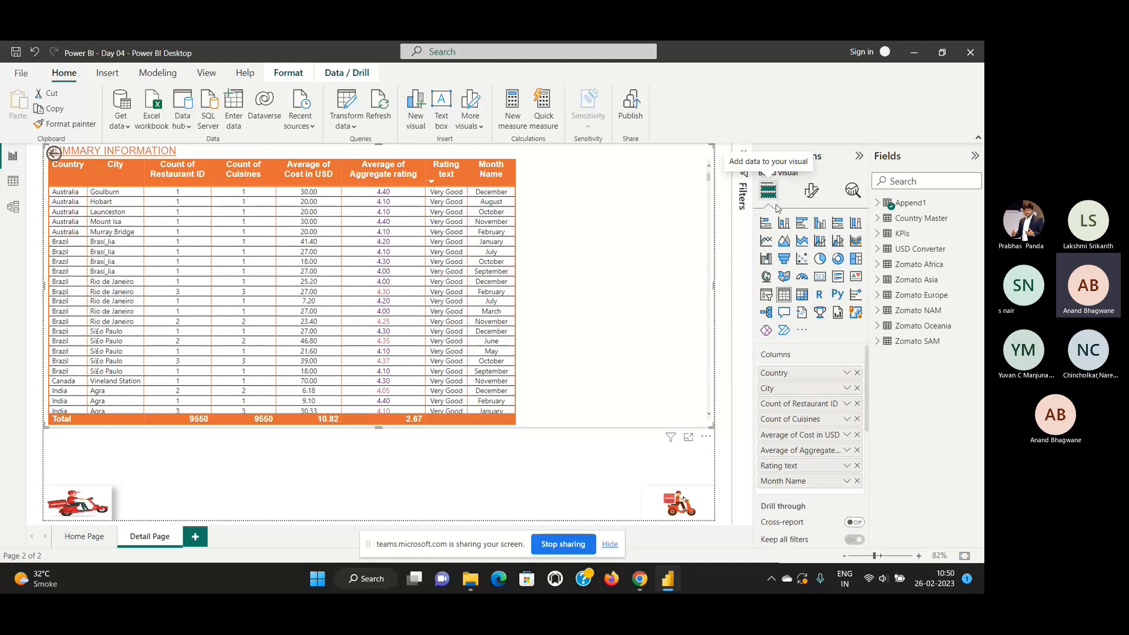
click(847, 466)
click(909, 494)
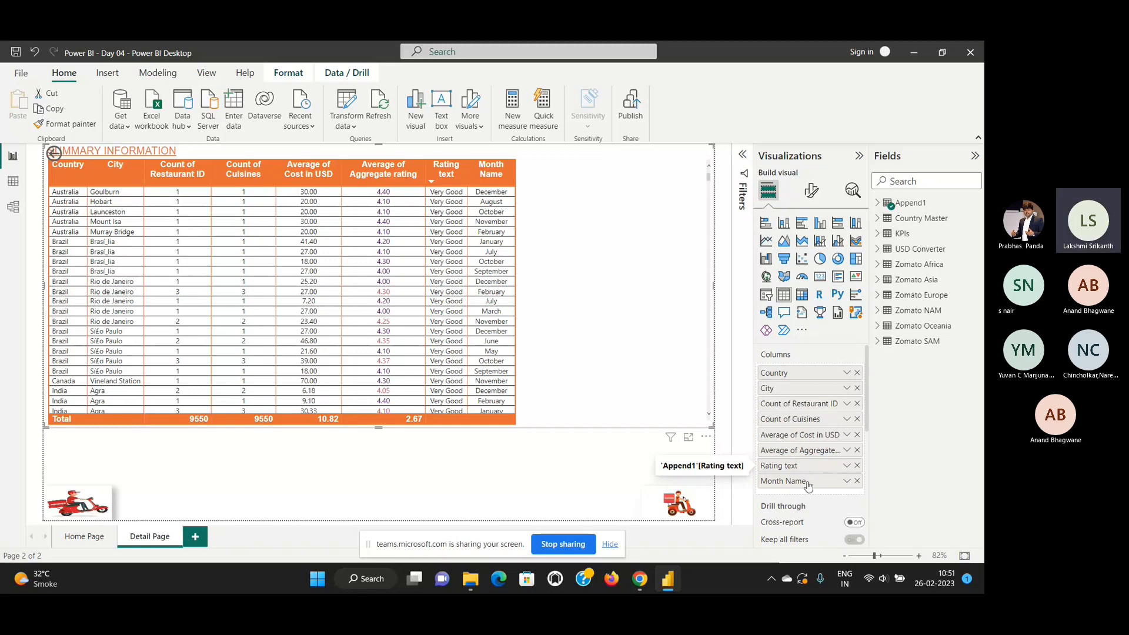
click(846, 466)
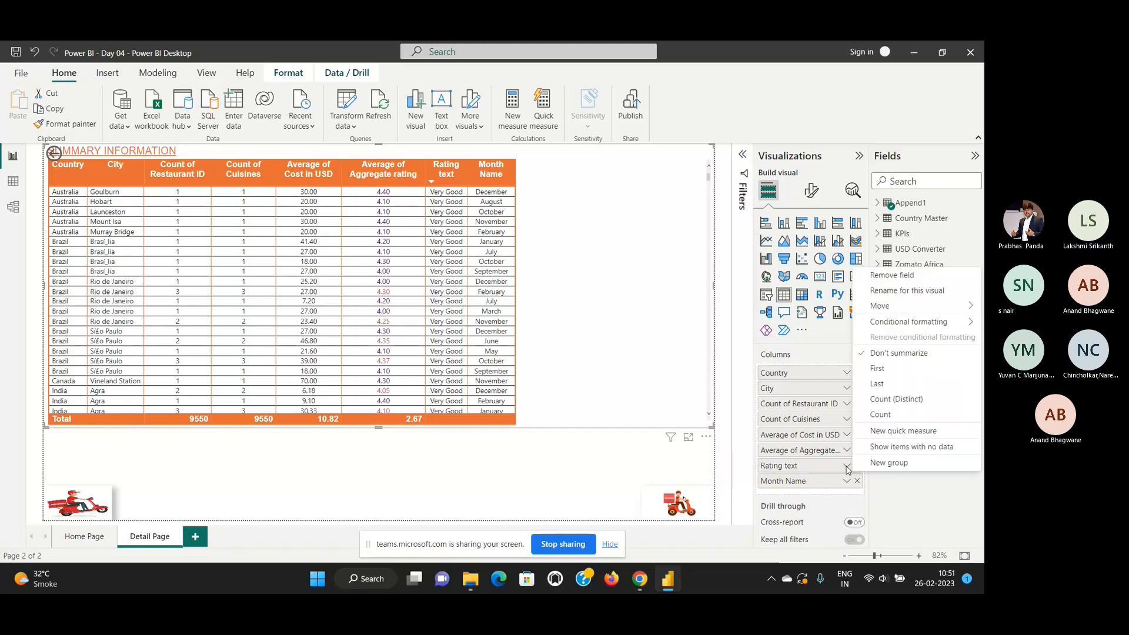
click(888, 486)
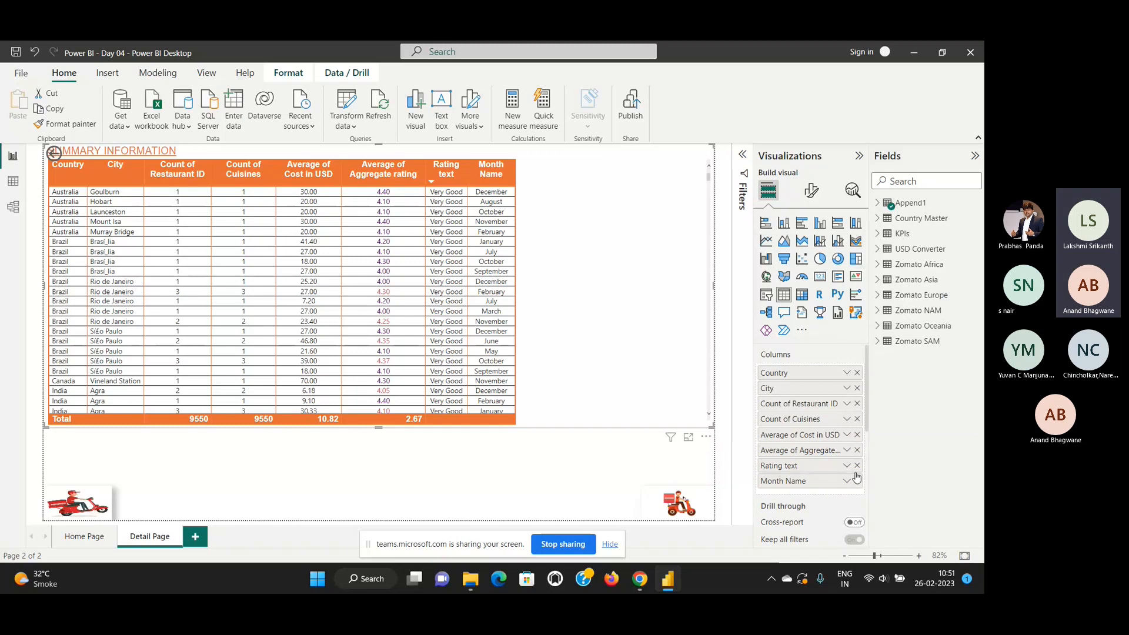
Replace Rating text in the summary table with the Append1 Ratings field, placed between Average of Aggregate rating and Month Name.
click(905, 204)
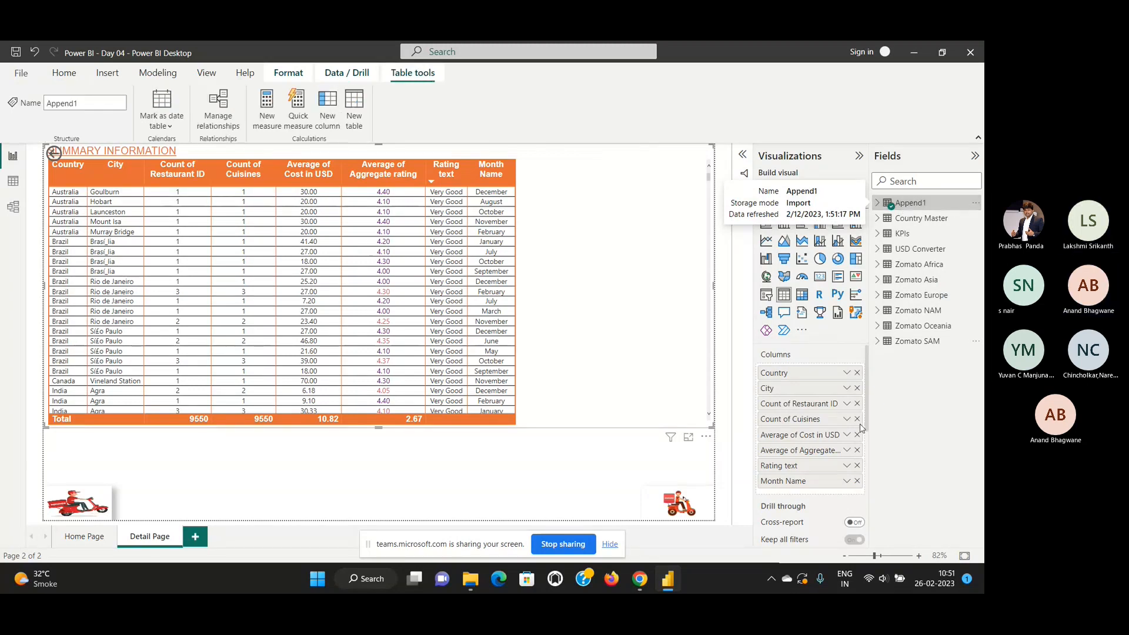
click(857, 466)
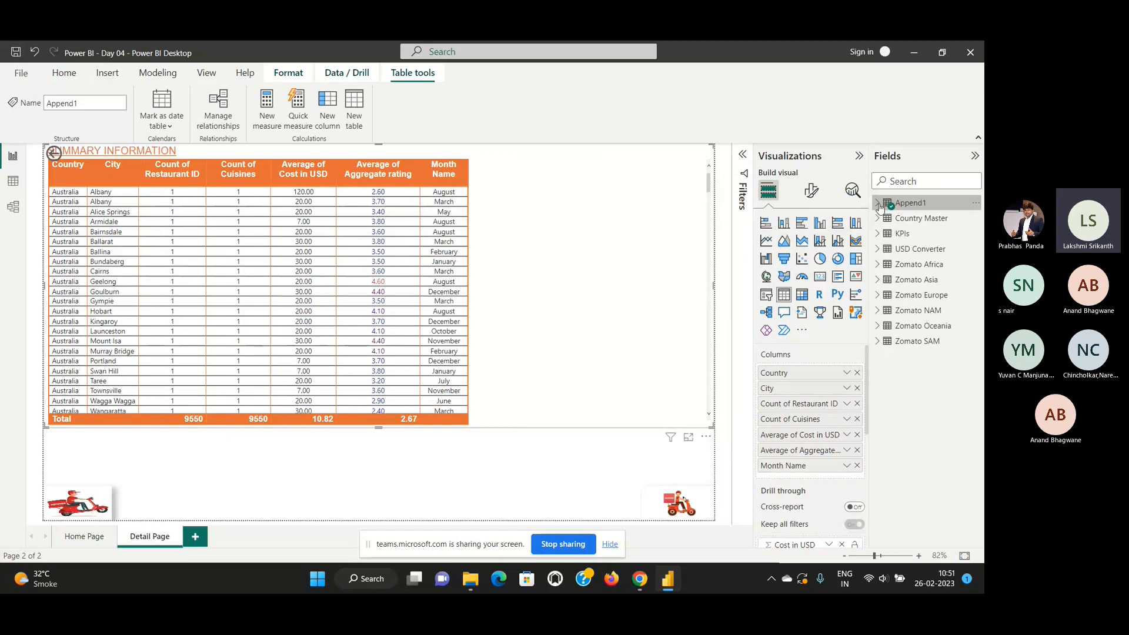
click(878, 205)
scroll(908, 312, down, 2)
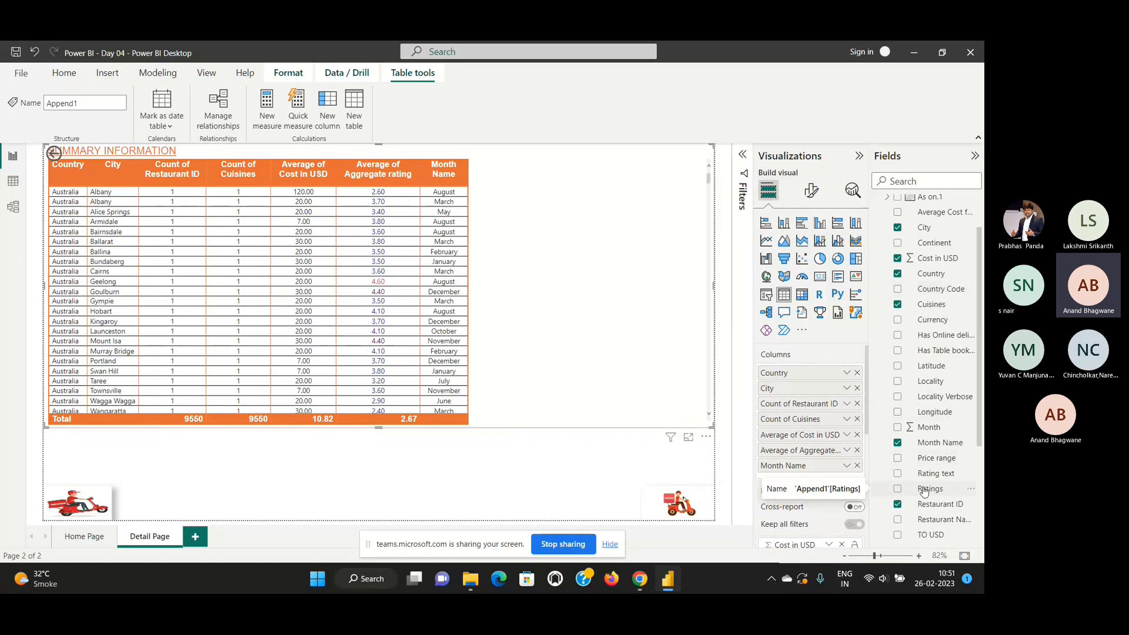
drag(924, 491, 820, 467)
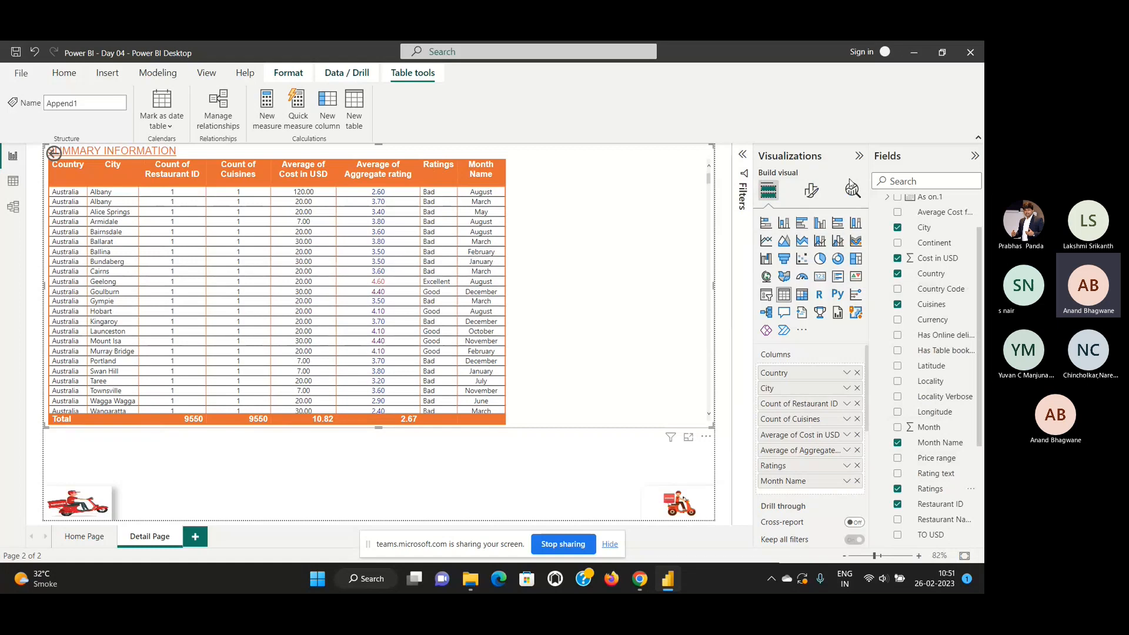
Choose Ratings as the cell elements series in the table's formatting and switch on its background color.
click(811, 190)
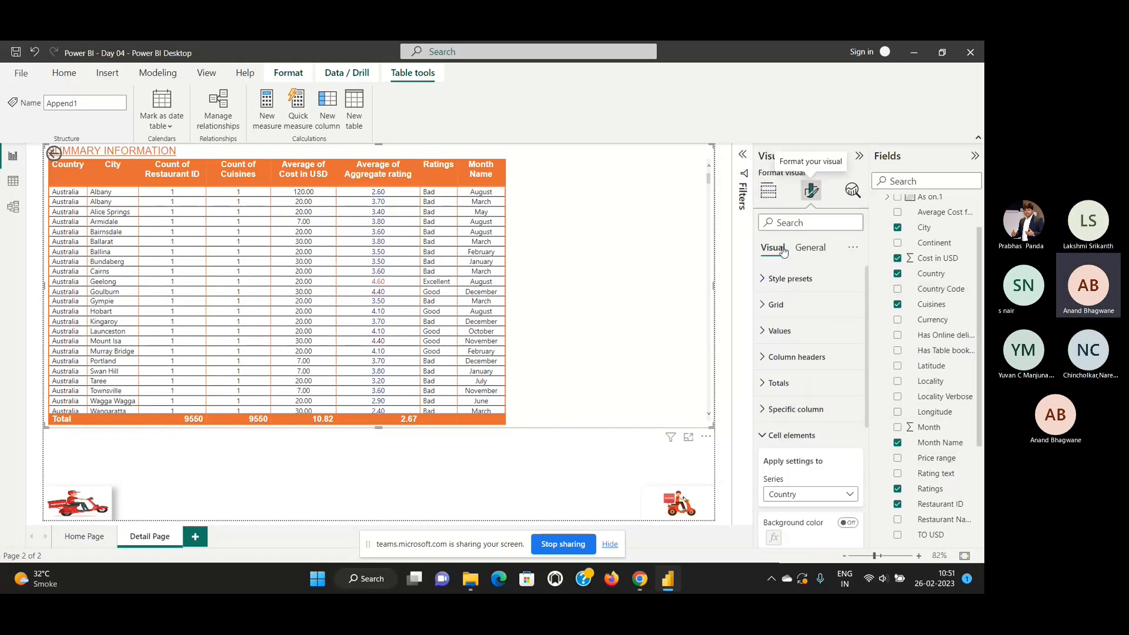
scroll(823, 382, down, 3)
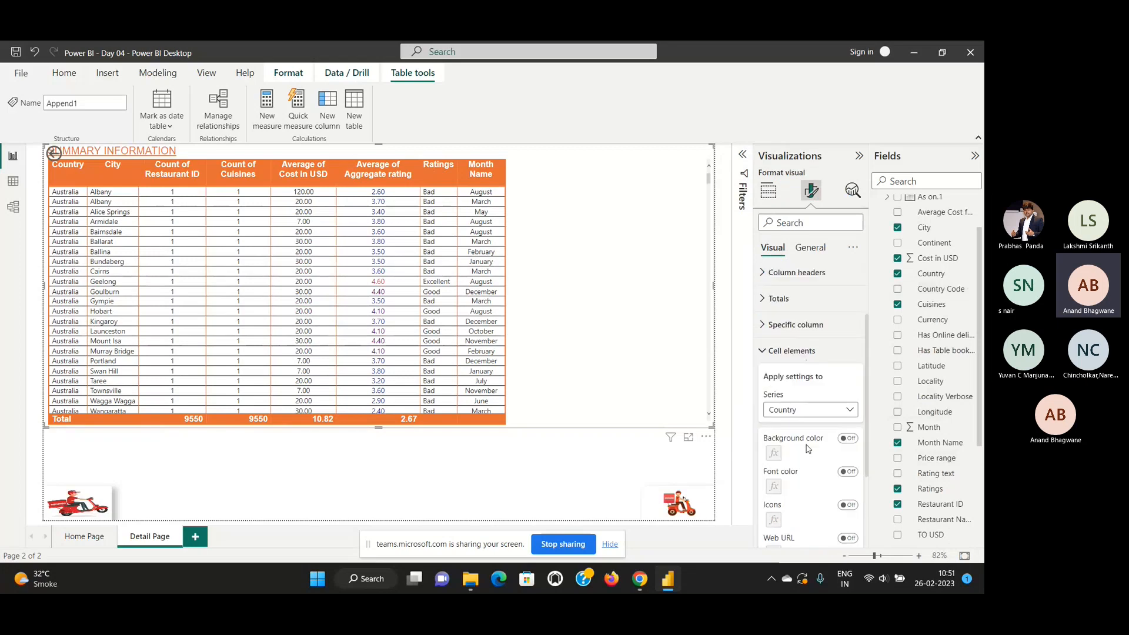
click(847, 324)
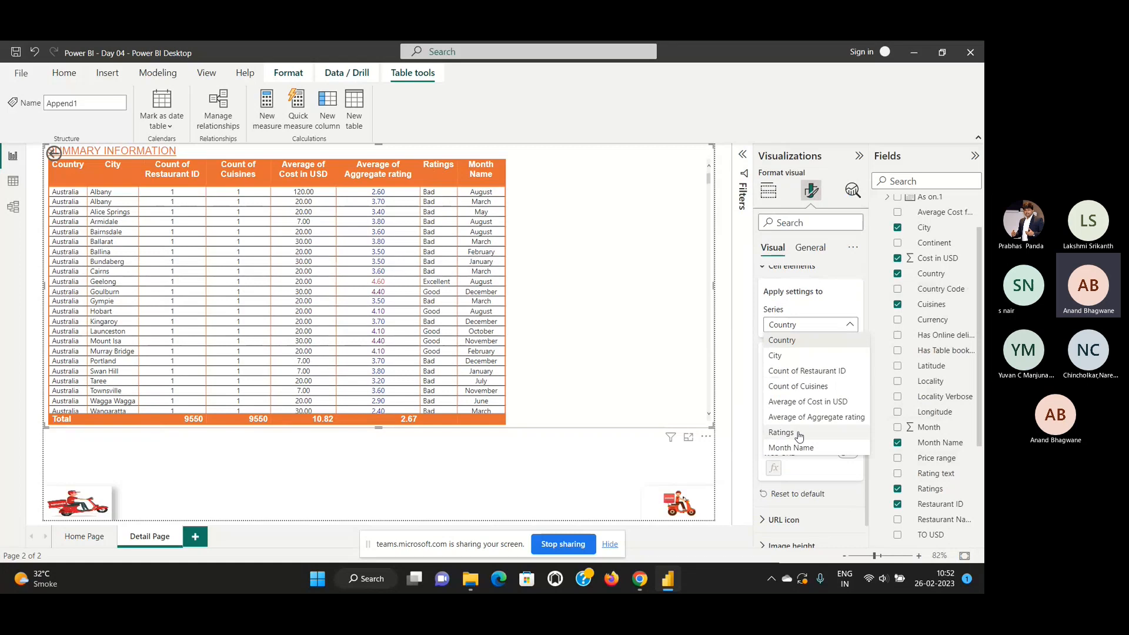
click(782, 433)
click(848, 353)
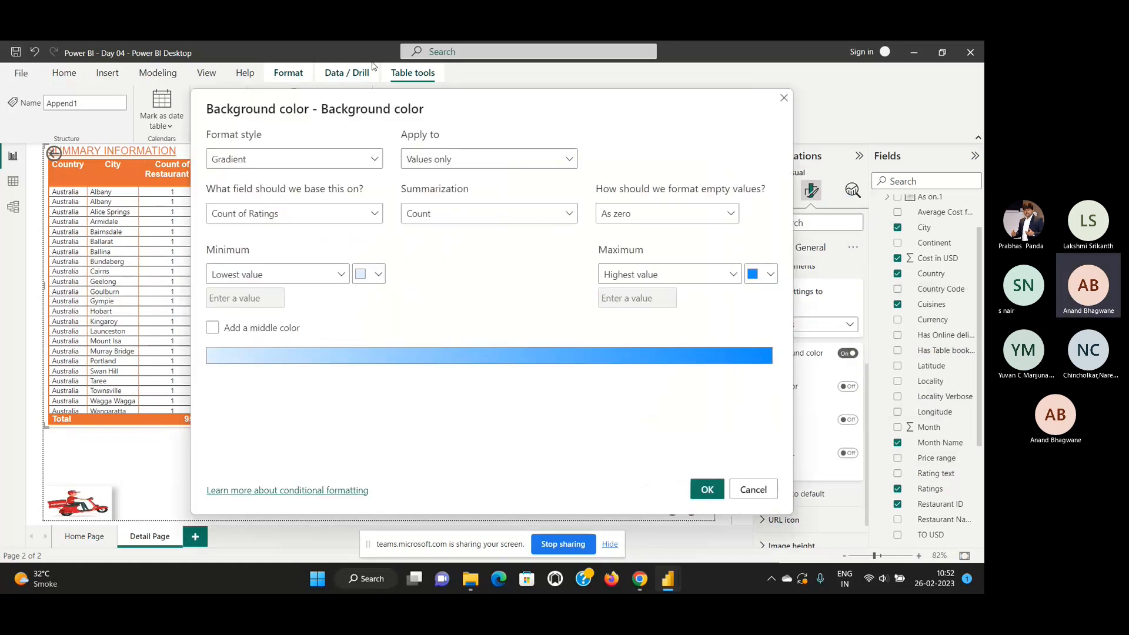
Try the Rules format style for the Ratings background color, check the base field choices, and close the settings without applying.
click(342, 159)
click(287, 200)
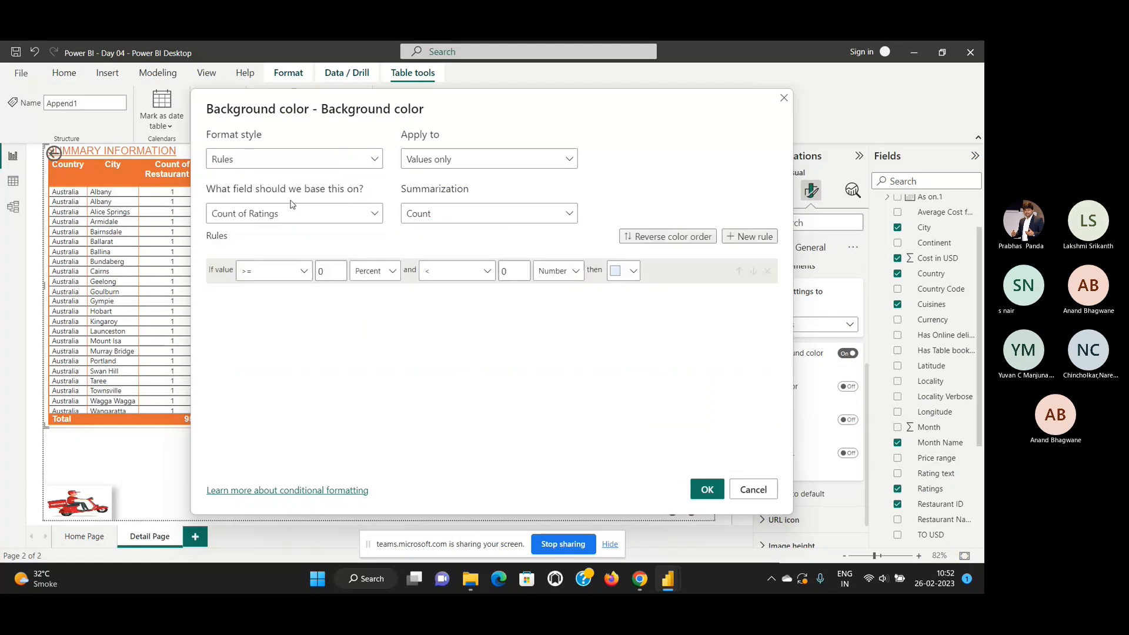
click(356, 213)
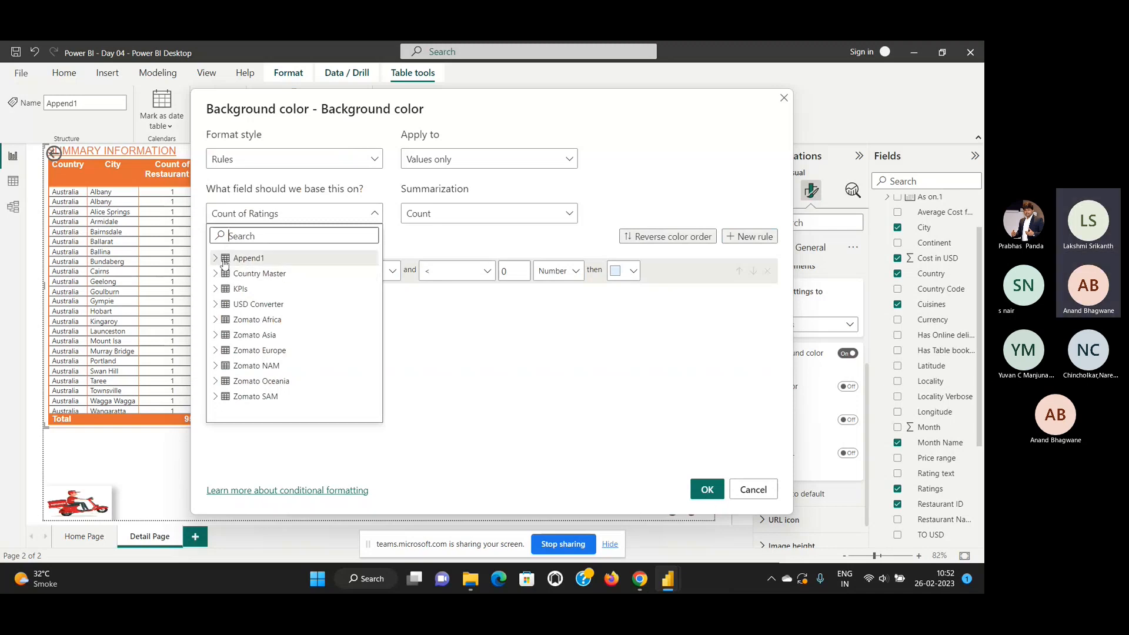
click(492, 220)
click(492, 219)
click(493, 220)
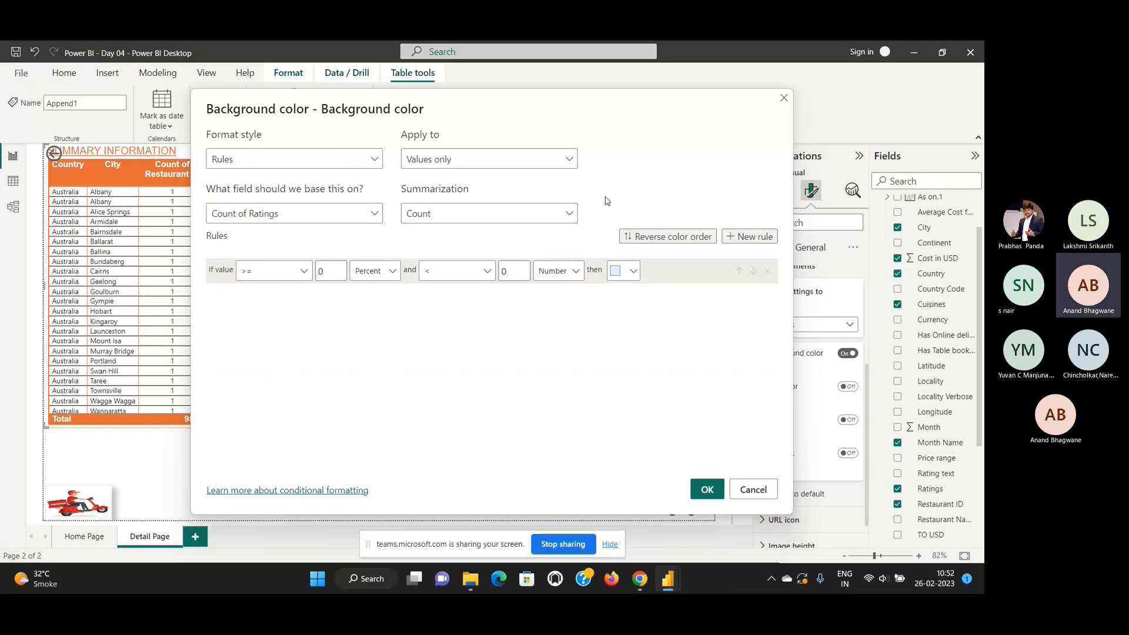
click(784, 99)
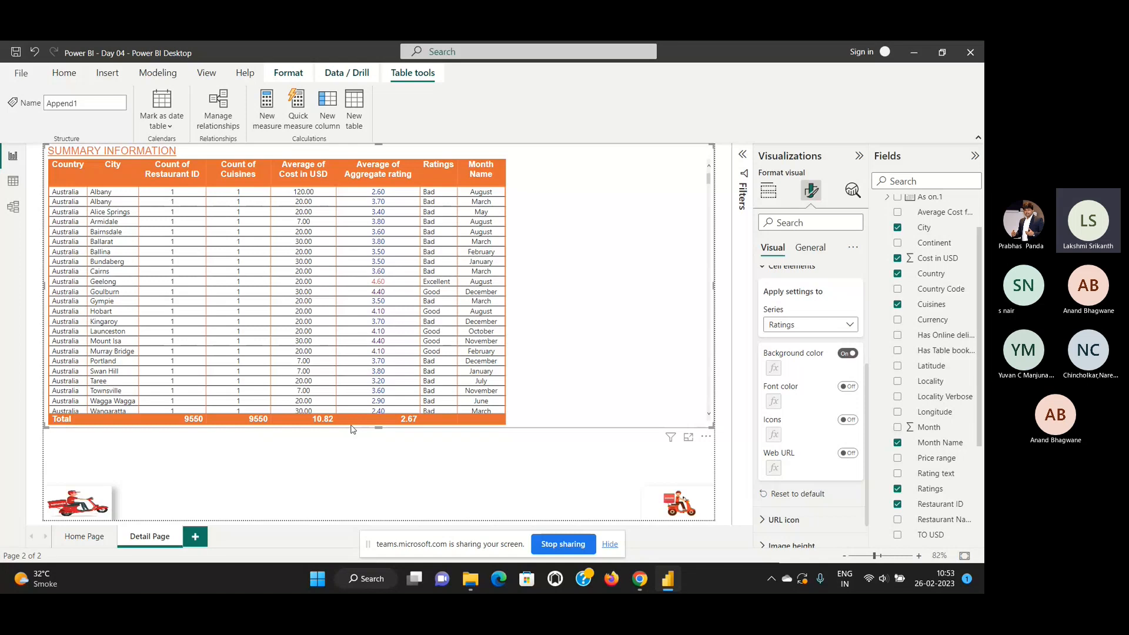
Show the Append1 table in data view and select its Ratings column.
click(12, 185)
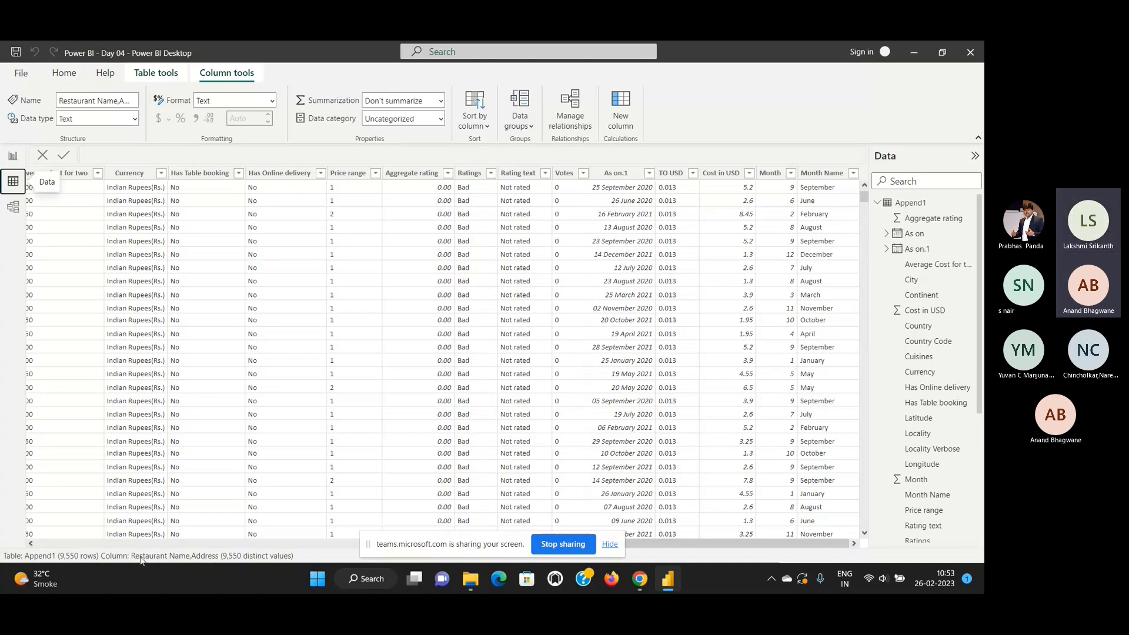
click(154, 545)
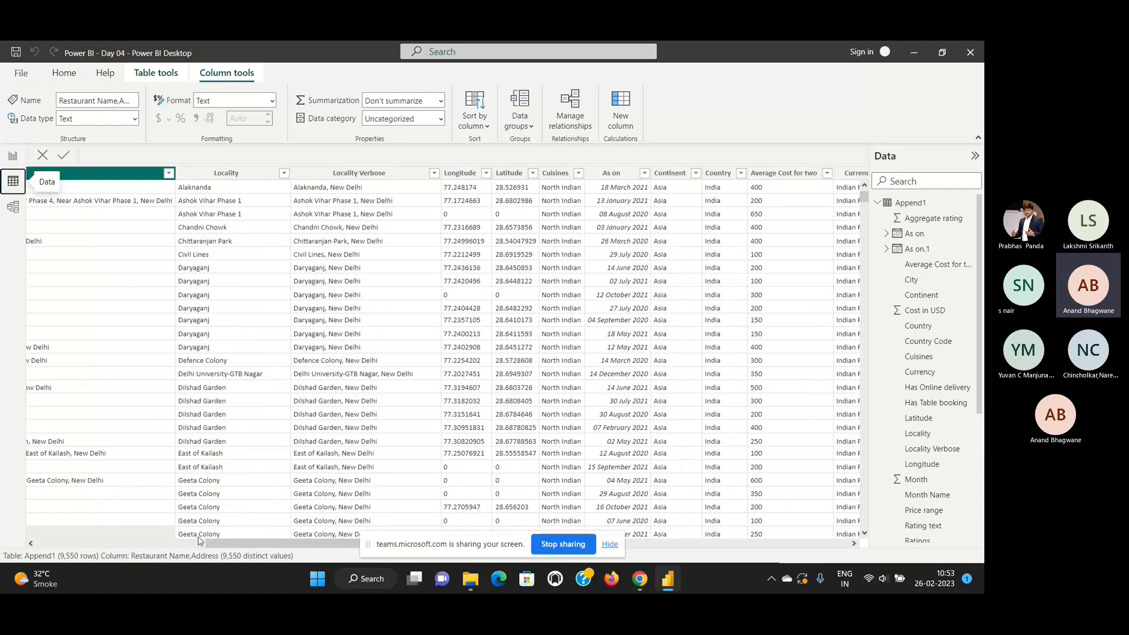
click(854, 544)
click(854, 544)
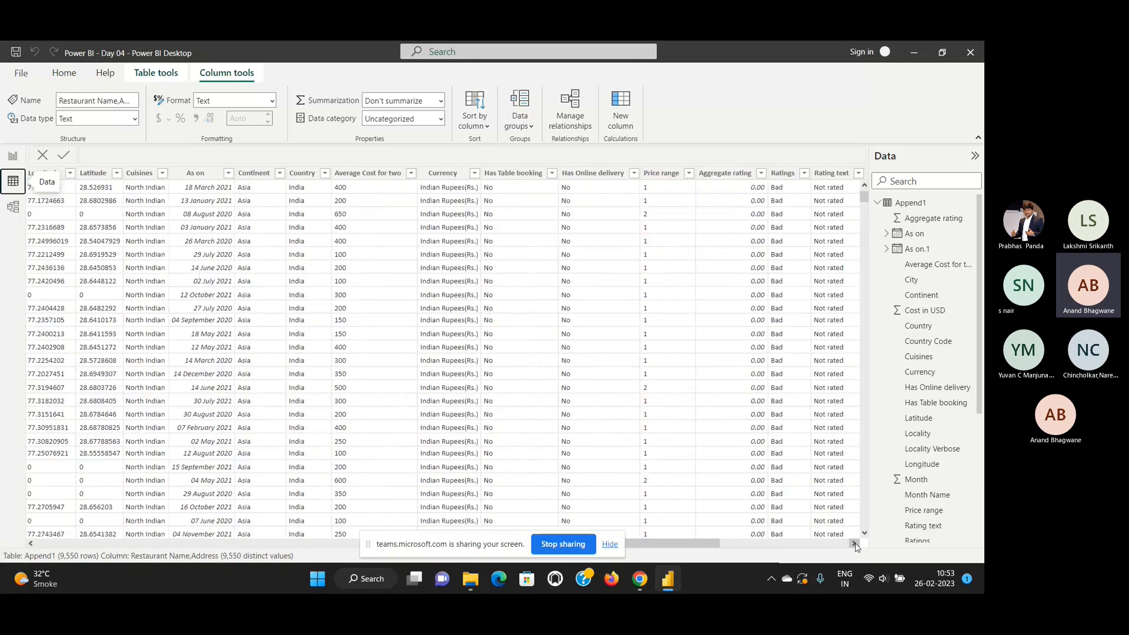
click(854, 544)
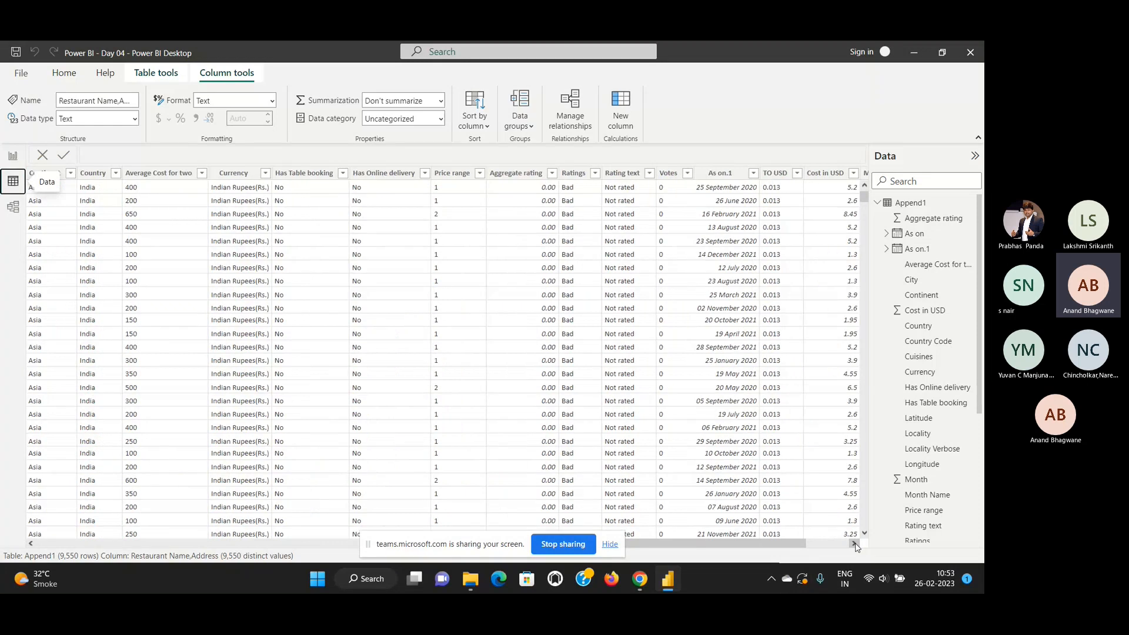
click(854, 544)
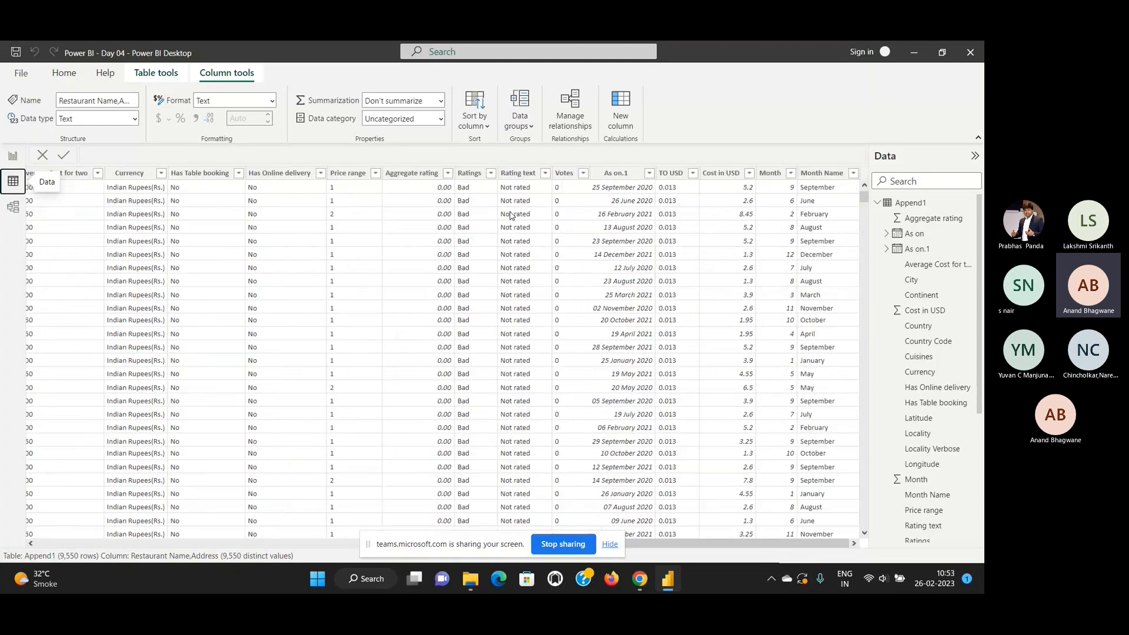
click(481, 174)
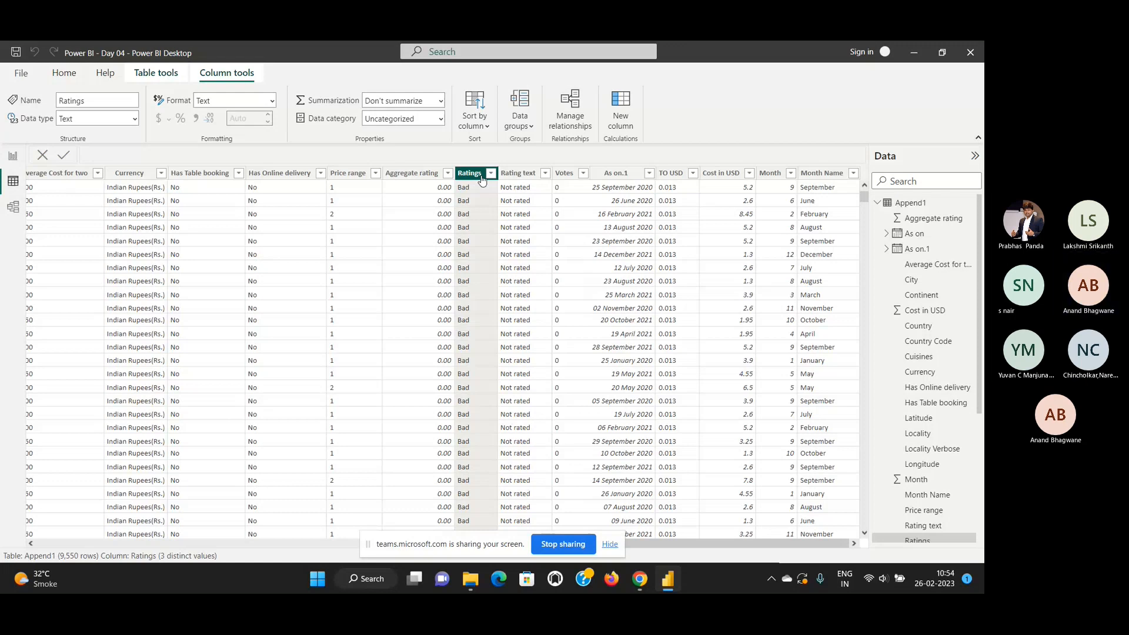
Examine the Ratings values down the Append1 table against the Aggregate rating and Rating text columns.
scroll(474, 288, down, 4)
scroll(473, 288, down, 20)
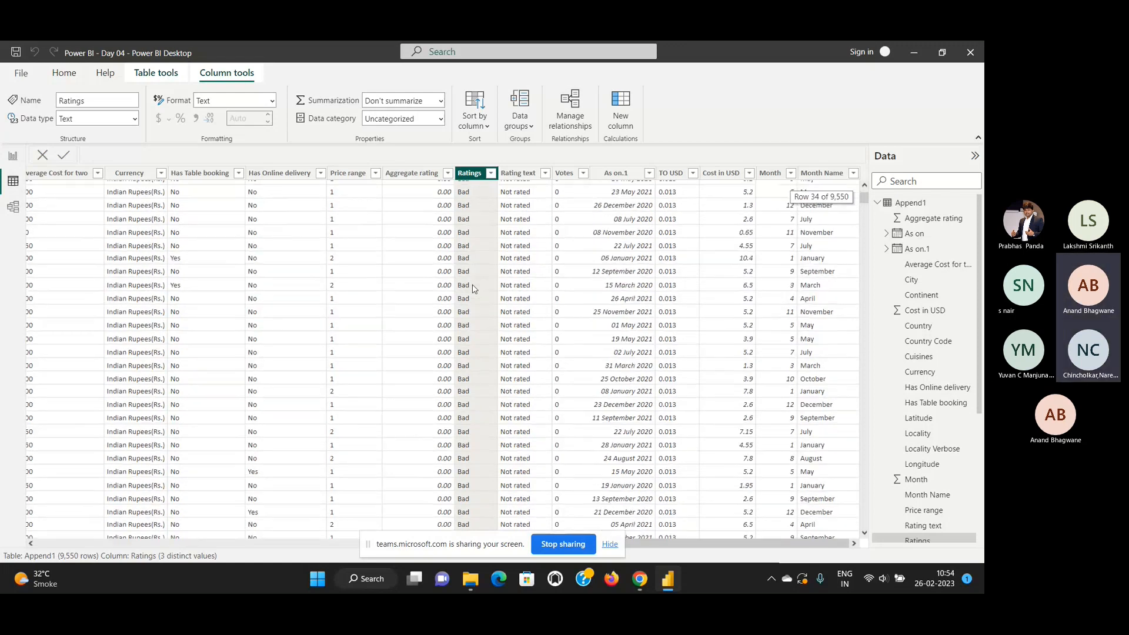
scroll(474, 288, down, 14)
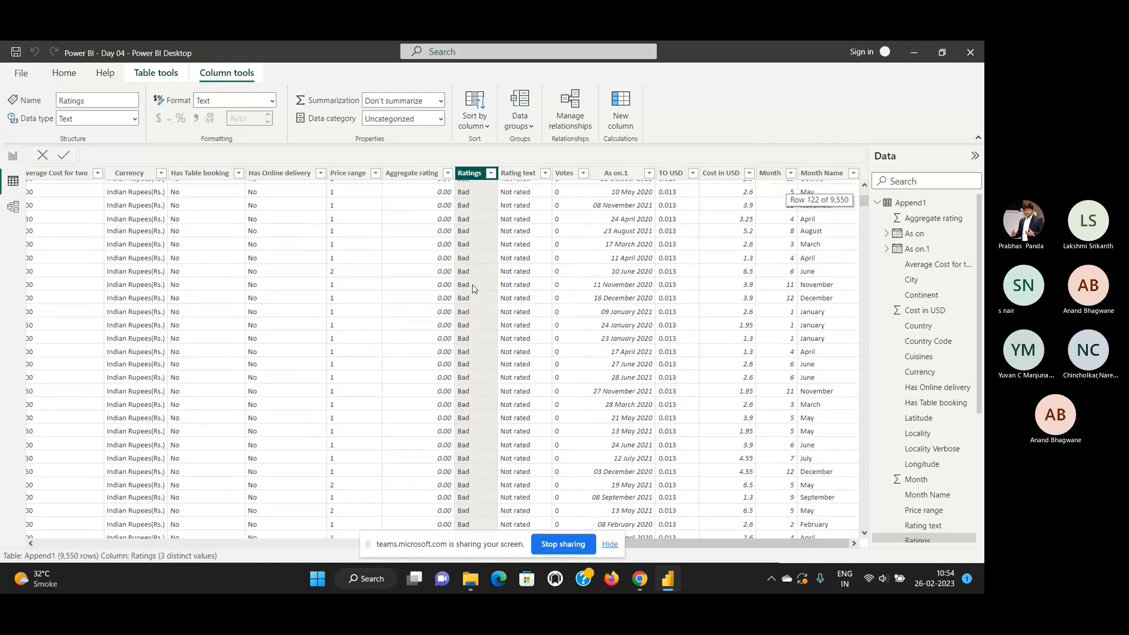
scroll(474, 289, down, 20)
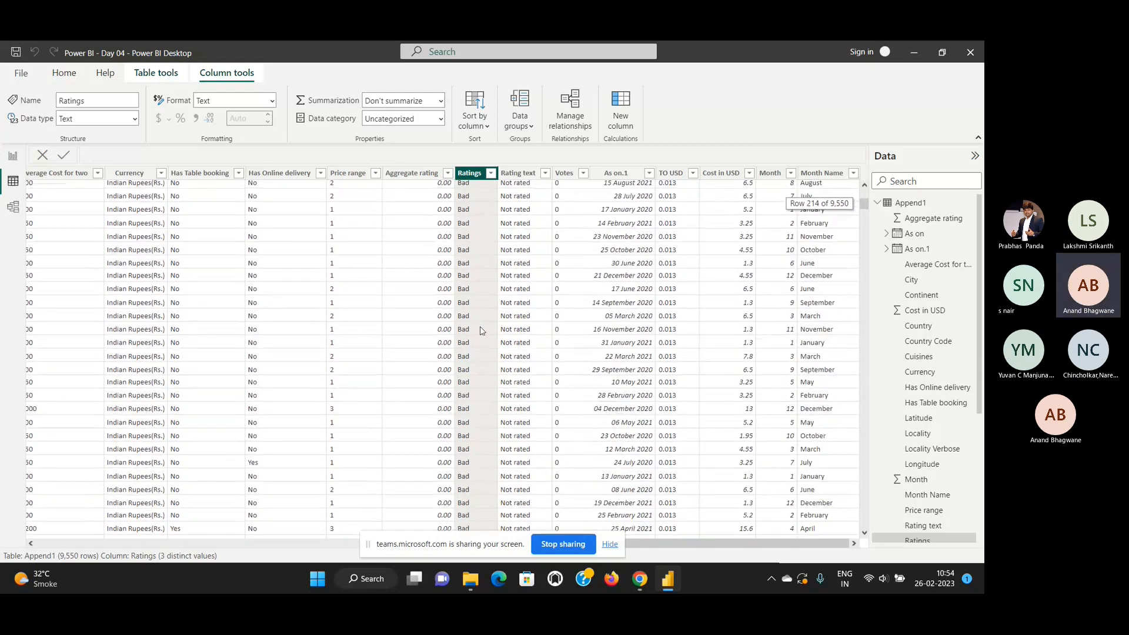
scroll(482, 345, down, 20)
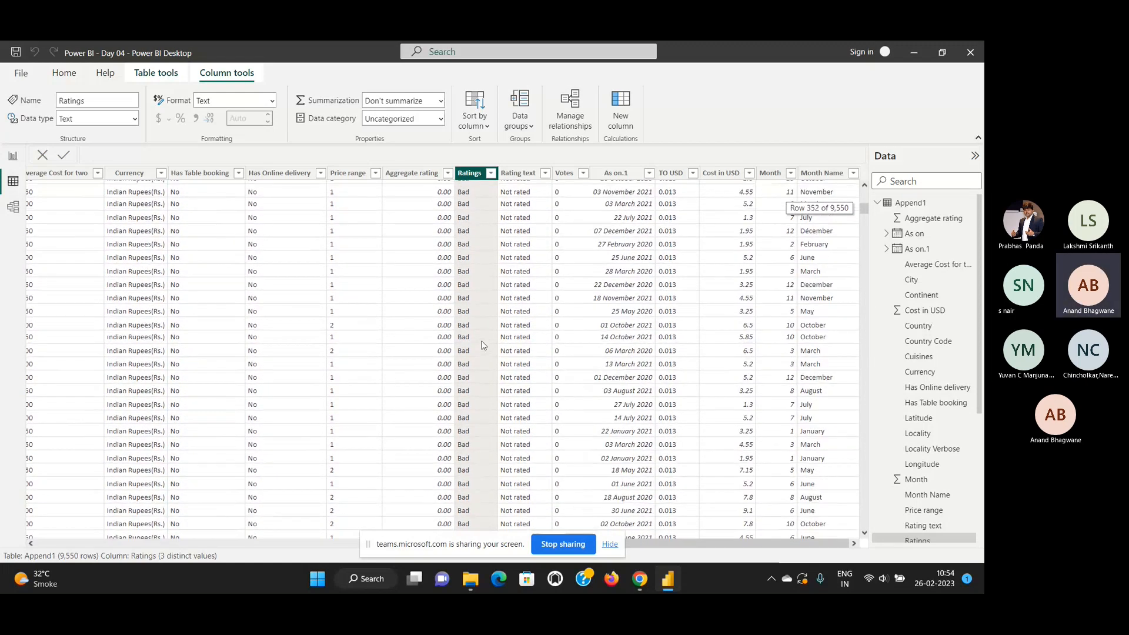
scroll(482, 345, down, 20)
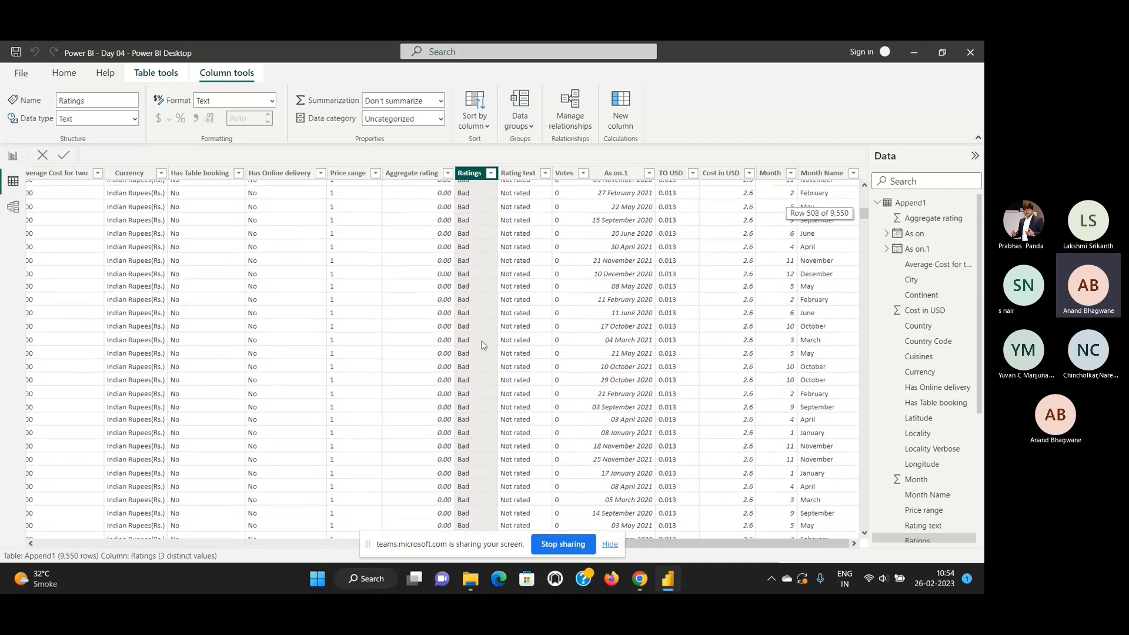
scroll(482, 345, down, 20)
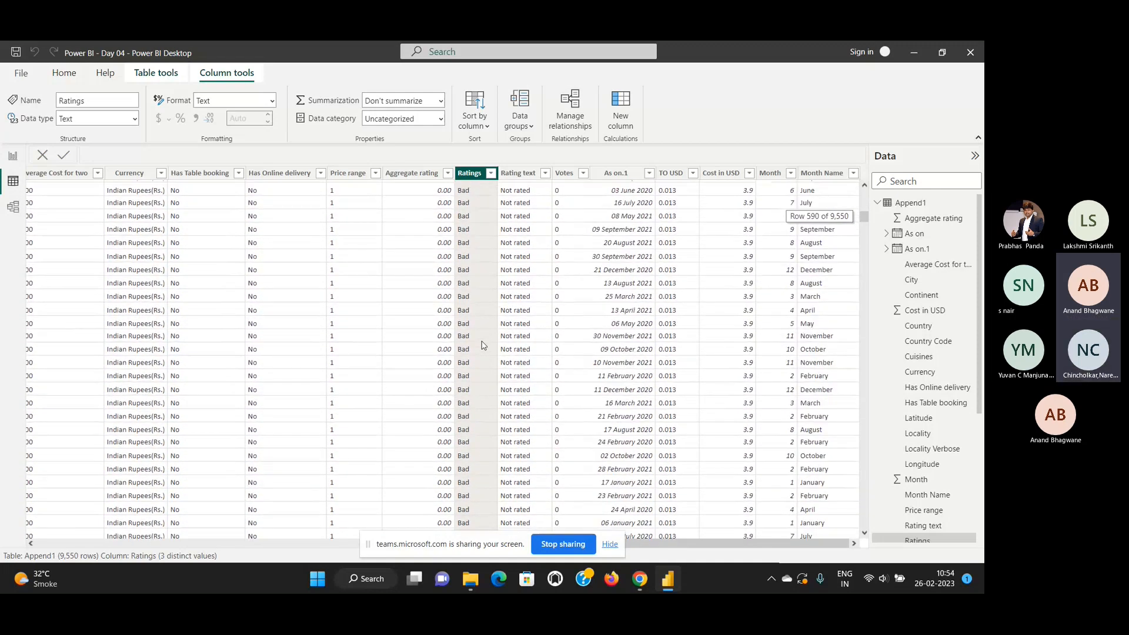
scroll(483, 345, down, 10)
scroll(482, 345, down, 20)
scroll(482, 345, down, 20)
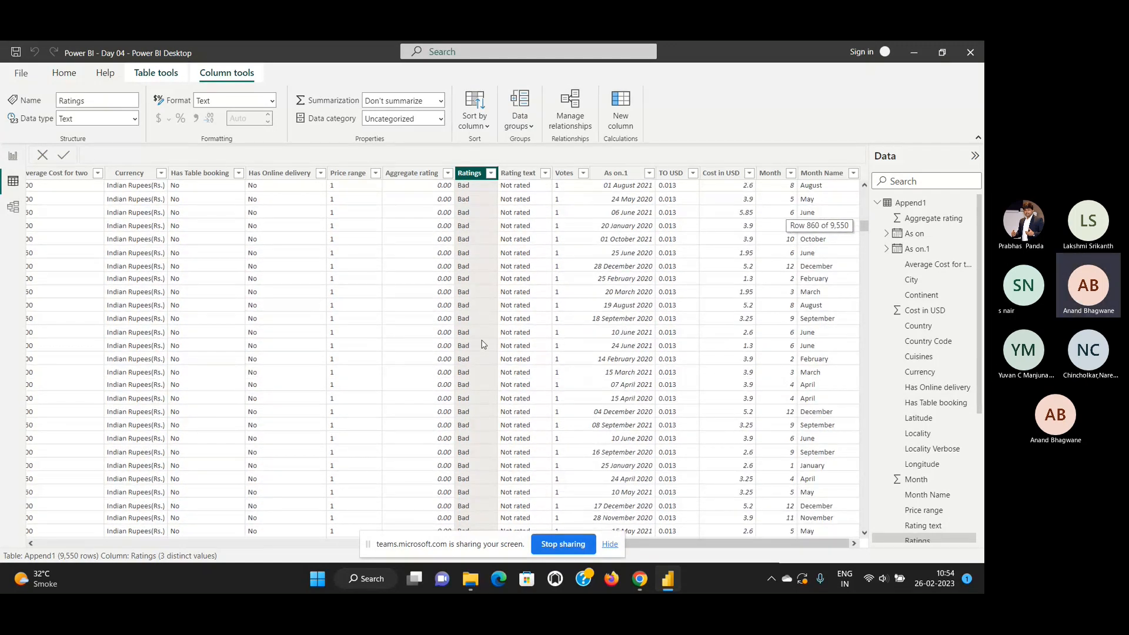
scroll(482, 345, down, 20)
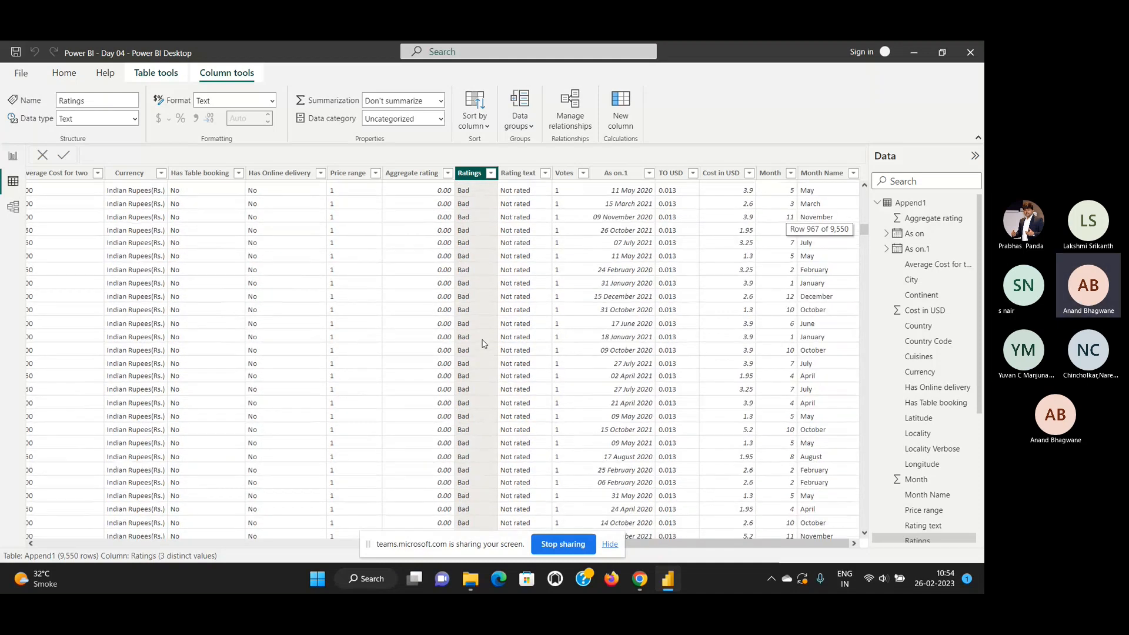
scroll(483, 343, down, 20)
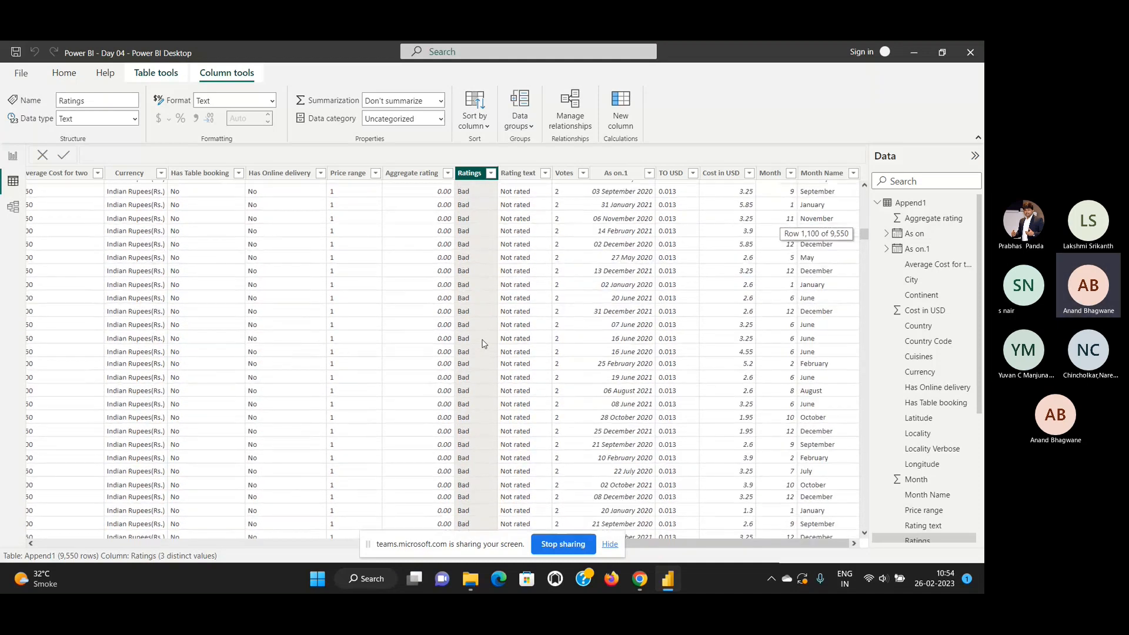
scroll(482, 343, down, 20)
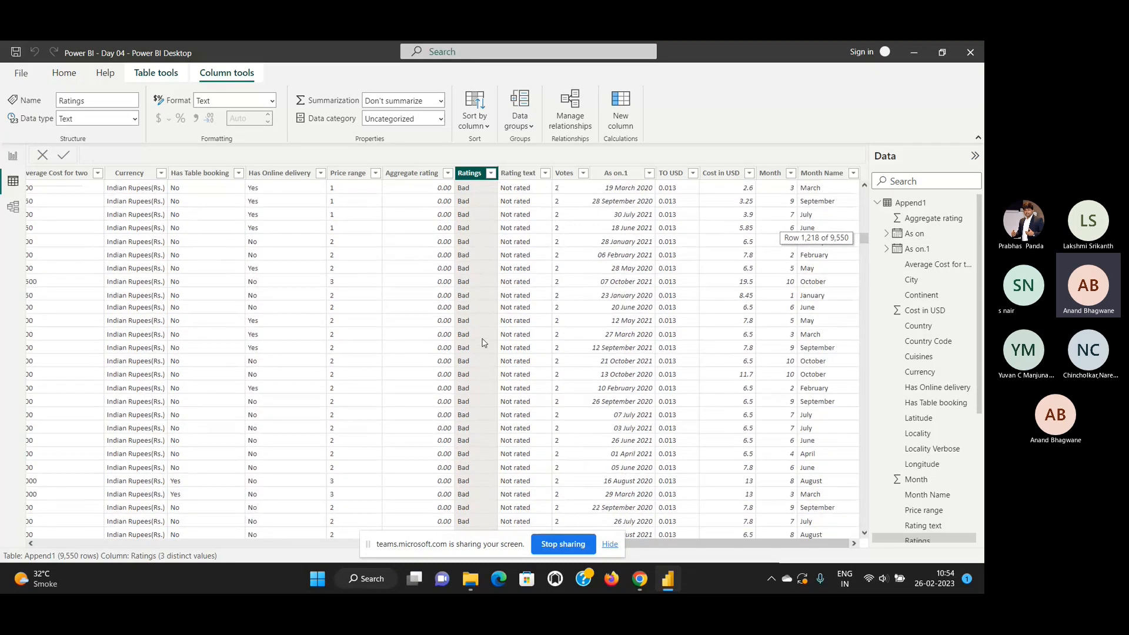
scroll(482, 343, down, 20)
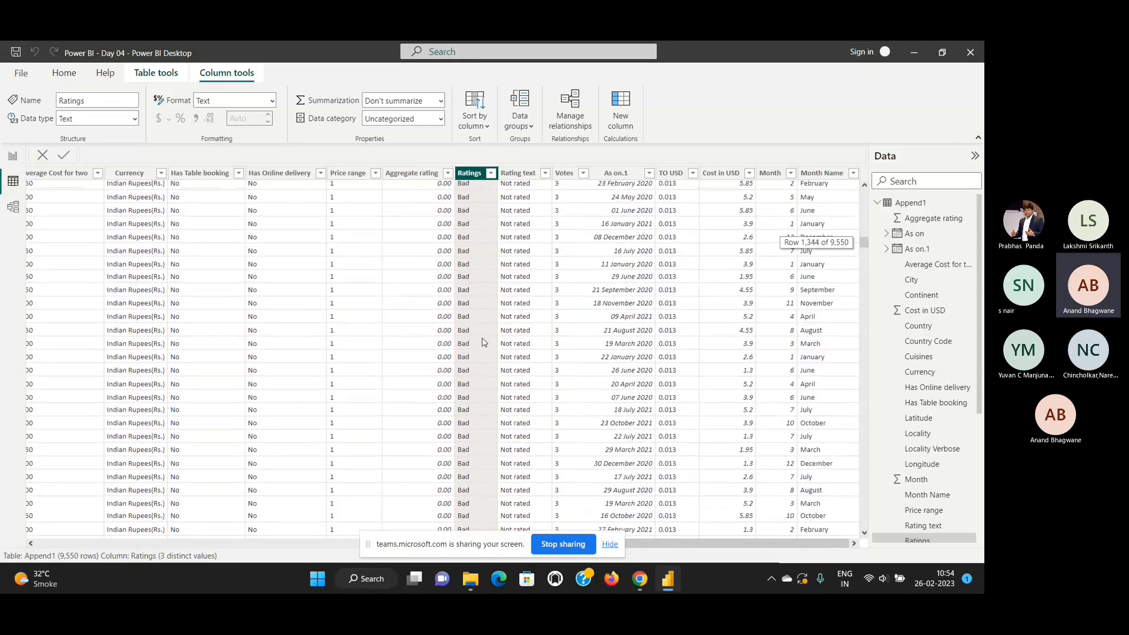
scroll(483, 343, down, 11)
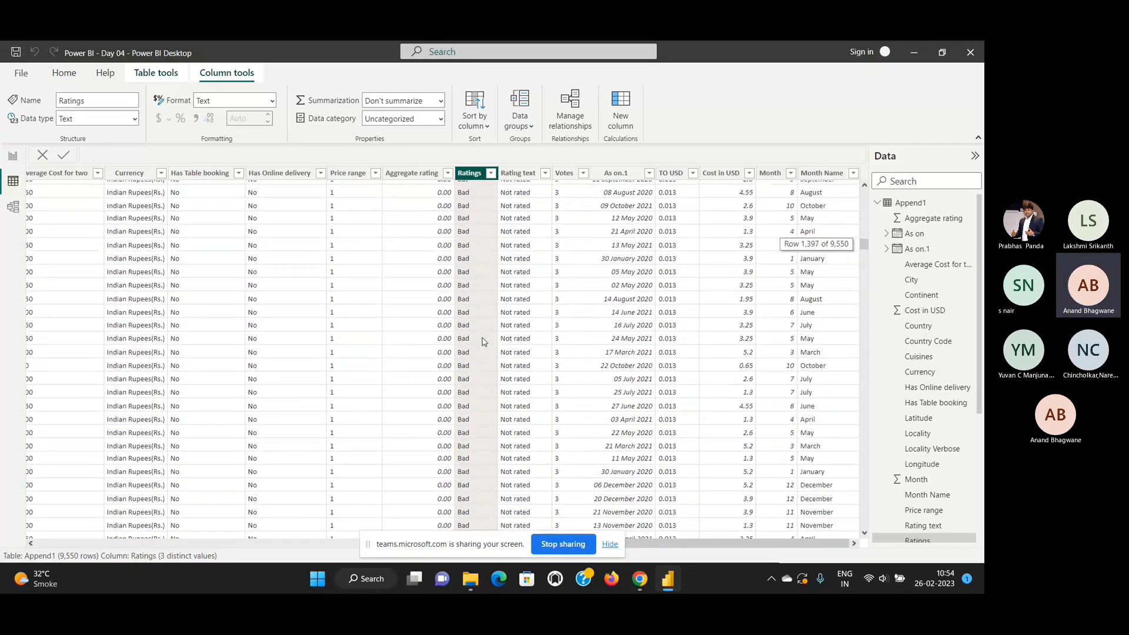
scroll(483, 342, down, 17)
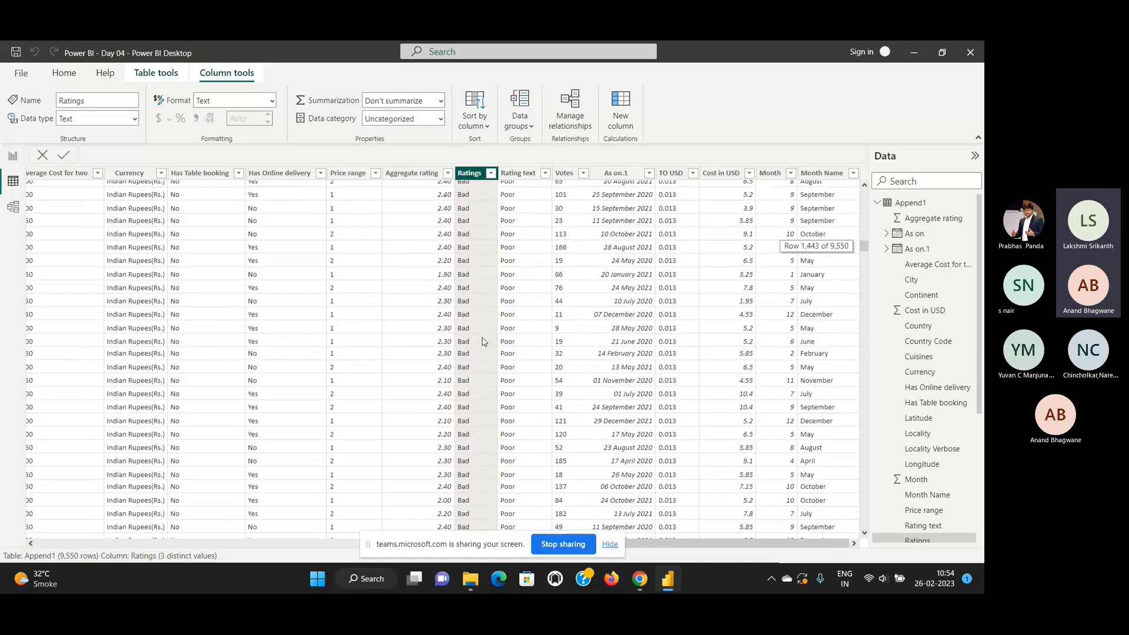
scroll(482, 341, down, 11)
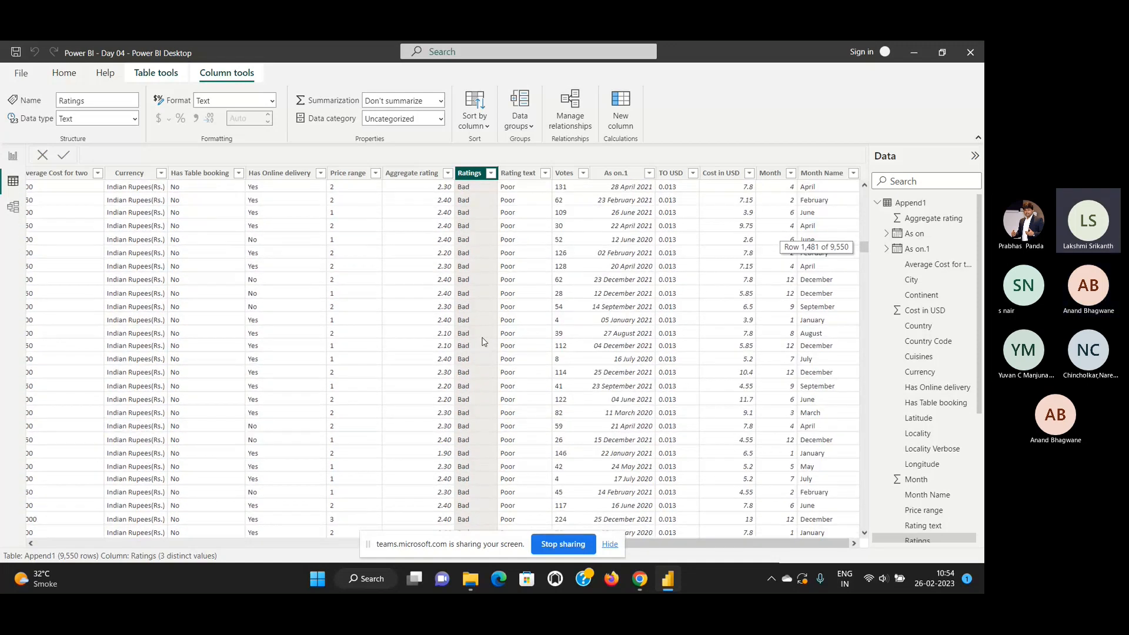
scroll(482, 342, down, 4)
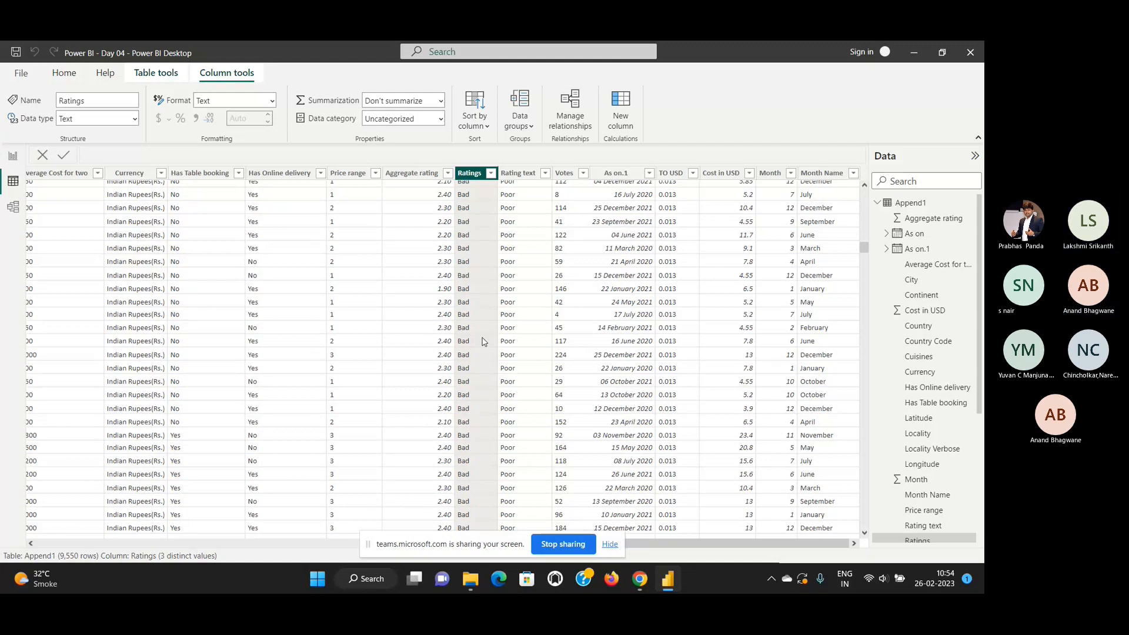
Return to the report, check the summarization choices for the Ratings background color, and close the settings without applying.
click(13, 157)
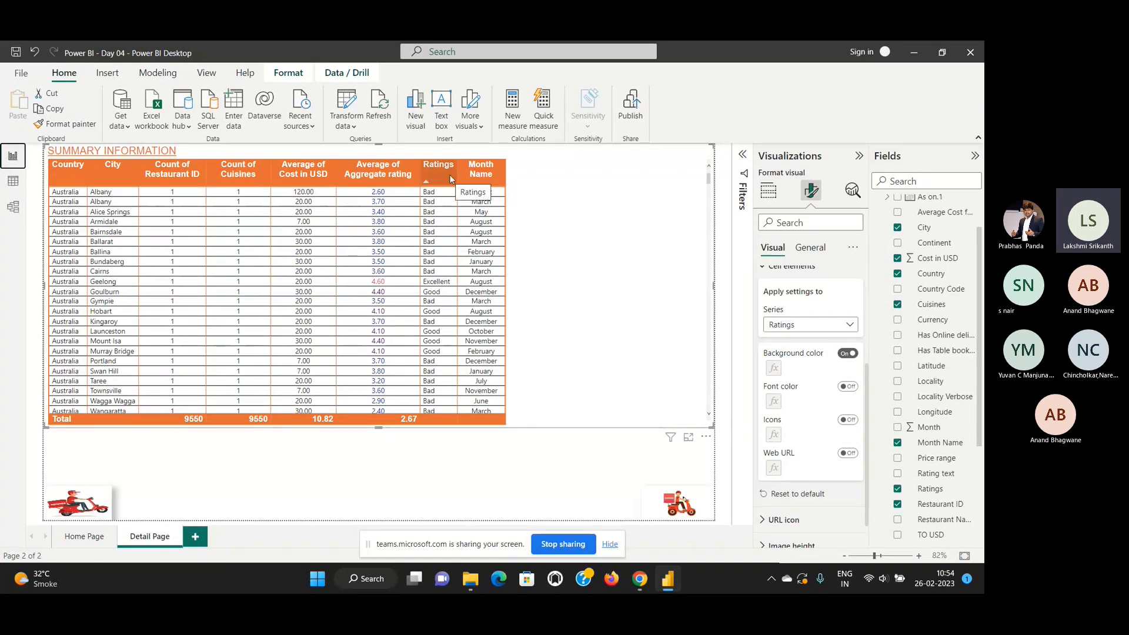
scroll(811, 350, up, 2)
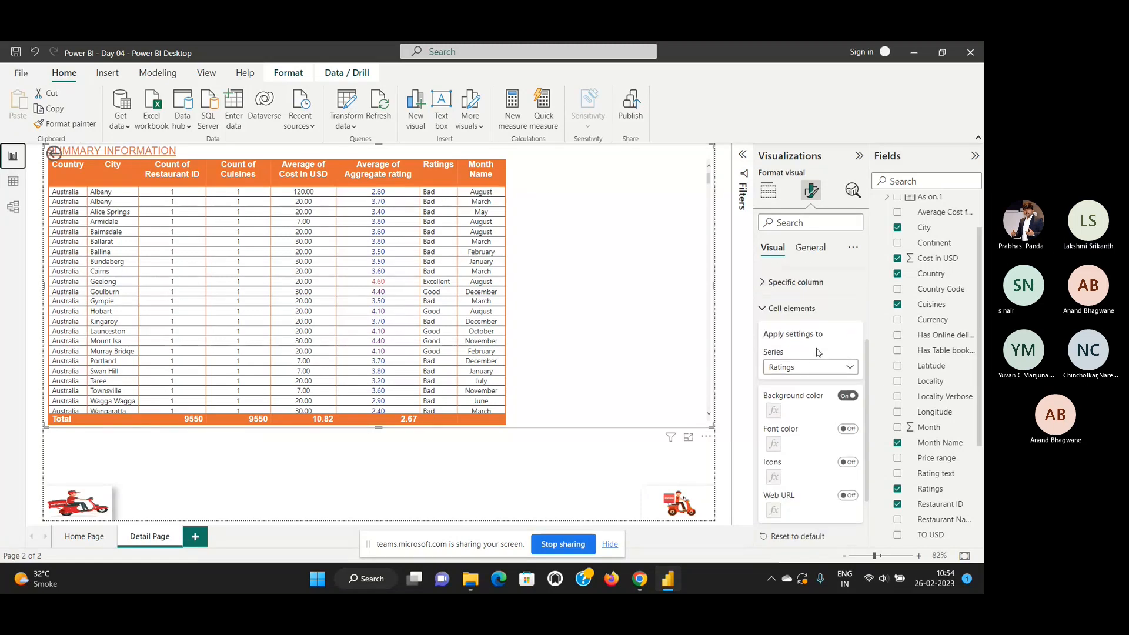
click(851, 396)
click(851, 396)
click(773, 411)
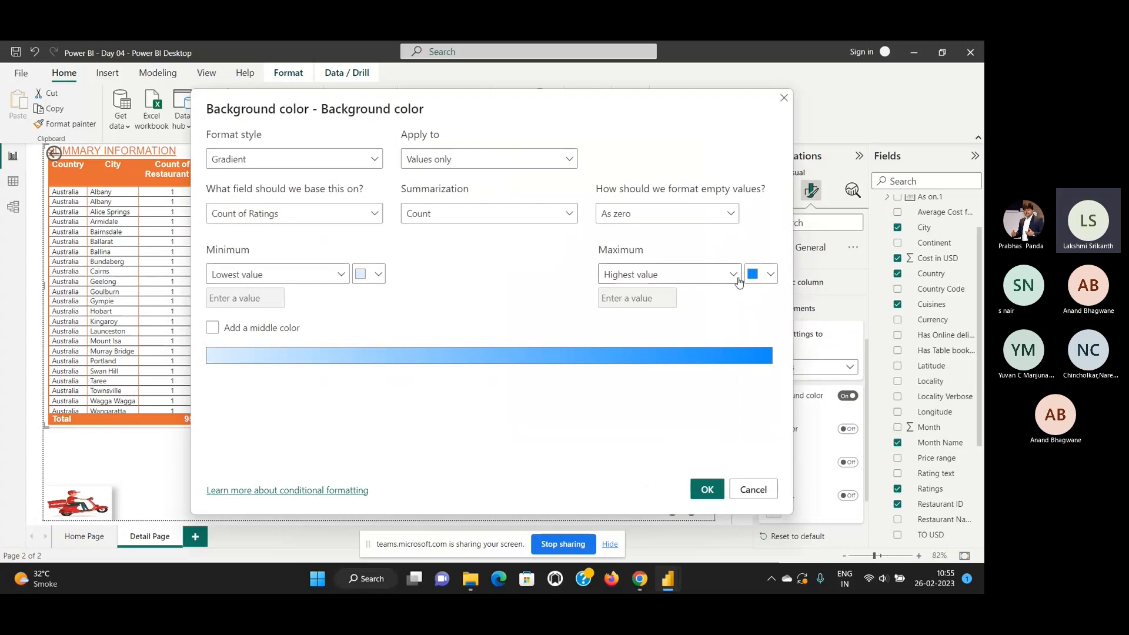
click(569, 215)
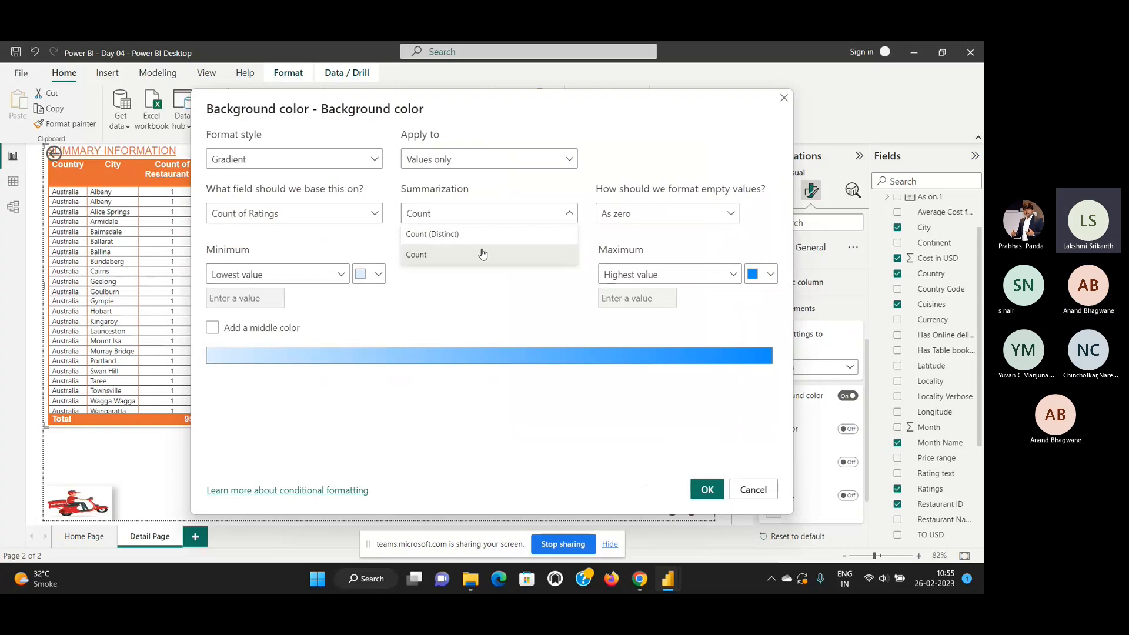
click(676, 158)
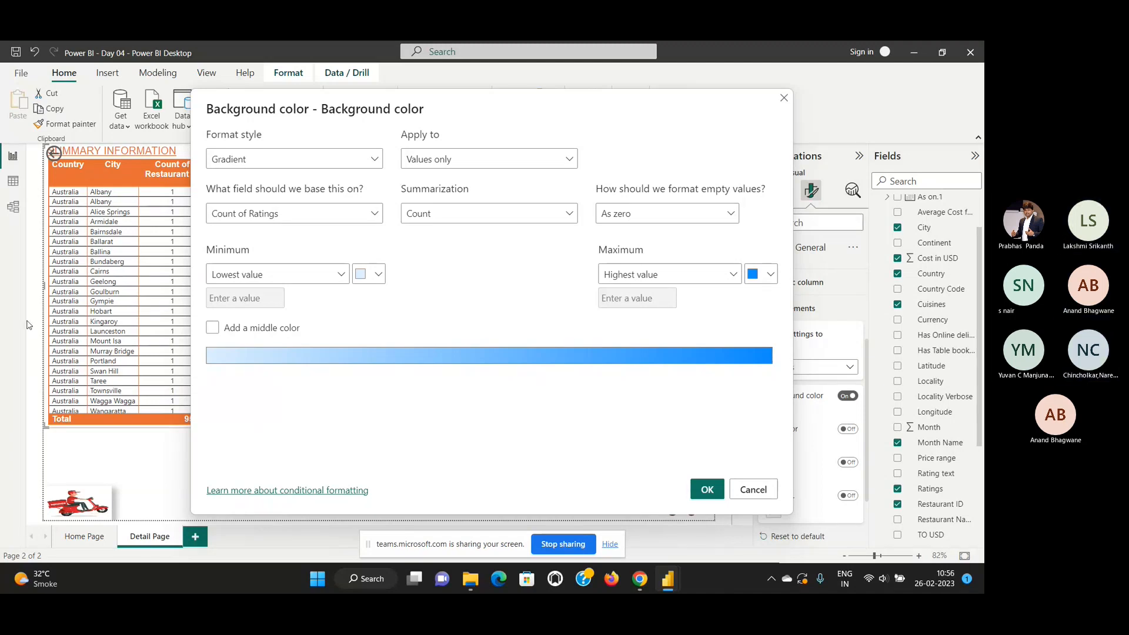
click(747, 492)
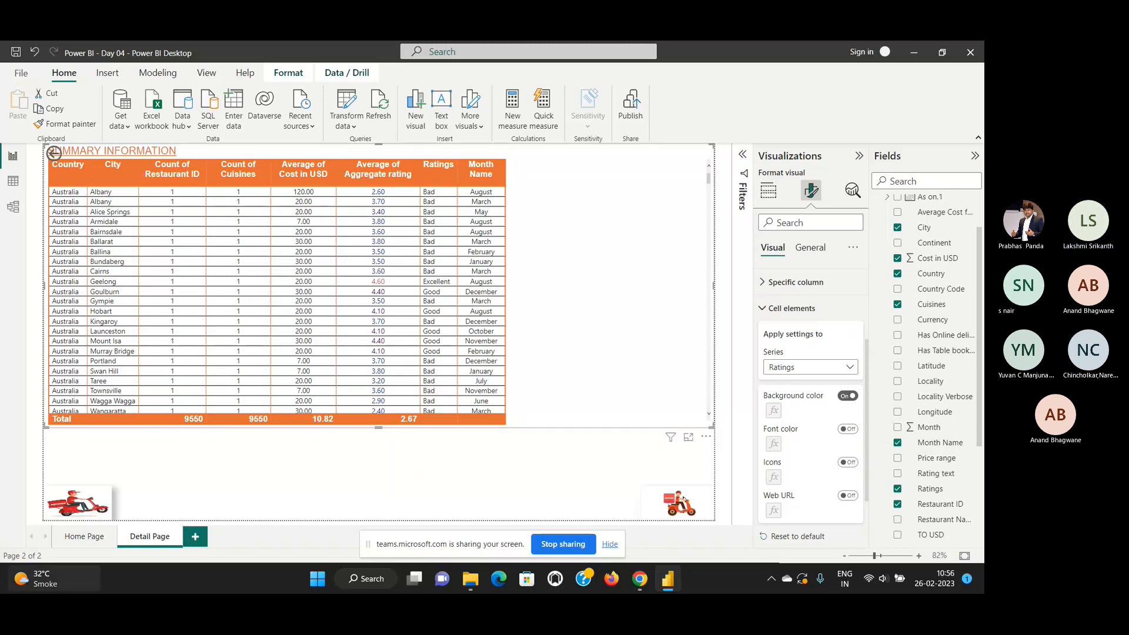
Switch off the Ratings background color and check the cell element options of Average of Aggregate rating before reselecting Ratings.
mouse_move(89, 582)
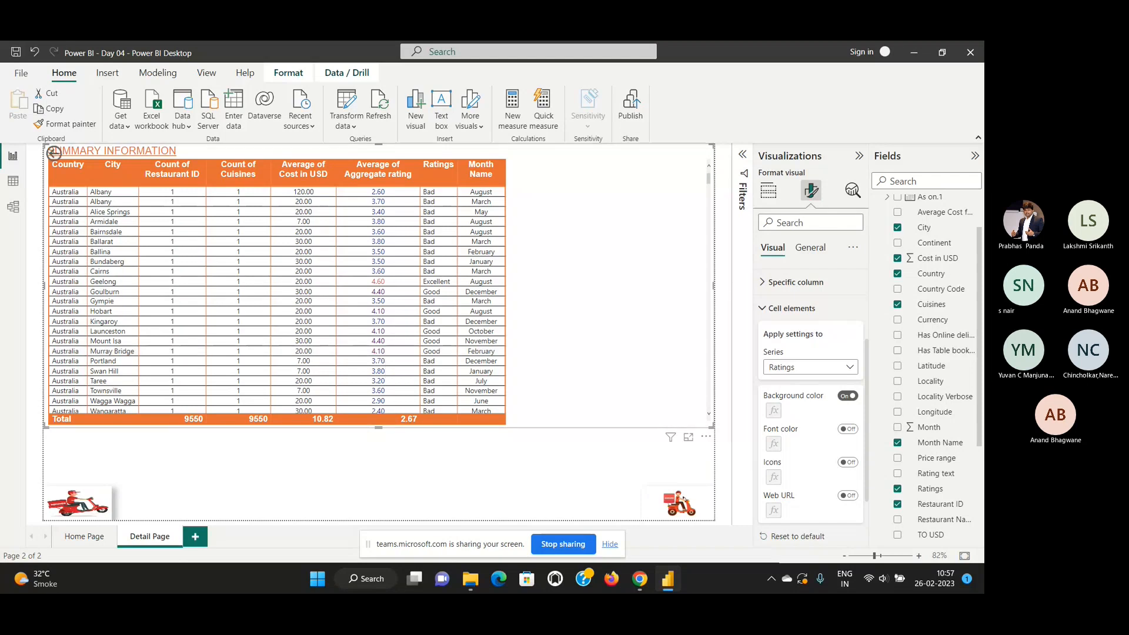
click(848, 398)
click(852, 367)
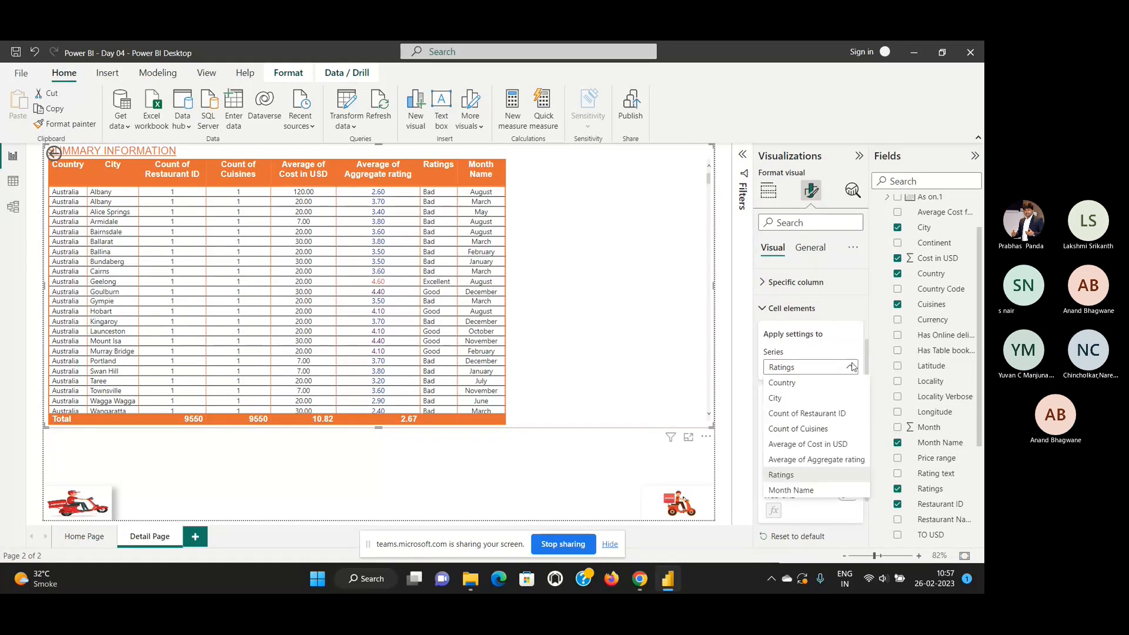
click(829, 460)
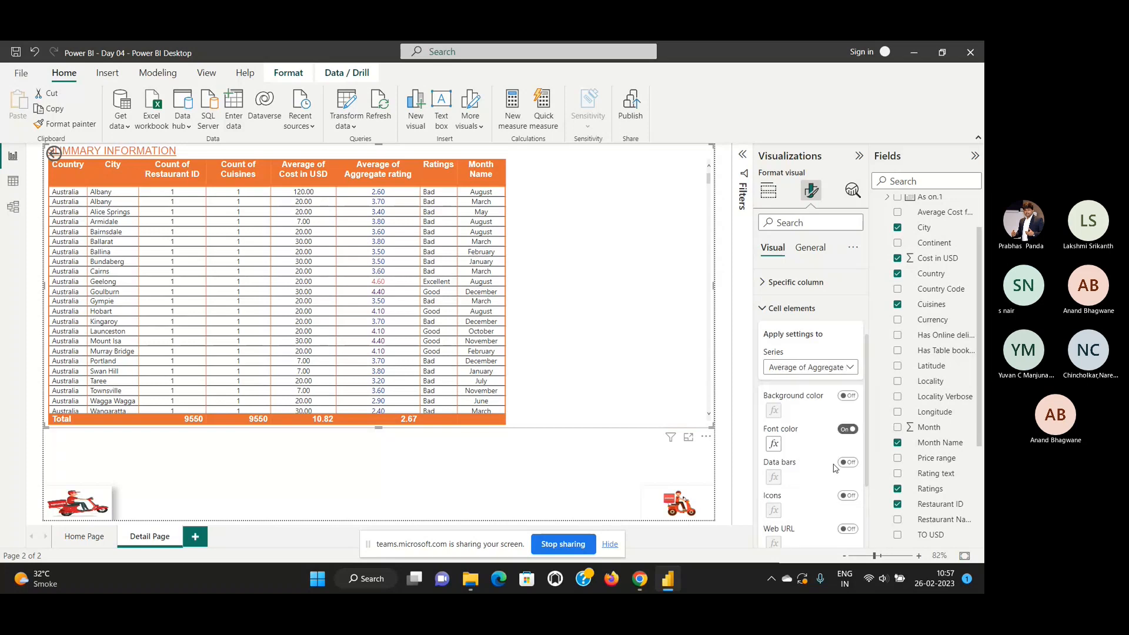
click(850, 369)
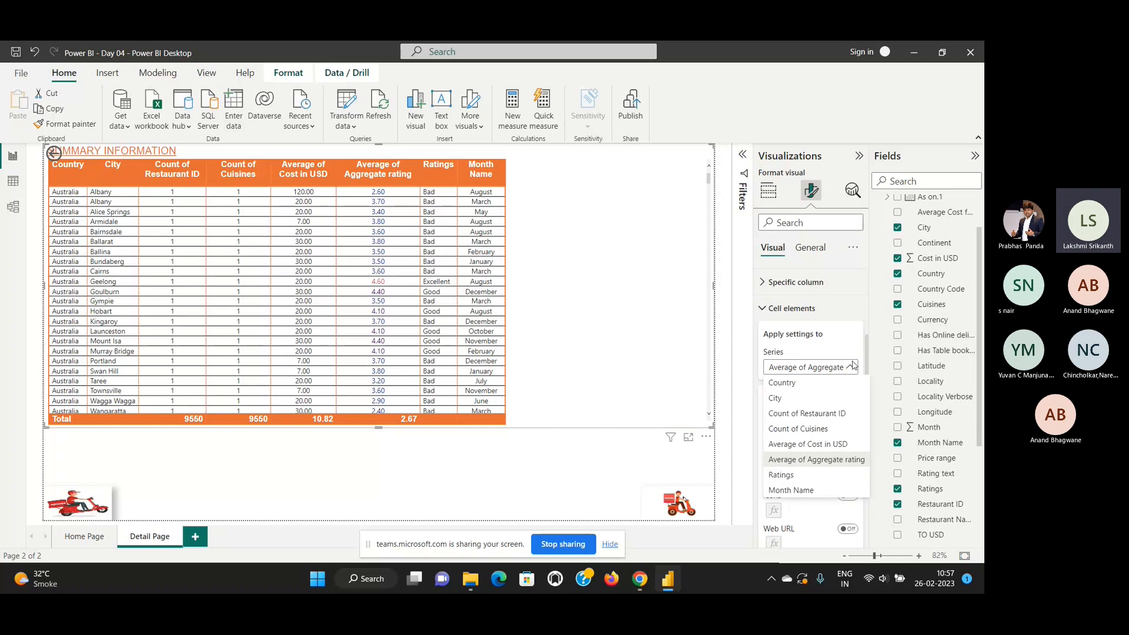
click(800, 475)
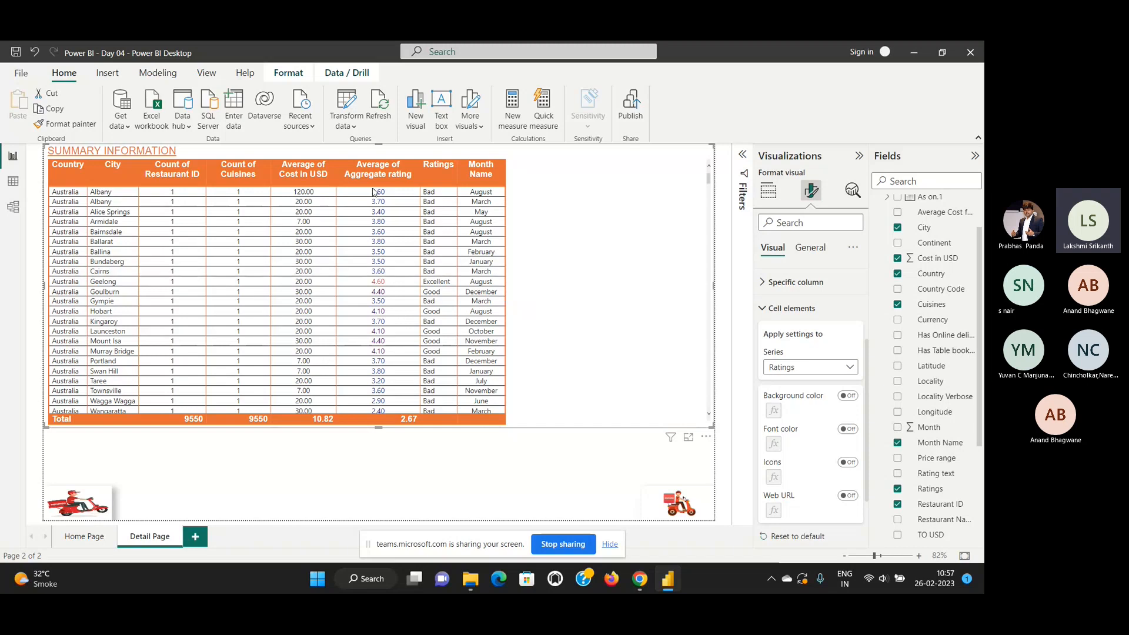
Choose Country as the cell elements series, switch on its background color, and open the conditional formatting settings.
click(839, 369)
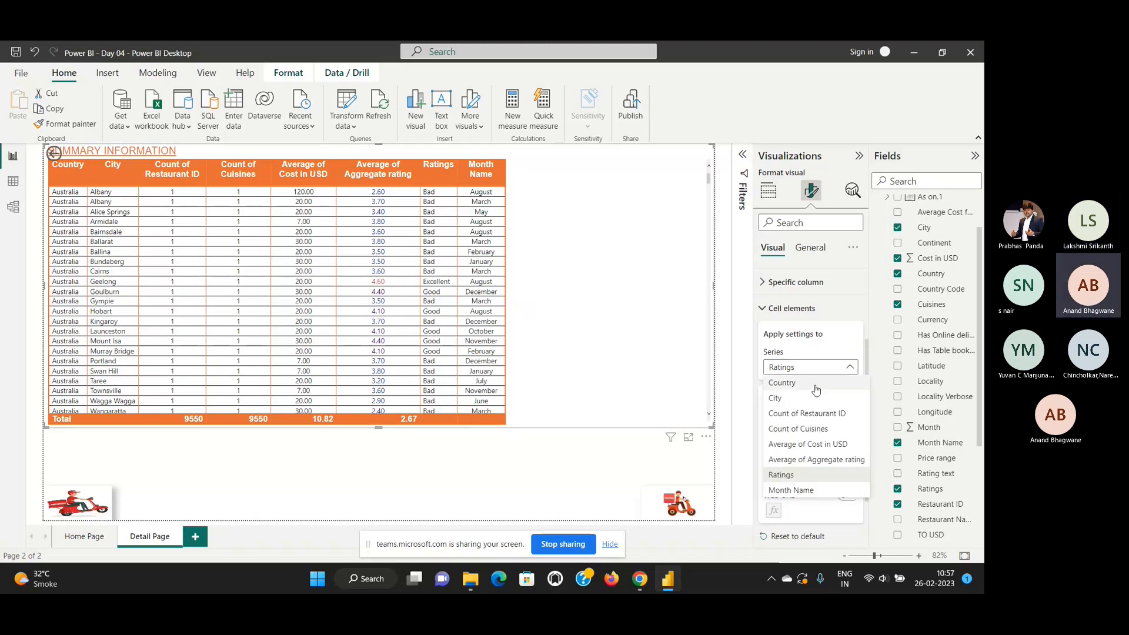
click(782, 382)
click(848, 396)
click(773, 411)
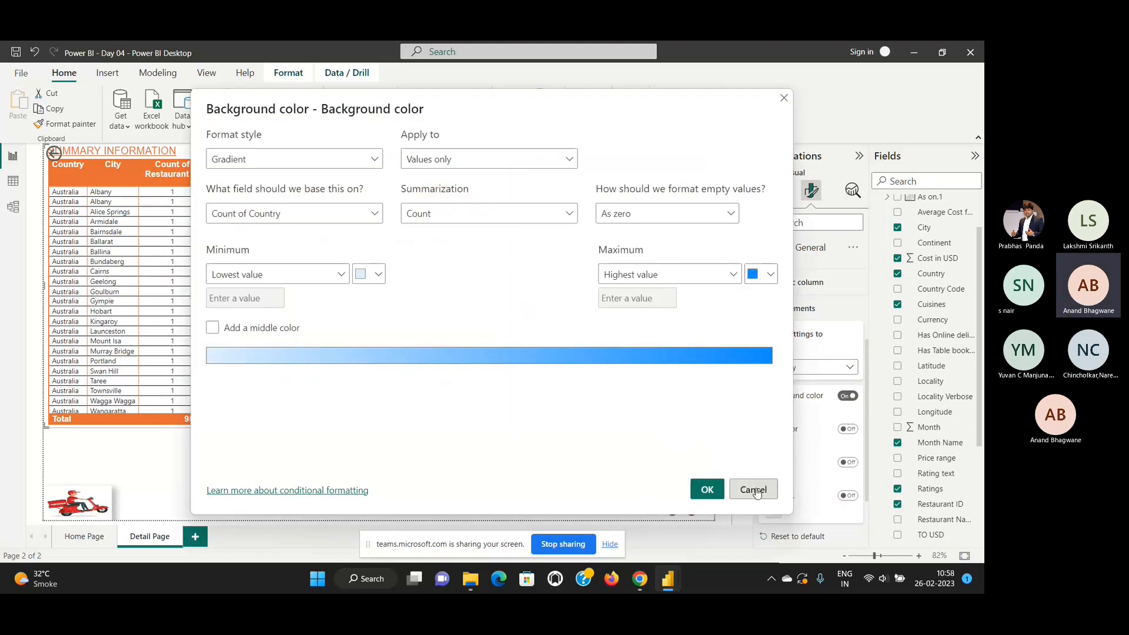
Try the Rules format style for the Country background color, check the summarization and base field choices, and close without applying.
click(328, 160)
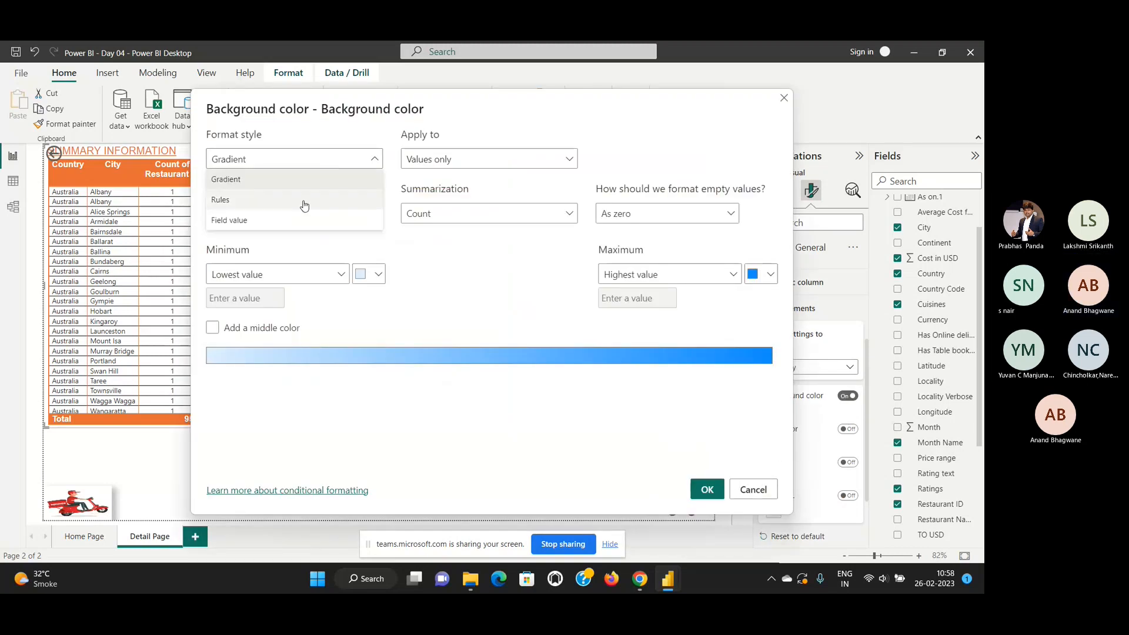
click(304, 201)
click(478, 213)
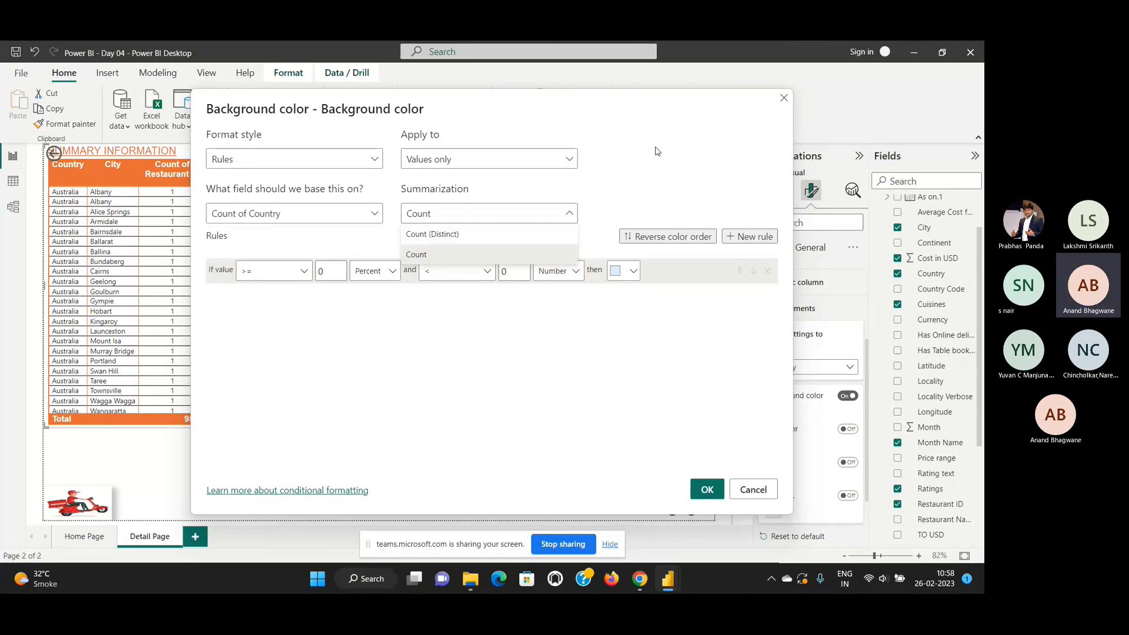
click(523, 164)
click(523, 167)
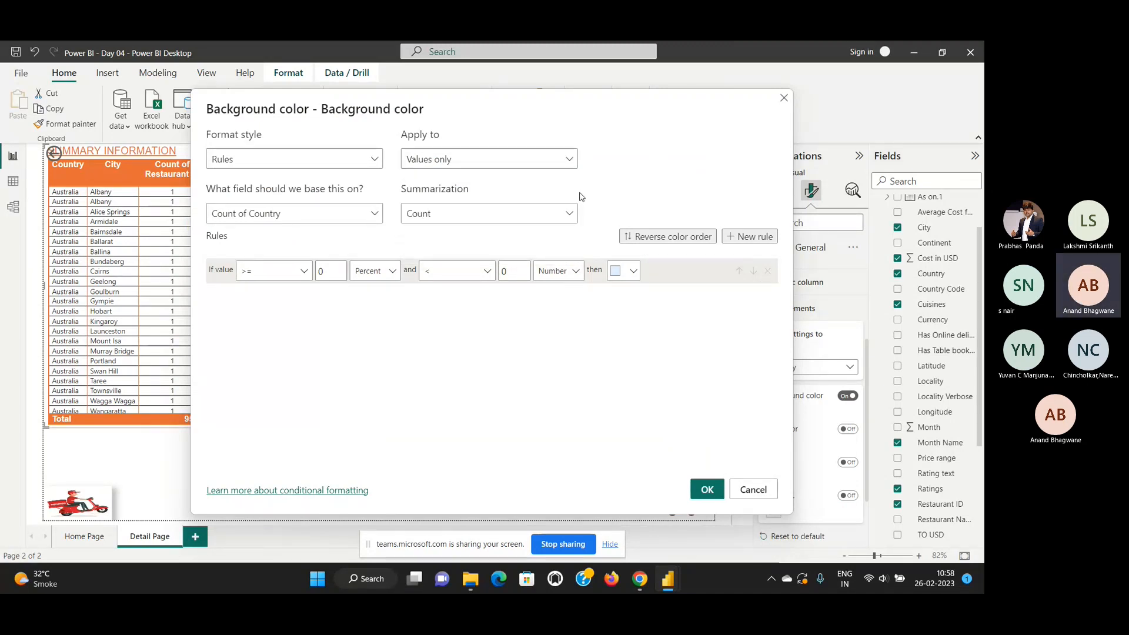
click(318, 217)
click(318, 217)
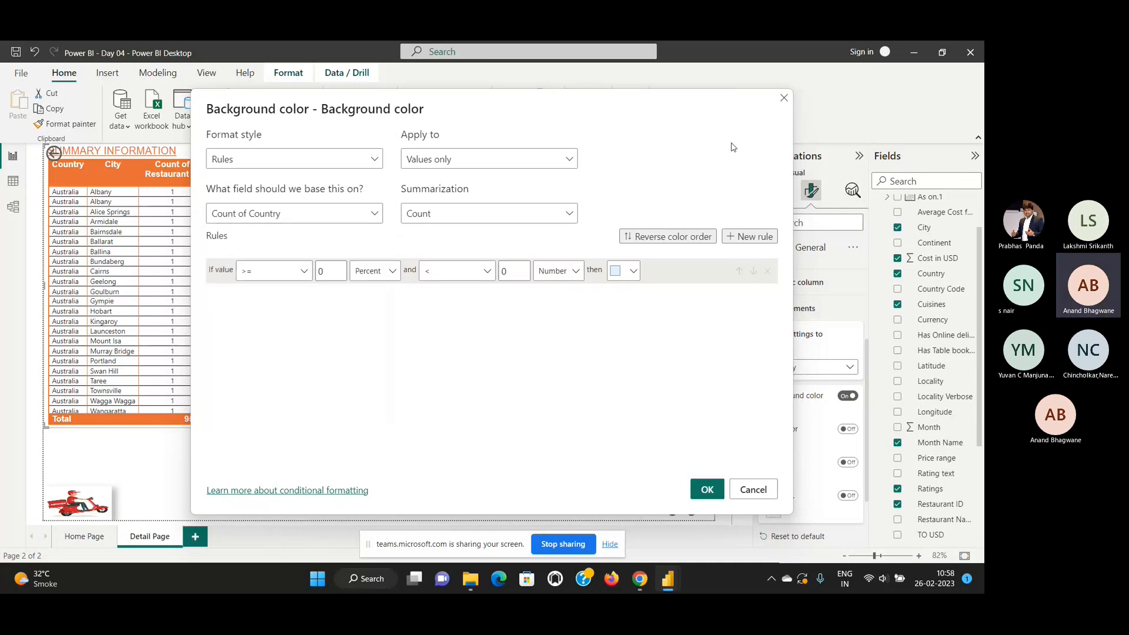
click(785, 98)
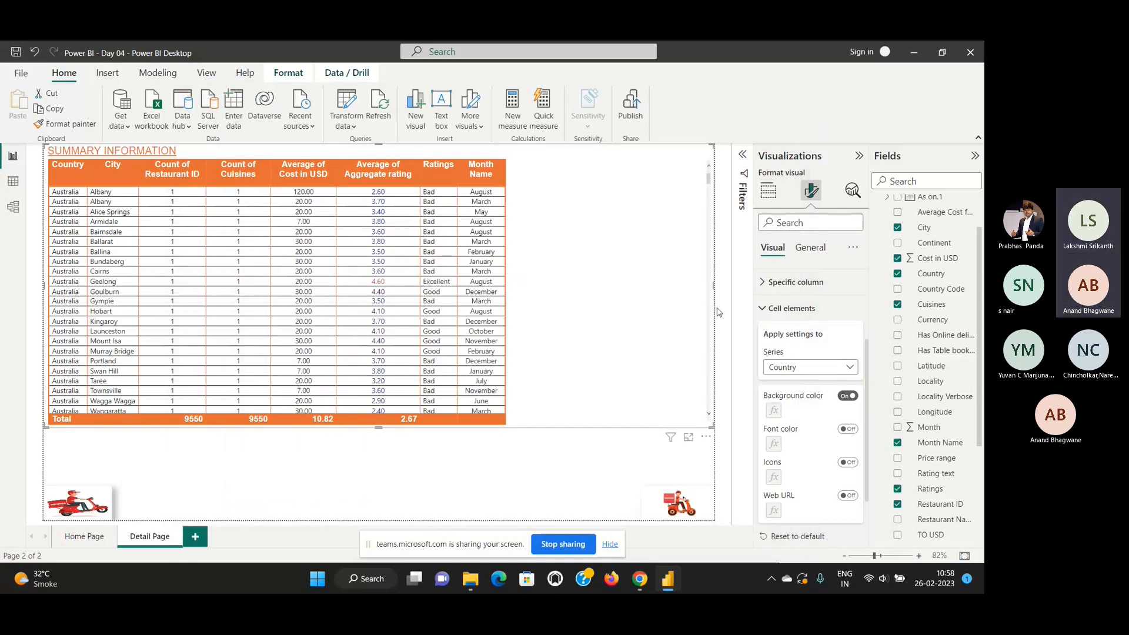
Switch off the Country background color and look through the available cell elements series.
click(848, 396)
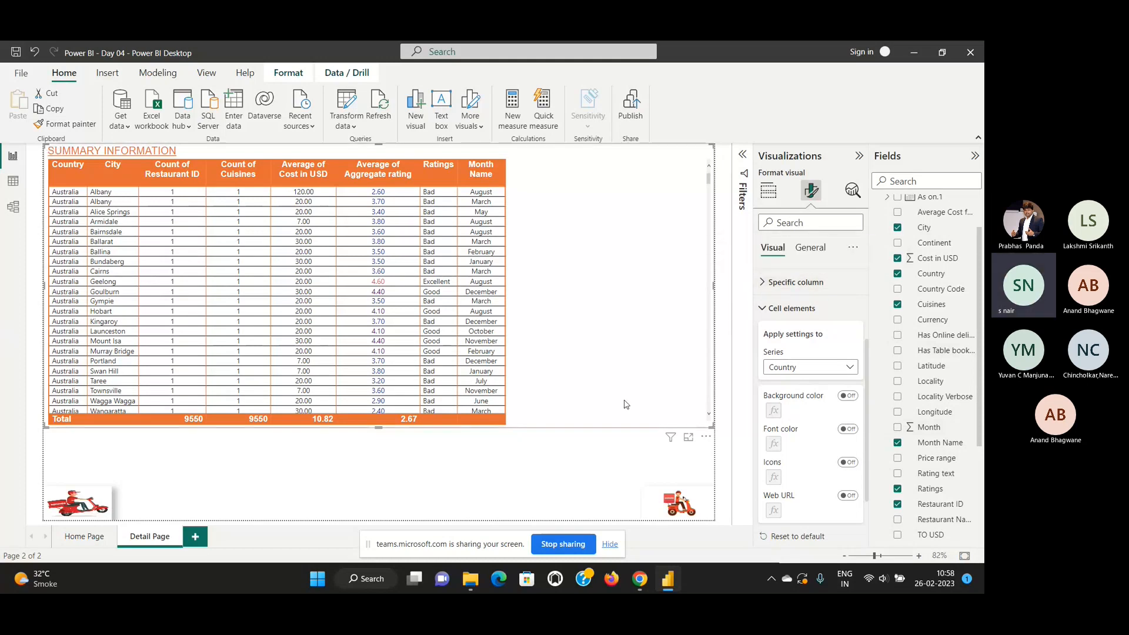
click(850, 368)
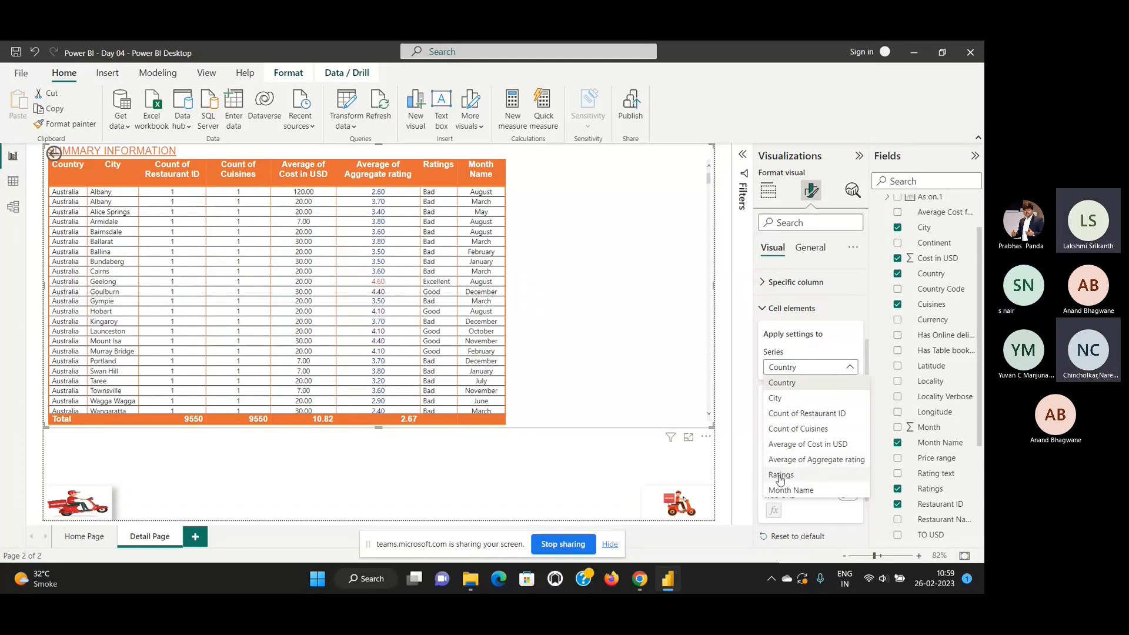
click(817, 224)
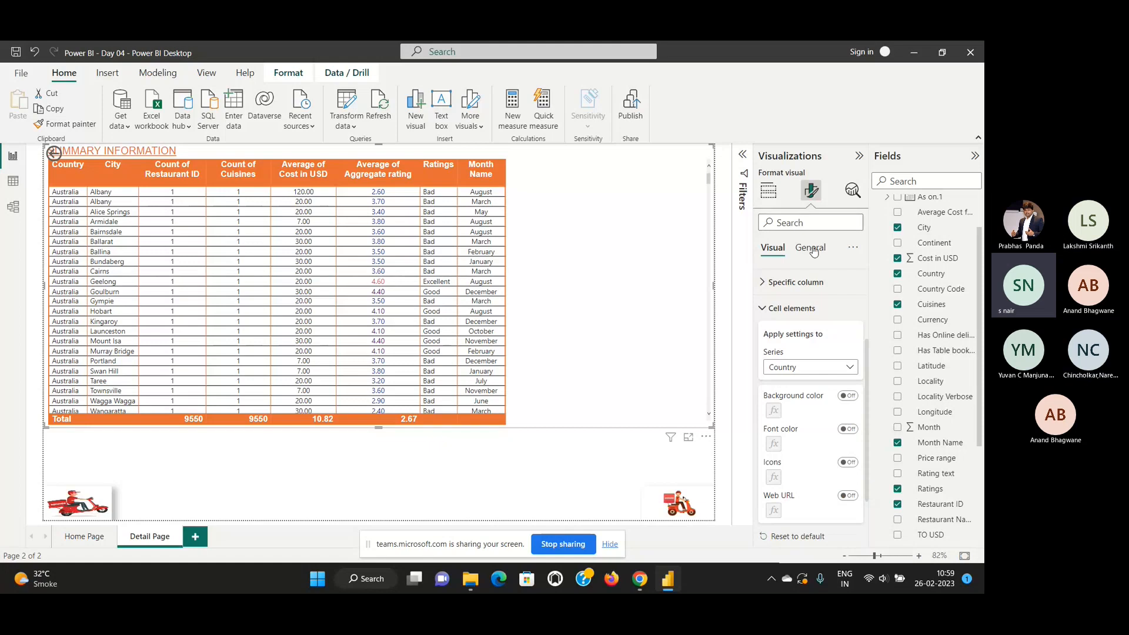
Show the table's general format settings and stop sharing the screen in the Teams meeting.
click(813, 248)
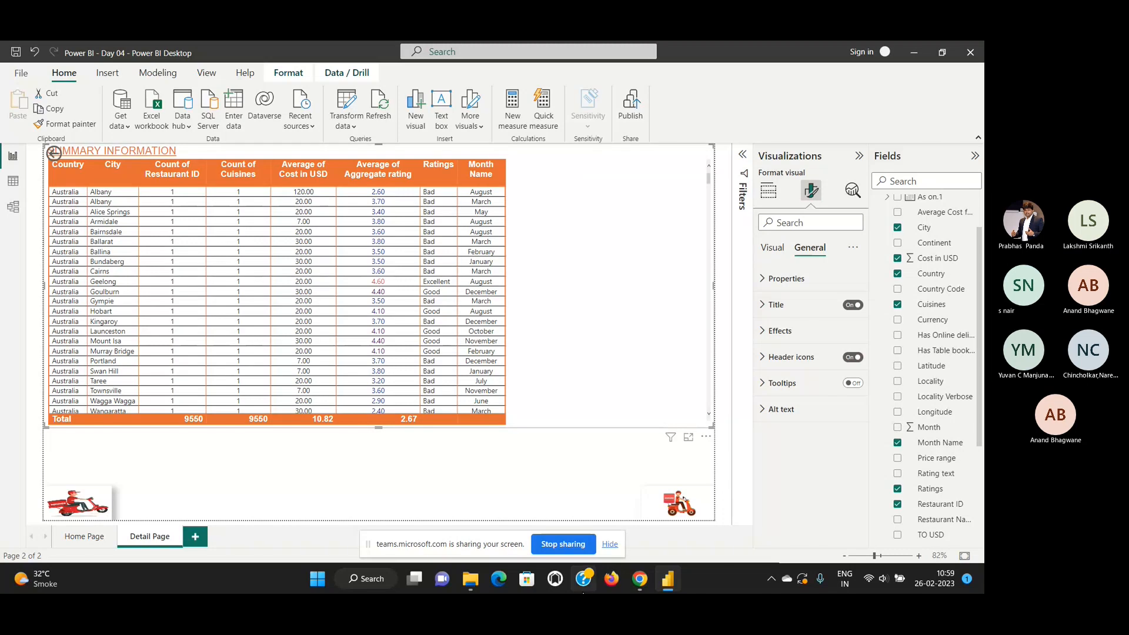
click(545, 545)
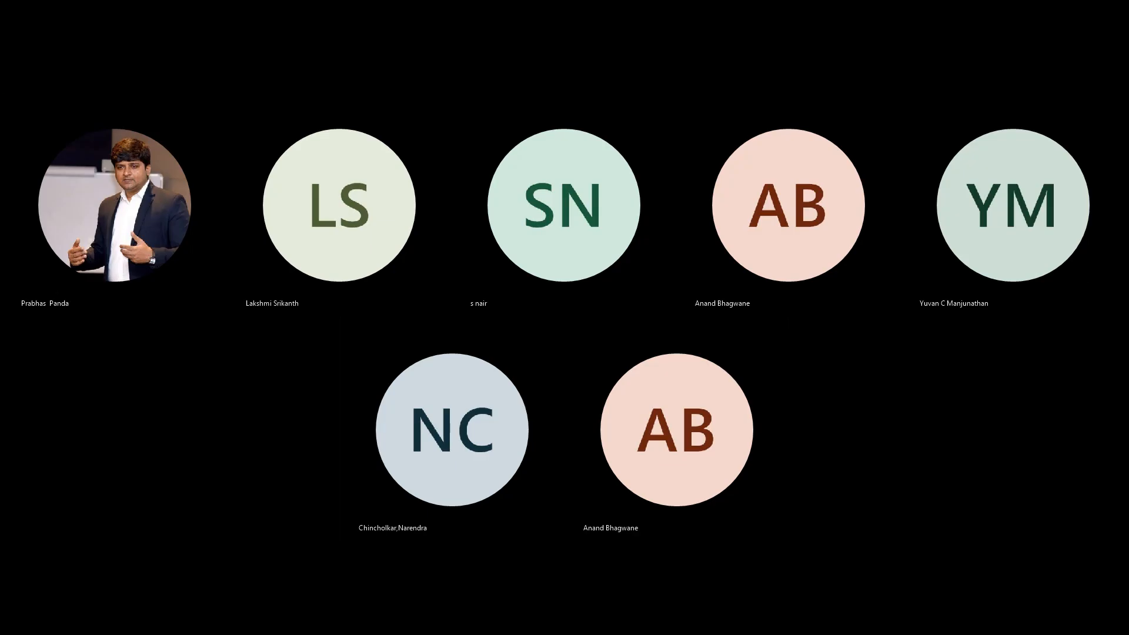
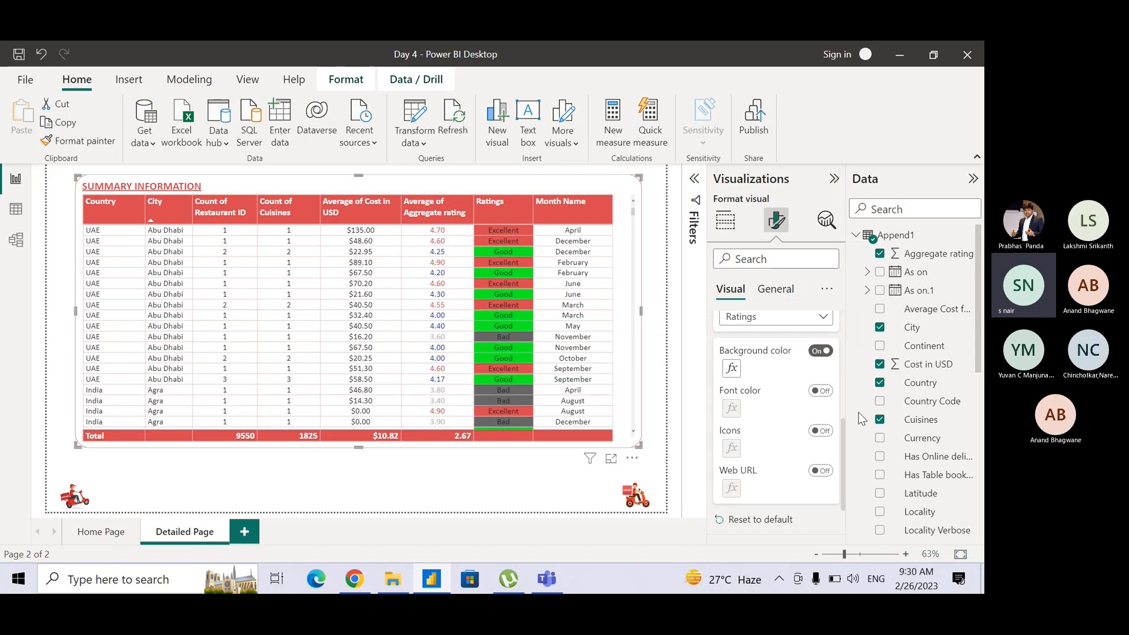
Review the Summary Information table's visual format settings down to Cell elements, and show its available visual types.
click(849, 439)
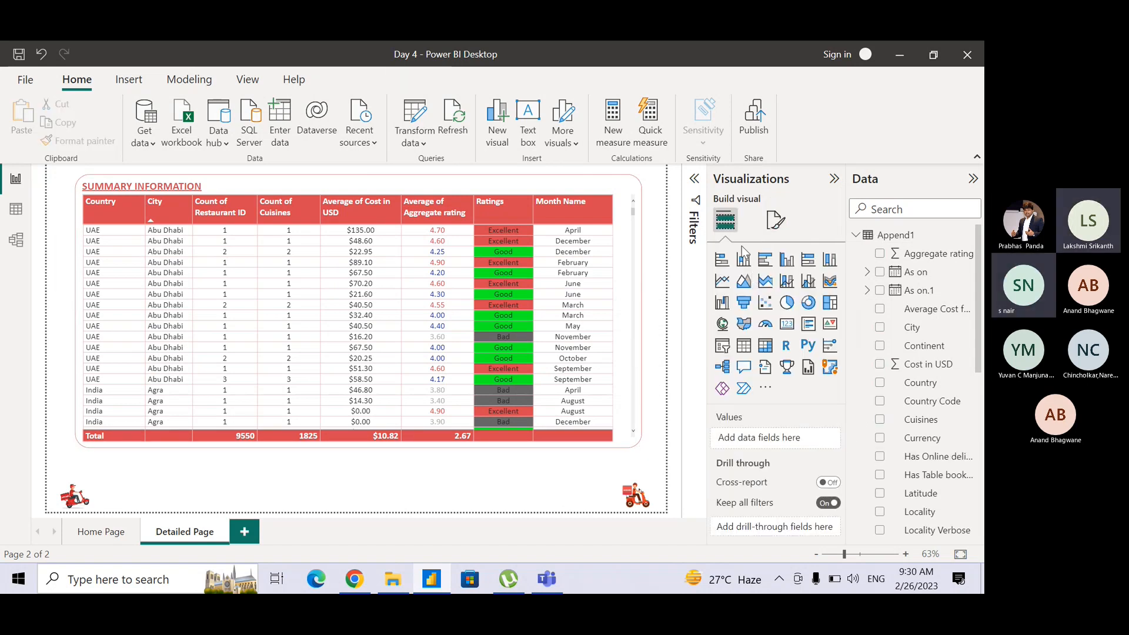
click(615, 186)
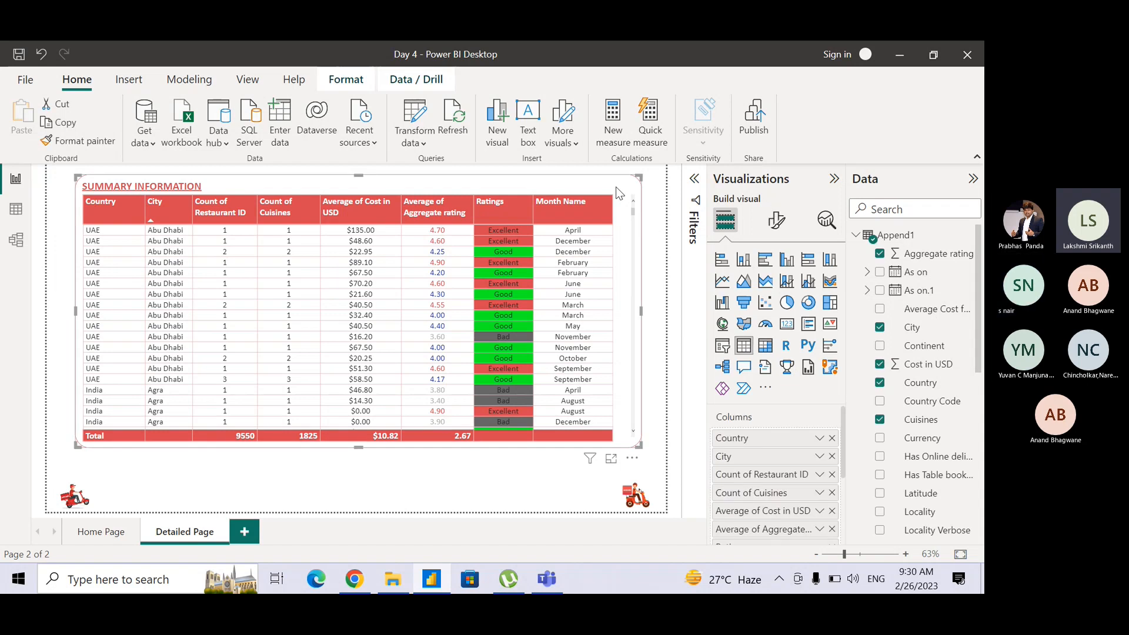
click(777, 221)
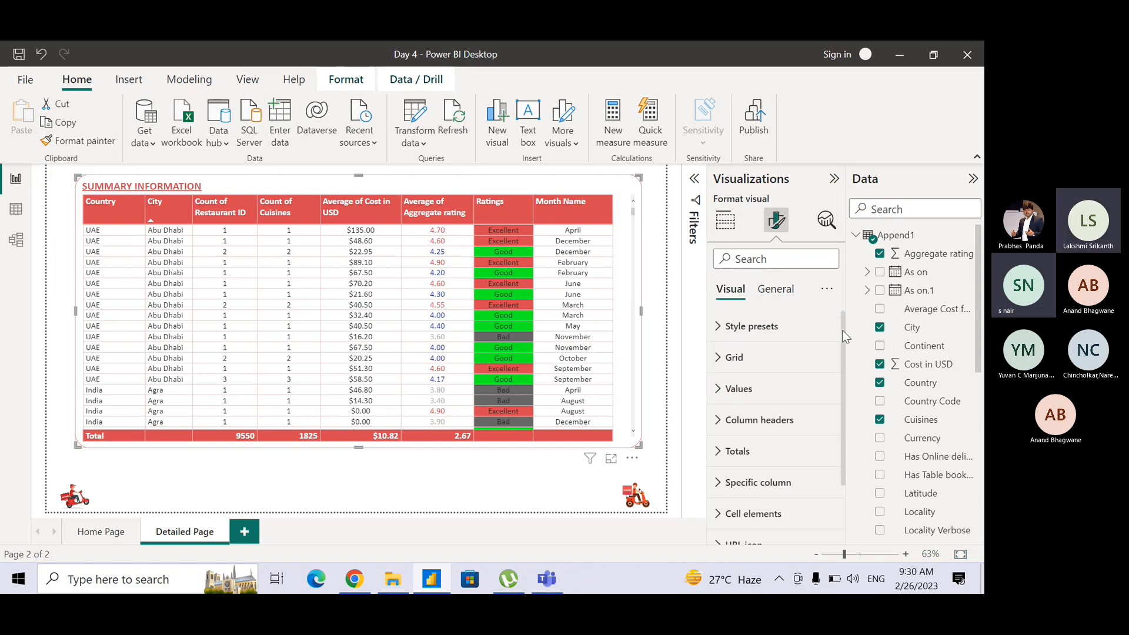
drag(845, 336, 839, 403)
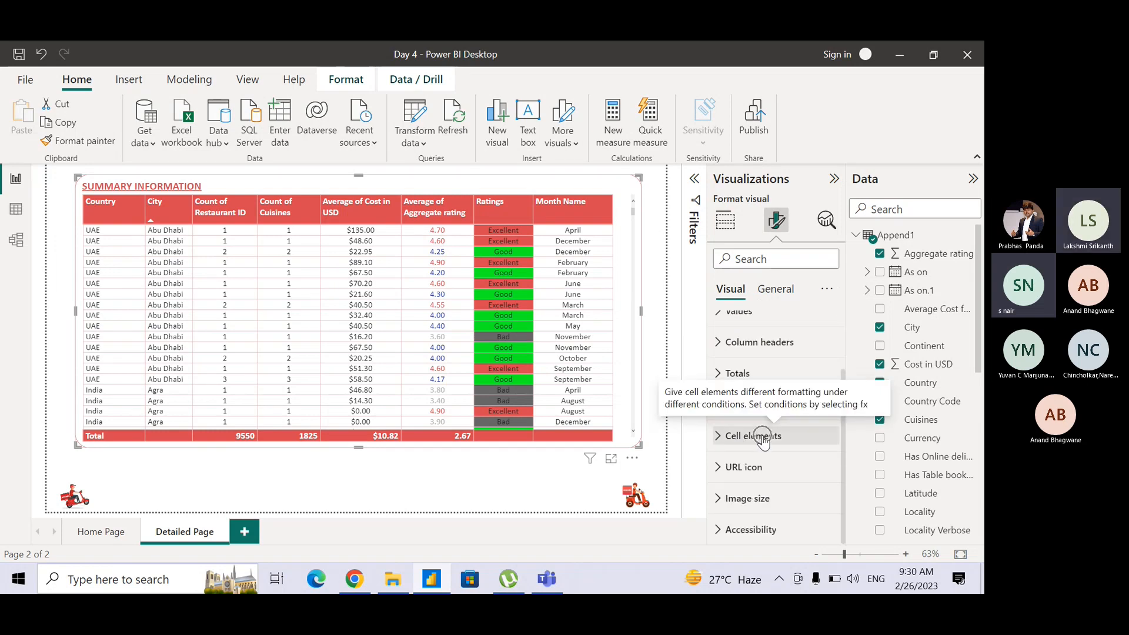
click(547, 478)
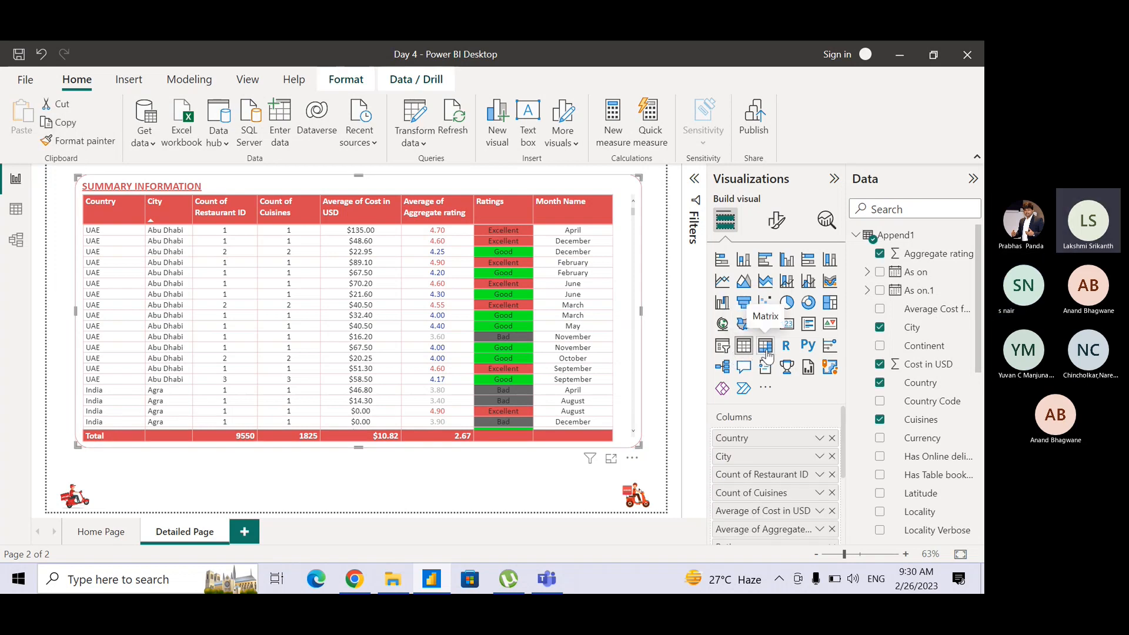
click(273, 467)
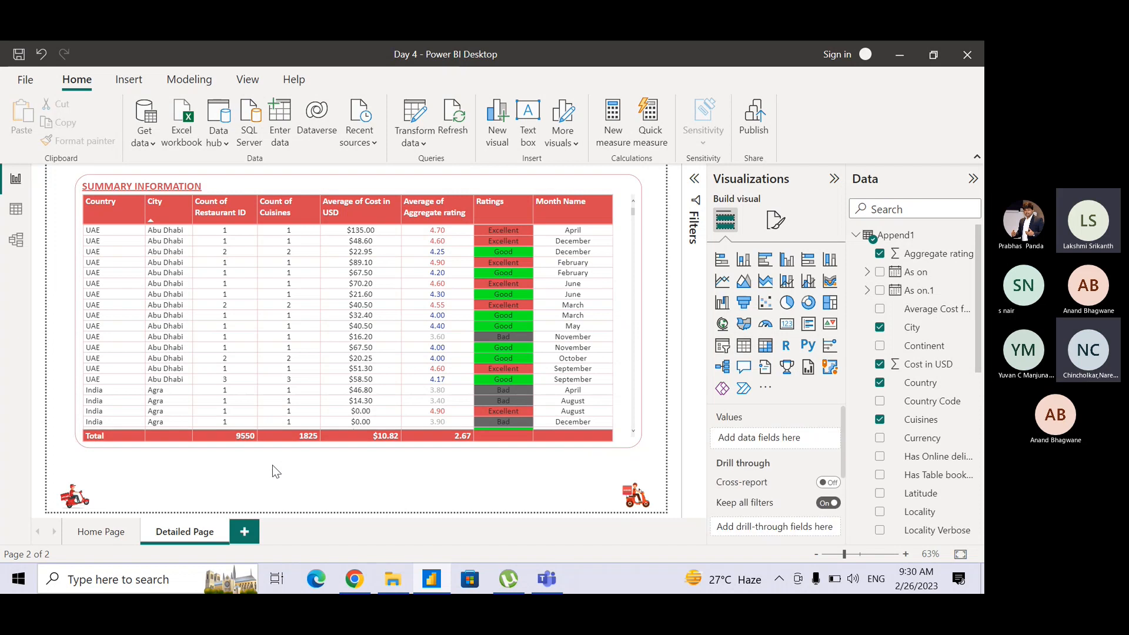
Duplicate the Detailed Page and rename the copy as Matrix Table.
right_click(189, 540)
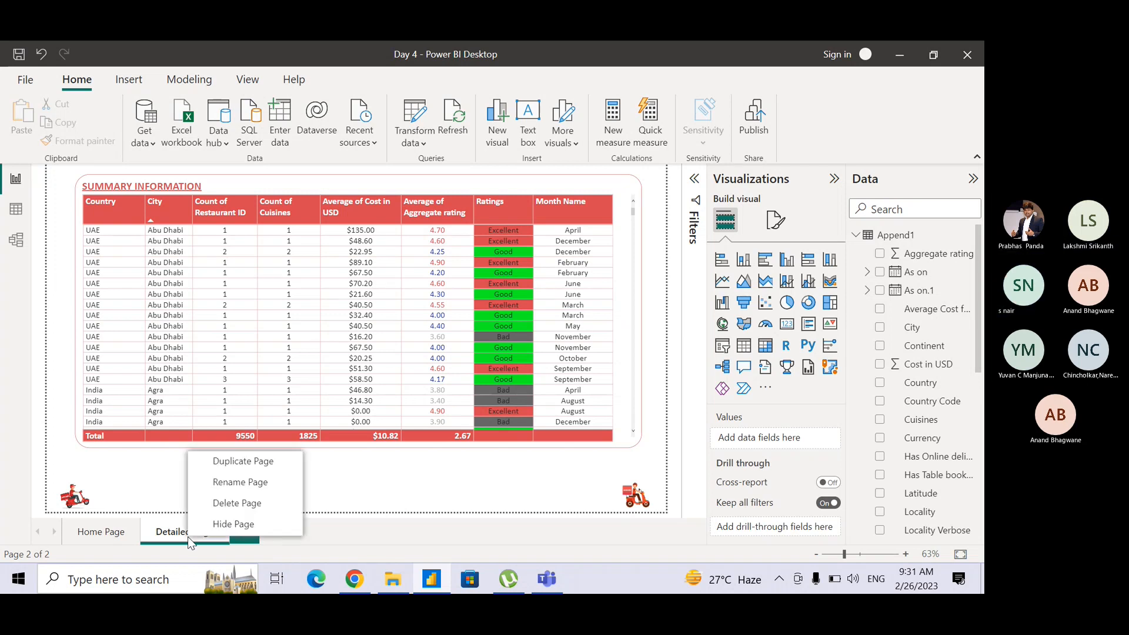
click(242, 461)
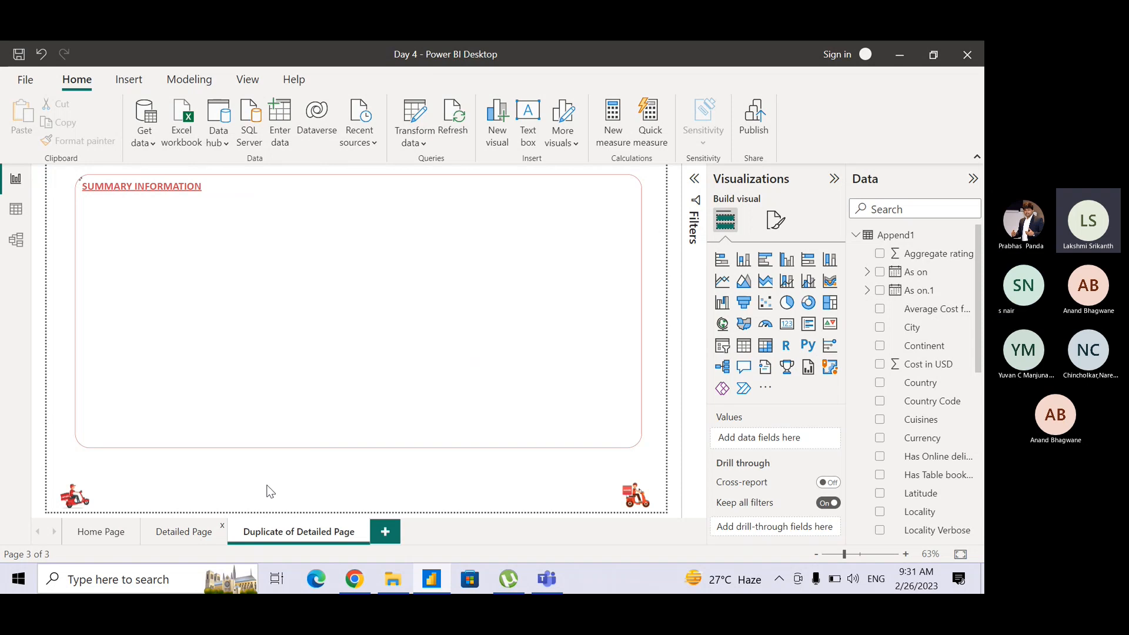
double_click(284, 529)
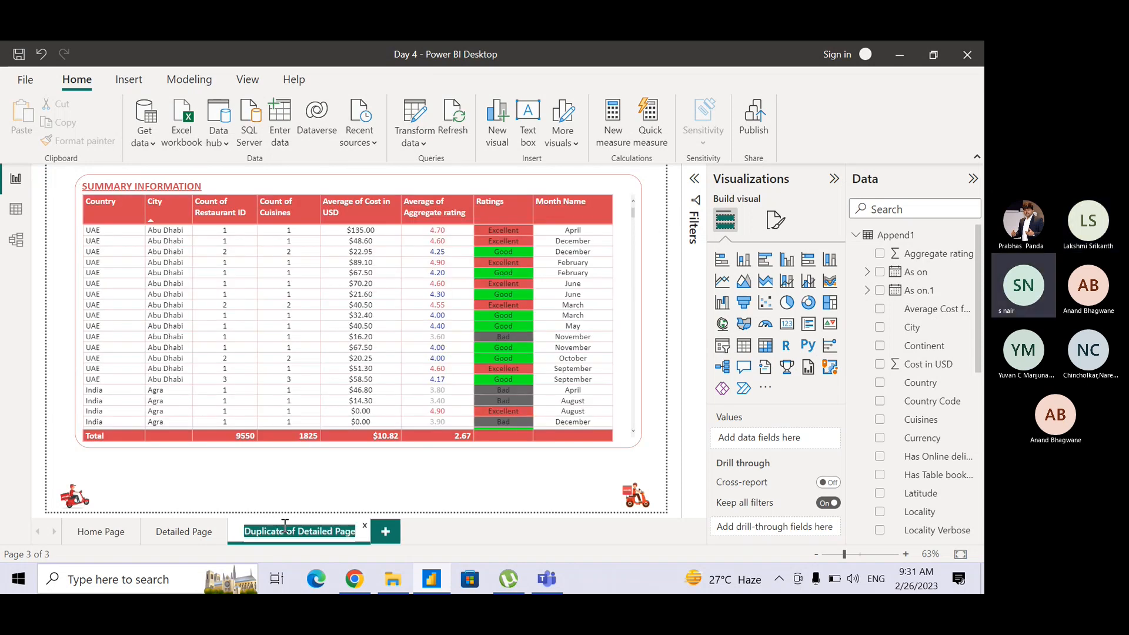
text(Matrix)
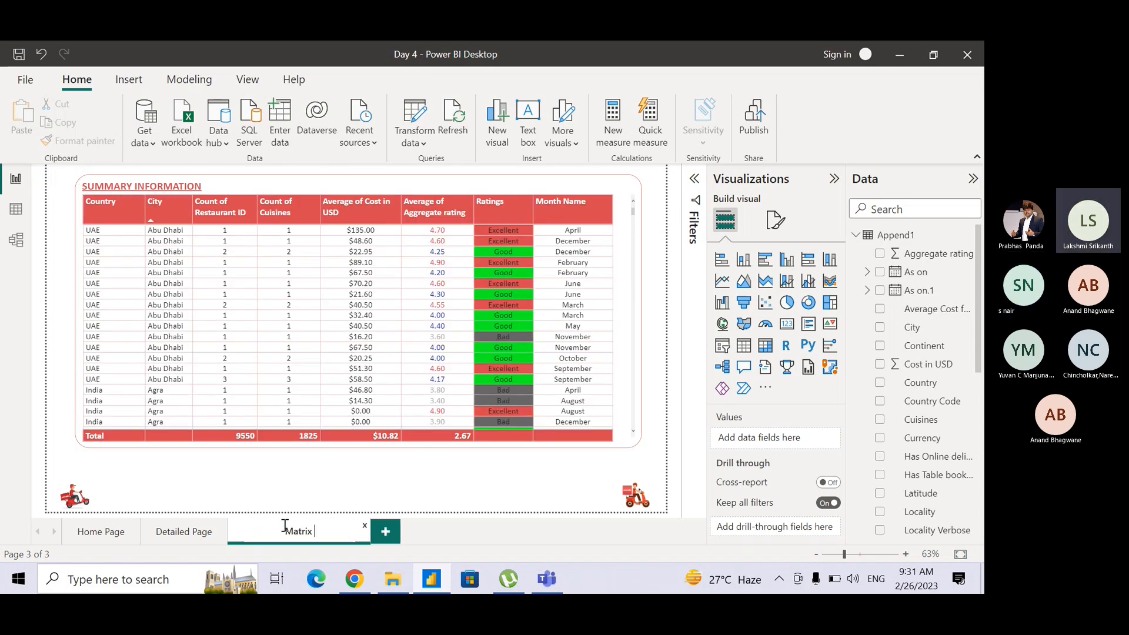
text( Table)
key(Return)
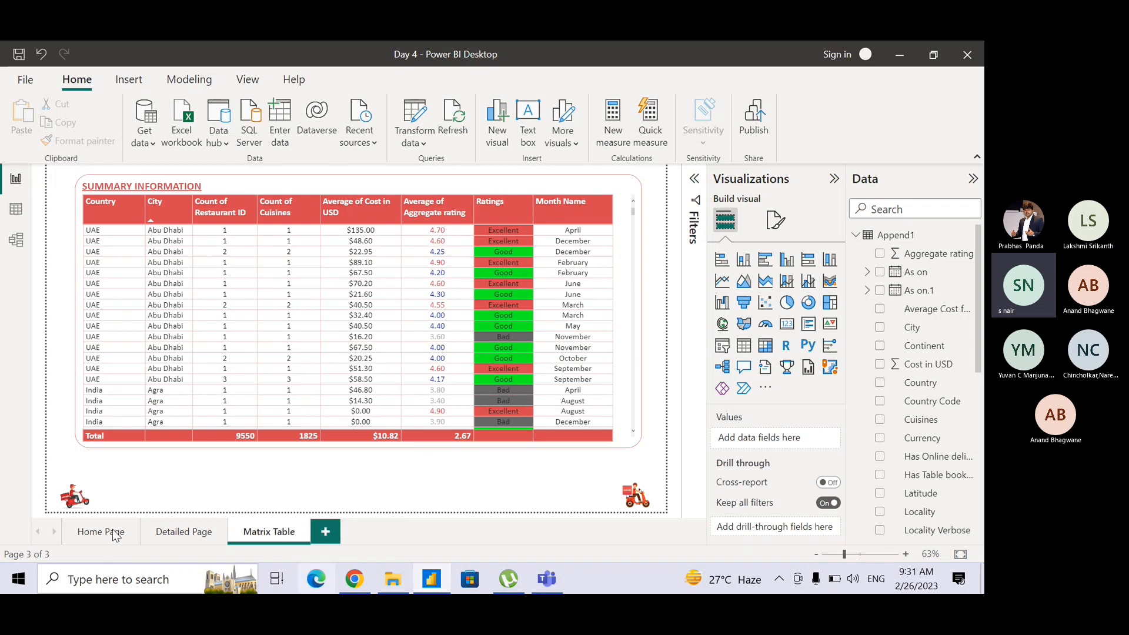
Convert the Summary Information table to a matrix and move City from its columns to the end of its rows.
click(466, 179)
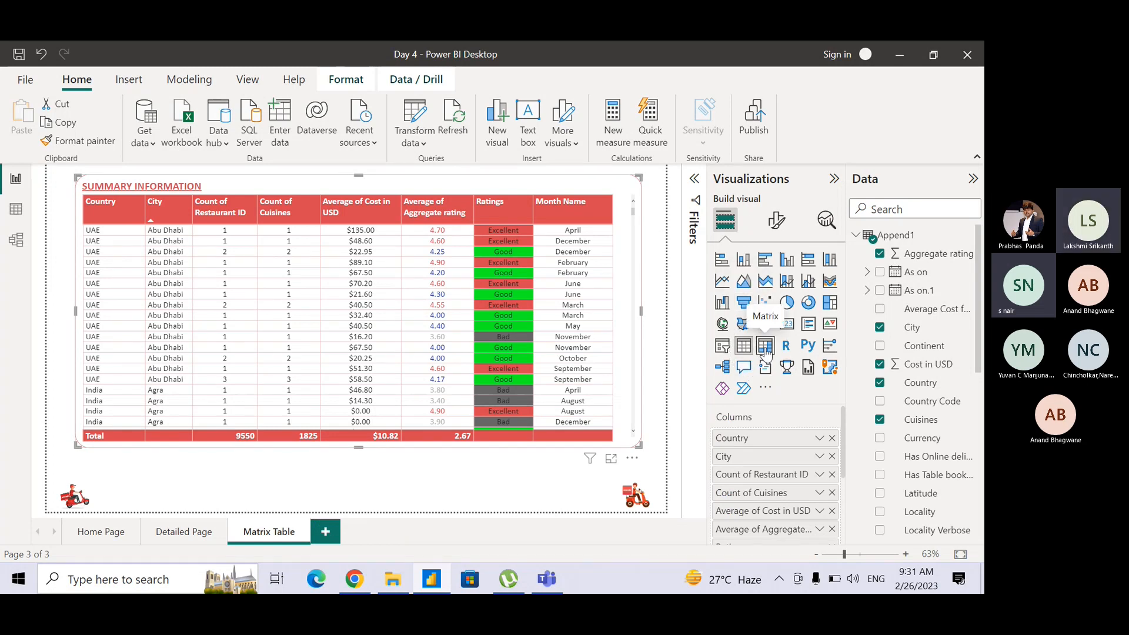
click(765, 350)
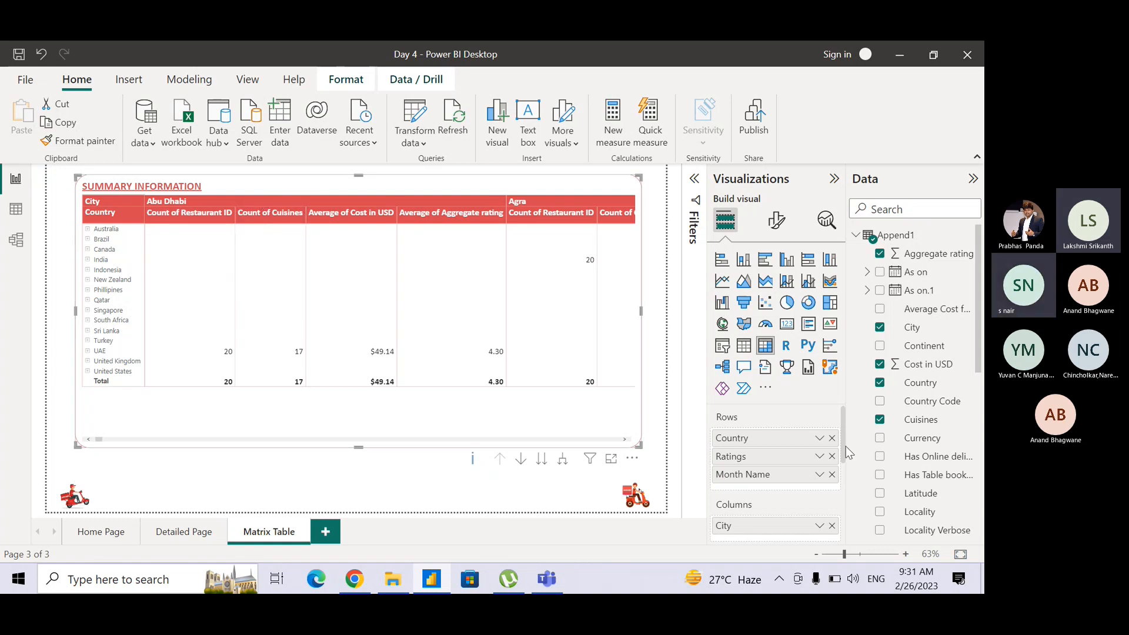
drag(843, 457, 849, 476)
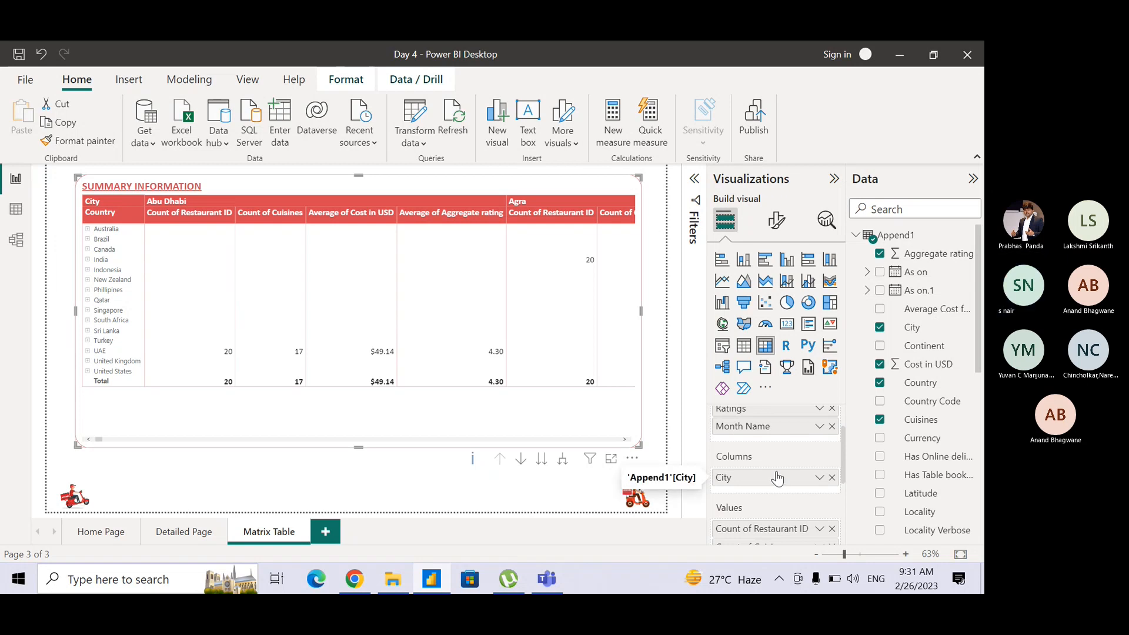
drag(782, 448, 781, 439)
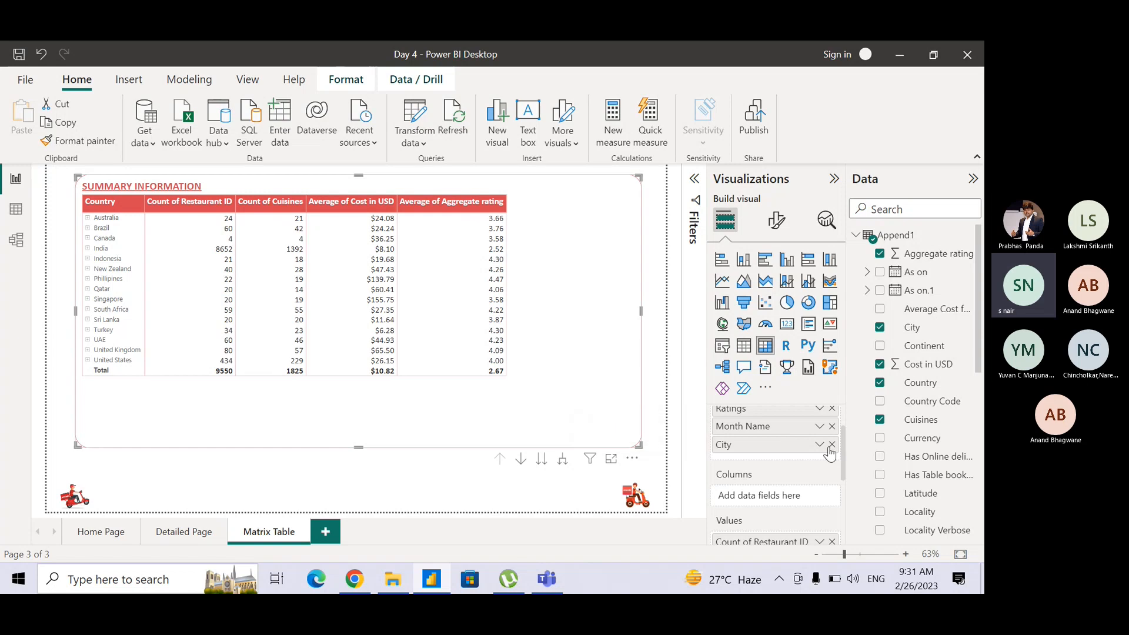
drag(844, 462, 844, 432)
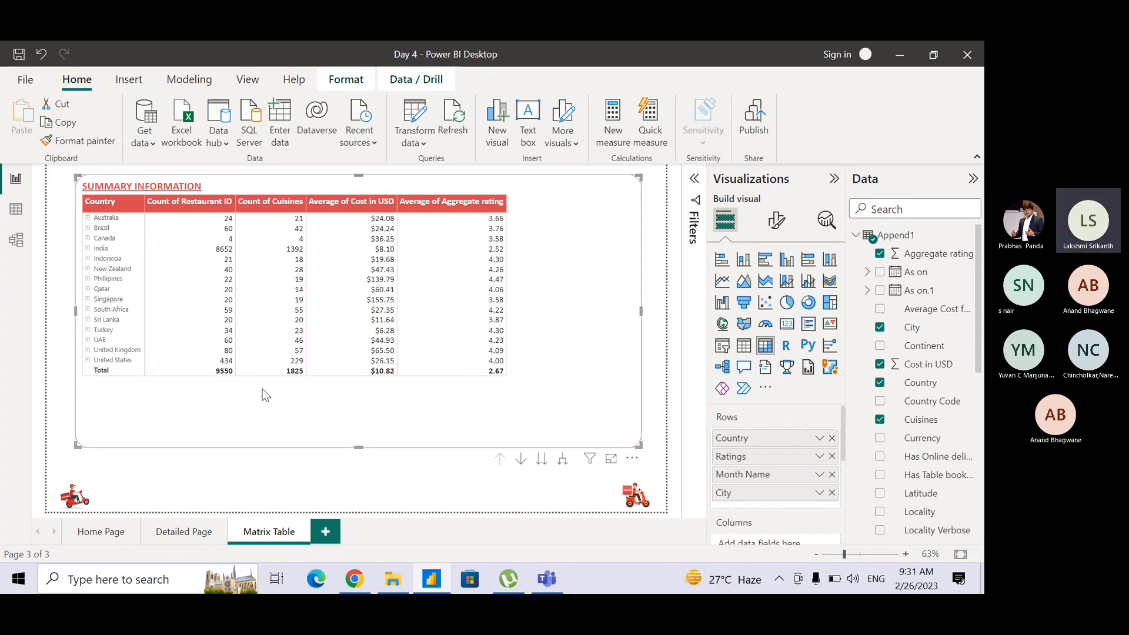
Drill down into Australia in the matrix, and reorder the row fields as Country, City, Month Name, Ratings.
click(520, 460)
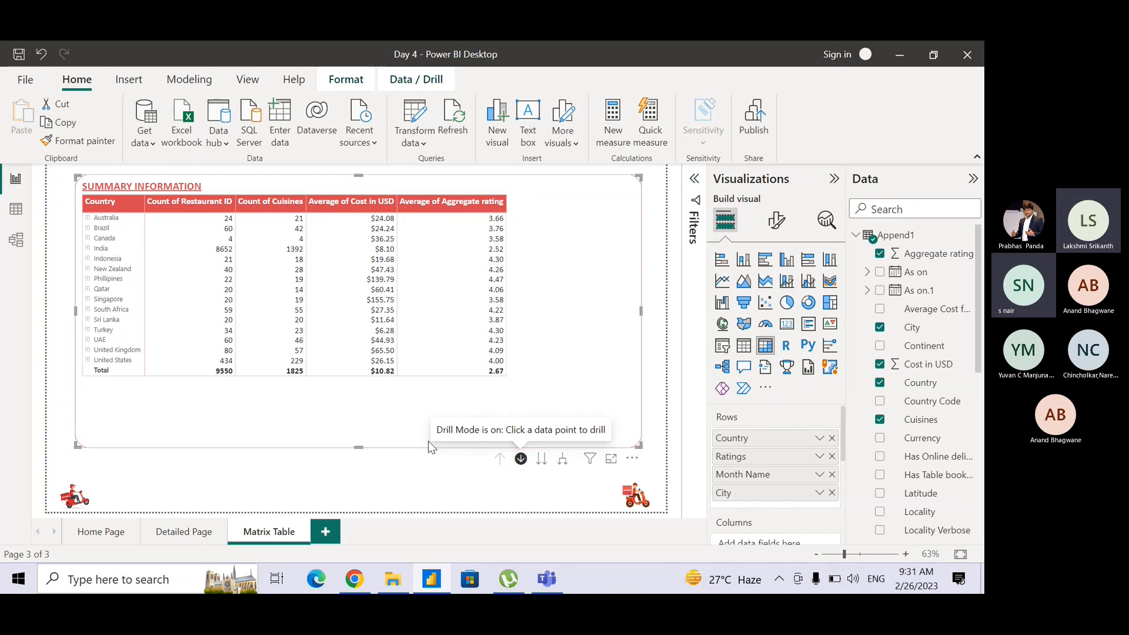
click(104, 219)
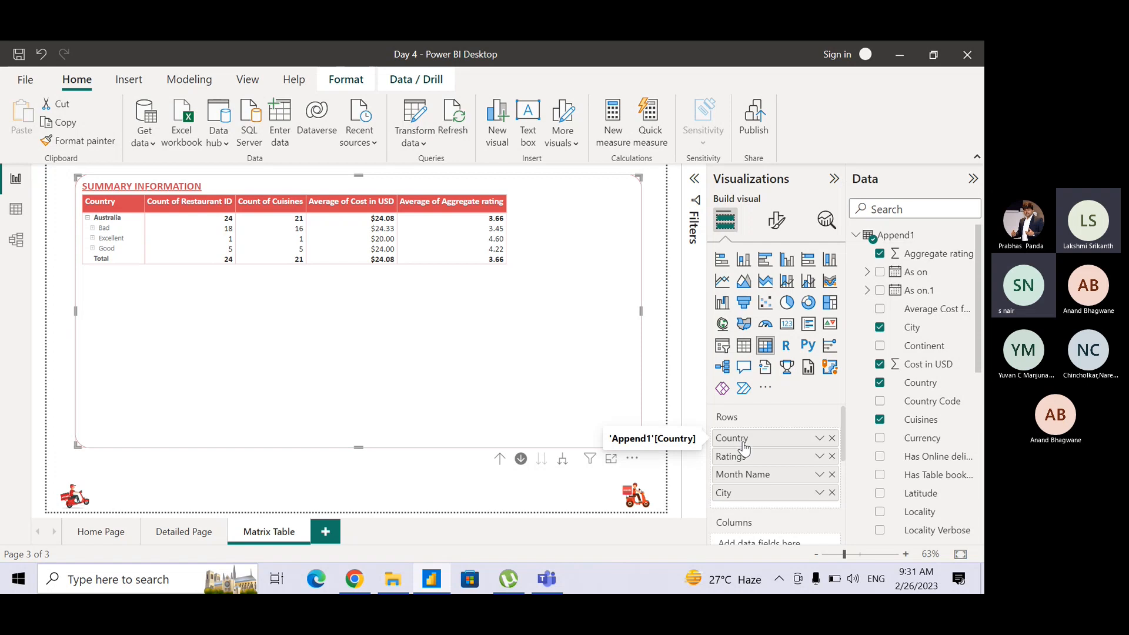
drag(742, 492, 746, 458)
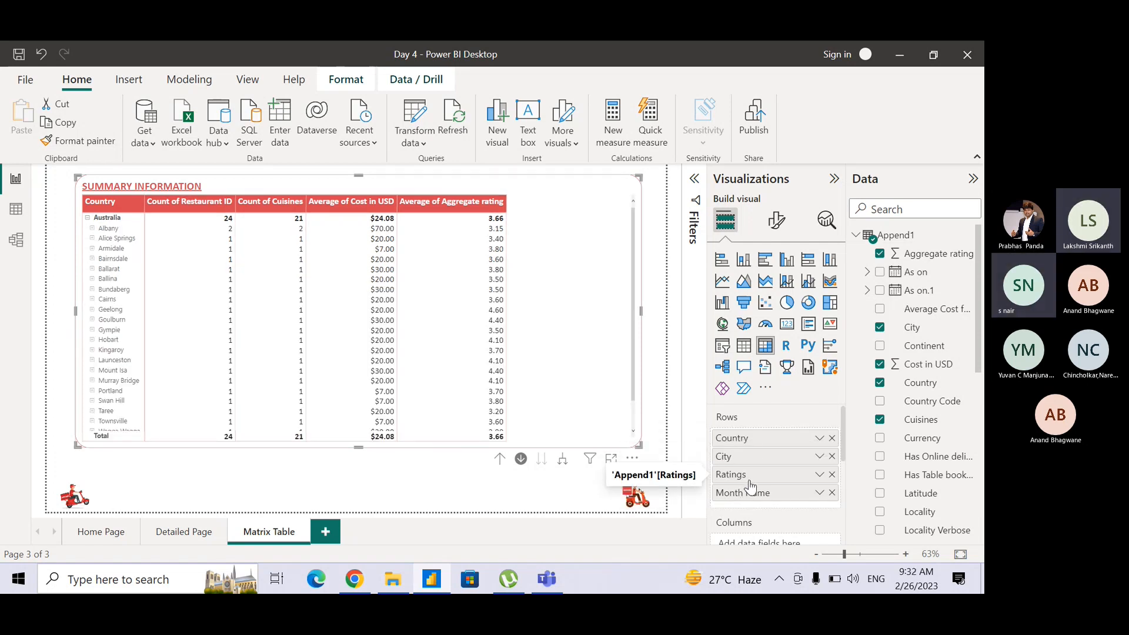
mouse_move(751, 492)
mouse_down()
mouse_move(748, 471)
mouse_move(757, 474)
mouse_up()
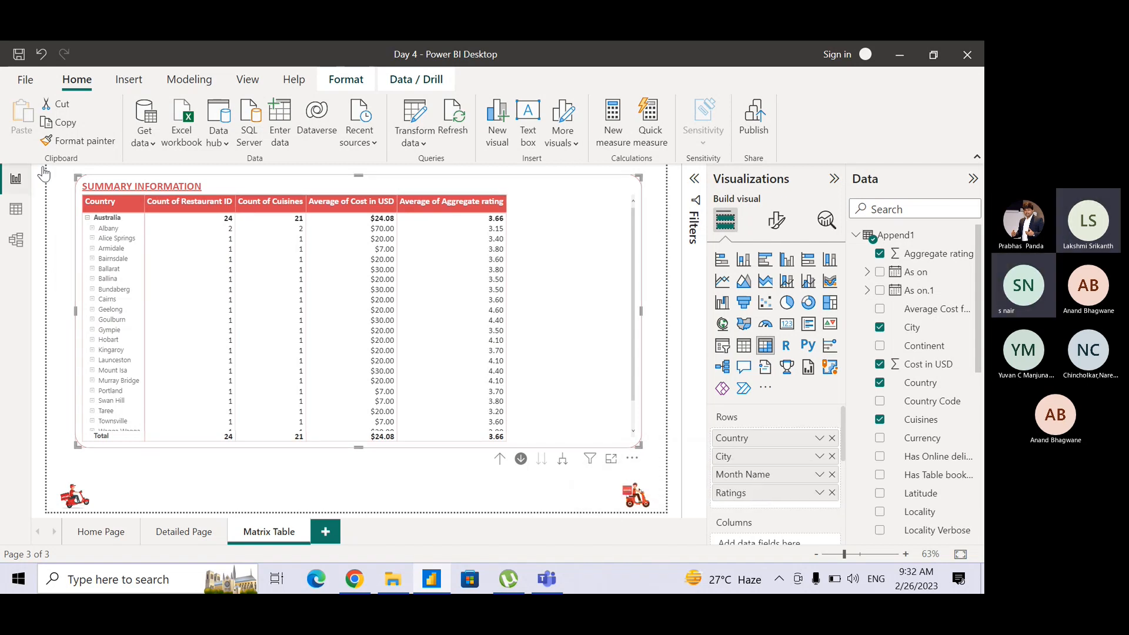
Expand Albany and its August entry in the matrix, and compare the hierarchy with the flat table on the Detailed Page.
click(93, 229)
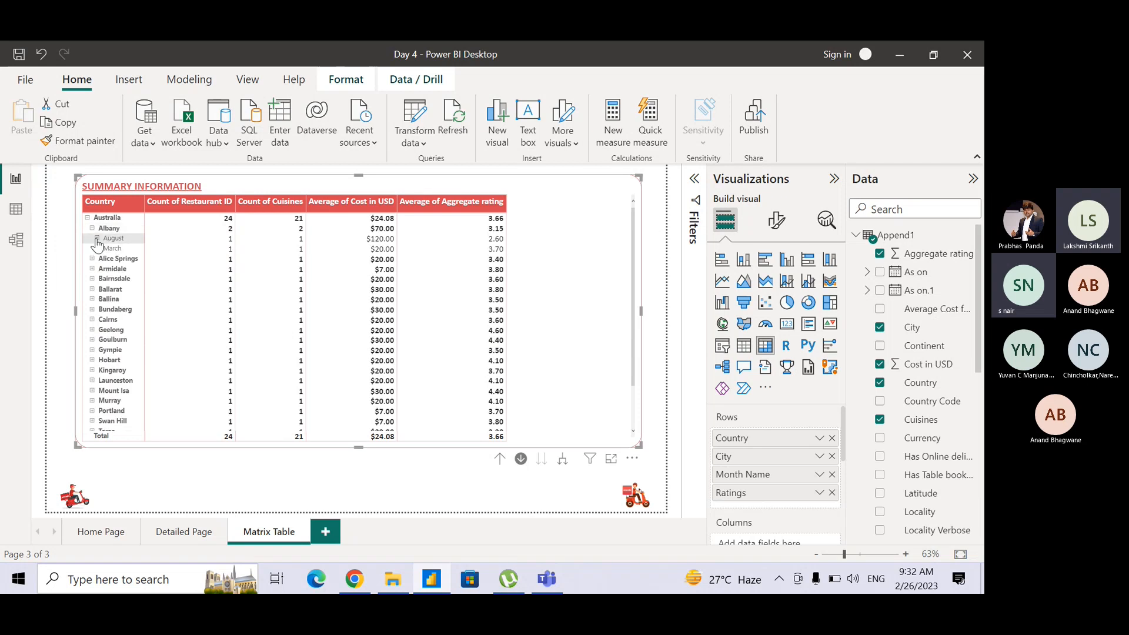
click(97, 239)
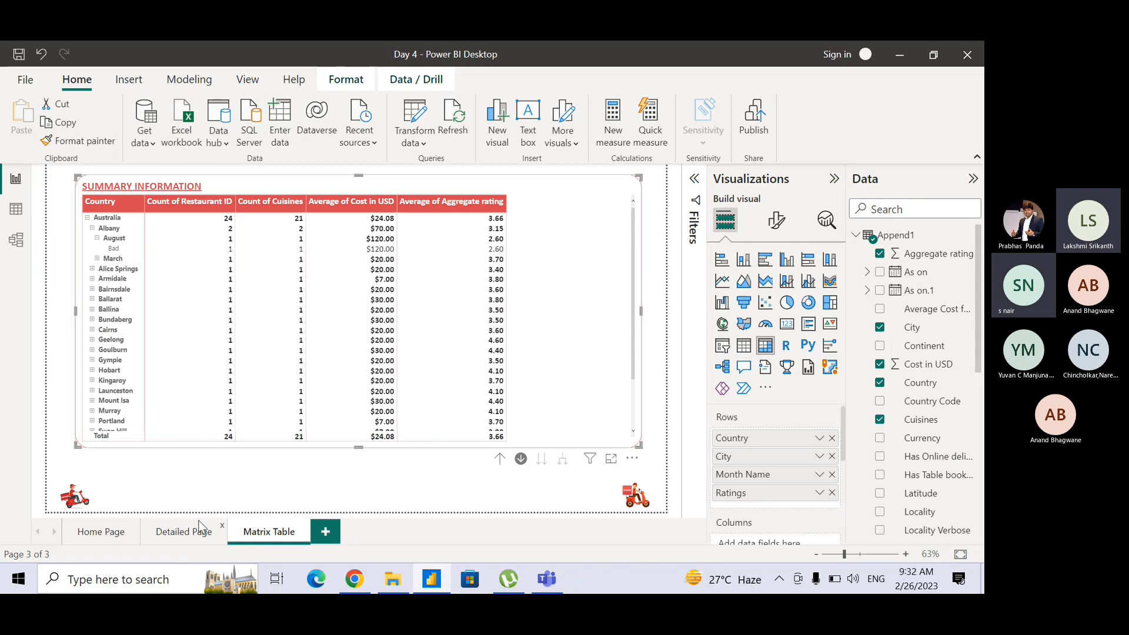
click(184, 531)
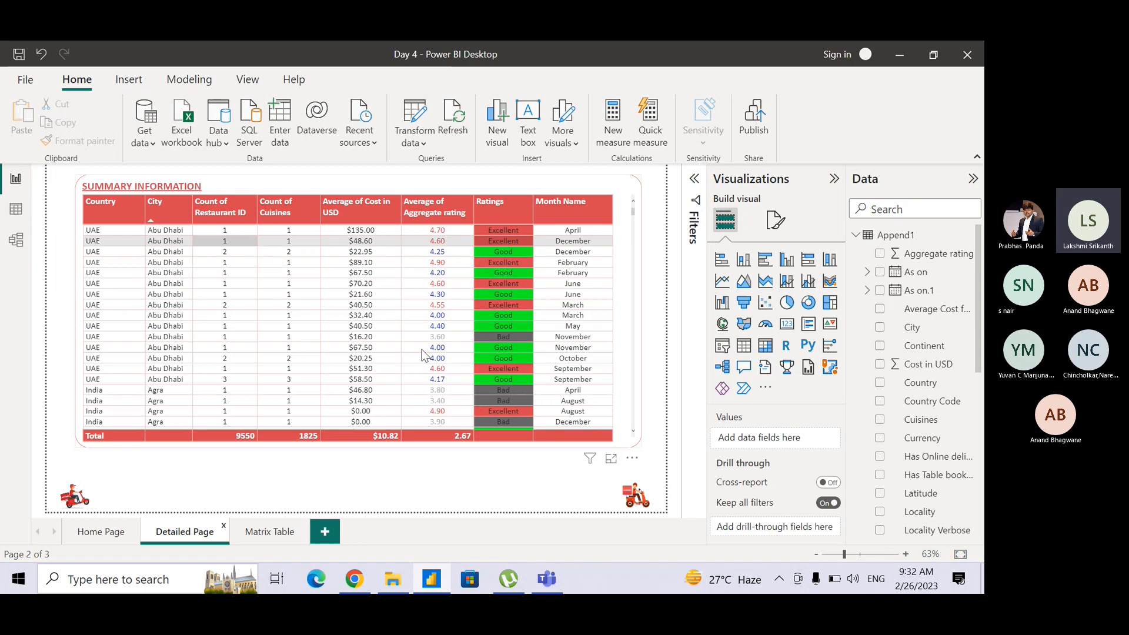
click(244, 543)
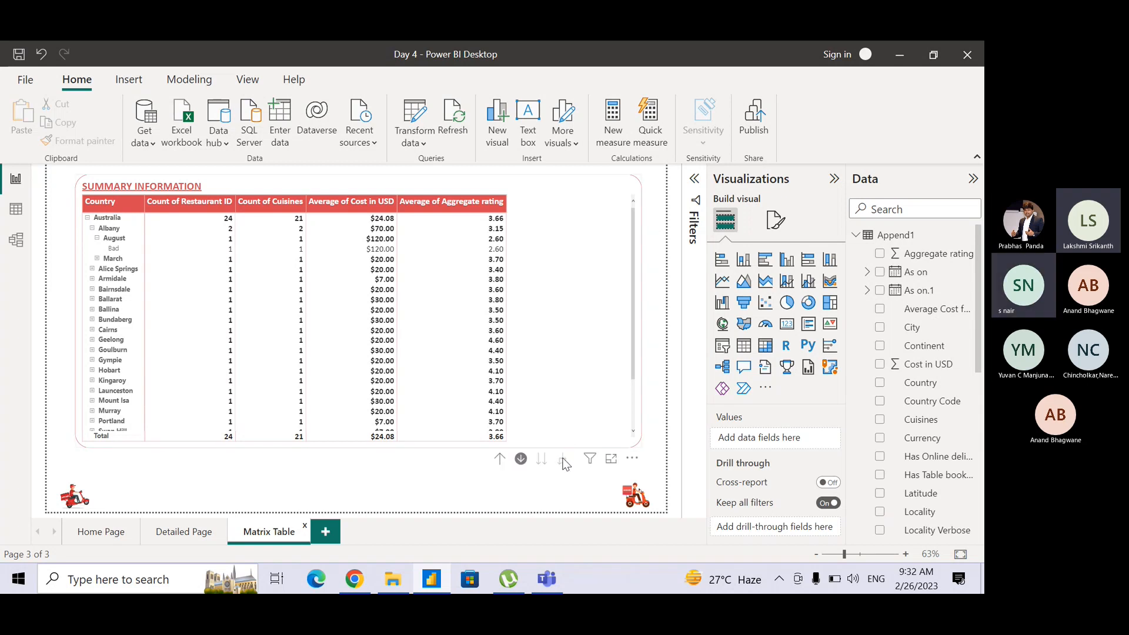
Drill up to the country level and expand all countries through to Ratings, comparing the matrix with the Detailed Page table.
click(501, 458)
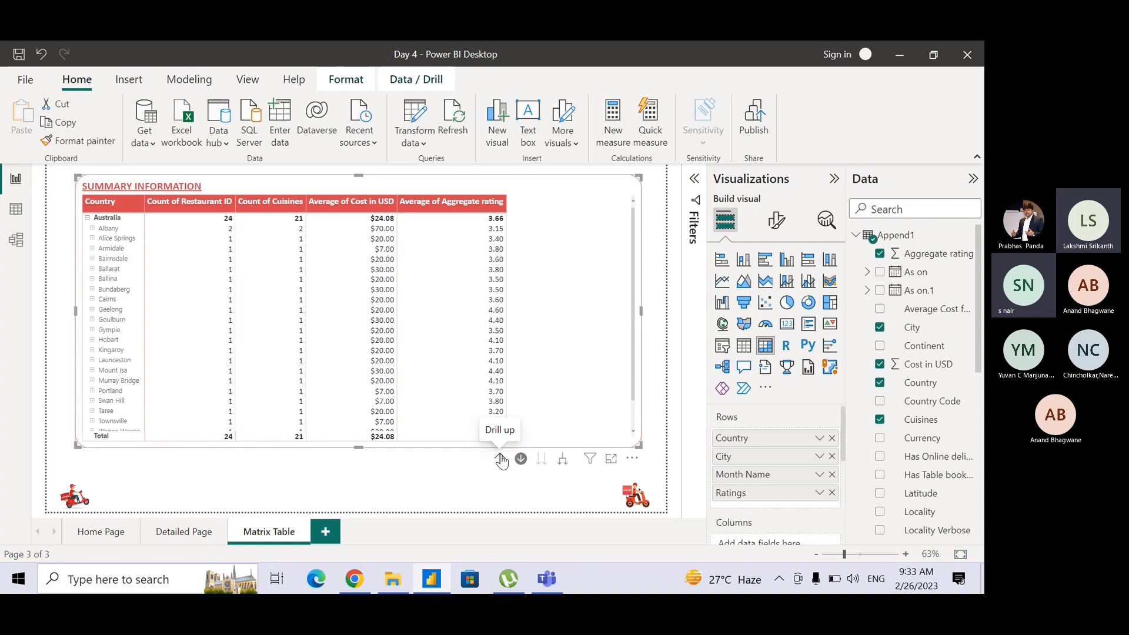
click(500, 458)
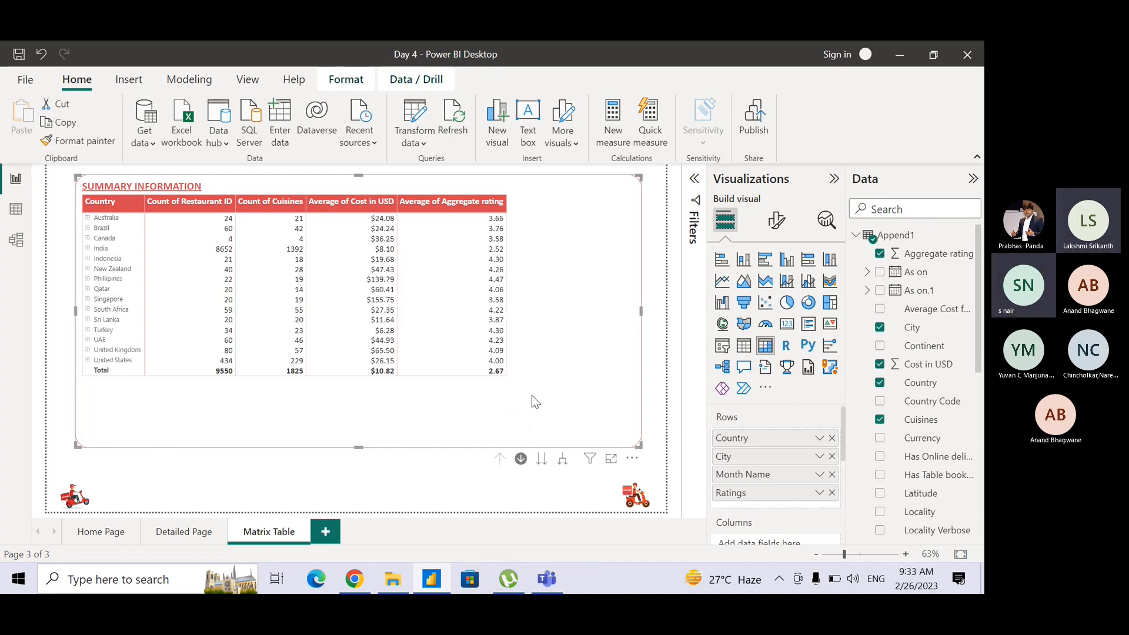
key(ctrl)
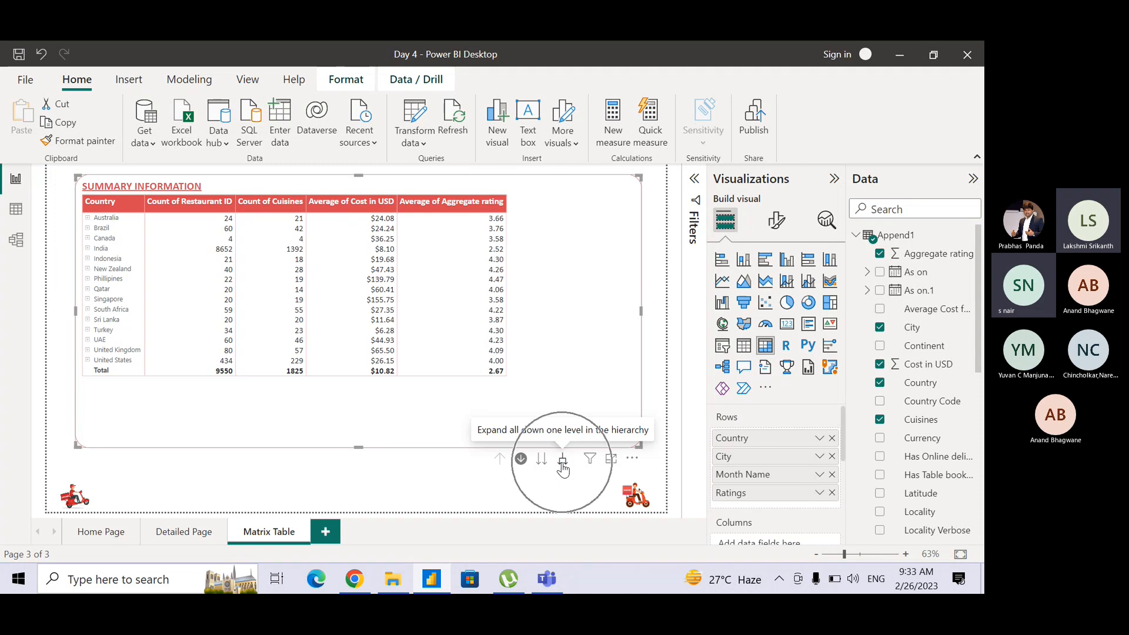
key(ctrl)
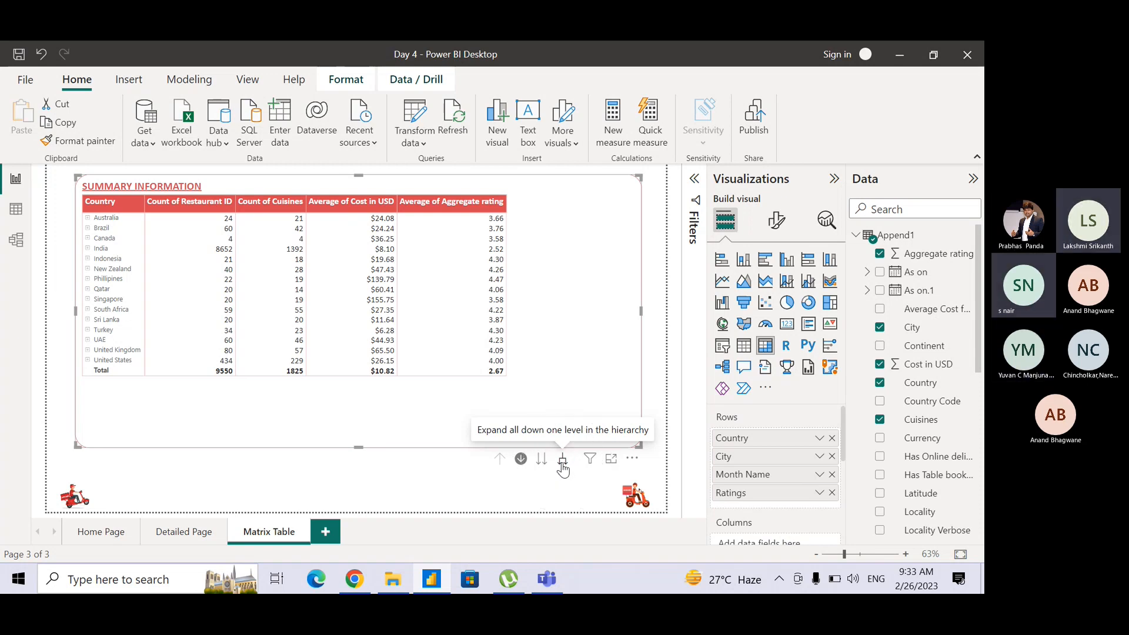
click(563, 459)
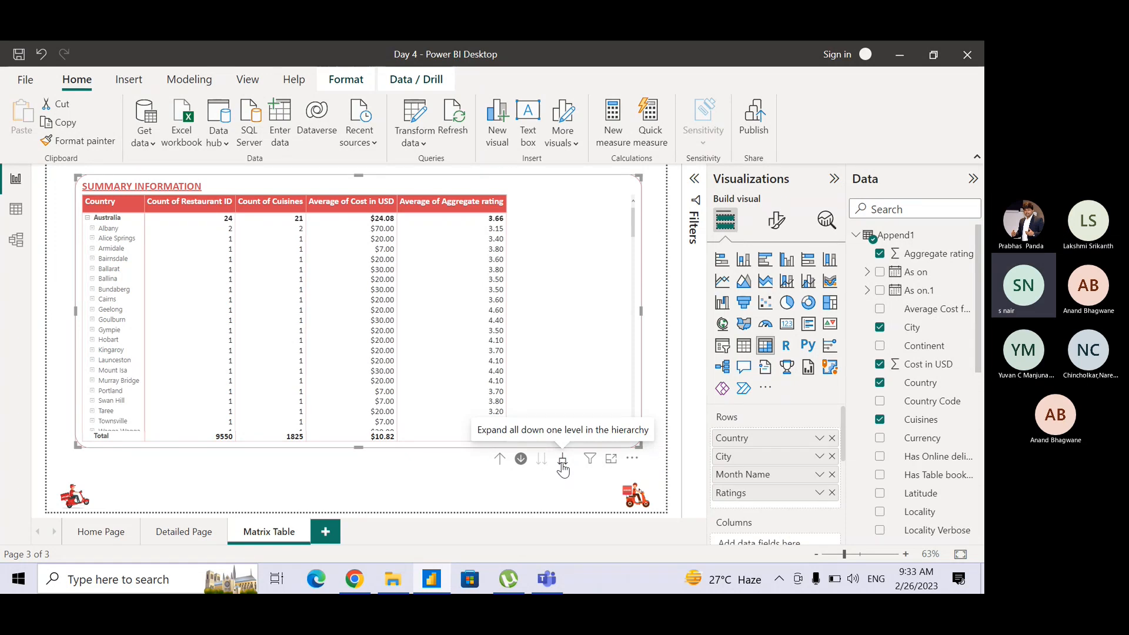
click(563, 463)
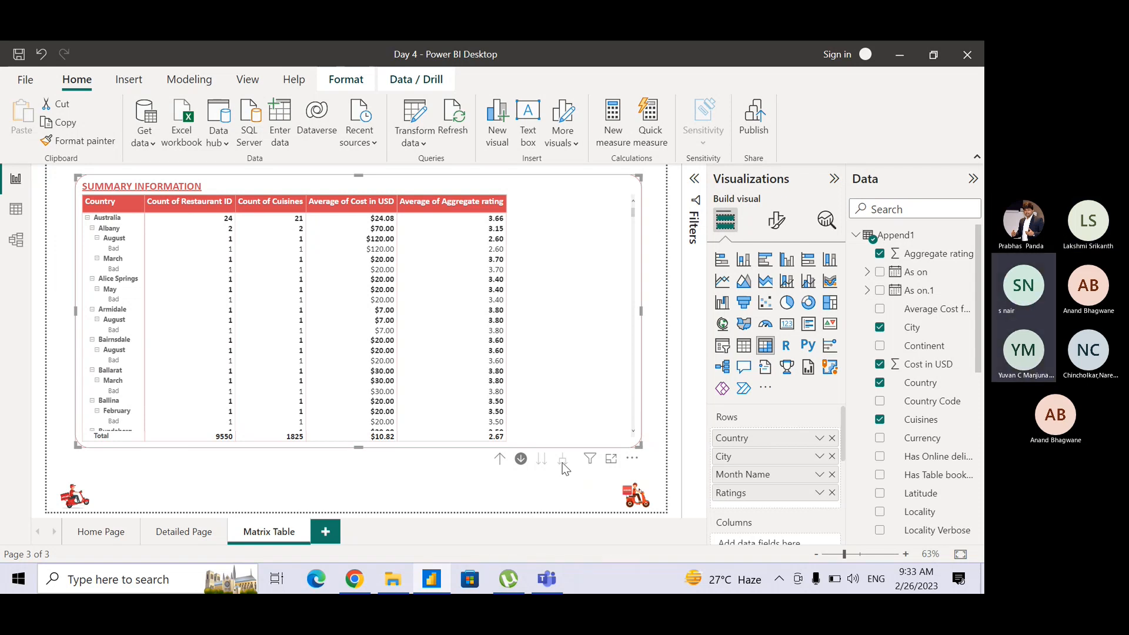
click(200, 538)
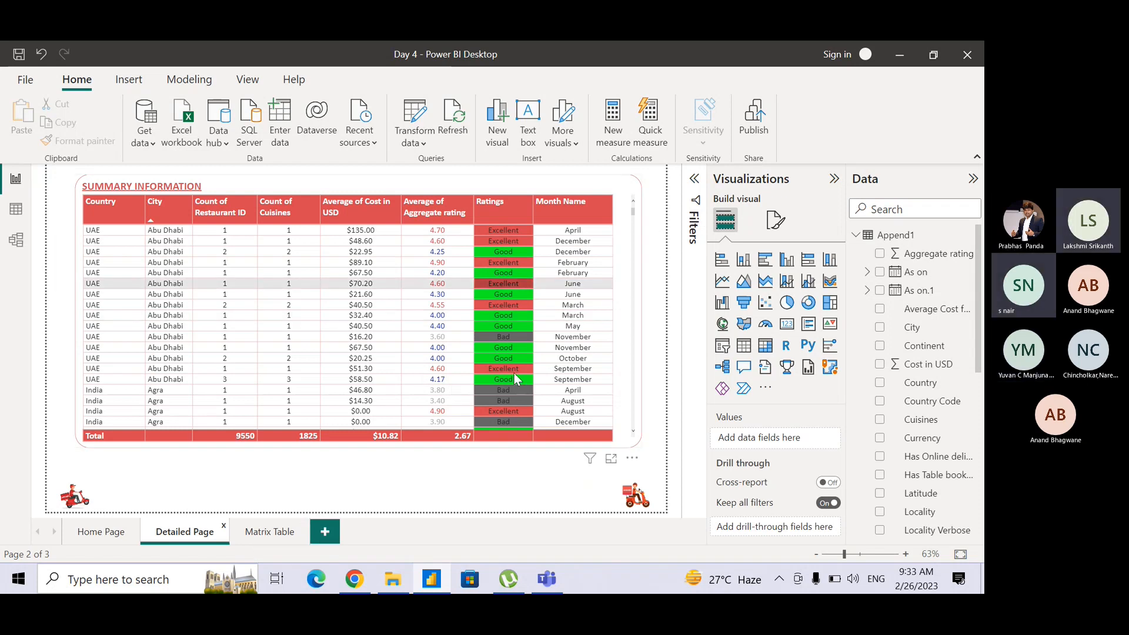
click(275, 532)
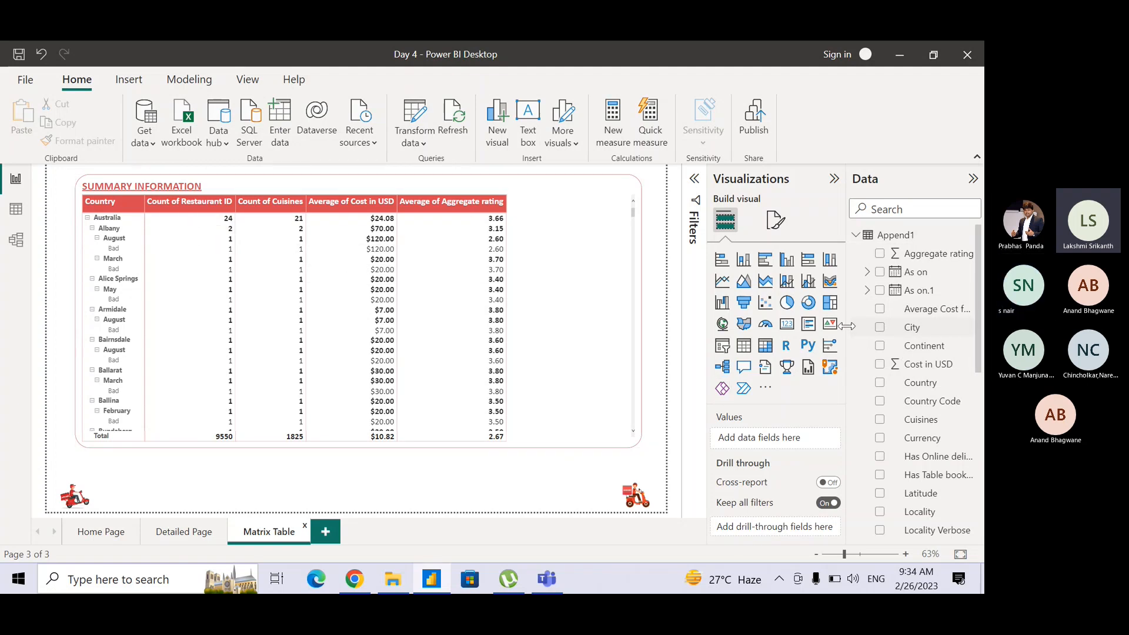
Move Month Name from the matrix's rows to its columns.
click(586, 278)
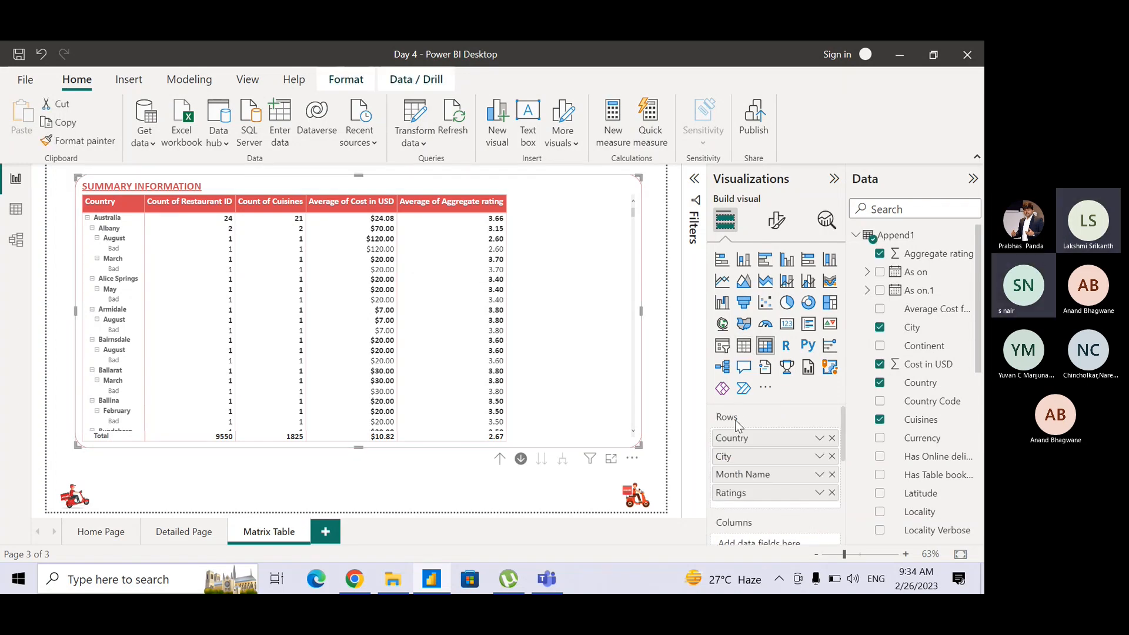
drag(842, 446, 842, 464)
drag(754, 428, 757, 496)
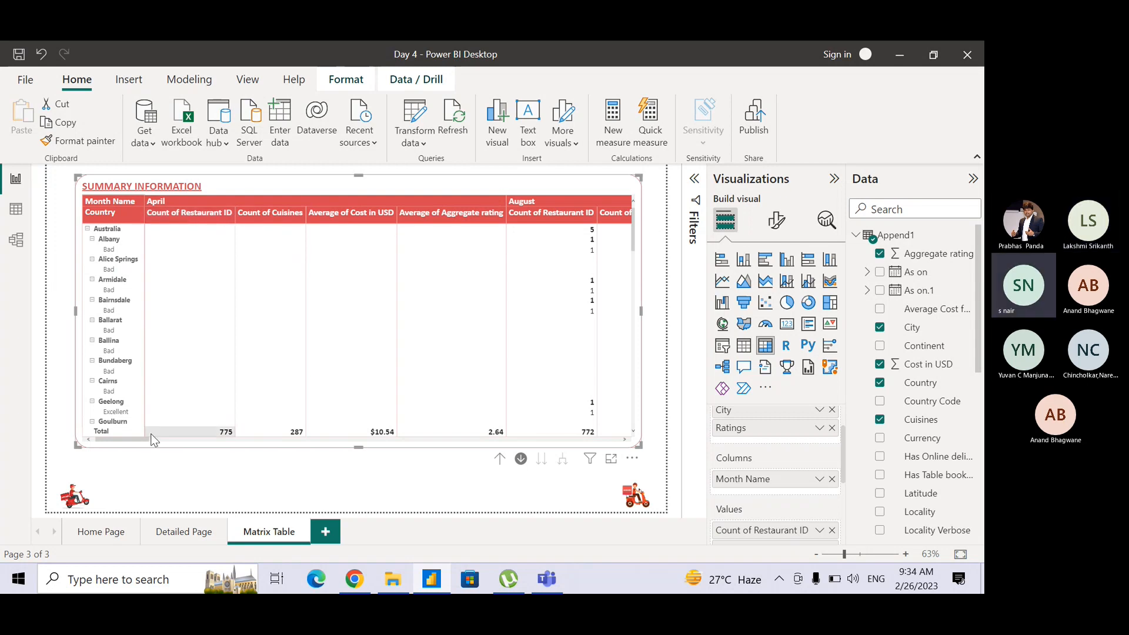
drag(142, 436, 137, 443)
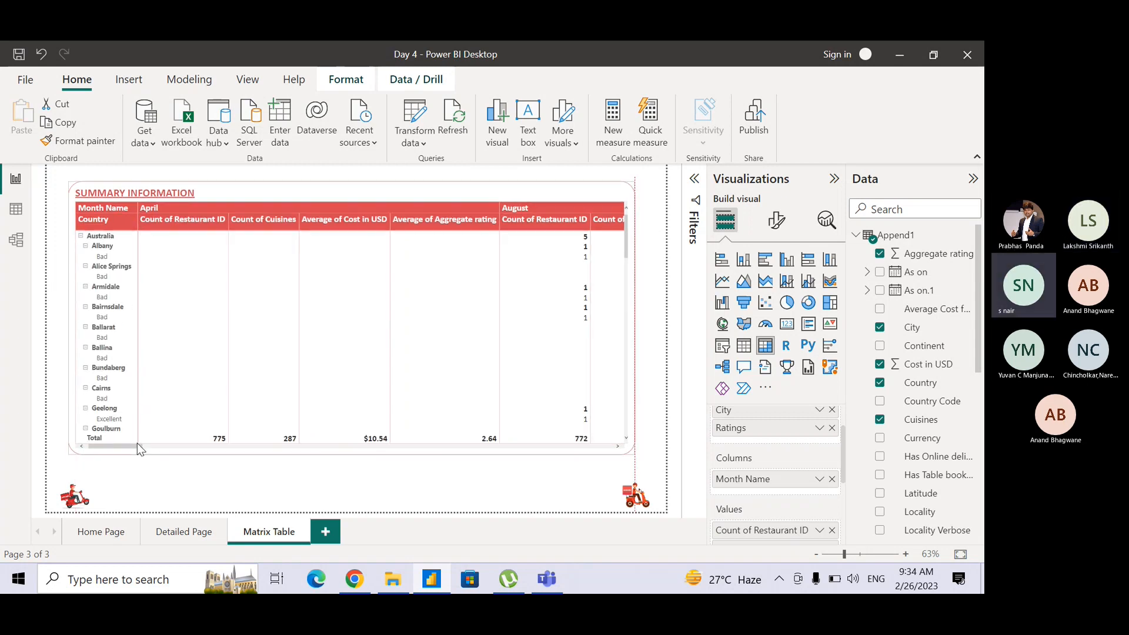
Look across the matrix's month columns through to the Total group and back to April.
drag(132, 447, 585, 445)
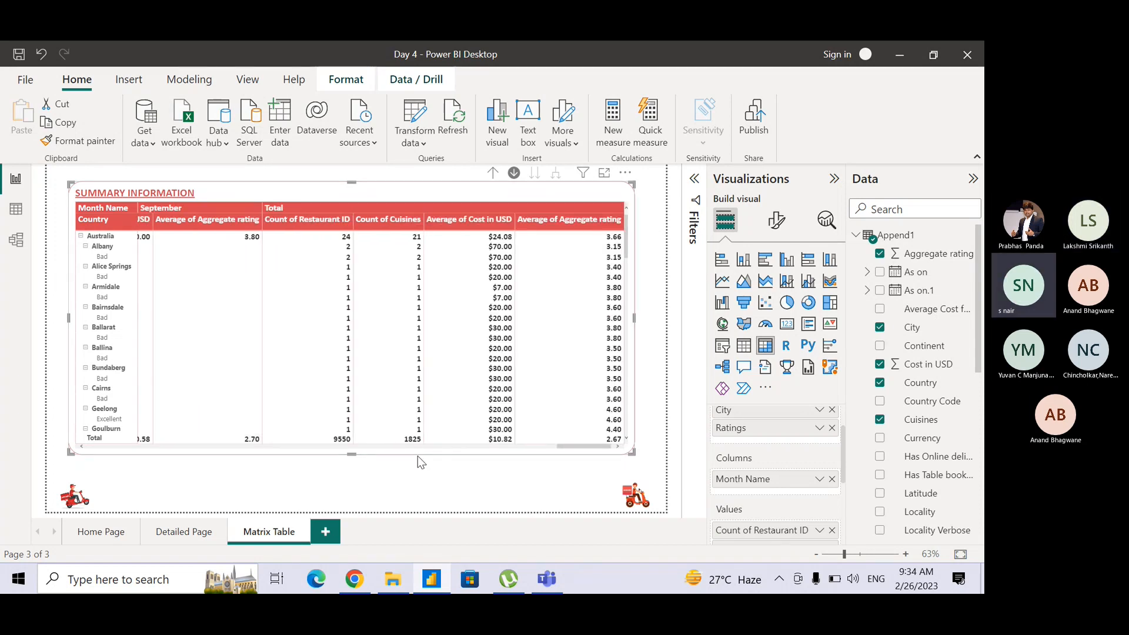
drag(570, 447, 94, 438)
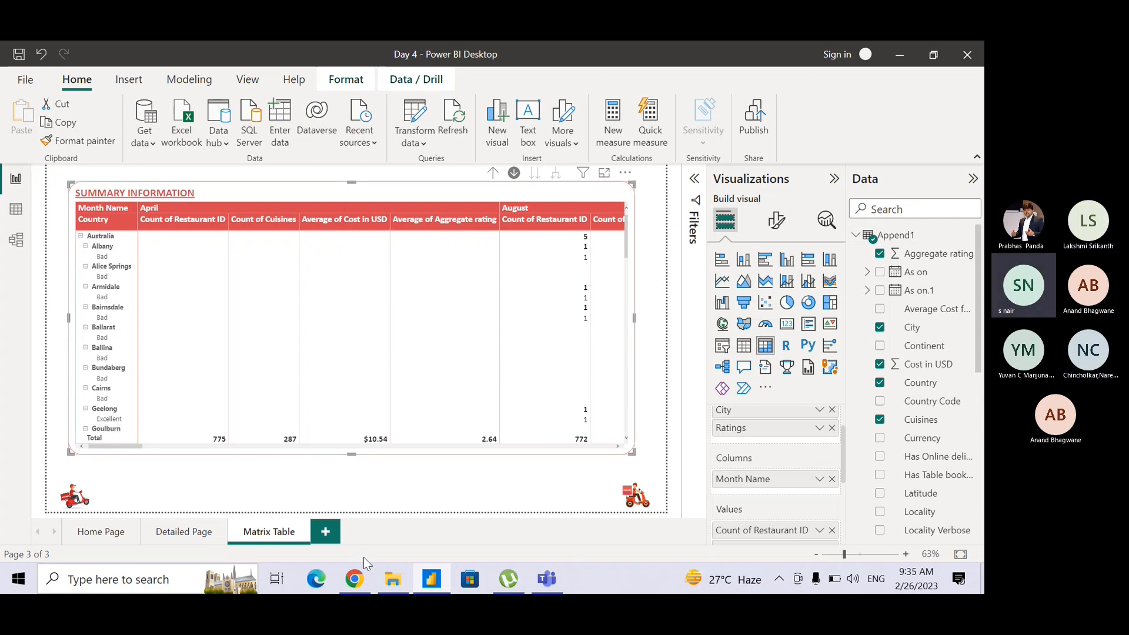
click(622, 42)
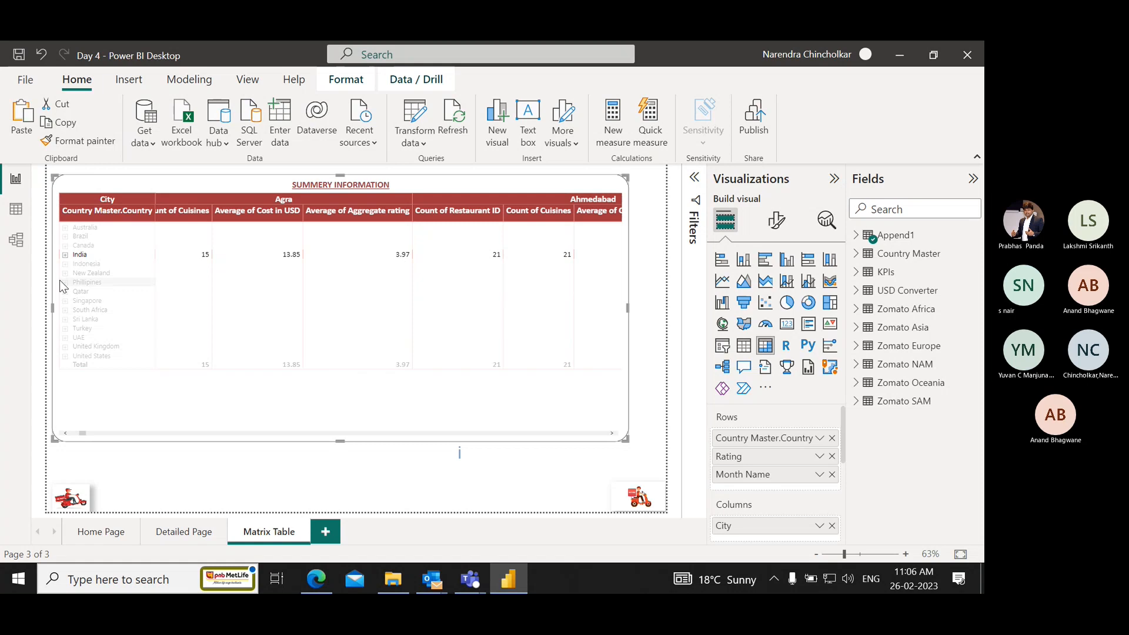
click(65, 255)
click(65, 255)
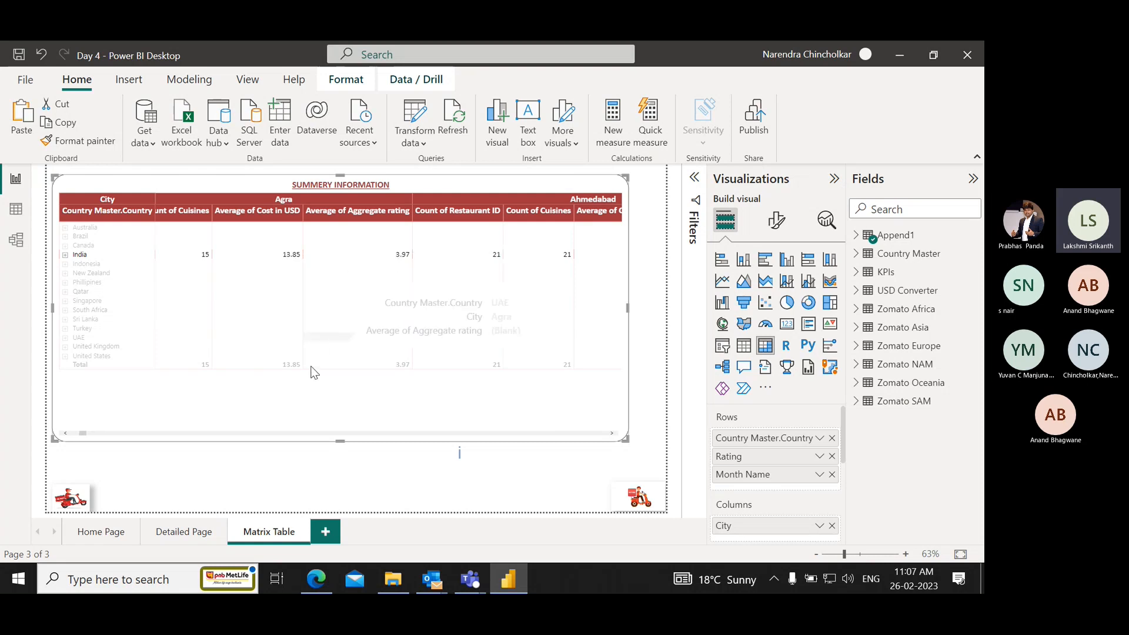
click(277, 468)
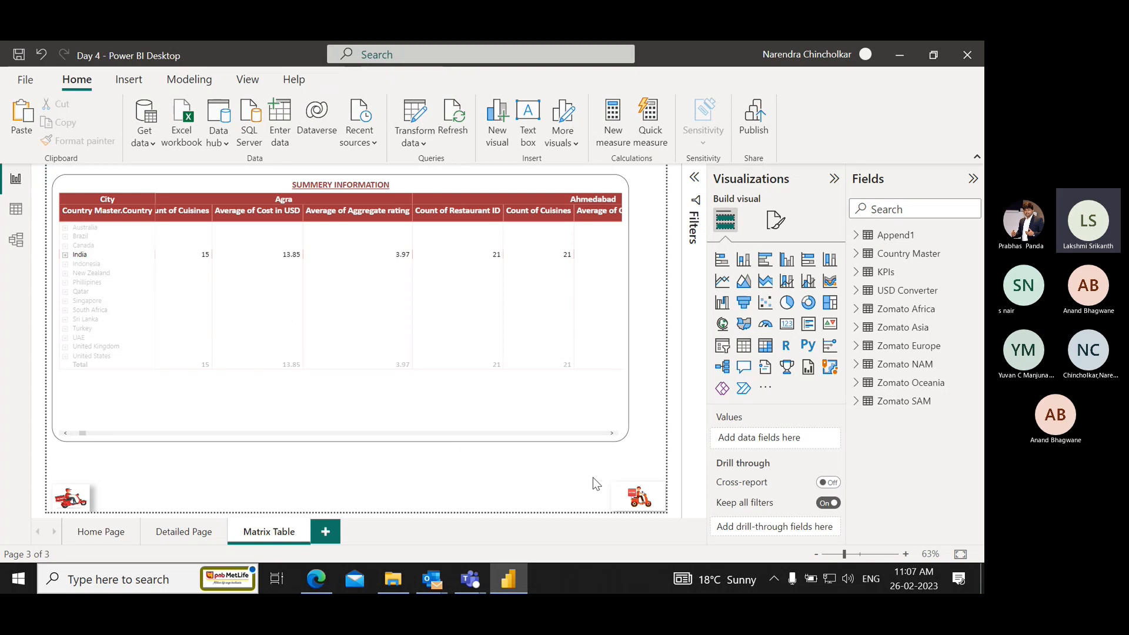
double_click(516, 469)
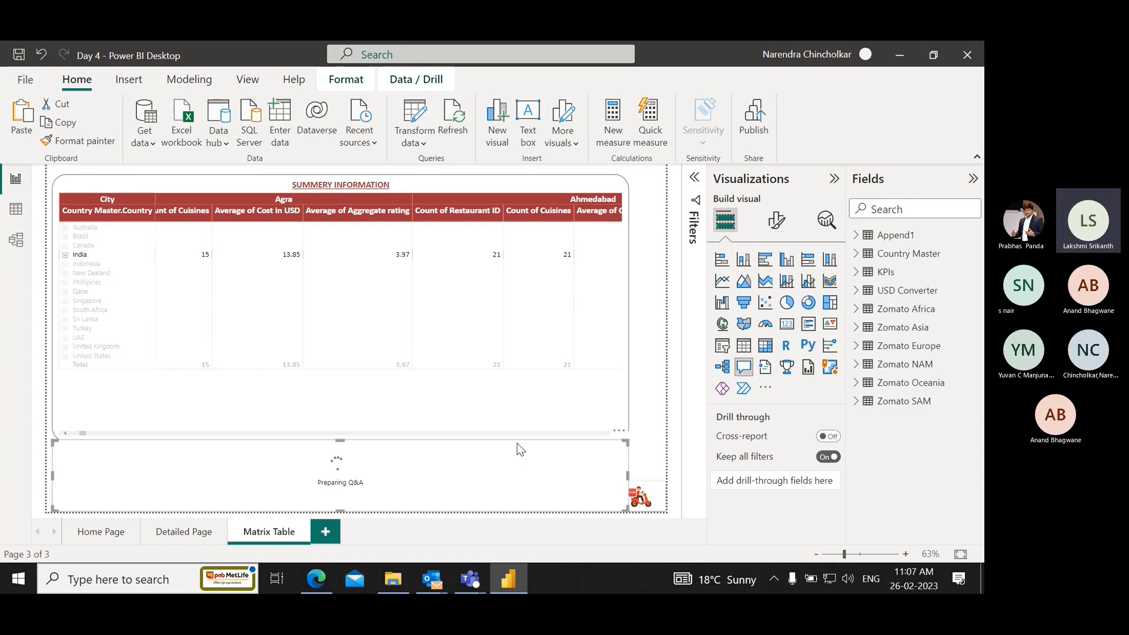
key(Delete)
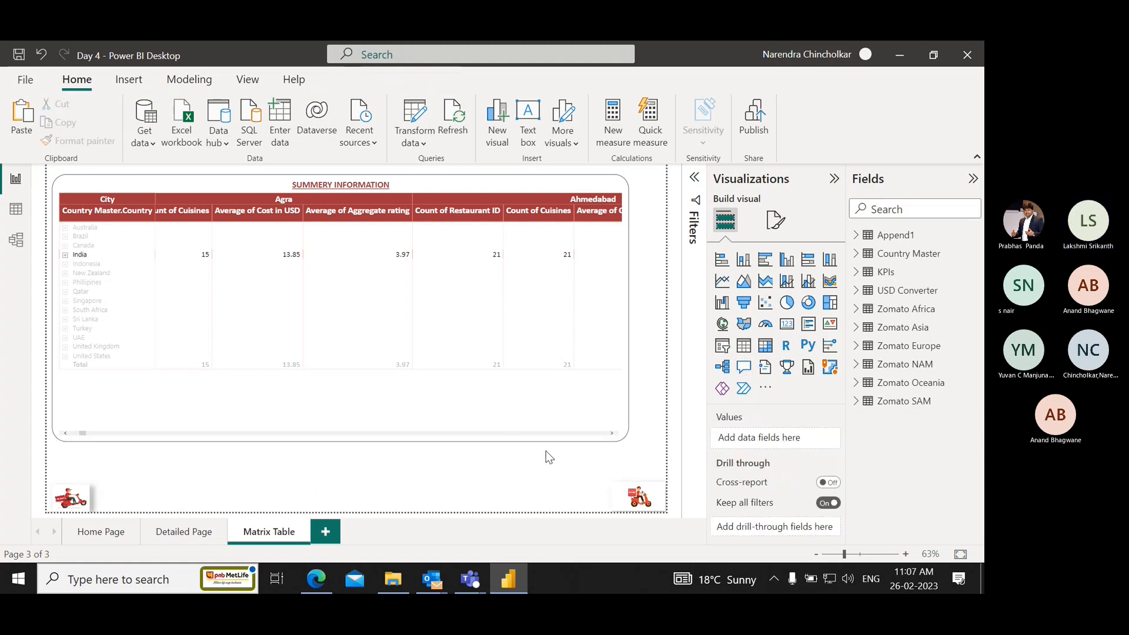
Clear the country highlight in the matrix, and read and dismiss the visual's information notice about its City values.
click(528, 343)
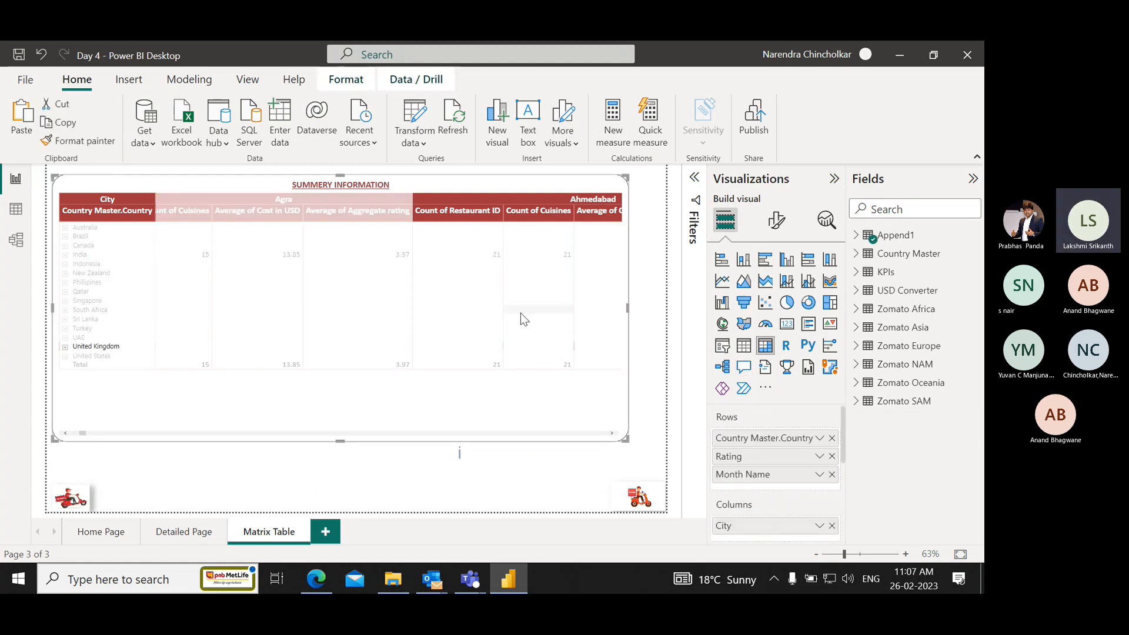
click(337, 406)
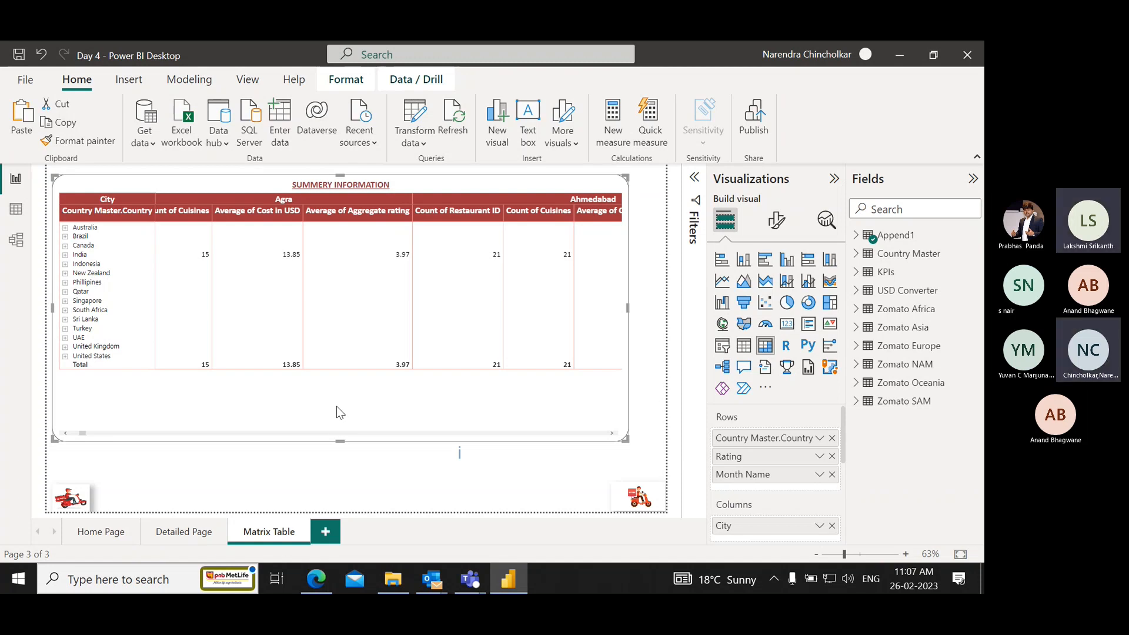
click(461, 455)
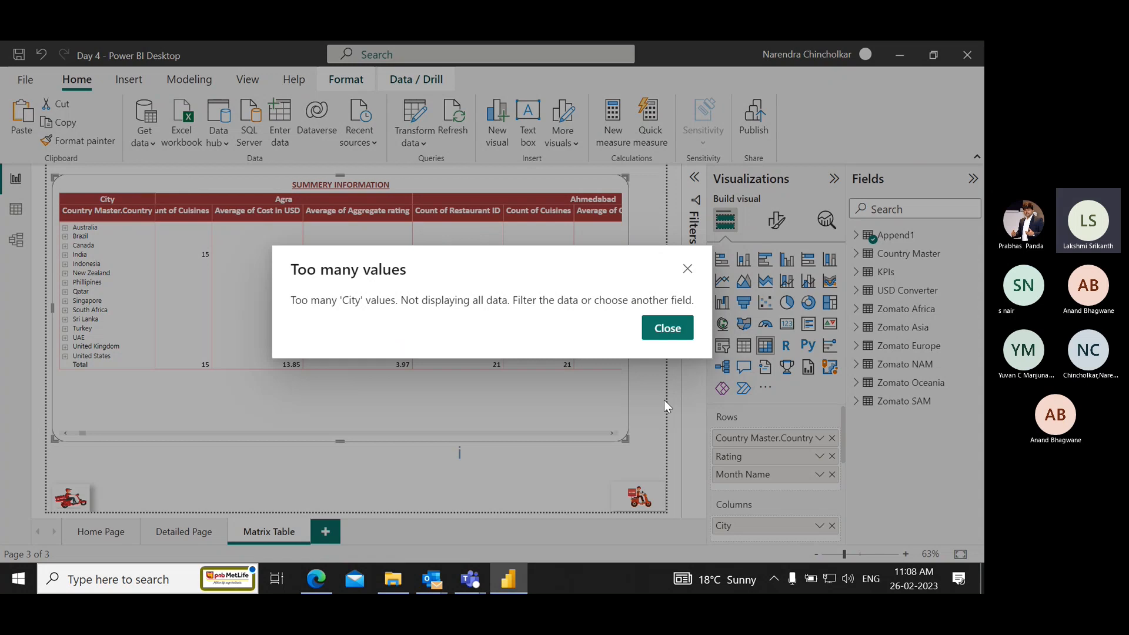
click(676, 336)
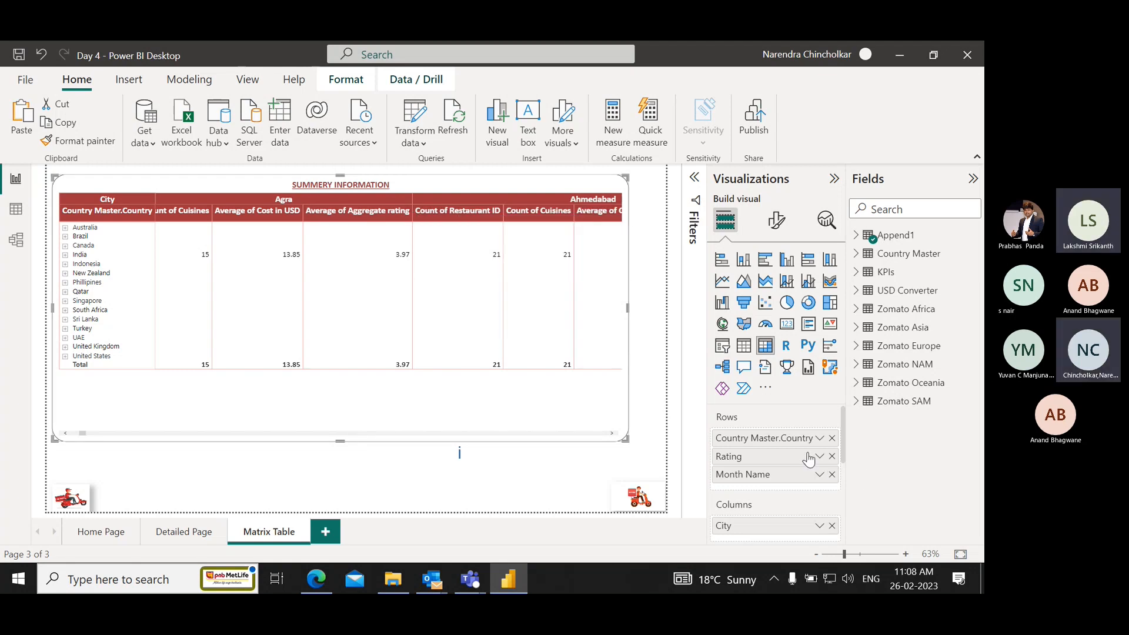
Swap City and Month Name in the matrix so City is the last row field and Month Name the column field.
scroll(810, 456, down, 1)
scroll(810, 458, down, 1)
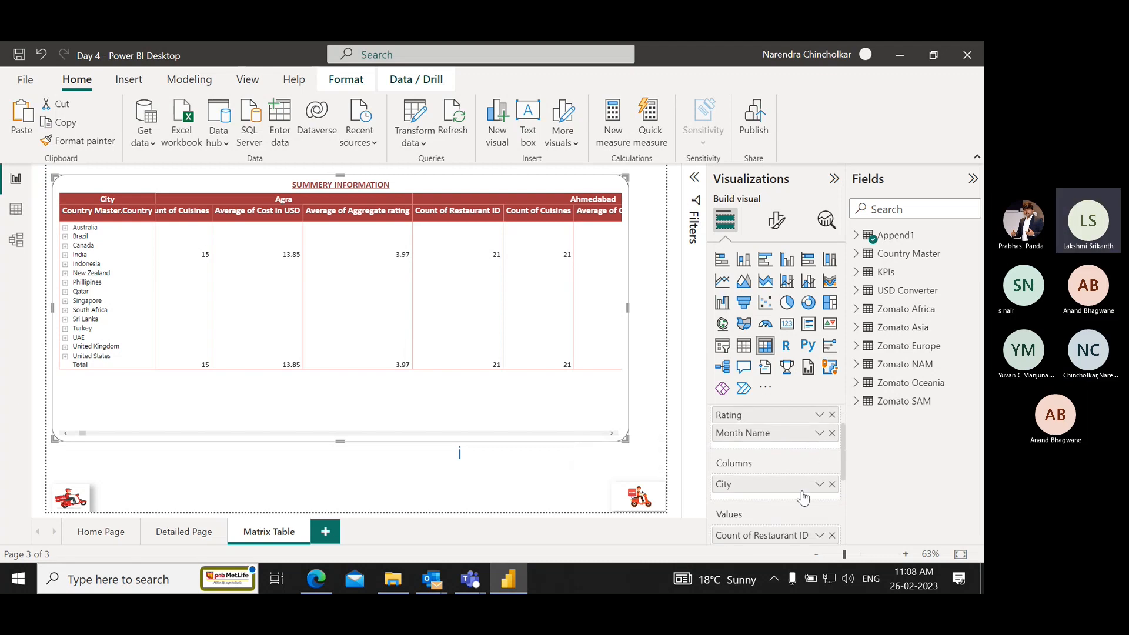
mouse_move(803, 498)
mouse_down()
mouse_move(791, 436)
mouse_move(789, 501)
mouse_move(789, 487)
mouse_up()
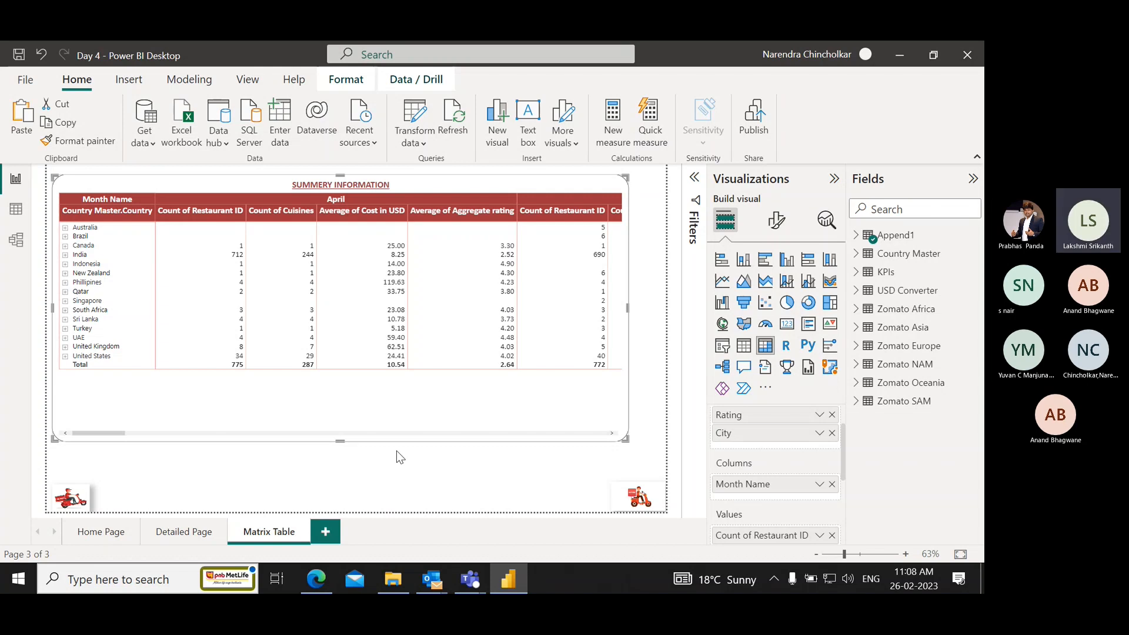
right_click(621, 463)
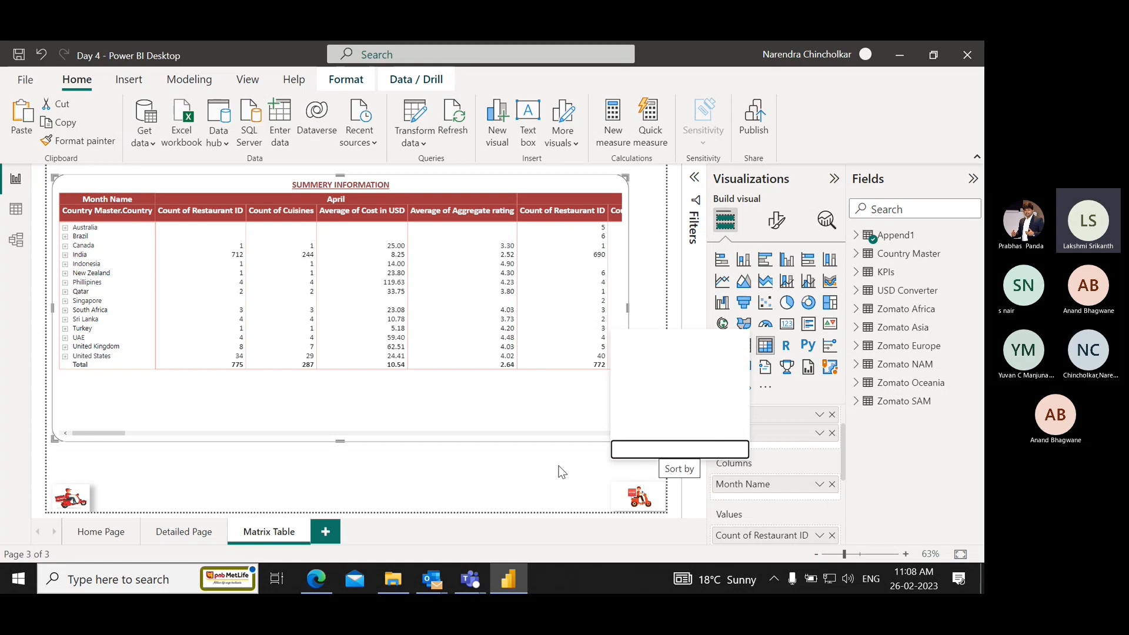
click(636, 470)
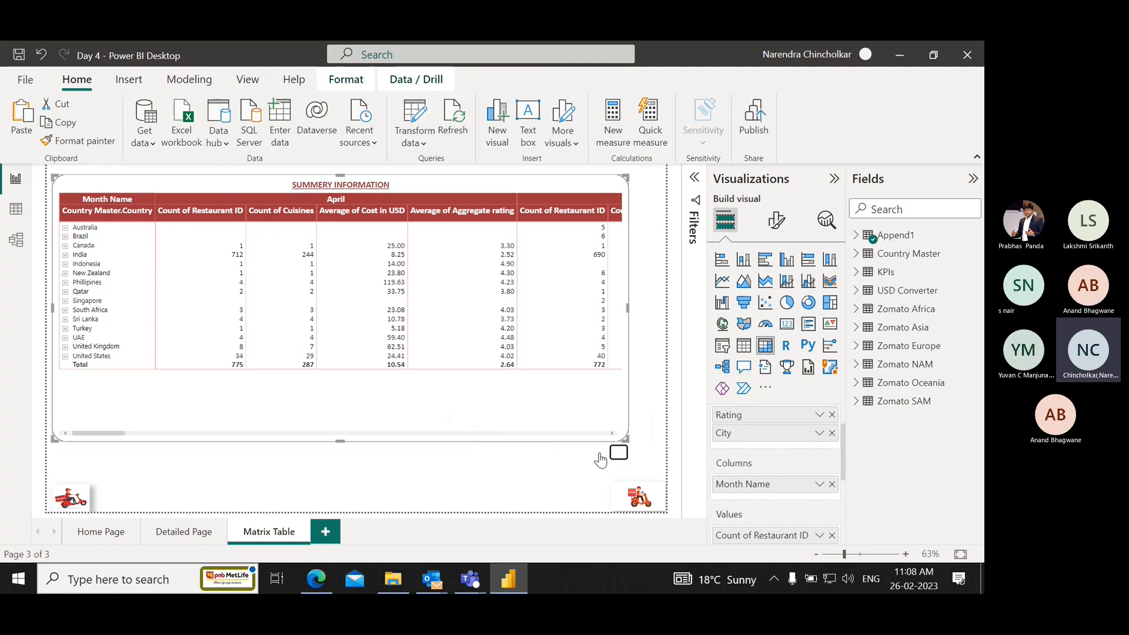
Look through the Home Page and Detailed Page, and return to the Matrix Table page.
click(93, 533)
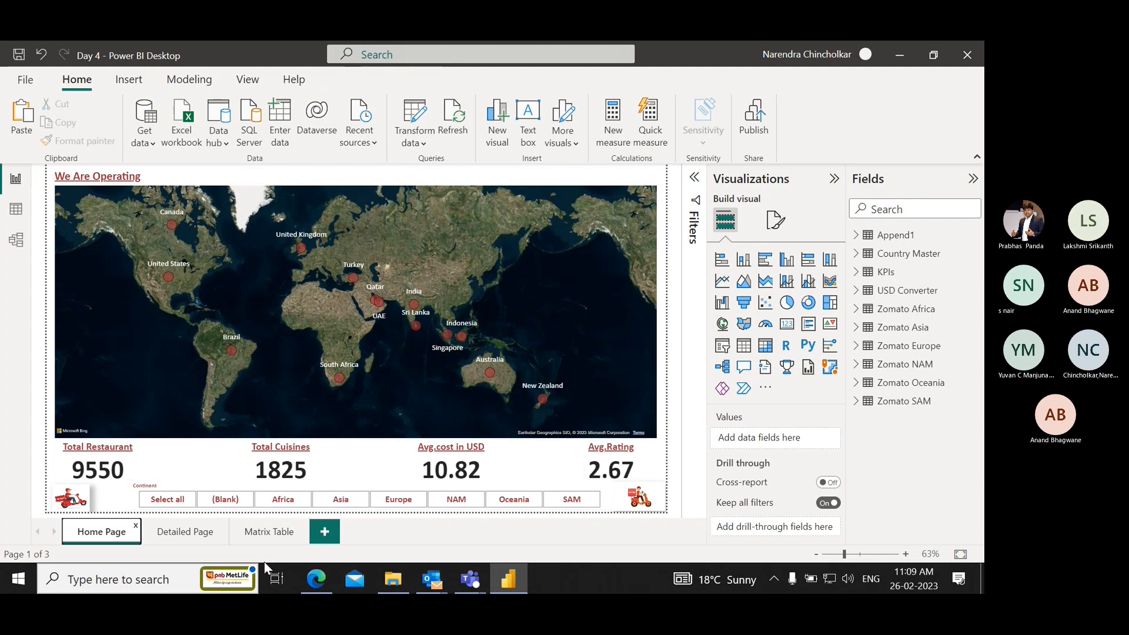
click(216, 535)
click(276, 534)
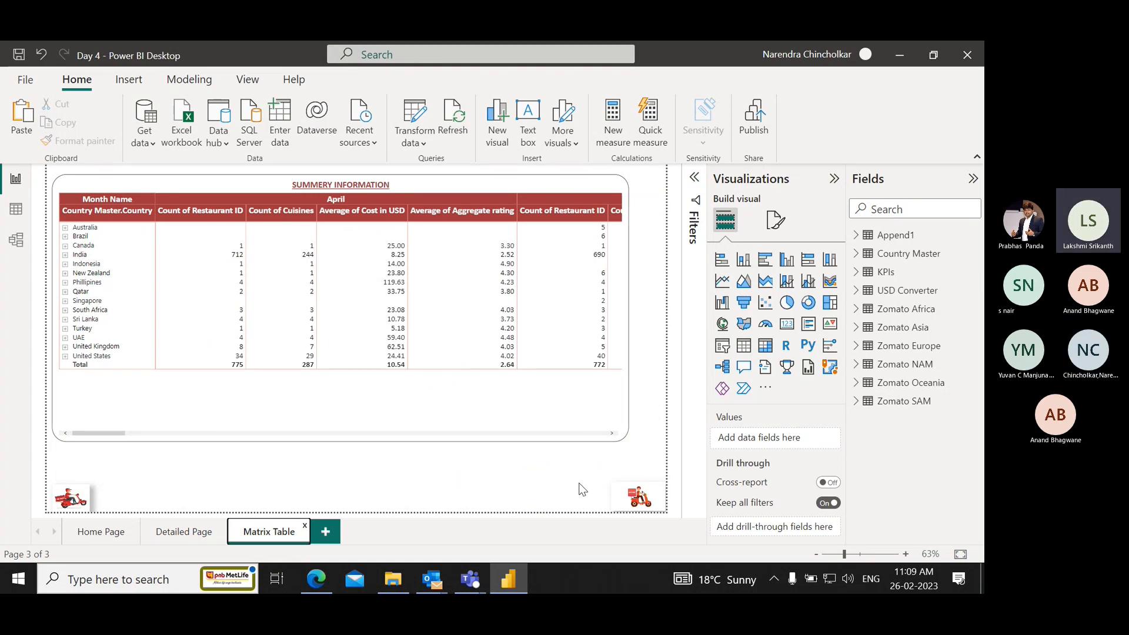
Expand all countries in the matrix down one level to Rating, and clear the selection on the page.
key(alt+Tab)
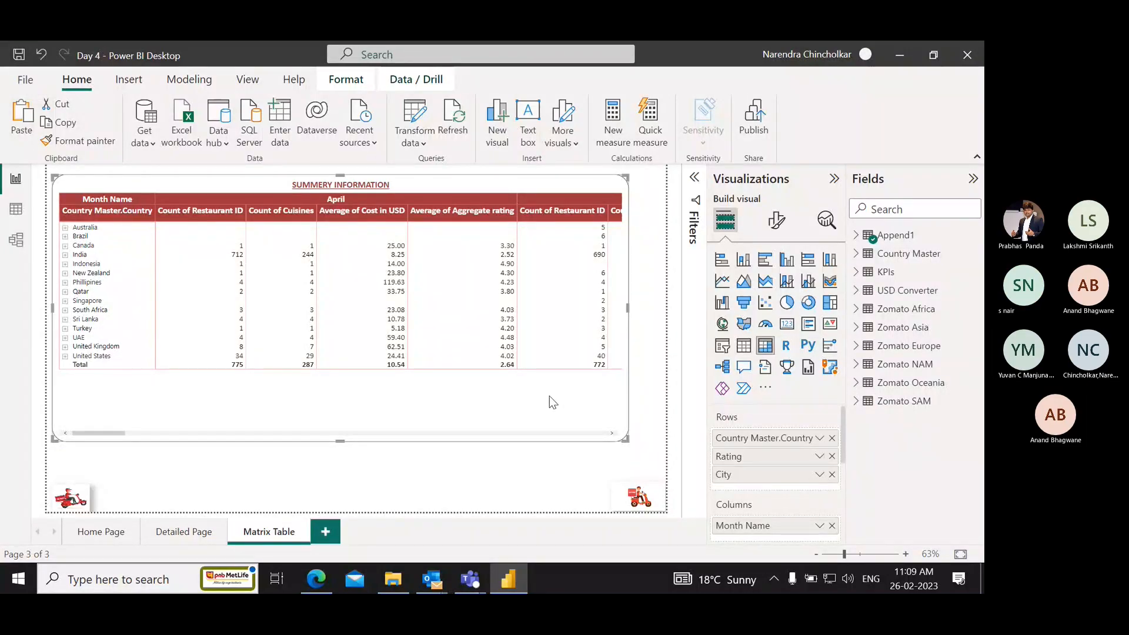
click(554, 462)
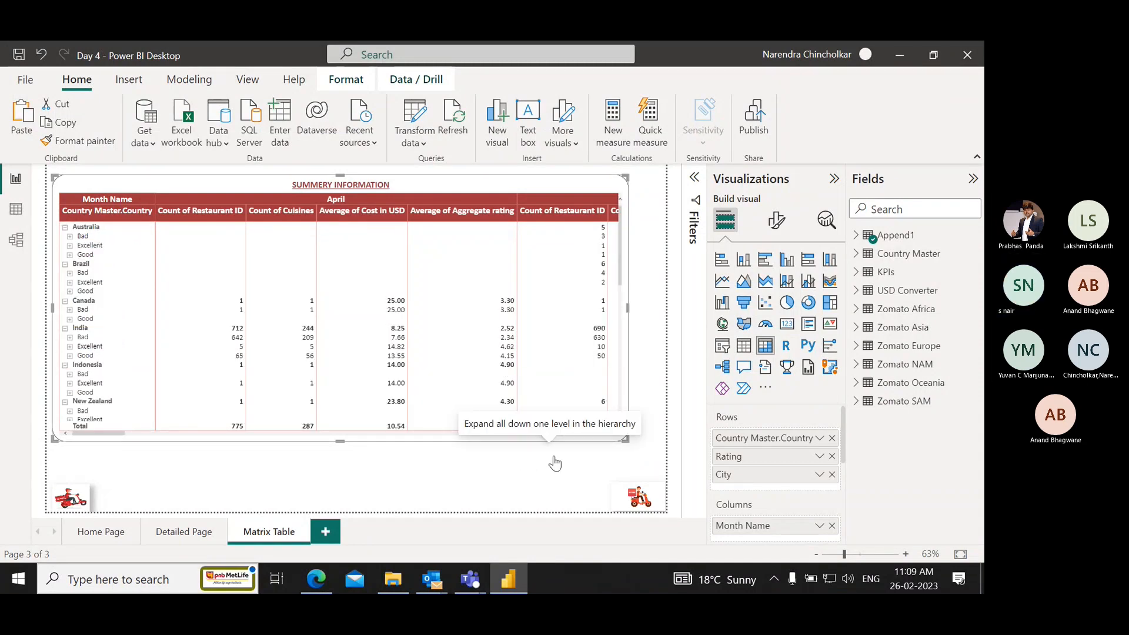
click(528, 486)
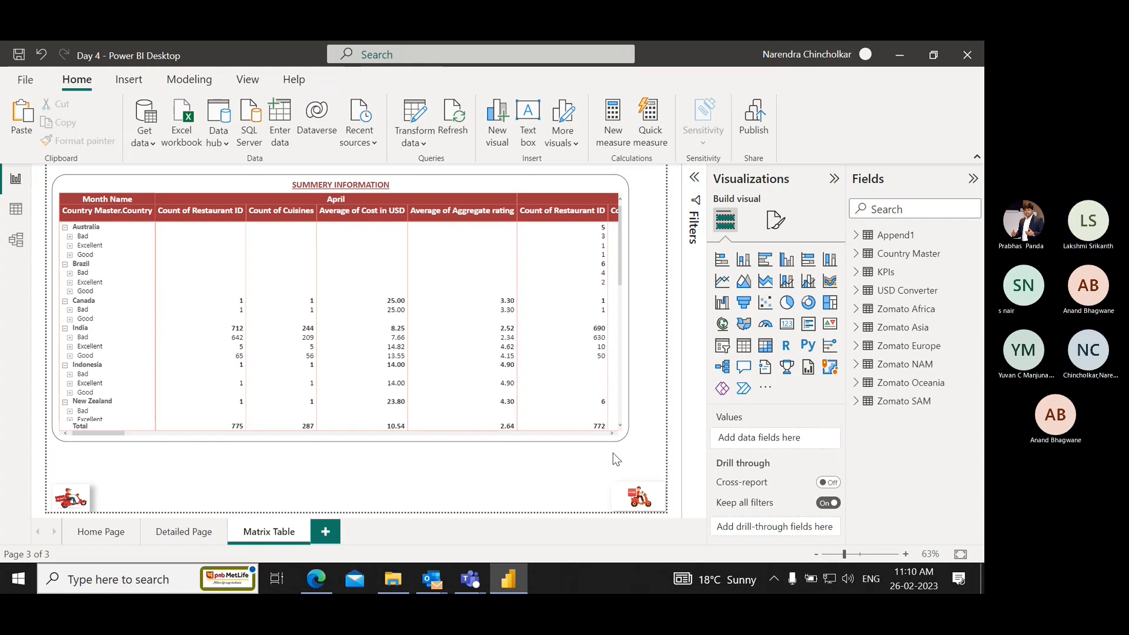
click(577, 454)
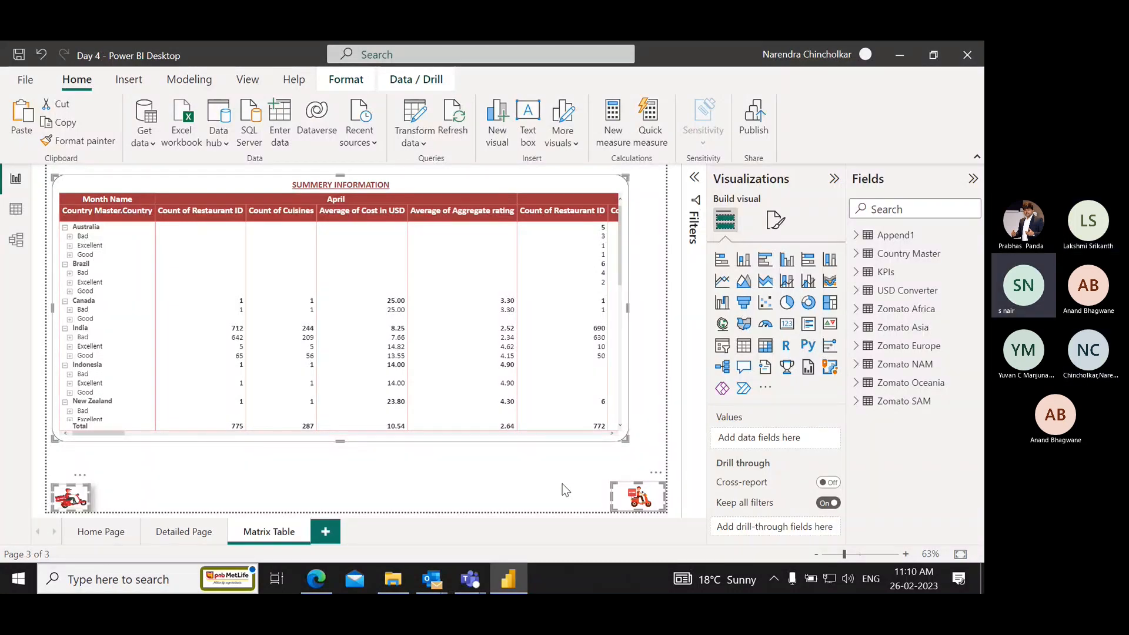
click(546, 492)
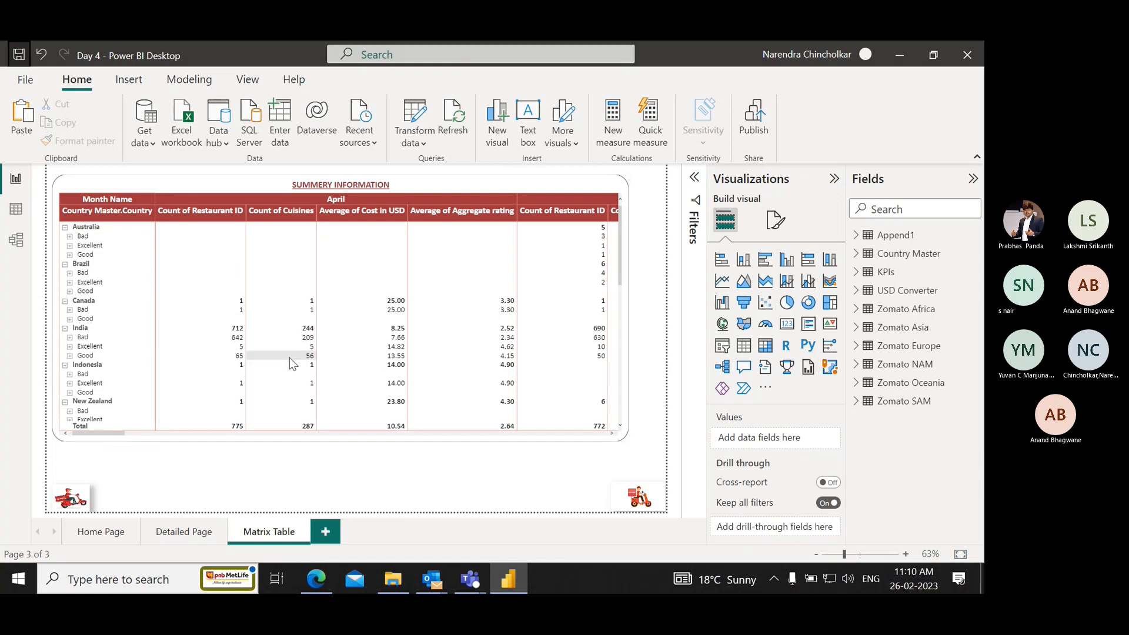
key(alt+Tab)
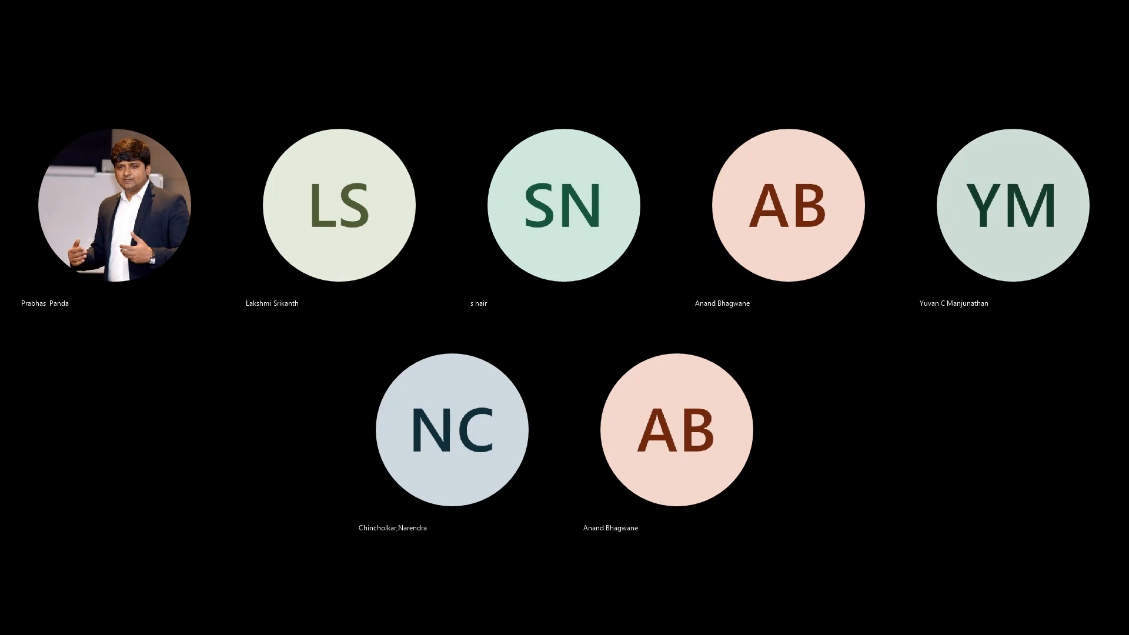
key(alt+Tab)
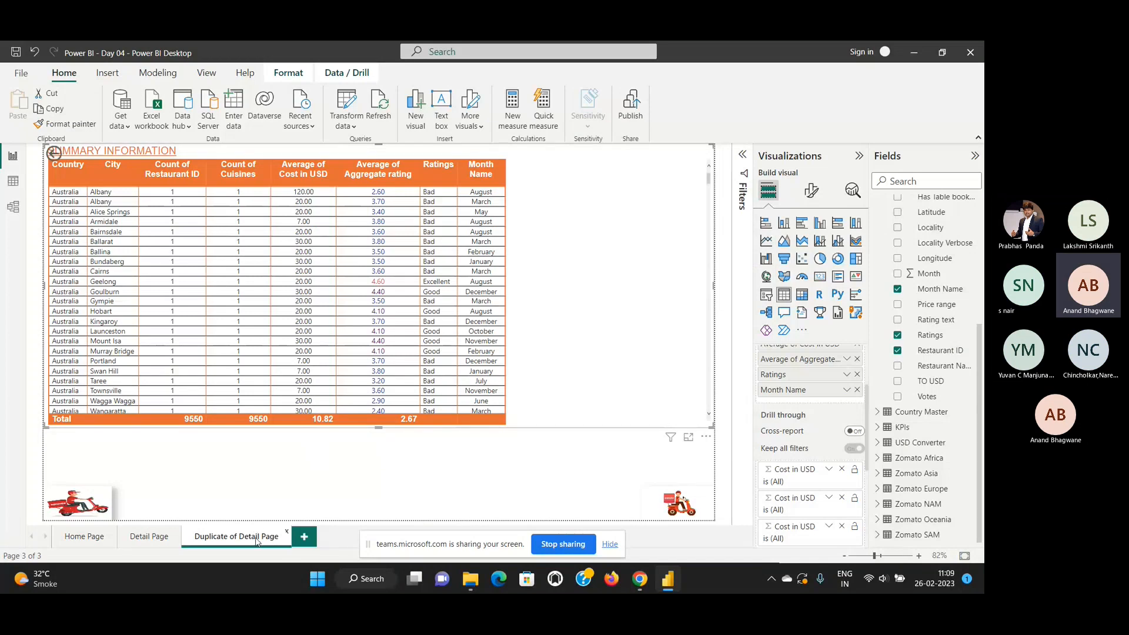
Rename the duplicated detail page as Matrix.
right_click(255, 541)
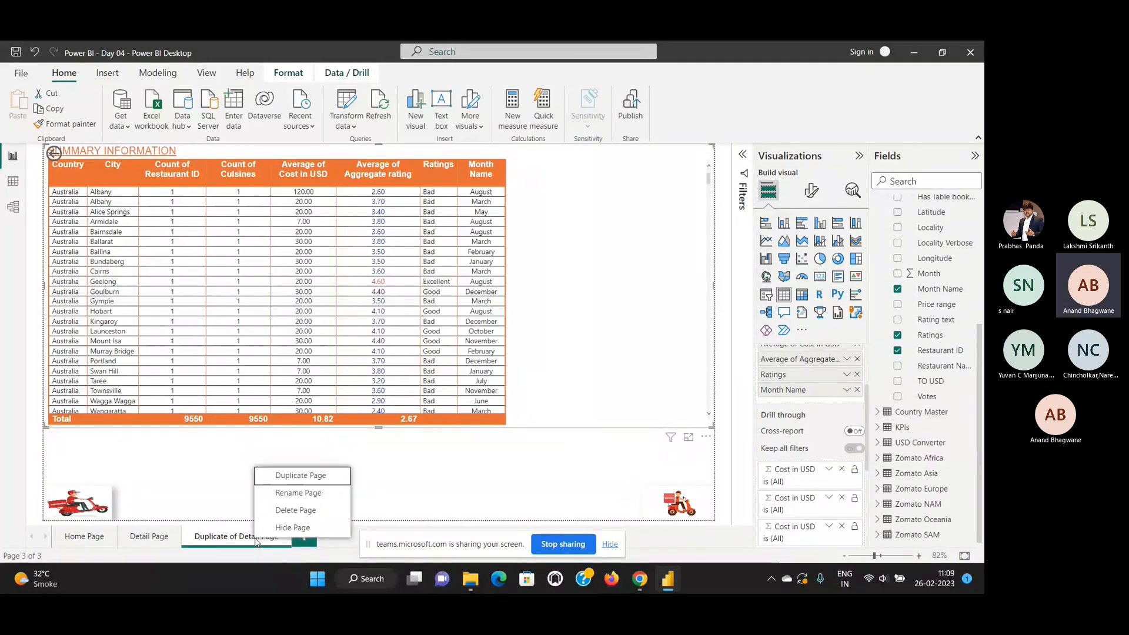
click(296, 497)
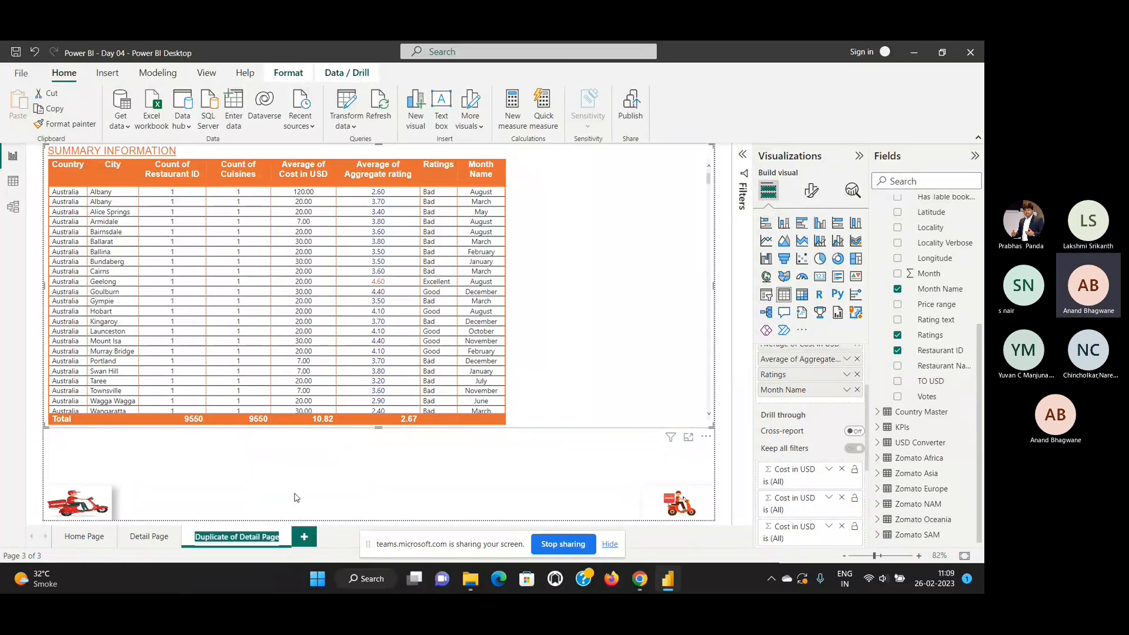
text(Matrix)
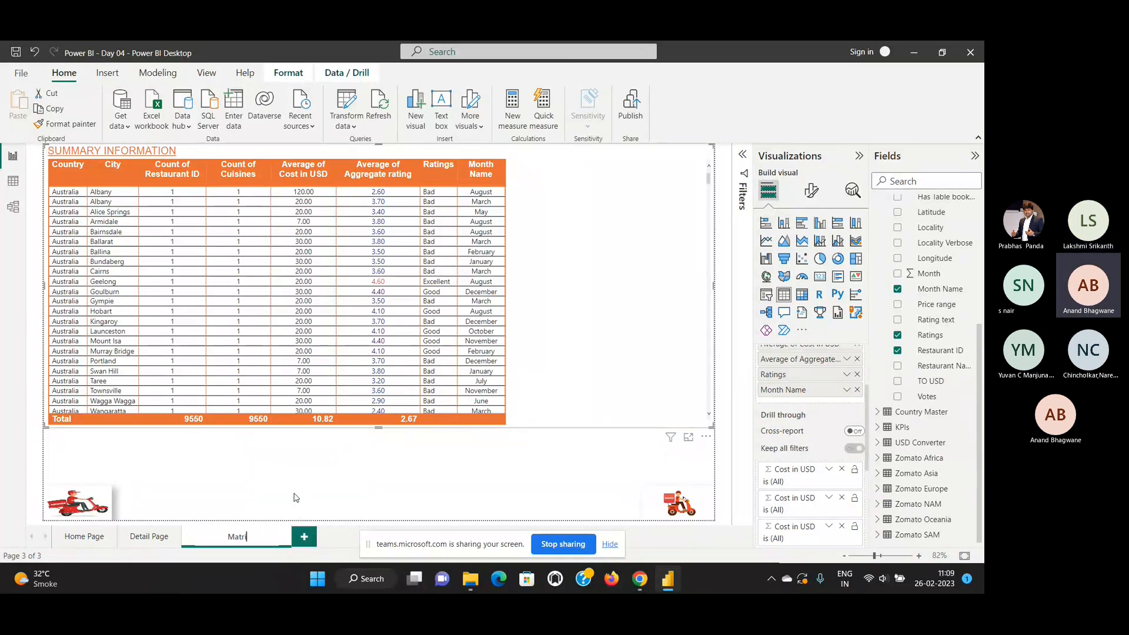
key(Return)
click(304, 493)
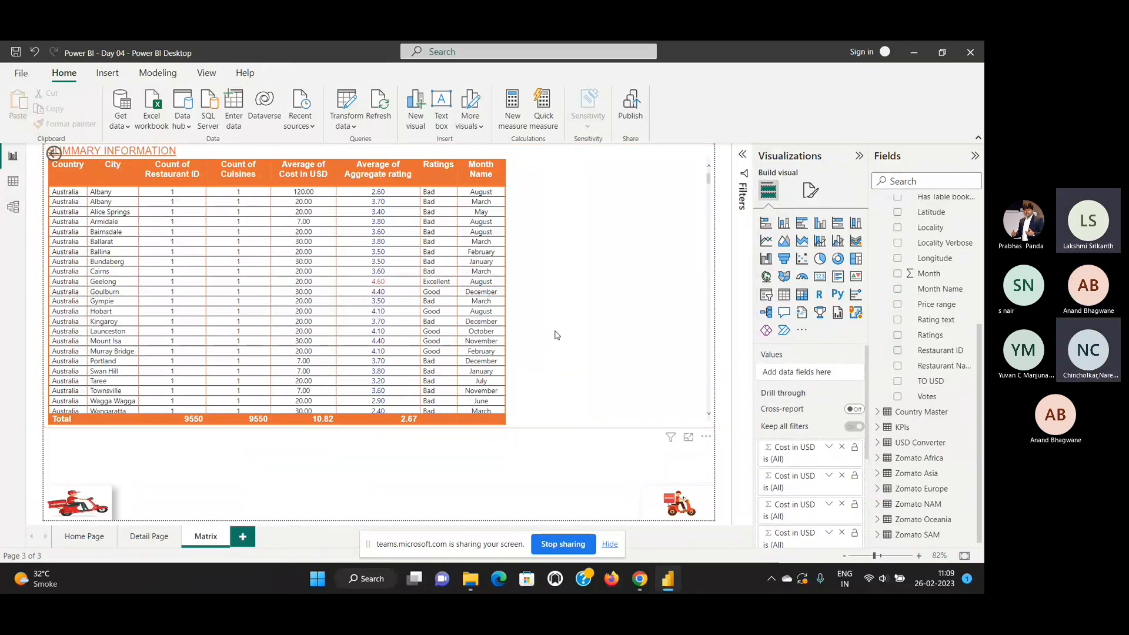
Sort the summary table by Count of Restaurant ID in descending order and convert it to a matrix visual.
click(148, 162)
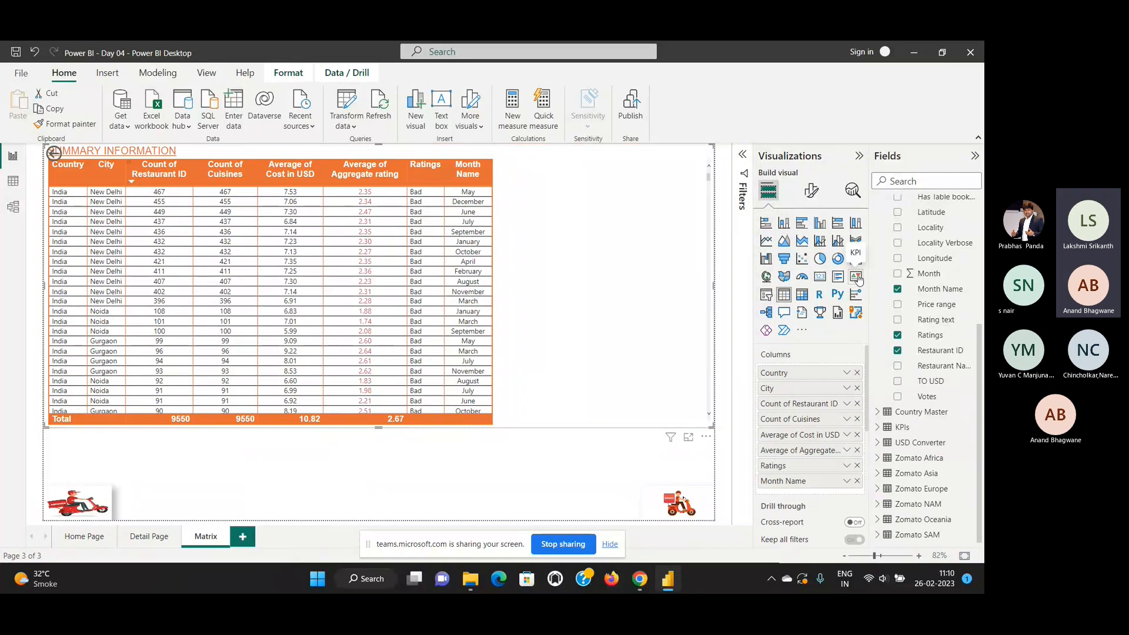
click(807, 193)
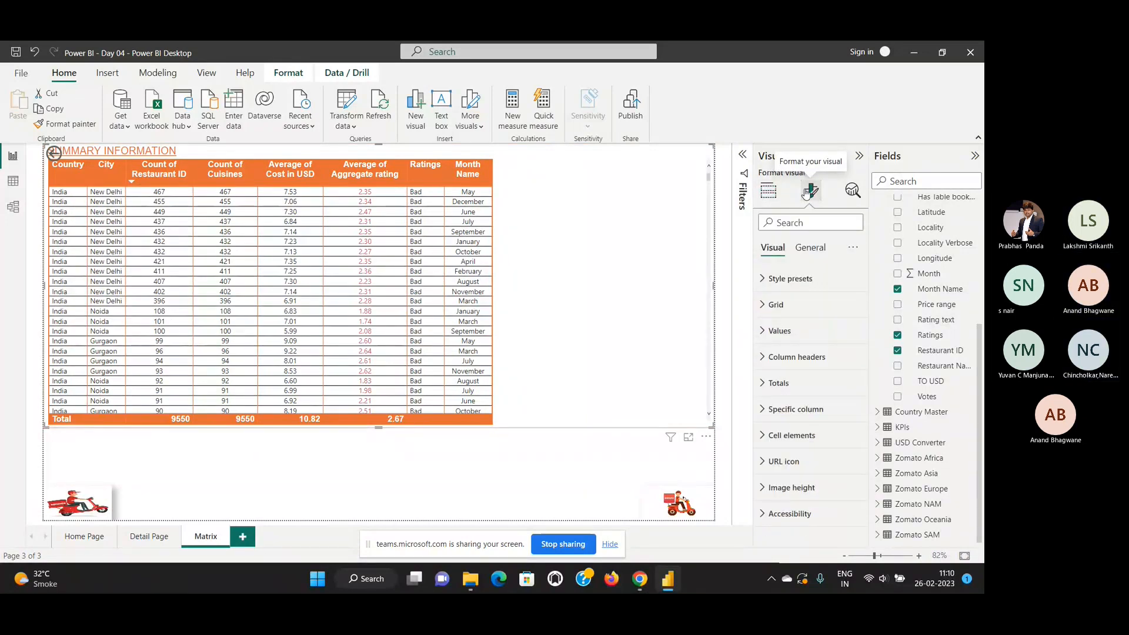
click(772, 198)
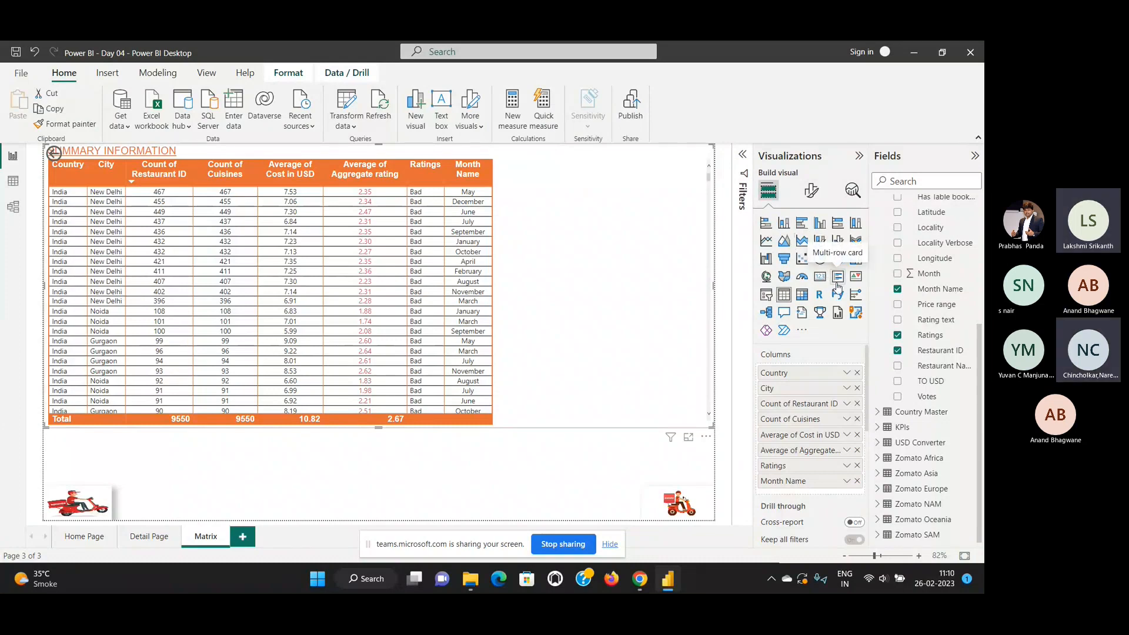
click(801, 300)
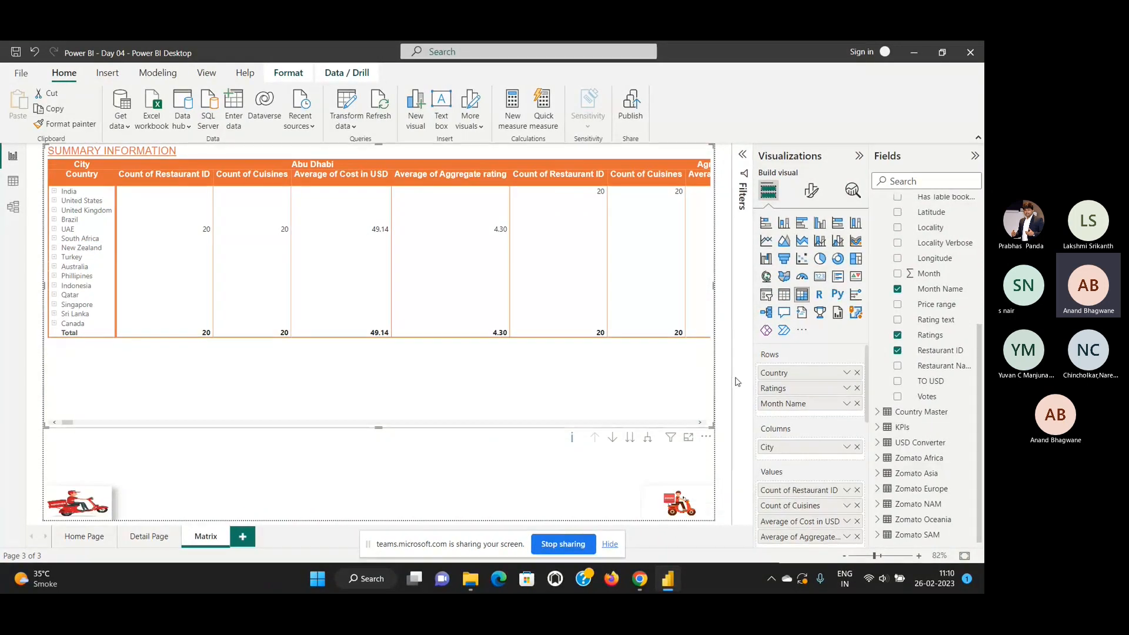
click(568, 544)
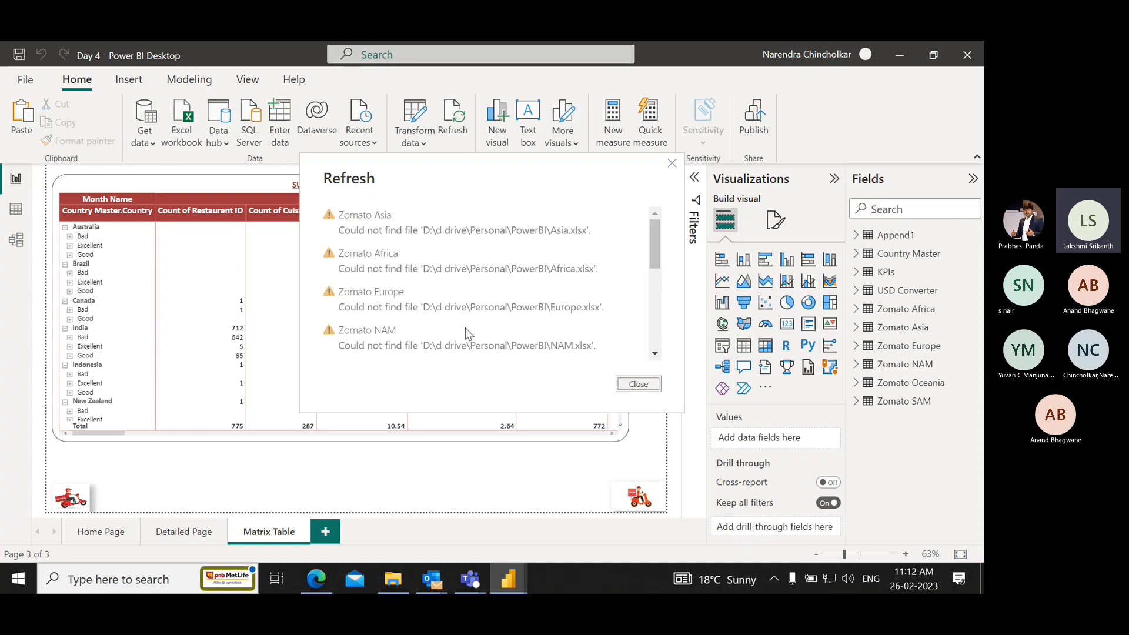
Dismiss the refresh errors, check the source workbooks in the PowerBI\Data Sets folder in File Explorer, and return to the report.
click(672, 163)
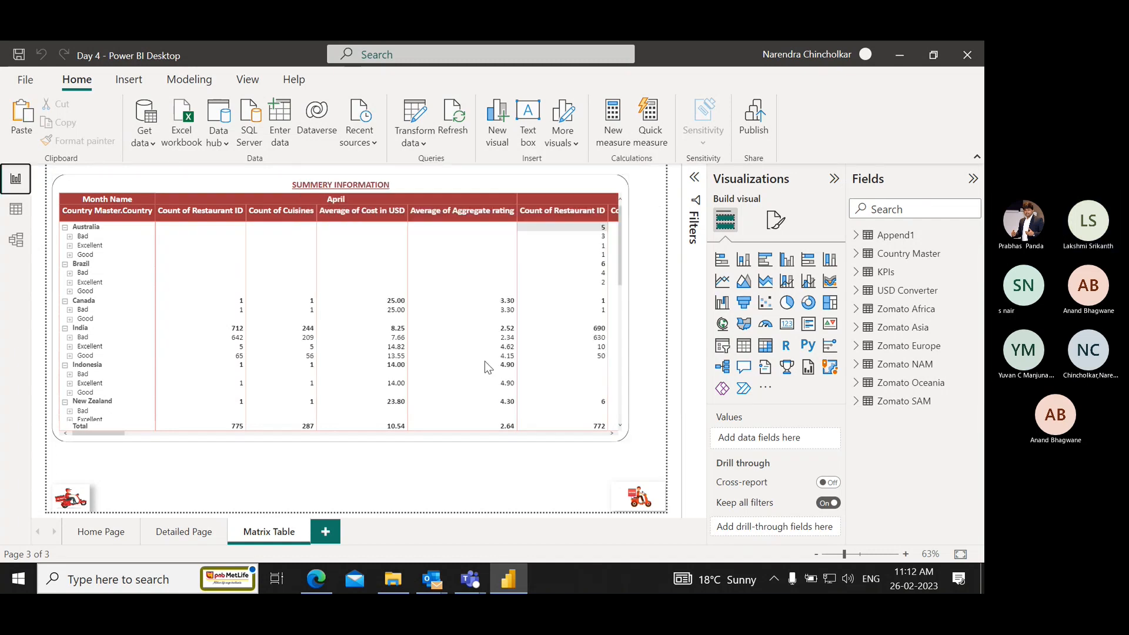
click(392, 579)
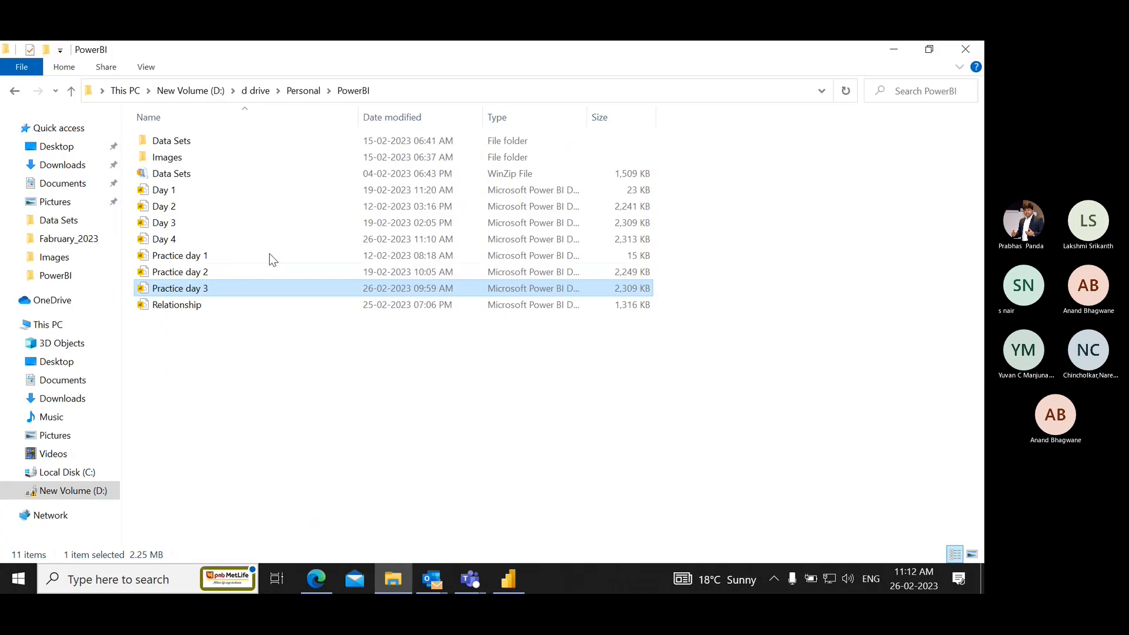
double_click(206, 142)
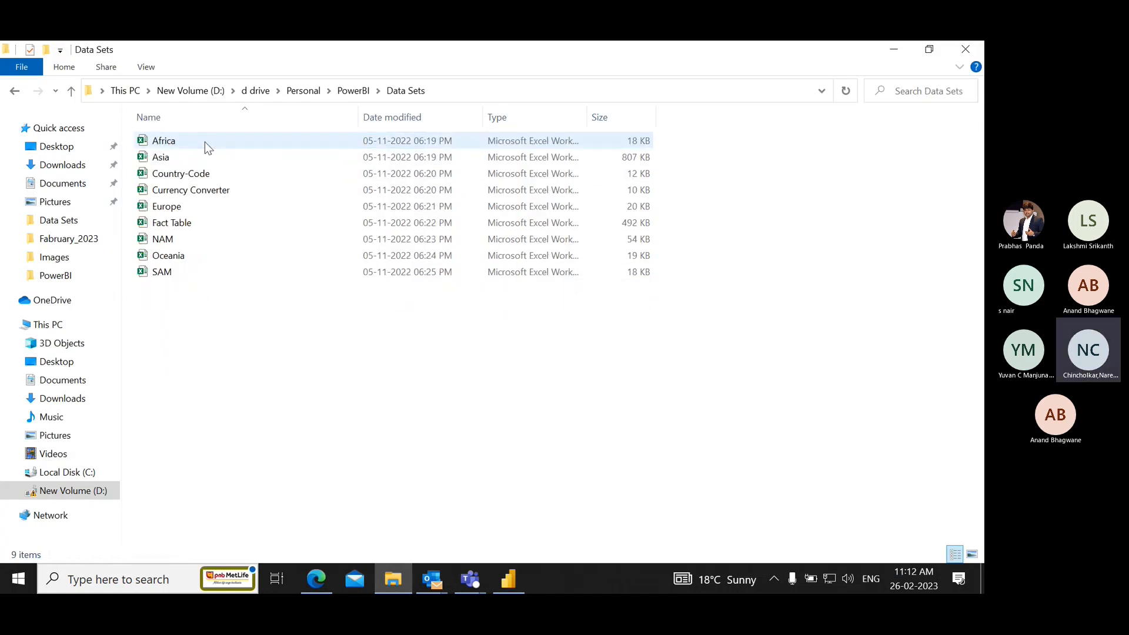
click(12, 92)
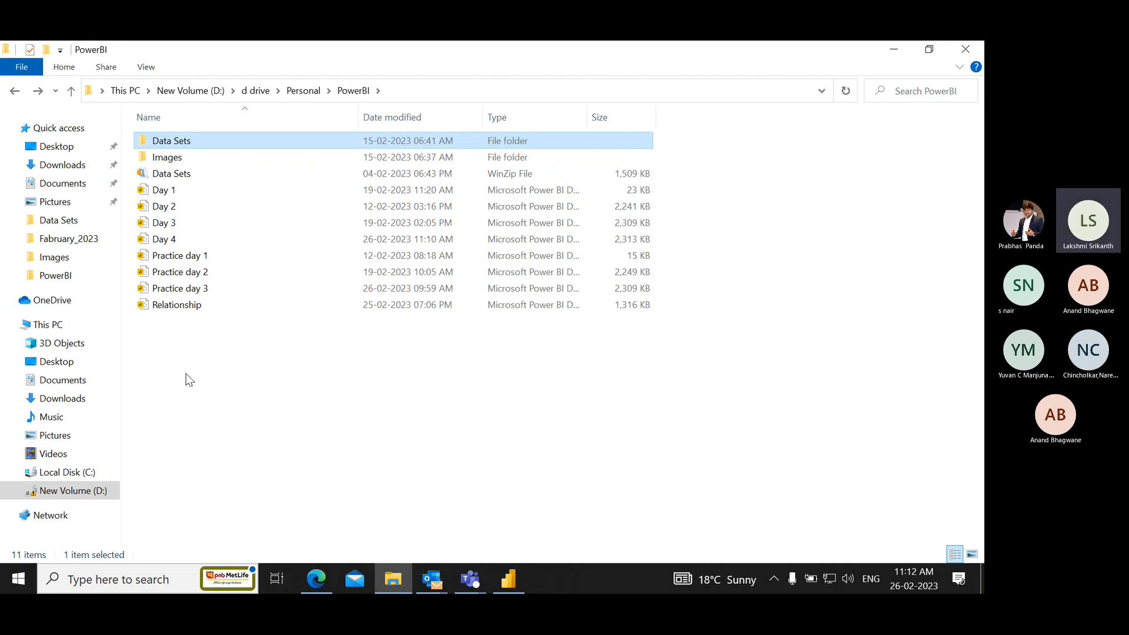
key(alt+Tab)
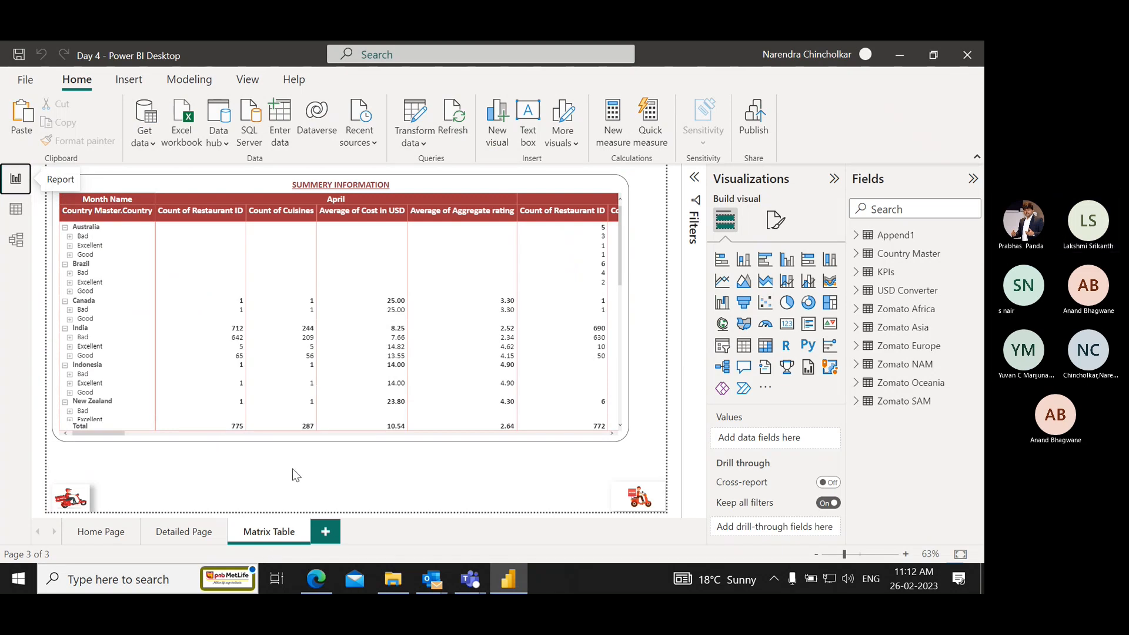
Show the table data and open the Power Query Editor to transform the queries.
click(15, 211)
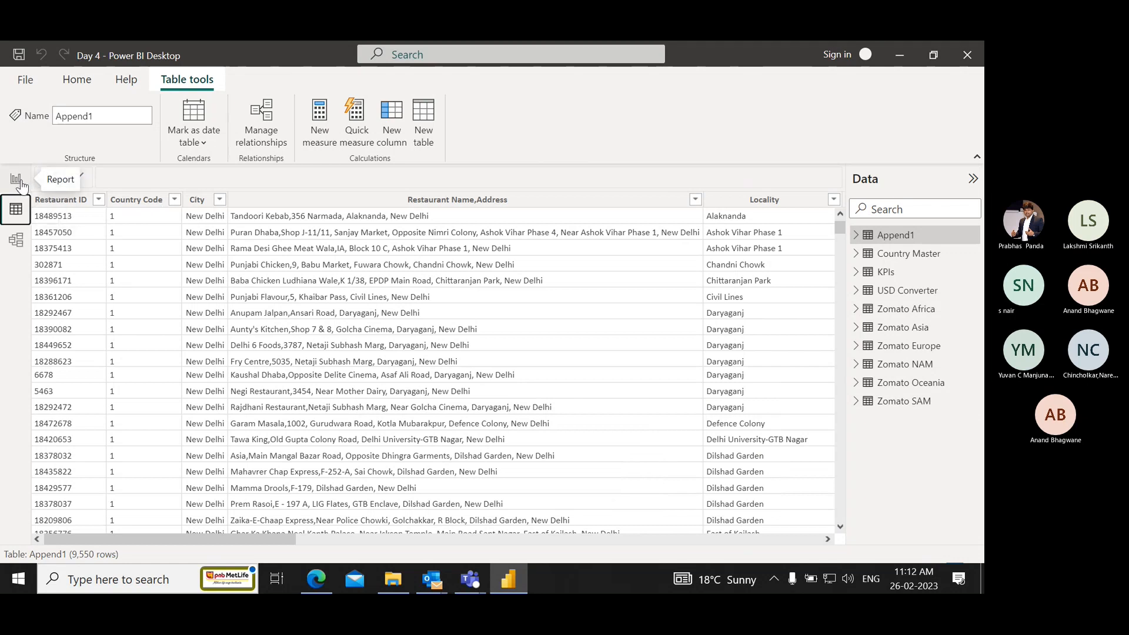
click(69, 82)
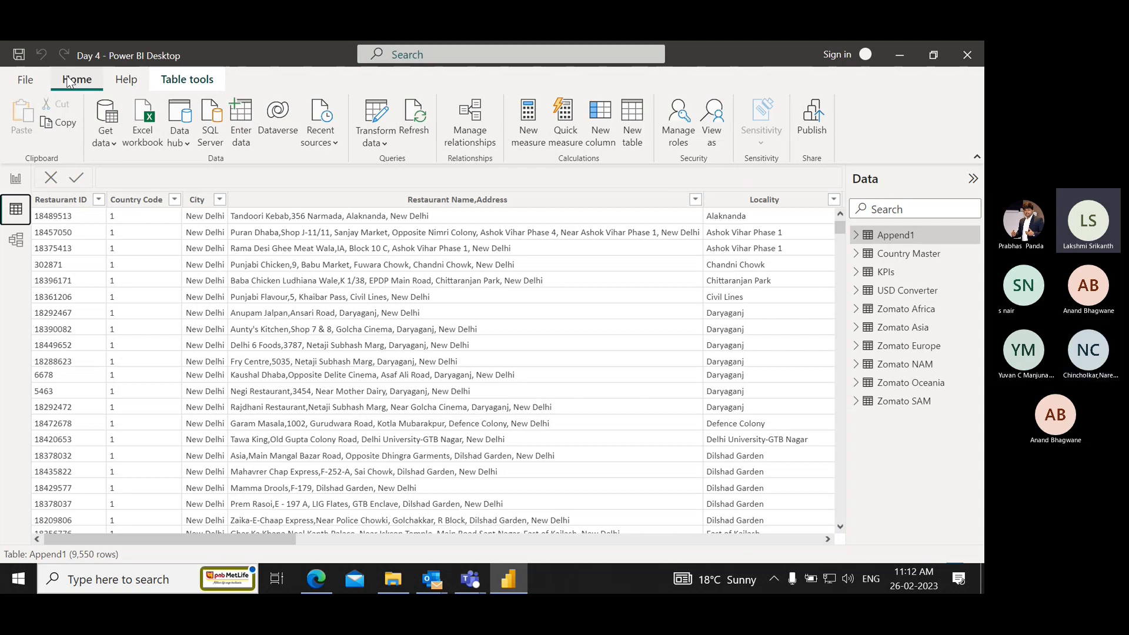
click(379, 129)
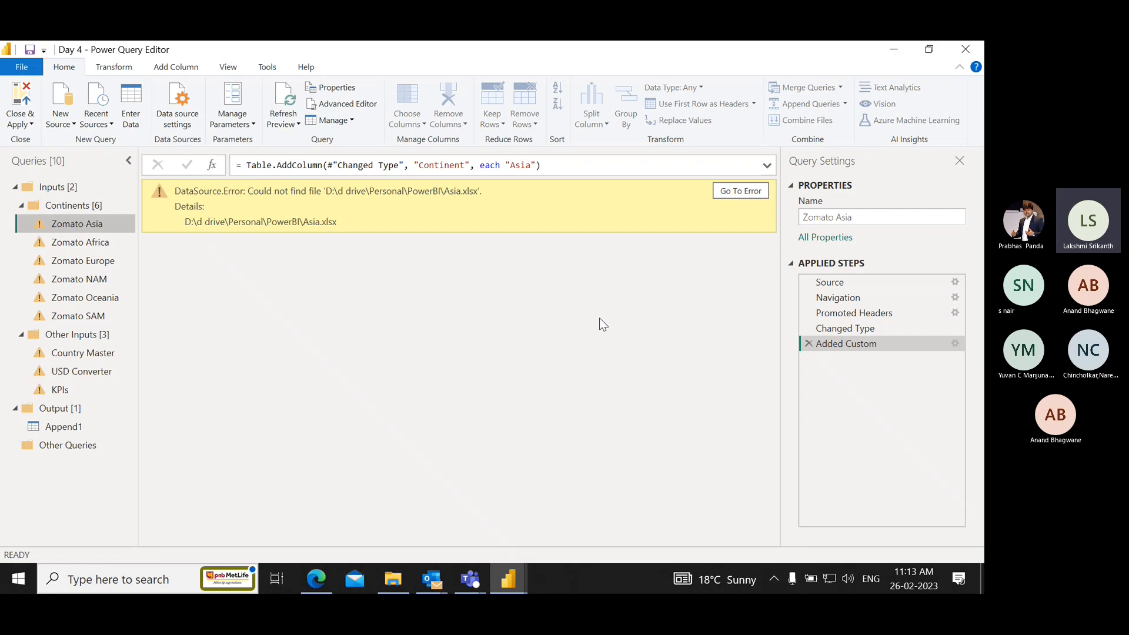
Go to the Zomato Asia query's error and view the file path in its source settings, leaving them unchanged.
click(742, 194)
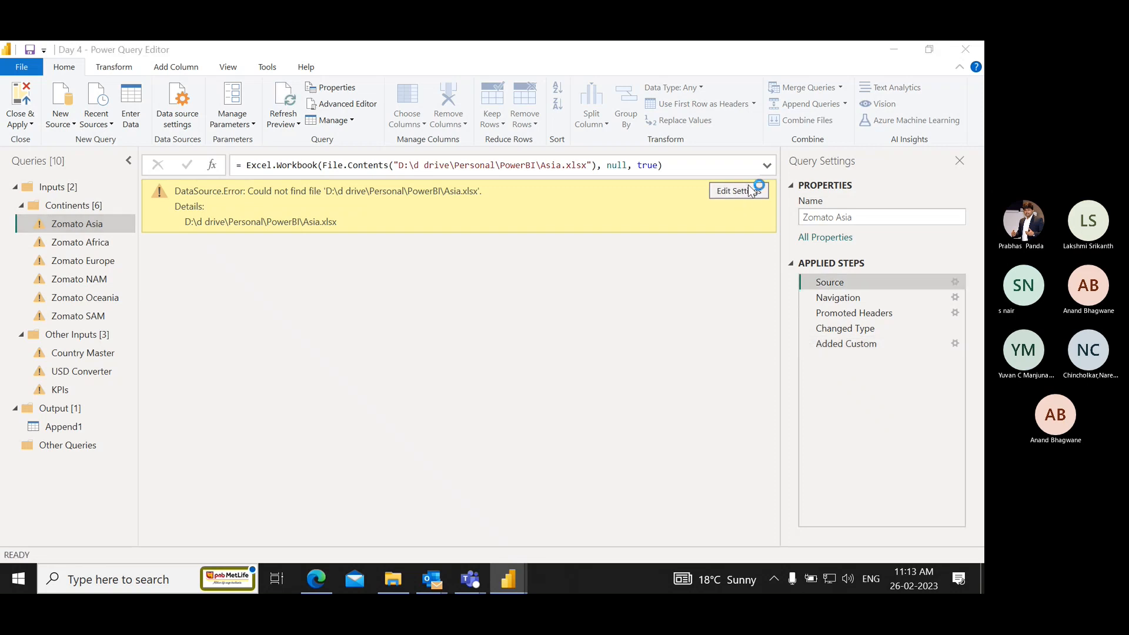
click(746, 190)
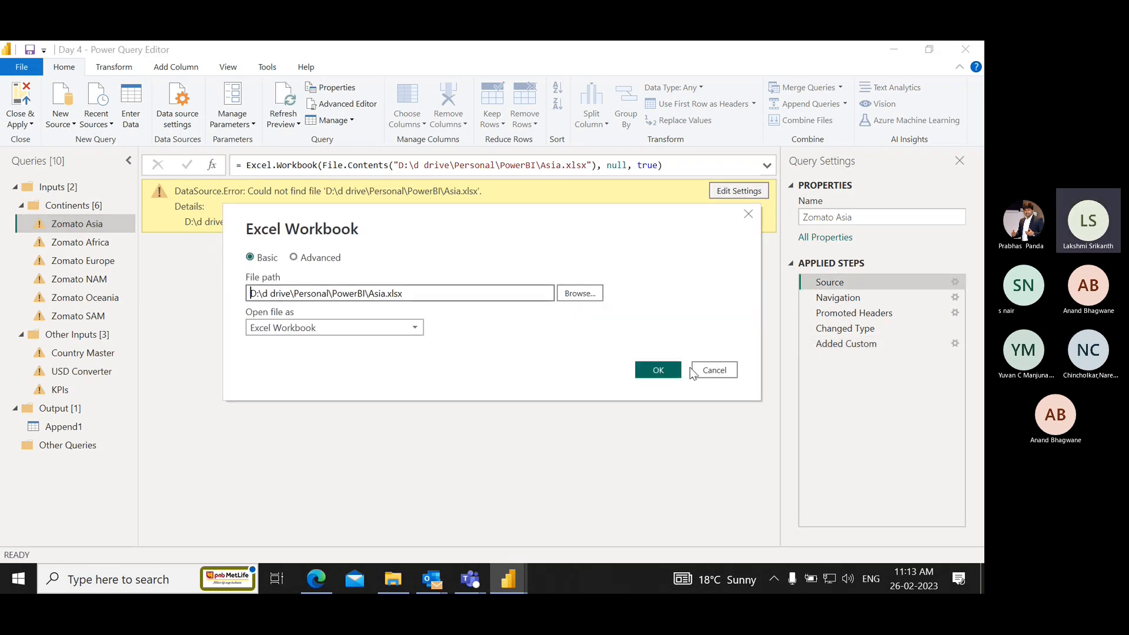
click(714, 366)
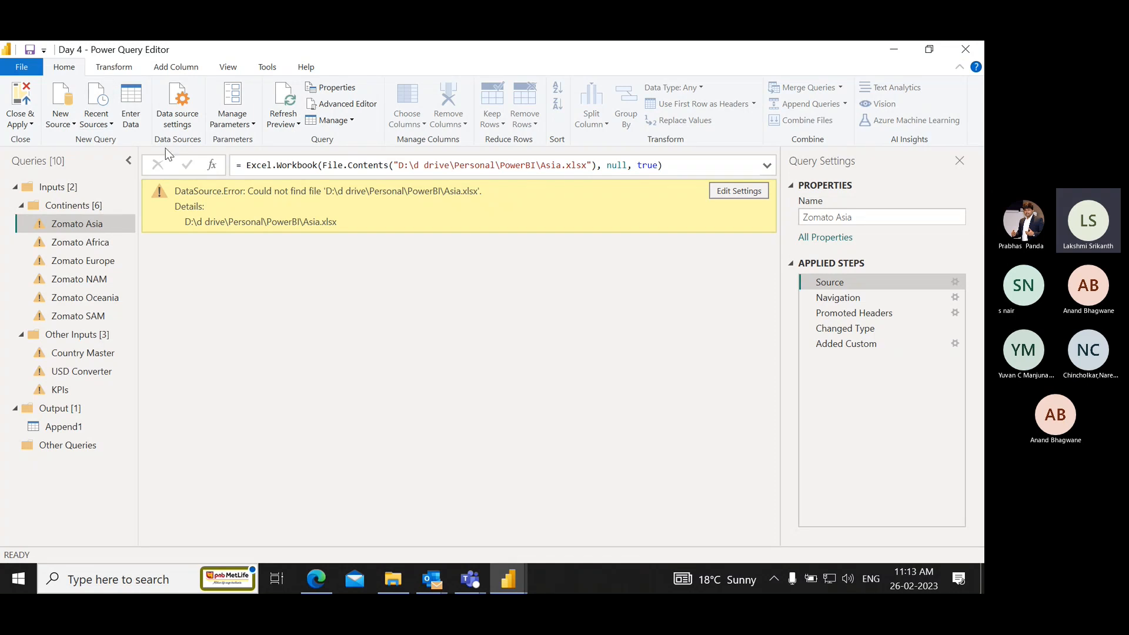
Open the data source settings and compare the listed file paths with the PowerBI and Data Sets folders in File Explorer.
click(180, 107)
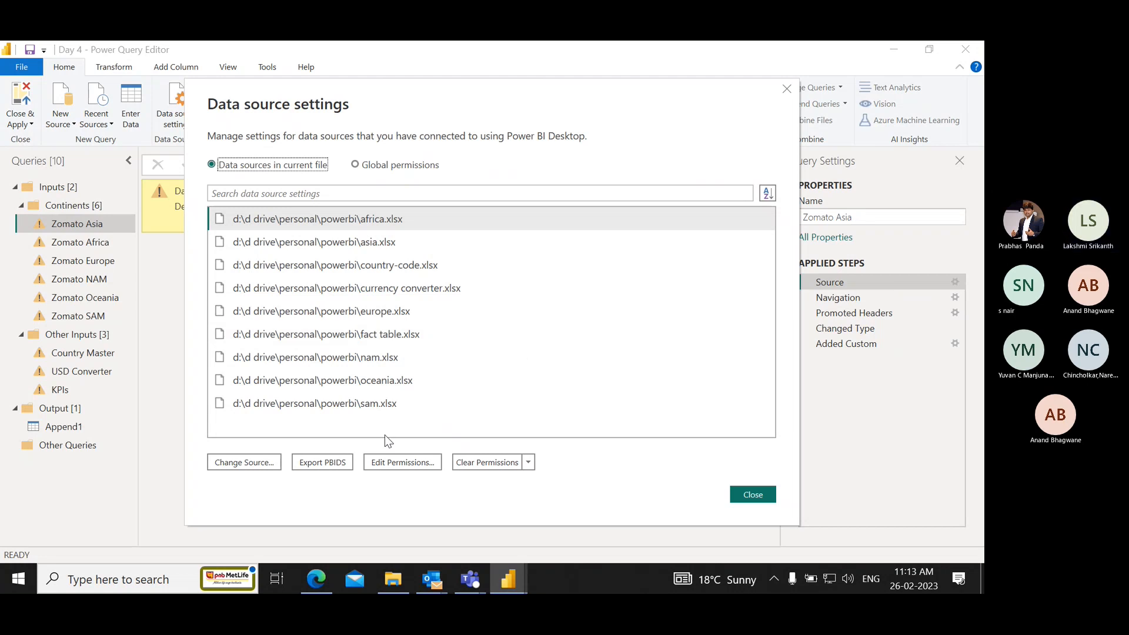
key(alt+Tab)
key(alt+Tab)
key(alt+Tab)
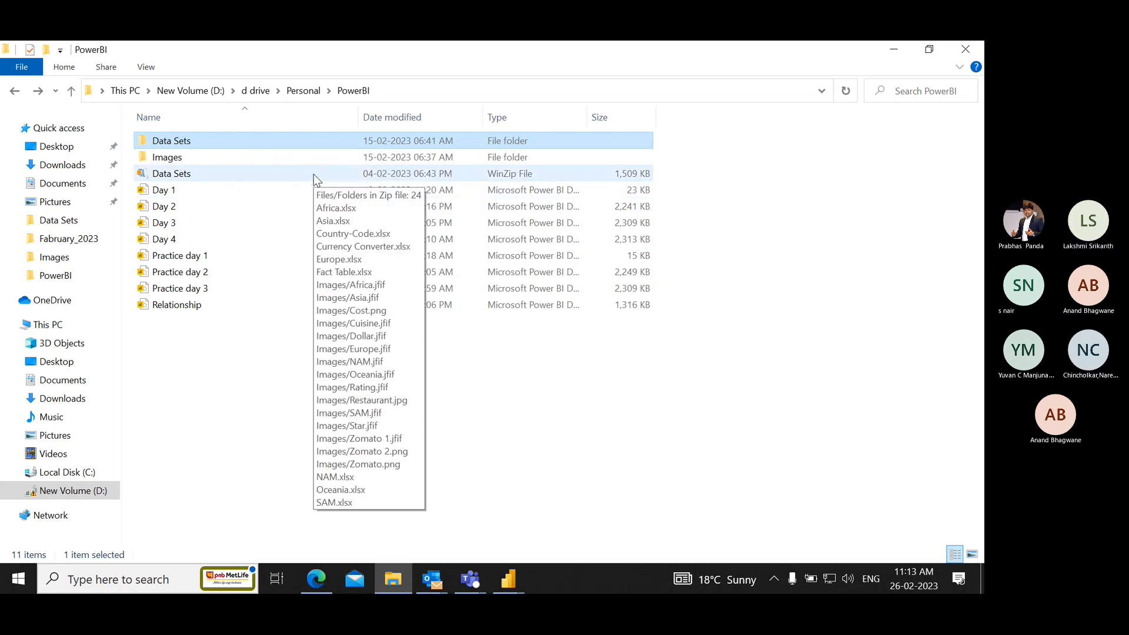
key(alt+Tab)
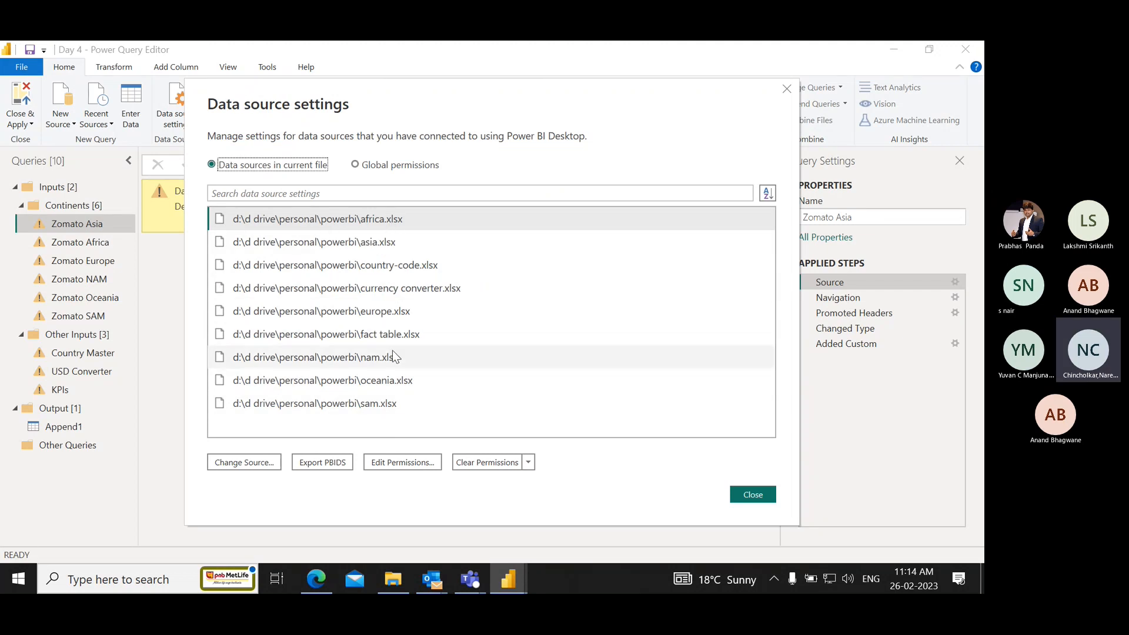
key(alt+Tab)
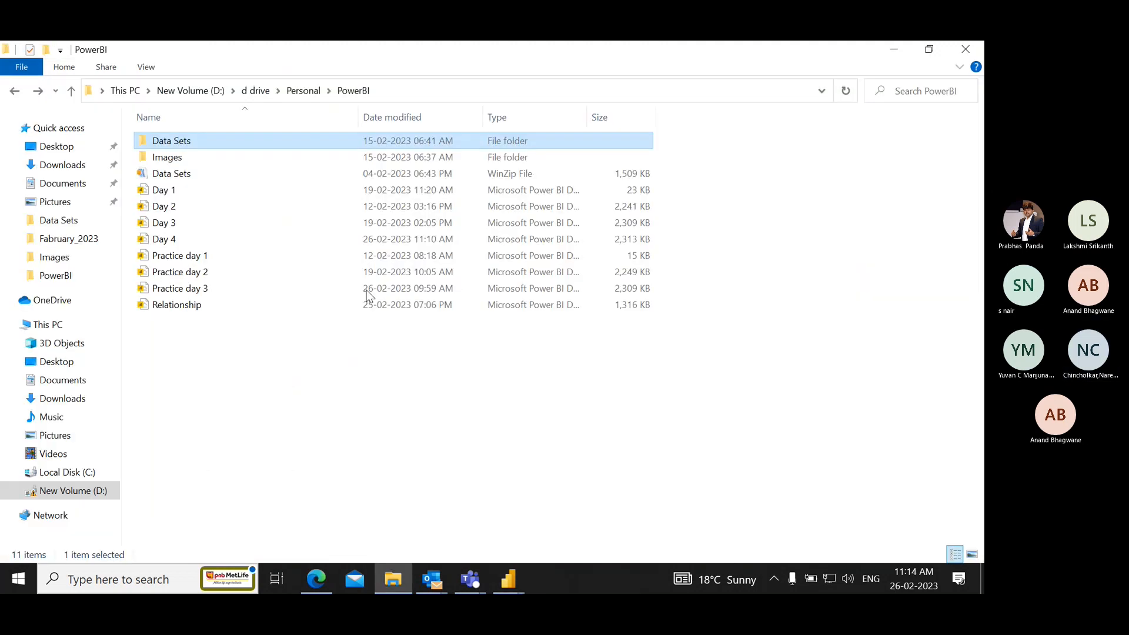
double_click(257, 144)
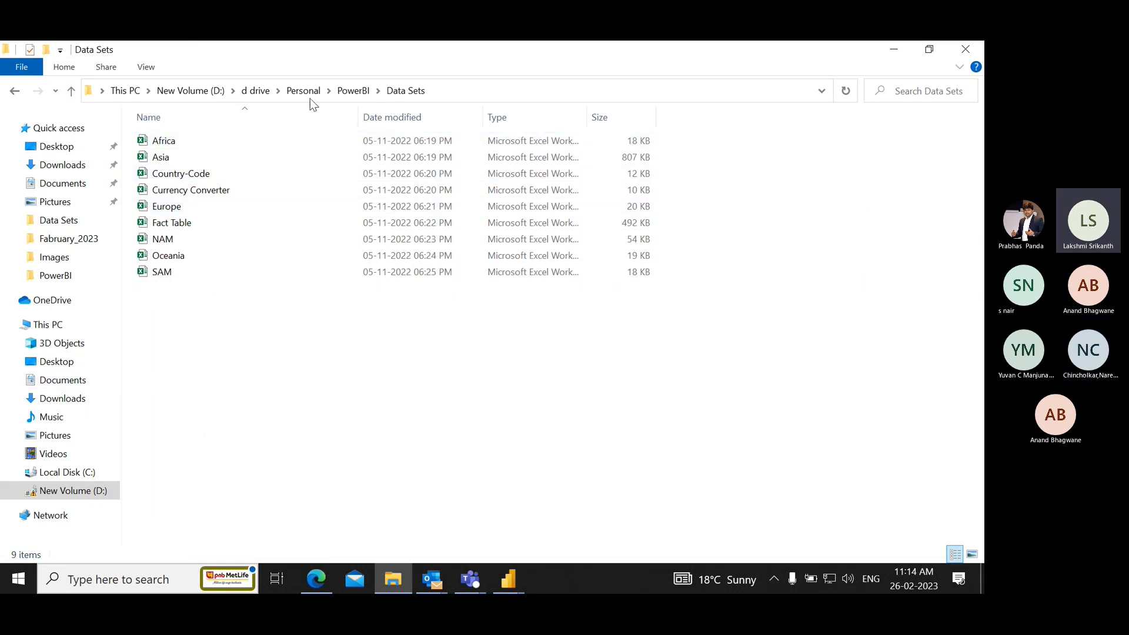
click(354, 91)
key(alt+Tab)
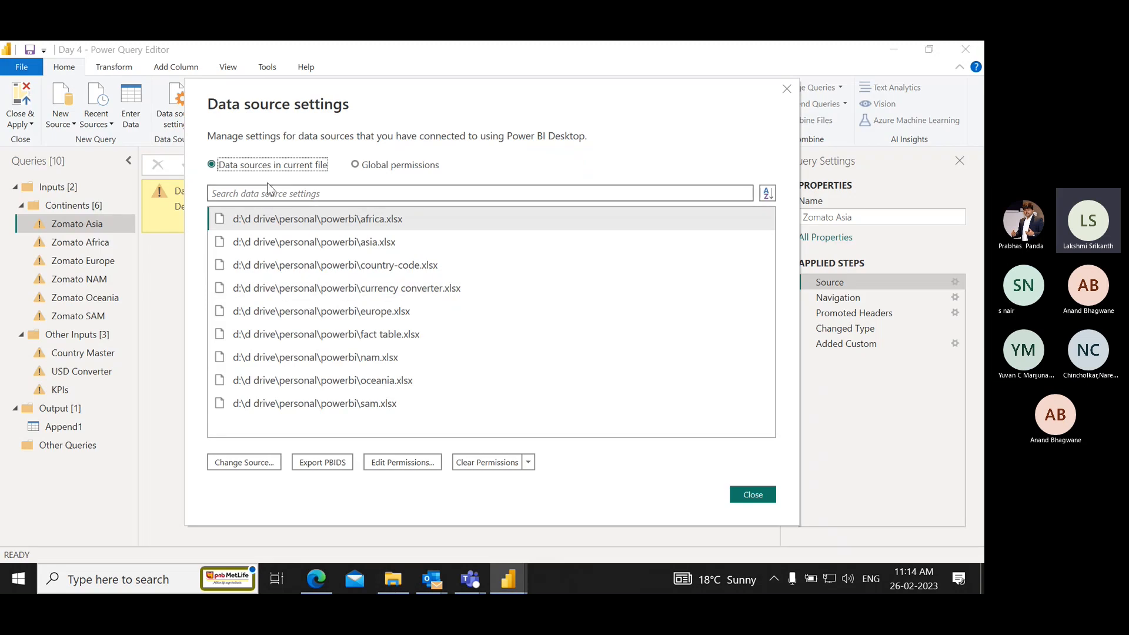
Copy the path of the Data Sets folder from File Explorer and return to the data source settings.
key(alt+Tab)
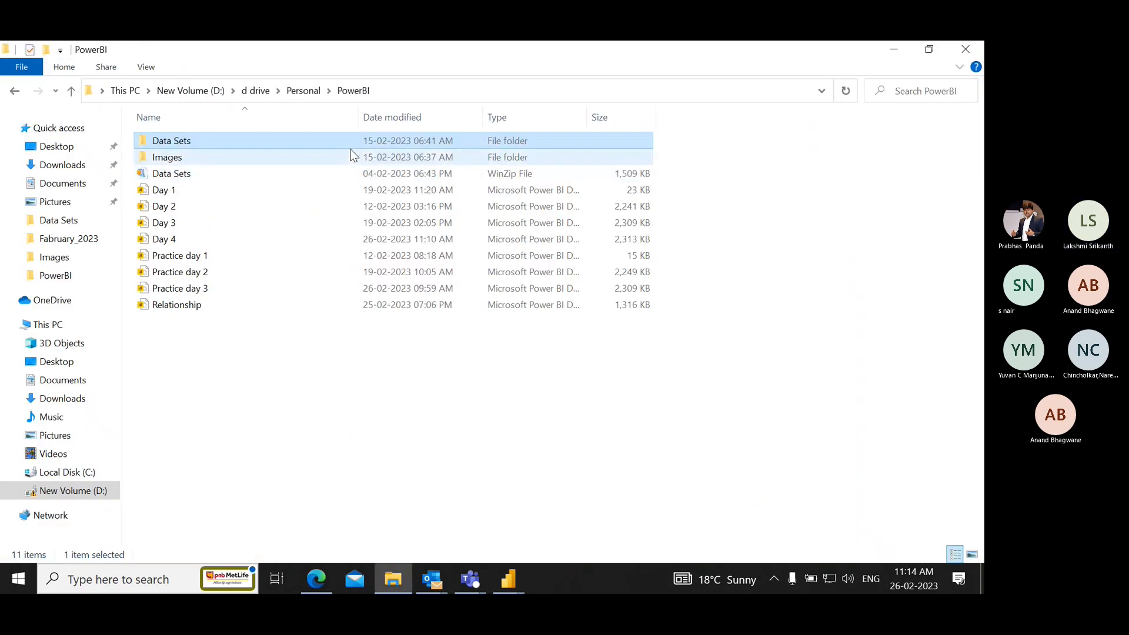
double_click(307, 144)
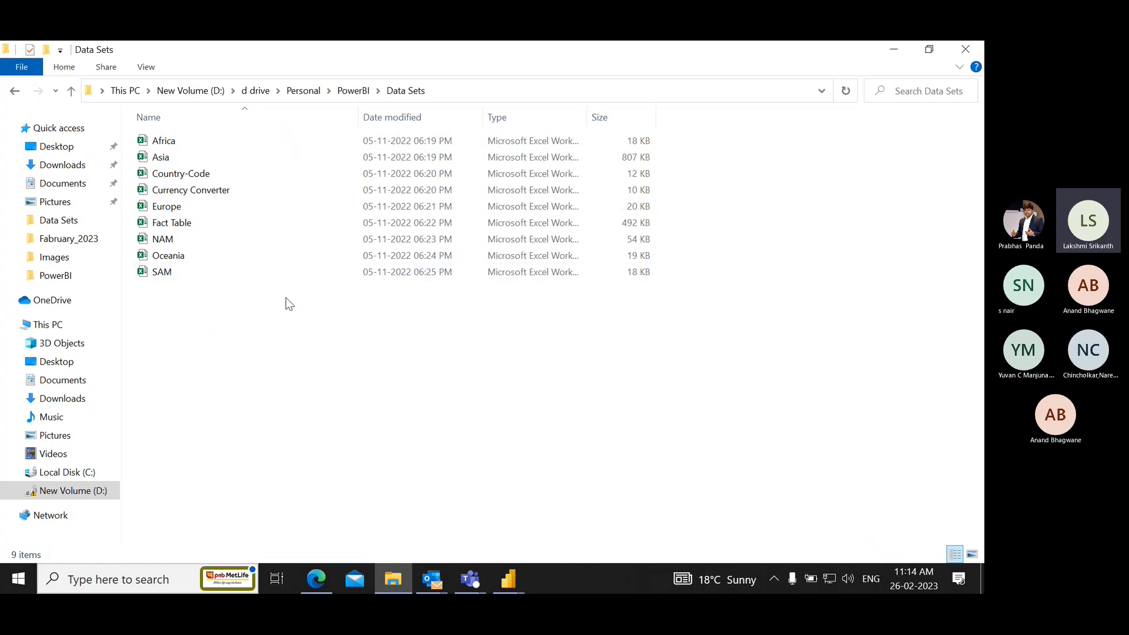
click(463, 90)
key(ctrl+c)
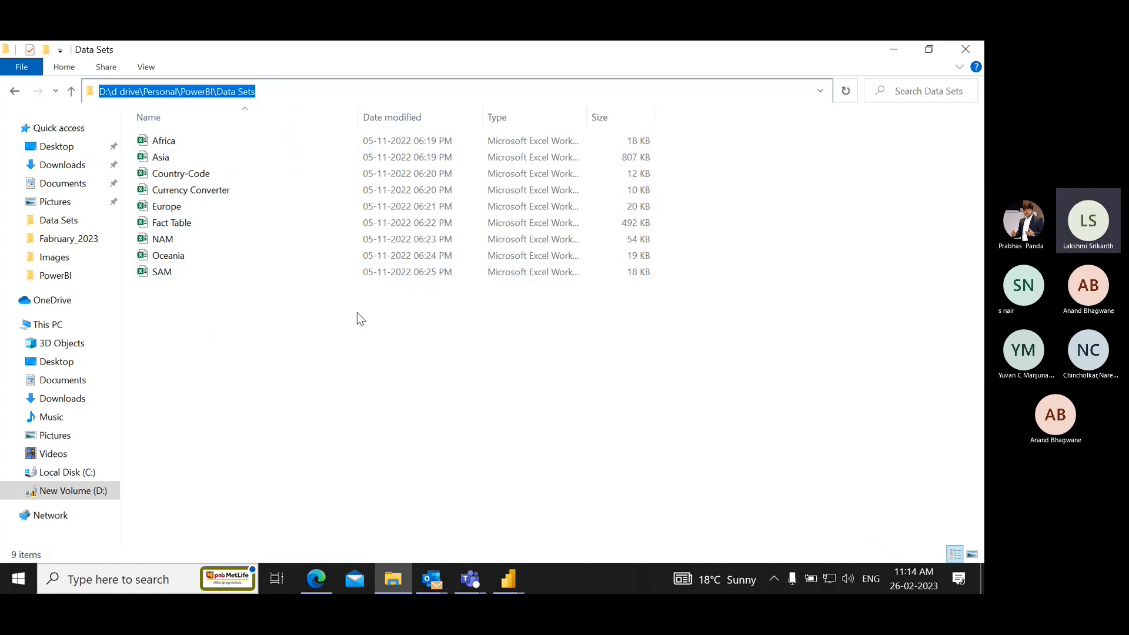
key(alt+Tab)
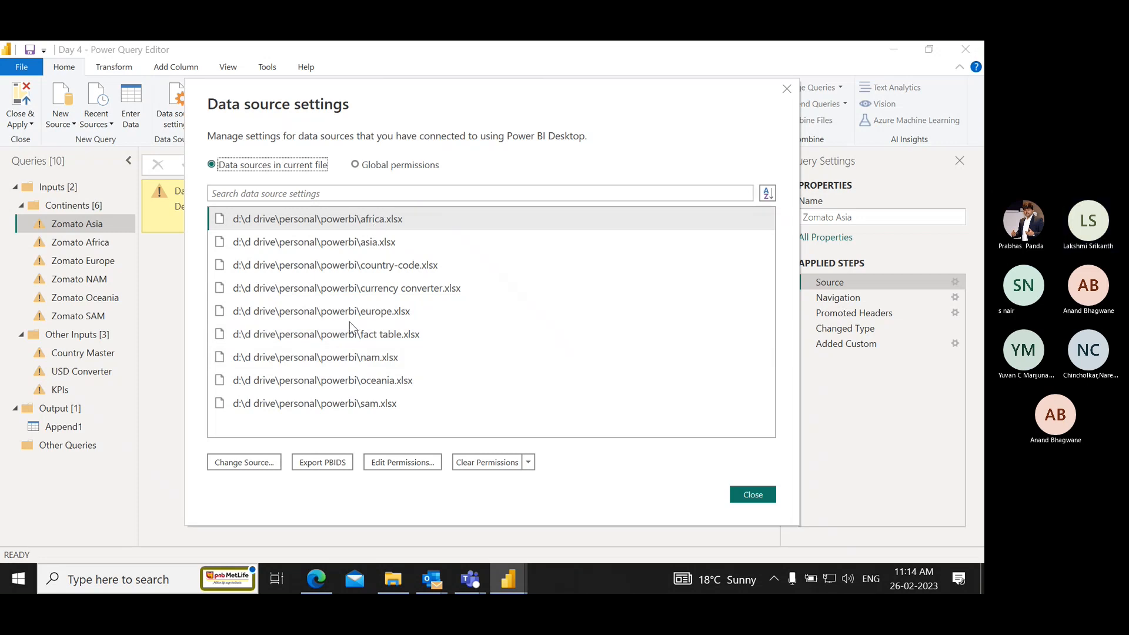
Try to change the africa.xlsx source path to D:\d drive\Personal\PowerBI\Data Sets.
click(253, 463)
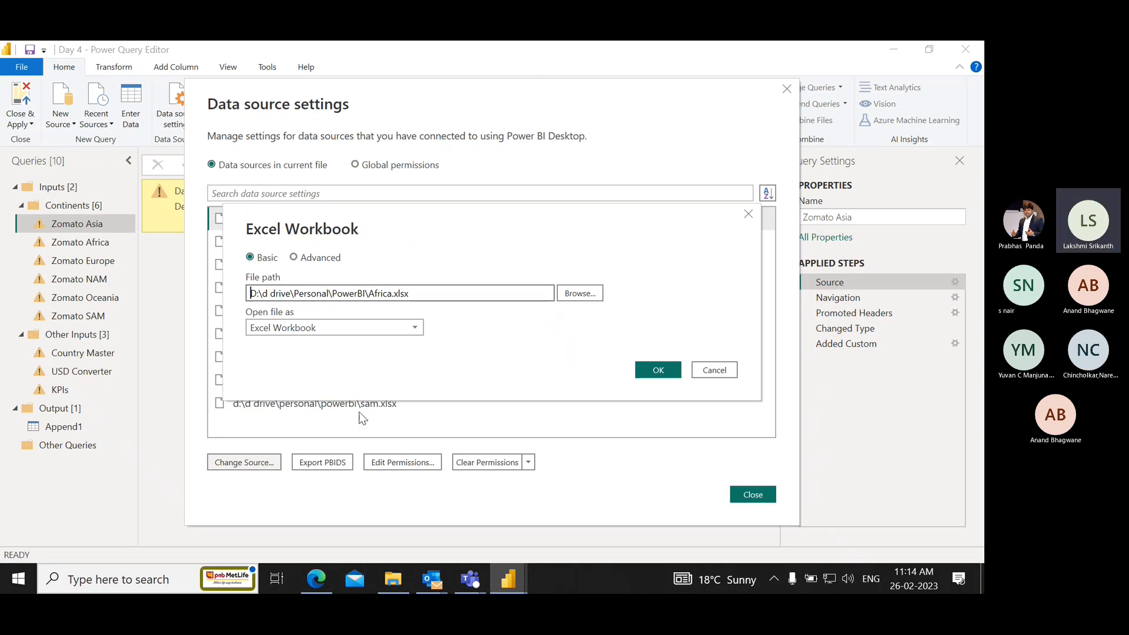
drag(416, 292, 229, 289)
key(ctrl+v)
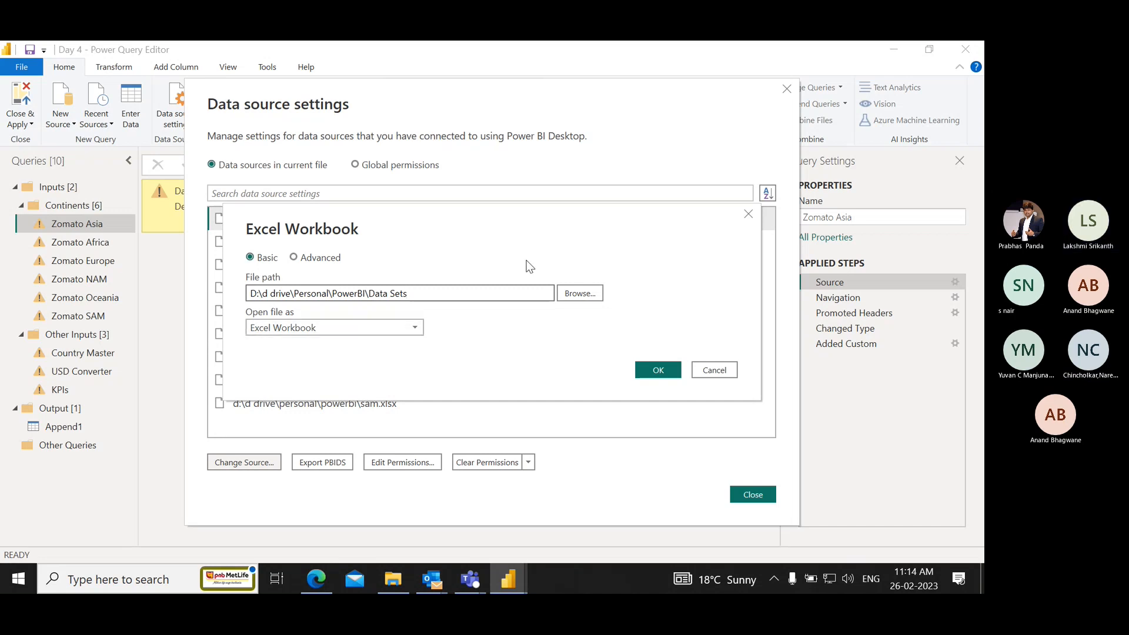
click(714, 369)
Recheck the file path in the africa.xlsx source settings, closing them without changes.
click(256, 460)
key(Escape)
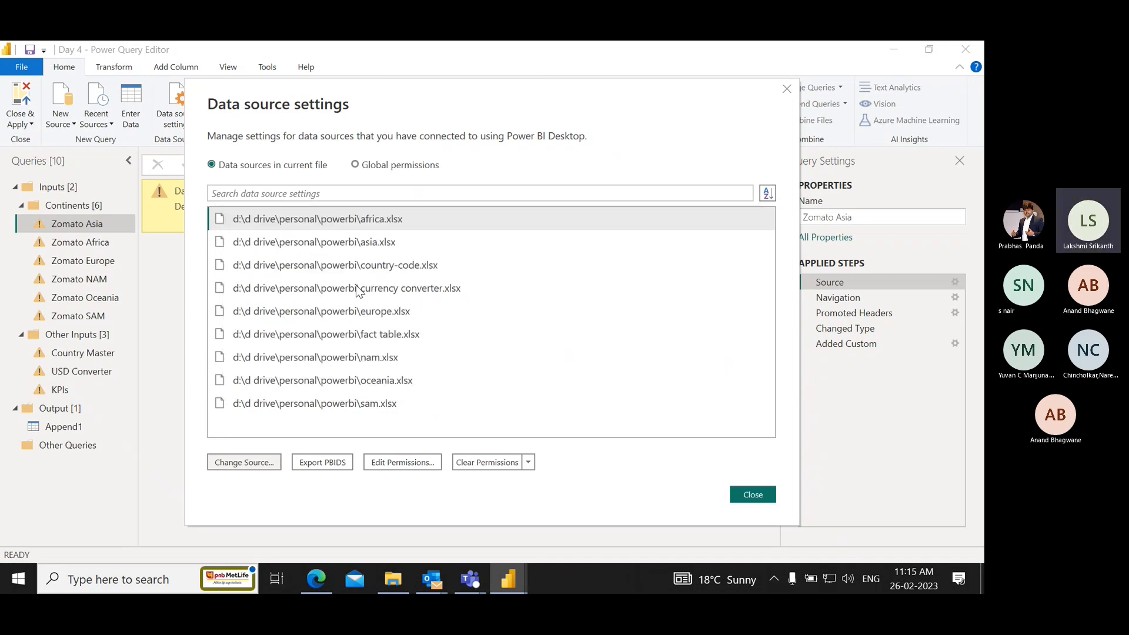
click(249, 464)
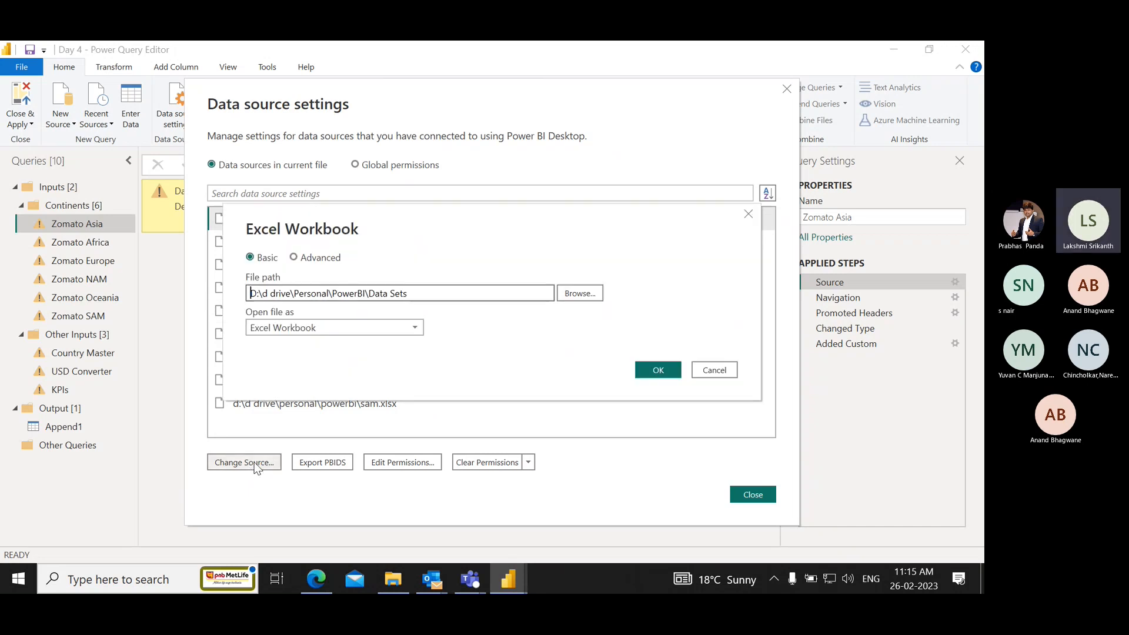
key(Escape)
click(237, 219)
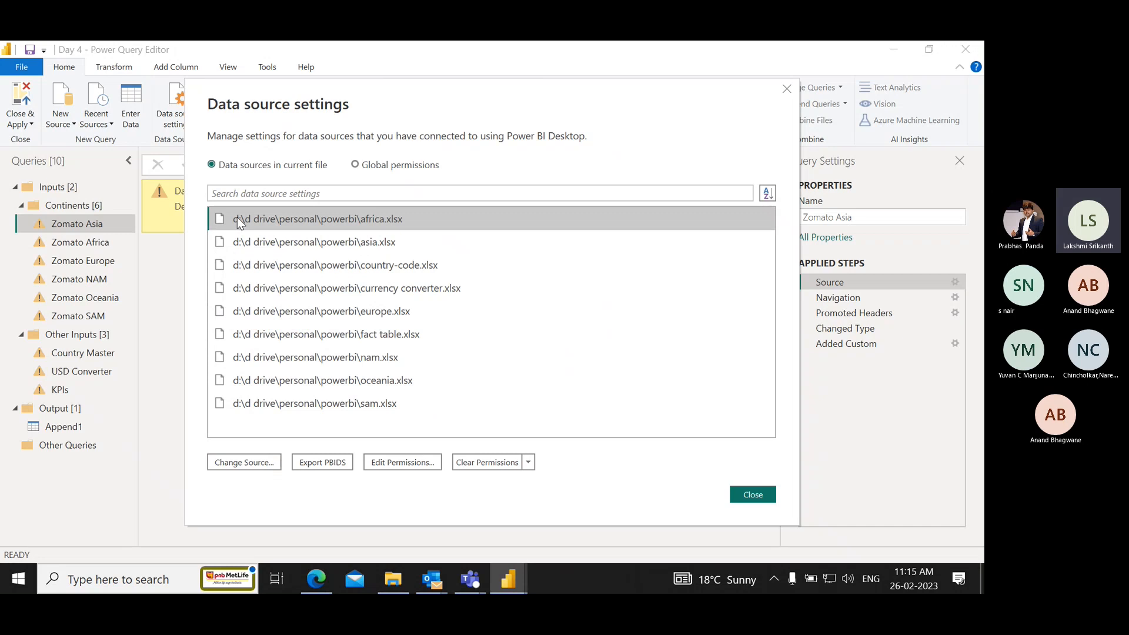
click(267, 463)
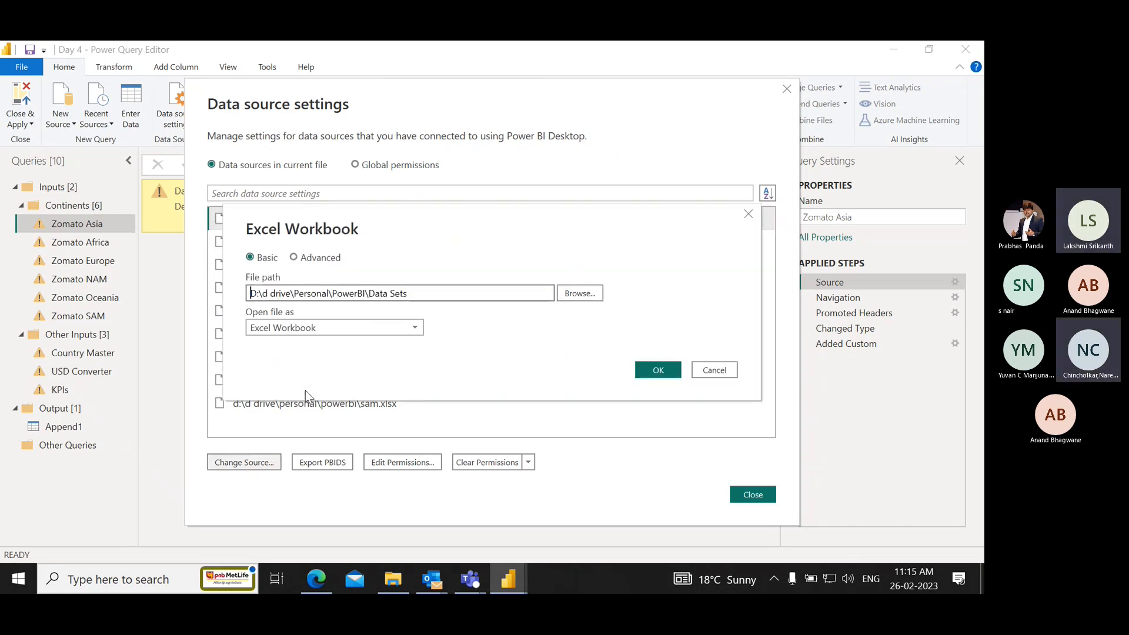
key(Escape)
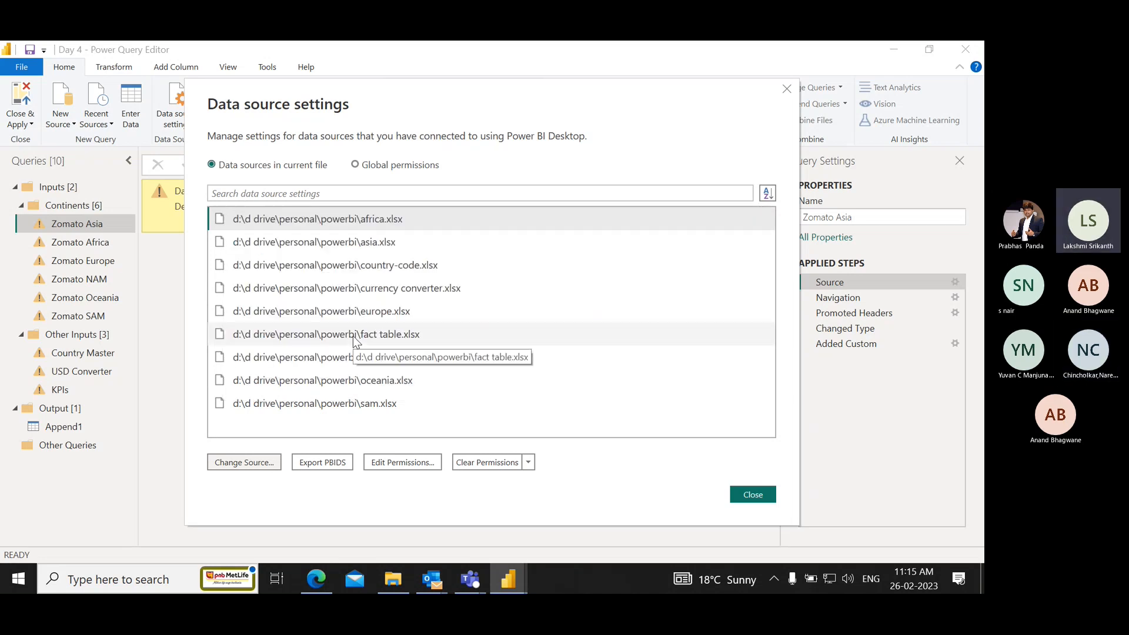
Change the asia.xlsx source path to D:\d drive\Personal\PowerBI\Data Sets\Asia.xlsx.
click(395, 244)
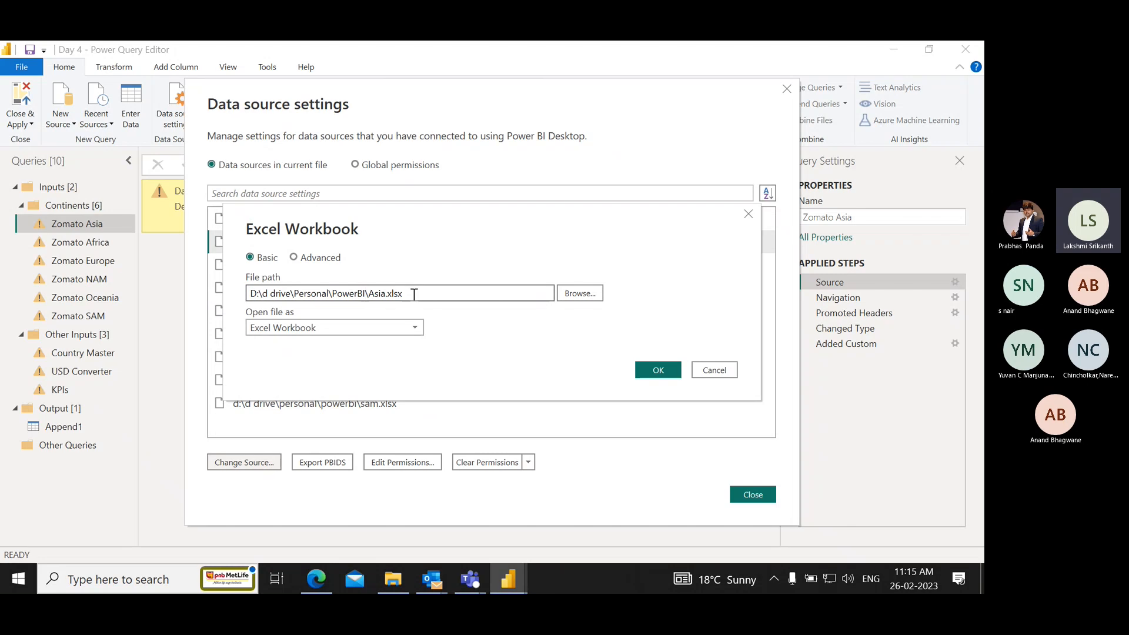
key(ctrl+shift+Left)
key(ctrl+shift+Left)
key(ctrl+shift+Left)
key(ctrl+shift+Left)
key(ctrl+shift+Left)
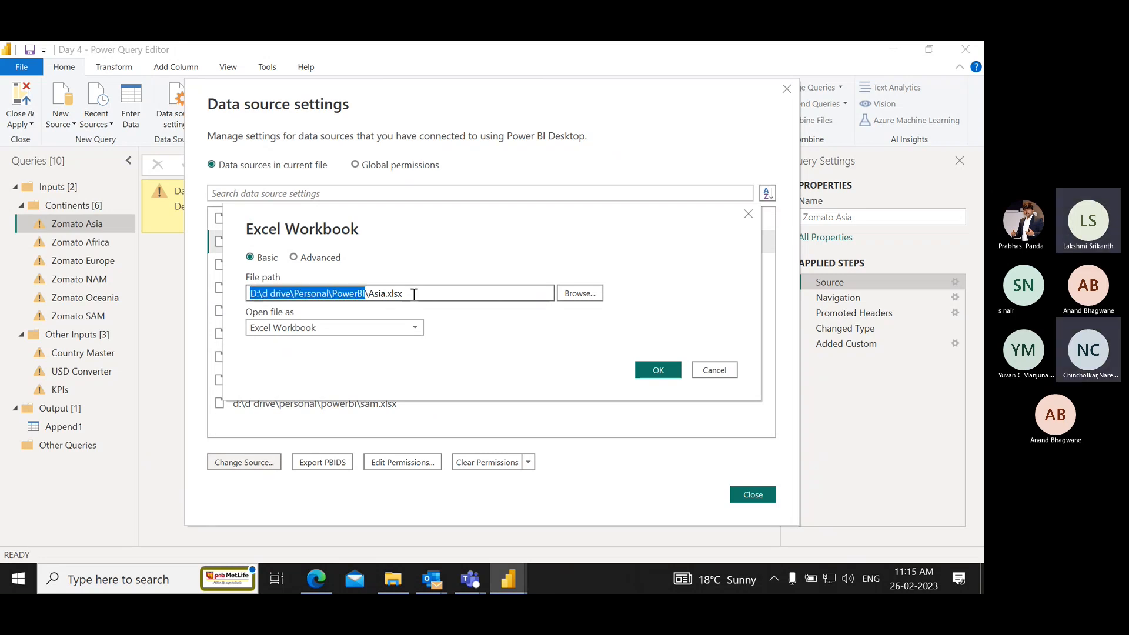
key(ctrl+v)
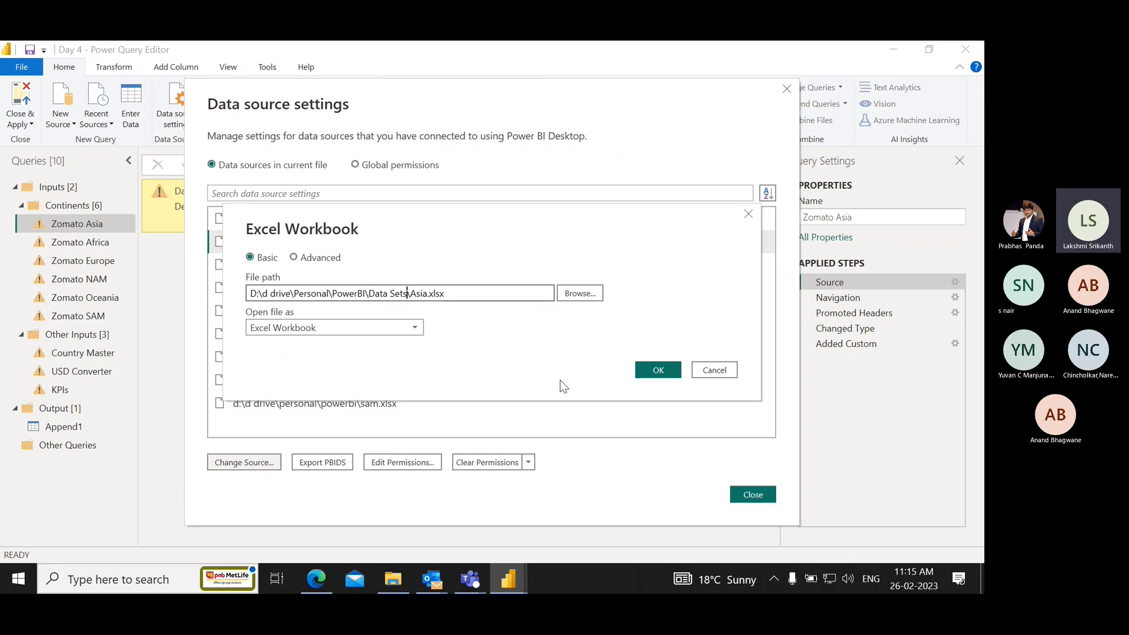
click(657, 370)
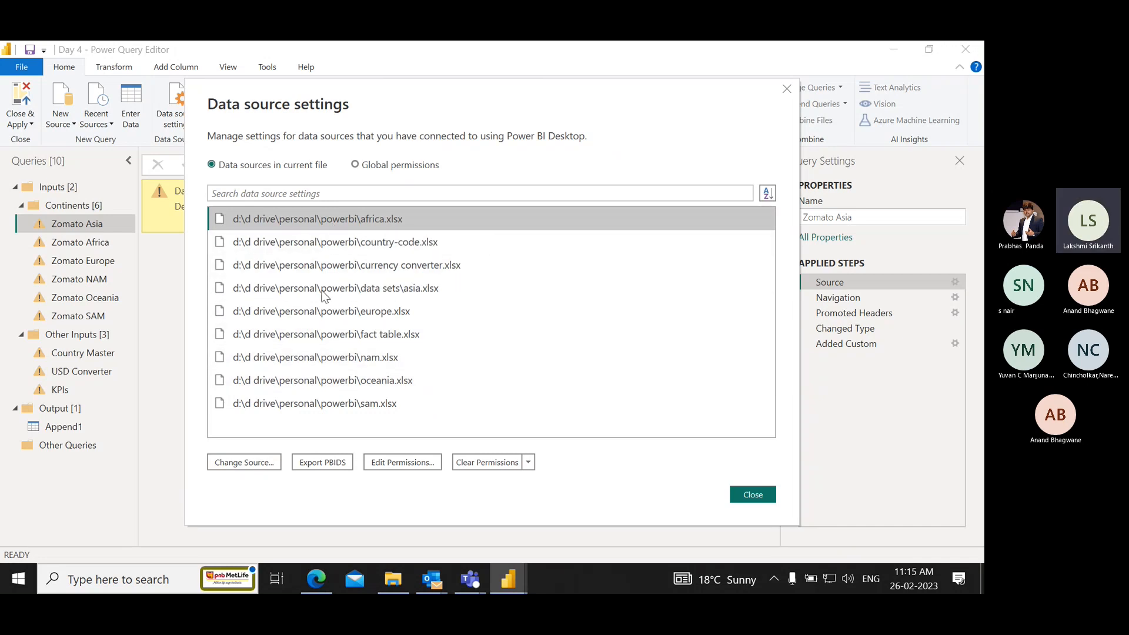
Change the country-code.xlsx source path to D:\d drive\Personal\PowerBI\Data Sets\Country-Code.xlsx.
click(349, 243)
click(274, 463)
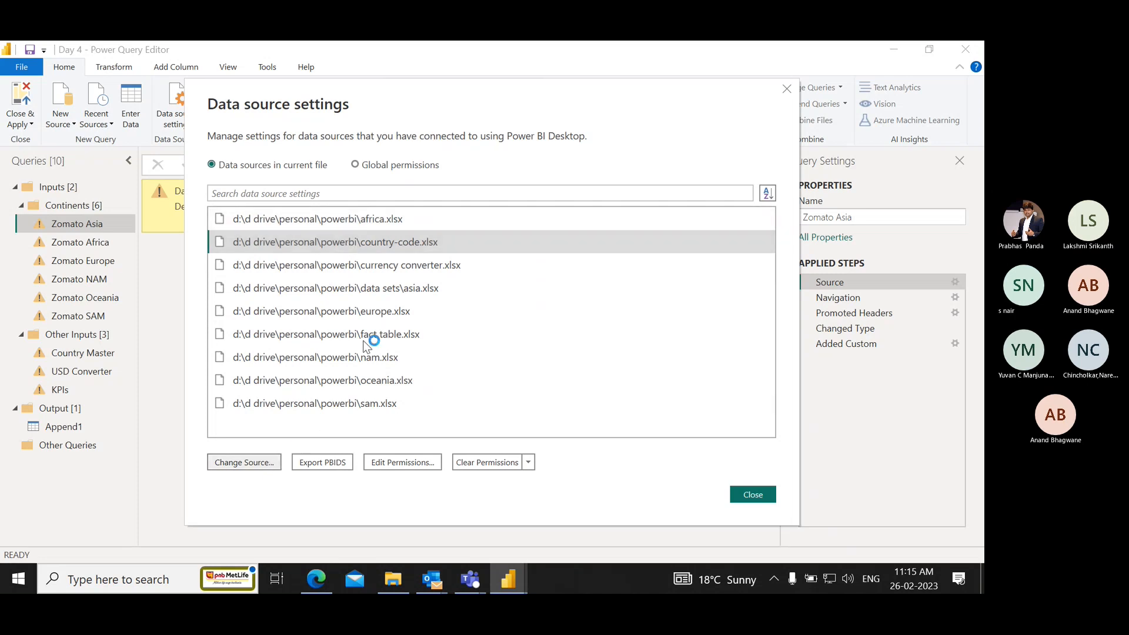
click(365, 293)
key(ctrl+shift+Left)
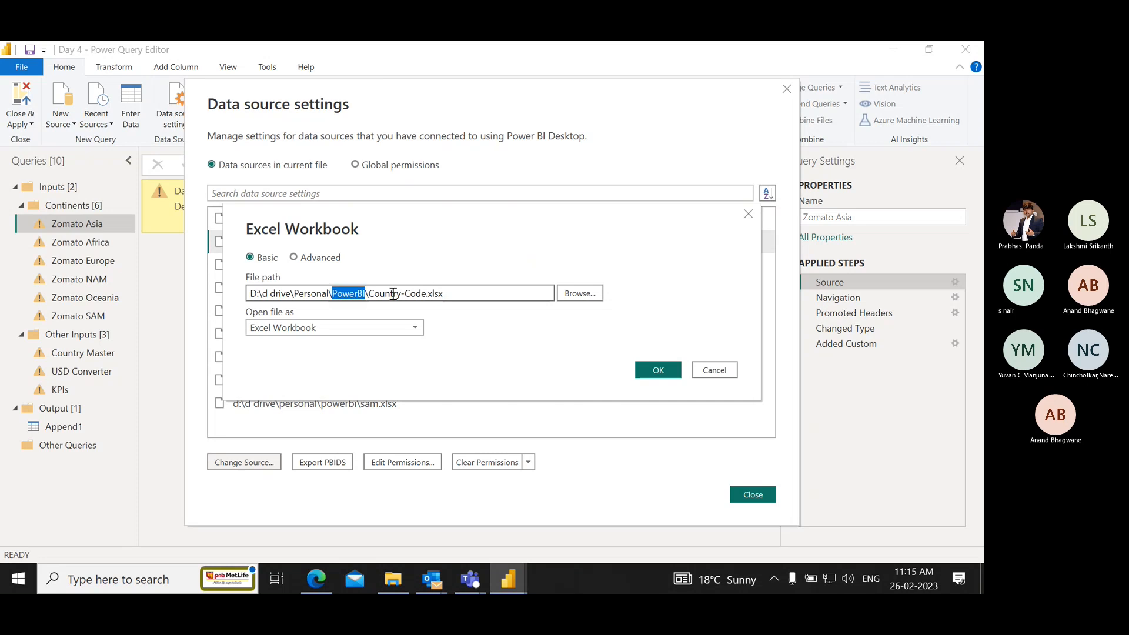
key(ctrl+shift+Left)
key(ctrl+shift+Left)
key(ctrl+shift+Left)
key(ctrl+v)
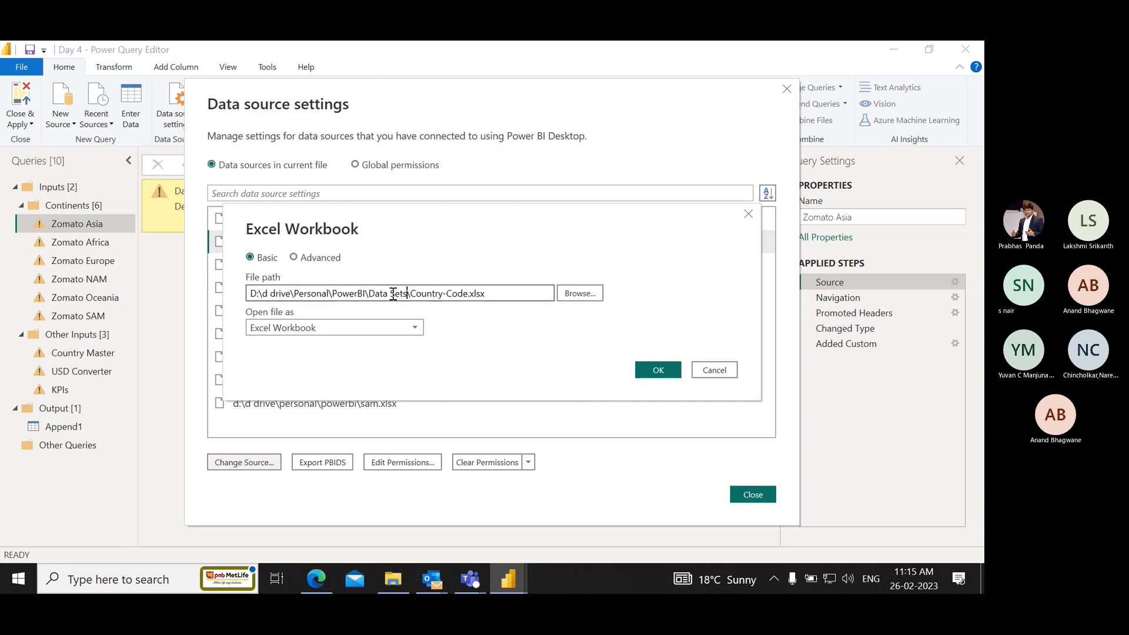
click(653, 370)
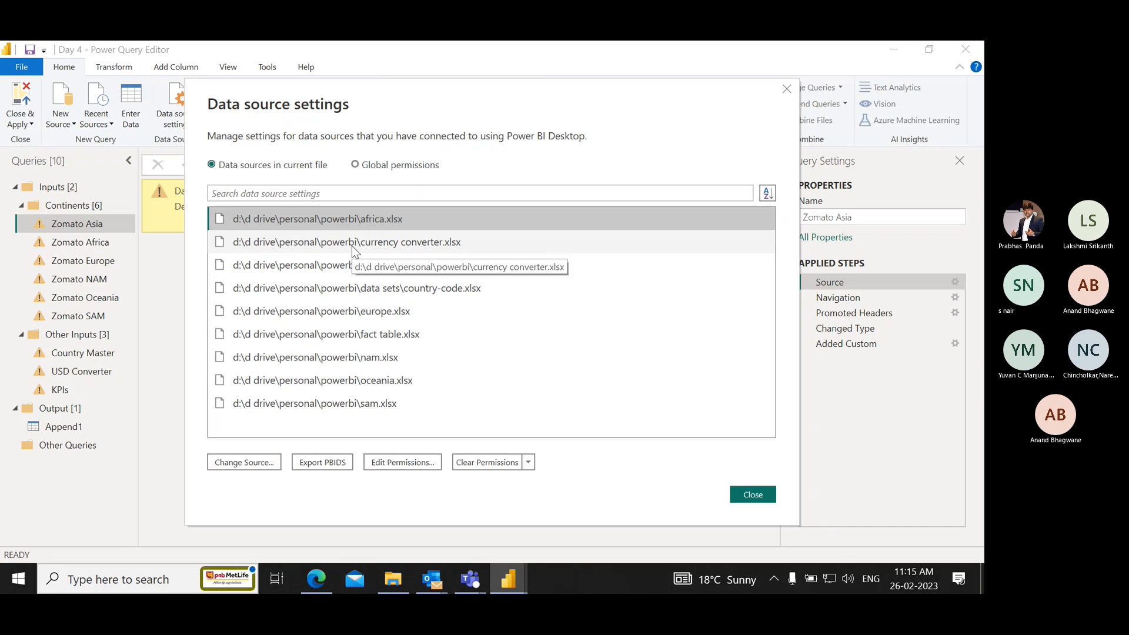
Recheck the folder part of the country-code.xlsx source path and close its settings without changes.
click(347, 288)
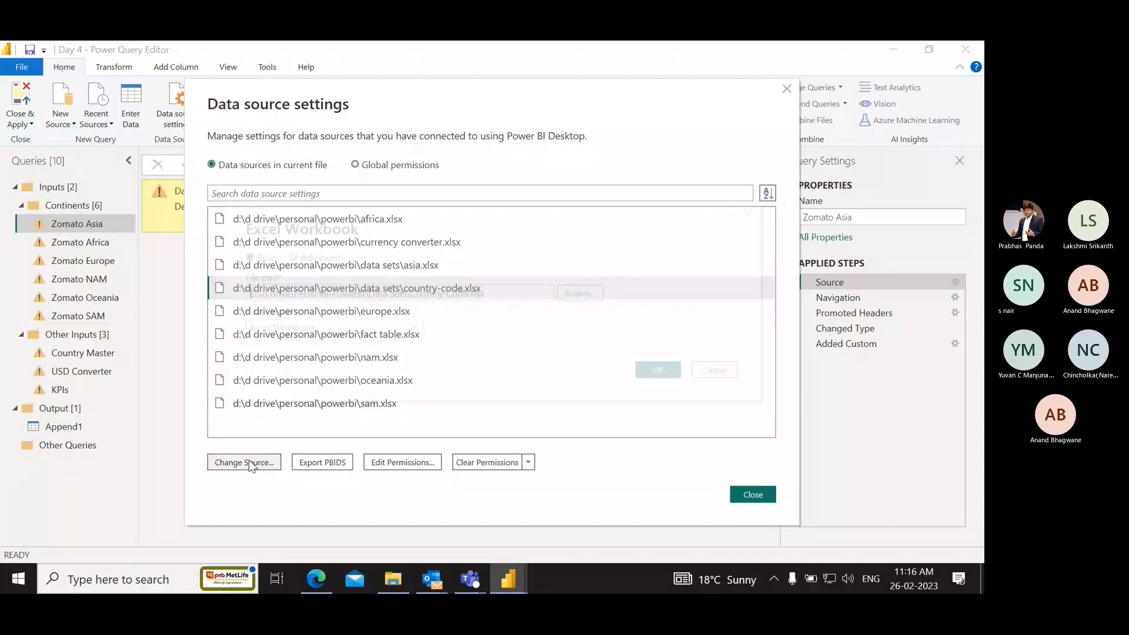
click(407, 293)
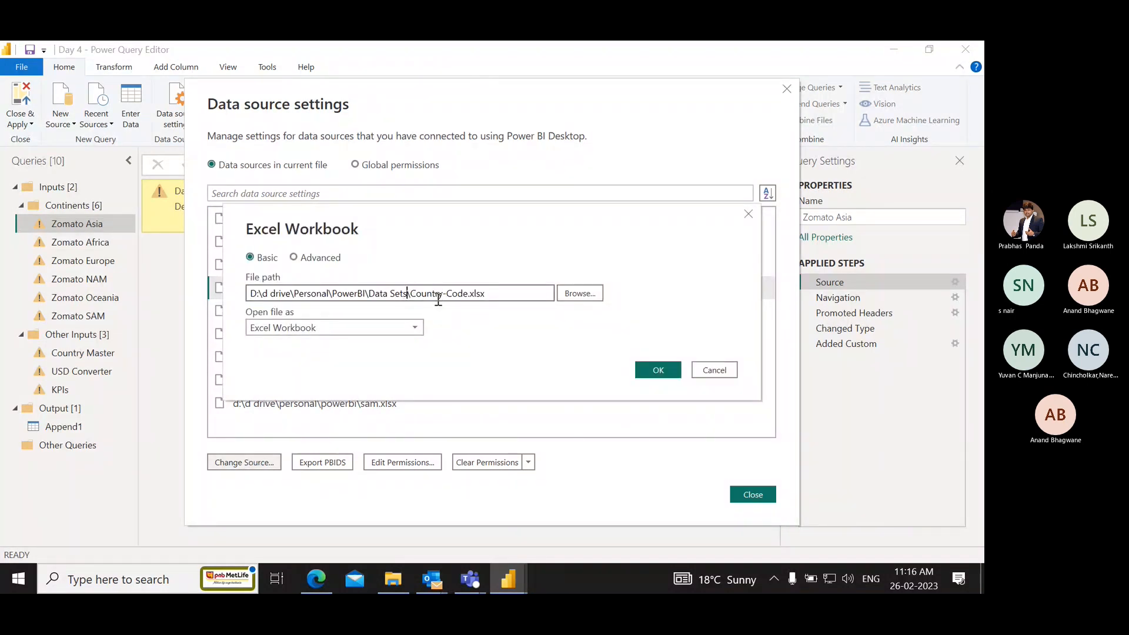
key(ctrl+shift+Left)
key(ctrl+shift+Left)
key(ctrl+shift+Left)
key(ctrl+shift+Left)
key(ctrl+shift+Left)
key(ctrl+shift+Left)
key(ctrl+shift+Left)
key(ctrl+shift+Left)
key(ctrl+shift+Left)
key(ctrl+shift+Left)
key(ctrl+c)
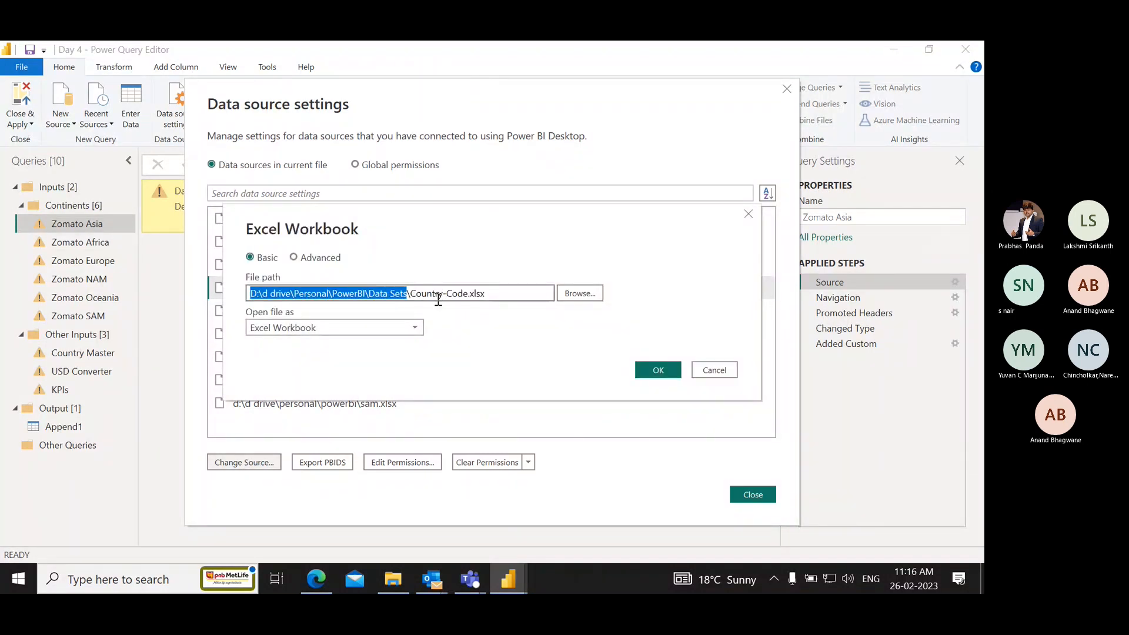
click(722, 371)
Change the currency converter.xlsx source path to D:\d drive\Personal\PowerBI\Data Sets\Currency Converter.xlsx.
click(381, 242)
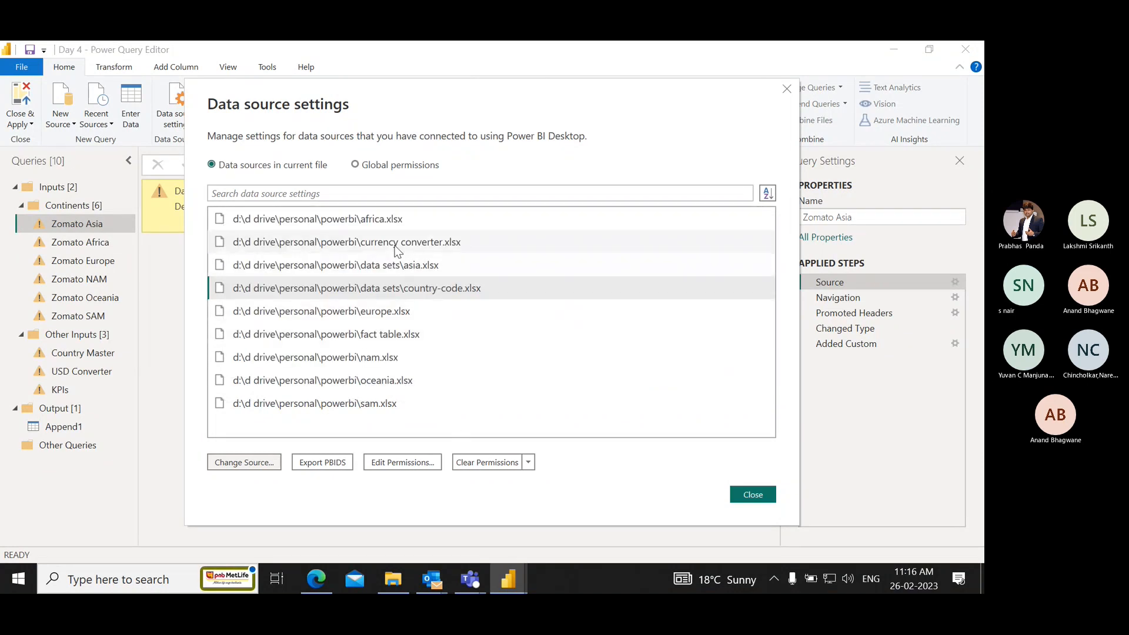
click(264, 466)
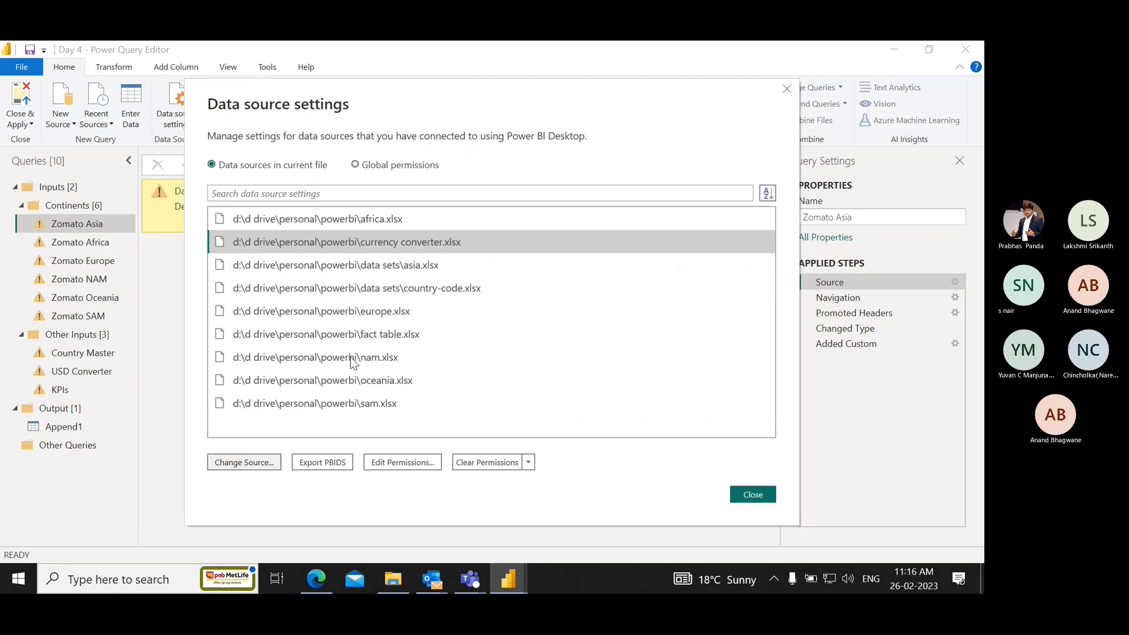
double_click(348, 294)
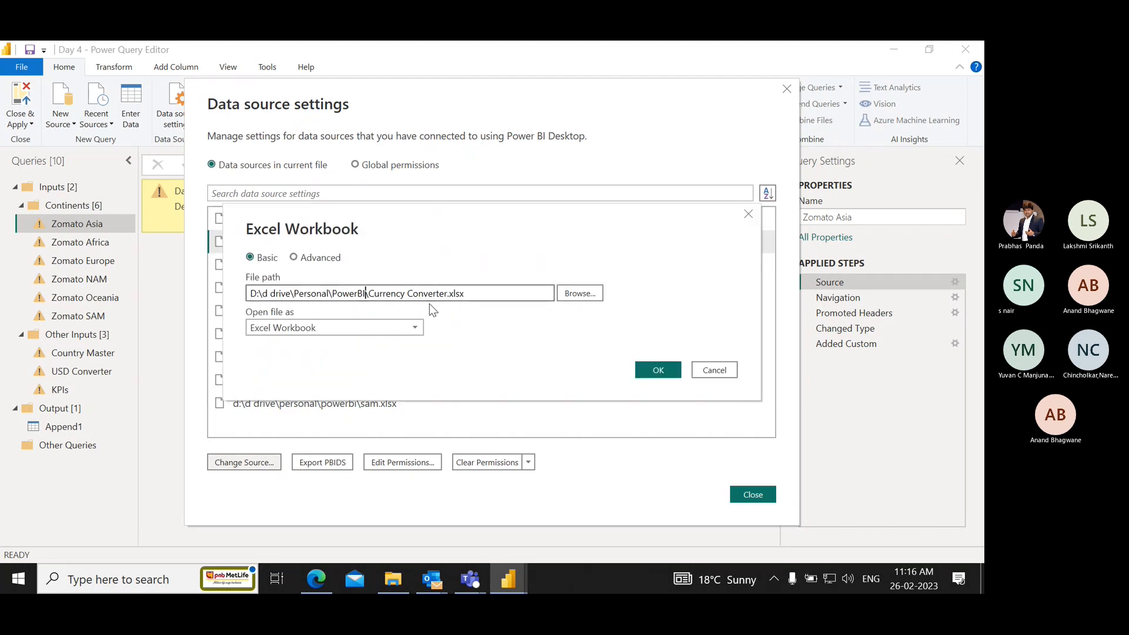
text(PowerBI\Data Sets)
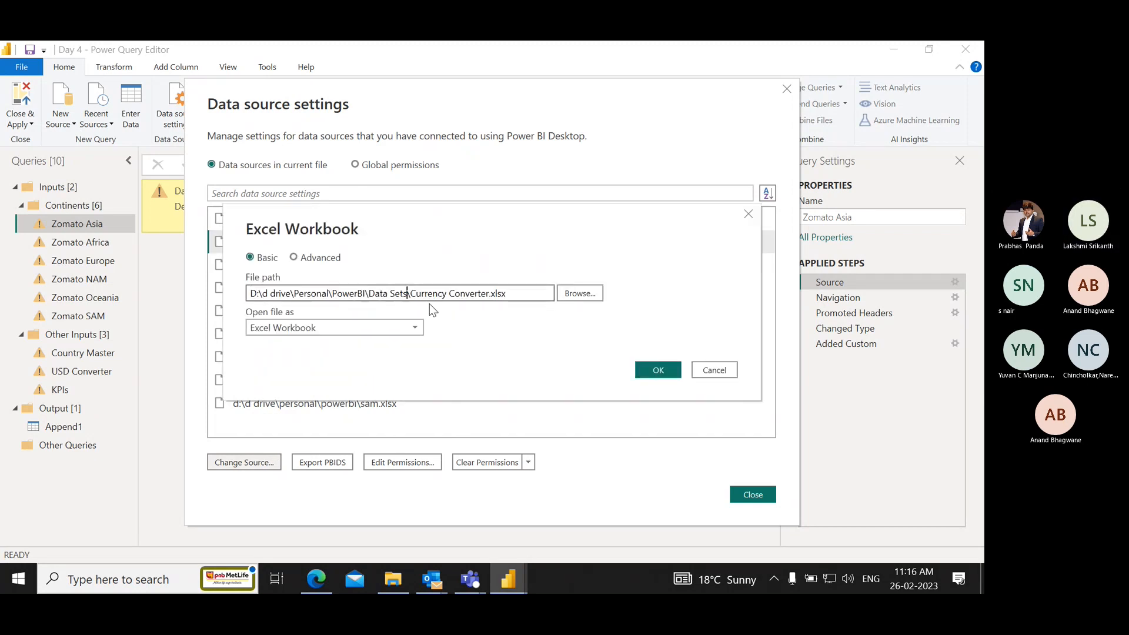
click(663, 375)
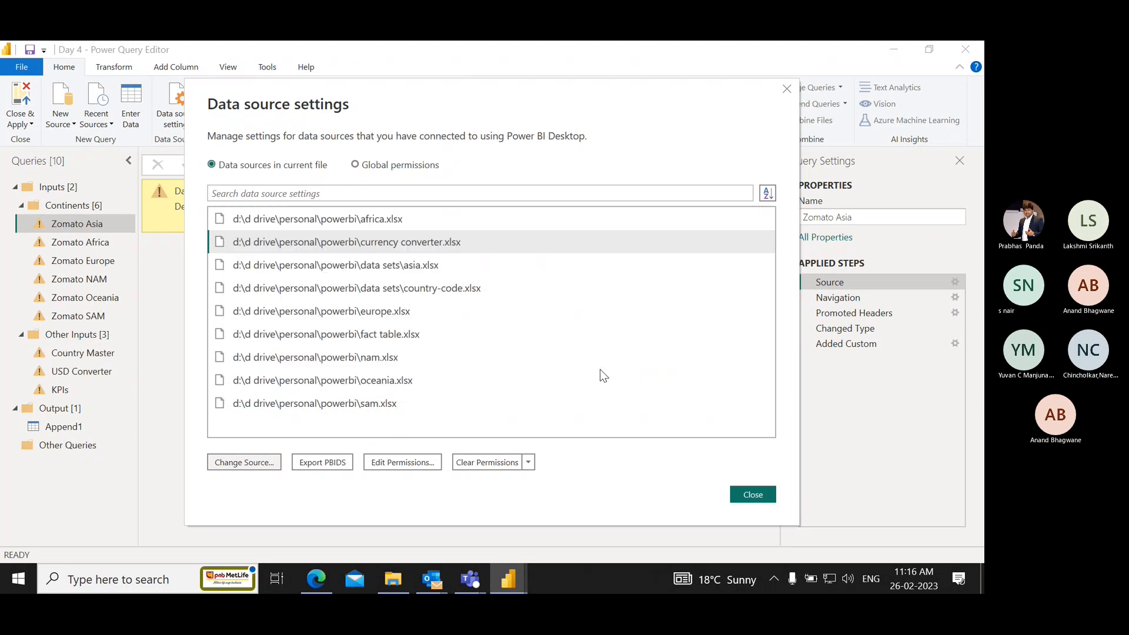
Try to point the europe.xlsx source to the folder D:\d drive\Personal\PowerBI\Data Sets.
click(351, 311)
click(269, 461)
click(364, 294)
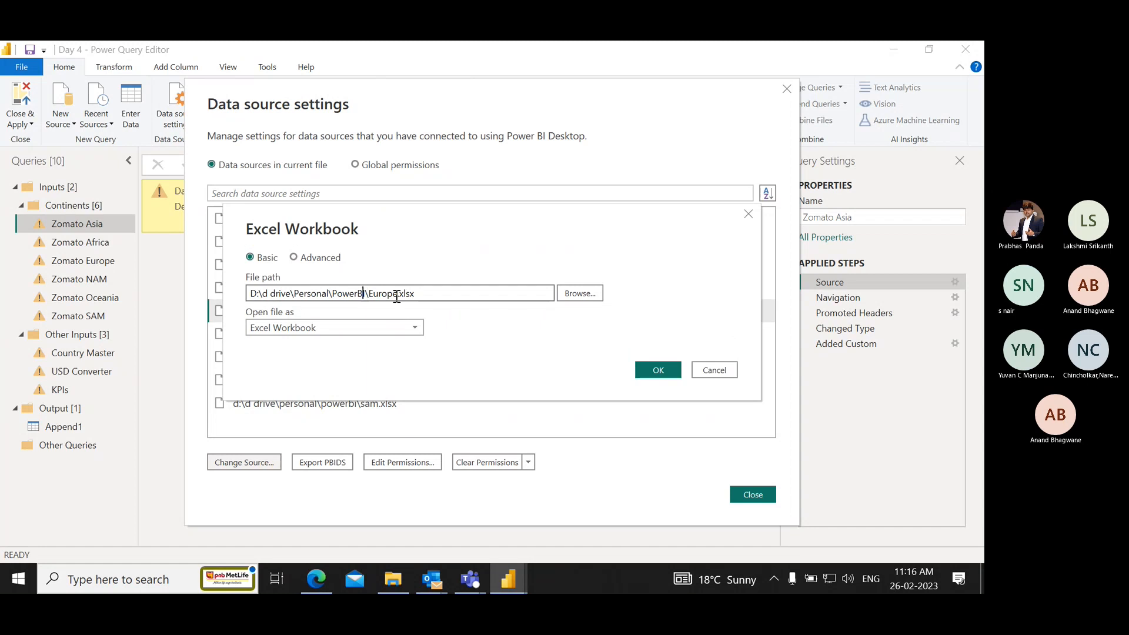
key(ctrl+shift+Left)
key(shift+Home)
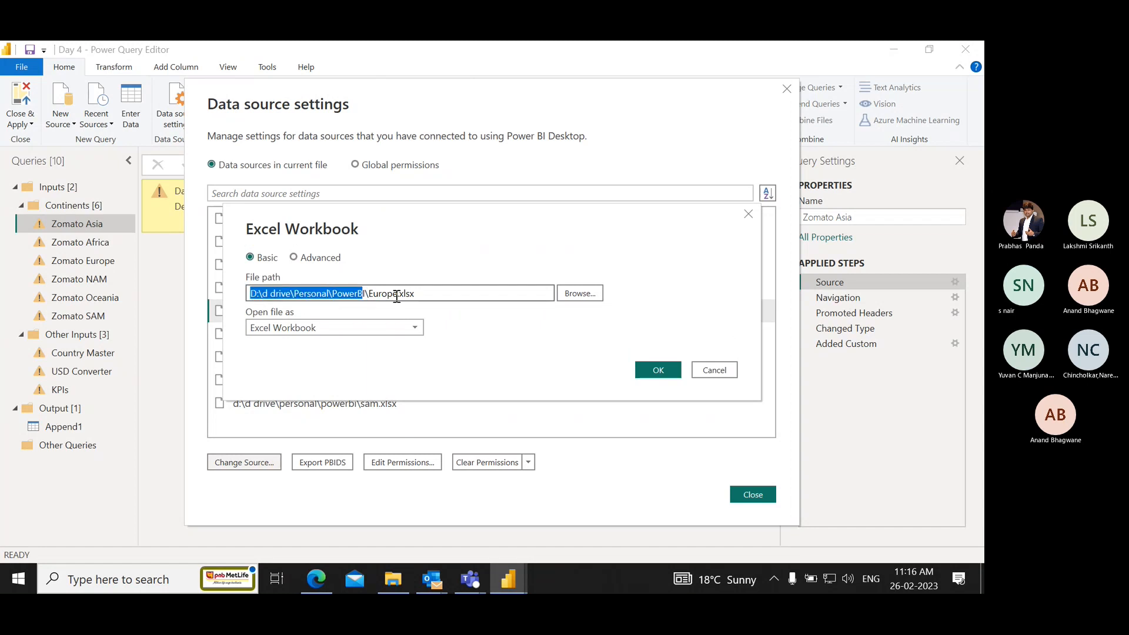
key(ctrl+v)
click(652, 371)
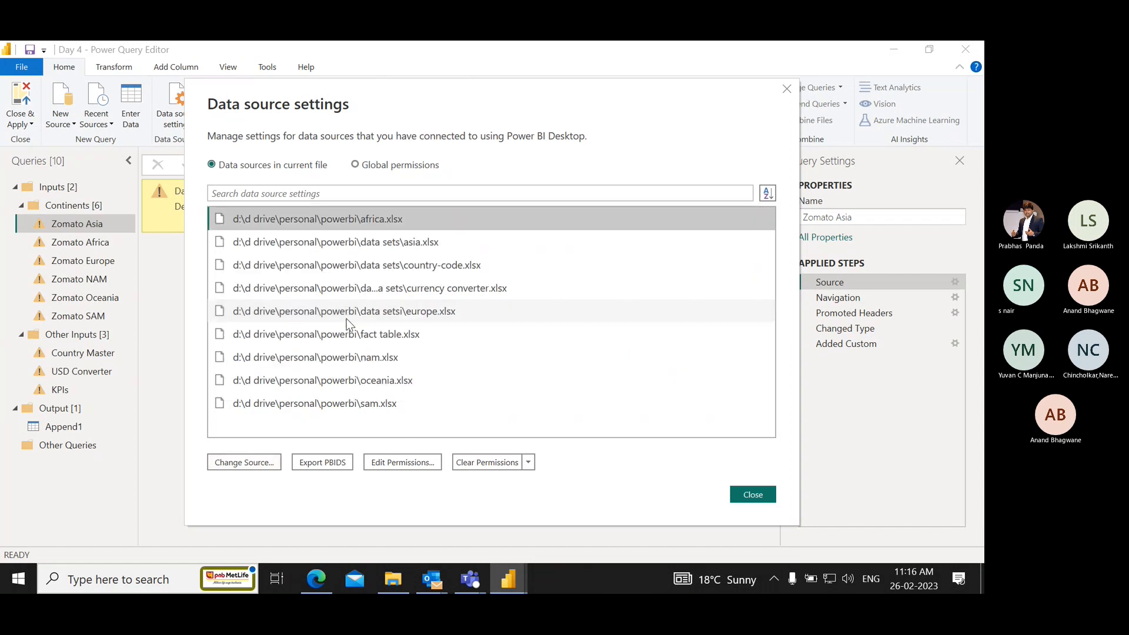
Change the fact table.xlsx source path to D:\d drive\Personal\PowerBI\Data Sets\Fact Table.xlsx.
click(364, 336)
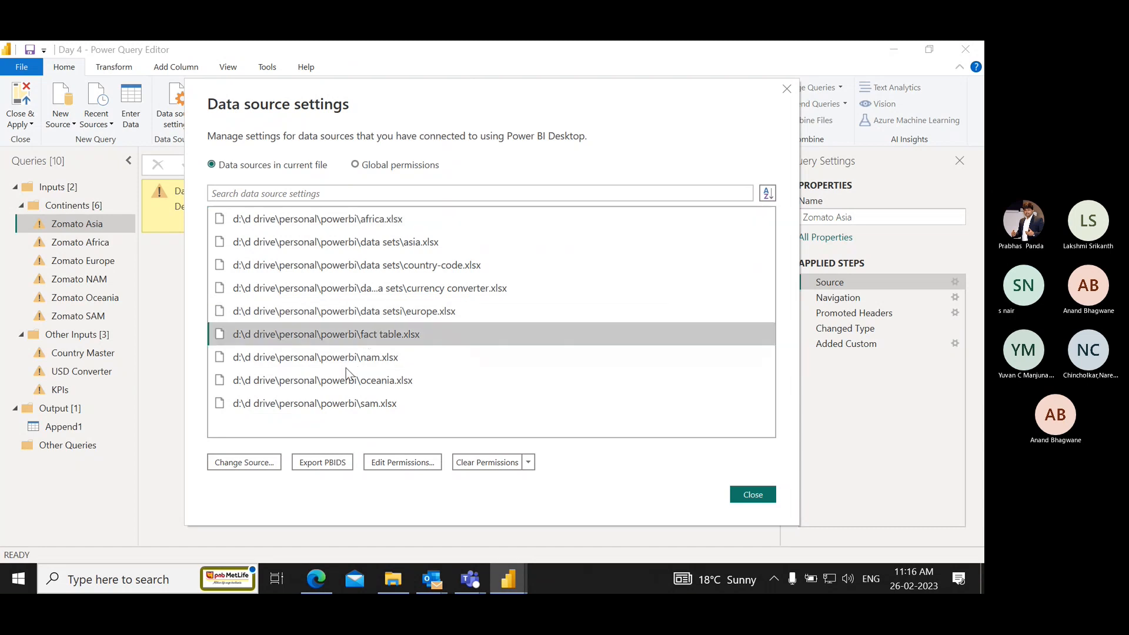
click(263, 463)
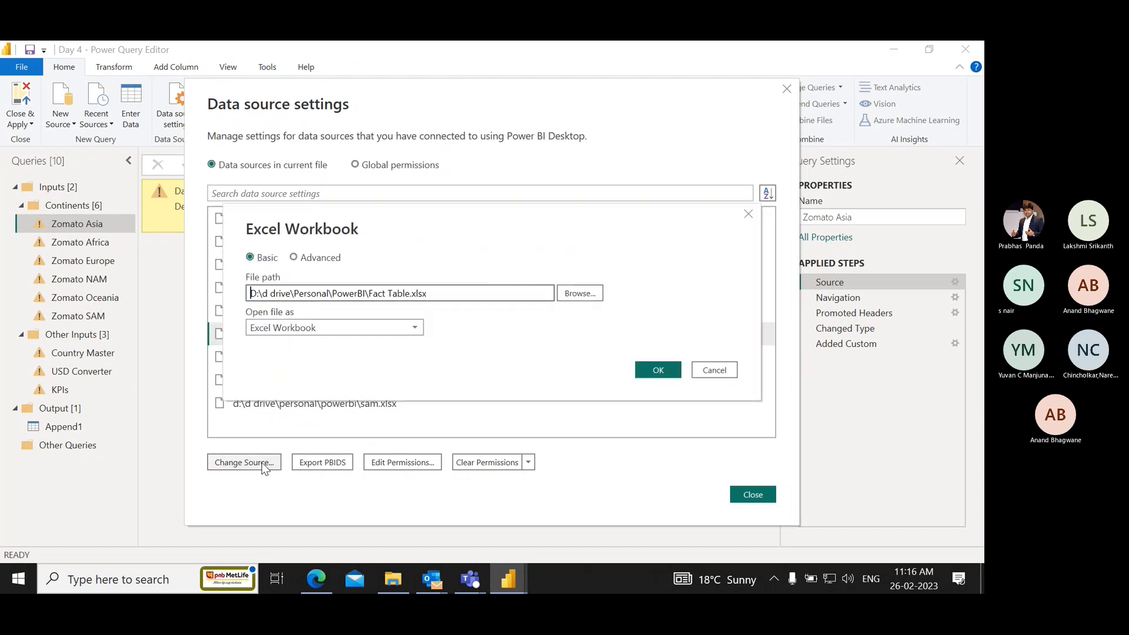
click(363, 293)
key(ctrl+shift+Left)
key(ctrl+shift+Left)
key(ctrl+shift+Left)
key(ctrl+shift+Left)
key(ctrl+shift+Left)
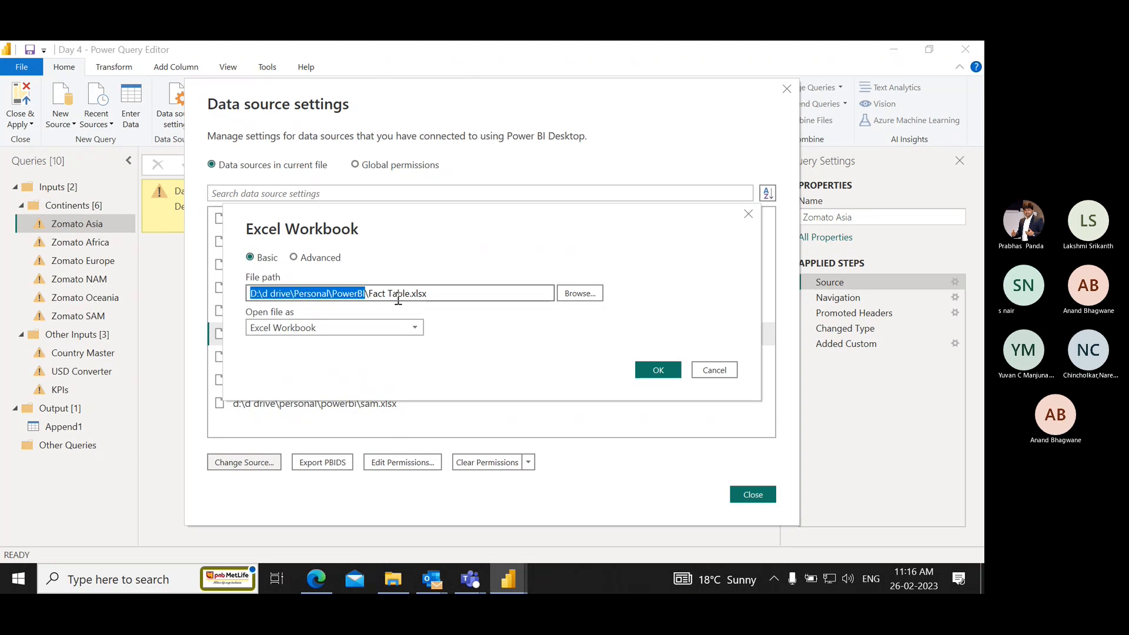
key(ctrl+v)
click(658, 369)
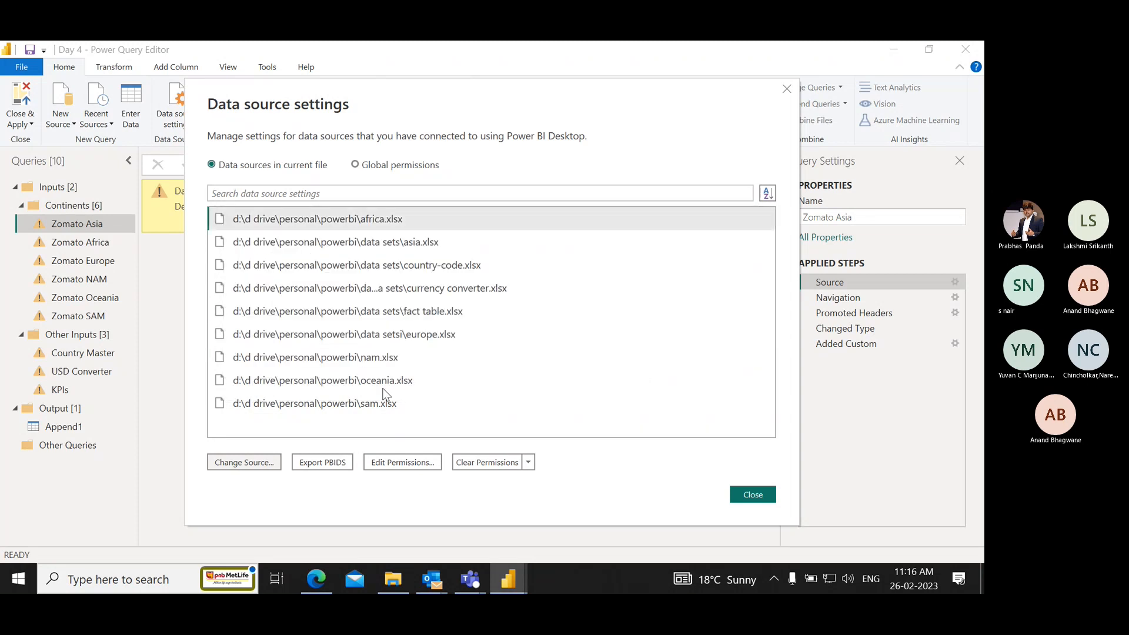
Change the nam.xlsx source path to D:\d drive\Personal\PowerBI\Data Sets\NAM.xlsx.
click(358, 363)
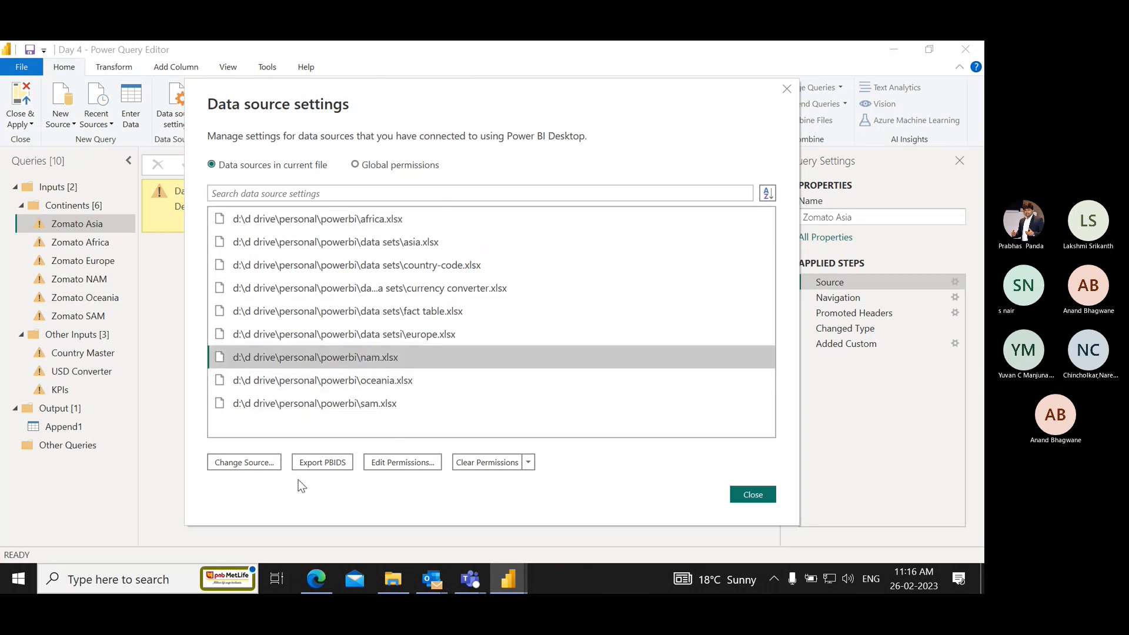
click(256, 464)
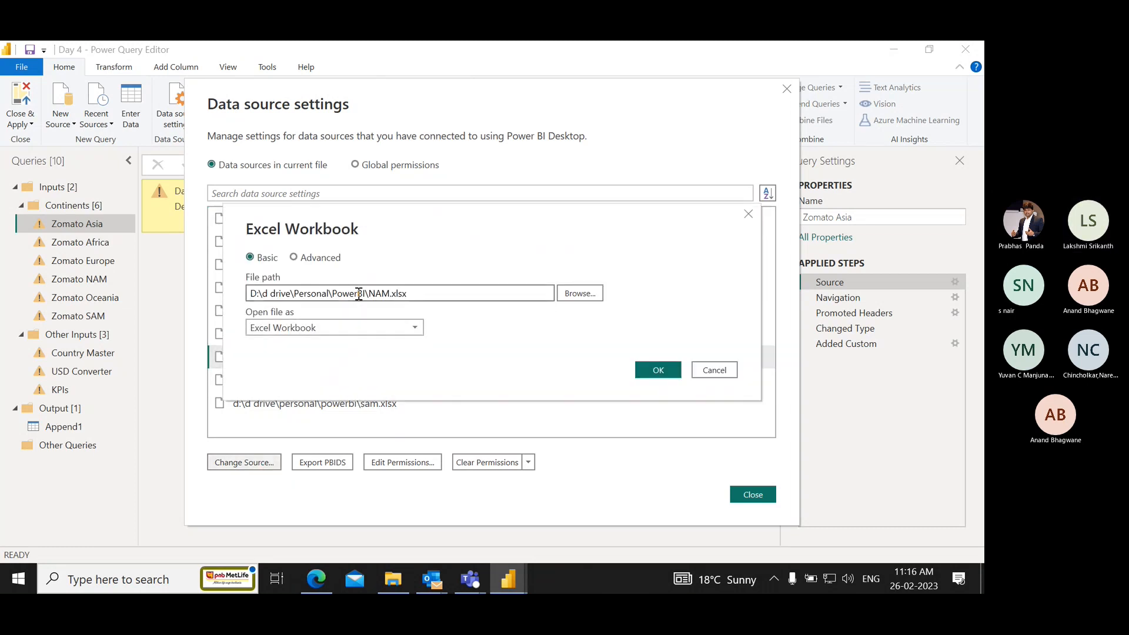
click(365, 292)
key(ctrl+shift+Left)
key(ctrl+shift+Left)
key(ctrl+shift+Left)
key(ctrl+shift+Left)
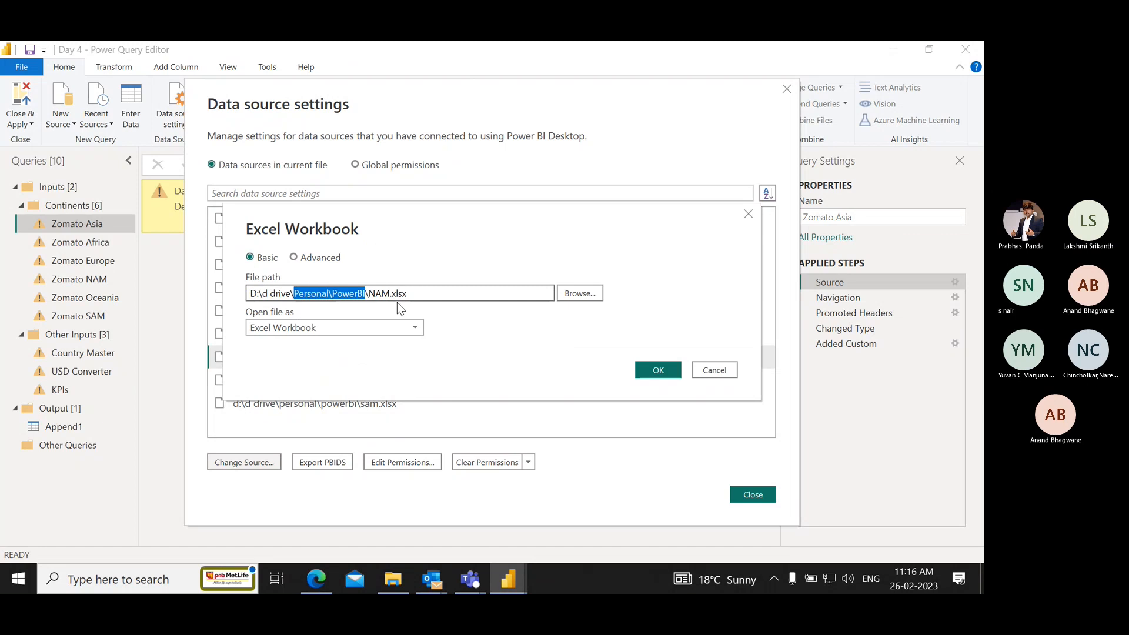
key(ctrl+v)
click(658, 369)
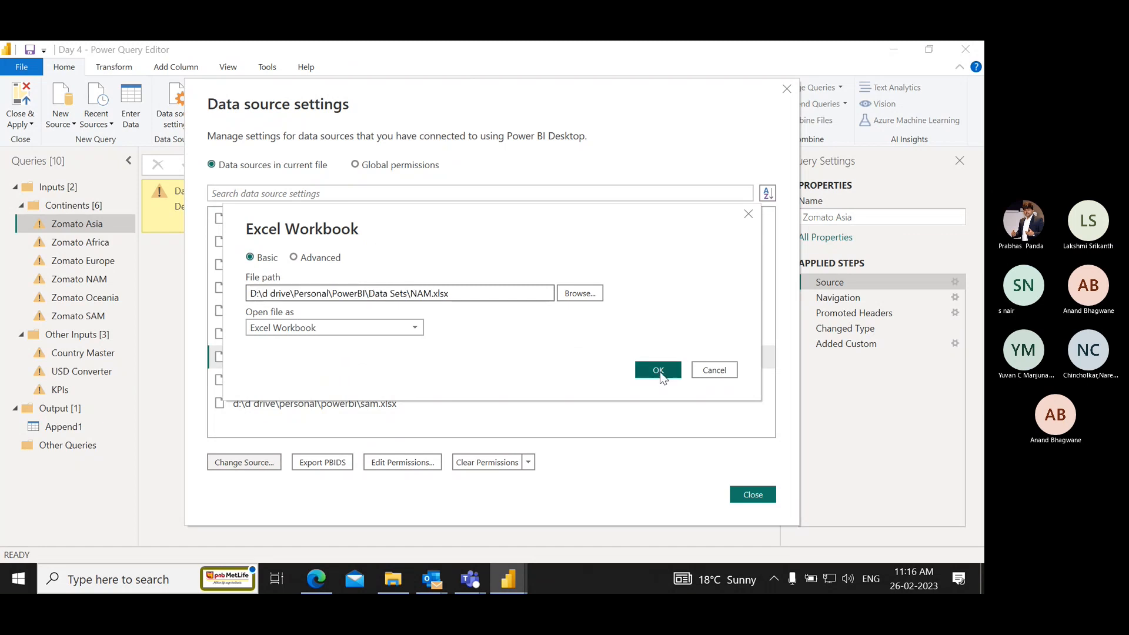
Change the oceania.xlsx source path to D:\d drive\Personal\PowerBI\Data Sets\Oceania.xlsx.
click(347, 381)
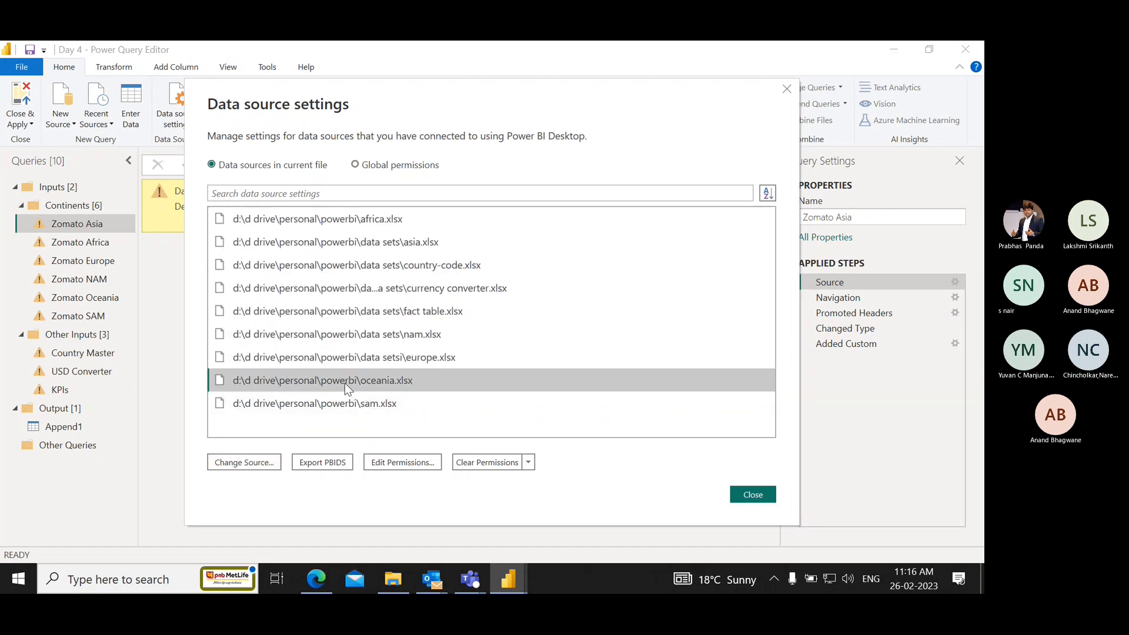
click(247, 463)
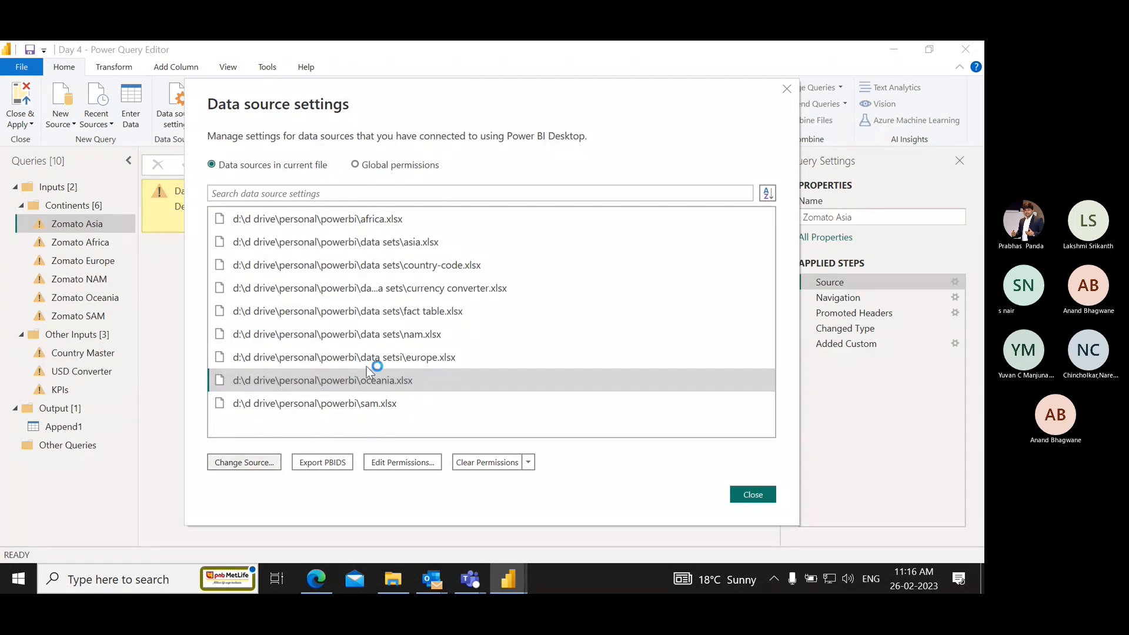
click(366, 293)
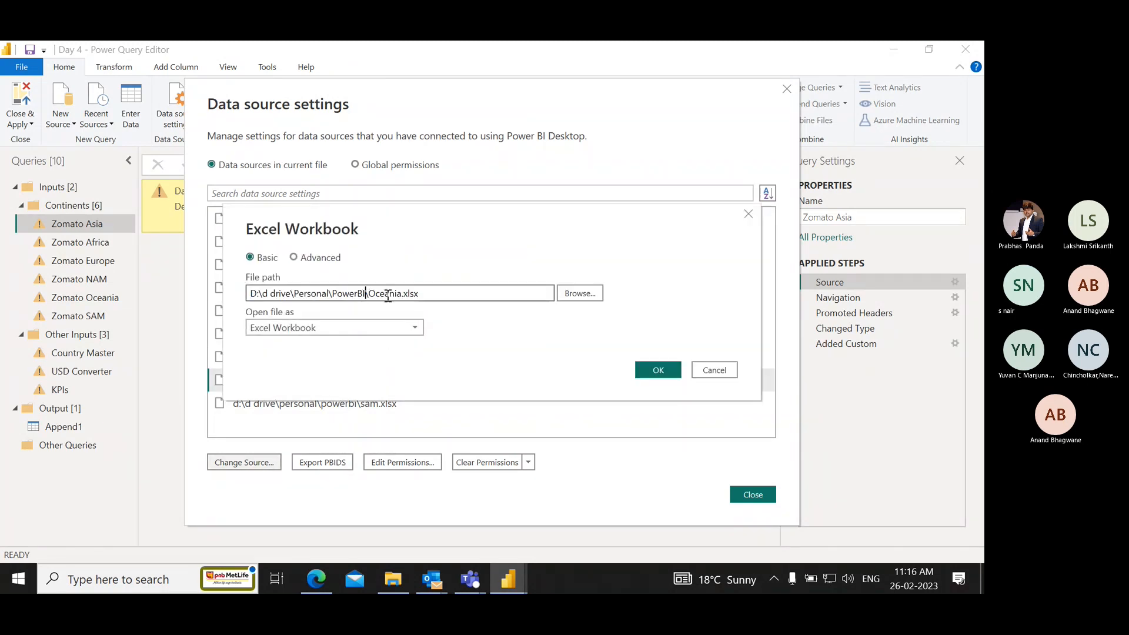
key(ctrl+shift+Left)
key(shift+Home)
key(ctrl+v)
click(654, 369)
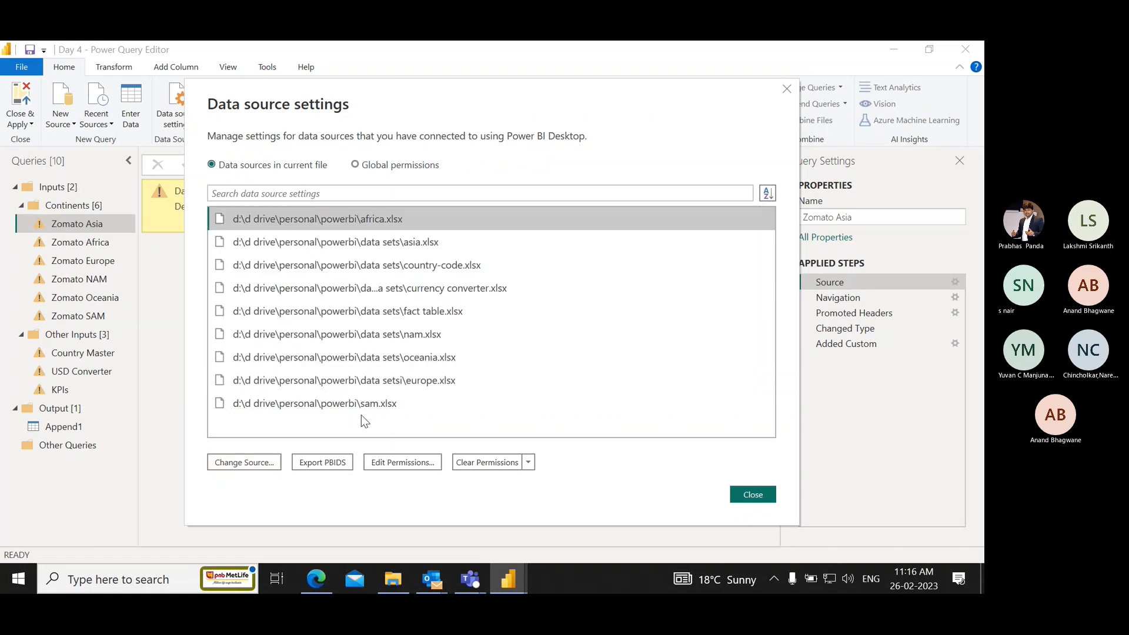
Change the sam.xlsx source path to D:\d drive\Personal\PowerBI\Data Sets\SAM.xlsx.
click(344, 406)
click(271, 462)
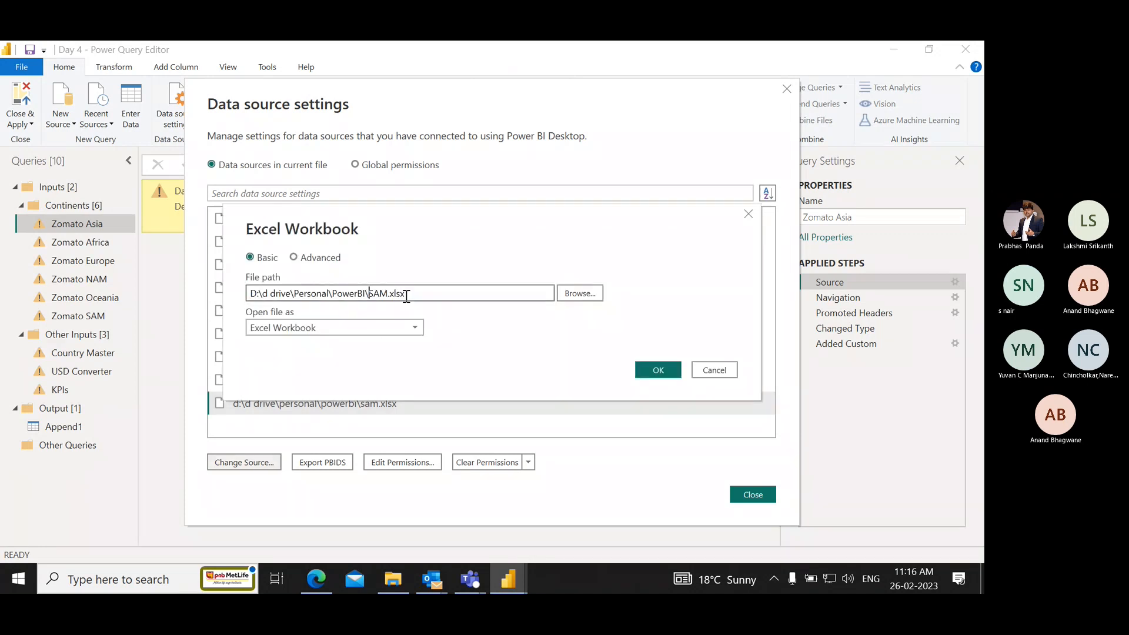
key(ctrl+shift+Left)
key(ctrl+shift+Left)
key(ctrl+shift+Left)
key(ctrl+shift+Left)
key(ctrl+shift+Left)
key(ctrl+shift+Left)
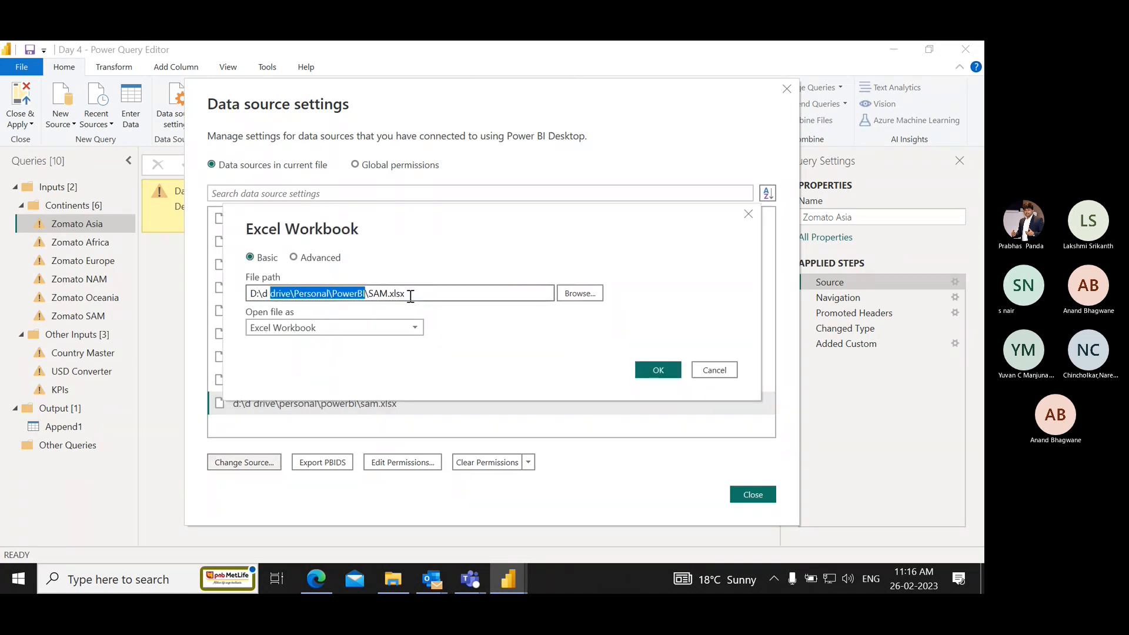
text(D:\d drive\Personal\PowerBI\Data Sets)
click(656, 370)
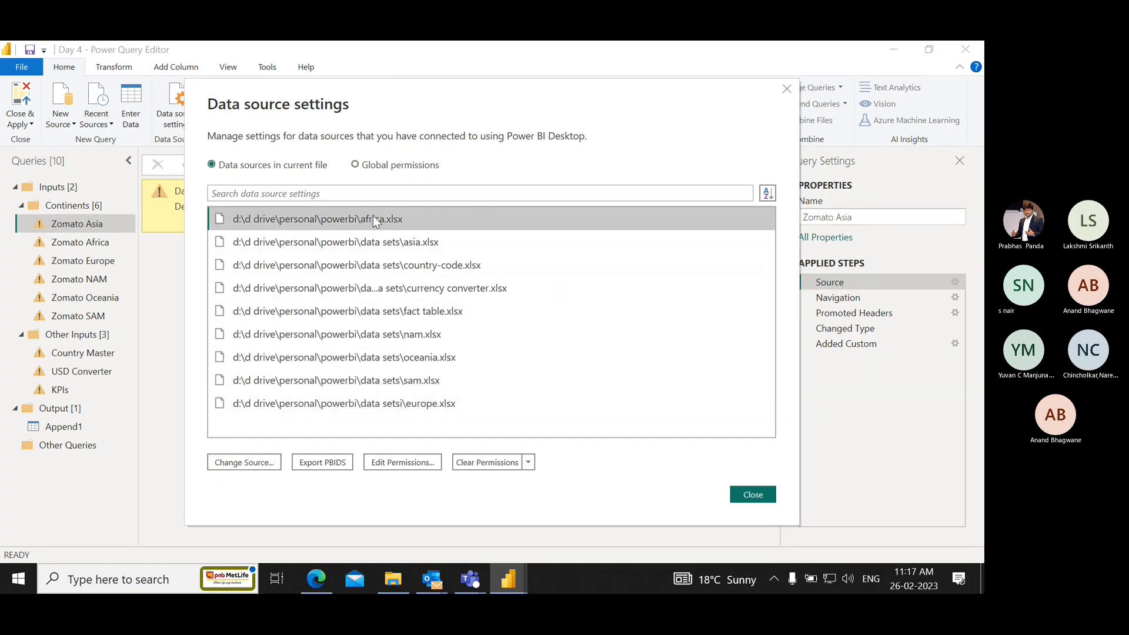
Change the africa.xlsx source path to D:\d drive\Personal\PowerBI\Data Sets\Africa.xlsx and close the data source settings.
click(355, 220)
click(263, 462)
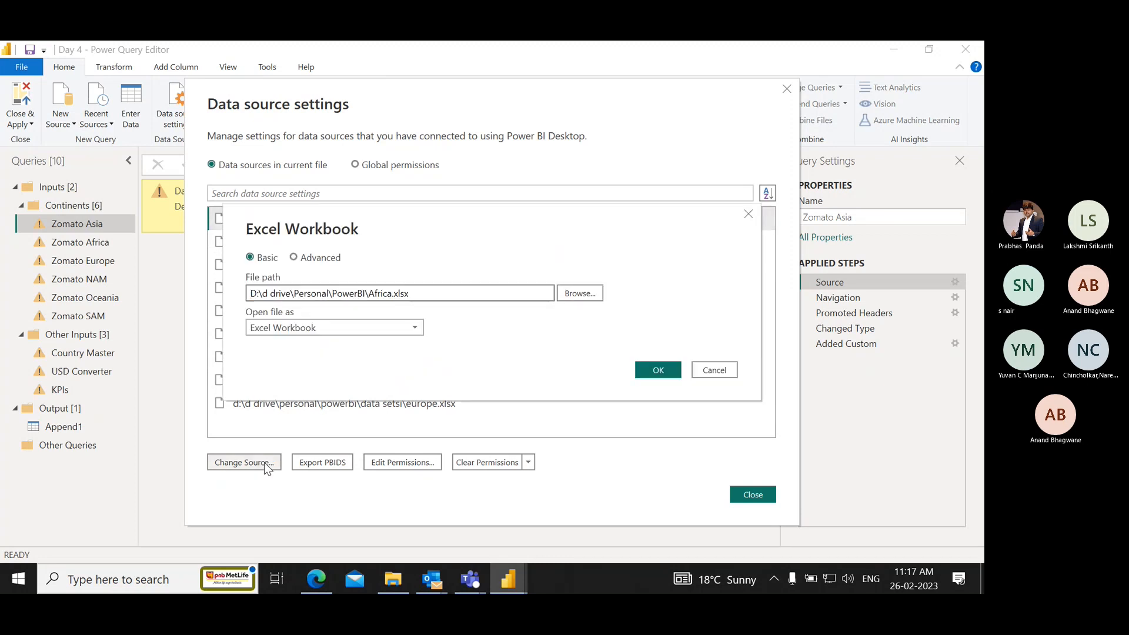
drag(366, 295, 250, 295)
key(ctrl+v)
click(656, 372)
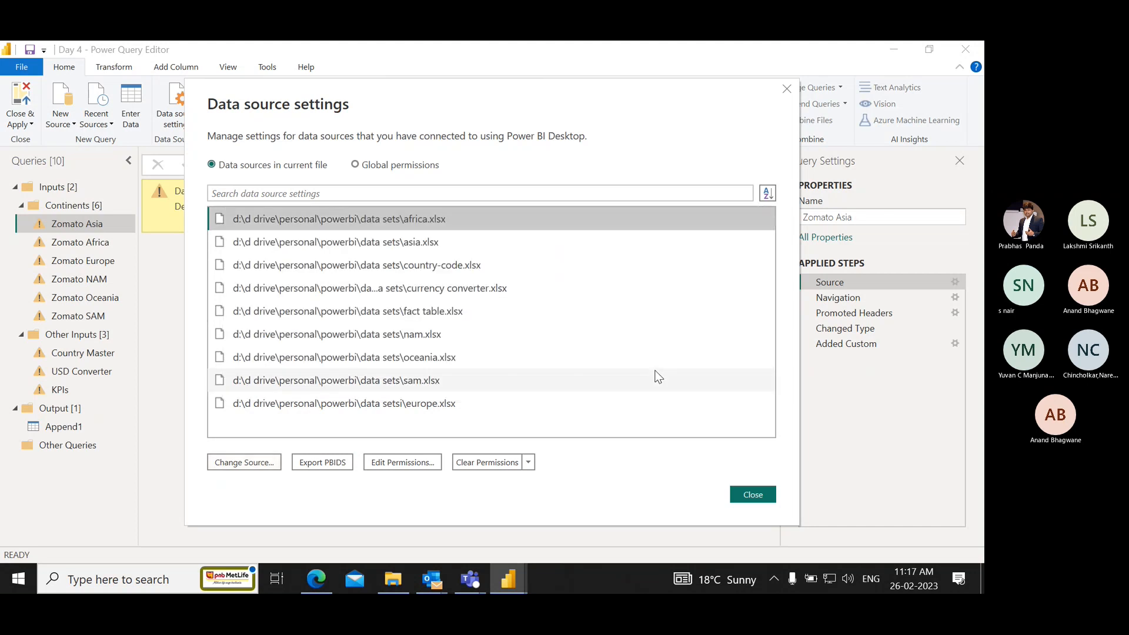
click(750, 495)
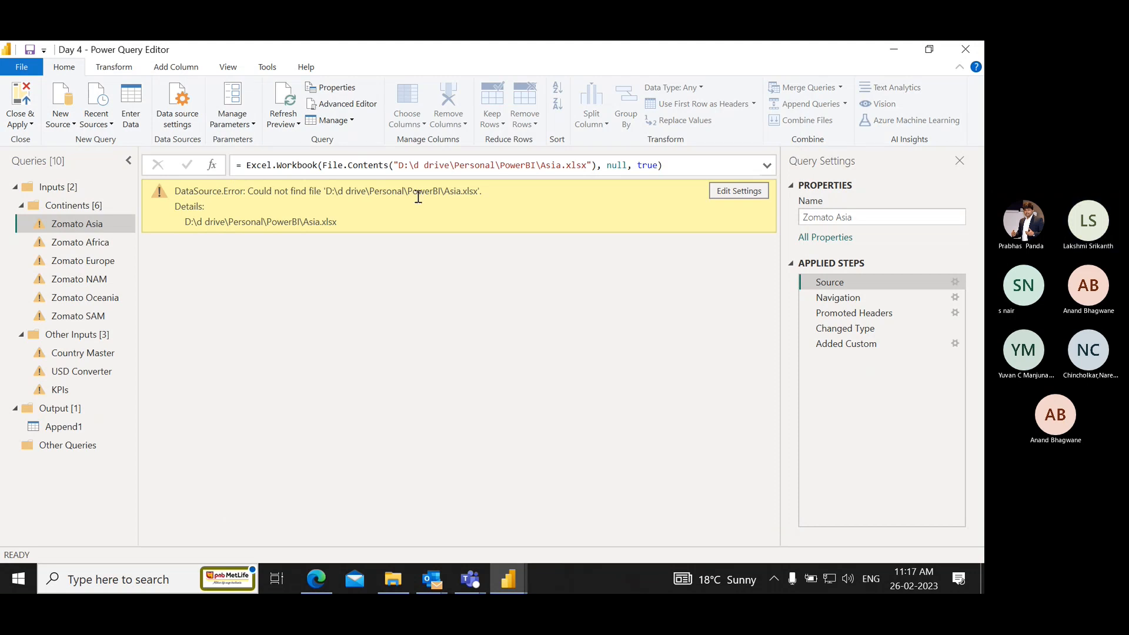
Refresh the Zomato Asia query preview and all other query previews.
click(285, 104)
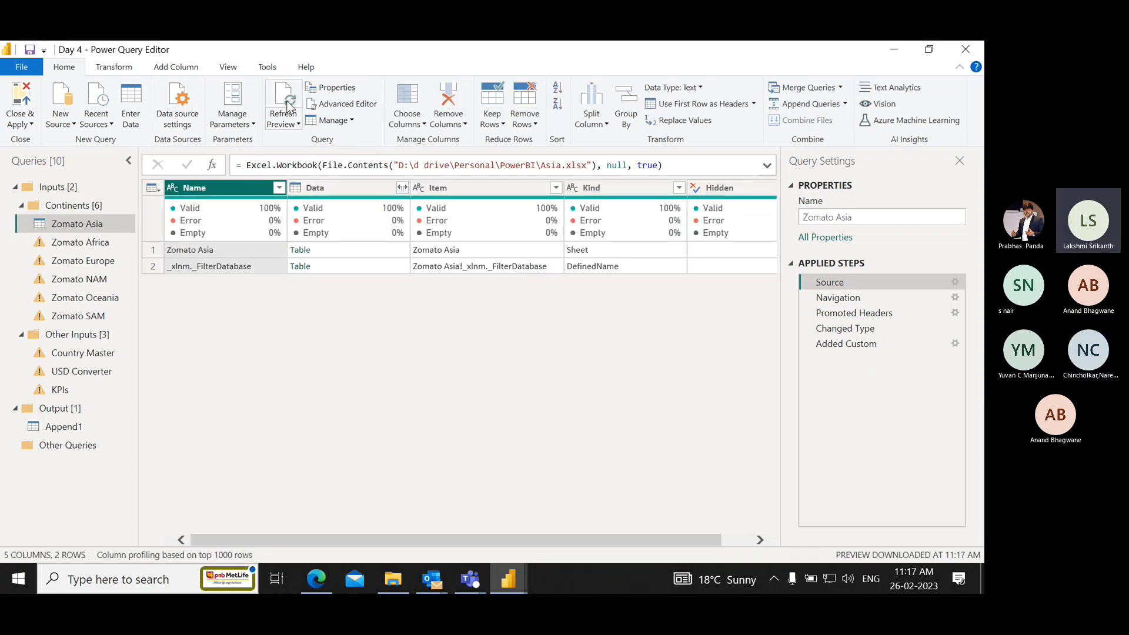
click(291, 120)
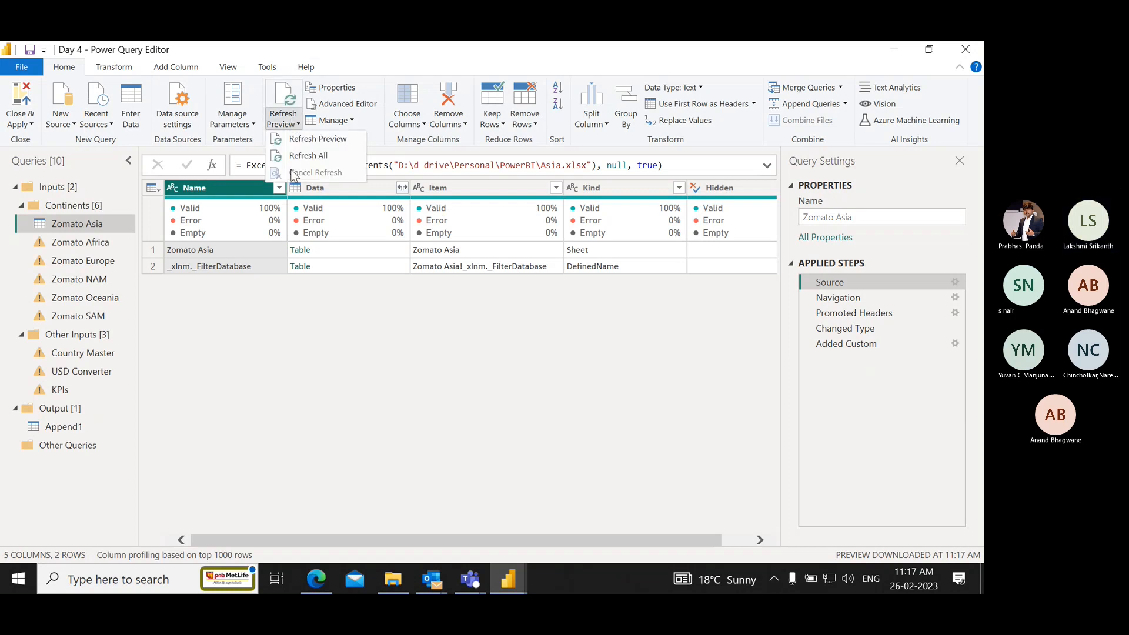
click(305, 156)
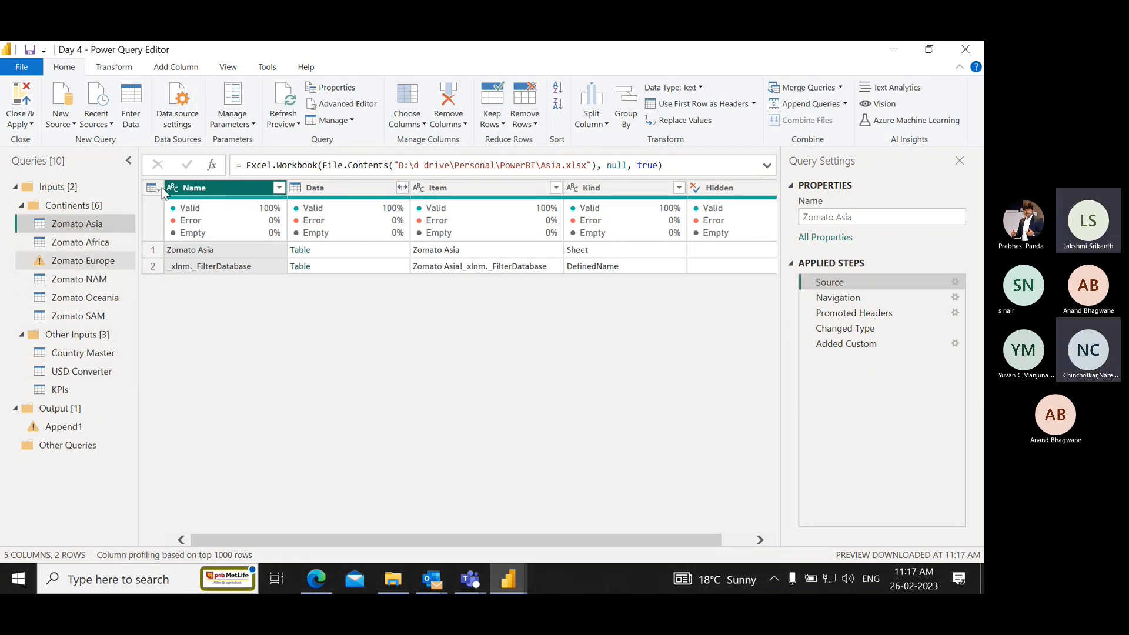
Correct the europe.xlsx source path to point to the Data Sets folder and refresh all query previews.
click(177, 105)
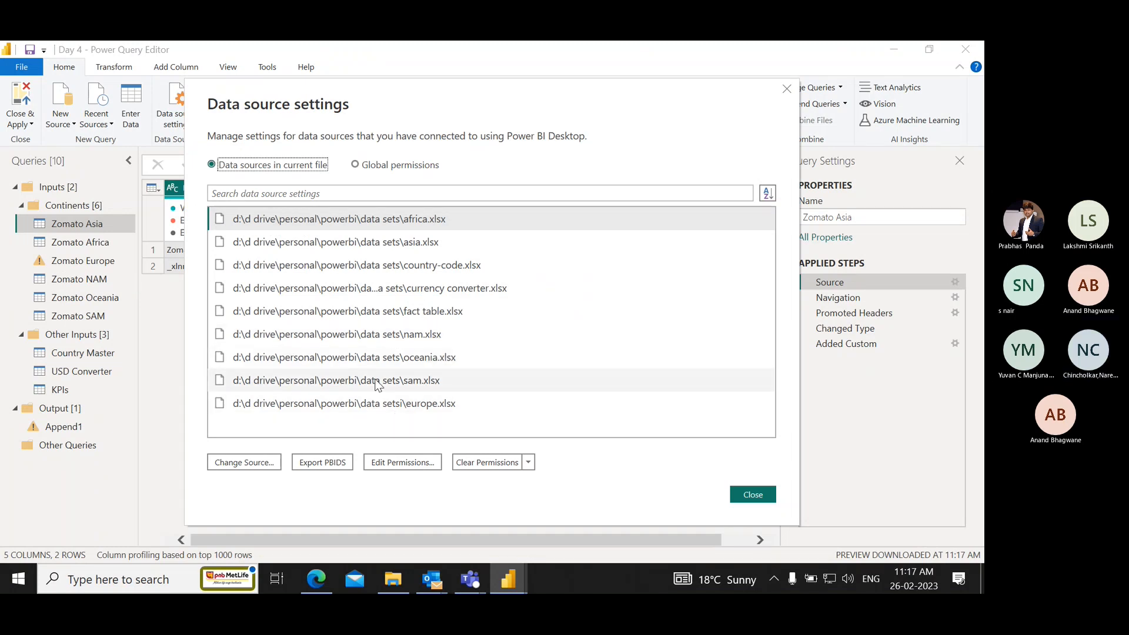
click(347, 410)
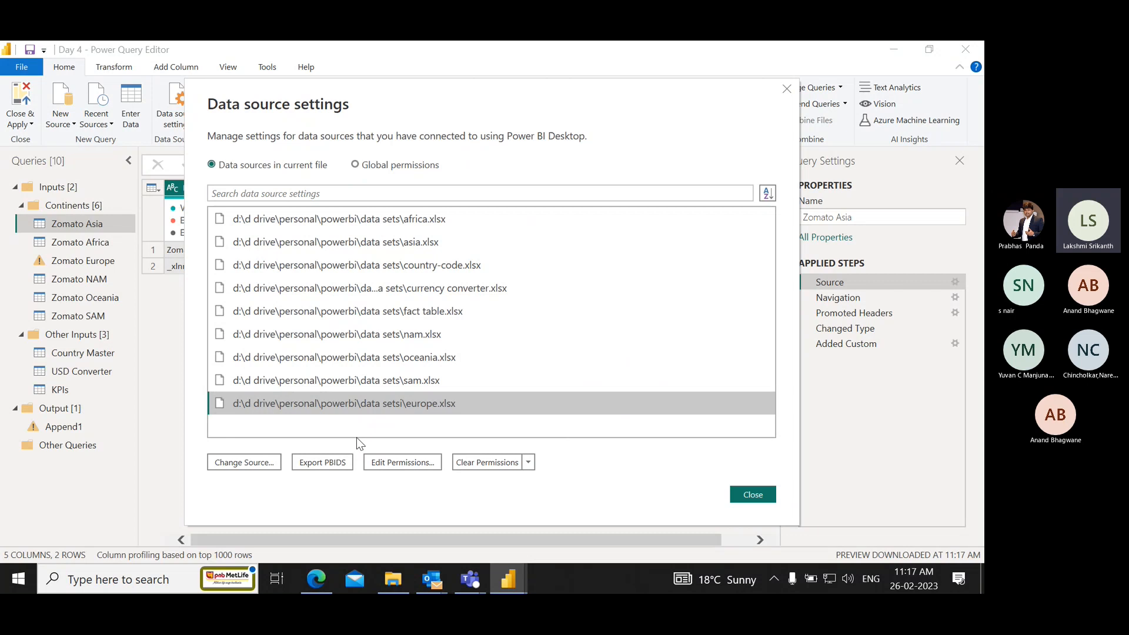
click(277, 462)
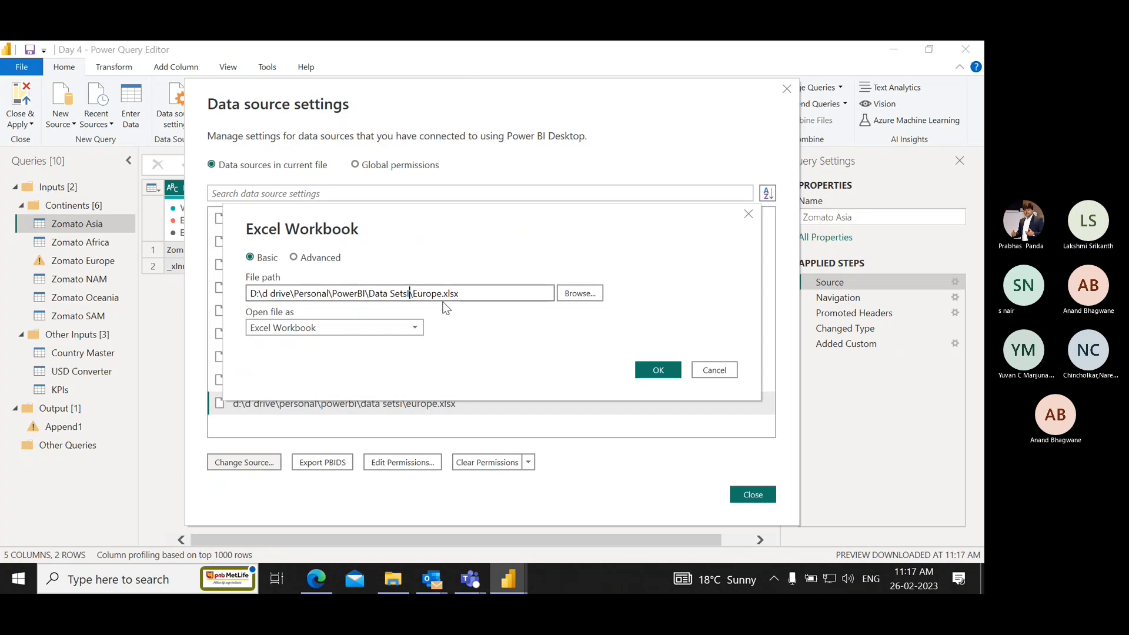
click(658, 370)
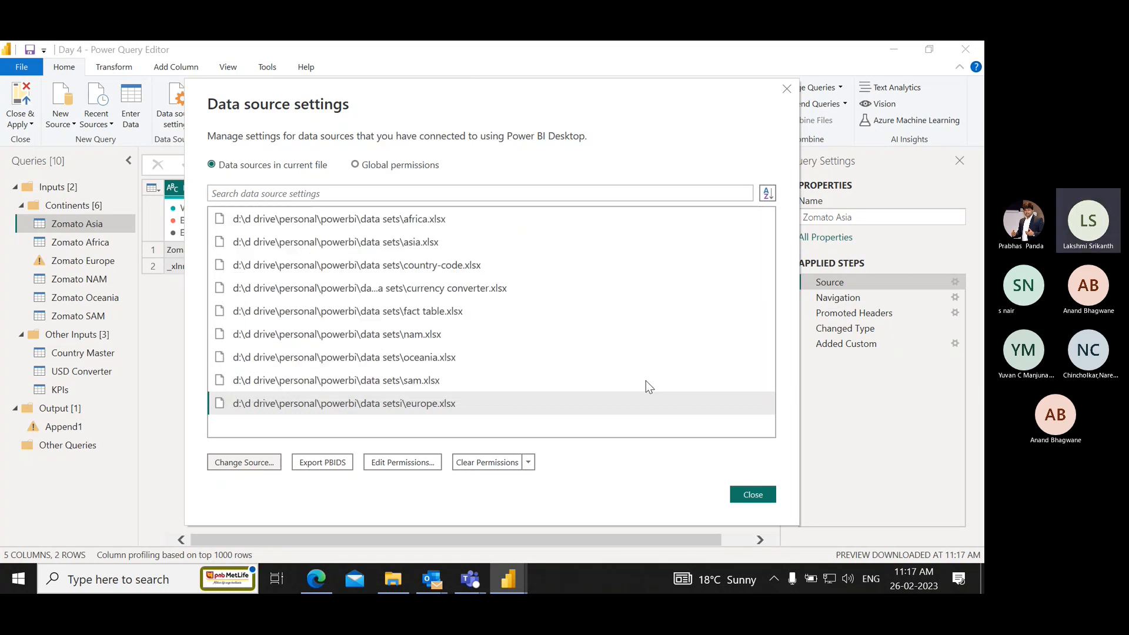
click(752, 494)
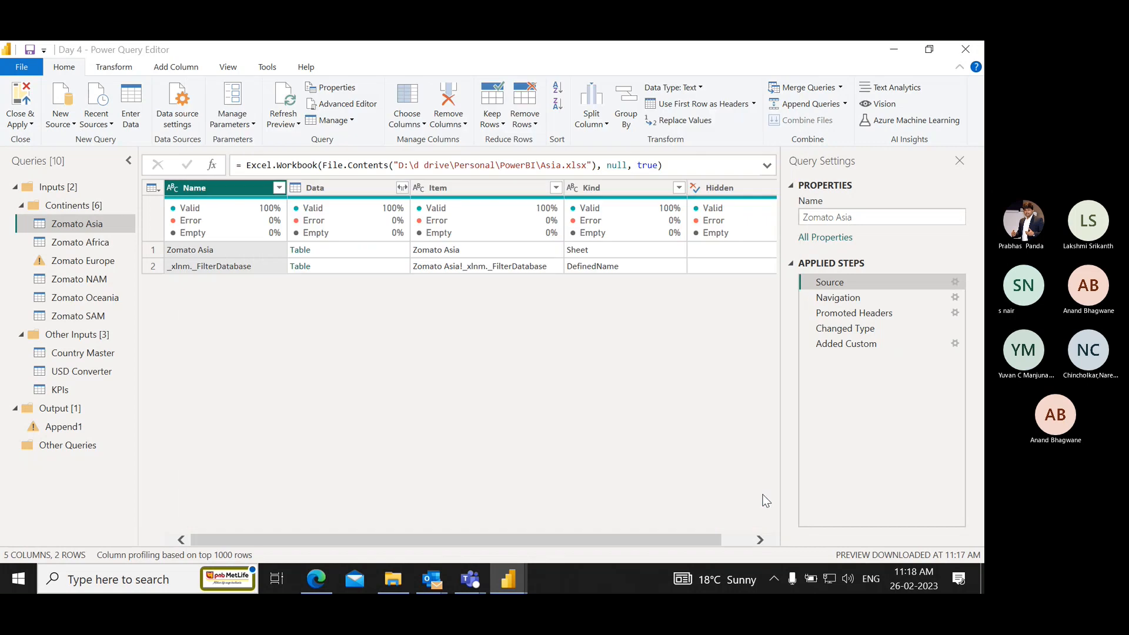
click(299, 125)
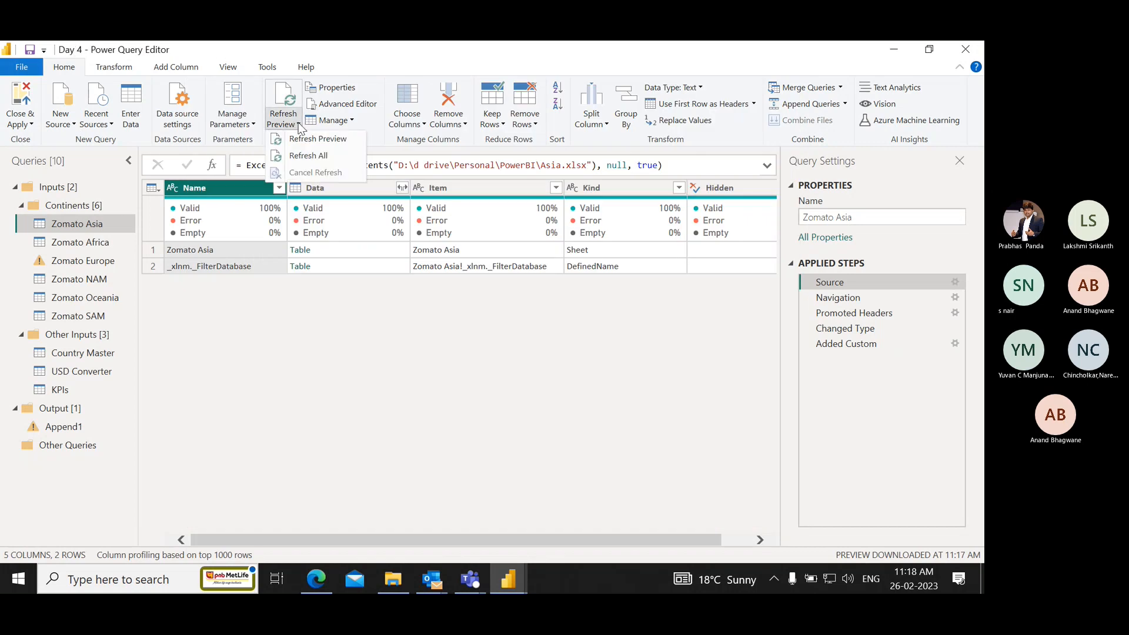
click(325, 153)
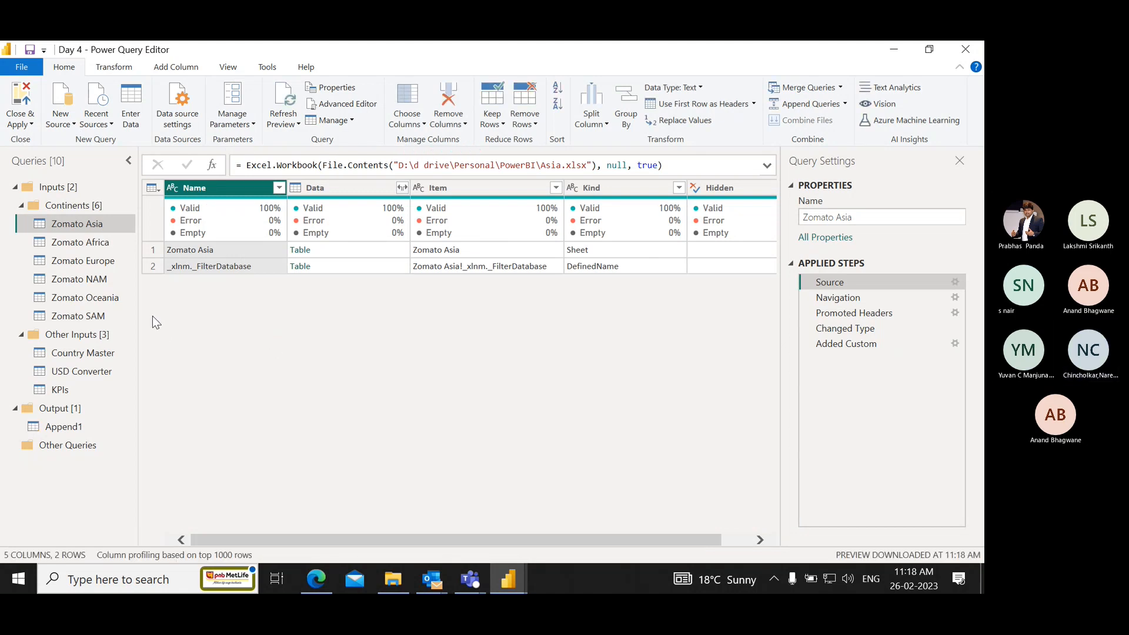
Close the query editor with its changes applied and refresh the report data in the report view.
click(23, 108)
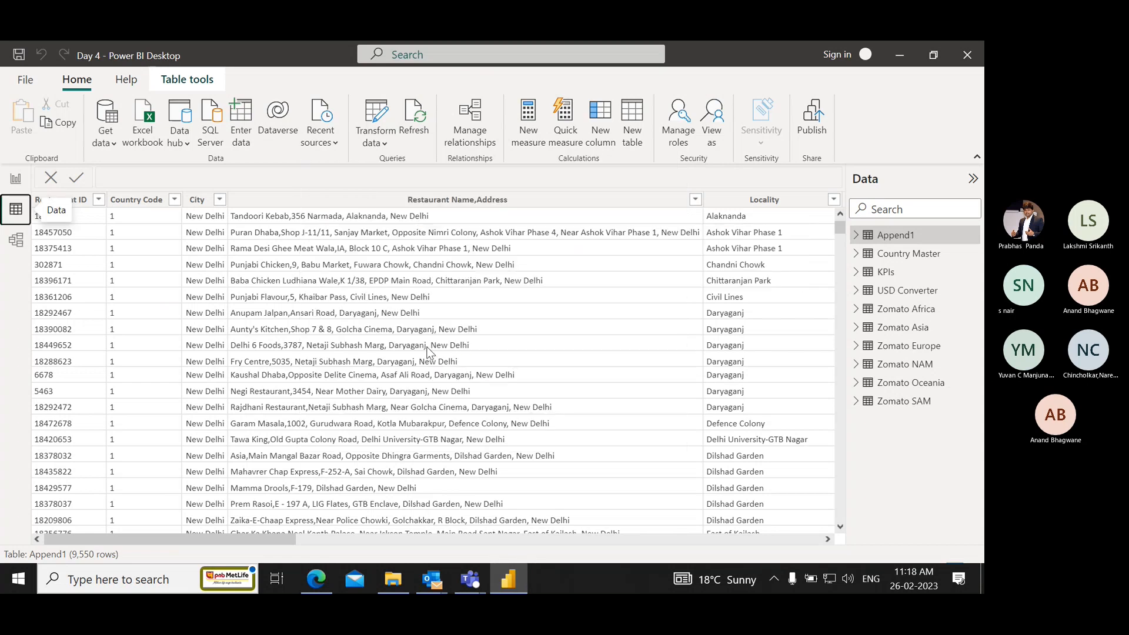
click(16, 179)
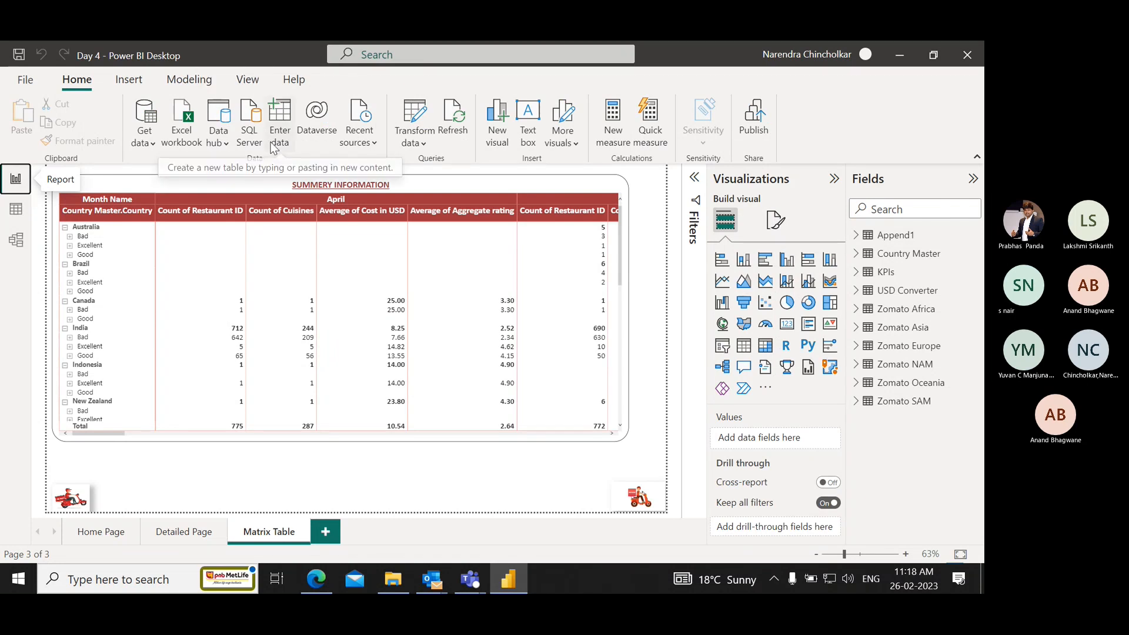
click(459, 122)
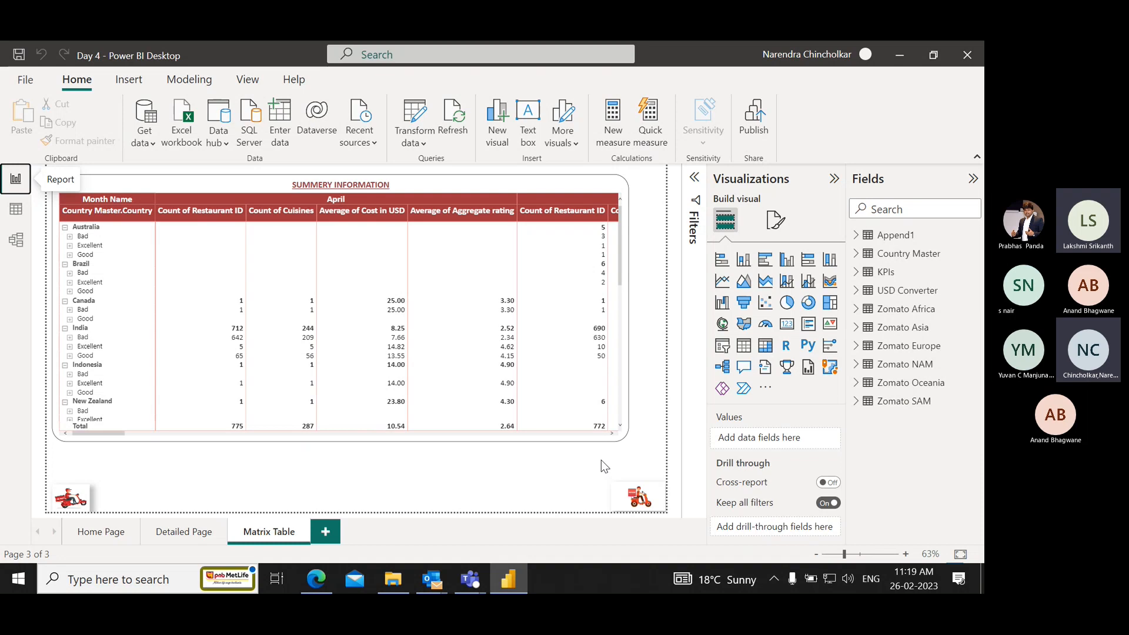
Switch to the Microsoft Teams meeting window and stop sharing the screen.
key(alt+Tab)
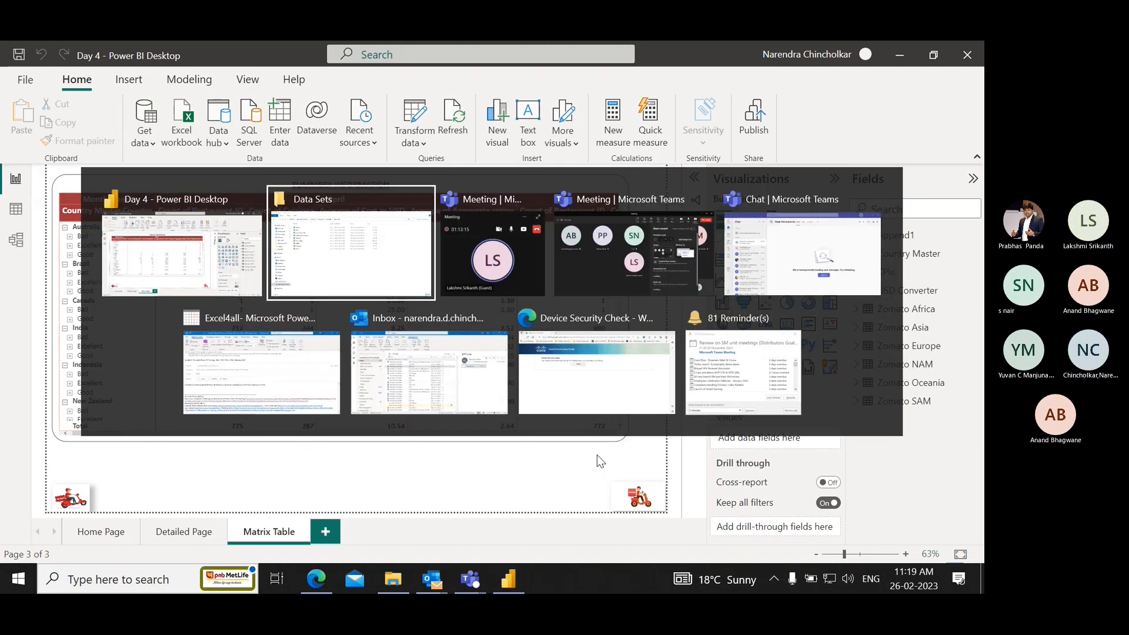
key(alt+Tab)
key(alt+Tab)
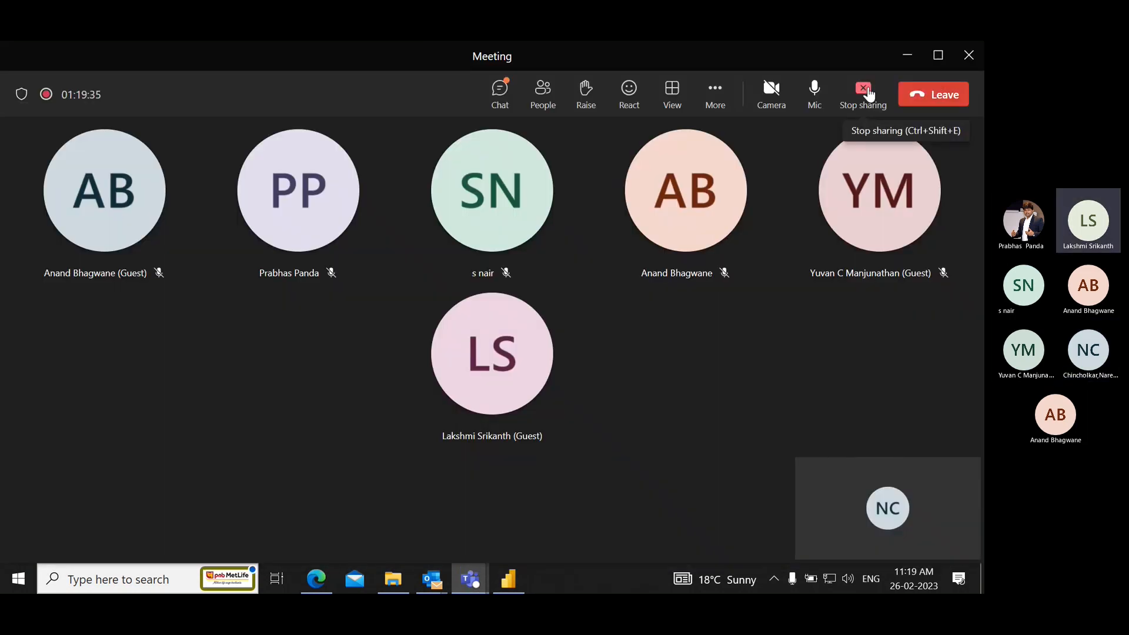
click(868, 92)
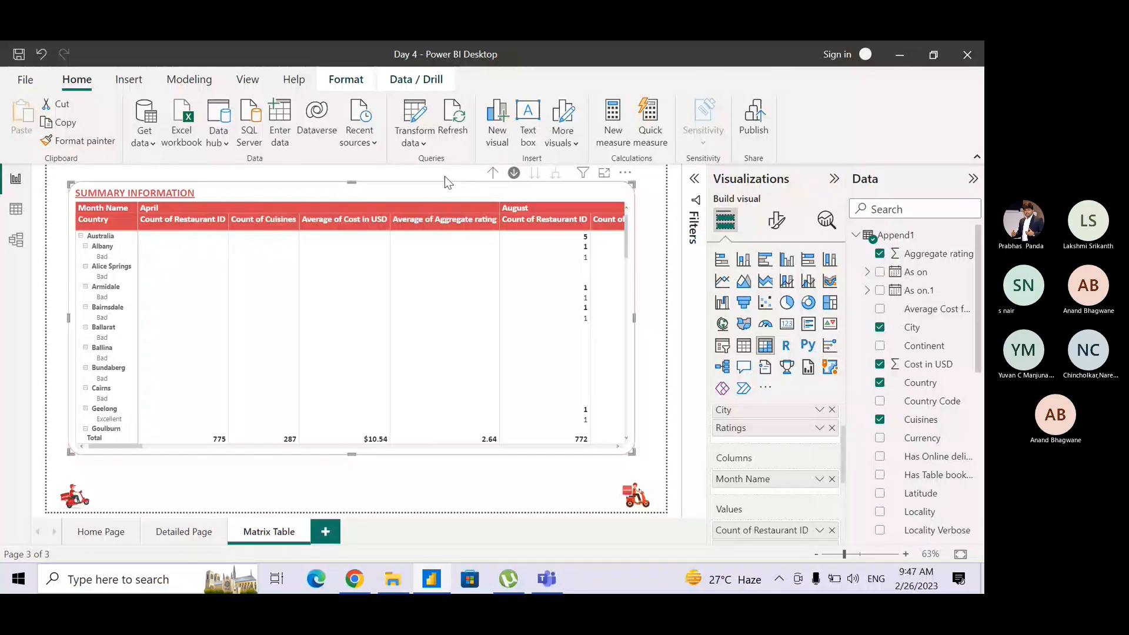
Examine the Summary Information matrix's extra options, its drill and format commands, and the edit interactions mode.
click(690, 258)
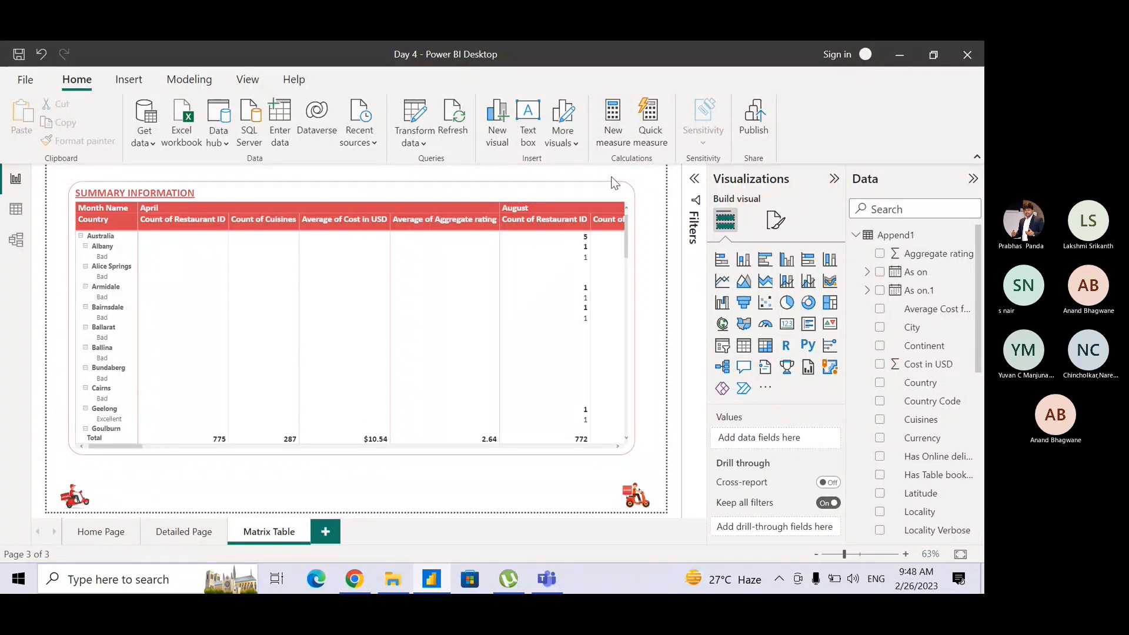
click(521, 183)
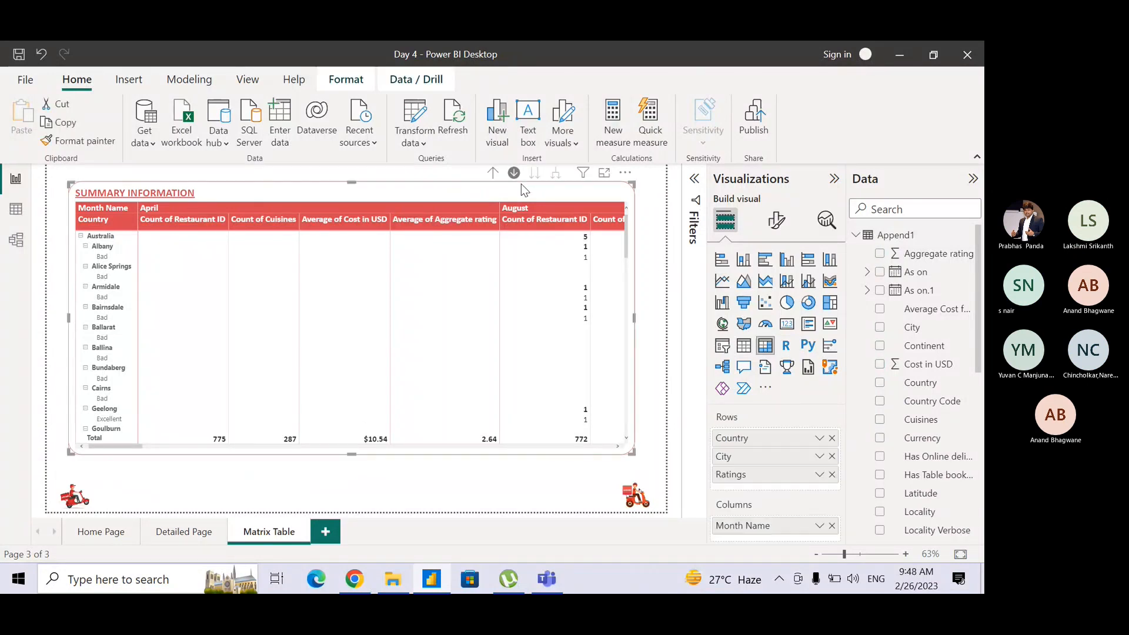
click(624, 175)
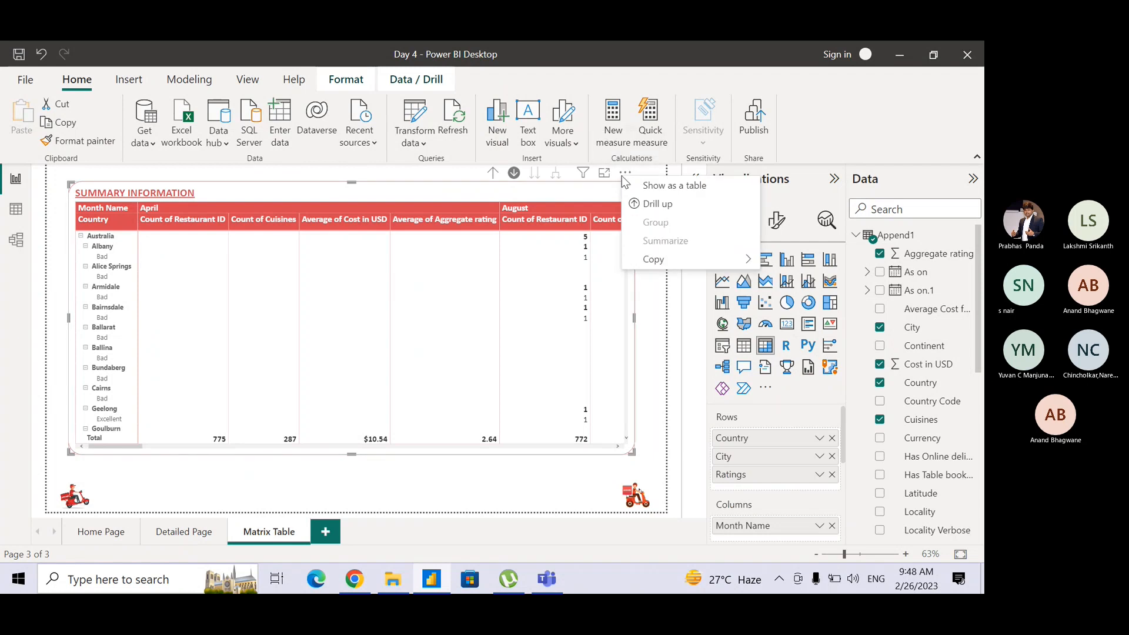
click(441, 183)
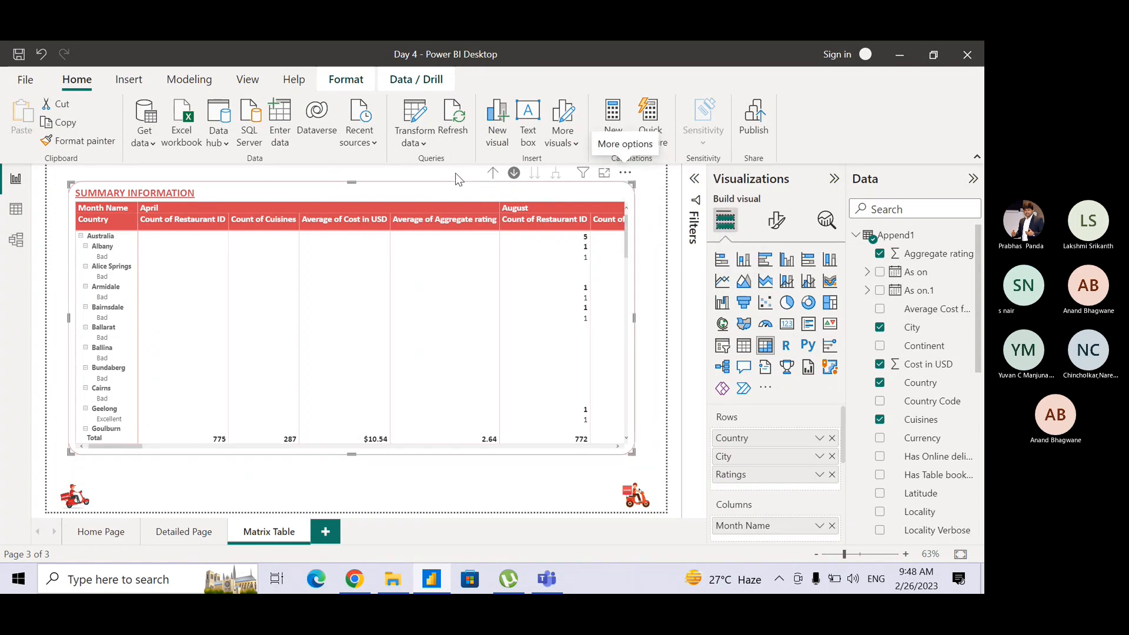
click(393, 81)
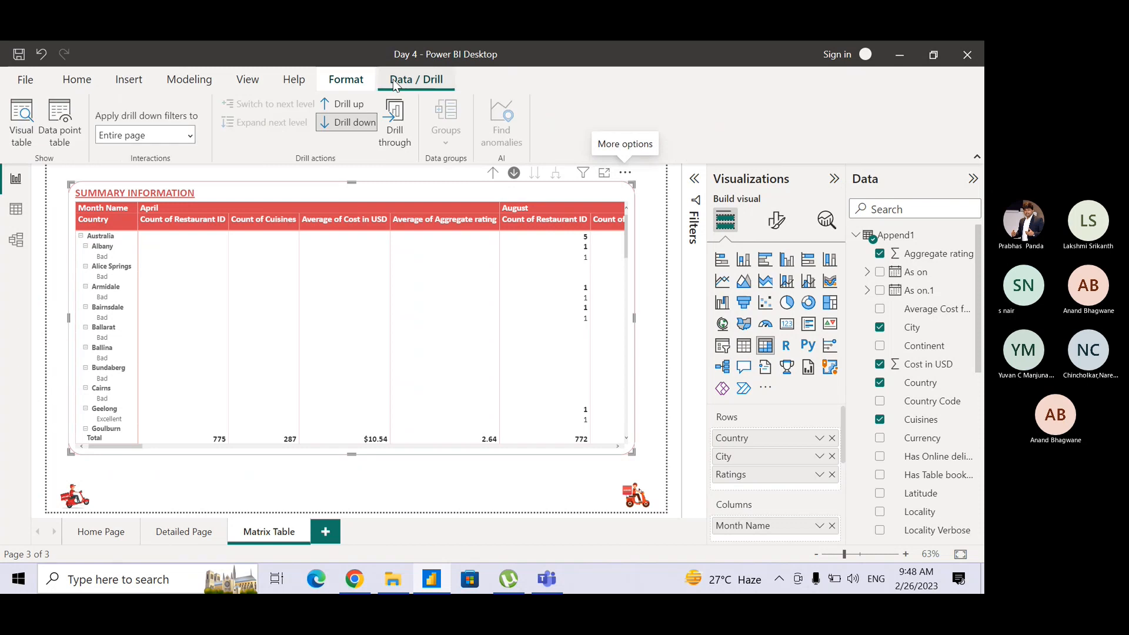
click(352, 86)
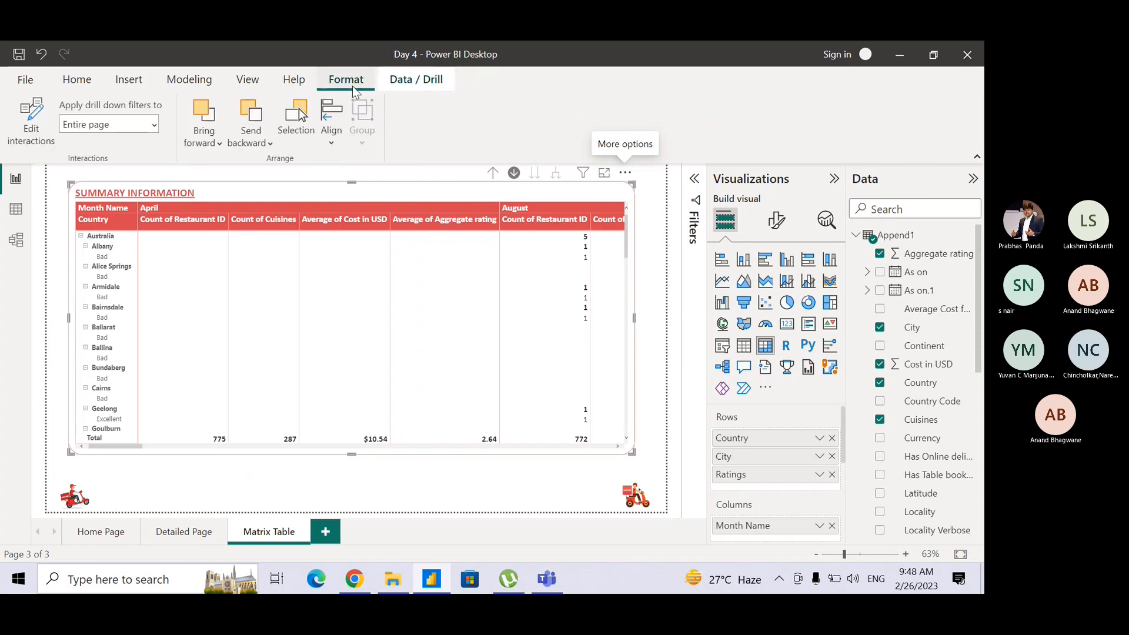
click(31, 114)
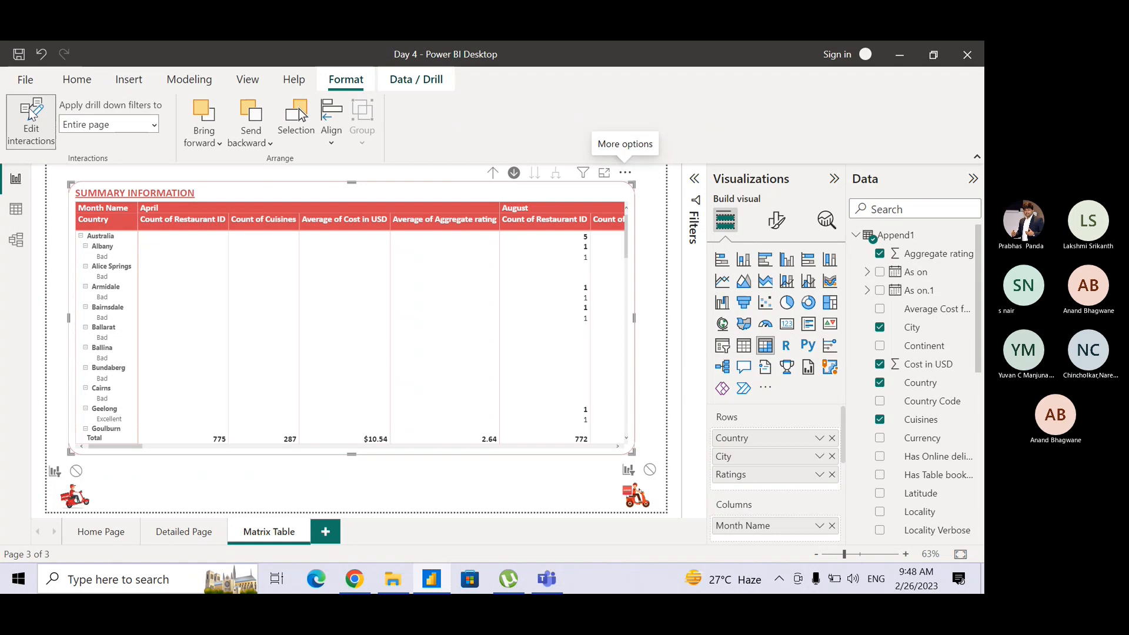
click(31, 113)
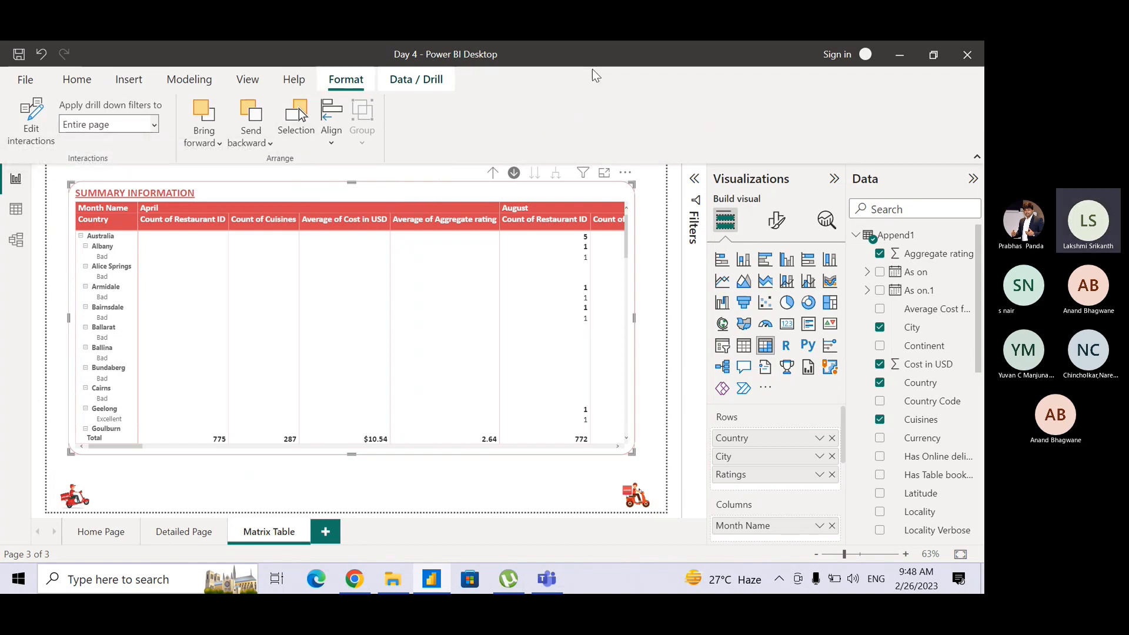
Add a new report page and insert a clustered column chart, widened to about three quarters of the page.
click(320, 529)
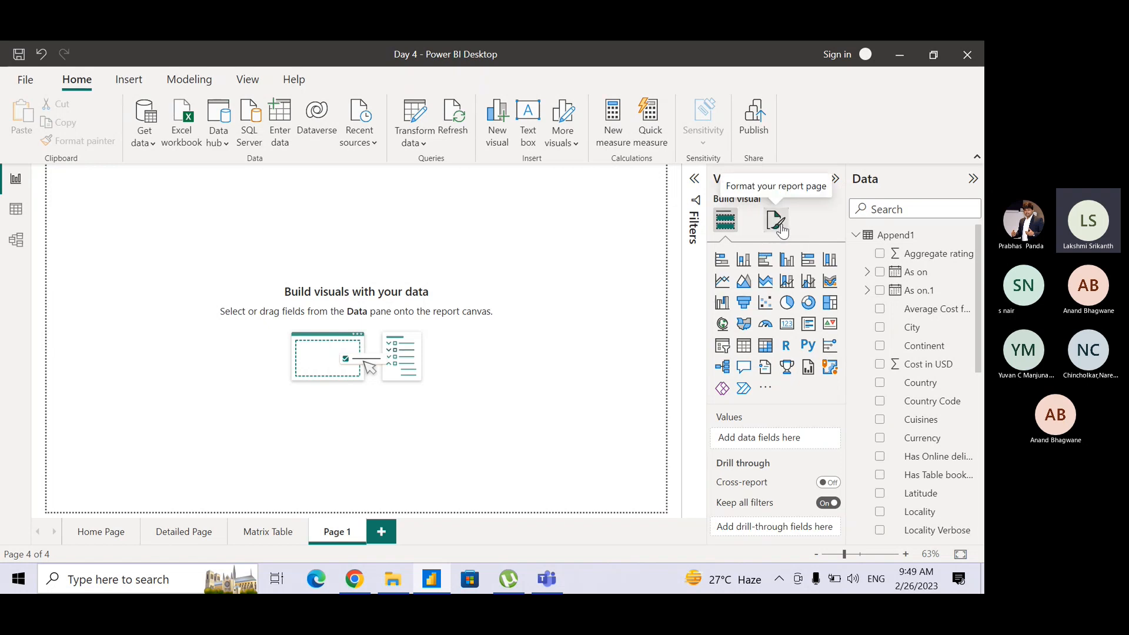
click(786, 262)
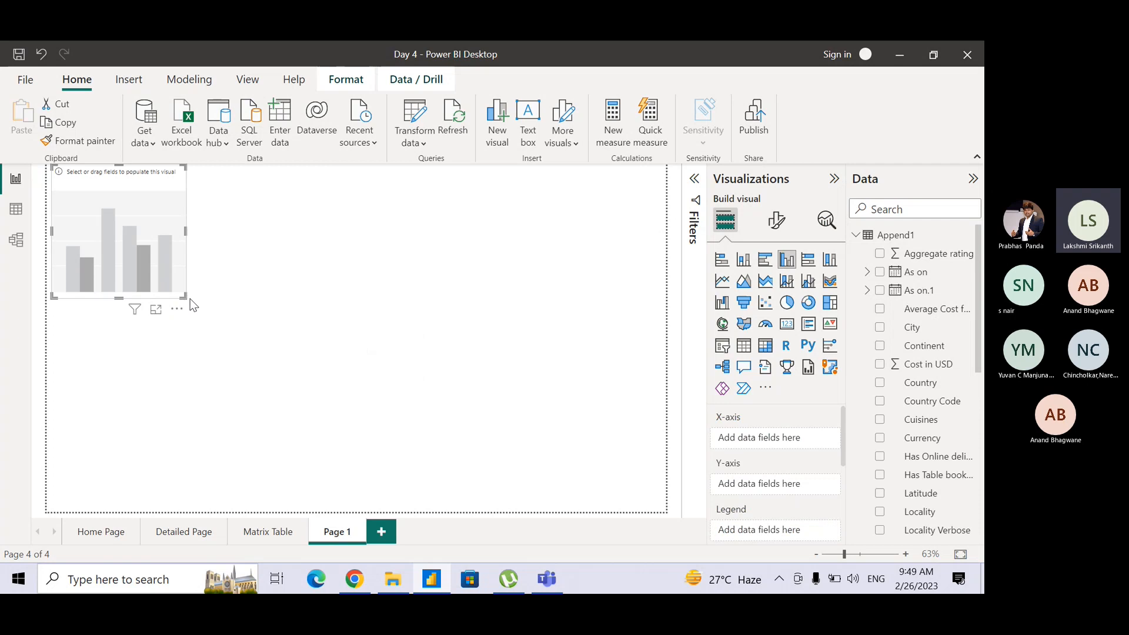
drag(183, 297, 328, 313)
drag(434, 319, 513, 296)
click(511, 296)
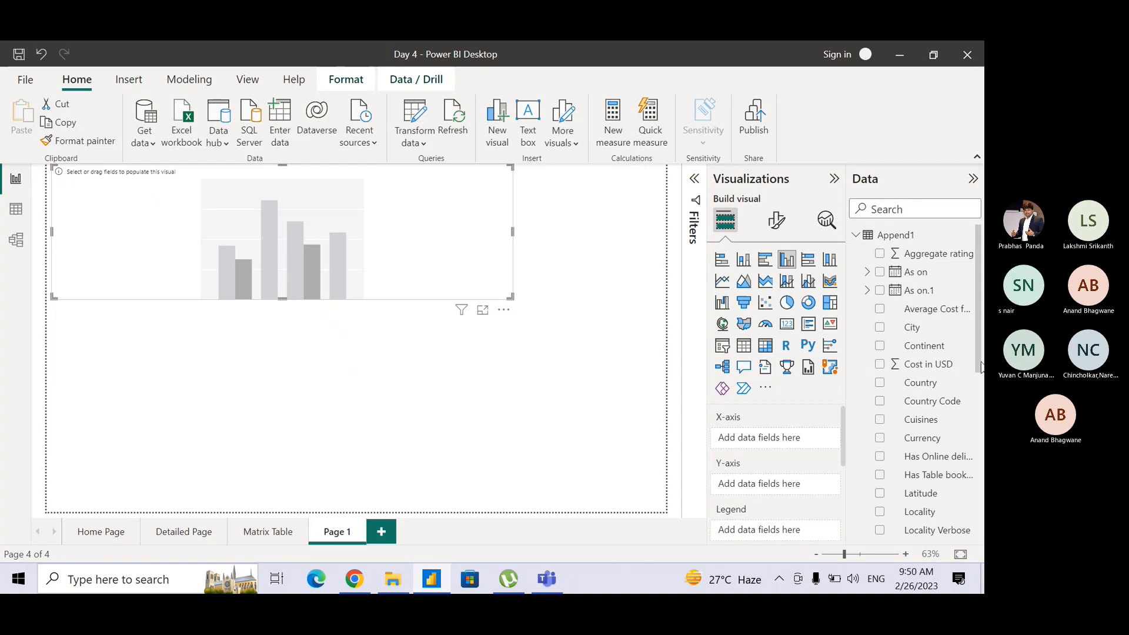
Plot Append1's Month Name on the X-axis and Cost in USD on the Y-axis, aggregated as Average.
drag(978, 346, 957, 457)
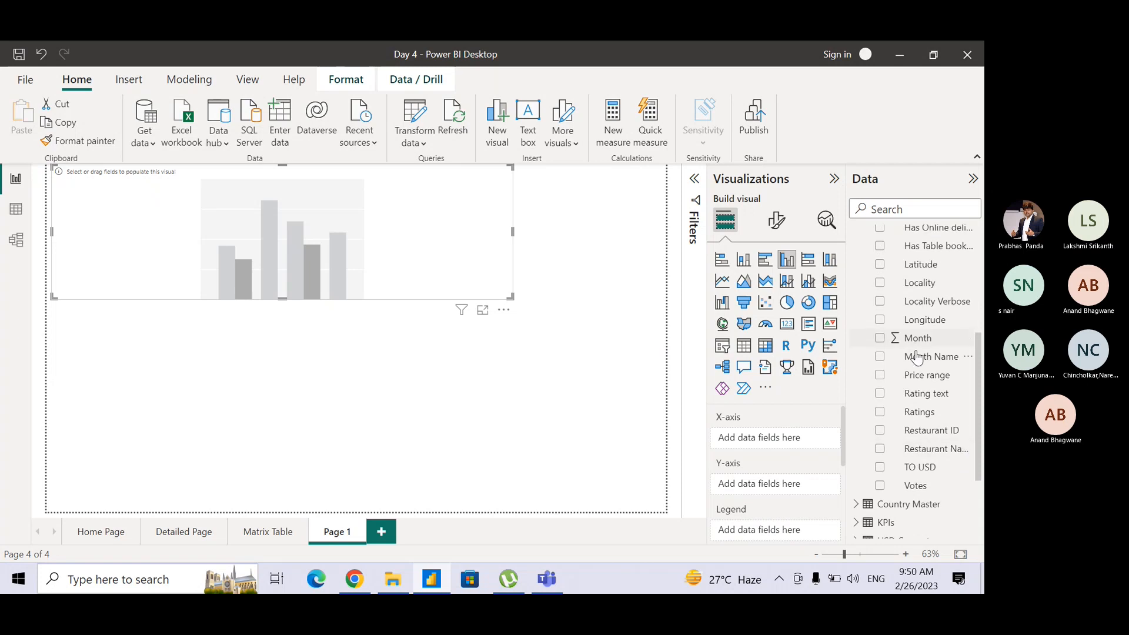
drag(917, 358, 764, 446)
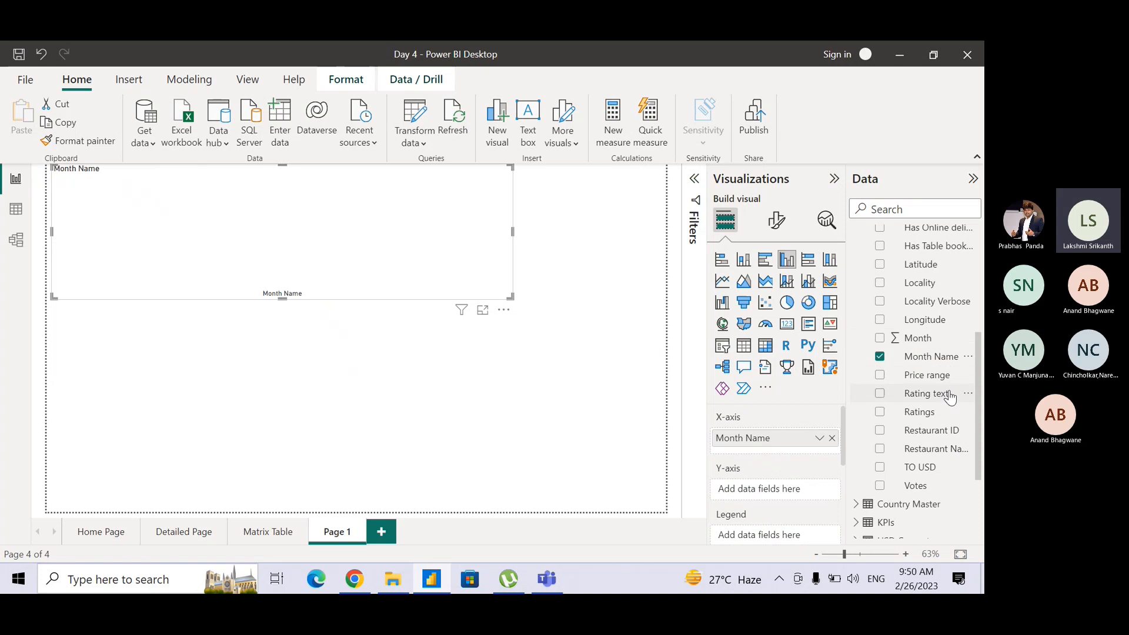
drag(976, 412, 982, 317)
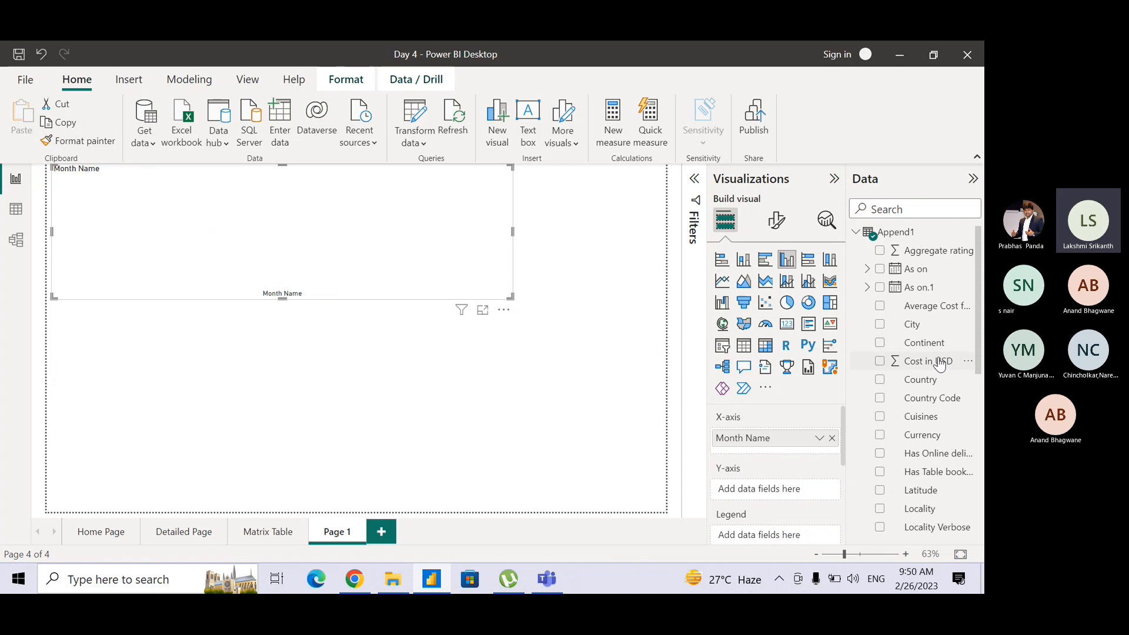
drag(944, 361, 796, 488)
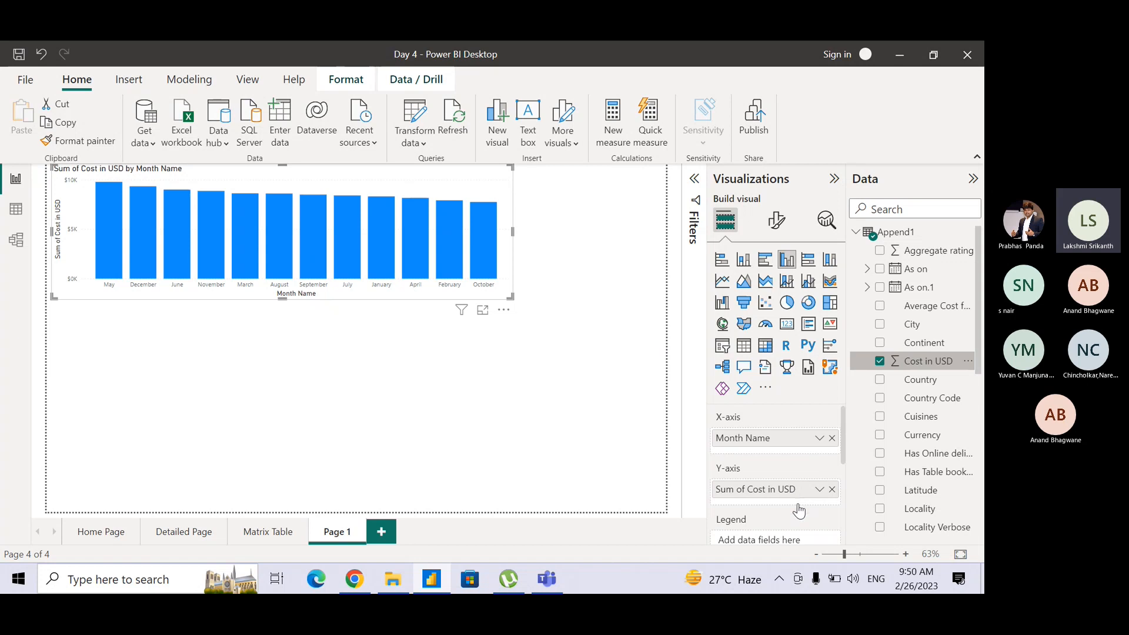
click(818, 490)
click(863, 320)
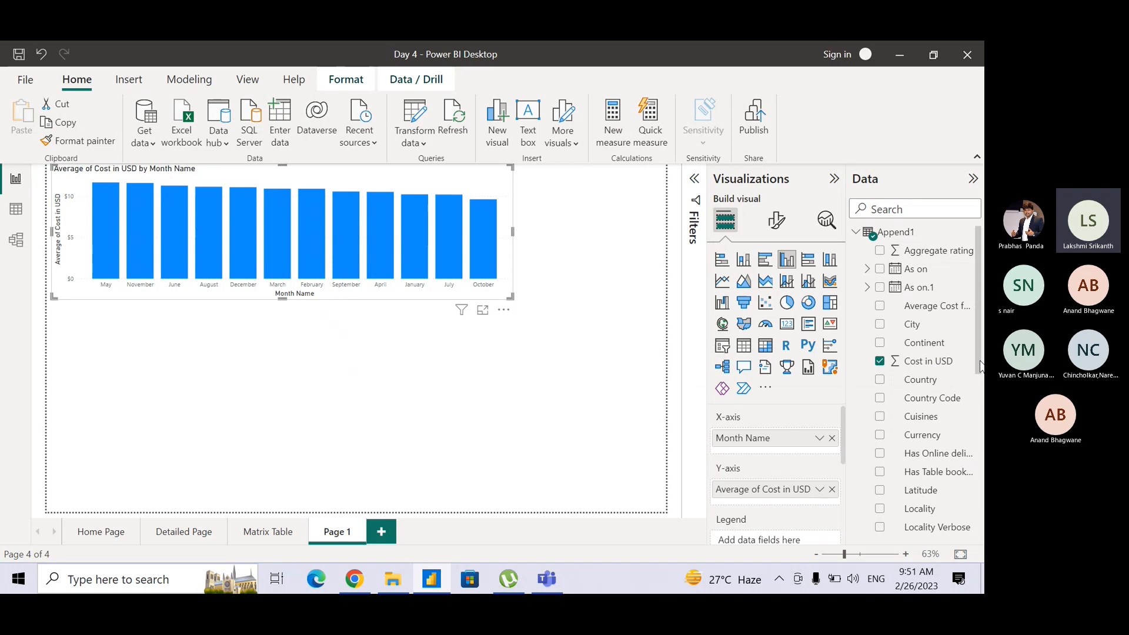
Add Append1's Aggregate rating to the column chart's Y-axis alongside the cost, aggregated as Average.
drag(980, 367, 981, 484)
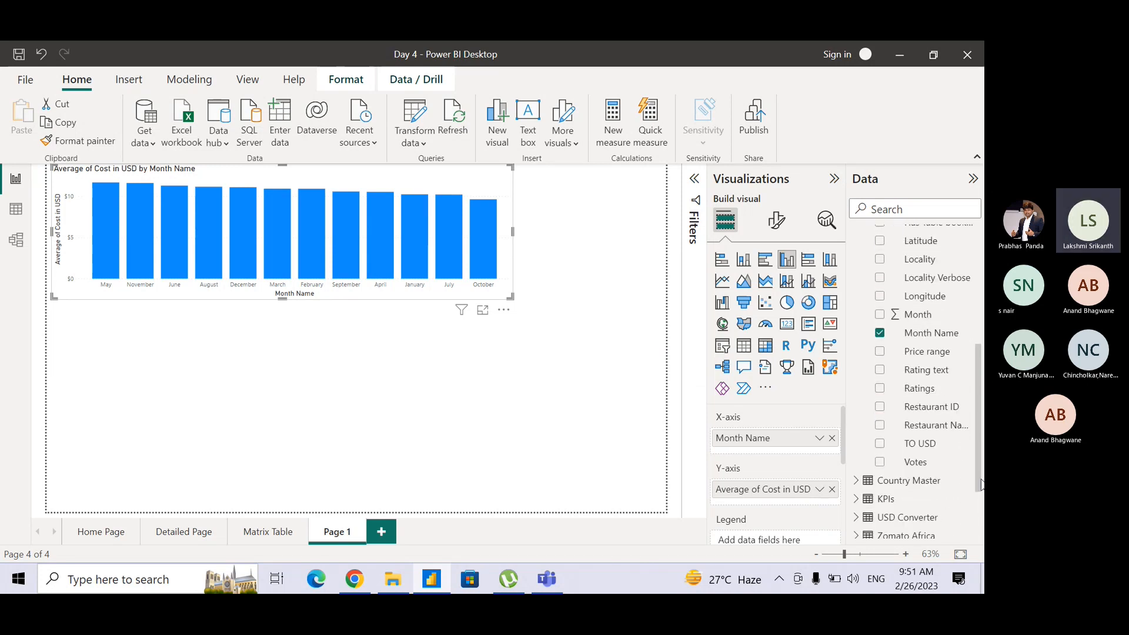
scroll(967, 376, up, 10)
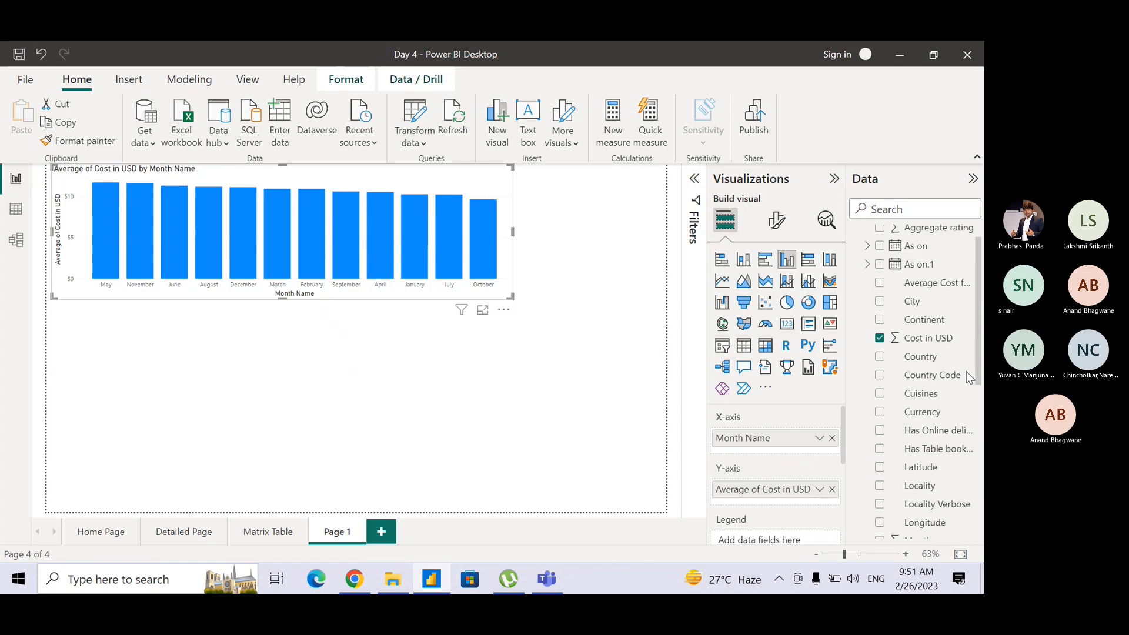
click(935, 283)
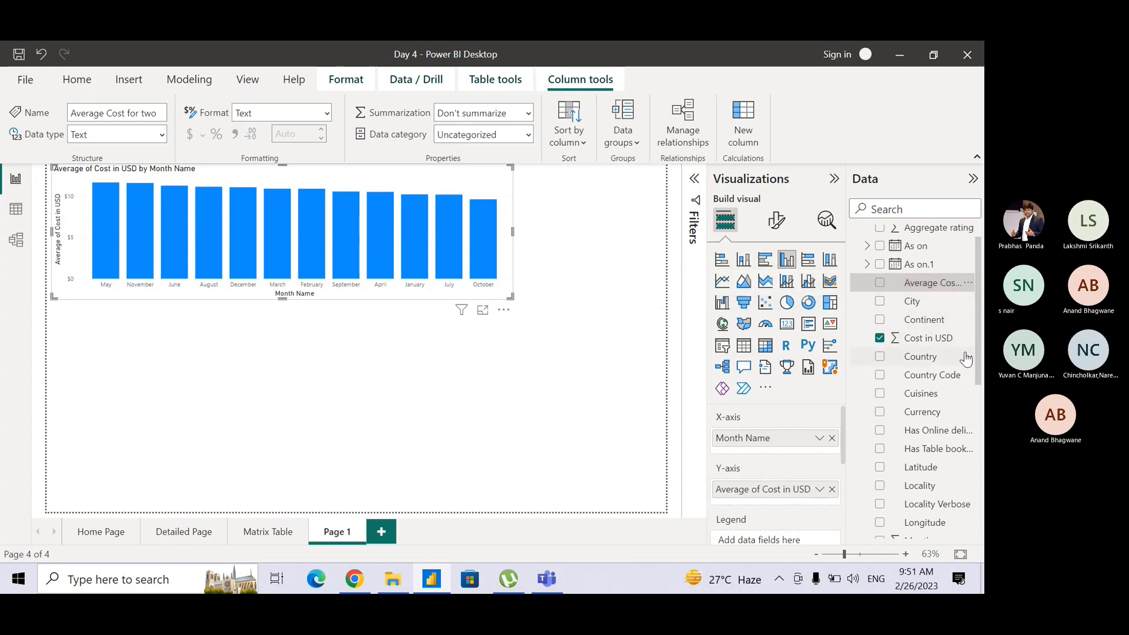
drag(979, 360, 979, 398)
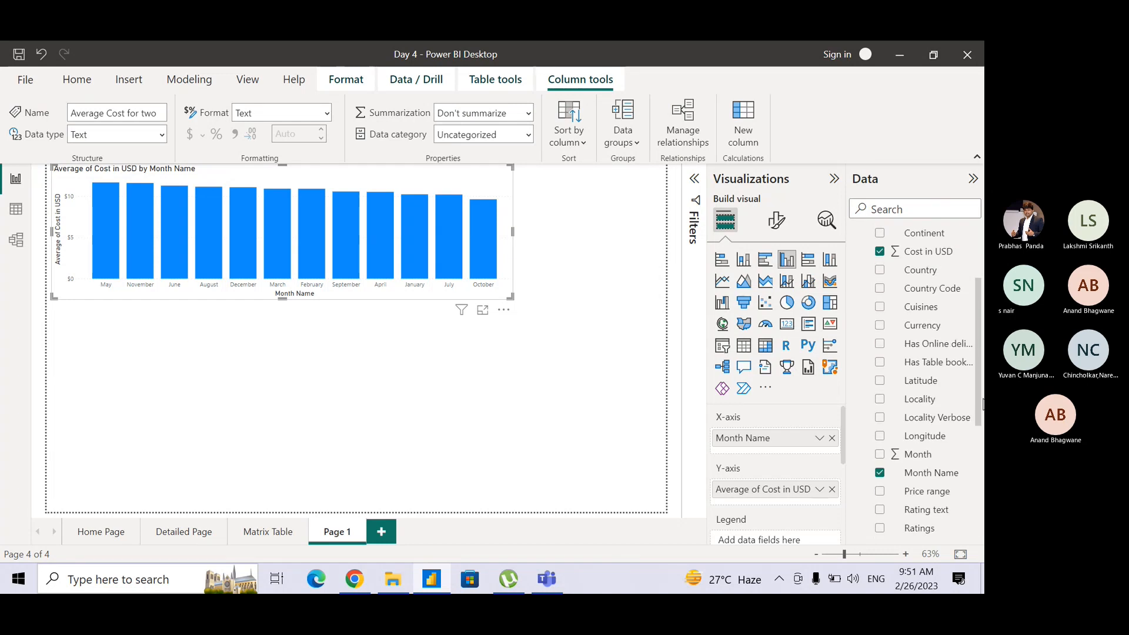
drag(978, 400, 976, 371)
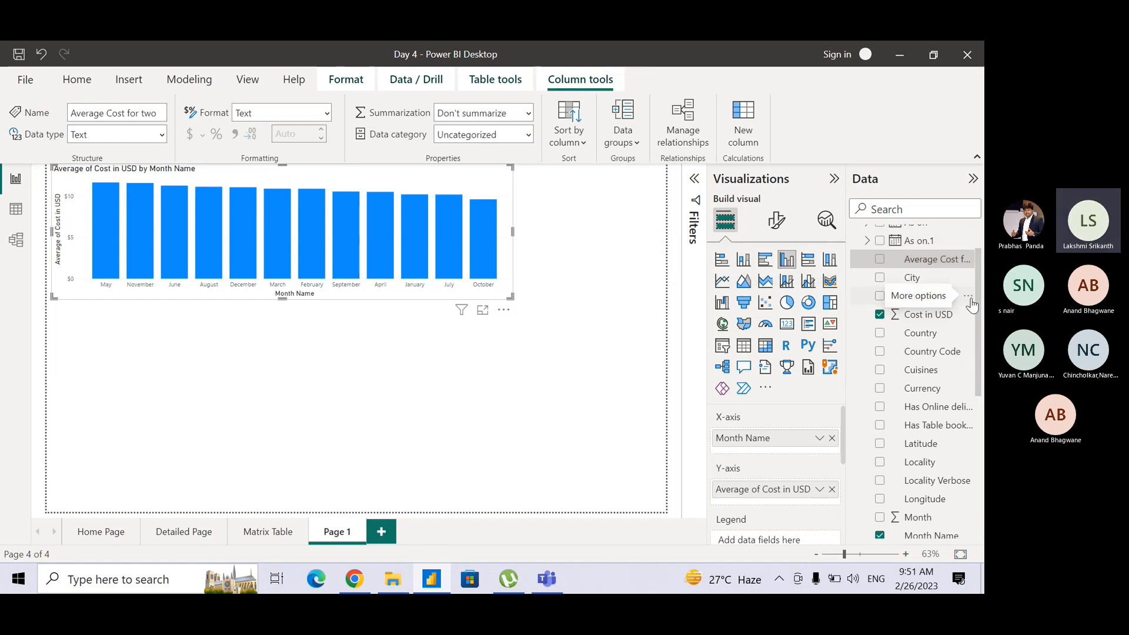
drag(976, 303, 792, 511)
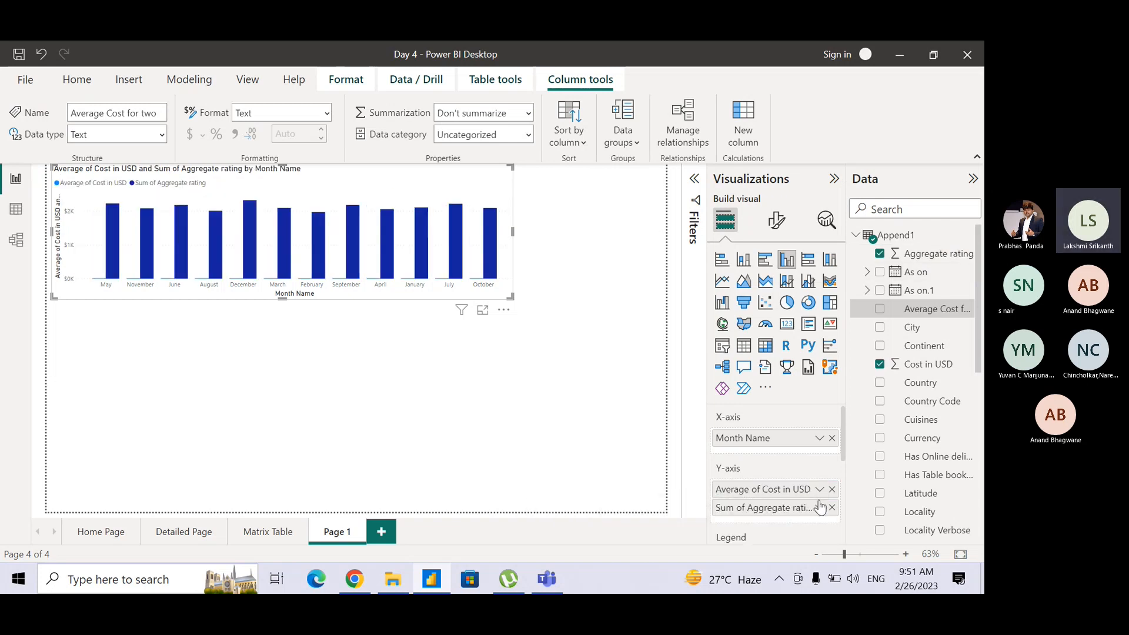
click(819, 507)
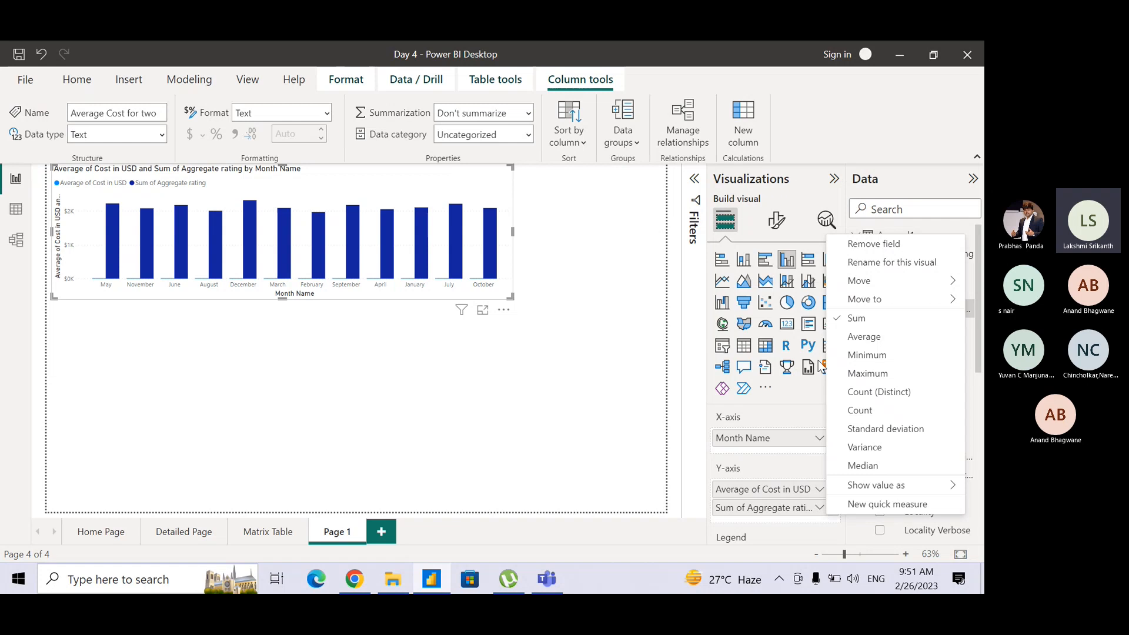
click(839, 336)
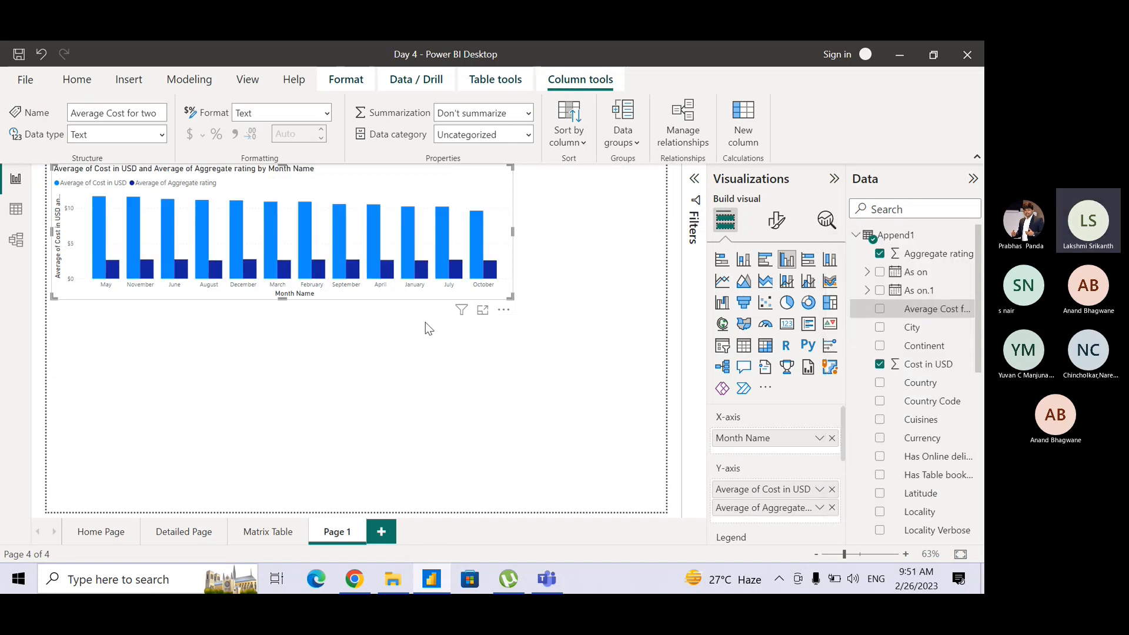
Resize the column chart to about three quarters of the page width and half the page height.
mouse_move(513, 304)
mouse_down()
mouse_move(520, 319)
mouse_move(527, 310)
mouse_up()
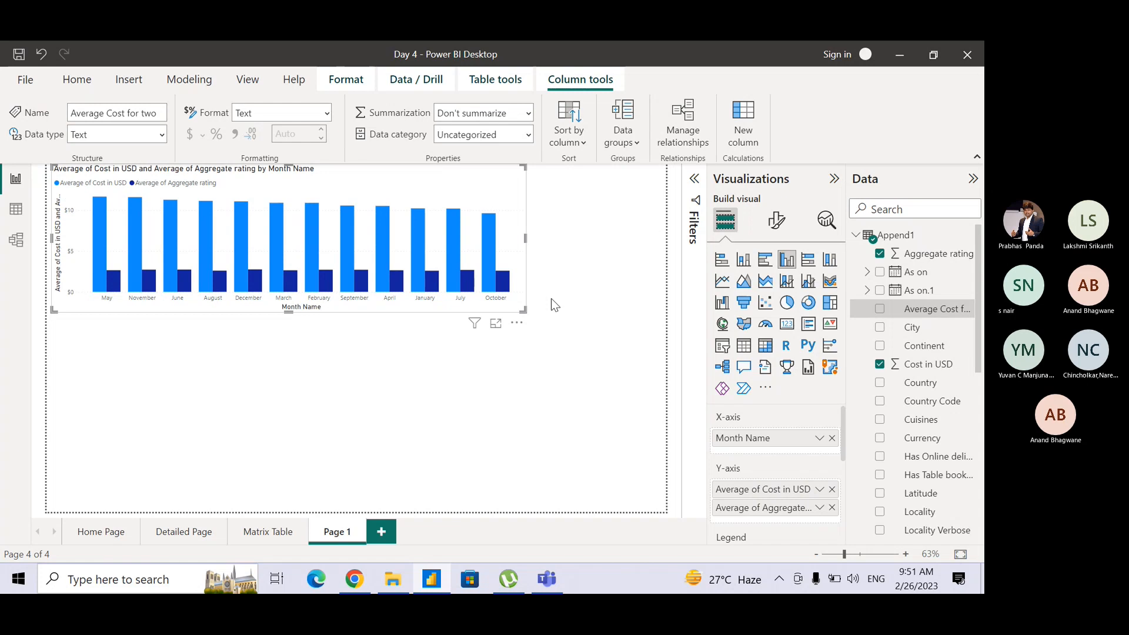
click(551, 299)
click(525, 303)
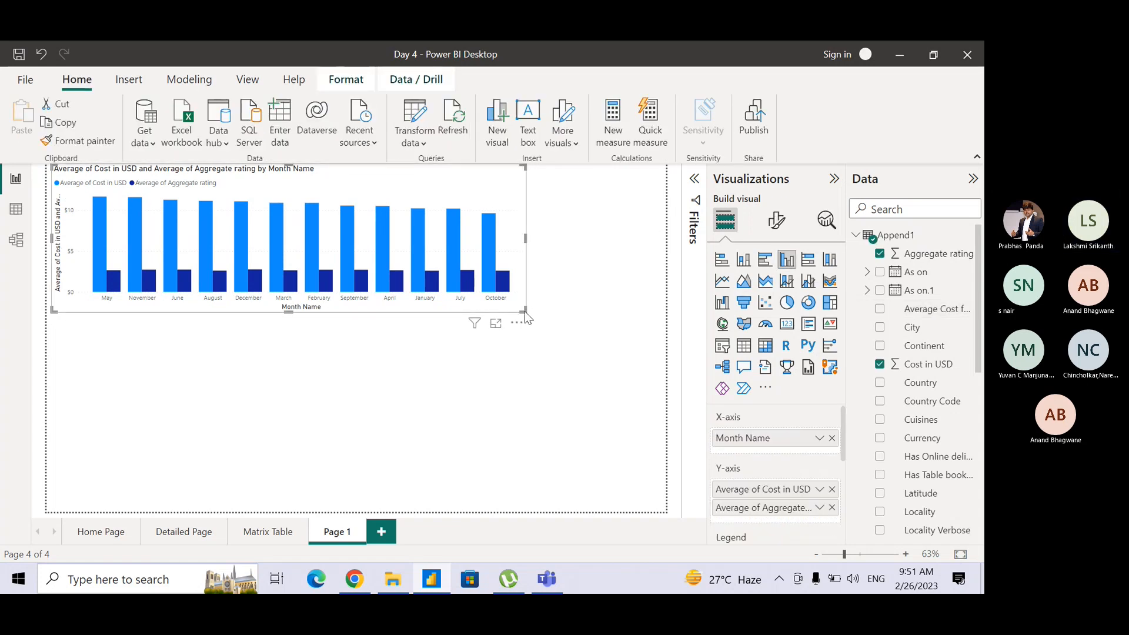
drag(523, 307, 506, 333)
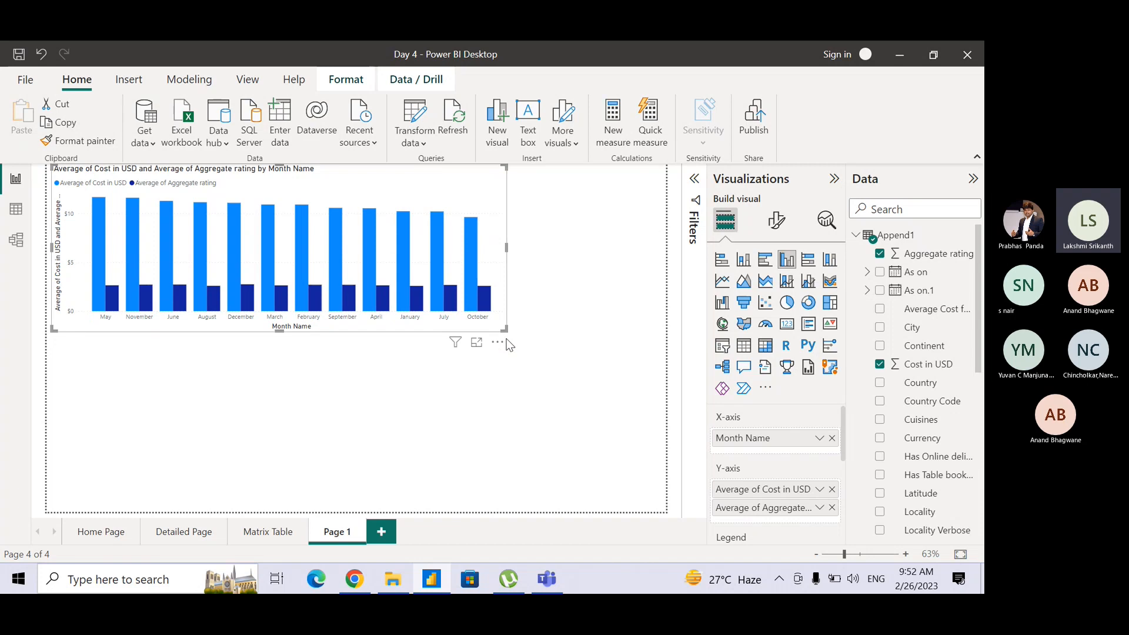
drag(504, 326, 506, 335)
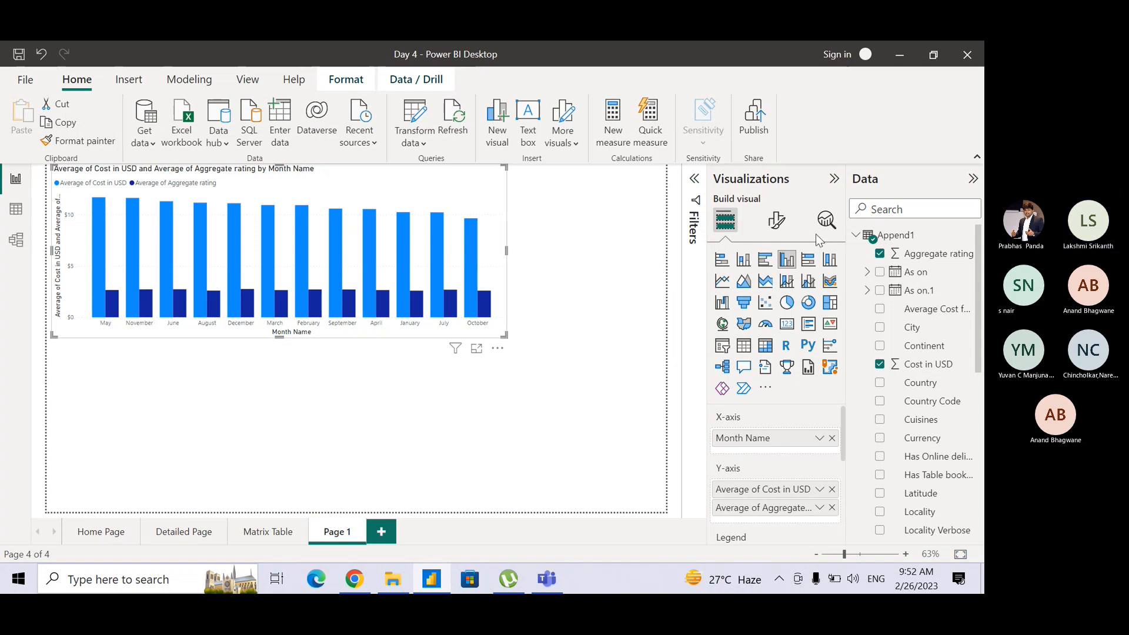
Set the column chart's title text to "Cost vs Rating".
click(777, 220)
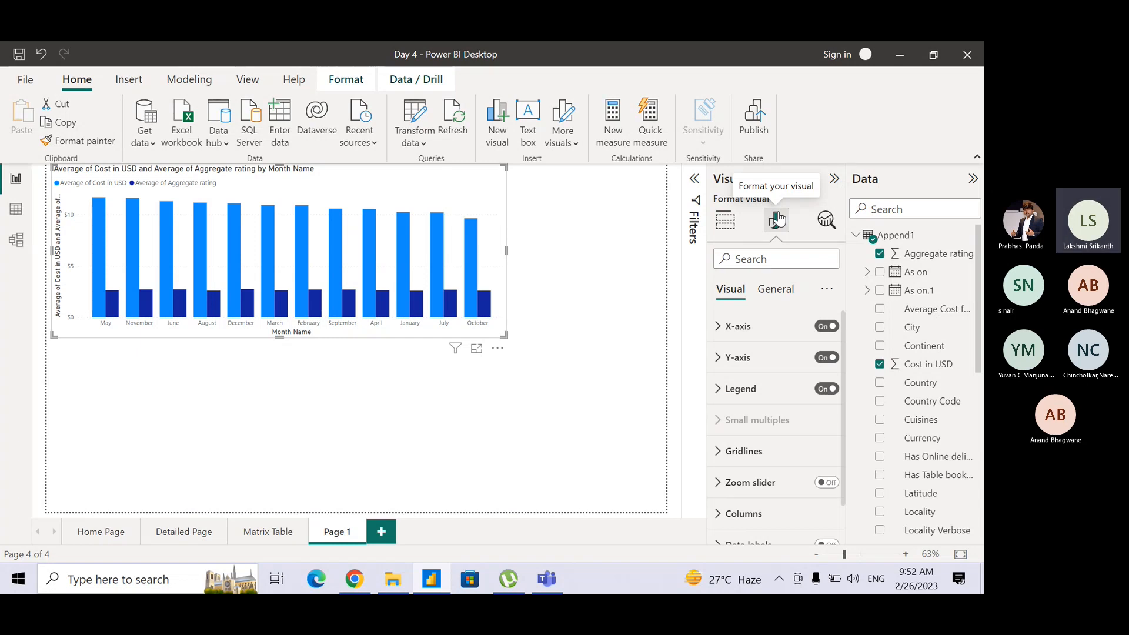
click(771, 296)
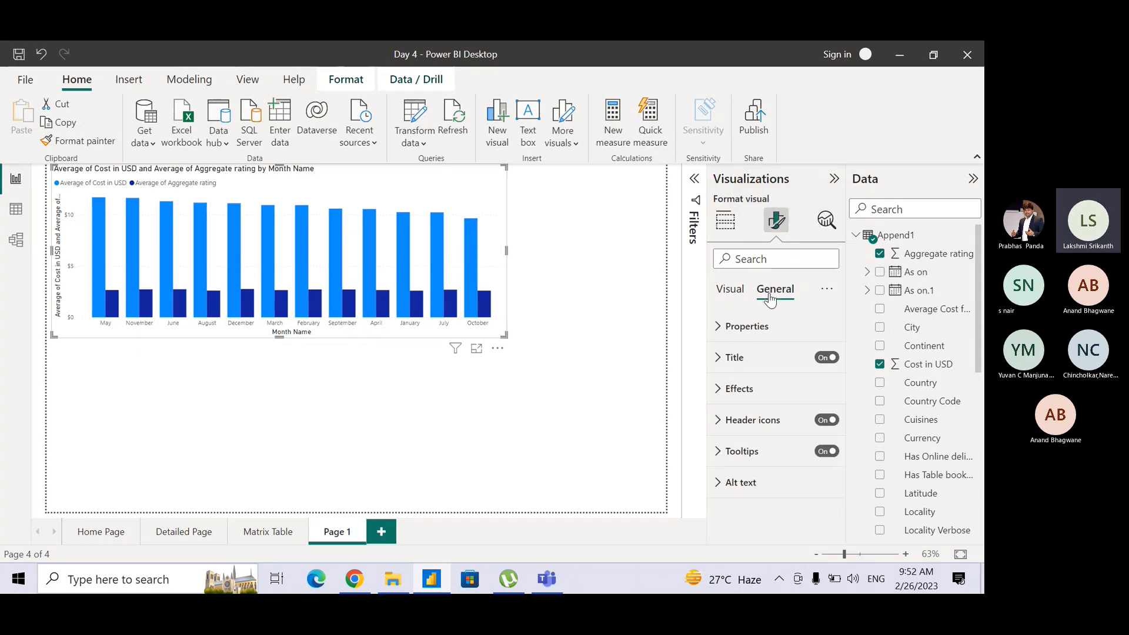
click(722, 360)
drag(726, 404, 844, 421)
text(Cost vs Rating)
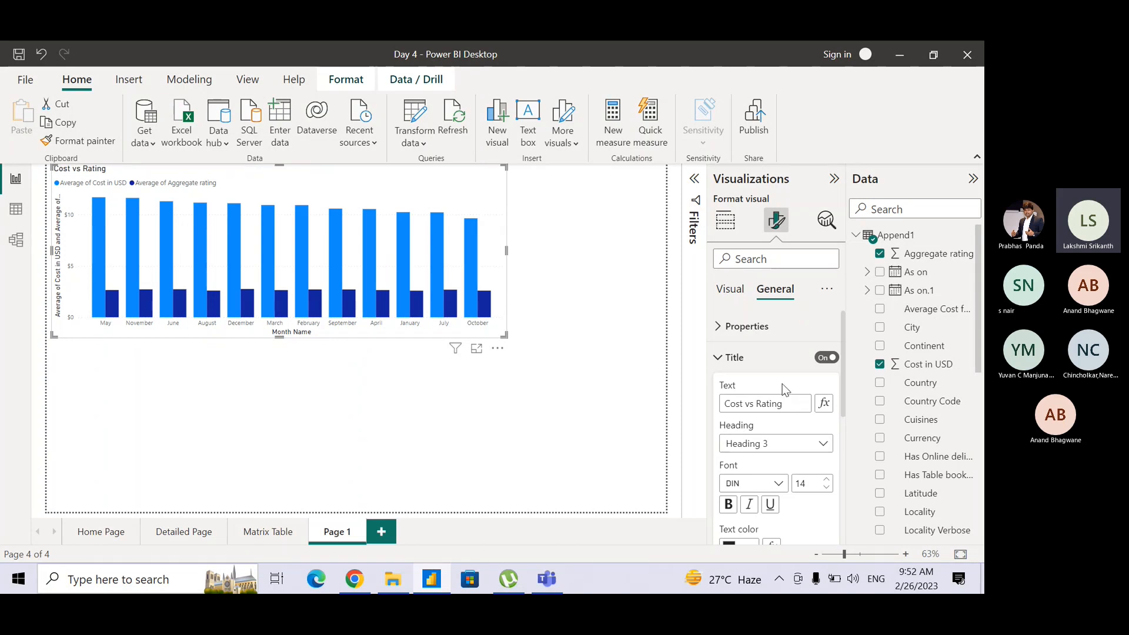
click(720, 357)
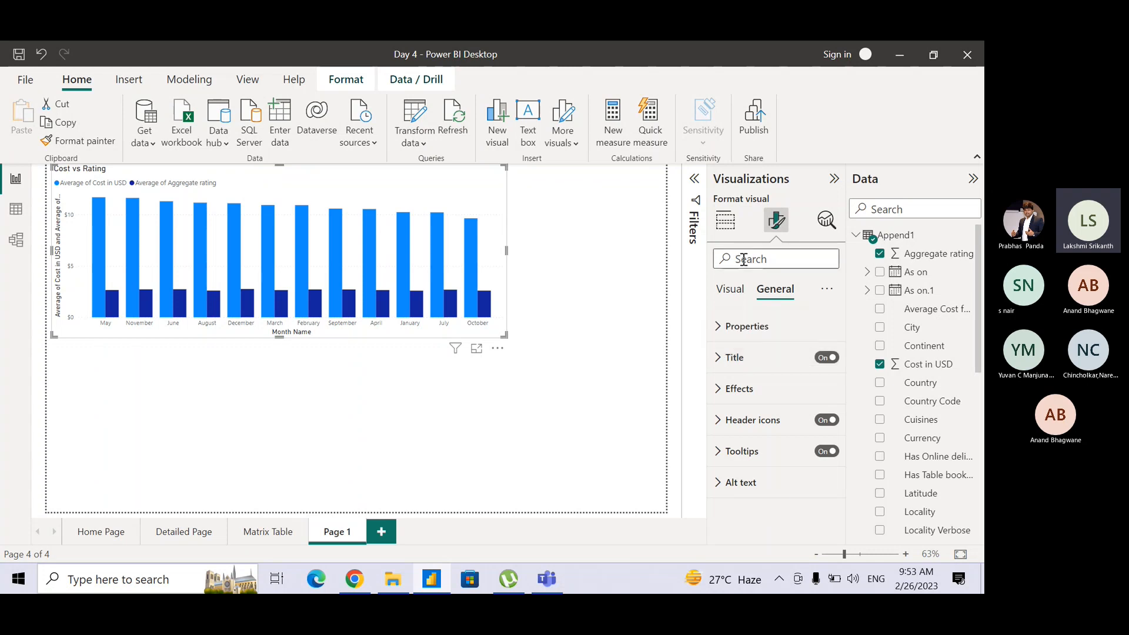
Open the chart's X-axis formatting and try switching the axis off and on again.
click(731, 290)
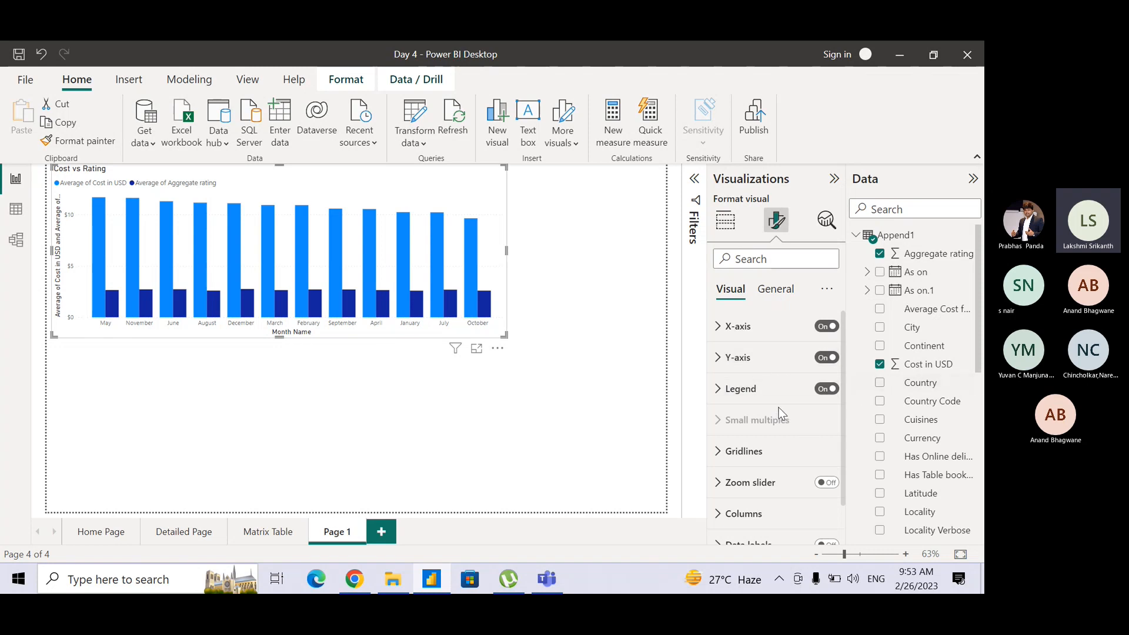
click(723, 330)
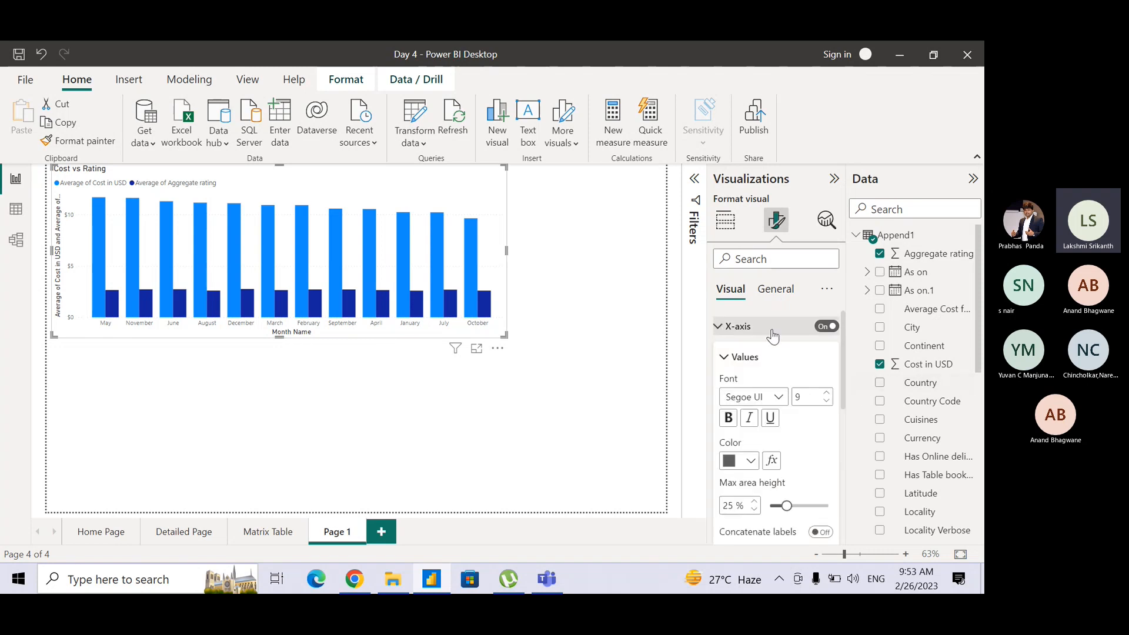
scroll(849, 368, down, 1)
scroll(845, 346, up, 1)
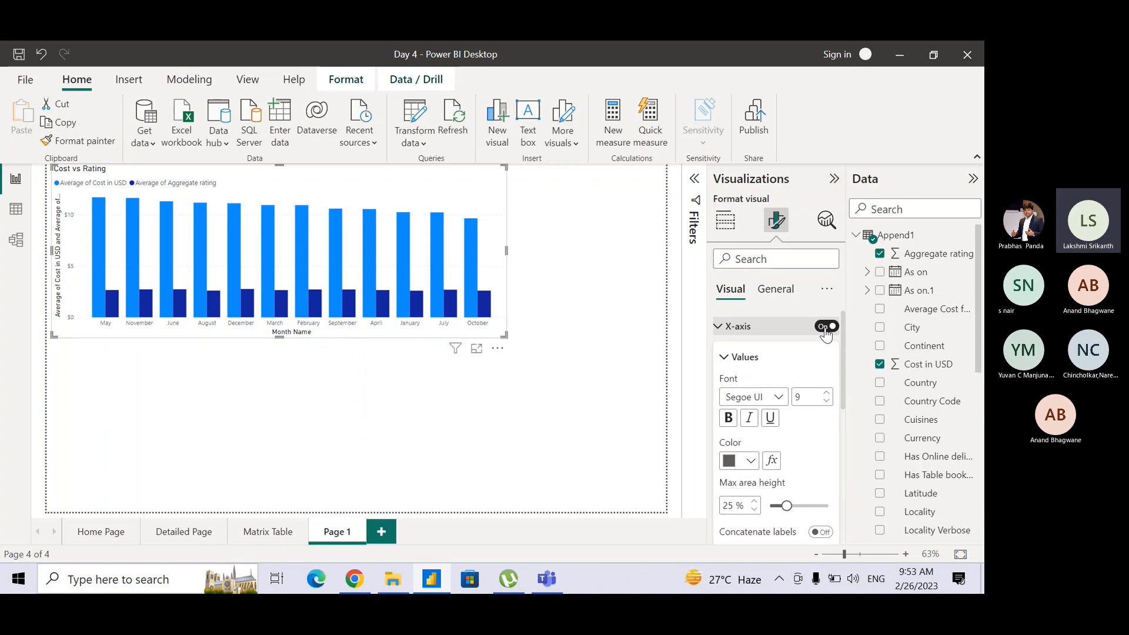
click(825, 327)
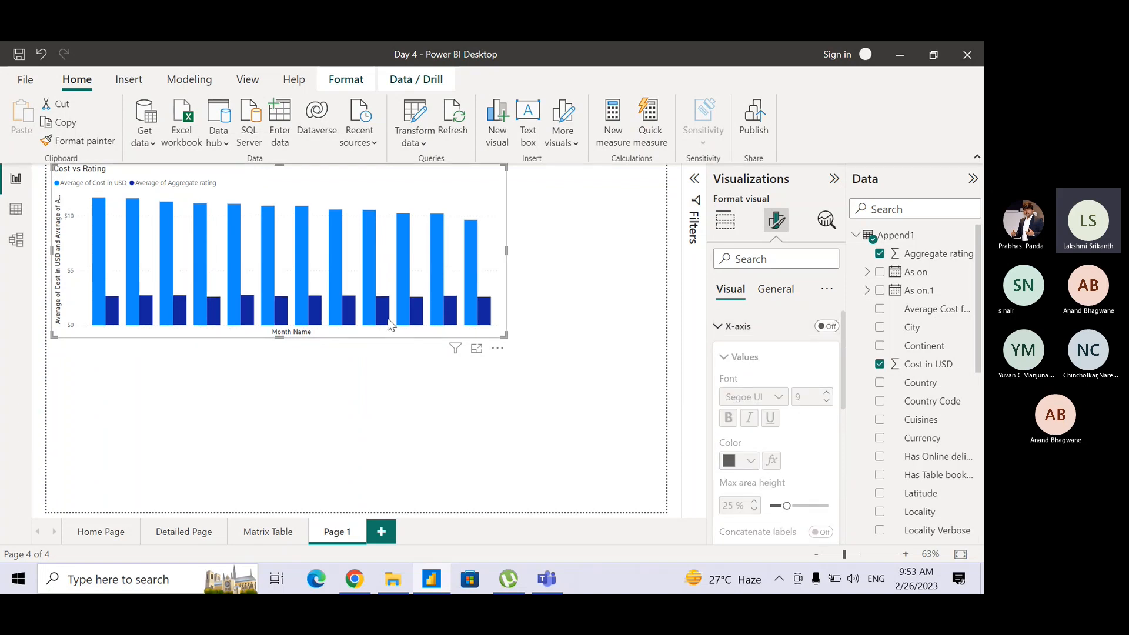
click(833, 328)
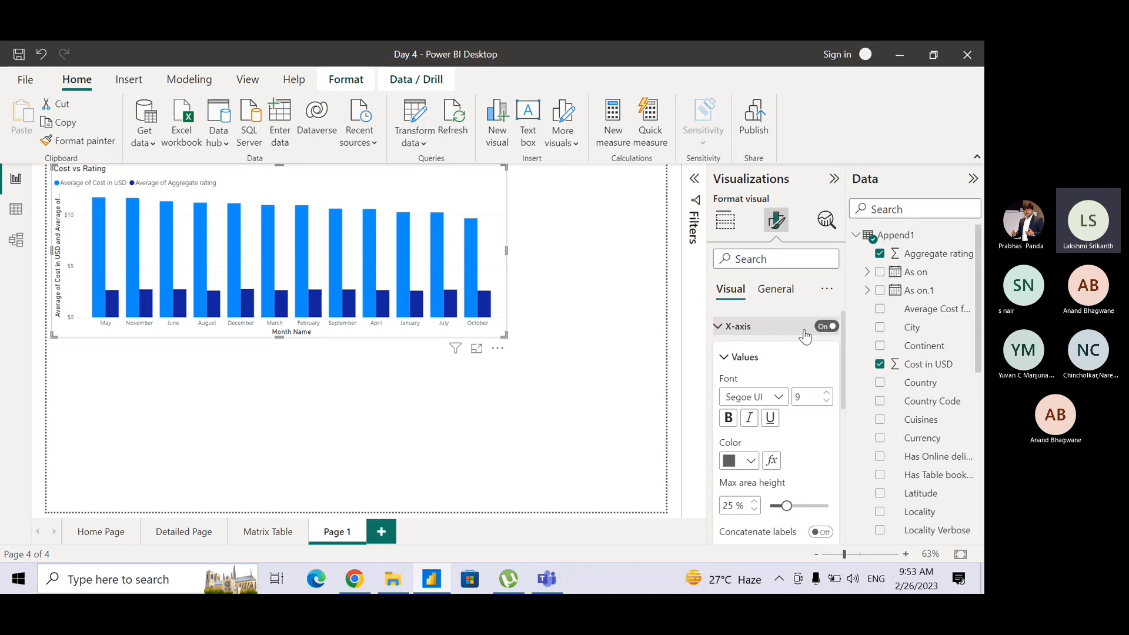
Format the X-axis values in bold red at font size 10 and widen the chart slightly so the month labels fit.
click(829, 394)
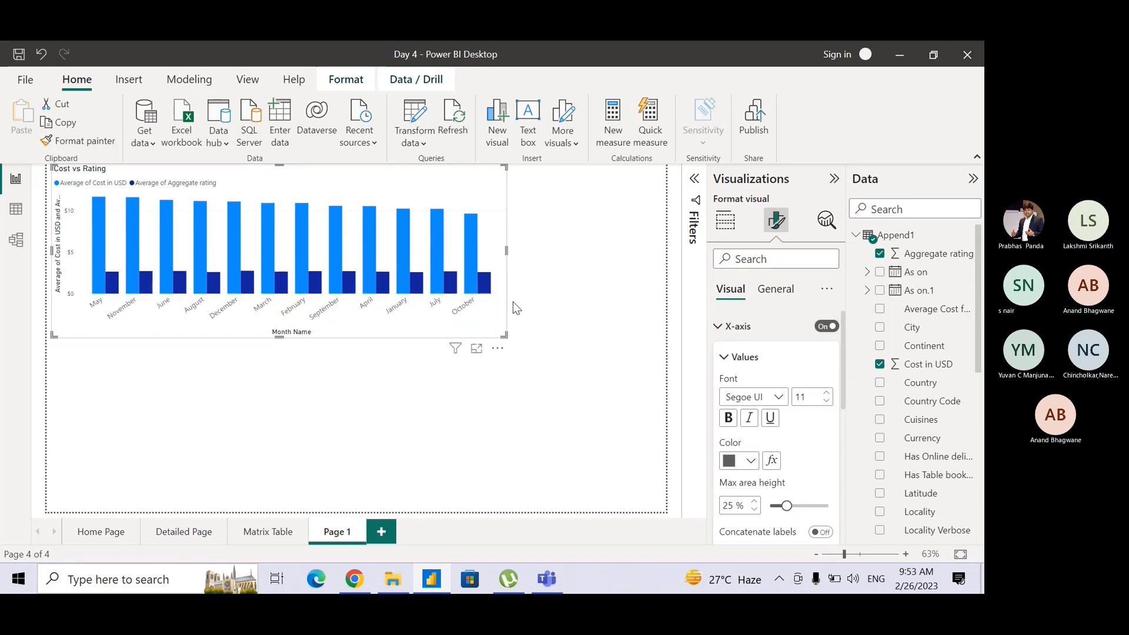
click(826, 400)
click(728, 417)
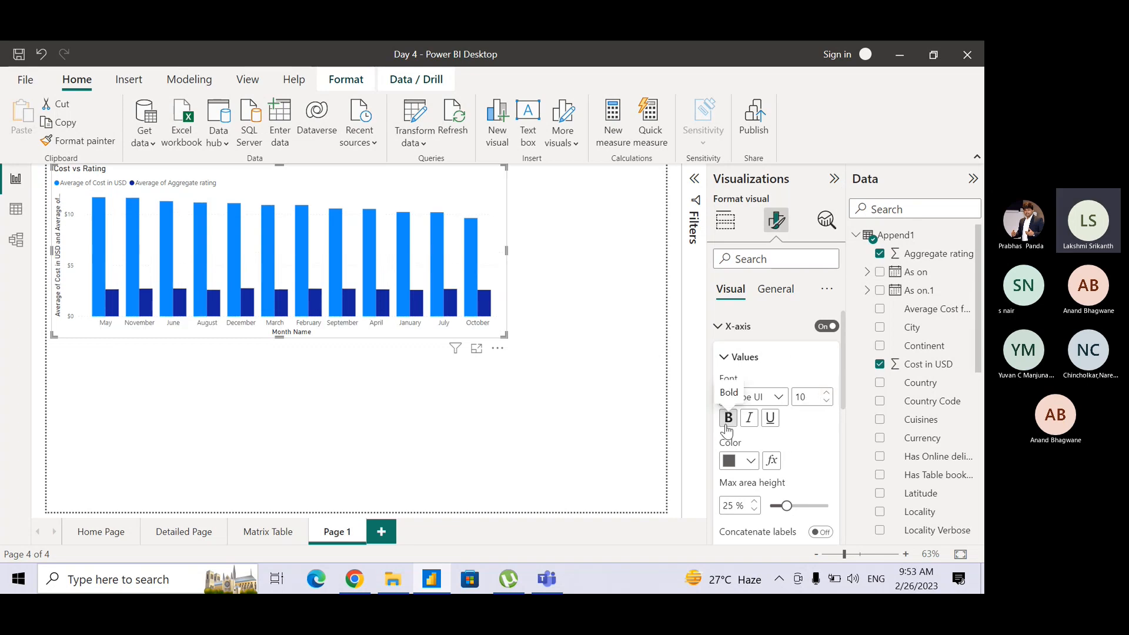
click(749, 460)
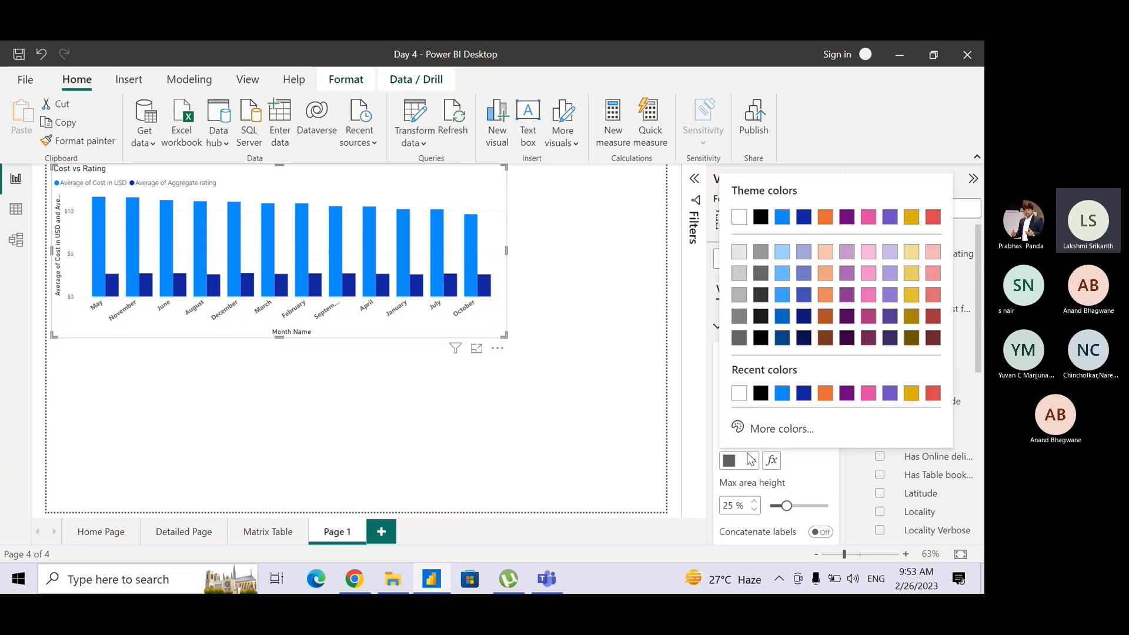
click(930, 394)
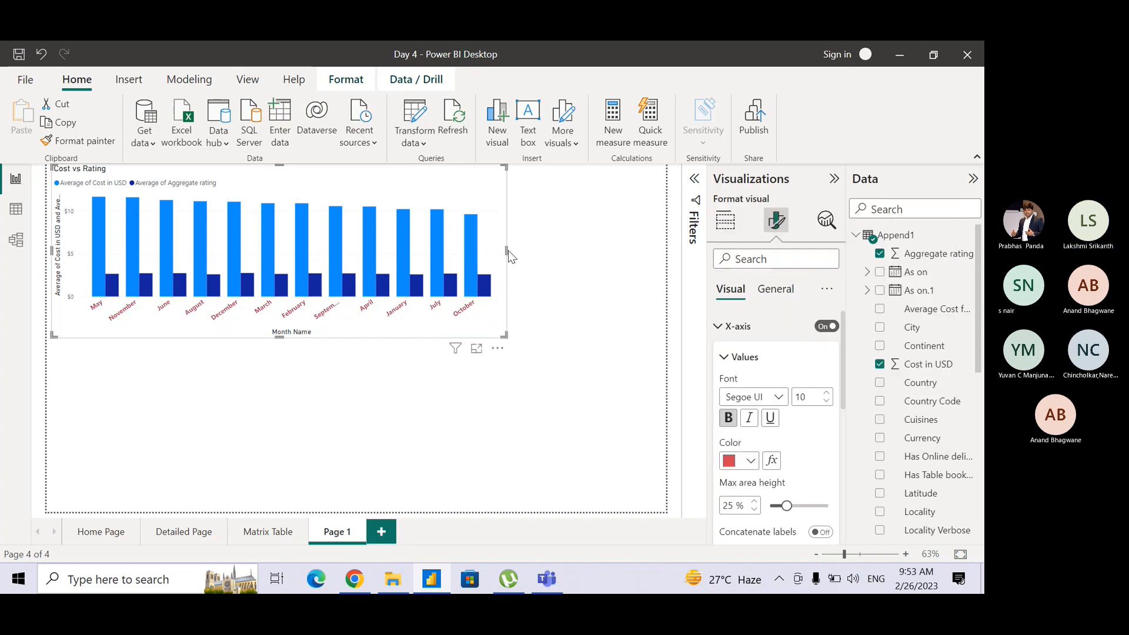
drag(507, 252, 525, 253)
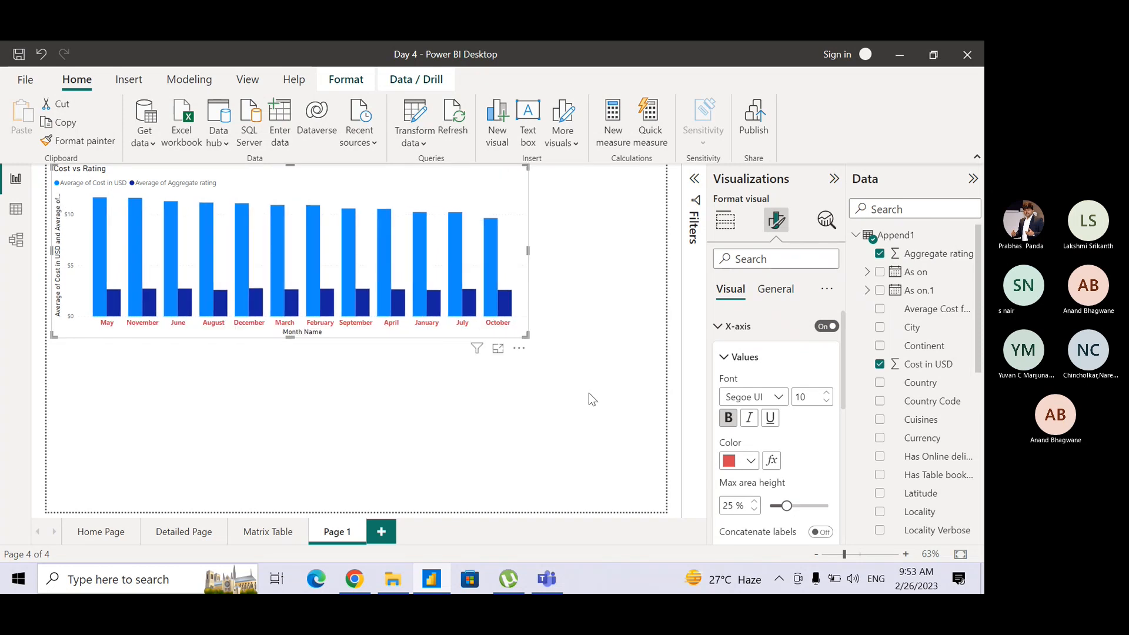
Turn off the title of the chart's X-axis.
drag(842, 371, 844, 436)
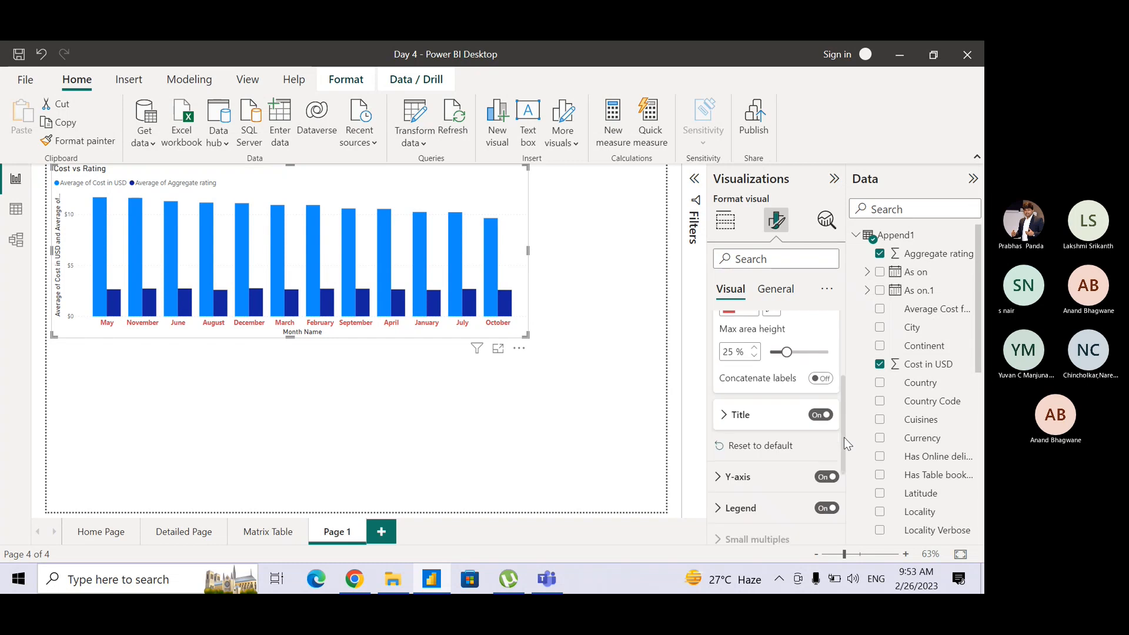
click(734, 419)
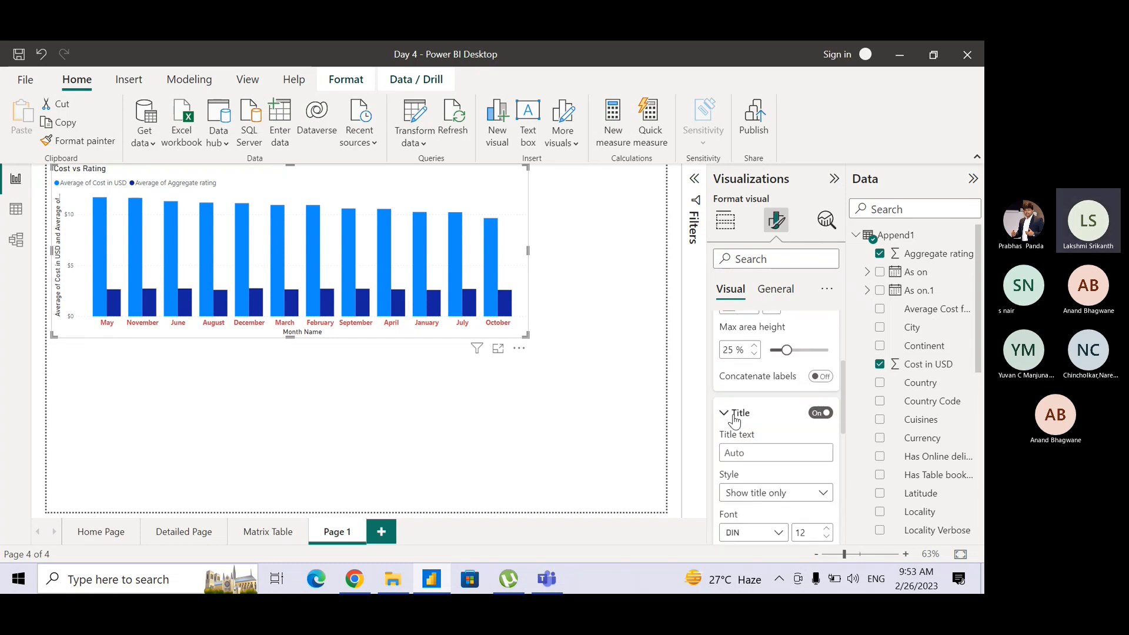
click(734, 417)
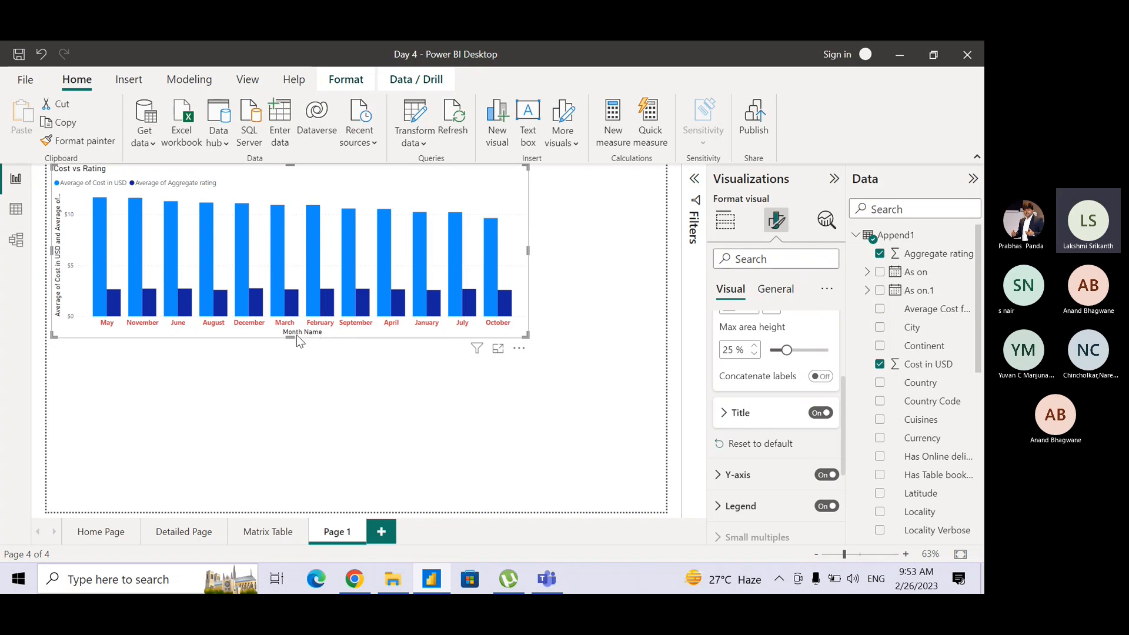
click(823, 414)
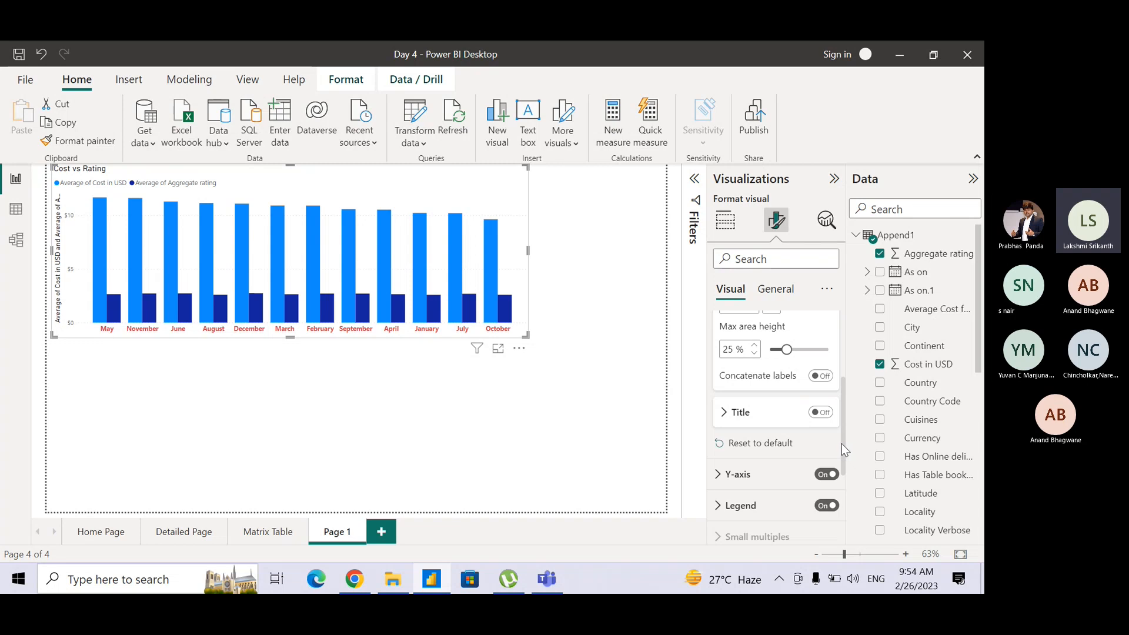
Open the chart's Y-axis formatting and switch the Y-axis values off.
scroll(845, 450, down, 5)
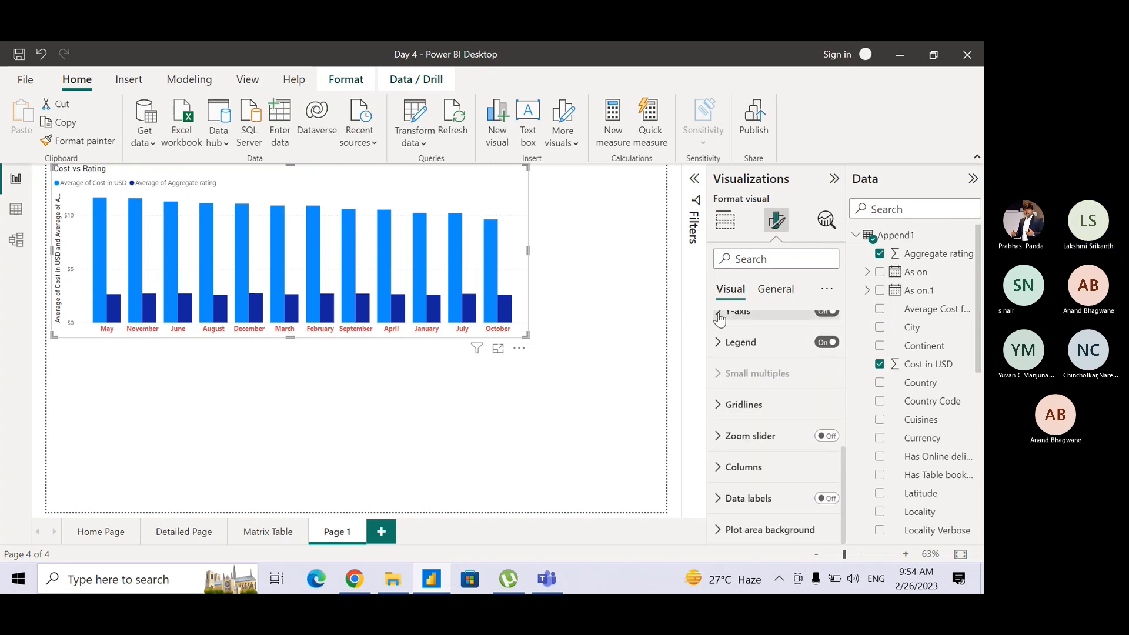
click(719, 315)
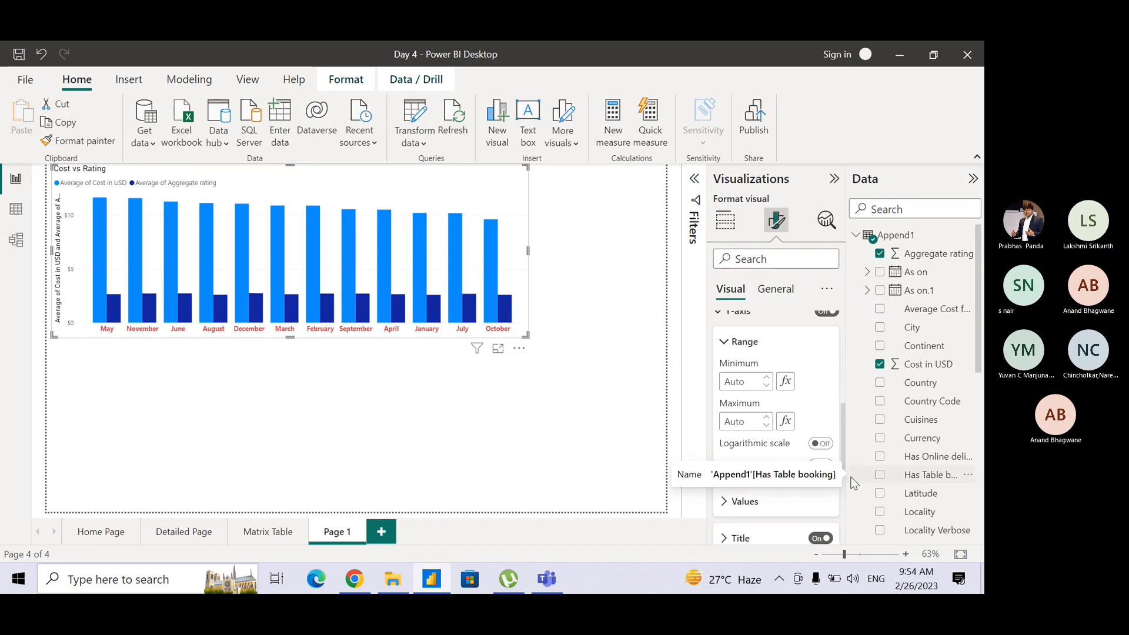
drag(843, 443, 850, 477)
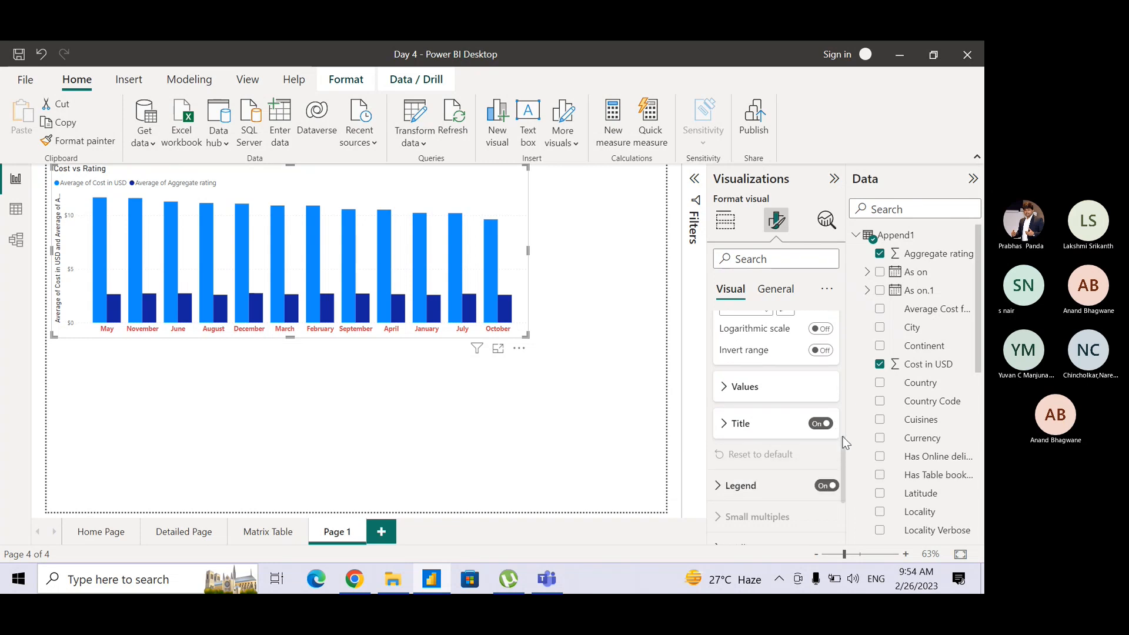
drag(845, 451, 842, 400)
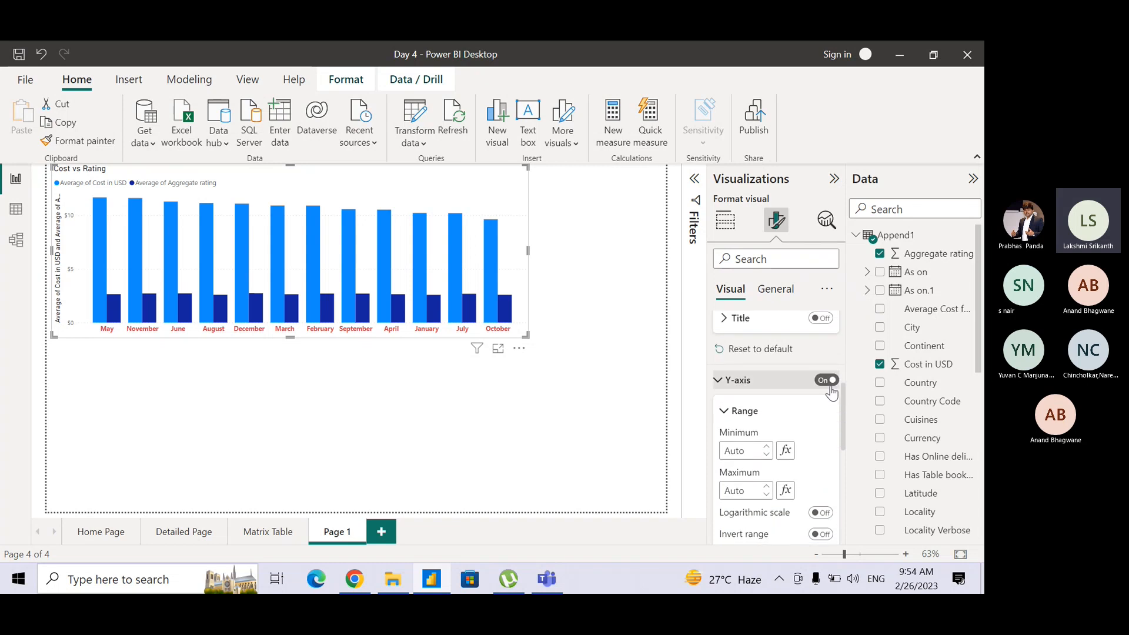
click(828, 384)
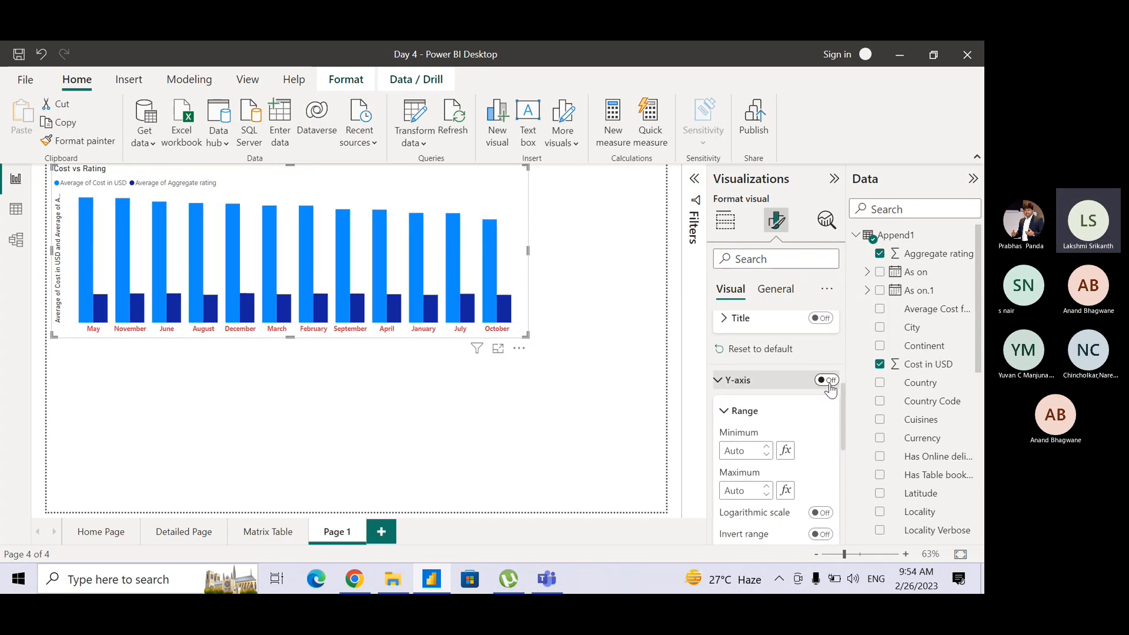
Turn off the title of the chart's Y-axis, and open the legend's position and text settings.
drag(842, 410, 820, 432)
click(819, 417)
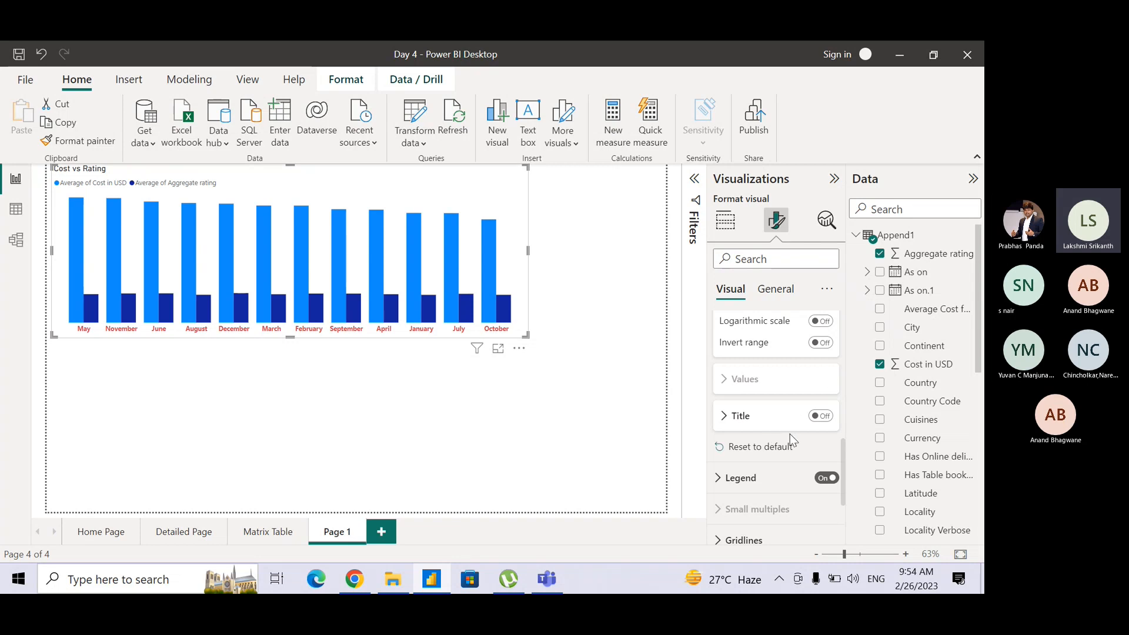
scroll(844, 465, down, 3)
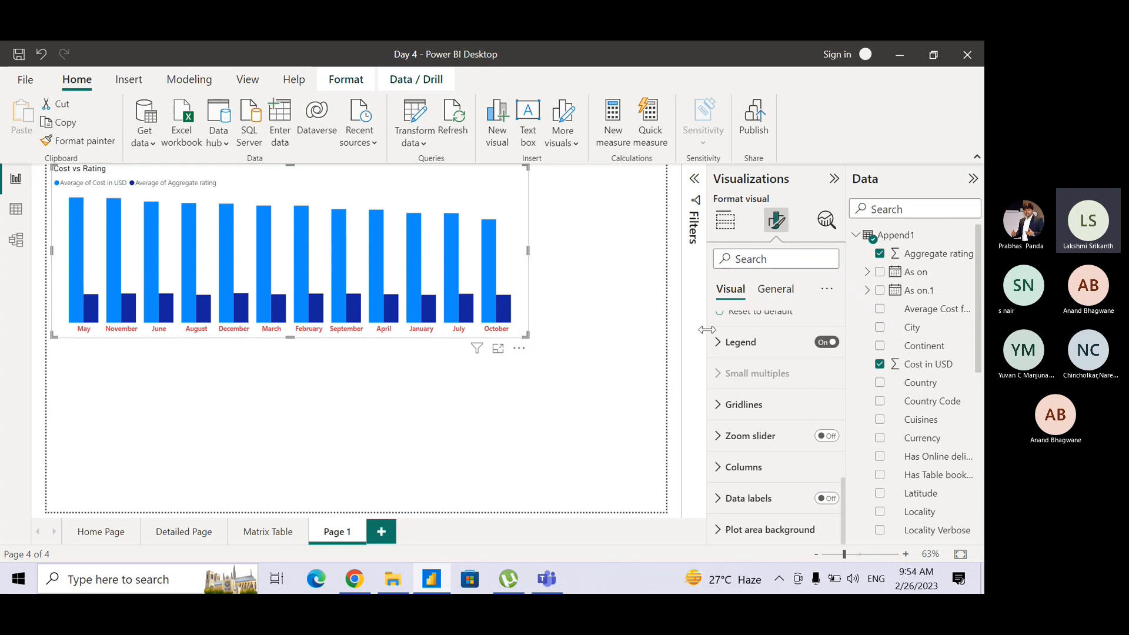
click(719, 343)
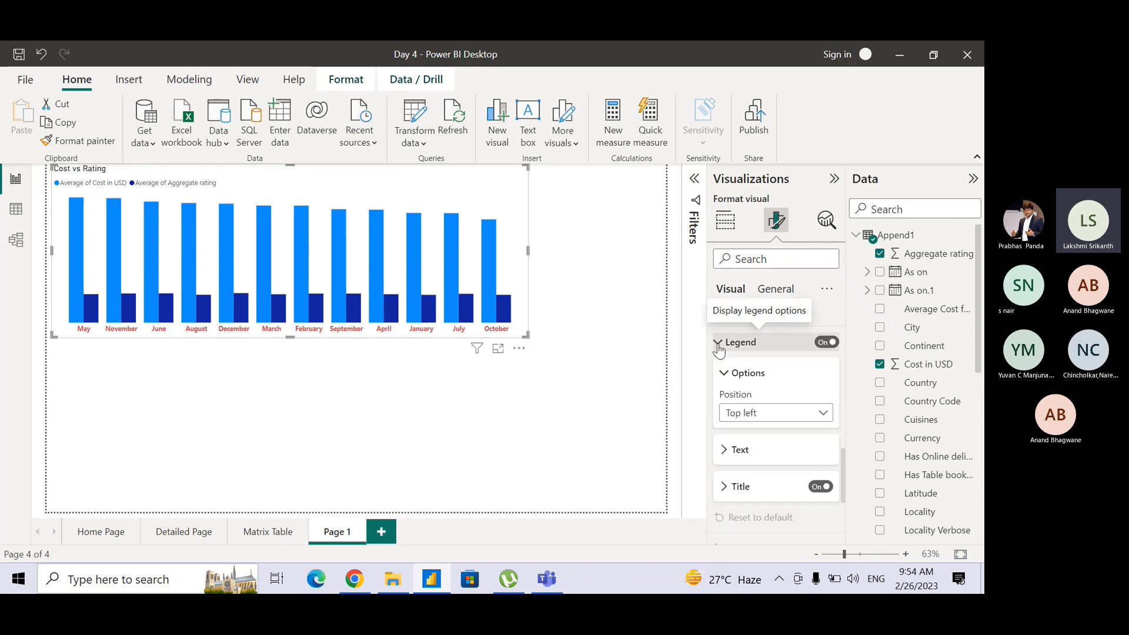
click(726, 457)
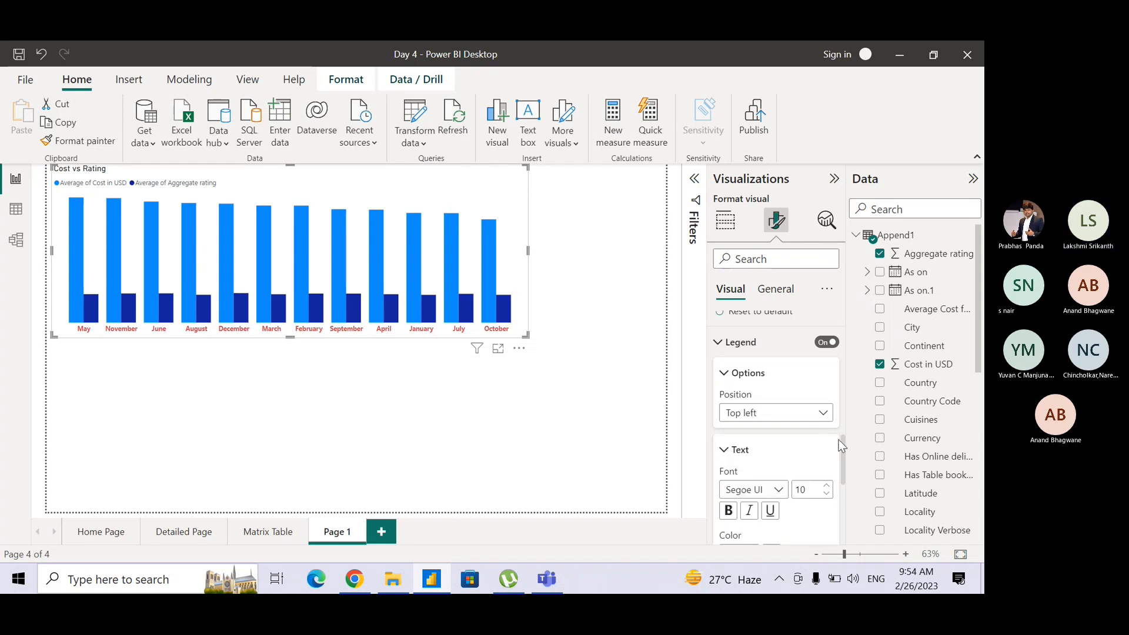
drag(844, 450, 844, 516)
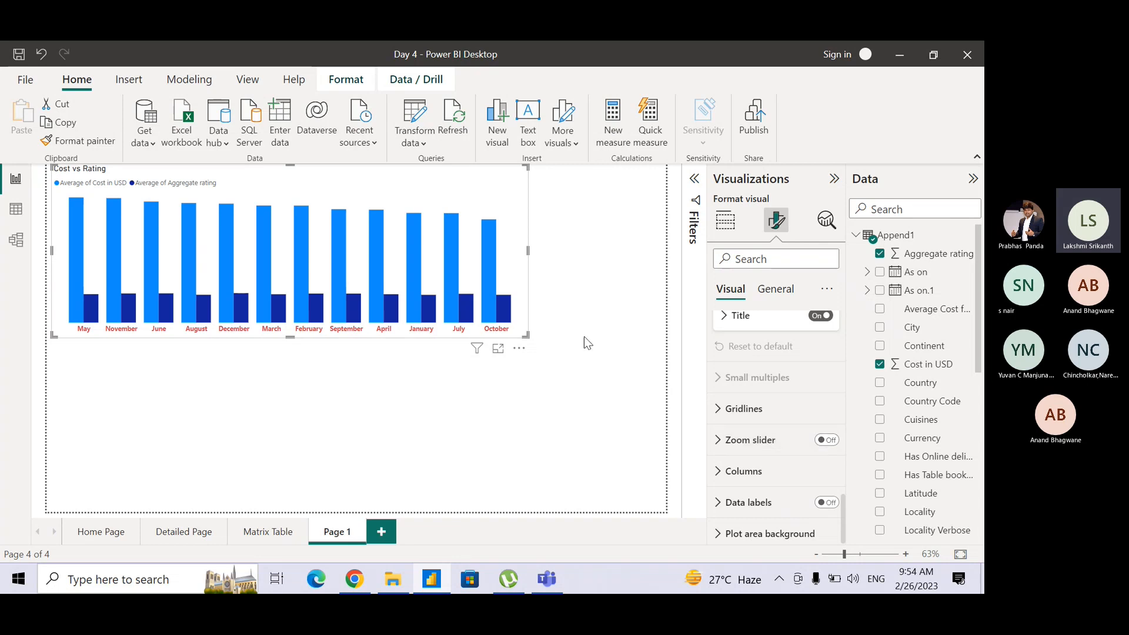
Try out the chart's Y-axis zoom slider, view its options, and switch the slider off again.
mouse_move(490, 274)
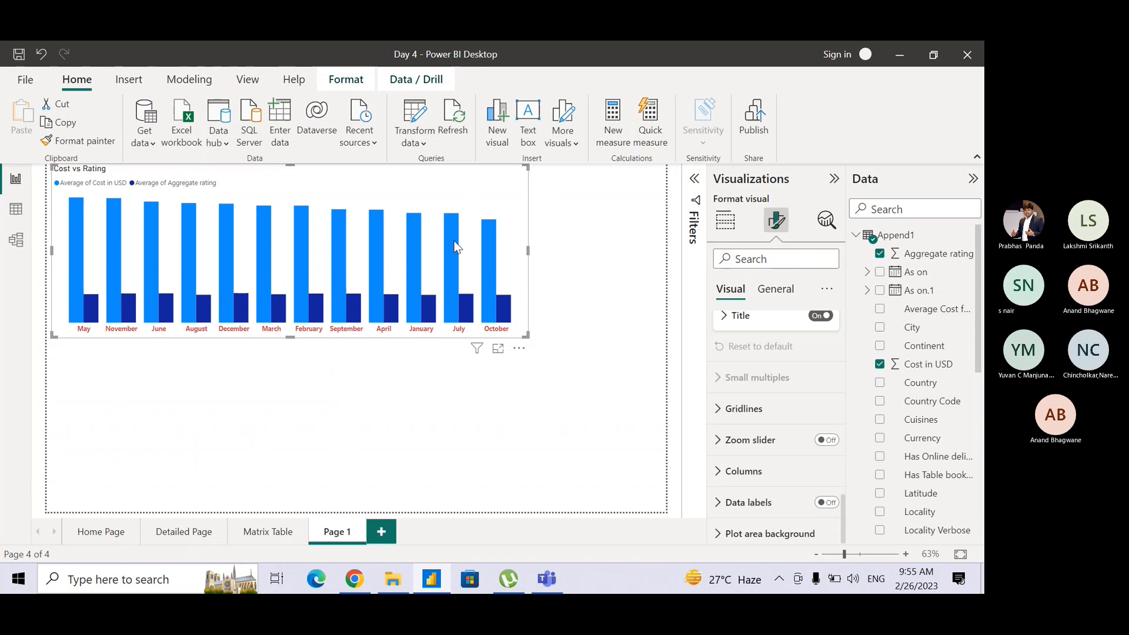
click(833, 442)
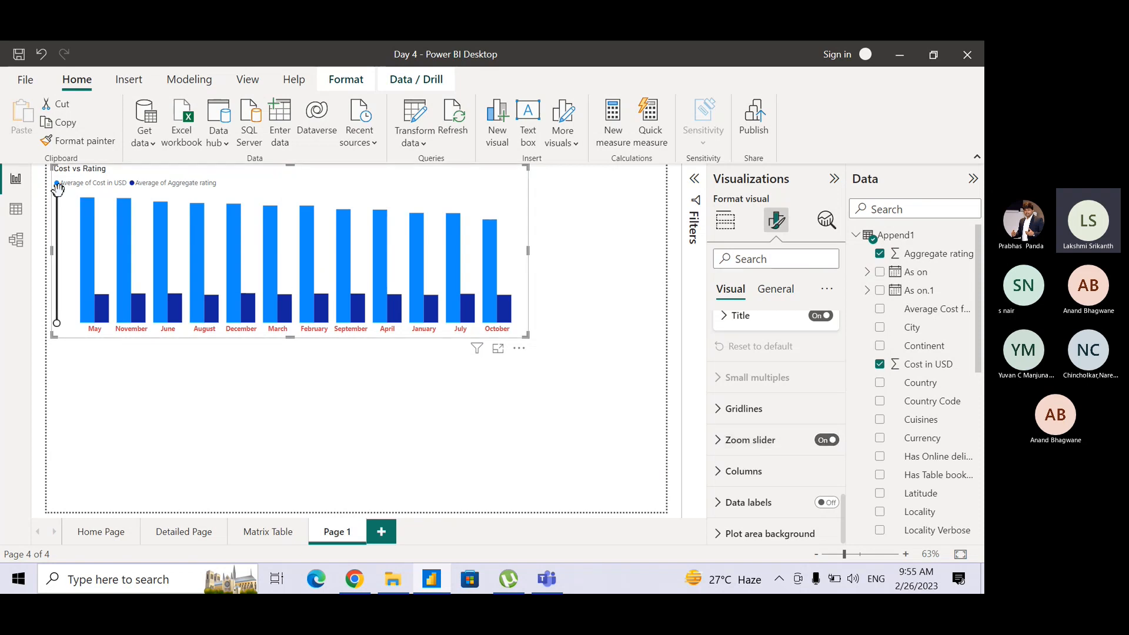
drag(56, 193, 80, 172)
click(715, 438)
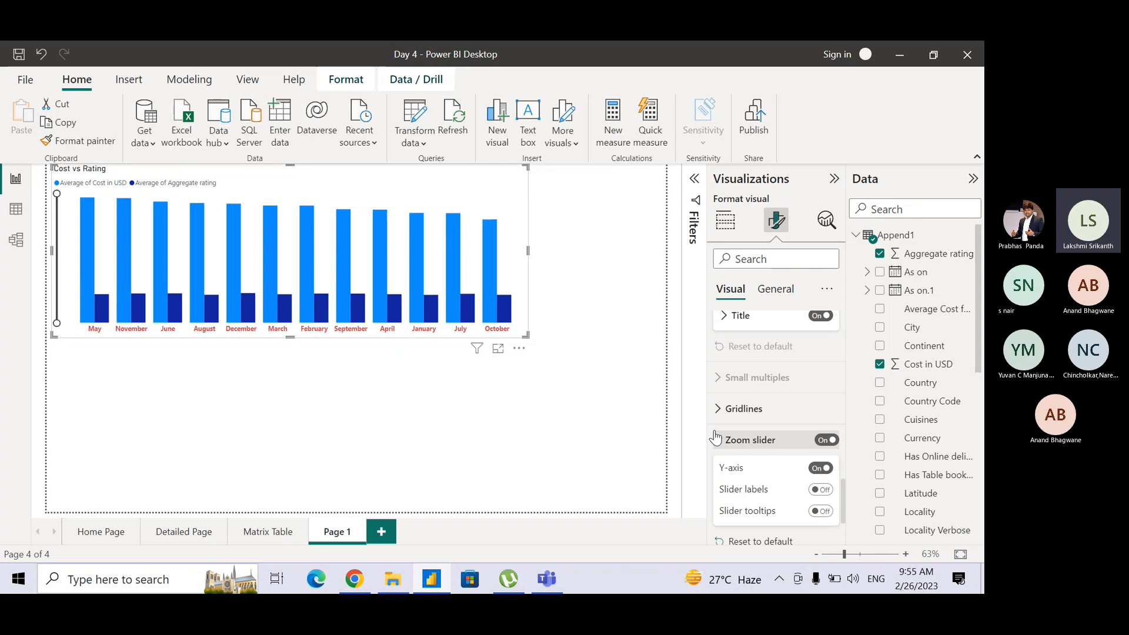
click(716, 438)
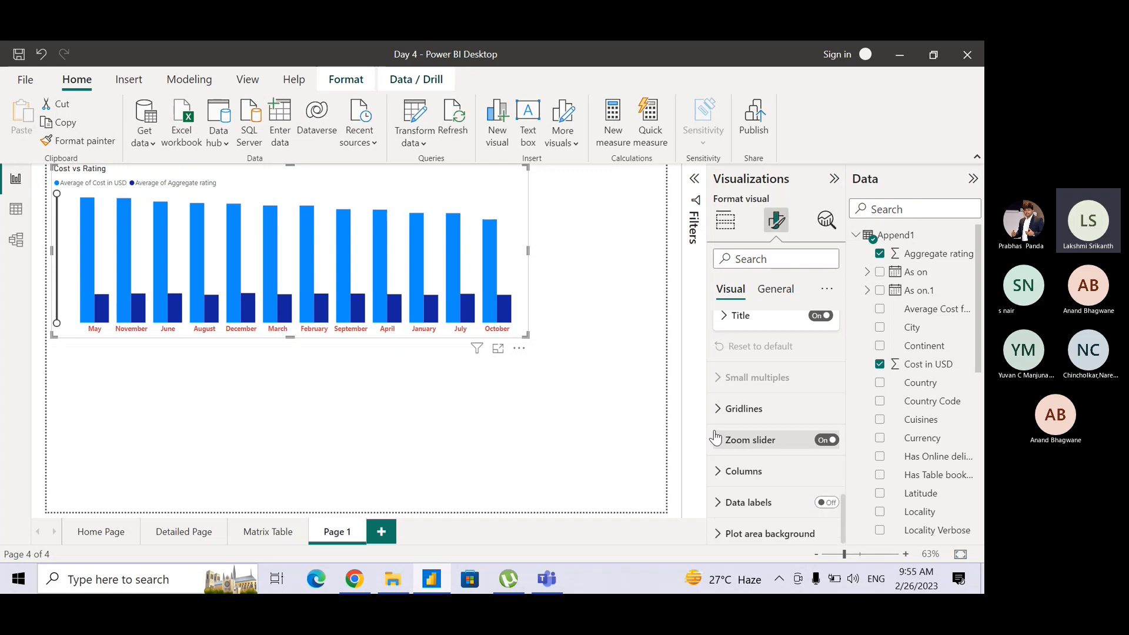
click(831, 442)
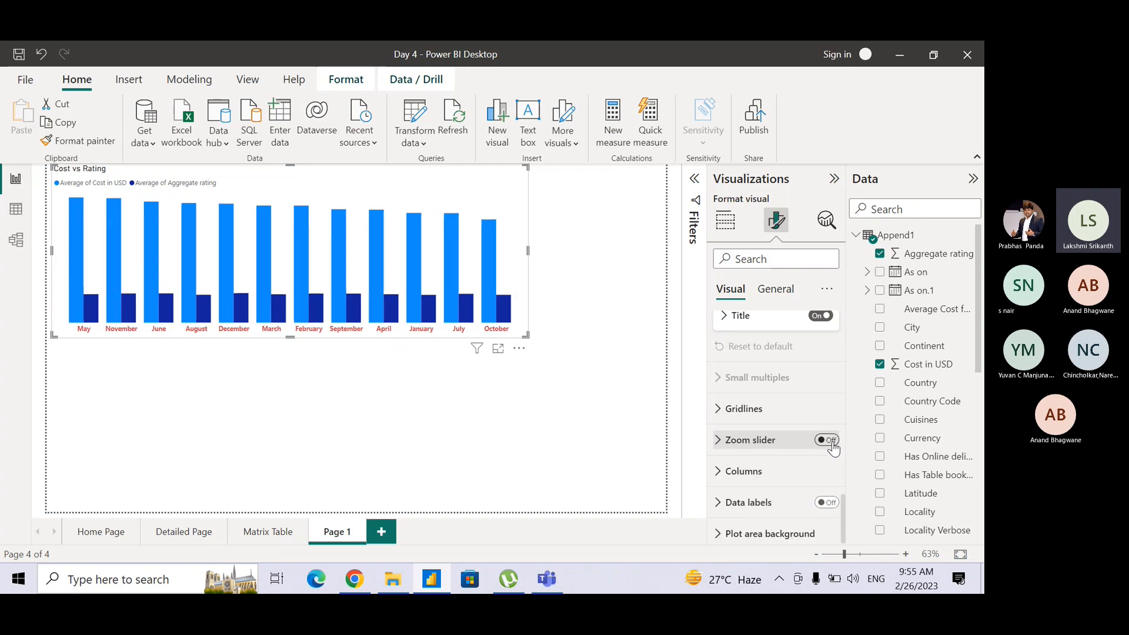
Color the Average of Cost in USD columns red (#D64550) and the Average of Aggregate rating columns light red (#efb5b9, 60% lighter).
click(738, 481)
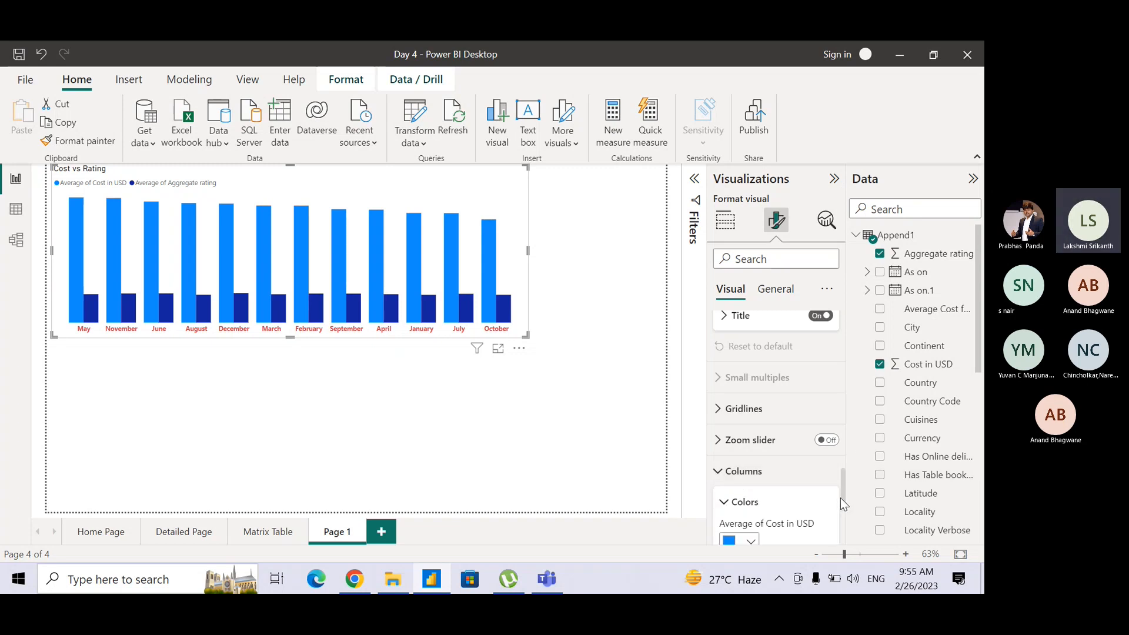
drag(846, 499, 846, 526)
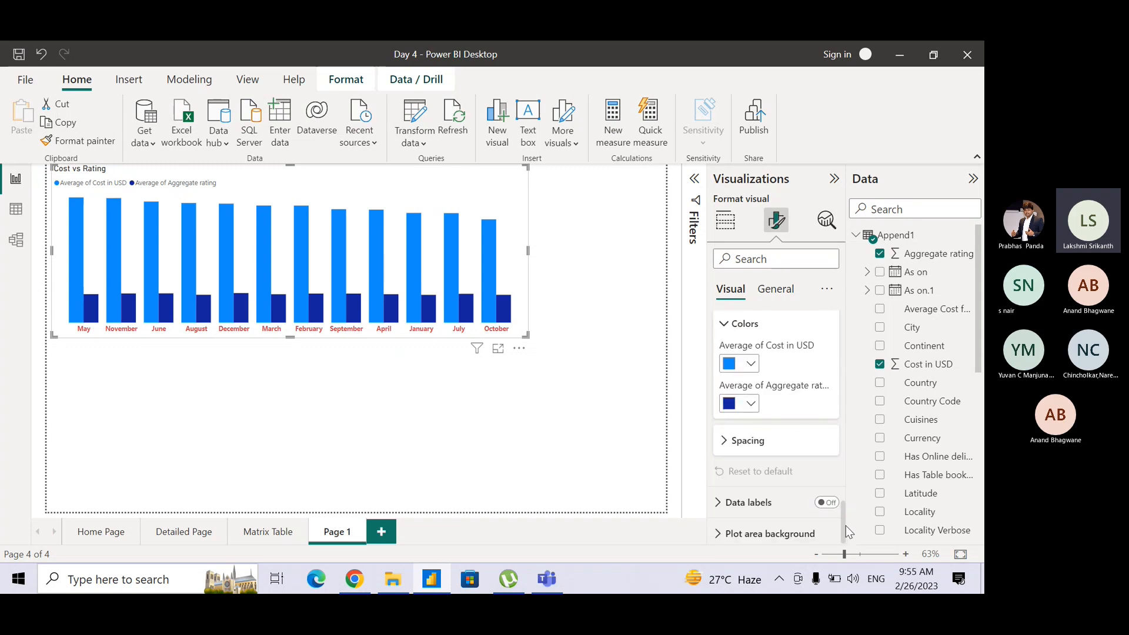
click(752, 366)
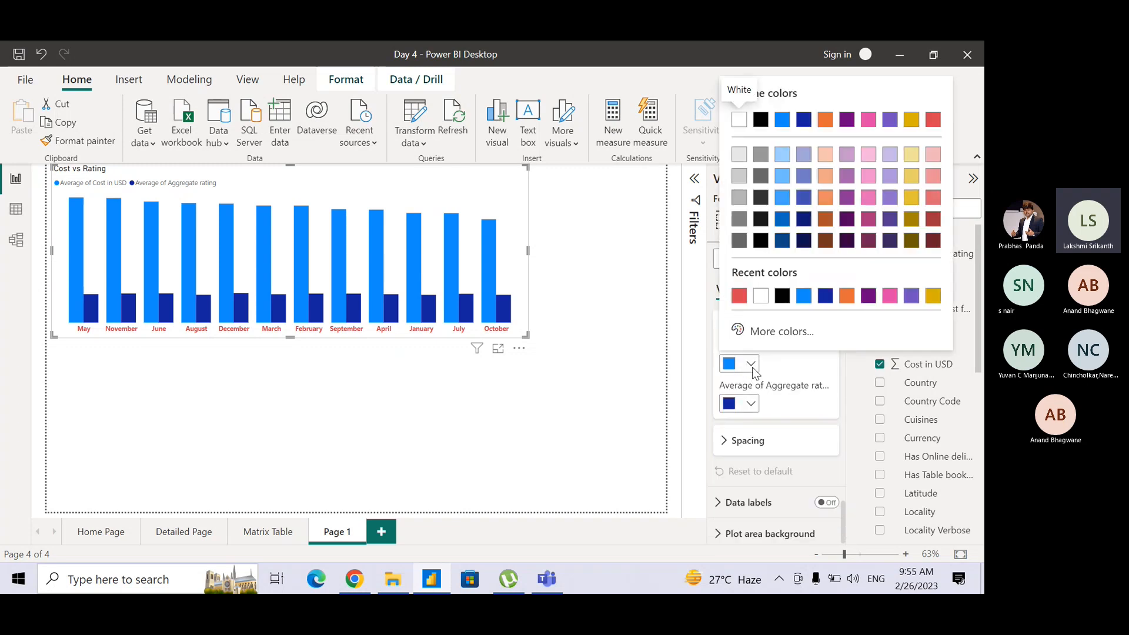
click(739, 294)
click(752, 405)
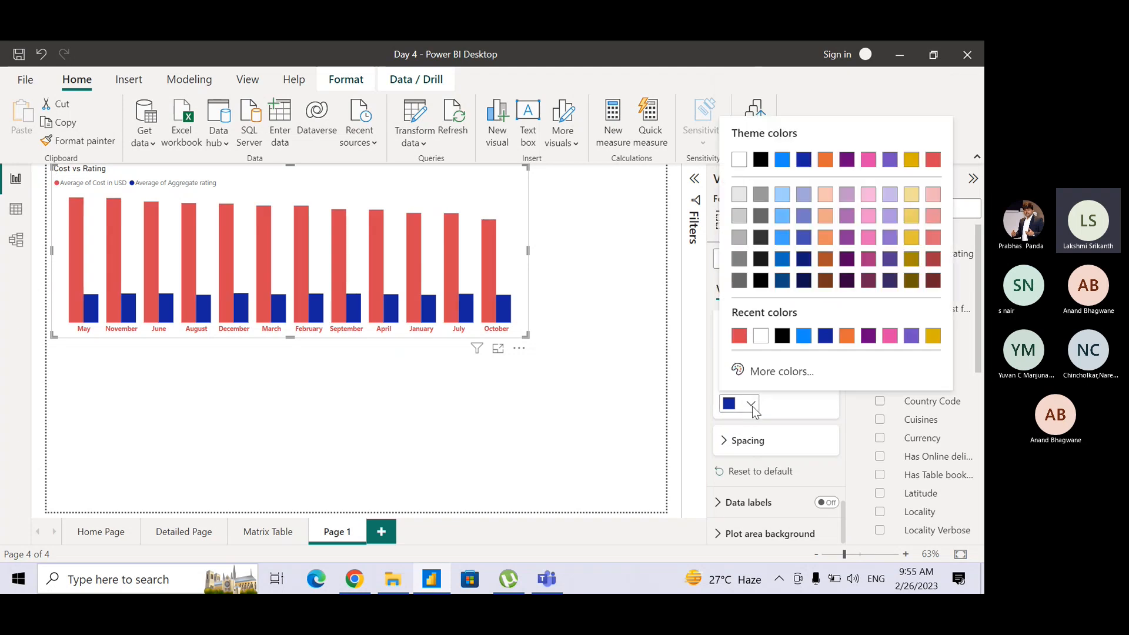
click(761, 339)
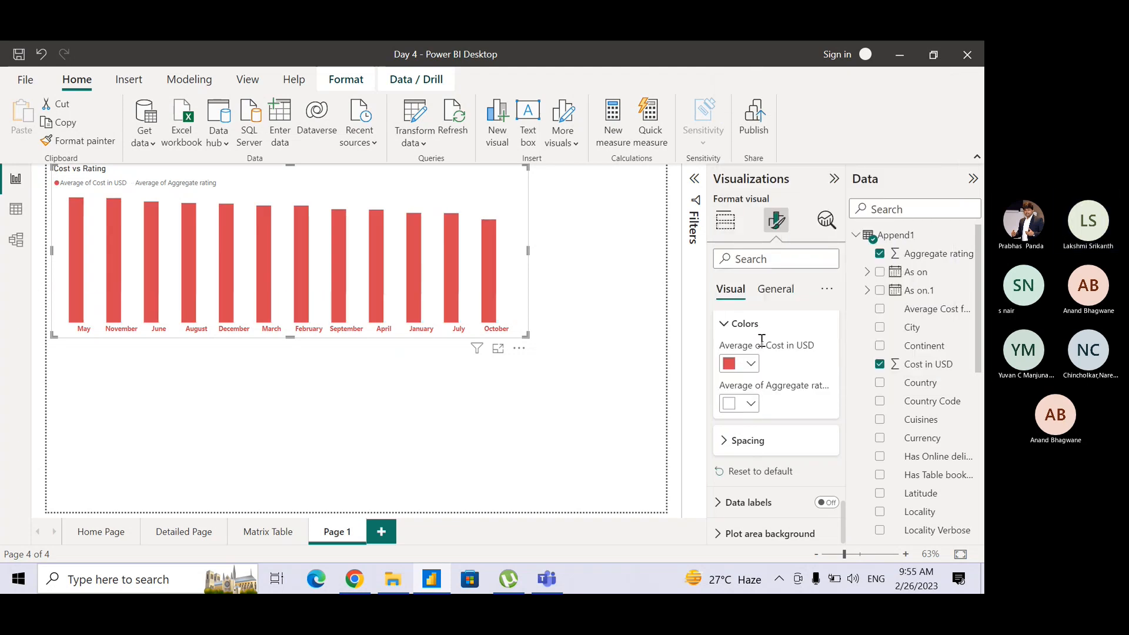
click(753, 403)
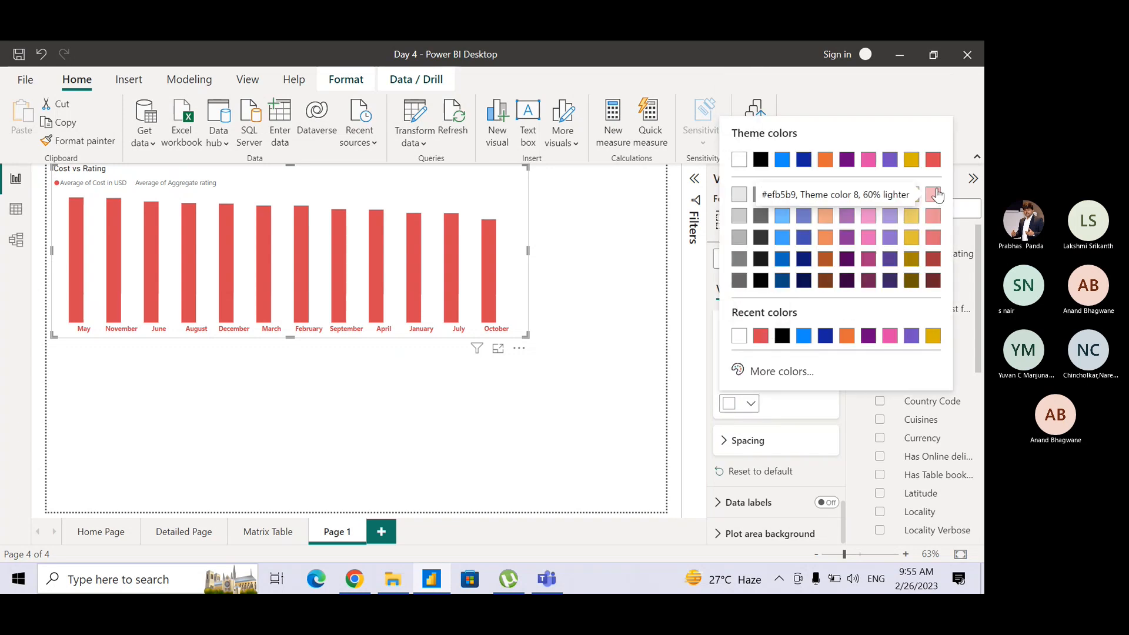
click(863, 212)
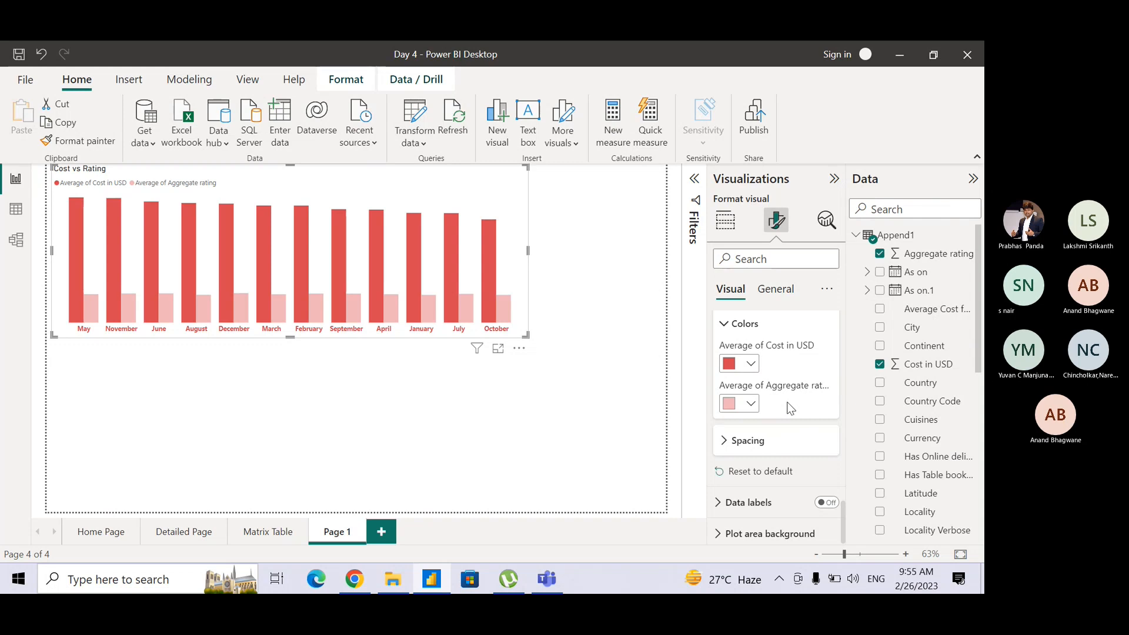
click(729, 445)
click(729, 442)
drag(974, 357, 981, 452)
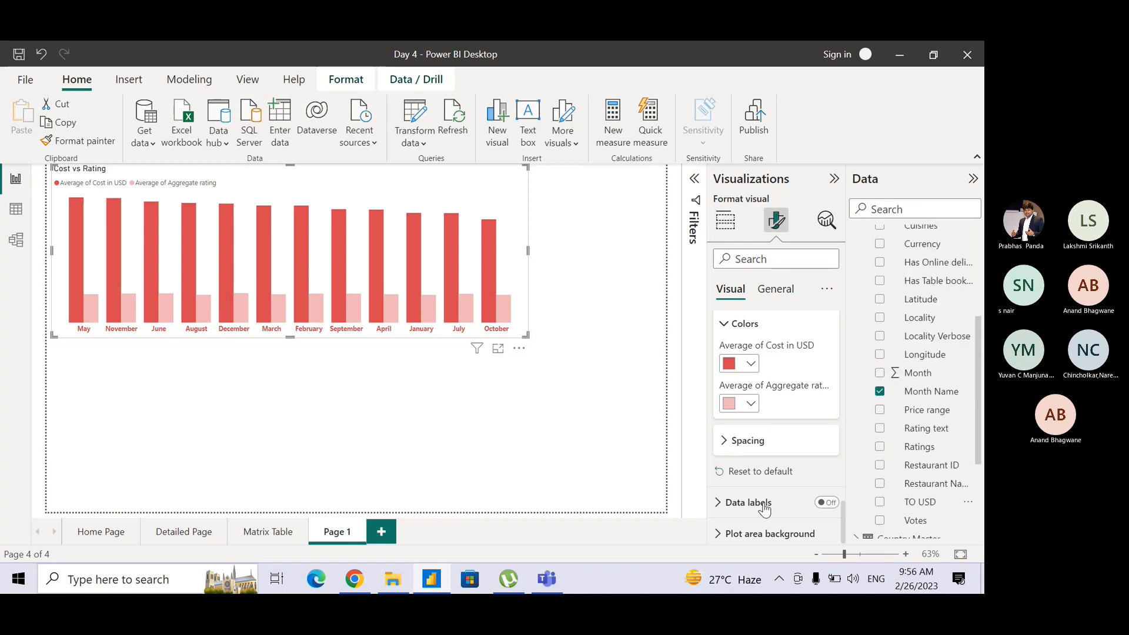
Switch on the chart's data labels and format their values in bold at font size 11.
click(718, 504)
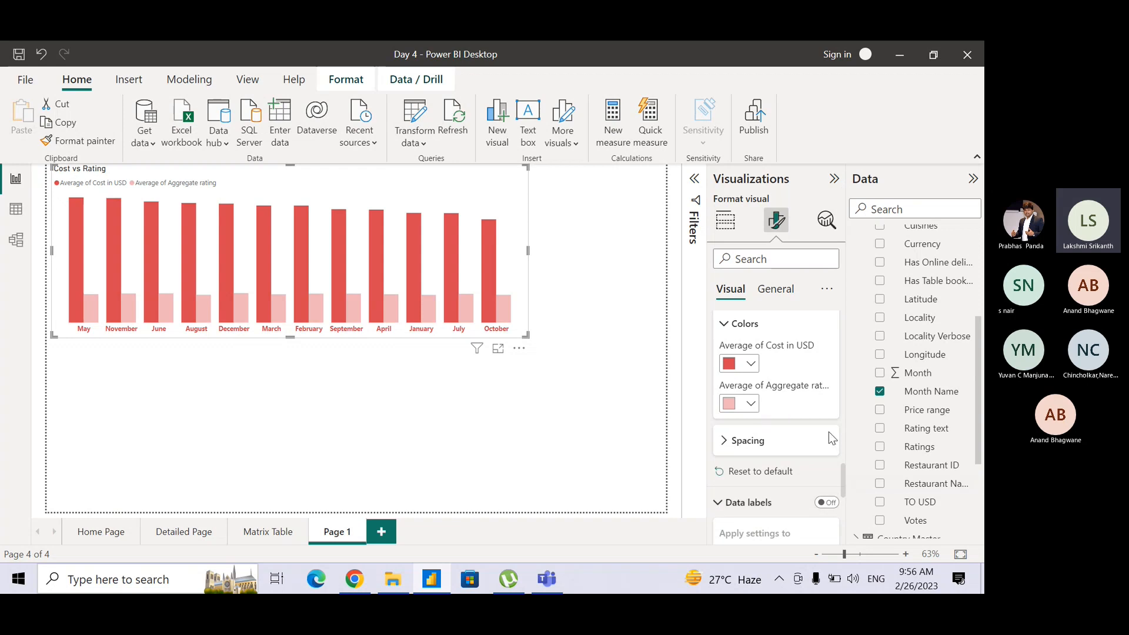
click(827, 503)
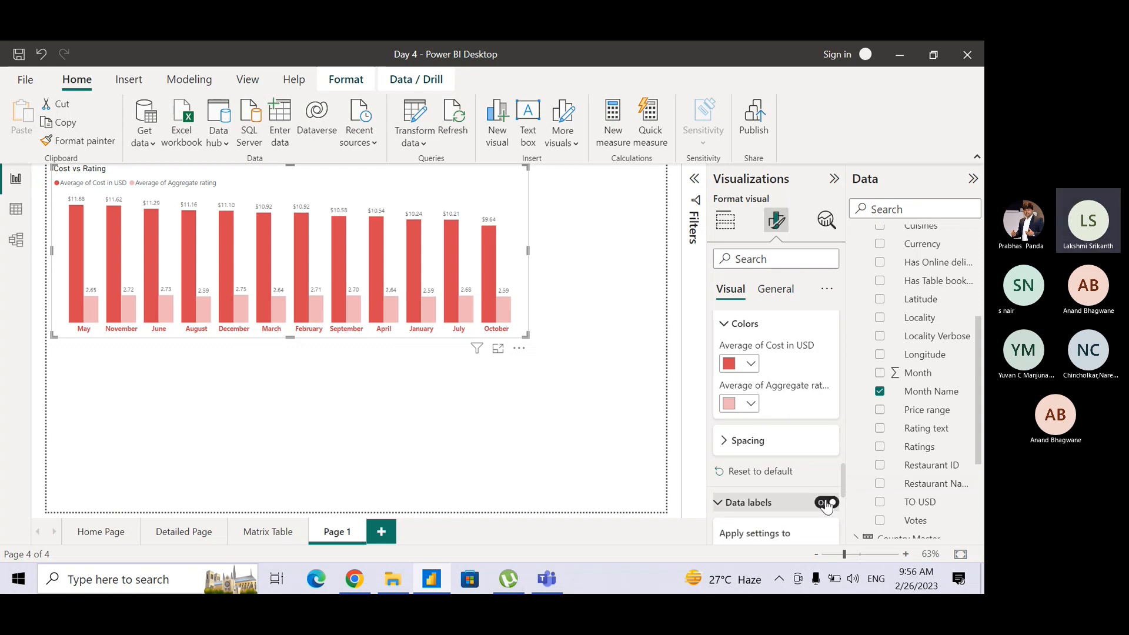
drag(844, 478, 844, 493)
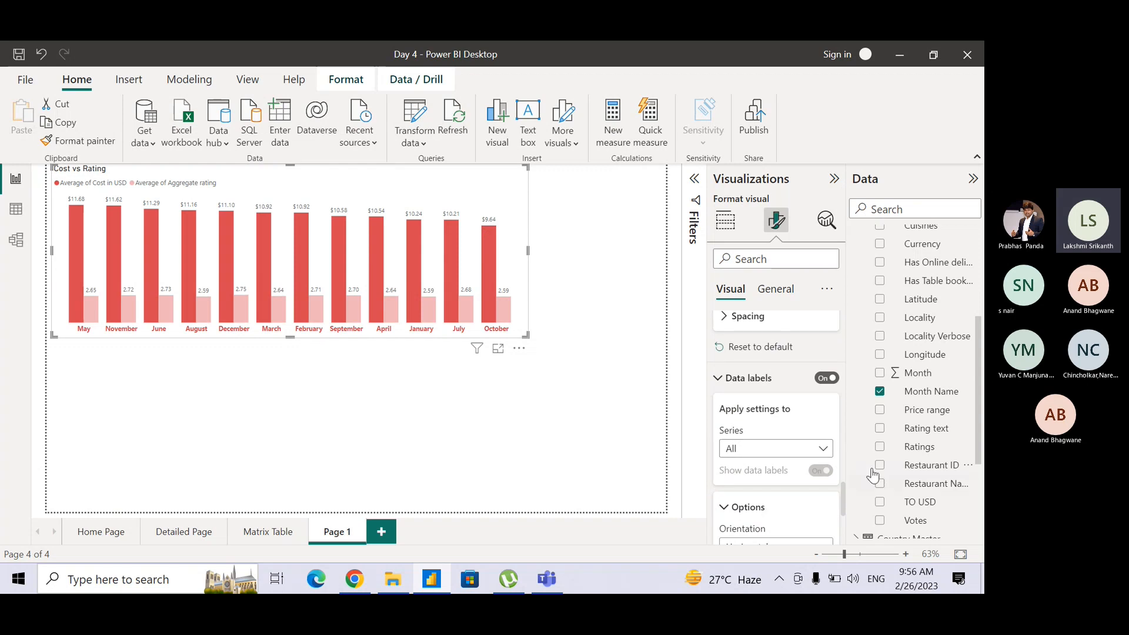
drag(844, 502, 845, 540)
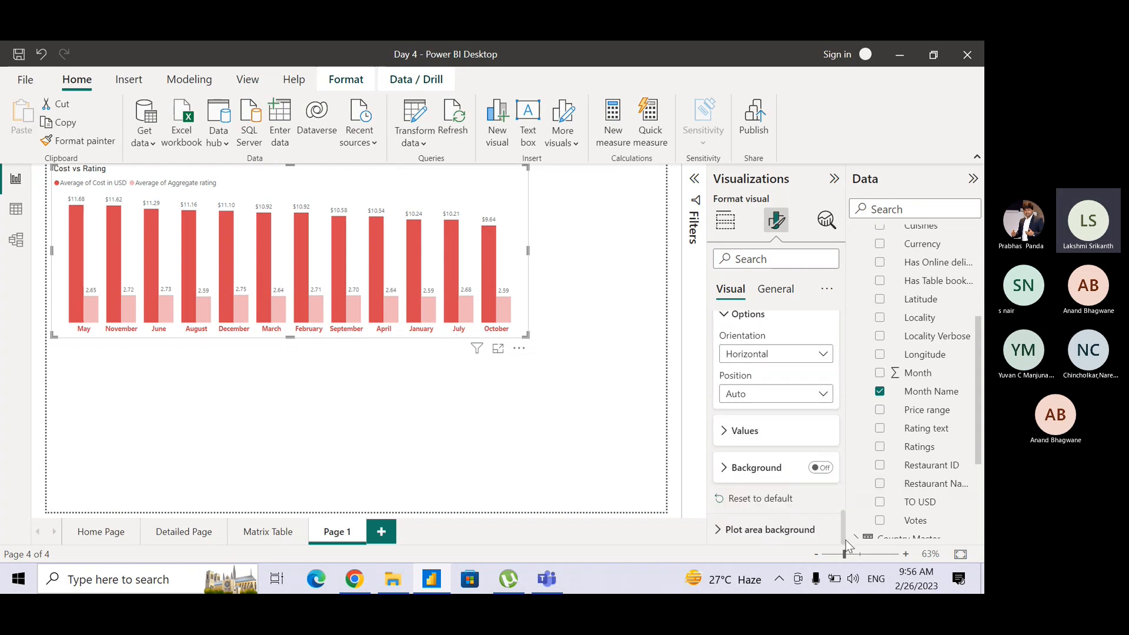
click(730, 438)
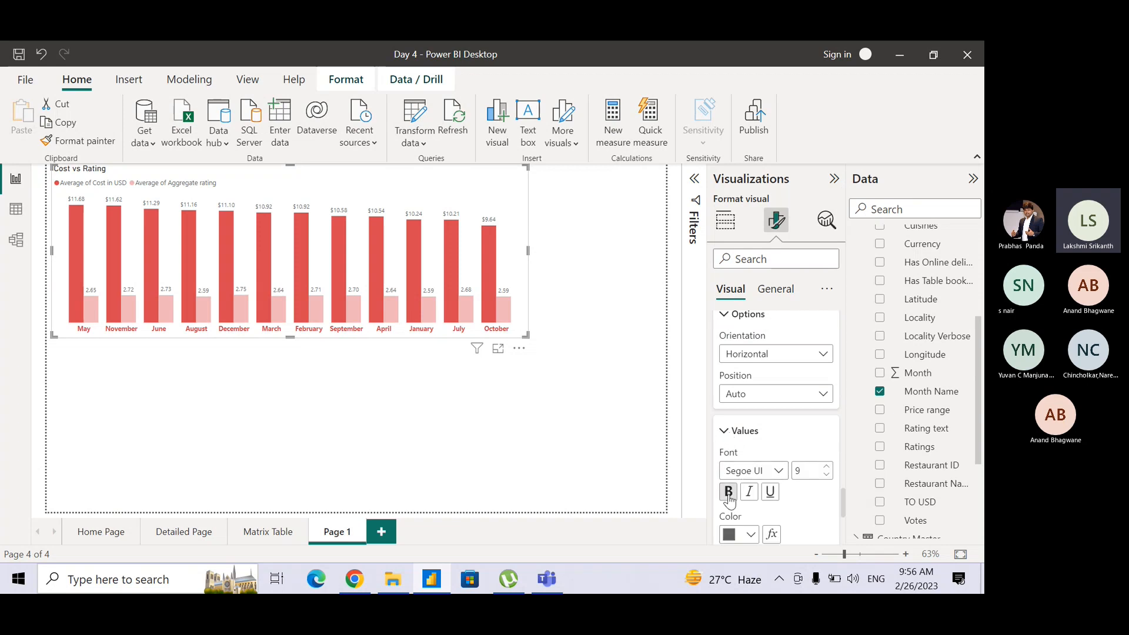
click(827, 466)
click(827, 467)
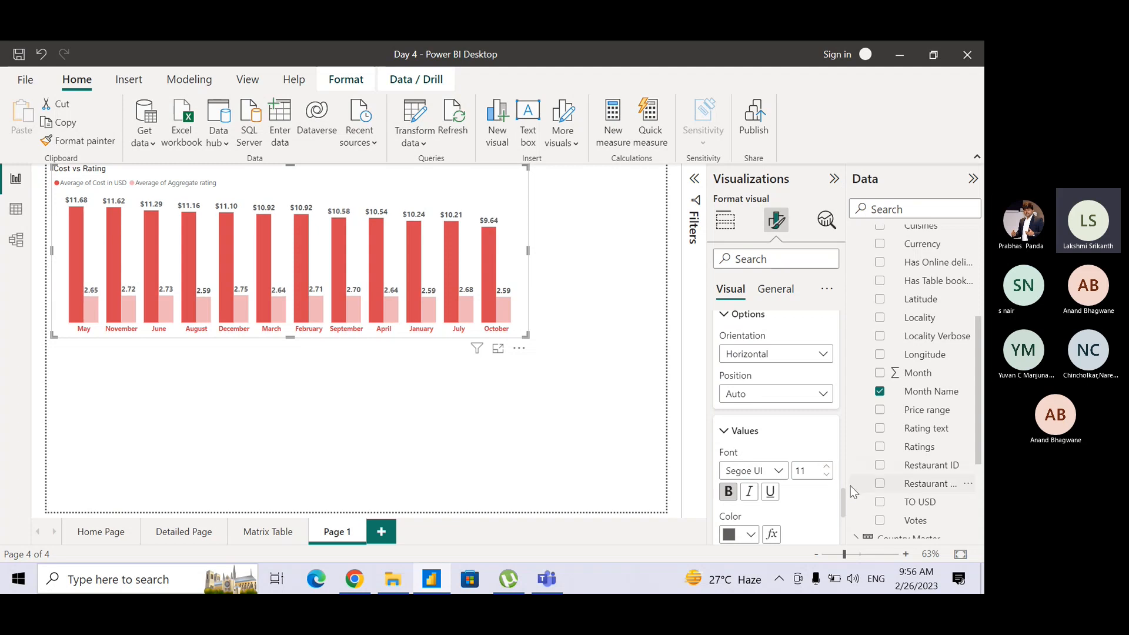
scroll(842, 504, down, 3)
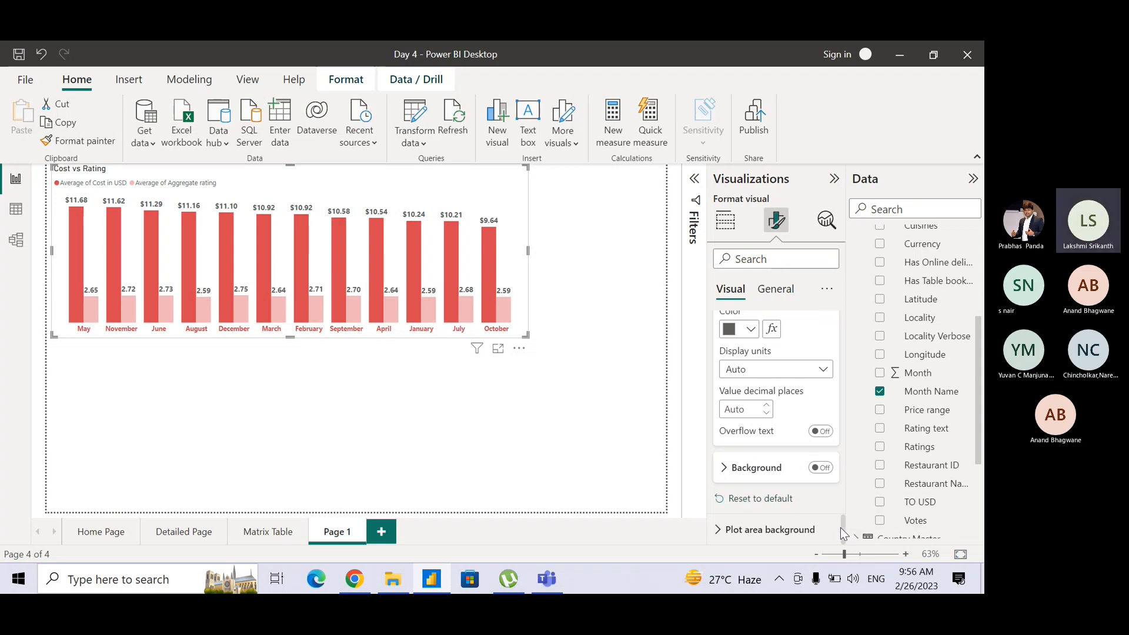
Collapse the X-axis and Legend sections of the chart's formatting options.
drag(844, 540, 776, 325)
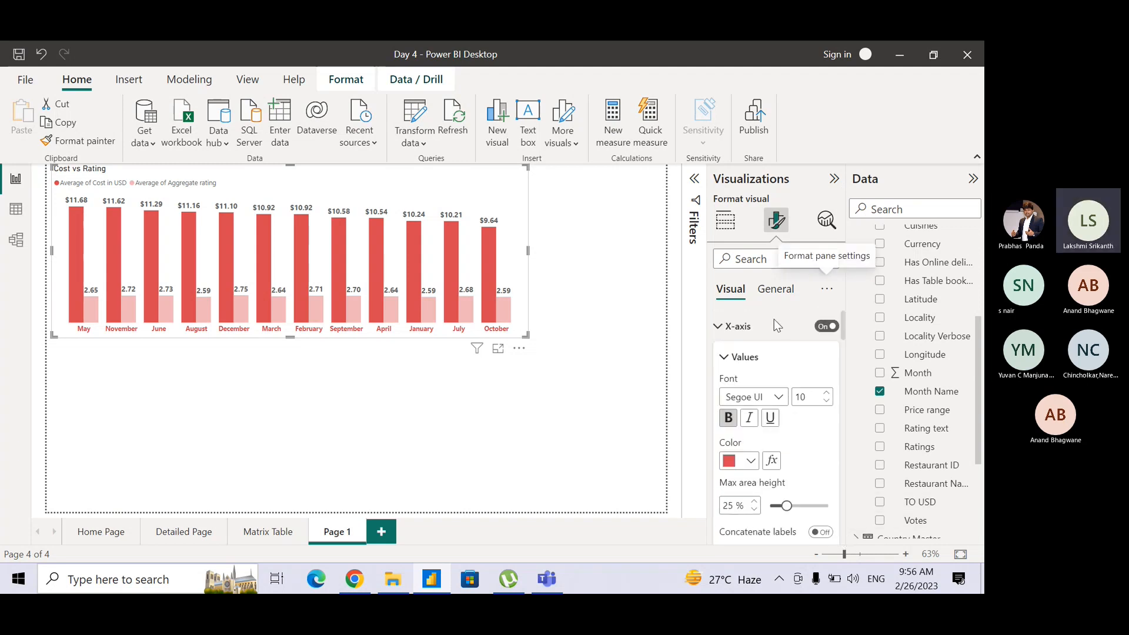
click(726, 330)
click(718, 359)
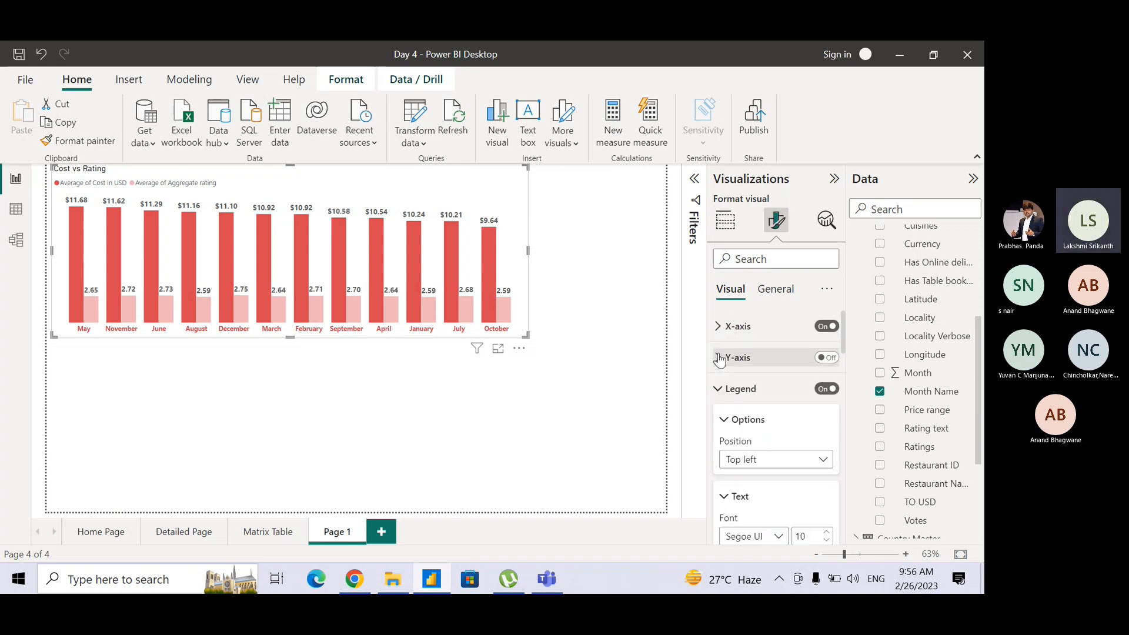
click(718, 390)
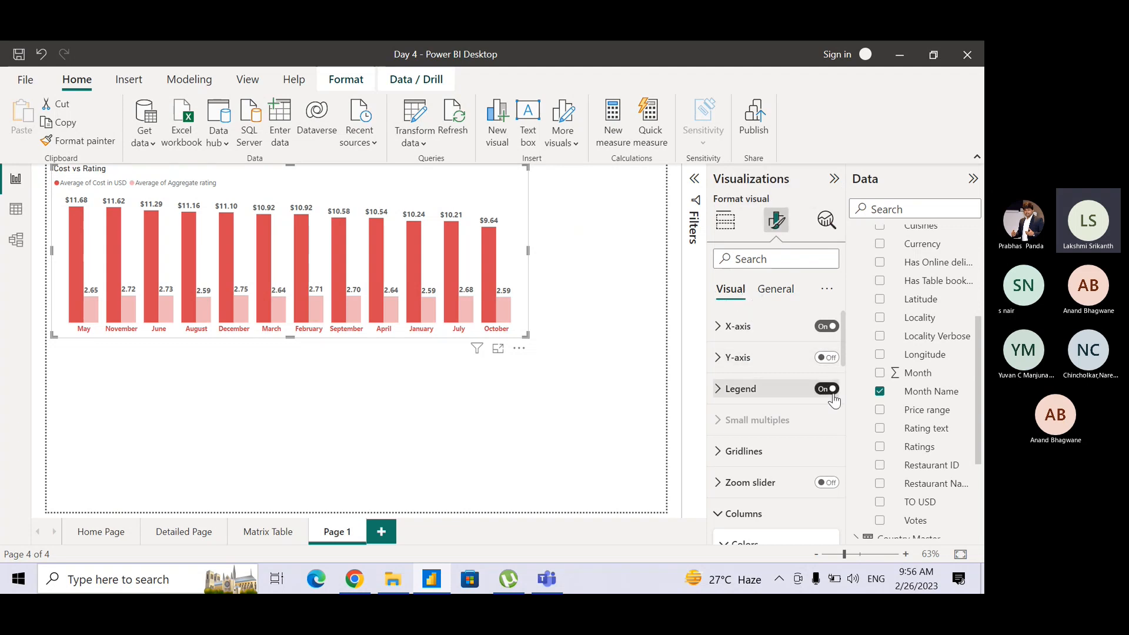
click(727, 229)
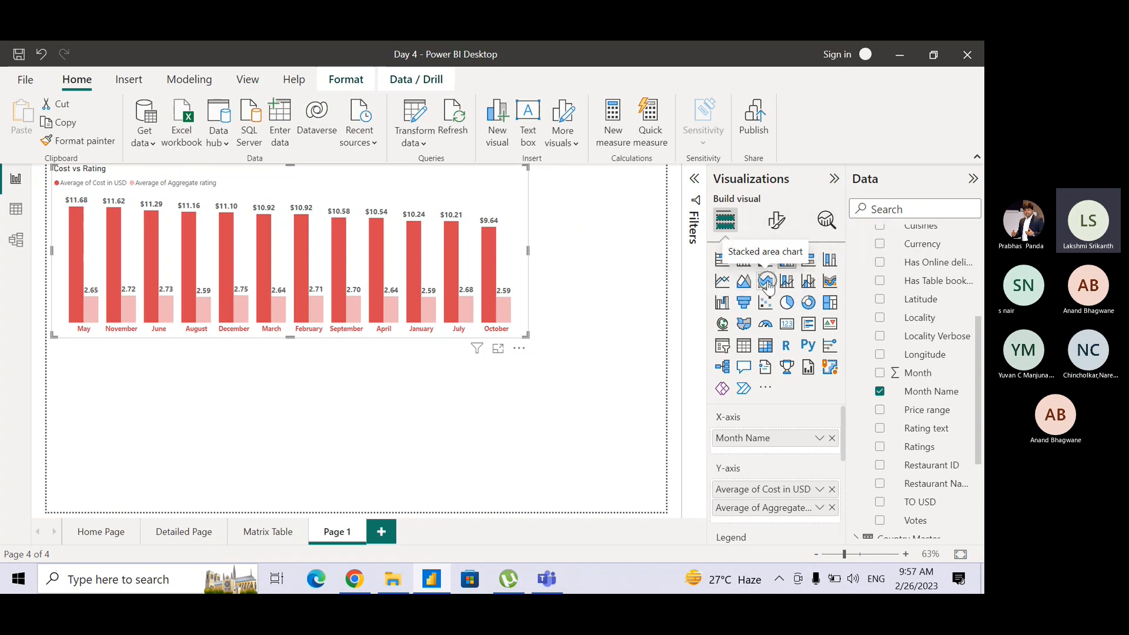
click(618, 334)
click(488, 205)
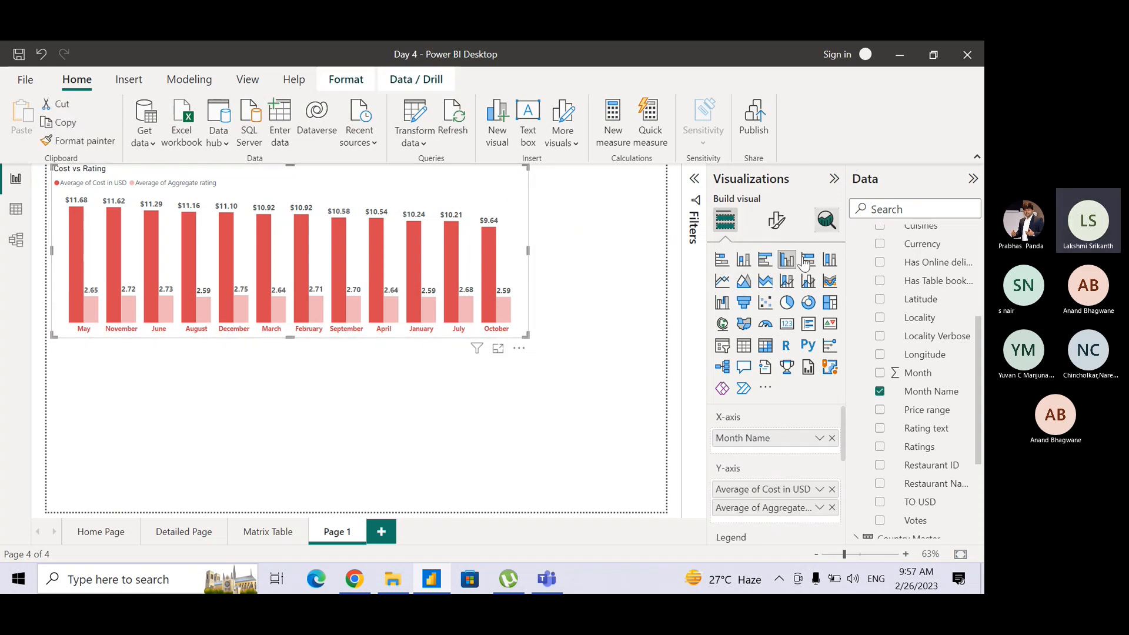
Switch on the visual border in the general effects of the Cost vs Rating chart.
click(777, 223)
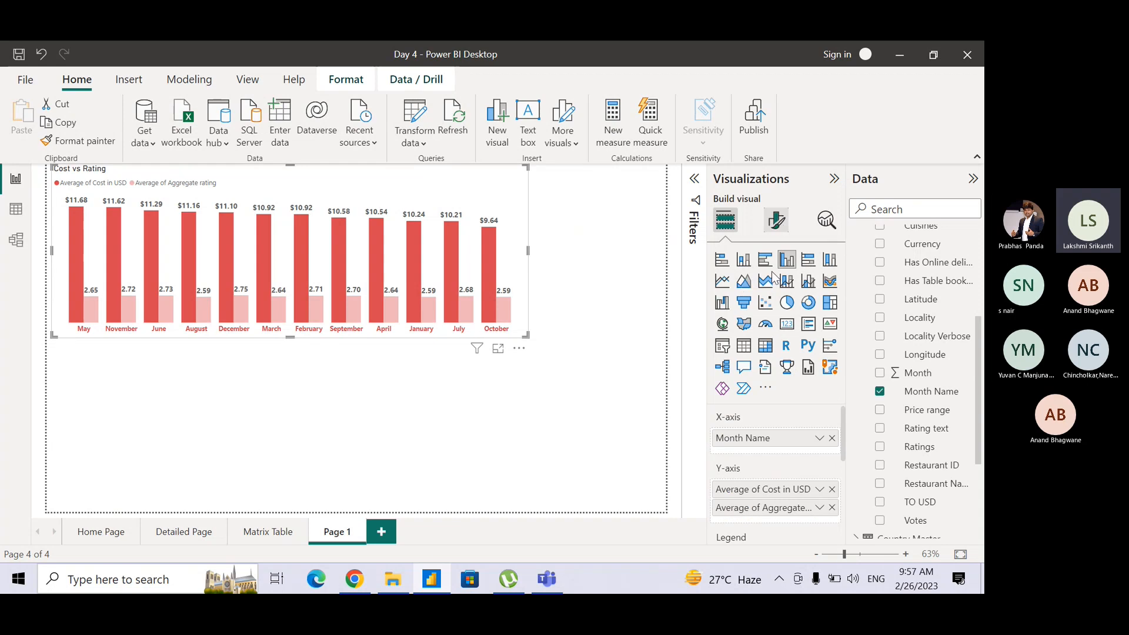
click(776, 290)
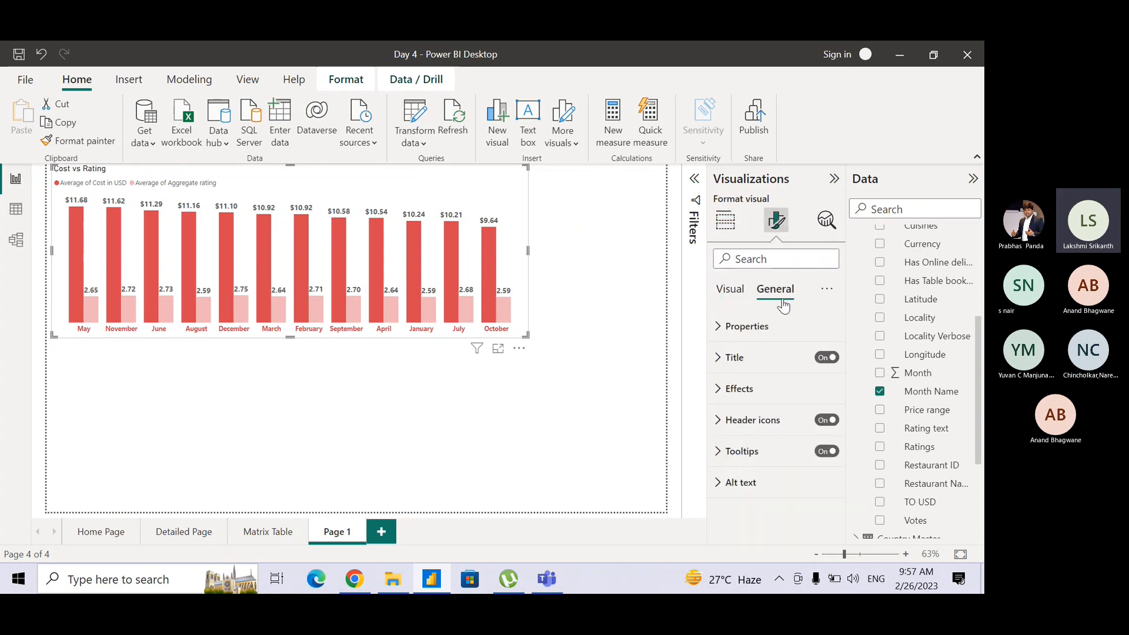
click(722, 390)
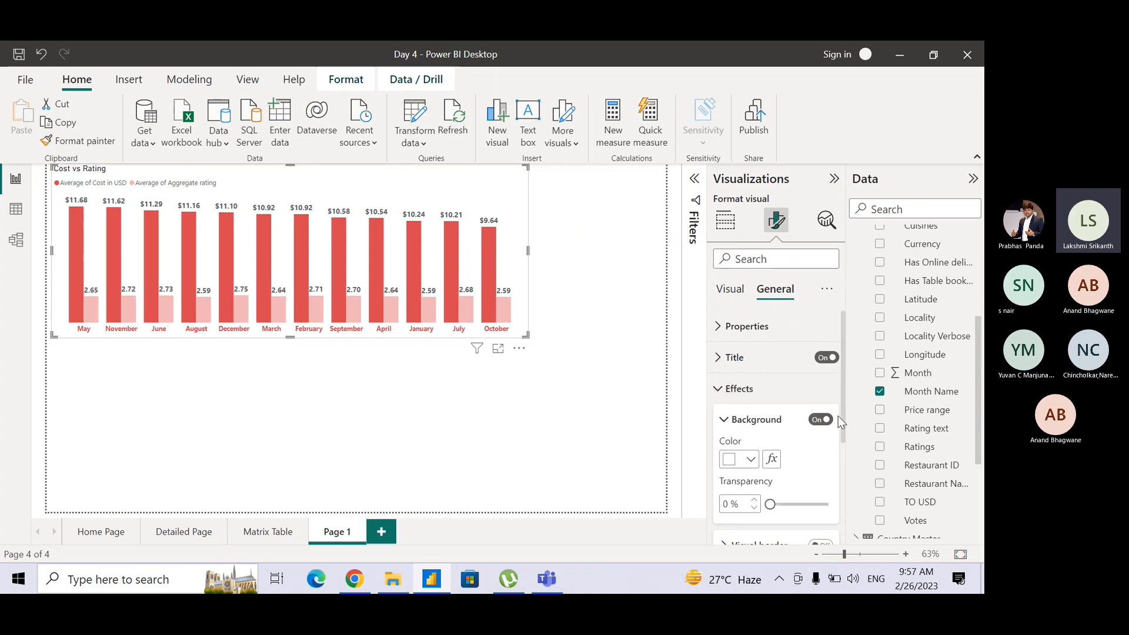
scroll(842, 420, down, 3)
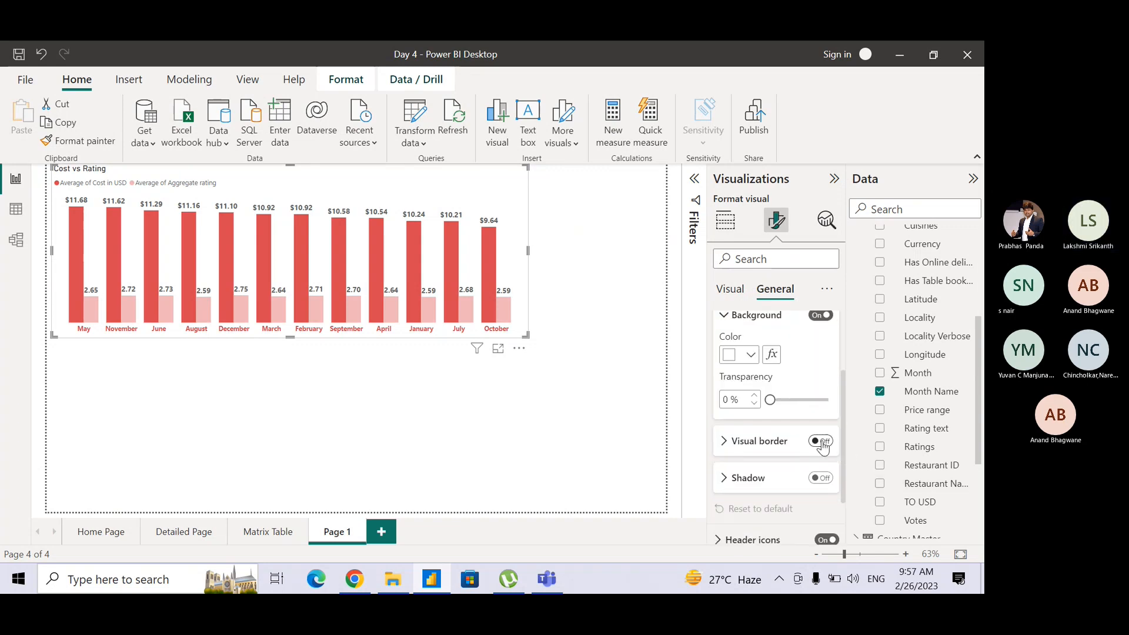
click(822, 447)
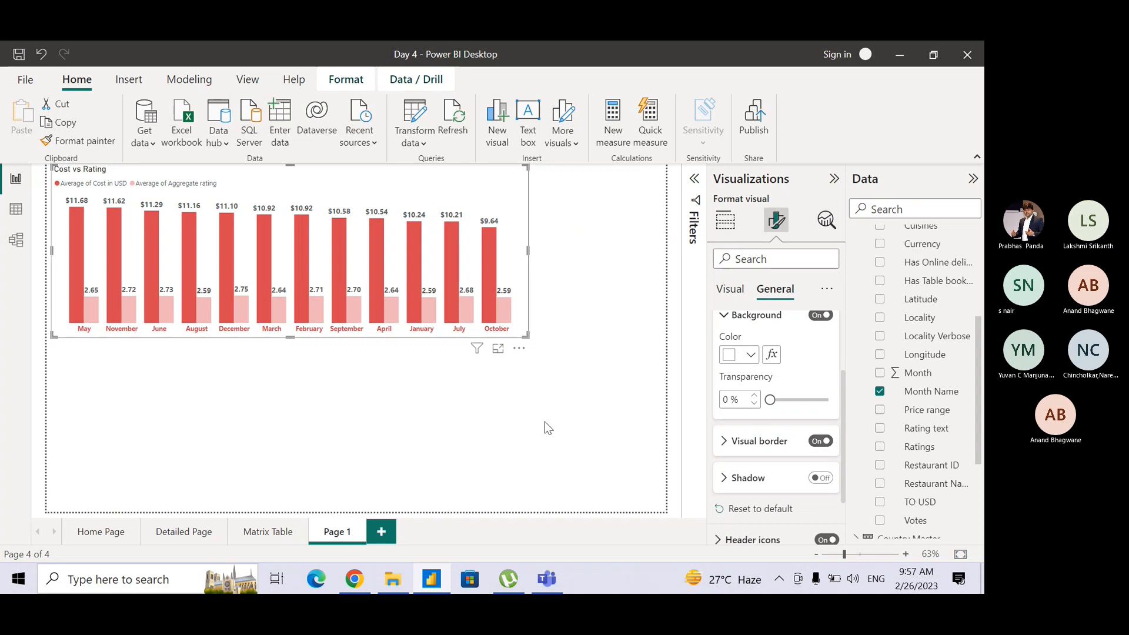
Move the Cost vs Rating chart slightly so that it sits flush with the report page's left edge, then leave it deselected.
click(544, 421)
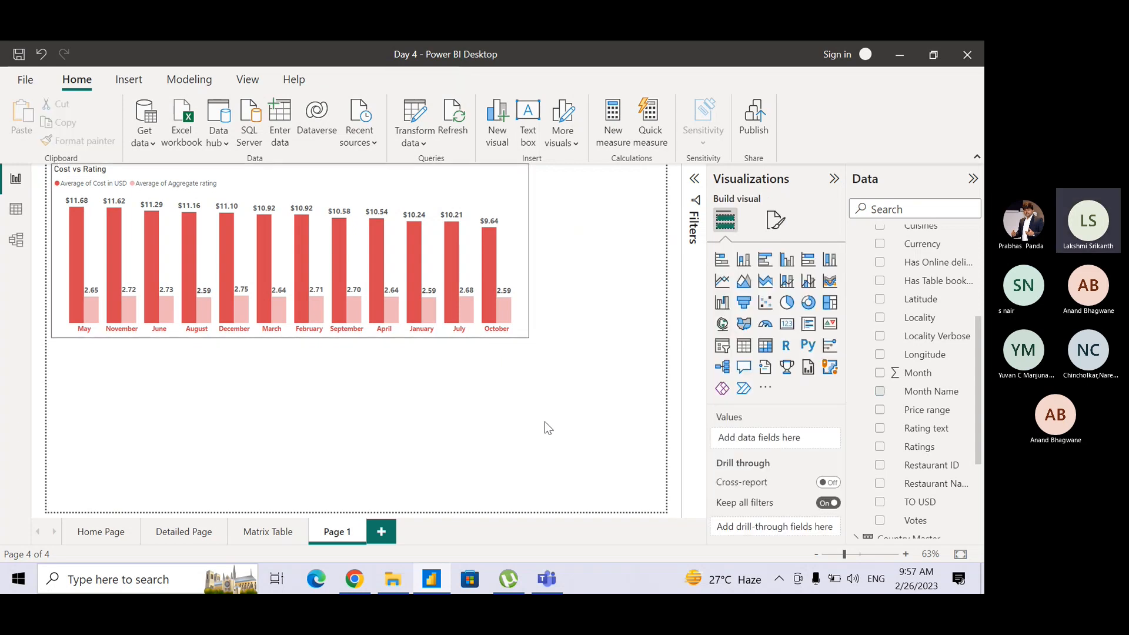
click(528, 189)
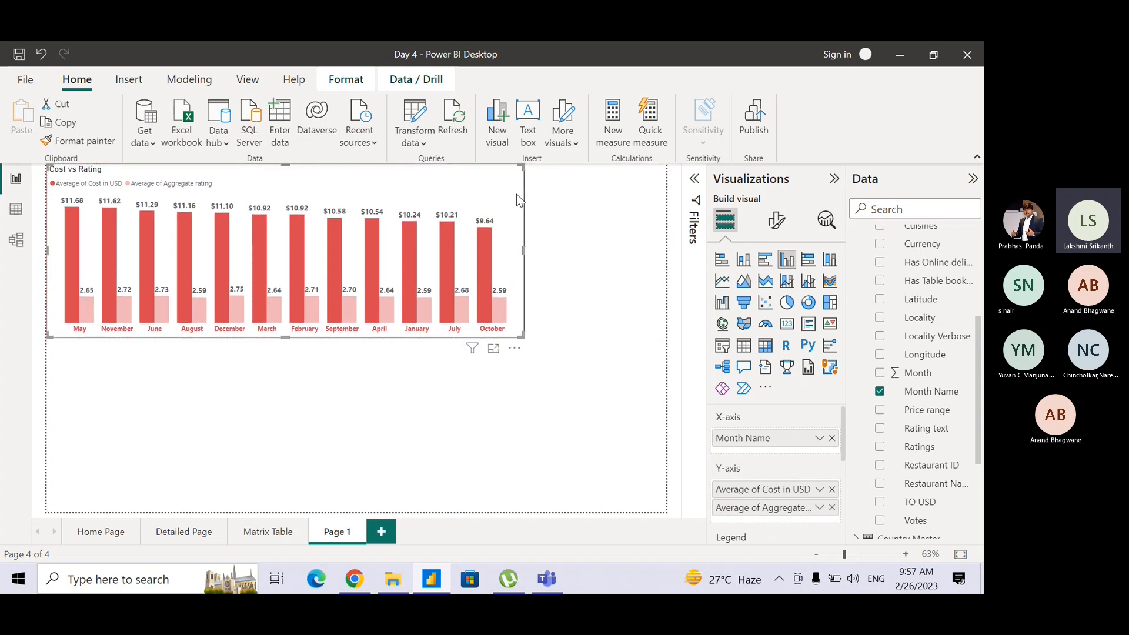
click(544, 300)
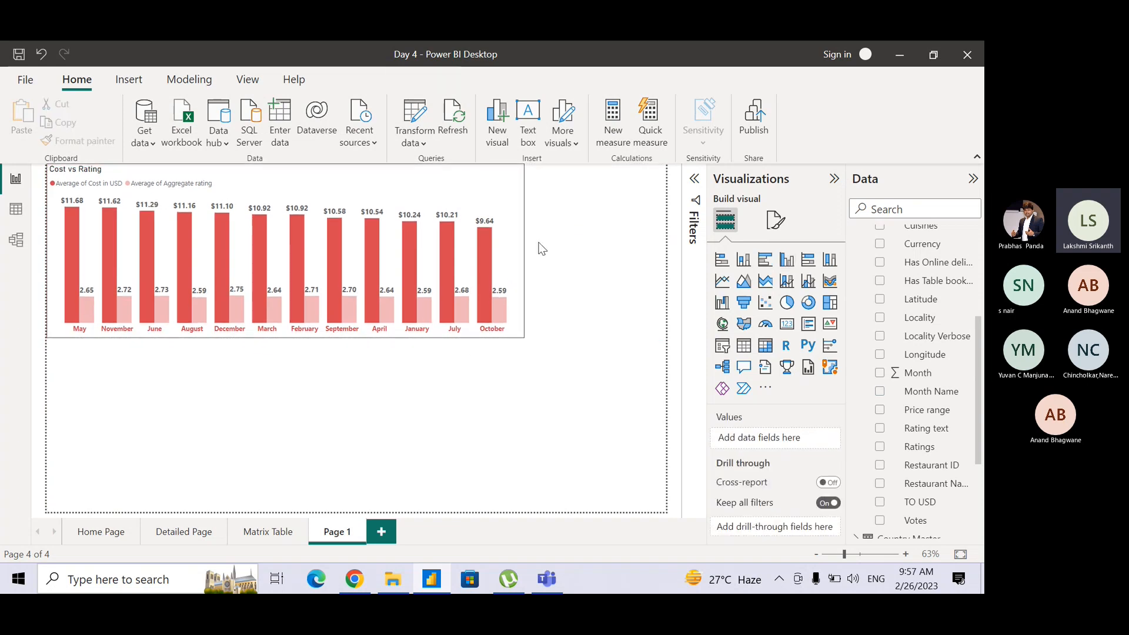
click(465, 170)
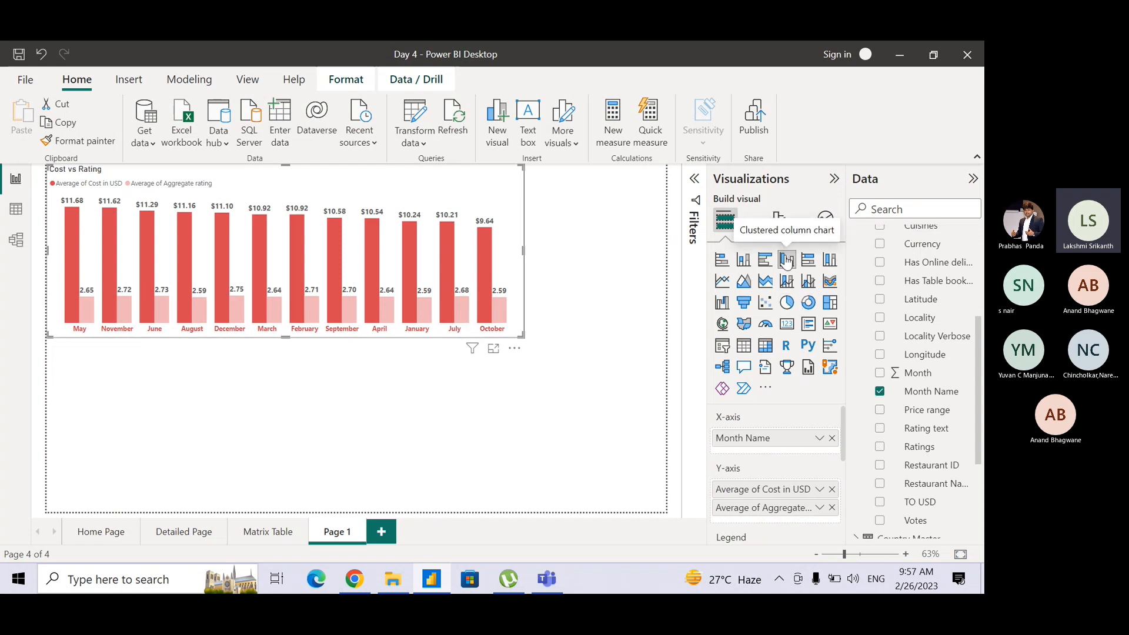
click(582, 236)
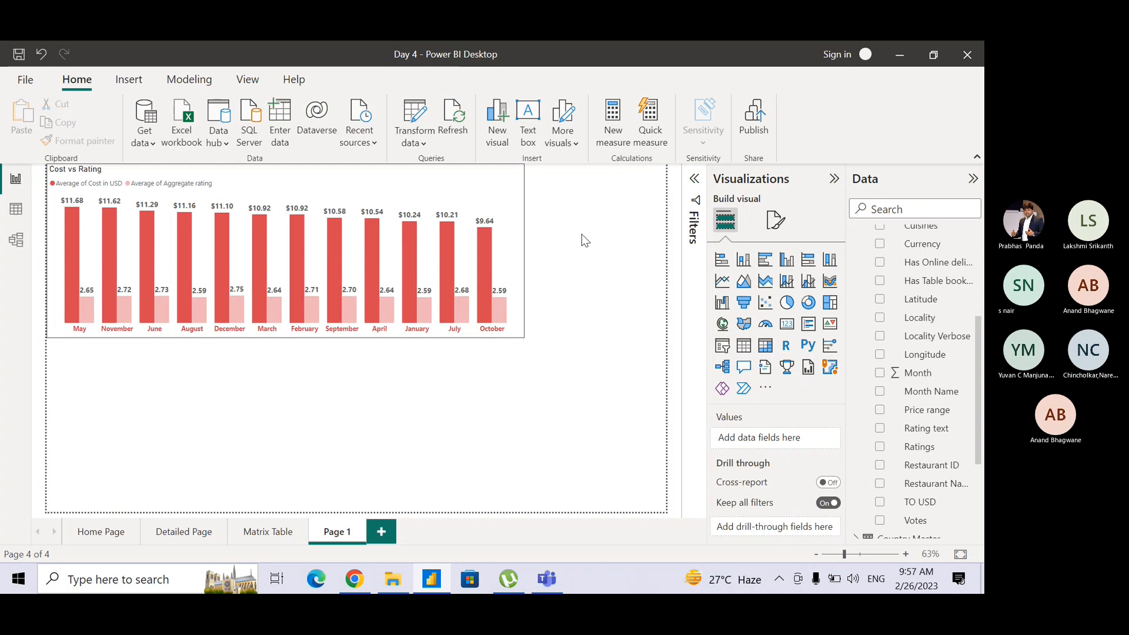
Switch to the Microsoft Teams meeting to mute the microphone, and return to the Power BI report.
key(alt+Tab)
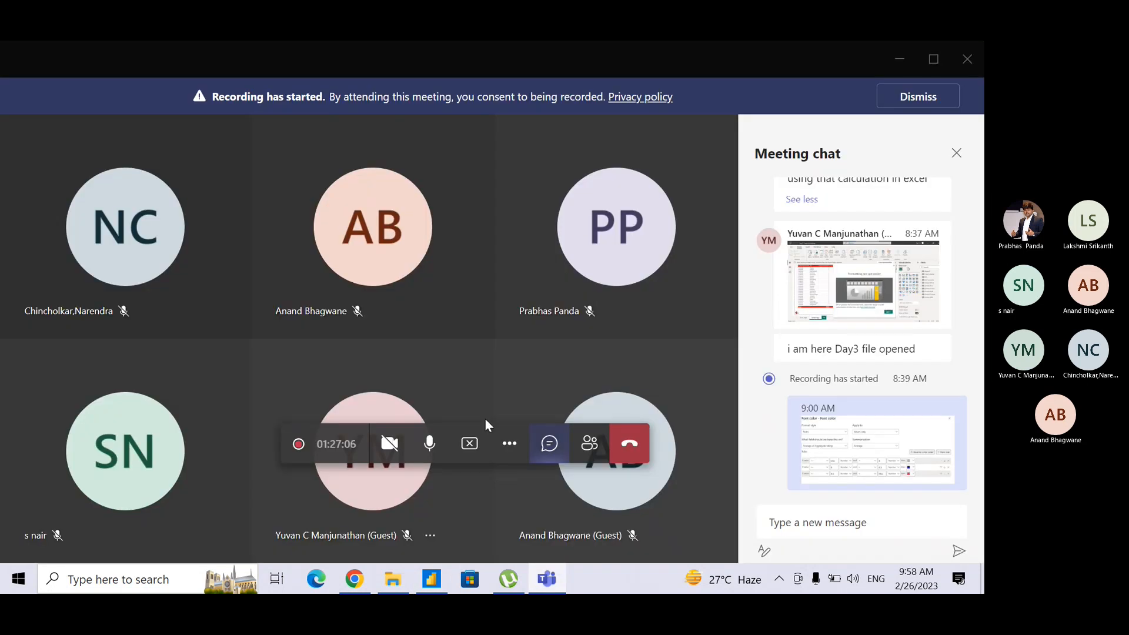
click(430, 443)
key(alt+Tab)
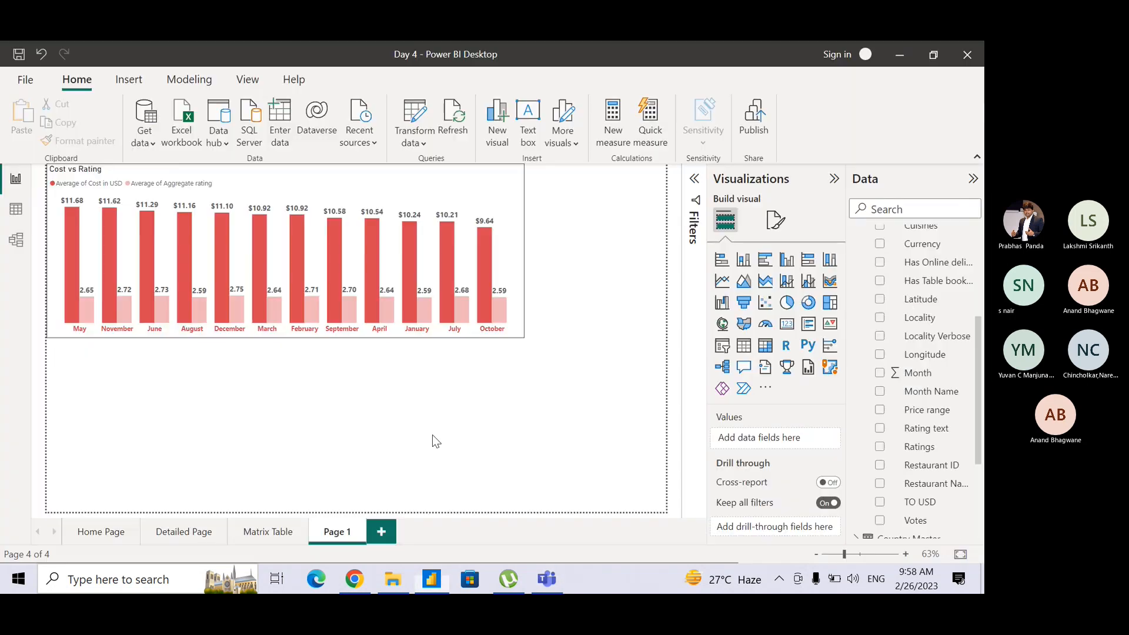
key(alt+Tab)
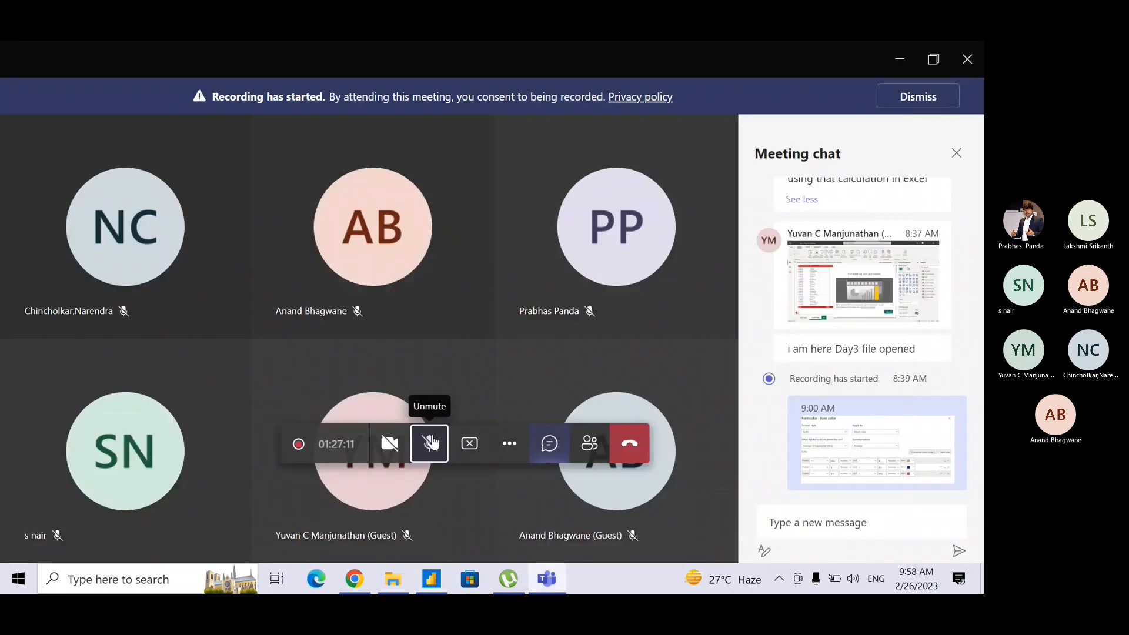
click(893, 52)
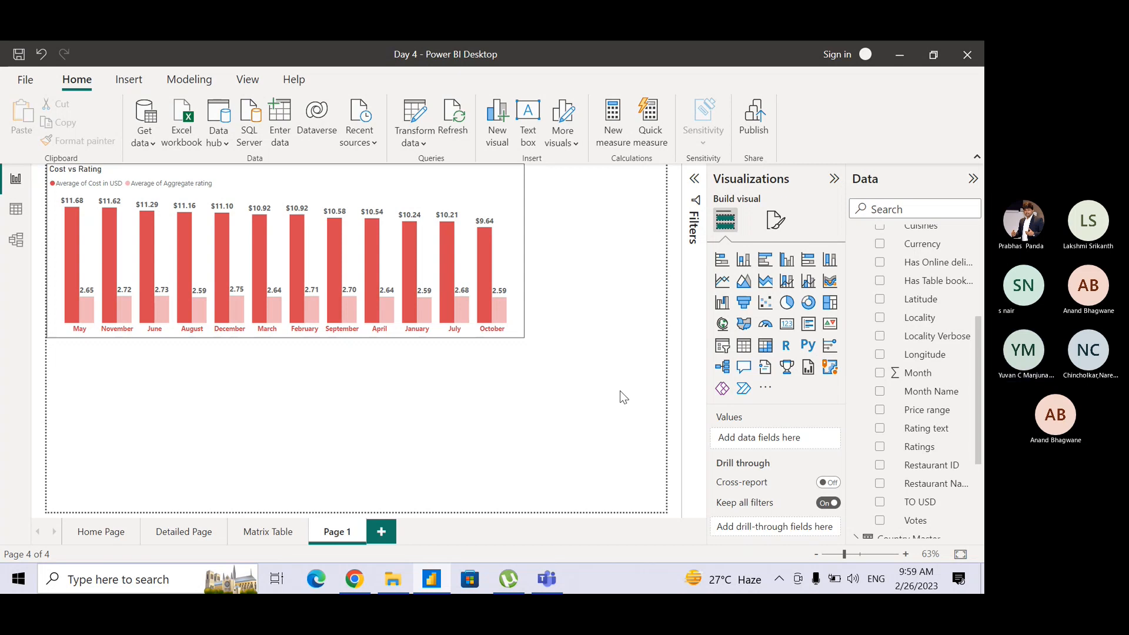
Switch to the Microsoft Teams meeting to unmute the microphone, and return to the Power BI report.
key(alt+Tab)
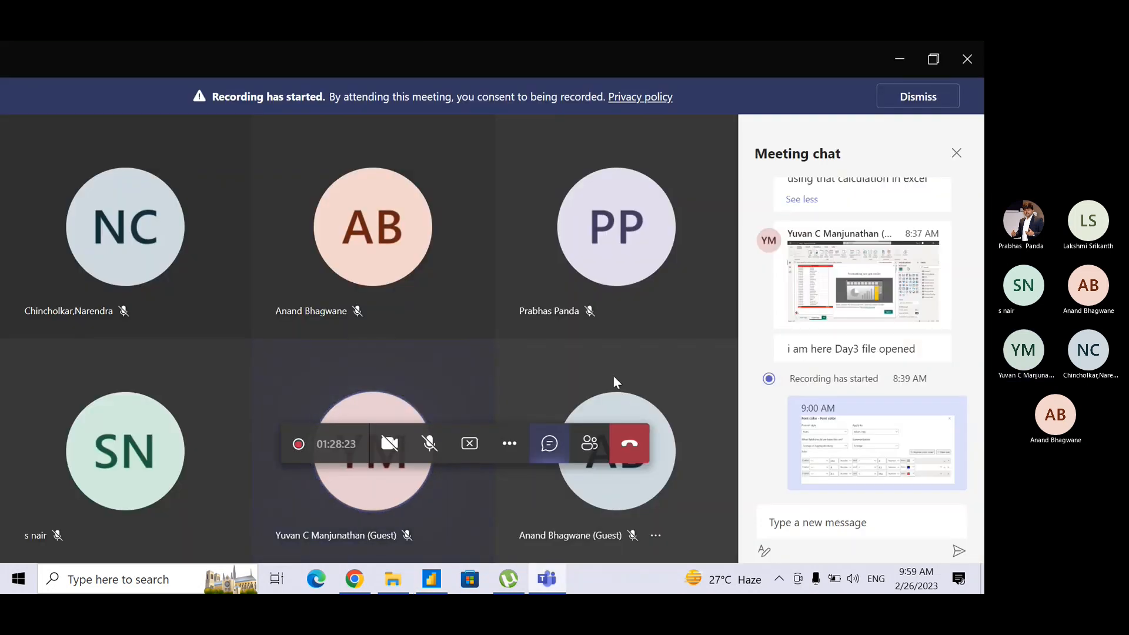
click(430, 445)
key(alt+Tab)
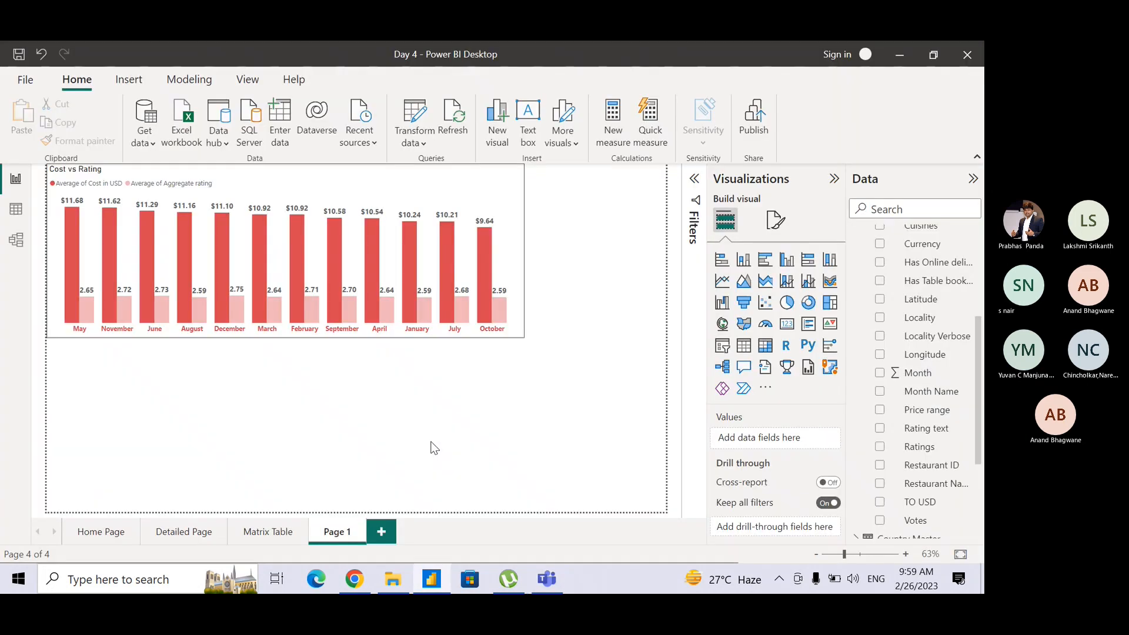
Show the Matrix Table page and select its Summary Information matrix for review.
click(382, 533)
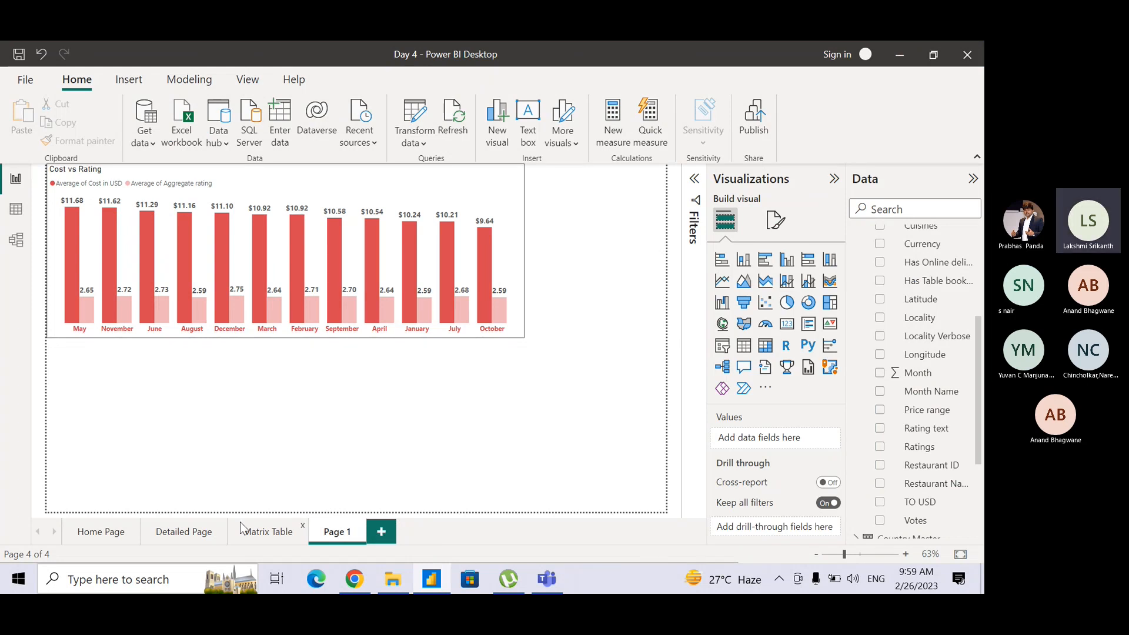
click(261, 532)
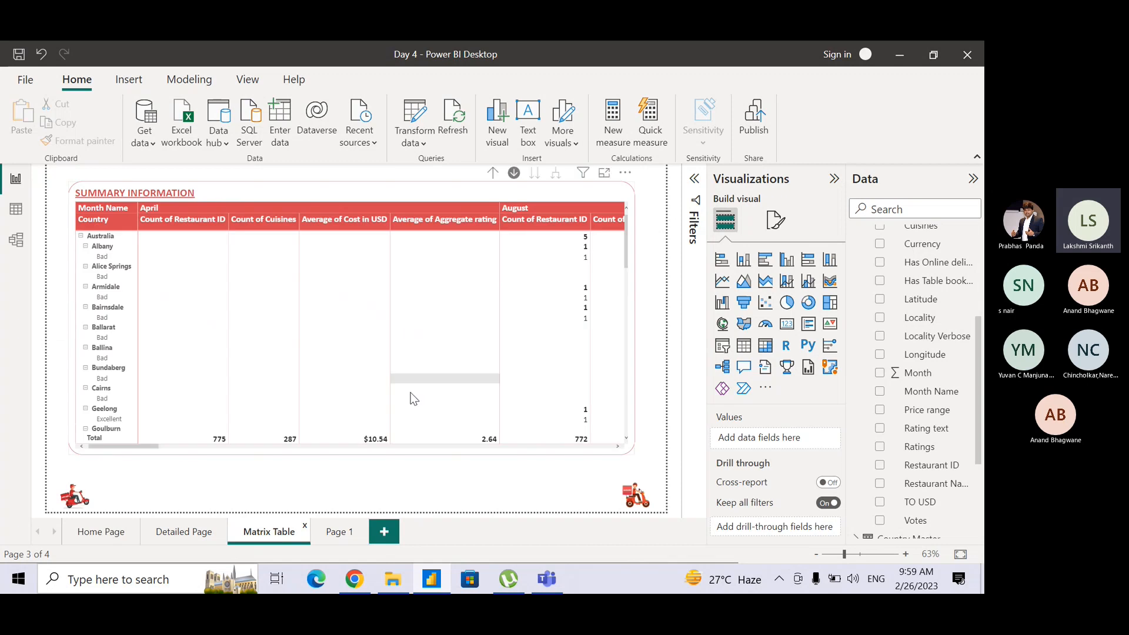
click(470, 193)
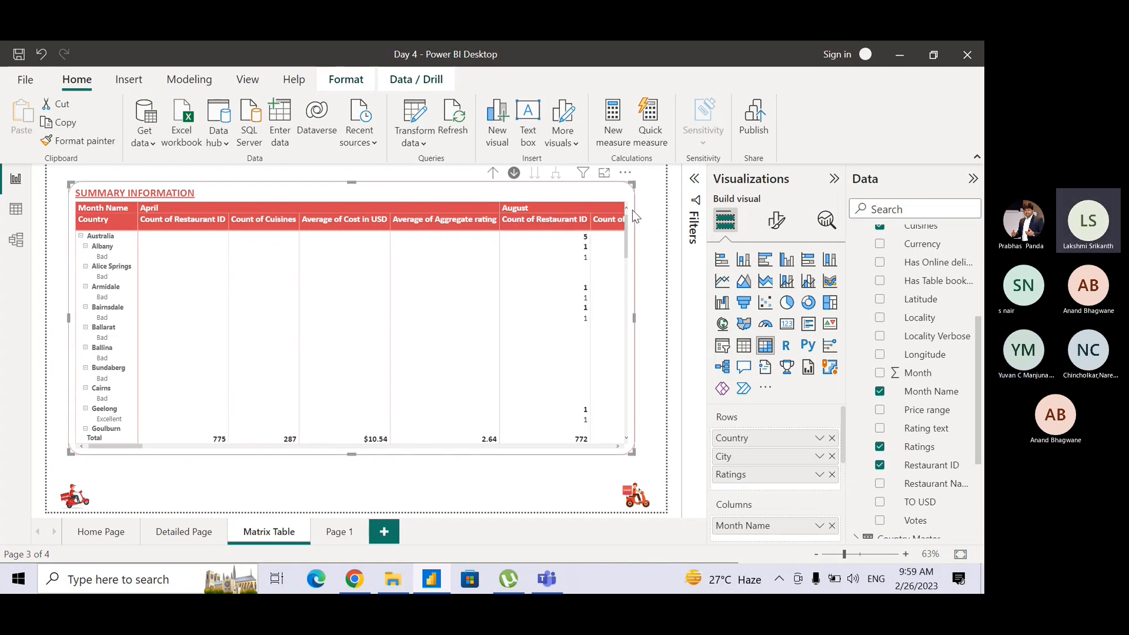
click(648, 207)
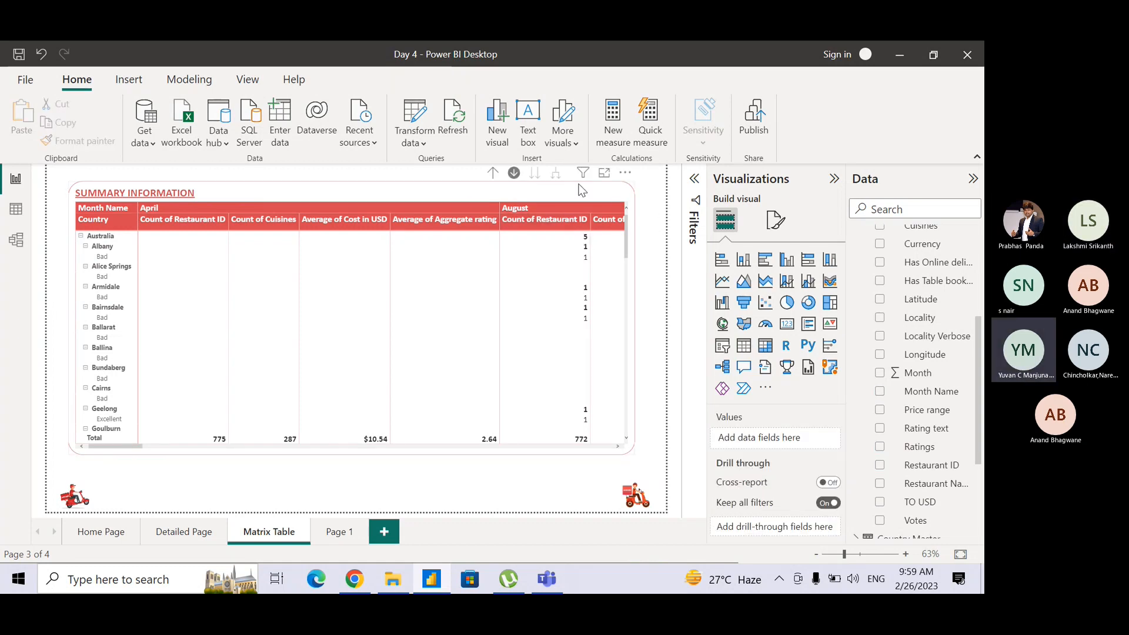
click(449, 194)
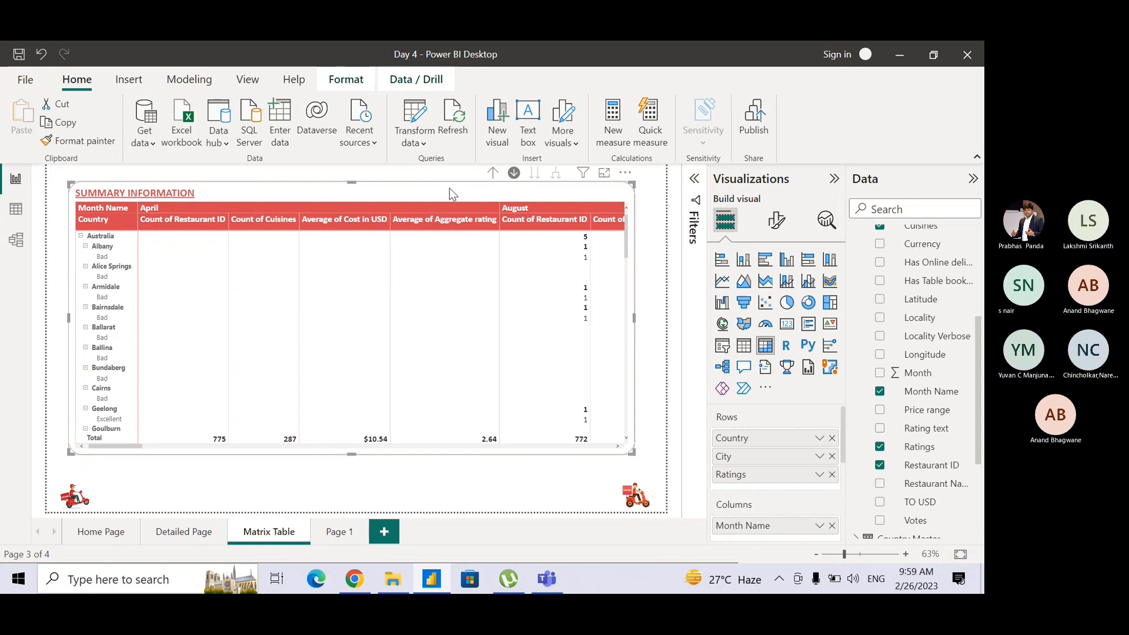
key(super+s)
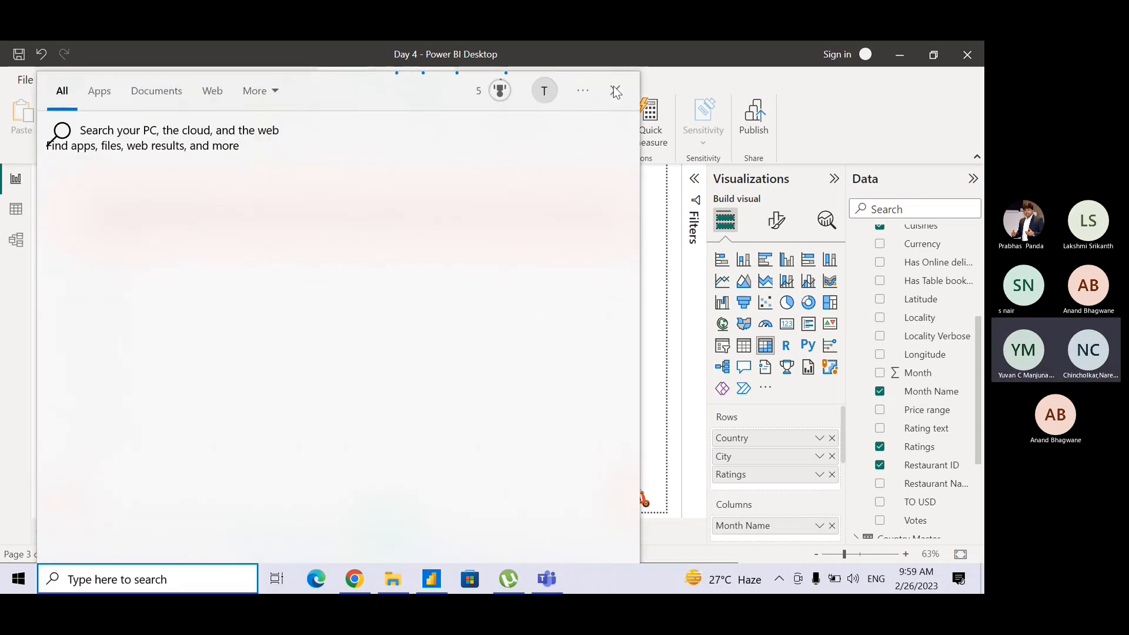
click(615, 93)
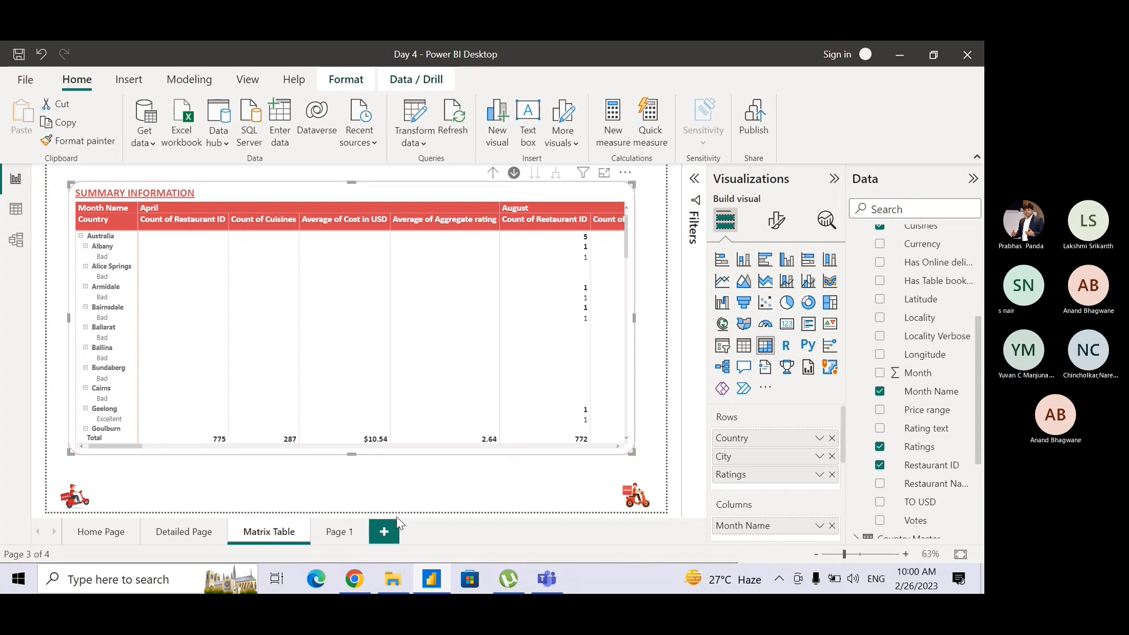
Return to Page 1, select the Cost vs Rating chart to show its fields, and deselect it again.
click(339, 528)
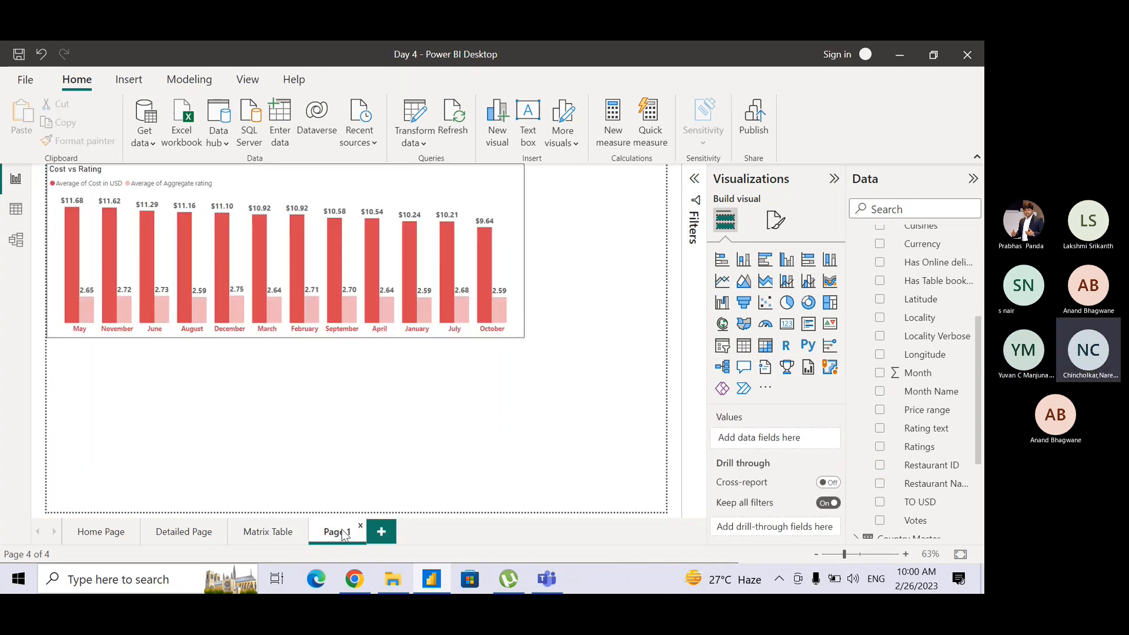
click(509, 214)
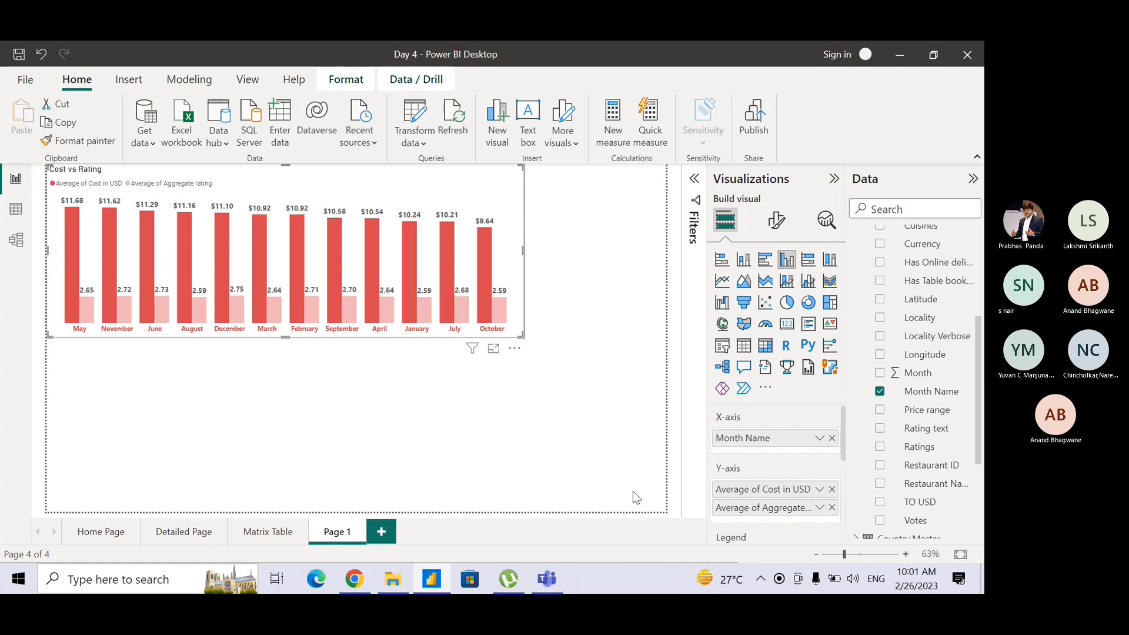
click(633, 491)
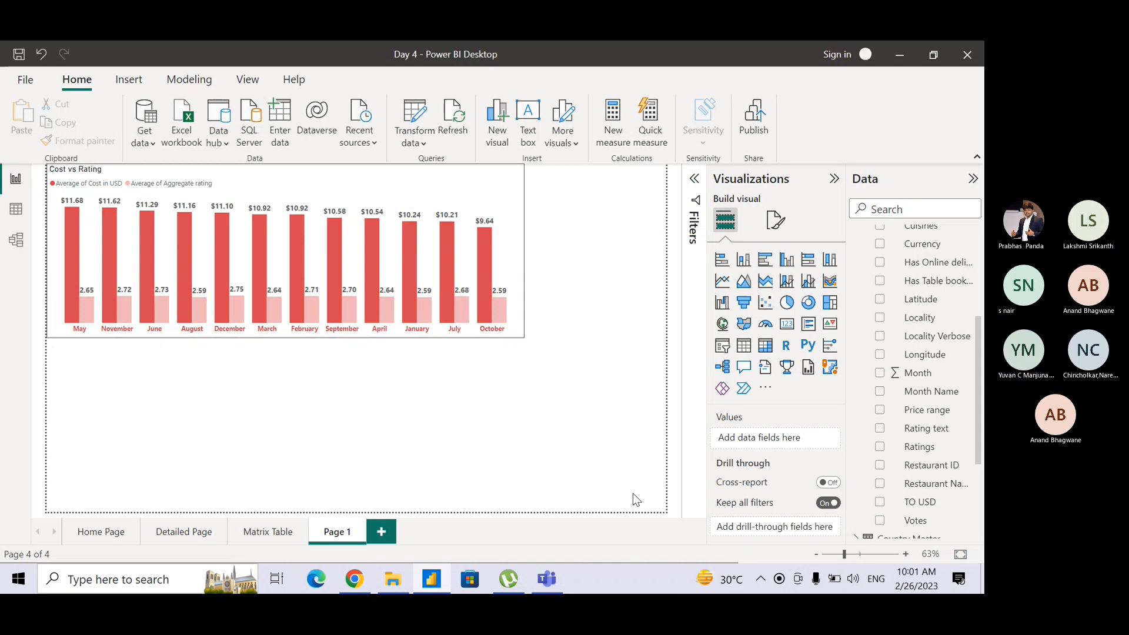
Select the Cost vs Rating chart and look through its visual formatting options.
click(474, 200)
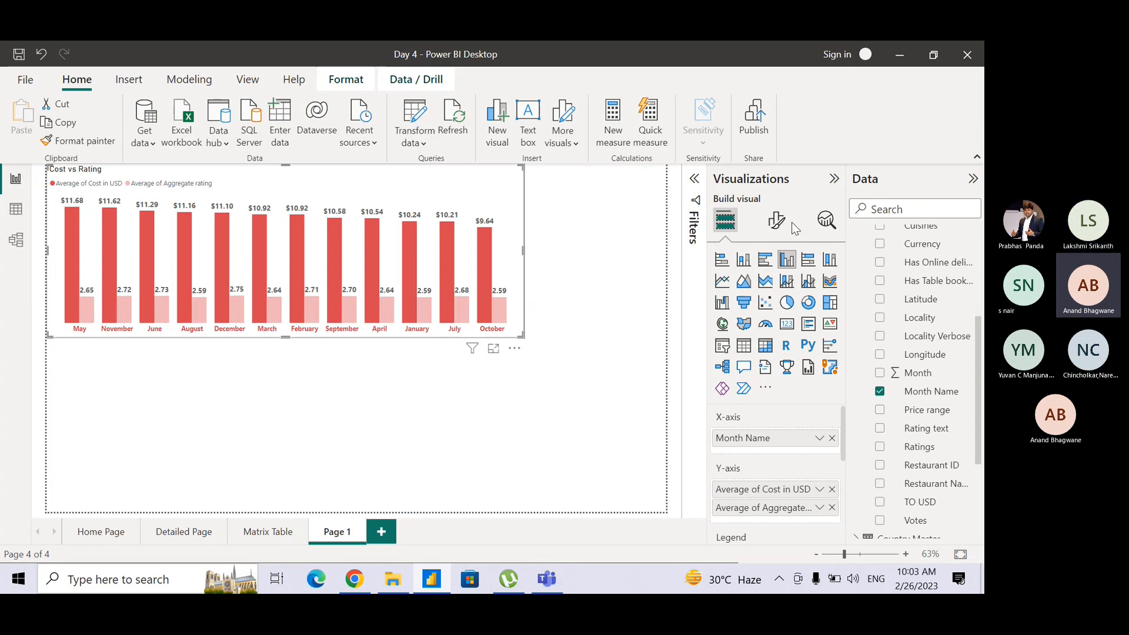
click(777, 221)
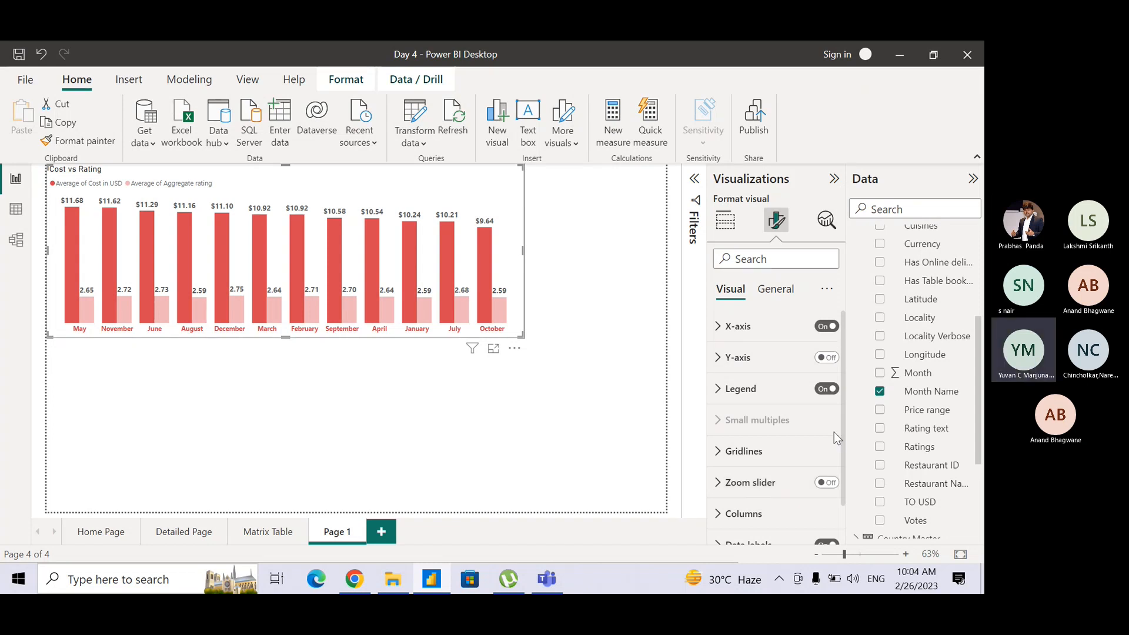
scroll(842, 433, down, 1)
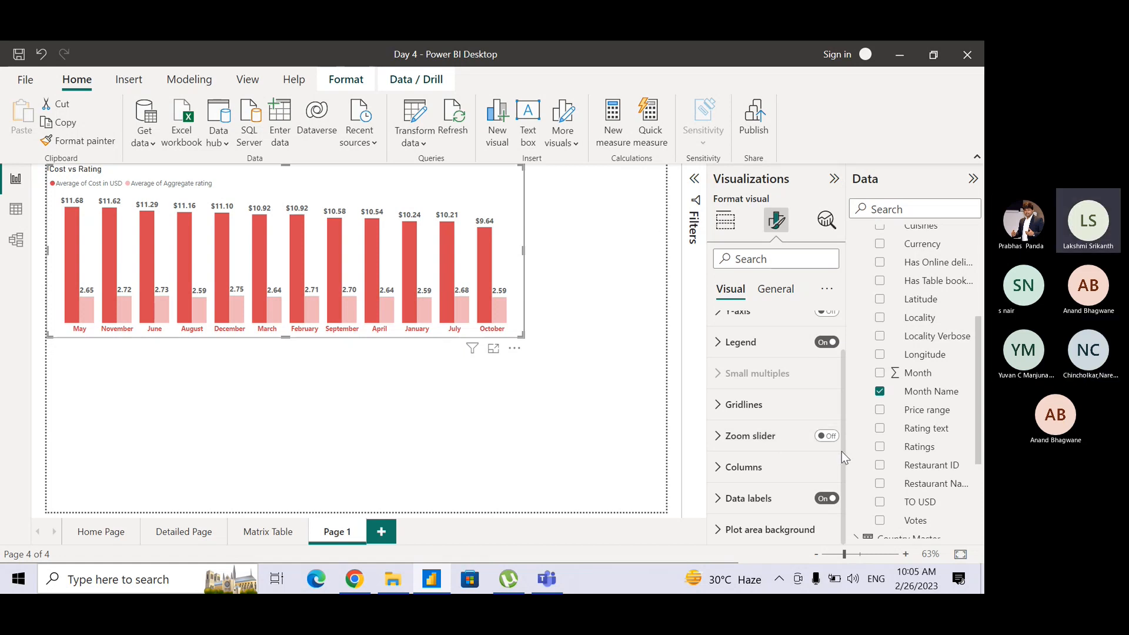
scroll(842, 450, up, 2)
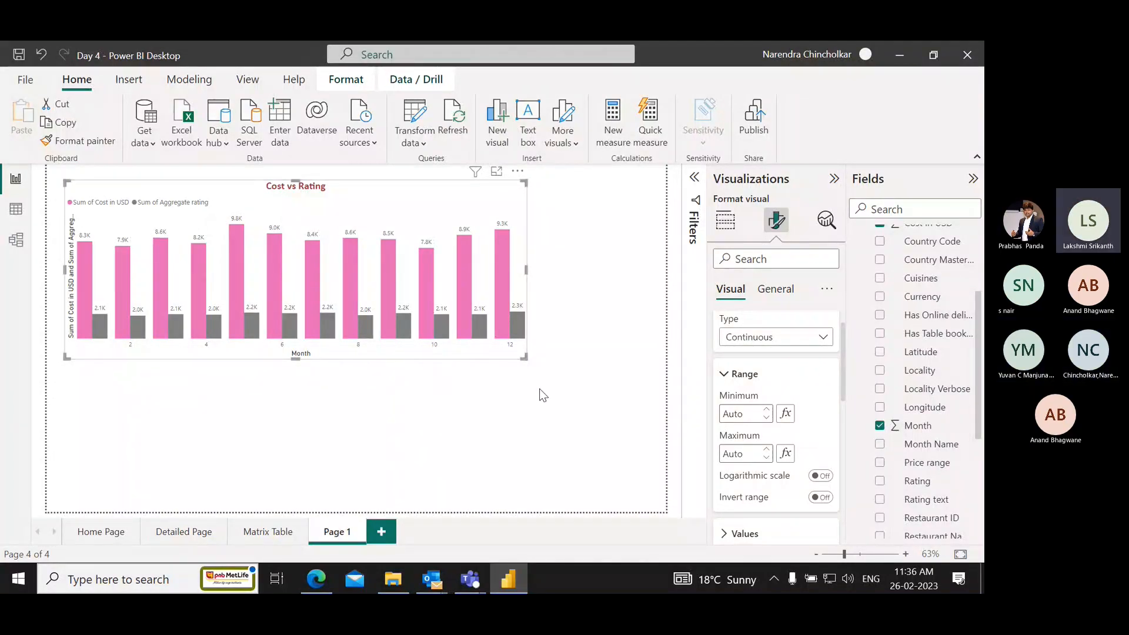
Examine the shared Cost vs Rating chart's X-axis, gridlines and general title formatting options.
scroll(756, 355, up, 1)
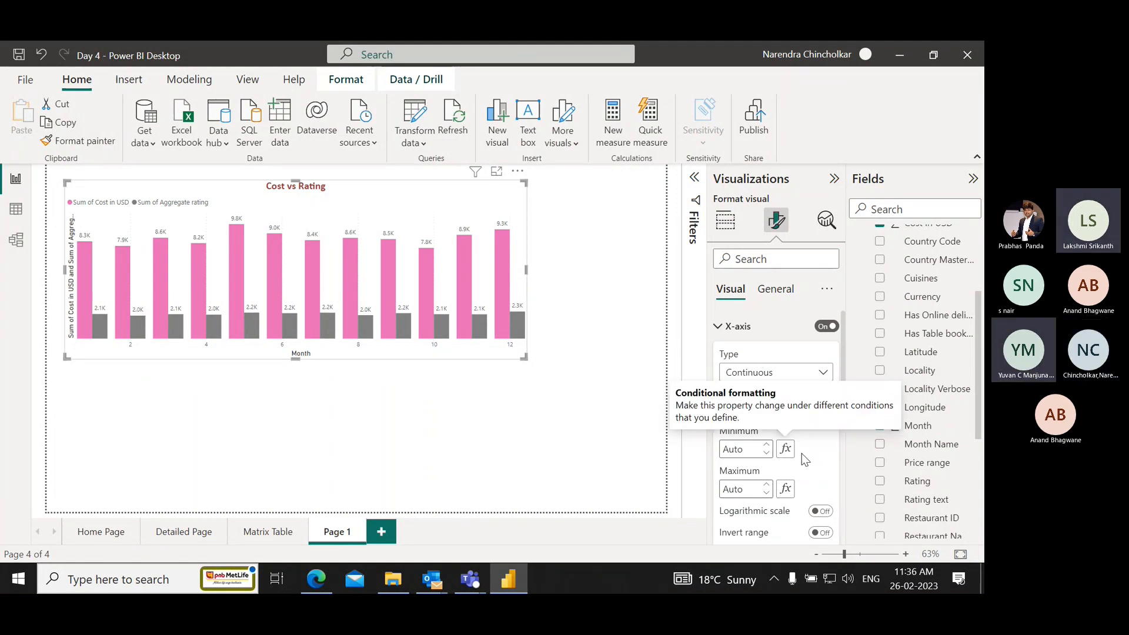
scroll(784, 477, down, 2)
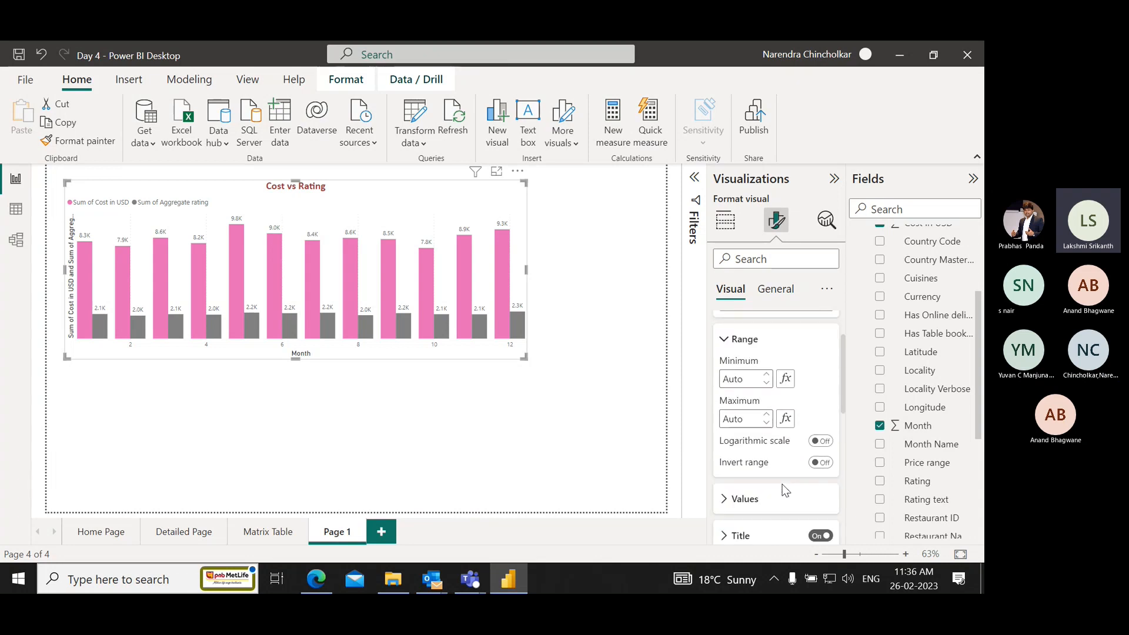
scroll(782, 484, down, 1)
scroll(782, 485, up, 3)
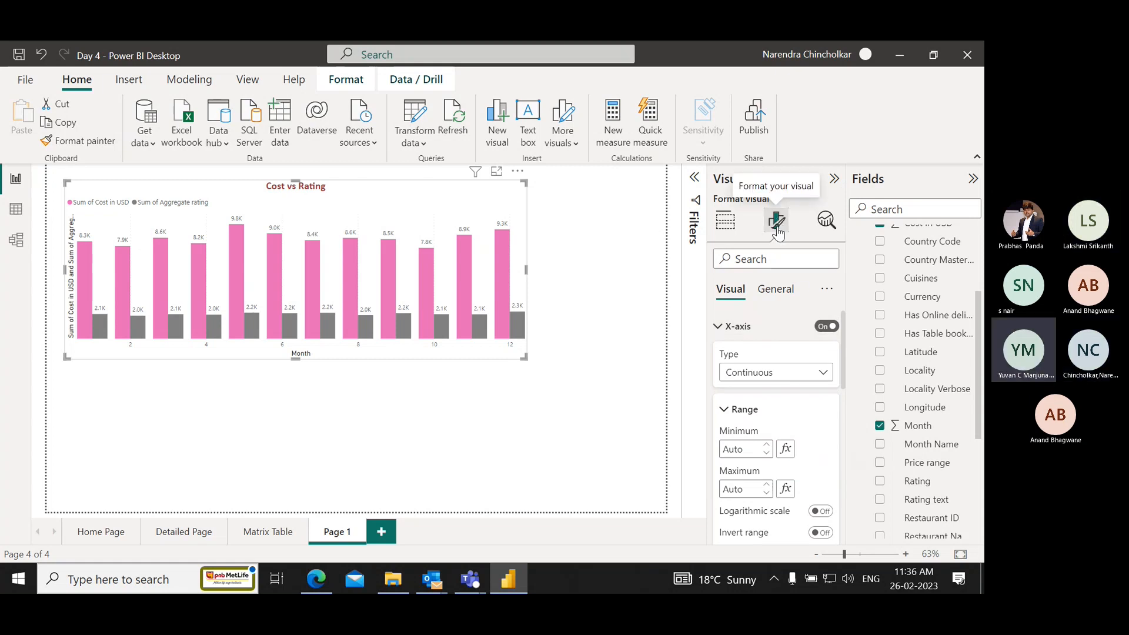
click(719, 328)
scroll(743, 482, down, 3)
scroll(743, 482, up, 3)
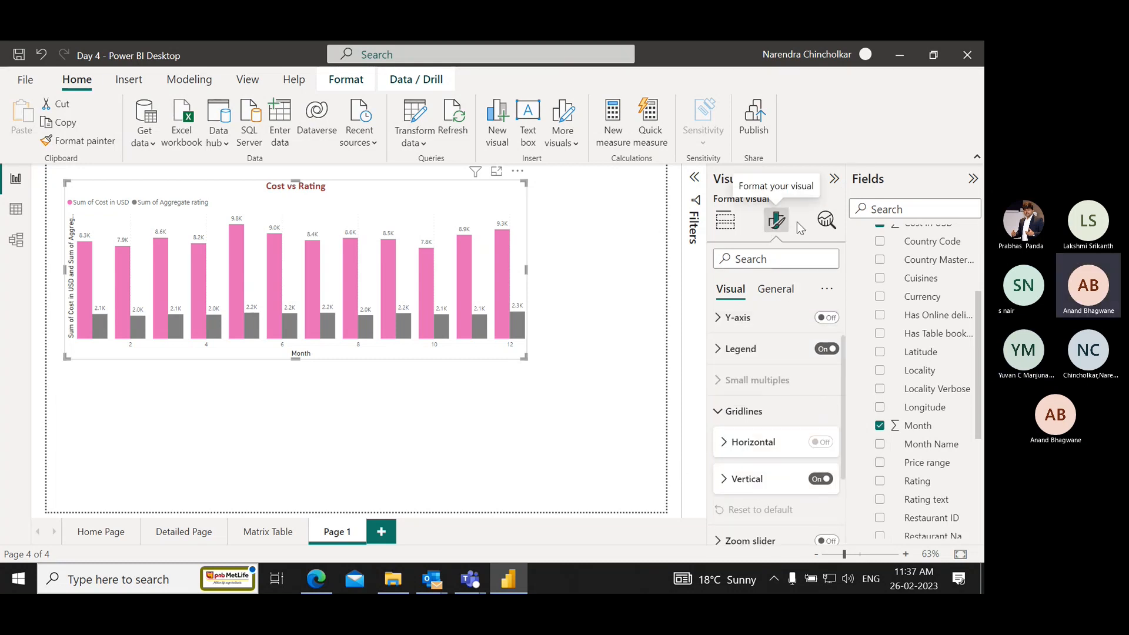
click(776, 291)
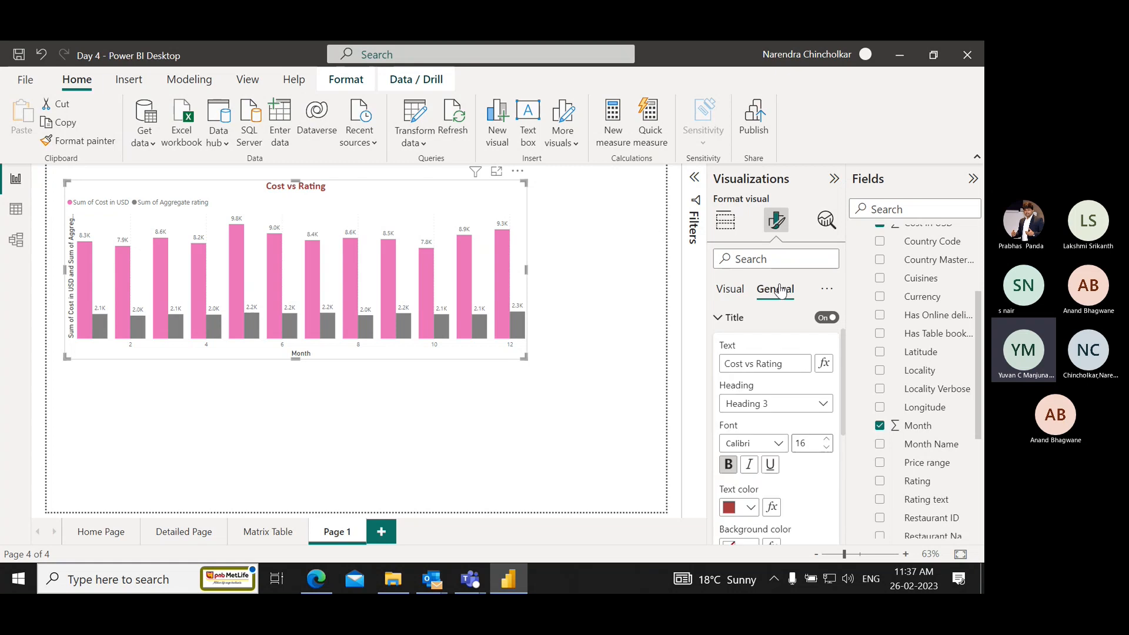
scroll(799, 497, down, 3)
scroll(798, 499, down, 2)
scroll(799, 499, up, 6)
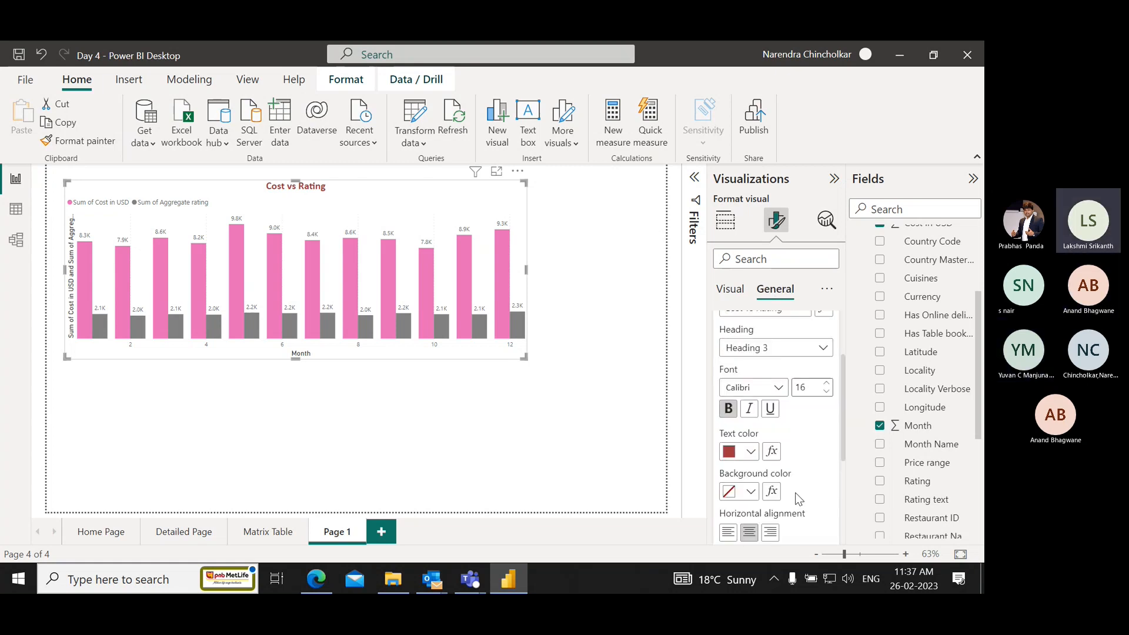
Replace Month with Month Name on the X-axis of the Cost vs Rating chart.
click(725, 220)
scroll(805, 537, down, 2)
scroll(805, 538, down, 2)
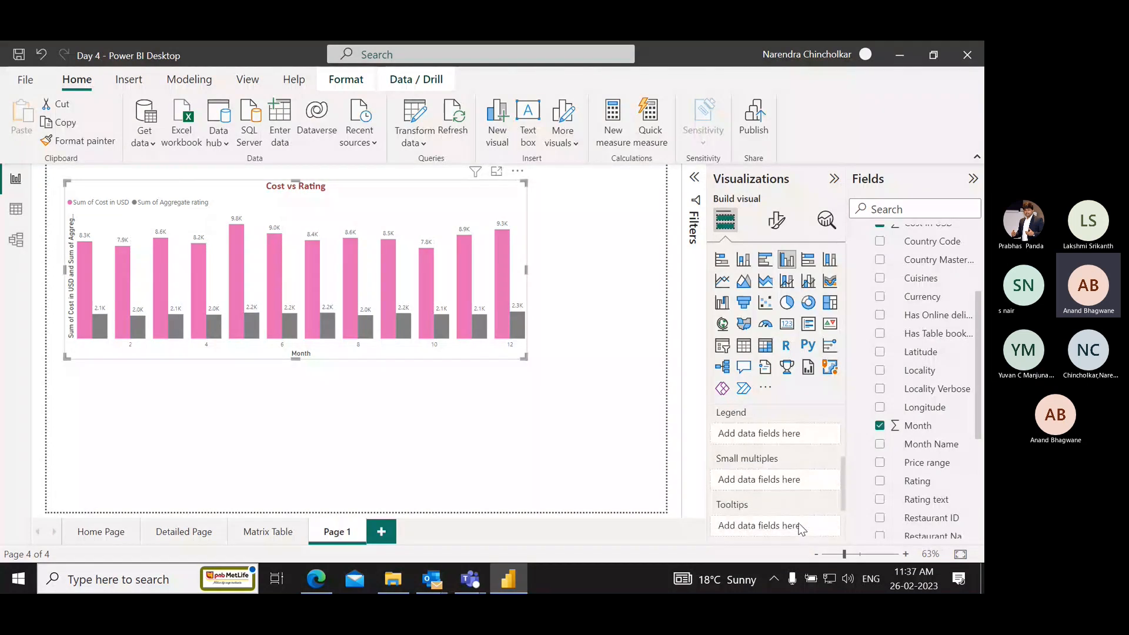
scroll(801, 529, down, 3)
scroll(801, 529, up, 3)
scroll(801, 529, up, 2)
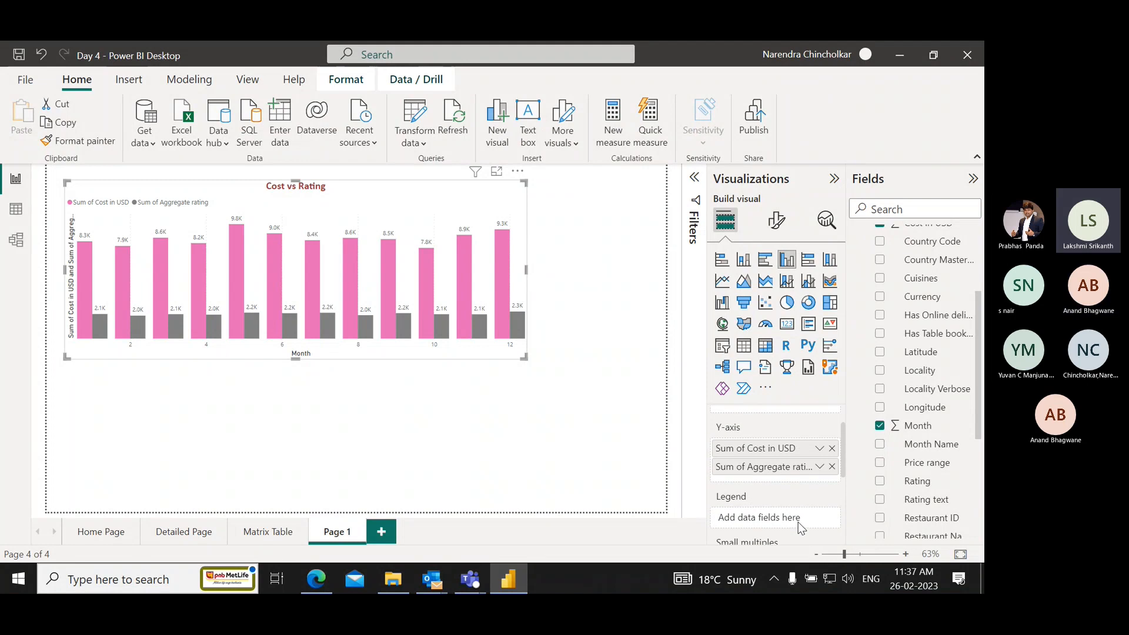
scroll(801, 528, up, 2)
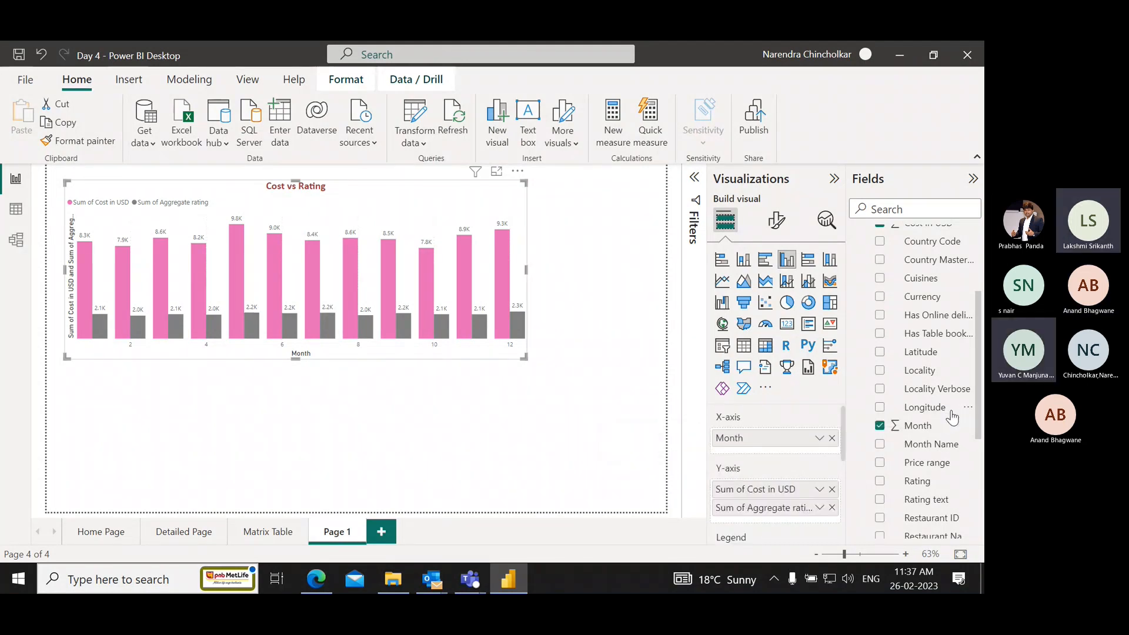
click(879, 426)
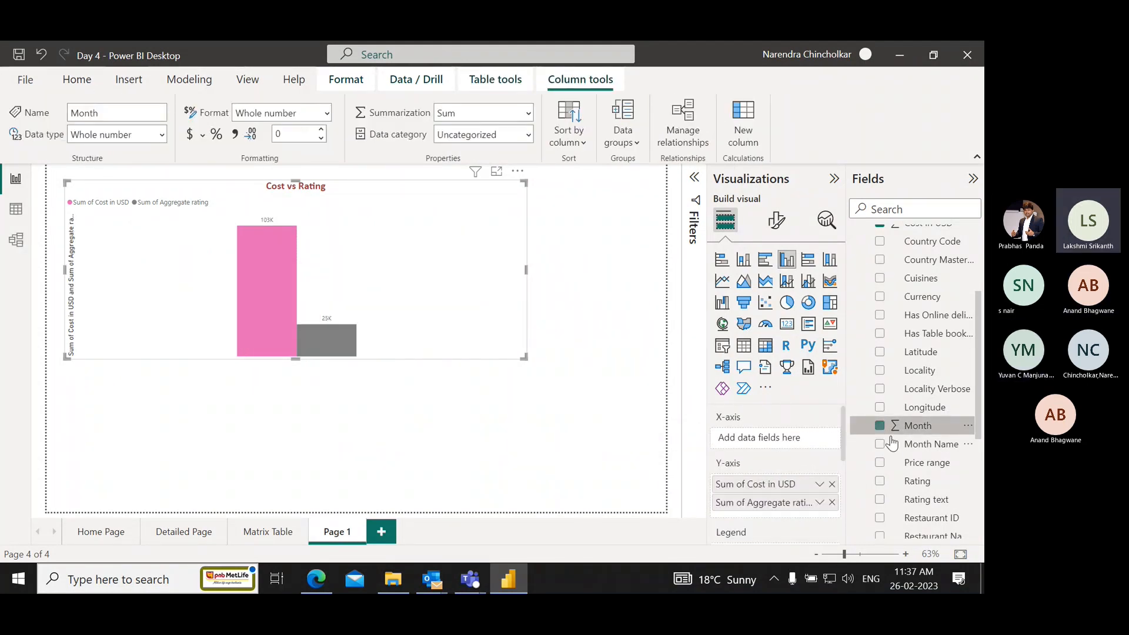
drag(939, 445, 814, 442)
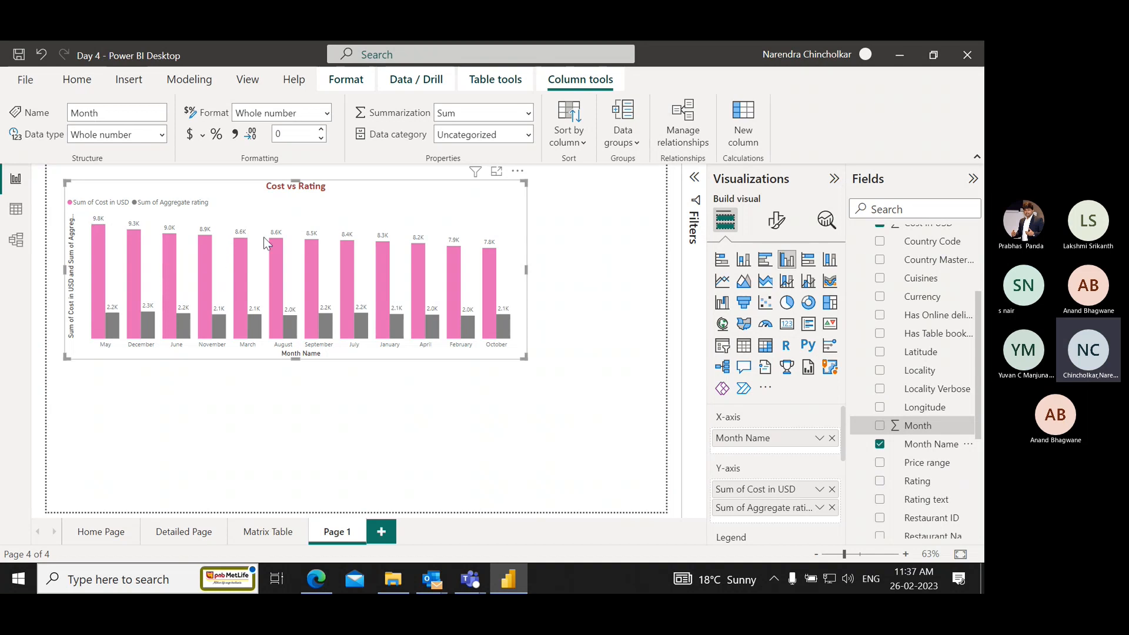
Collapse the X-axis values section of the chart's visual formatting and review the gridlines, columns and data label sections.
click(776, 222)
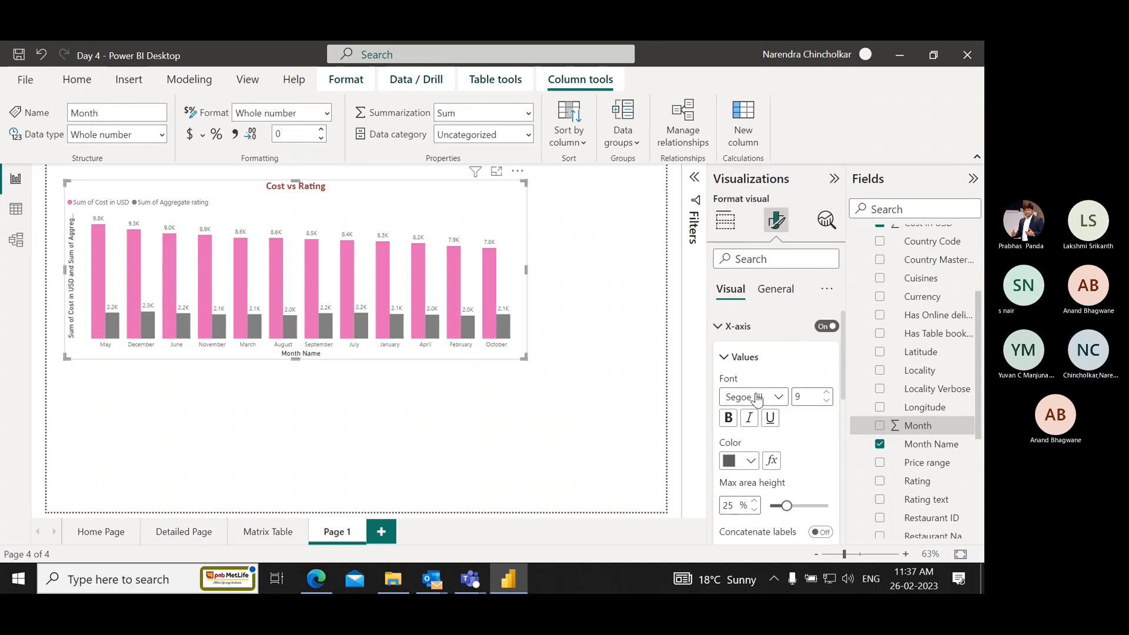
click(724, 358)
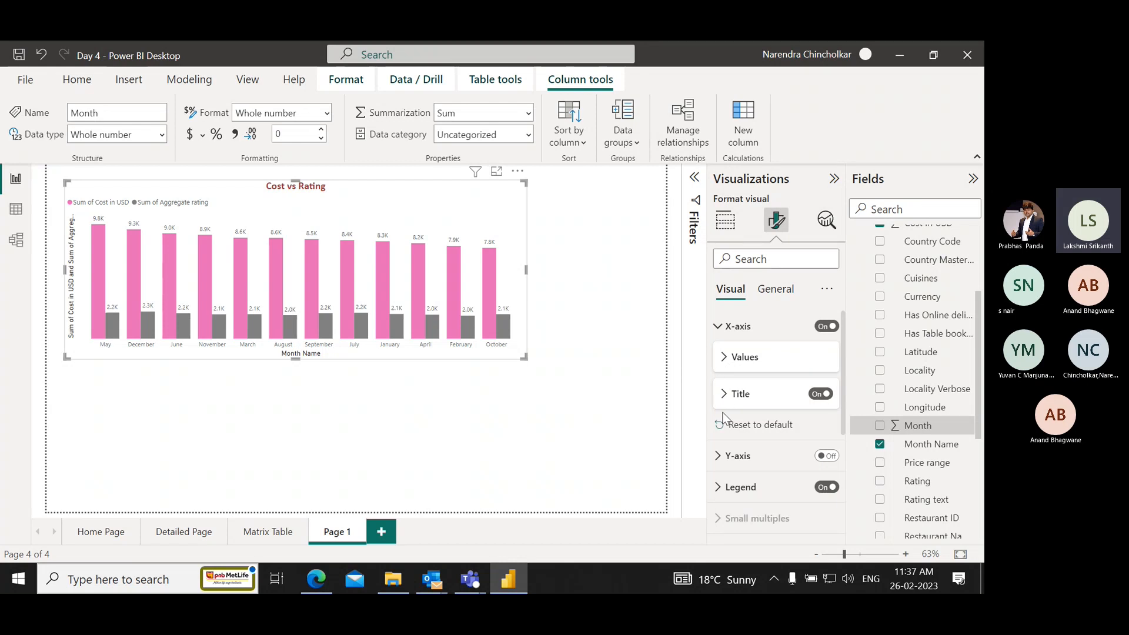
mouse_move(475, 339)
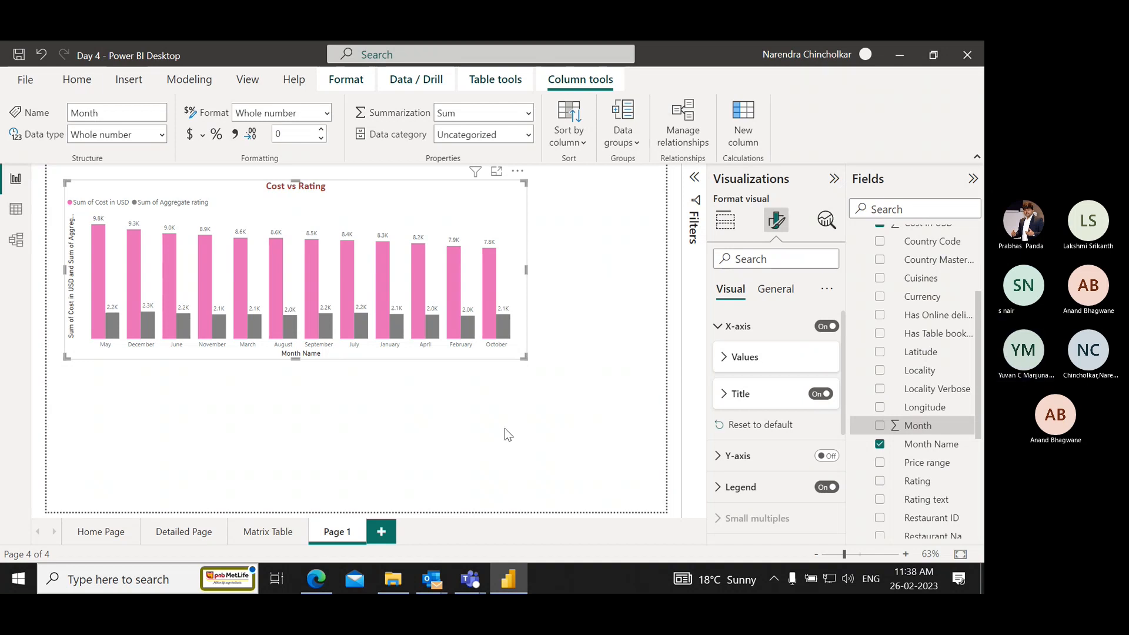
scroll(744, 452, down, 2)
scroll(746, 457, down, 2)
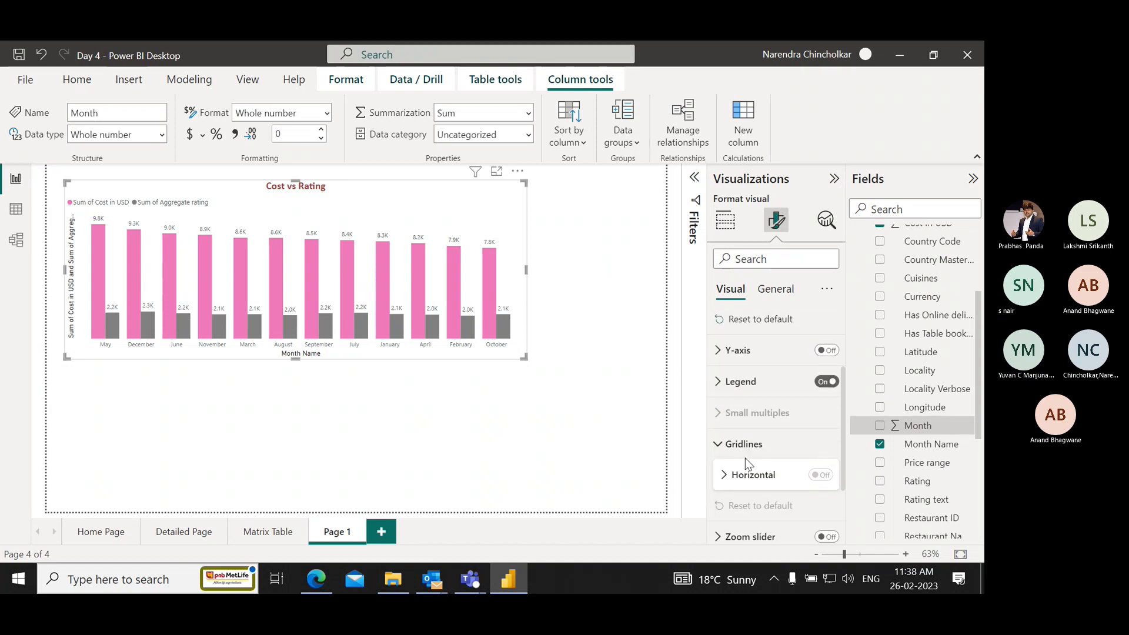
scroll(759, 479, down, 3)
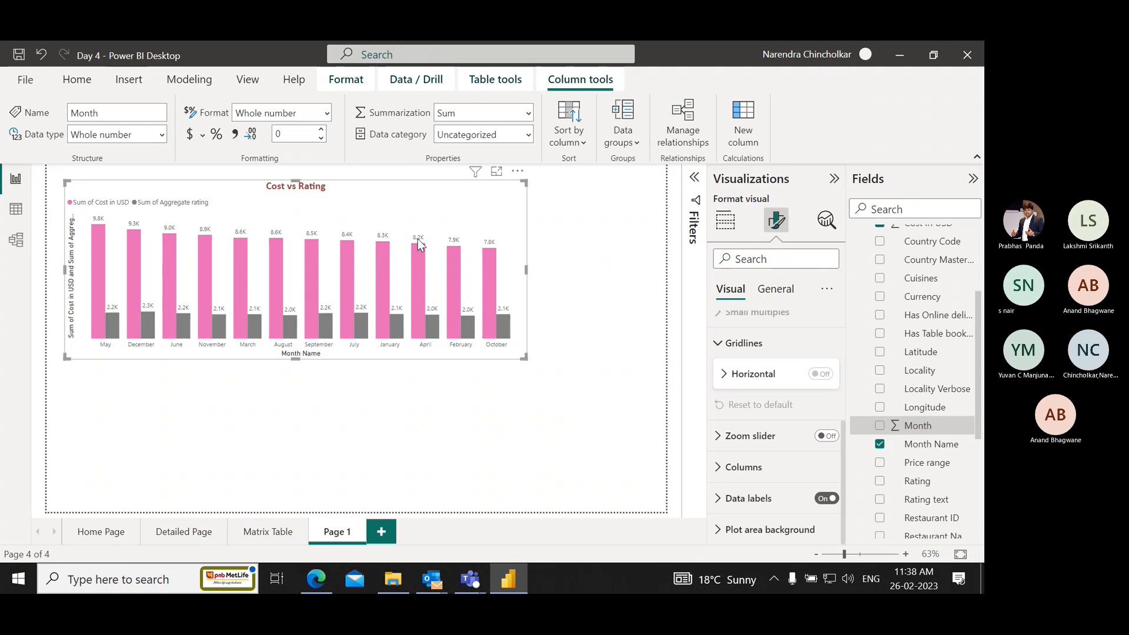
mouse_move(430, 322)
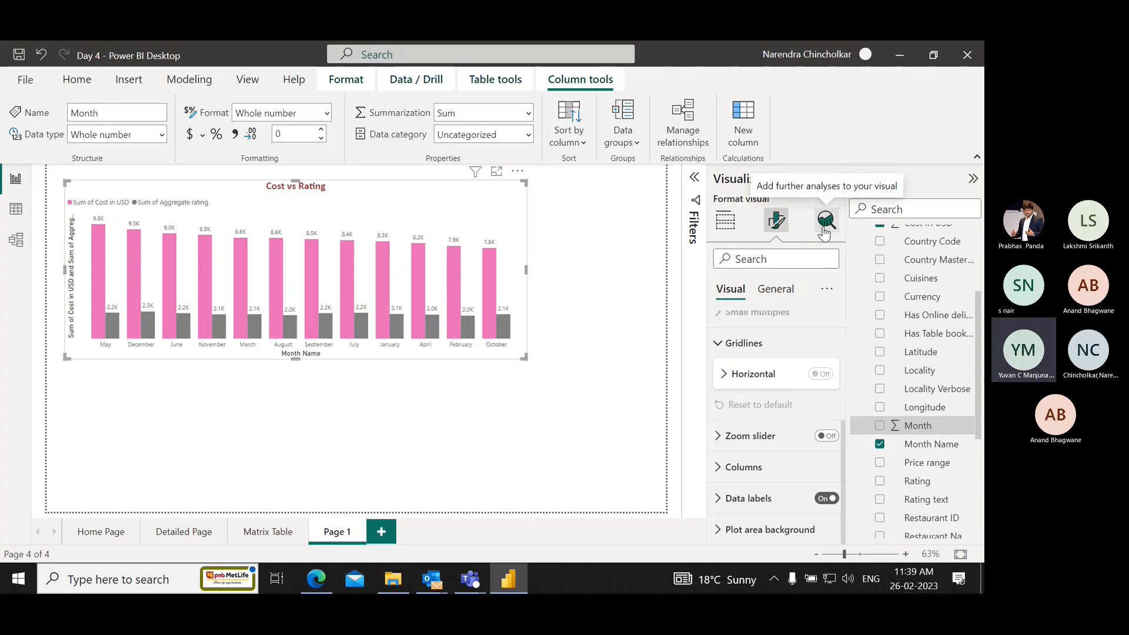
Examine the chart's general formatting options, including properties, title, effects and header icons.
click(775, 288)
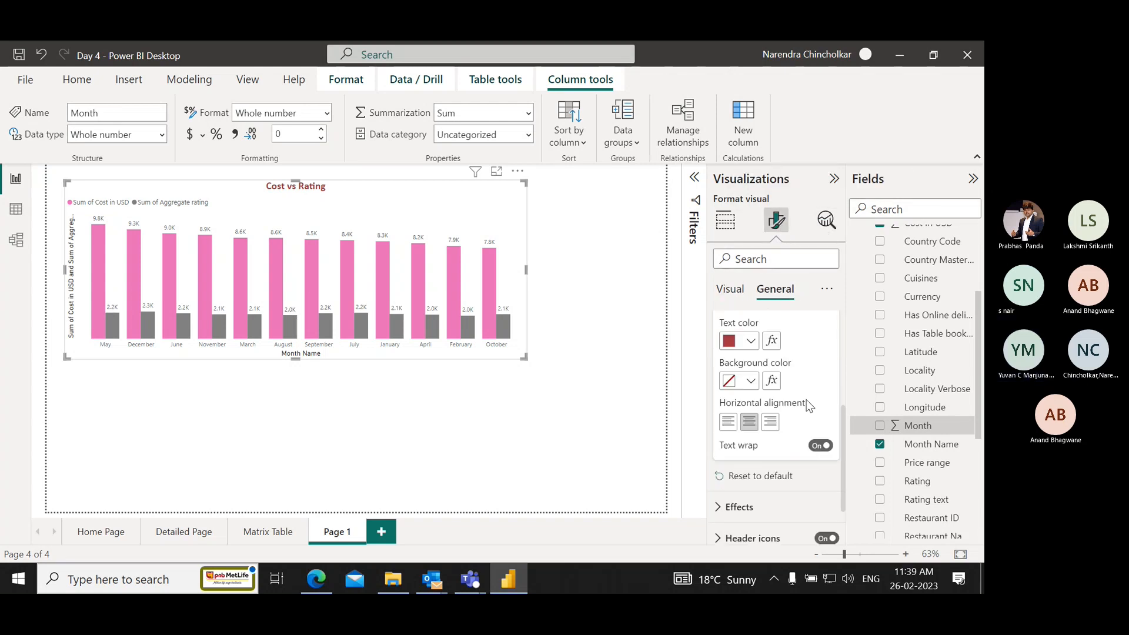
scroll(809, 447, down, 1)
scroll(808, 447, down, 1)
scroll(808, 447, up, 5)
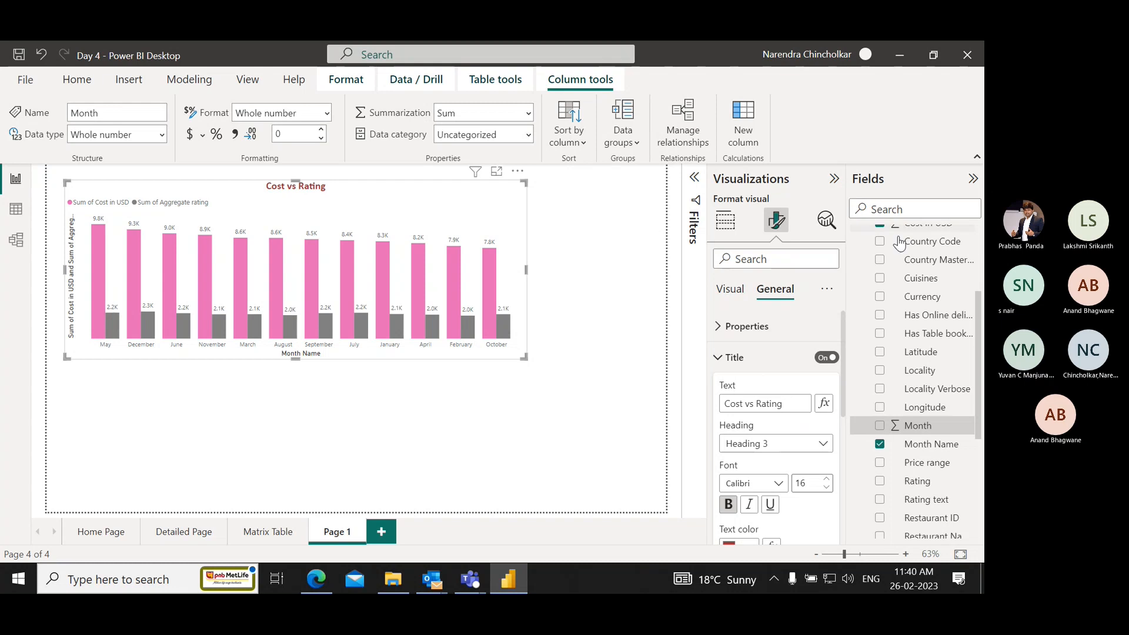
Examine the general title text options and the data labels section of the chart's visual formatting.
scroll(755, 388, down, 3)
scroll(755, 388, down, 5)
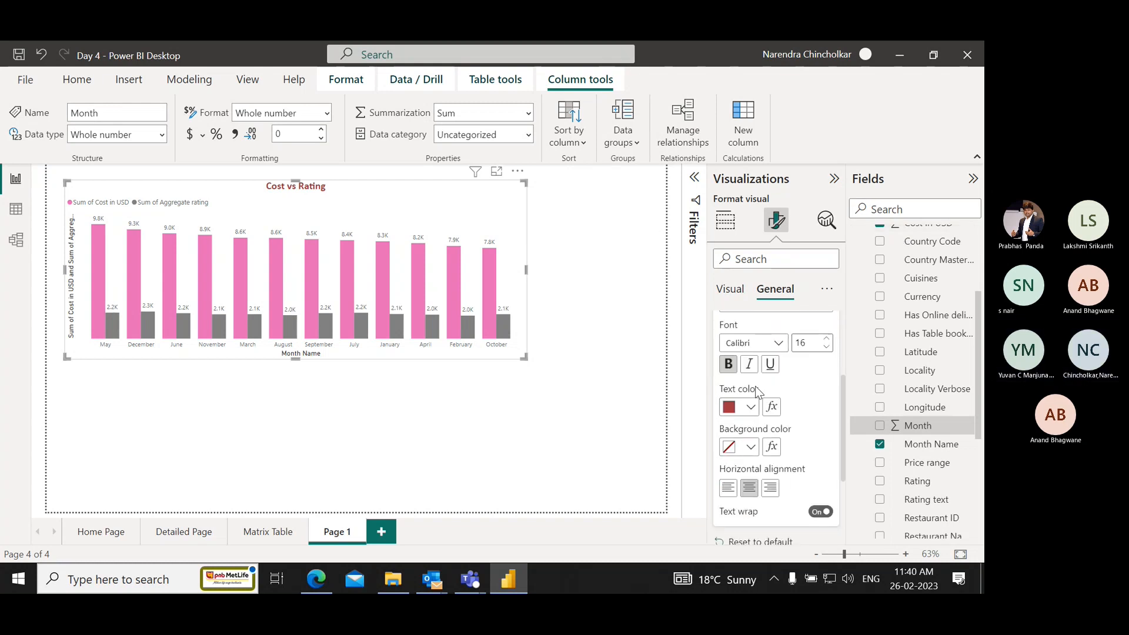
click(730, 290)
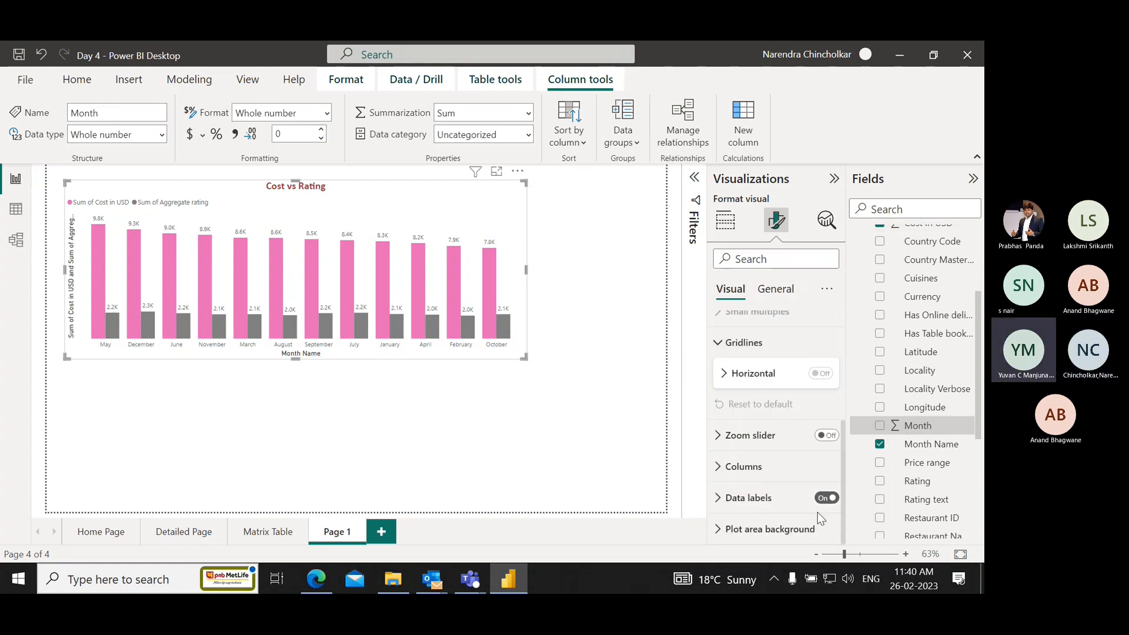
click(719, 499)
scroll(735, 471, down, 5)
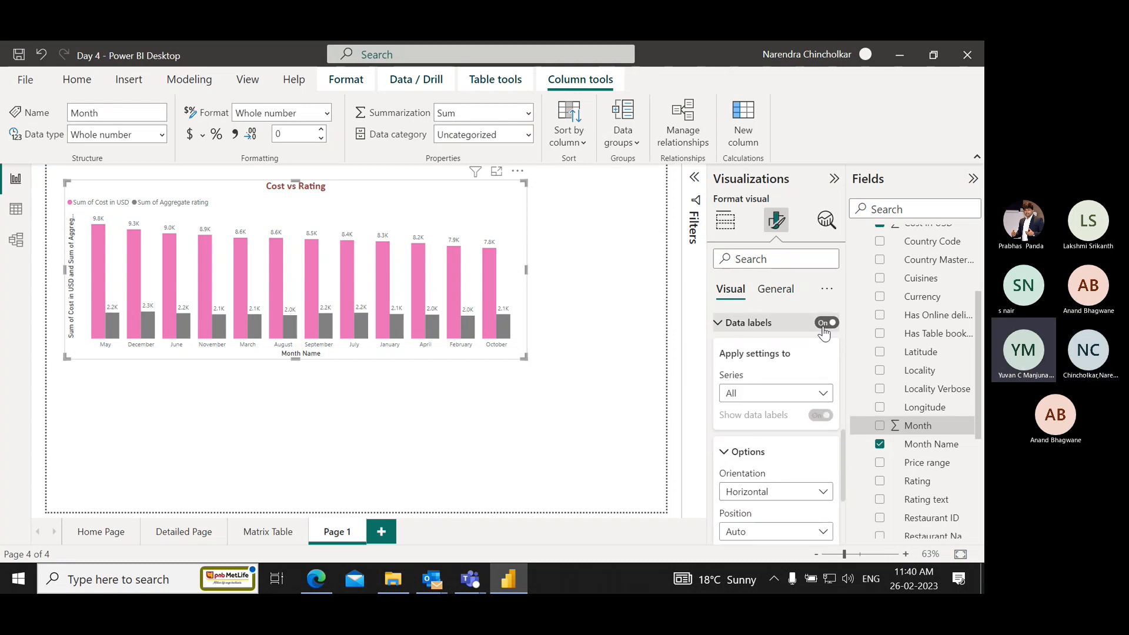
click(824, 326)
click(828, 327)
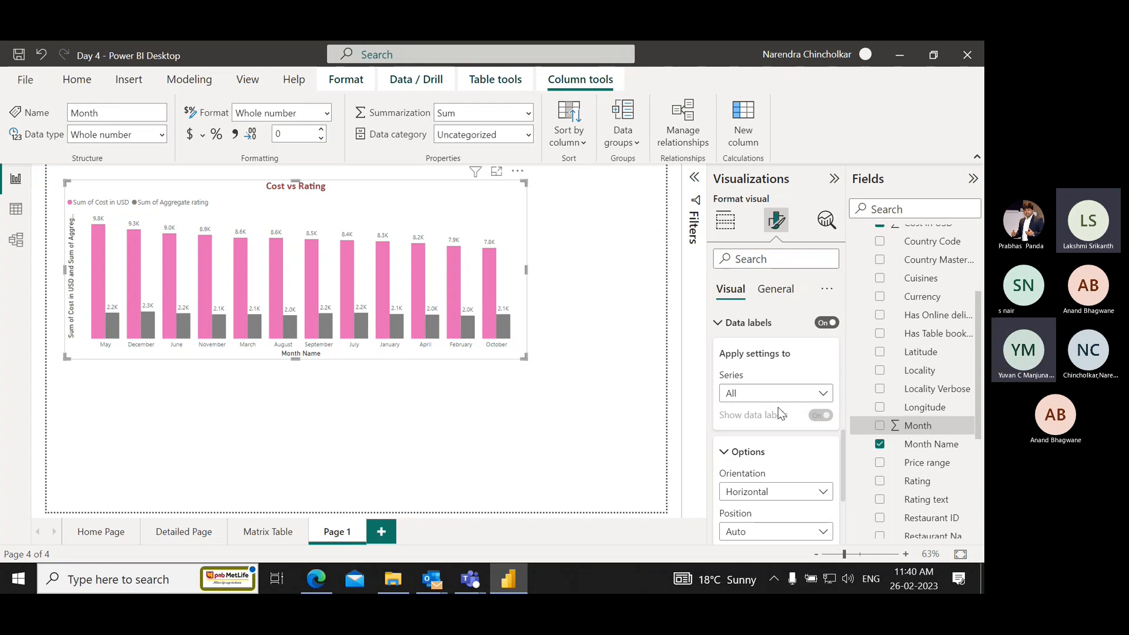
Examine the data label orientation, position and values settings, including the available fonts.
scroll(779, 458, down, 5)
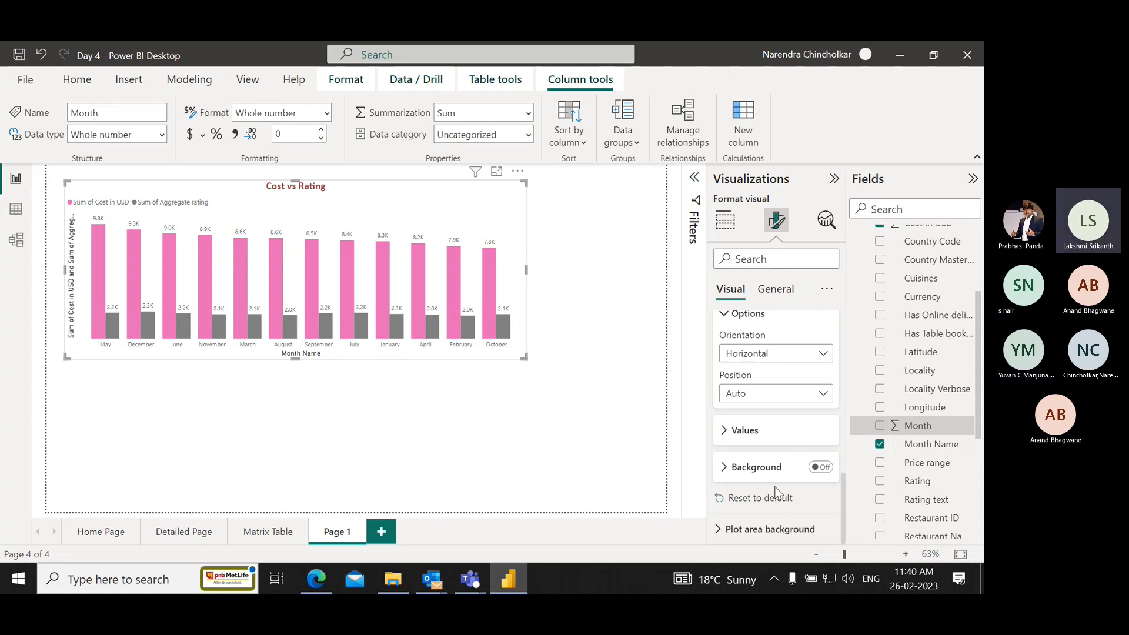
click(725, 435)
scroll(759, 435, down, 2)
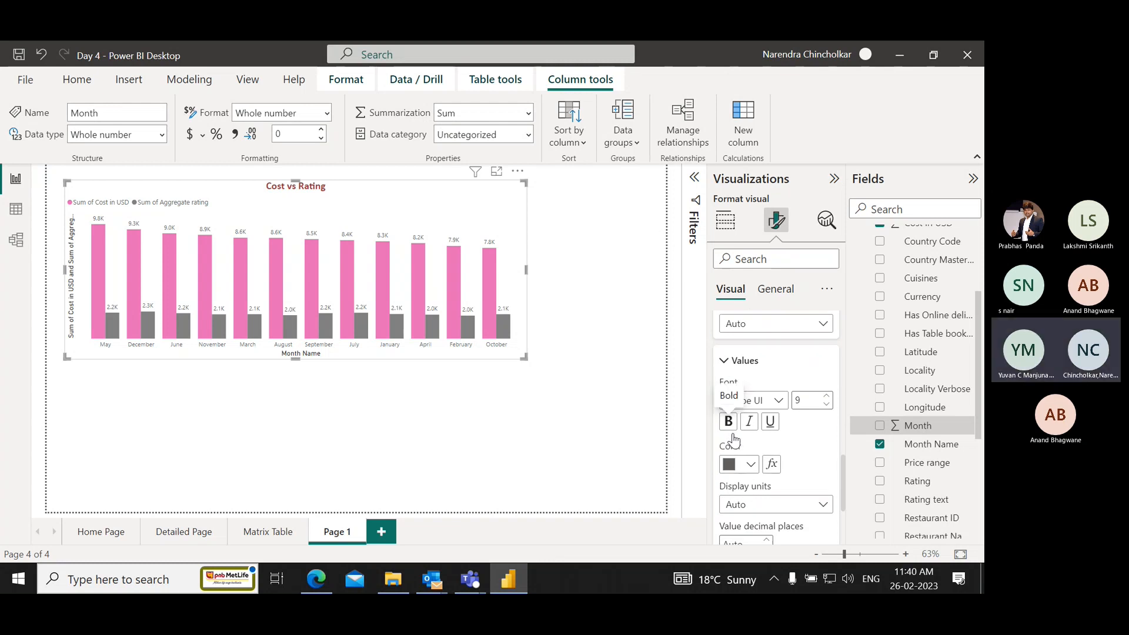
click(775, 403)
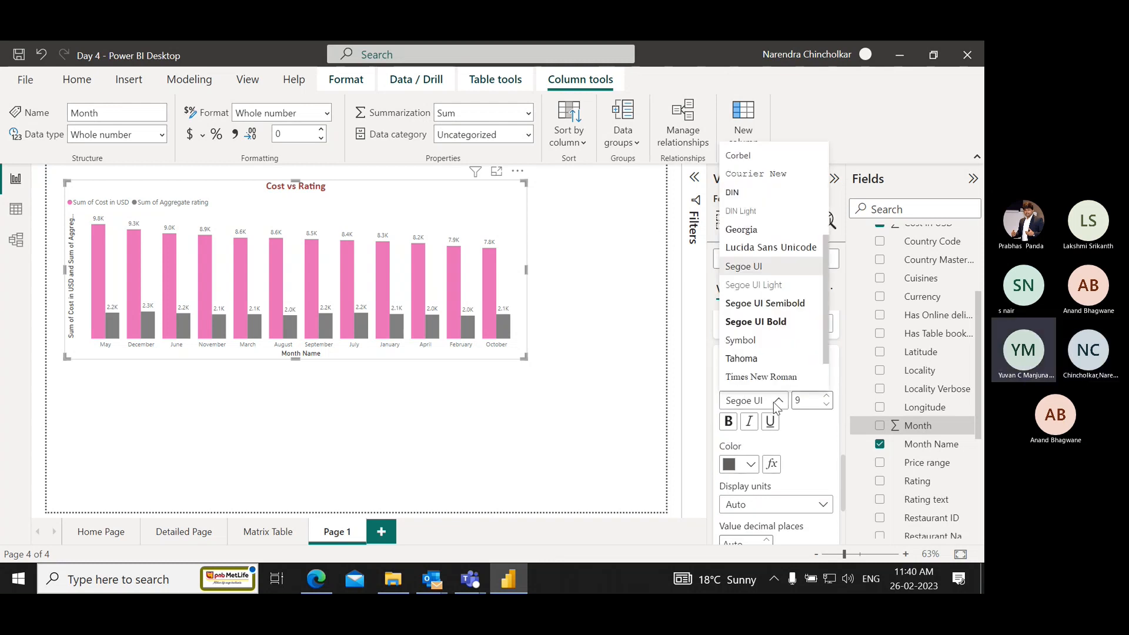
click(774, 402)
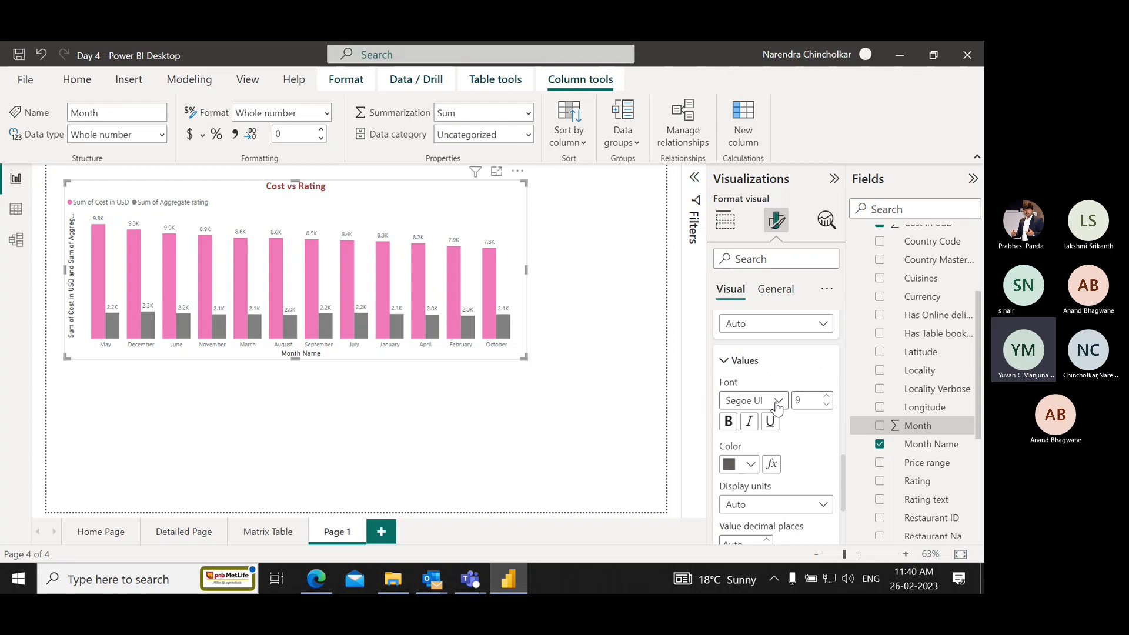
Switch to the Teams meeting and stop sharing the screen.
key(alt+Tab)
key(alt+Tab)
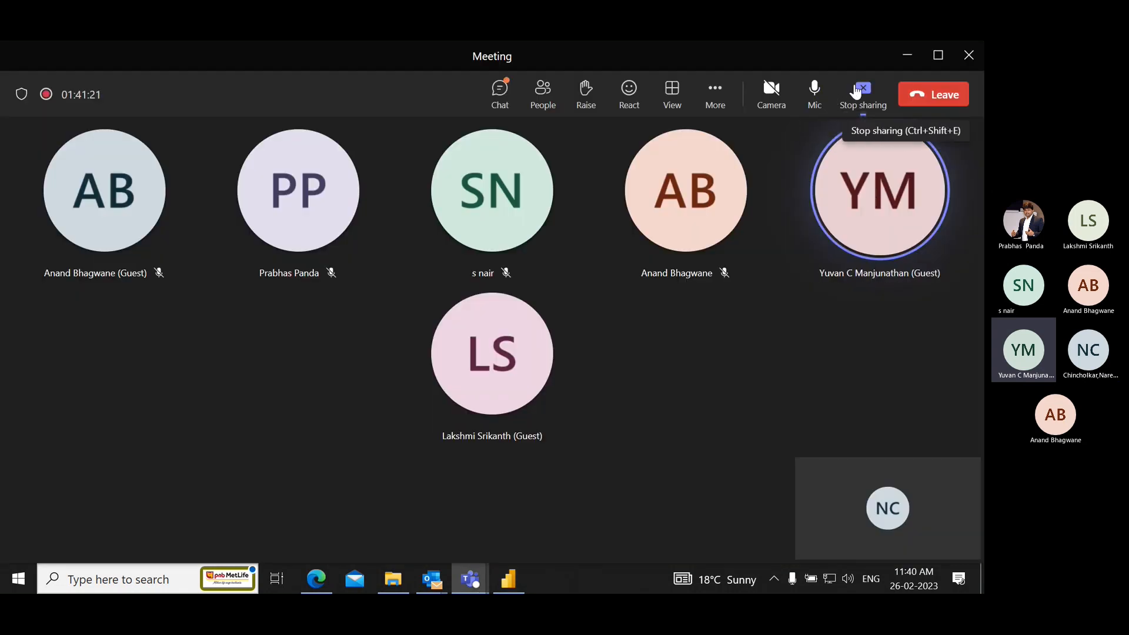
click(856, 92)
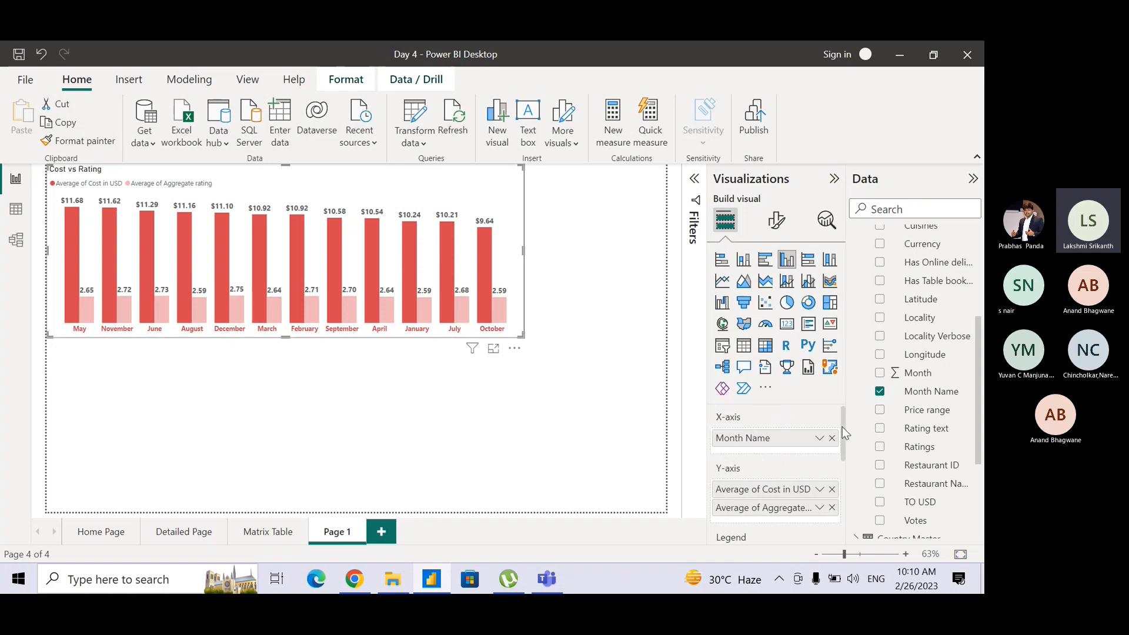
Split the Cost vs Rating chart into small multiples by the Continent field of Append1.
drag(842, 427, 851, 477)
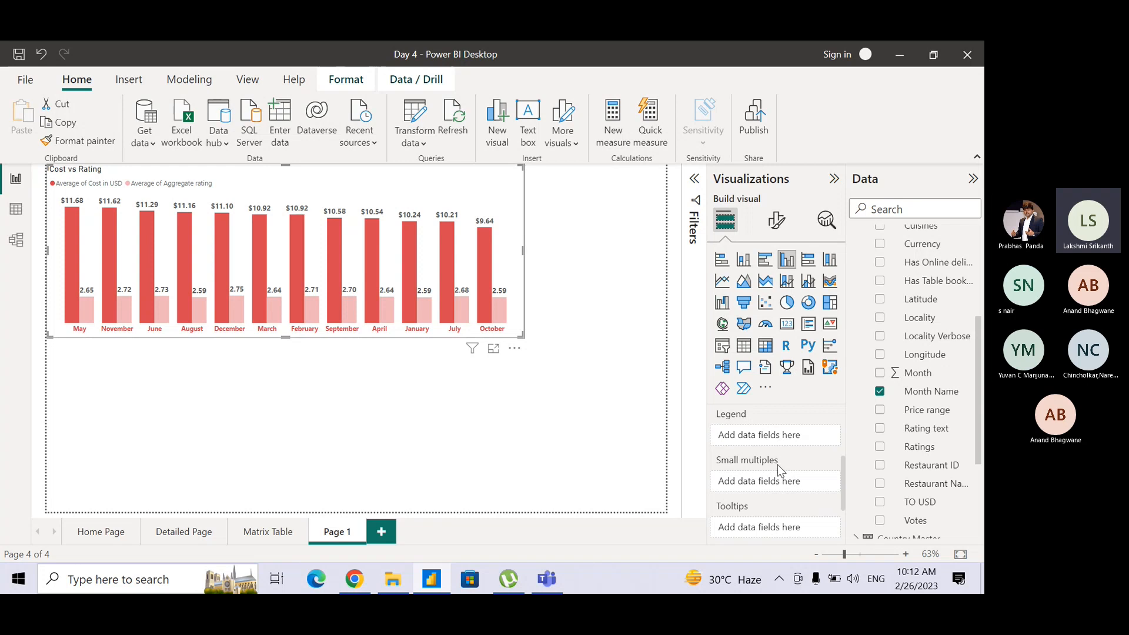
mouse_move(777, 464)
mouse_move(978, 341)
mouse_down()
mouse_move(979, 377)
mouse_move(964, 240)
mouse_move(983, 357)
mouse_up()
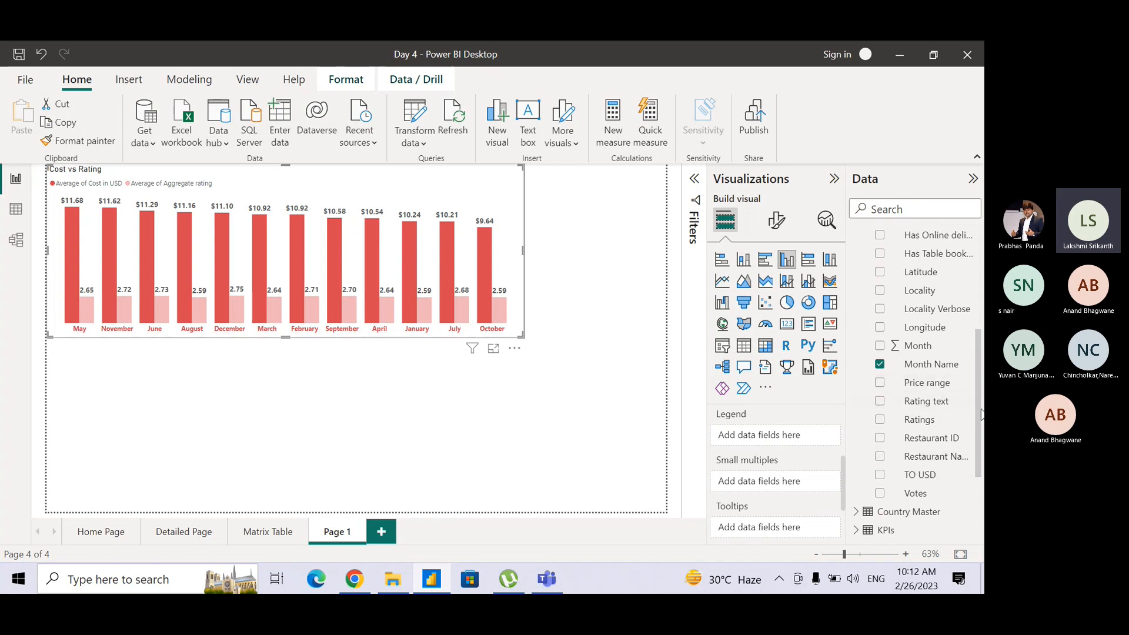
drag(980, 415, 973, 371)
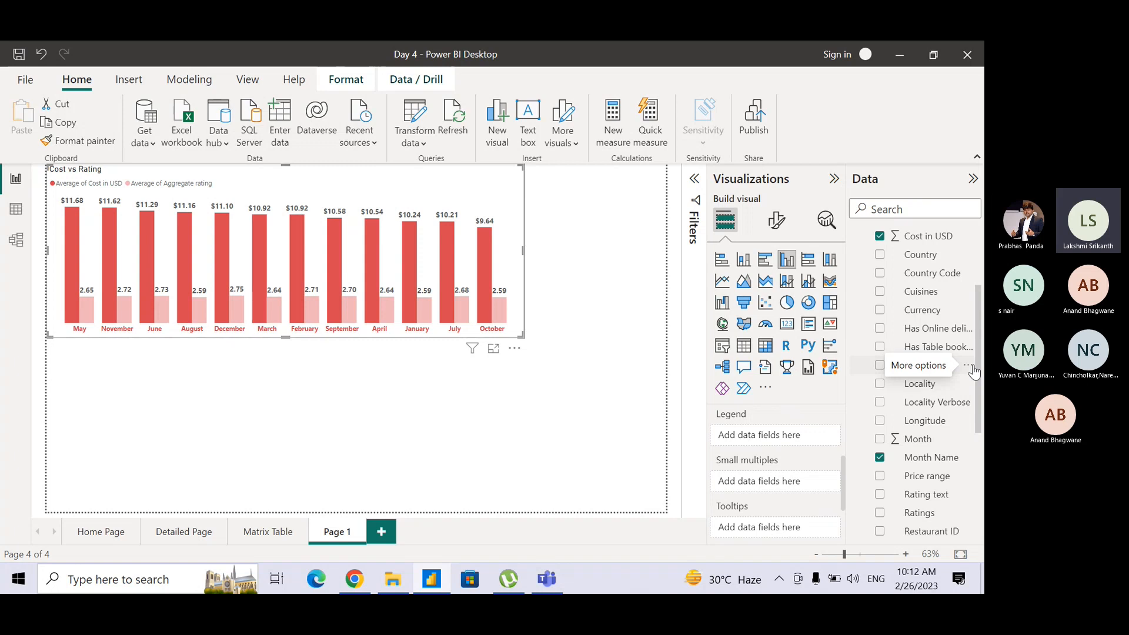
drag(981, 372, 969, 294)
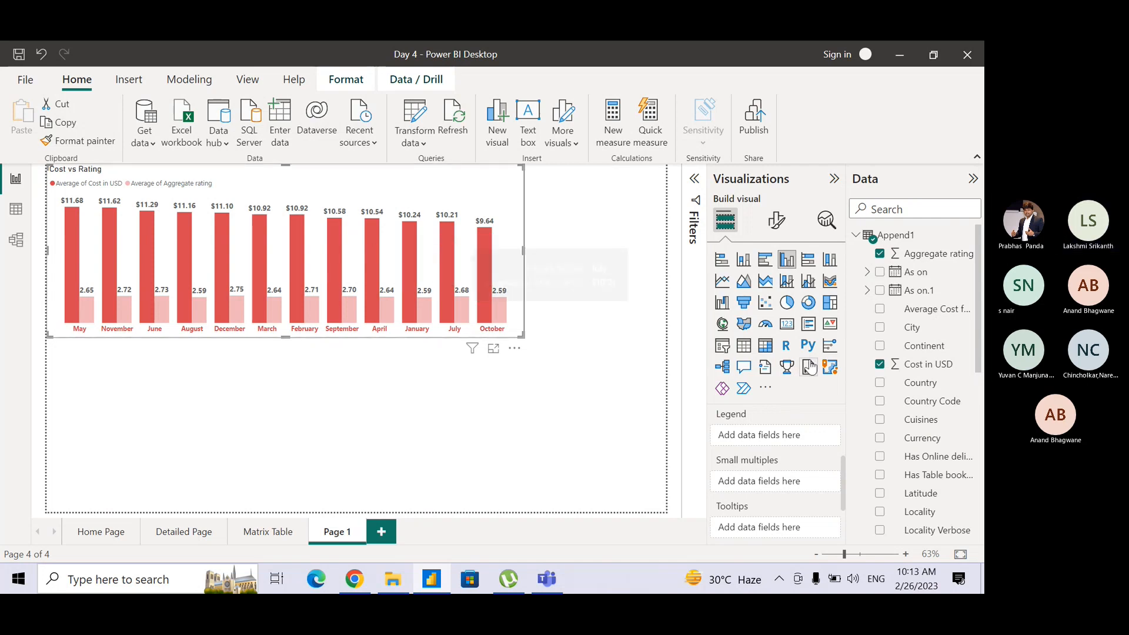
drag(927, 351, 786, 491)
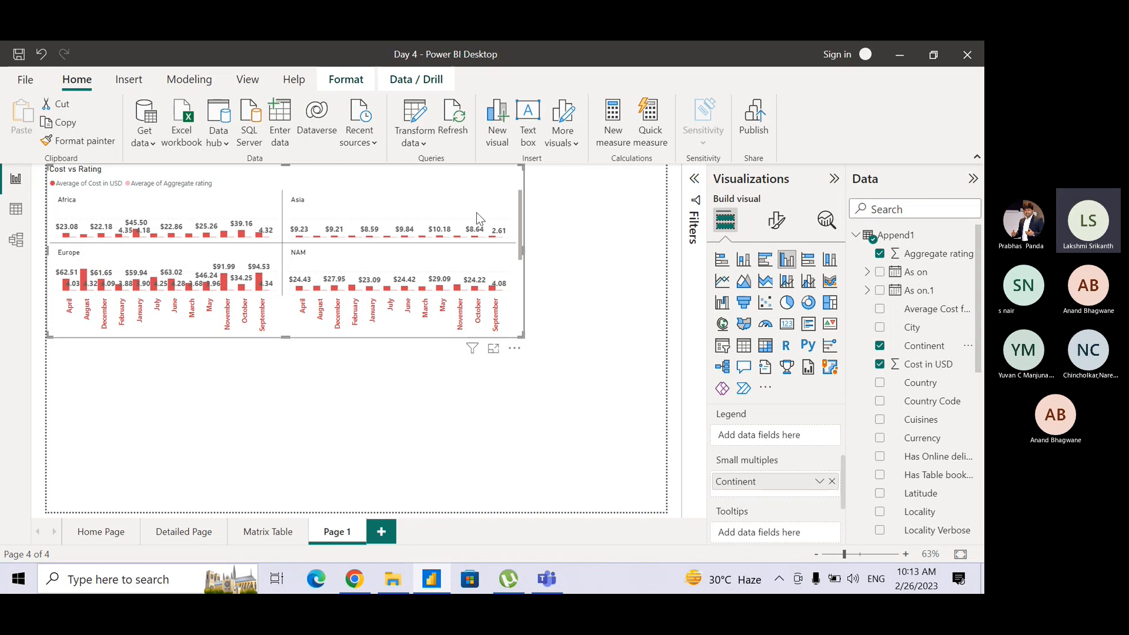
Enlarge the small multiples chart down to the lower page edge and look through its continent panels.
drag(521, 232, 526, 277)
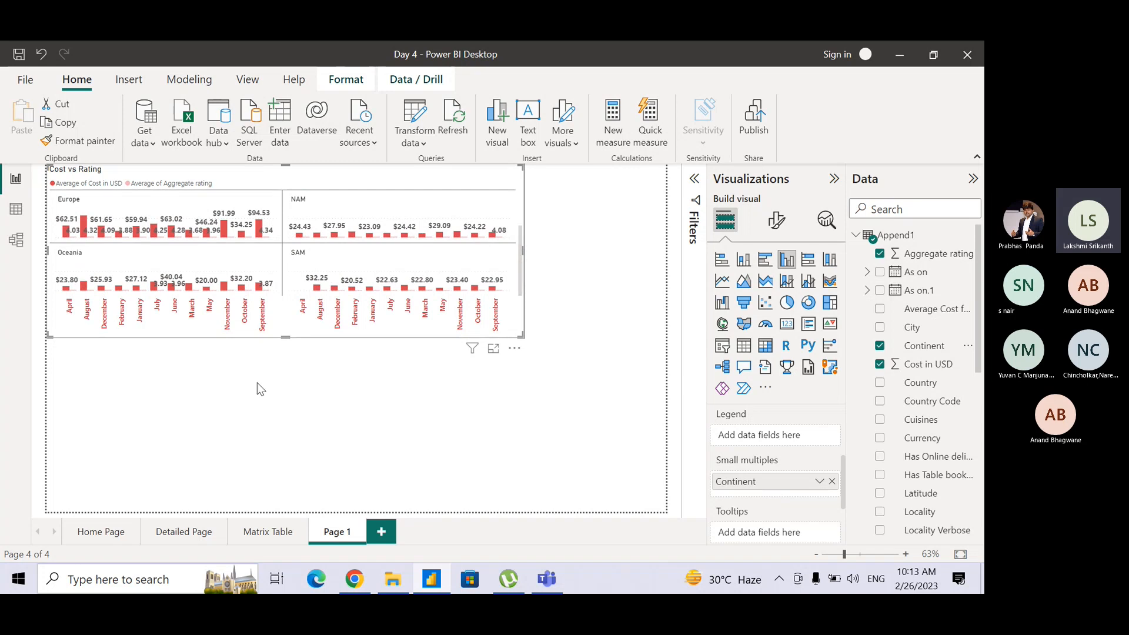
drag(286, 337, 287, 492)
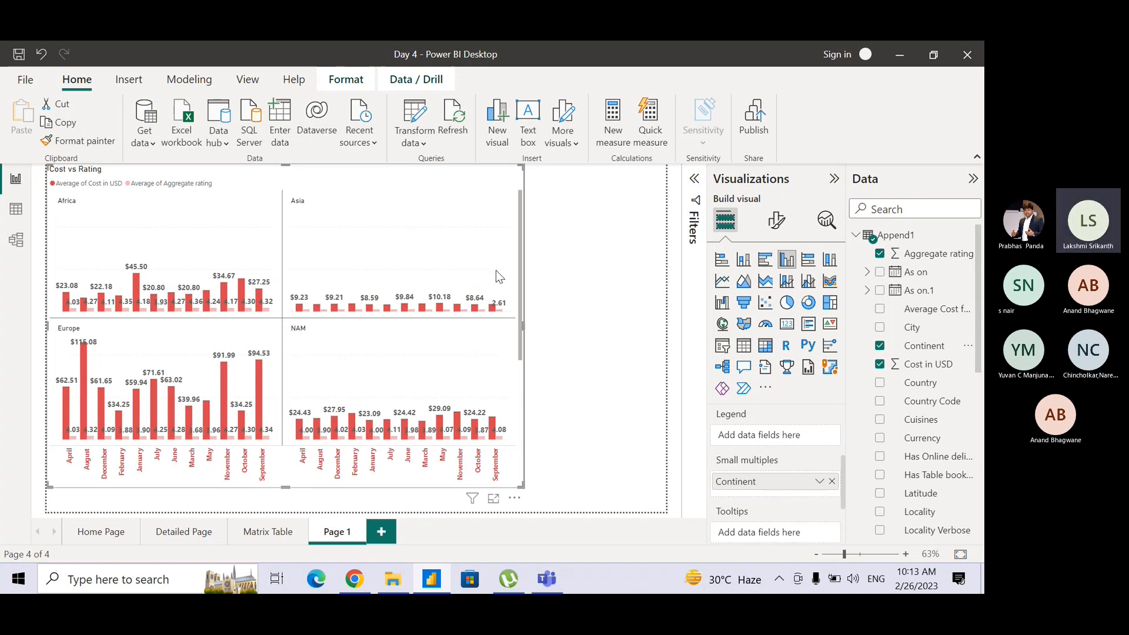
drag(520, 293, 519, 229)
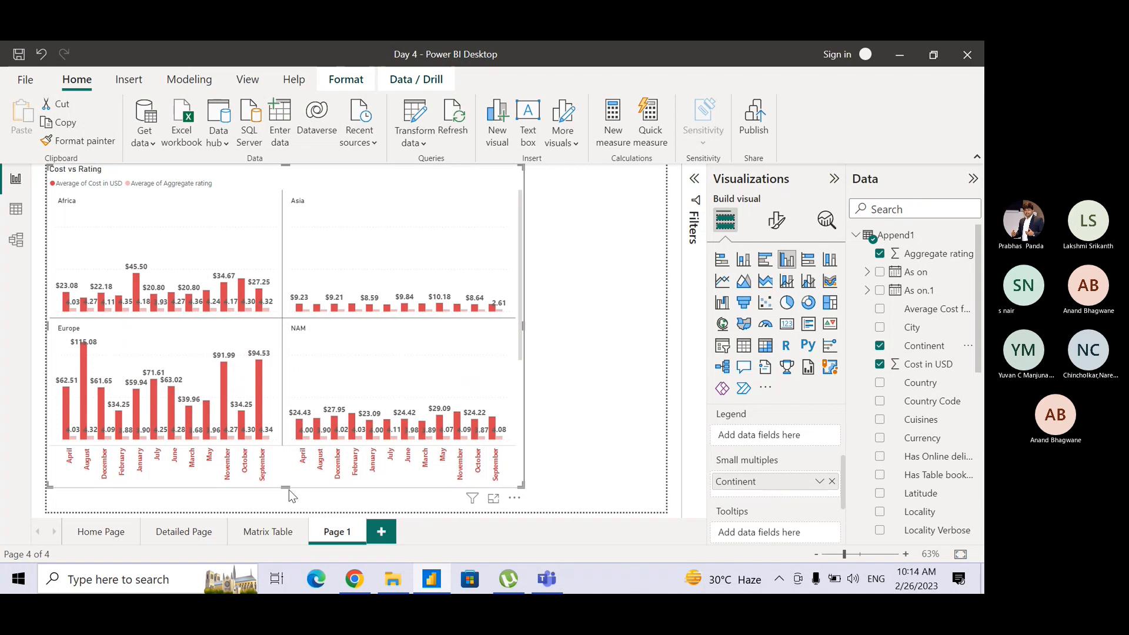
Shrink the chart back to the upper part of the page and remove Continent from its small multiples.
drag(285, 488, 299, 337)
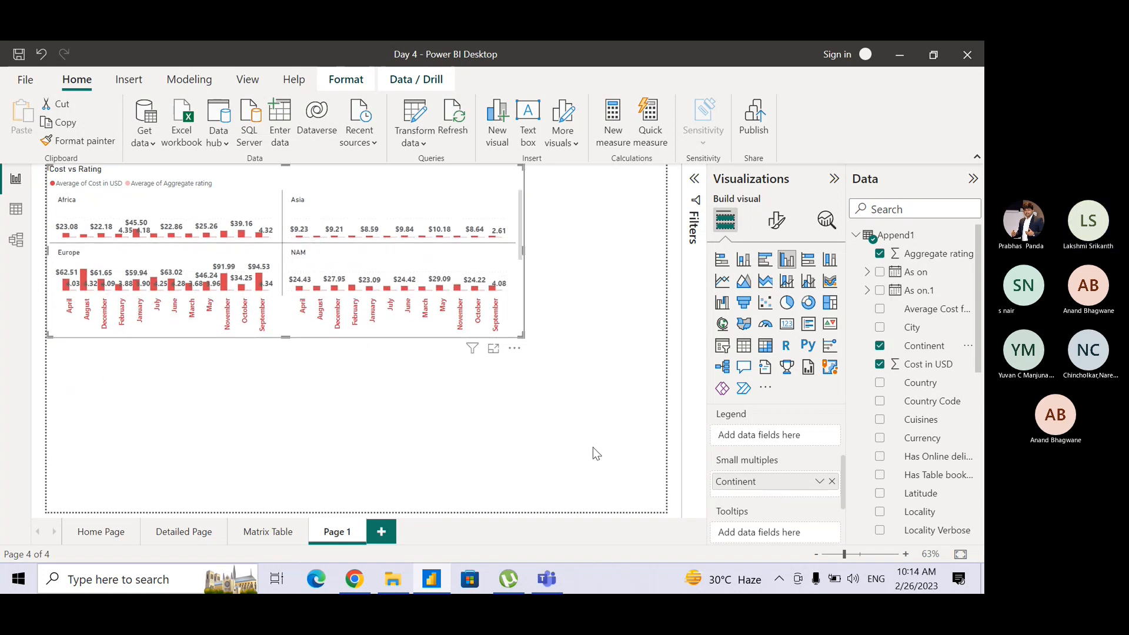
click(832, 482)
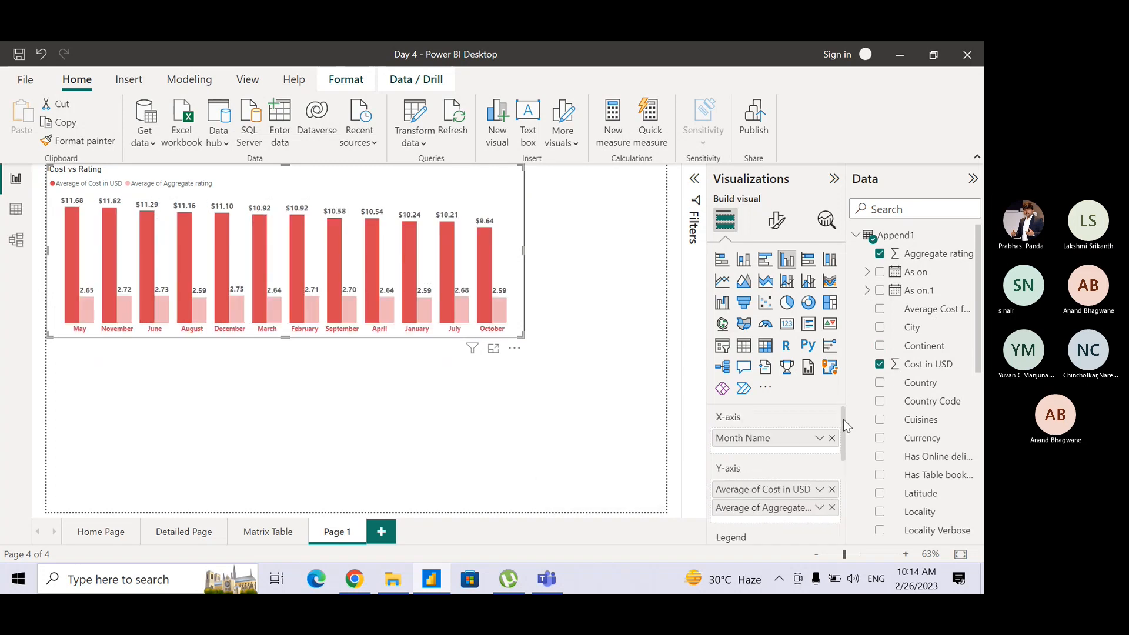
mouse_move(843, 419)
mouse_down()
mouse_move(844, 449)
mouse_move(845, 412)
mouse_up()
click(558, 585)
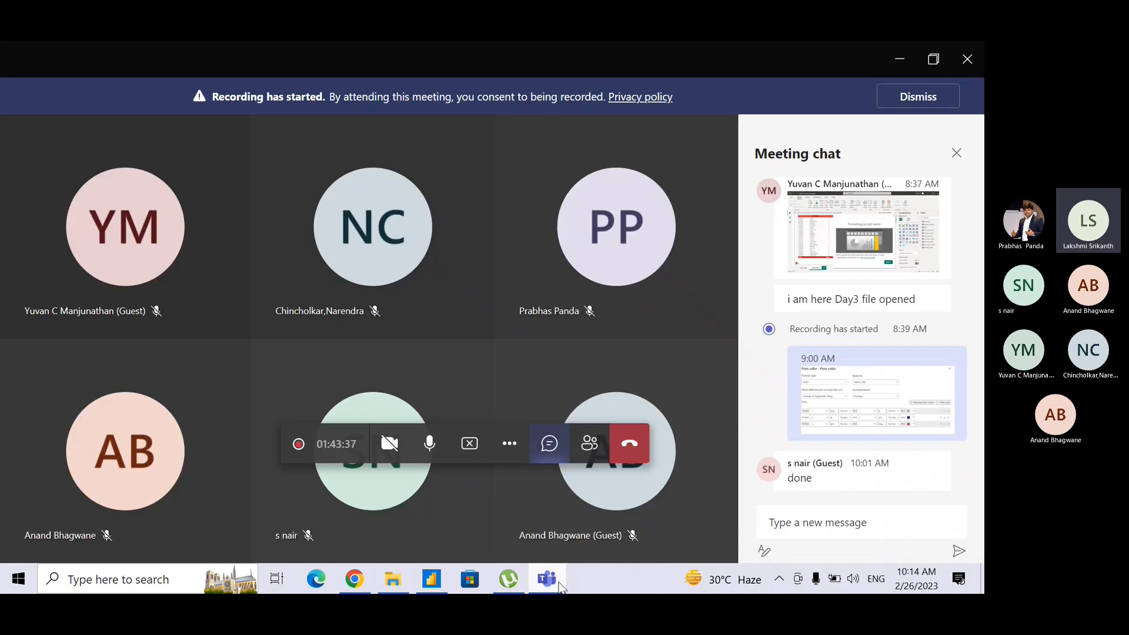
click(558, 586)
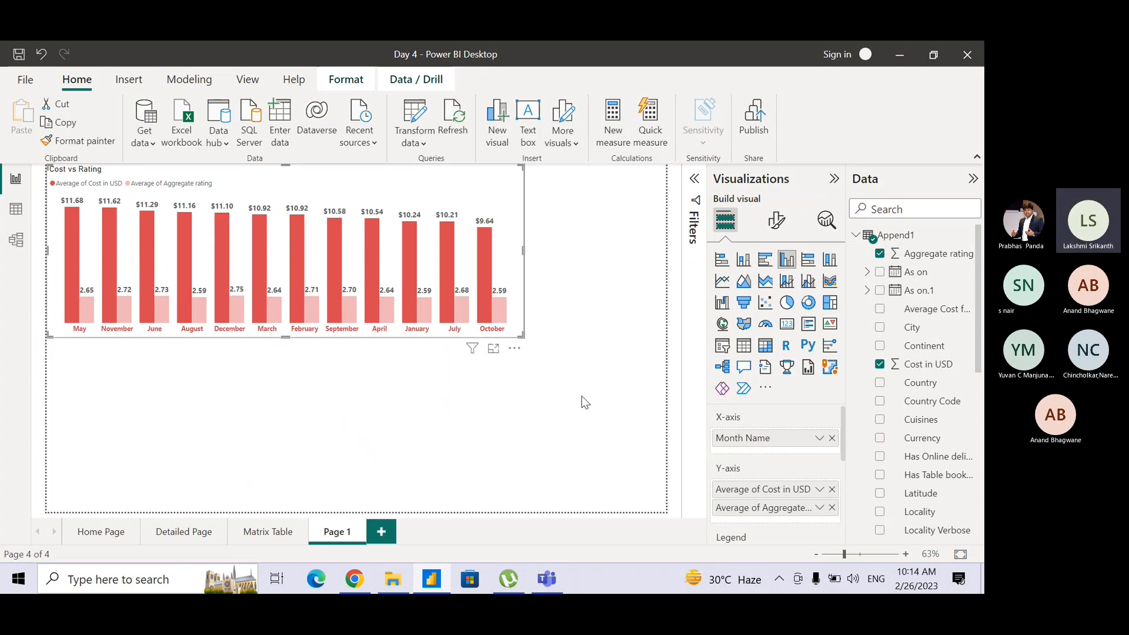
click(581, 396)
click(500, 176)
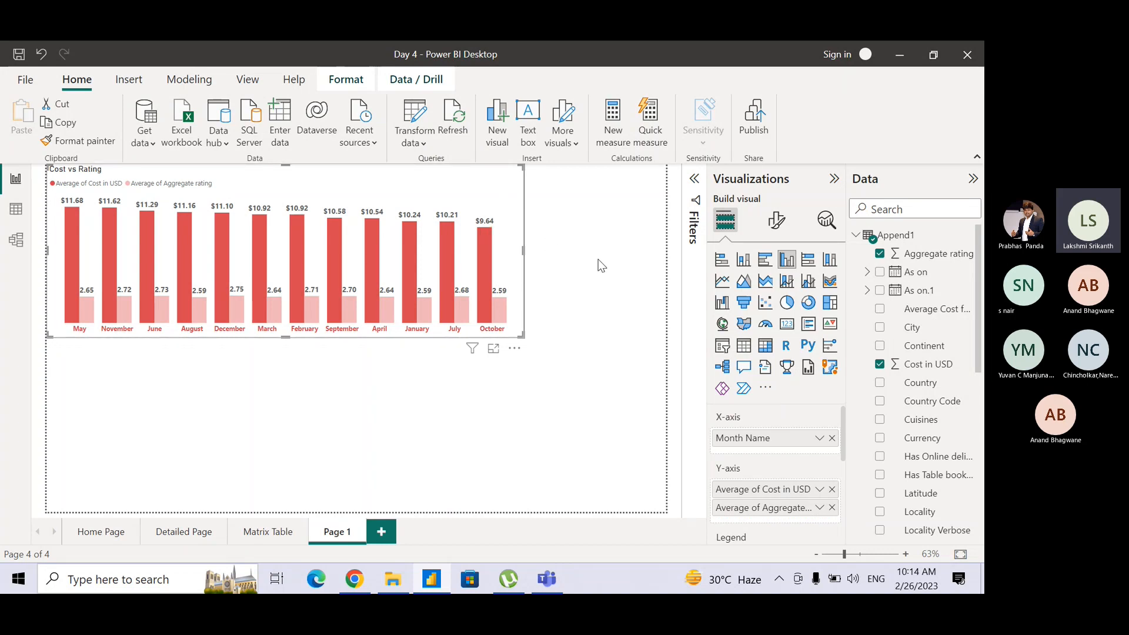
Examine the Cost vs Rating chart's visual formatting sections and the line types offered in its analytics options.
click(774, 220)
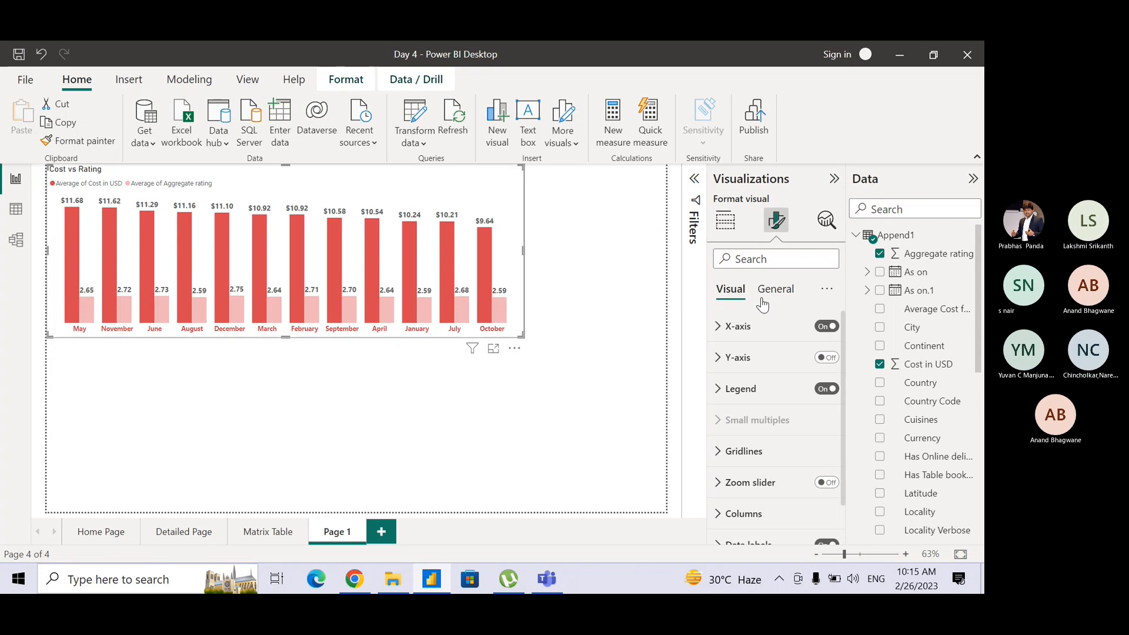
click(824, 219)
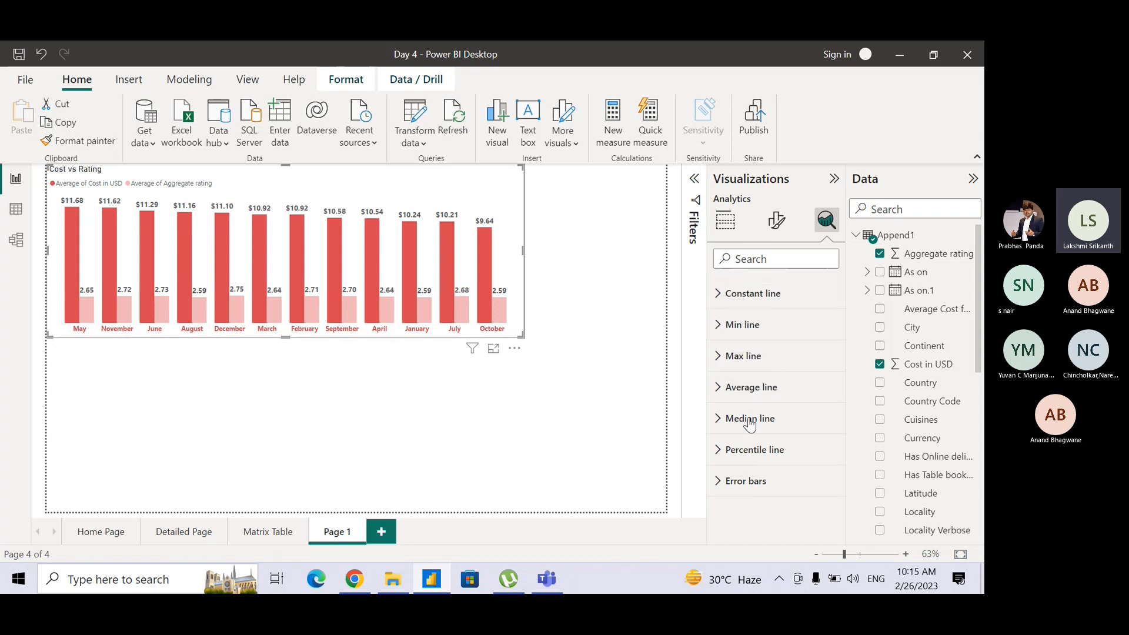
key(ctrl)
key(ctrl)
key(ctrl)
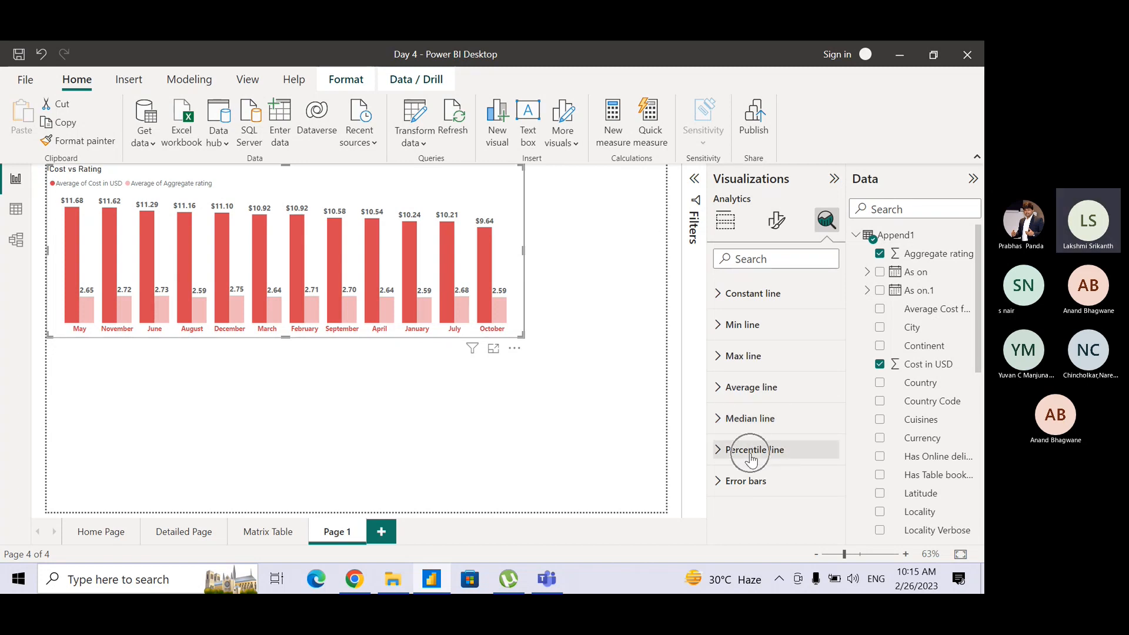
key(ctrl)
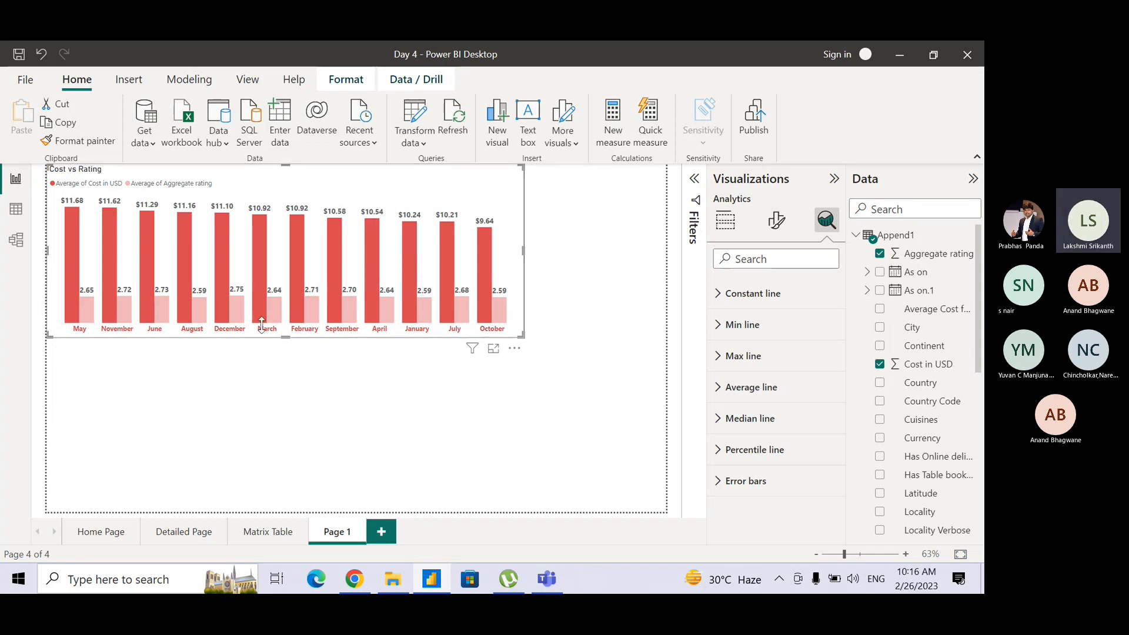
mouse_move(286, 311)
mouse_move(413, 285)
Add a constant line to the Cost vs Rating chart and name it Target Cost.
click(723, 294)
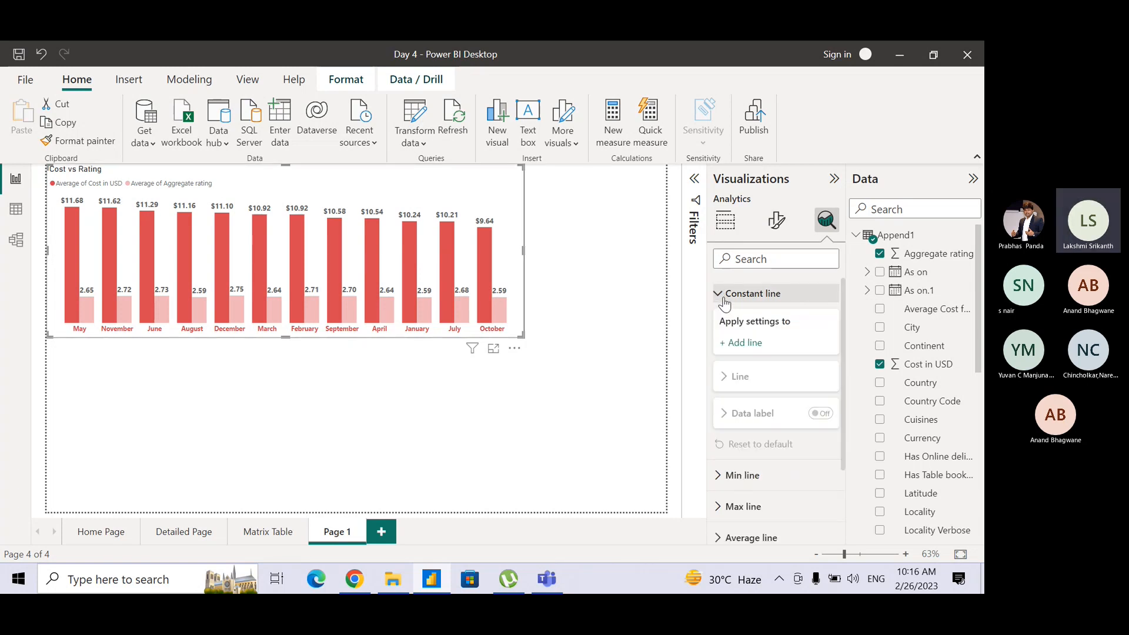
click(744, 343)
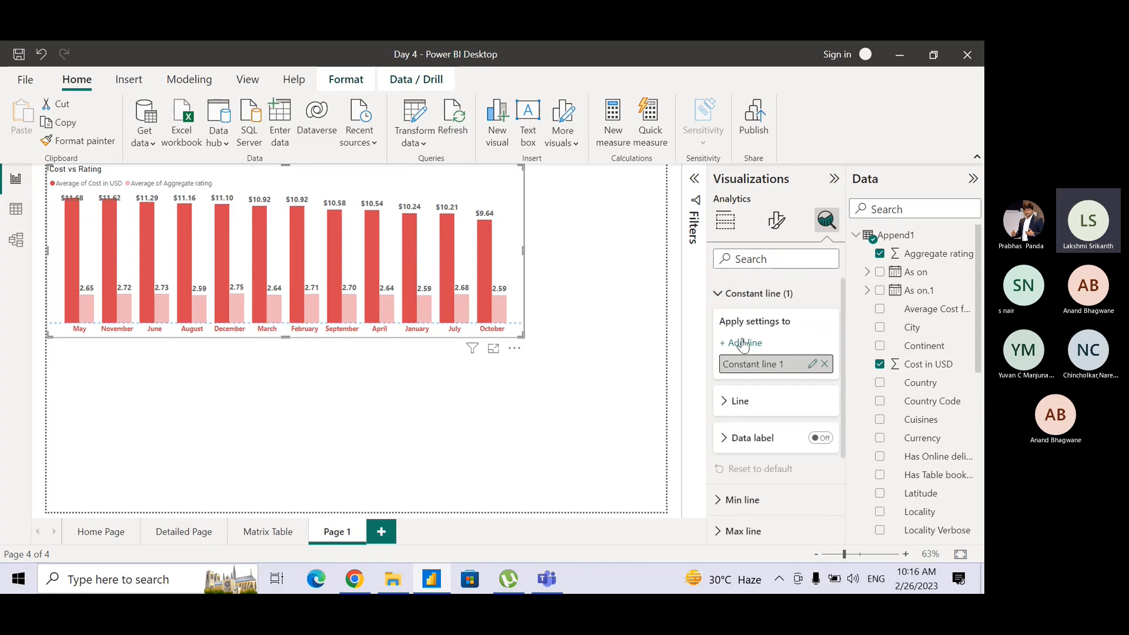
double_click(789, 366)
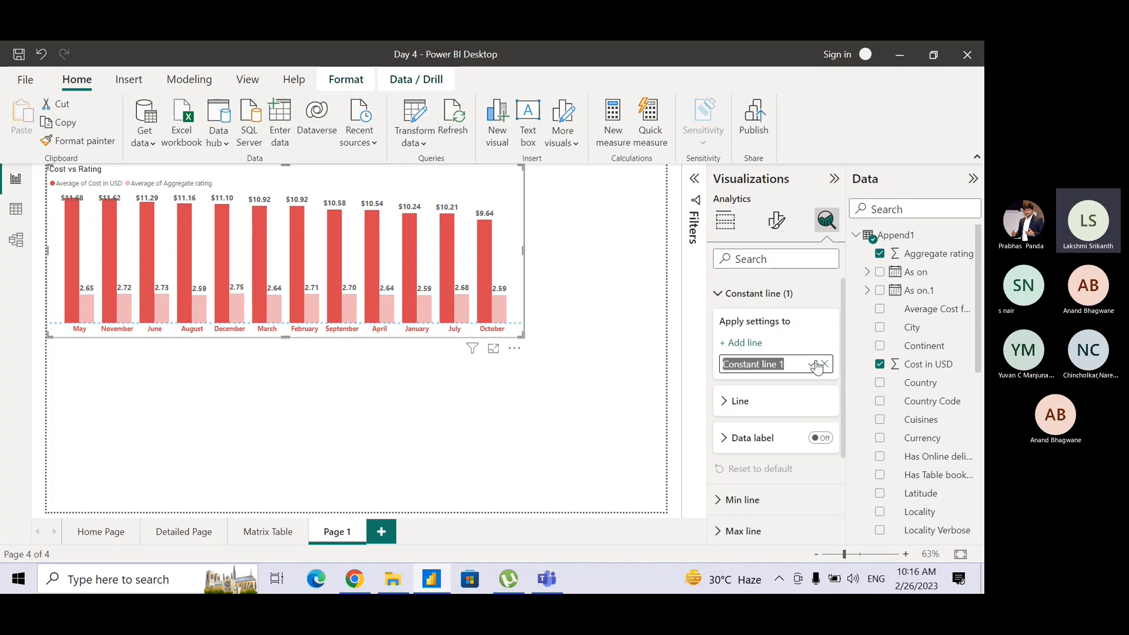
text(A)
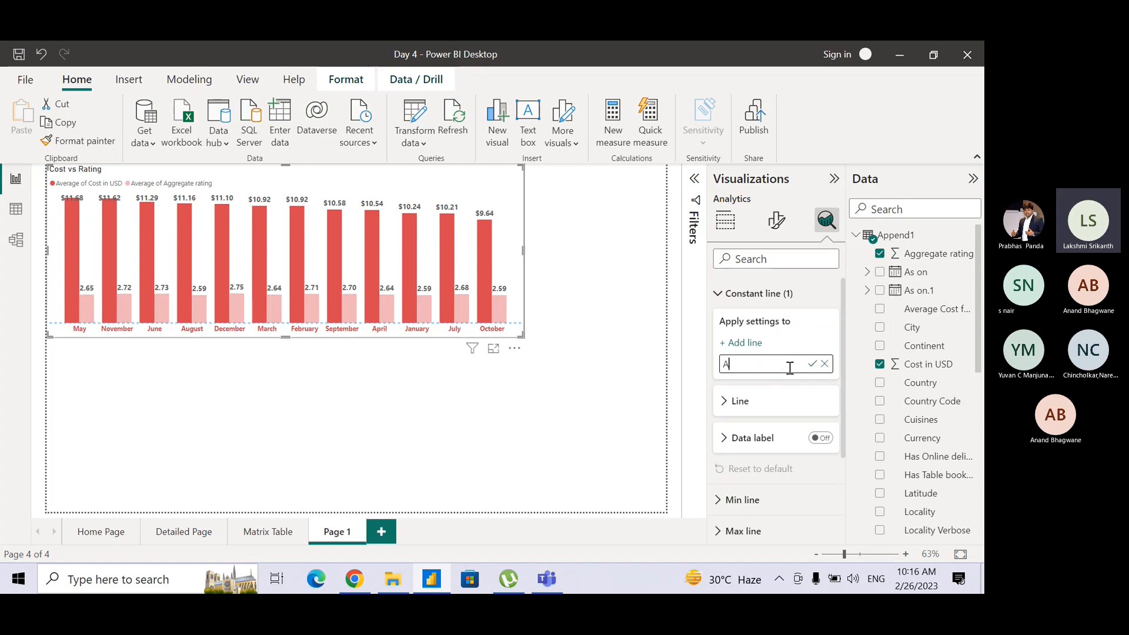
key(BackSpace)
text(Target Co)
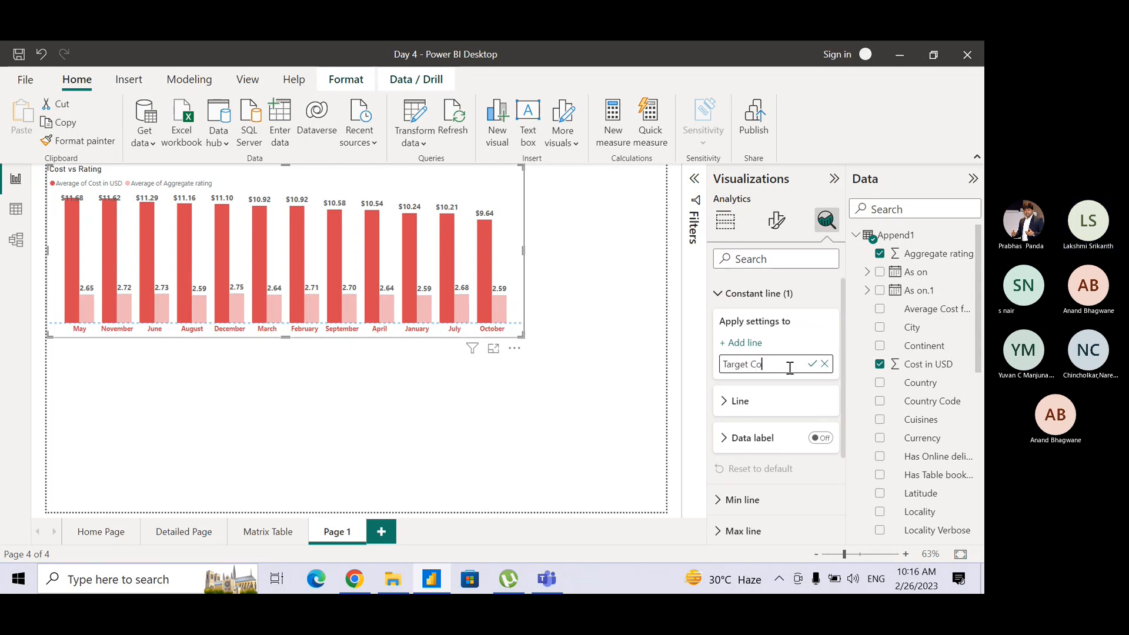
text(st)
key(Return)
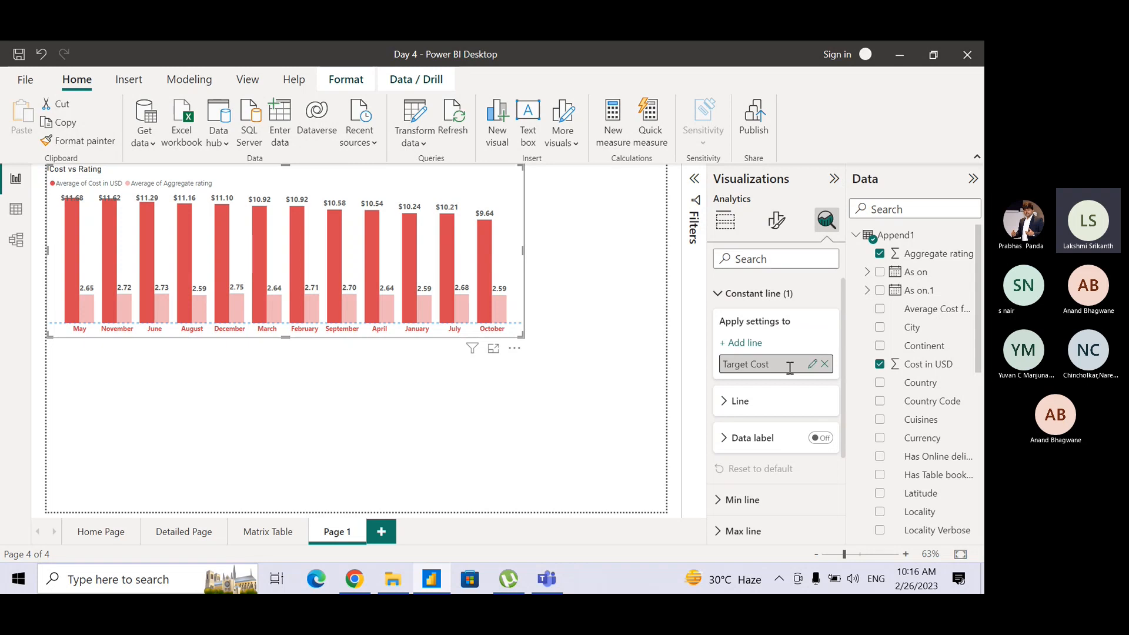
Set the value of the Target Cost constant line to 10.
click(735, 400)
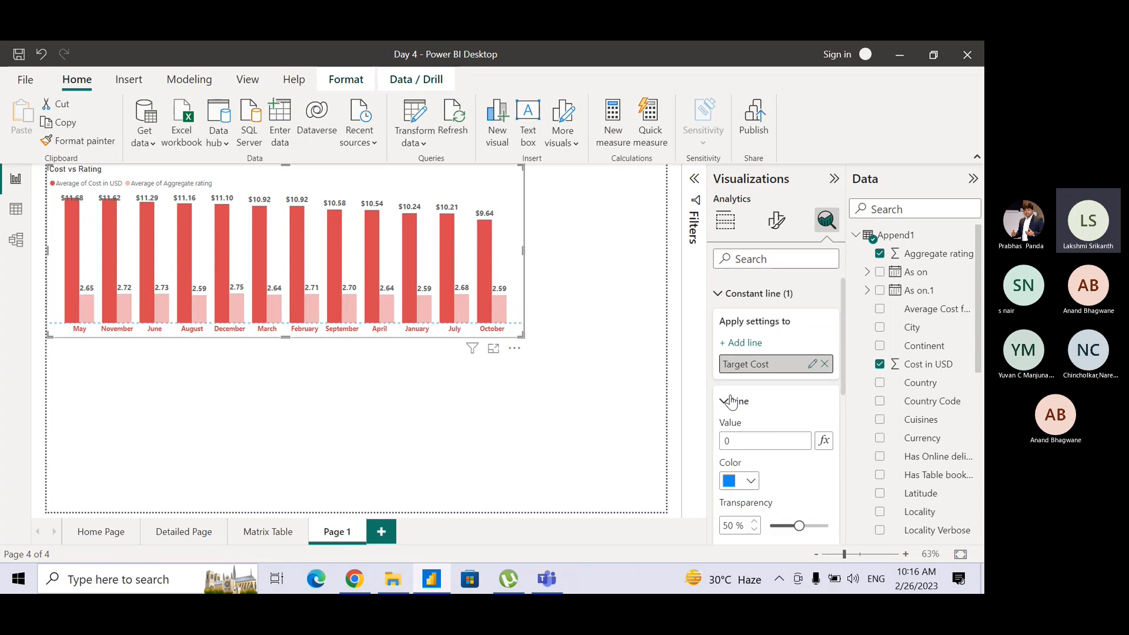
click(735, 440)
text(10)
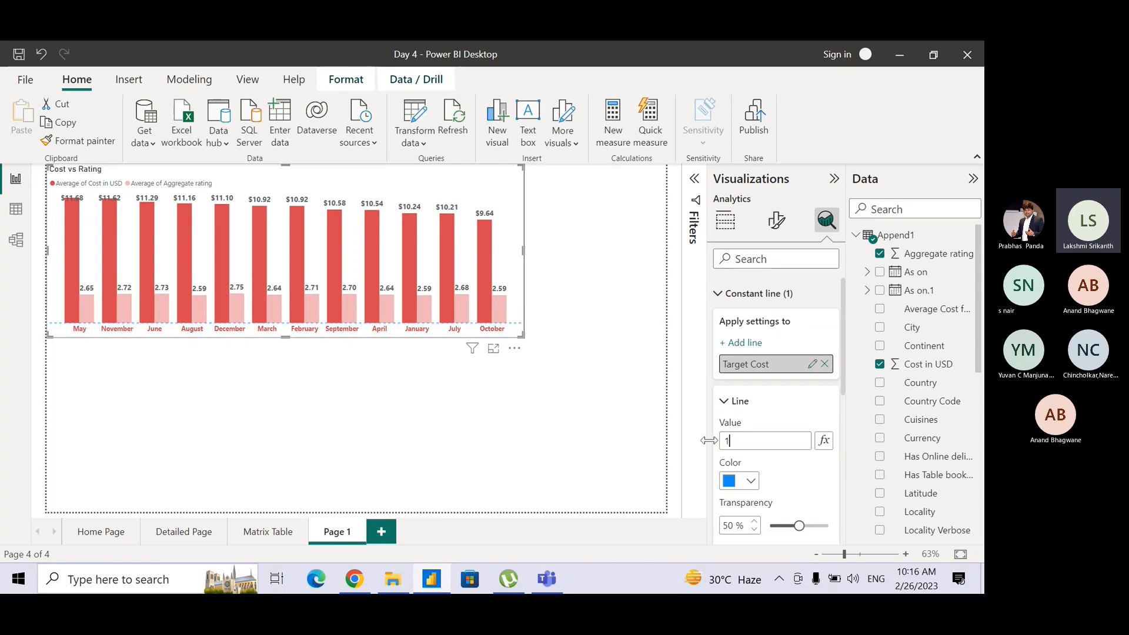
Format the Target Cost constant line as black with the Solid style and position it Behind the columns.
click(751, 481)
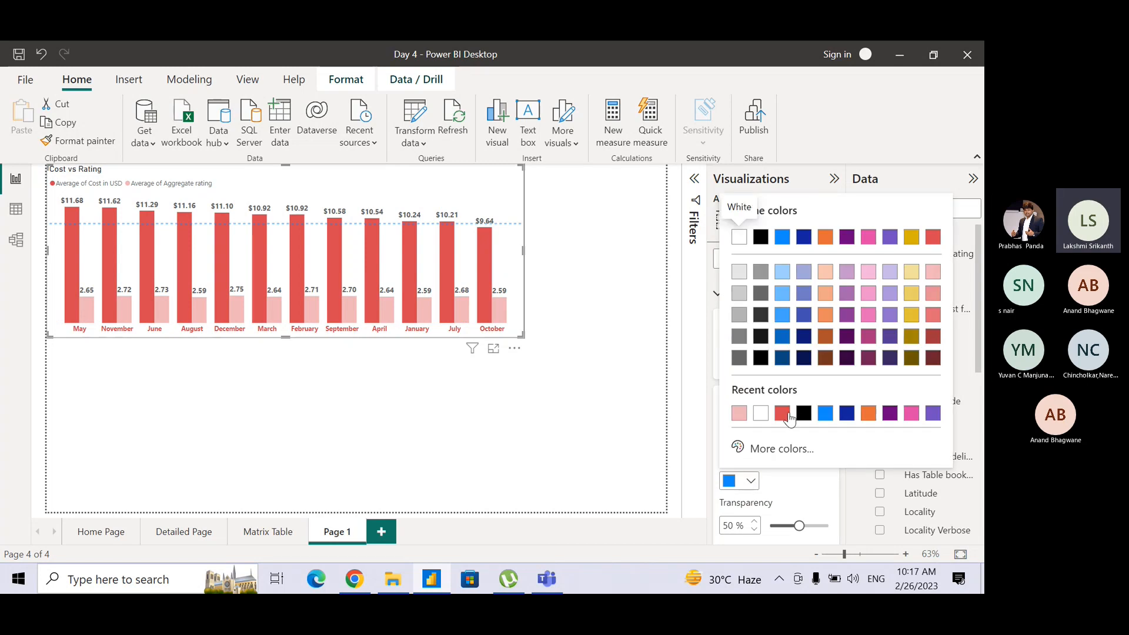
click(760, 237)
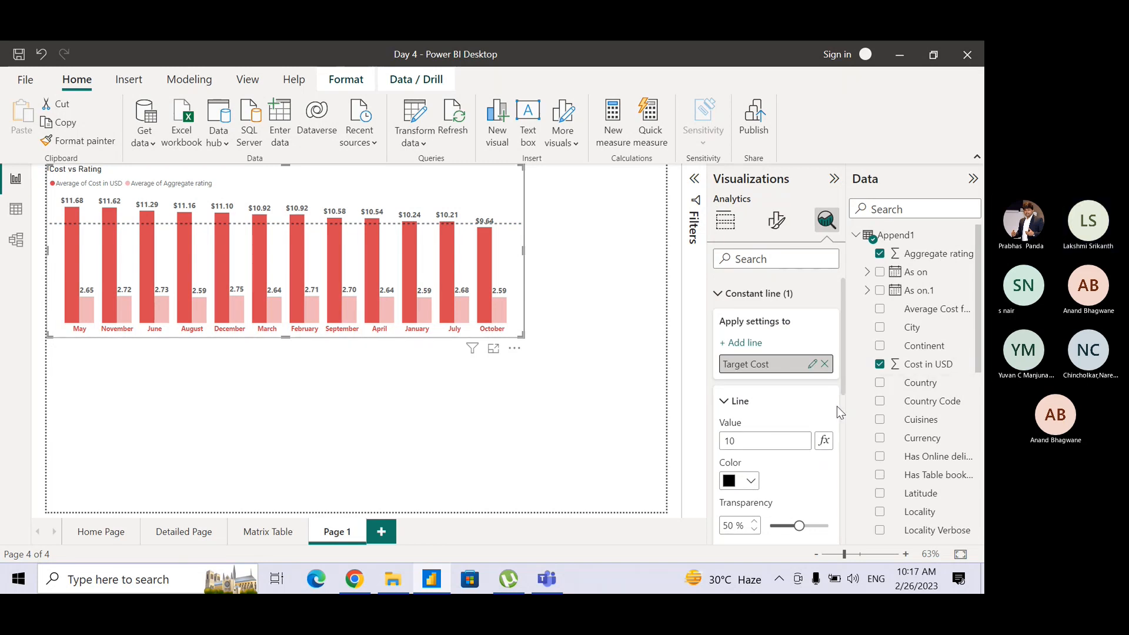
scroll(845, 390, down, 5)
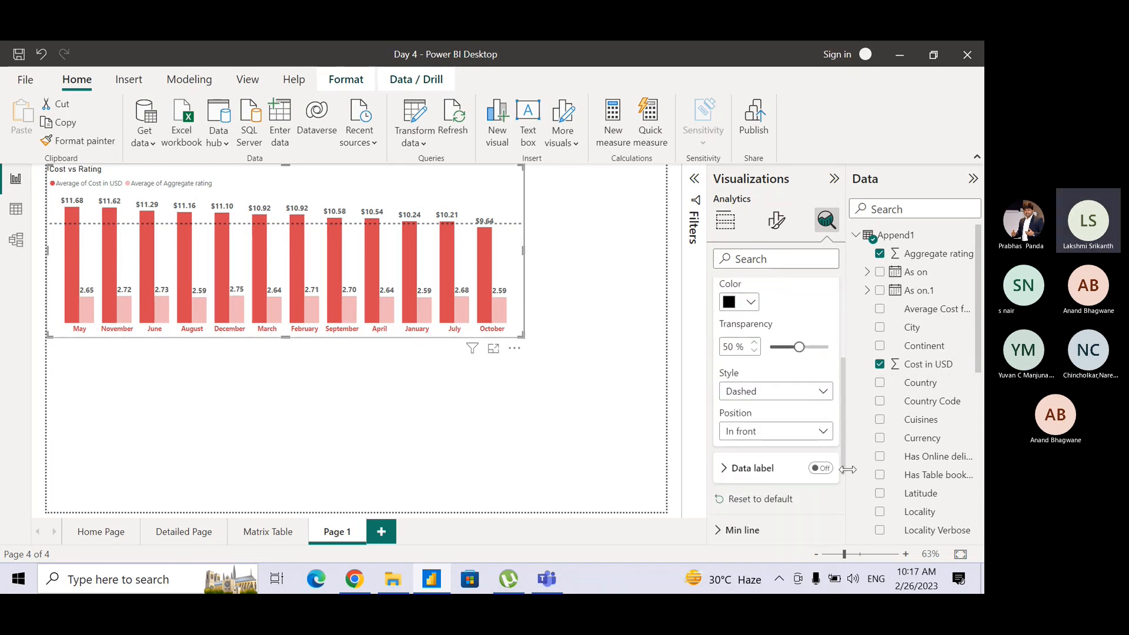
click(774, 393)
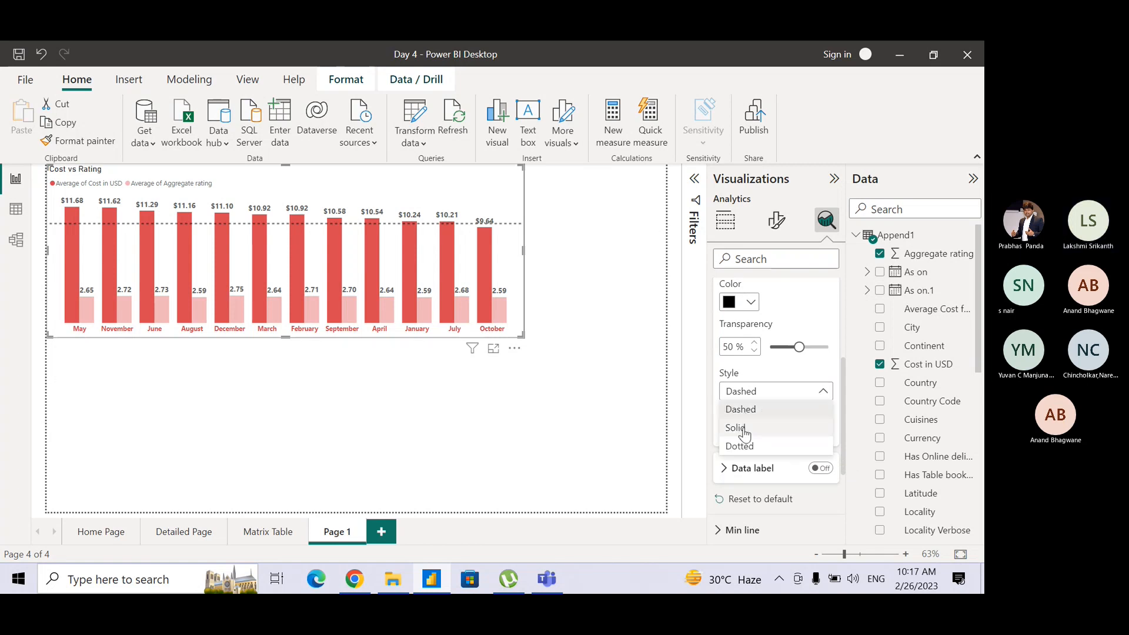
click(754, 432)
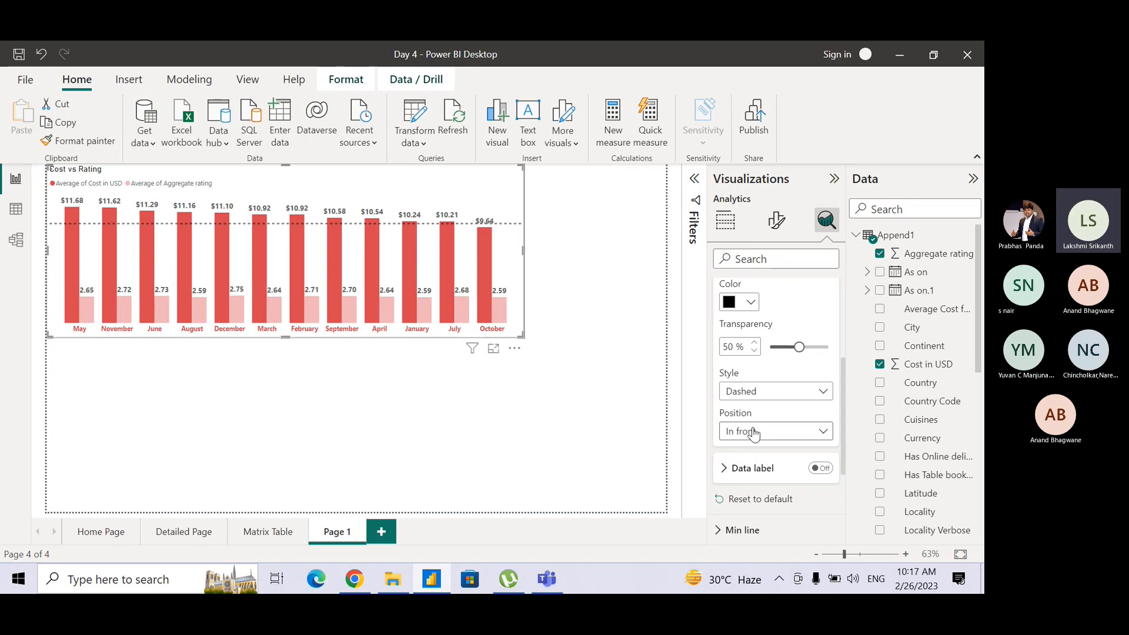
click(795, 439)
click(764, 454)
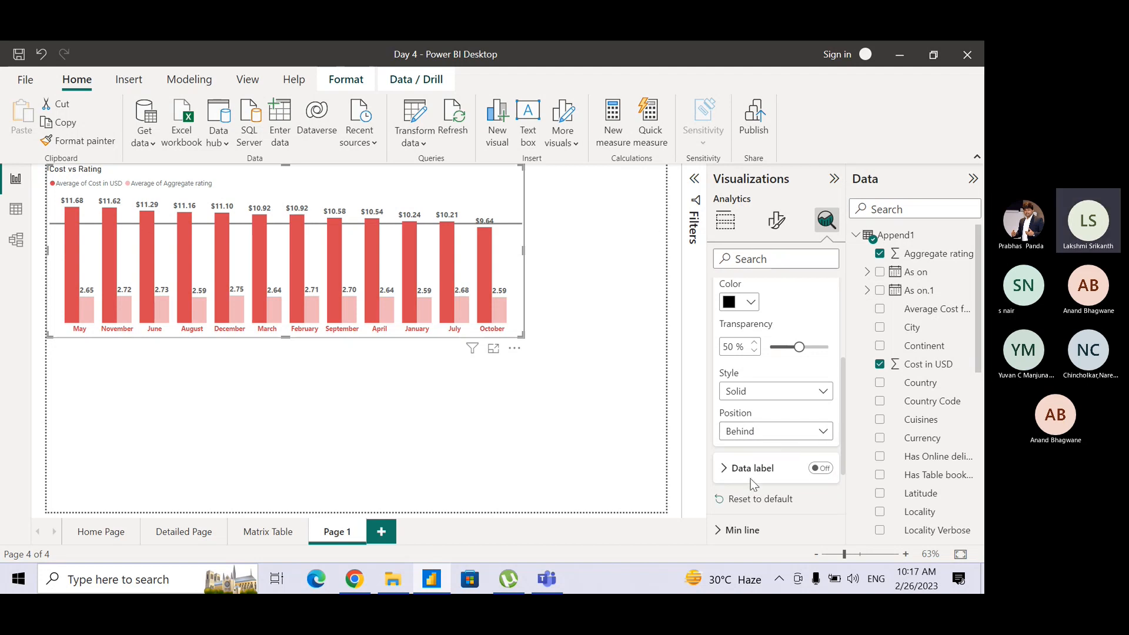
Turn on the data label of the Target Cost line and set the label color to black.
click(817, 468)
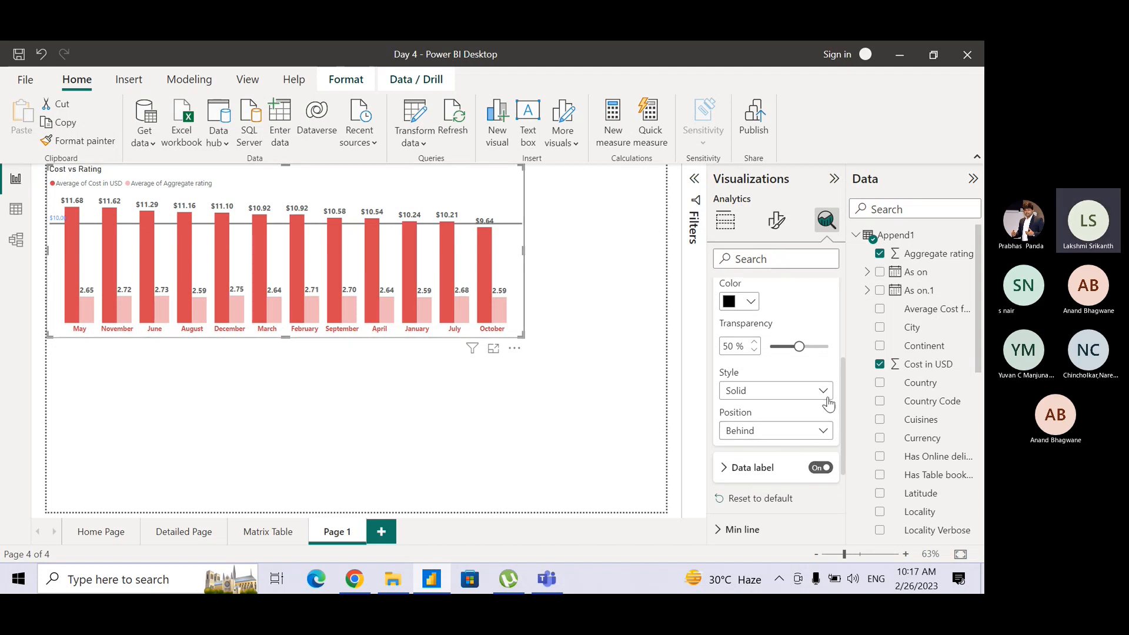
click(728, 468)
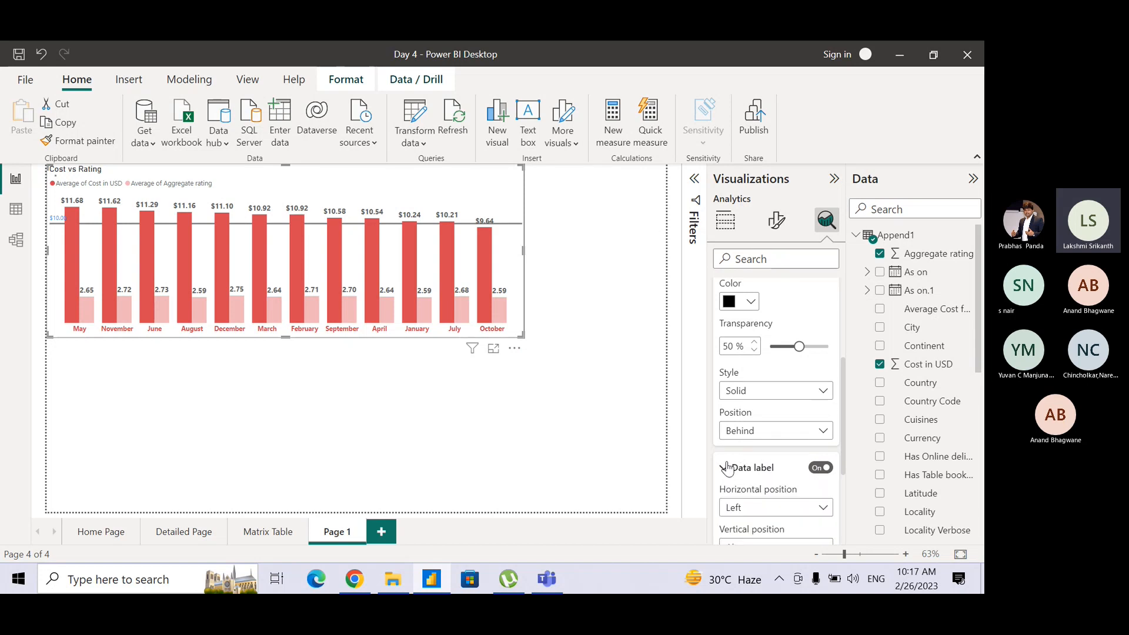
drag(844, 402, 842, 470)
click(751, 416)
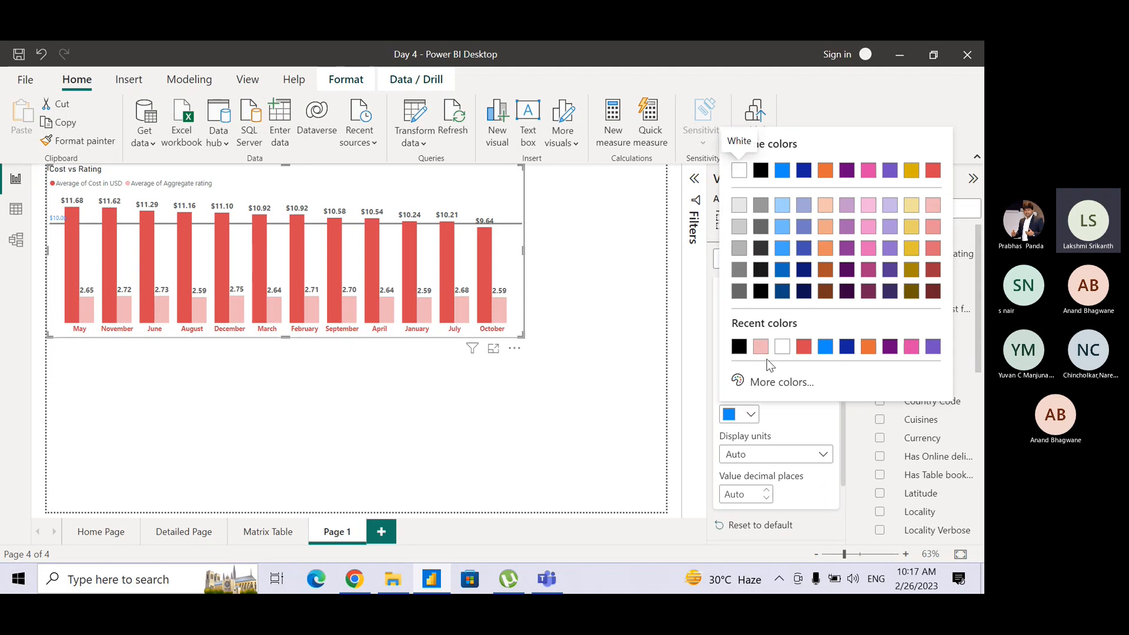
click(739, 348)
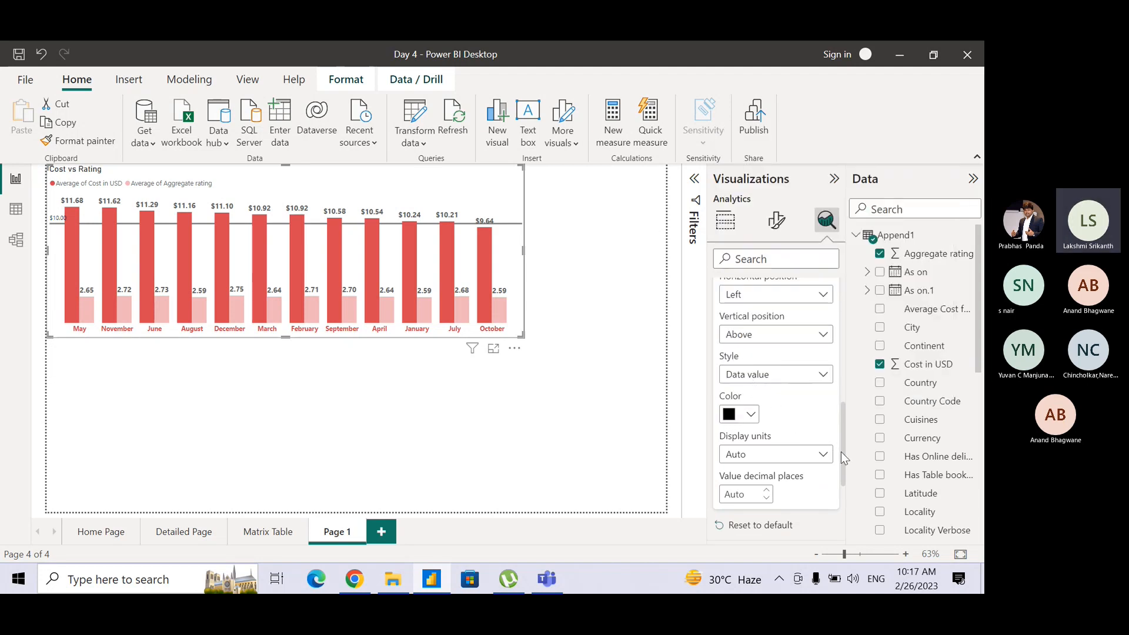
drag(840, 452, 839, 323)
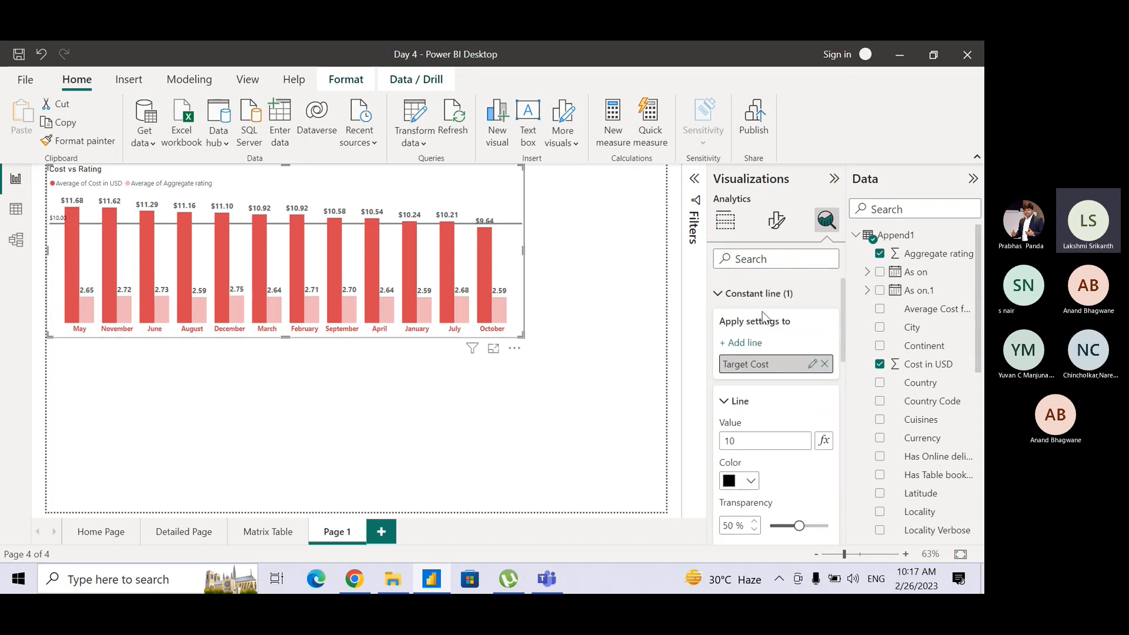
click(718, 297)
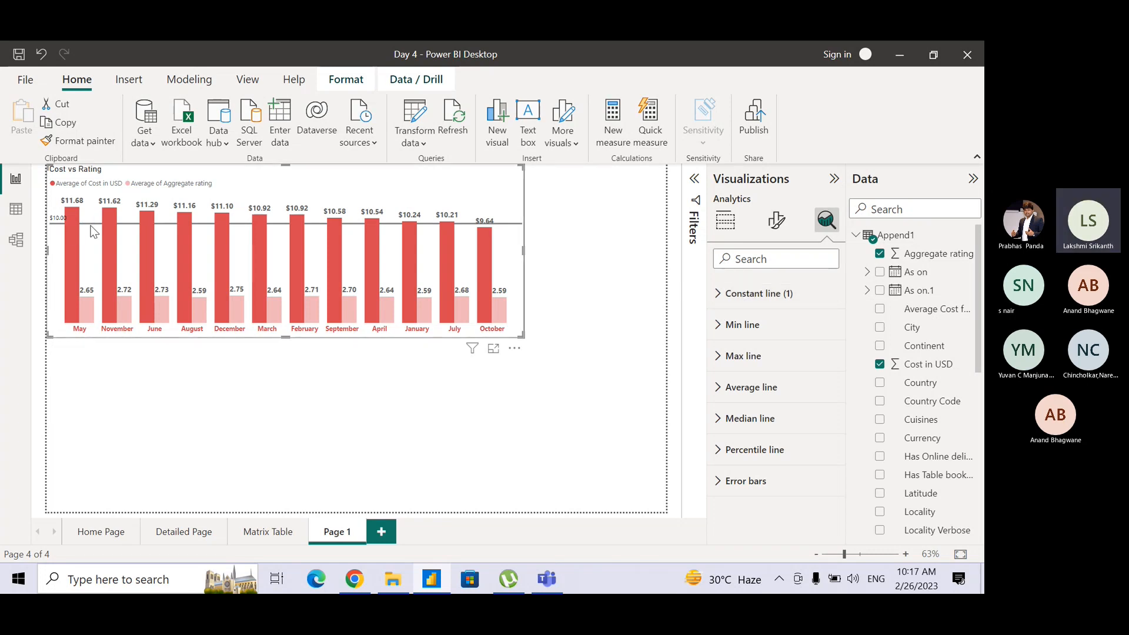
mouse_move(482, 249)
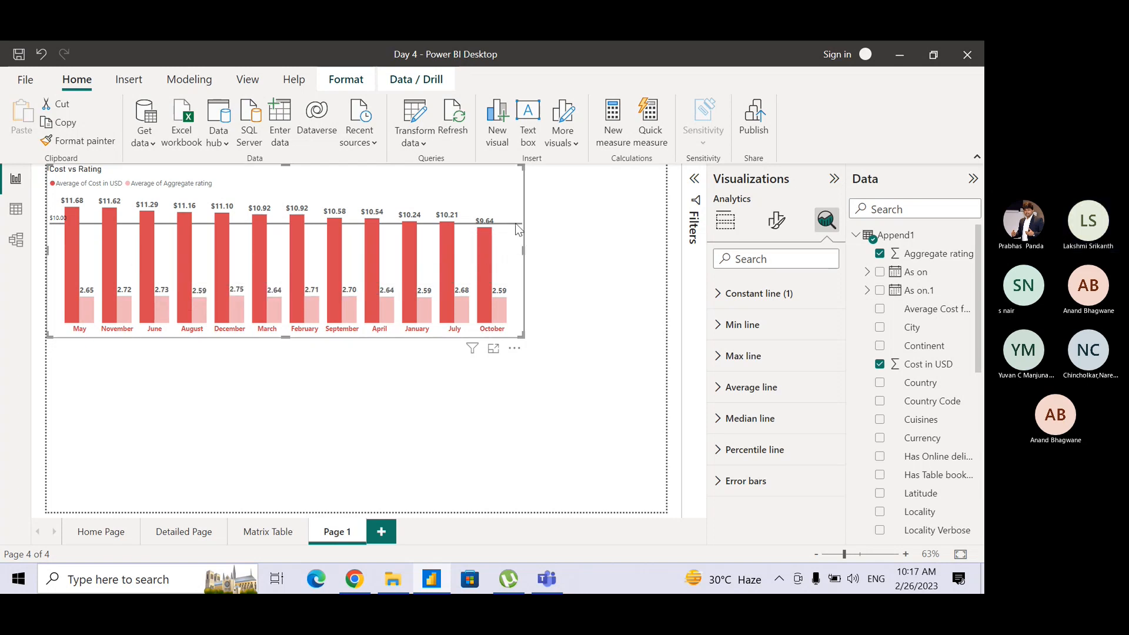
Add a second constant line to the Cost vs Rating chart and name it Target Rating.
click(717, 297)
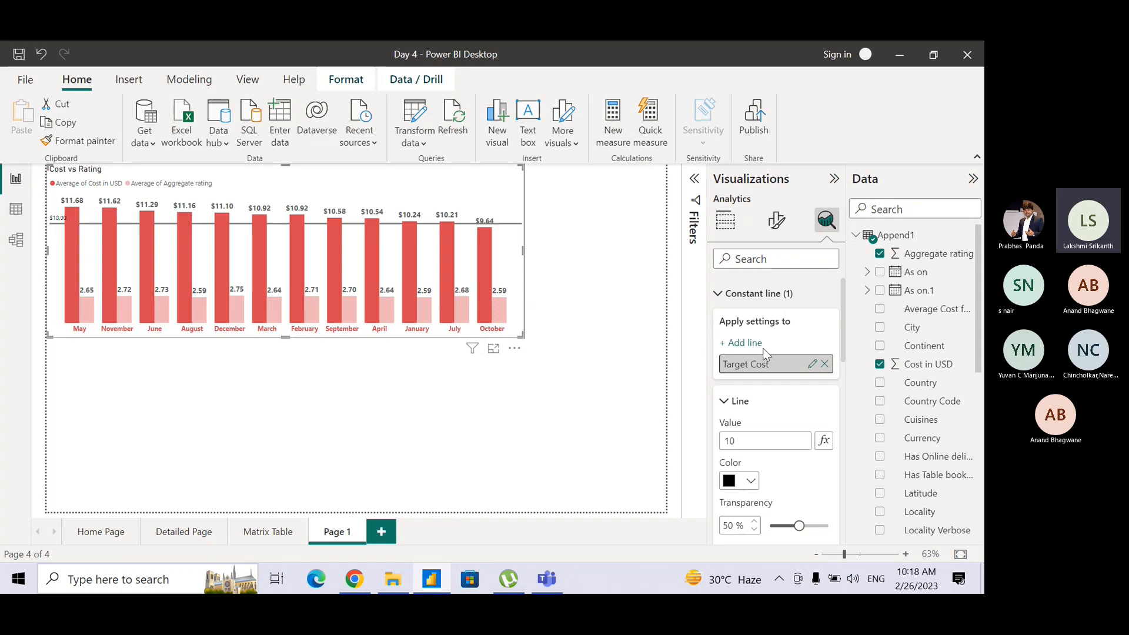
key(ctrl)
key(ctrl)
key(ctrl)
key(ctrl)
key(ctrl)
key(ctrl)
click(743, 345)
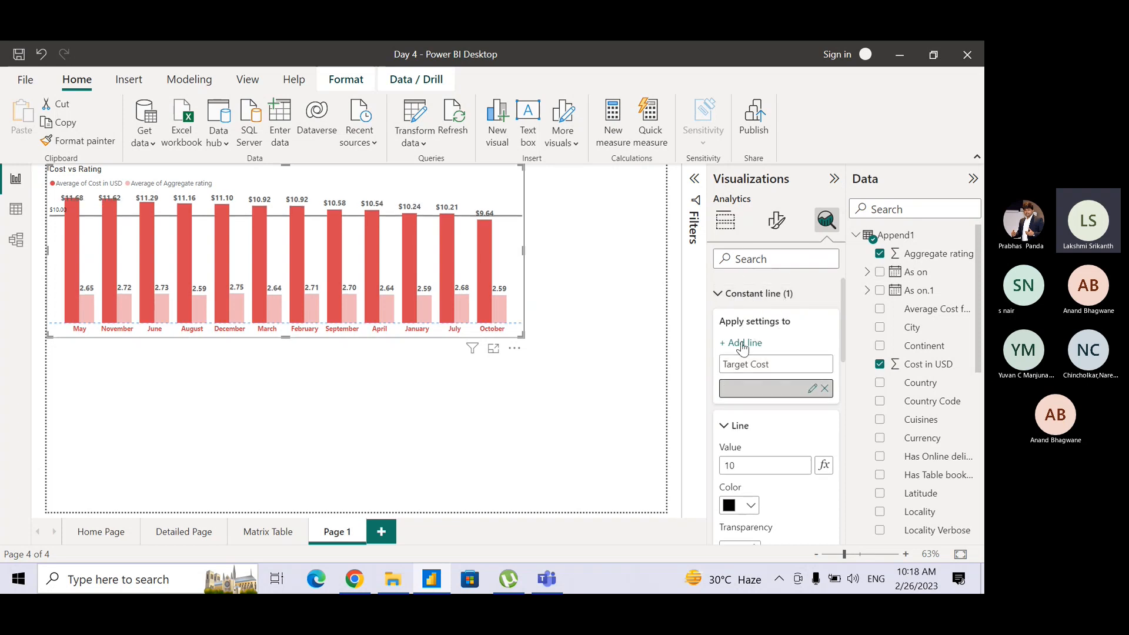
click(812, 388)
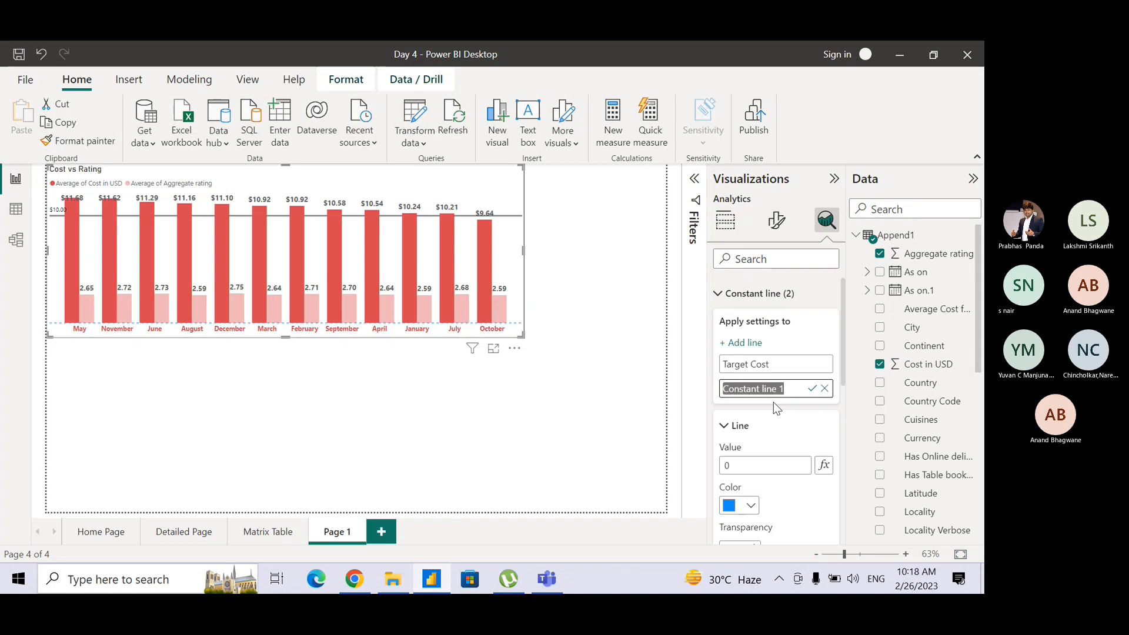
text(Rat)
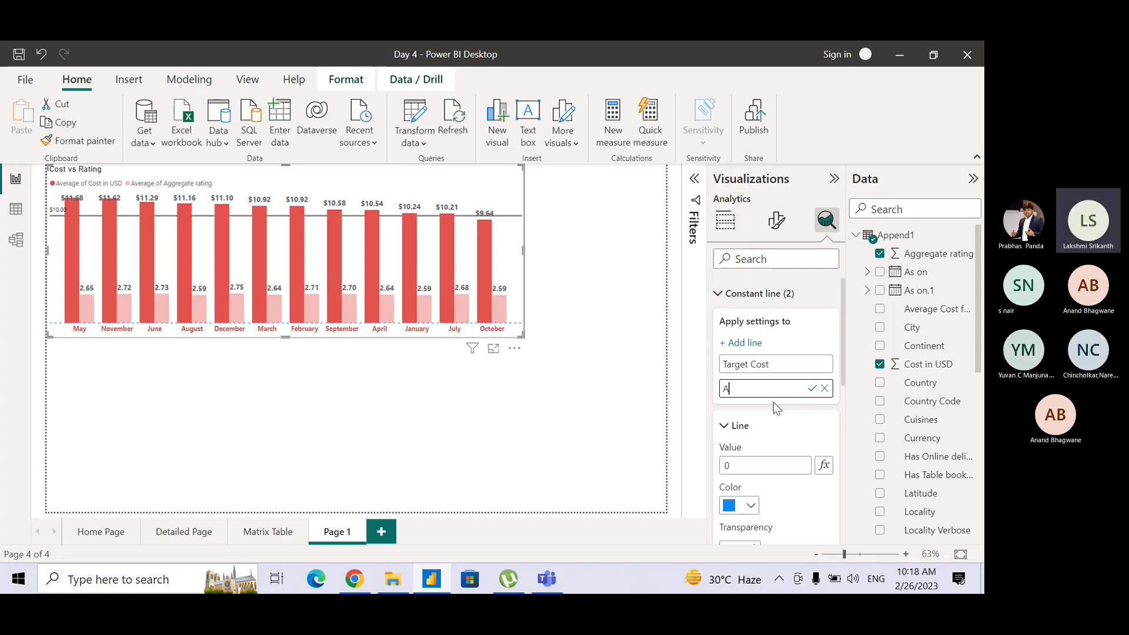
key(BackSpace)
key(BackSpace)
key(BackSpace)
text(Targ)
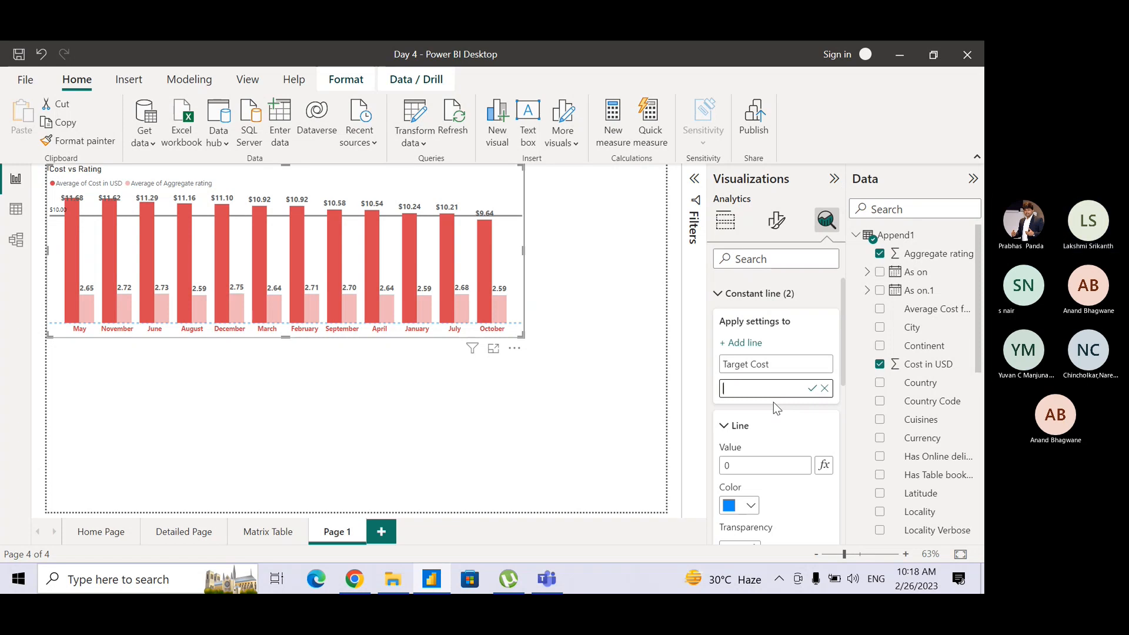
text(et )
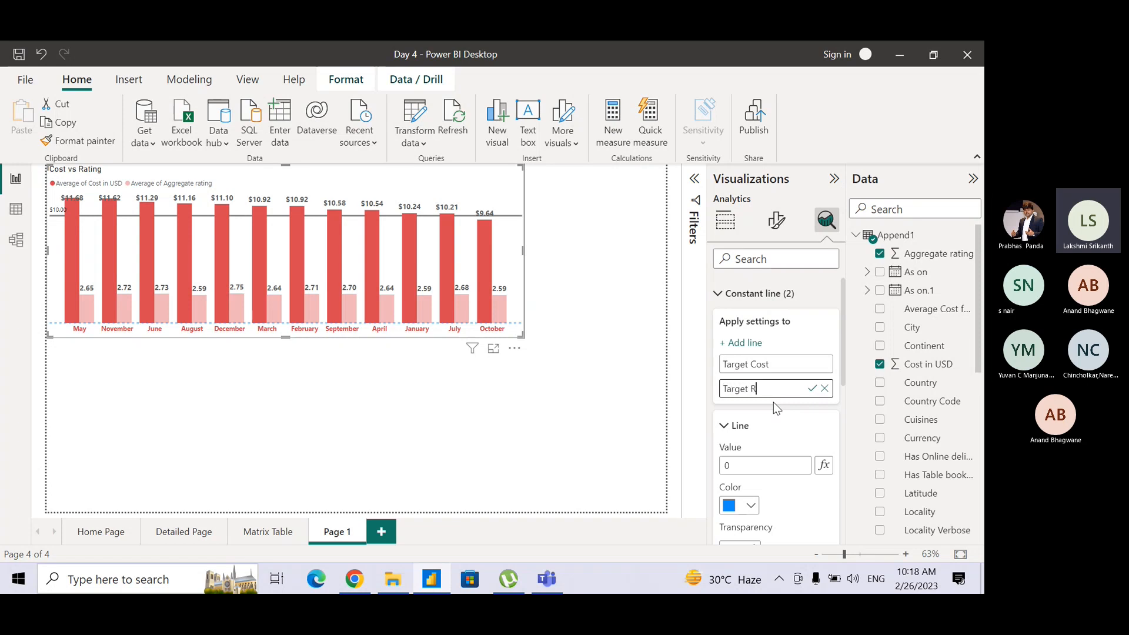
text(Rating)
key(Return)
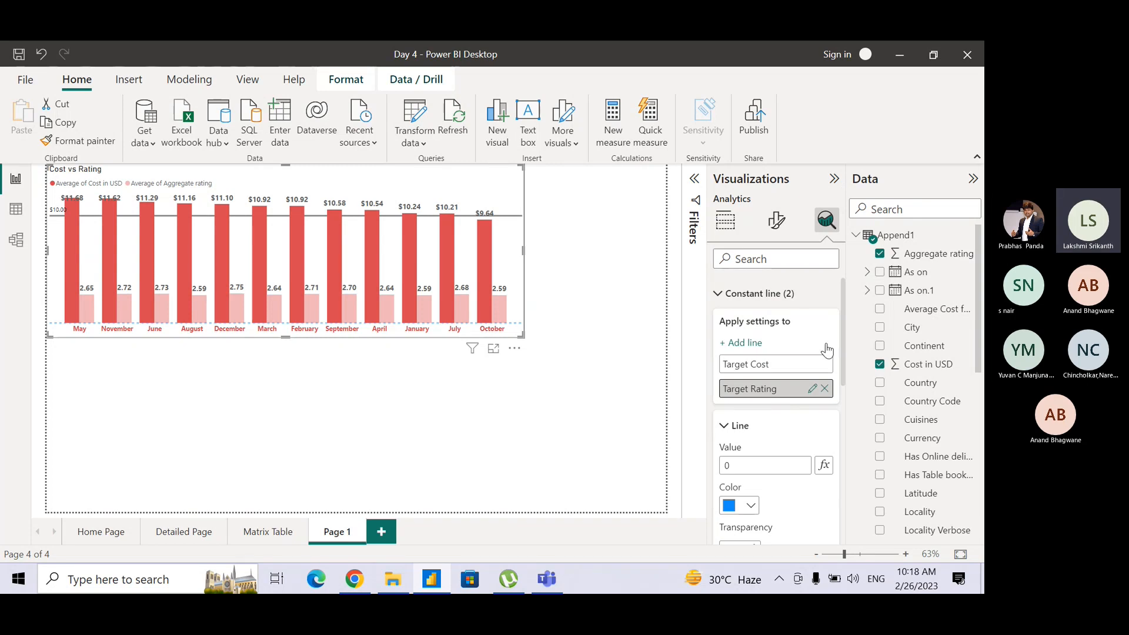
Base the Target Rating line's value on the Aggregate rating field from Append1, summarized as Average.
scroll(845, 362, down, 3)
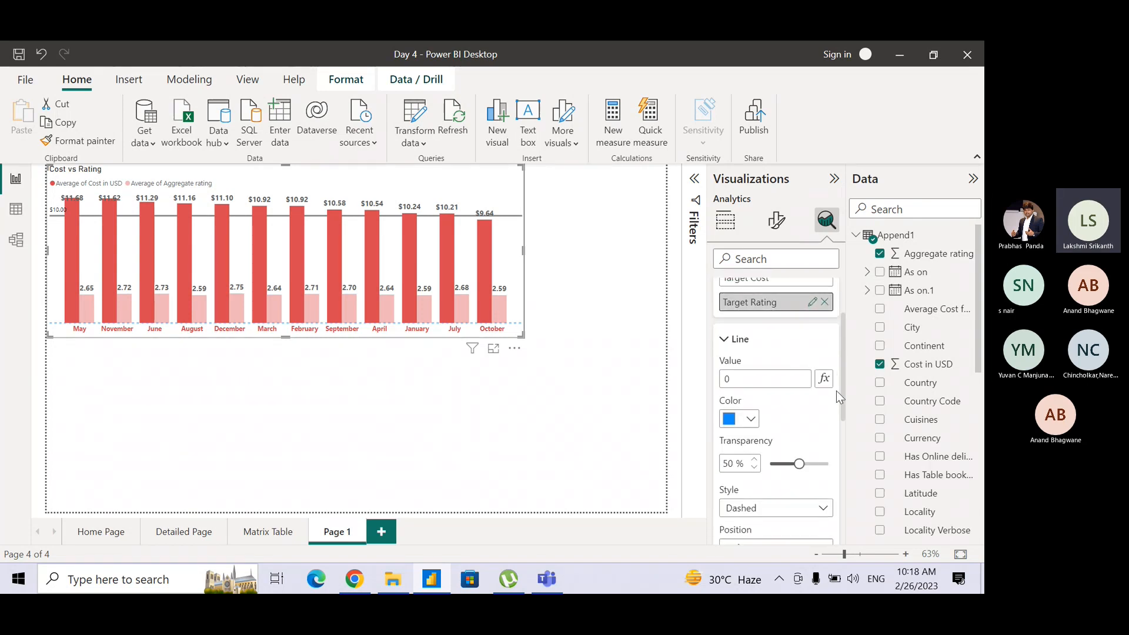
click(747, 380)
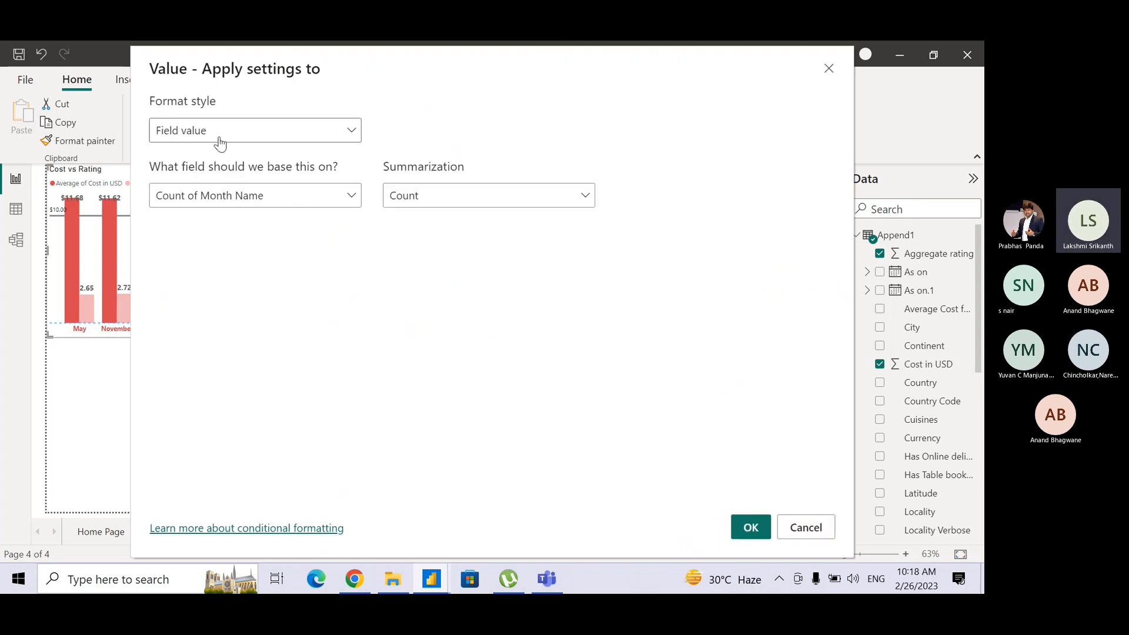
click(228, 204)
click(161, 250)
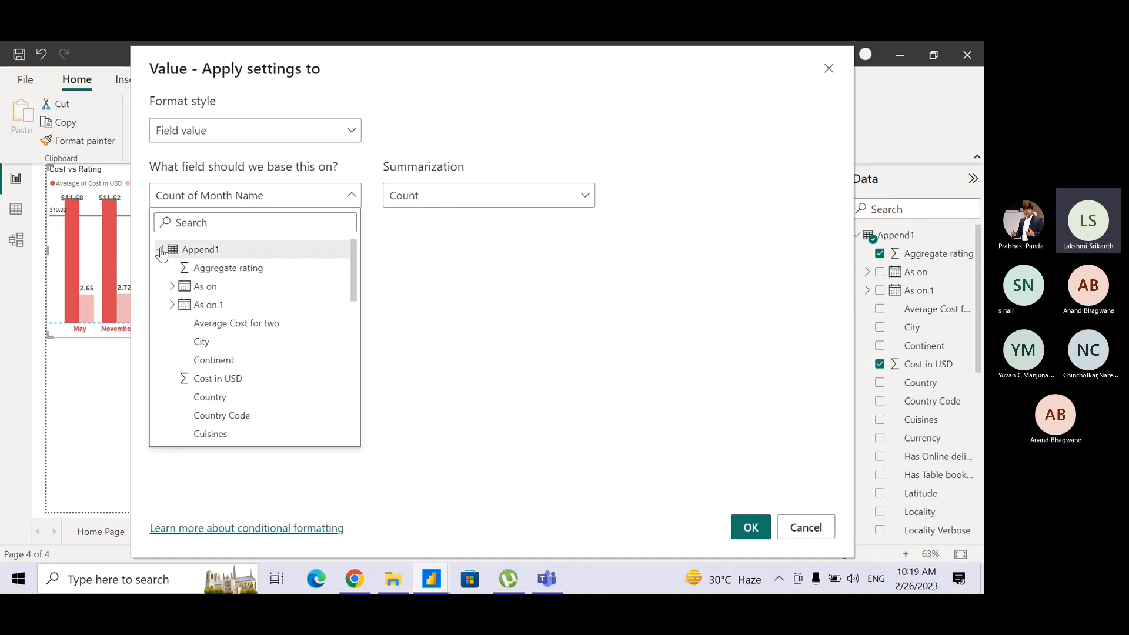
click(227, 268)
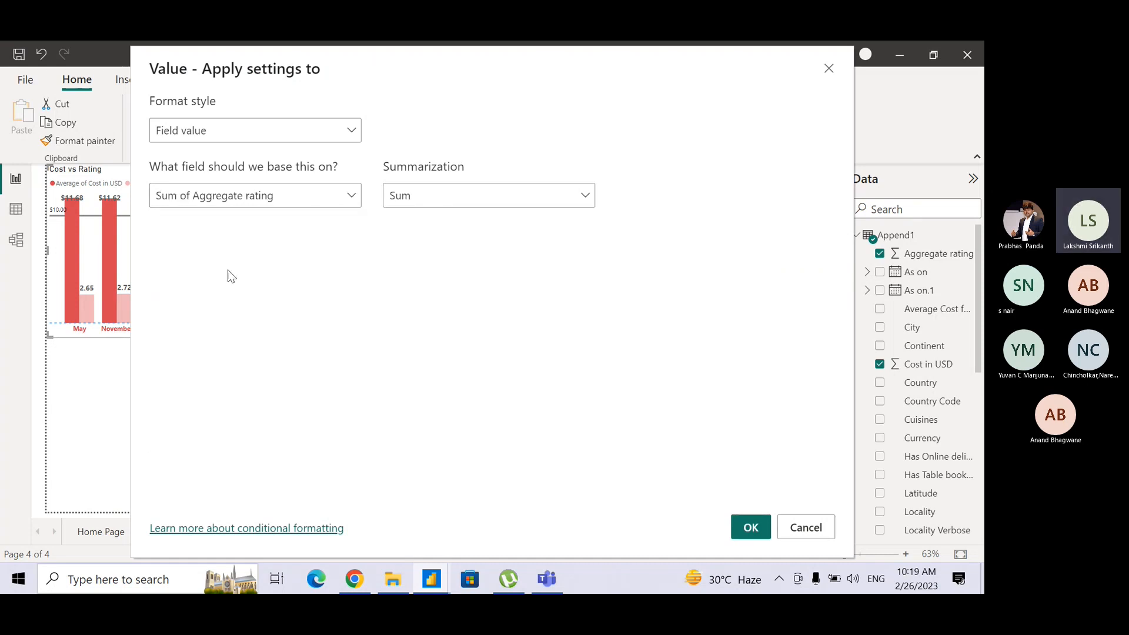
click(416, 194)
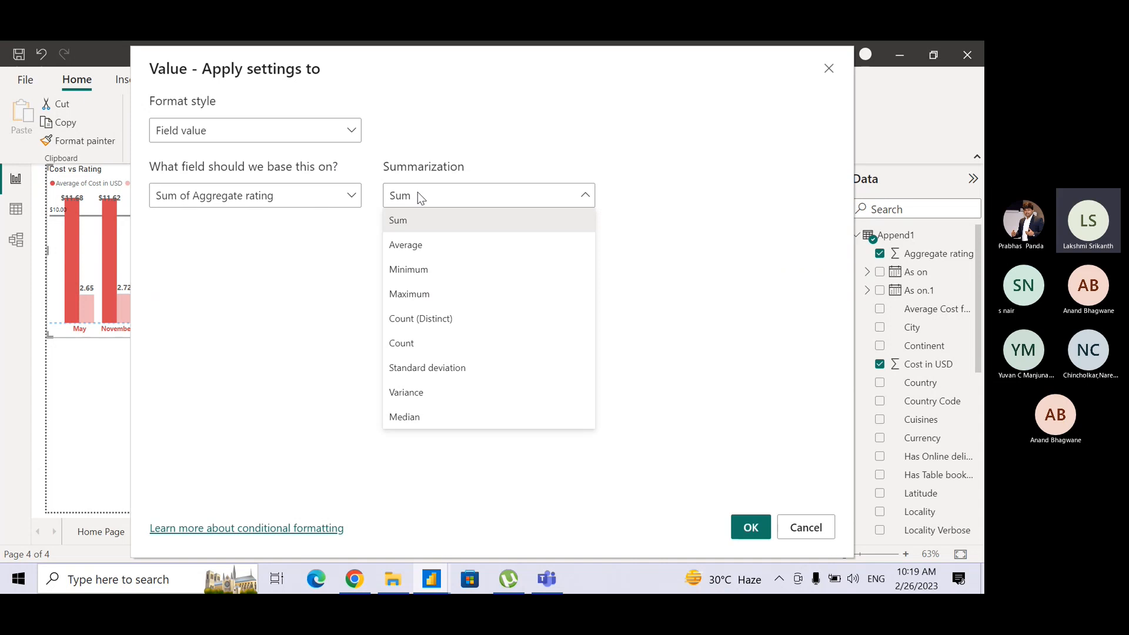
click(418, 244)
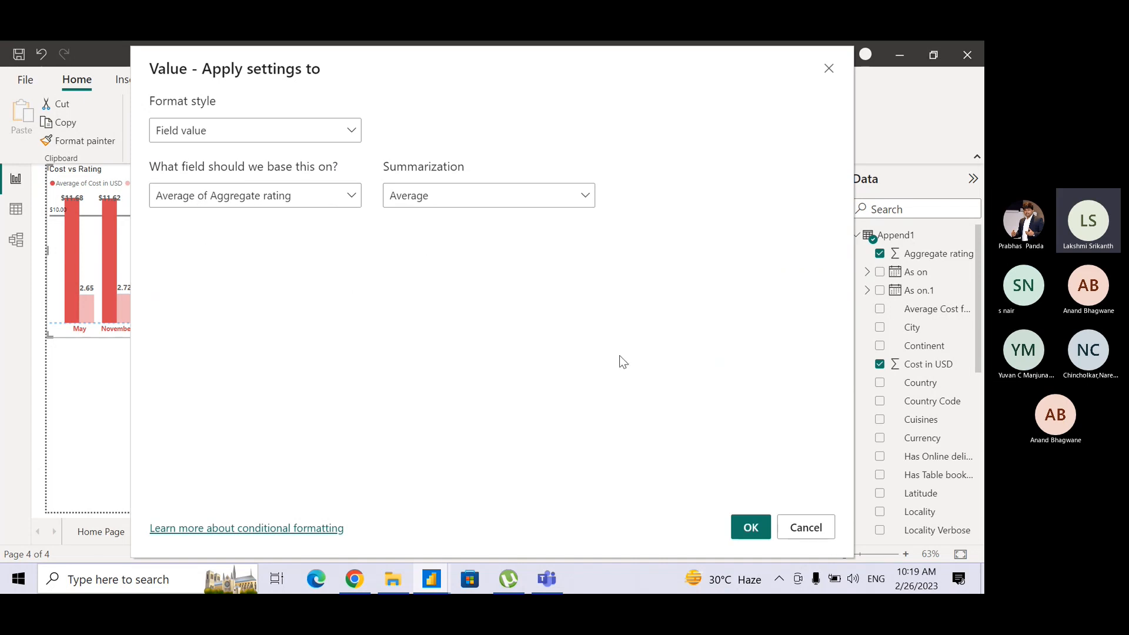
click(753, 528)
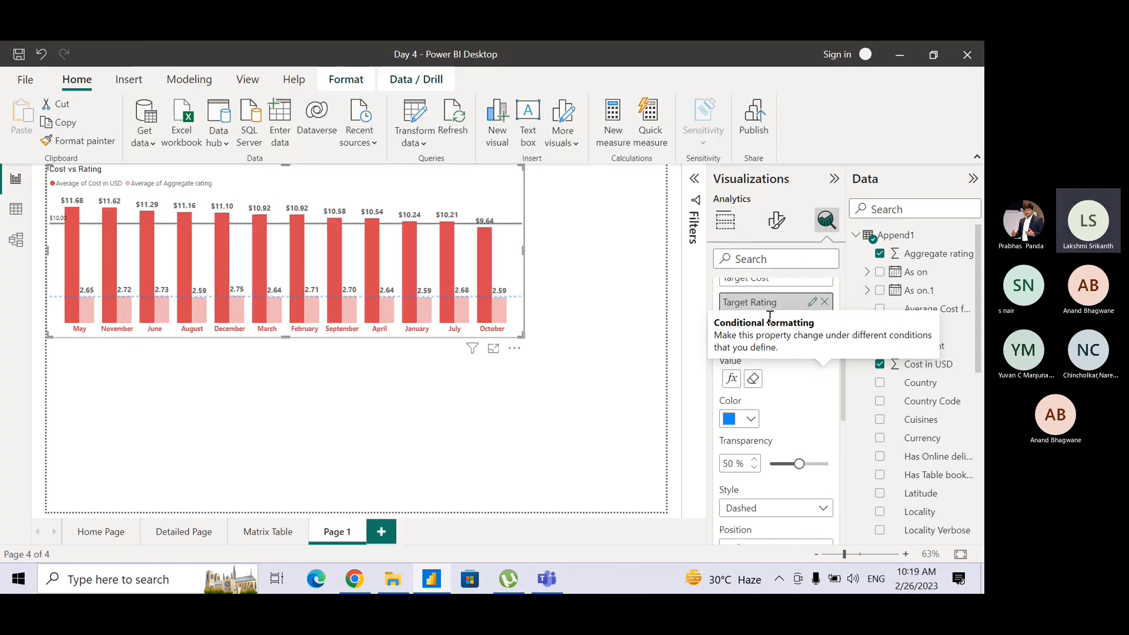
Rename the Target Rating constant line as Avg Rating.
click(813, 302)
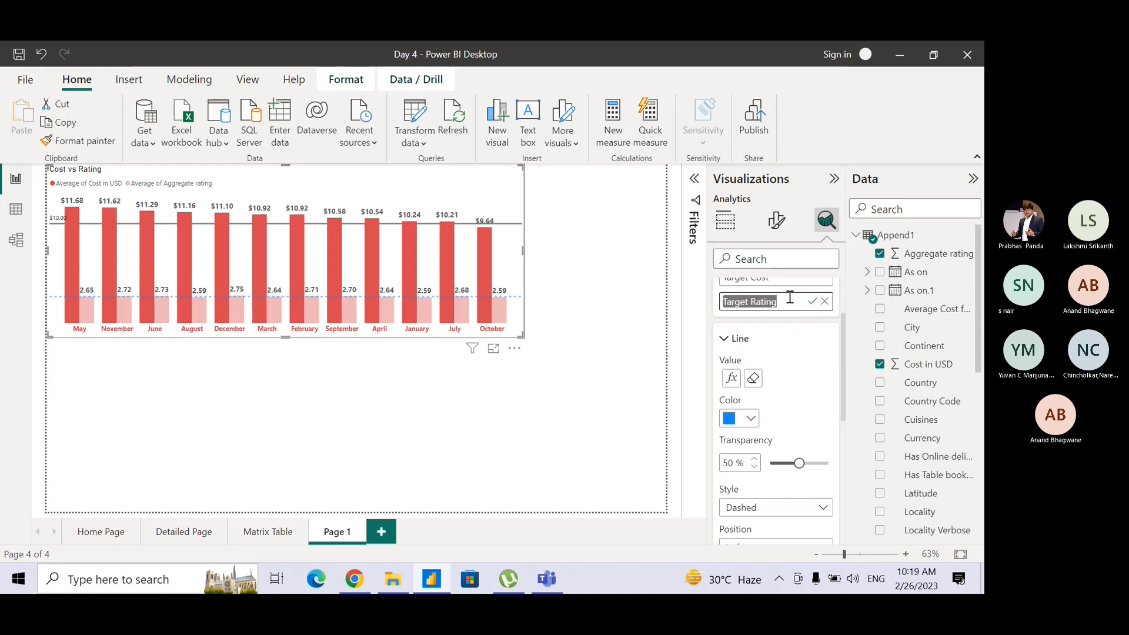
text(Avg Rt)
key(BackSpace)
text(ating)
key(Return)
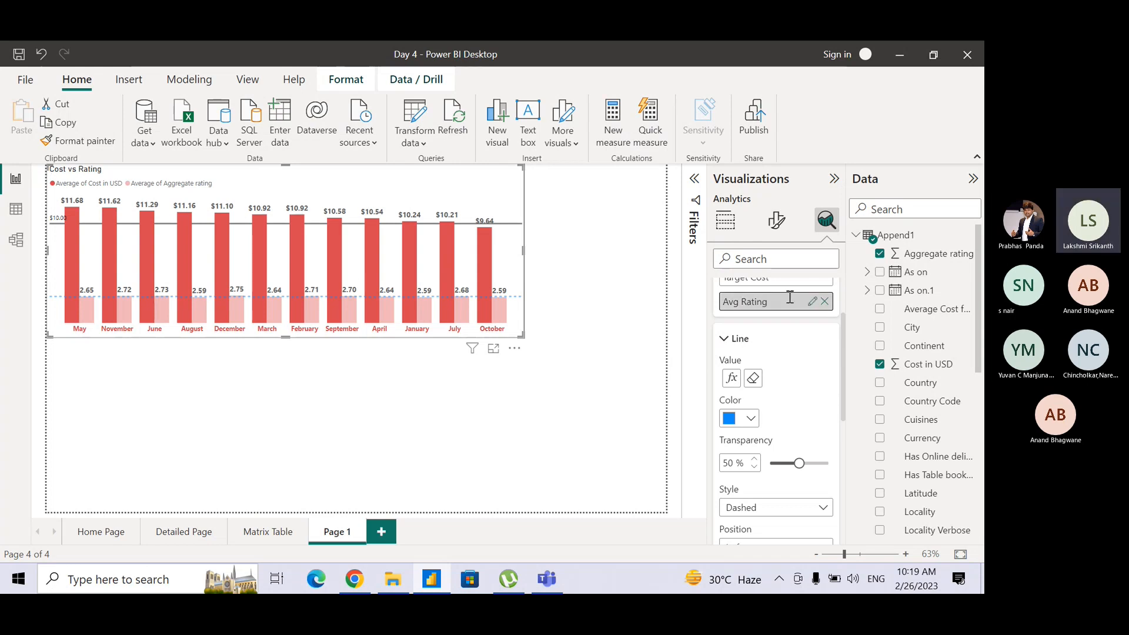
Format the Avg Rating constant line with blue color, Solid style and Behind position.
click(751, 420)
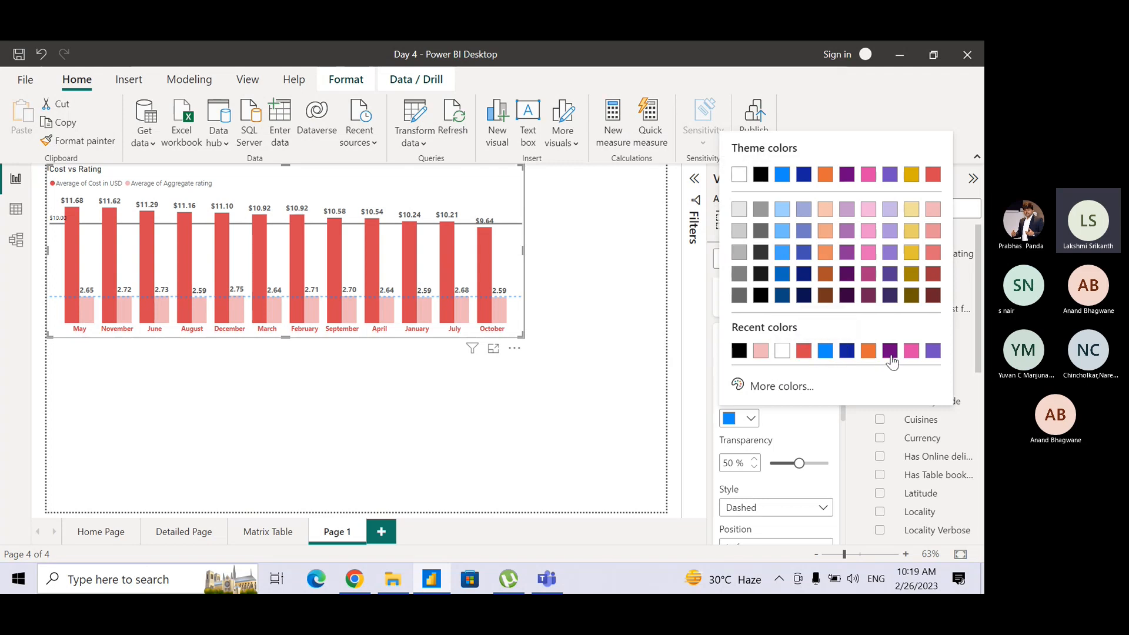
click(825, 351)
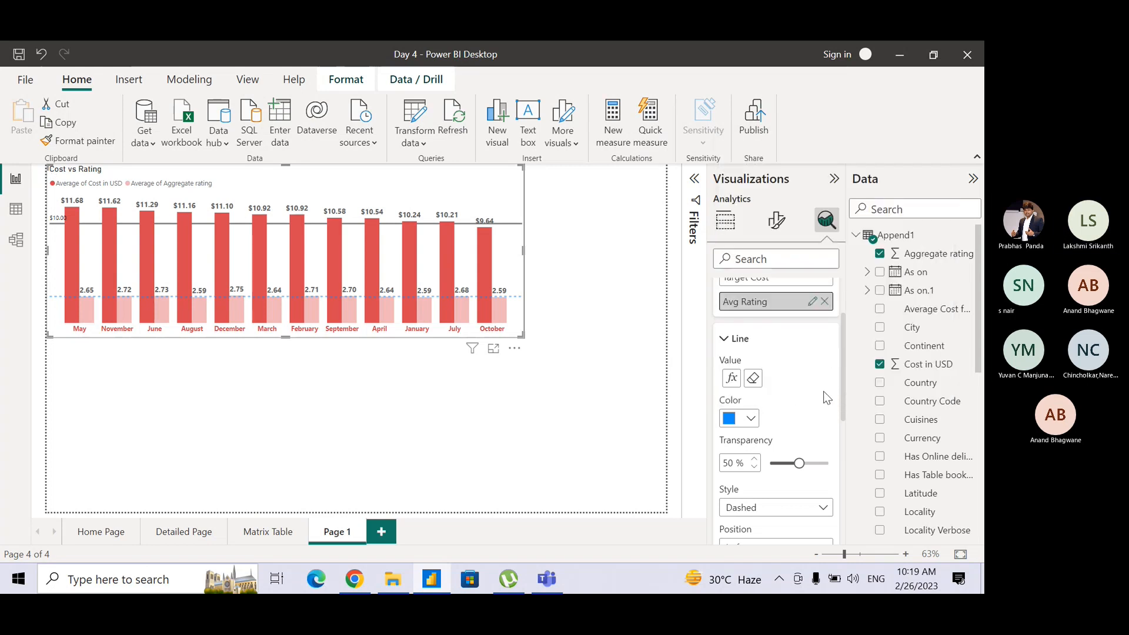
drag(845, 398, 843, 452)
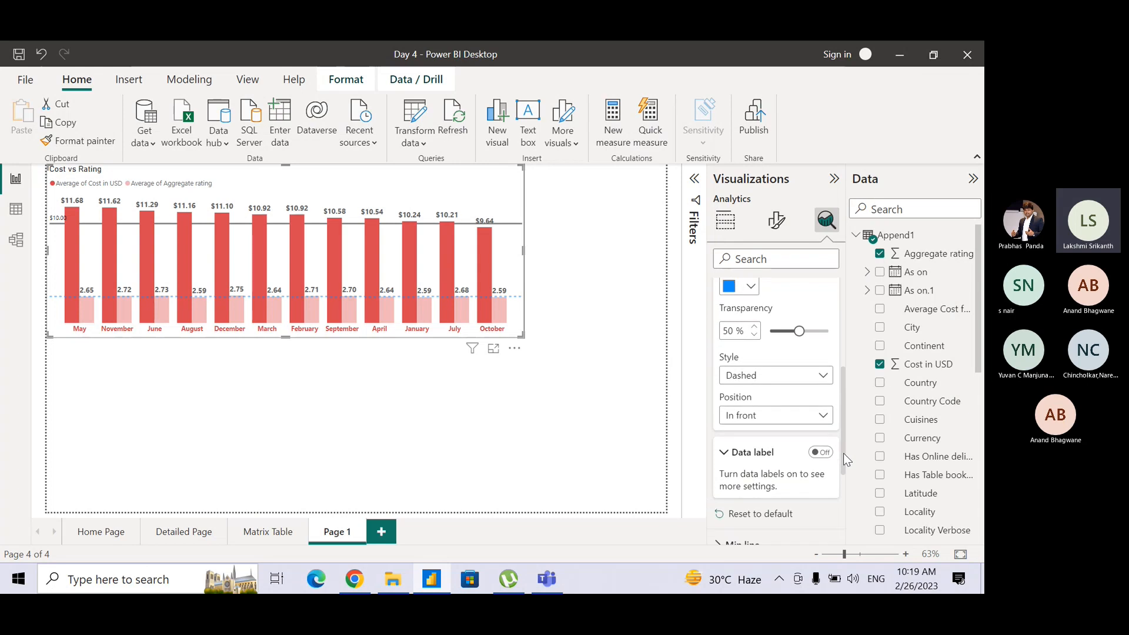
click(796, 375)
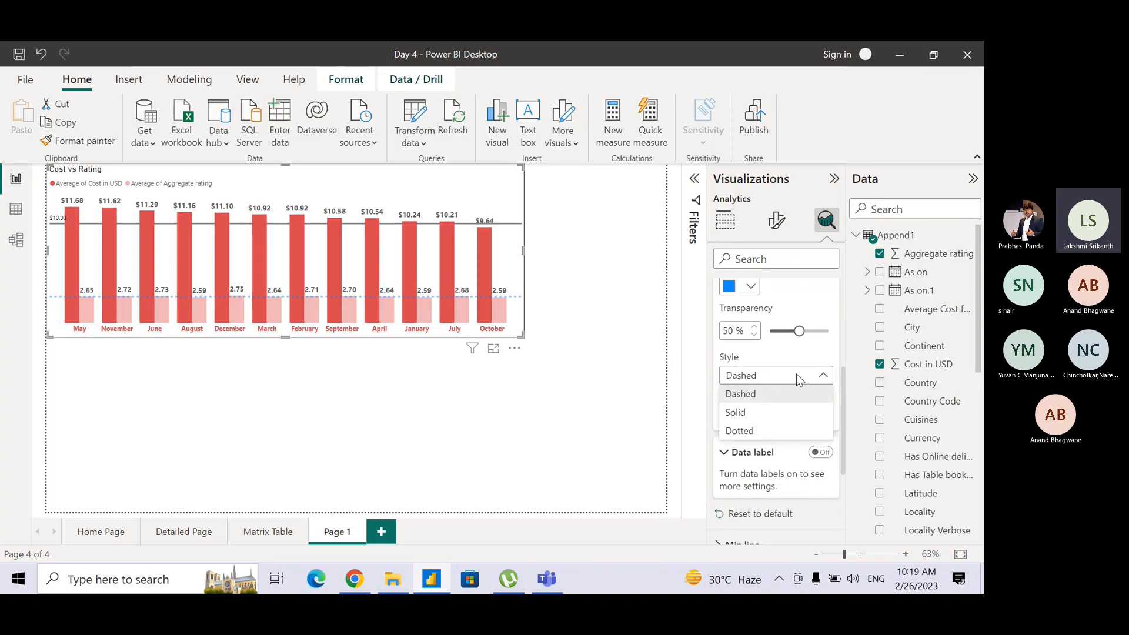
click(785, 414)
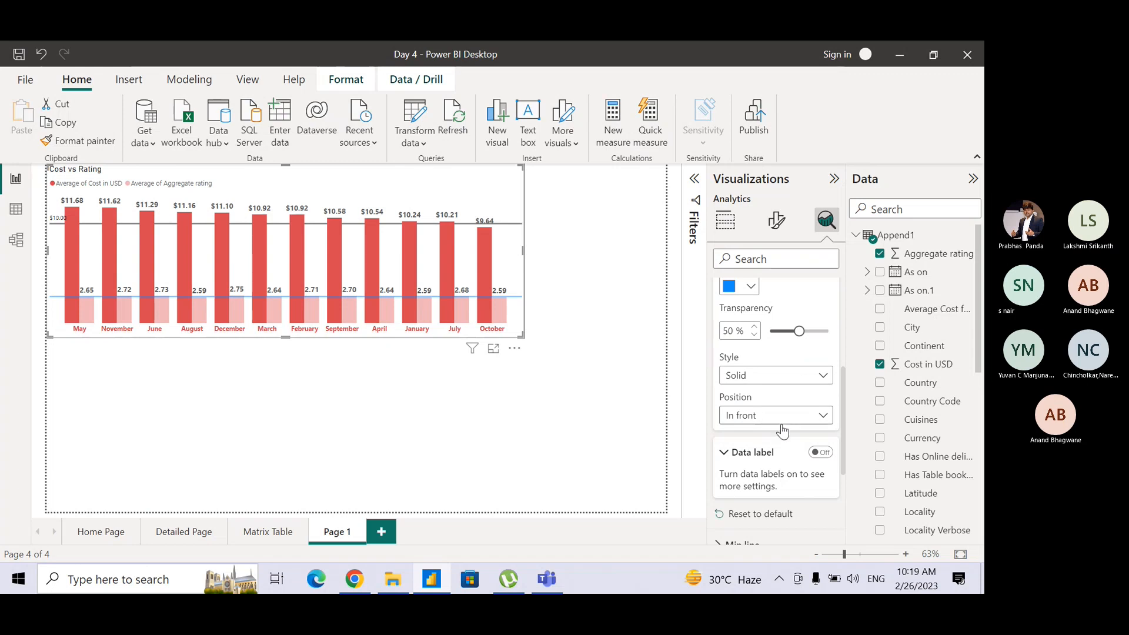
click(782, 418)
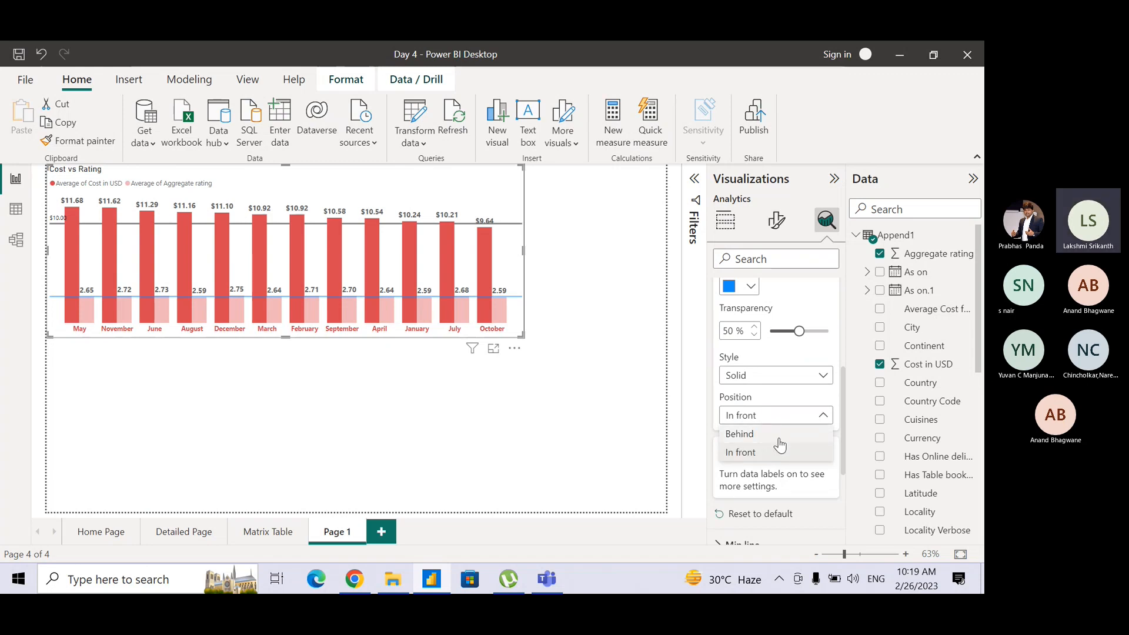
click(780, 435)
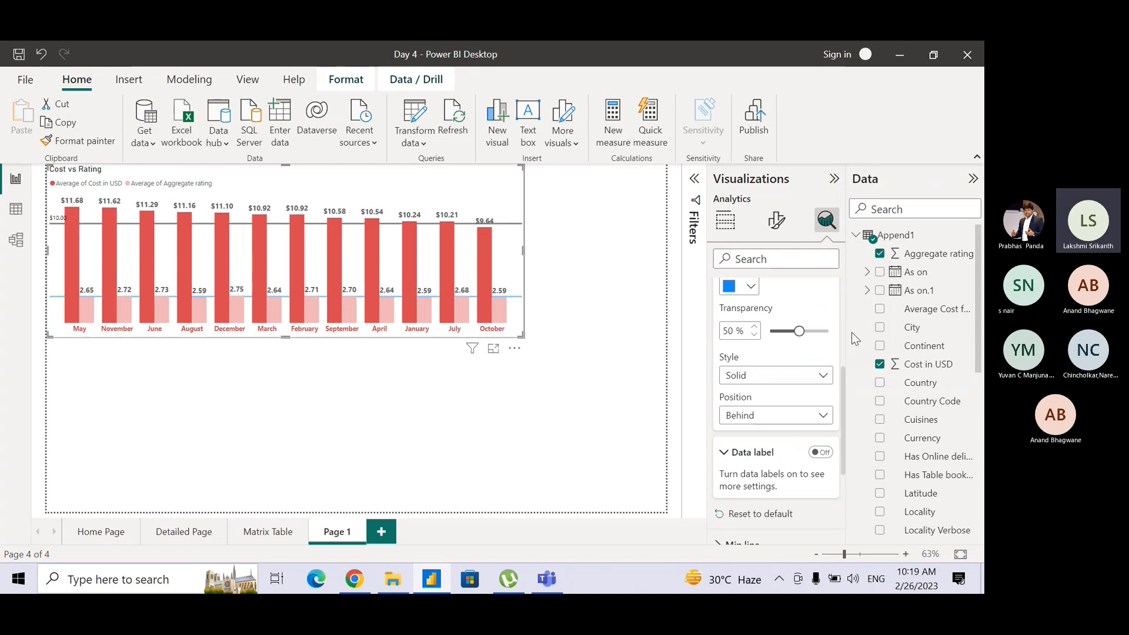
Turn on the data label of the Avg Rating line and collapse the constant line settings.
drag(845, 396, 845, 452)
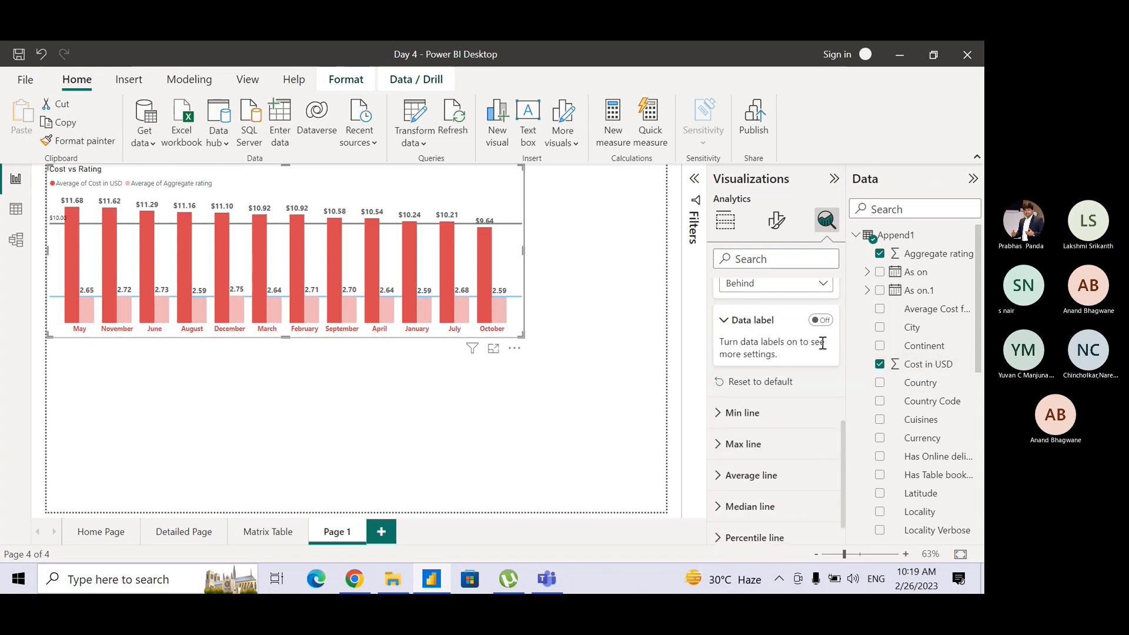
click(819, 321)
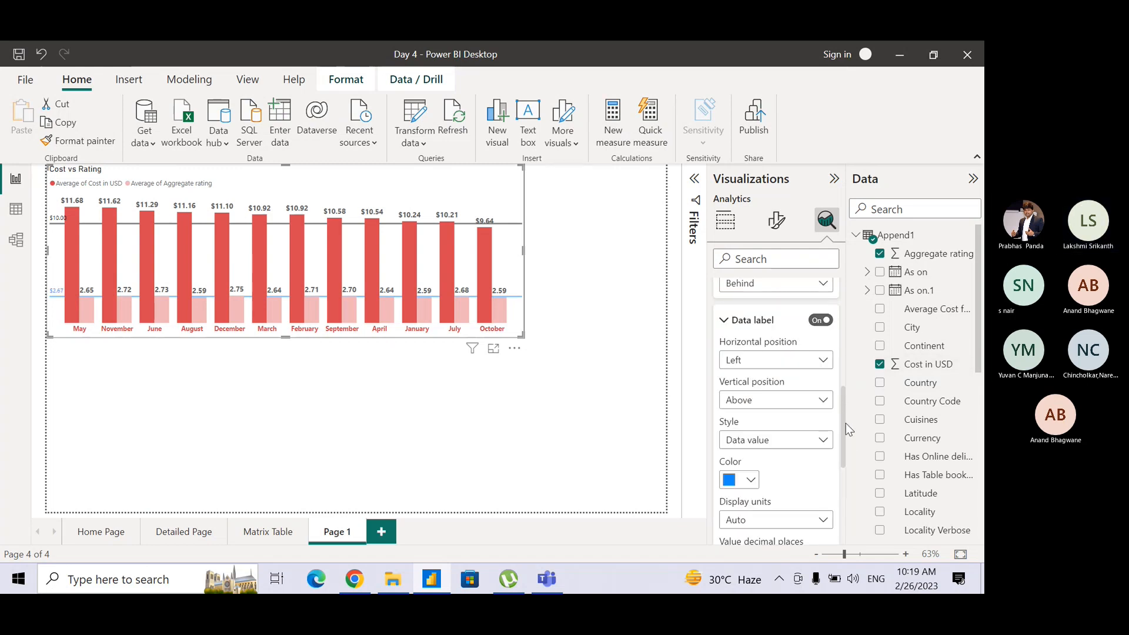
drag(843, 432, 828, 304)
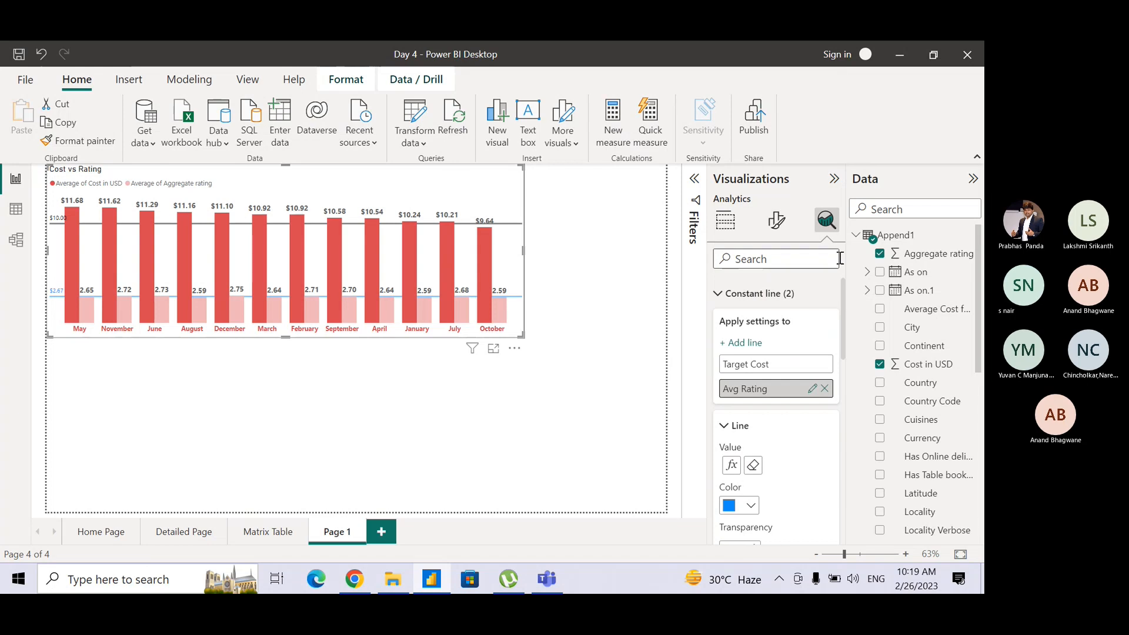
click(733, 299)
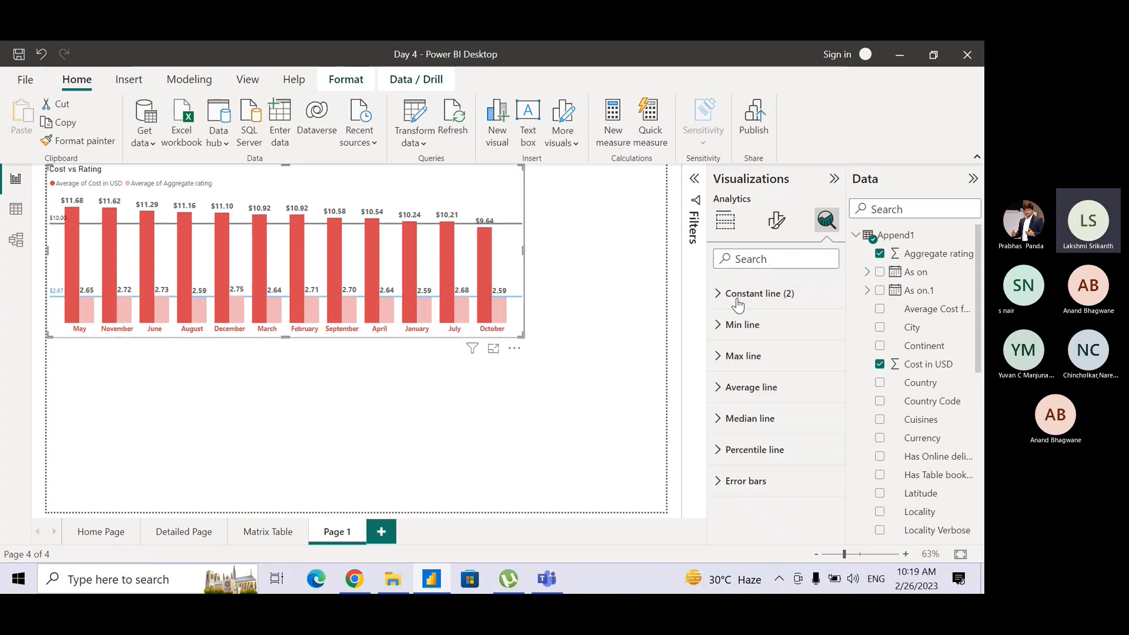
key(ctrl)
key(ctrl)
key(ctrl)
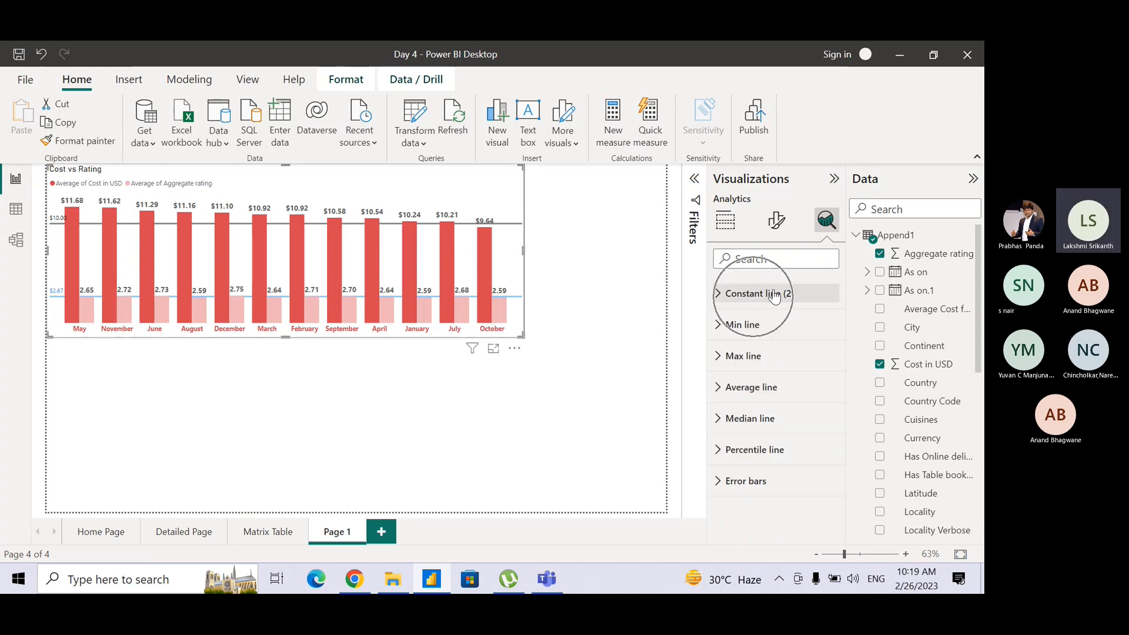
key(ctrl)
key(ctrl)
key(ctrl)
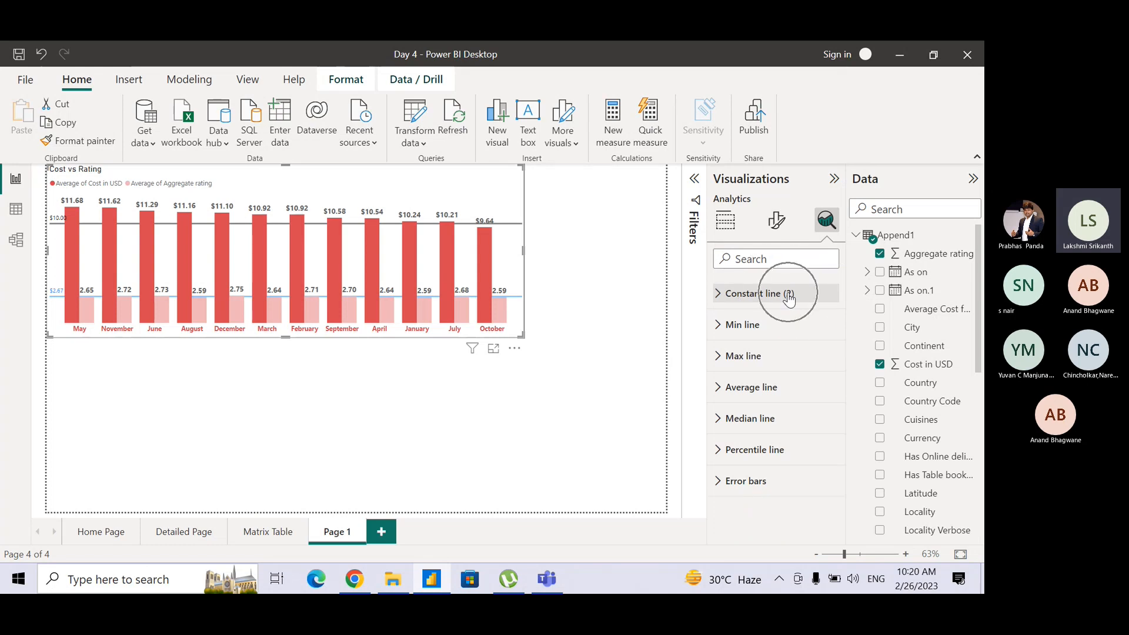
key(ctrl)
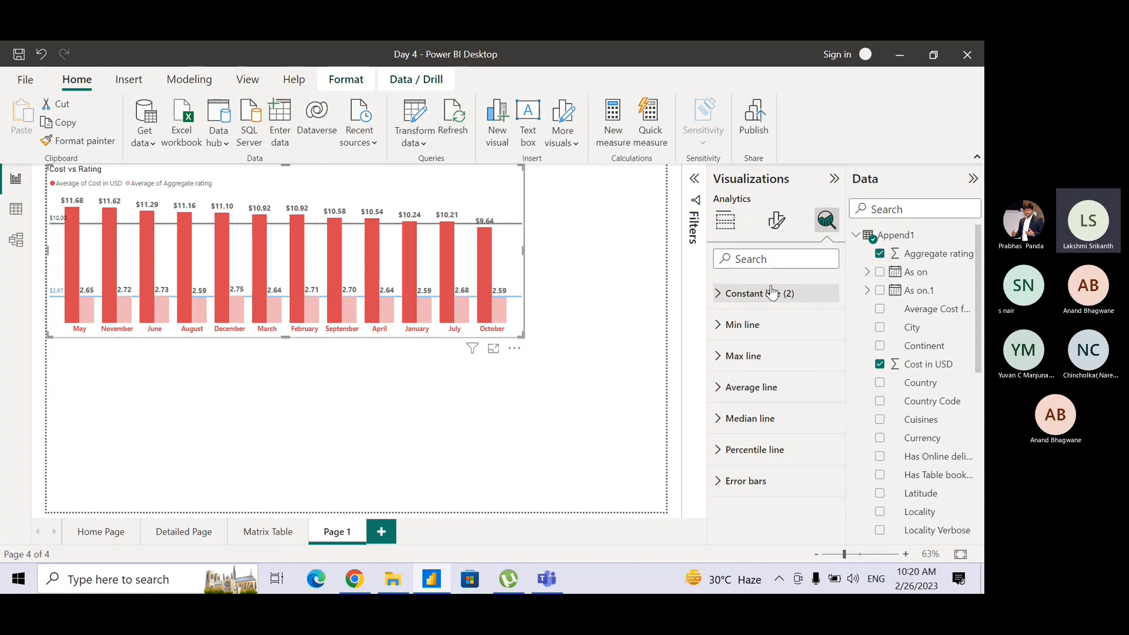
click(763, 389)
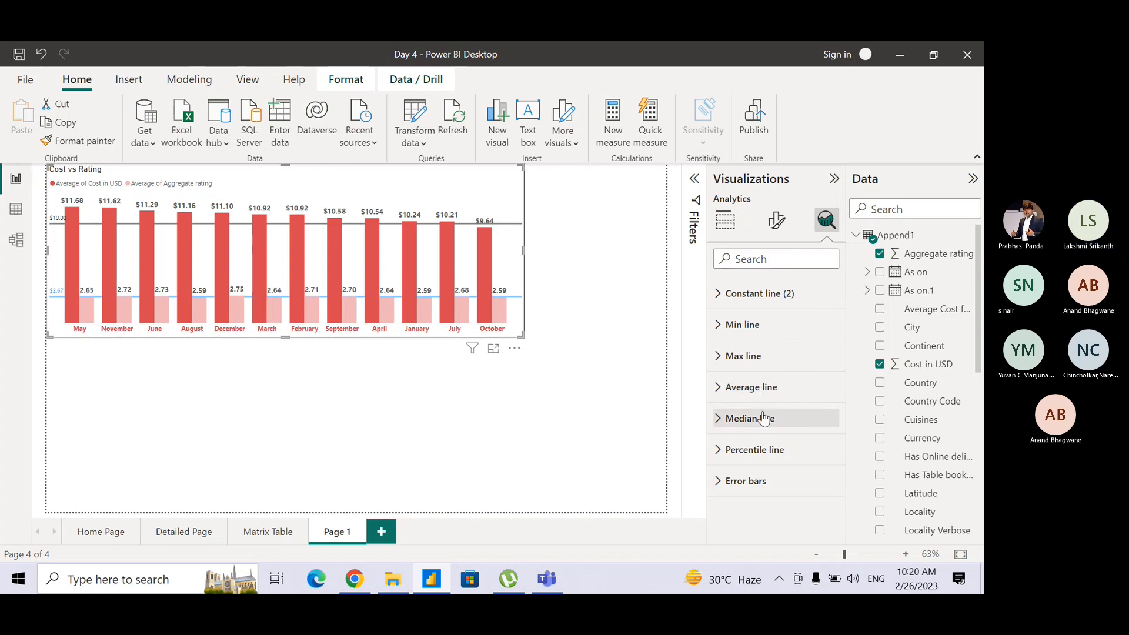
click(763, 418)
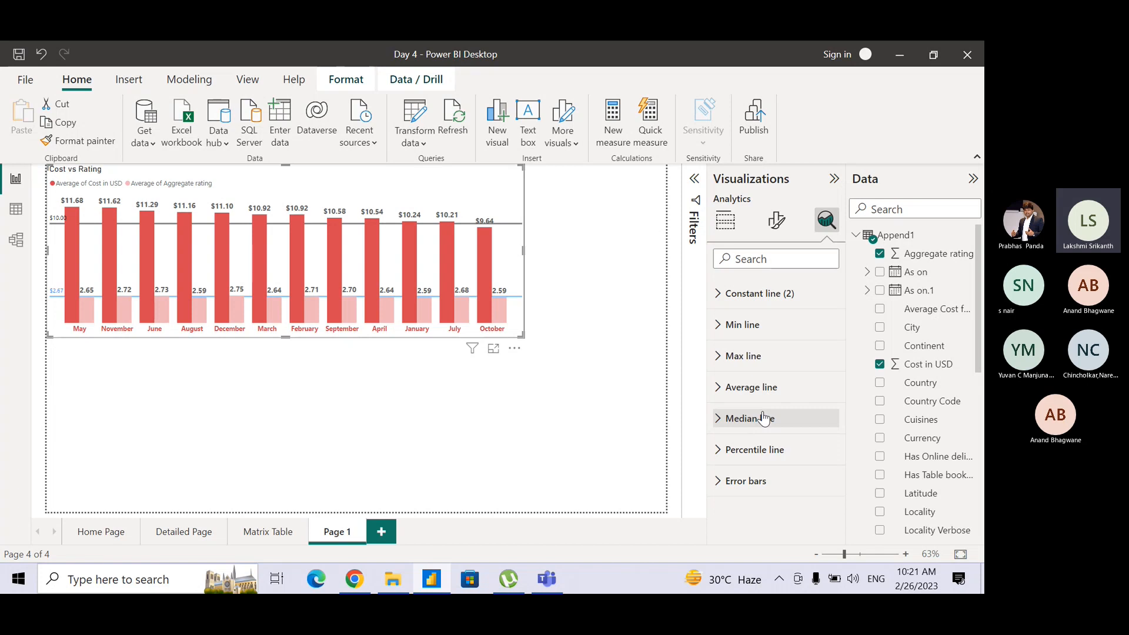
key(ctrl)
key(ctrl)
key(ctrl)
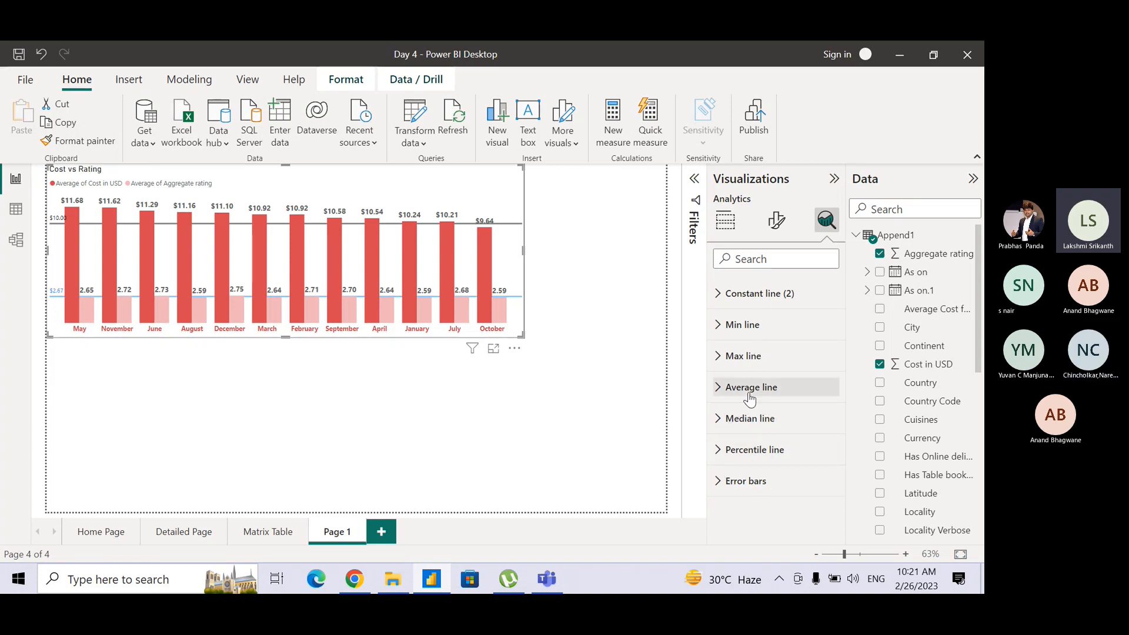
key(ctrl)
key(ctrl)
key(ctrl)
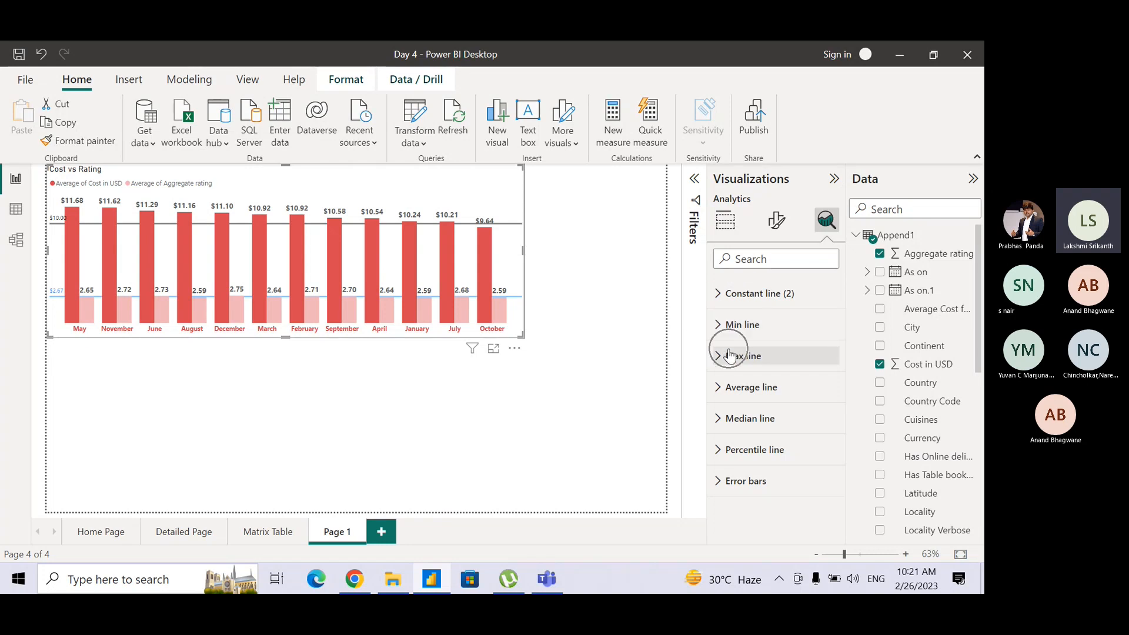
key(ctrl)
key(ctrl)
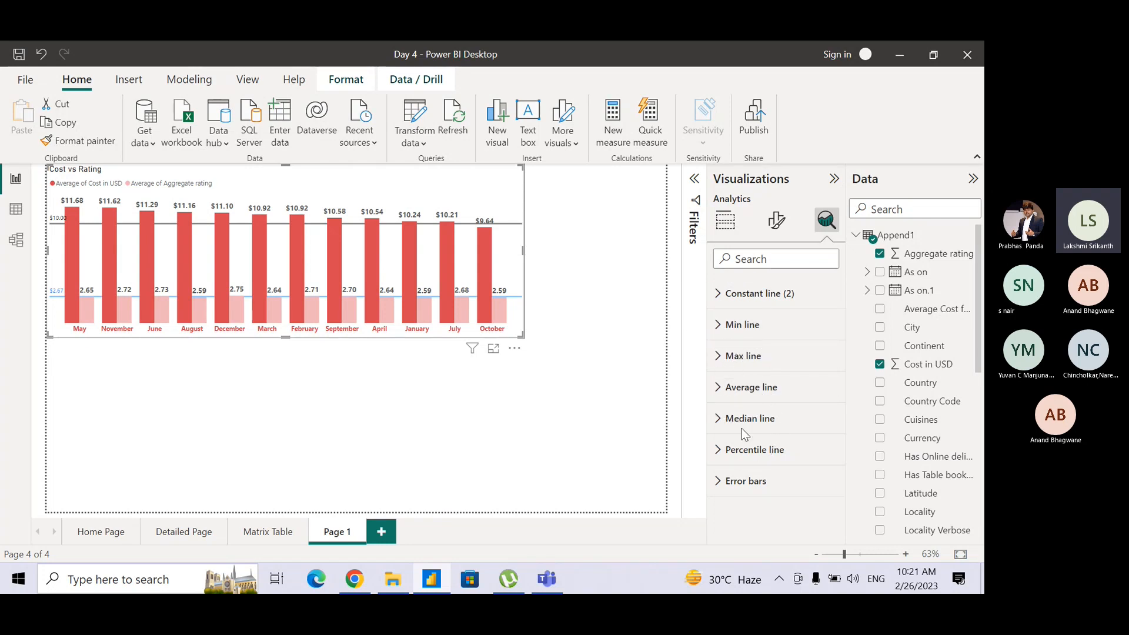
key(ctrl)
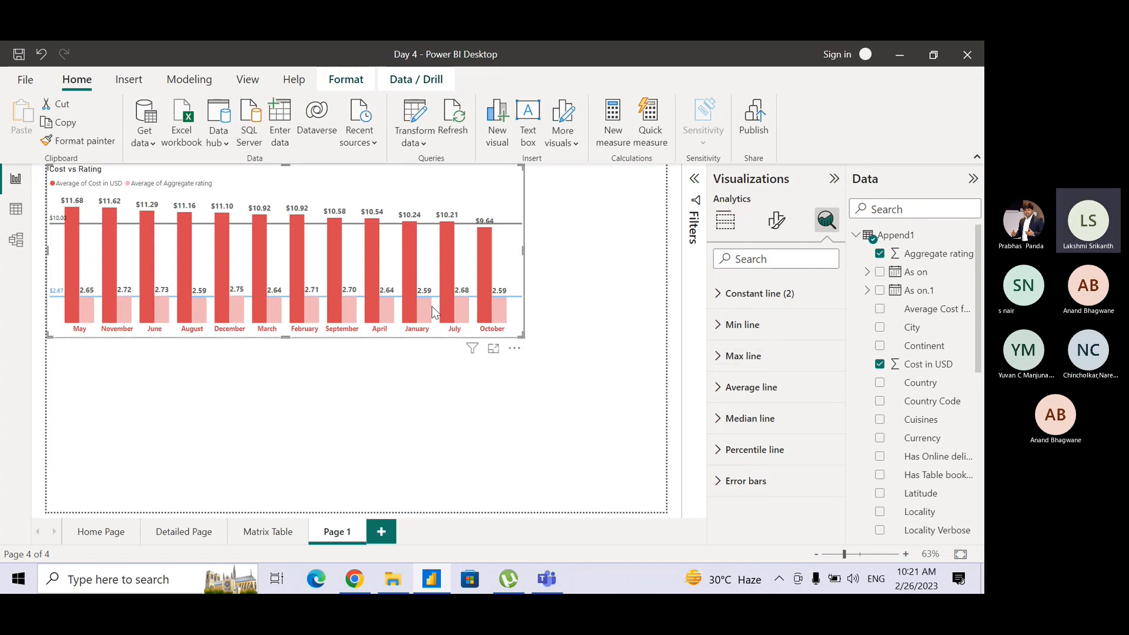
mouse_move(428, 303)
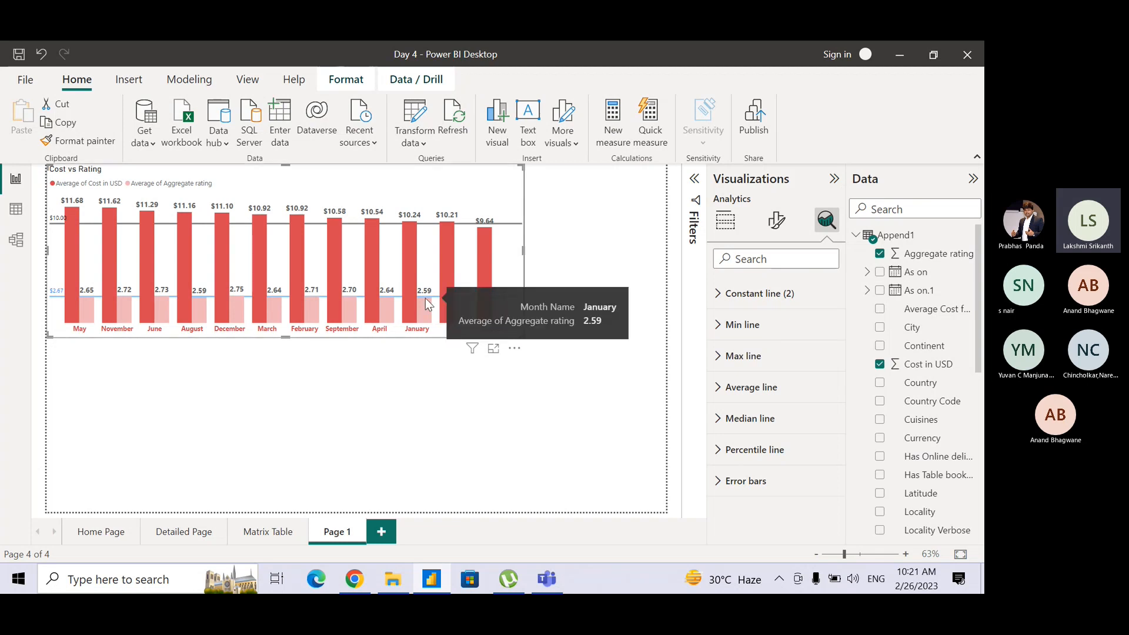
click(592, 344)
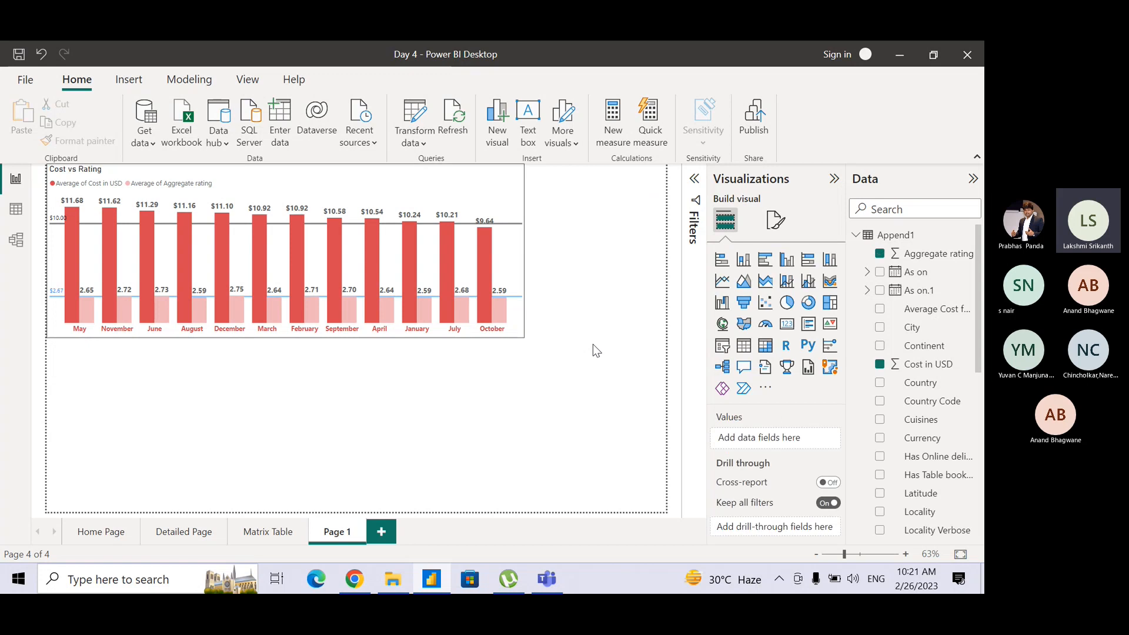
click(509, 199)
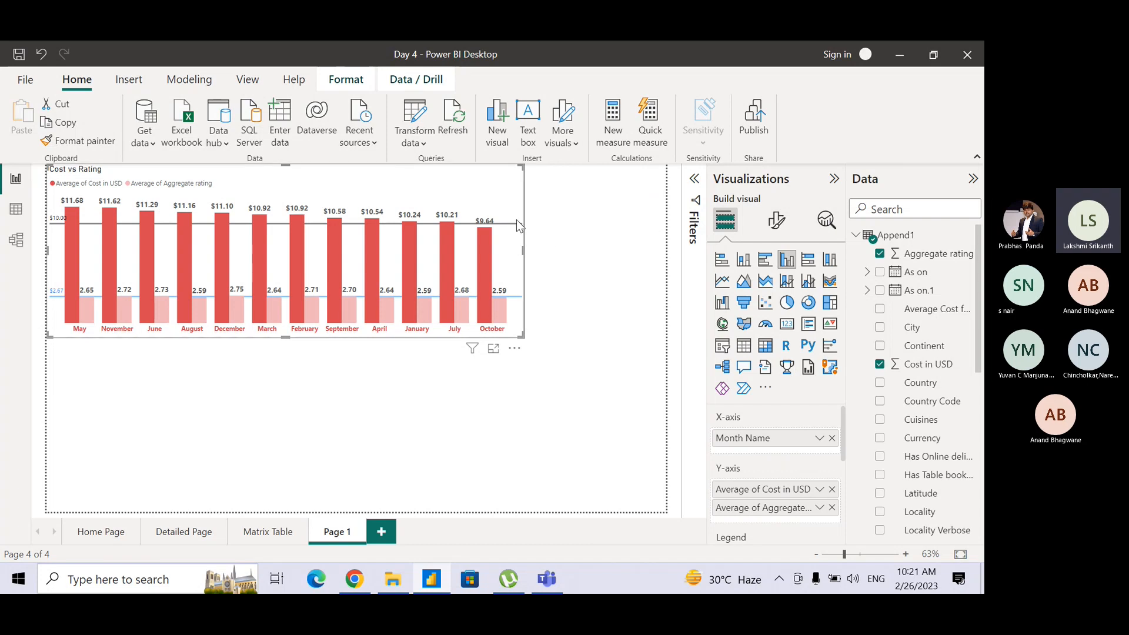
click(571, 307)
Switch to the Teams meeting, mute the microphone and minimize the meeting window.
key(alt+Tab)
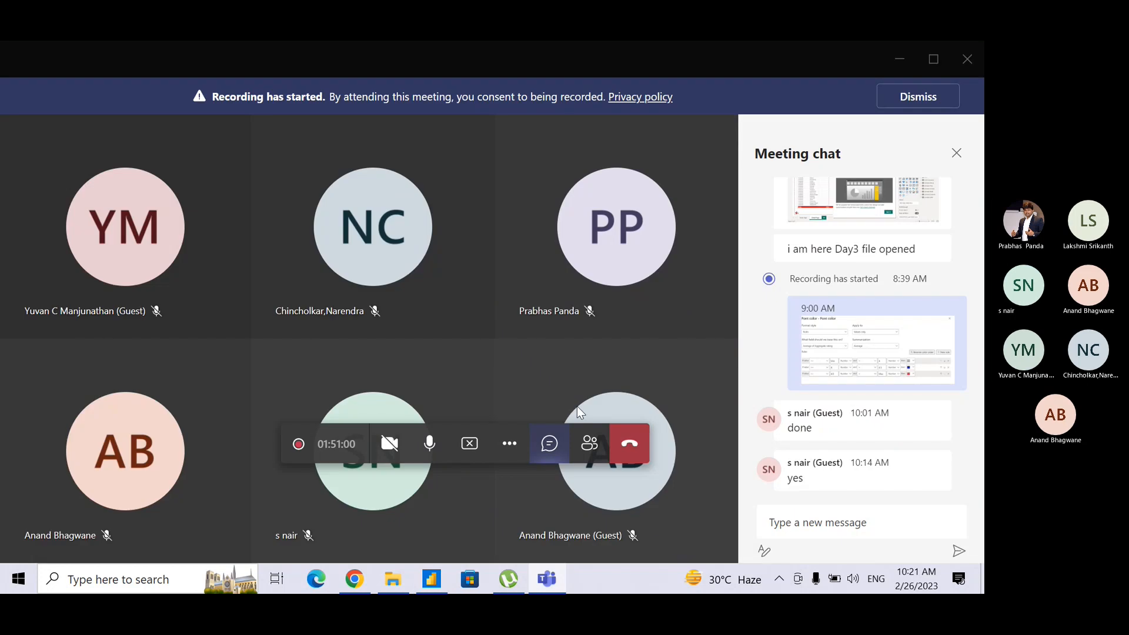
click(430, 444)
click(900, 58)
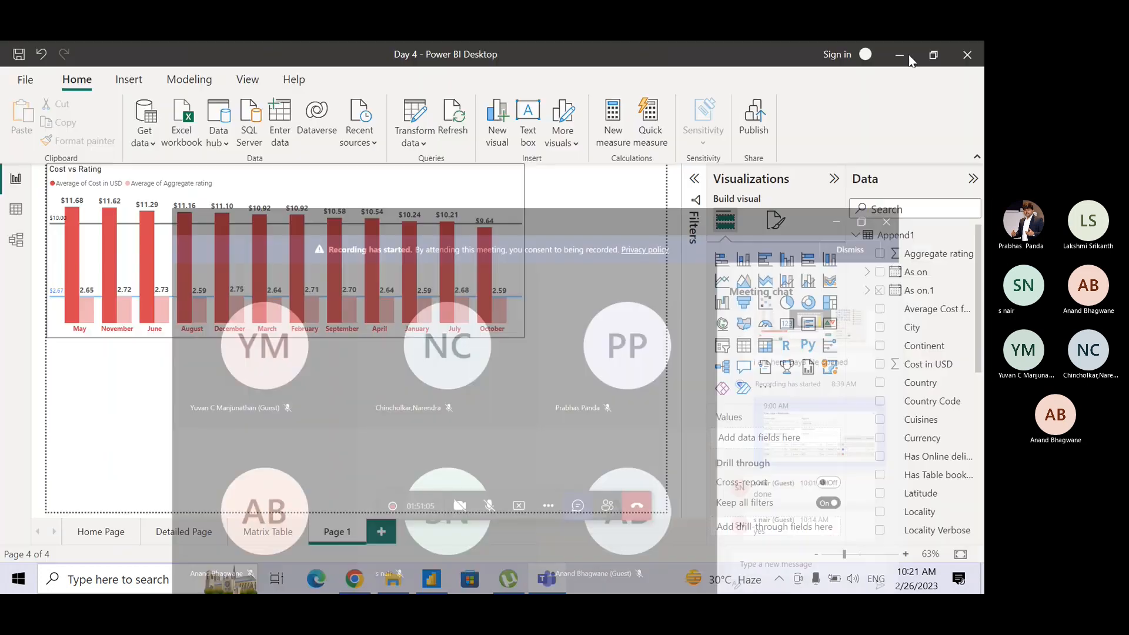
key(alt+Tab)
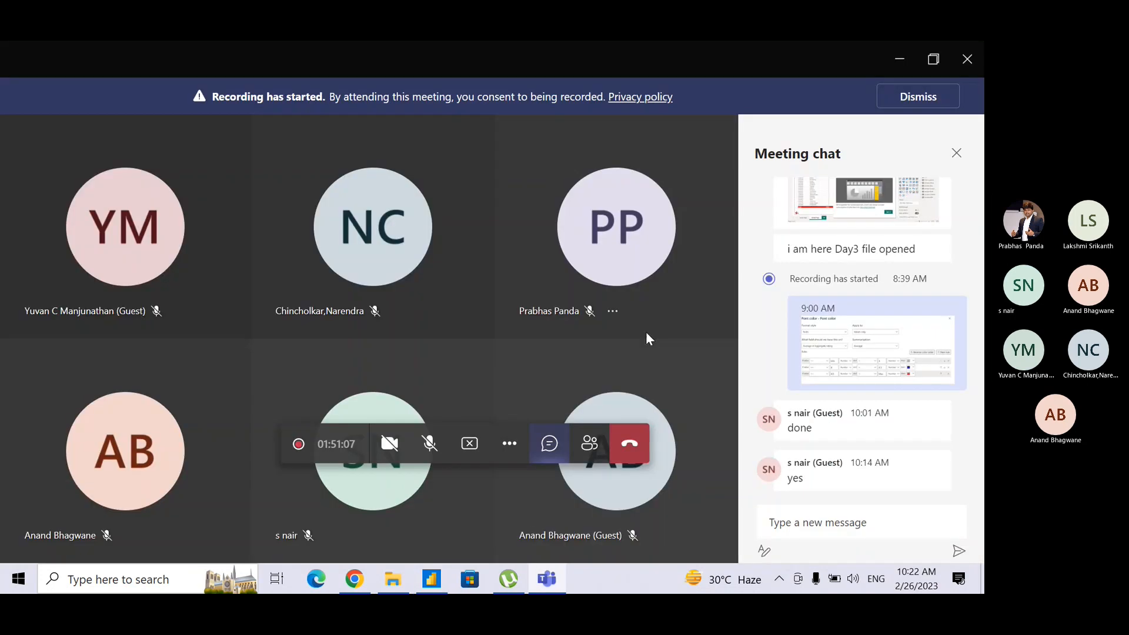
key(alt+Tab)
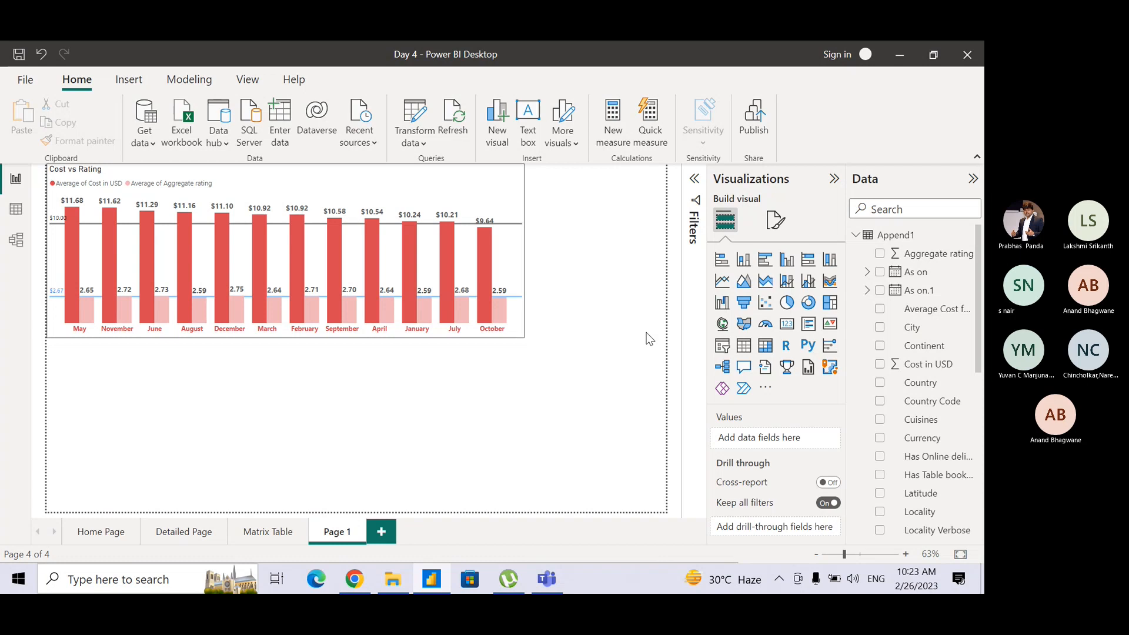
key(XF86AudioRaiseVolume)
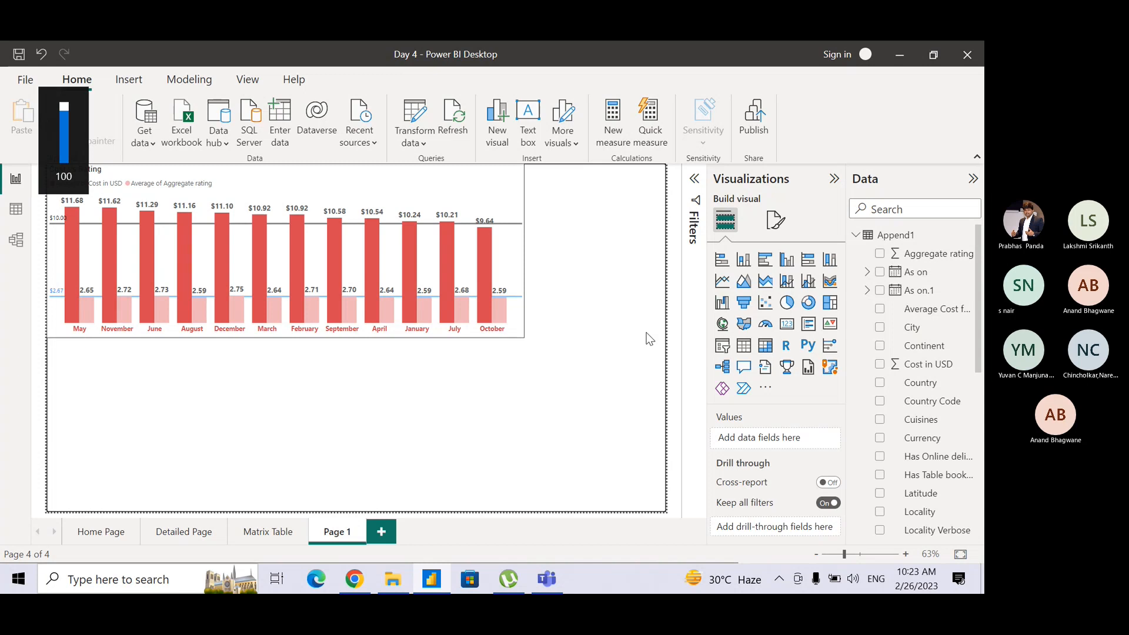
key(alt+Tab)
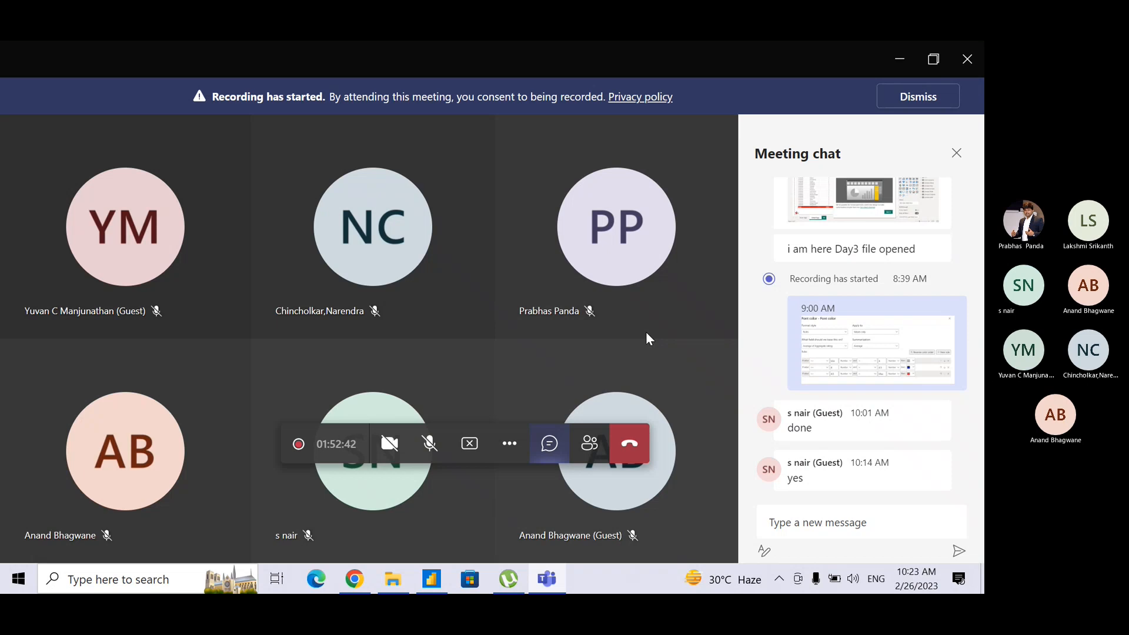
key(alt+Tab)
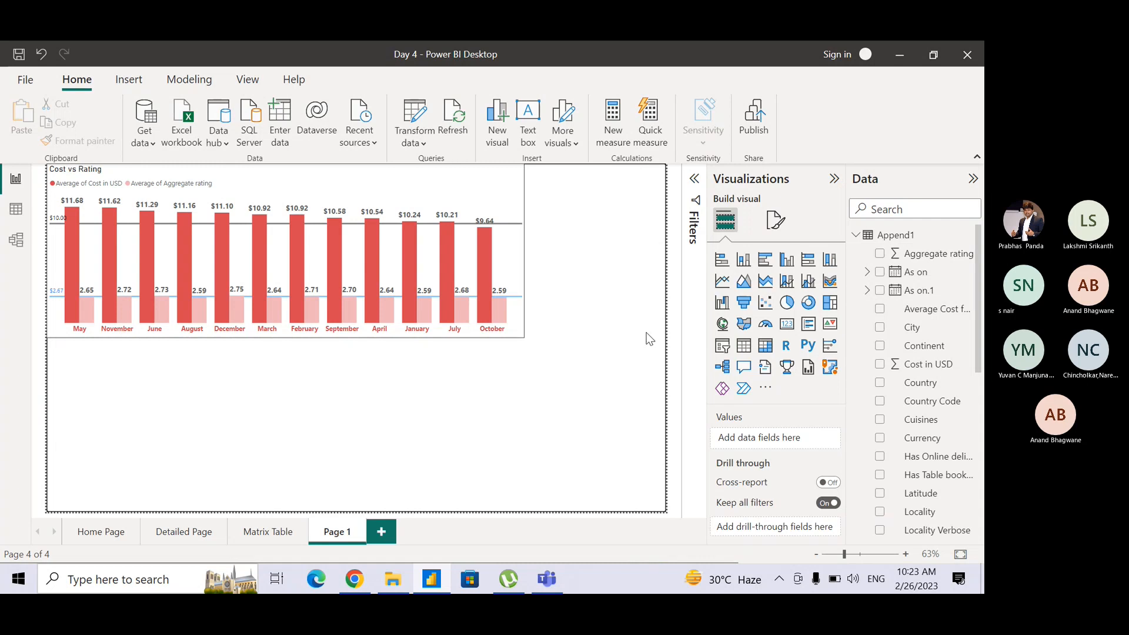
Switch to the Teams meeting and unmute the microphone.
key(alt+Tab)
click(430, 447)
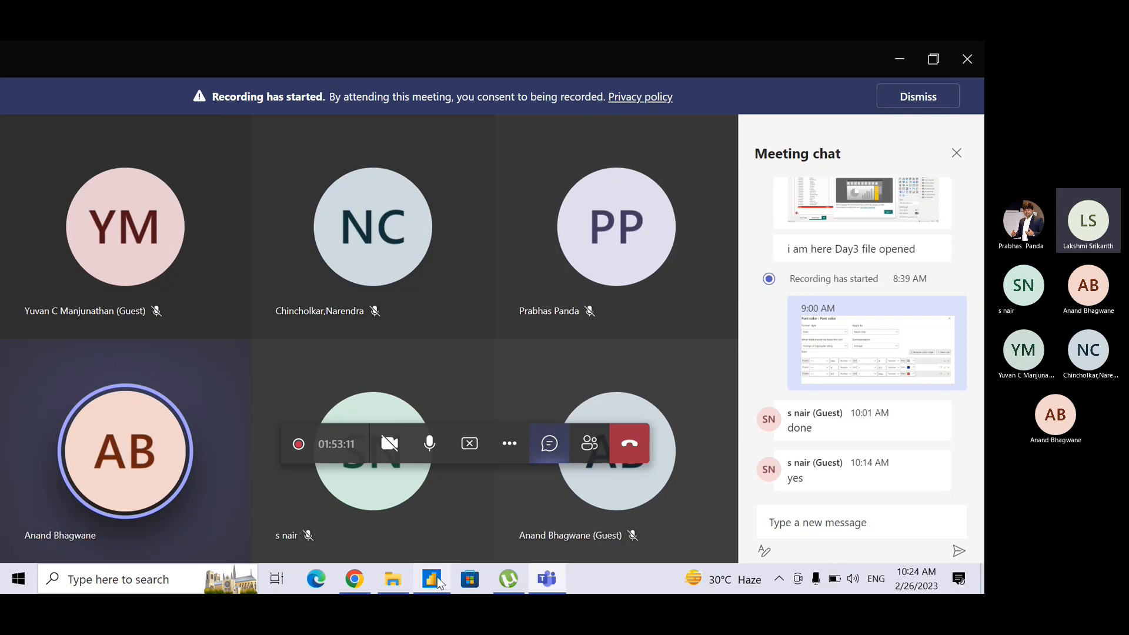
Switch to Power BI and open the constant line settings in the analytics of the Cost vs Rating chart.
mouse_move(431, 580)
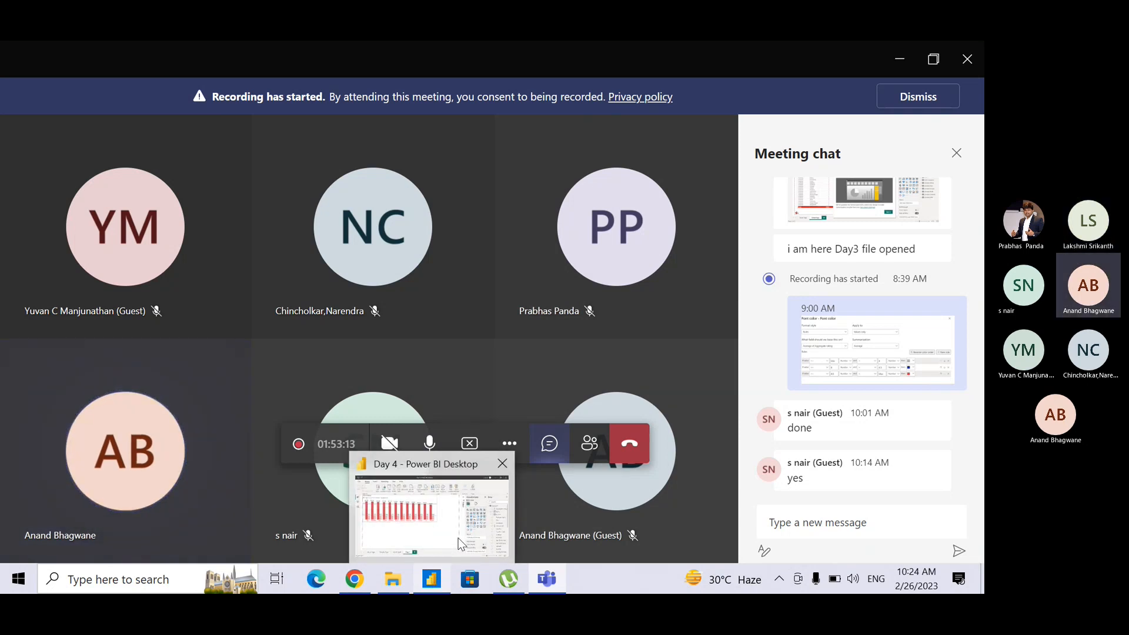
click(453, 544)
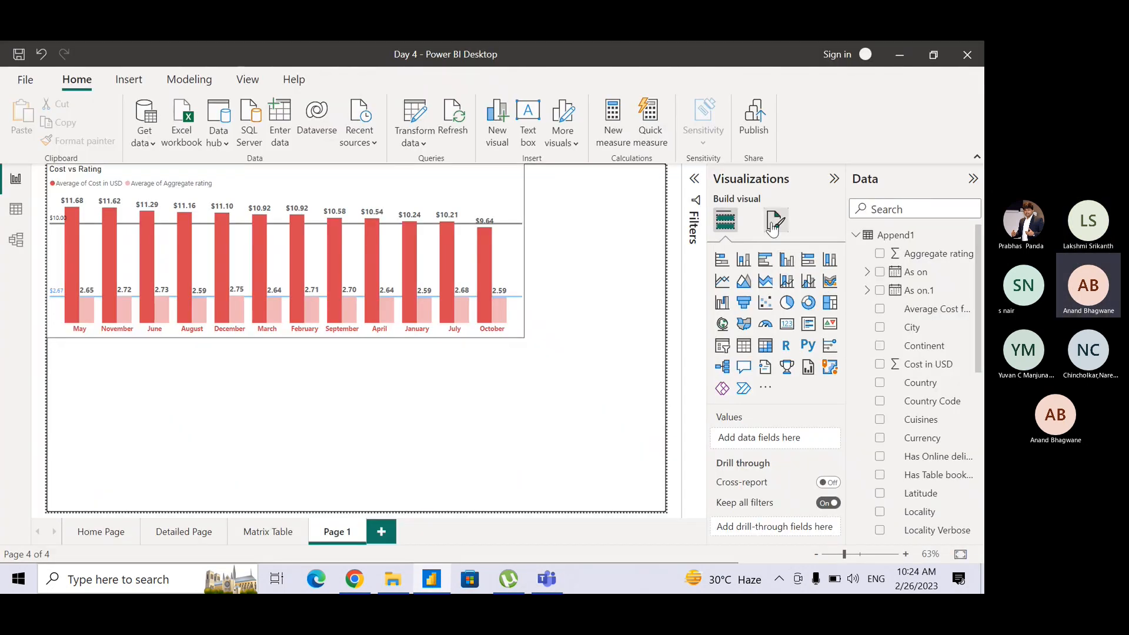
click(511, 207)
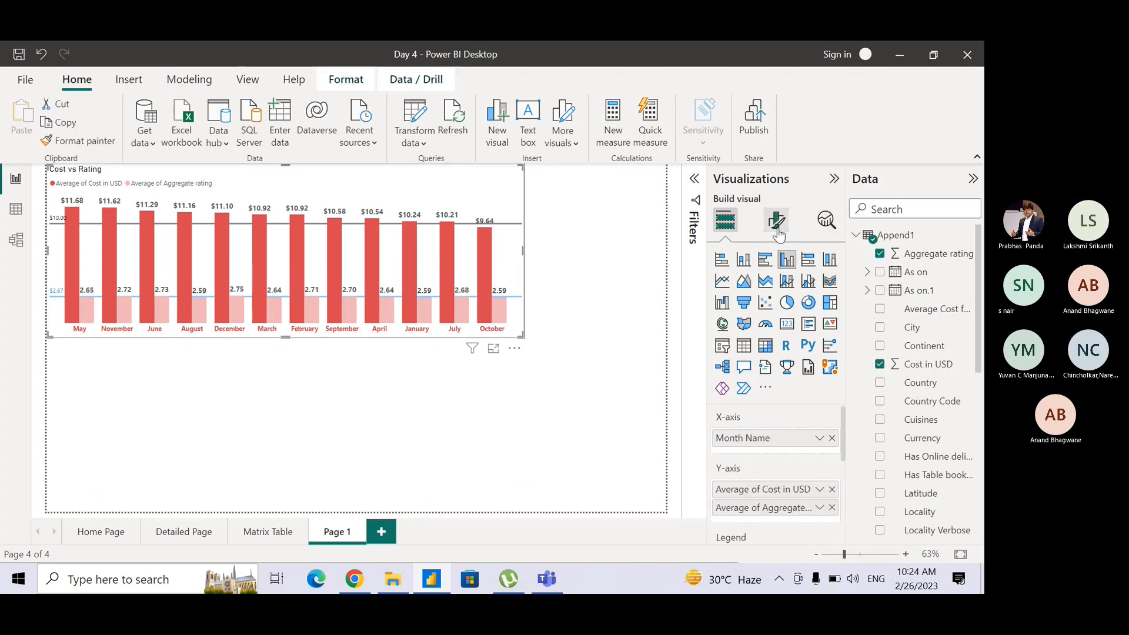
click(776, 221)
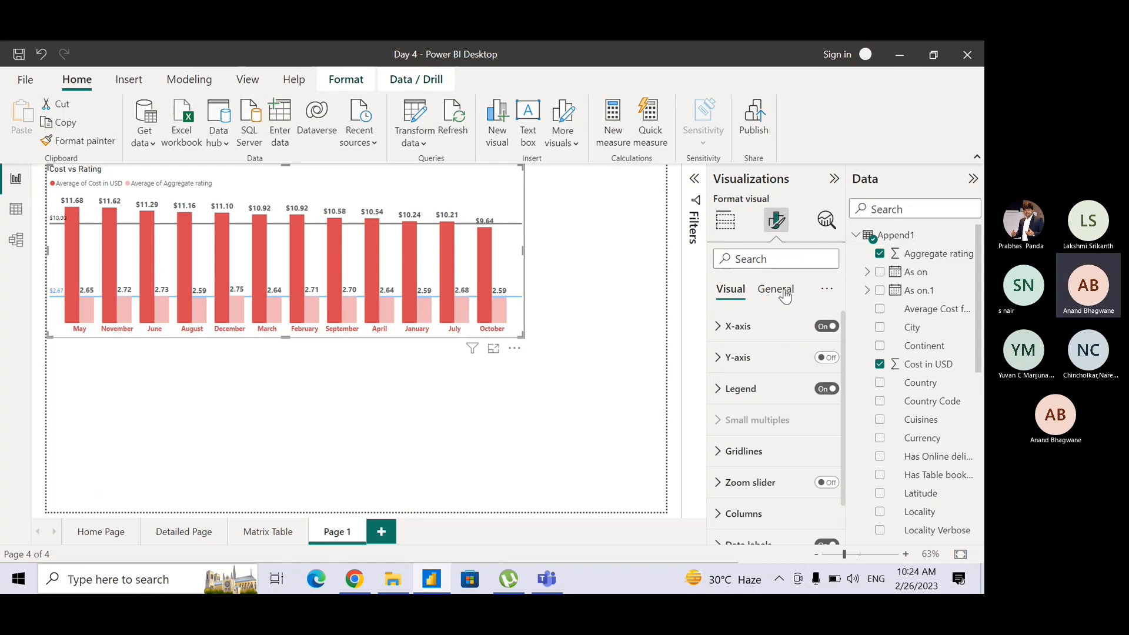
click(822, 234)
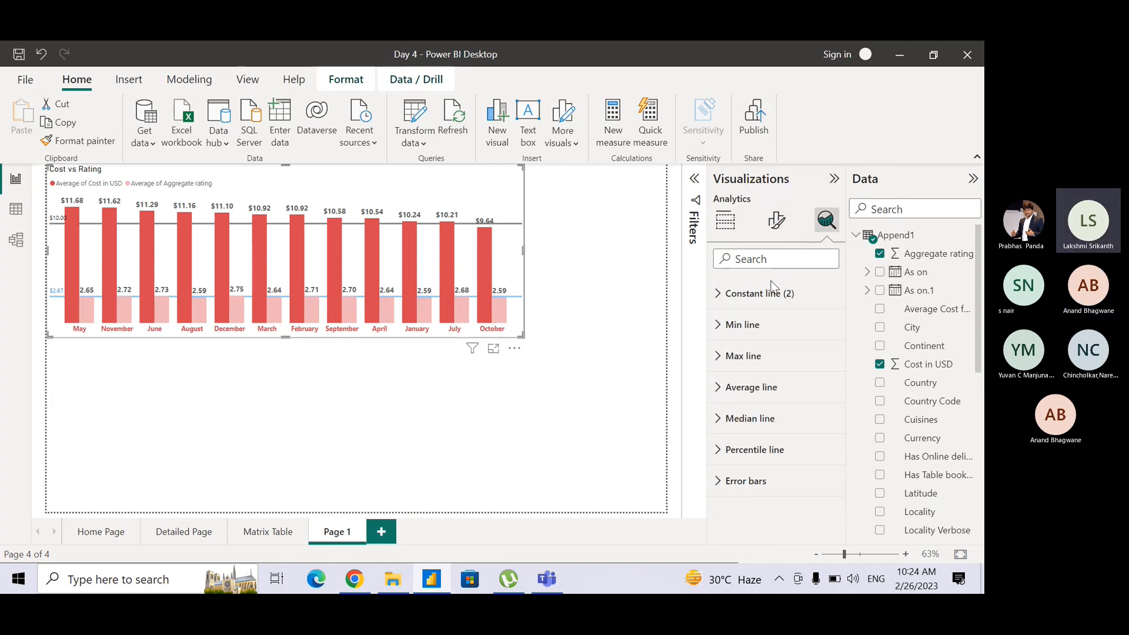
click(723, 294)
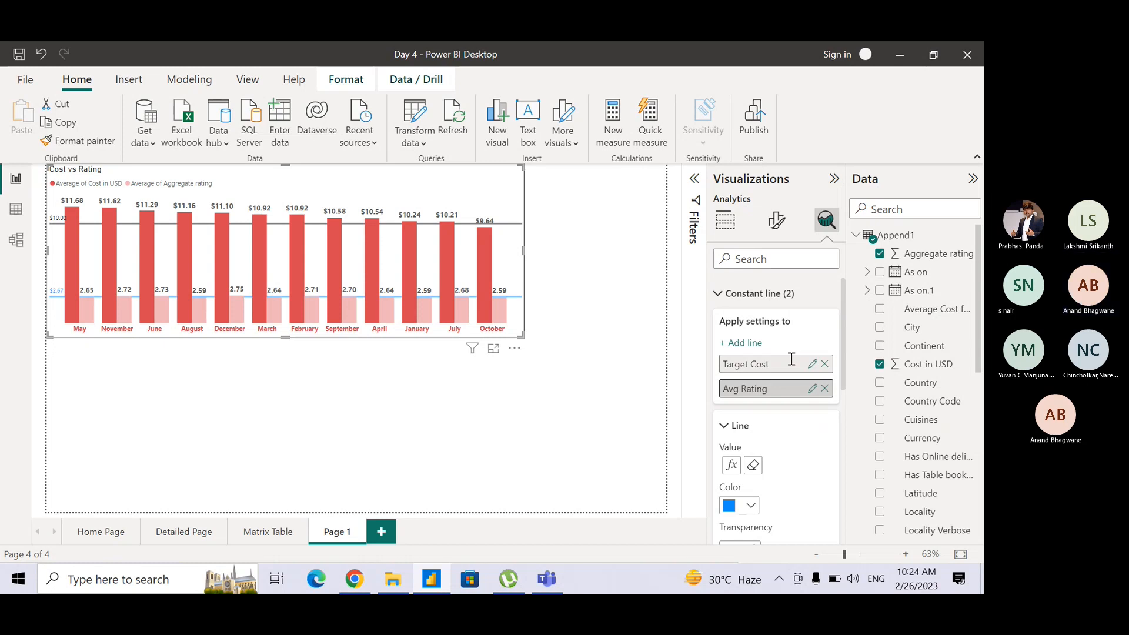
Switch to the Teams meeting, mute and unmute the microphone, and return to the Power BI report.
key(alt+Tab)
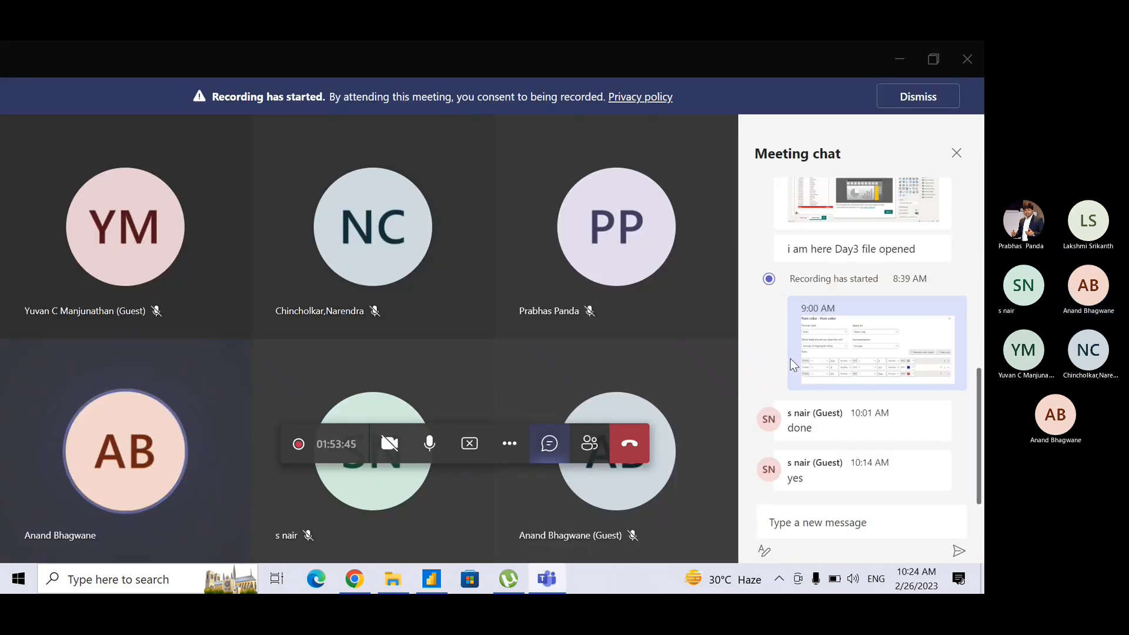
click(436, 450)
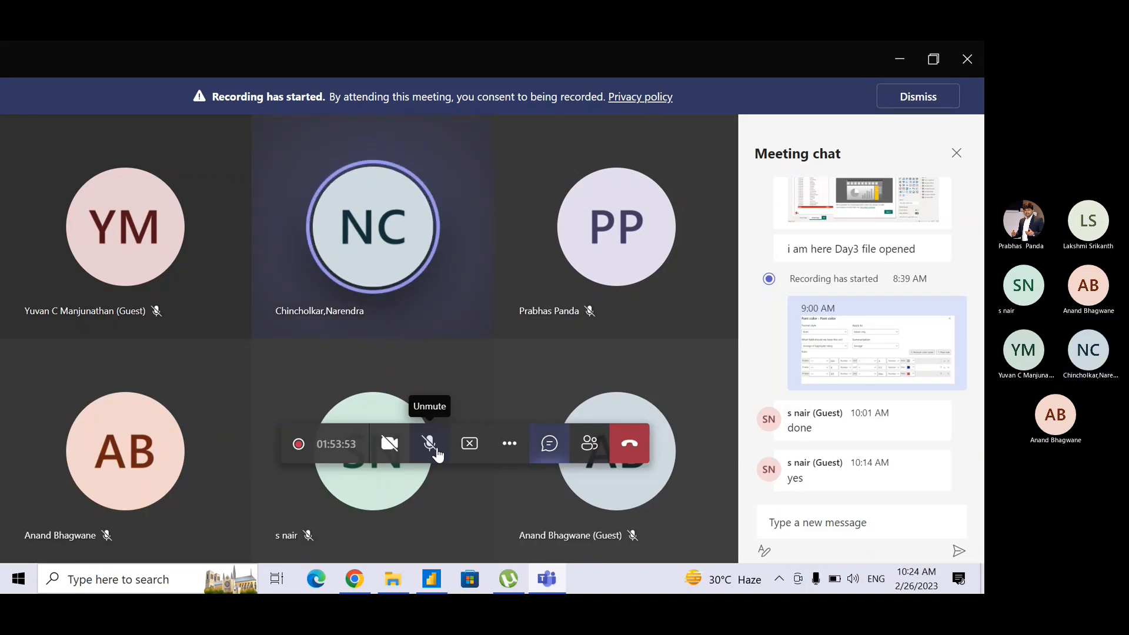
key(alt+Tab)
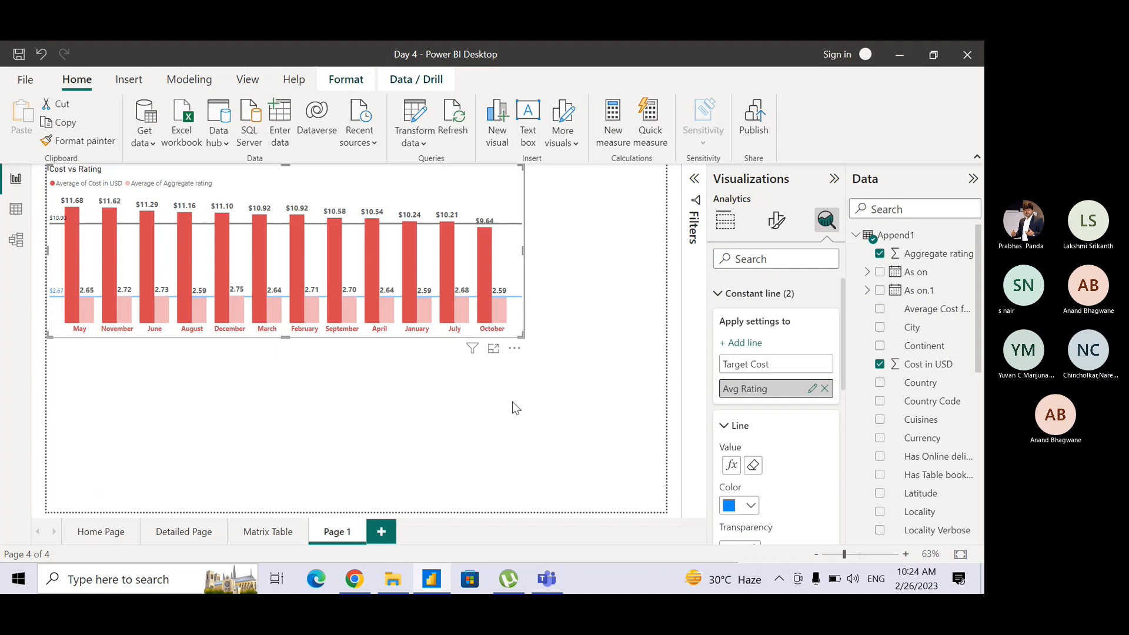
key(alt+Tab)
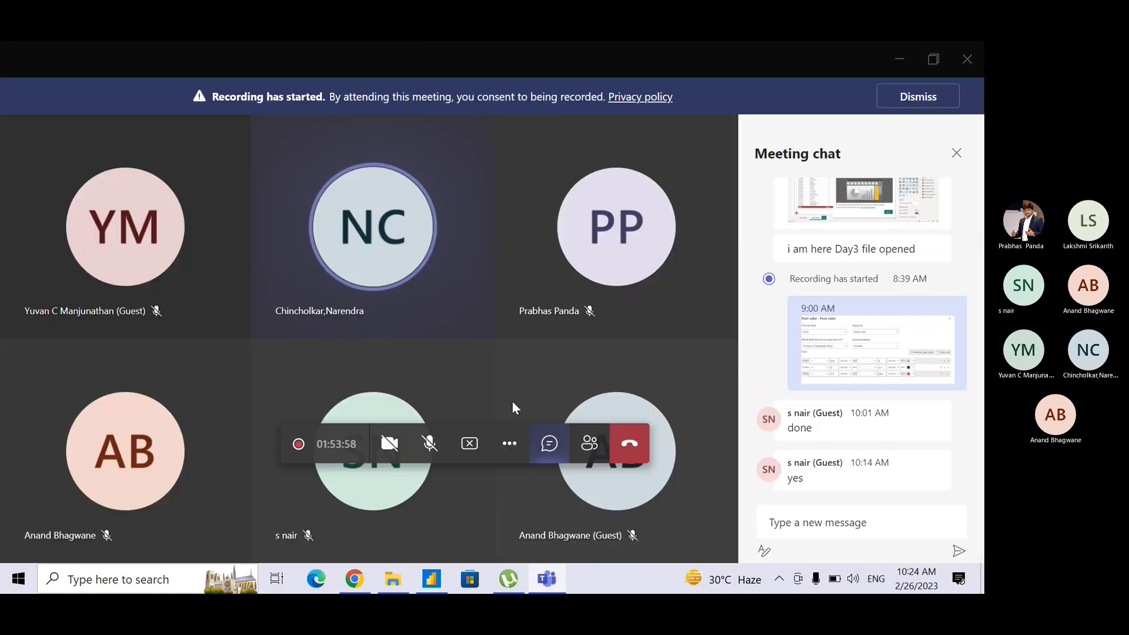
click(439, 443)
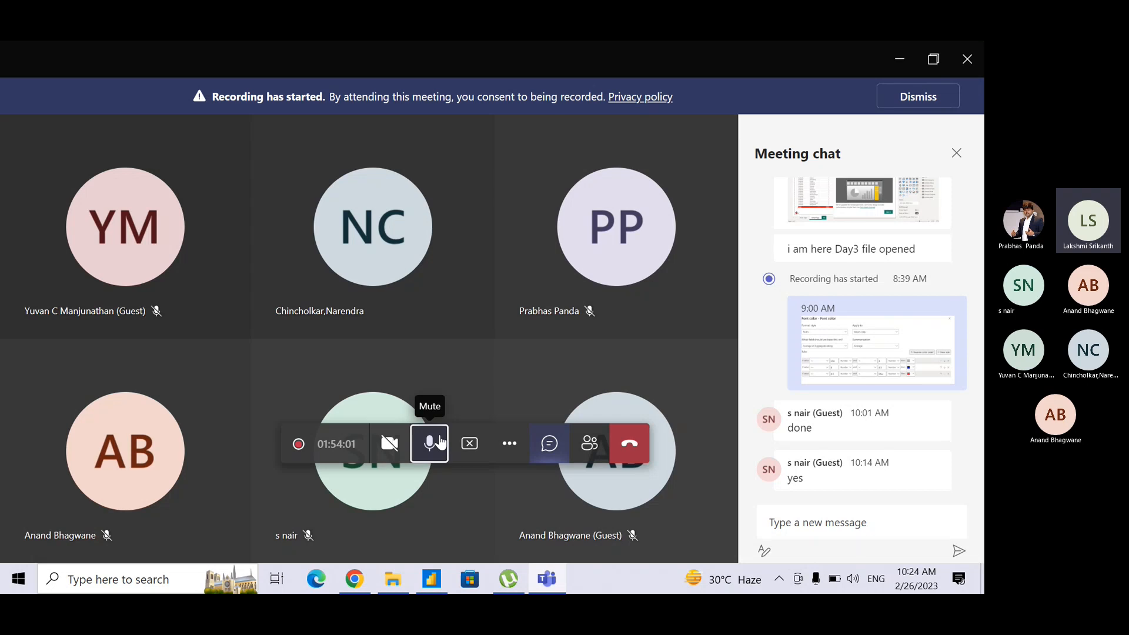
key(alt+Tab)
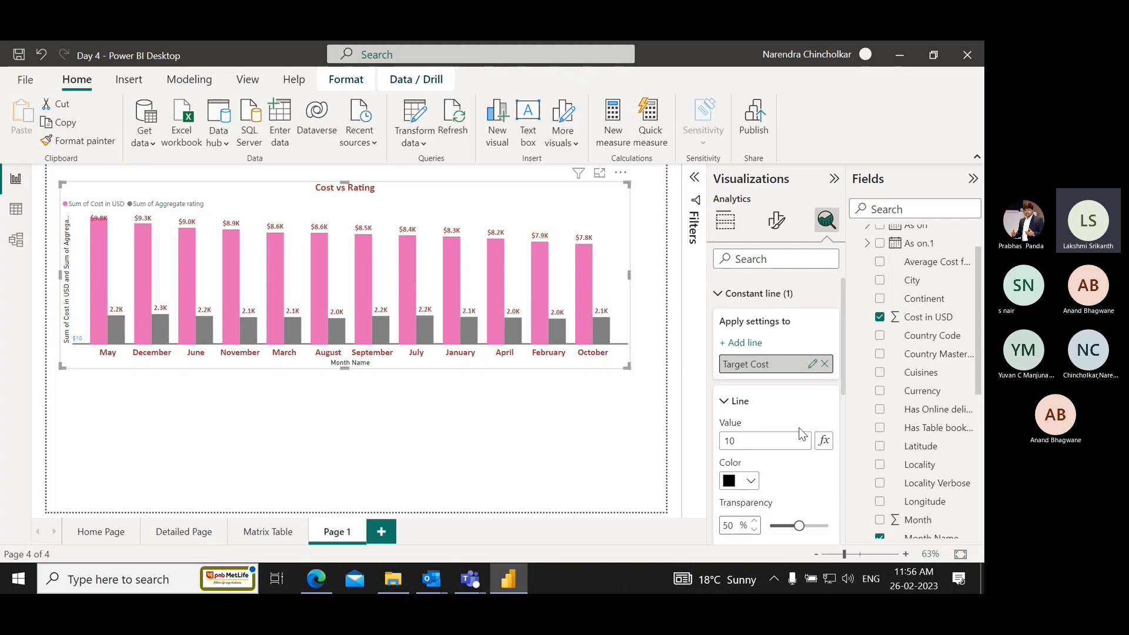
Examine the value, color, style and position settings of the Target Cost constant line.
scroll(791, 438, down, 1)
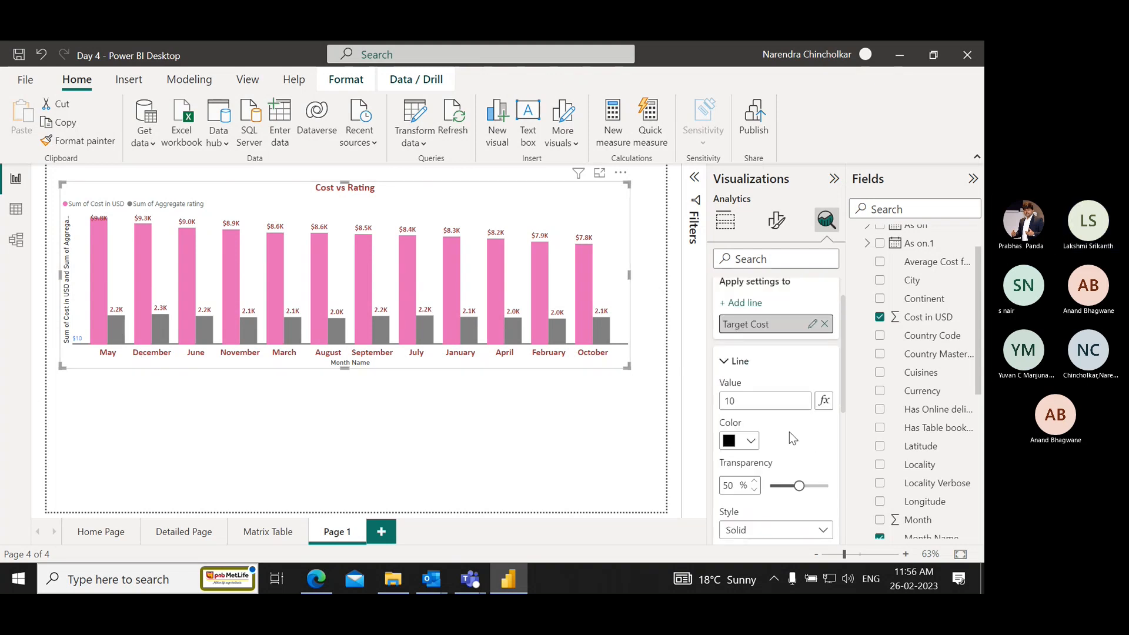
double_click(744, 402)
drag(758, 403, 710, 403)
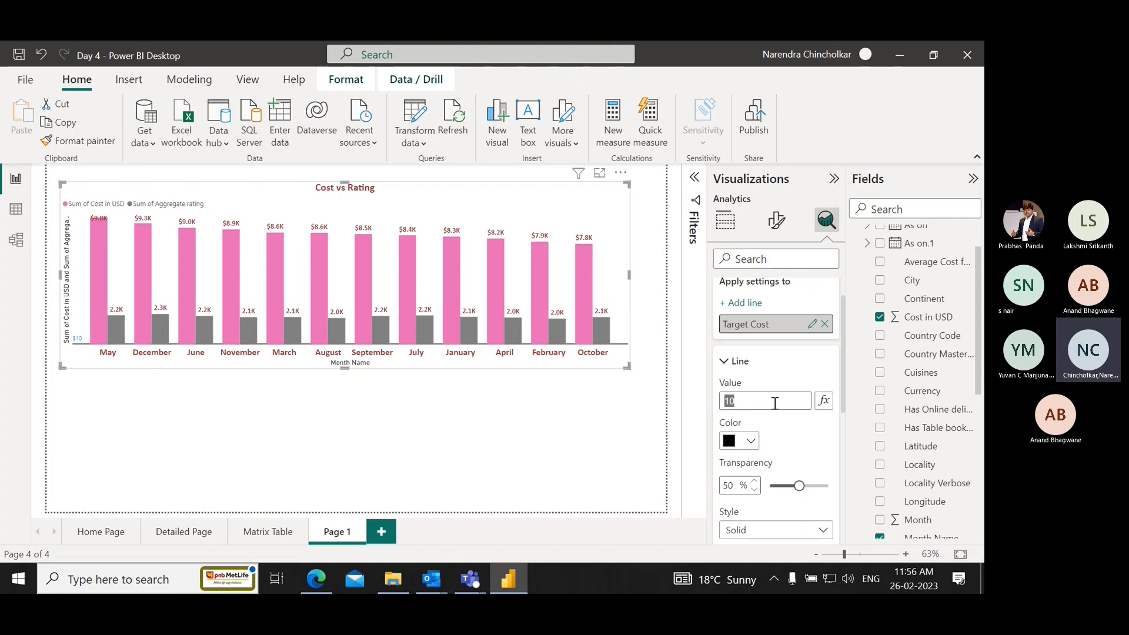
click(760, 404)
click(769, 361)
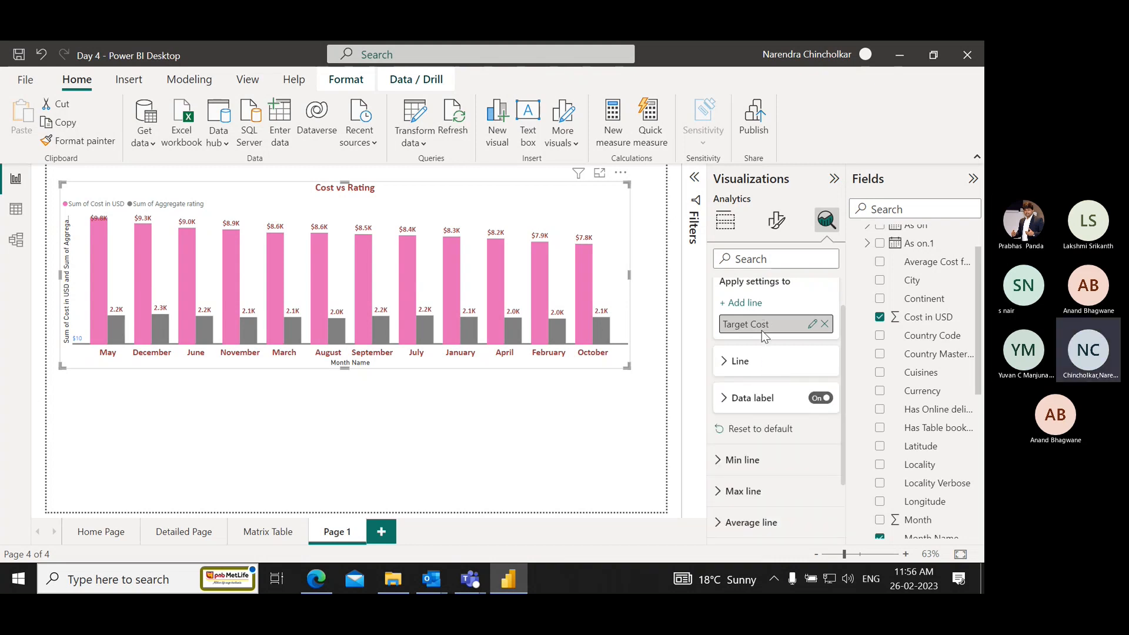
click(725, 362)
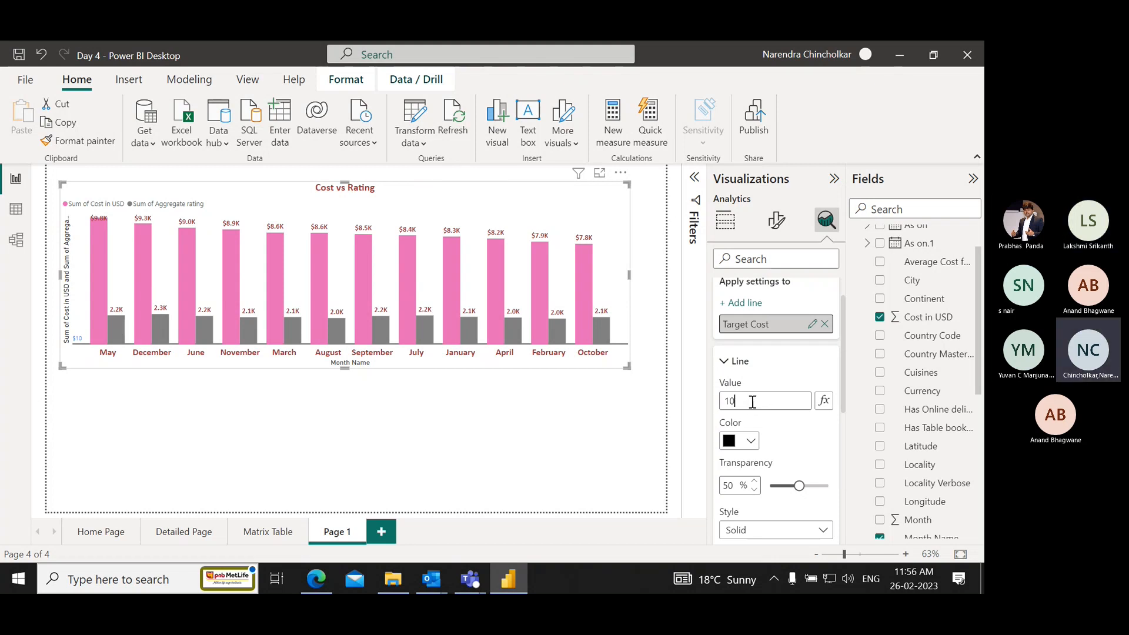
scroll(752, 405, down, 1)
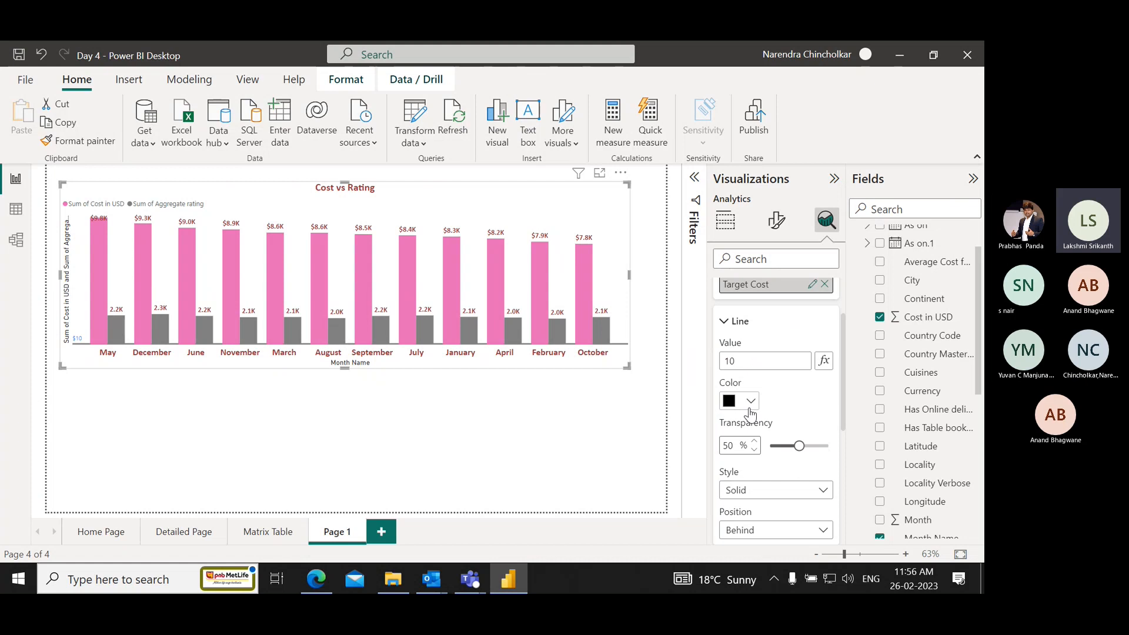
key(Tab)
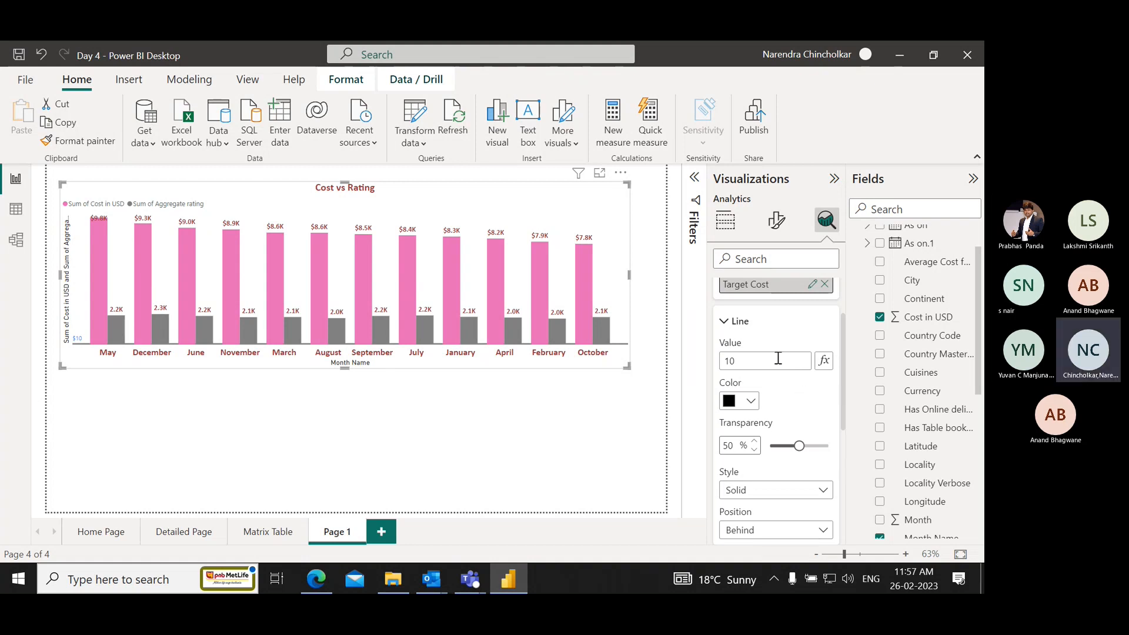
key(alt+Tab)
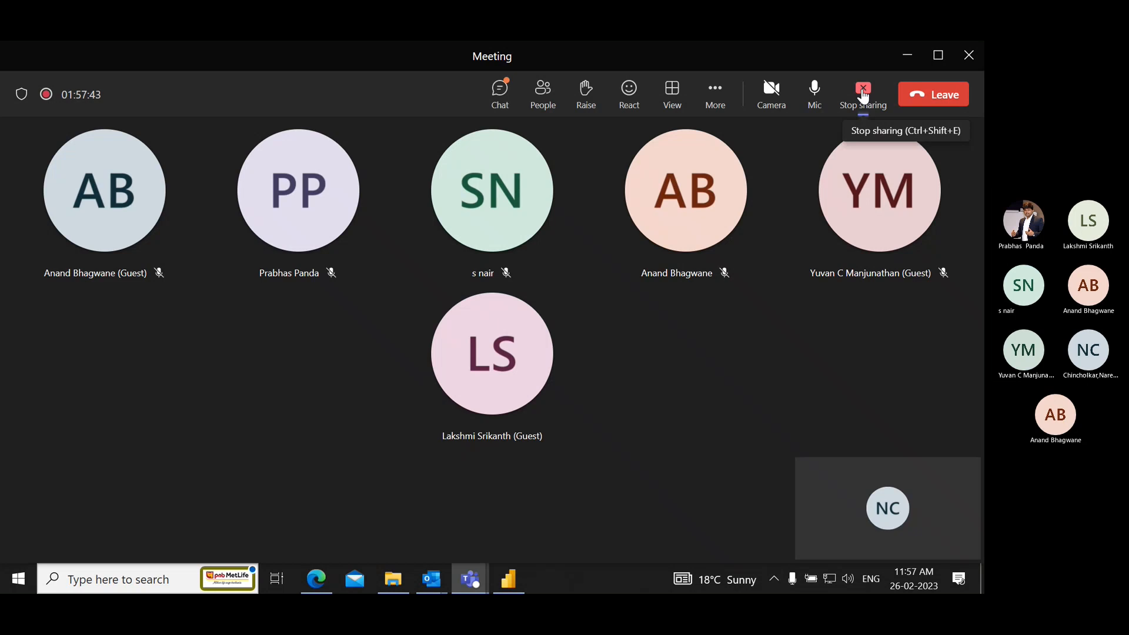
click(863, 94)
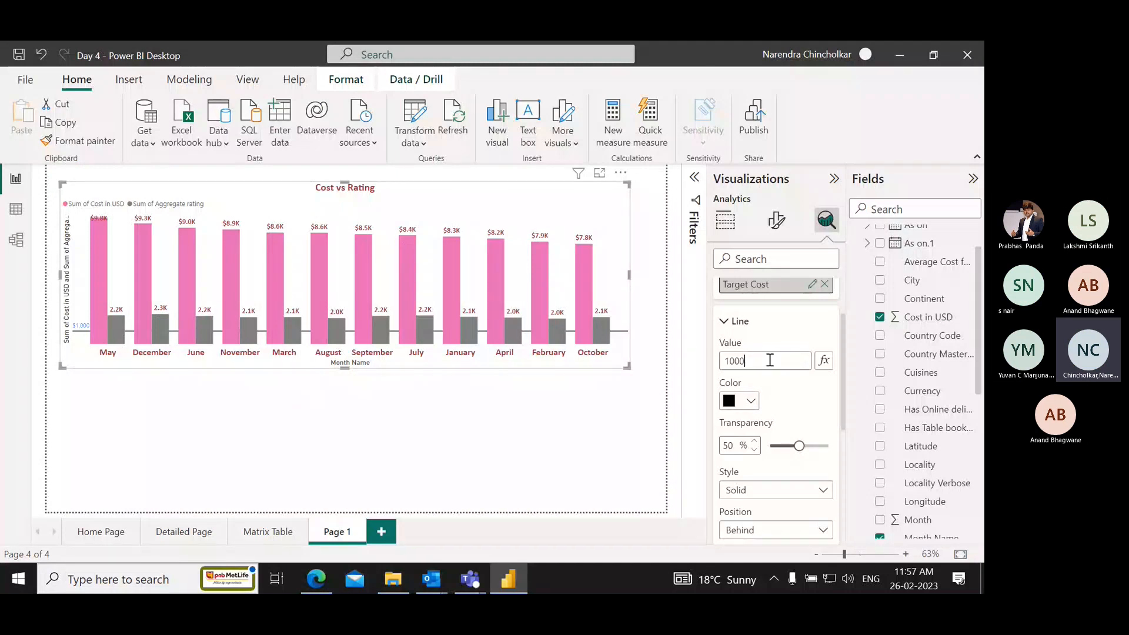
Set the Target Cost constant line's value to 10000.
click(765, 359)
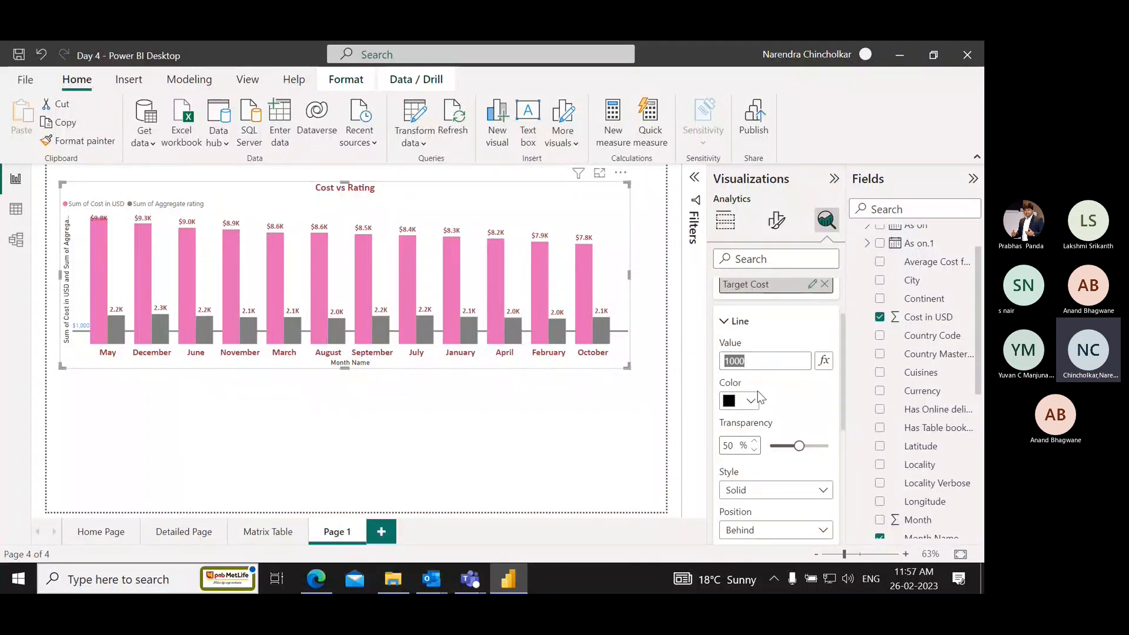
text(1)
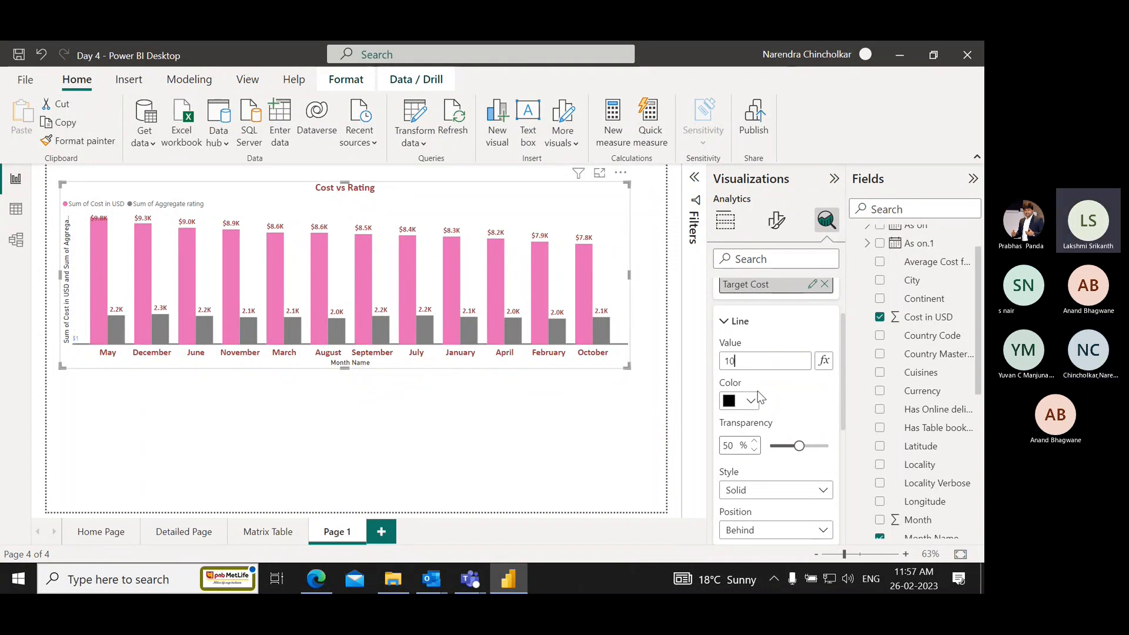
key(Tab)
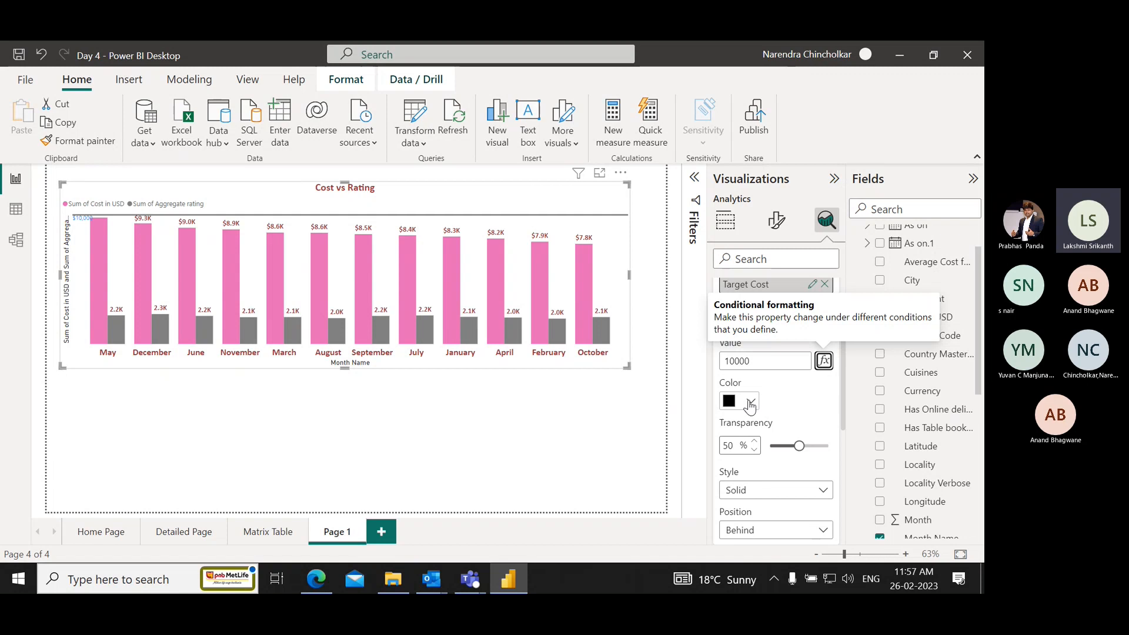
Set the Target Cost constant line's value to 8000.
click(760, 362)
key(BackSpace)
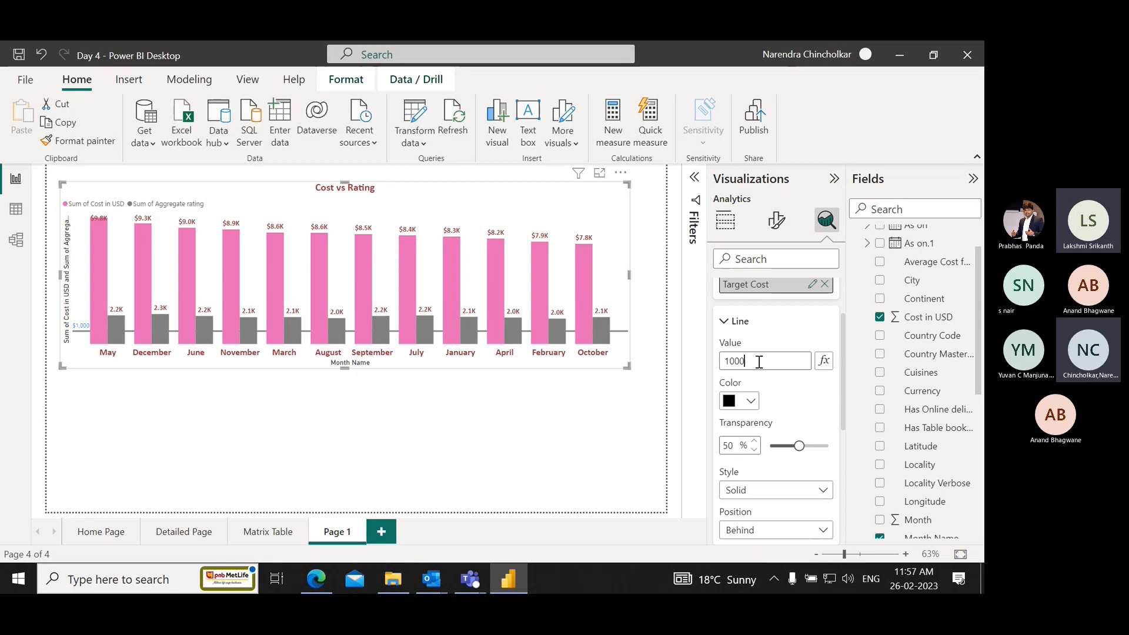
text(0)
drag(759, 362, 702, 355)
text(000)
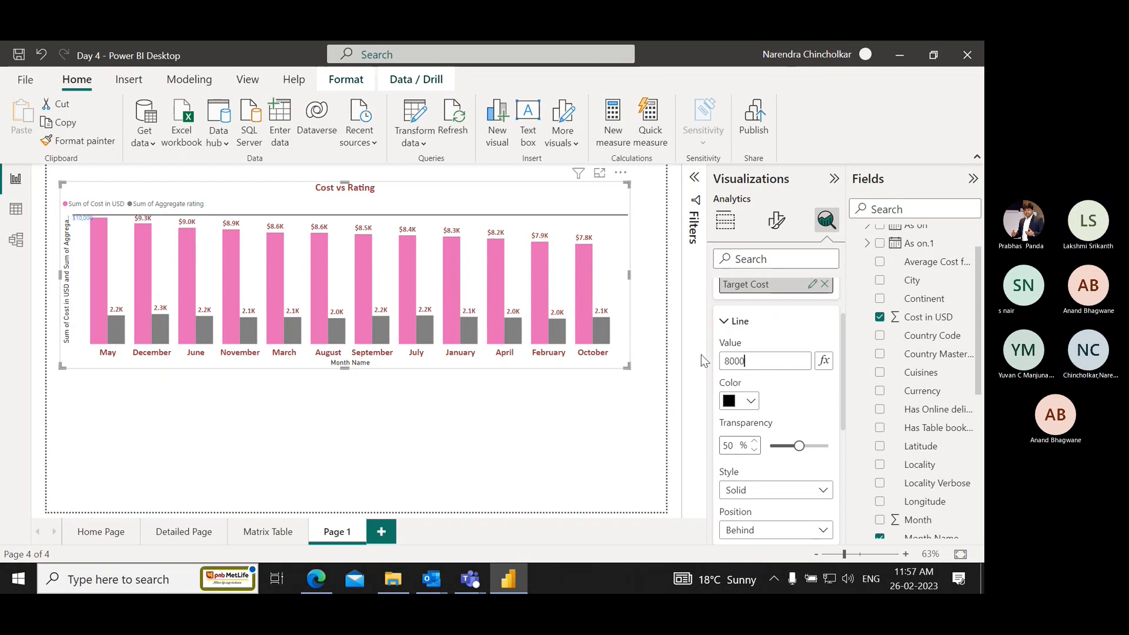
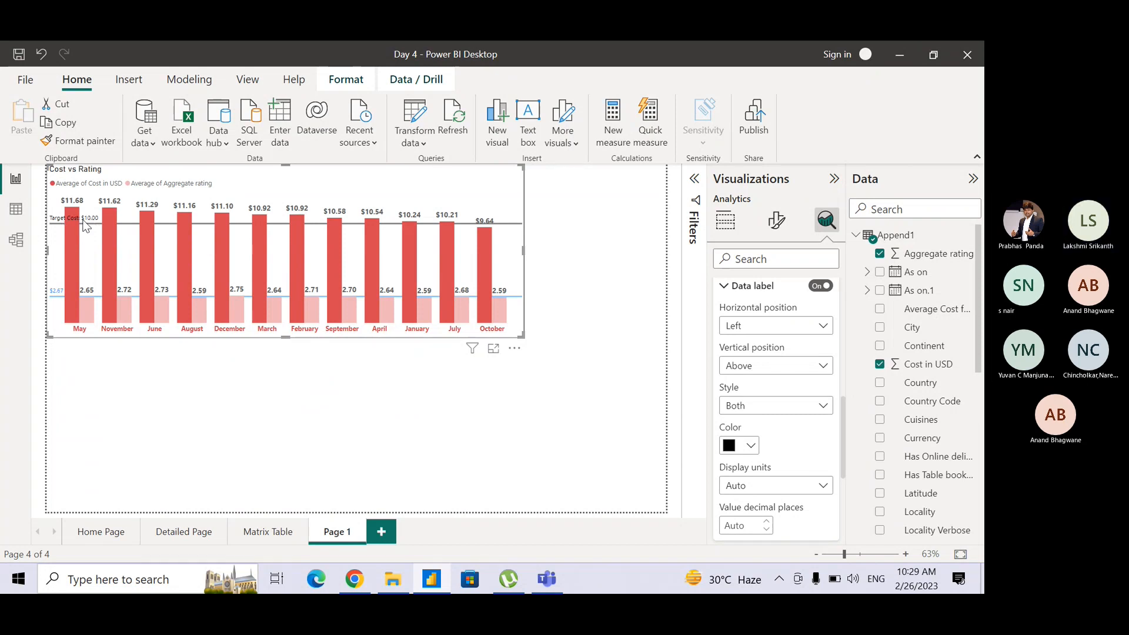
click(63, 225)
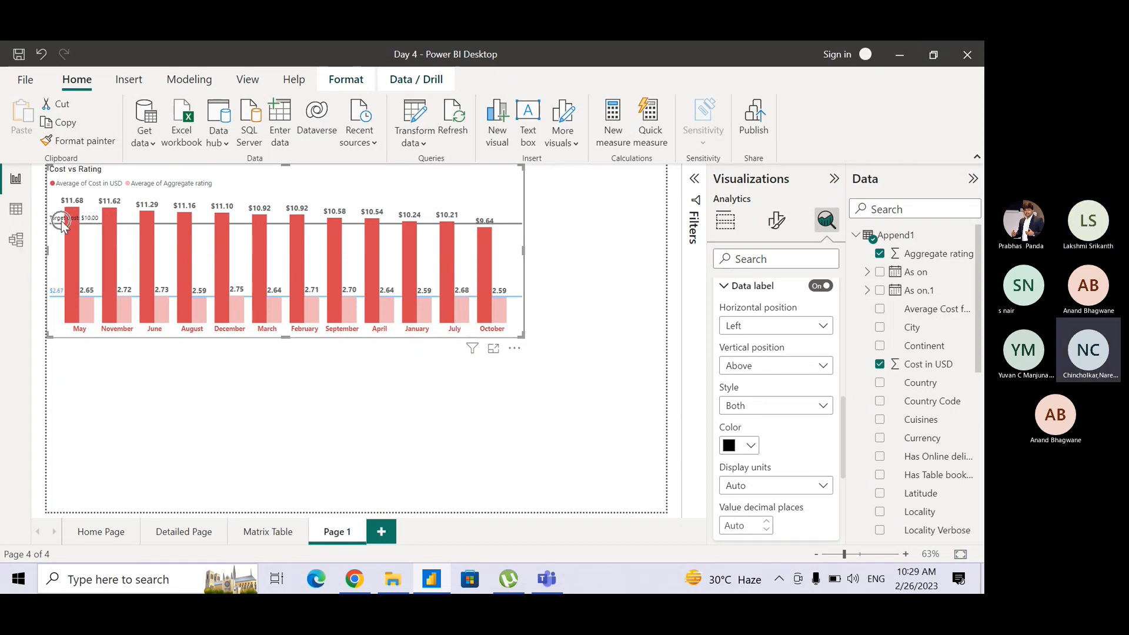
key(ctrl)
key(ctrl)
key(ctrl)
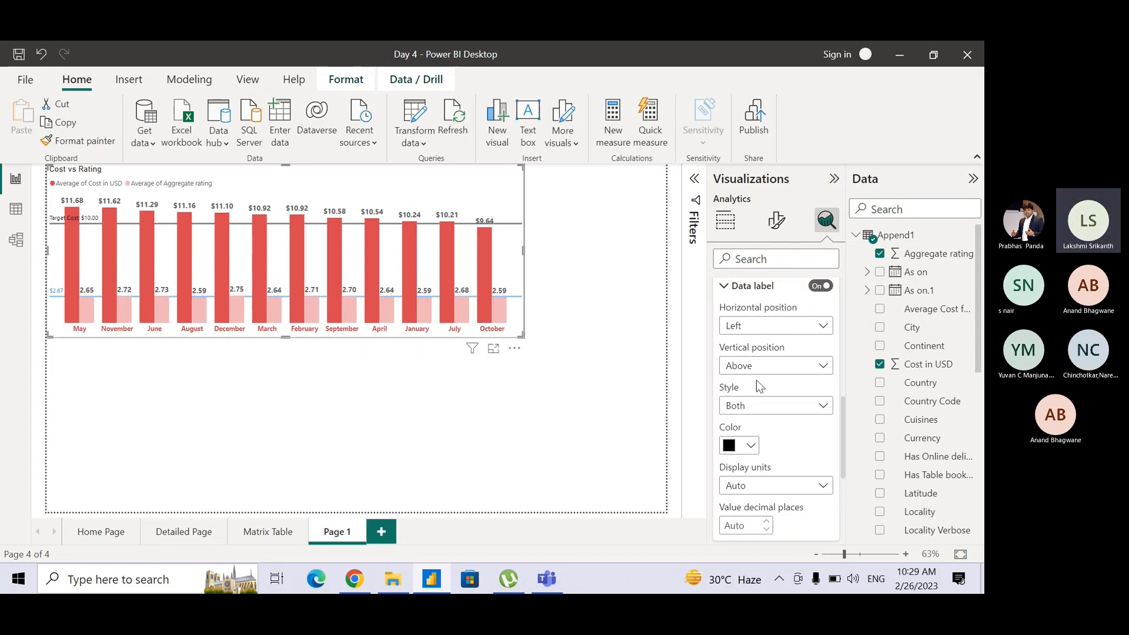
key(ctrl)
key(ctrl)
key(ctrl)
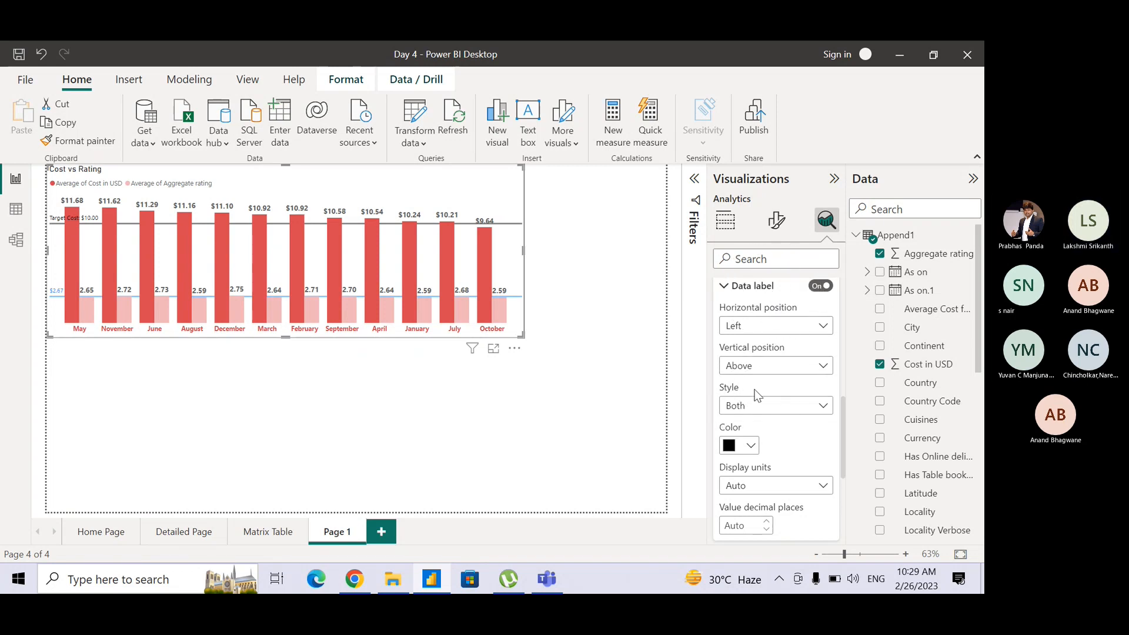
Check the style options of the Target Cost line's data label and keep Both.
click(758, 403)
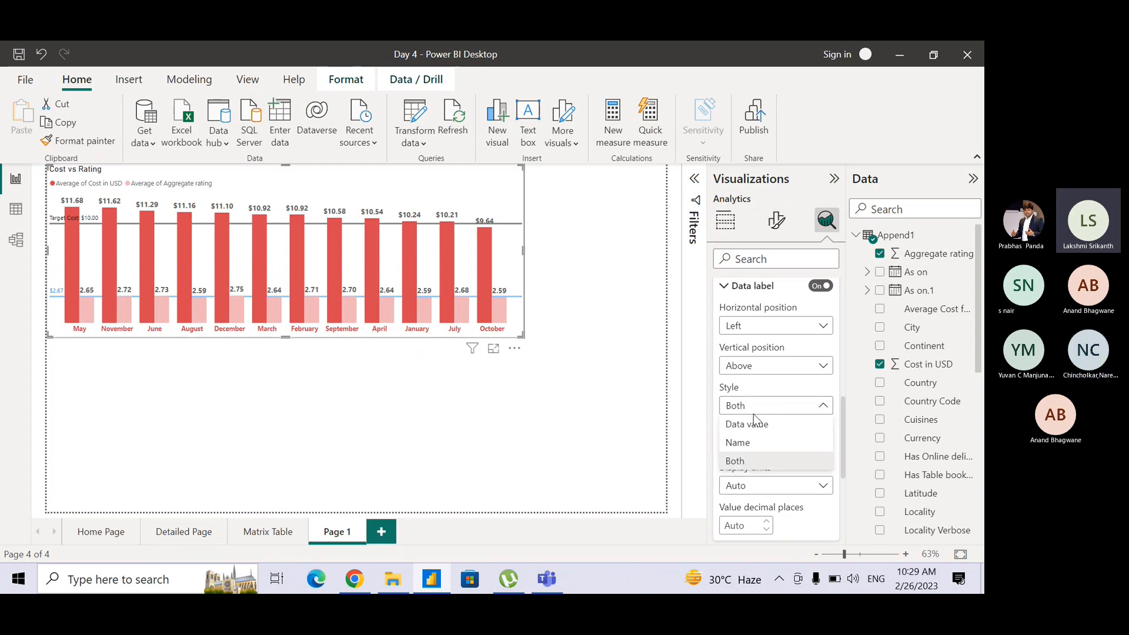
click(756, 462)
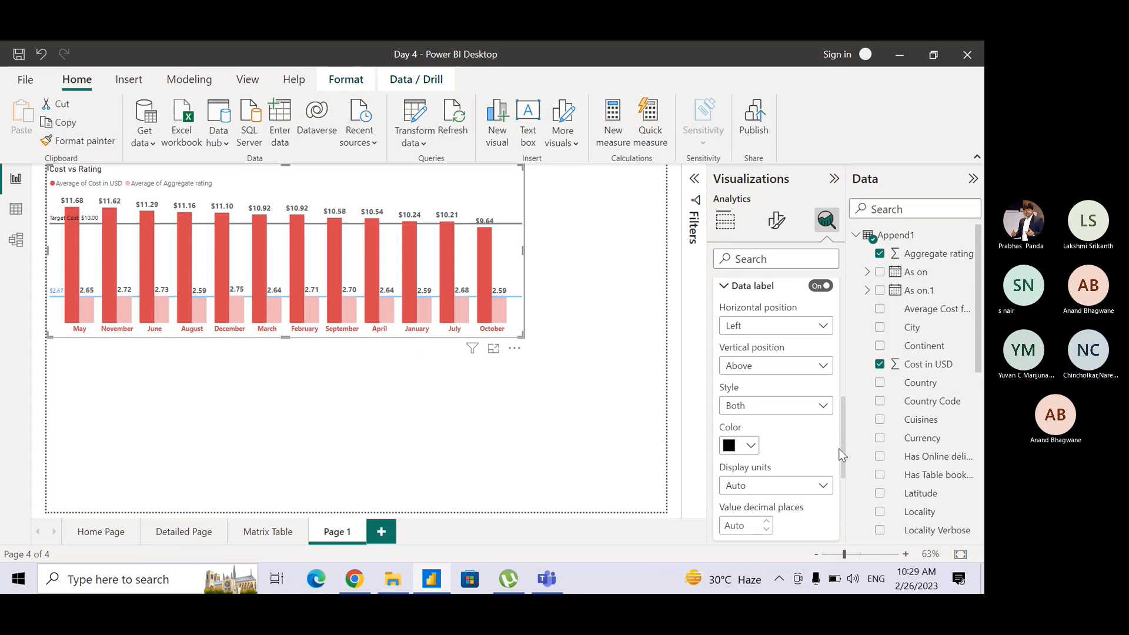
drag(842, 463, 825, 418)
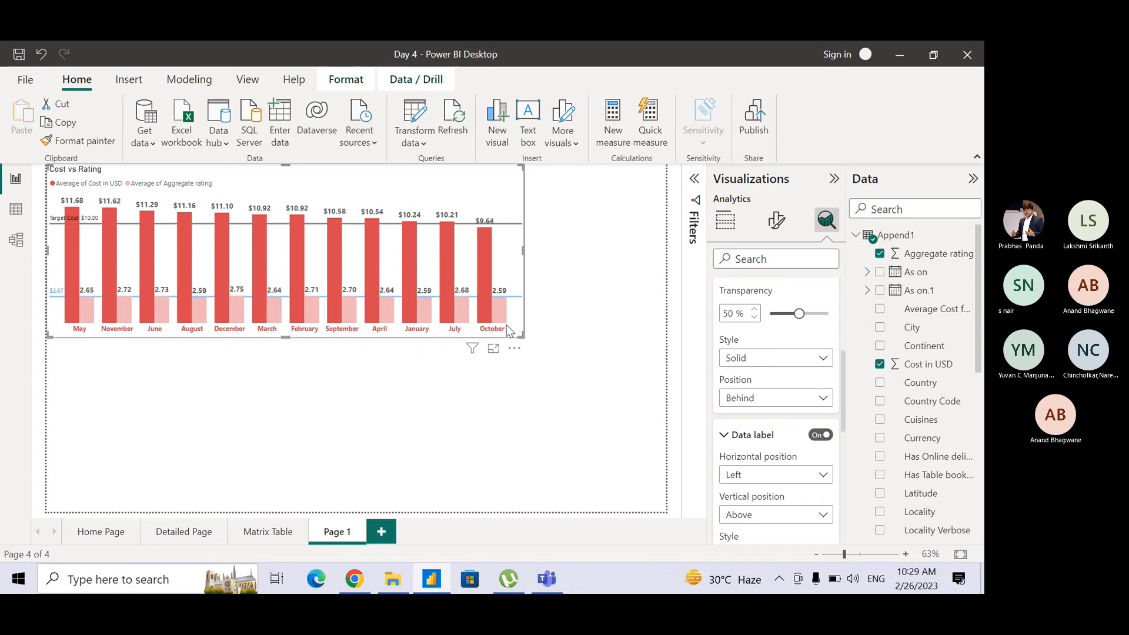
Switch to the Teams meeting to mute and again unmute the microphone, and return to the Power BI report.
key(alt+Tab)
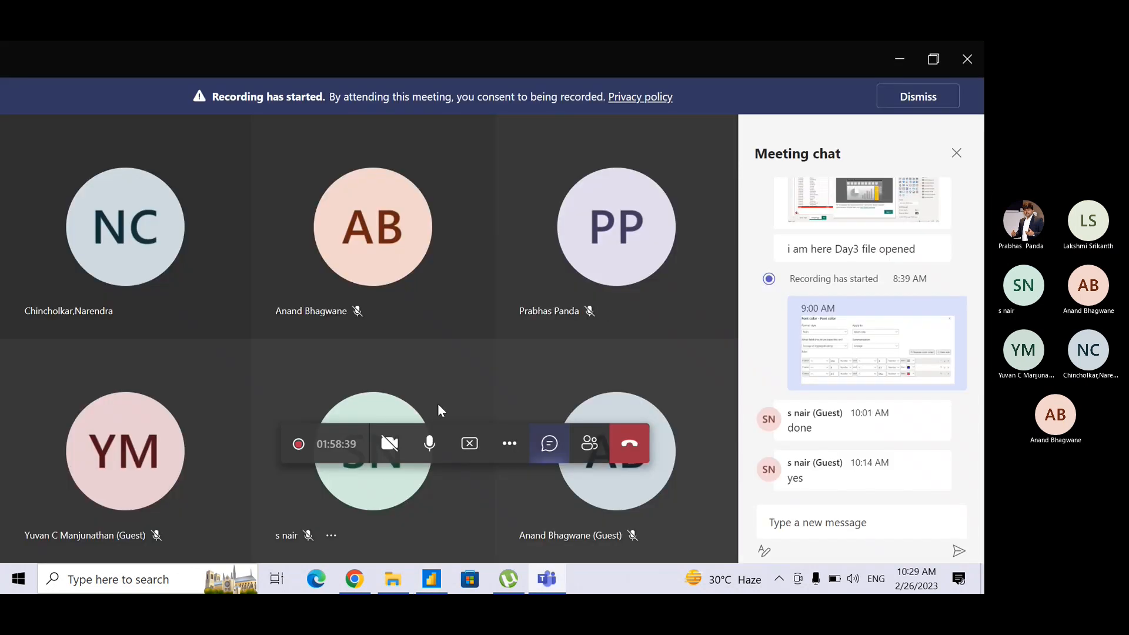
click(438, 442)
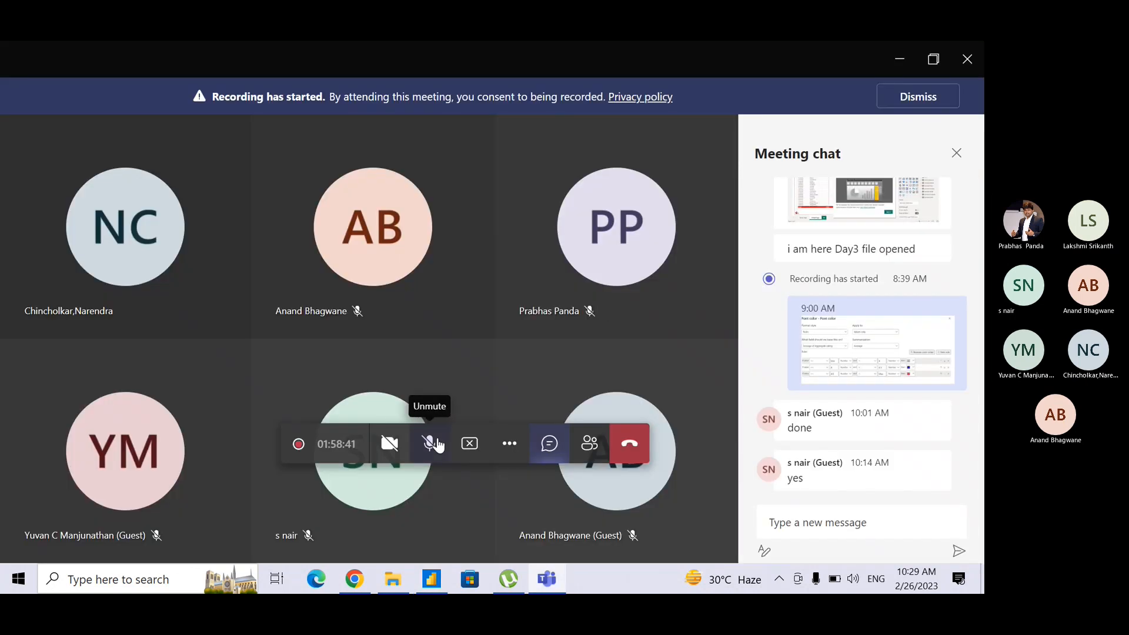
key(alt+Tab)
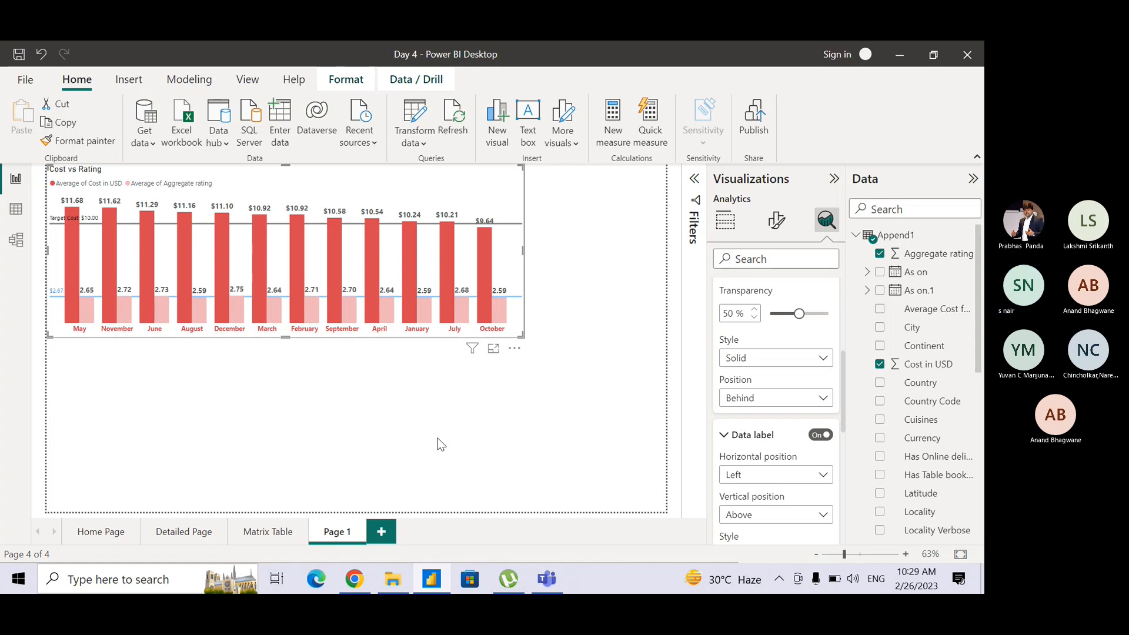
key(alt+Tab)
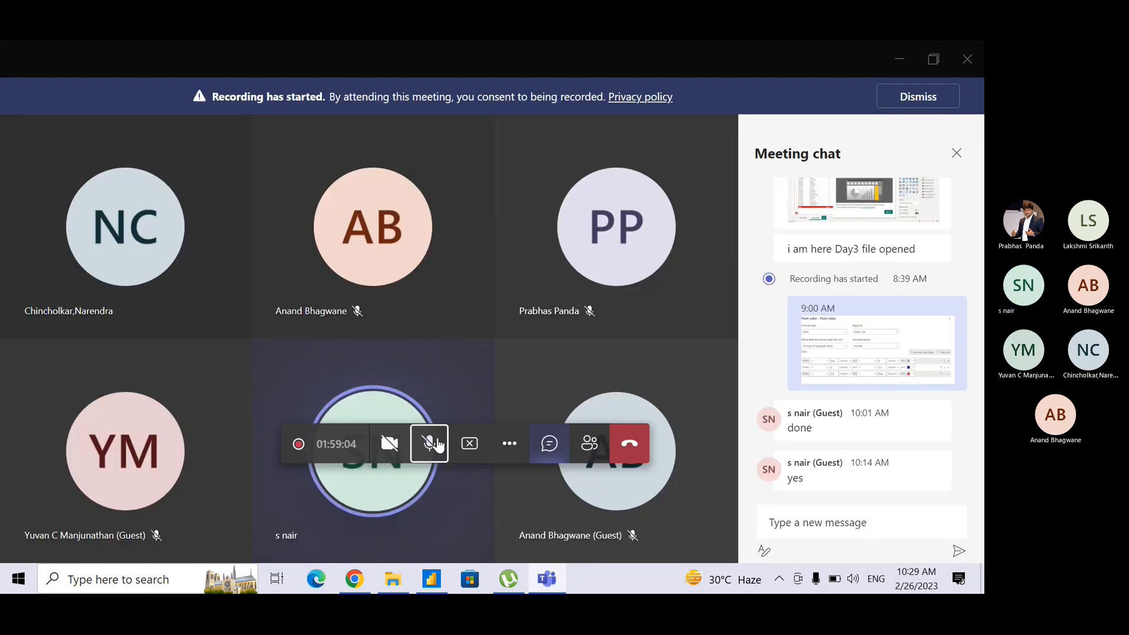
click(436, 449)
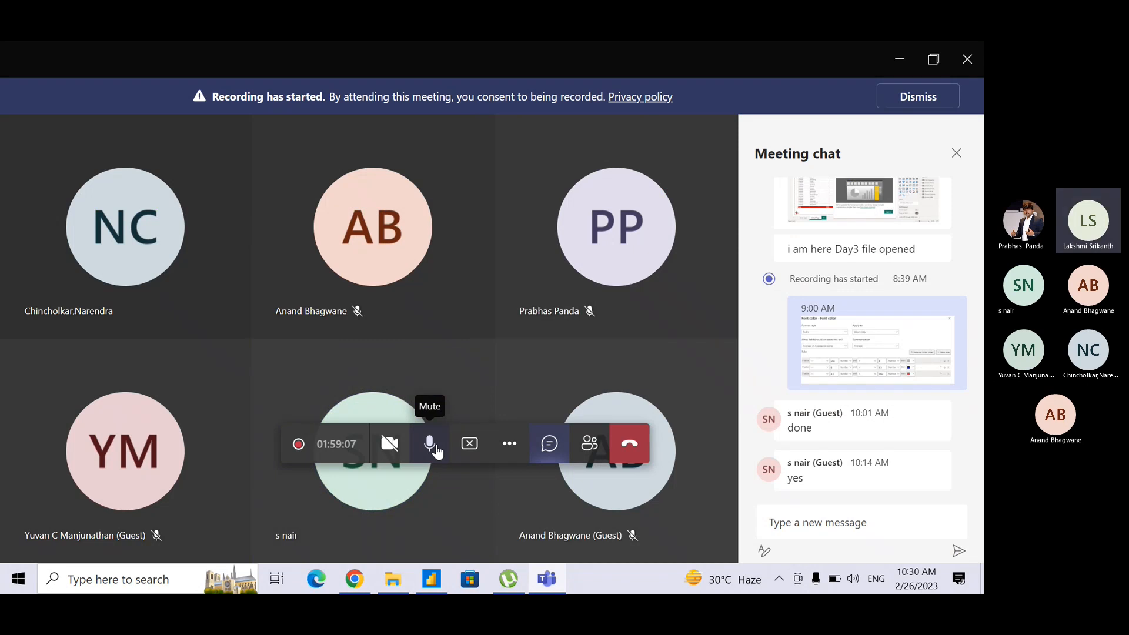
key(alt+Tab)
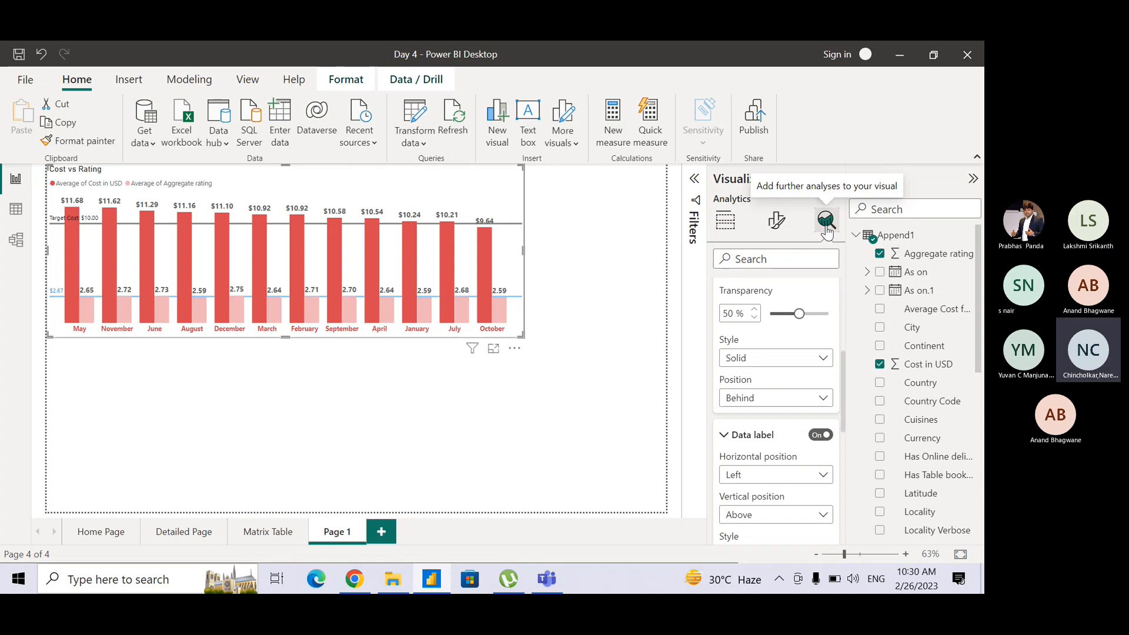
key(alt+Tab)
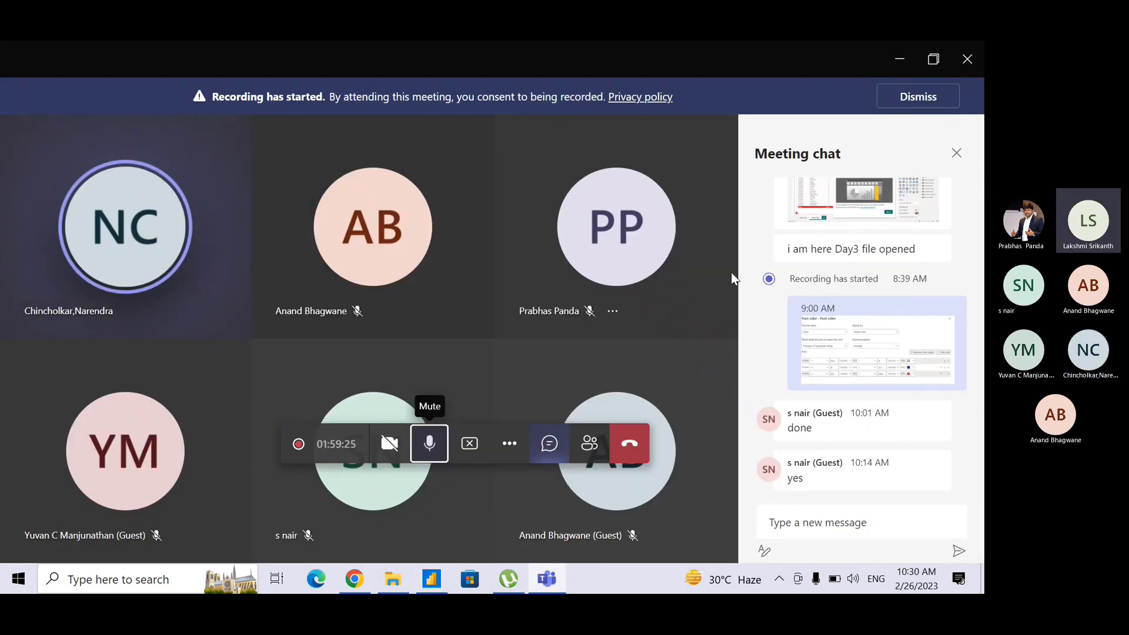
key(alt+Tab)
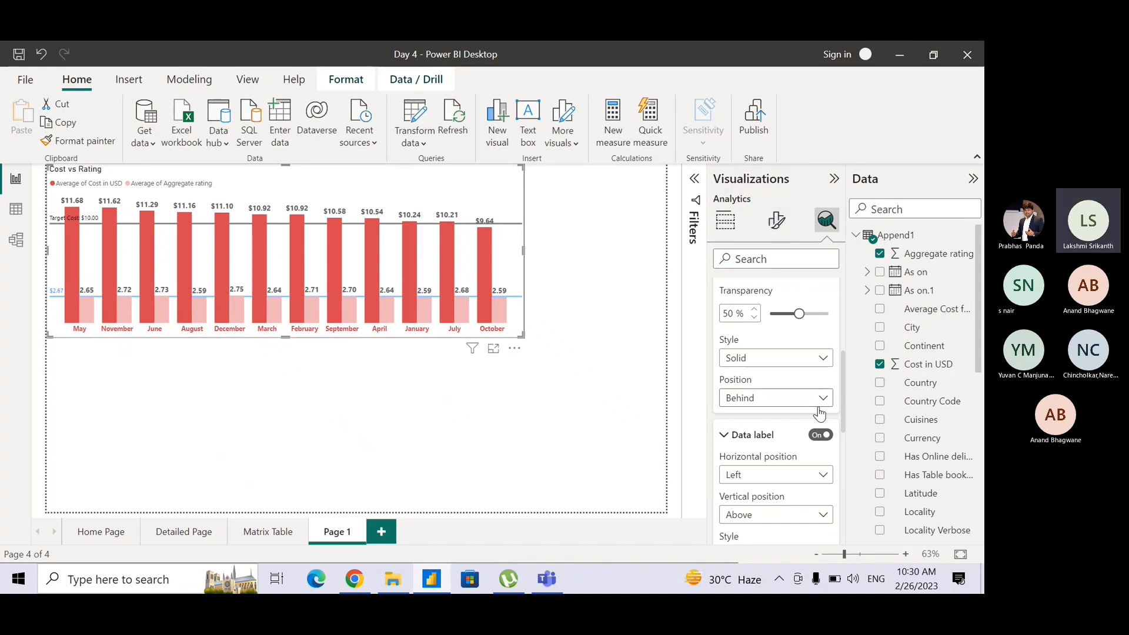
Review the base field and summarization options behind the Avg Rating constant line's value without applying any change.
drag(843, 396, 846, 304)
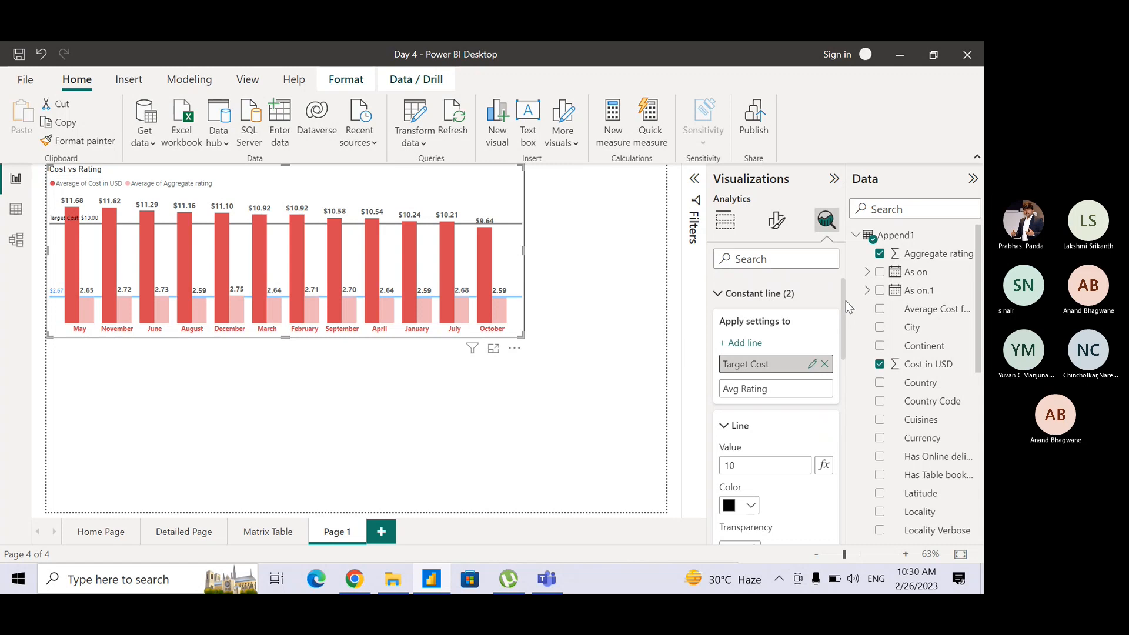
key(alt+Tab)
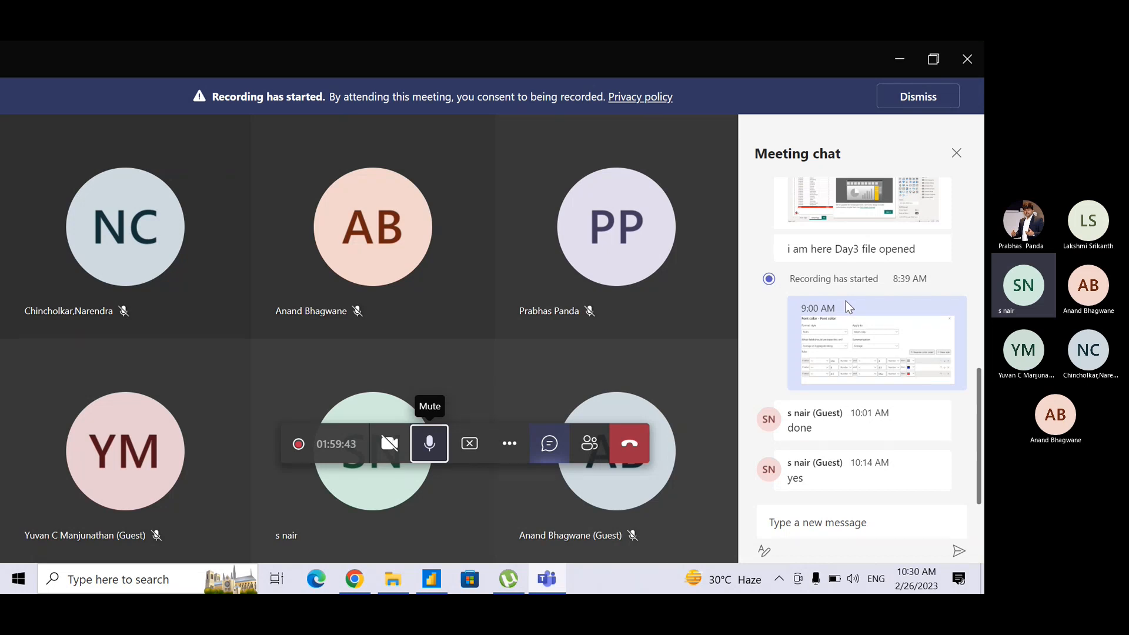
key(alt+Tab)
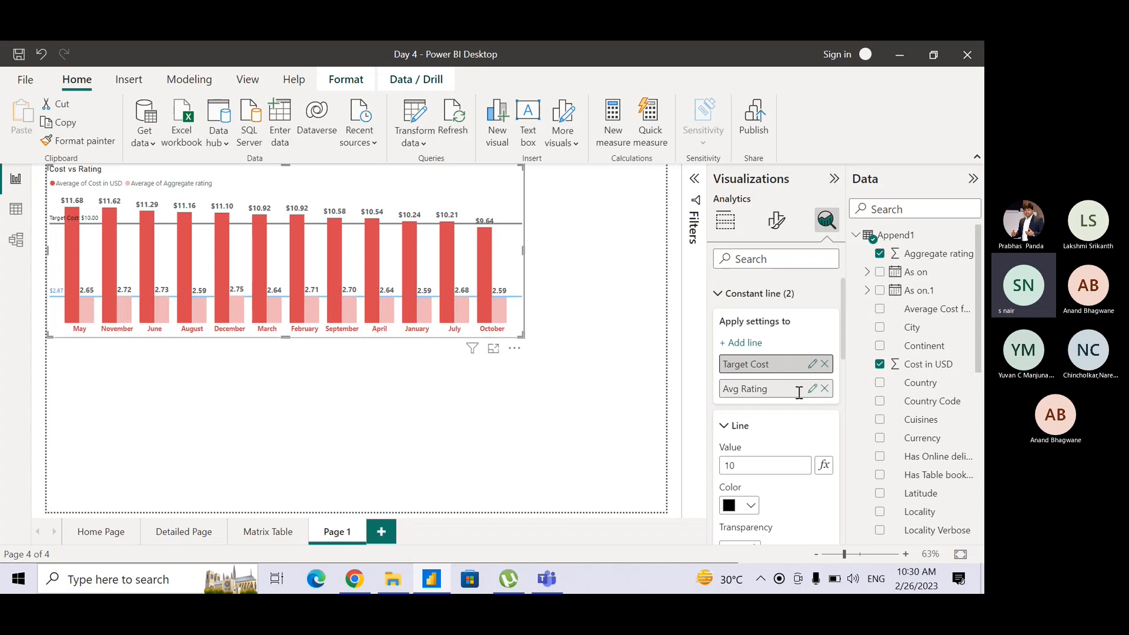
click(767, 388)
click(732, 466)
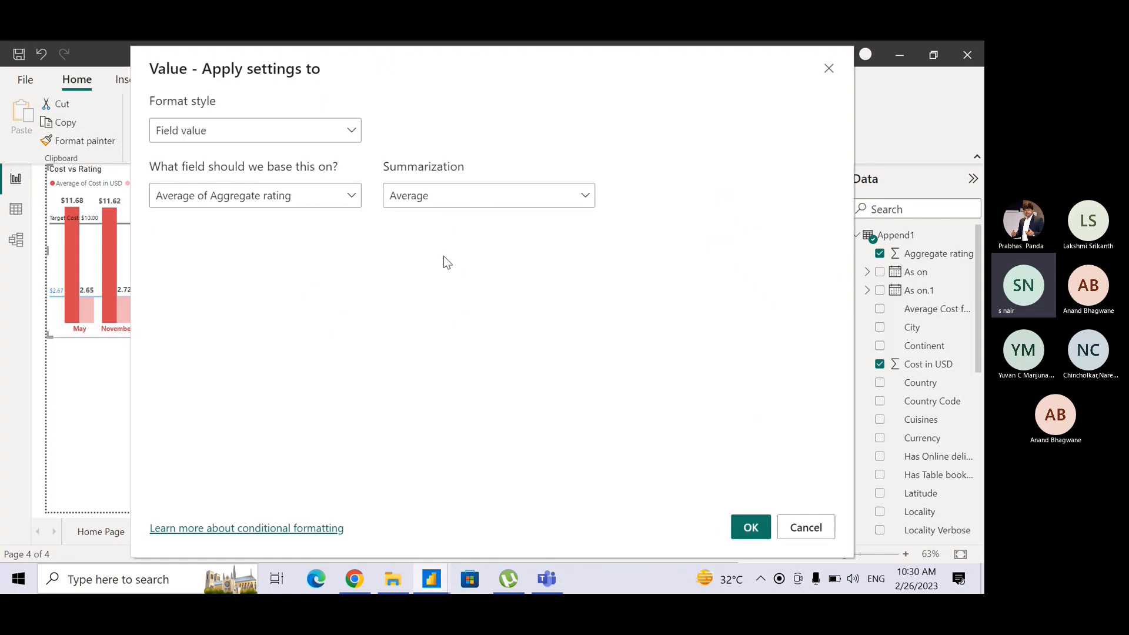
click(445, 199)
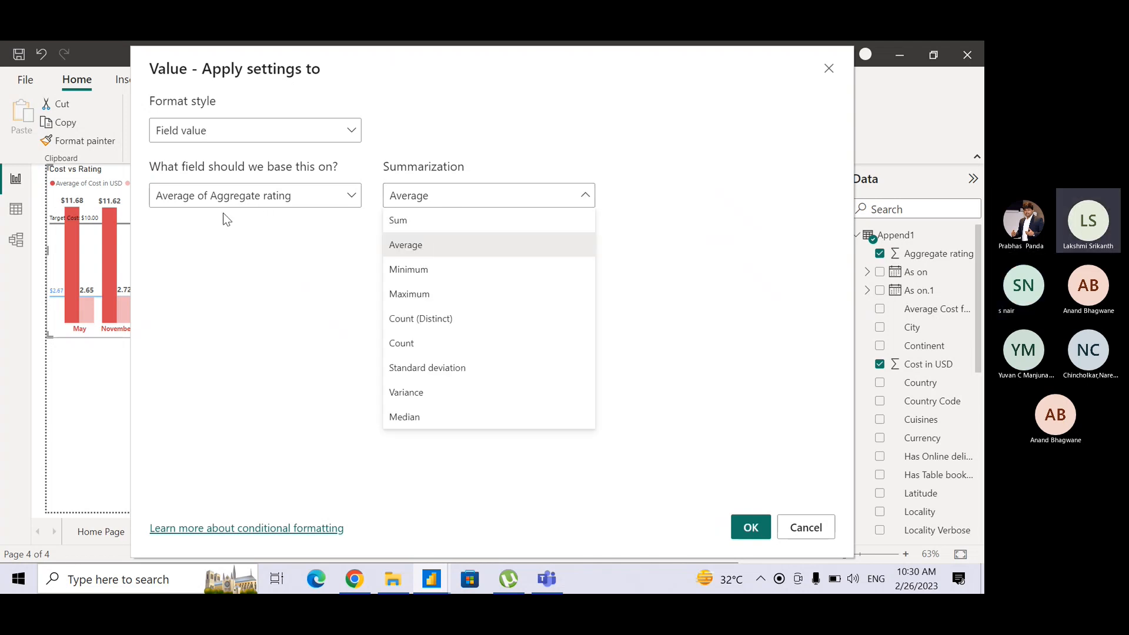
click(305, 200)
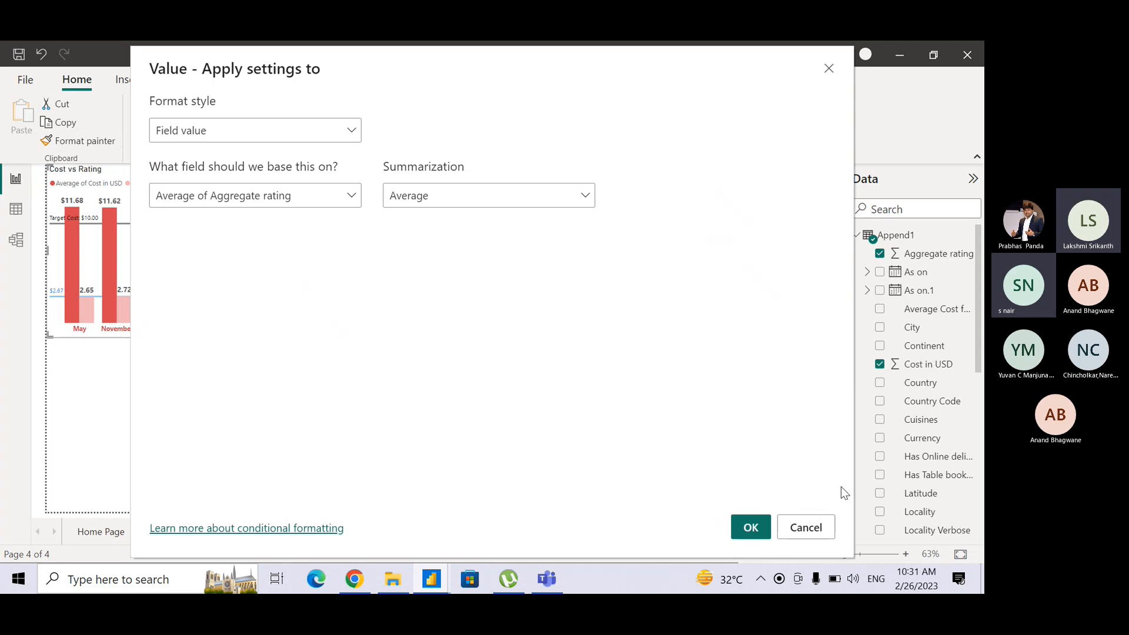
click(816, 526)
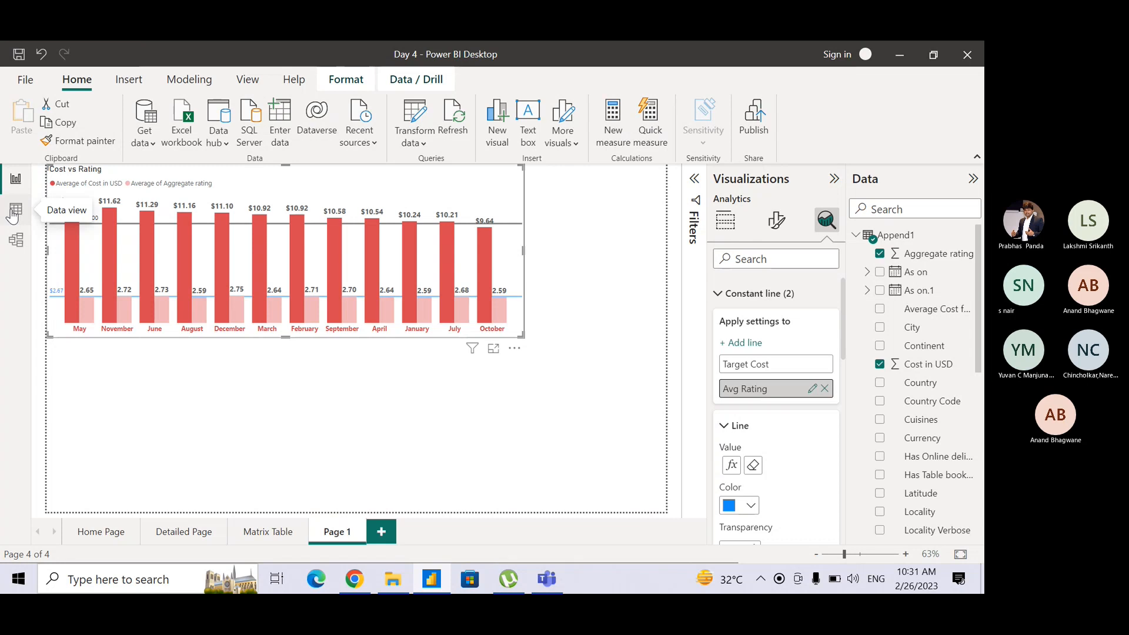
Switch to the Teams meeting, then mute and unmute the microphone.
key(alt+Tab)
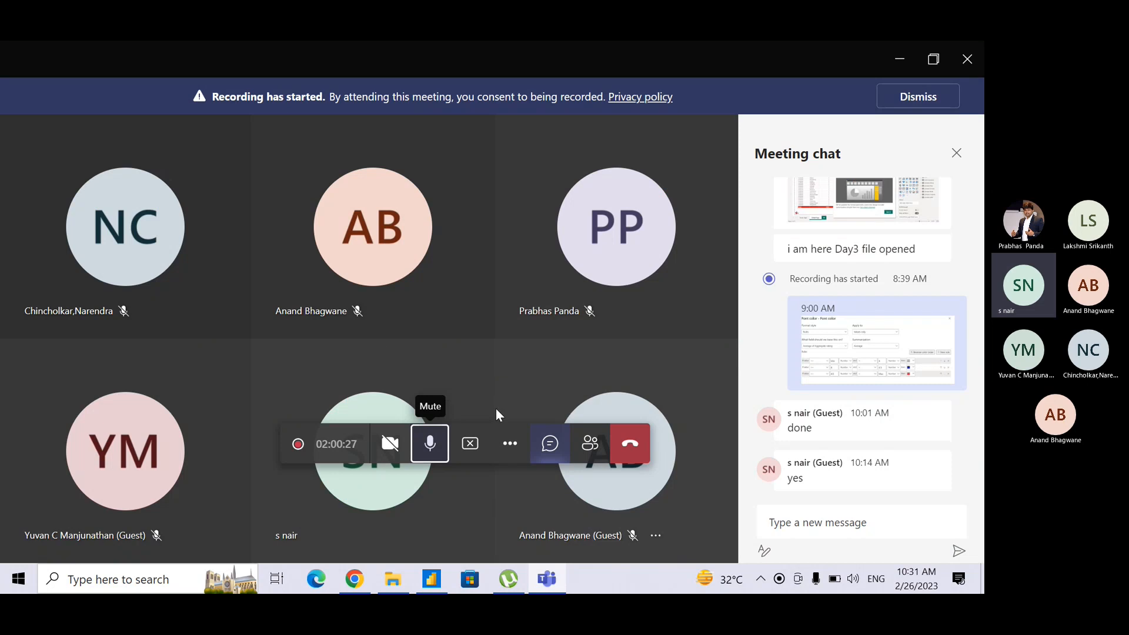
click(430, 443)
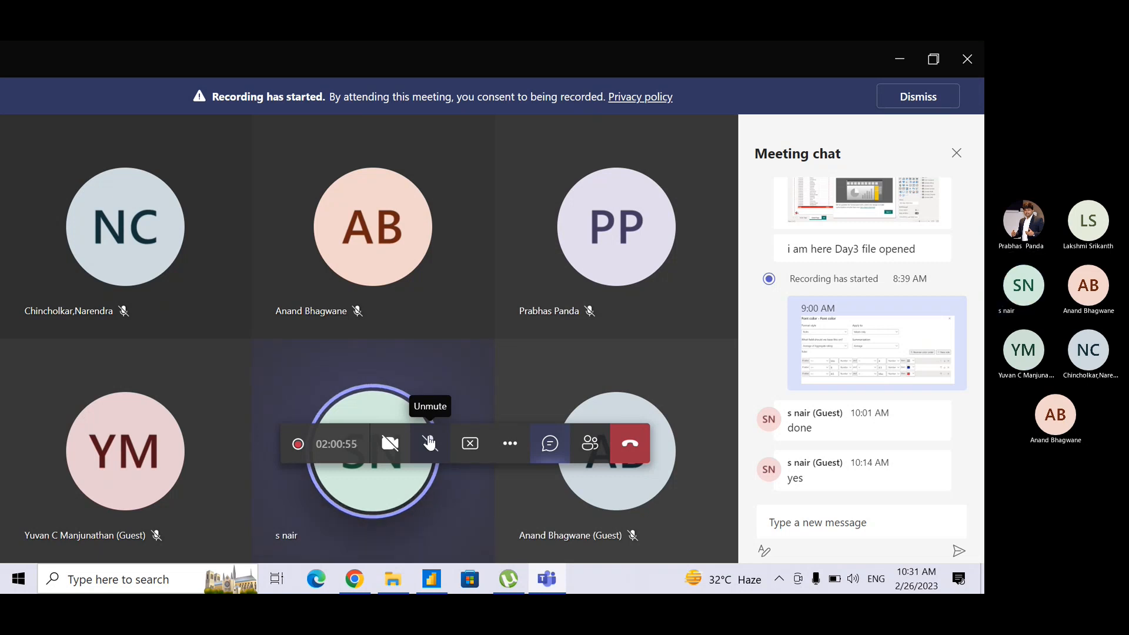
click(430, 443)
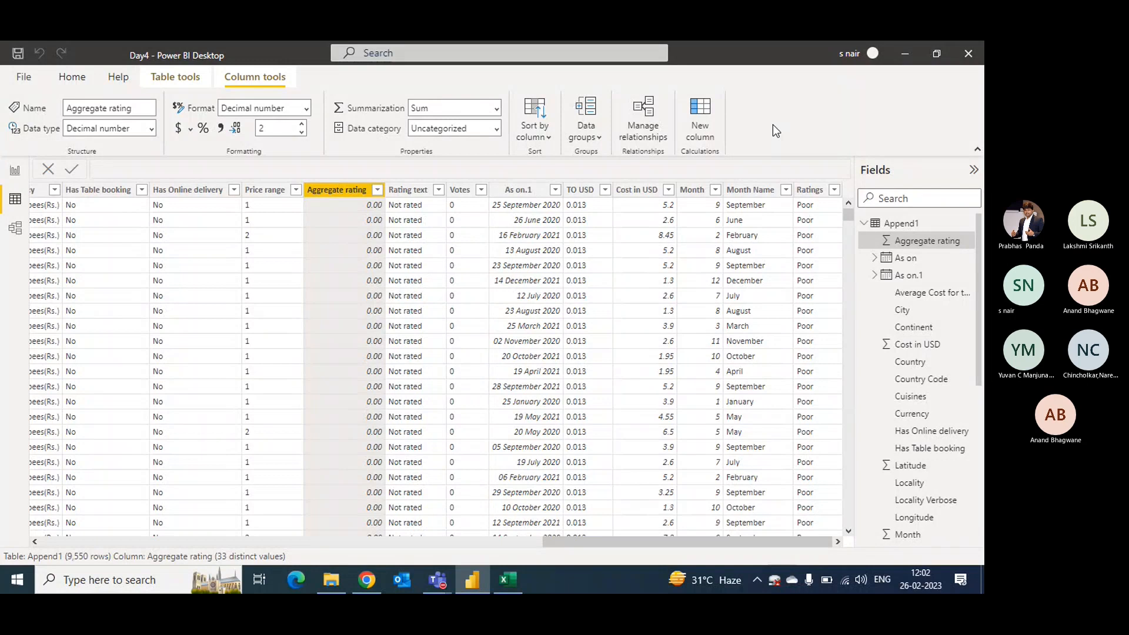
In the Day4 Power BI report, open the conditional value settings for the Cost v Ratings chart's Avg Ratings constant line.
click(16, 172)
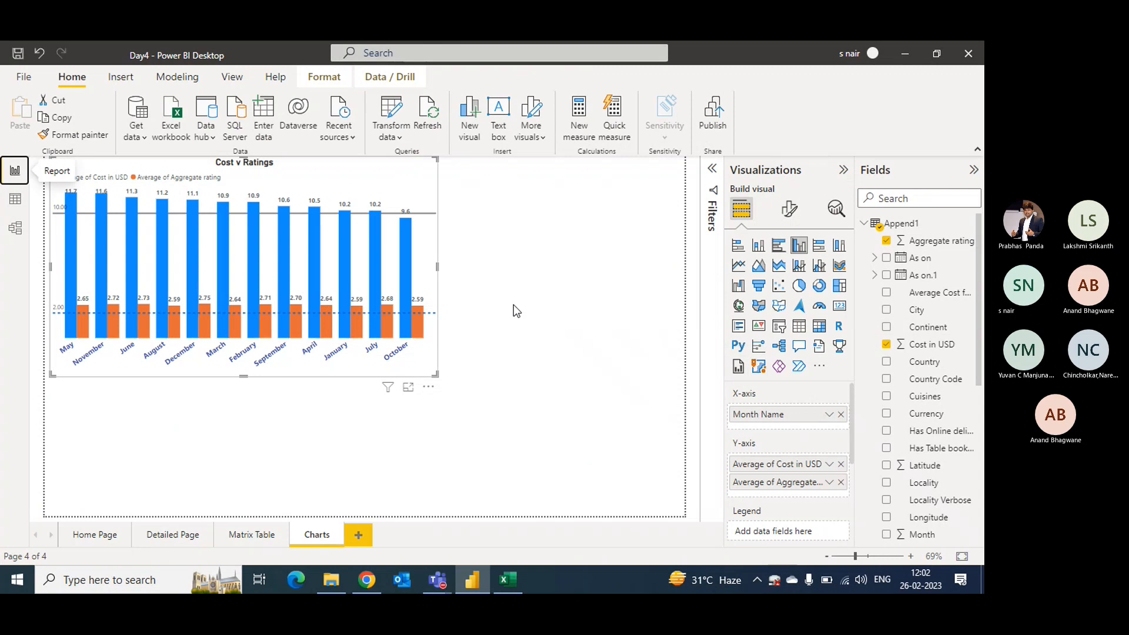
click(836, 211)
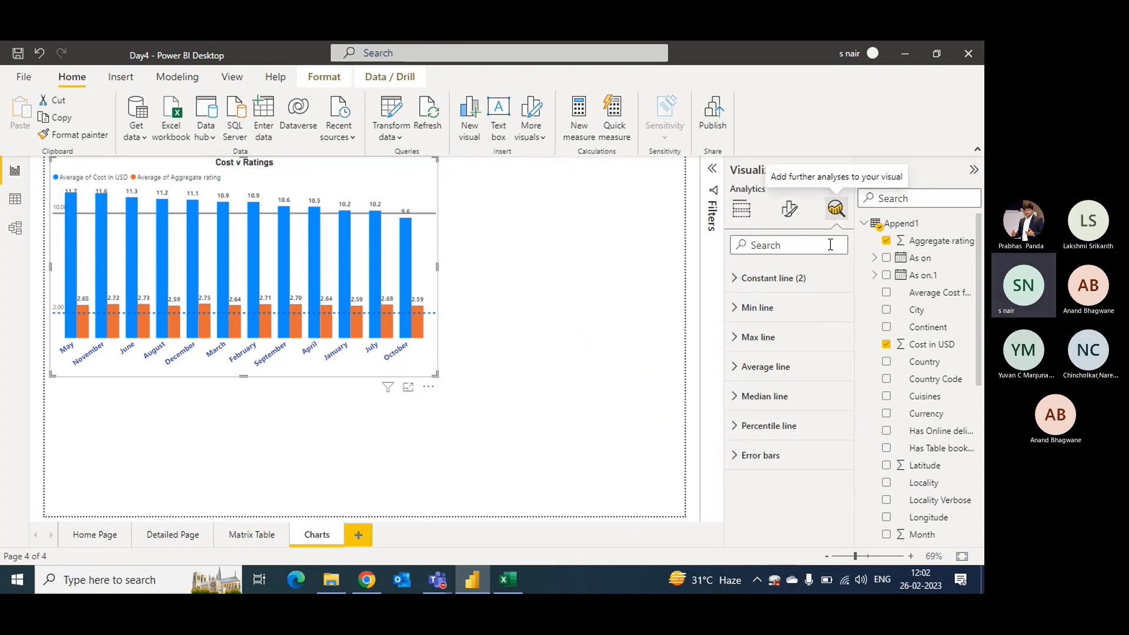
click(735, 278)
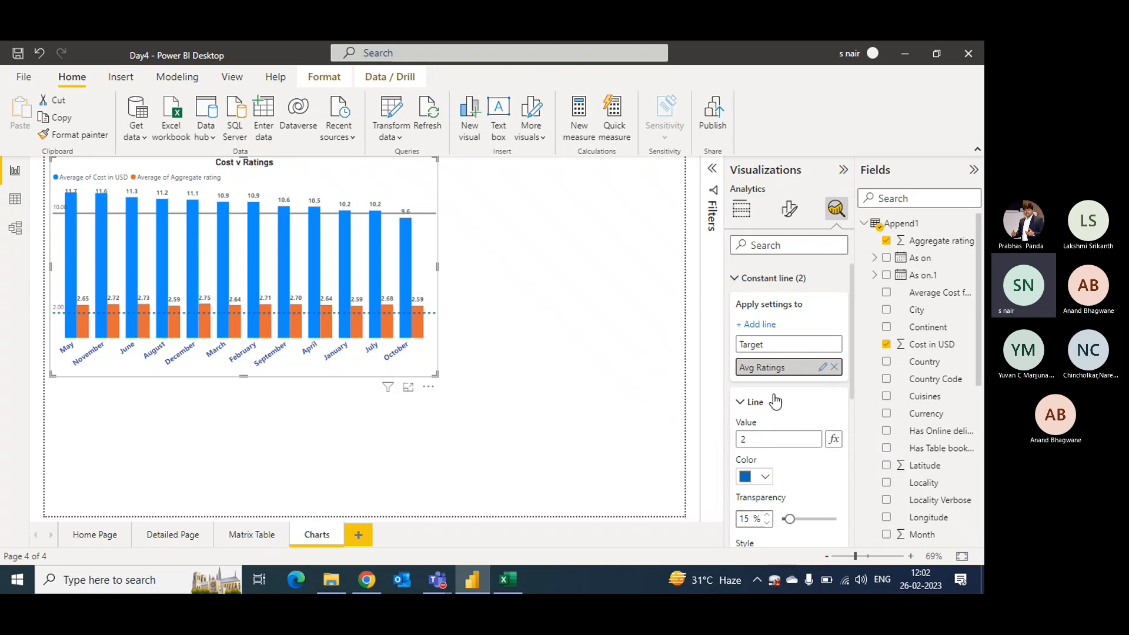
click(834, 439)
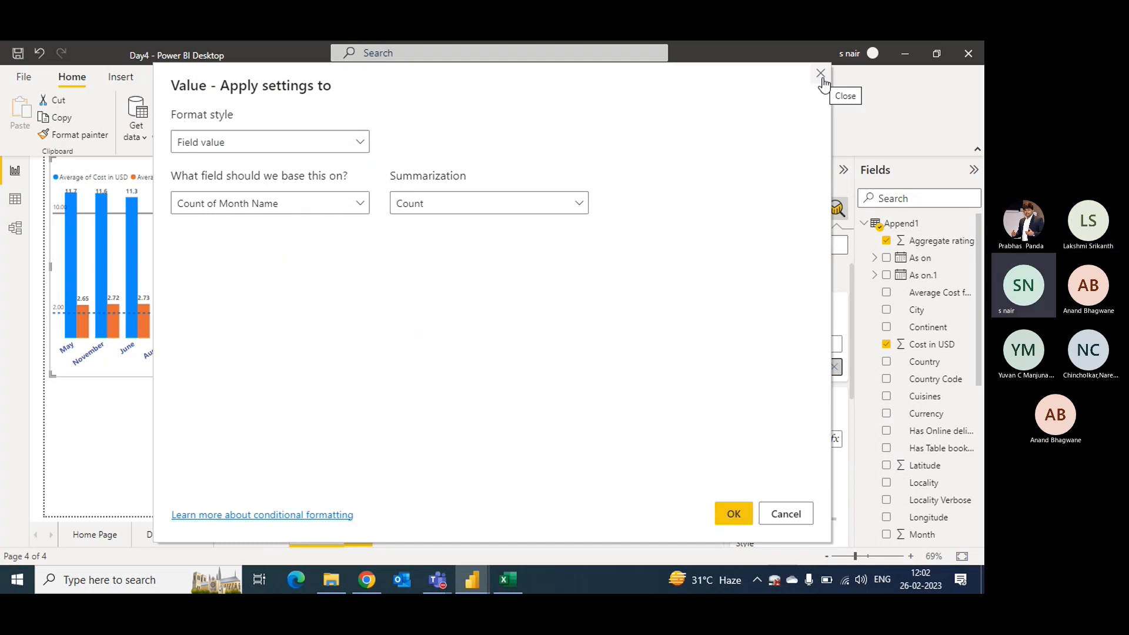
Base the Avg Ratings constant line's value on the Append1 Aggregate rating field, summarized as Average.
click(285, 203)
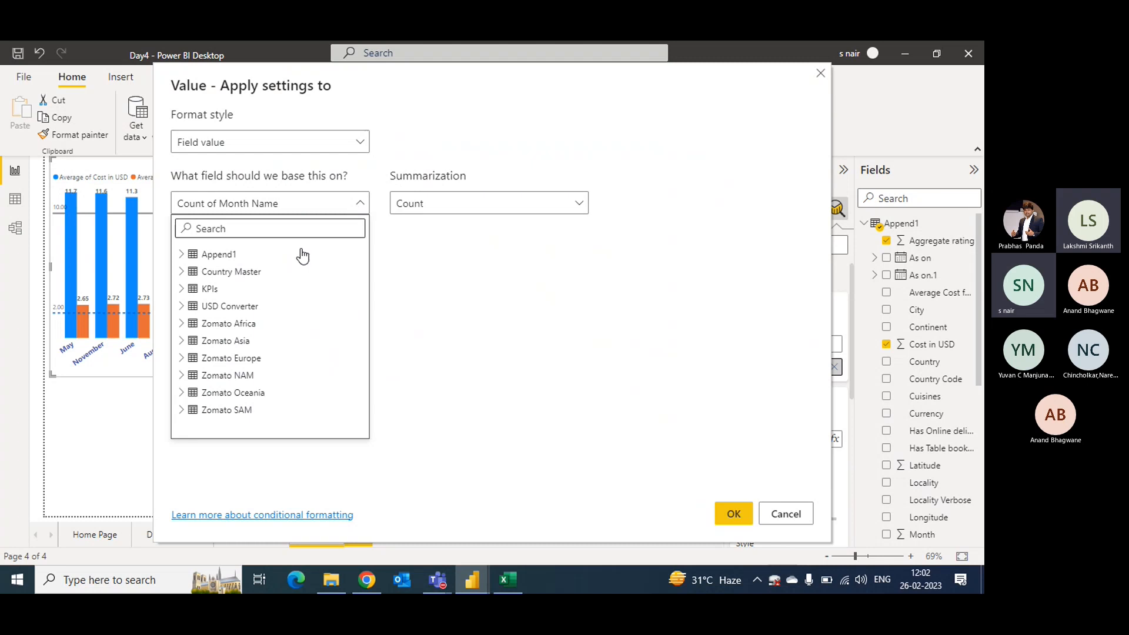
click(181, 254)
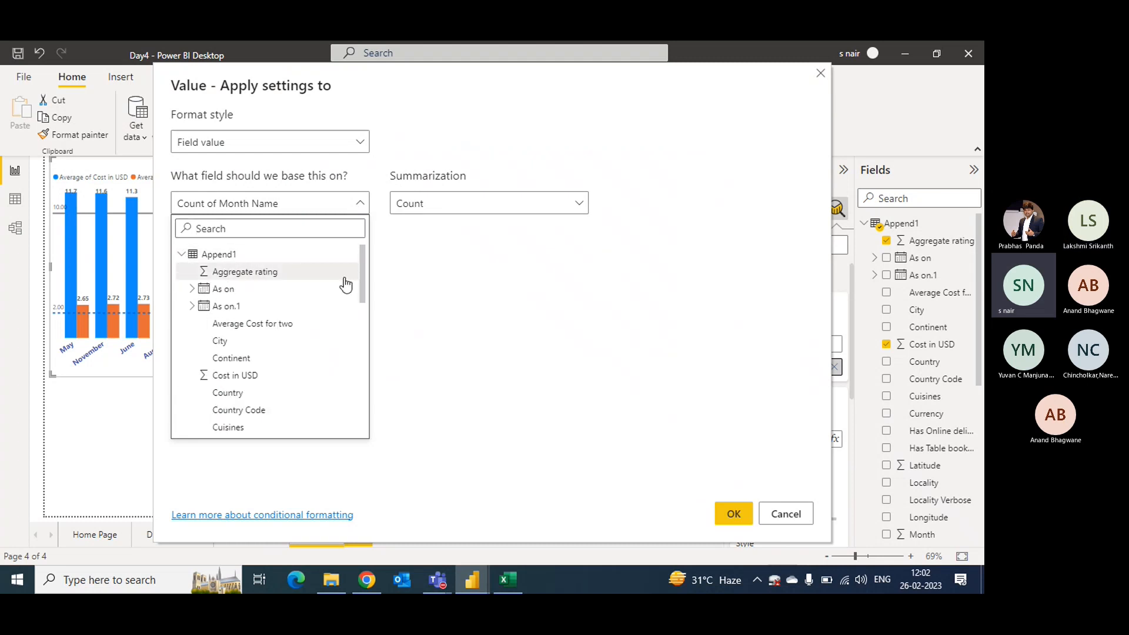
drag(363, 277, 361, 383)
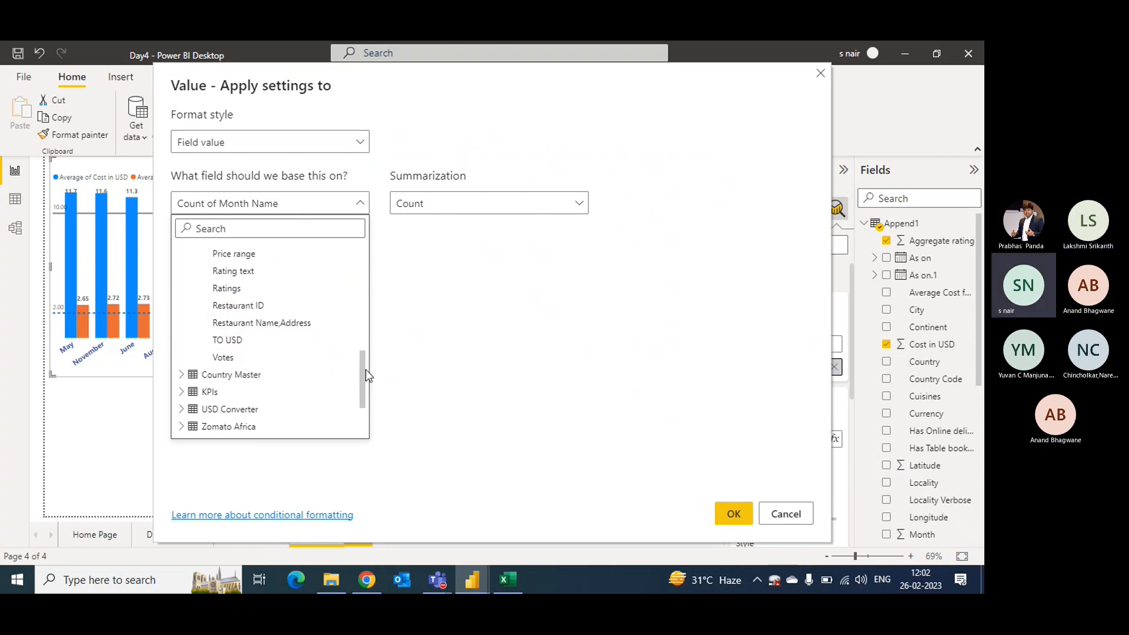
scroll(353, 315, up, 5)
click(355, 235)
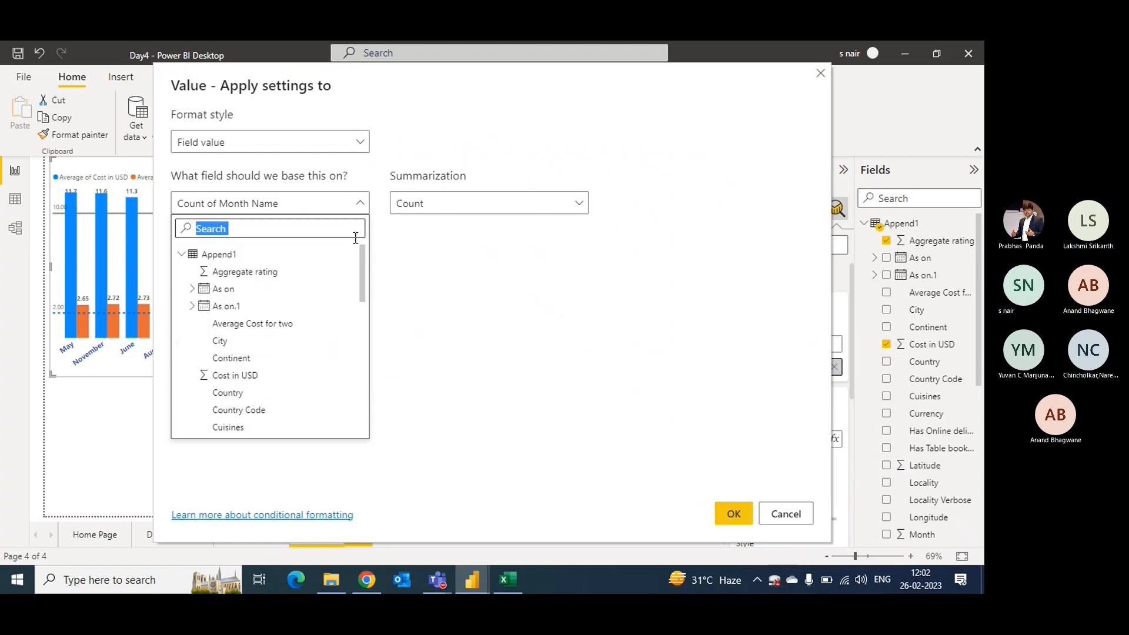
click(298, 271)
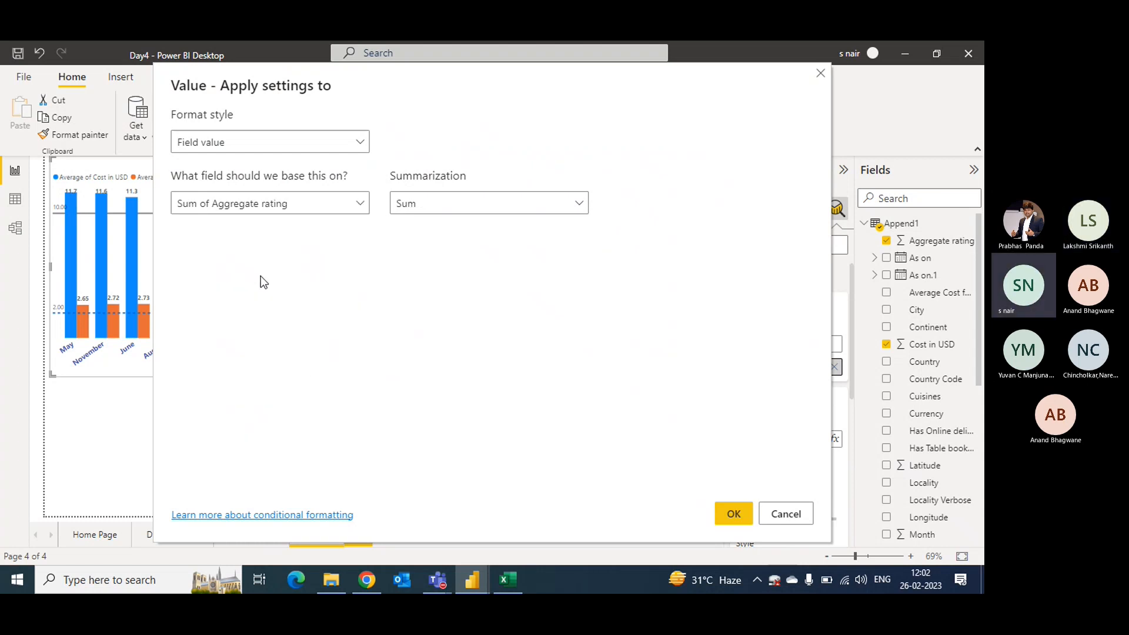
click(486, 203)
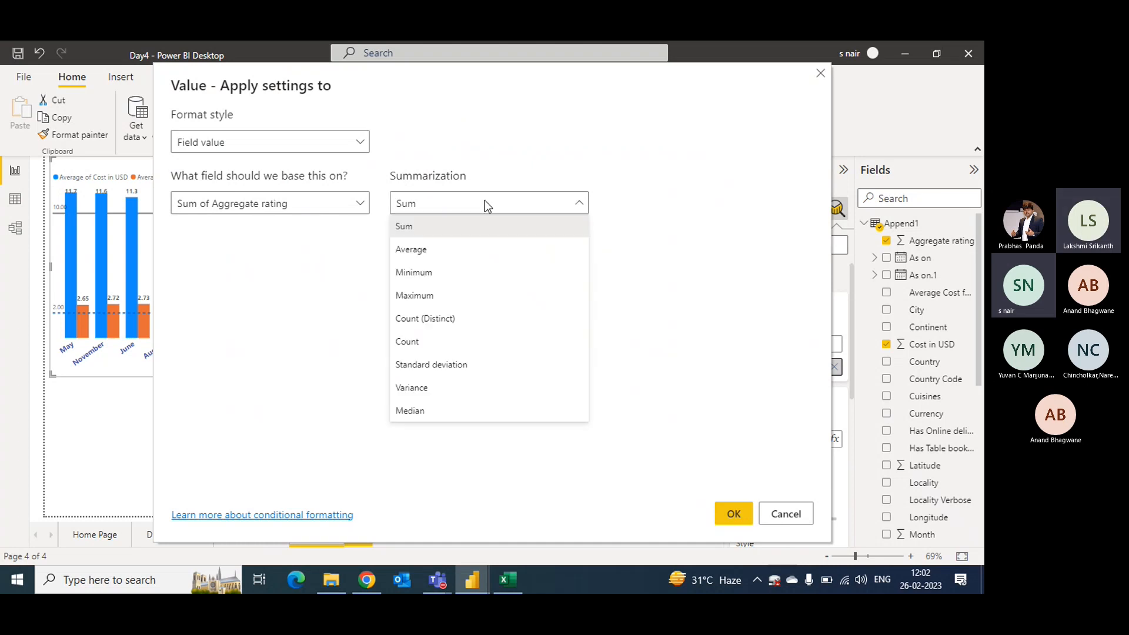
click(436, 259)
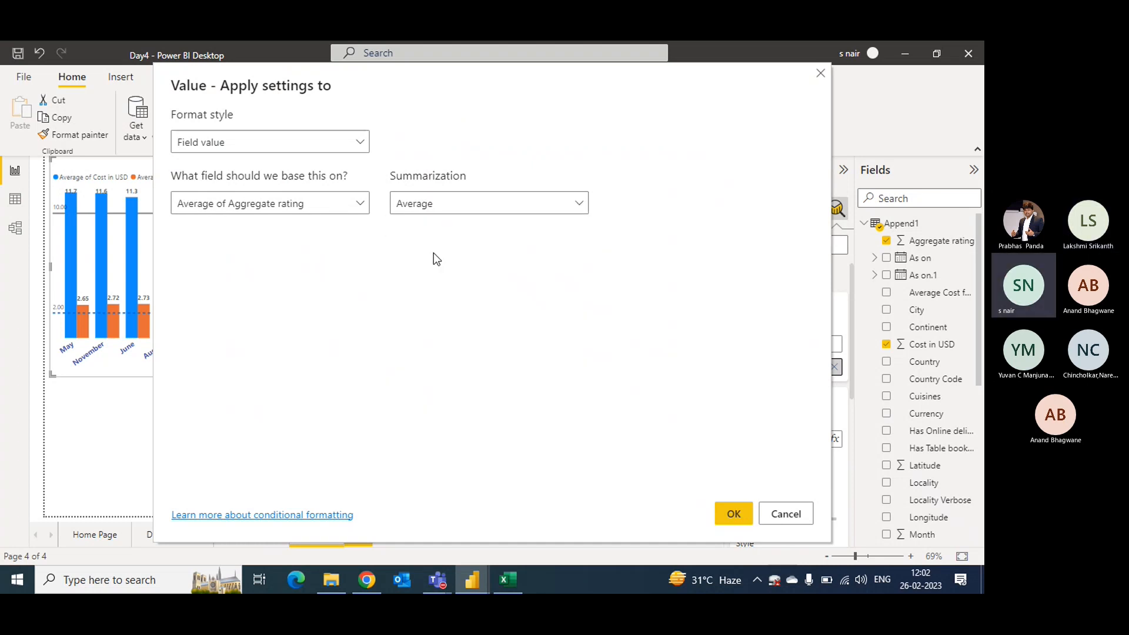
click(733, 515)
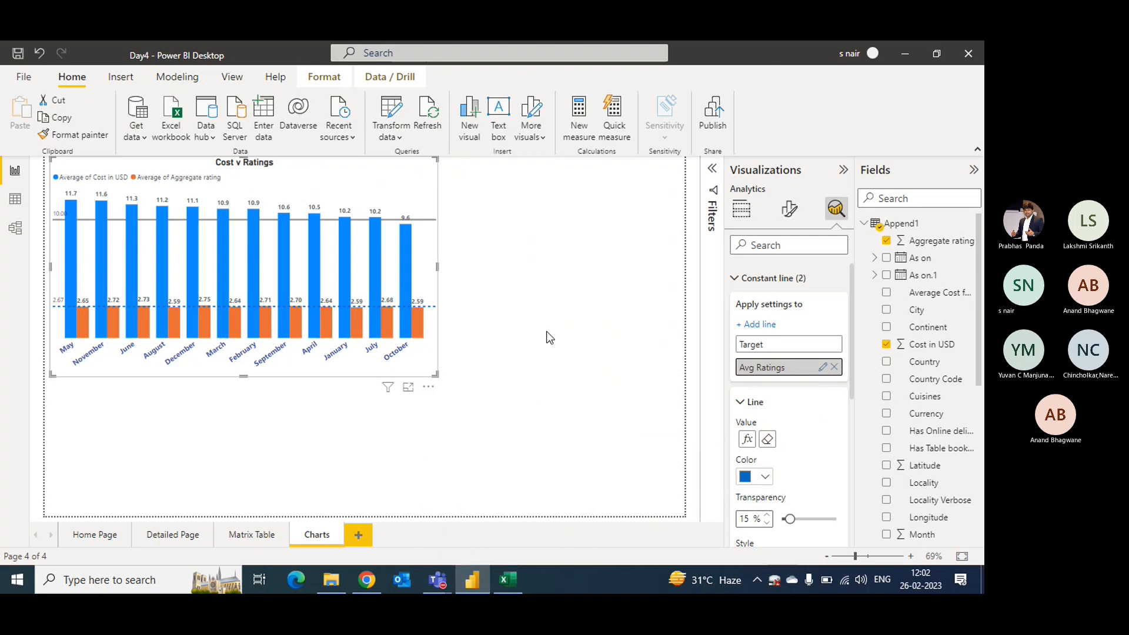
Switch to the Teams meeting and stop sharing the screen.
mouse_move(441, 581)
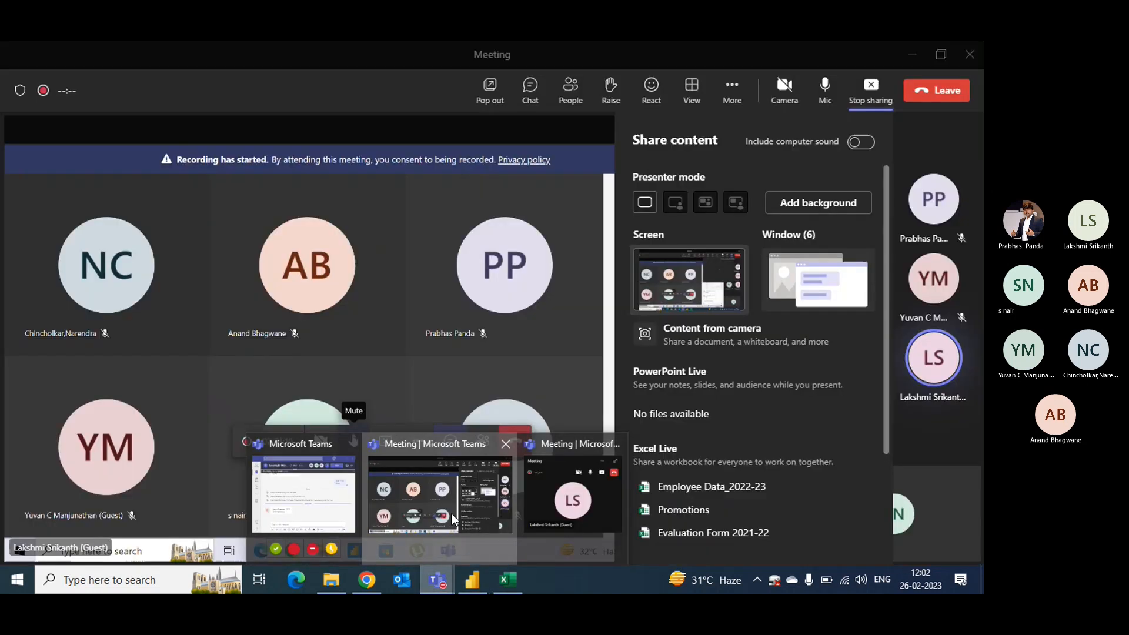
click(451, 514)
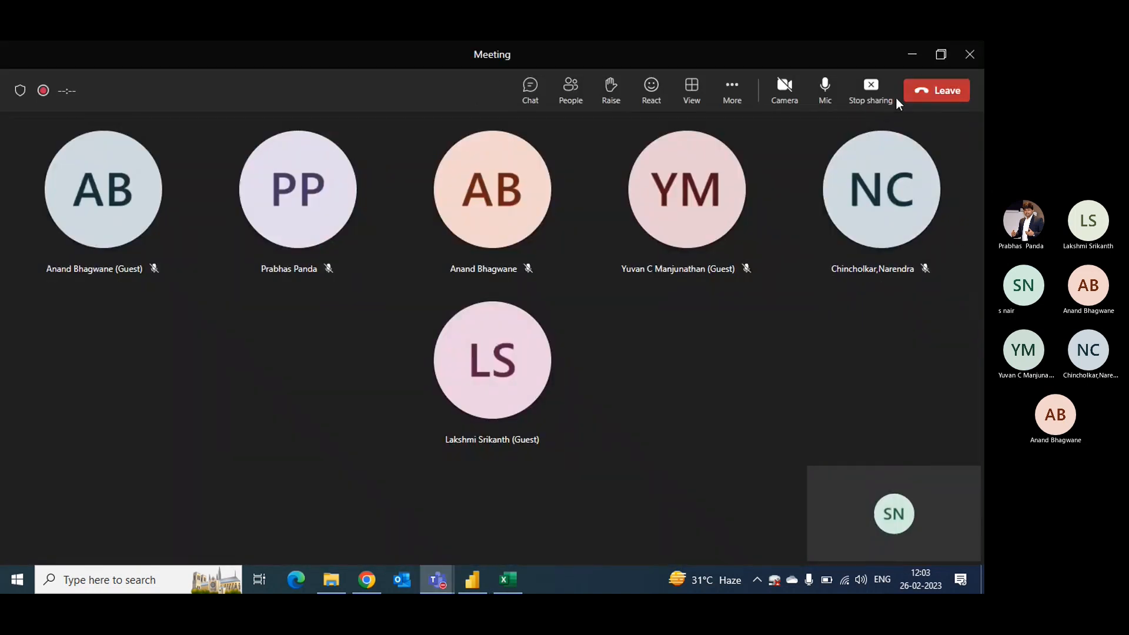
click(874, 99)
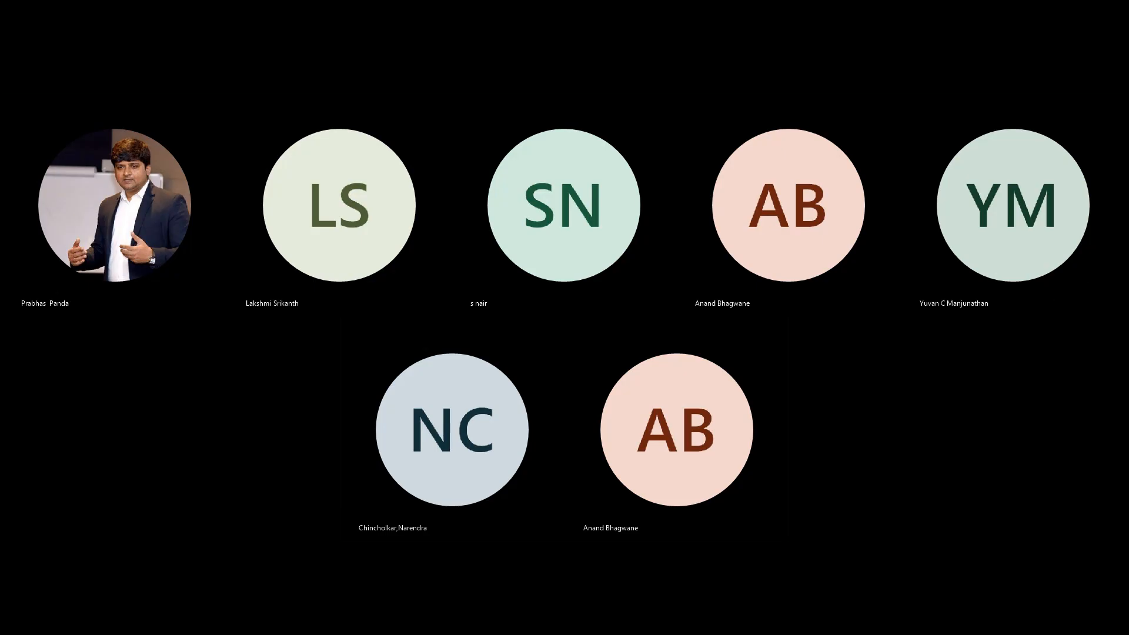
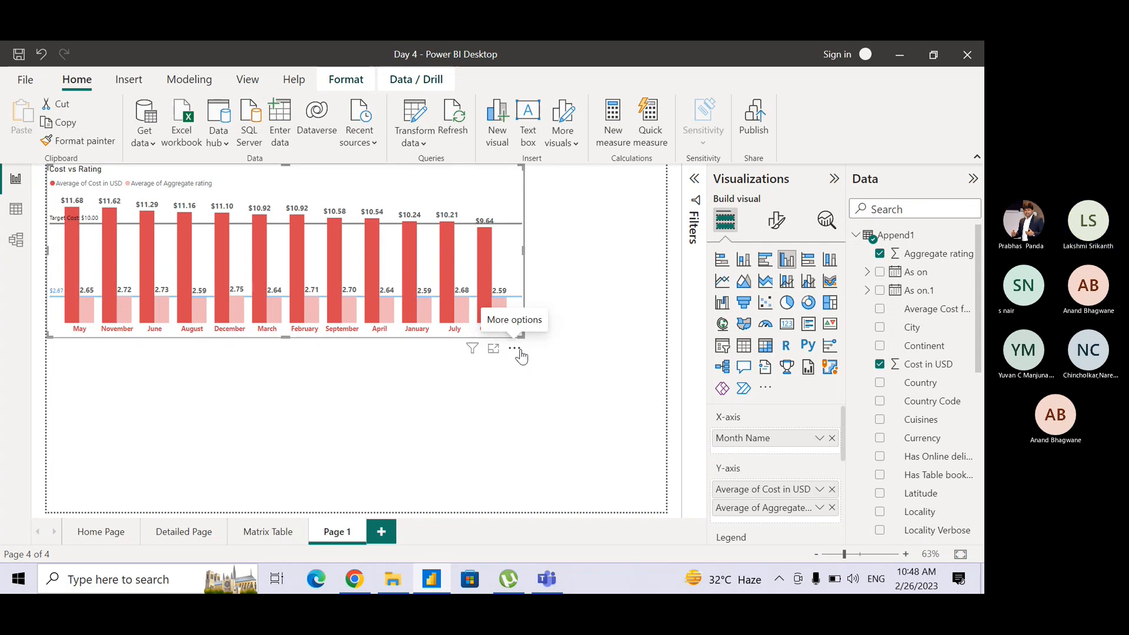
Sort the Cost vs Rating chart's axis by Month Name in ascending order.
click(517, 350)
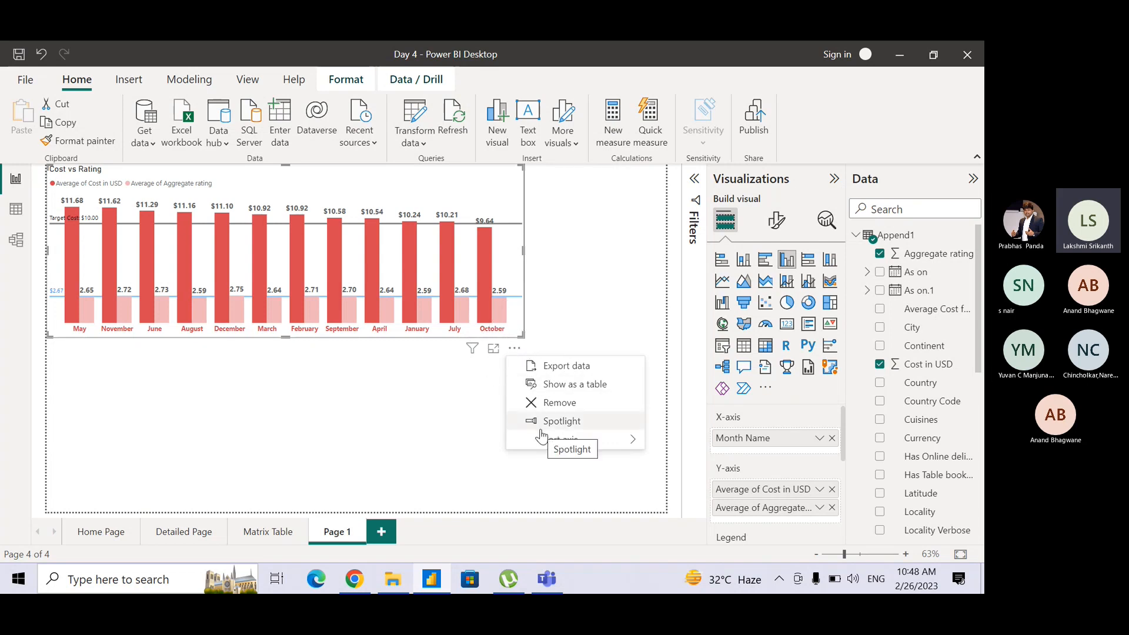
mouse_move(569, 438)
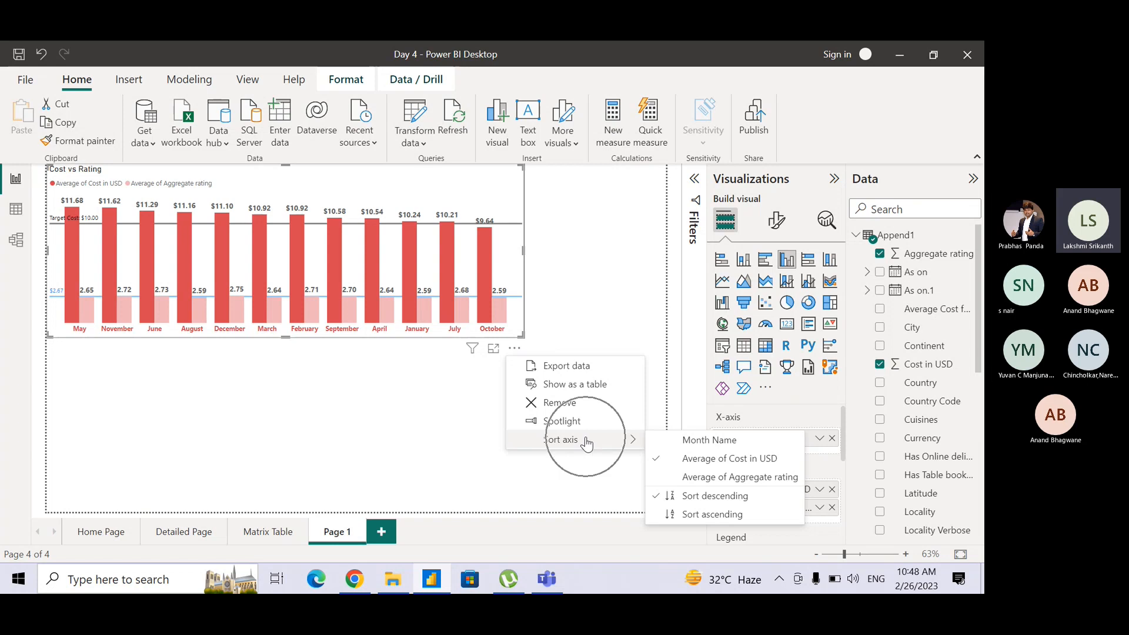
click(700, 445)
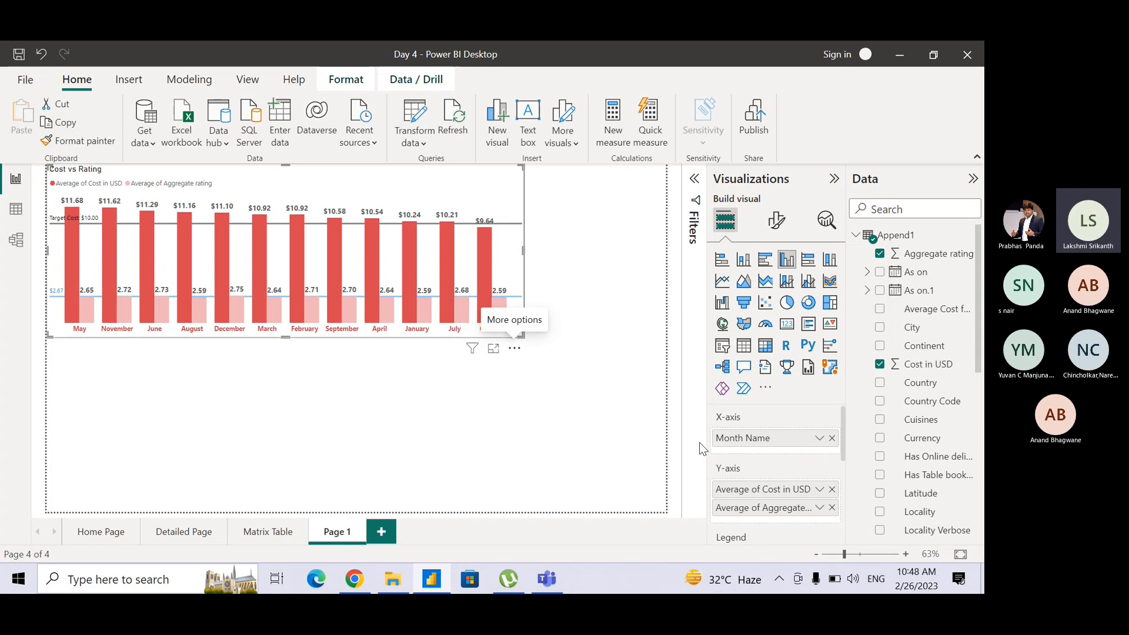
click(515, 348)
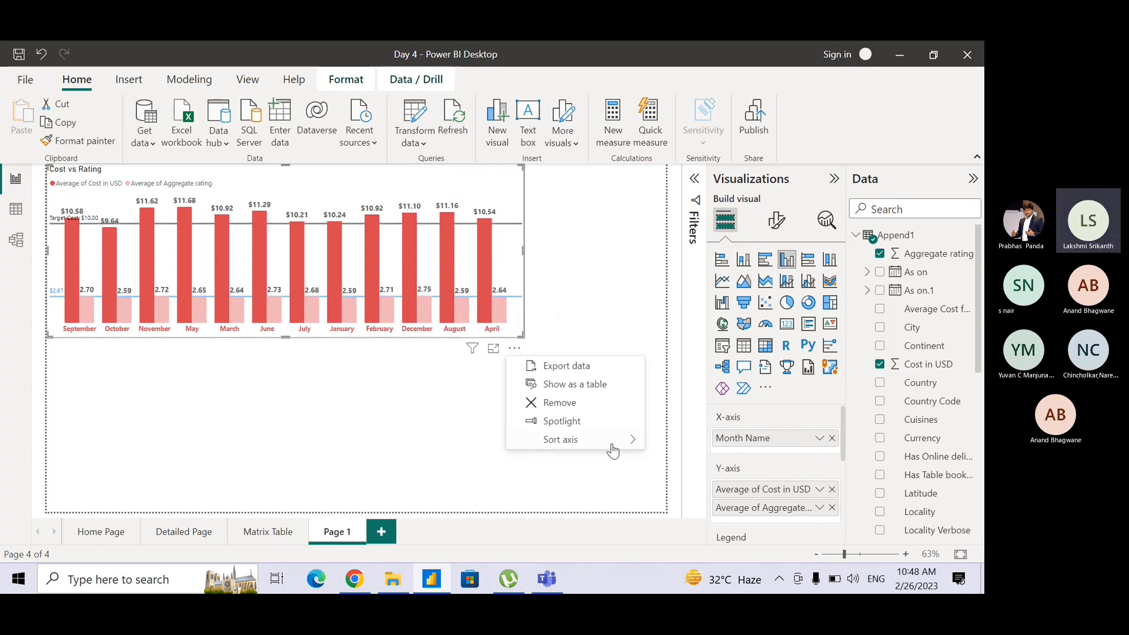
mouse_move(614, 447)
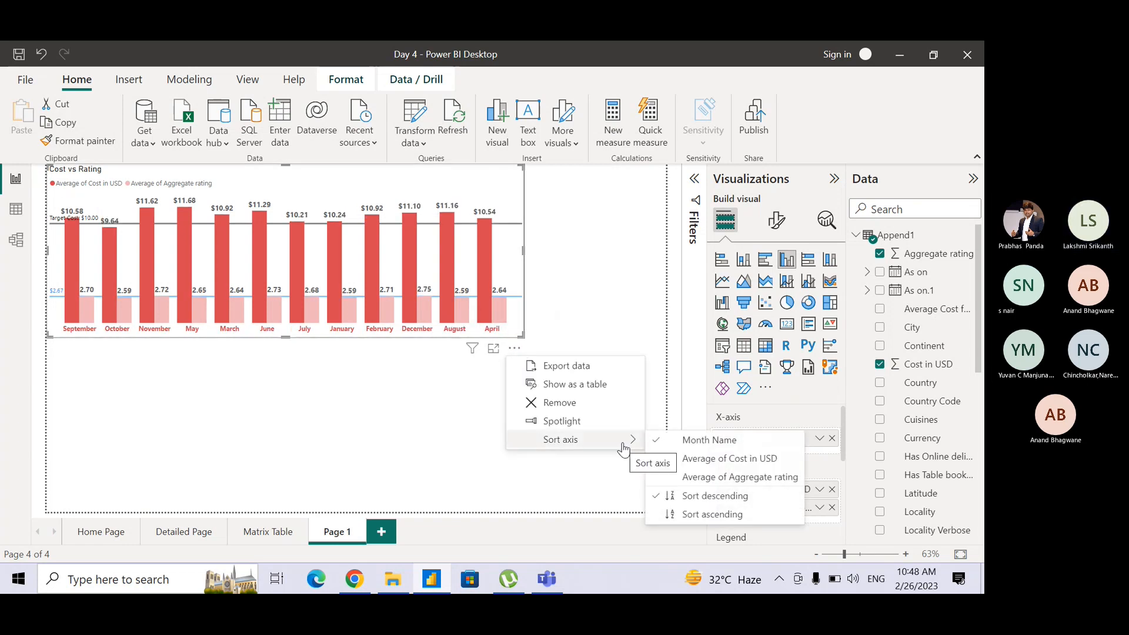
click(691, 518)
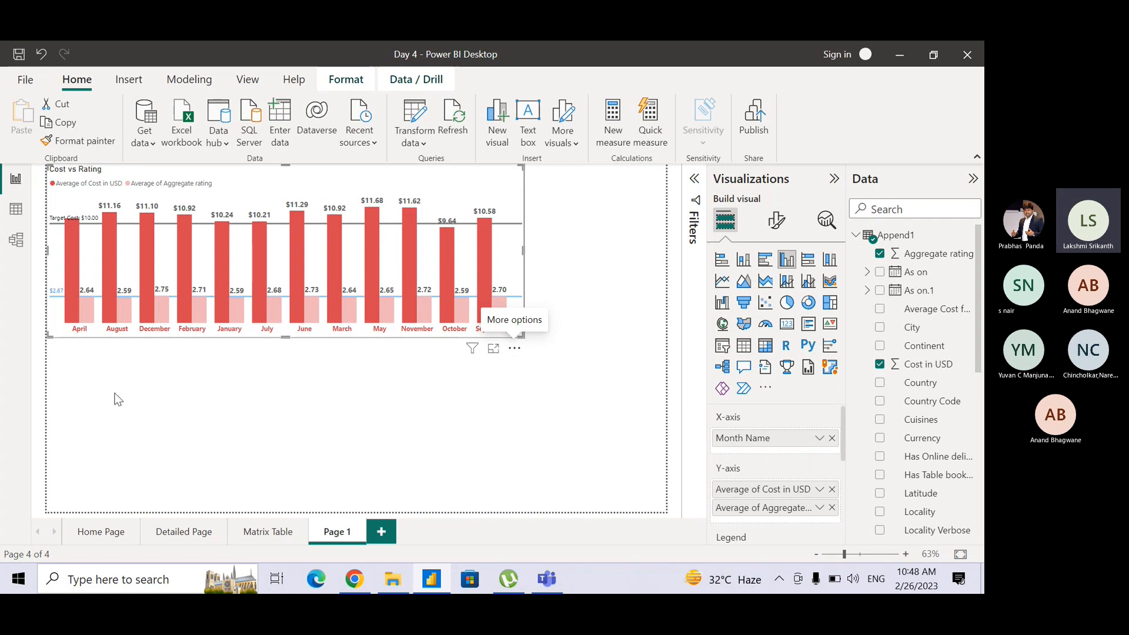
click(224, 369)
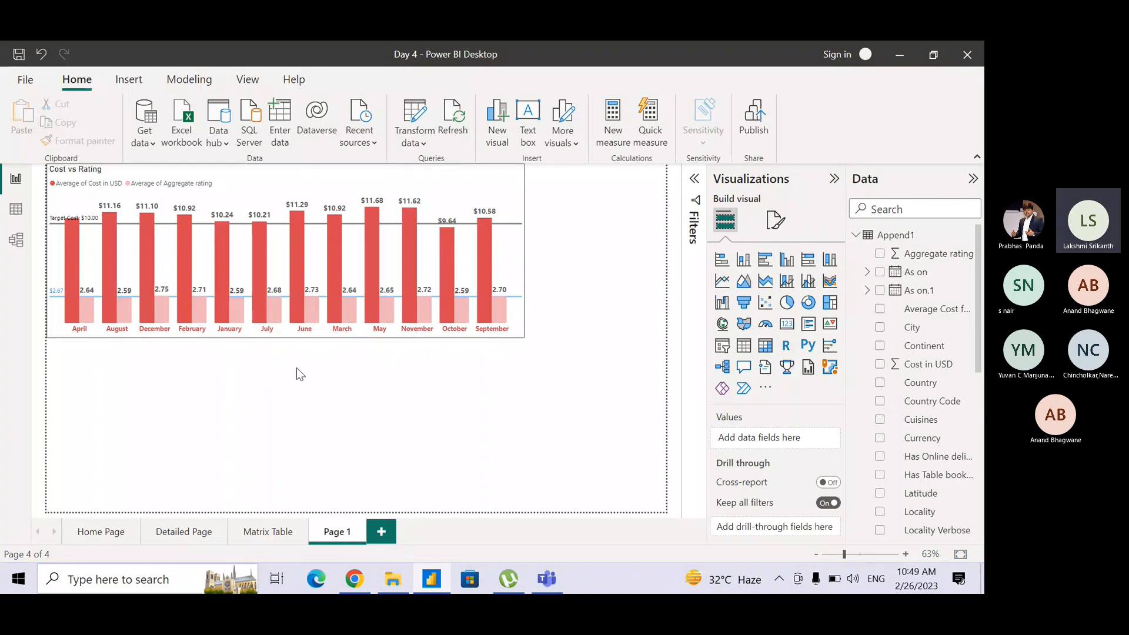
Sort the Append1 table's rows by the Month column in ascending order, and return to the report page.
click(13, 211)
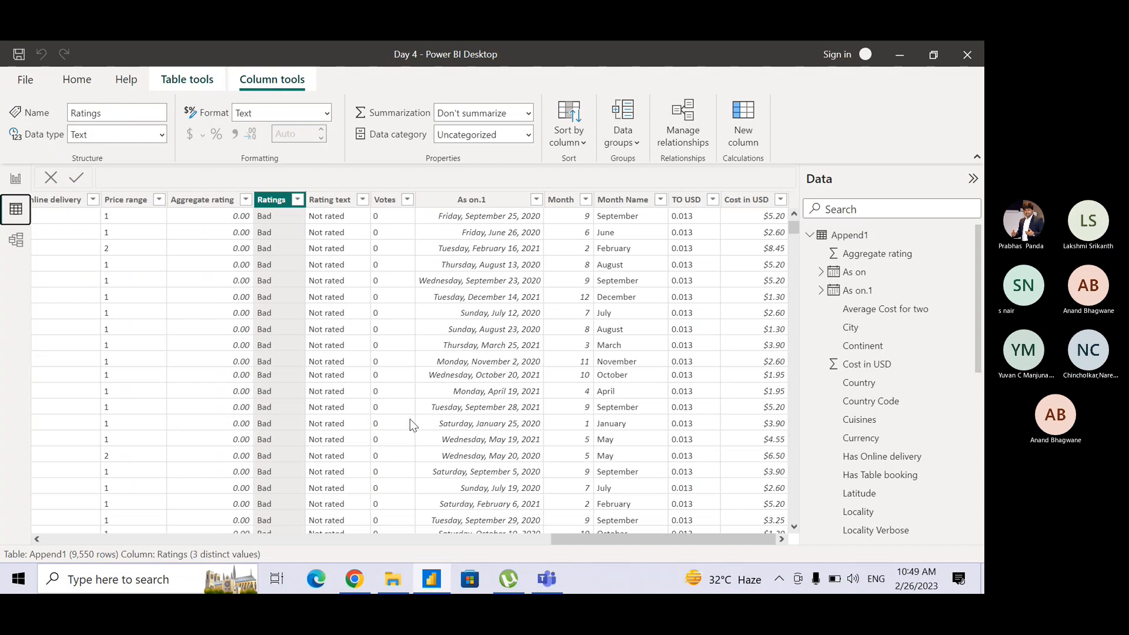
click(562, 200)
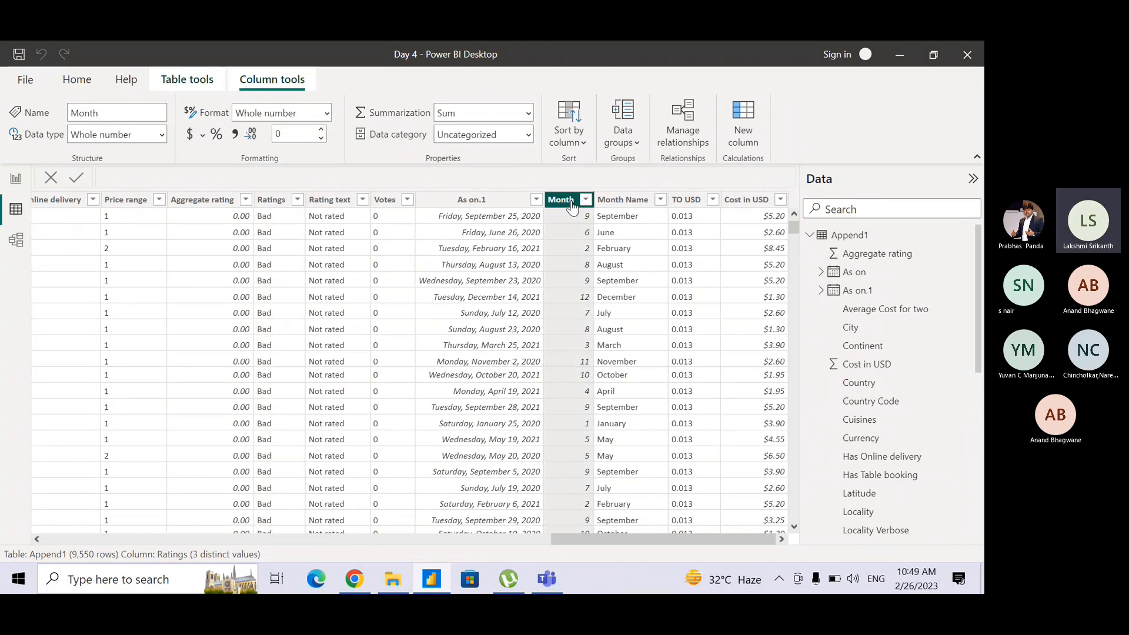
click(571, 206)
click(572, 206)
key(ctrl)
key(ctrl)
key(ctrl)
key(ctrl)
key(ctrl)
key(ctrl)
key(ctrl)
key(ctrl)
key(ctrl)
click(586, 200)
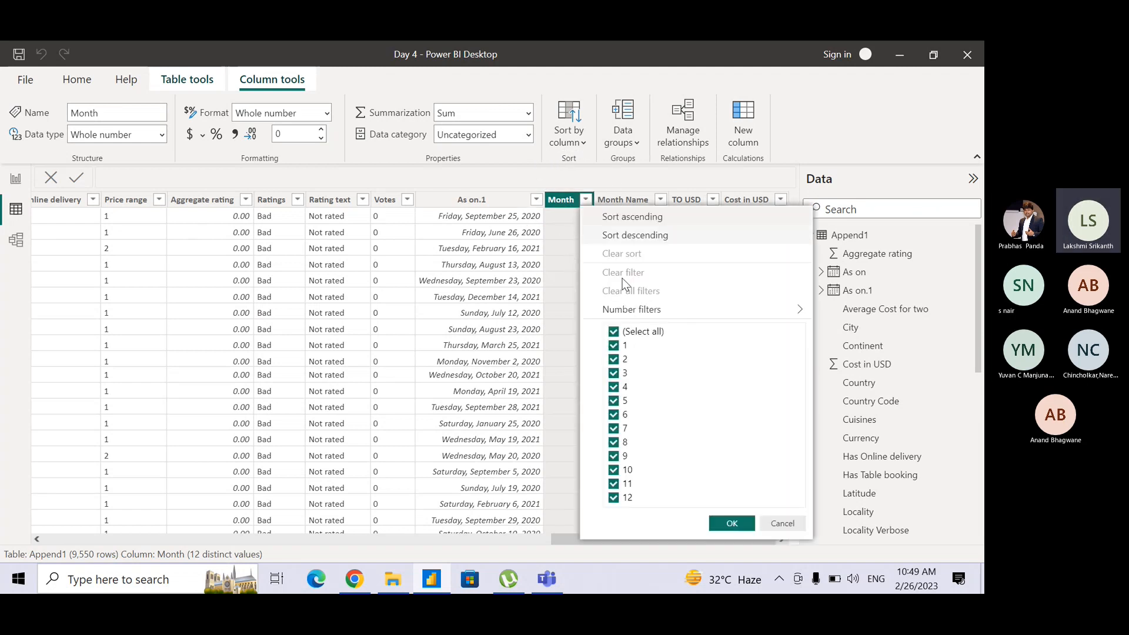
key(ctrl)
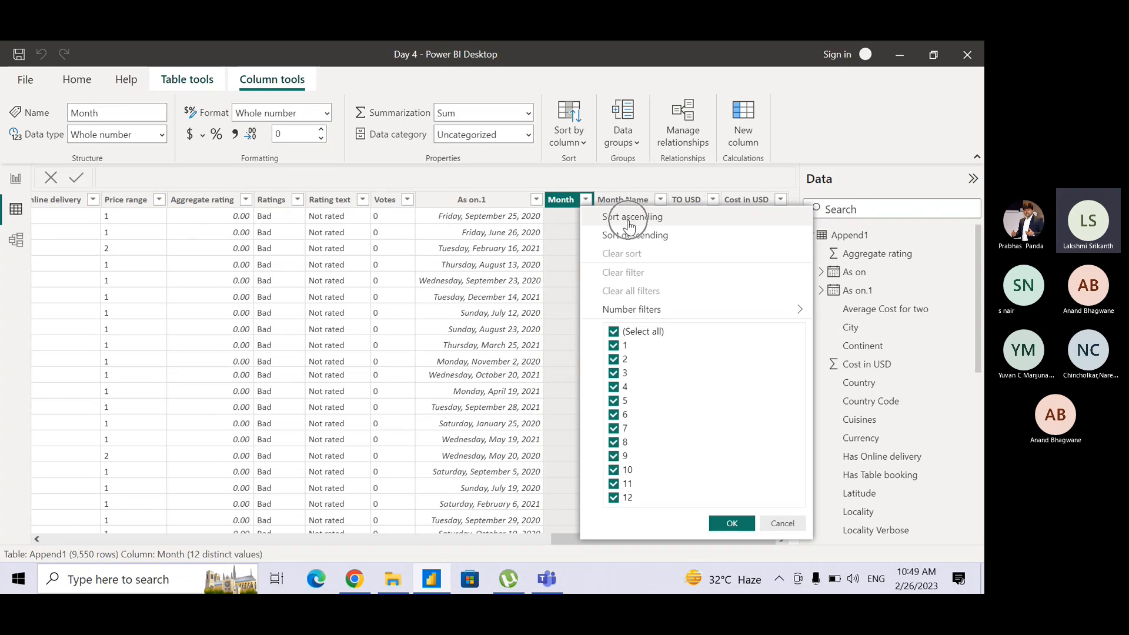
click(634, 217)
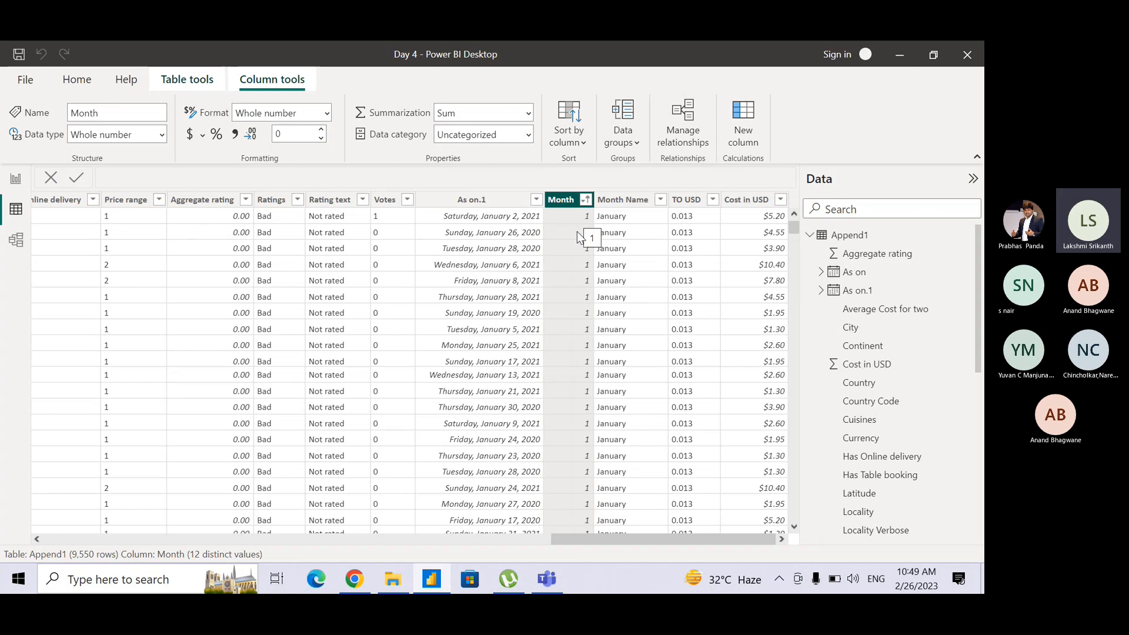
click(15, 180)
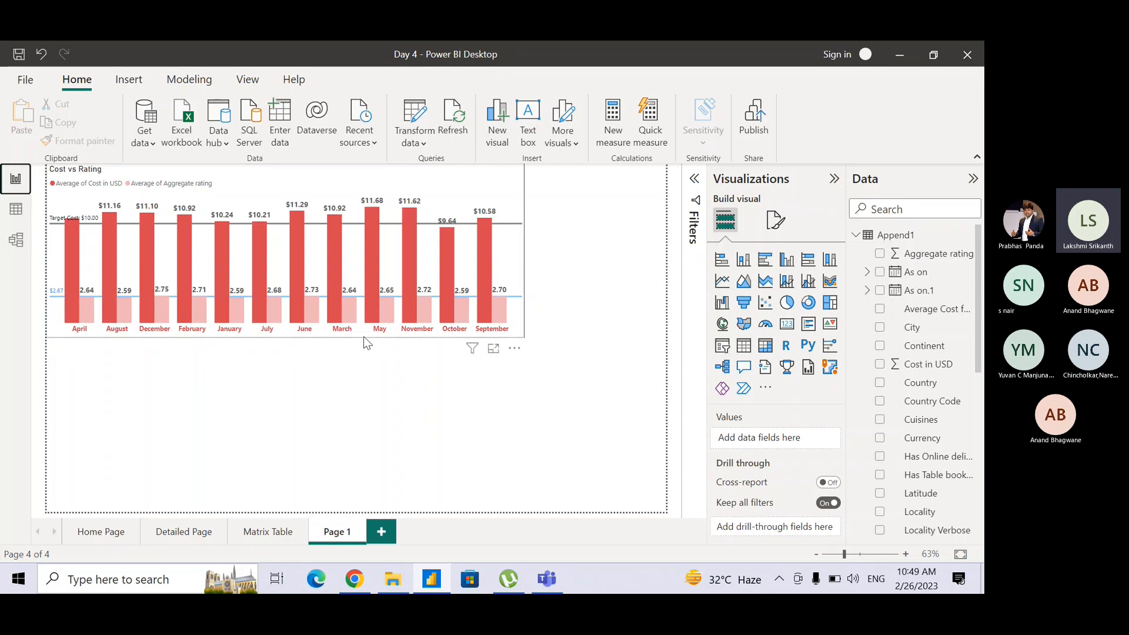
Set the Append1 Month Name column to sort by the Month column, and return to the report page.
click(16, 211)
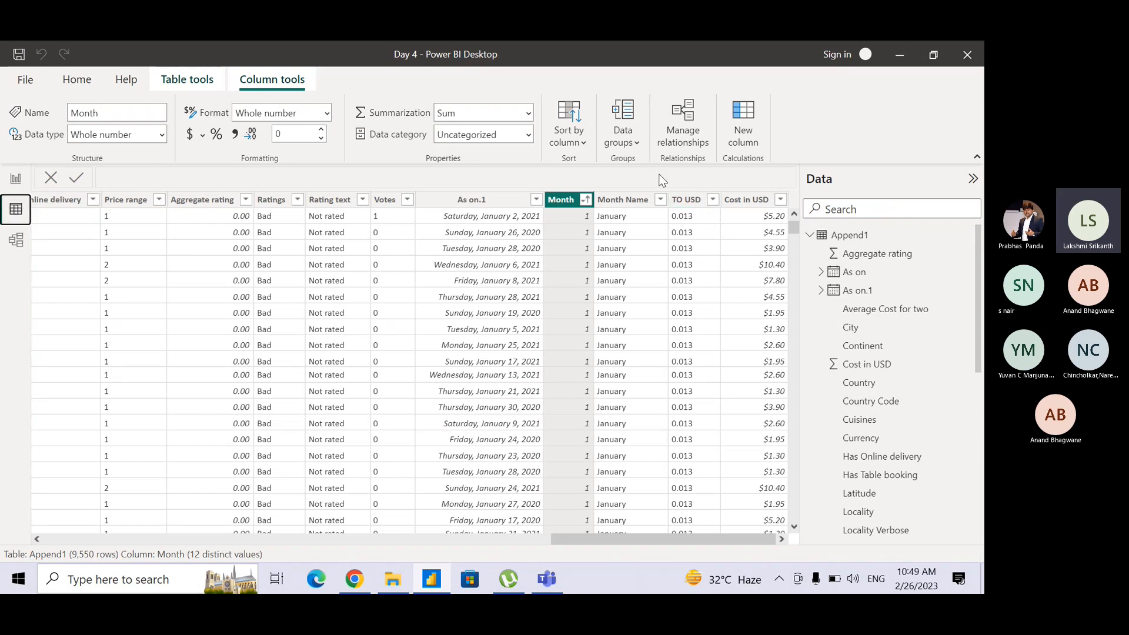
click(626, 201)
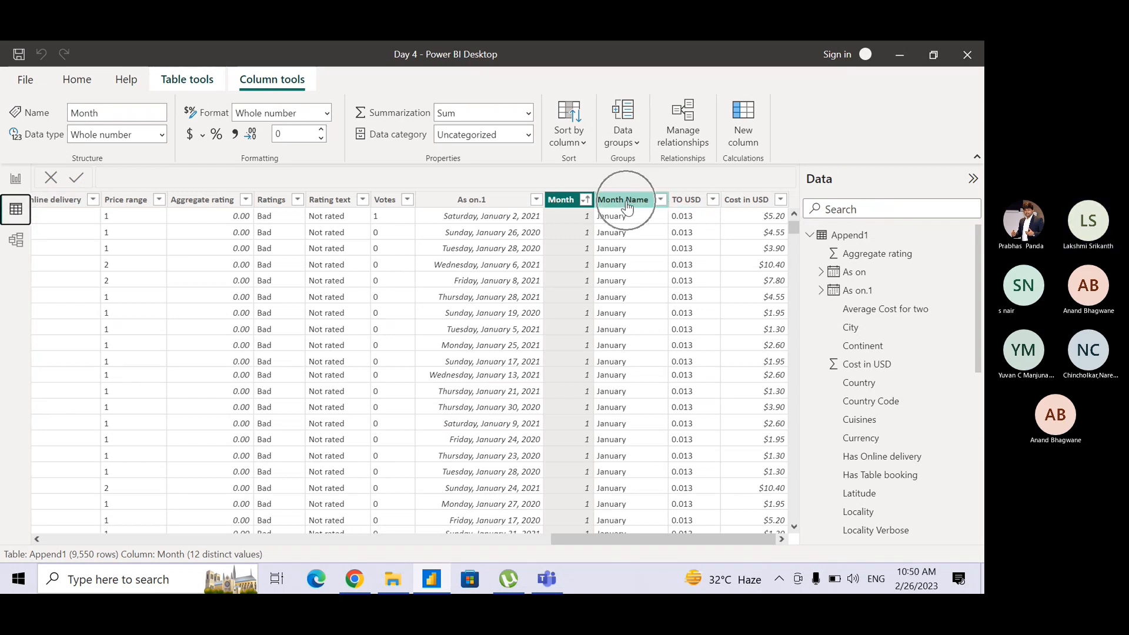
click(558, 201)
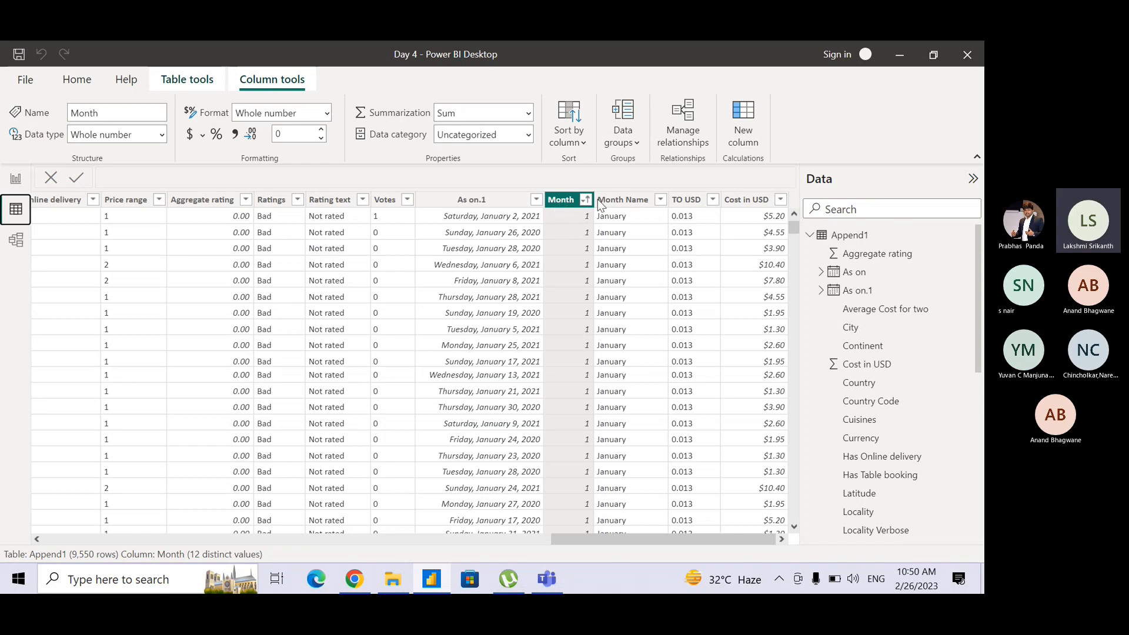
click(627, 201)
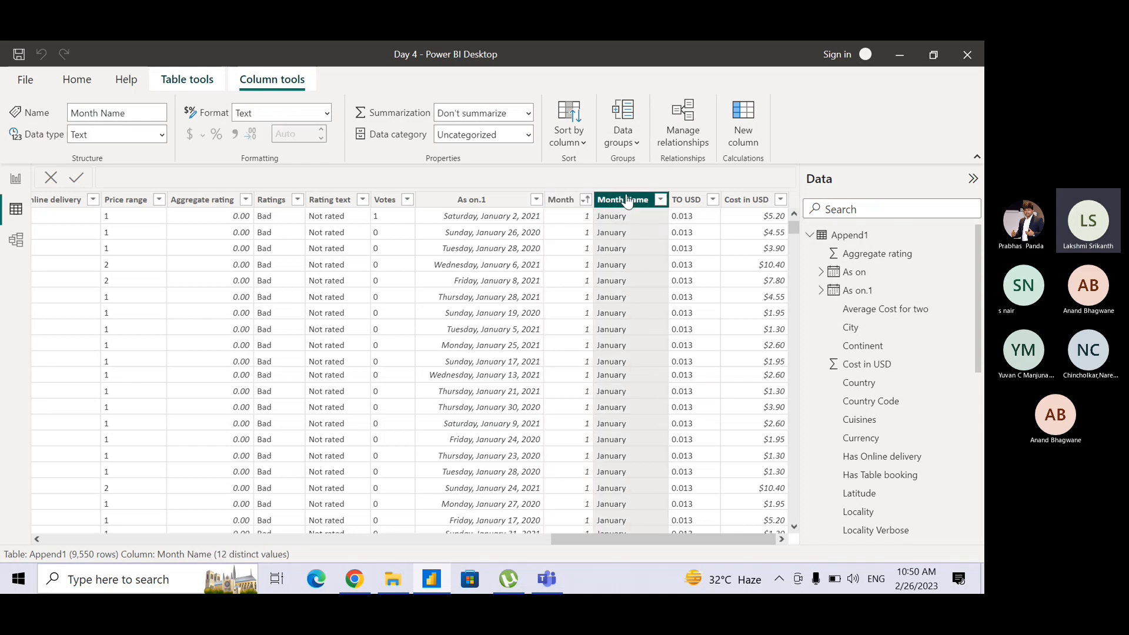
click(576, 147)
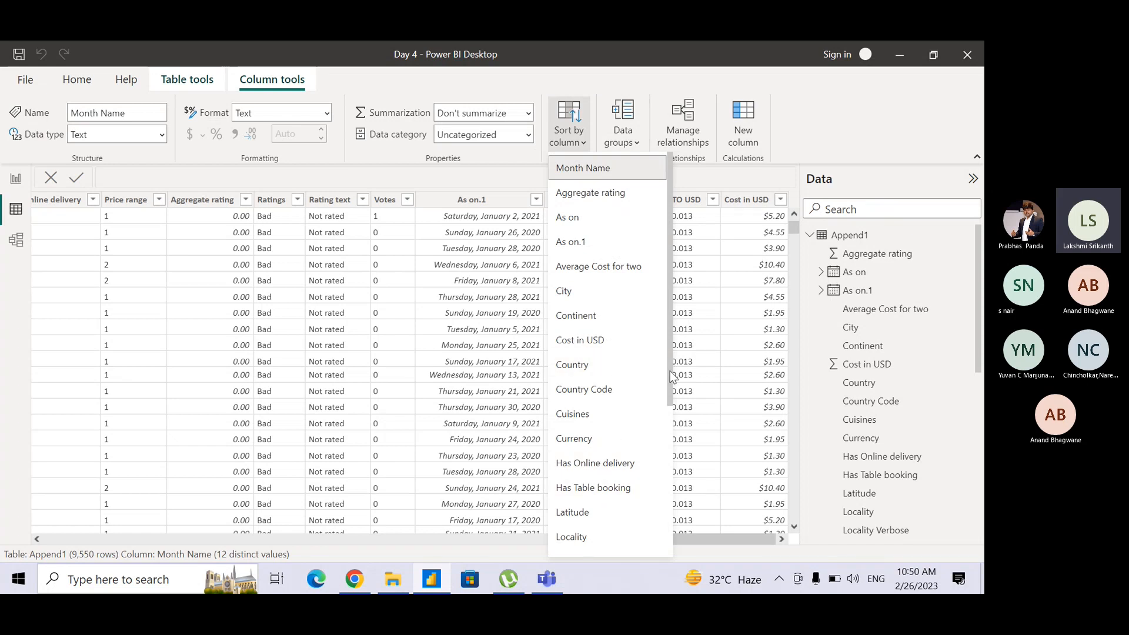
drag(672, 376, 667, 461)
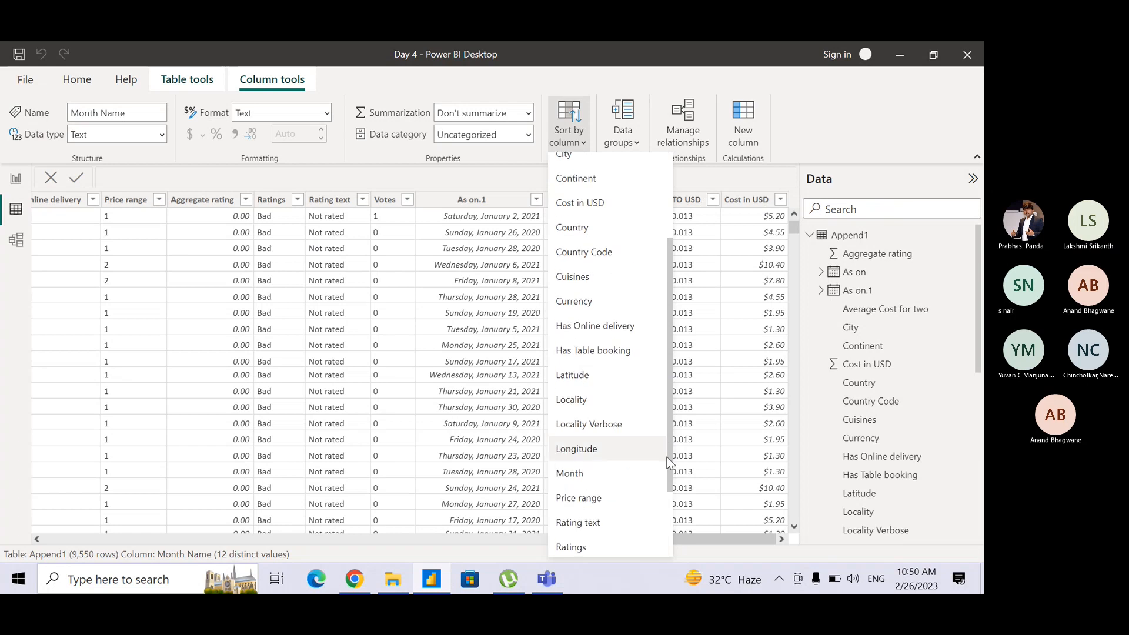
click(571, 478)
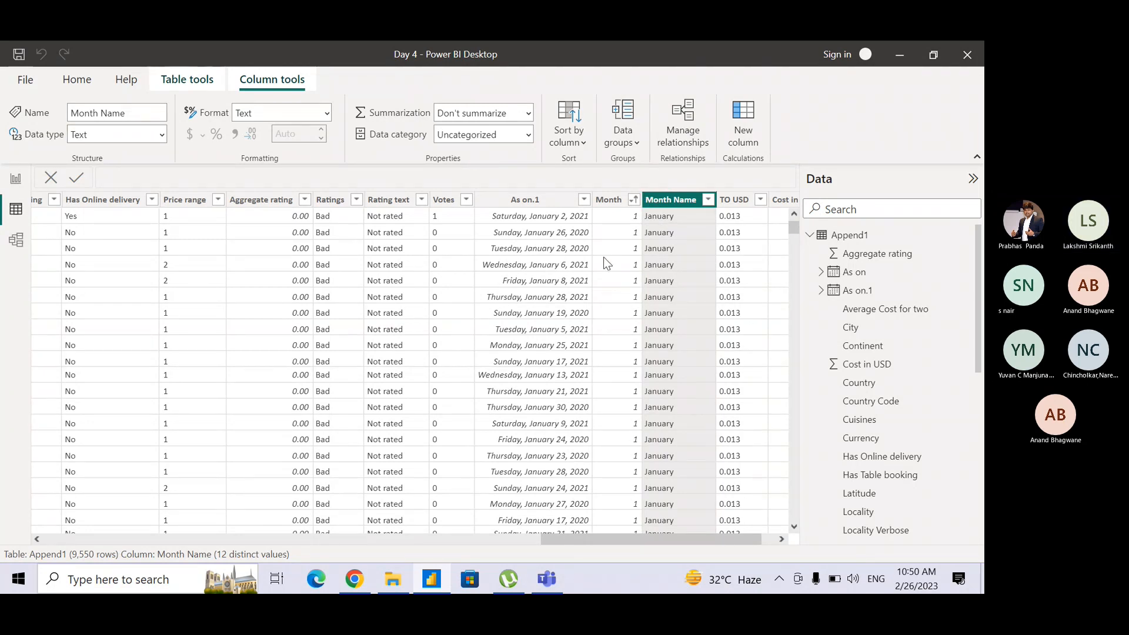
click(10, 184)
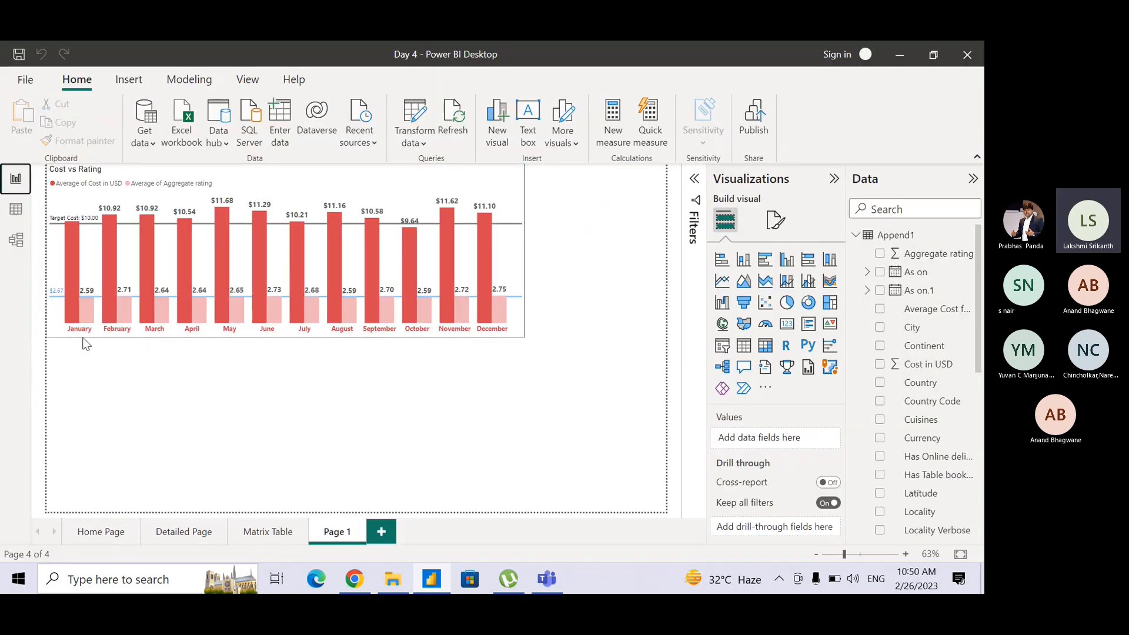
key(ctrl)
key(ctrl)
key(ctrl)
key(ctrl)
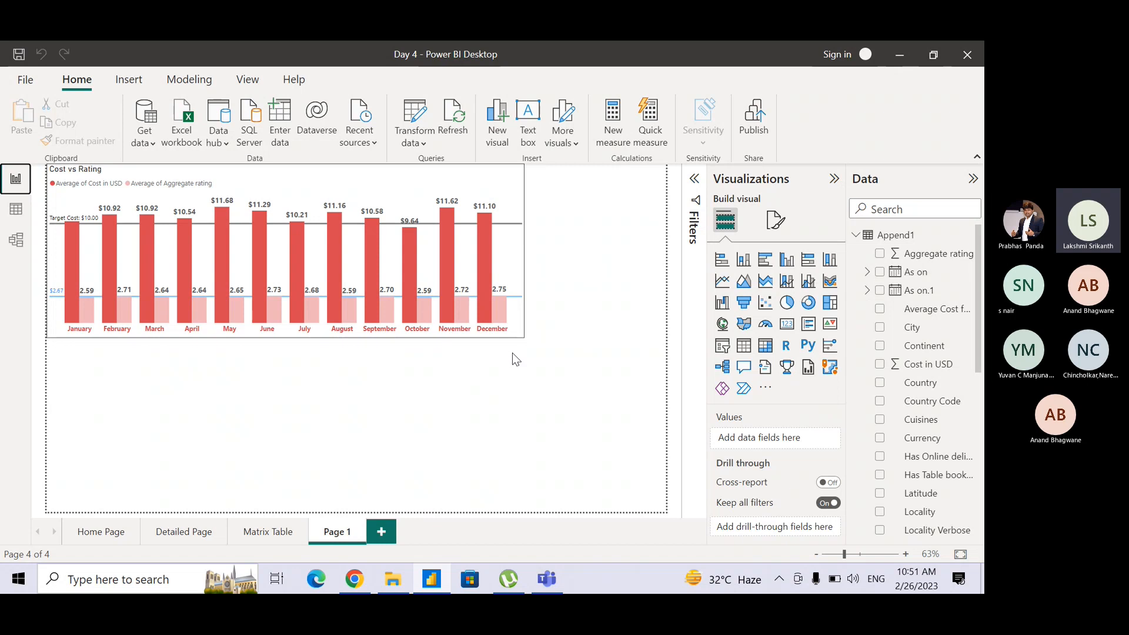
click(574, 293)
Switch to the Teams meeting to check the participants and chat, and return to the Power BI report.
key(alt+Tab)
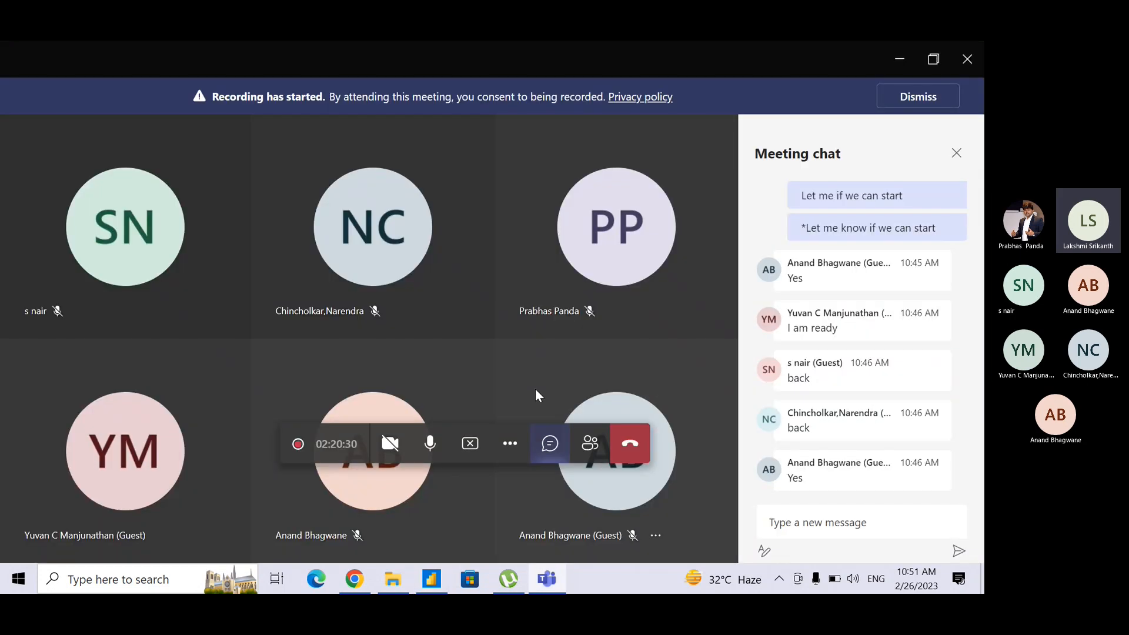
key(alt+Tab)
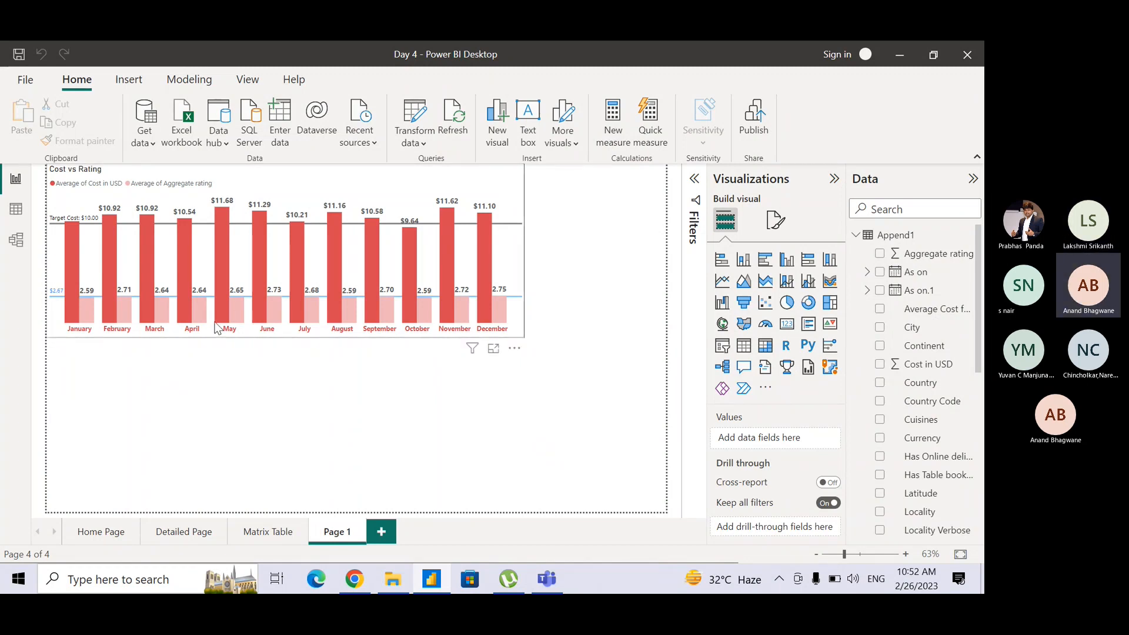
Reapply the Month Name column's sort by the Month column in the table data, and go back to the report page.
click(18, 215)
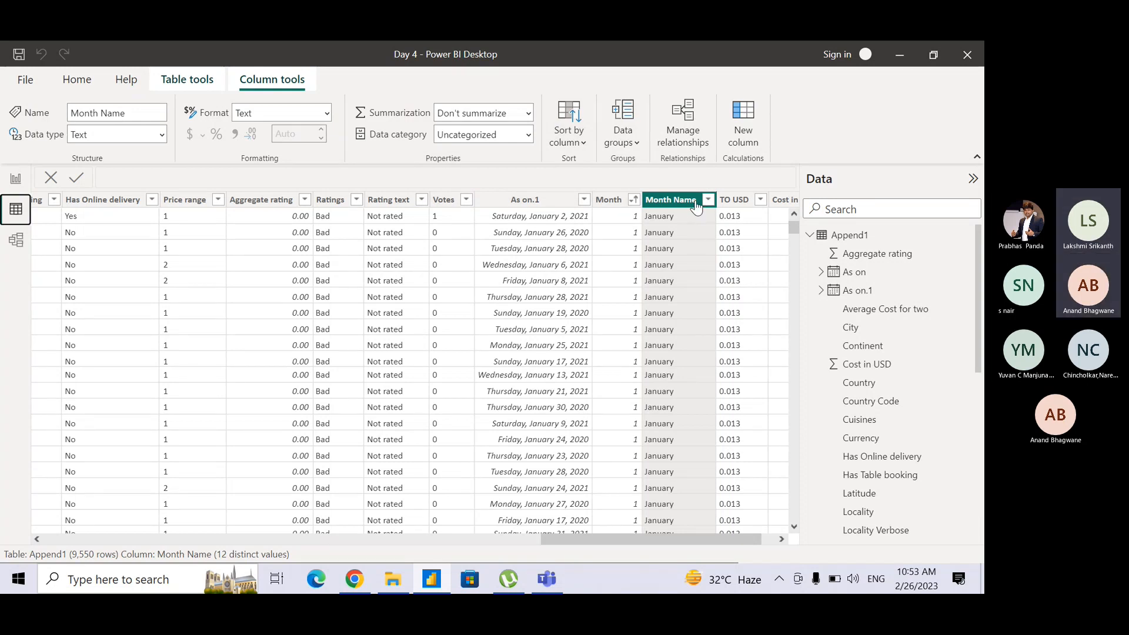
click(579, 143)
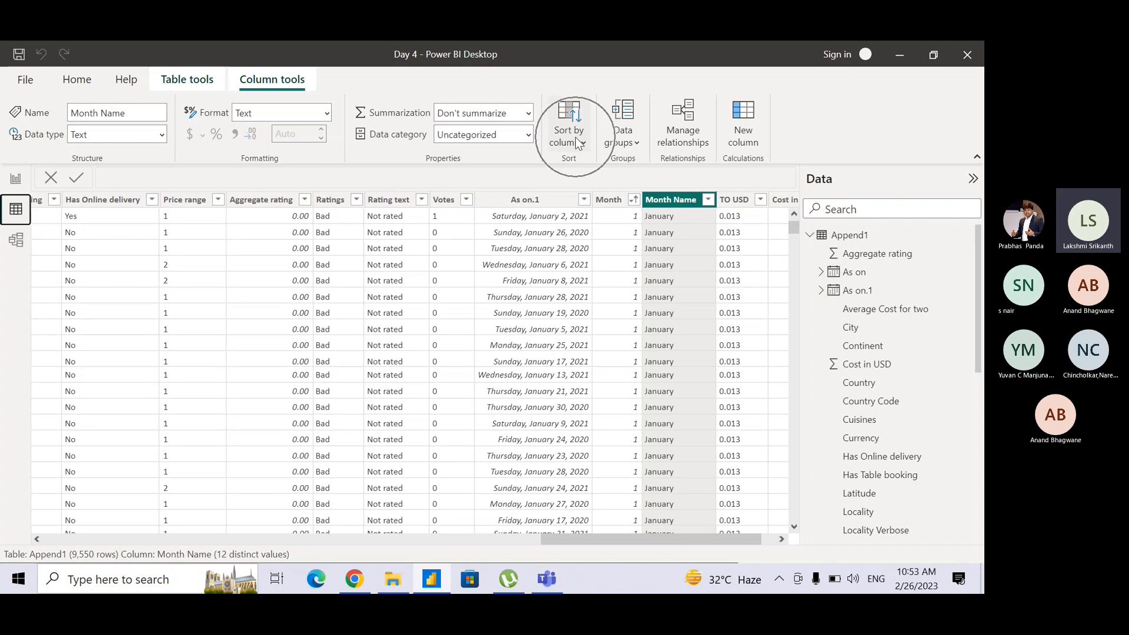
click(580, 143)
key(ctrl)
key(ctrl)
key(ctrl)
key(ctrl)
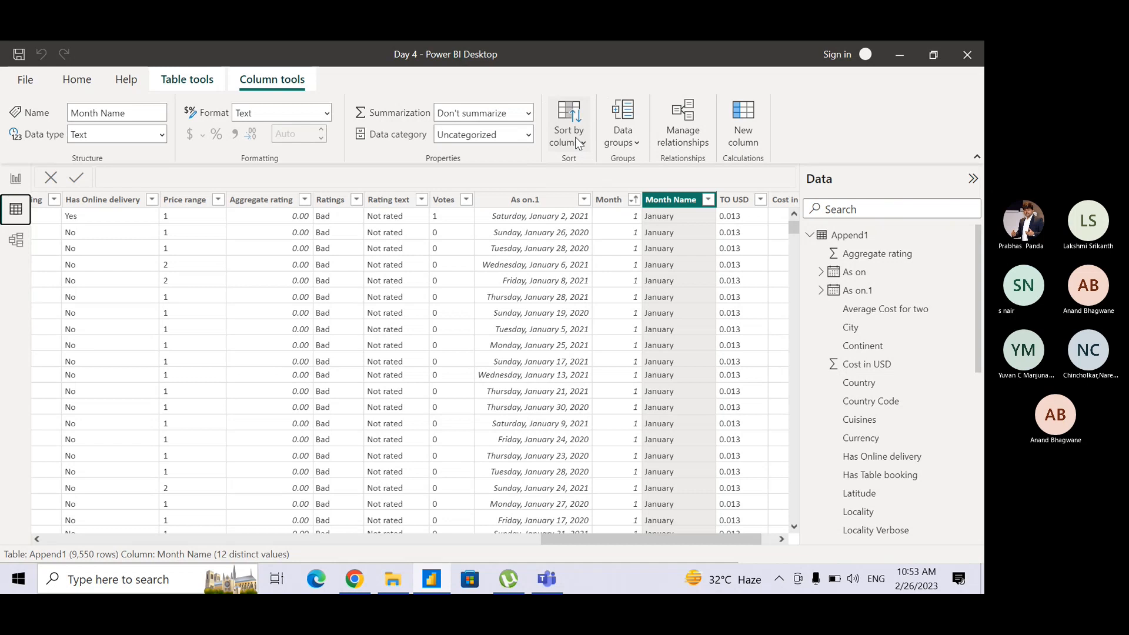
click(579, 143)
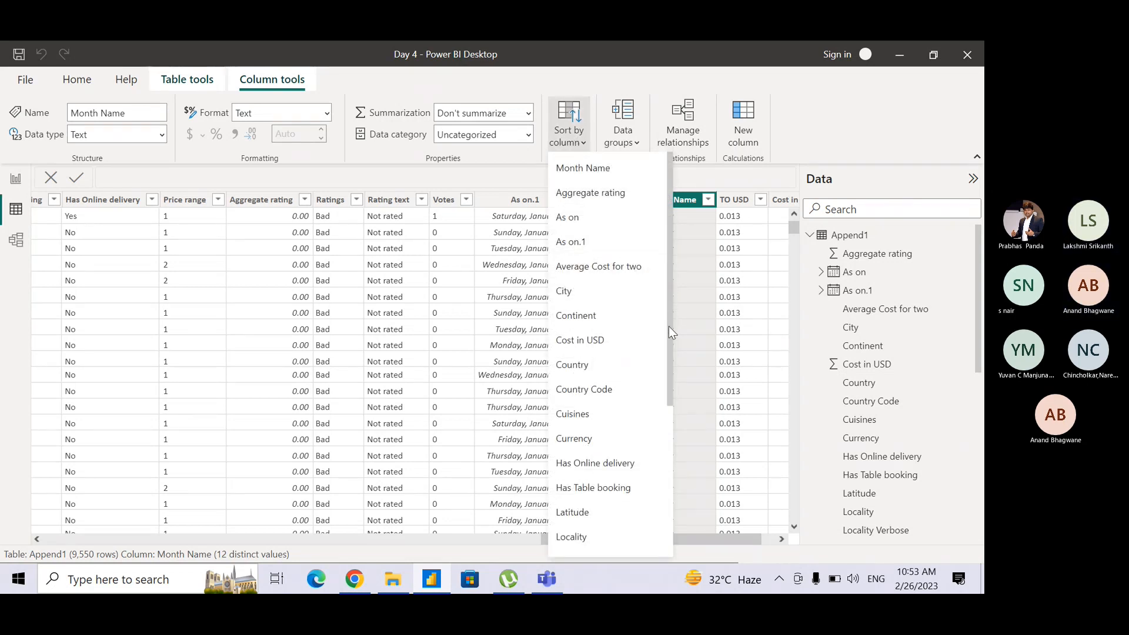
drag(672, 327, 665, 488)
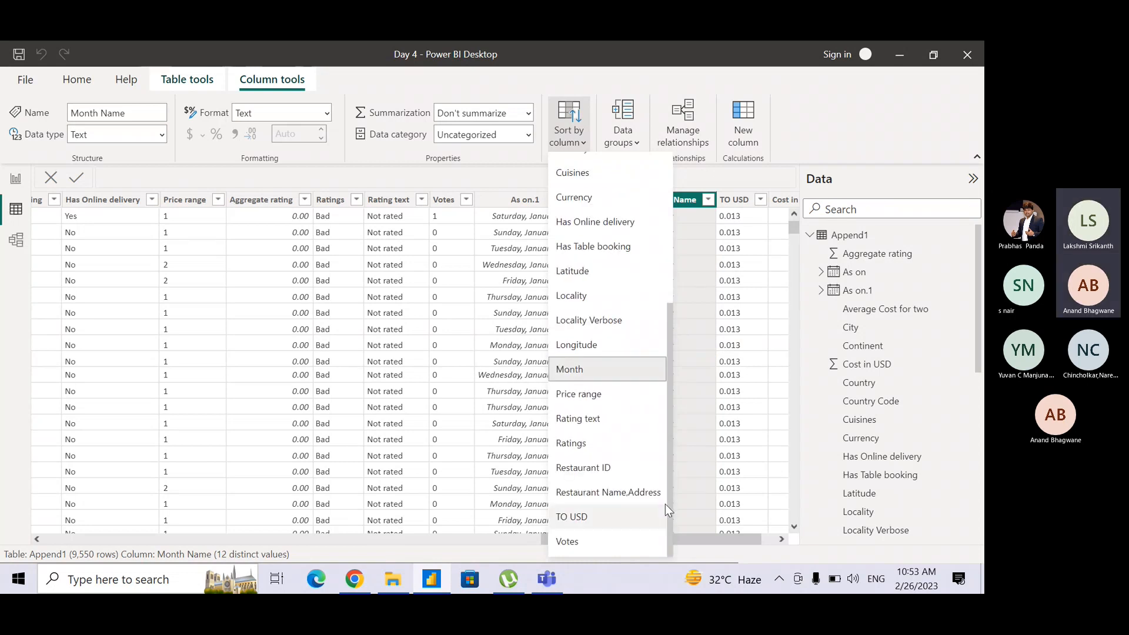
click(588, 365)
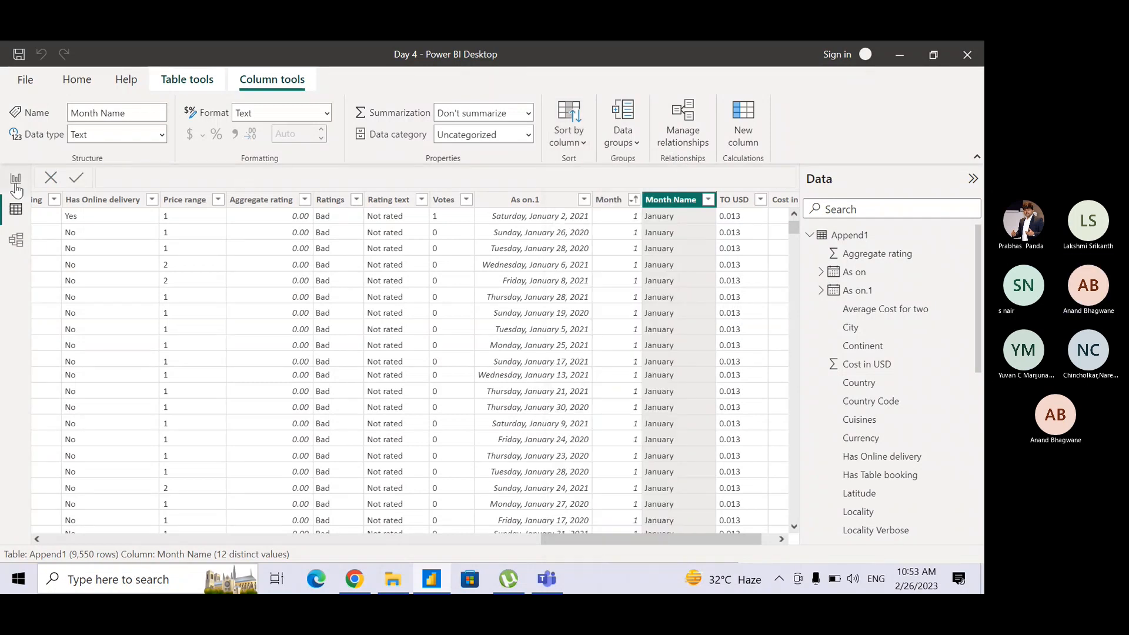
click(16, 182)
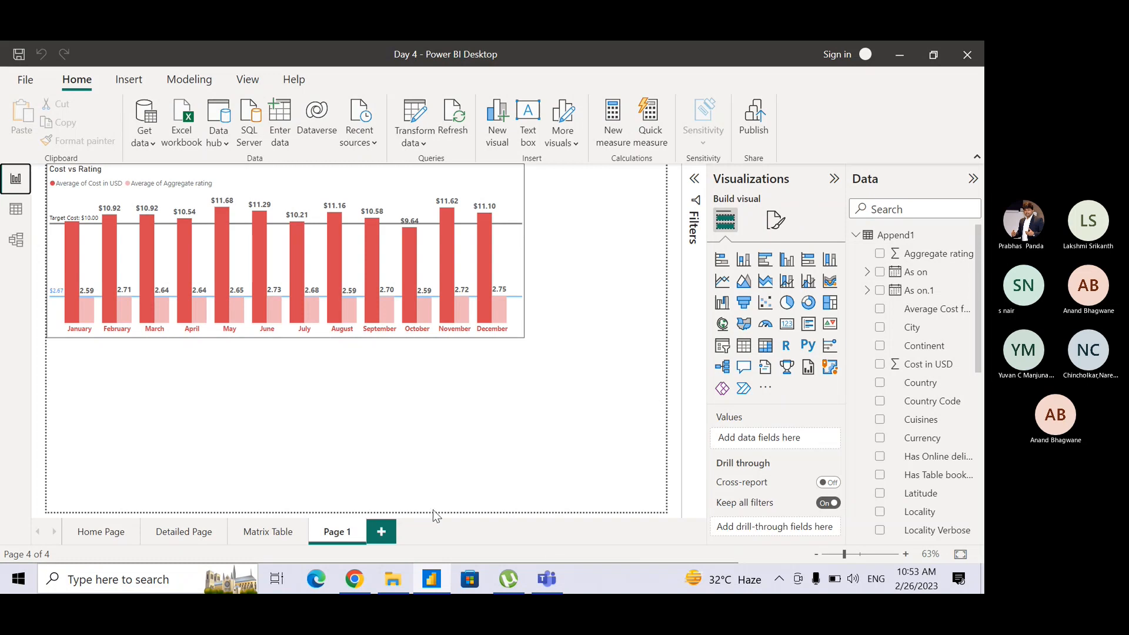
Check the Teams meeting chat for replies, and switch back to the Day 4 Power BI report.
click(528, 577)
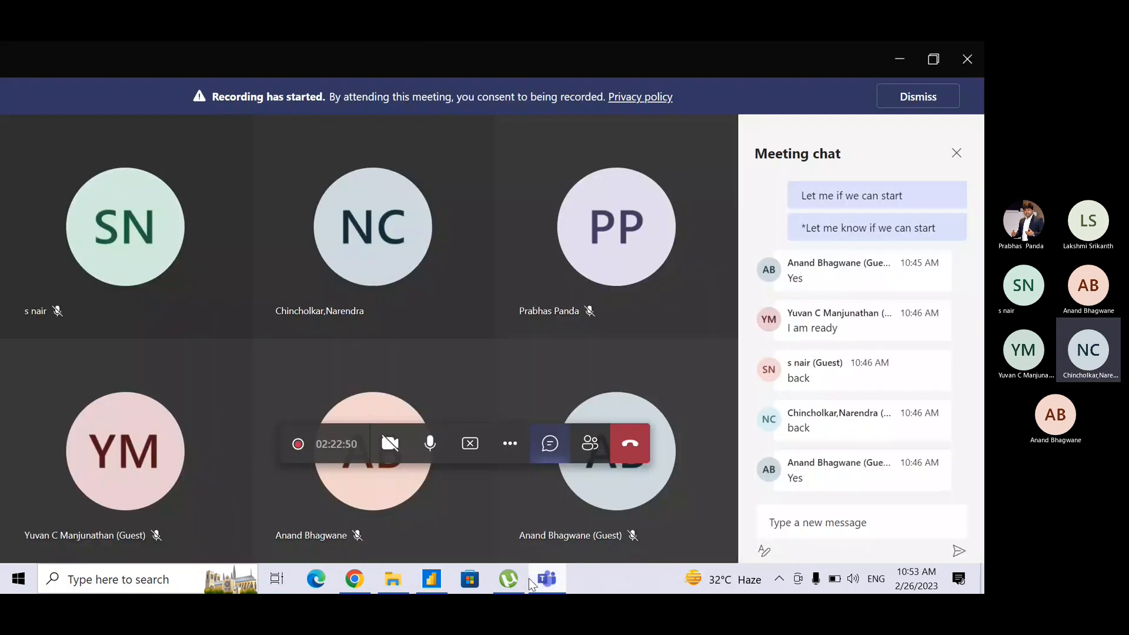
click(560, 579)
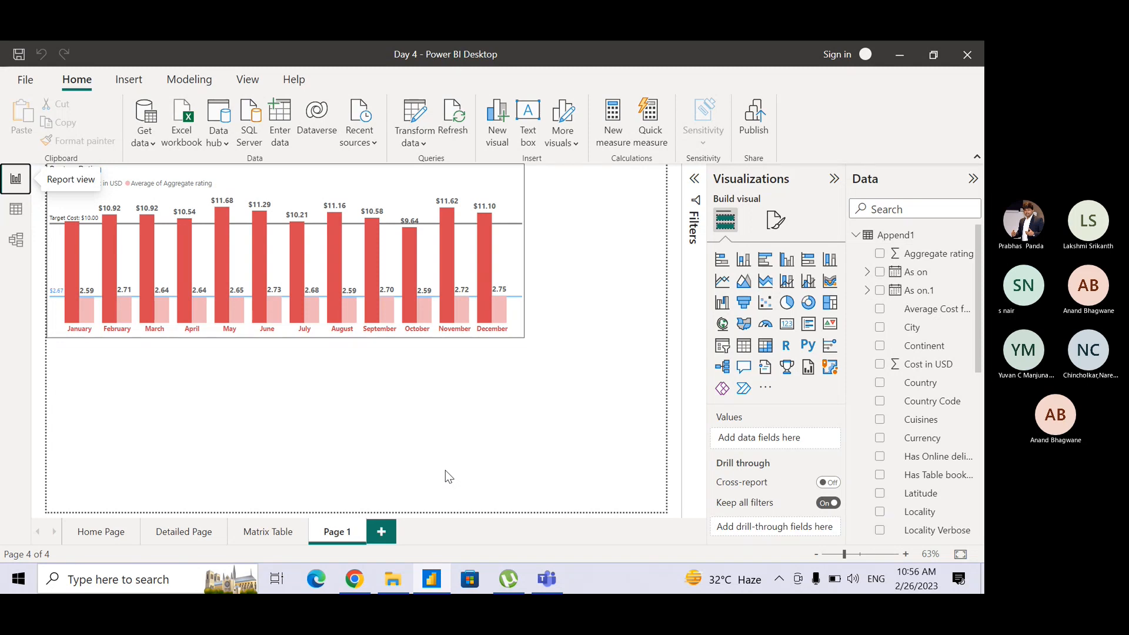
key(alt+Tab)
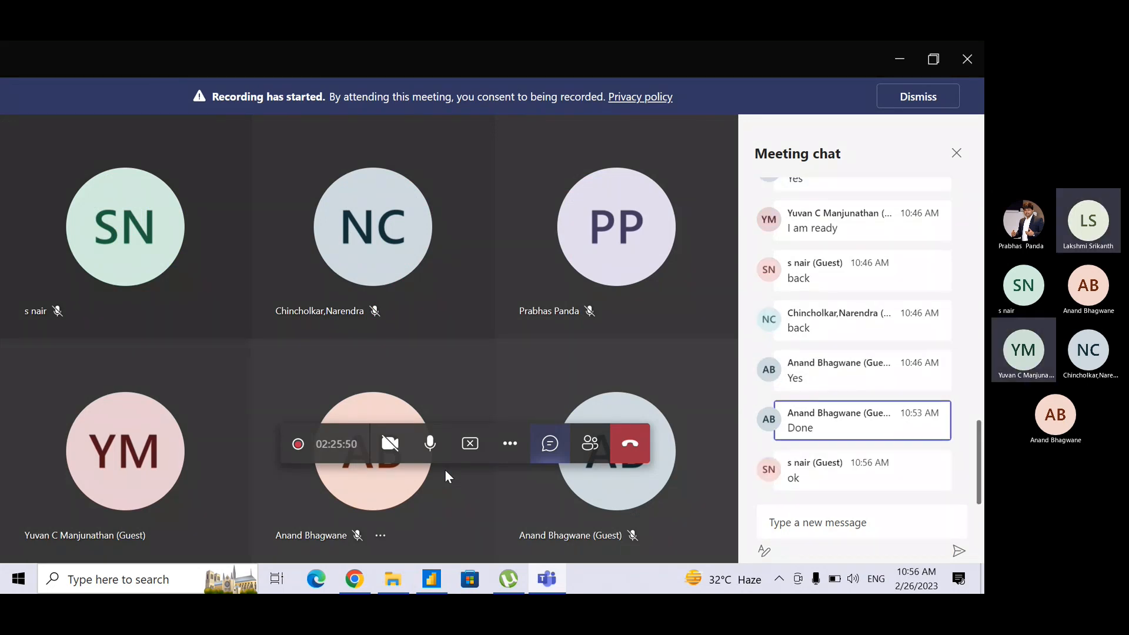
key(alt+Tab)
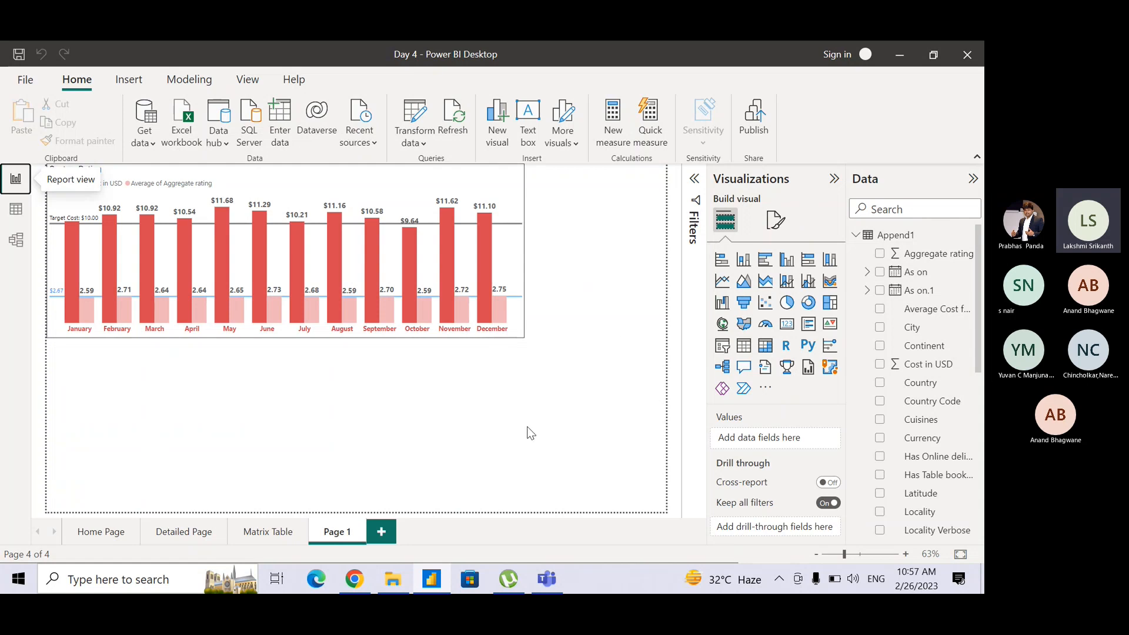
Duplicate the Cost vs Rating column chart and place the copy directly beneath the original on Page 1.
click(482, 180)
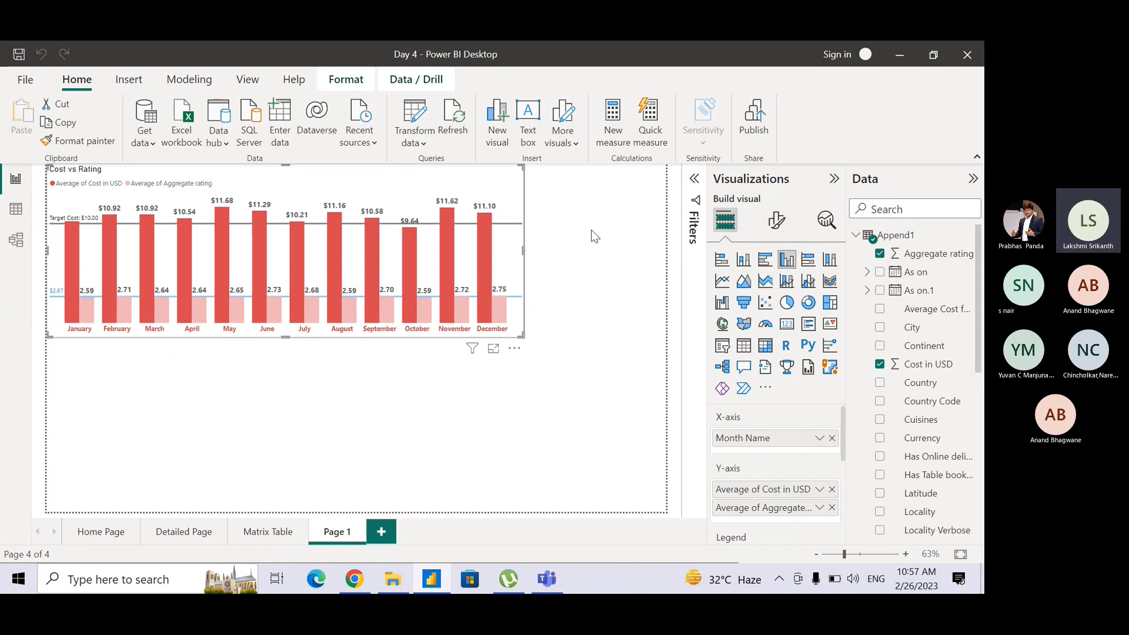
key(ctrl)
key(ctrl+c)
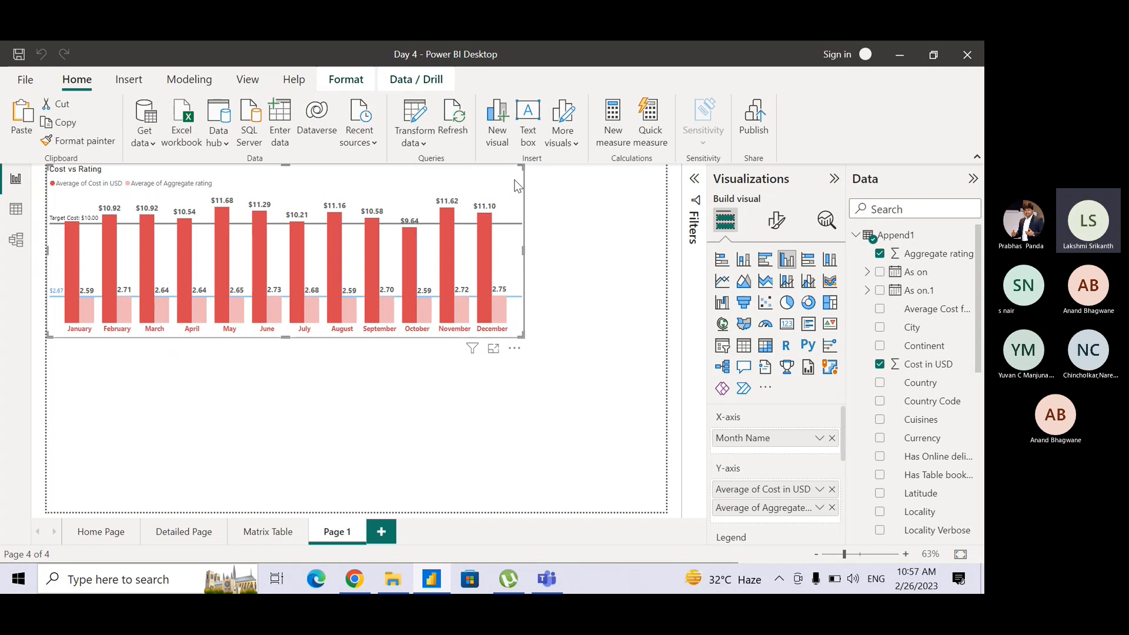
key(ctrl+v)
drag(513, 220, 501, 387)
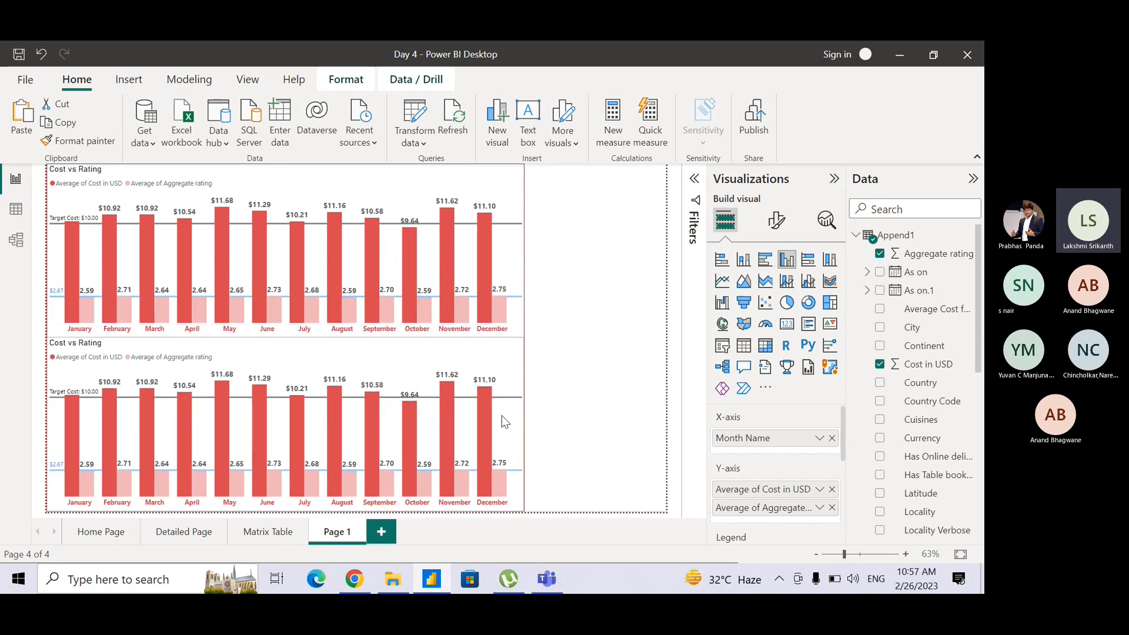
click(597, 393)
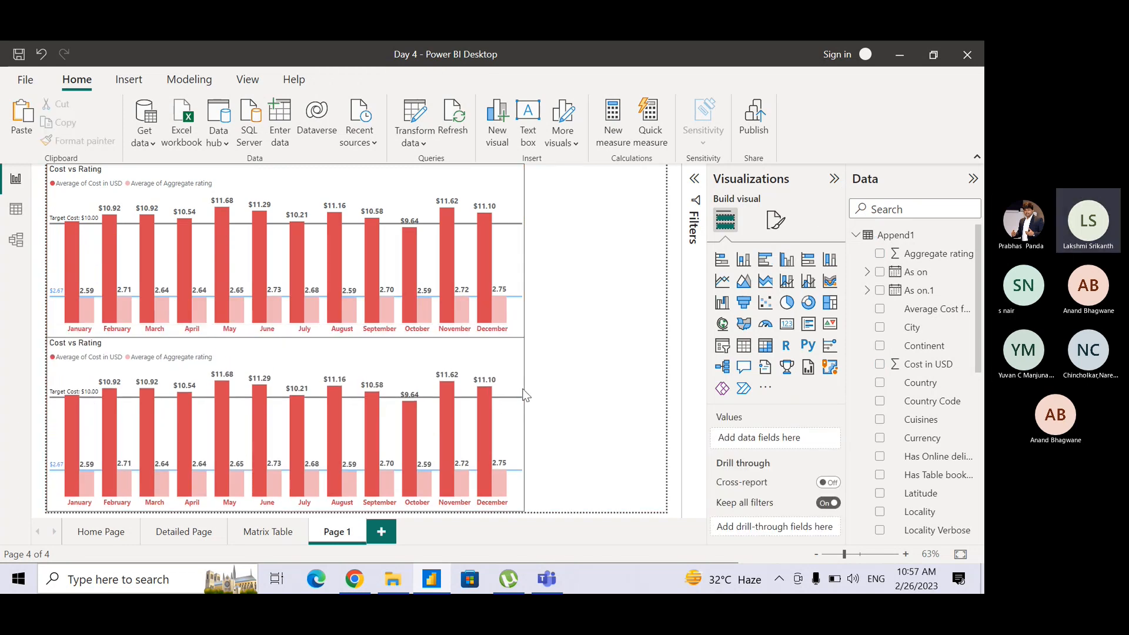
Change the lower copy of the Cost vs Rating chart to an area chart.
click(465, 346)
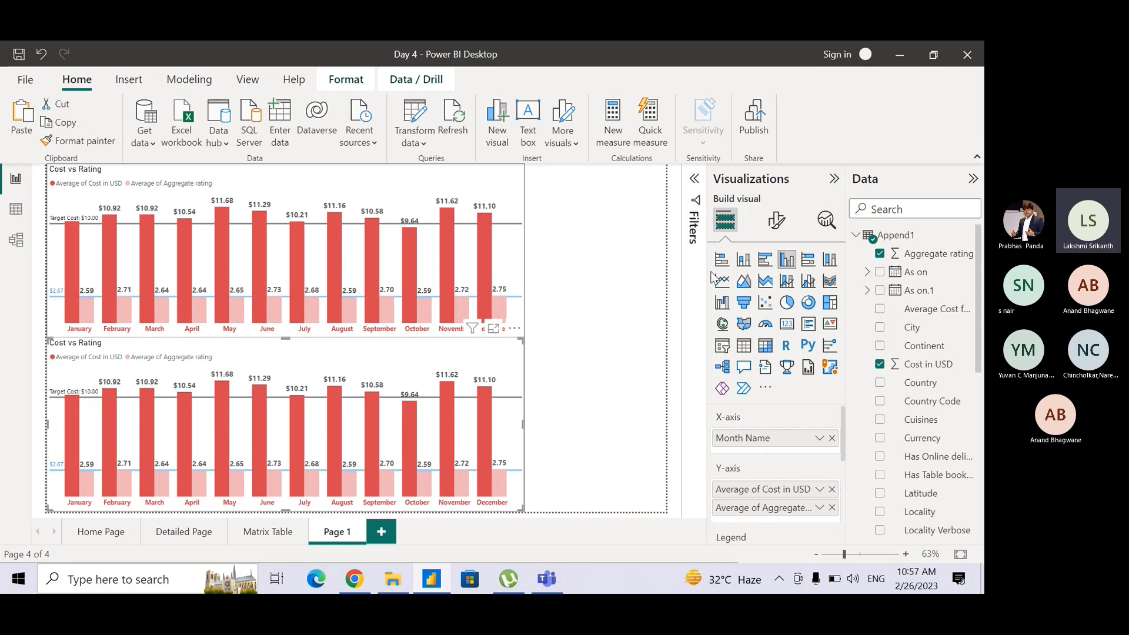
click(744, 282)
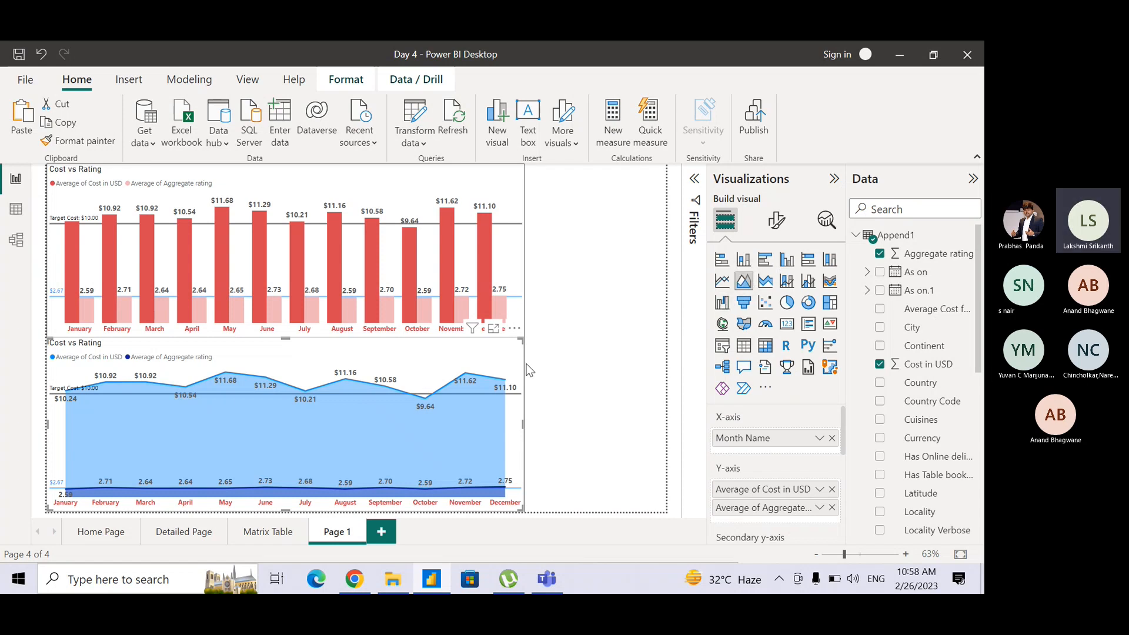
click(540, 378)
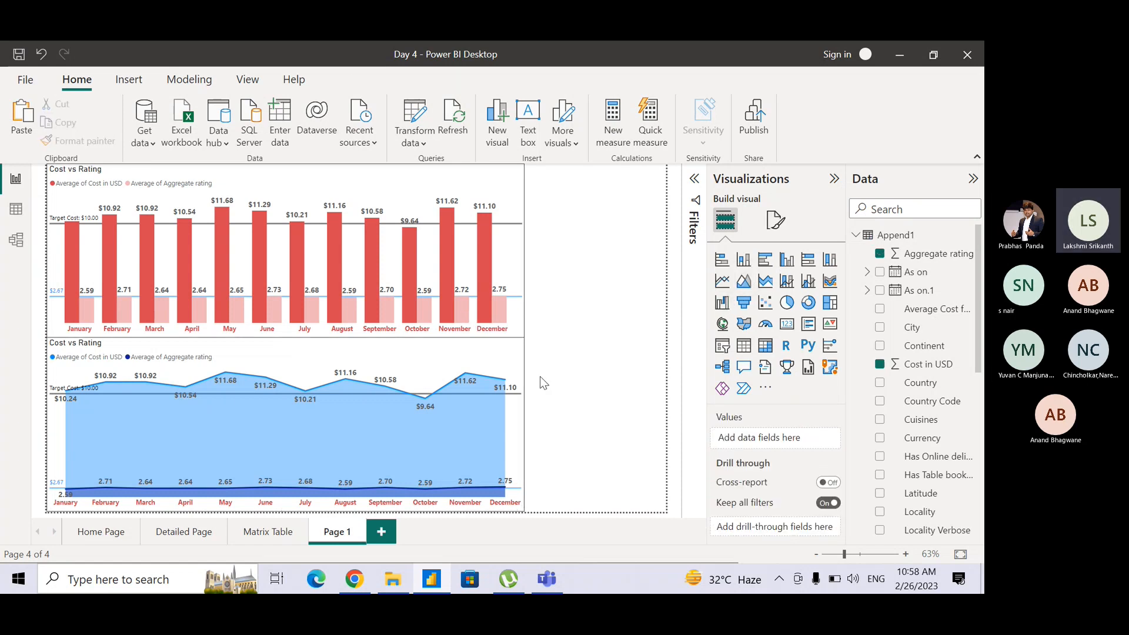
Color the area chart's Average of Aggregate rating line red (#D64550) and its Average of Cost in USD line light pink.
click(509, 376)
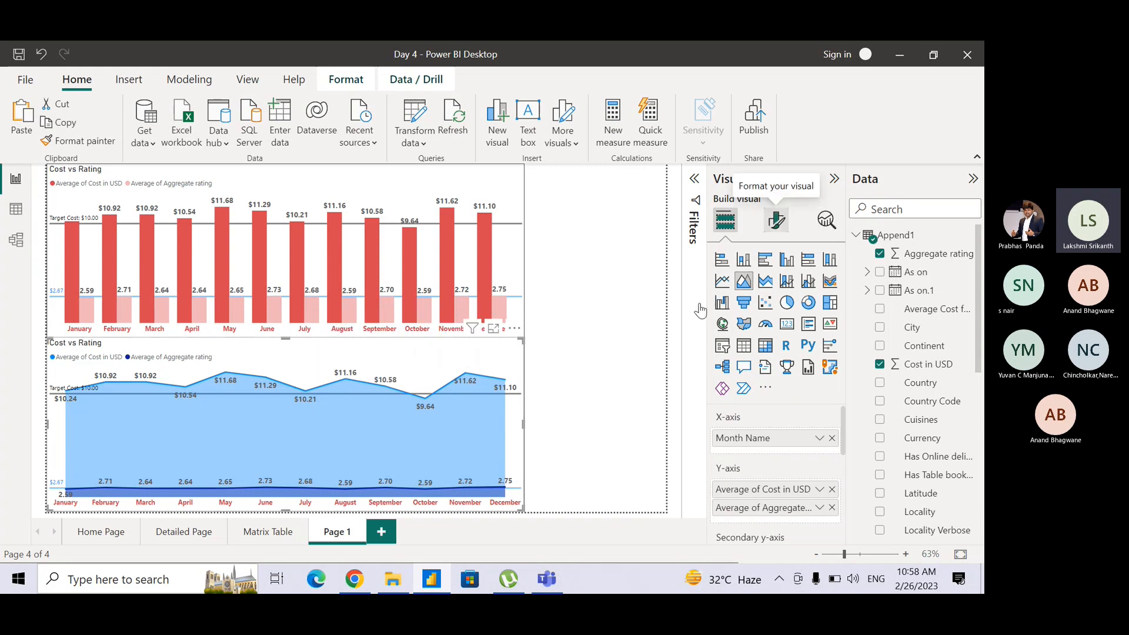
click(776, 221)
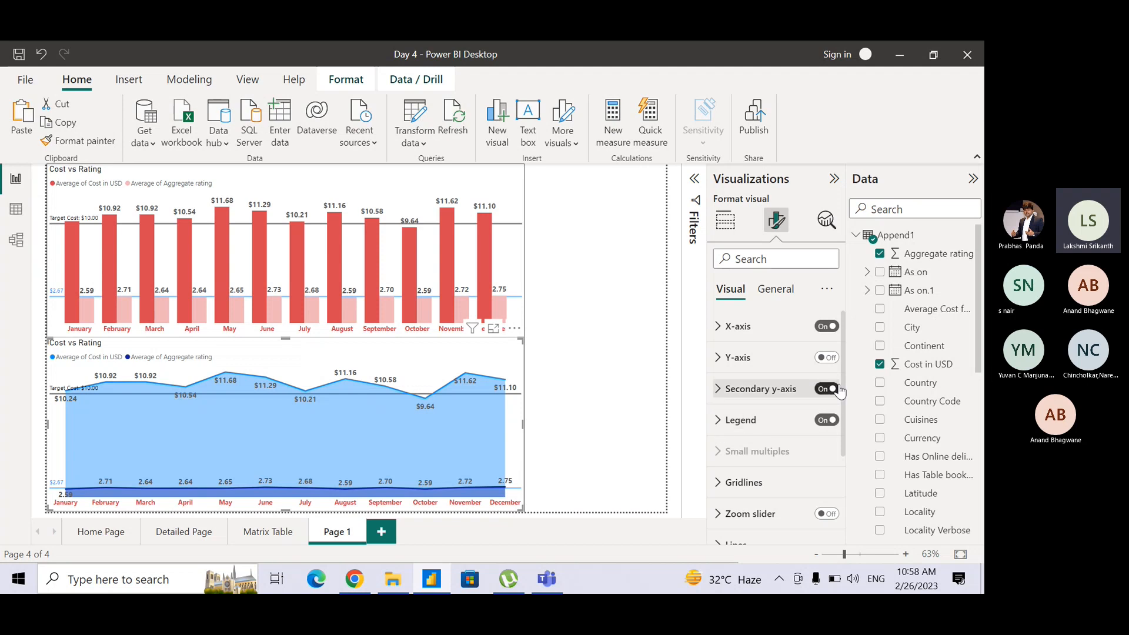
scroll(841, 393, down, 5)
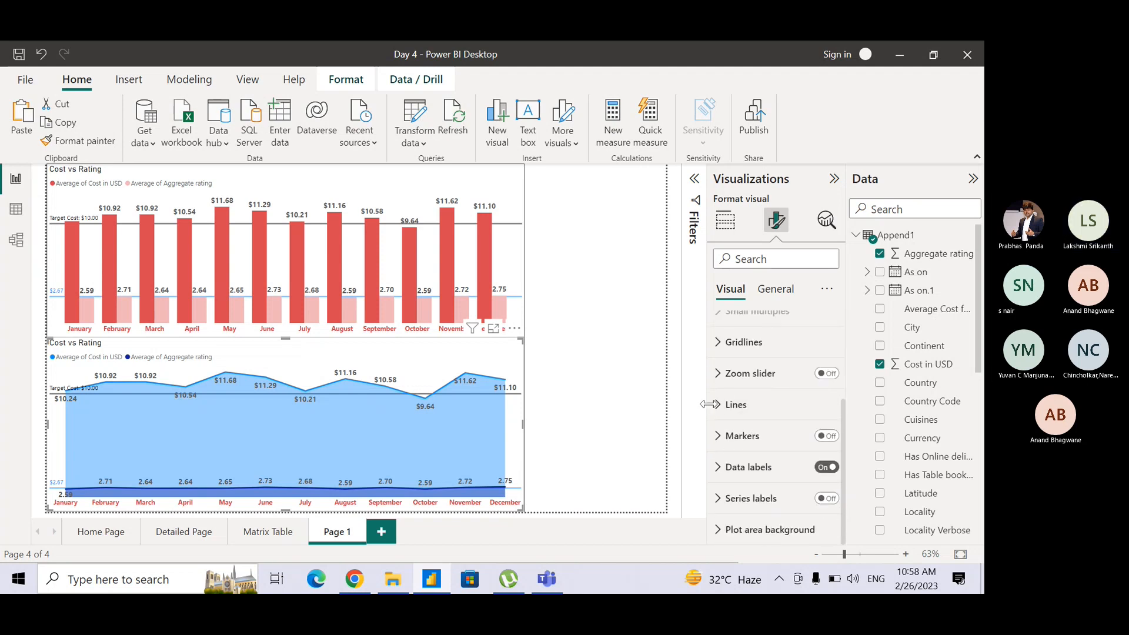
click(727, 405)
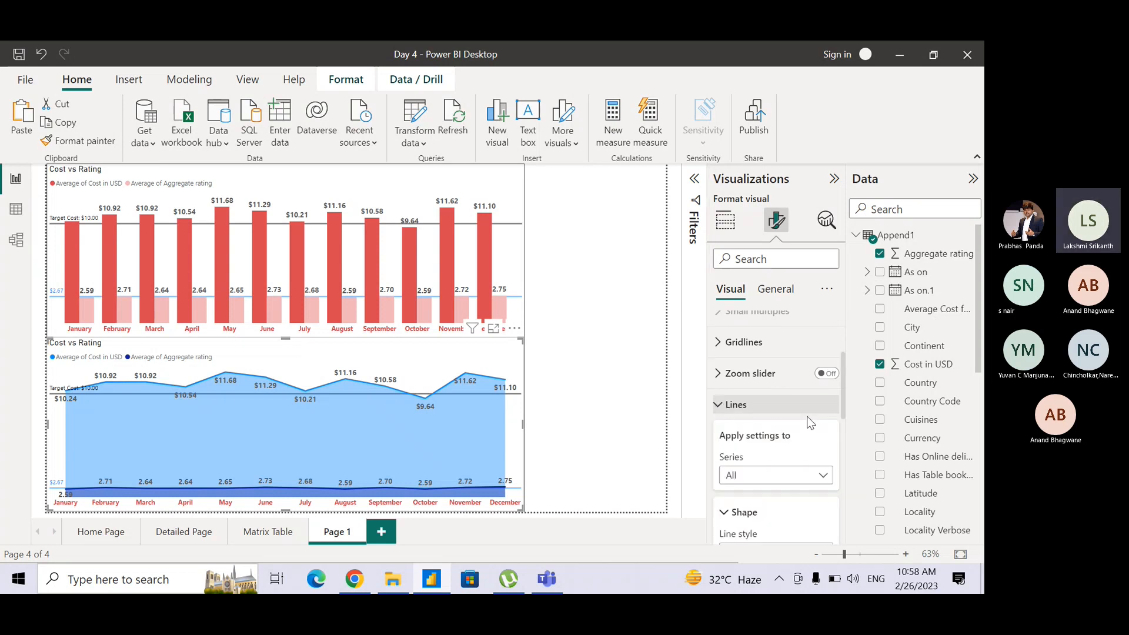
drag(839, 404, 847, 481)
click(727, 435)
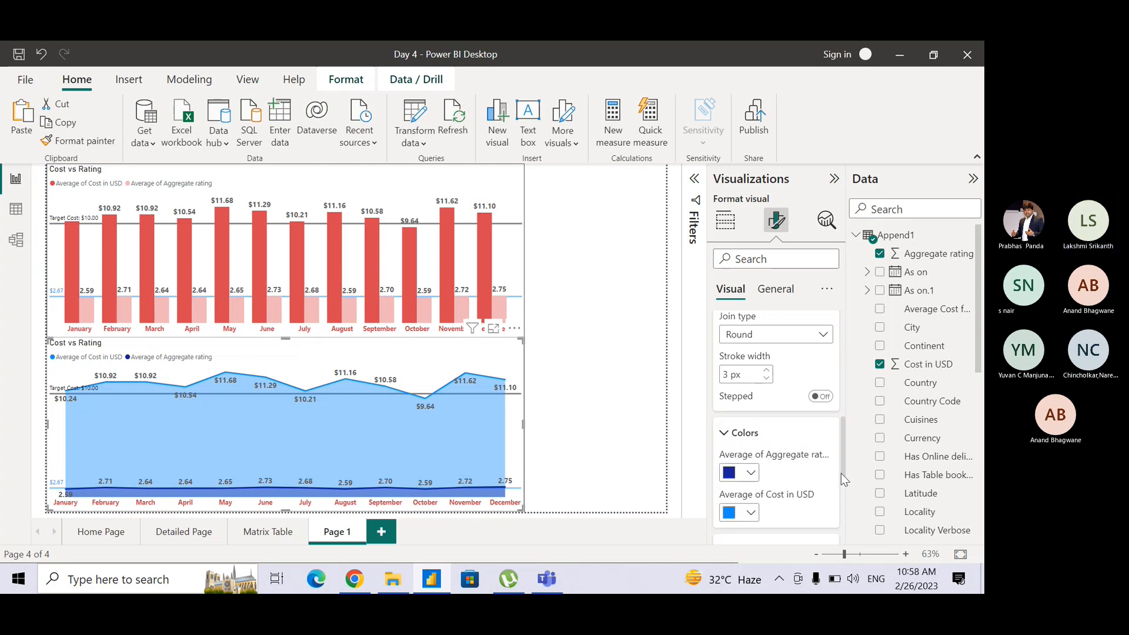
click(751, 474)
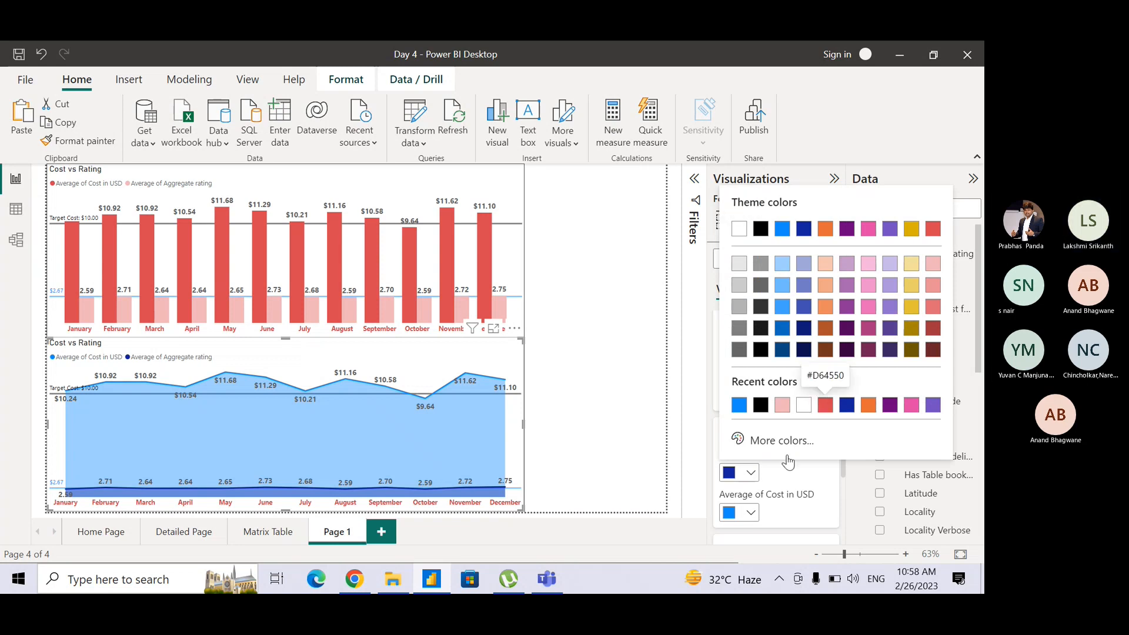
click(825, 404)
click(737, 512)
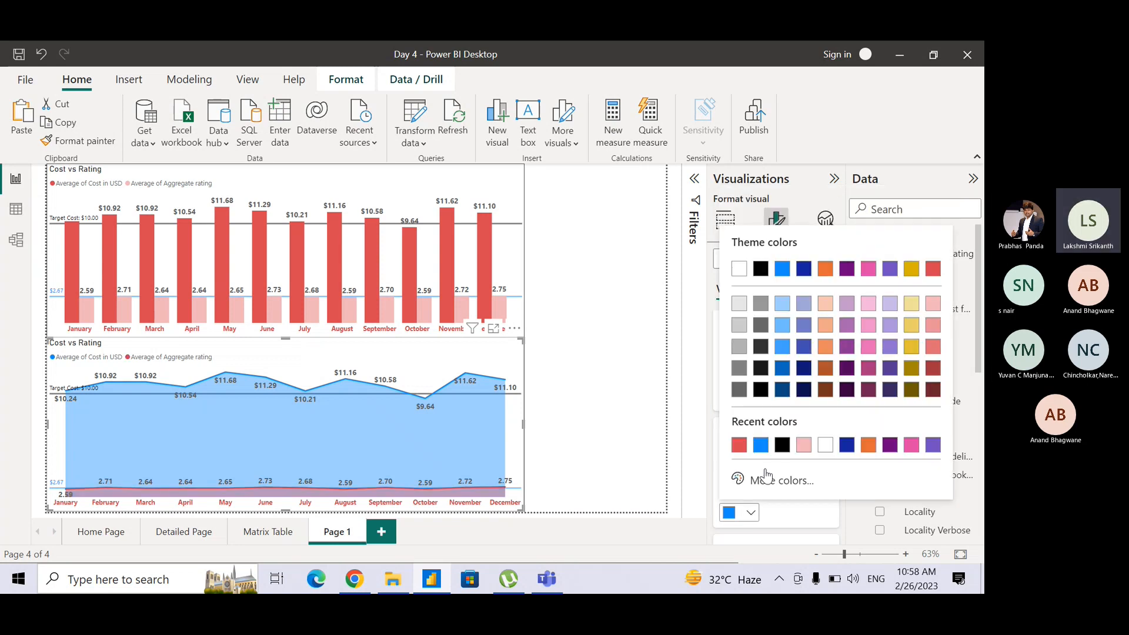
click(803, 445)
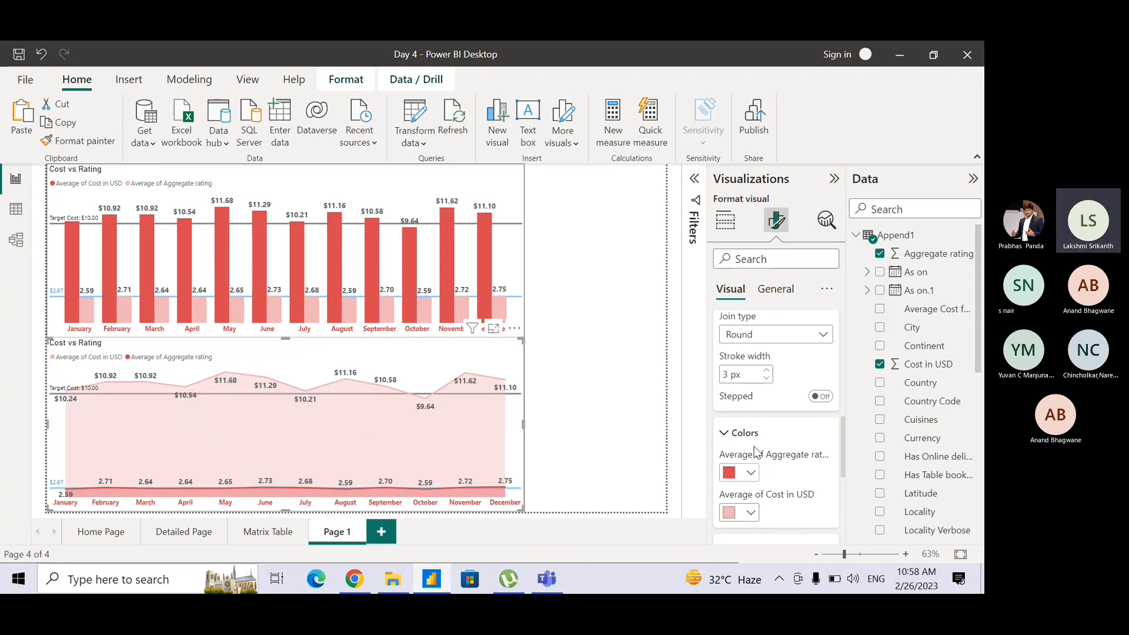
Swap the area chart's line colors, giving Average of Aggregate rating light pink and Average of Cost in USD red.
click(750, 475)
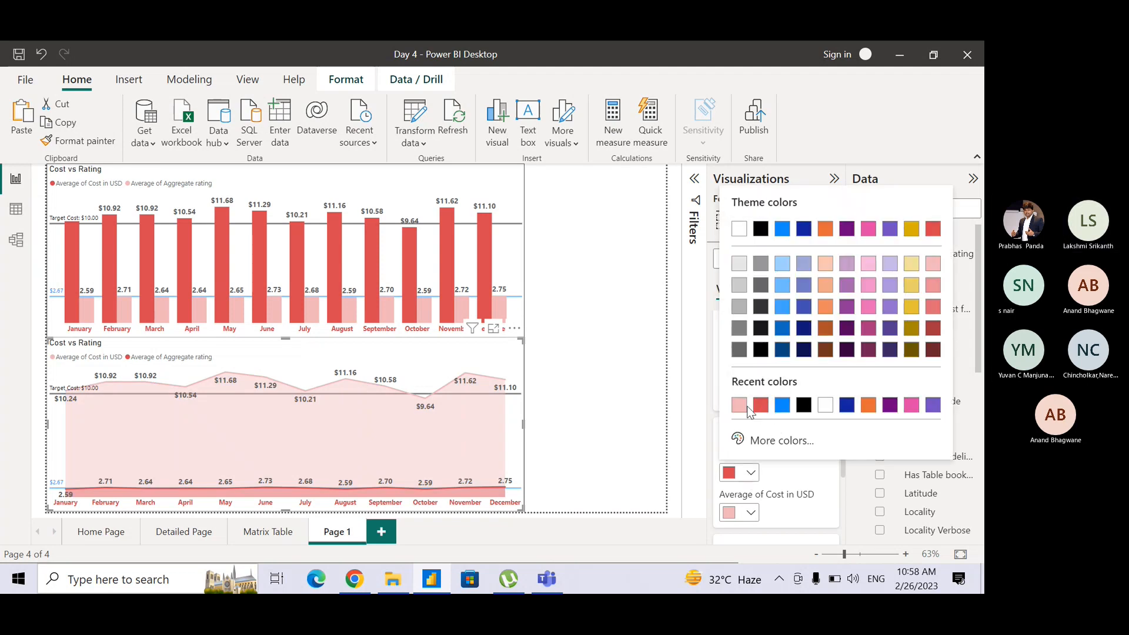
click(748, 407)
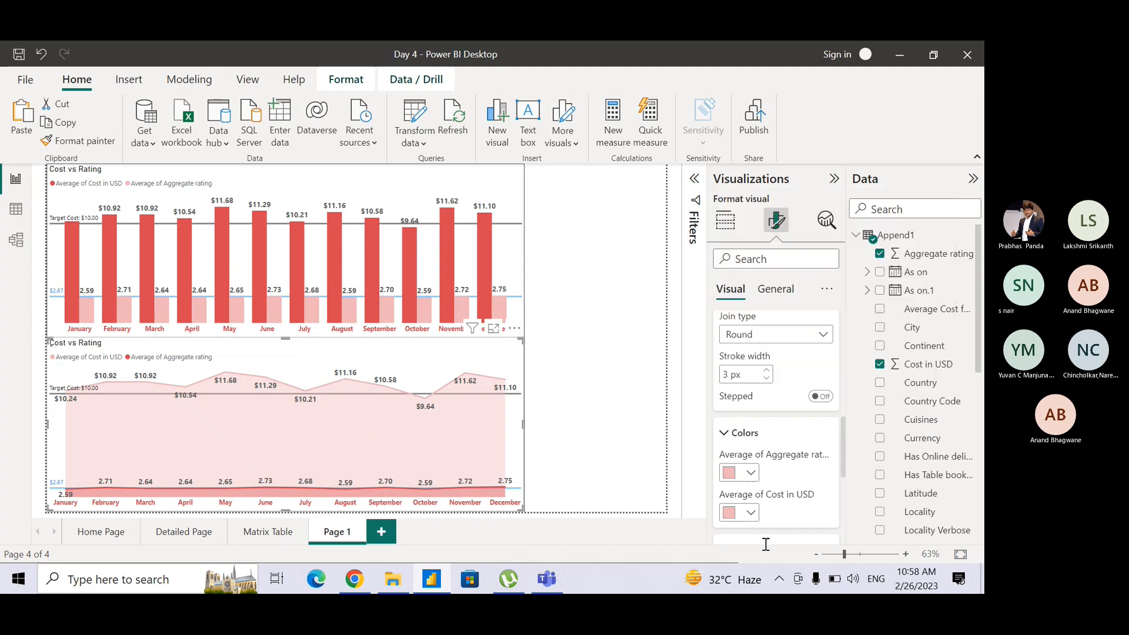
click(752, 513)
click(765, 444)
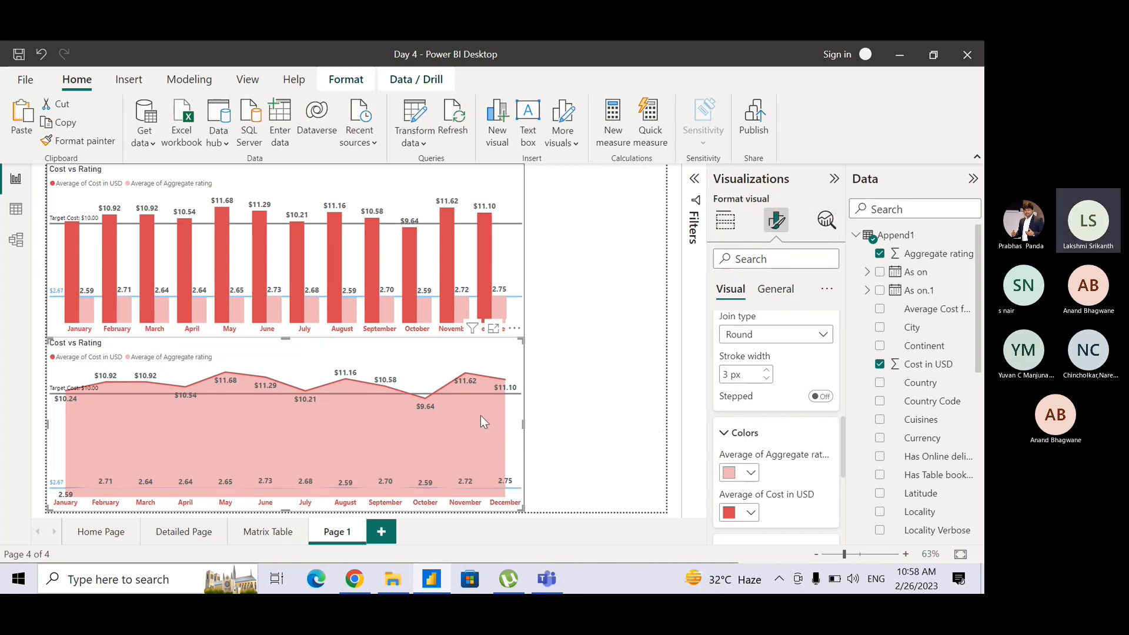
click(826, 220)
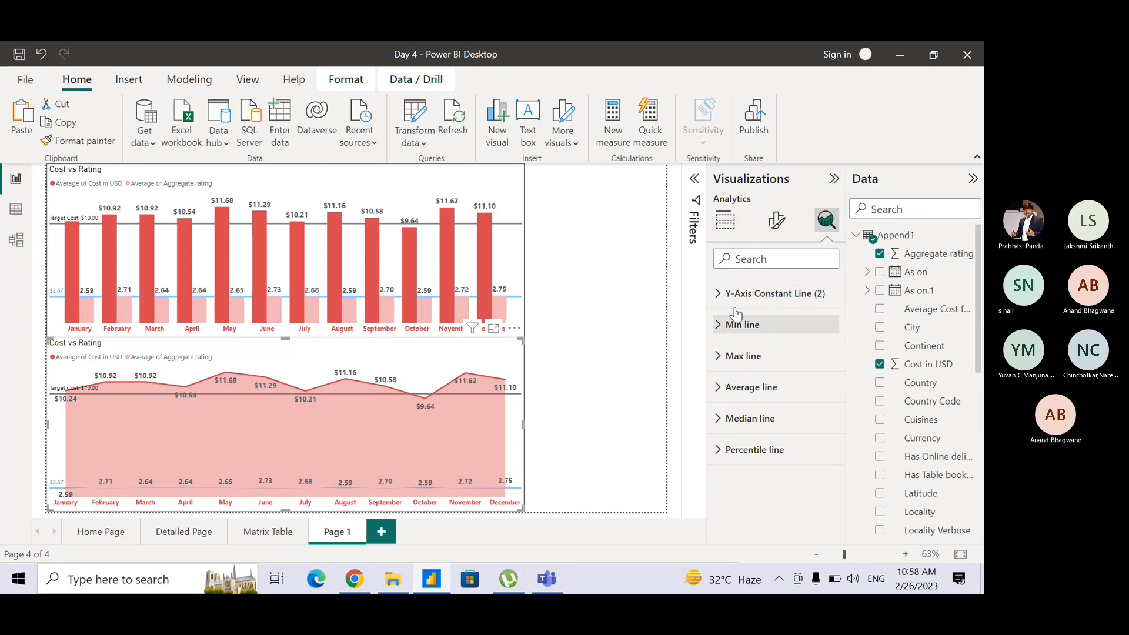
Insert a blank text box in the empty space beside the column chart.
click(619, 307)
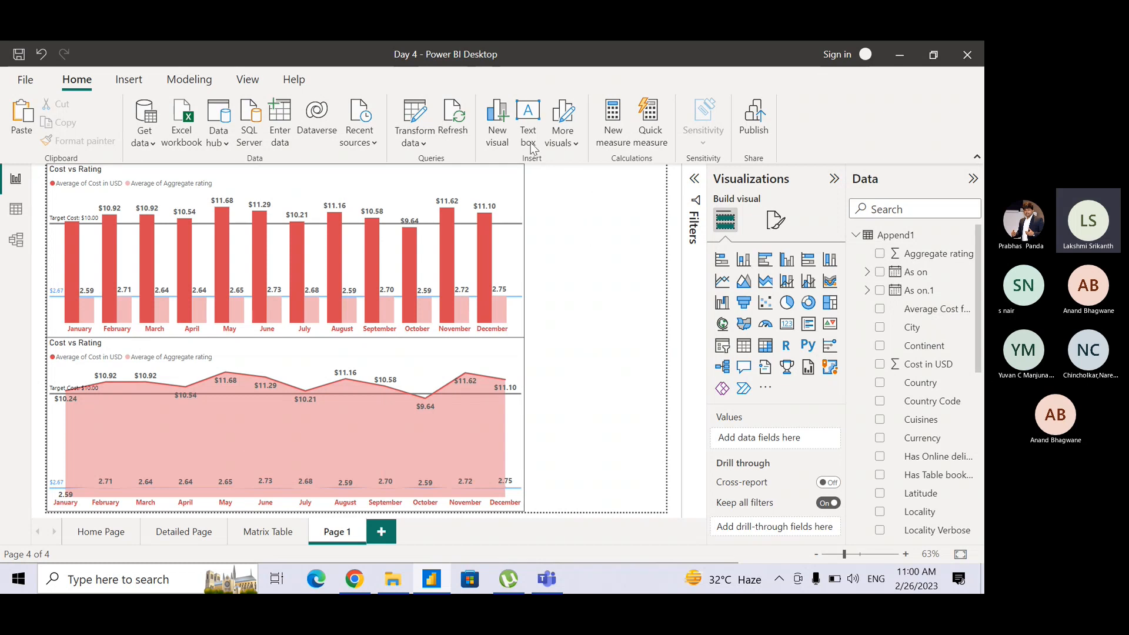
click(529, 118)
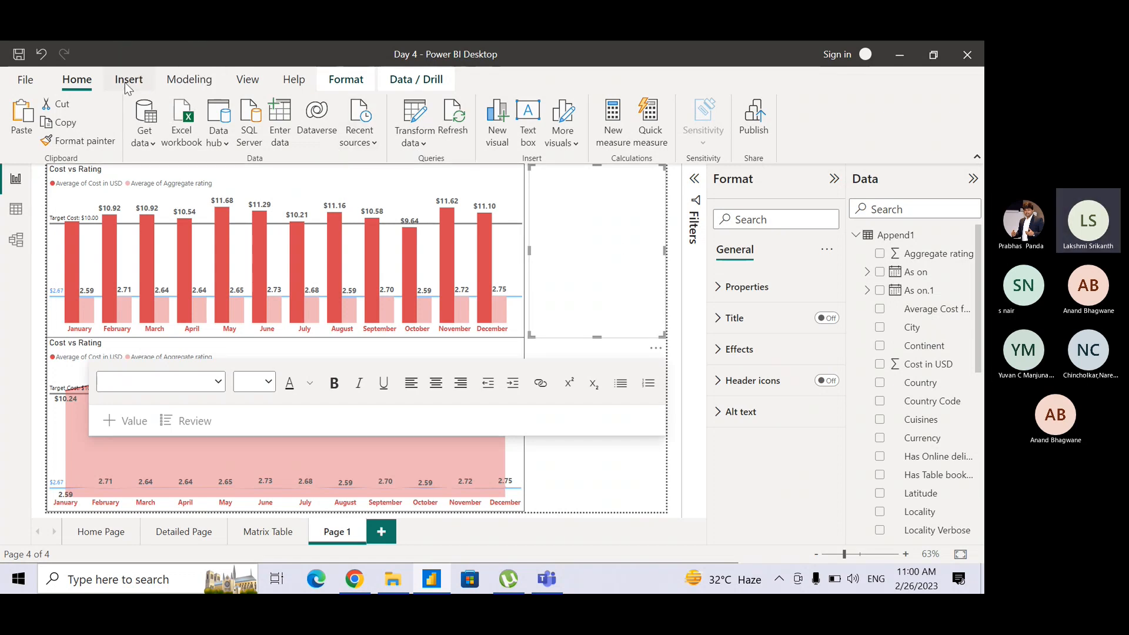
key(ctrl)
key(ctrl)
key(ctrl)
click(125, 82)
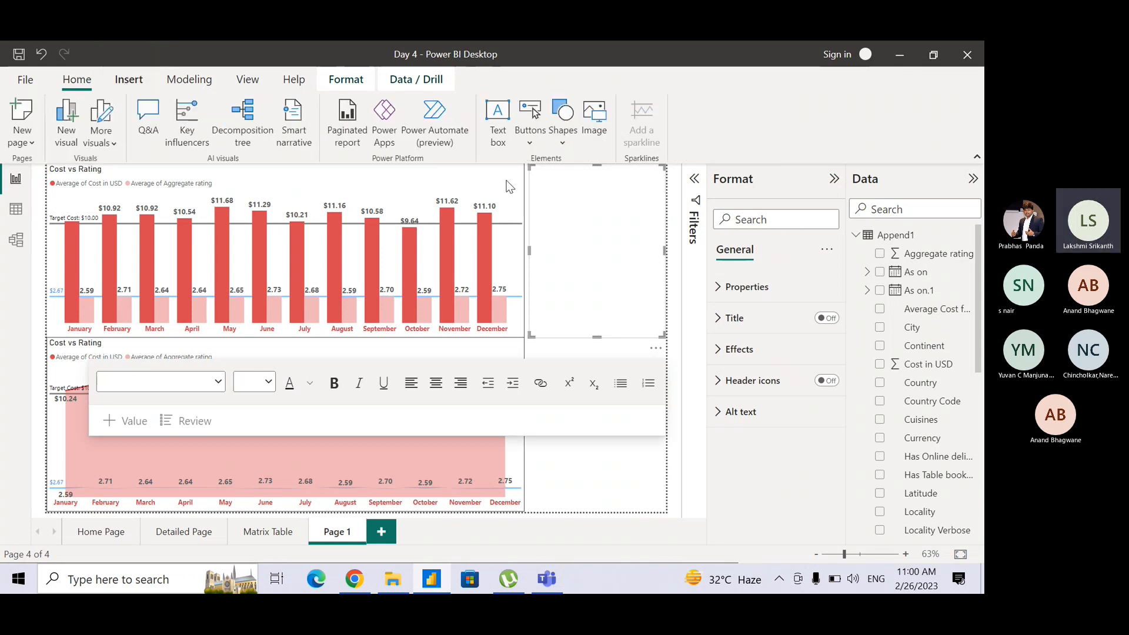
key(ctrl)
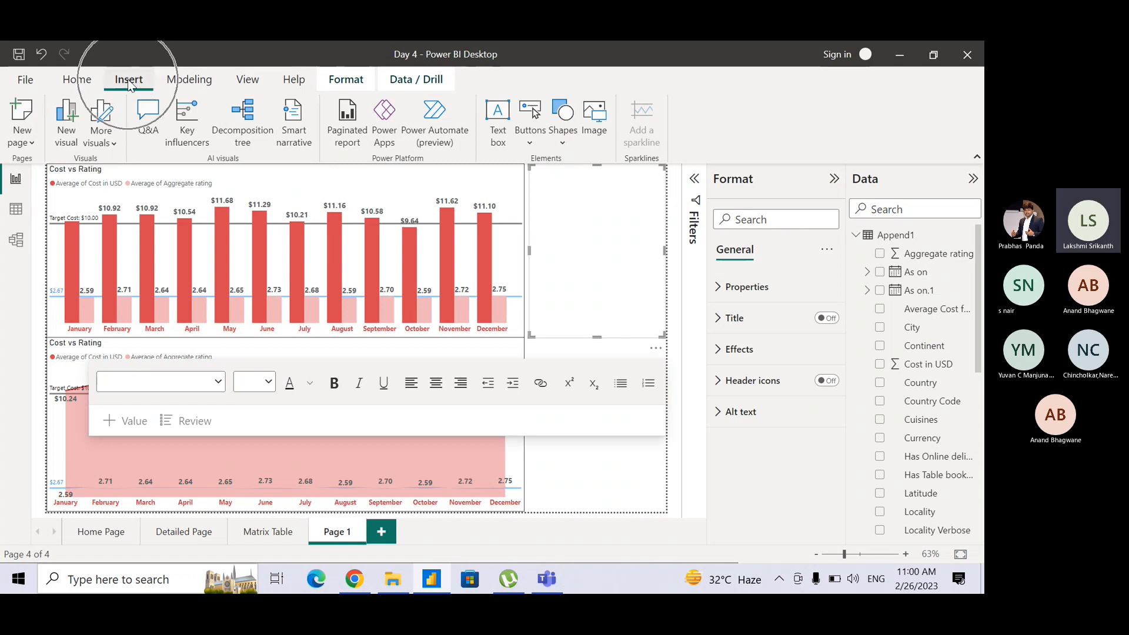
key(ctrl)
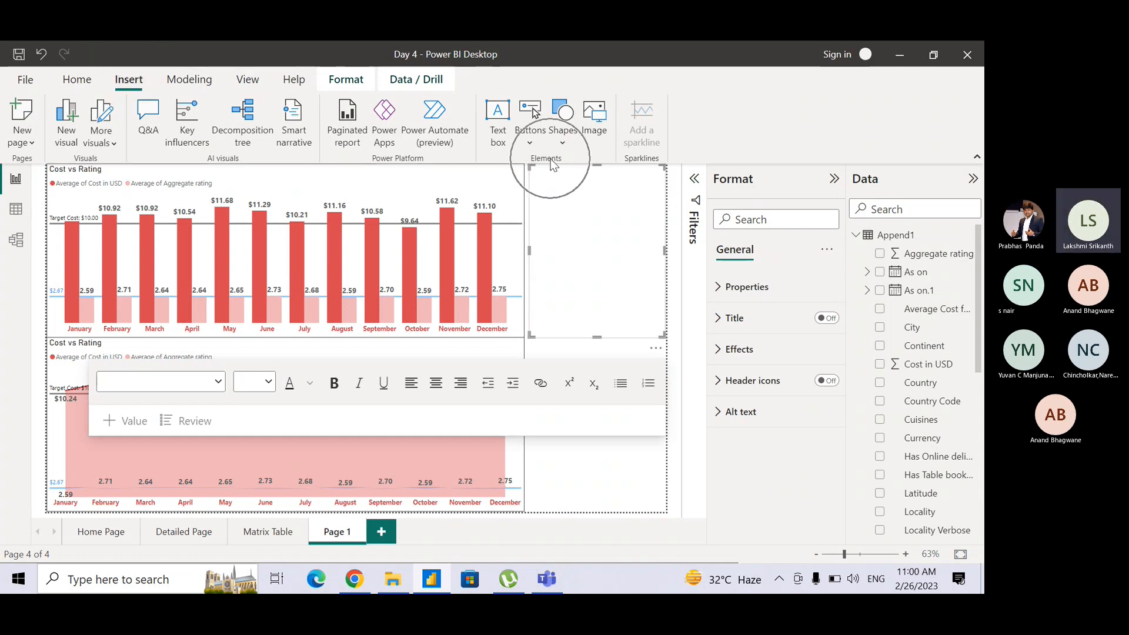
key(ctrl)
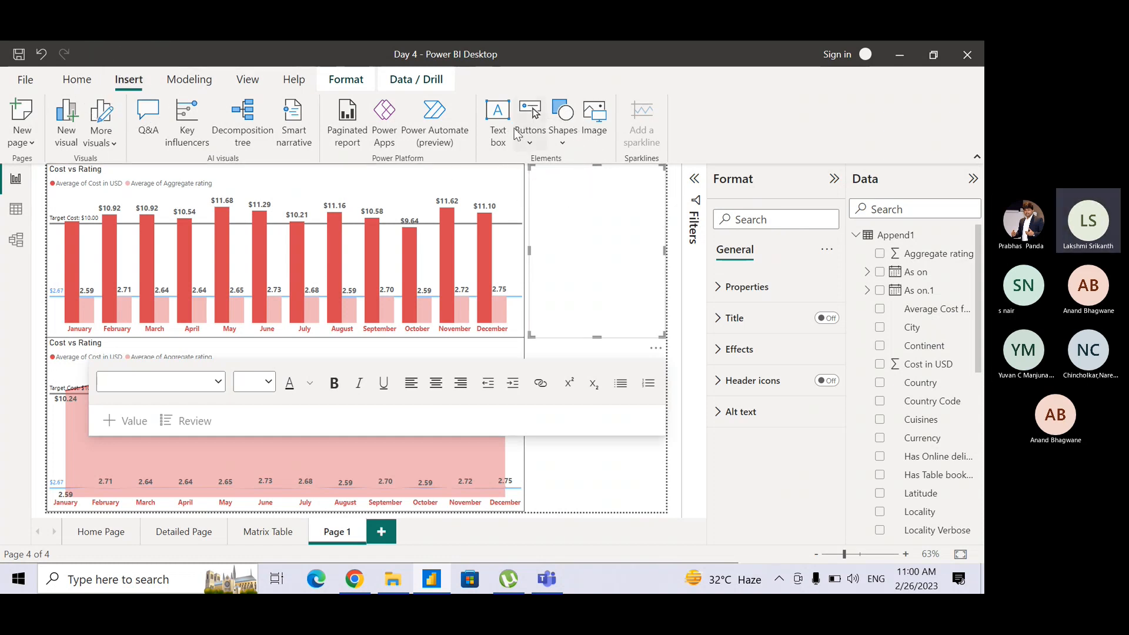
key(ctrl)
key(ctrl)
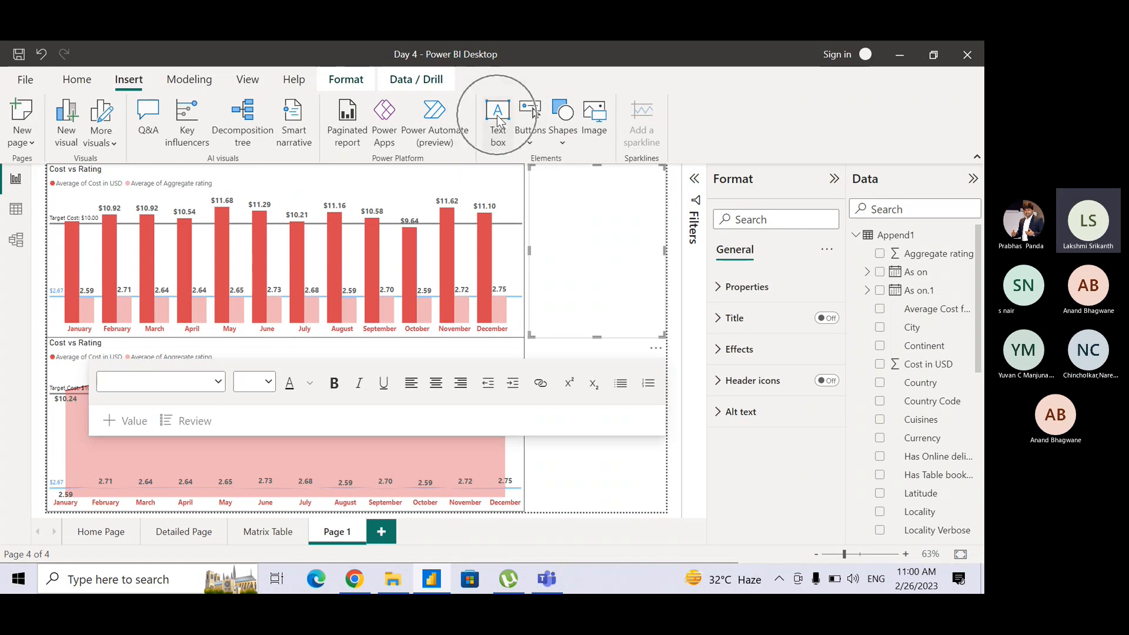
key(ctrl)
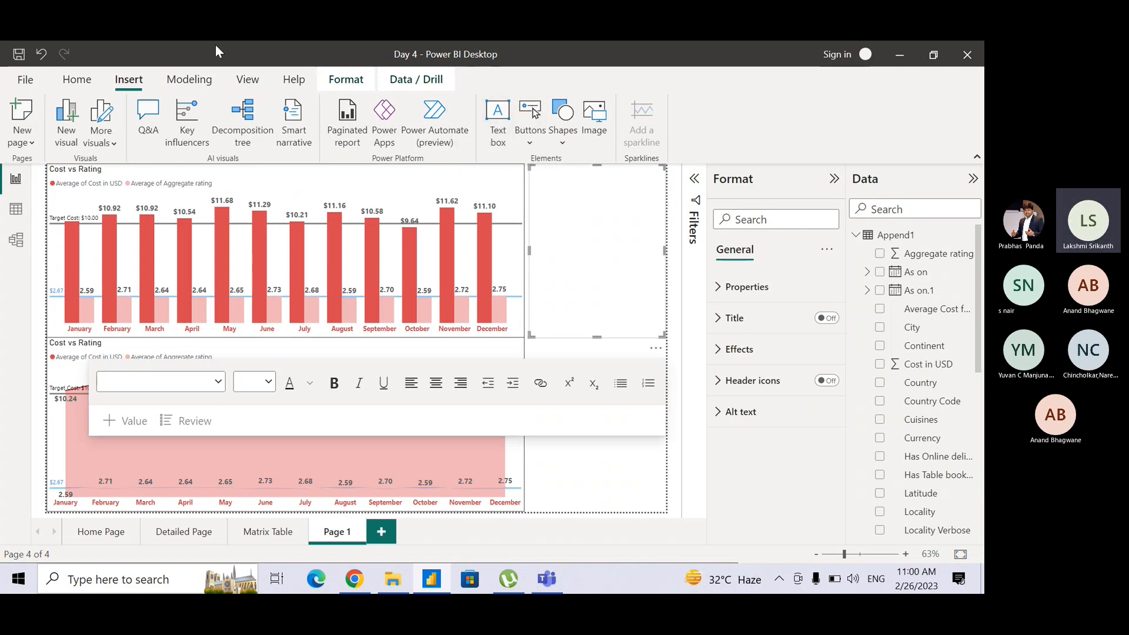
key(ctrl)
Stretch the text box down to the page's lower edge so it spans the height of both charts.
mouse_move(642, 179)
mouse_down()
mouse_move(644, 203)
mouse_move(643, 166)
mouse_up()
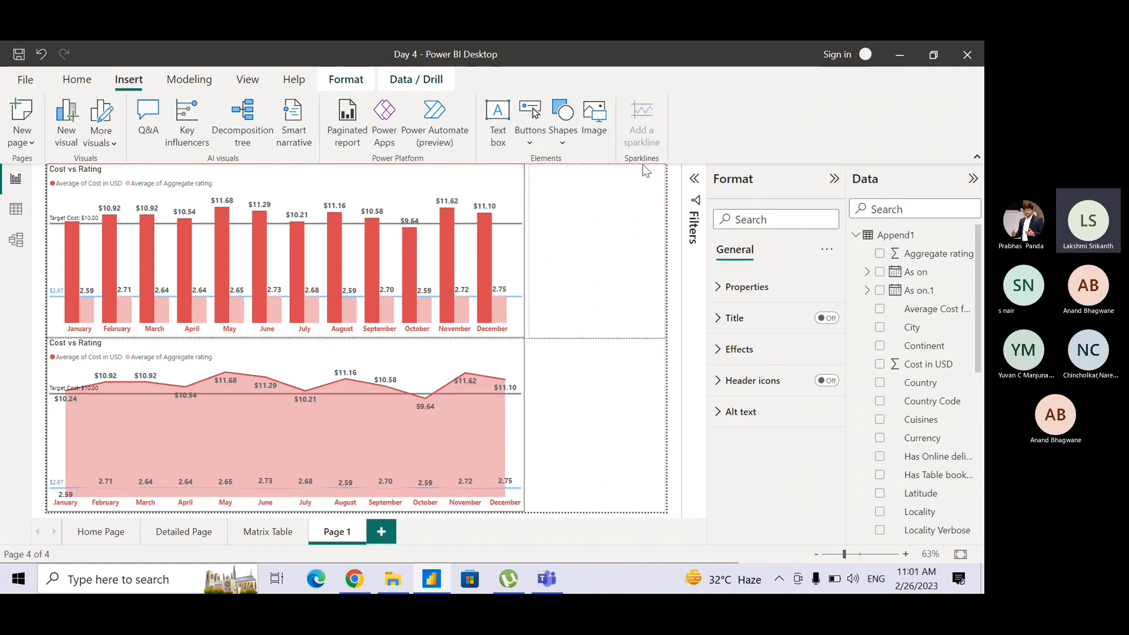
click(595, 306)
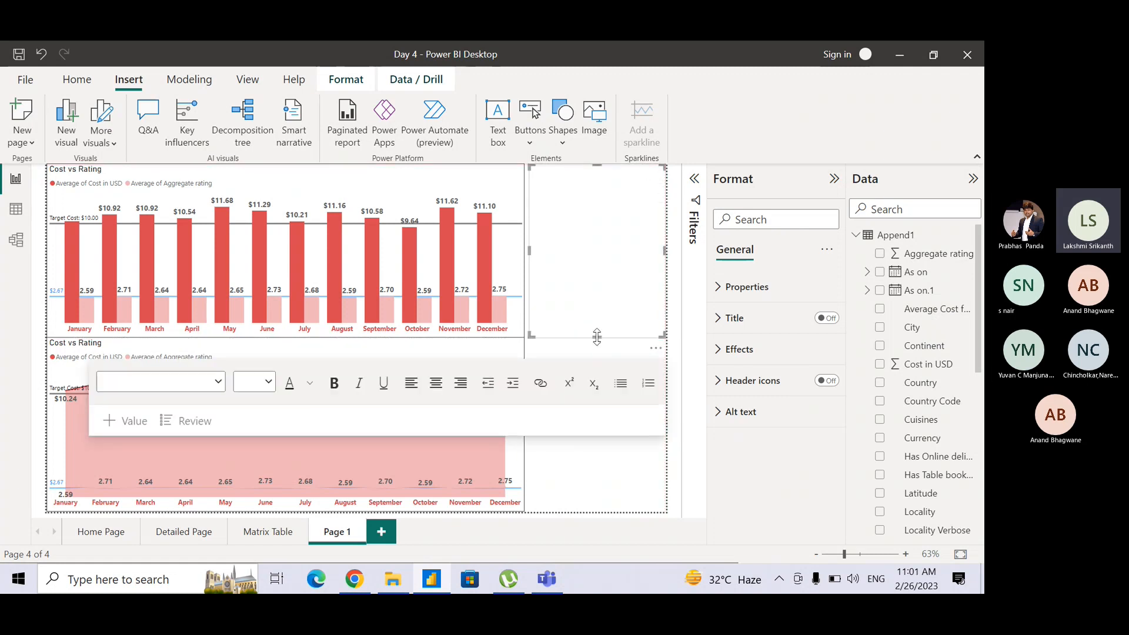
drag(597, 335, 586, 516)
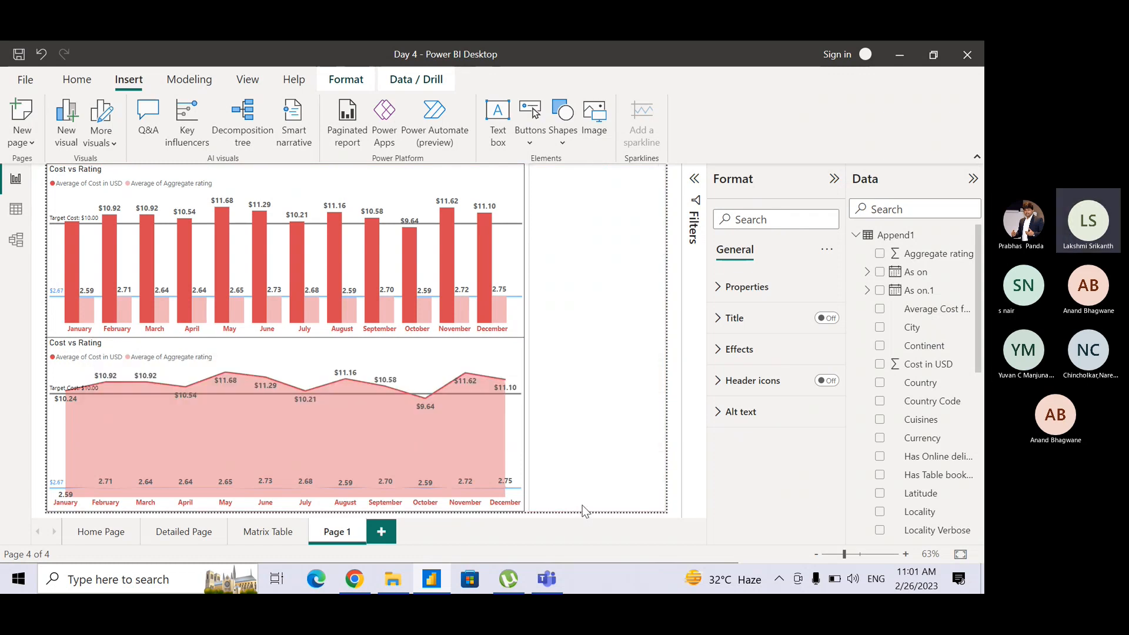
Enter the heading "ANALYTICS NOTES" in the tall text box beside the charts.
click(582, 504)
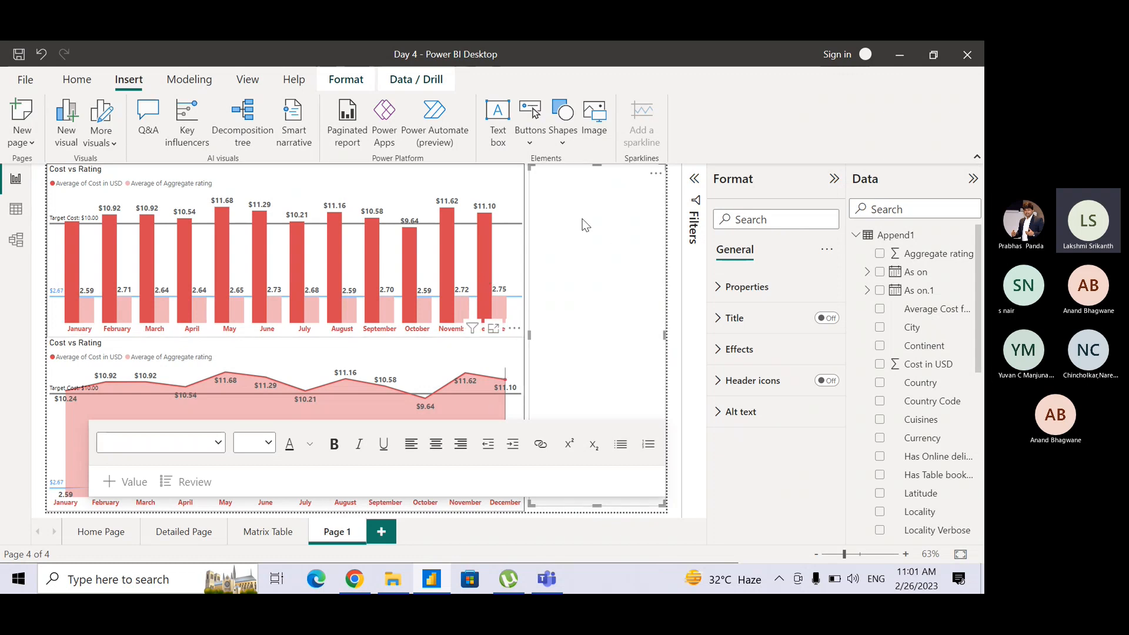
click(584, 189)
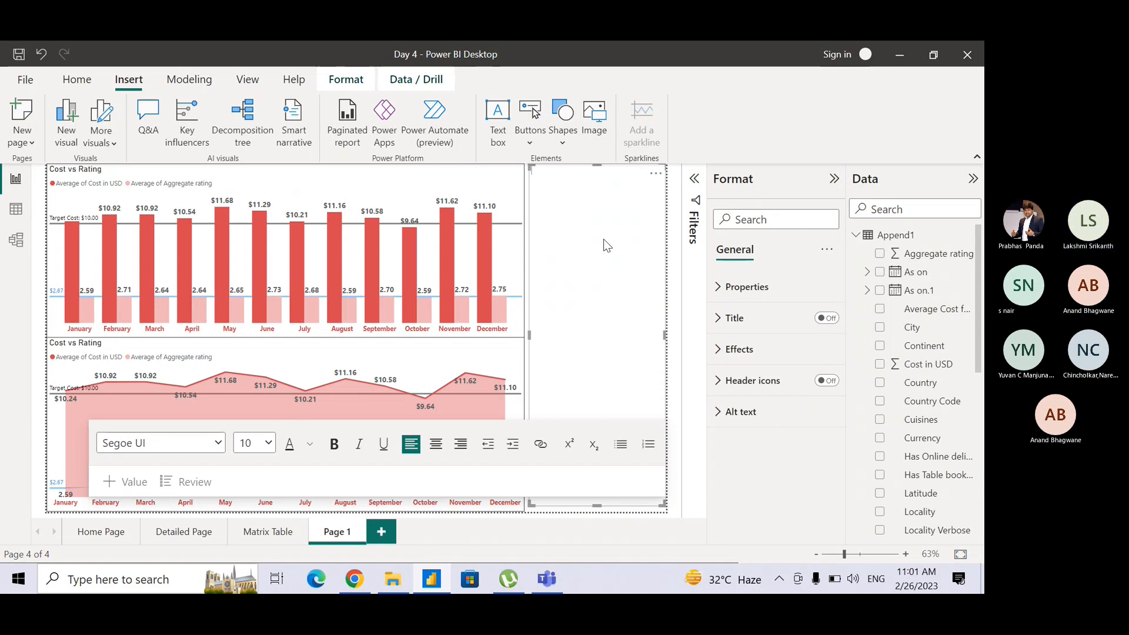
text(ANAL)
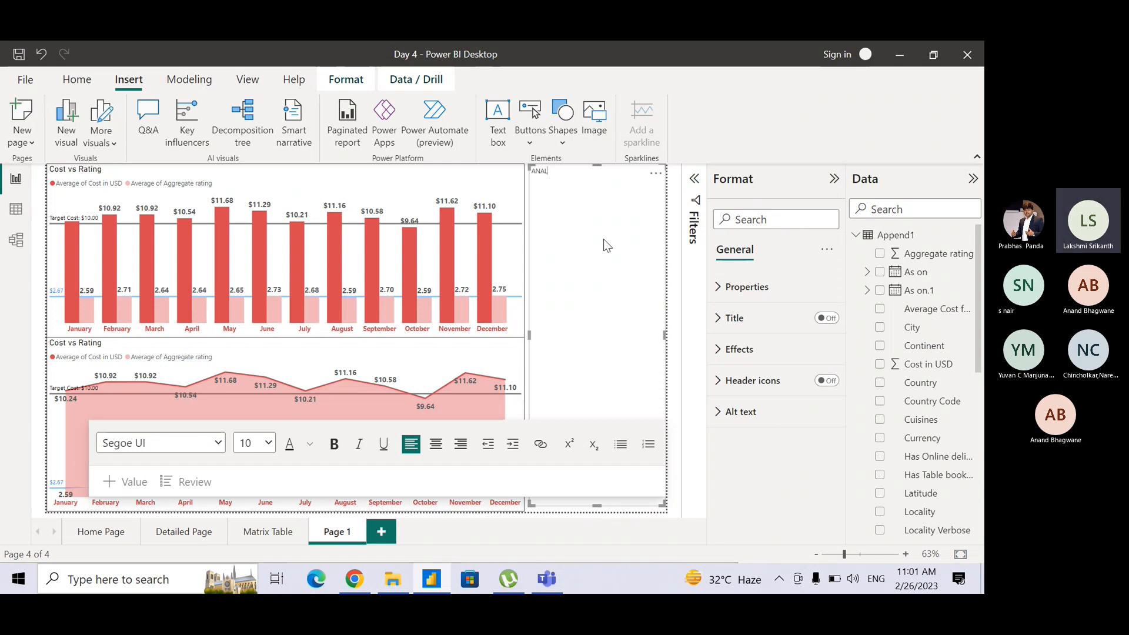
text(YTIC)
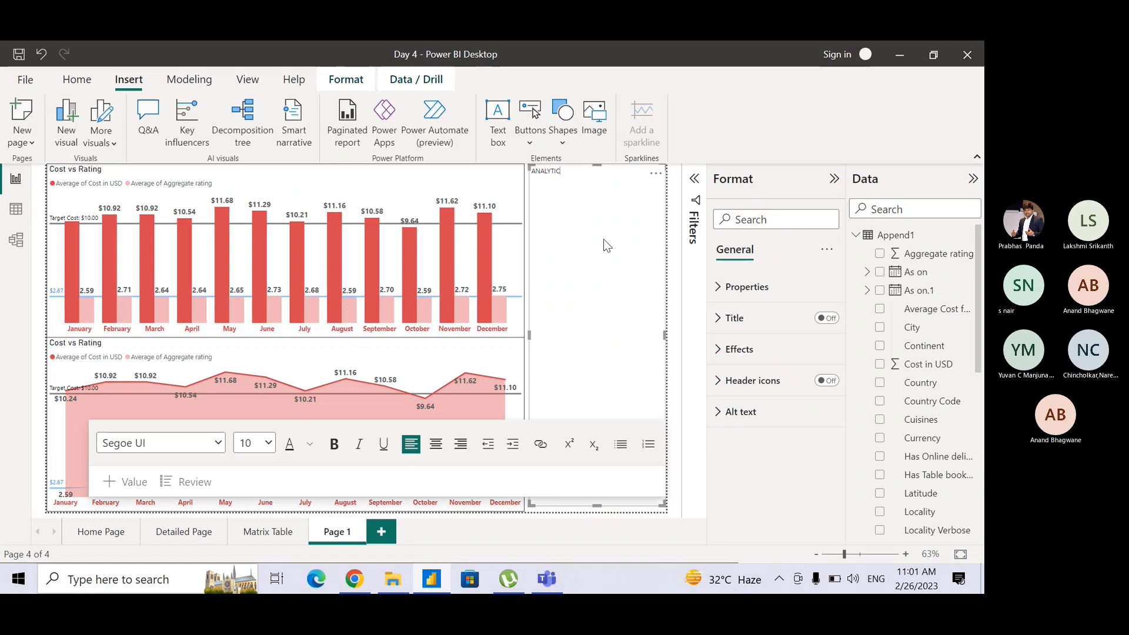
text(S NOTES)
Make the "ANALYTICS NOTES" heading bold, underlined and centered in the text box.
key(shift+Left)
key(shift+Left)
key(shift+Left)
key(shift+Left)
key(shift+Left)
key(shift+Left)
key(shift+Left)
key(shift+Left)
key(shift+Left)
key(shift+Left)
key(shift+Left)
key(shift+Left)
key(shift+Left)
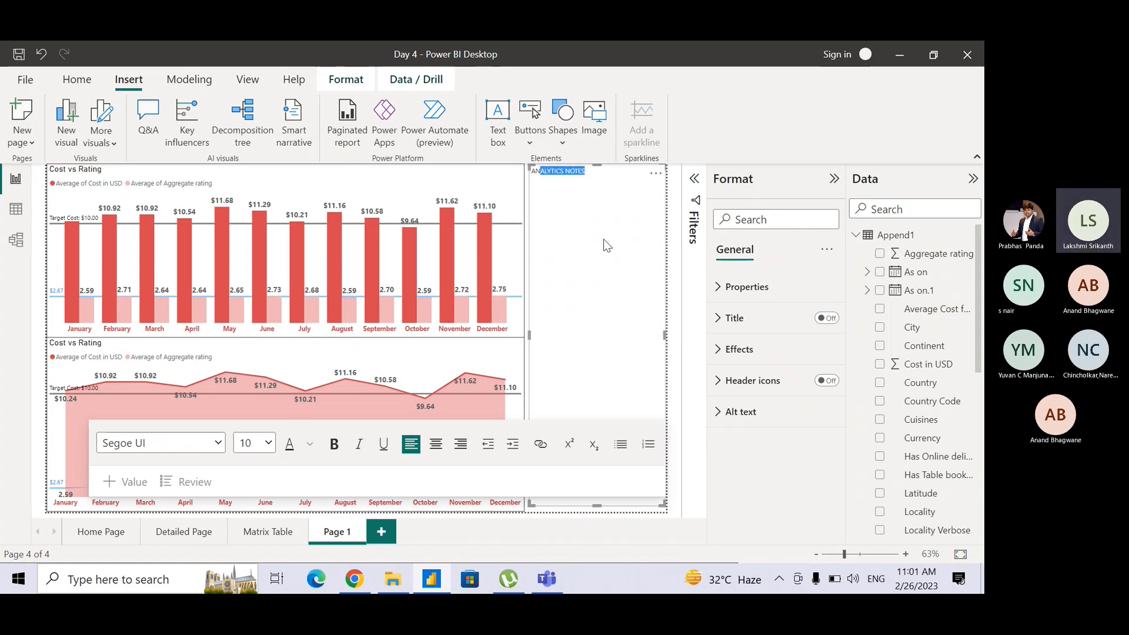
key(ctrl+b)
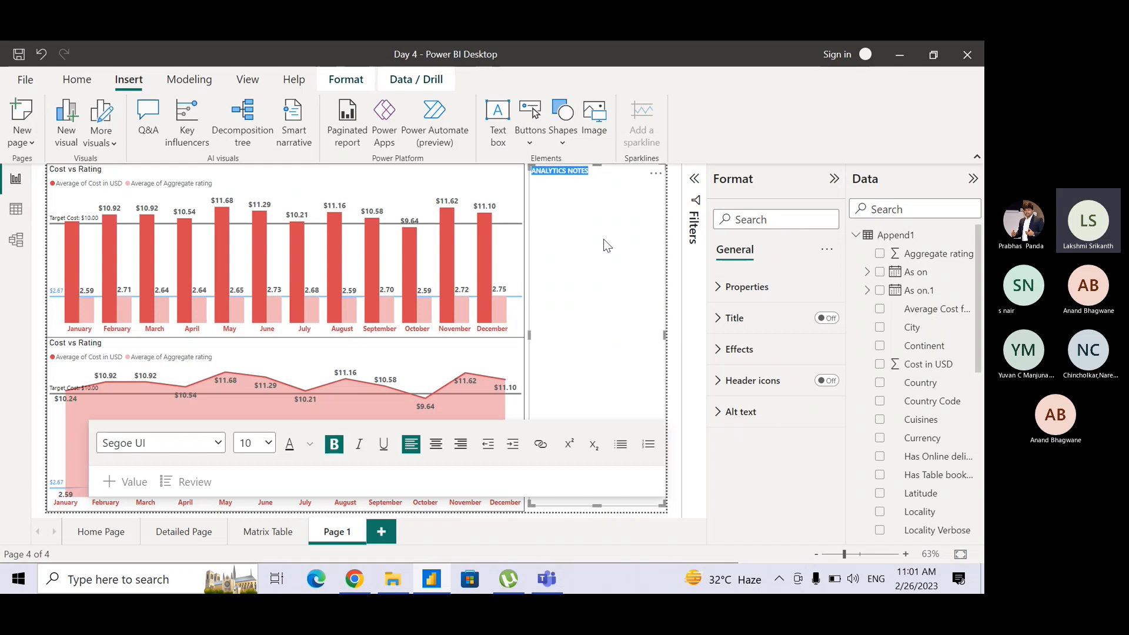
key(ctrl+u)
click(436, 445)
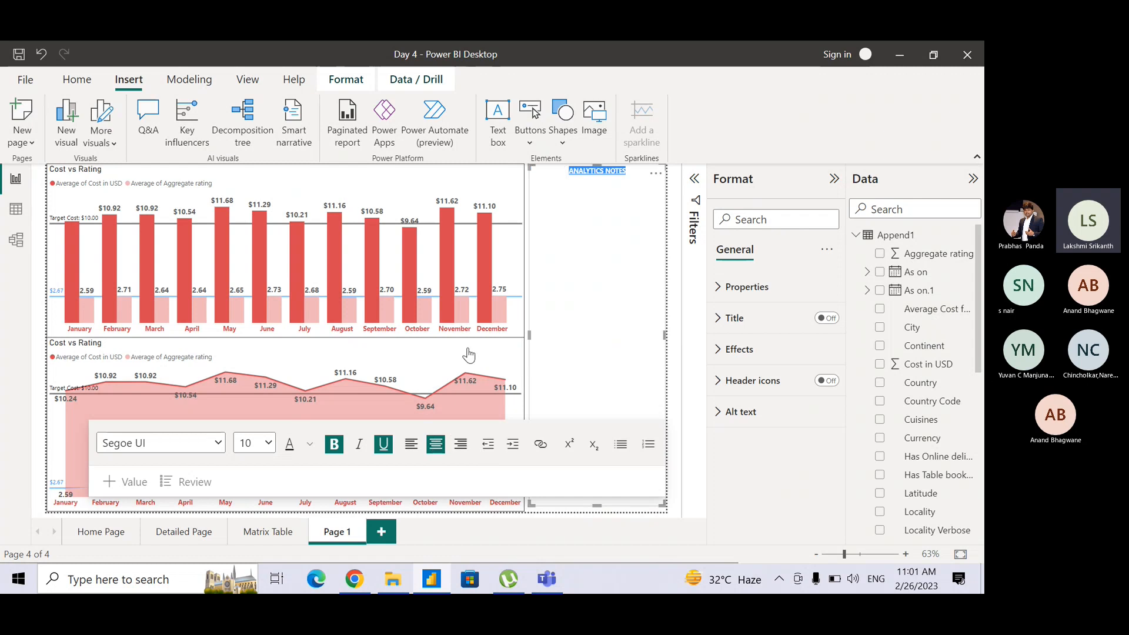
Set the font size to 12 after the heading and start a left-aligned bulleted list on the line below.
click(632, 171)
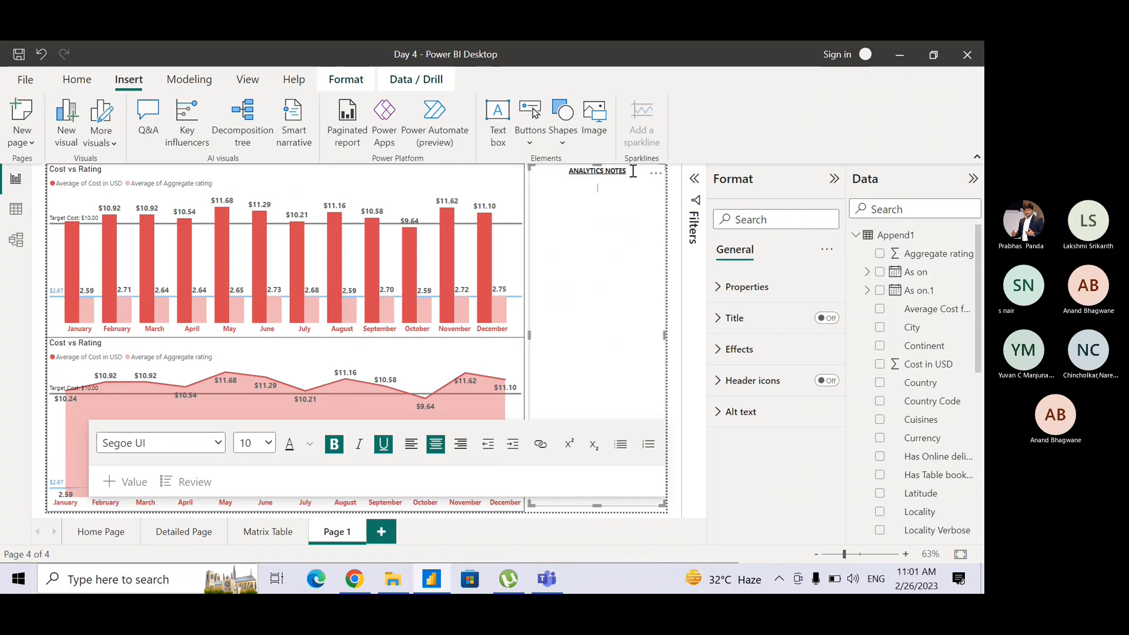
click(270, 445)
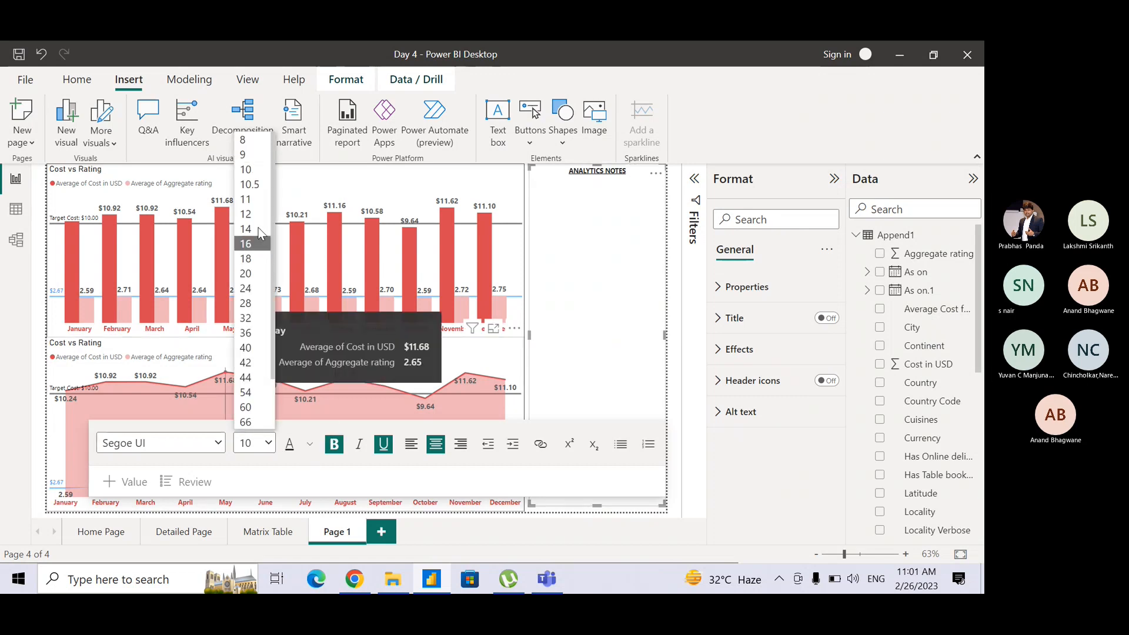
click(254, 214)
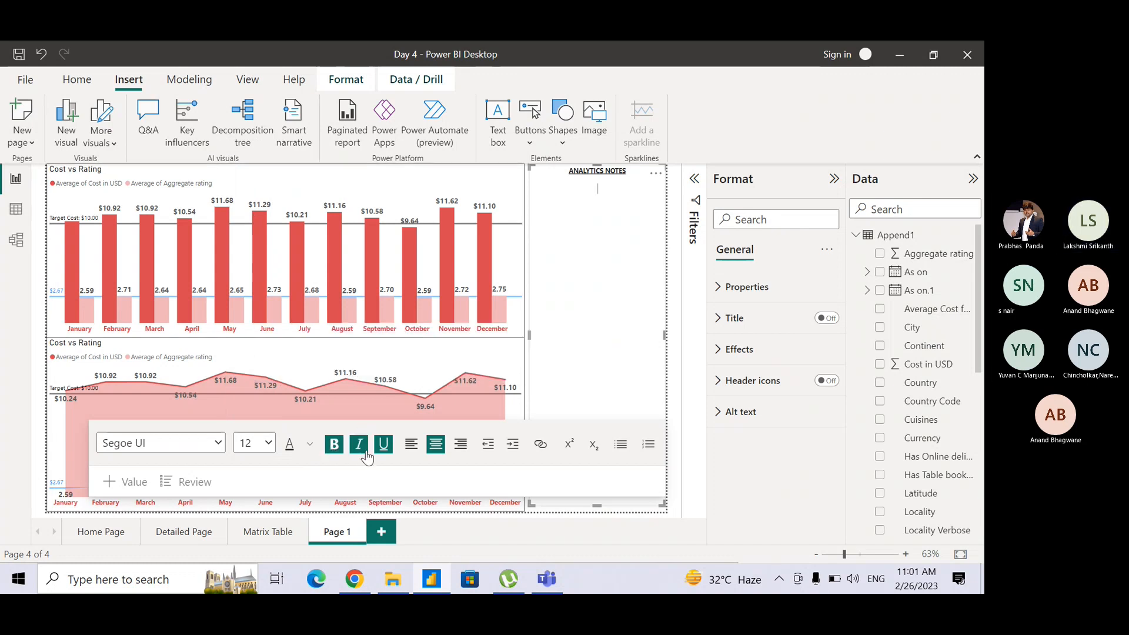
click(412, 445)
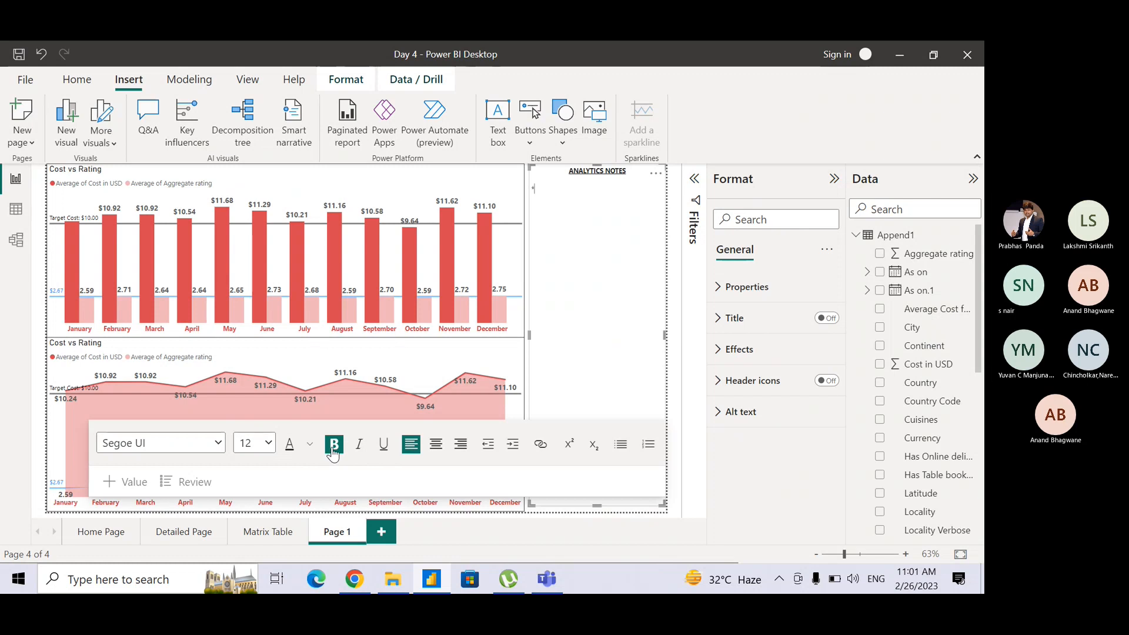
text(*)
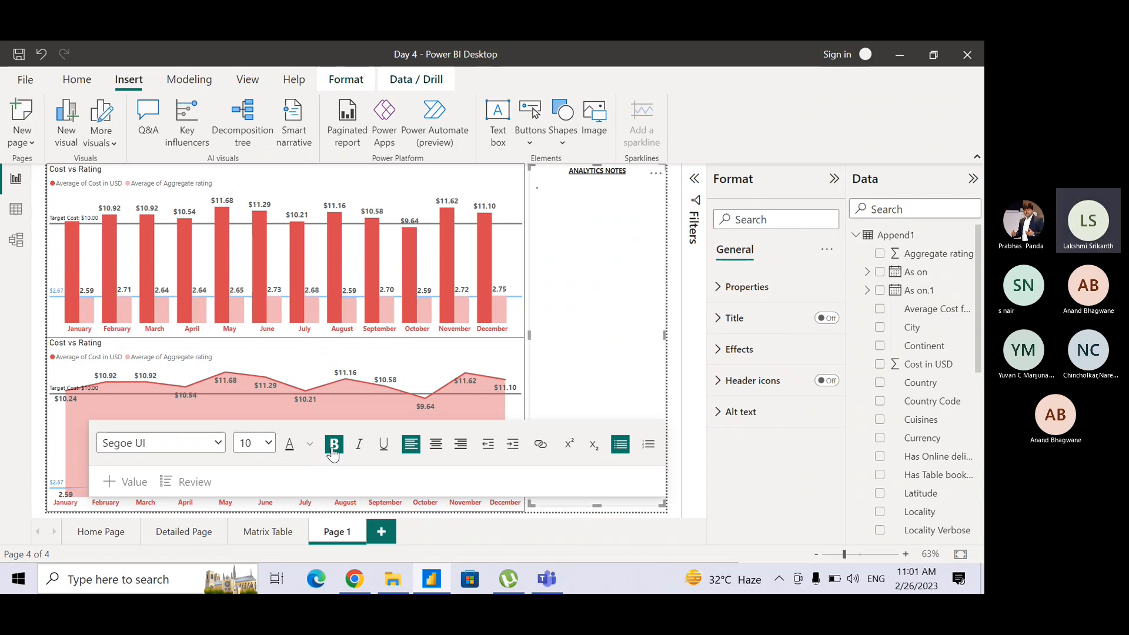
Enter "Constant Line" as the first bullet of the analytics notes.
text(constat)
key(BackSpace)
key(BackSpace)
text(onstatn)
key(BackSpace)
key(BackSpace)
key(BackSpace)
text(tant Line)
Enlarge the "Constant Line" bullet text to font size 14.
key(shift+Left)
key(shift+Left)
key(shift+Left)
key(shift+Left)
key(shift+Left)
key(shift+Left)
key(shift+Left)
key(shift+Left)
key(shift+Left)
key(shift+Left)
key(shift+Left)
key(shift+Left)
key(shift+Left)
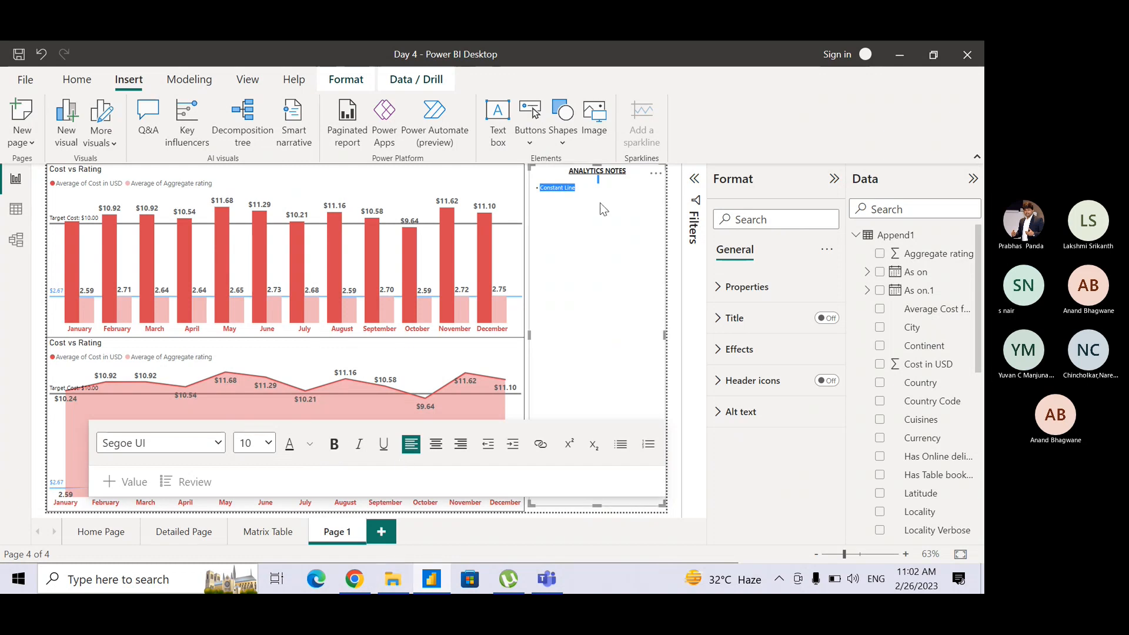
click(582, 190)
triple_click(582, 189)
click(580, 189)
drag(580, 189, 536, 191)
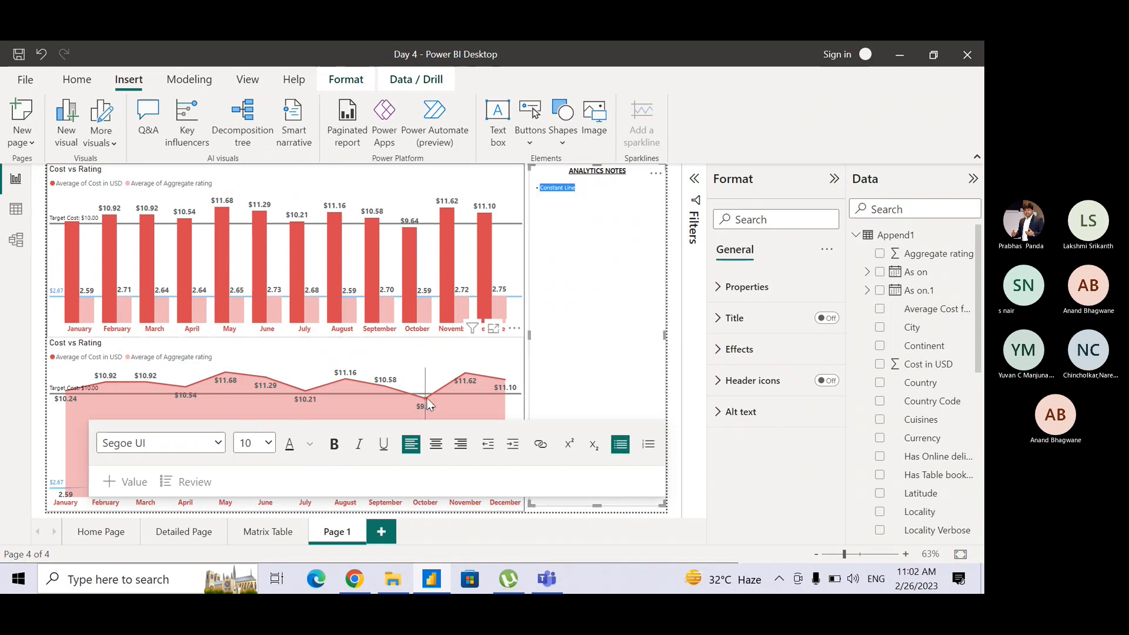
click(271, 443)
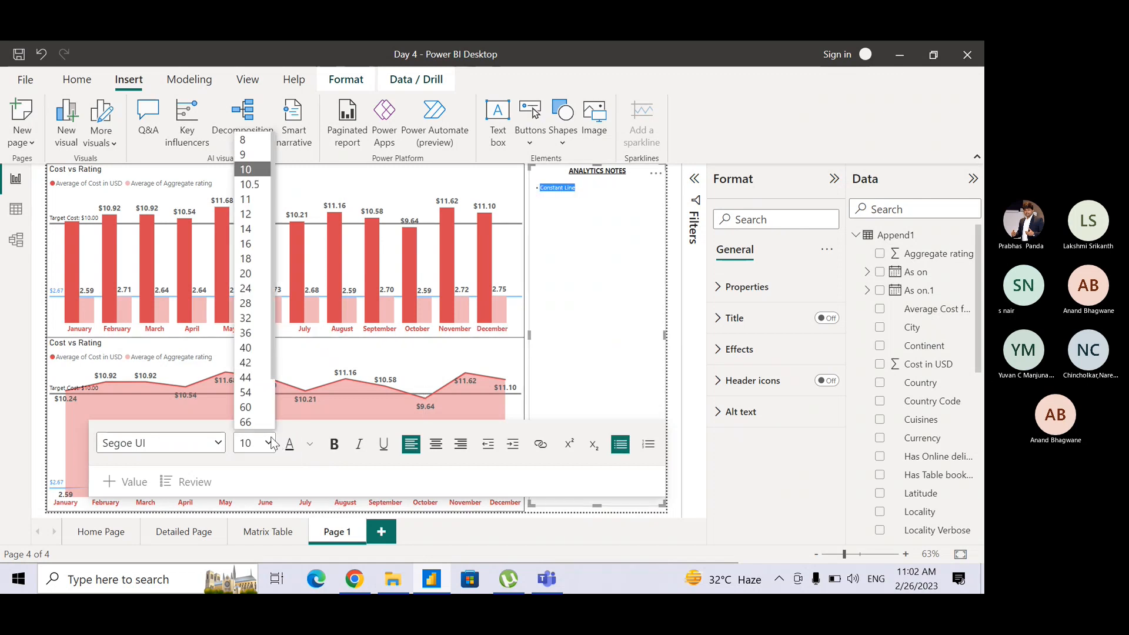
click(252, 210)
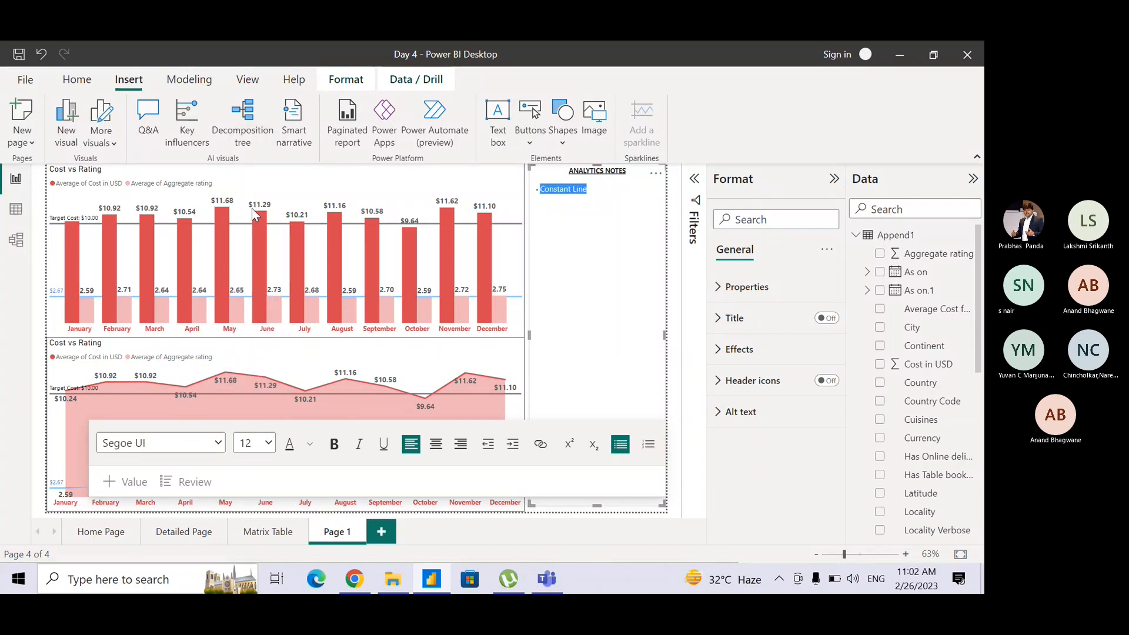
click(268, 443)
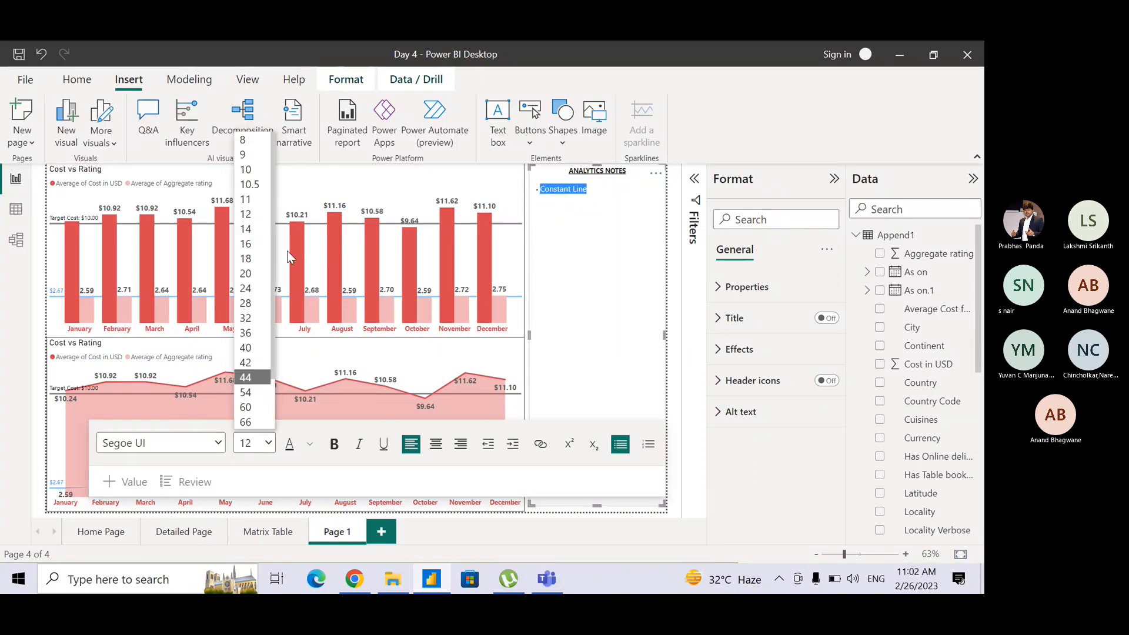
click(248, 229)
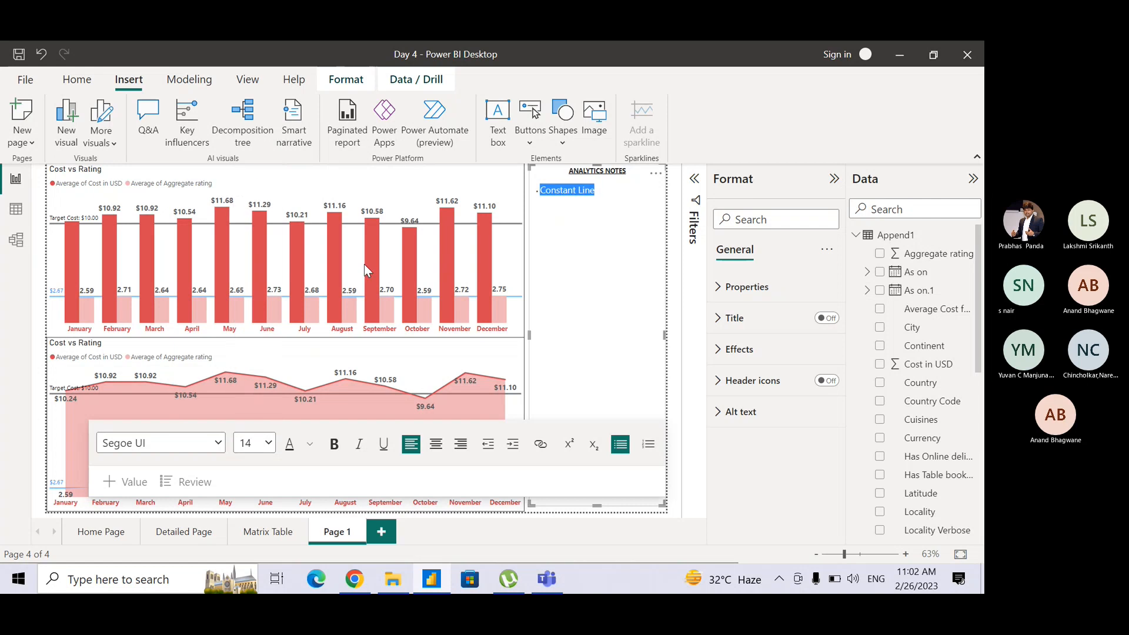
Prefix the first bullet with "Y-Axis /" so it reads "Y-Axis / Constant Line".
click(601, 191)
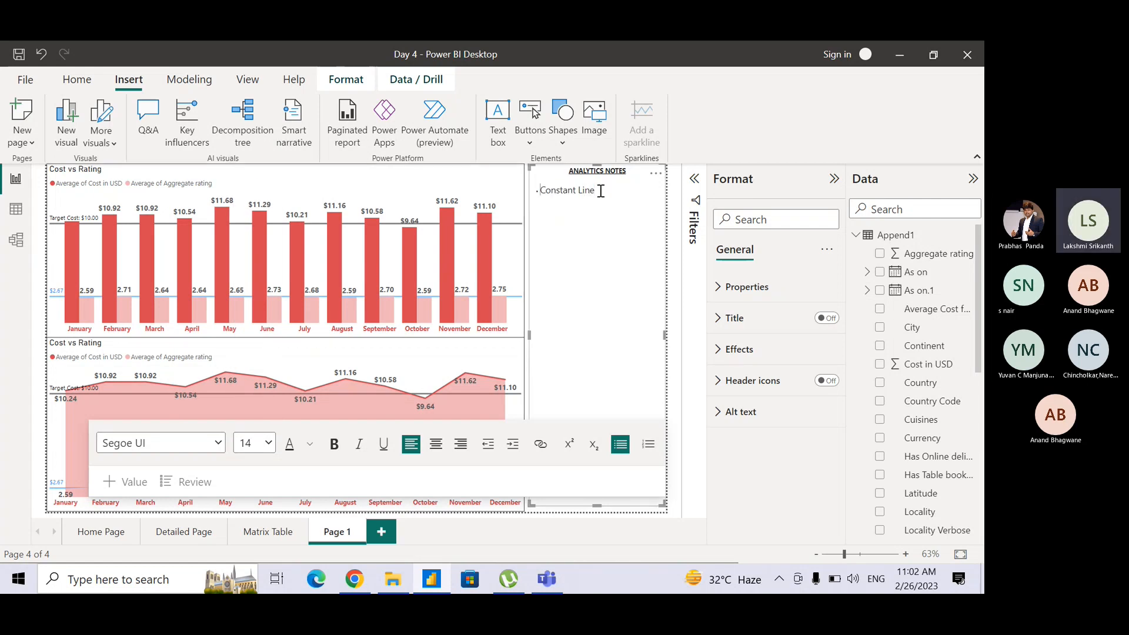
text(y)
key(BackSpace)
text(Y-Axis )
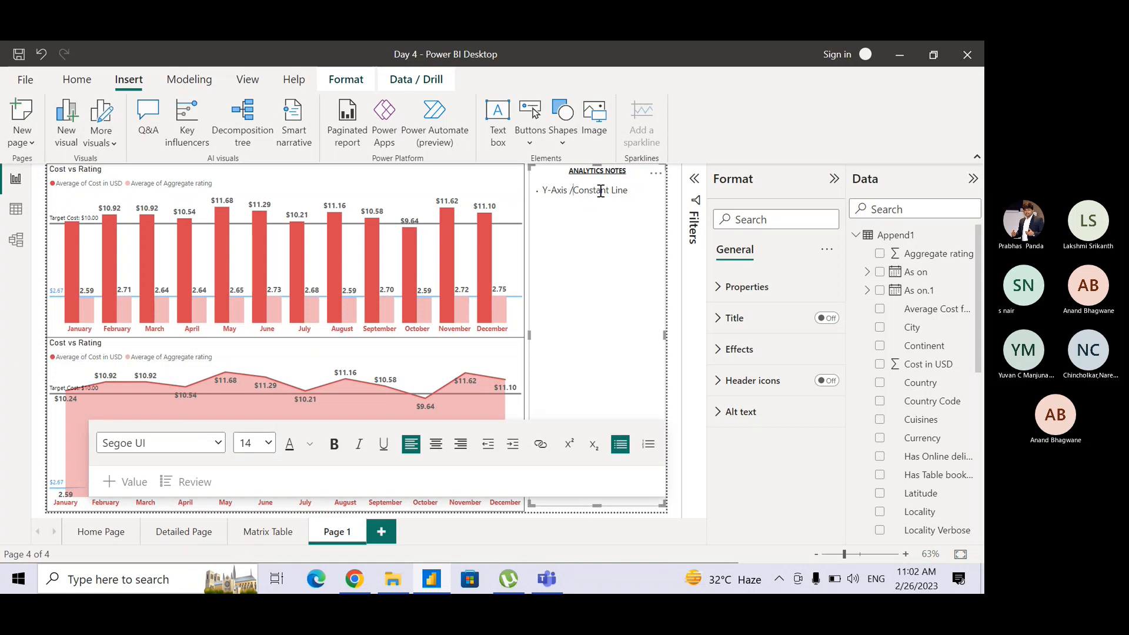
text(/)
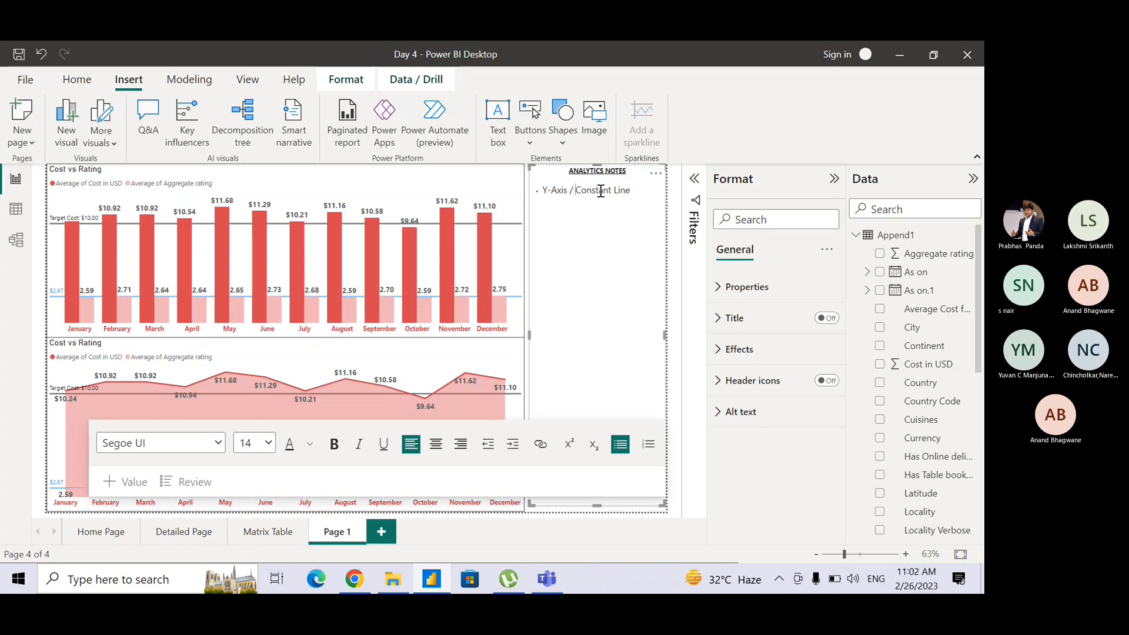
Add a second bullet reading "Min Line" at font size 14 below the first one.
key(End)
key(Return)
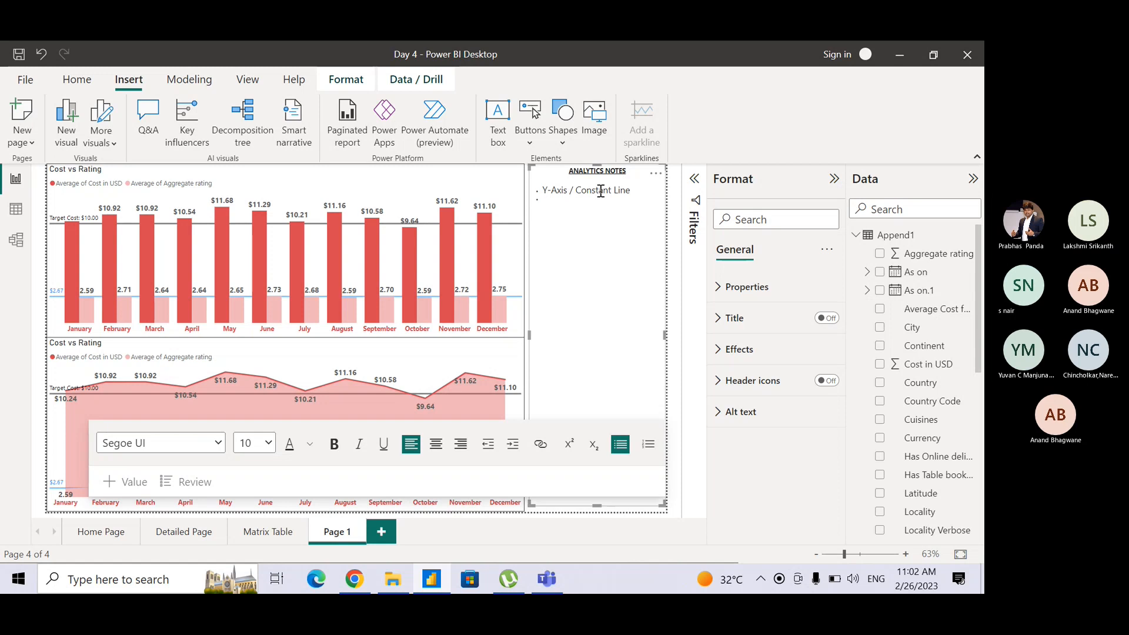
key(BackSpace)
text(Mi)
key(BackSpace)
key(BackSpace)
key(BackSpace)
key(BackSpace)
key(Return)
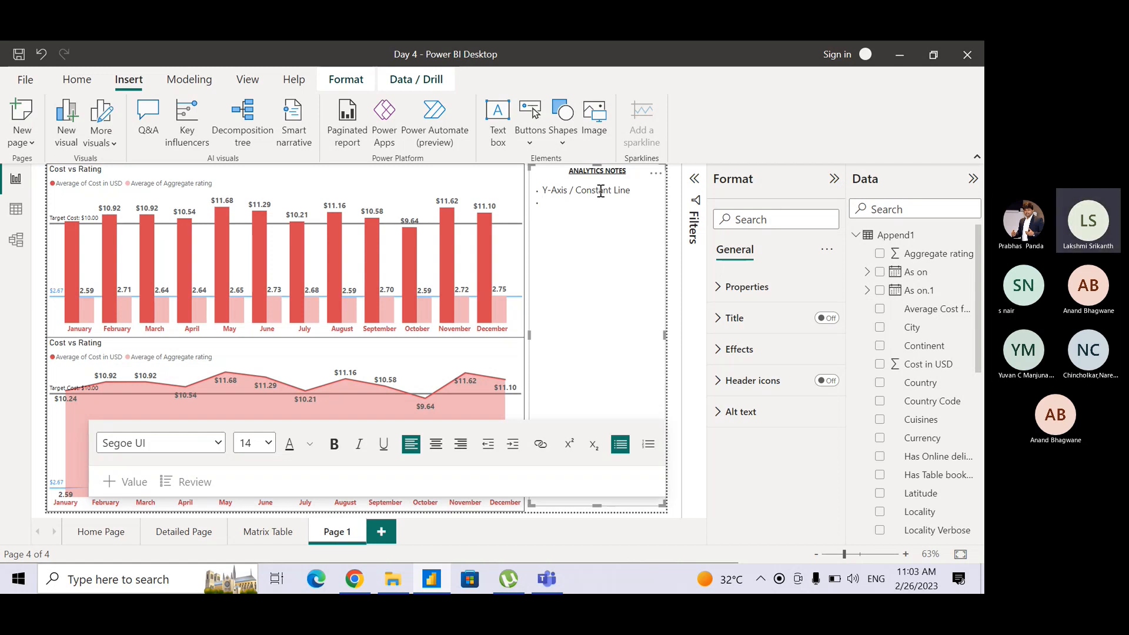
text(Min Line)
Add the bullets "Max Line" and "Medial Line" below "Min Line".
key(Return)
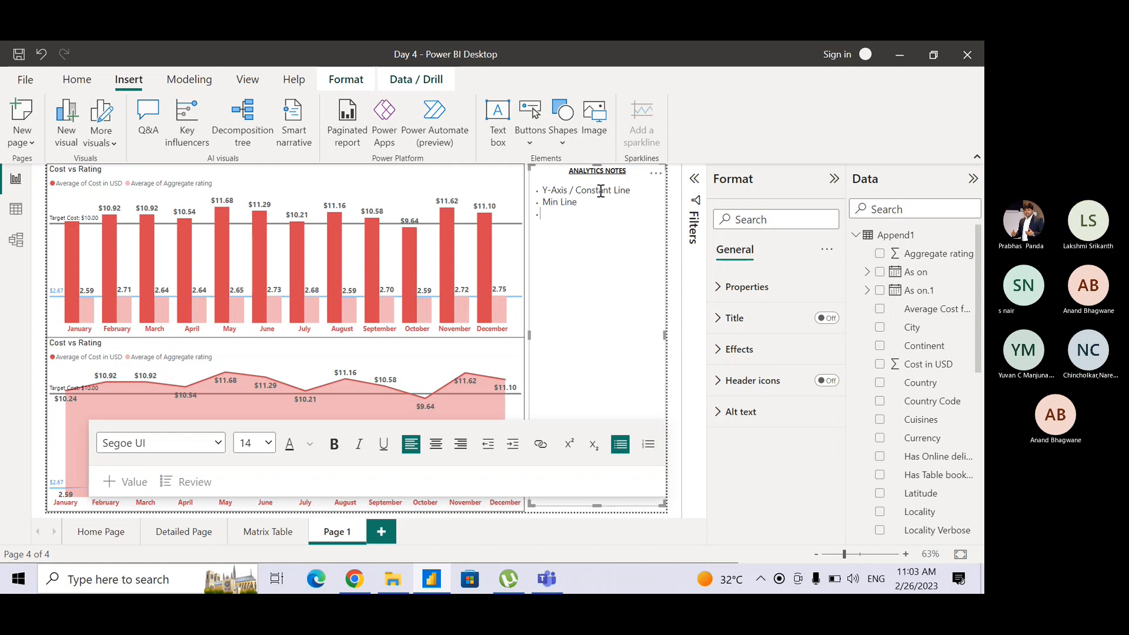
text(Max Line)
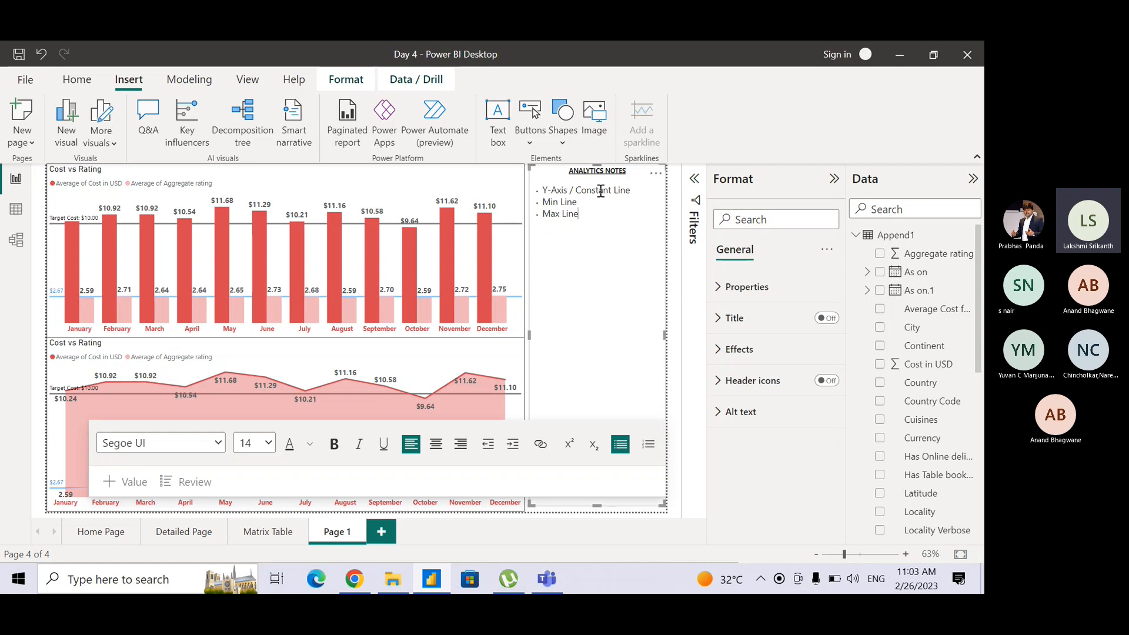
key(Return)
text(Medial Line)
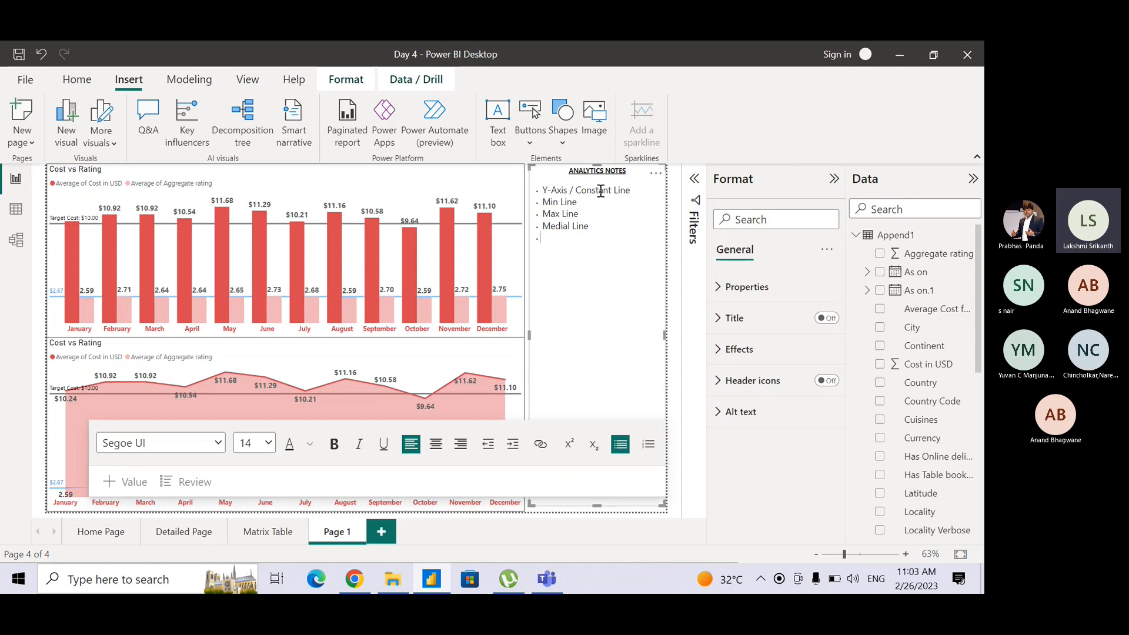
Add the bullet "Average Line" at the end of the notes list.
key(Return)
text(Avrage)
key(BackSpace)
key(BackSpace)
key(BackSpace)
key(BackSpace)
text(era)
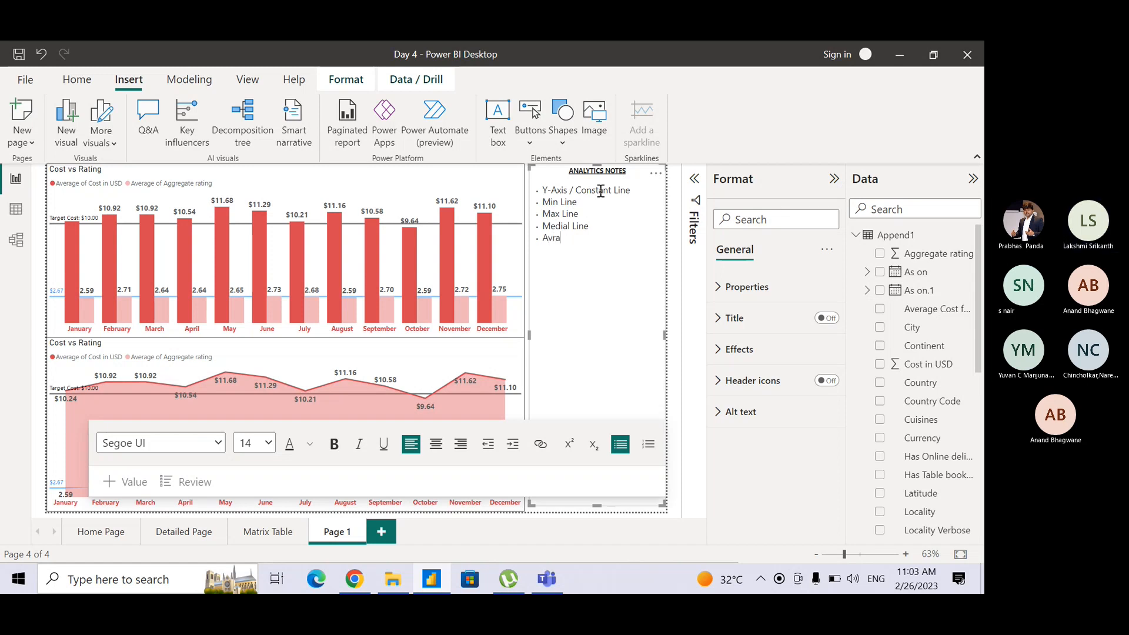
key(BackSpace)
key(BackSpace)
key(BackSpace)
text(erage Line)
Add the bullets "Percentile Line" and "Error Bars" to complete the notes list.
key(Return)
text(Percentile Line Error )
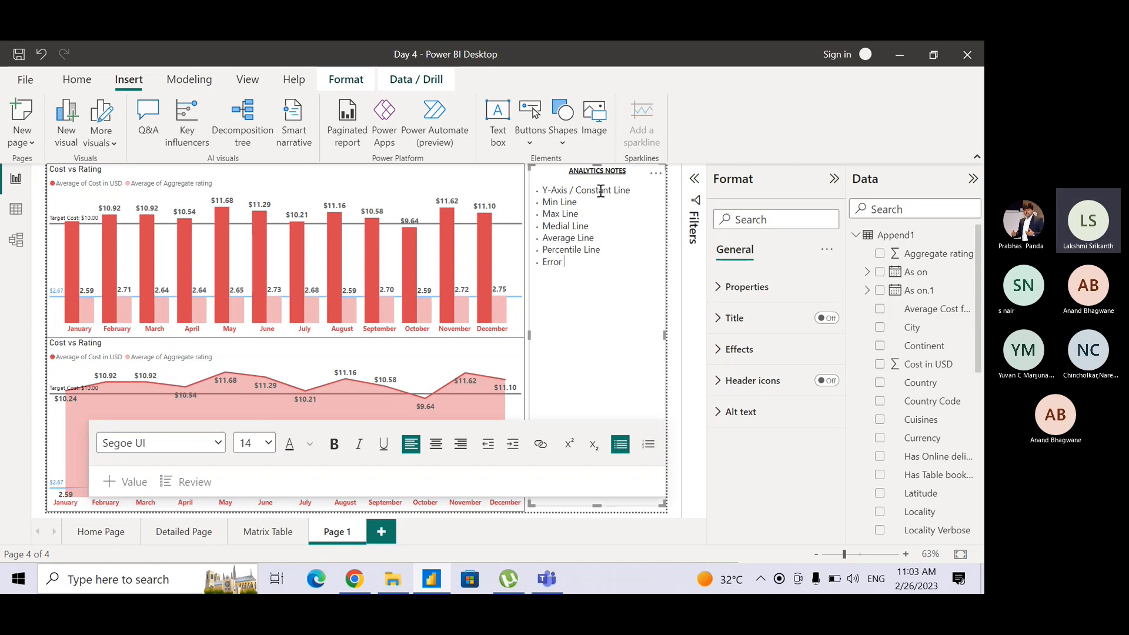
text(Bars)
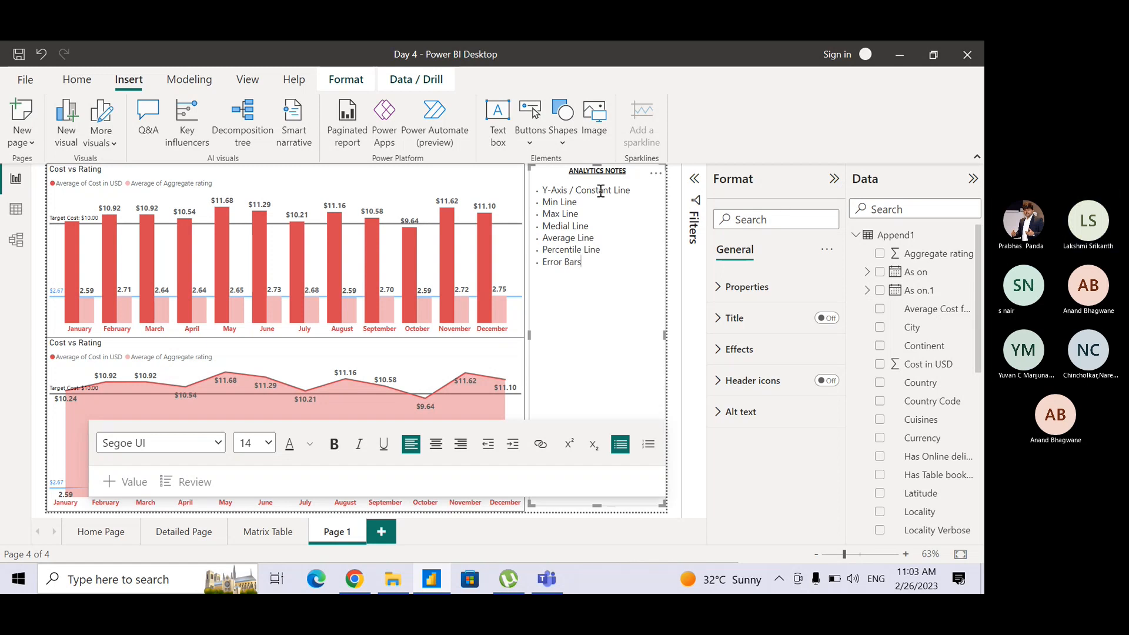
Correct the "Medial Line" bullet to read "Median Line".
key(Up)
key(Left)
key(Left)
key(BackSpace)
text(n)
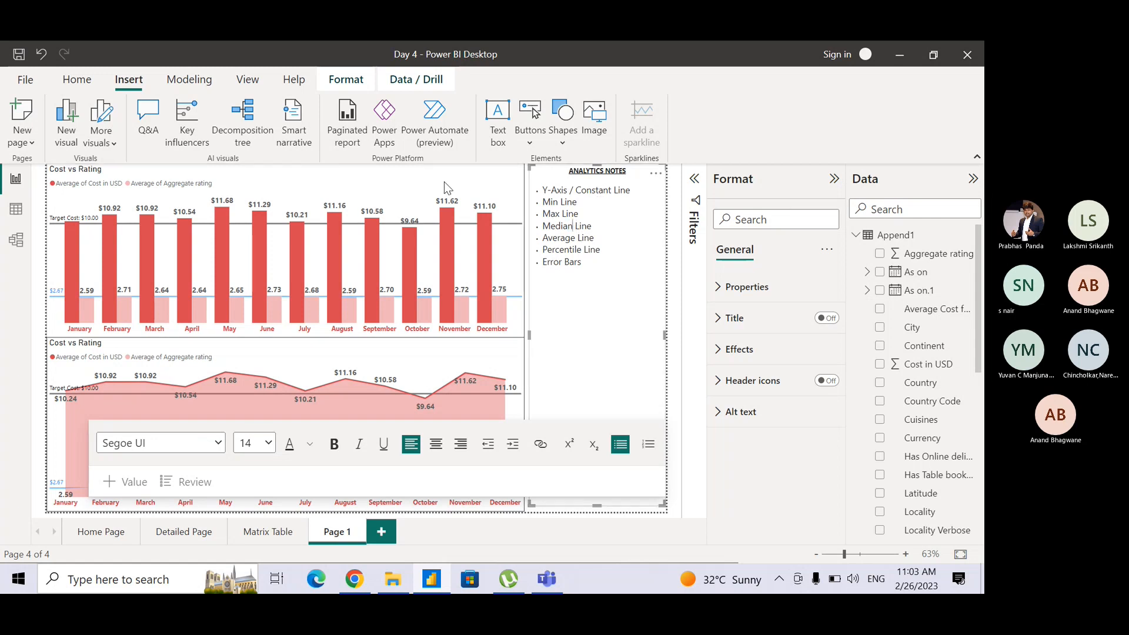
Compare the analytics options offered for the column chart with those offered for the area chart.
click(460, 179)
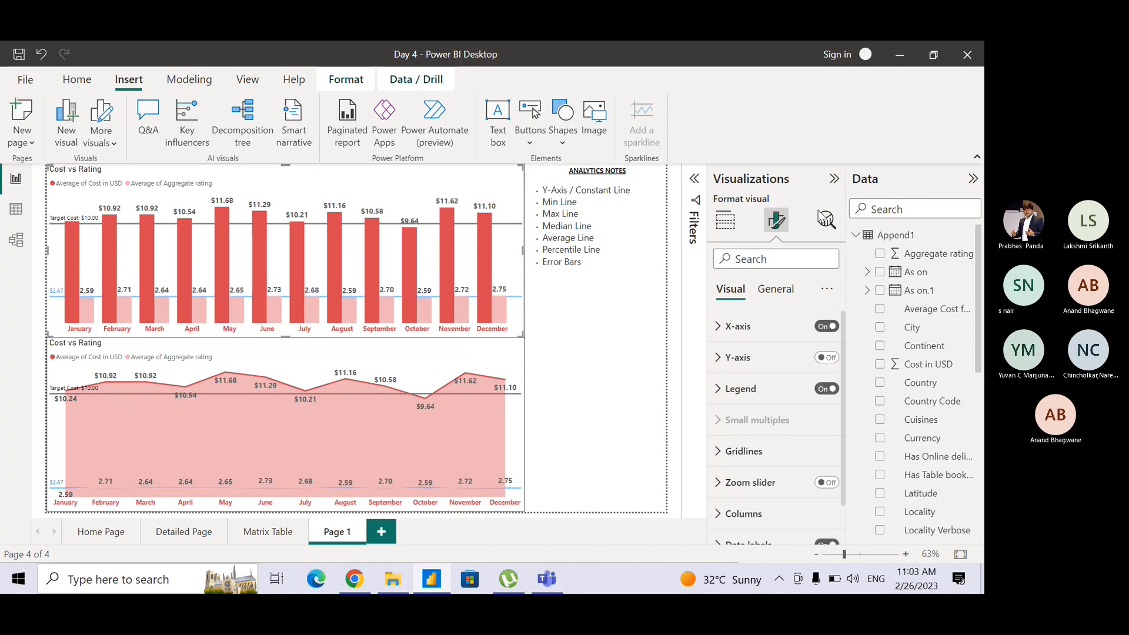
click(823, 223)
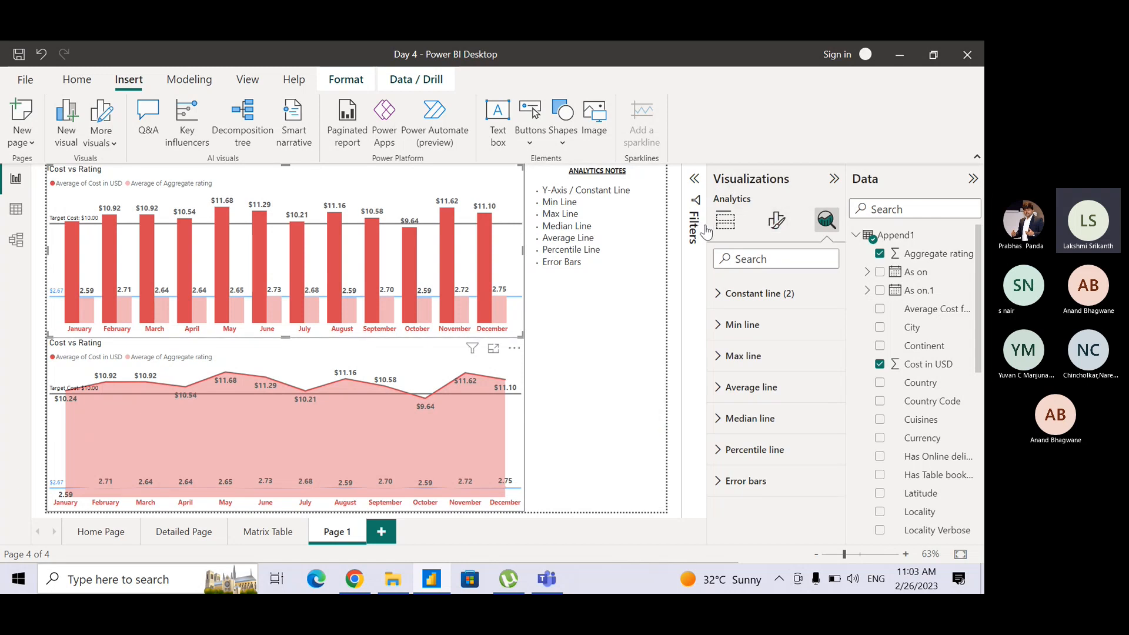
click(725, 233)
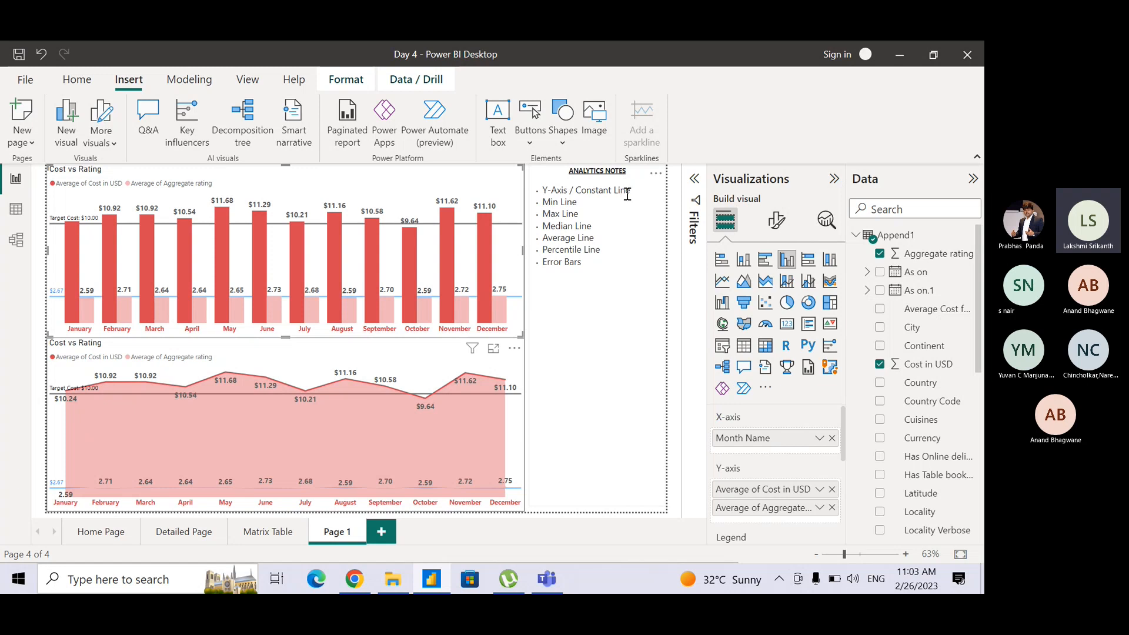
click(450, 350)
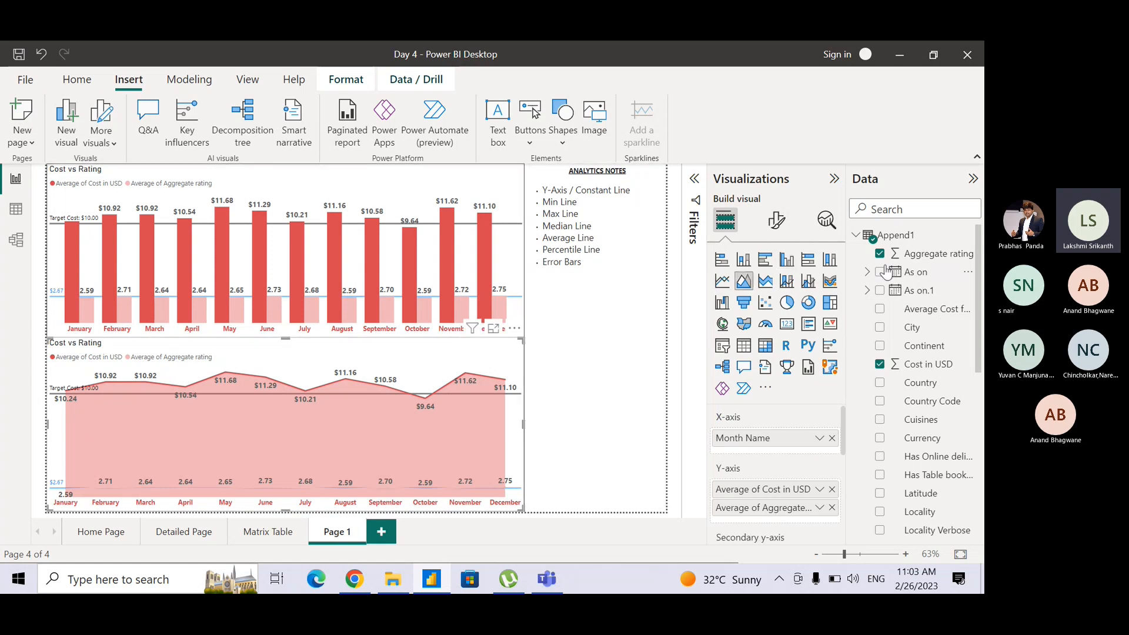
click(825, 224)
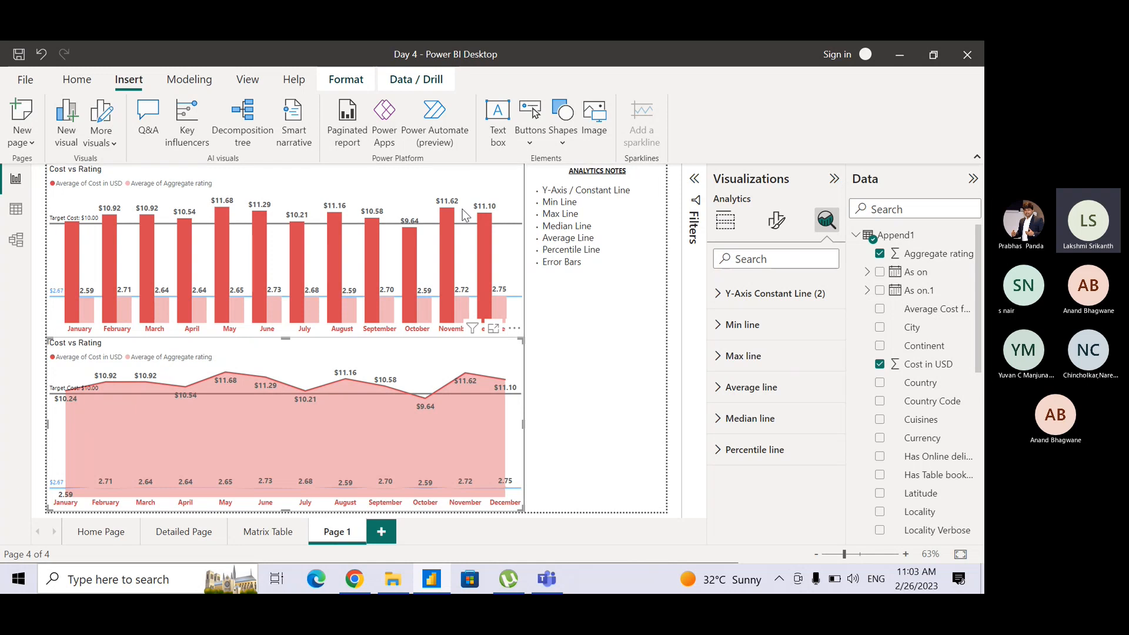
click(485, 189)
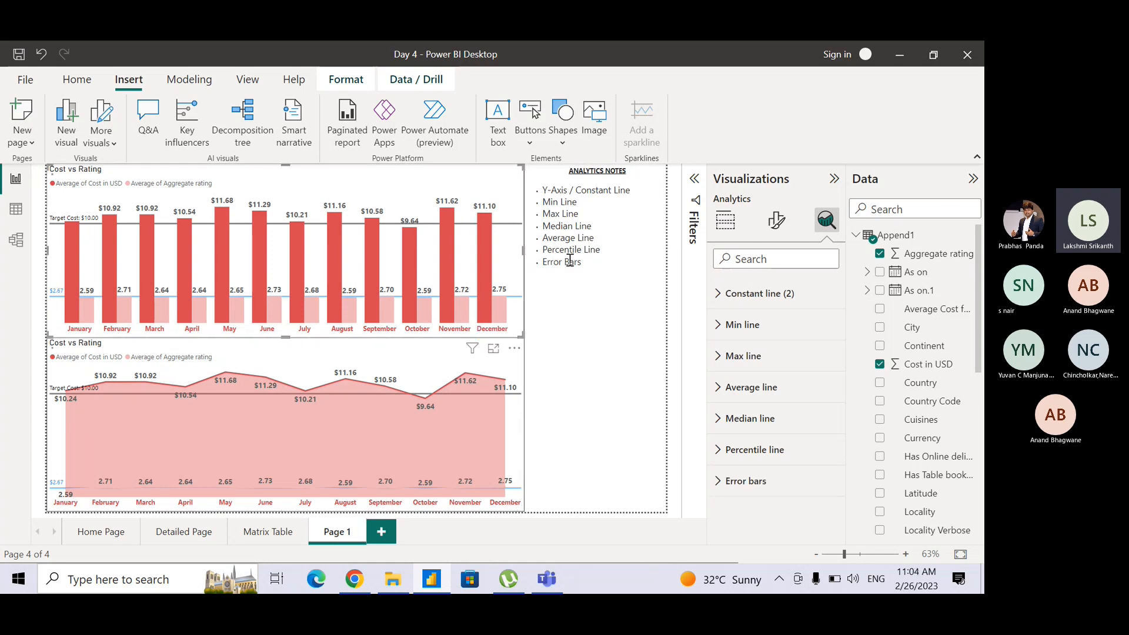
Try to replace the bullets of "Y-Axis / Constant Line" and "Min Line" with the numbers "1." and "2.".
click(540, 192)
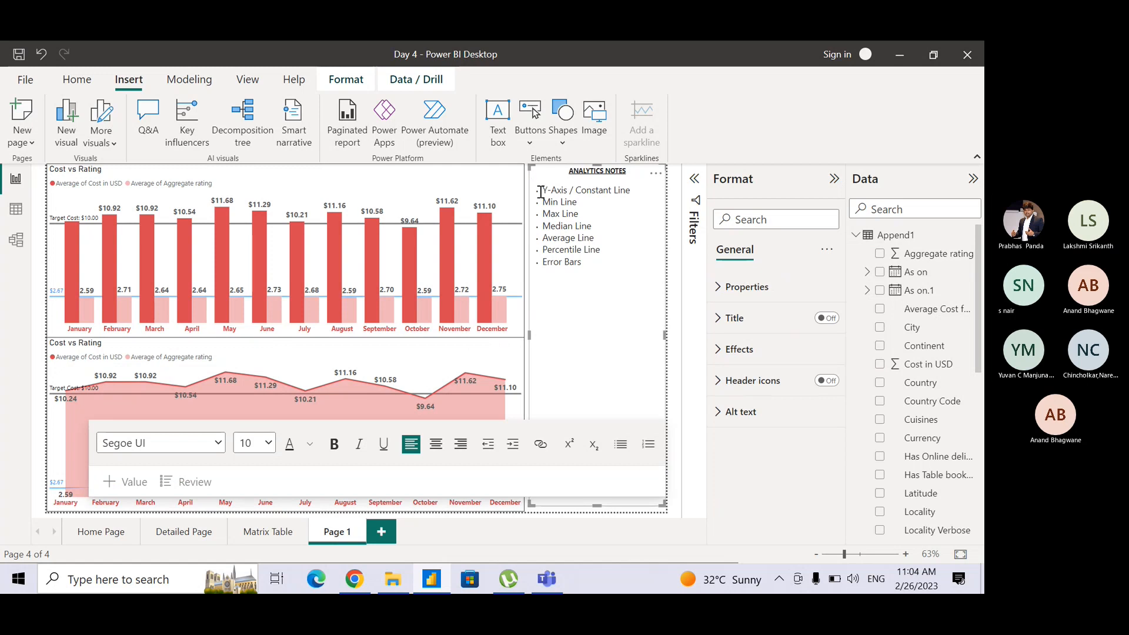
click(544, 192)
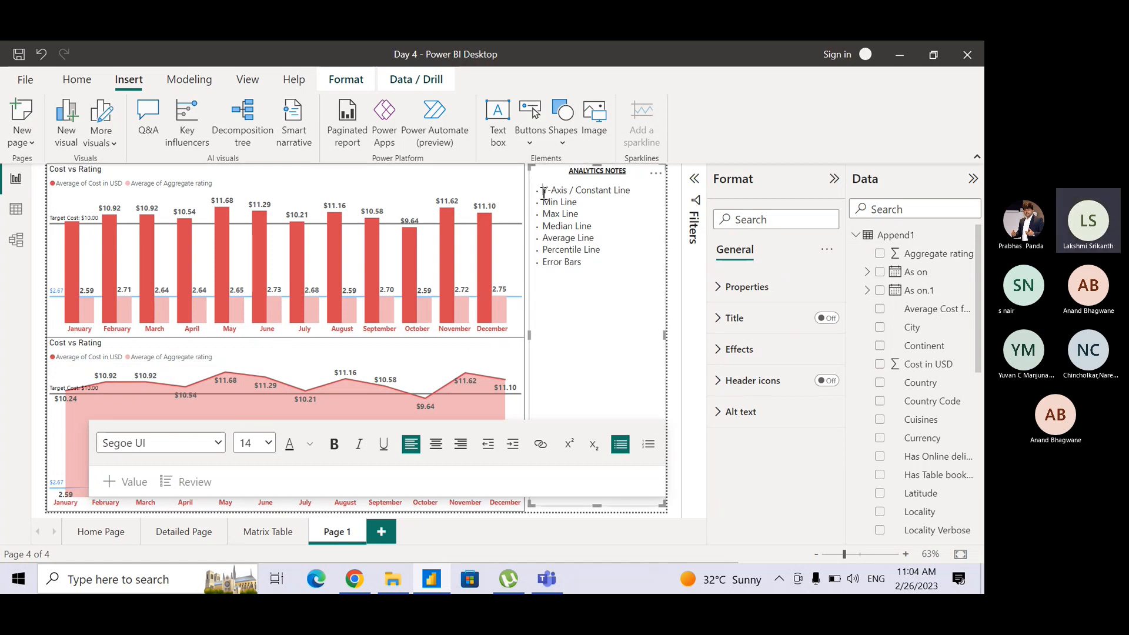
key(BackSpace)
text(1.)
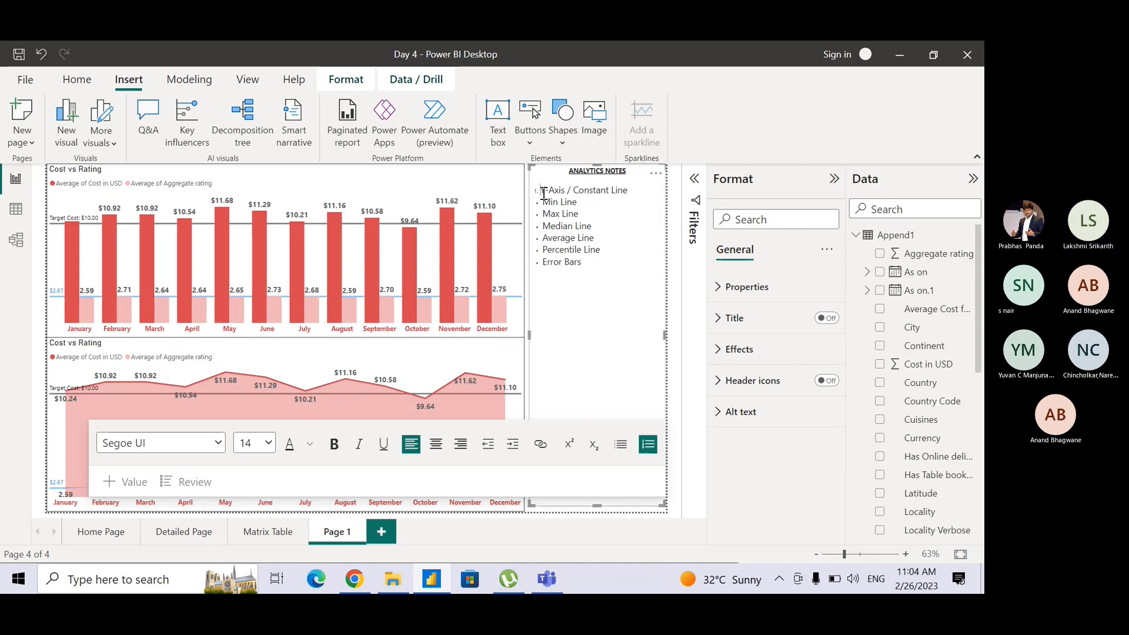
key(Up)
key(Down)
key(Up)
key(Down)
key(shift+Right)
key(Down)
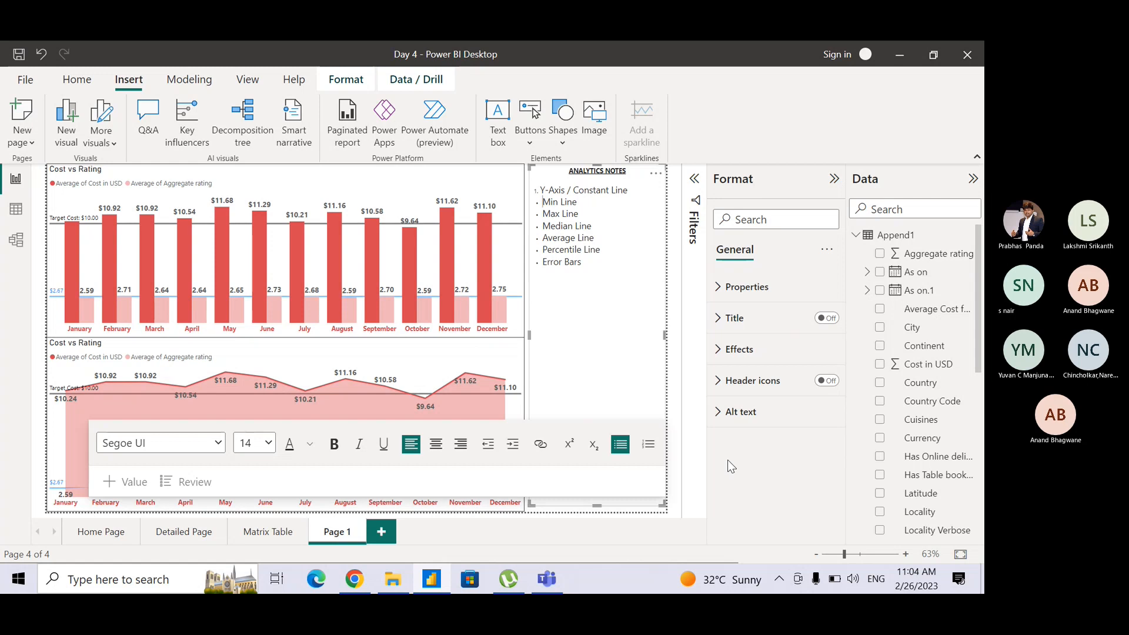
key(BackSpace)
text(2.)
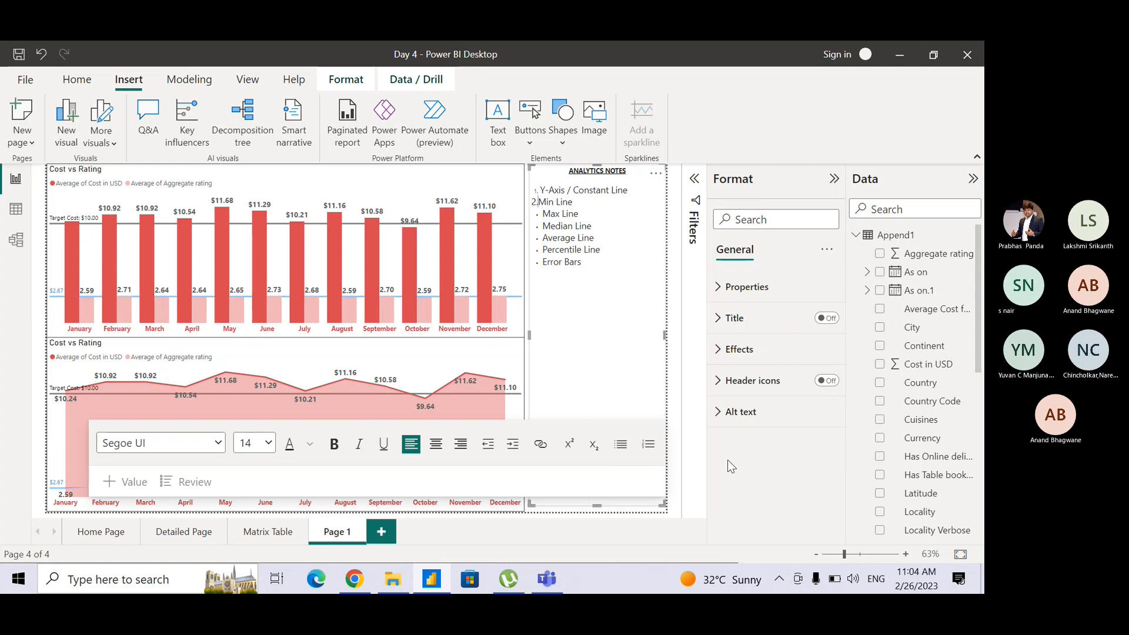
Replace the bullet before "Max Line" with the plain number 3.
key(Down)
key(BackSpace)
key(BackSpace)
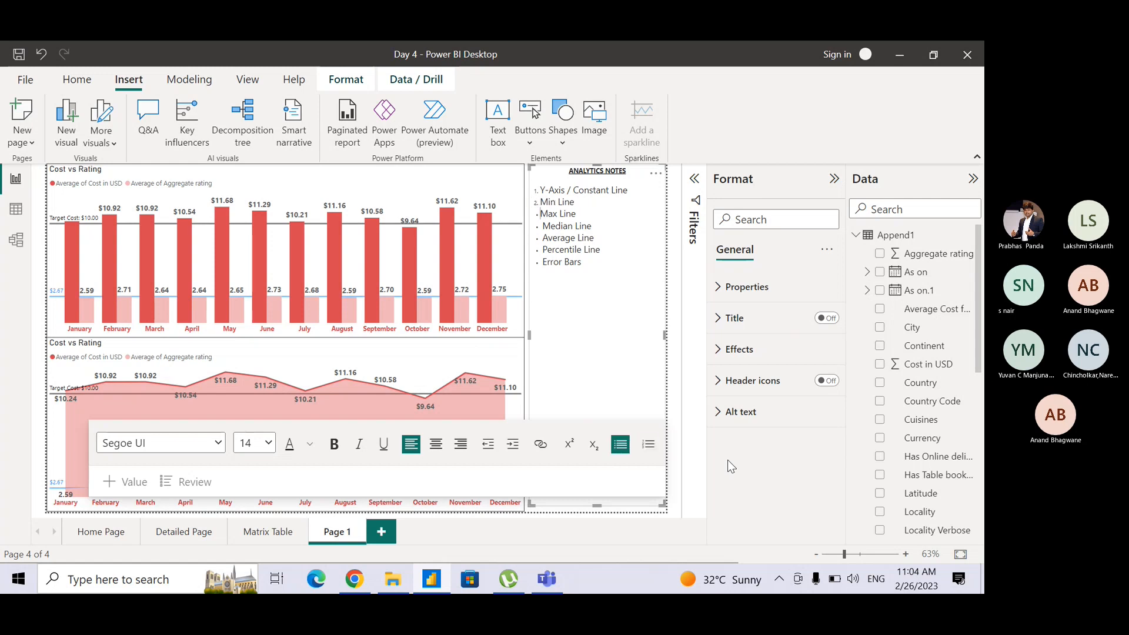
text(3)
Replace the automatic numbering of "Min Line" and "Y-Axis / Constant Line" with the plain numbers 2 and 1.
key(Up)
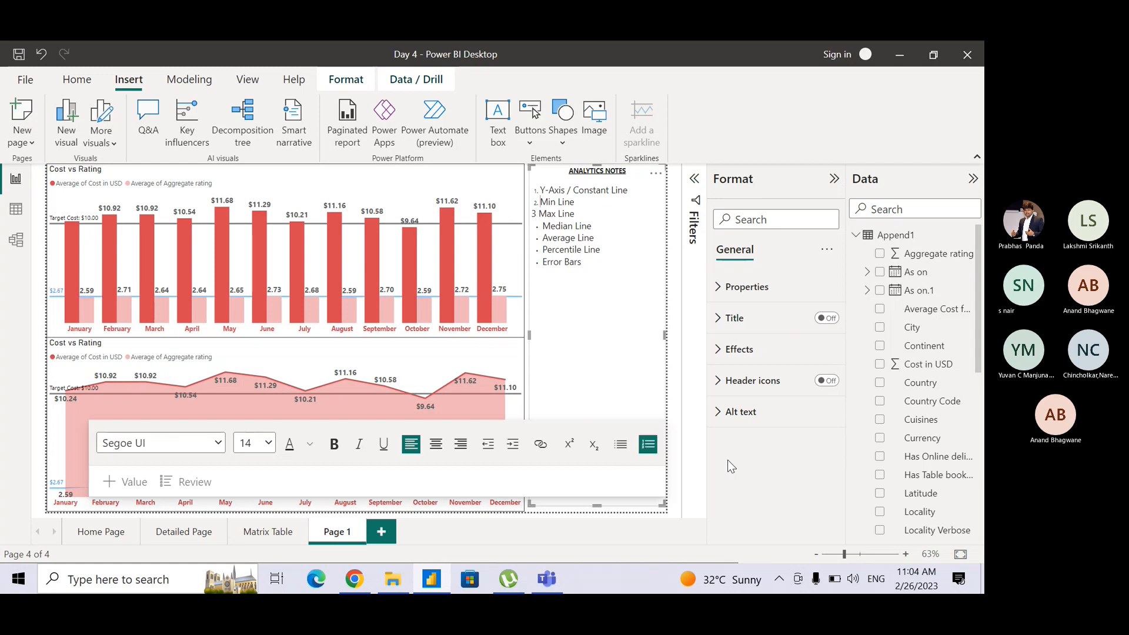
key(BackSpace)
key(BackSpace)
key(Return)
key(BackSpace)
text(2)
key(Up)
key(BackSpace)
key(BackSpace)
key(Return)
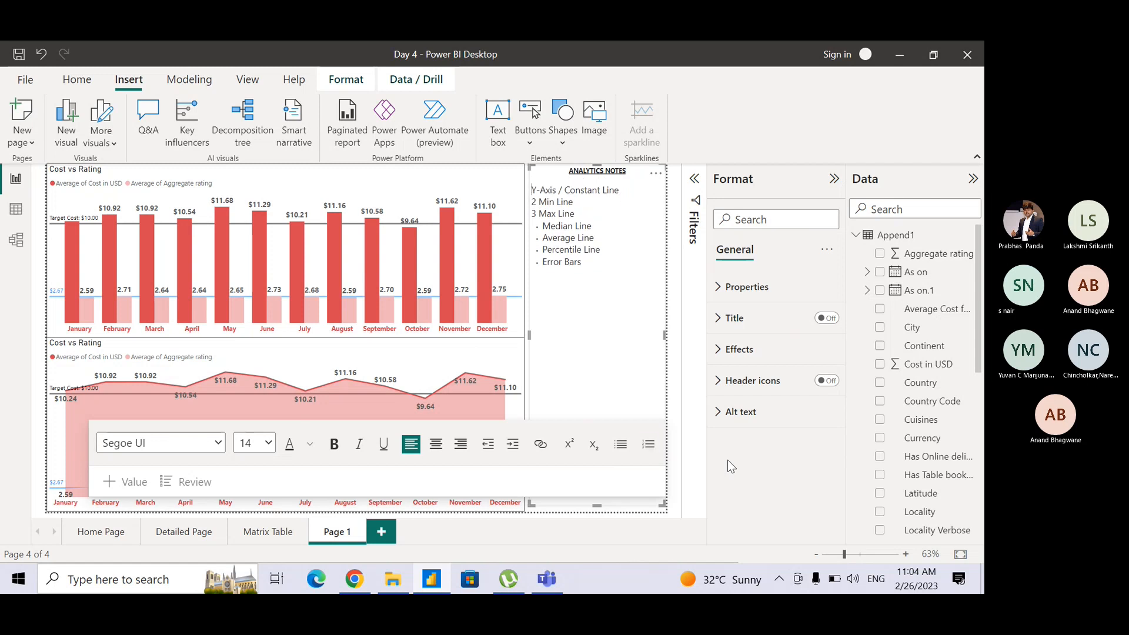
text(1)
Replace the bullets before "Median Line" and "Average Line" with the plain numbers 4 and 5.
key(Down)
key(Down)
key(Down)
key(BackSpace)
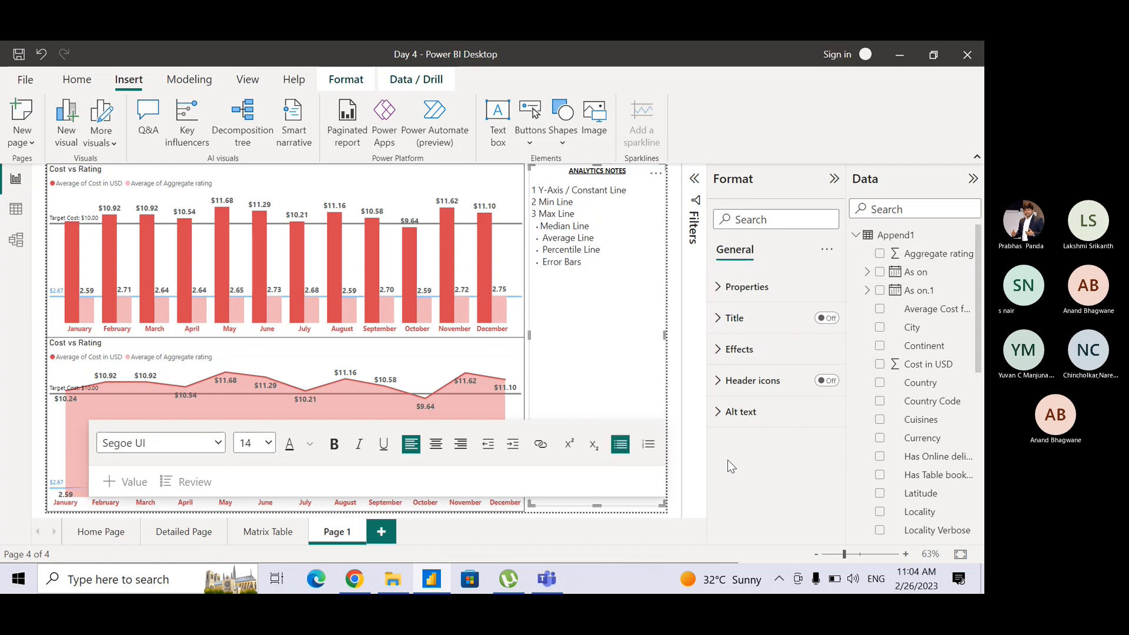
text(4)
key(Down)
key(BackSpace)
text(5)
Replace the bullets before "Percentile Line" and "Error Bars" with the plain numbers 6 and 7.
key(Down)
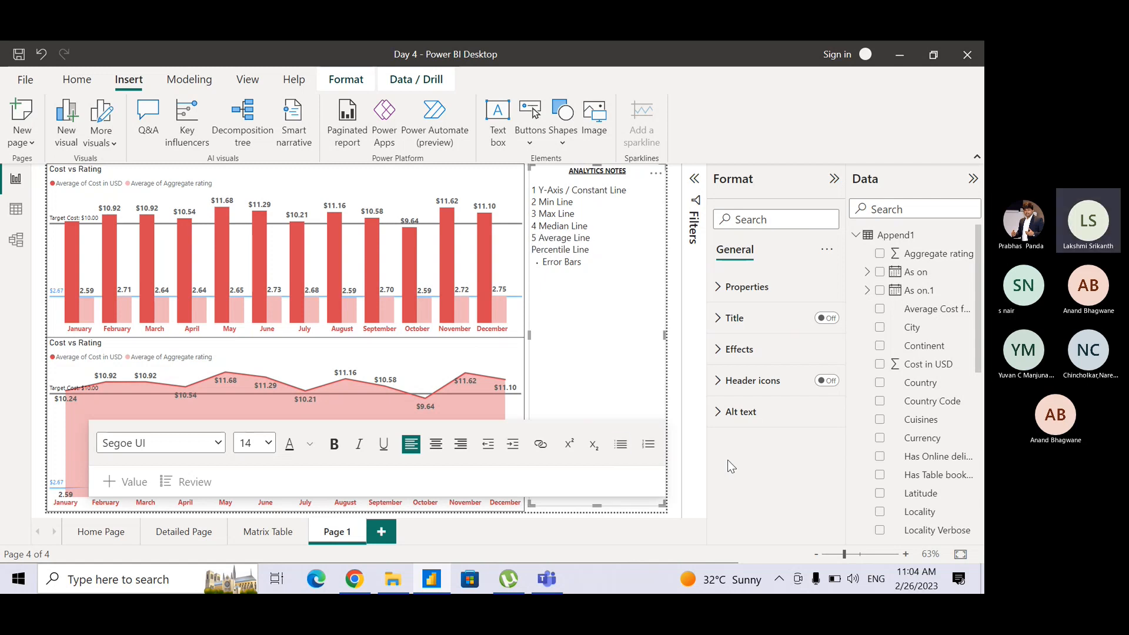
text(6)
key(Down)
key(BackSpace)
text(7)
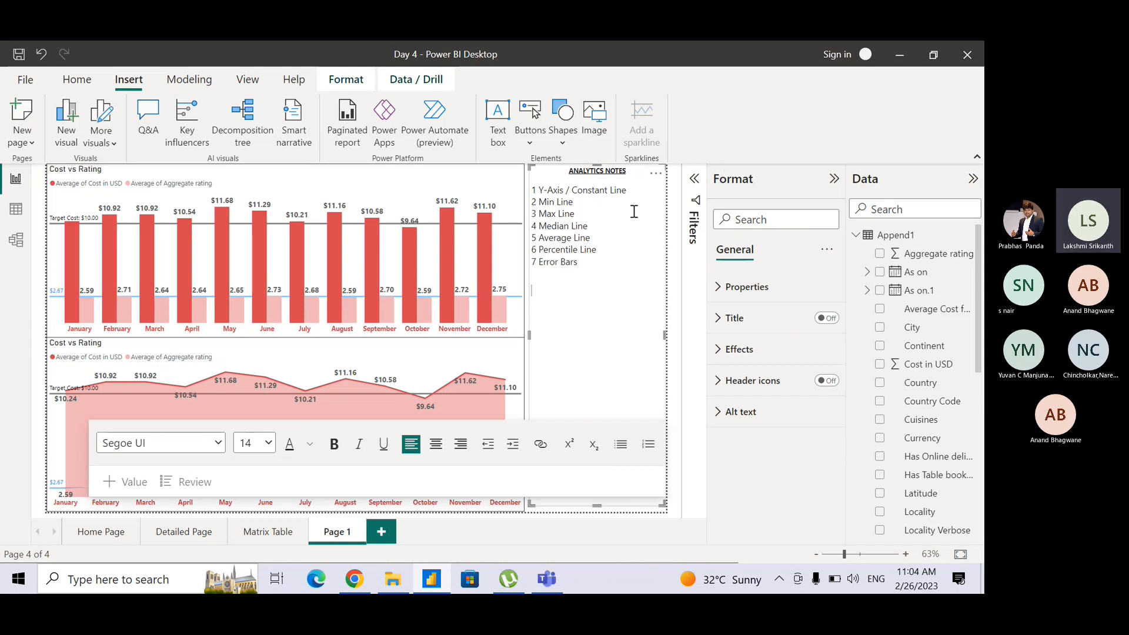
Check the available visual types and add the line "Stacked Bar Chart" below the numbered notes list.
click(509, 183)
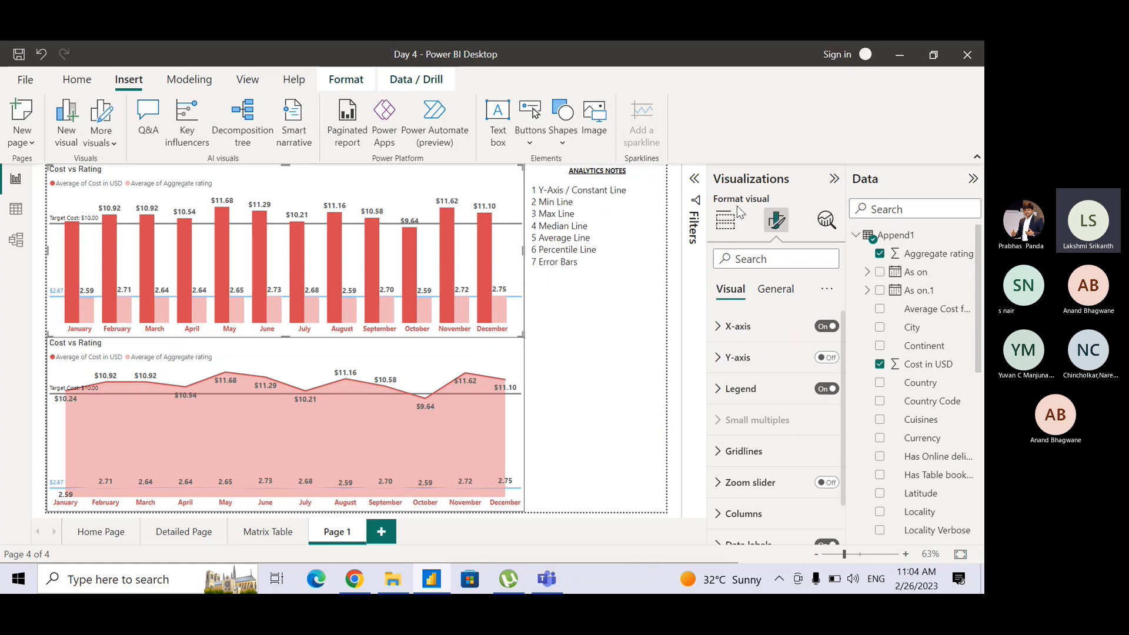
click(724, 224)
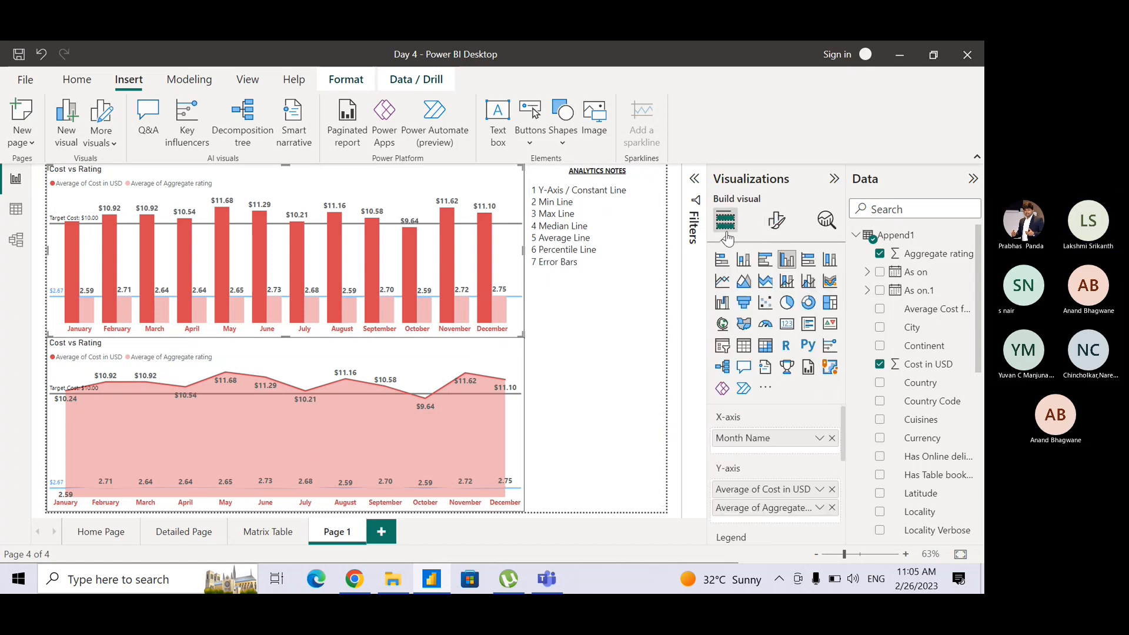
click(573, 292)
text(Sta)
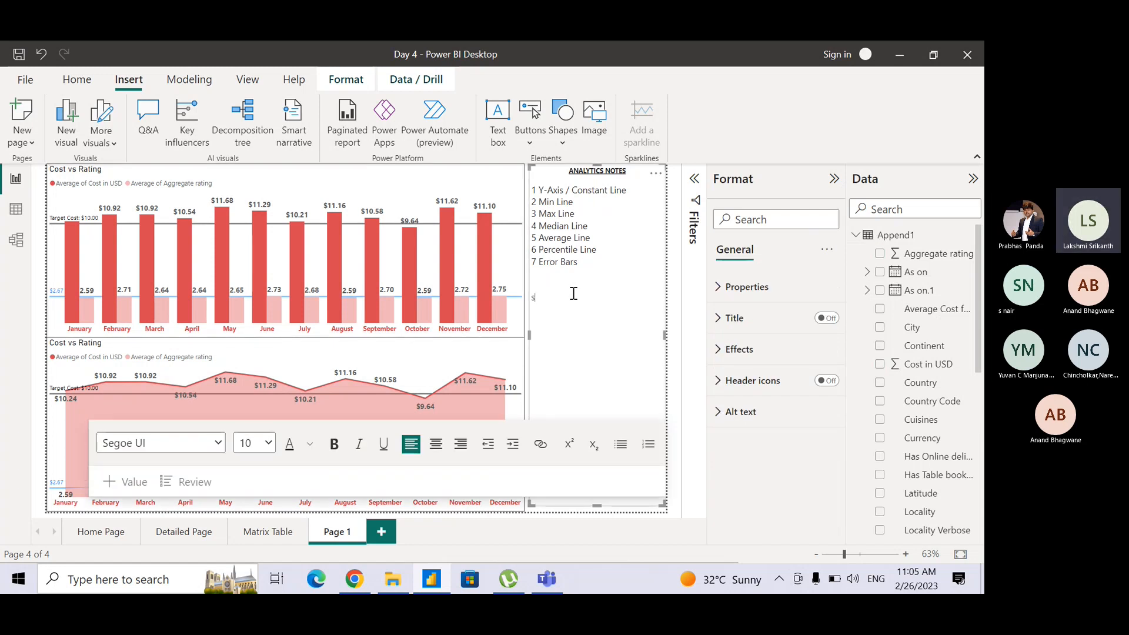
text(cked Bar Chart)
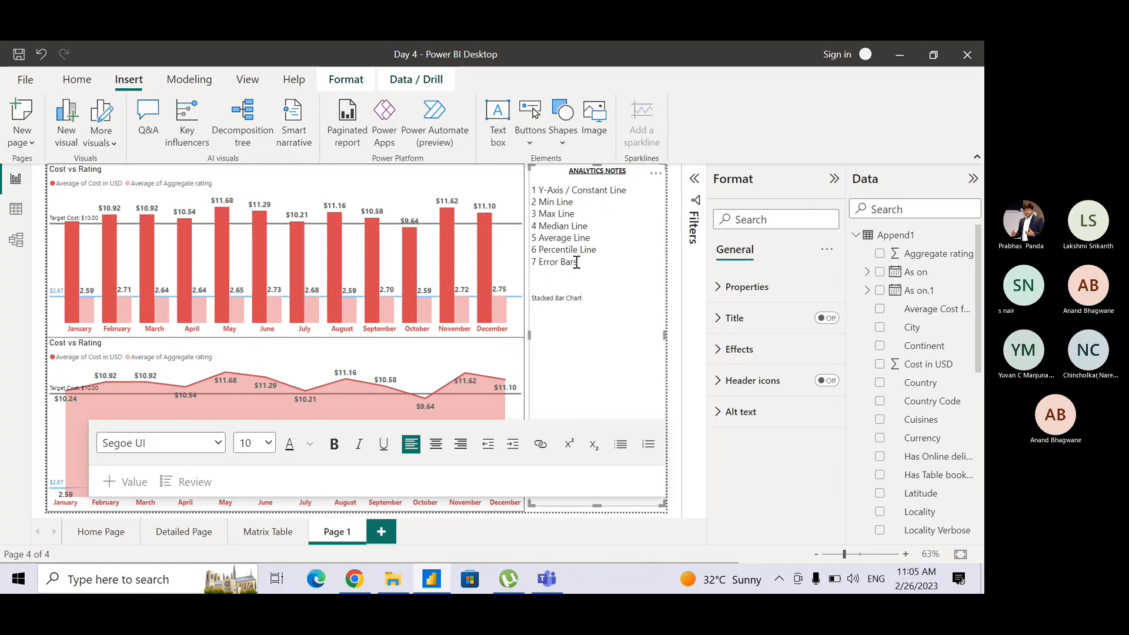
Make the "Stacked Bar Chart" line bold and set its font size to 14.
drag(589, 295, 528, 301)
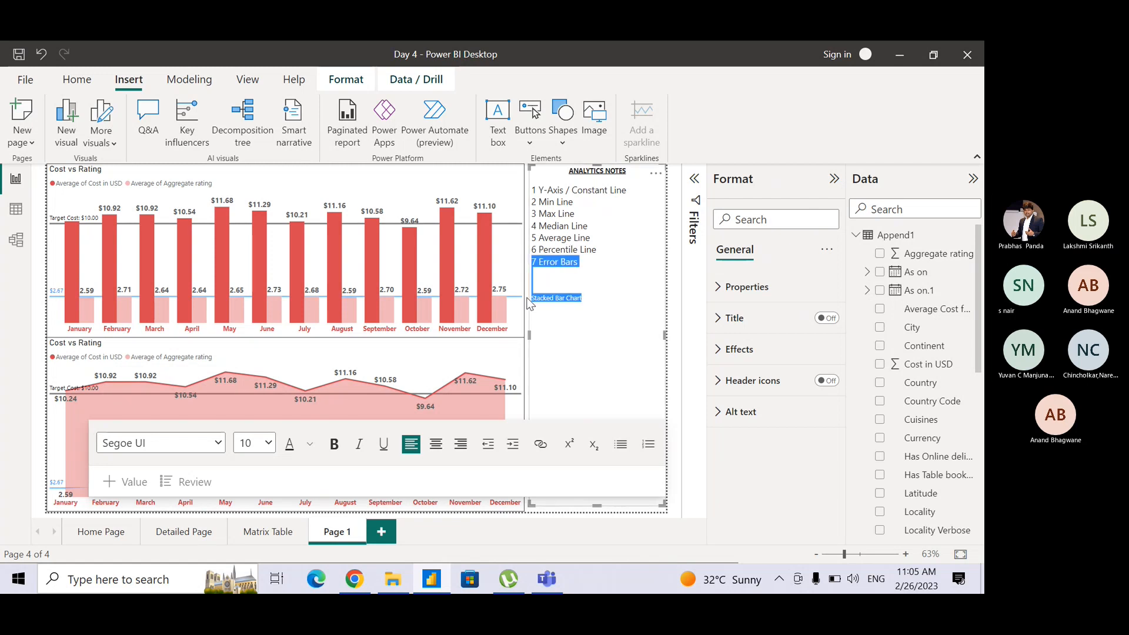
key(shift+Down)
key(shift+Down)
key(shift+Left)
key(shift+Left)
key(shift+Left)
key(shift+Left)
key(shift+Left)
key(shift+Left)
key(shift+Left)
key(shift+Left)
key(shift+Left)
key(shift+Left)
key(shift+Left)
key(shift+Left)
key(shift+Left)
key(shift+Left)
key(shift+Left)
key(shift+Left)
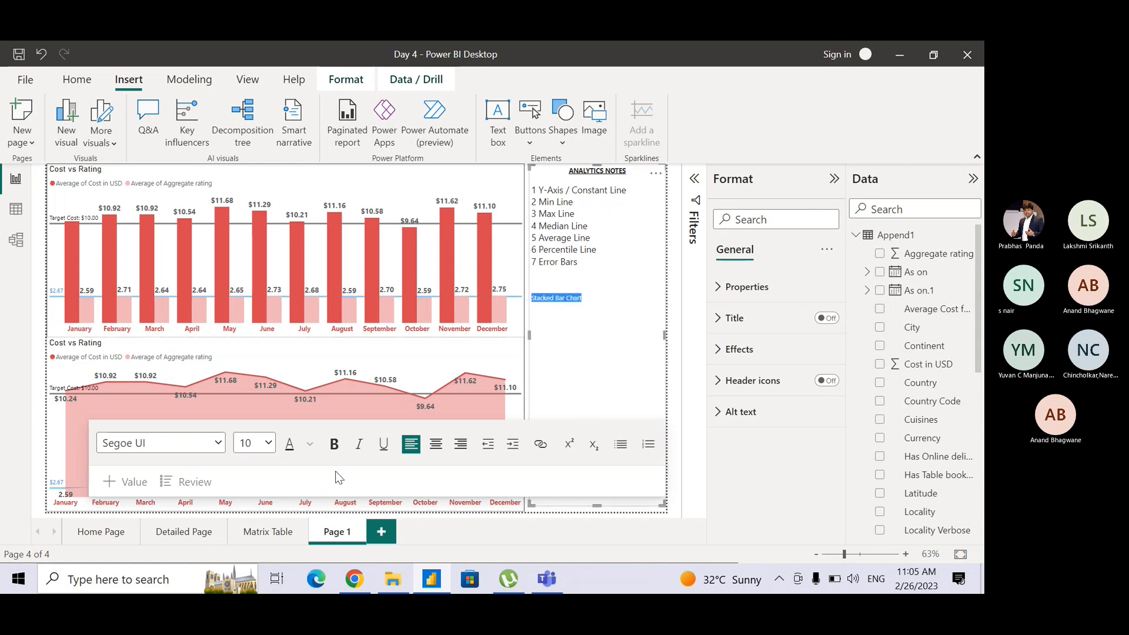
click(335, 446)
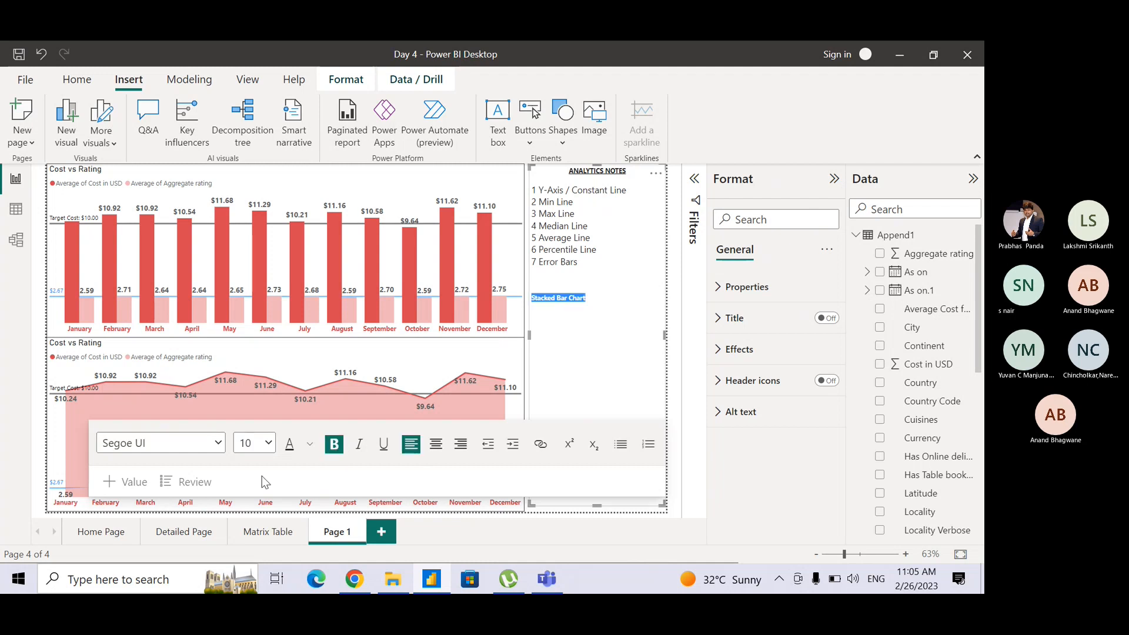
click(267, 444)
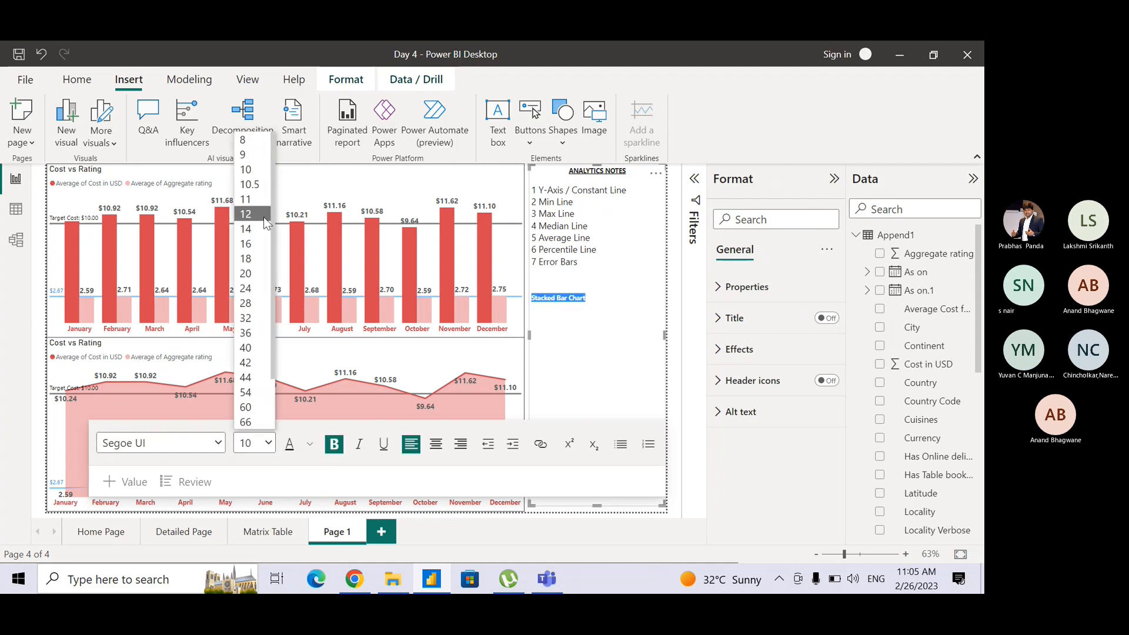
click(255, 243)
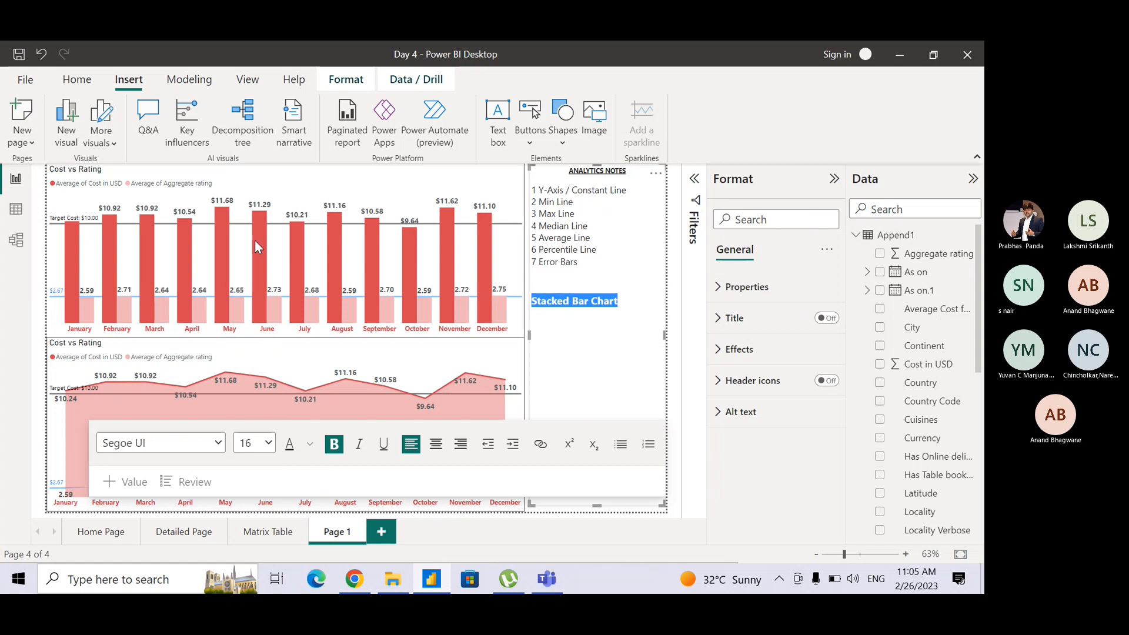
click(268, 443)
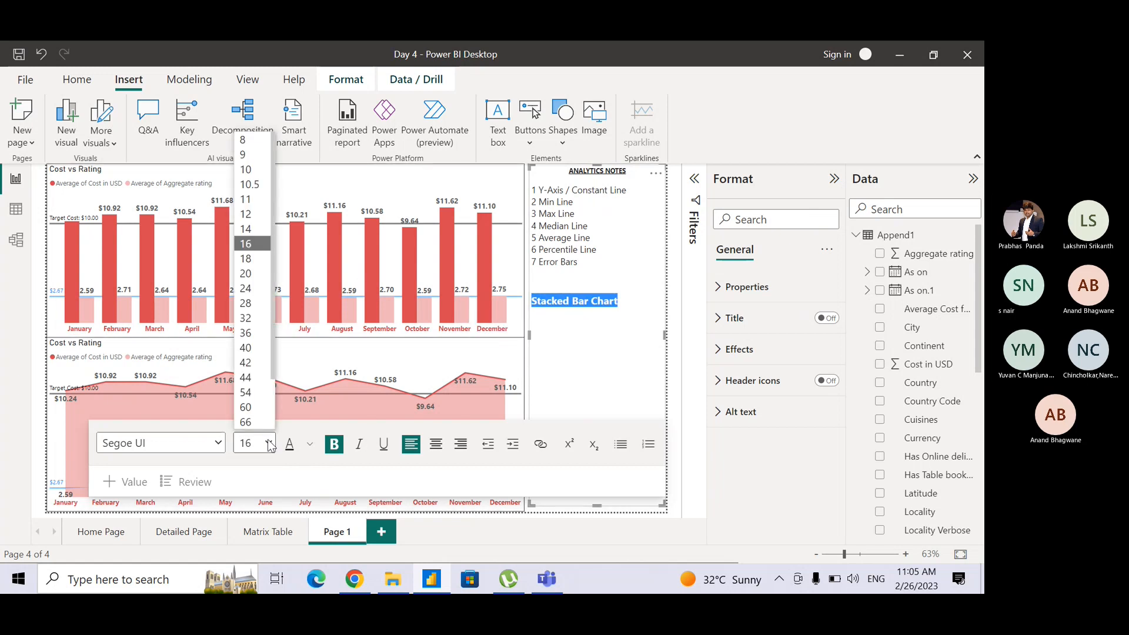
click(259, 229)
Append "- 1, 7" to the "Stacked Bar Chart" line as its supported analytics options.
click(618, 300)
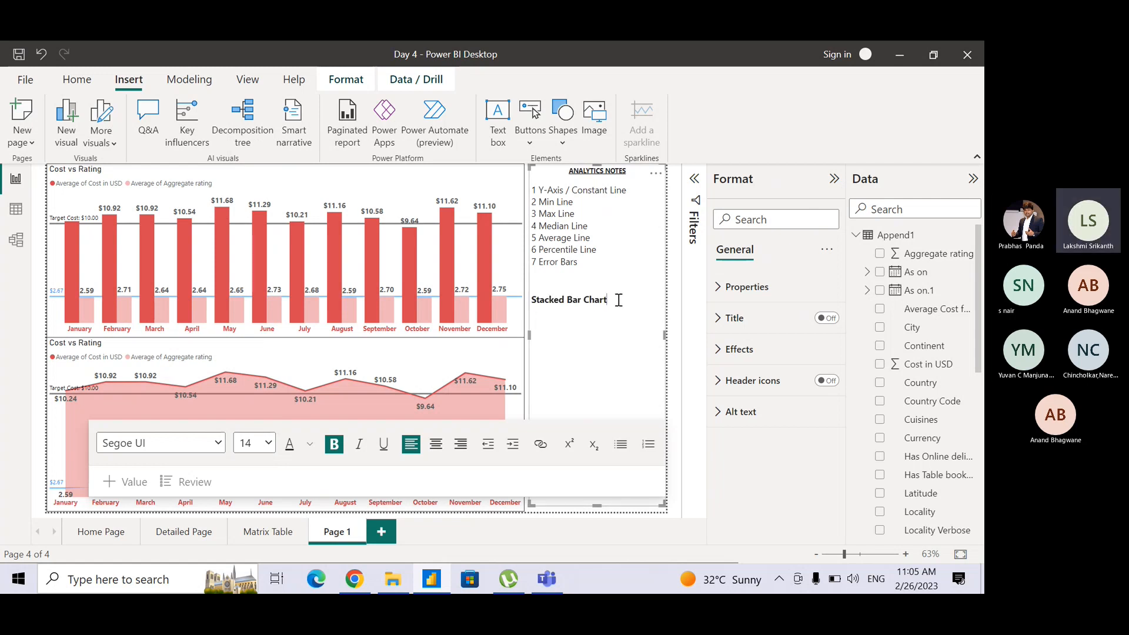
text(-)
text(1)
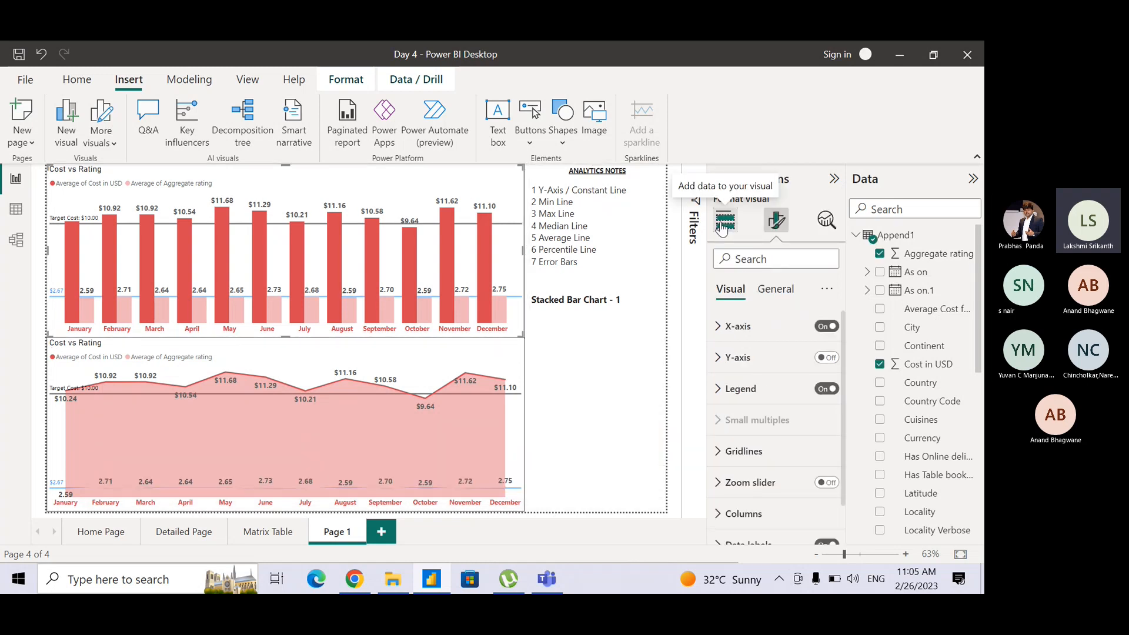
click(725, 221)
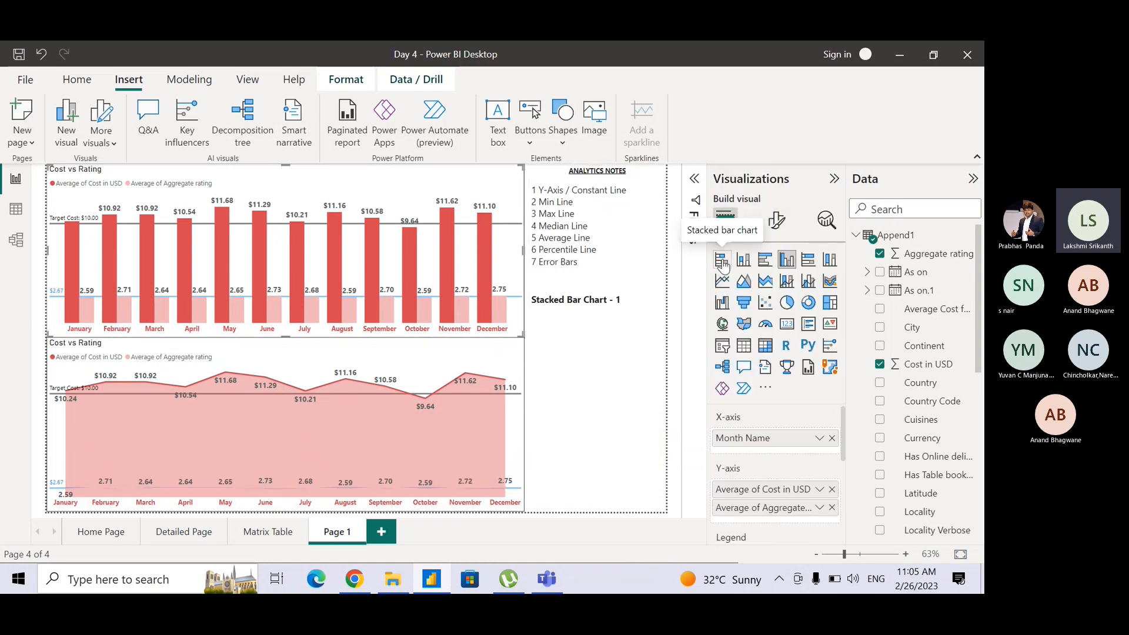
click(635, 300)
text(, 7)
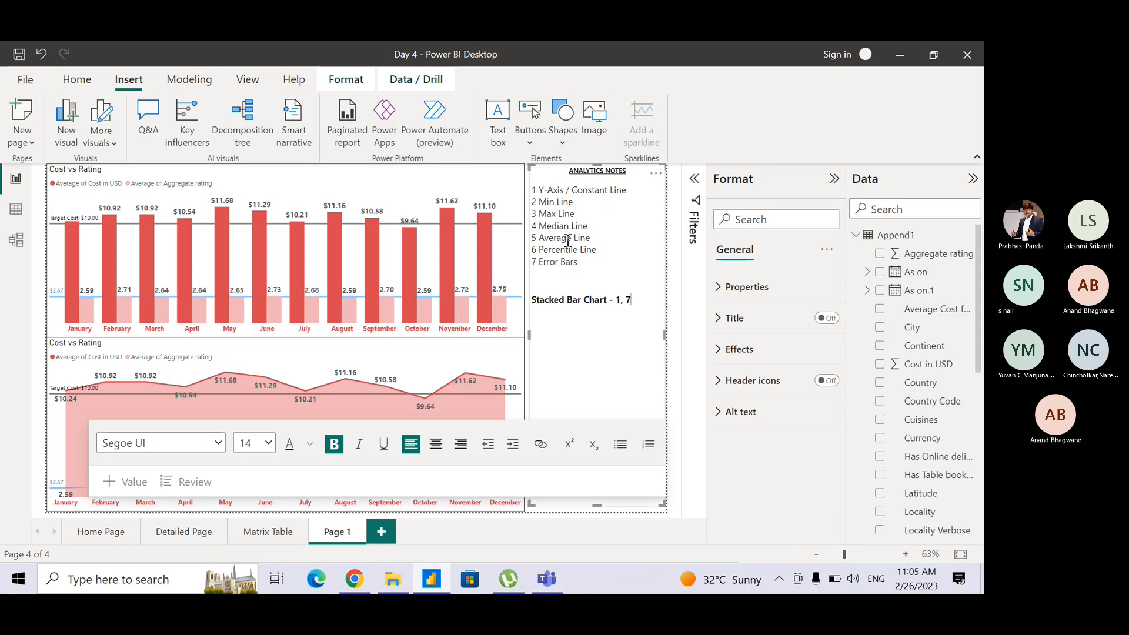
Check the next visual type and duplicate the "Stacked Bar Chart - 1, 7" line directly below itself.
click(481, 192)
click(481, 190)
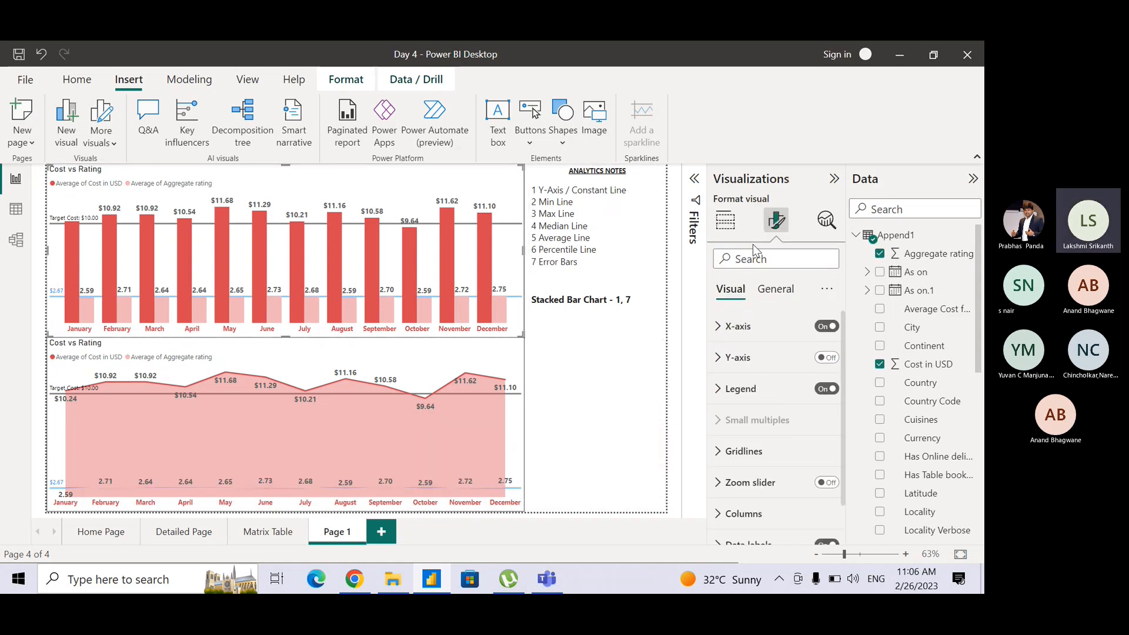
click(727, 222)
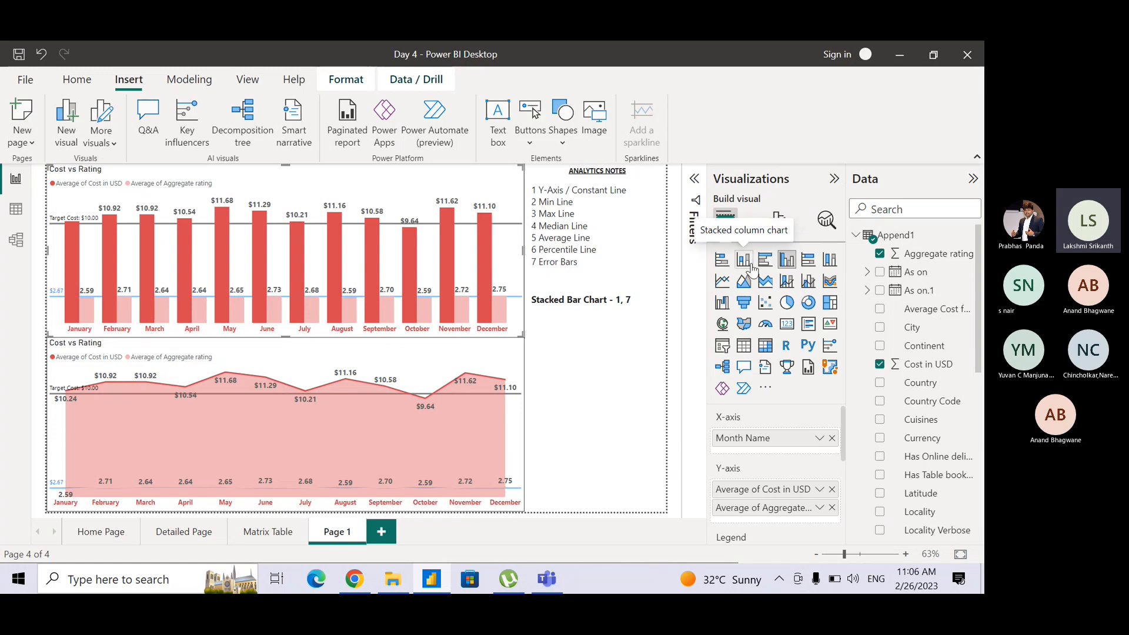
click(635, 298)
key(shift+Left)
key(shift+Left)
key(shift+Left)
key(shift+Left)
key(shift+Left)
key(shift+Left)
key(shift+Left)
key(shift+Left)
key(shift+Left)
key(shift+Left)
key(shift+Left)
key(shift+Left)
key(shift+Left)
key(shift+Left)
key(shift+Left)
key(shift+Left)
key(shift+Left)
key(shift+Left)
key(shift+Left)
key(shift+Left)
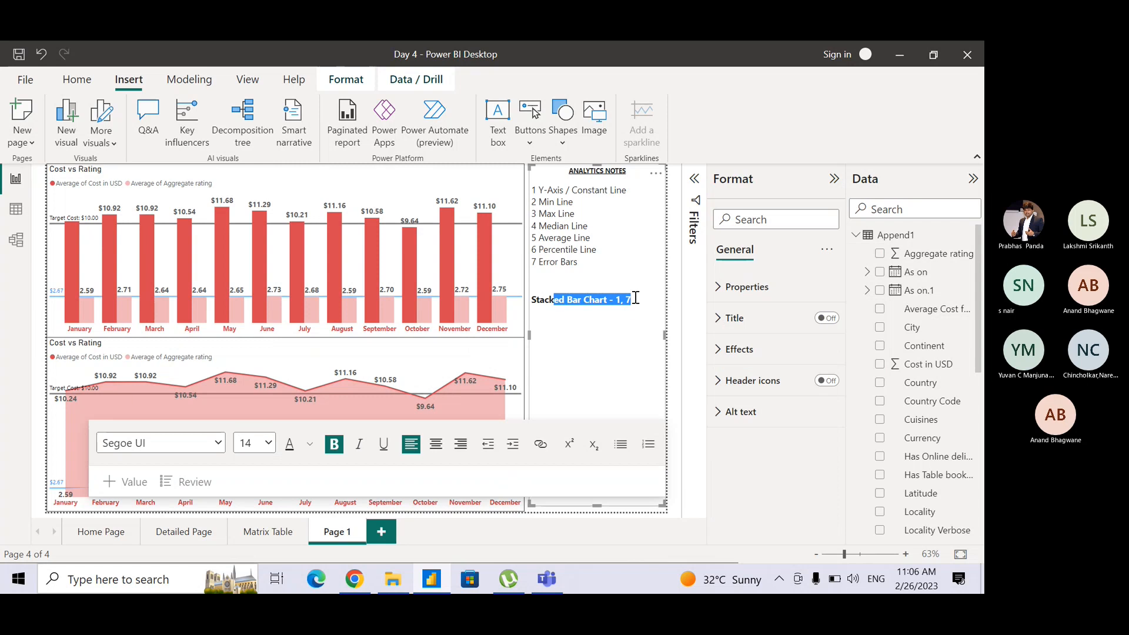
key(shift+Left)
key(shift+Left)
key(shift+Left)
key(ctrl+c)
key(Right)
key(ctrl+v)
Change "Bar" to "Column" in the duplicated line so it reads "Stacked Column Chart - 1, 7".
key(Left)
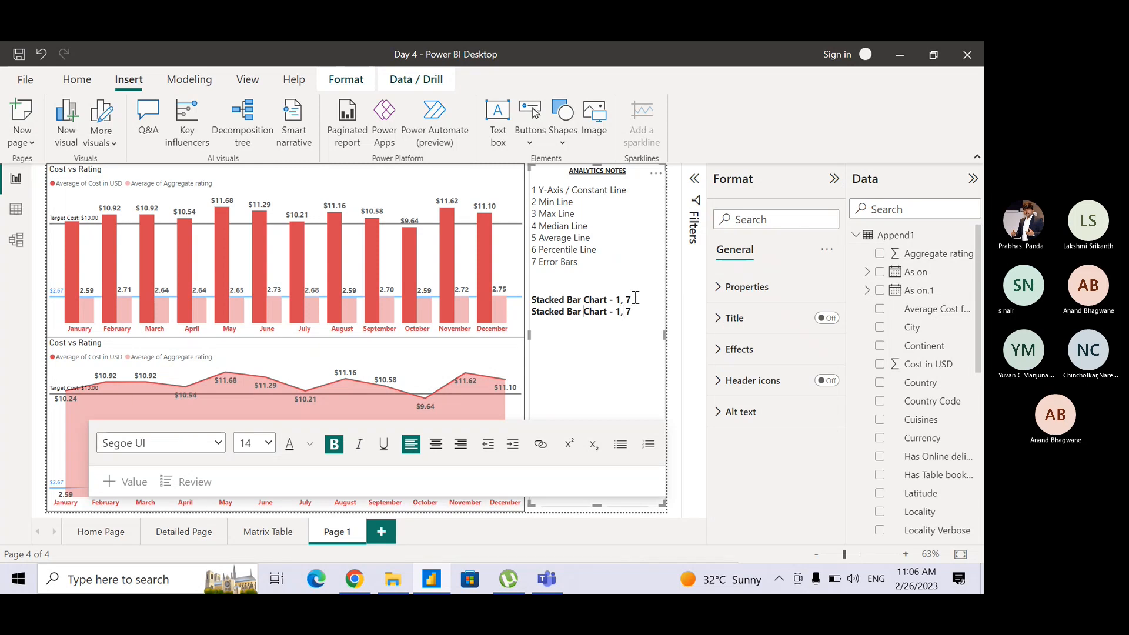
key(shift+Left)
key(shift+Left)
key(shift+Left)
text(Column)
key(Right)
key(Right)
key(Right)
key(Right)
key(Right)
key(Right)
key(Right)
key(Right)
key(Right)
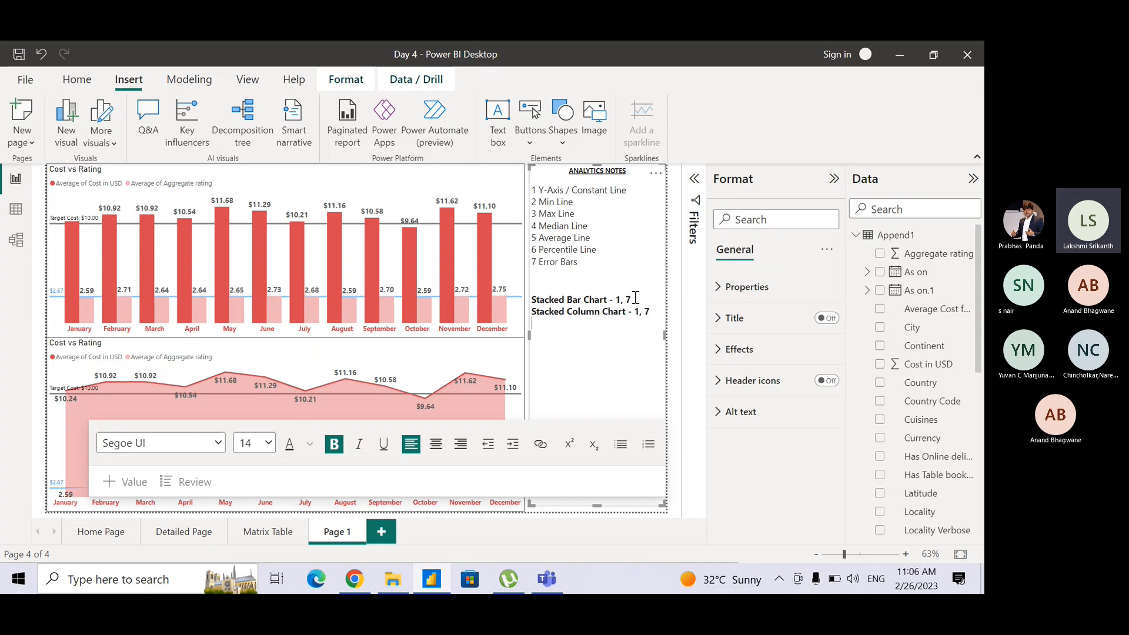
Paste the bar chart line below the "Stacked Column Chart" line and change its word "Stacked" to "Clustered".
key(End)
key(Return)
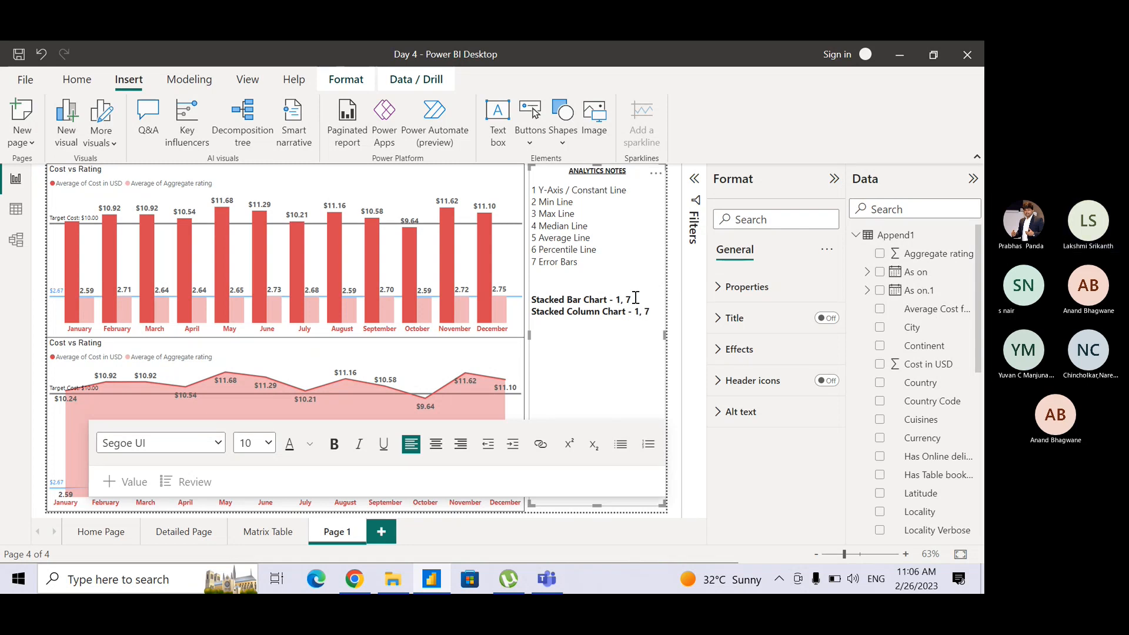
key(ctrl+v)
key(shift+Left)
key(Left)
key(Left)
key(Left)
key(Left)
key(Left)
key(Left)
key(Left)
key(Left)
key(Left)
key(Left)
key(Left)
key(Left)
key(Left)
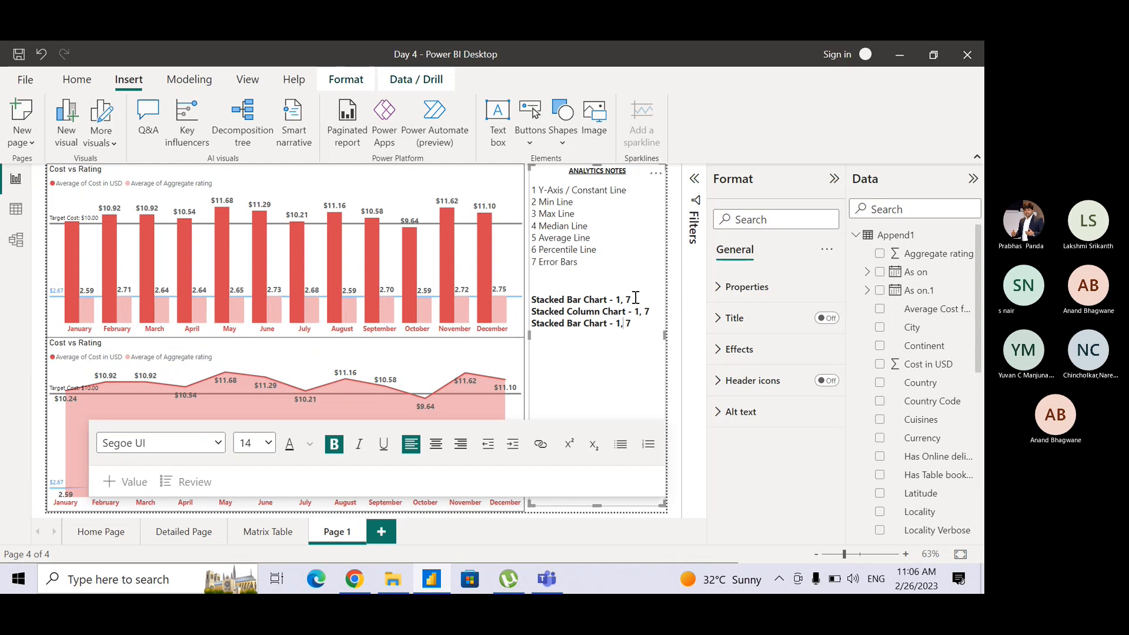
key(shift+Left)
key(shift+Left)
key(shift+Left)
key(shift+Left)
key(shift+Left)
key(shift+Left)
key(shift+Left)
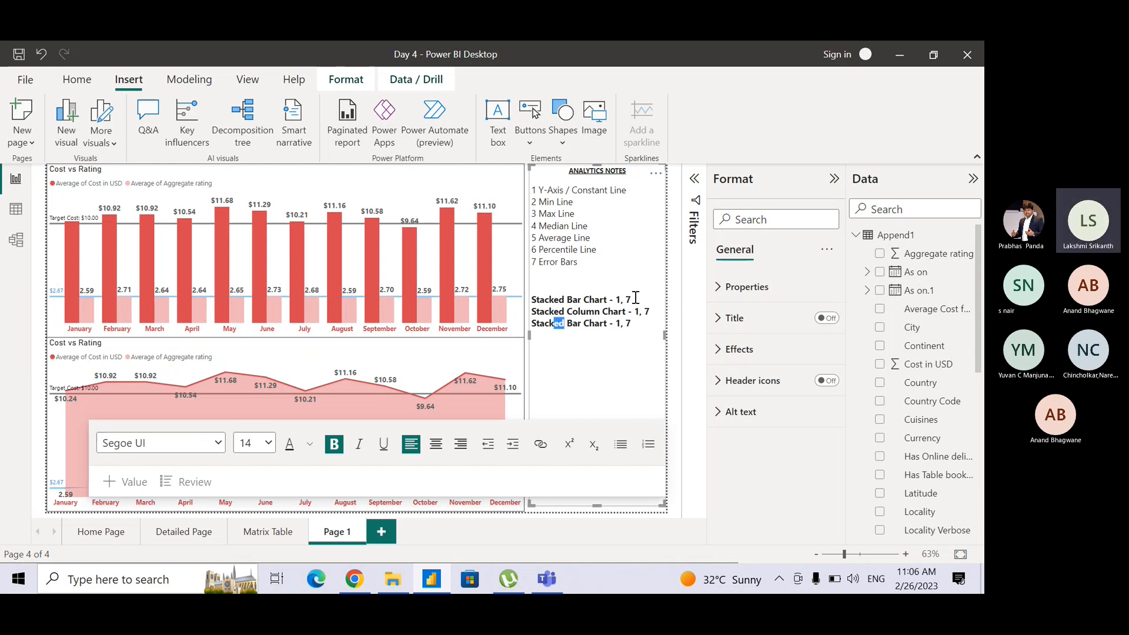
text(Clustered)
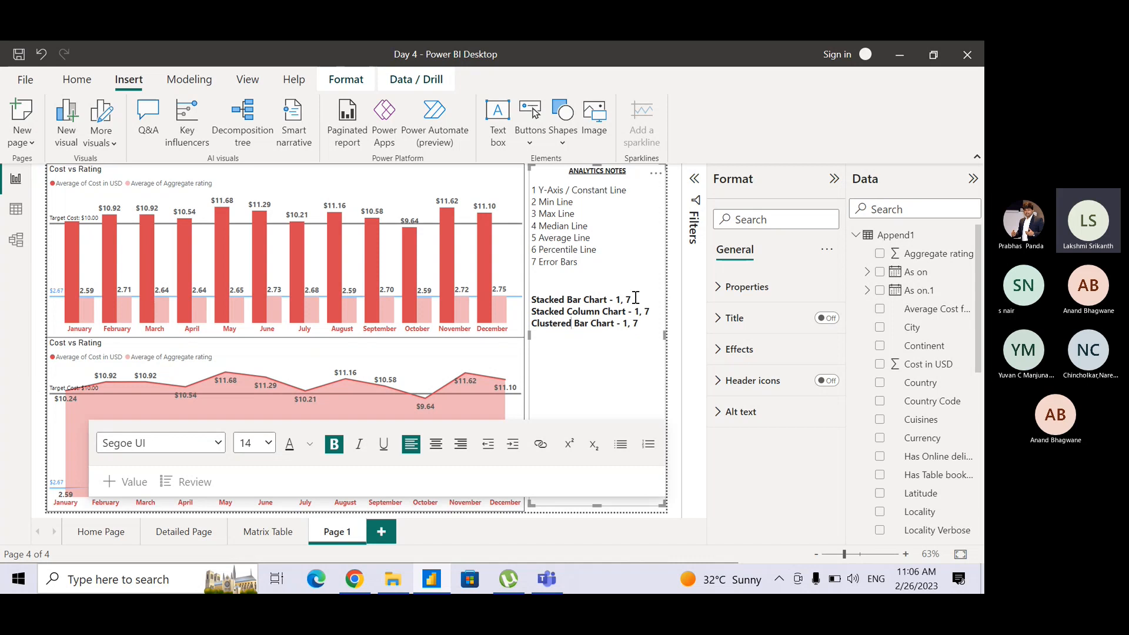
key(Right)
key(Right)
key(Right)
key(Right)
key(Right)
key(Right)
key(Right)
key(Right)
key(Right)
key(Right)
key(Right)
key(Right)
key(Right)
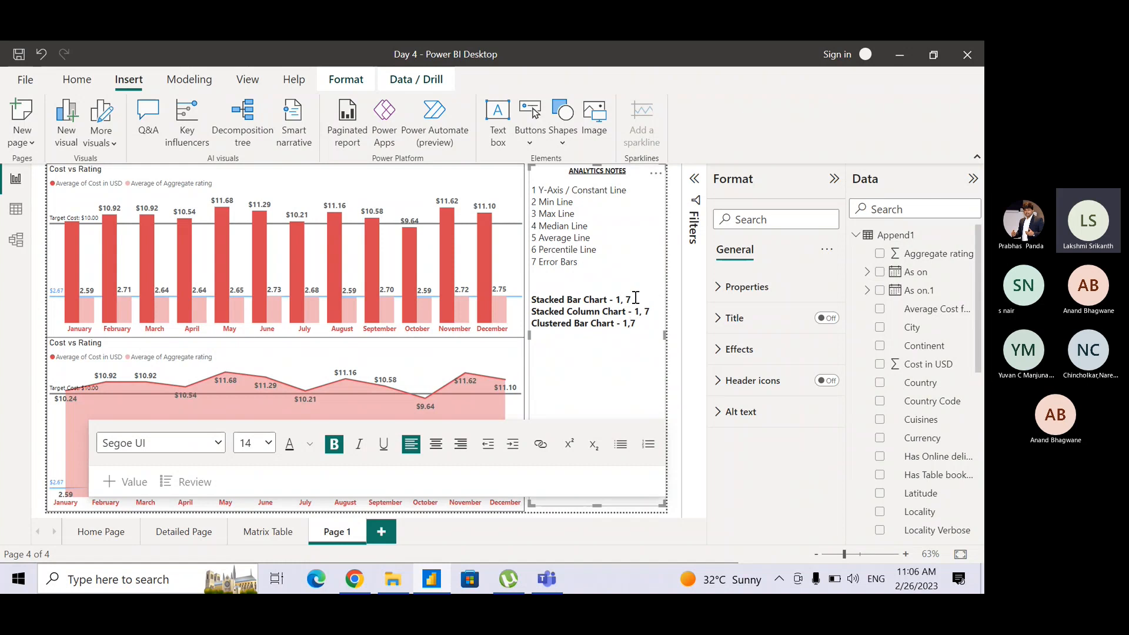
Change the supported options on the "Clustered Bar Chart" line to "1 to 7".
key(BackSpace)
key(Right)
text(to)
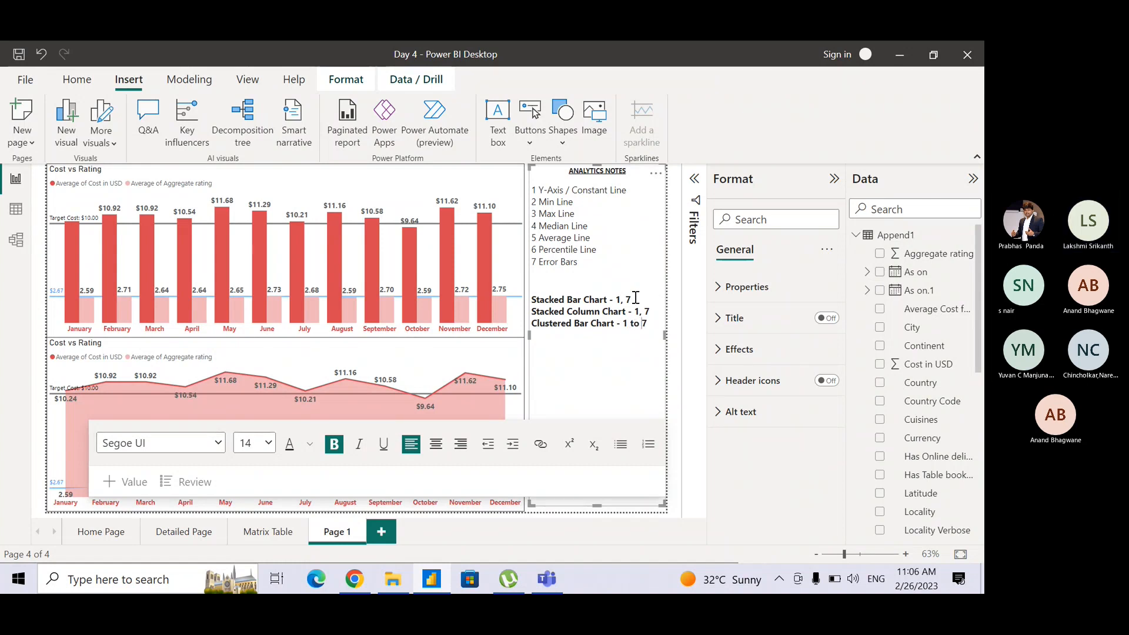
Paste the bar chart line below "Clustered Bar Chart" and change its chart name to "Clustered Column Chart".
key(Return)
key(ctrl+v)
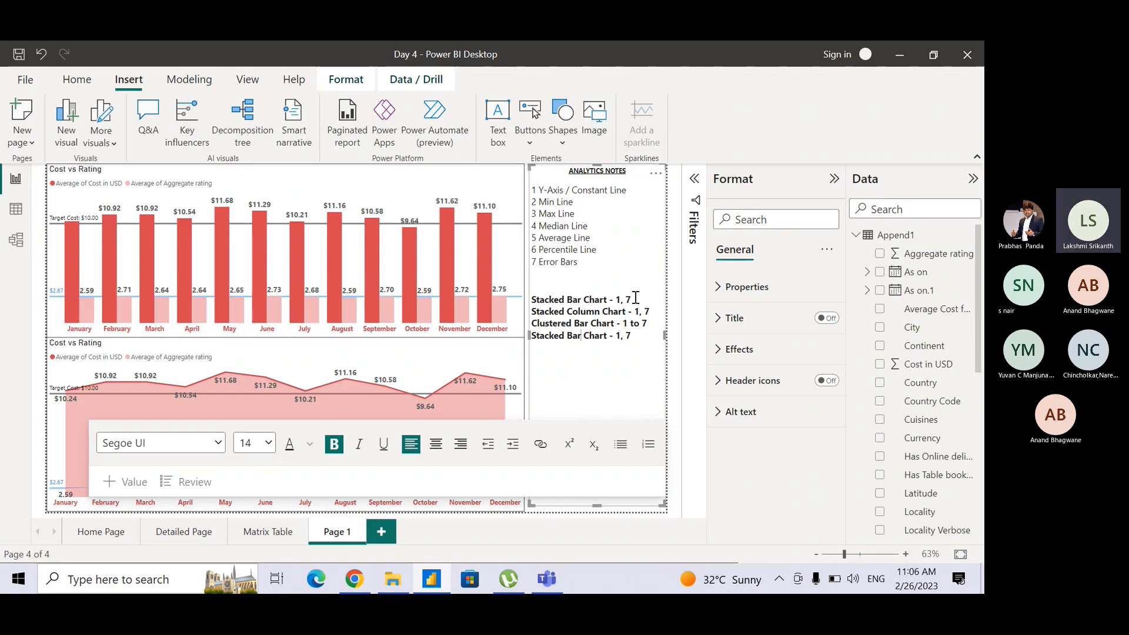
key(shift+Left)
key(shift+Left)
key(shift+Left)
key(shift+Left)
key(shift+Left)
key(shift+Left)
key(shift+Left)
text(Cli)
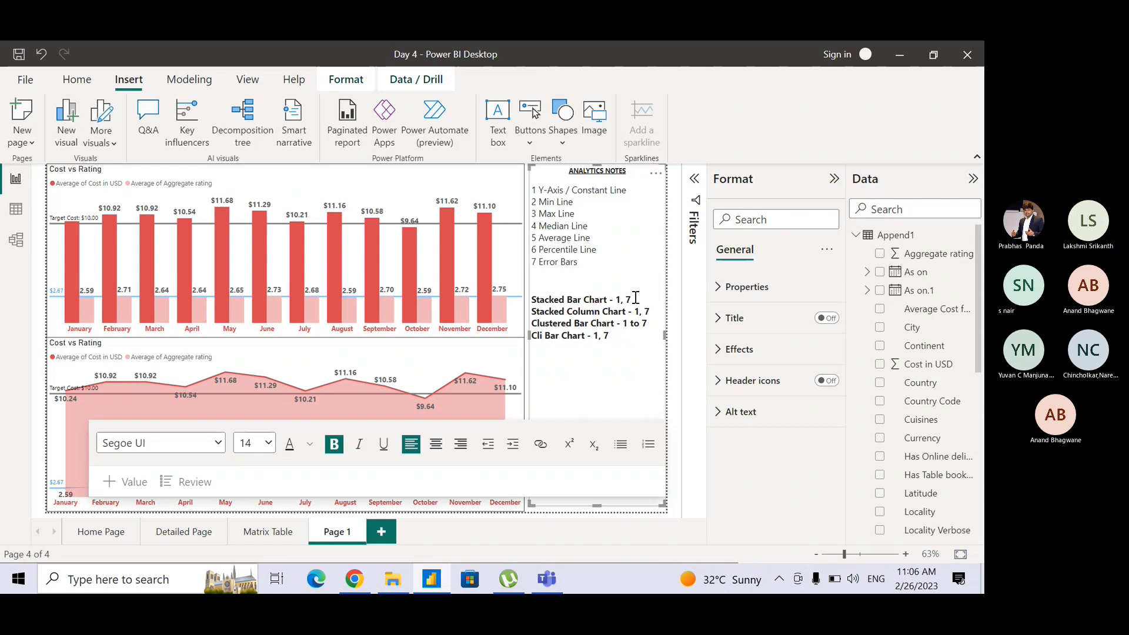
key(BackSpace)
text(usterd Co)
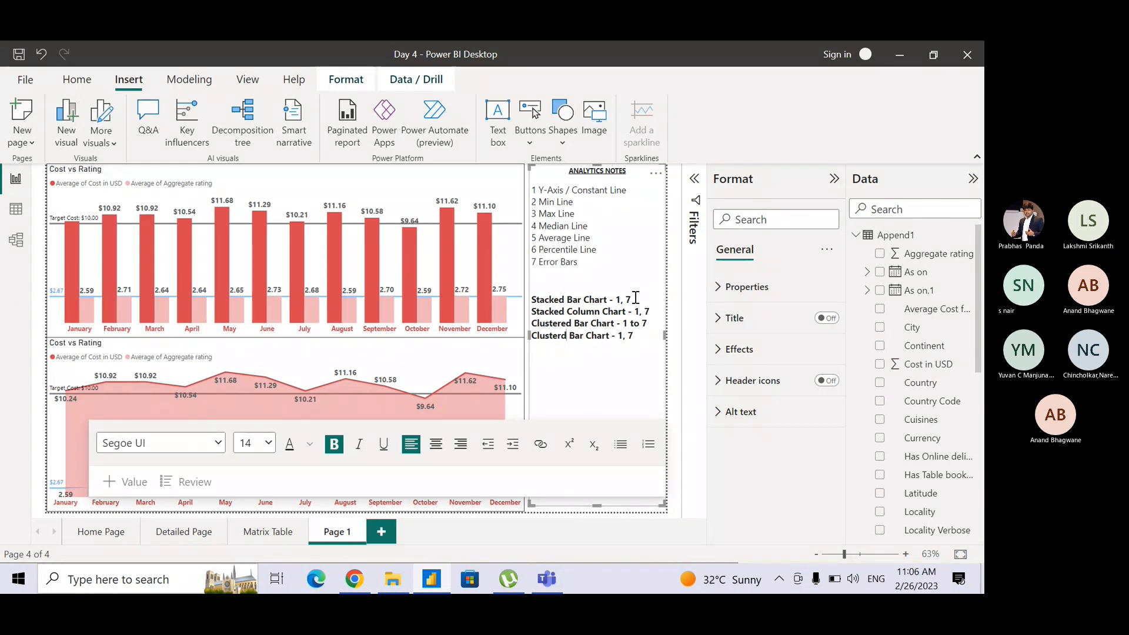
text(lumn)
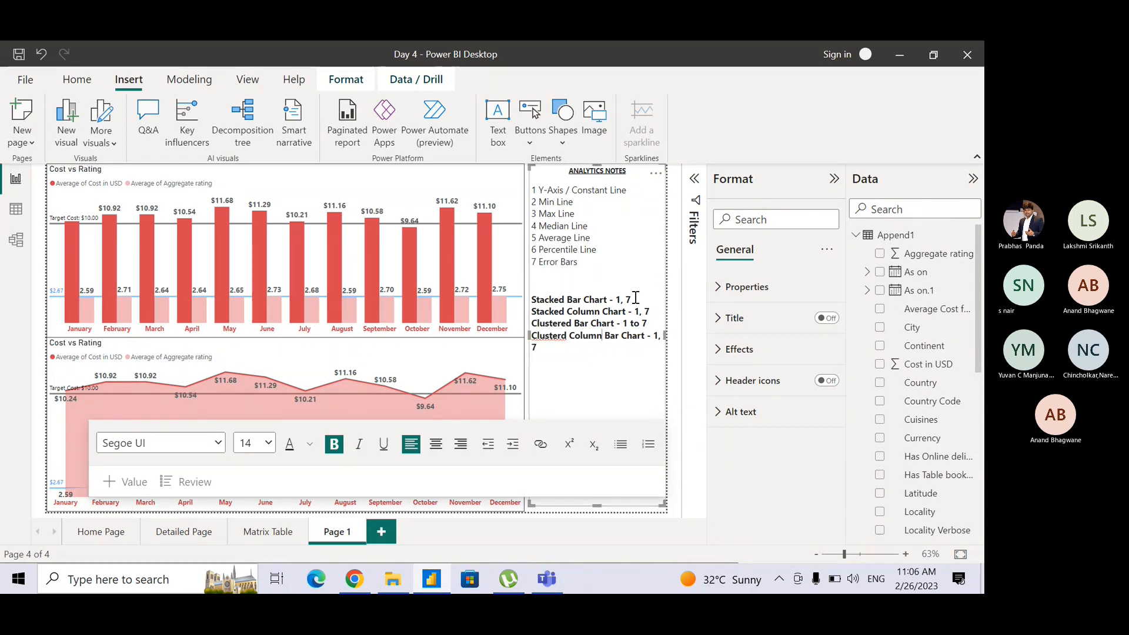
key(shift+Right)
key(shift+Right)
key(shift+Right)
key(shift+Right)
key(Delete)
key(Left)
key(Left)
key(Left)
key(Left)
key(Left)
key(Left)
key(Left)
text(e)
key(Right)
key(Right)
key(Right)
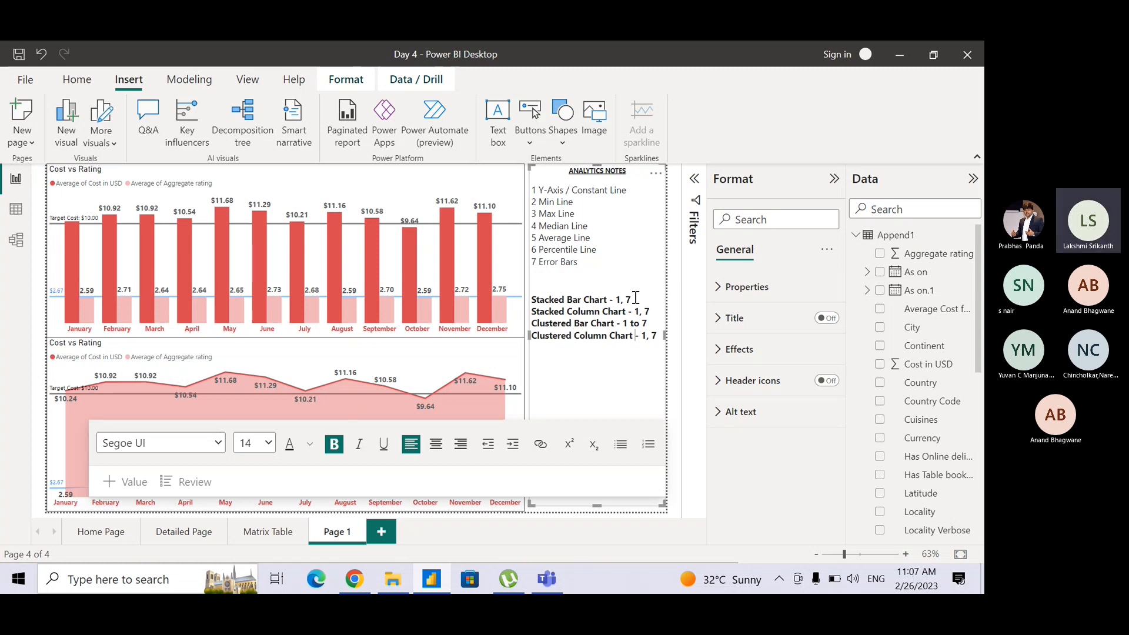
Set the supported options on the "Clustered Column Chart" line to "1 to 7".
key(Right)
key(Right)
key(Right)
key(Right)
key(Right)
key(Right)
key(BackSpace)
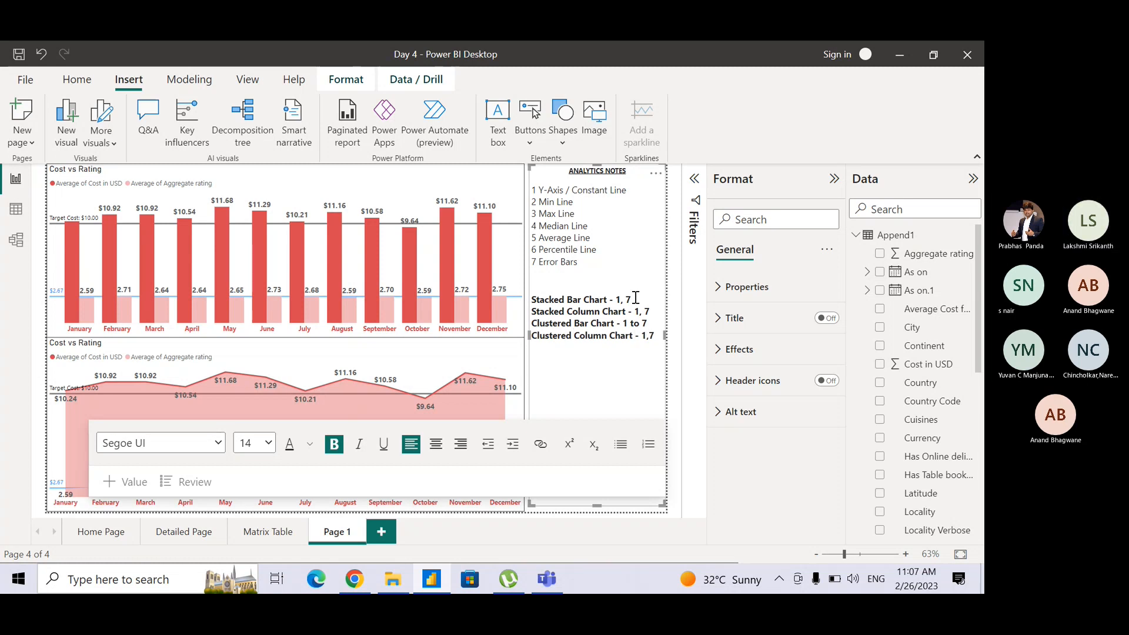
key(BackSpace)
text(to)
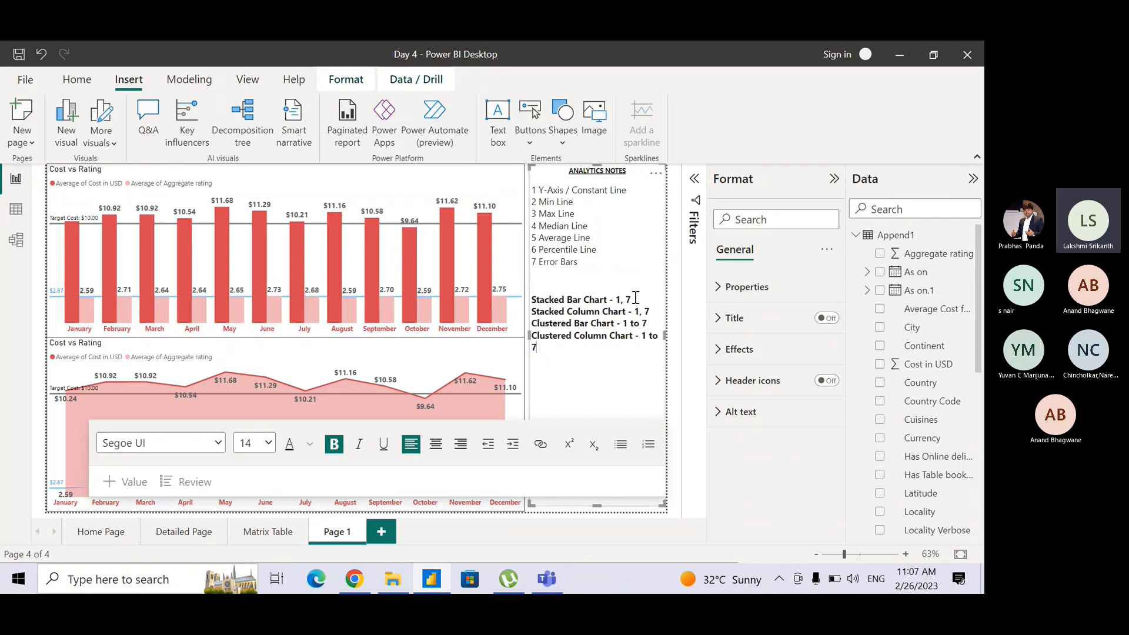
Paste the "Stacked Bar Chart - 1, 7" line at the end of the notes and prefix it with "100%".
key(Return)
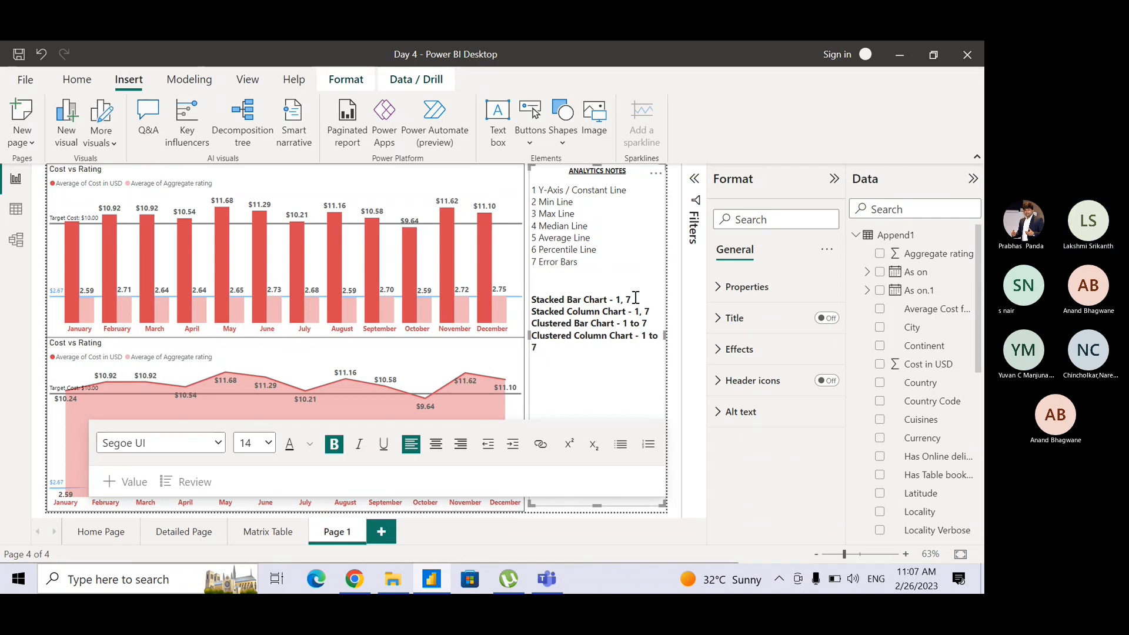
text(Stacked Bar Chart - 1, 7)
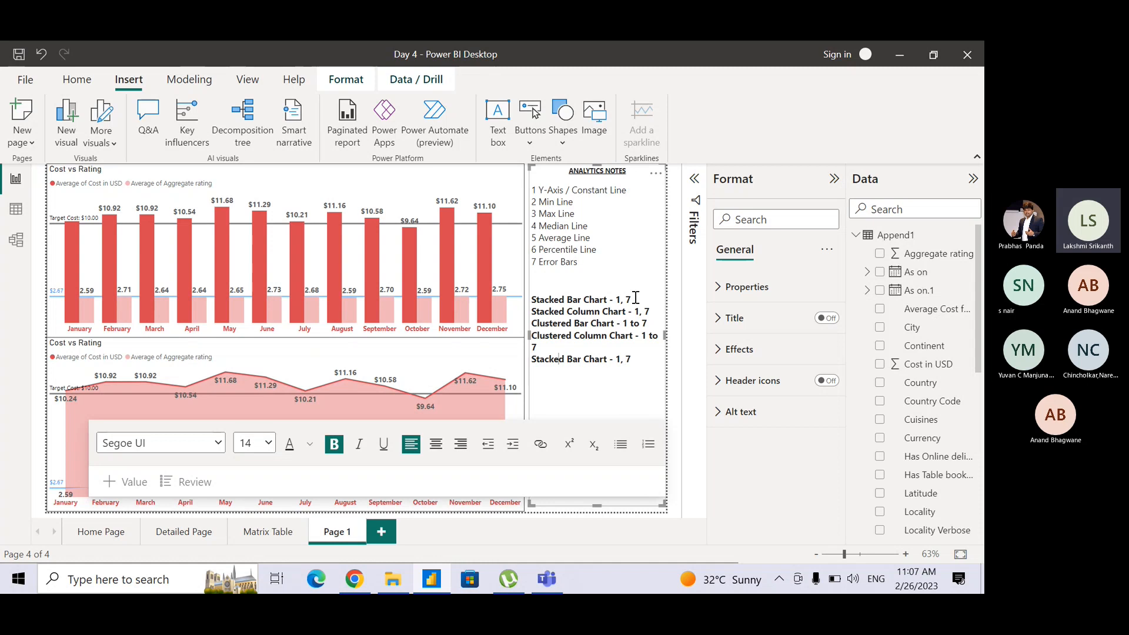
key(Home)
text(100%)
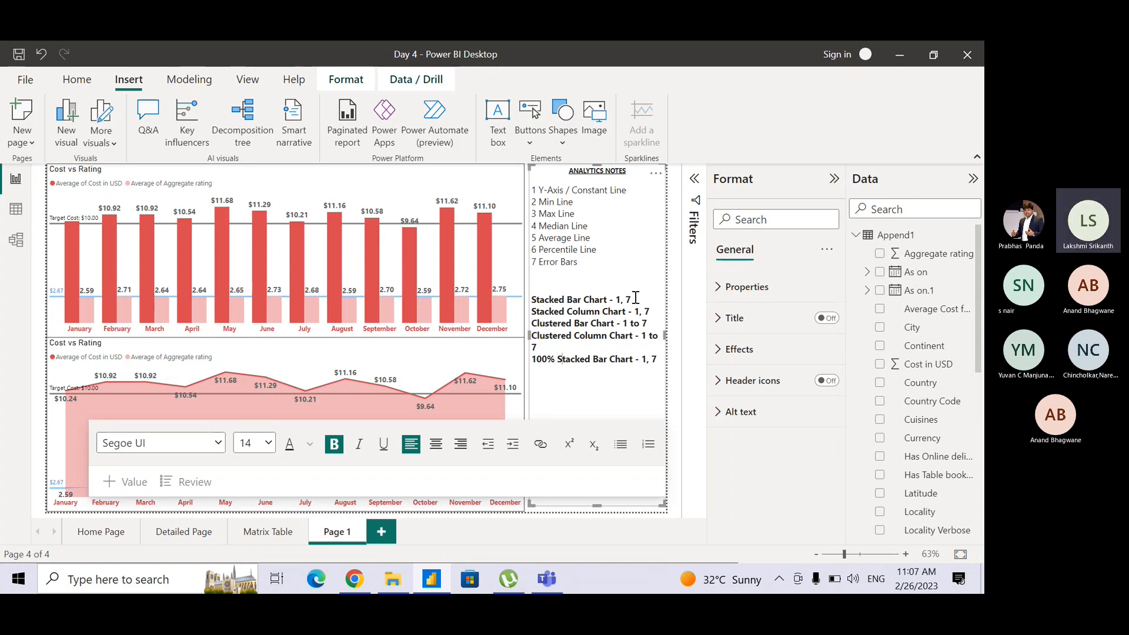
Copy the "Stacked Column Chart - 1, 7" line below "100% Stacked Bar Chart" and prefix the copy with "100%".
mouse_move(638, 299)
mouse_down()
mouse_move(582, 313)
mouse_move(651, 313)
mouse_up()
key(ctrl+c)
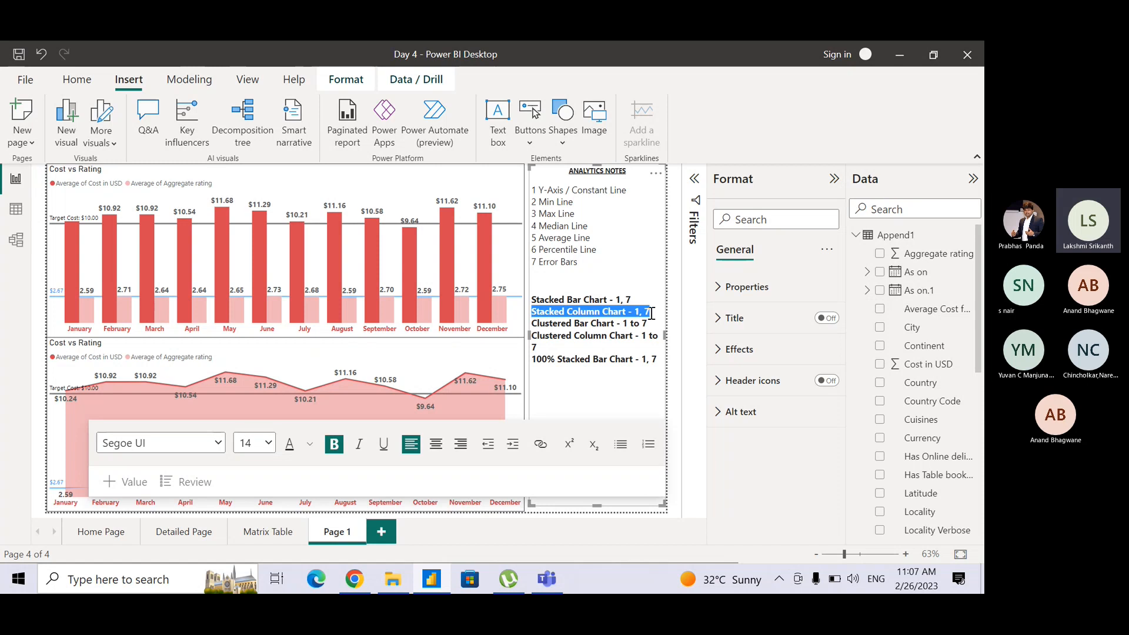
click(633, 365)
key(ctrl+v)
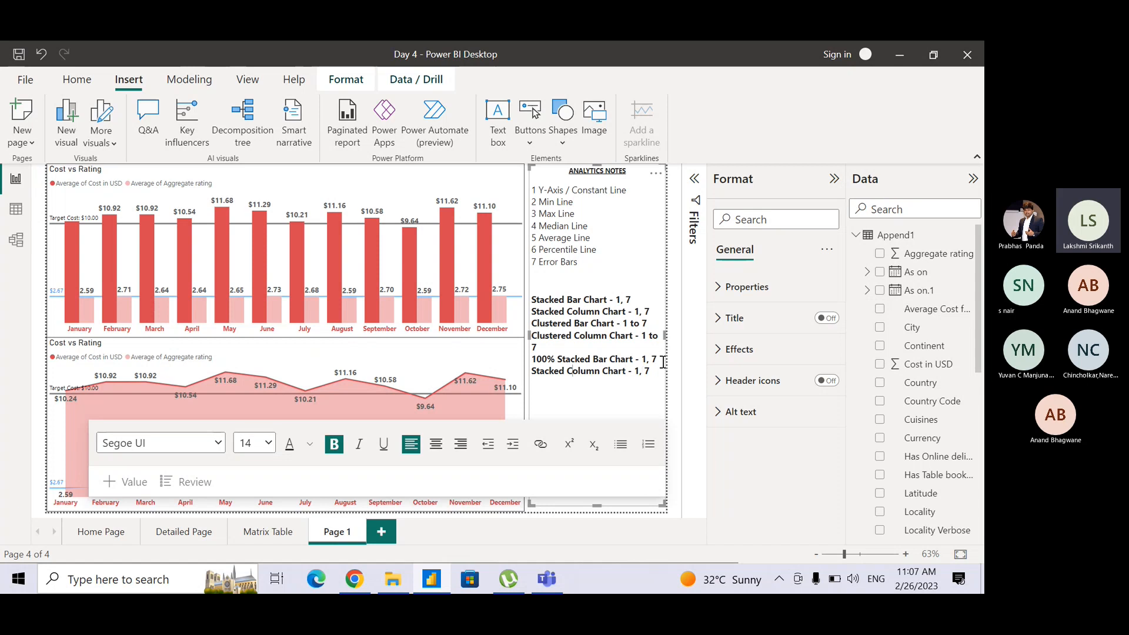
key(Home)
text(100%)
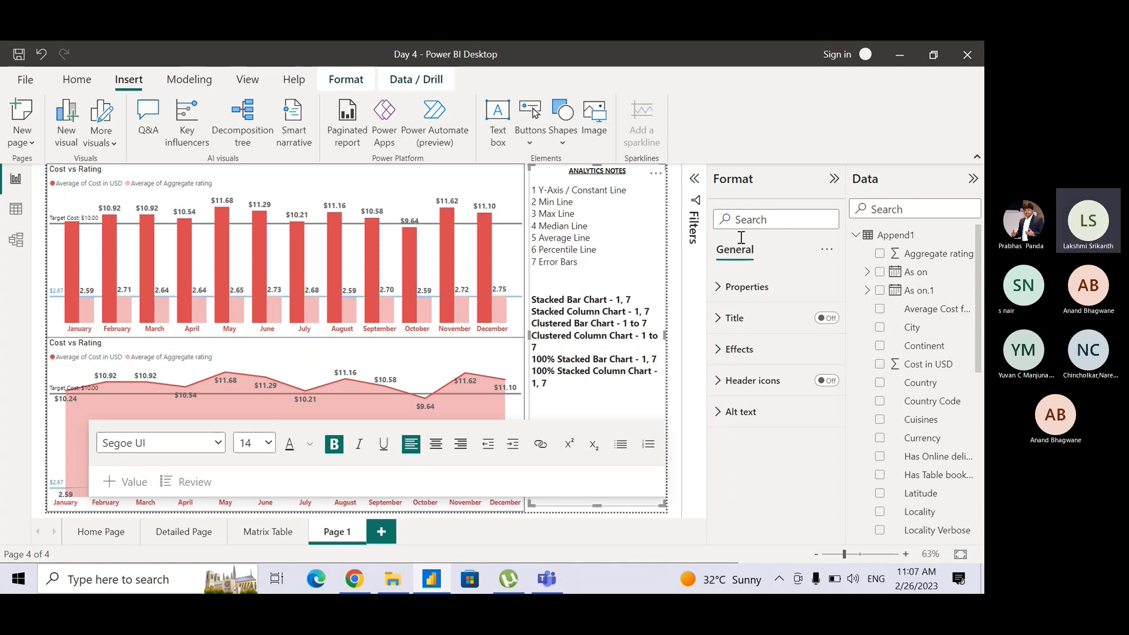
Check the next visual types and duplicate the two "Clustered" chart lines at the end of the notes.
click(476, 177)
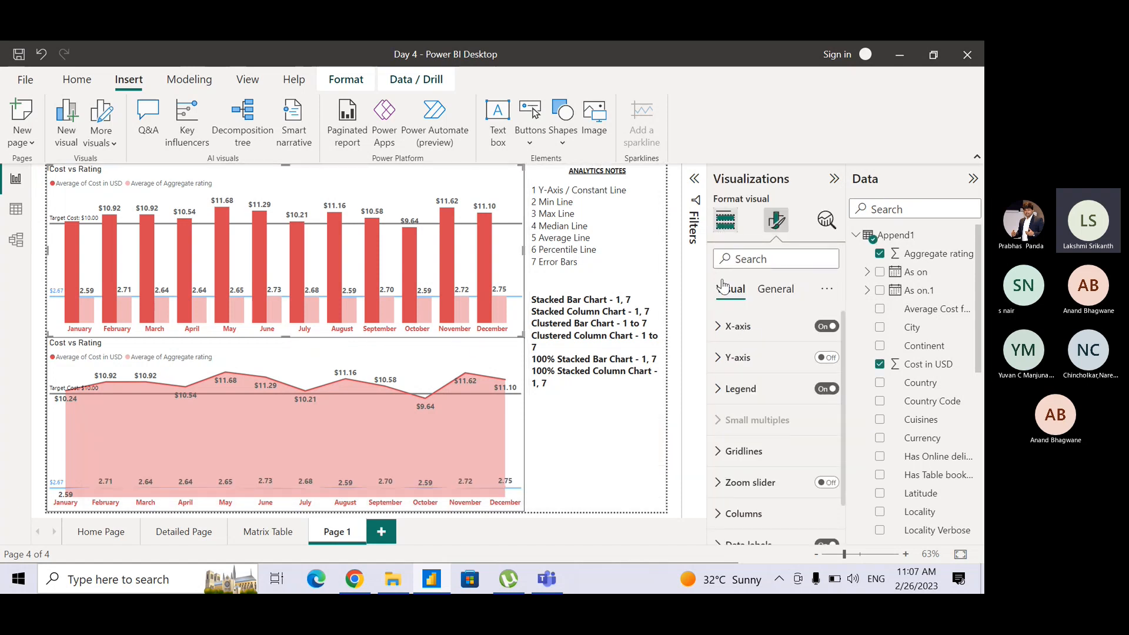
click(725, 226)
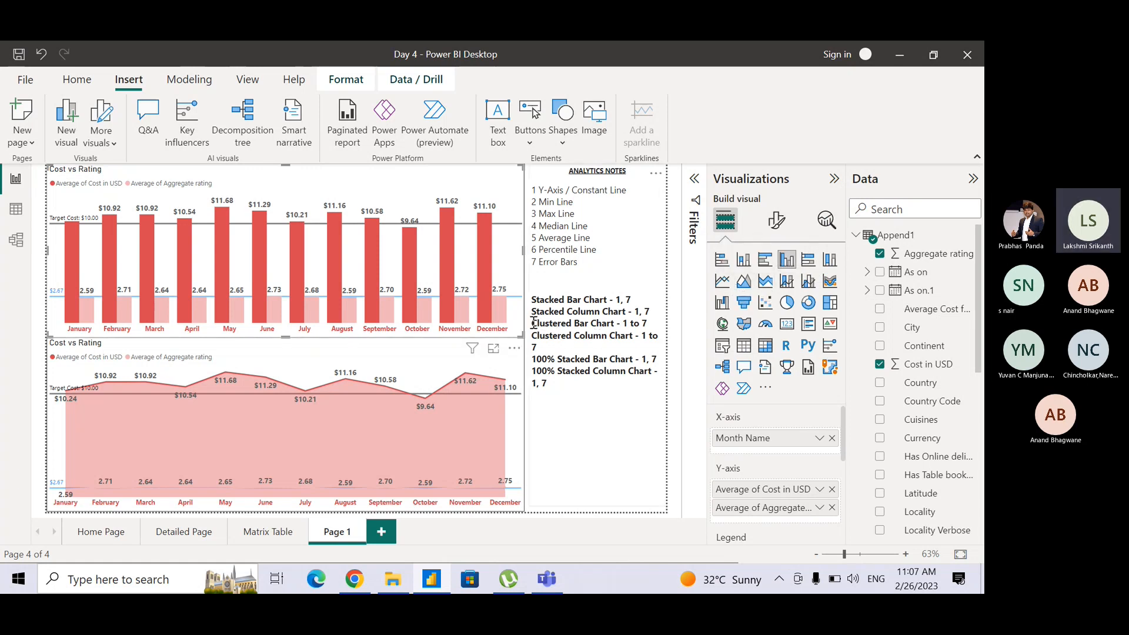
mouse_move(534, 323)
mouse_down()
mouse_move(647, 327)
mouse_move(542, 343)
mouse_up()
key(ctrl+c)
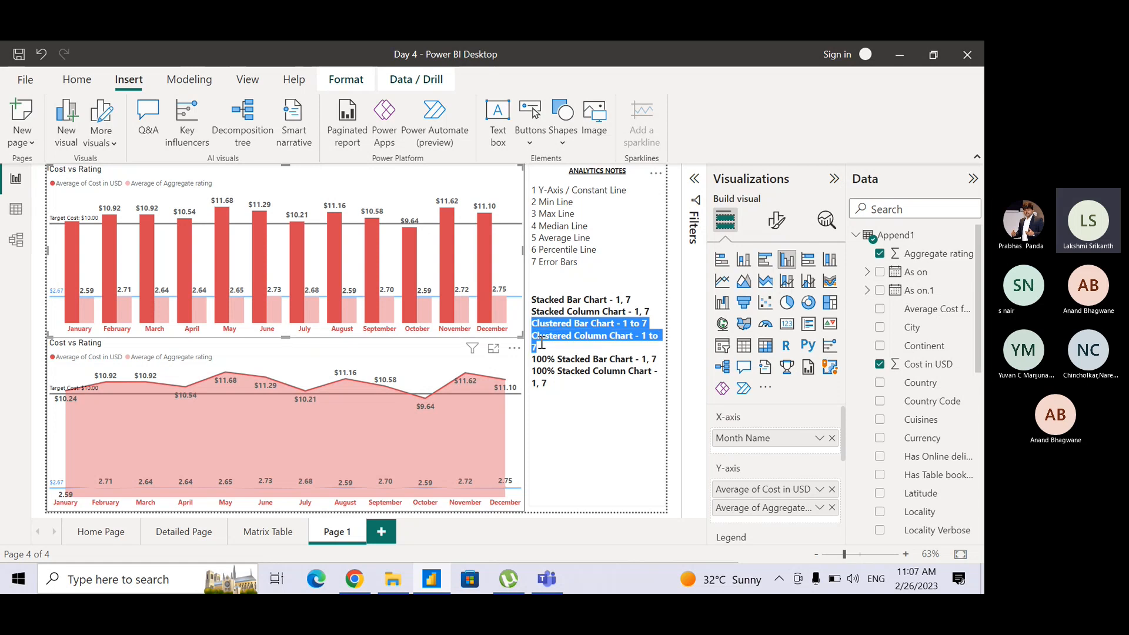
click(558, 396)
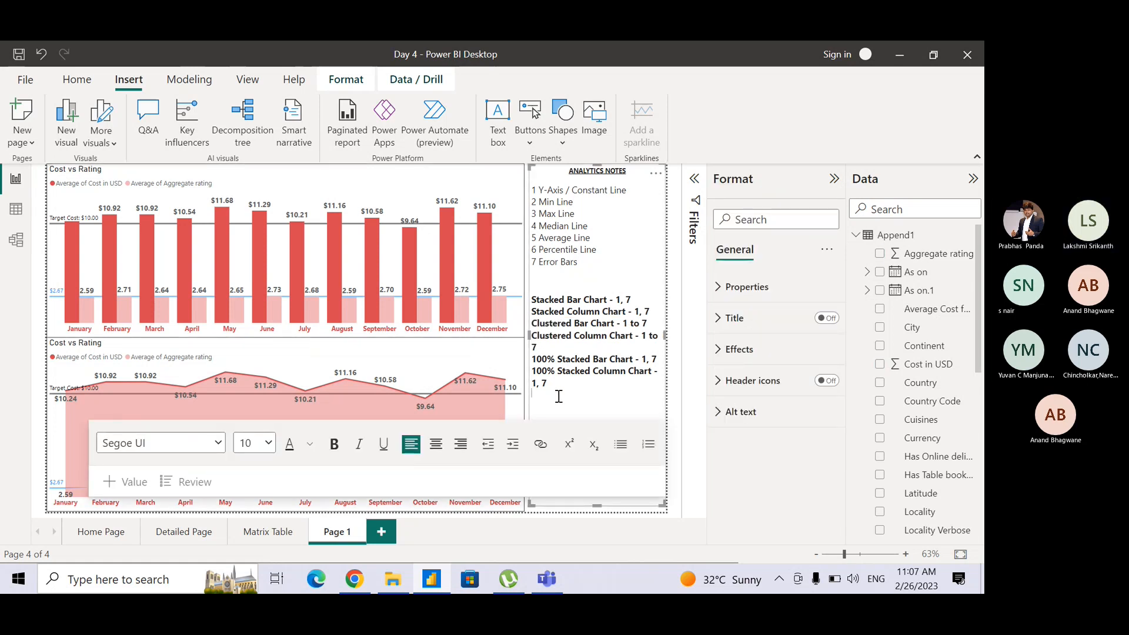
key(ctrl+v)
Rename the duplicated lines "Line Chart - 1 to 7" and "Area Chart - 1 to 7".
drag(532, 396, 593, 395)
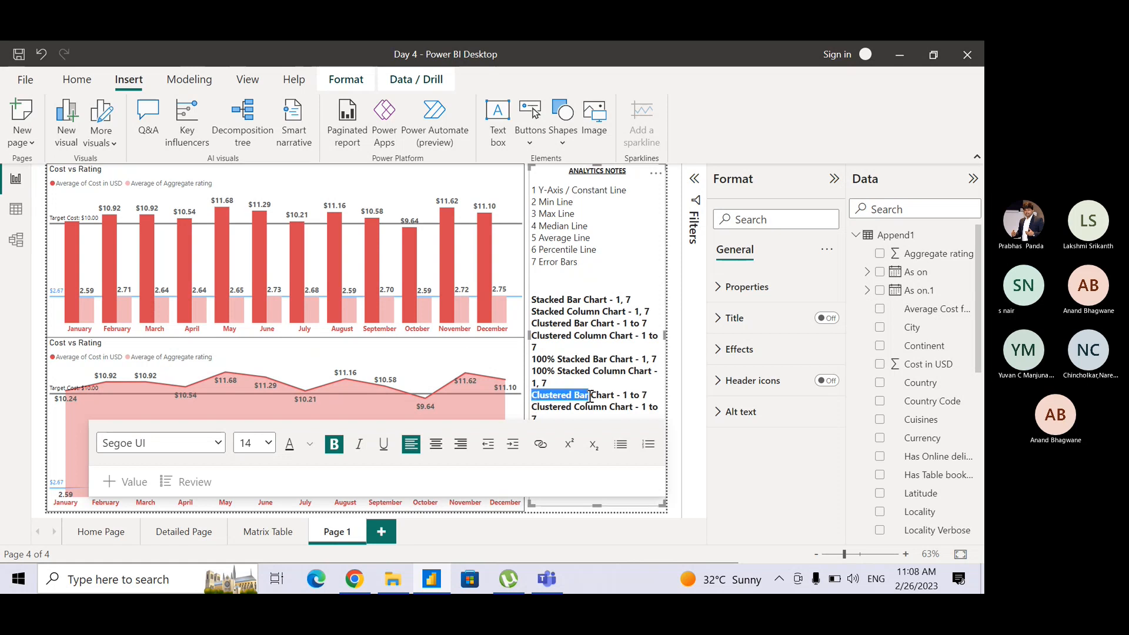
text(Line)
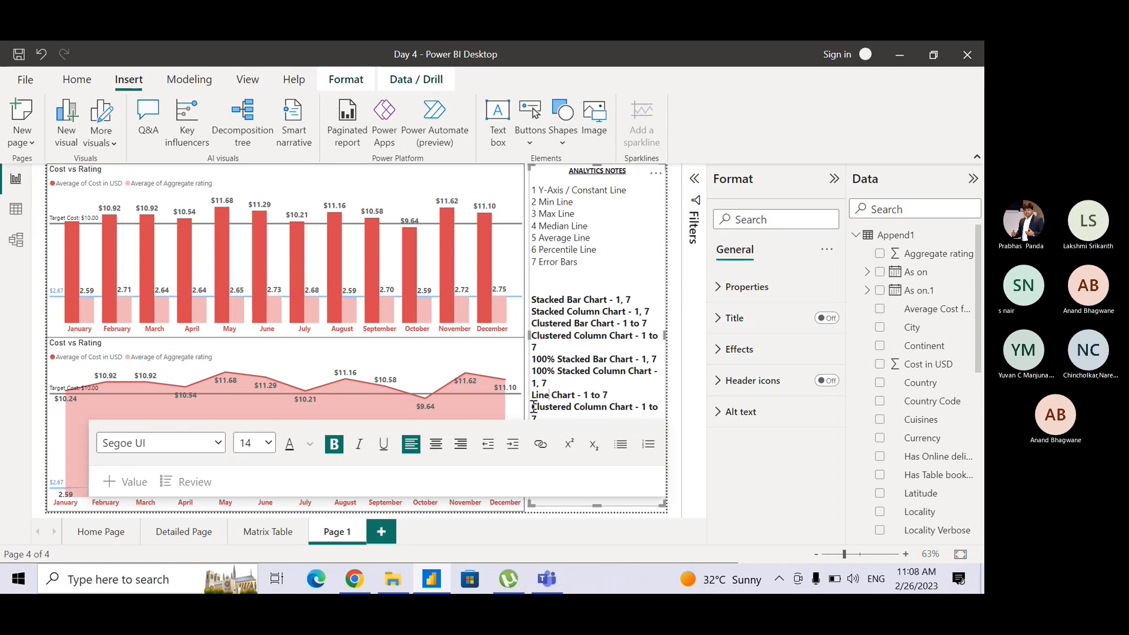
drag(531, 407, 608, 408)
text(Area)
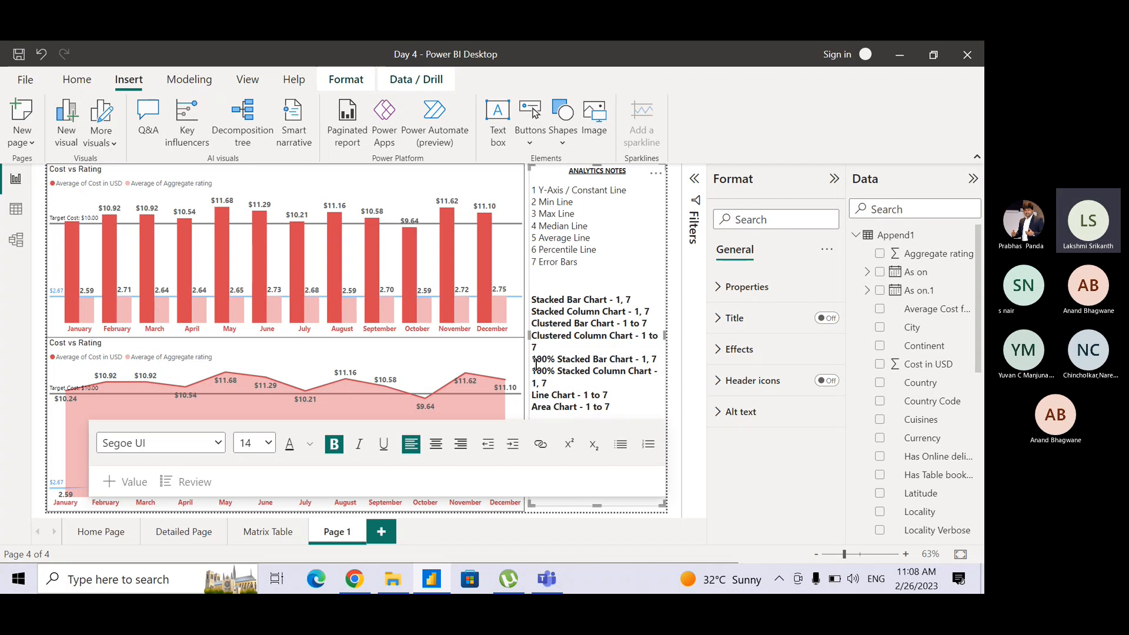
Duplicate the "100% Stacked Bar Chart - 1, 7" line below "Area Chart" and change "Bar" to "Area" in the copy.
drag(534, 364, 660, 364)
key(ctrl+c)
click(628, 405)
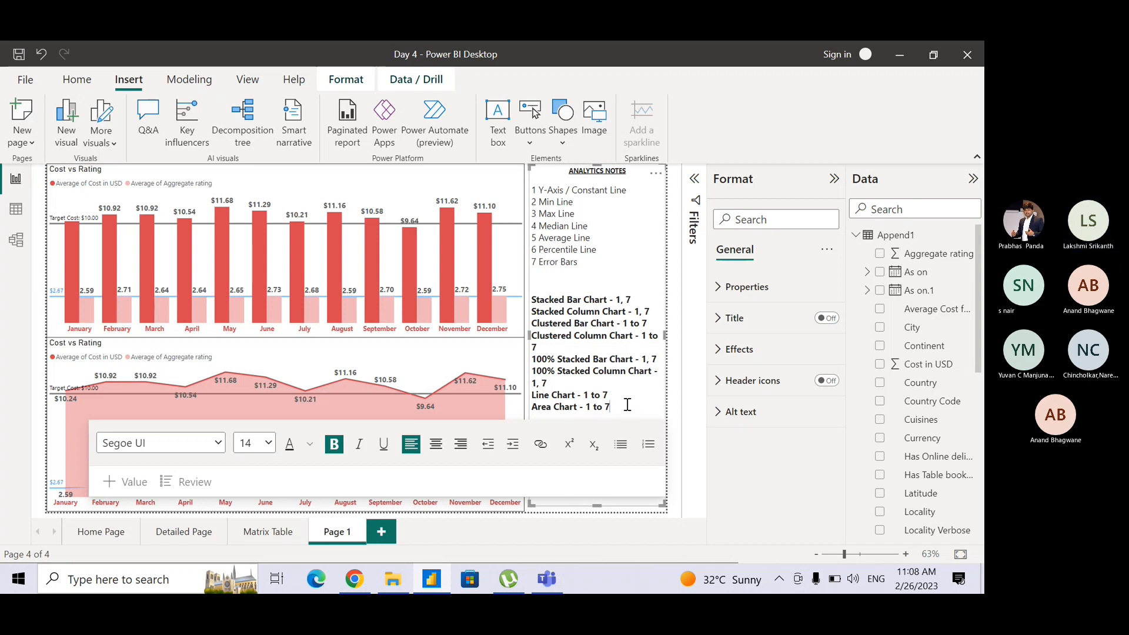
key(ctrl+v)
click(503, 192)
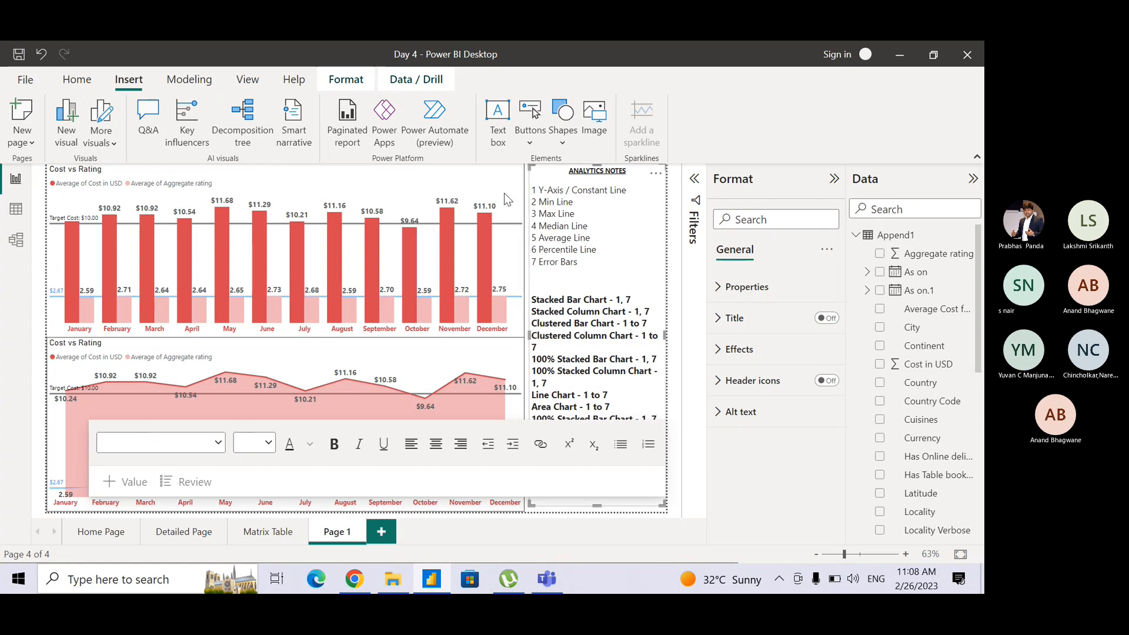
click(733, 229)
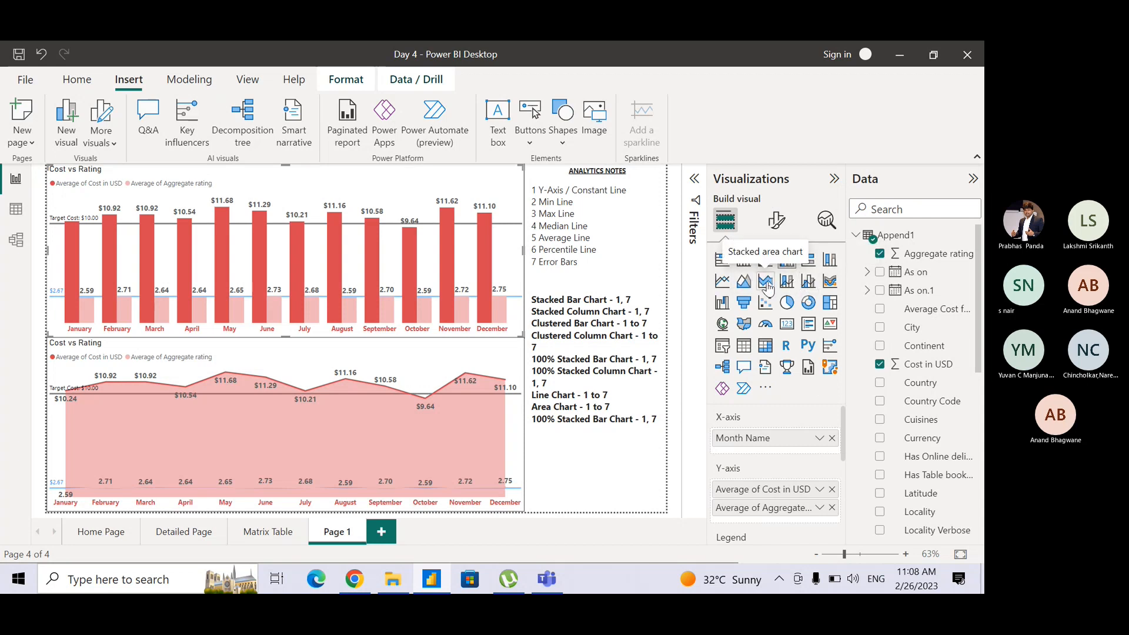
key(alt+Tab)
key(alt+Tab)
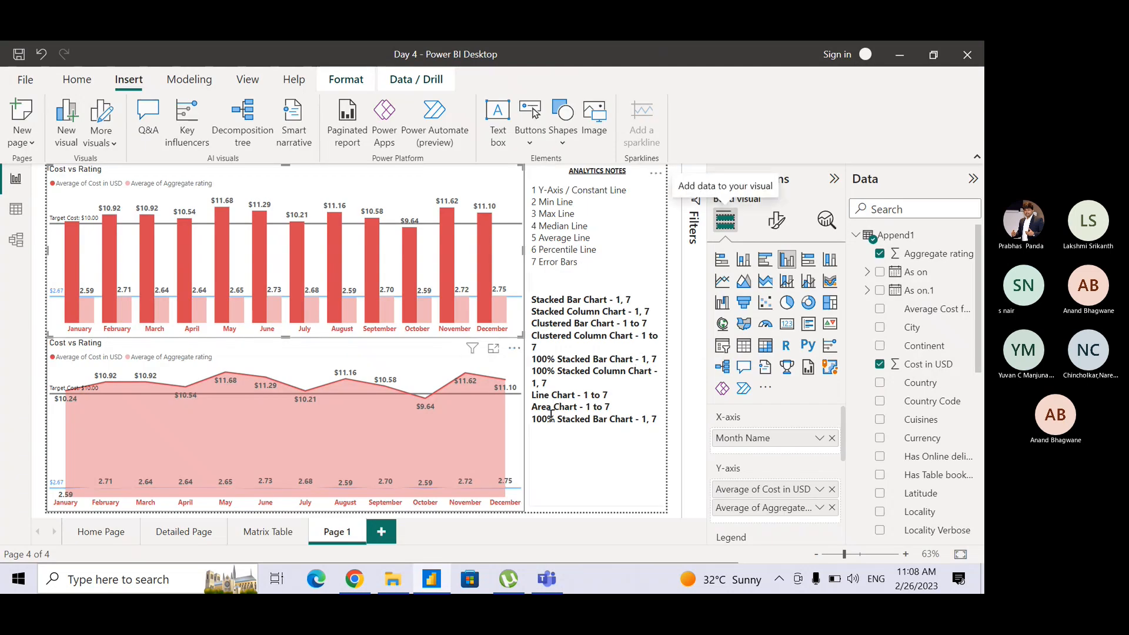
drag(593, 418, 608, 420)
text(Are)
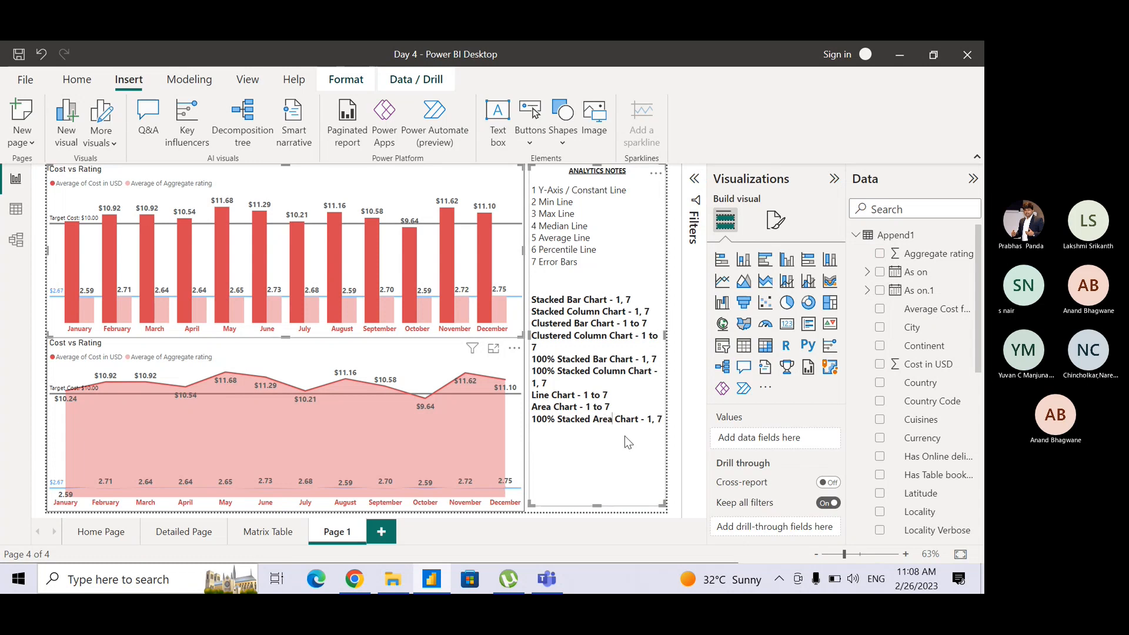
Convert the upper Cost vs Rating chart to a stacked area chart, check its analytics options, and undo the conversion.
click(457, 354)
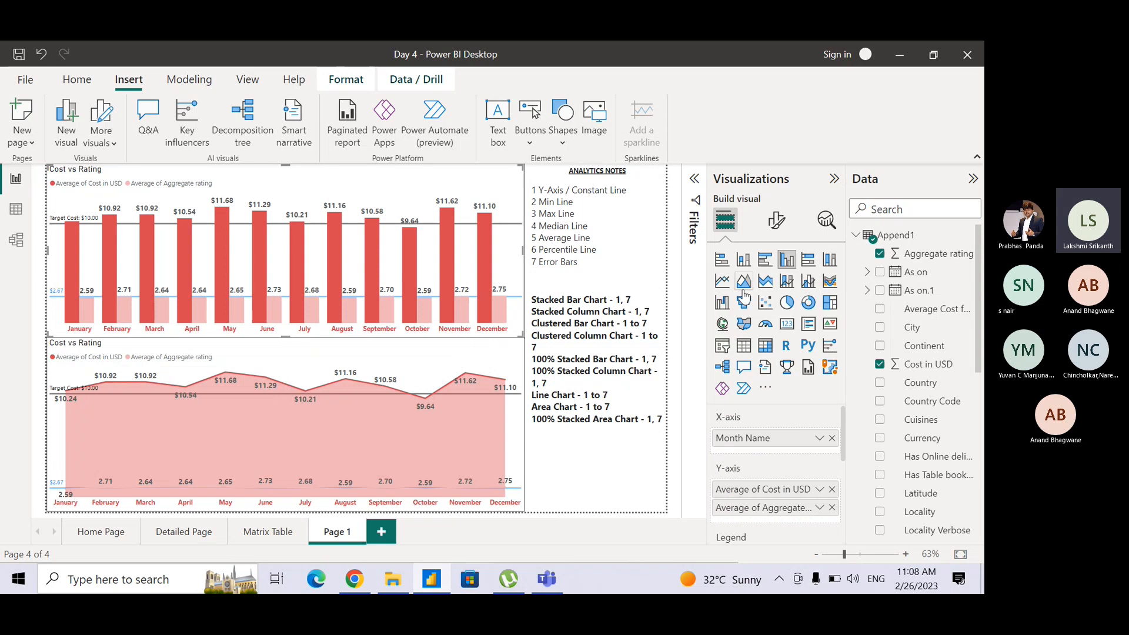
click(771, 290)
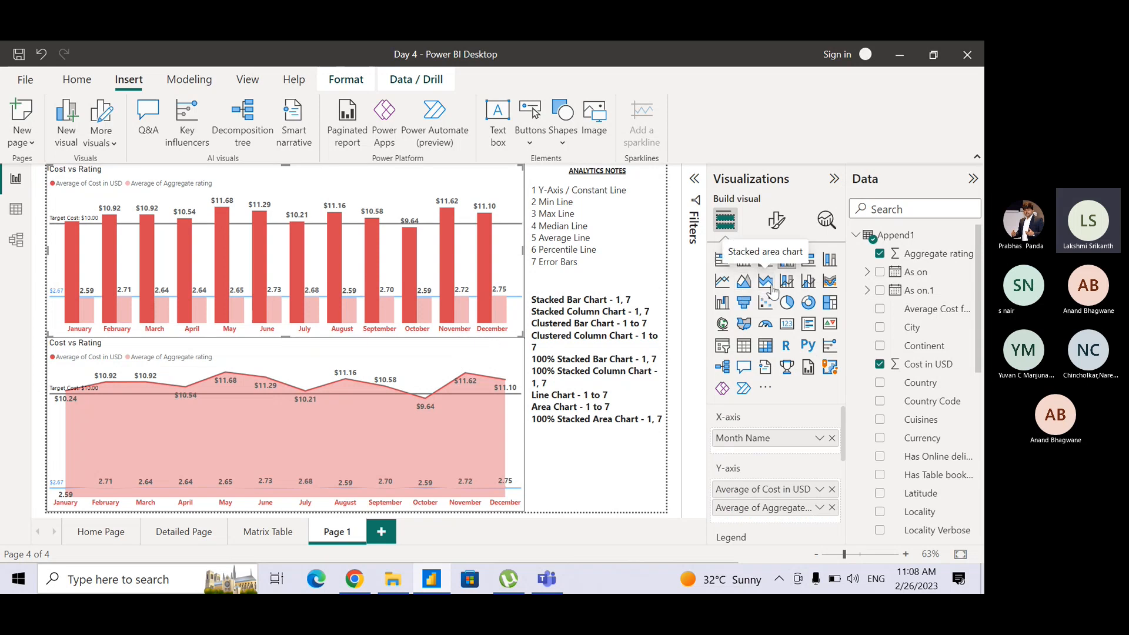
click(826, 222)
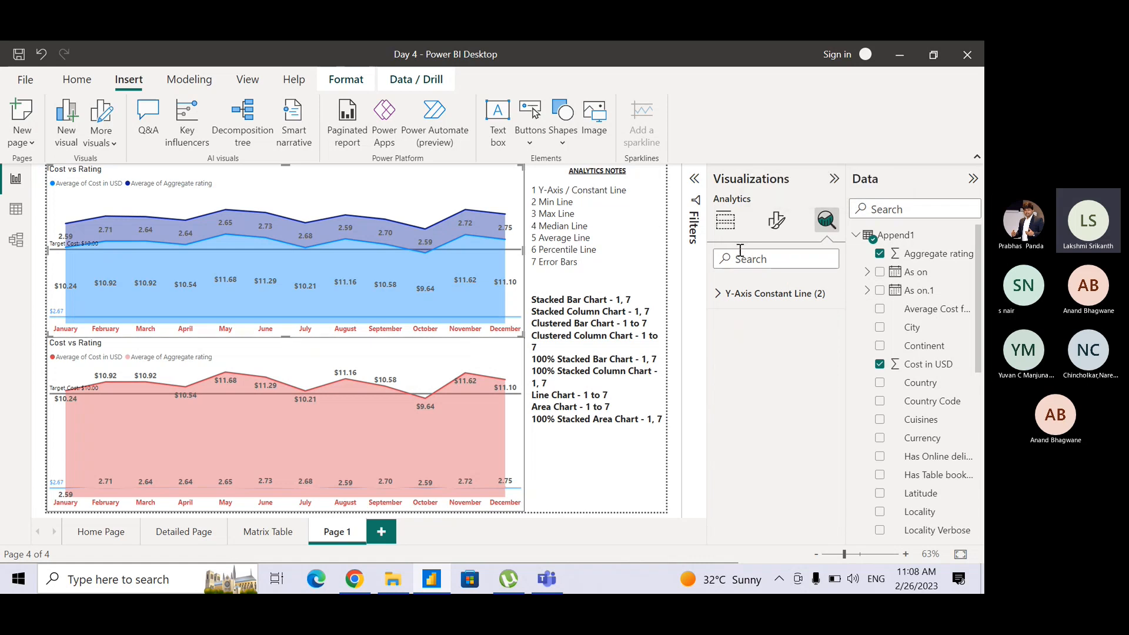
key(ctrl+z)
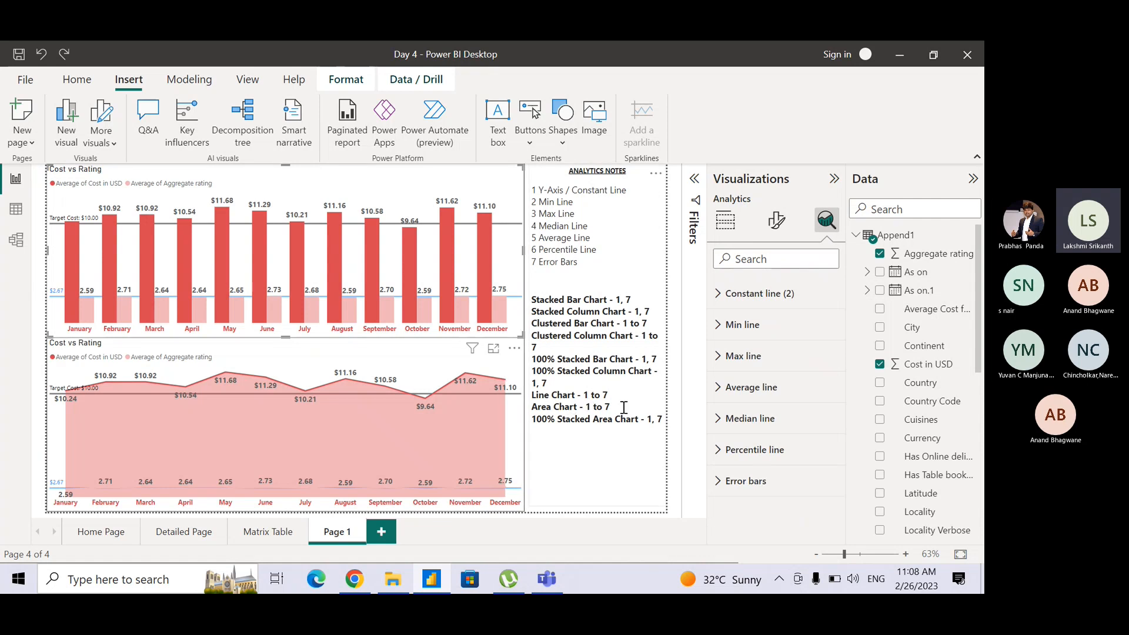
Remove ", 7" from the "100% Stacked Area Chart" line so that it lists only option 1.
drag(646, 420, 663, 418)
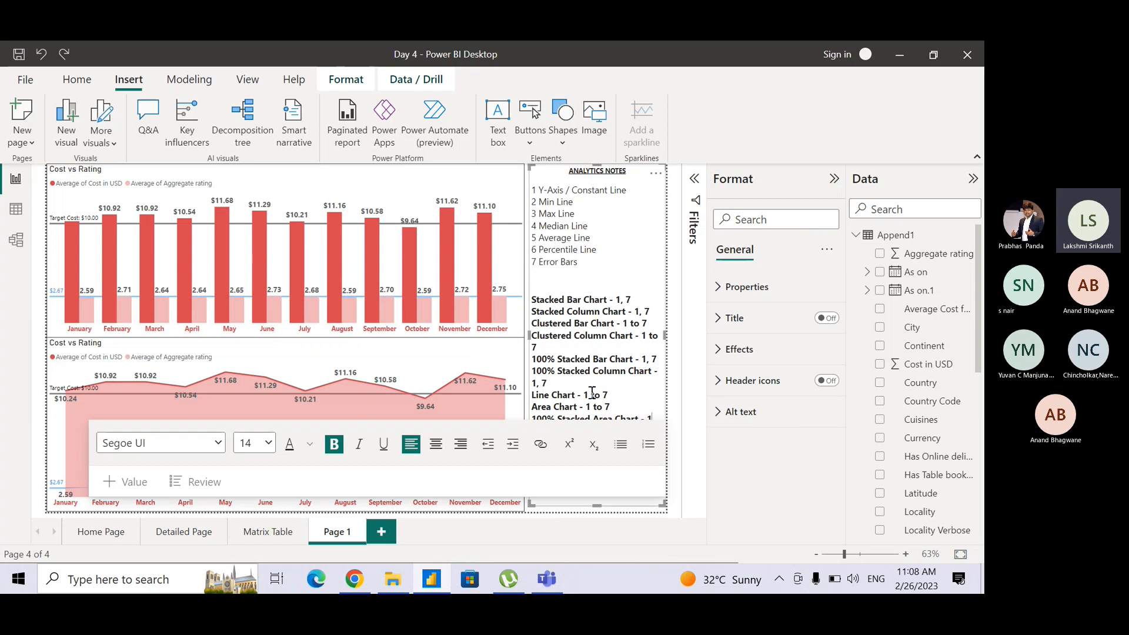
drag(591, 393, 622, 393)
key(BackSpace)
text(to 7)
Change the options on the "Area Chart" and "Line Chart" lines to "1 to 6" and save the report.
click(634, 403)
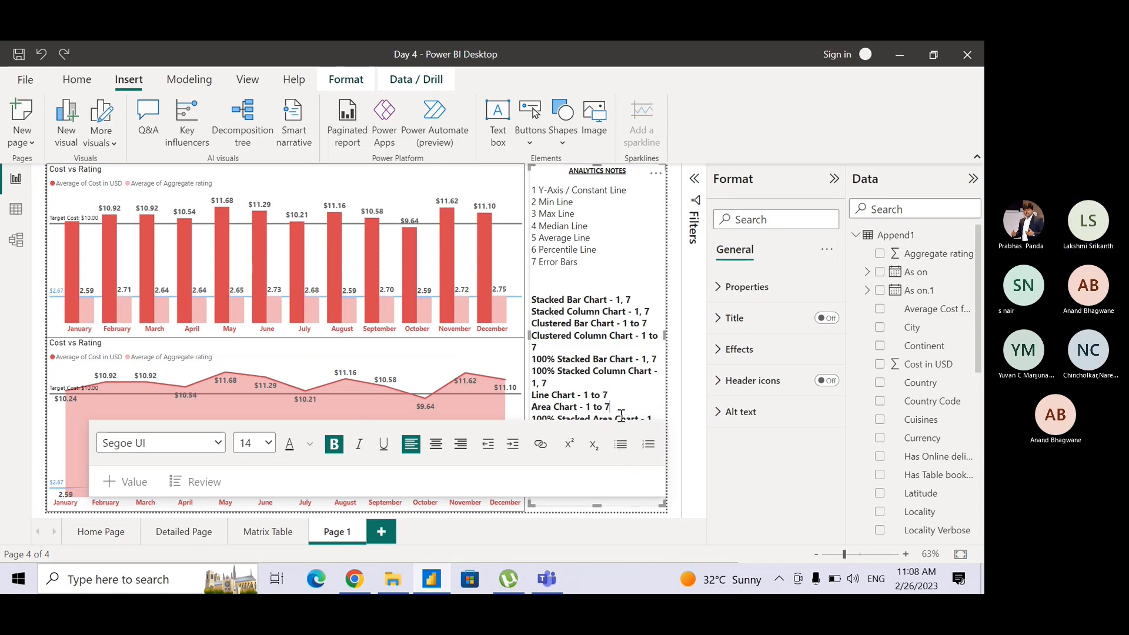
key(BackSpace)
text(6)
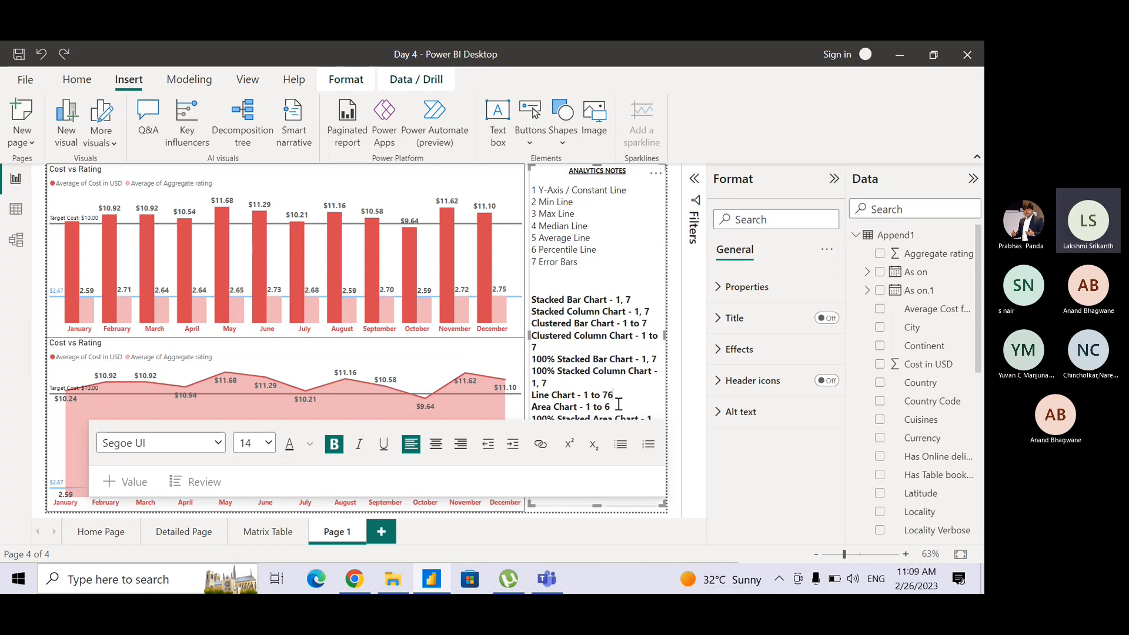
key(BackSpace)
text(6)
click(647, 267)
key(ctrl+s)
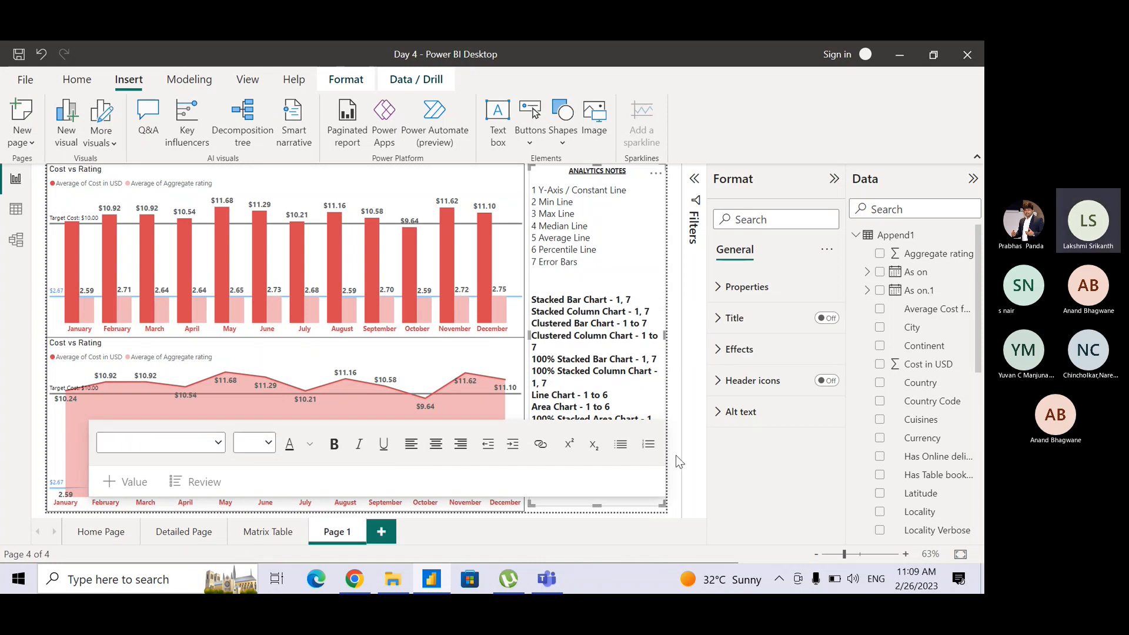
click(675, 455)
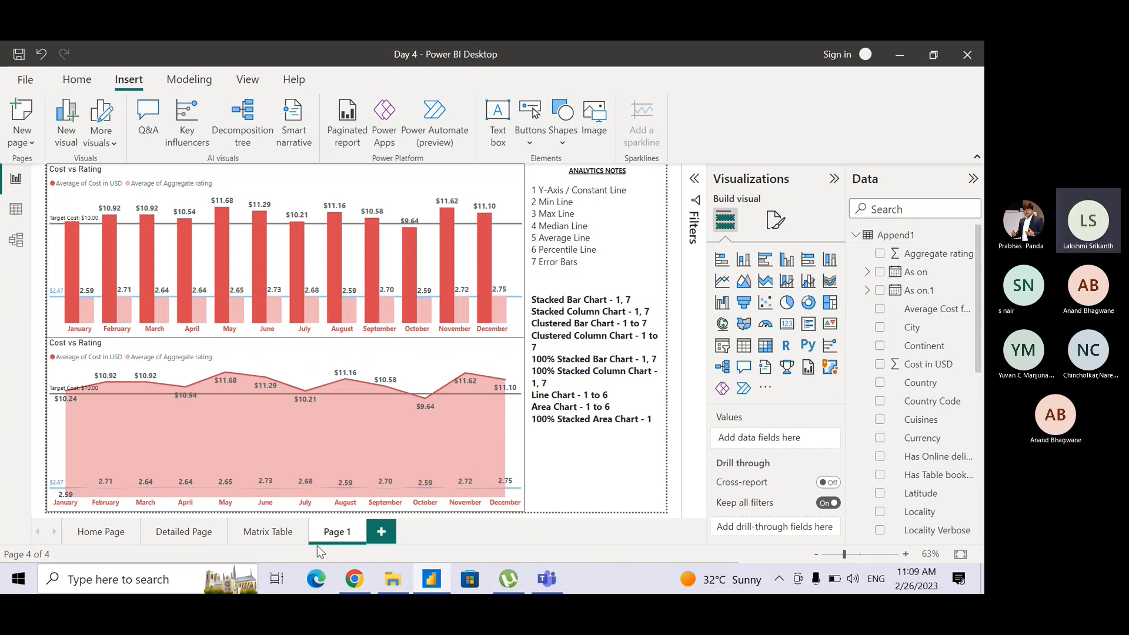
Rename the report page "Page 1" as "Visuals 1".
double_click(340, 535)
text(Visuals 1)
key(Return)
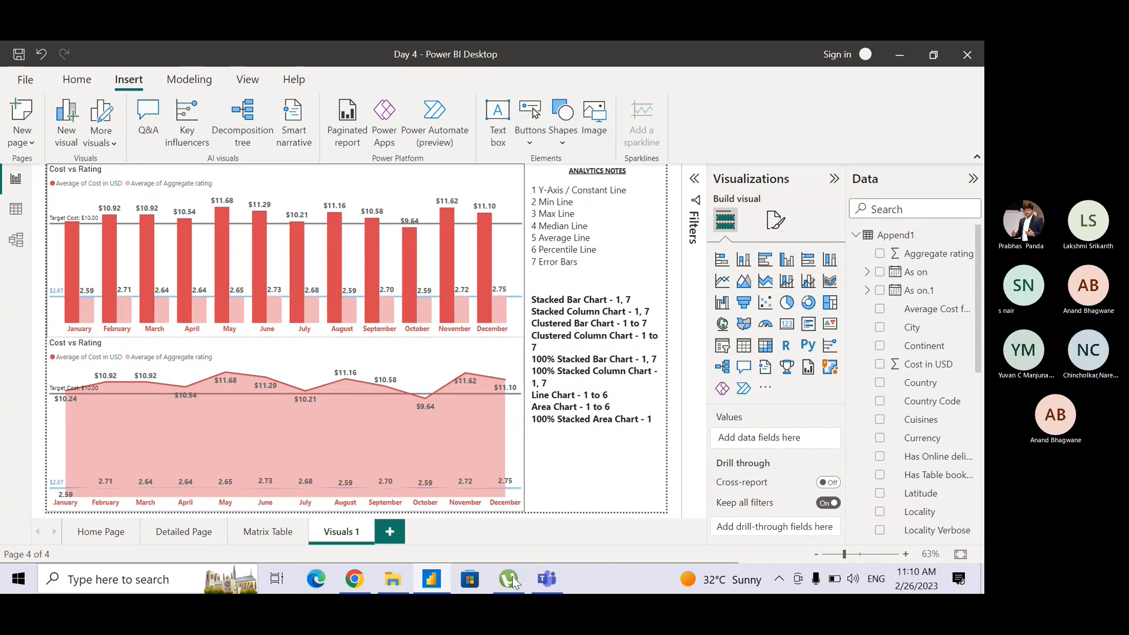
Replace the comma with "&" on the "Stacked Bar Chart" and "Stacked Column Chart" note lines so both list "1 & 7".
drag(579, 262, 531, 193)
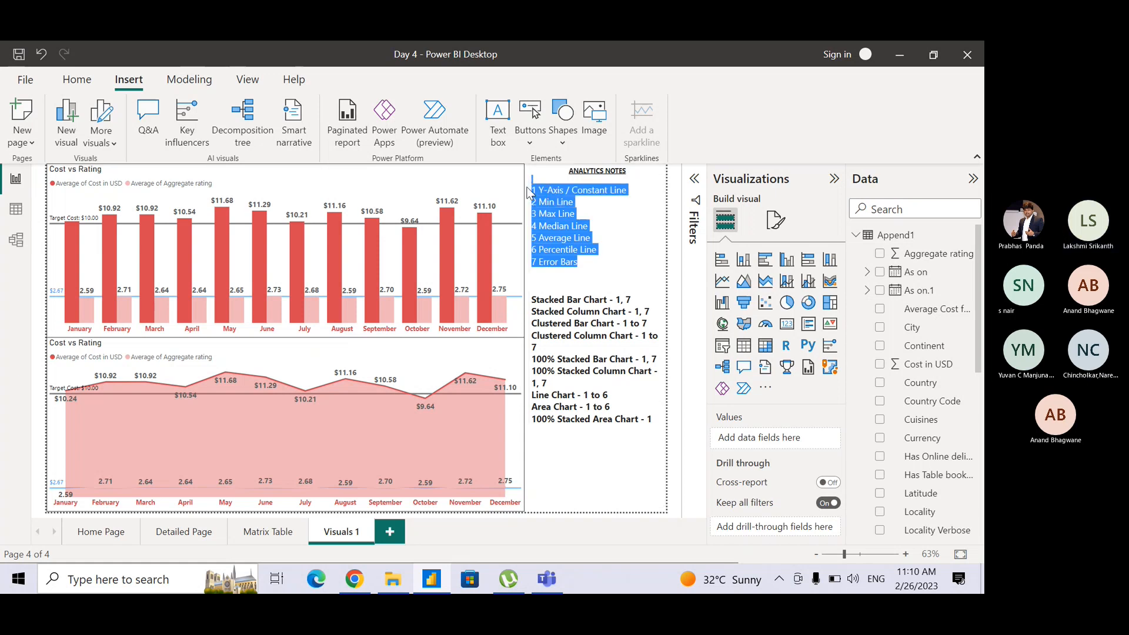
click(641, 298)
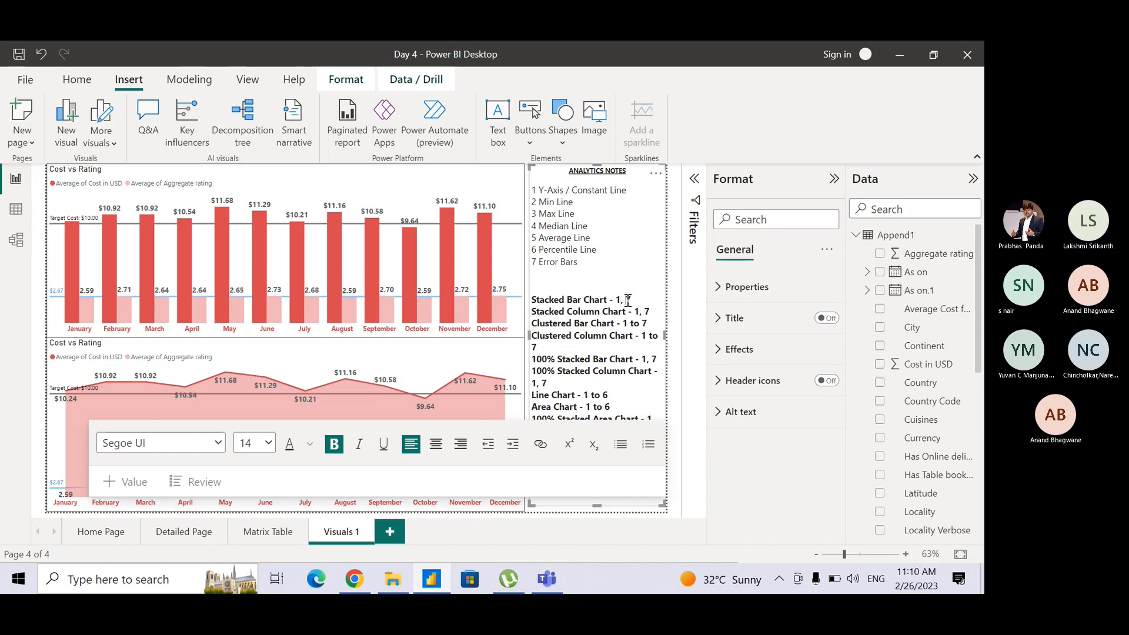
key(BackSpace)
key(BackSpace)
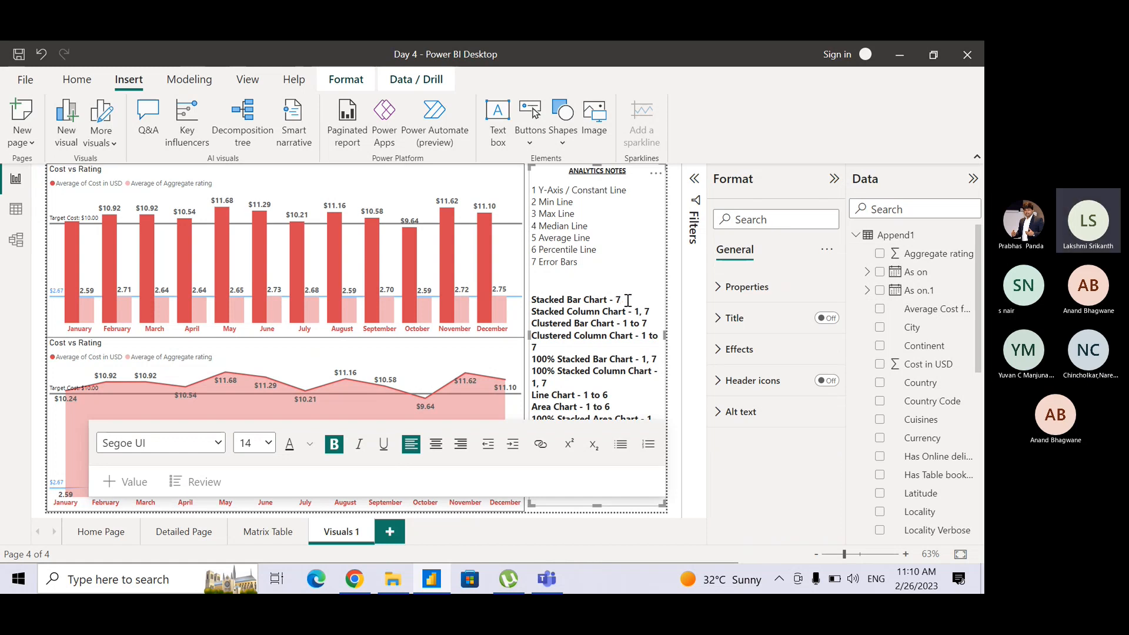
text(to)
click(642, 312)
key(BackSpace)
text(&)
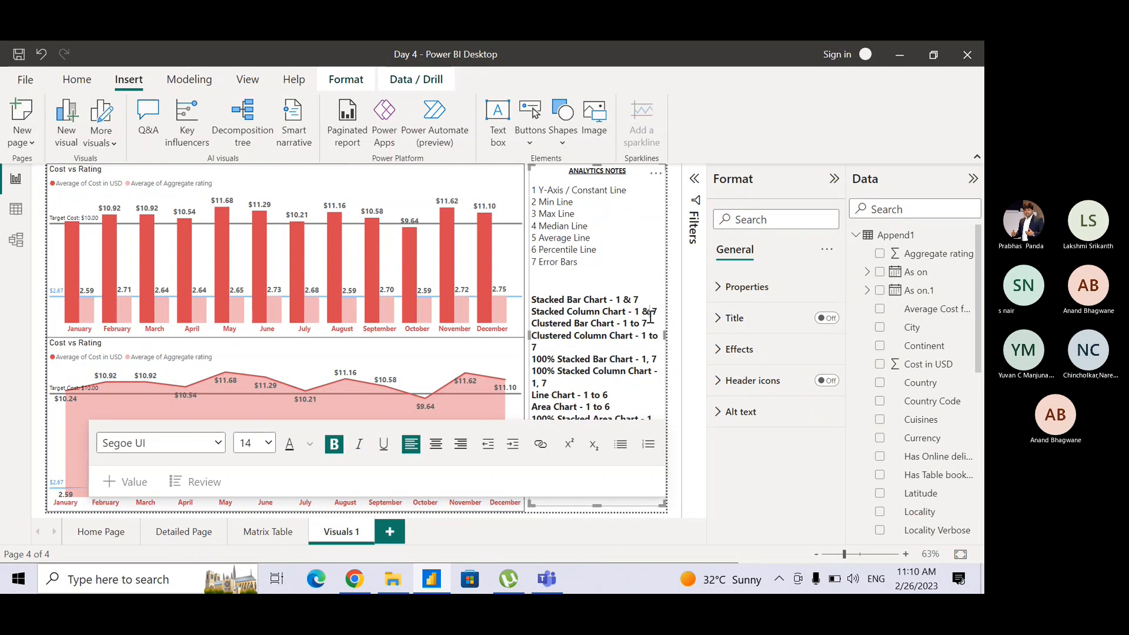
Change the options on the "100% Stacked Bar Chart" and "100% Stacked Column Chart" note lines to "1 & 7".
click(650, 360)
text(&)
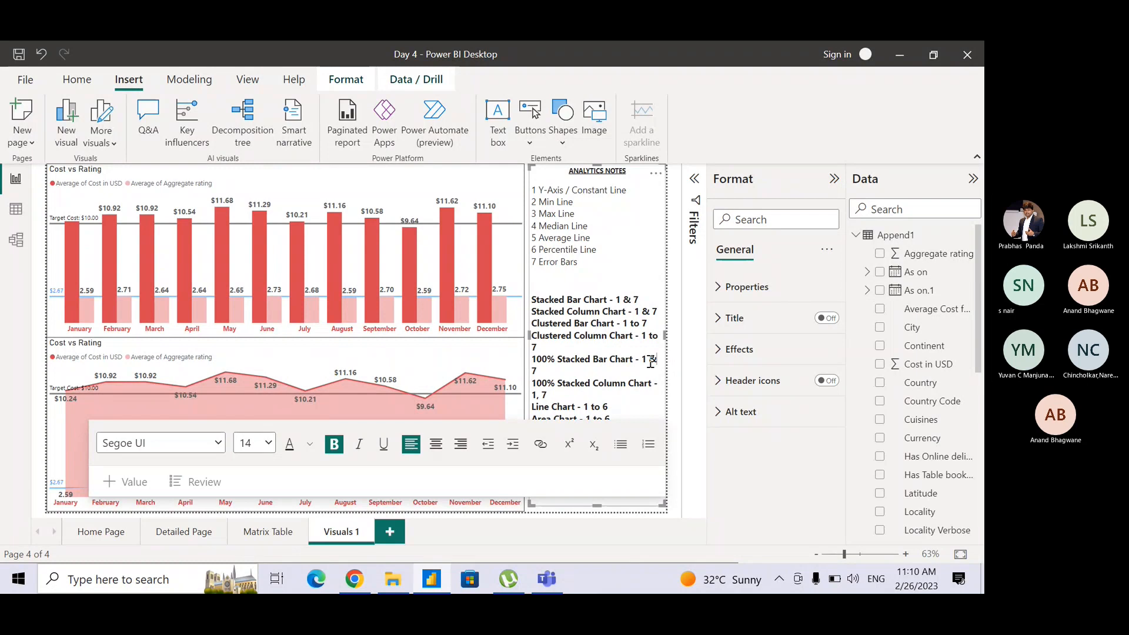
click(542, 395)
text(& 7)
key(Down)
click(635, 275)
click(699, 462)
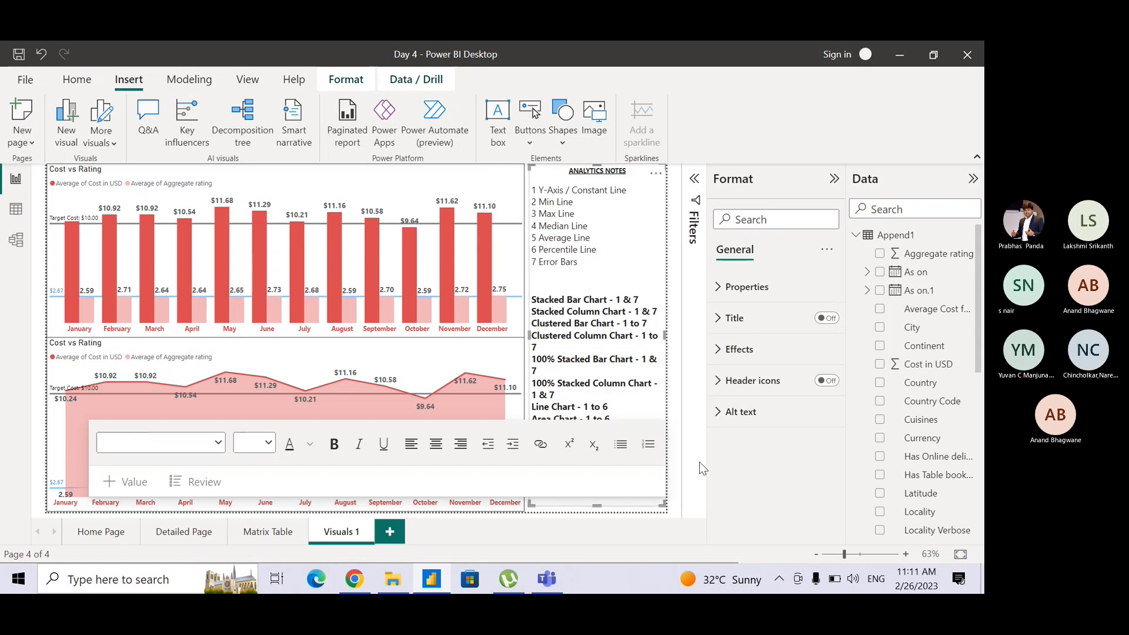
click(636, 501)
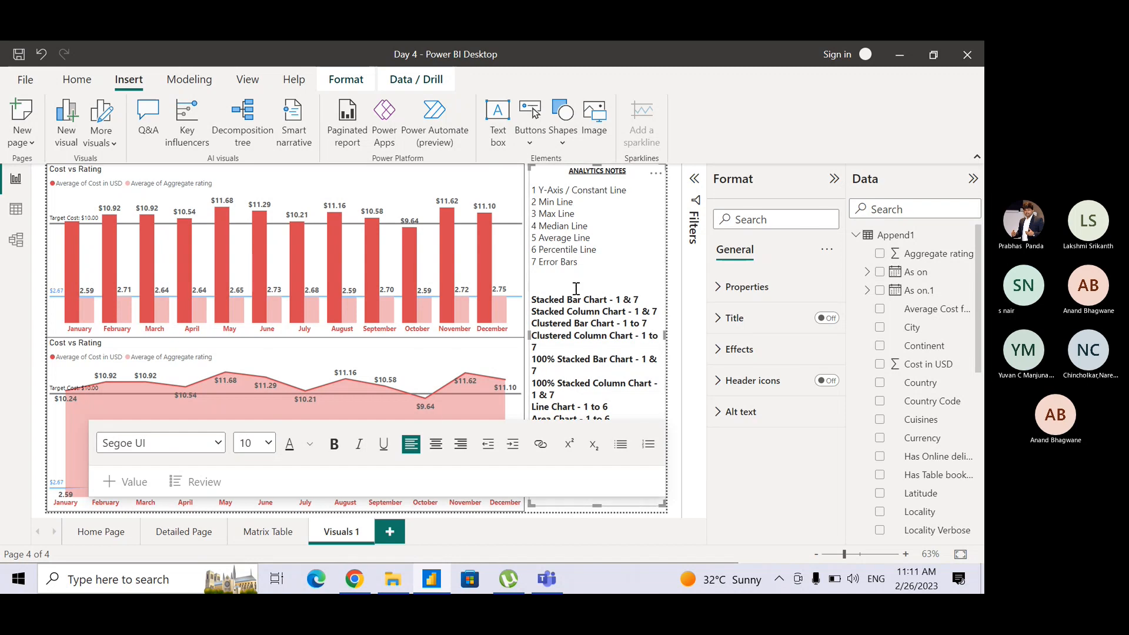
click(503, 193)
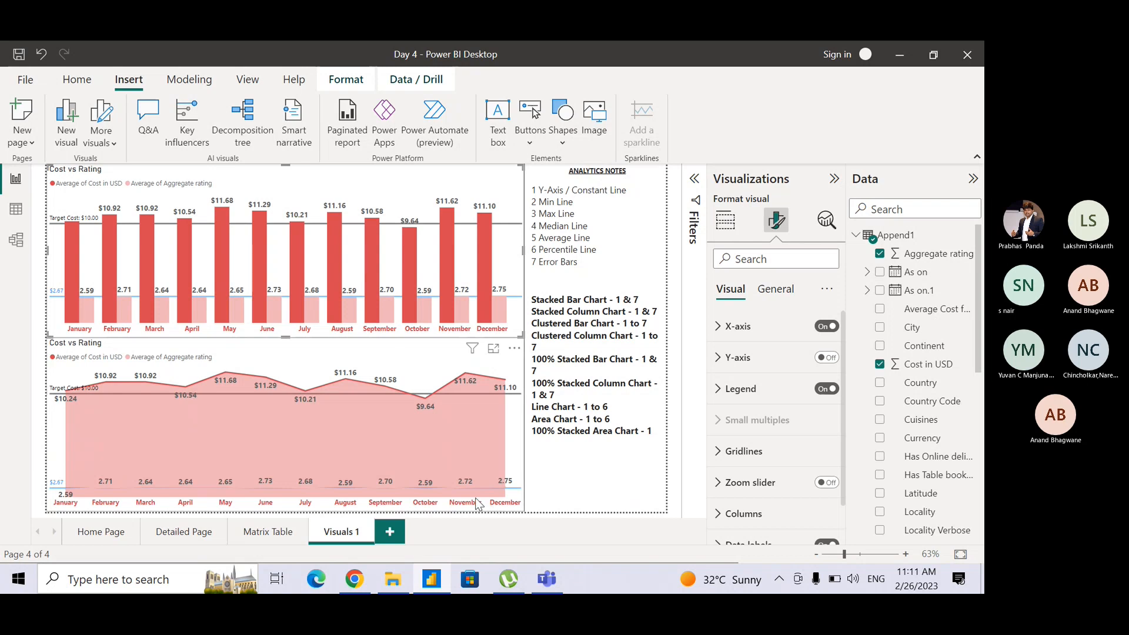
Add a new report page and name it "Visuals 2".
click(393, 533)
double_click(394, 532)
text(Visuals)
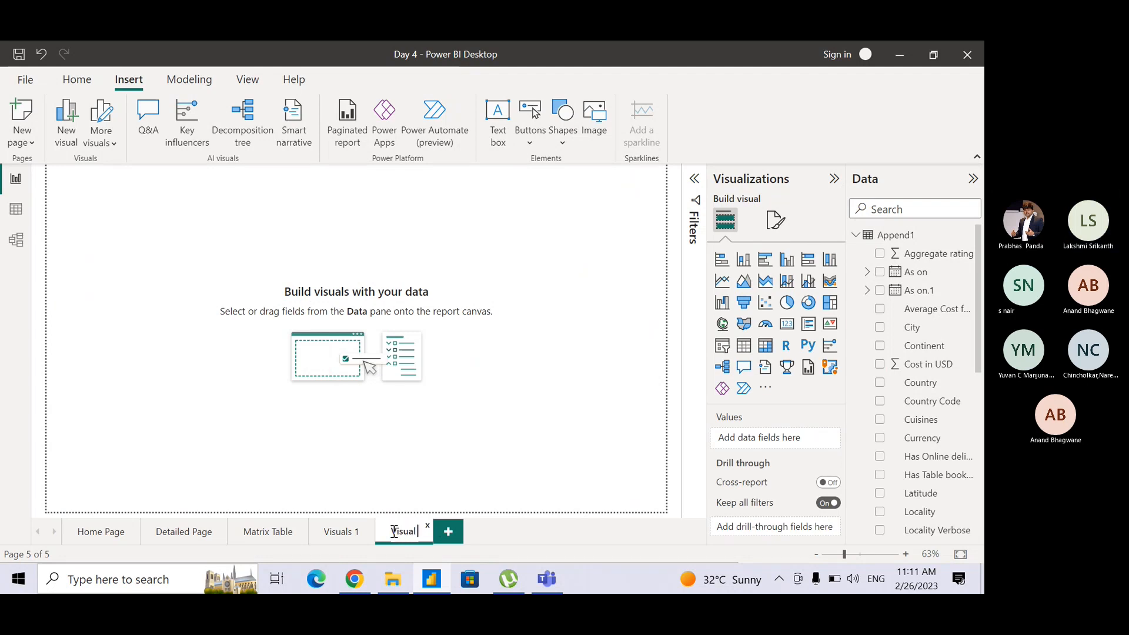
text(2)
key(Return)
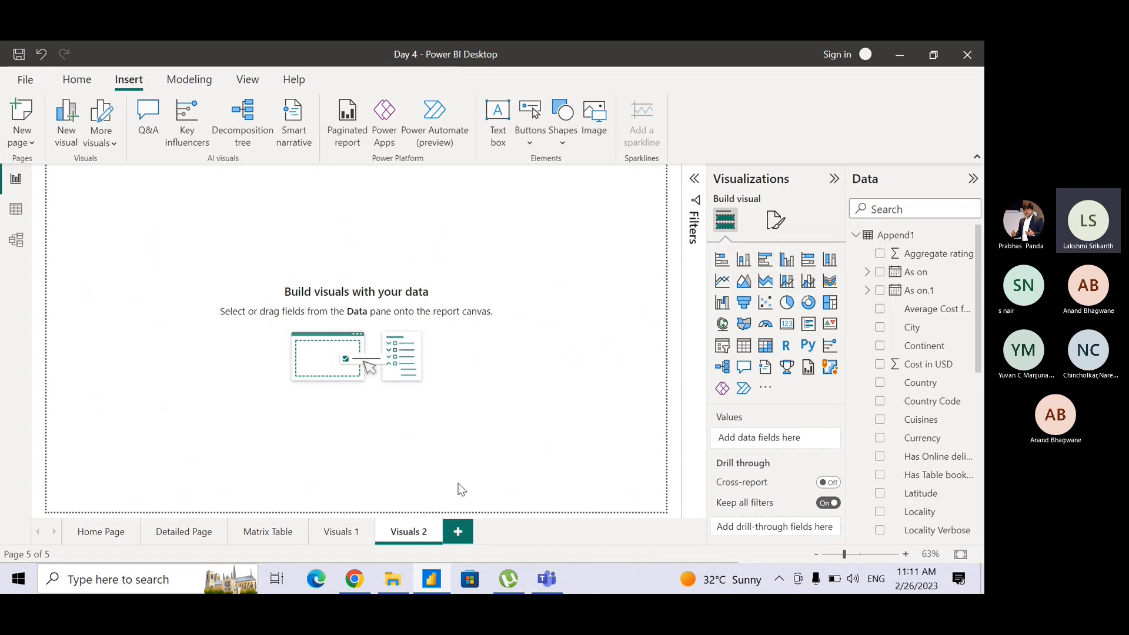
Copy the Cost vs Rating area chart from "Visuals 1" to "Visuals 2" and place it at the top of the page.
click(336, 539)
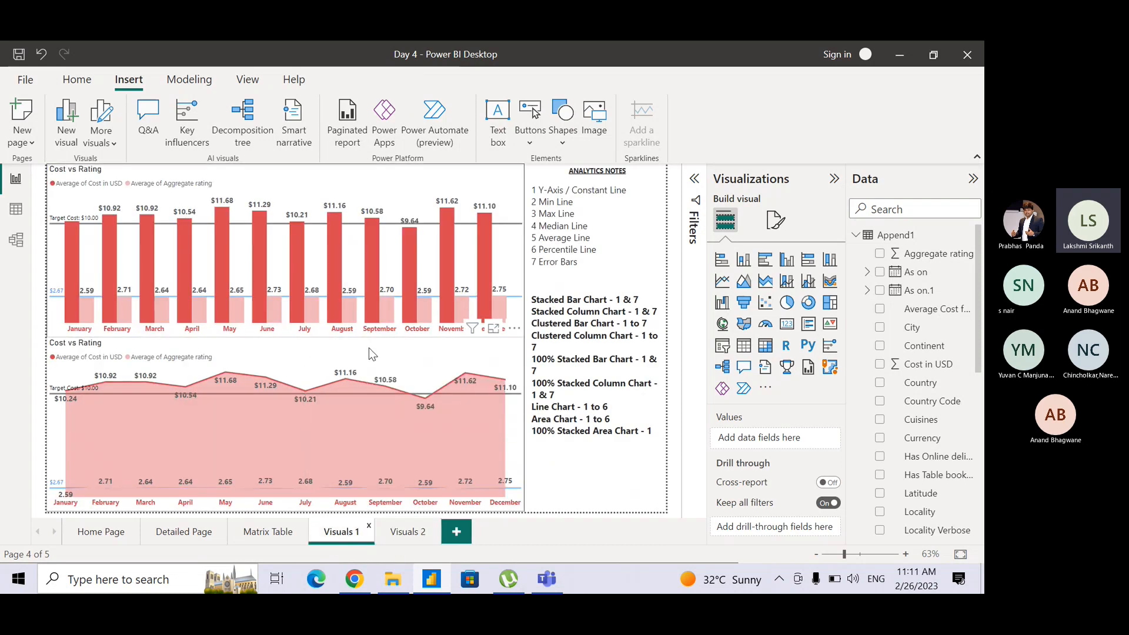
click(369, 348)
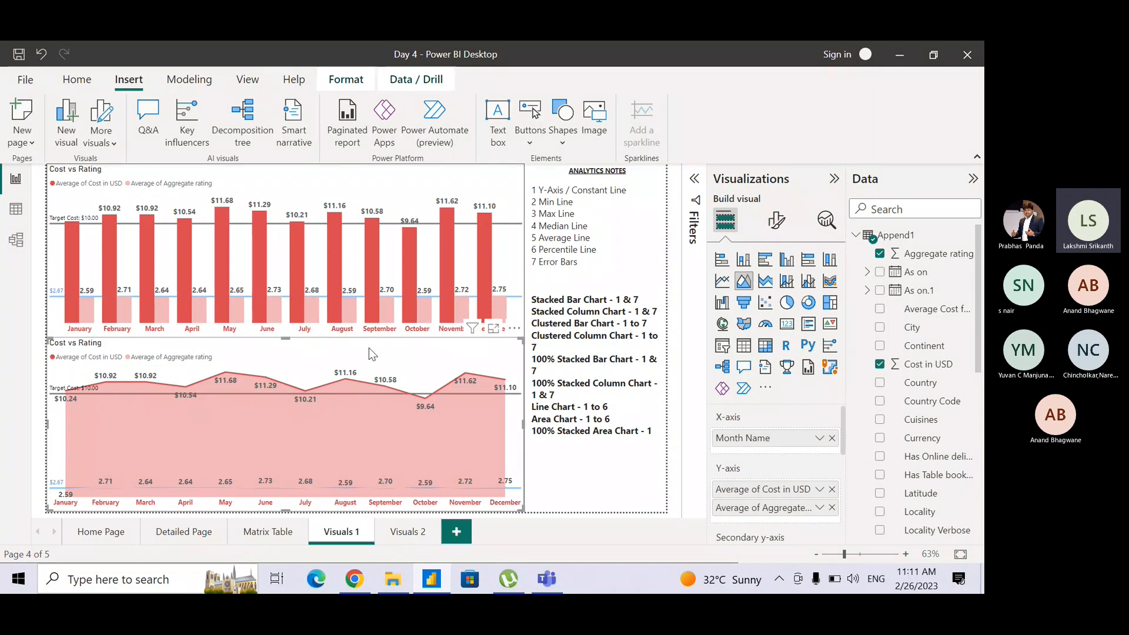
click(407, 532)
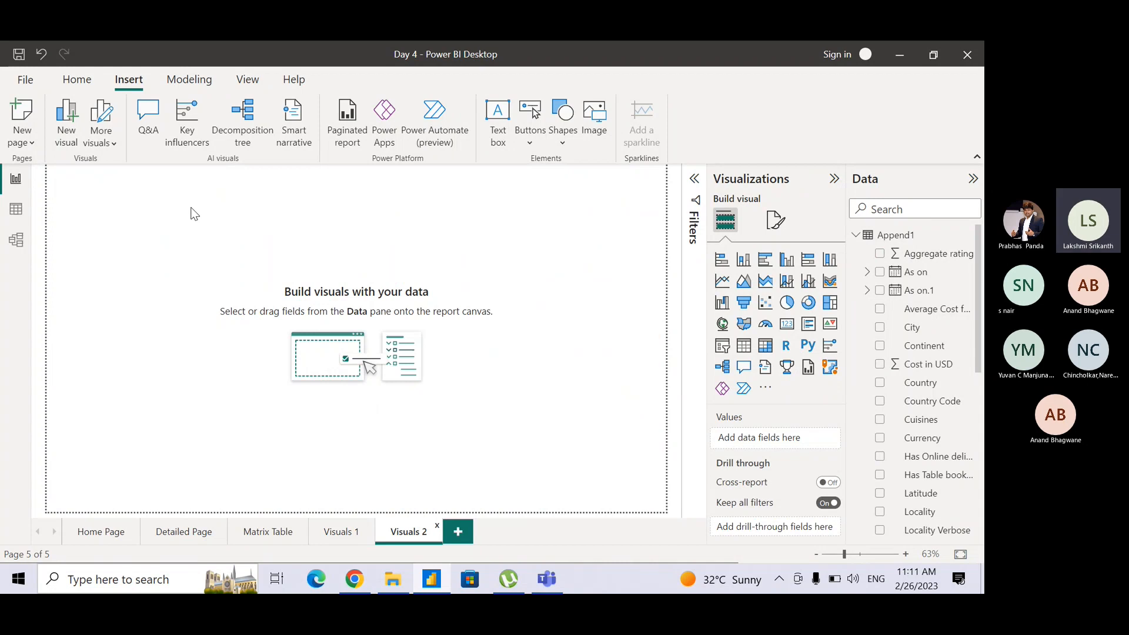
key(ctrl+v)
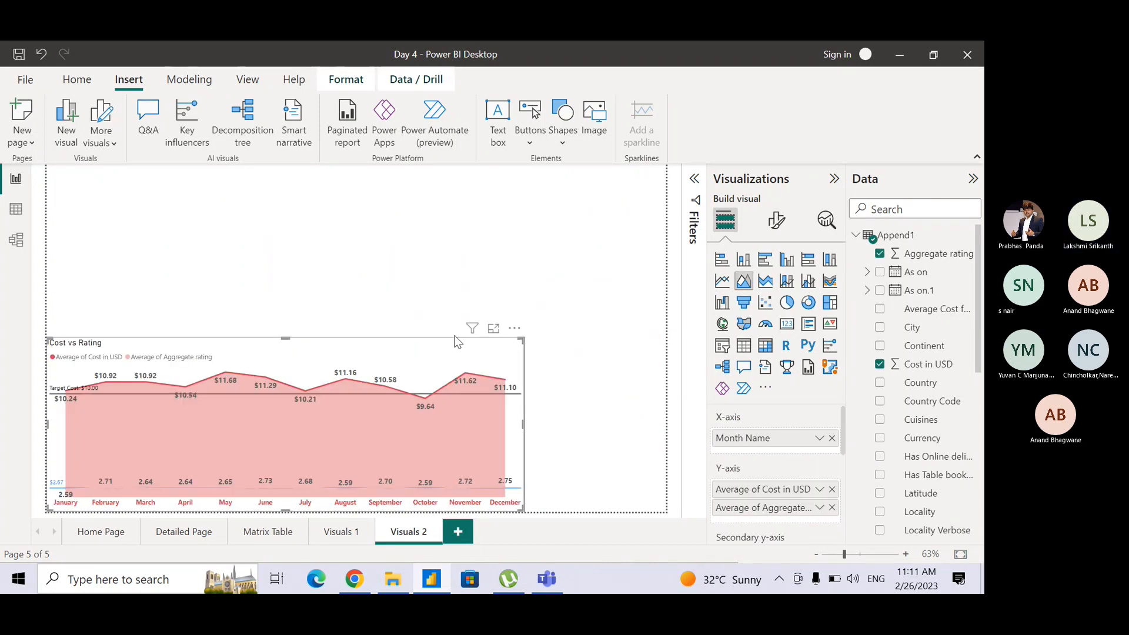
drag(457, 342, 381, 178)
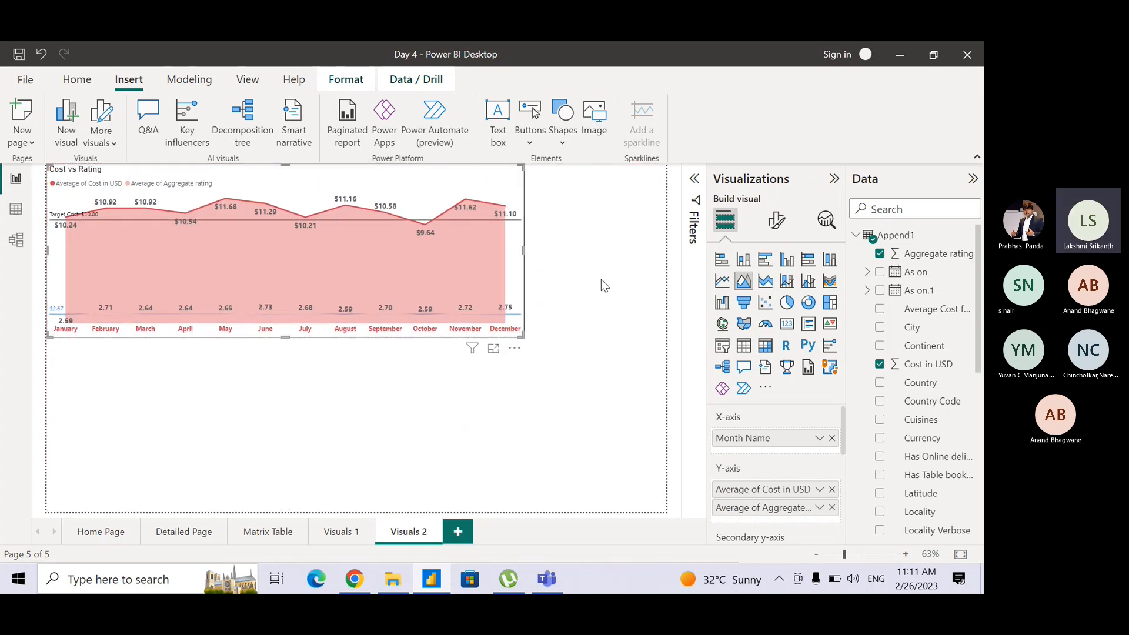
Convert the copied chart to a line and stacked column chart, widen it to the full page width, and check its analytics options.
click(787, 283)
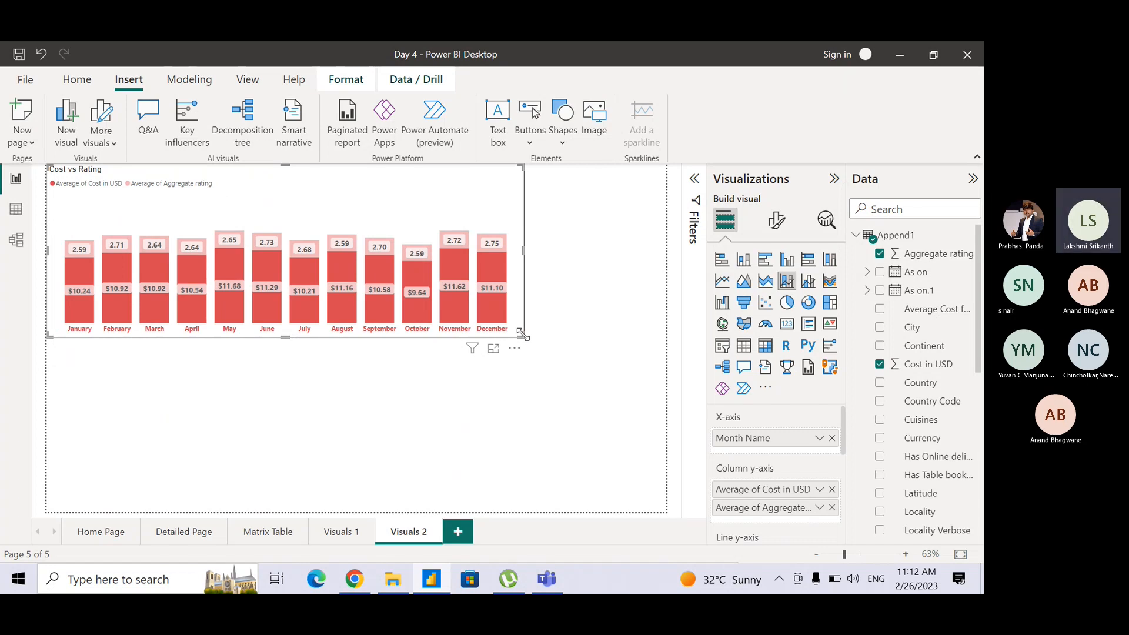
drag(521, 333, 661, 326)
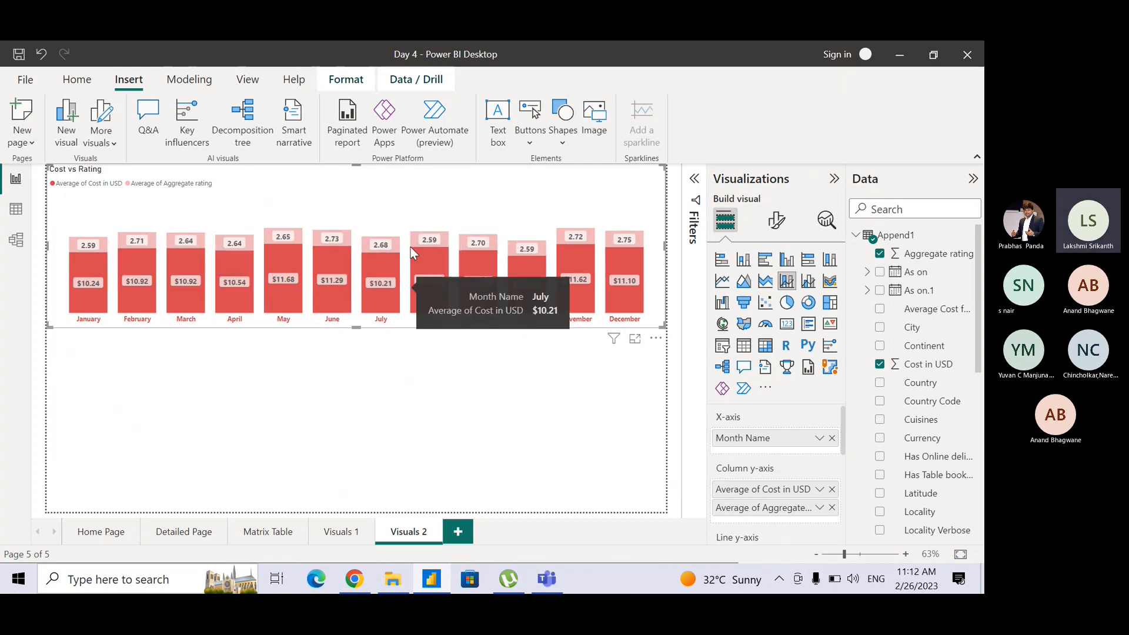
click(825, 227)
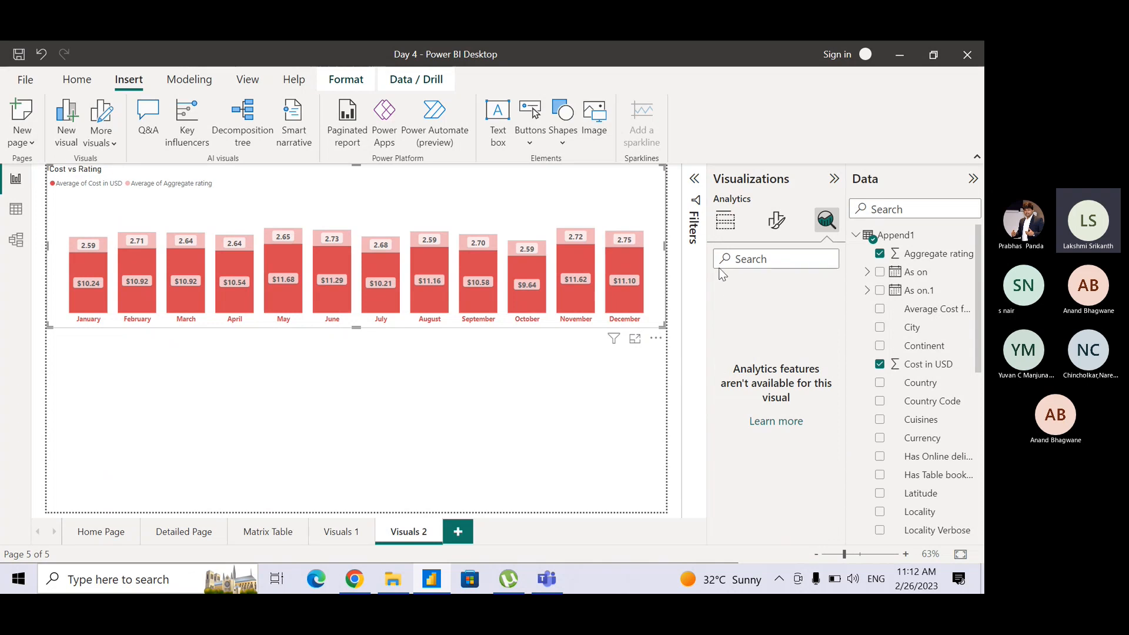
click(727, 220)
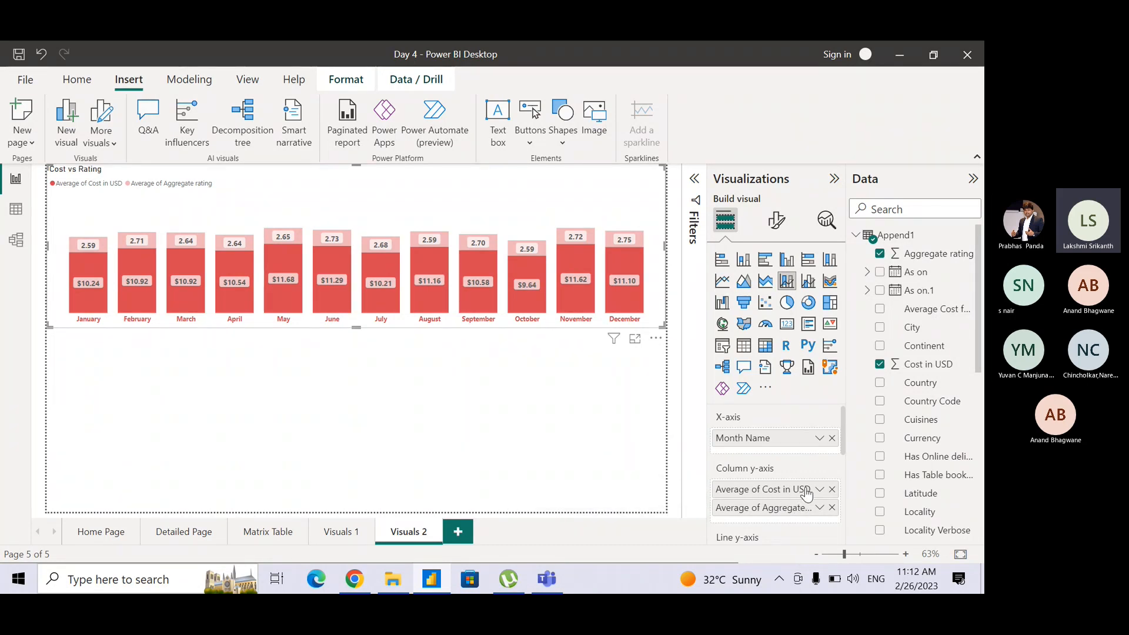
Move the average of Aggregate rating from the column y-axis to the line y-axis of the combo chart.
drag(844, 422, 792, 471)
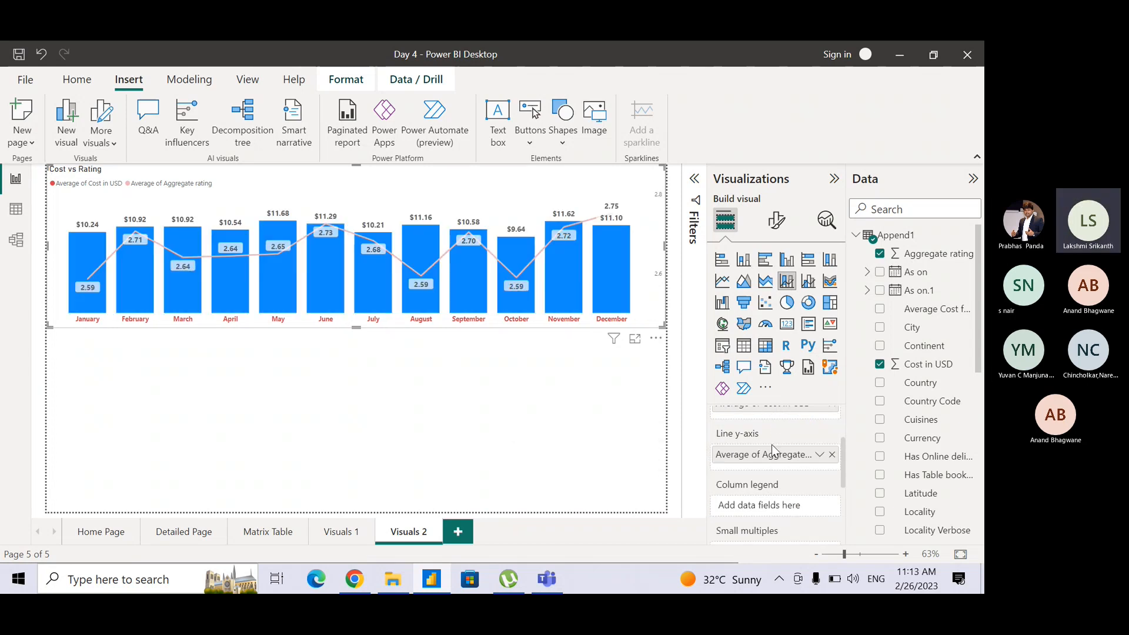
scroll(845, 470, up, 1)
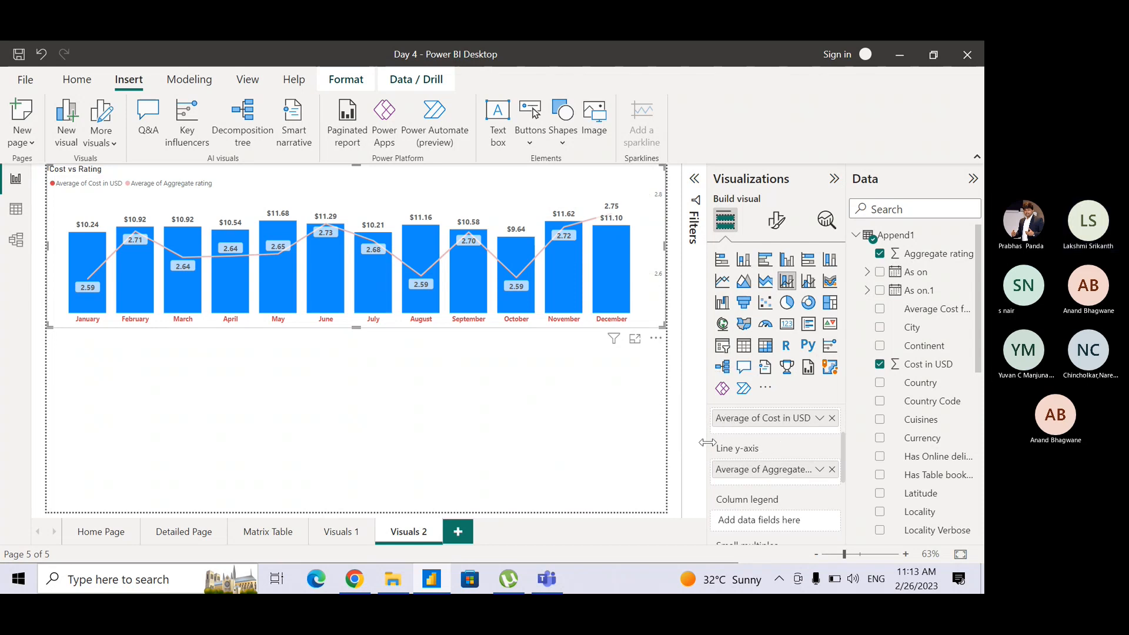
click(776, 220)
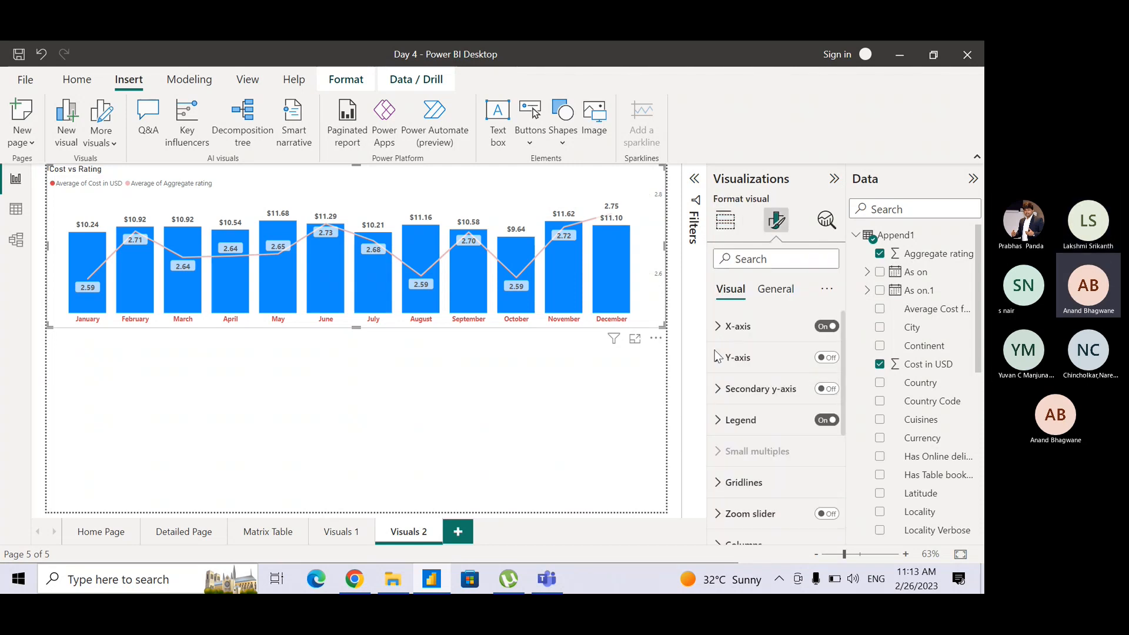
click(734, 225)
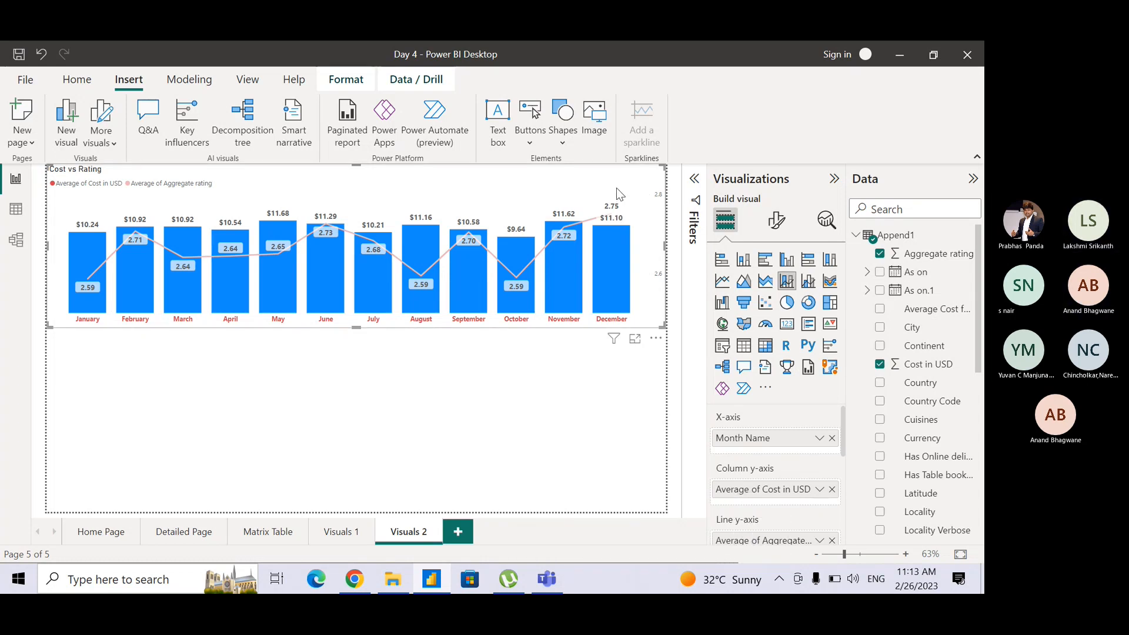
Set the default column colour of the combo chart to the recently used red.
click(766, 231)
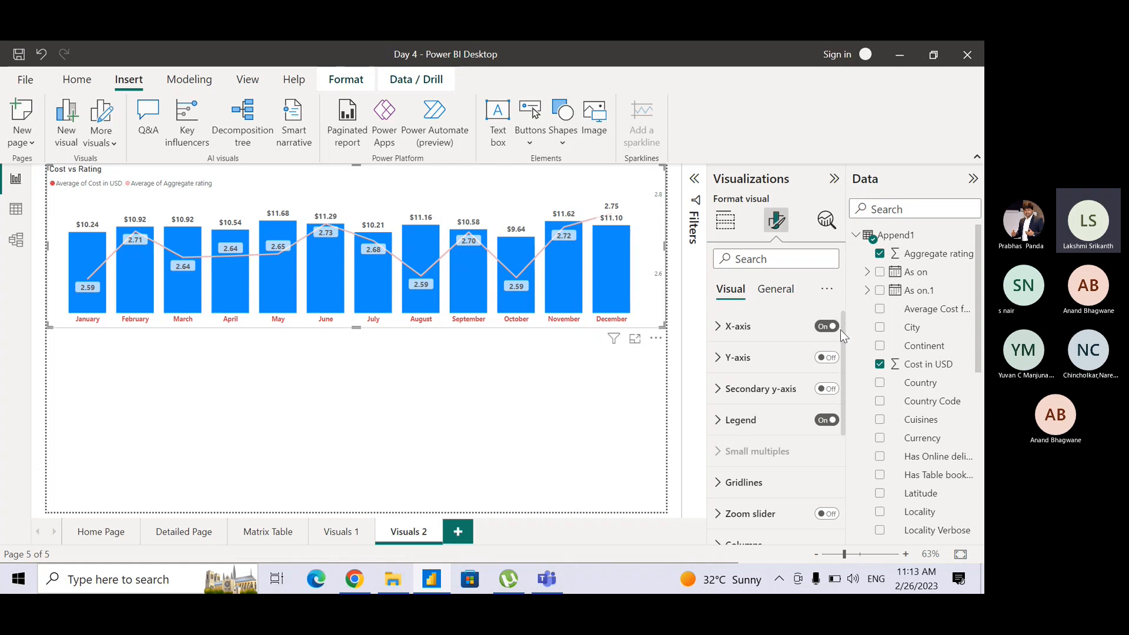
drag(845, 360, 845, 399)
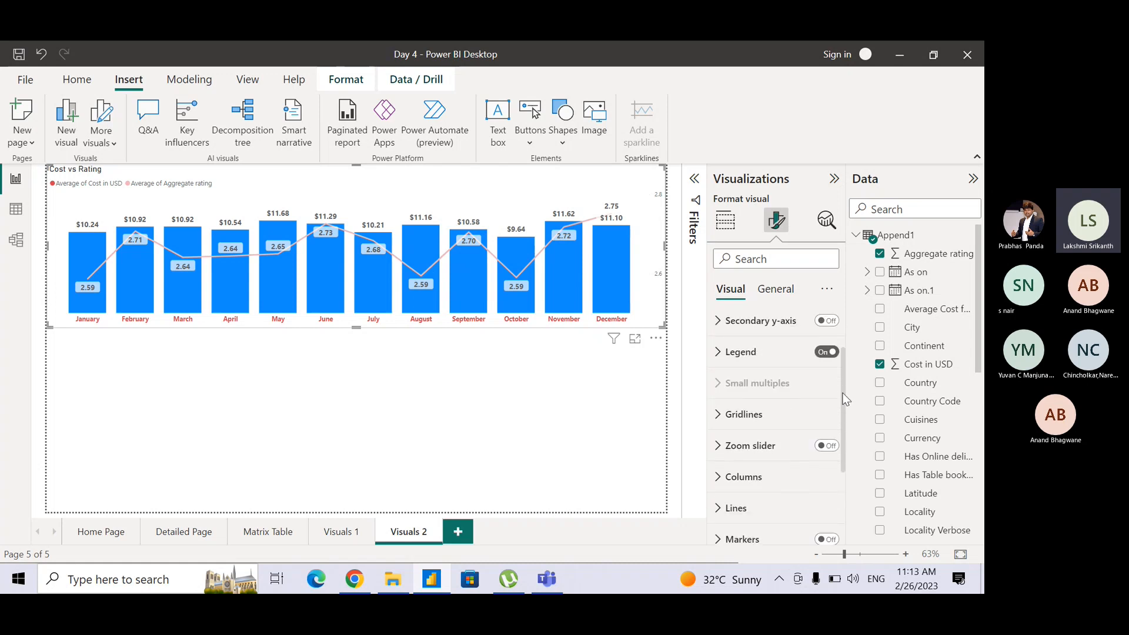
click(720, 475)
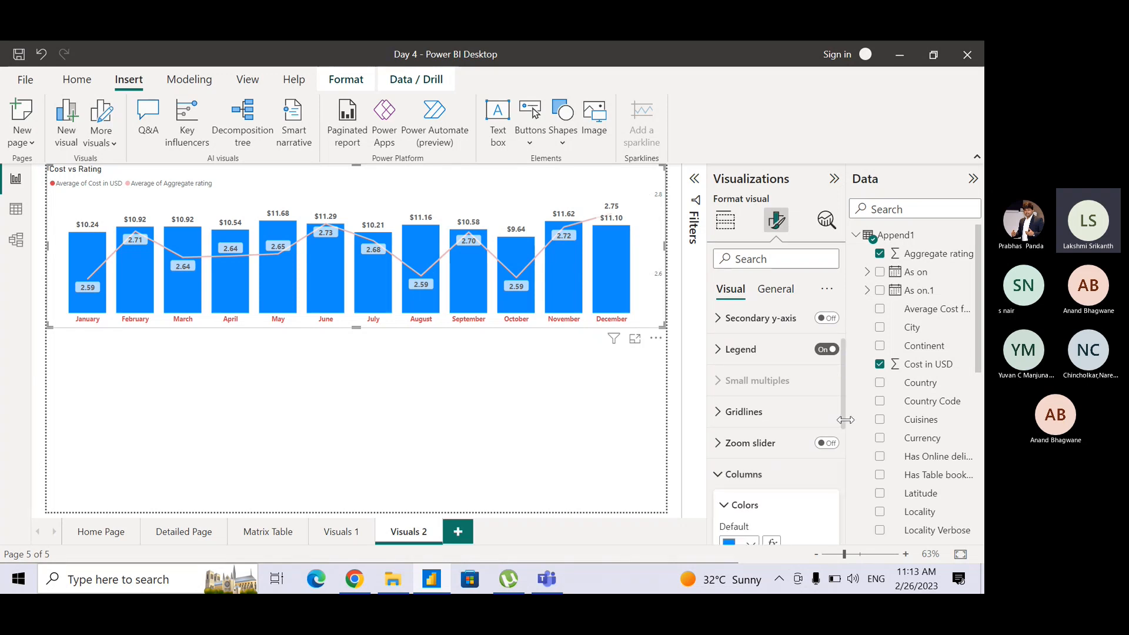
drag(842, 412, 839, 472)
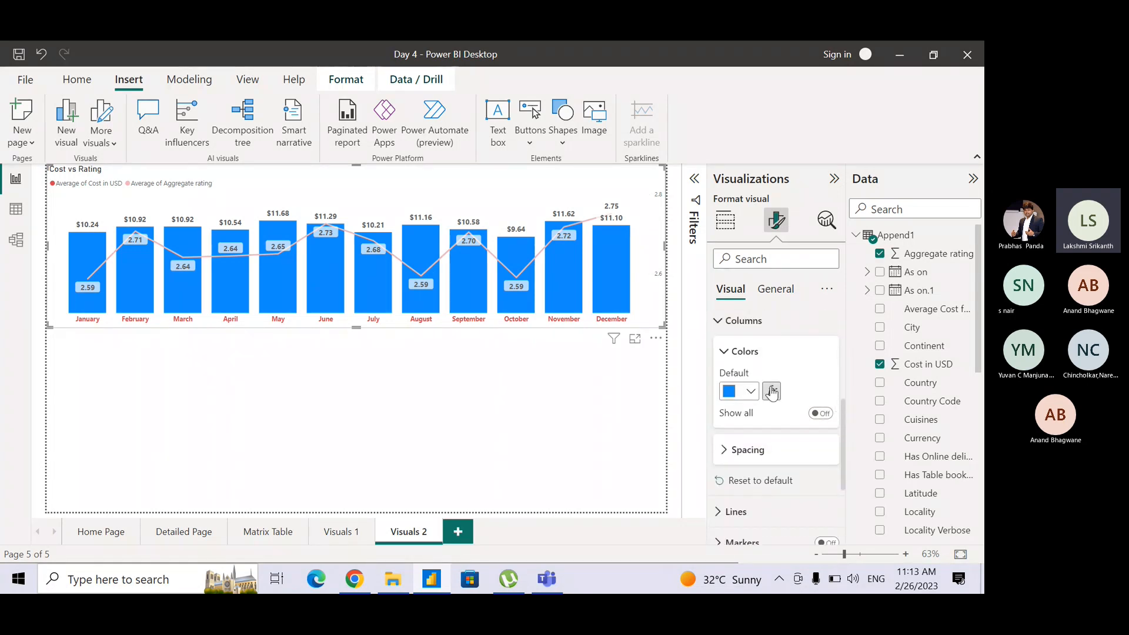
click(750, 393)
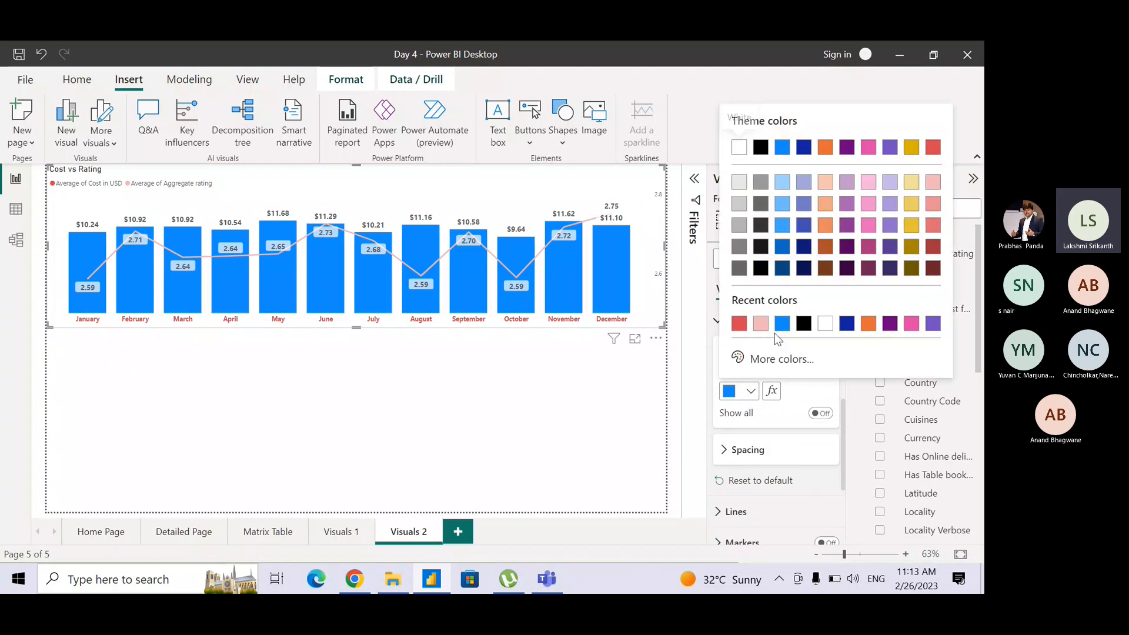
click(739, 324)
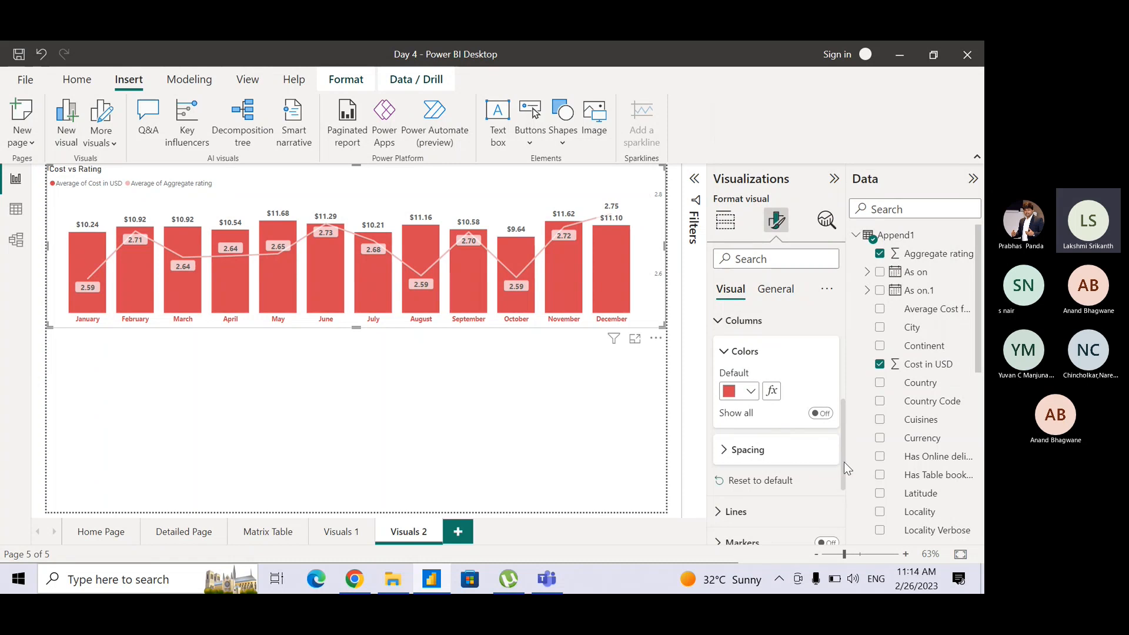
Set the colour of the Average of Aggregate rating line to black and deselect the chart.
drag(844, 461, 846, 494)
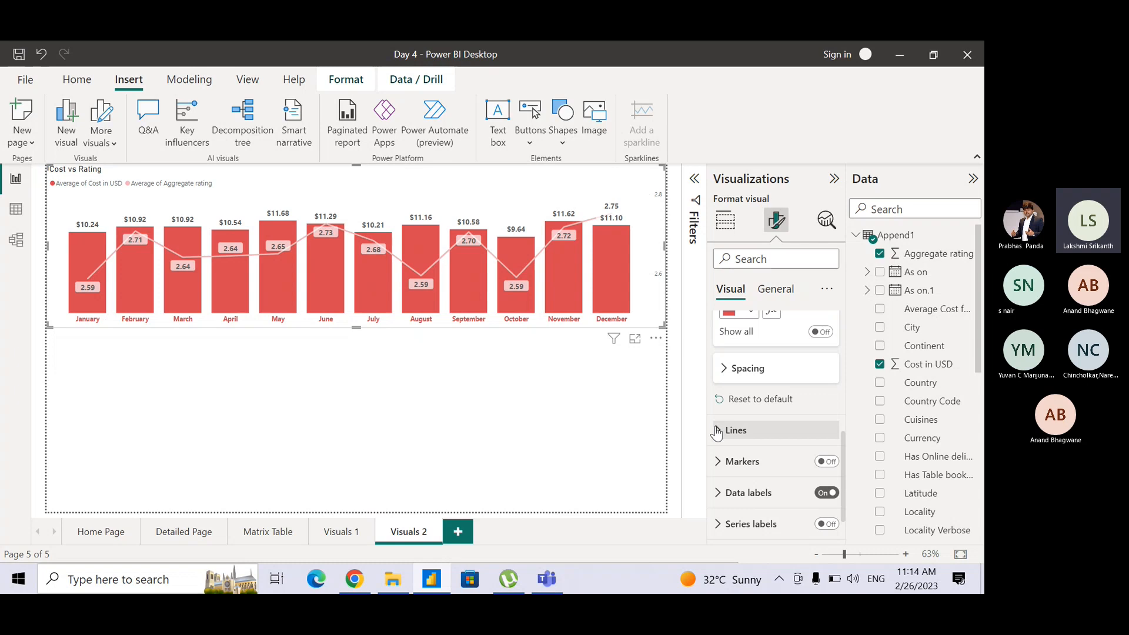
click(716, 433)
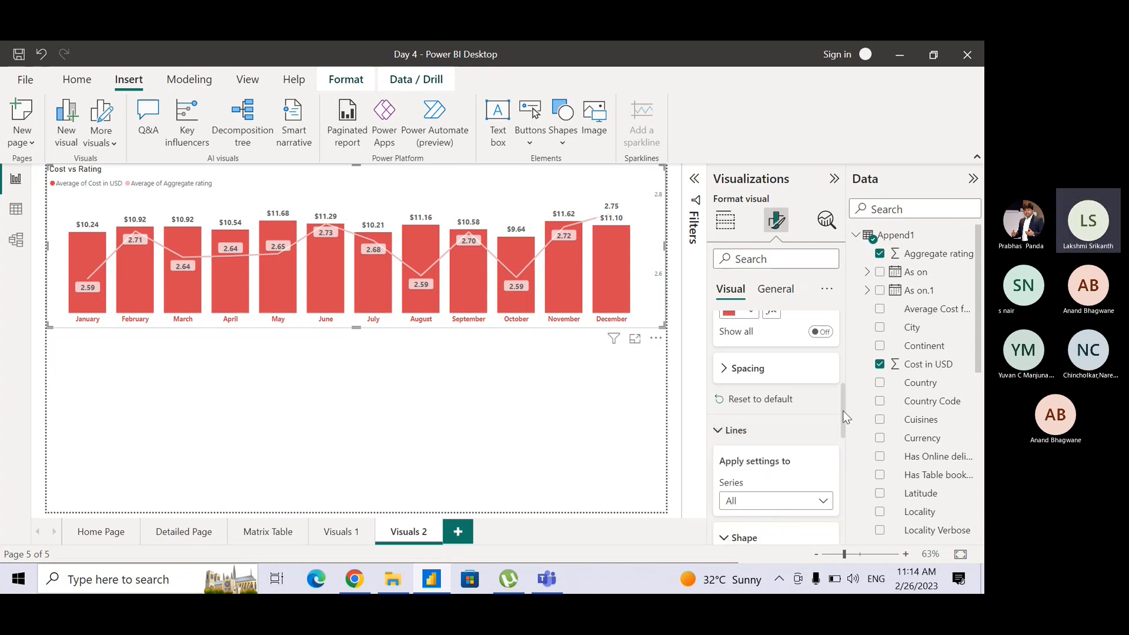
mouse_move(842, 412)
mouse_down()
mouse_move(846, 478)
mouse_move(788, 461)
mouse_up()
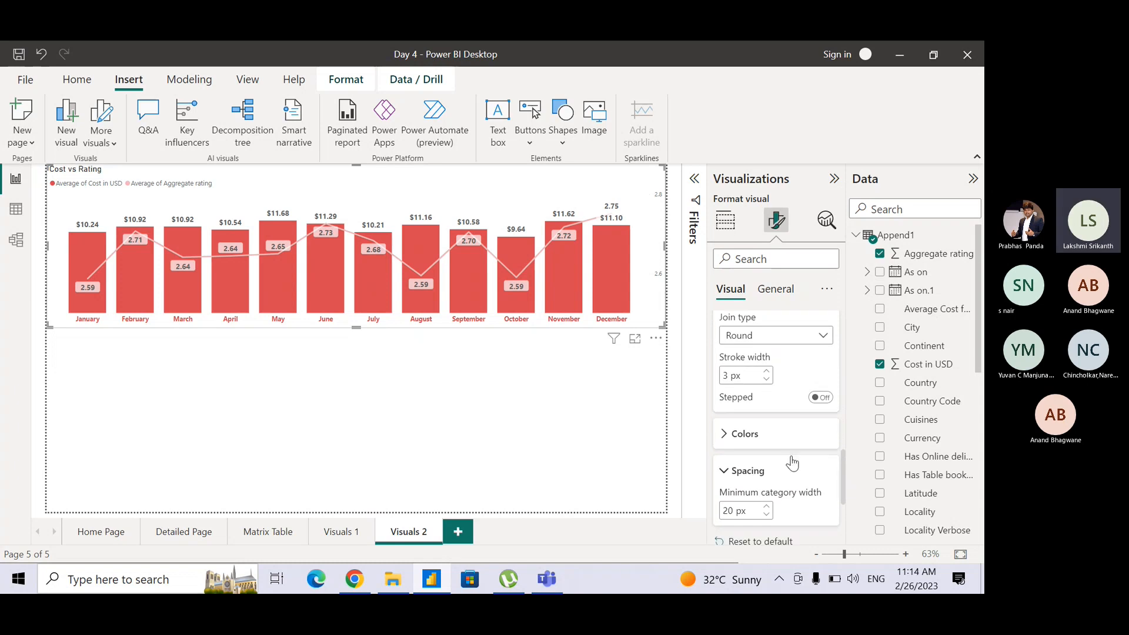
click(727, 435)
click(751, 476)
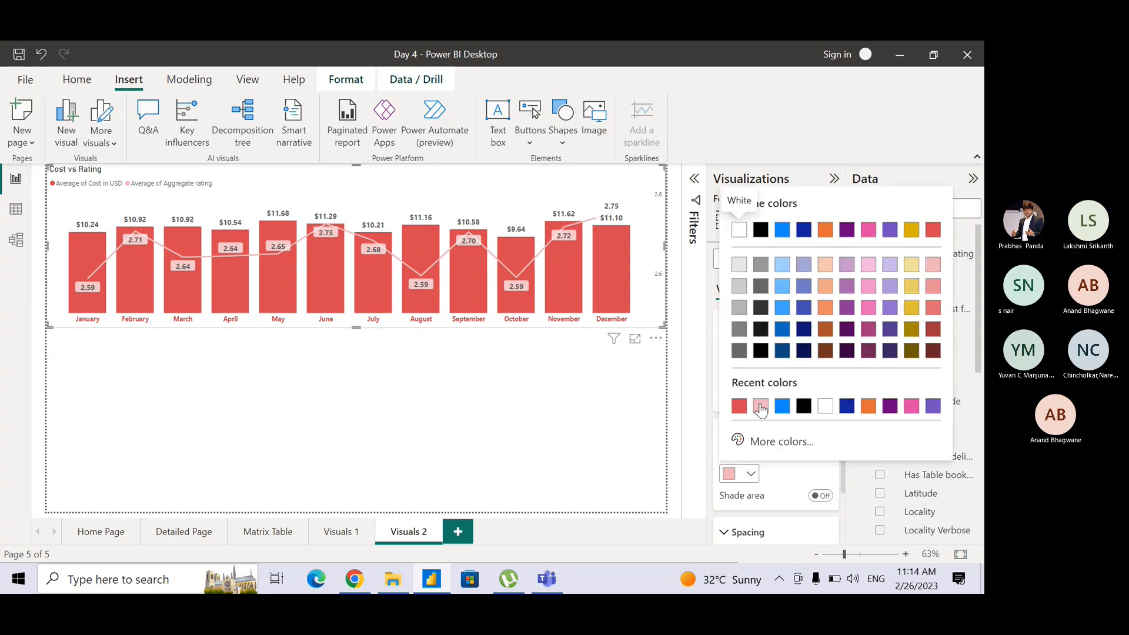
click(804, 408)
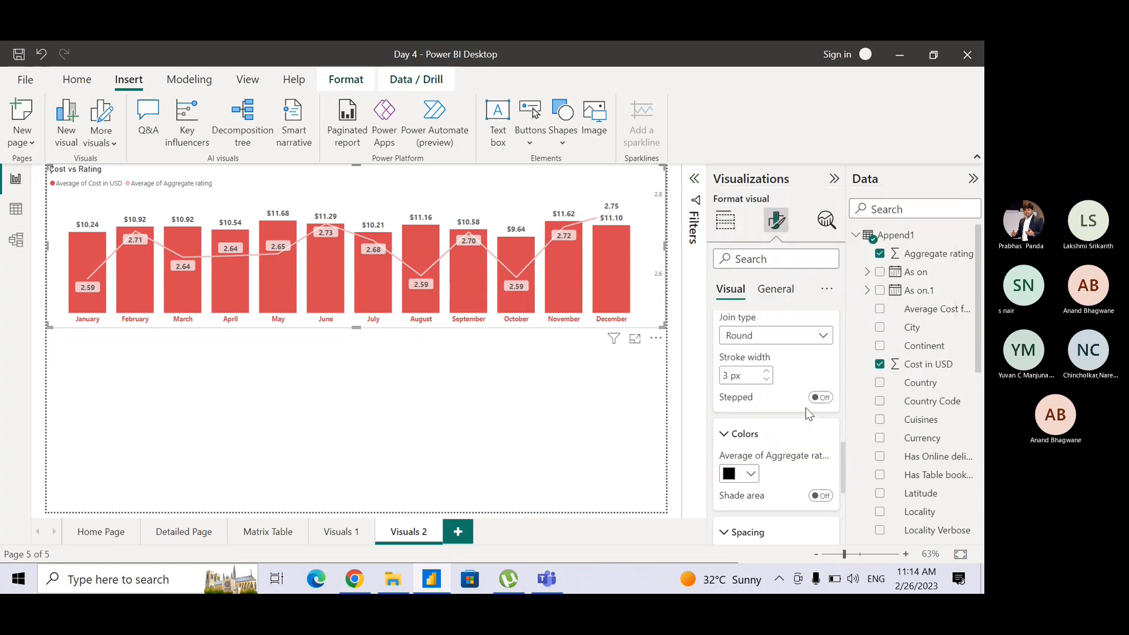
click(652, 384)
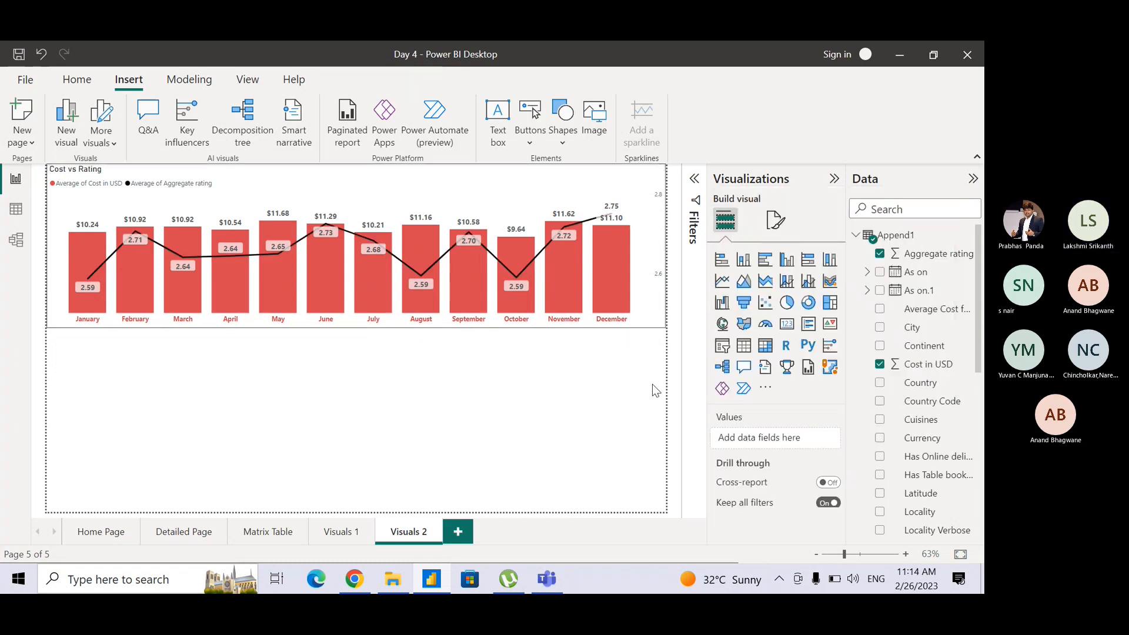
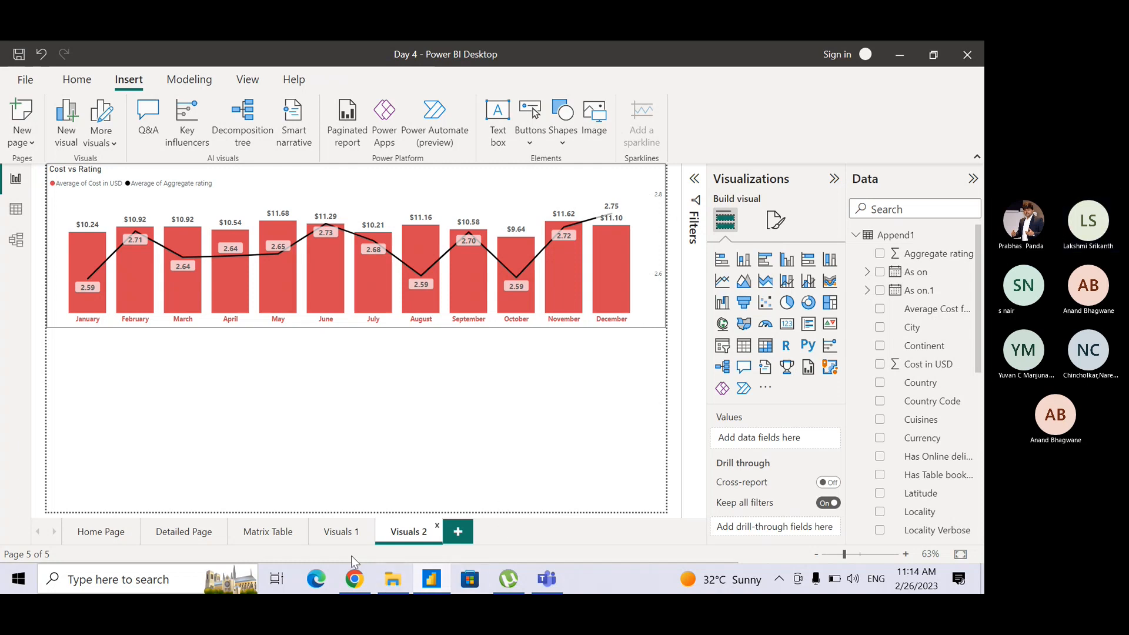
Try to copy the analytics notes text box from the Visuals 1 page to the Visuals 2 page.
click(333, 533)
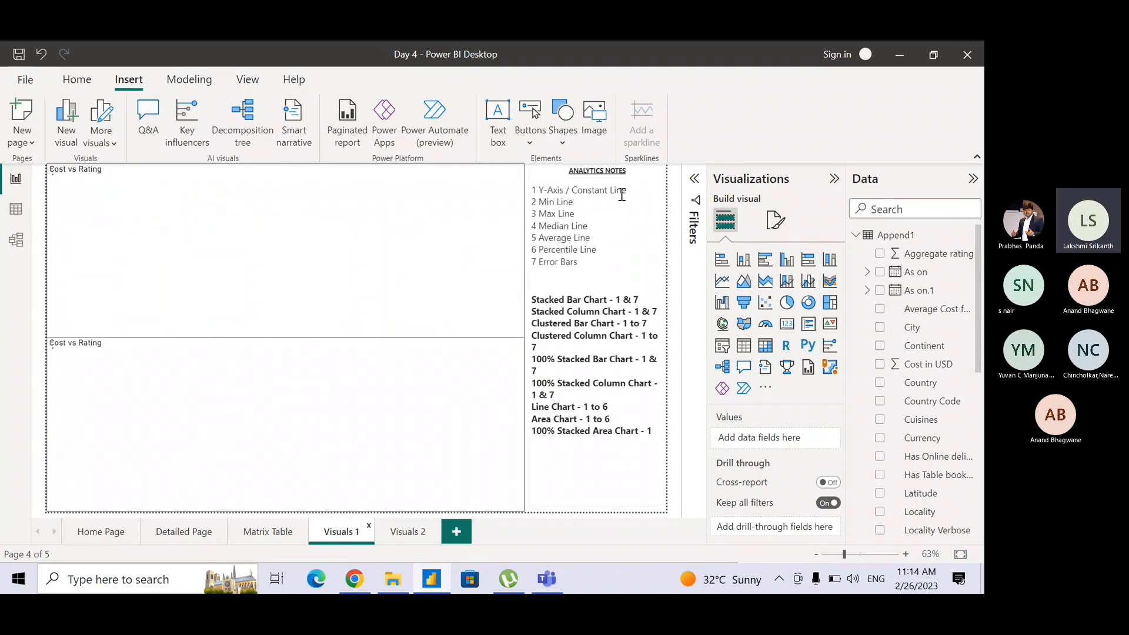
click(606, 497)
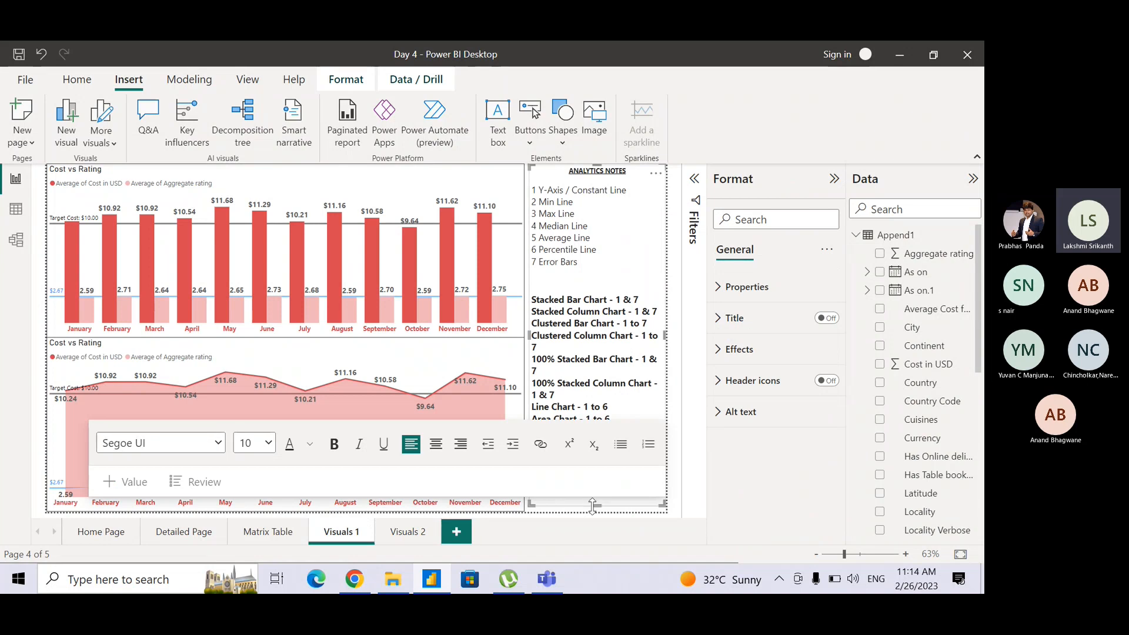
click(585, 508)
key(alt+Tab)
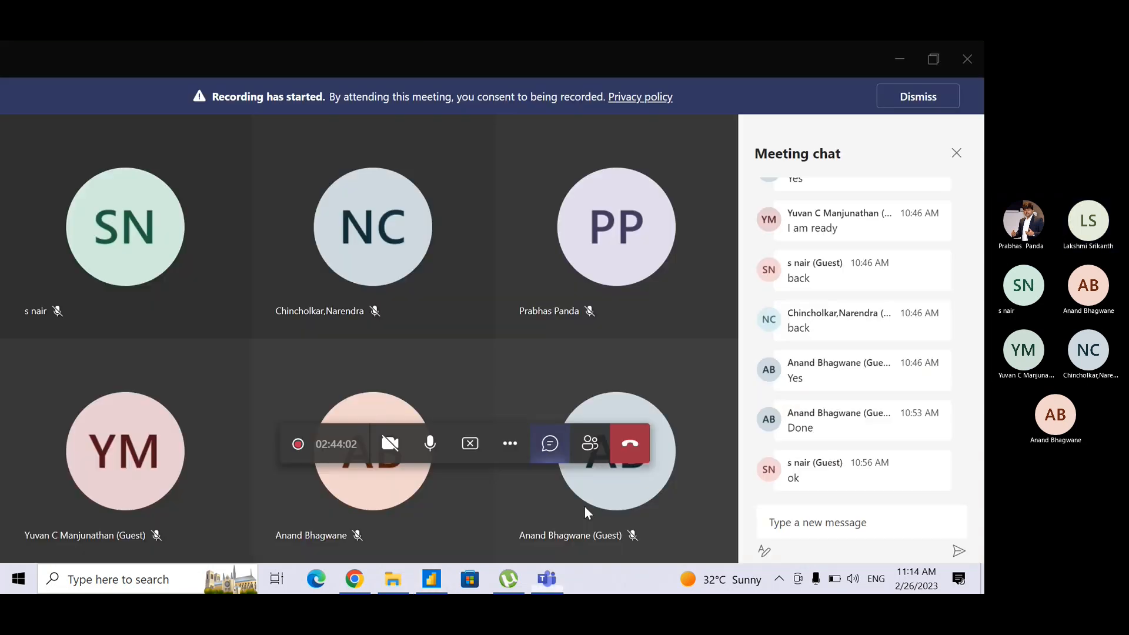
key(alt+Tab)
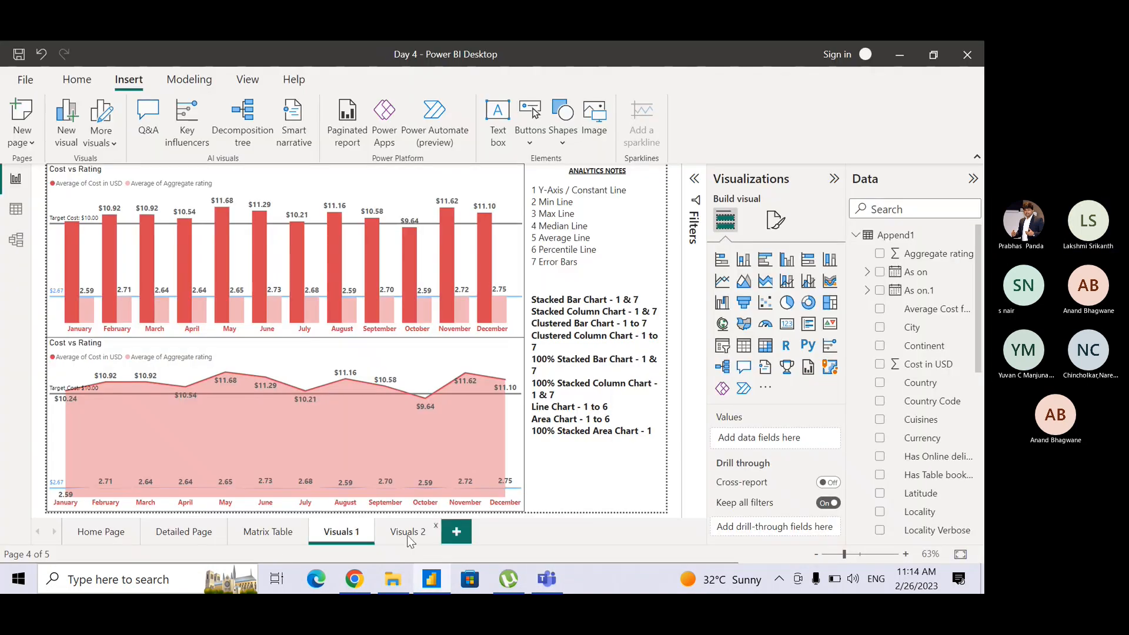
click(407, 533)
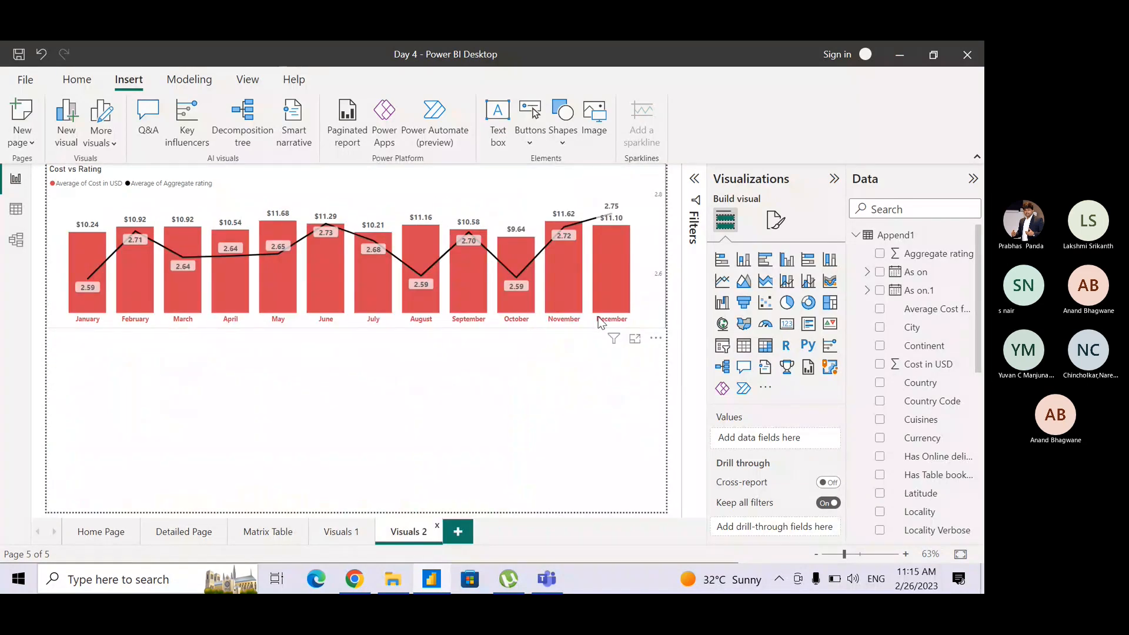
key(ctrl+v)
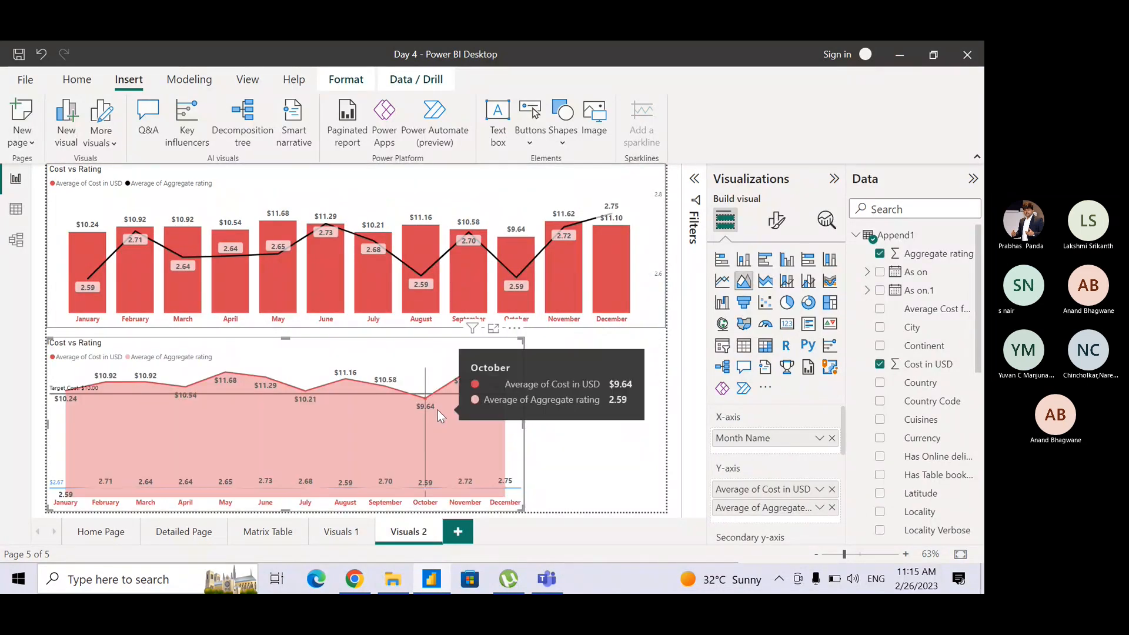
key(ctrl+z)
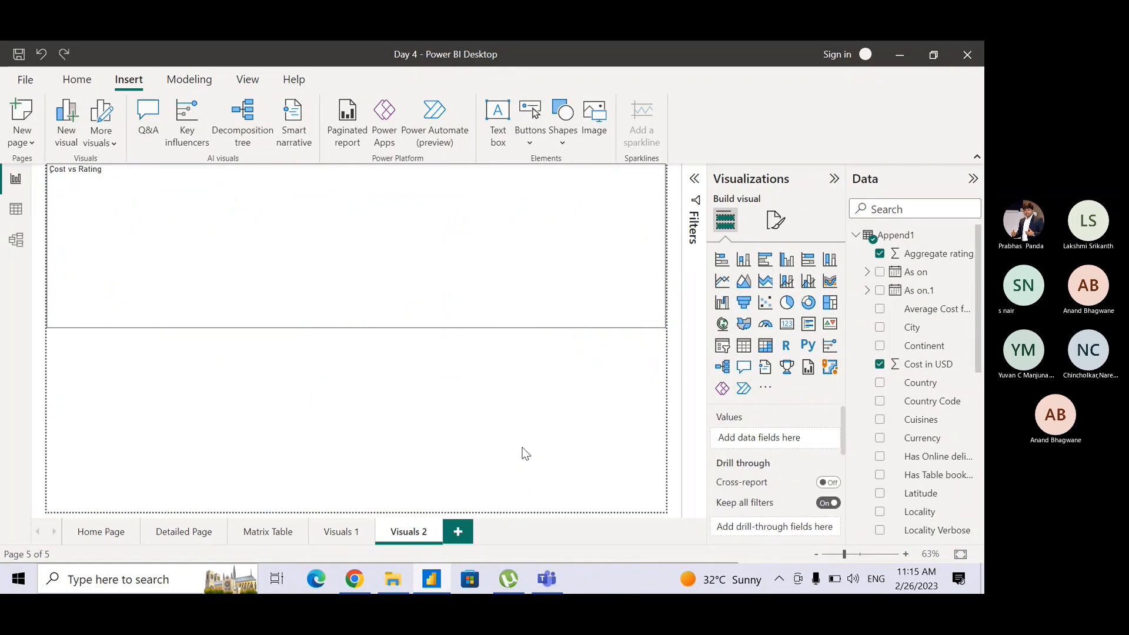
Copy the ANALYTICS NOTES text box from the Visuals 1 page and paste it onto the Visuals 2 page.
click(339, 534)
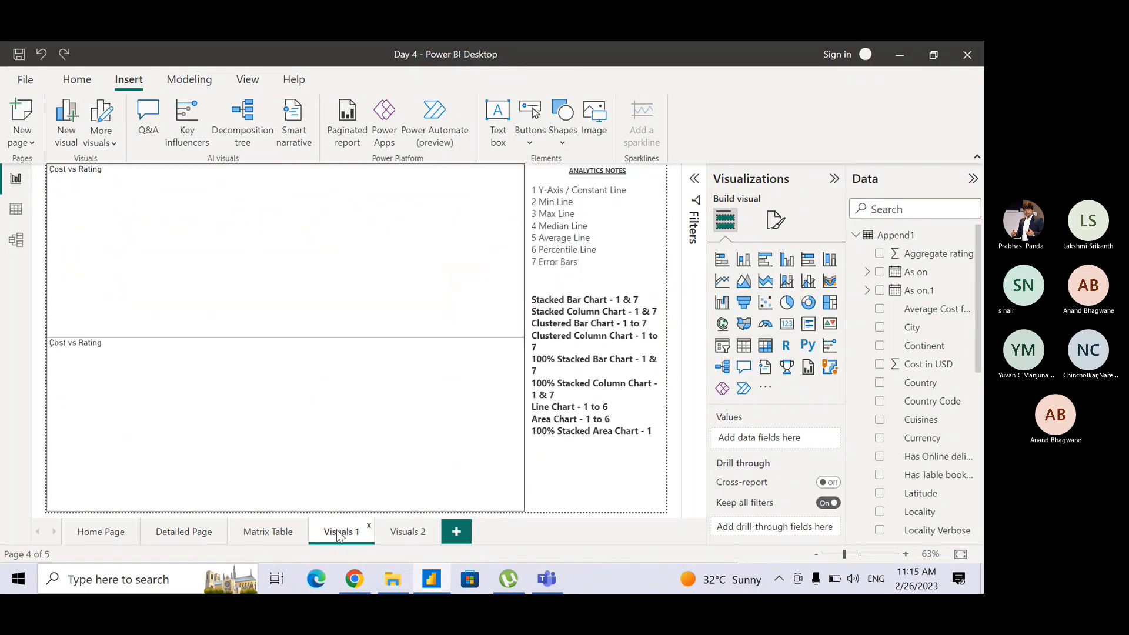
click(666, 198)
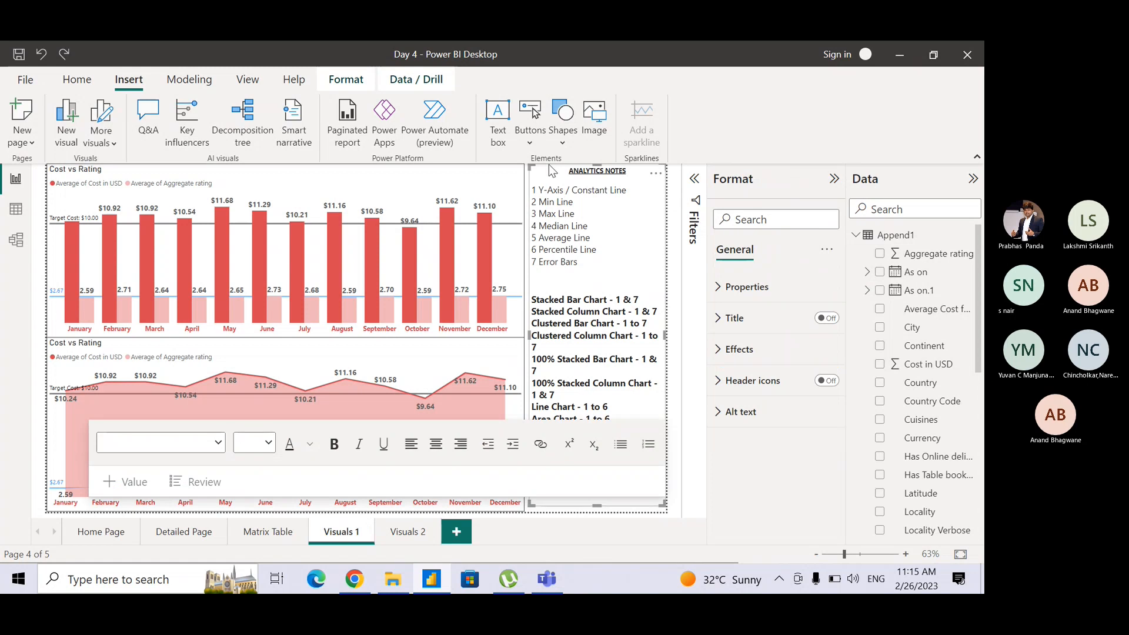
click(388, 536)
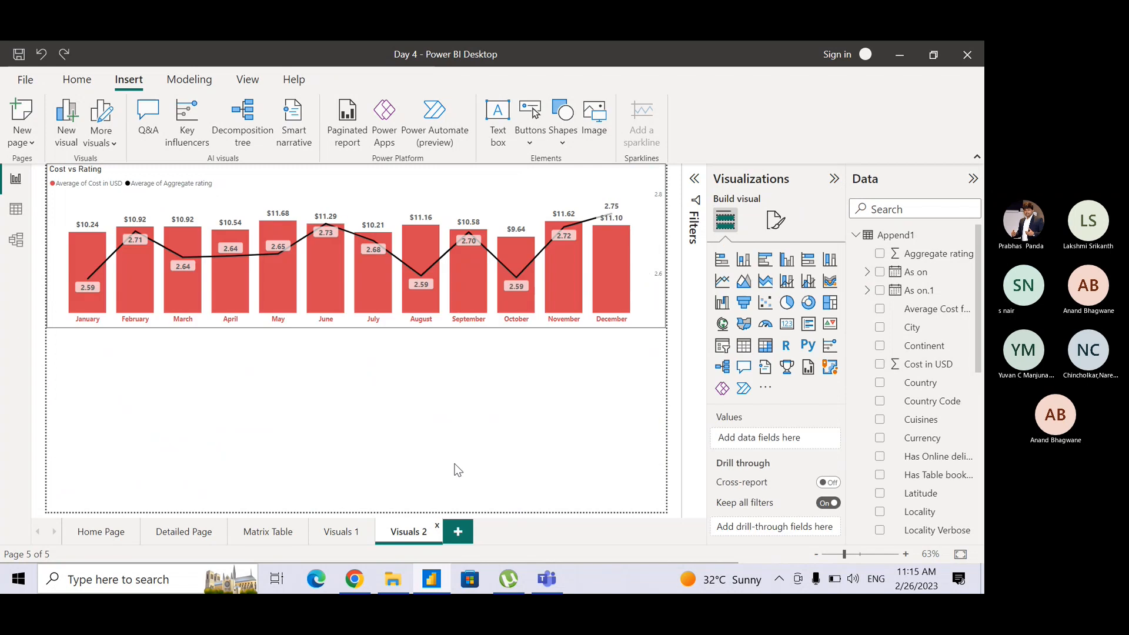
key(ctrl+v)
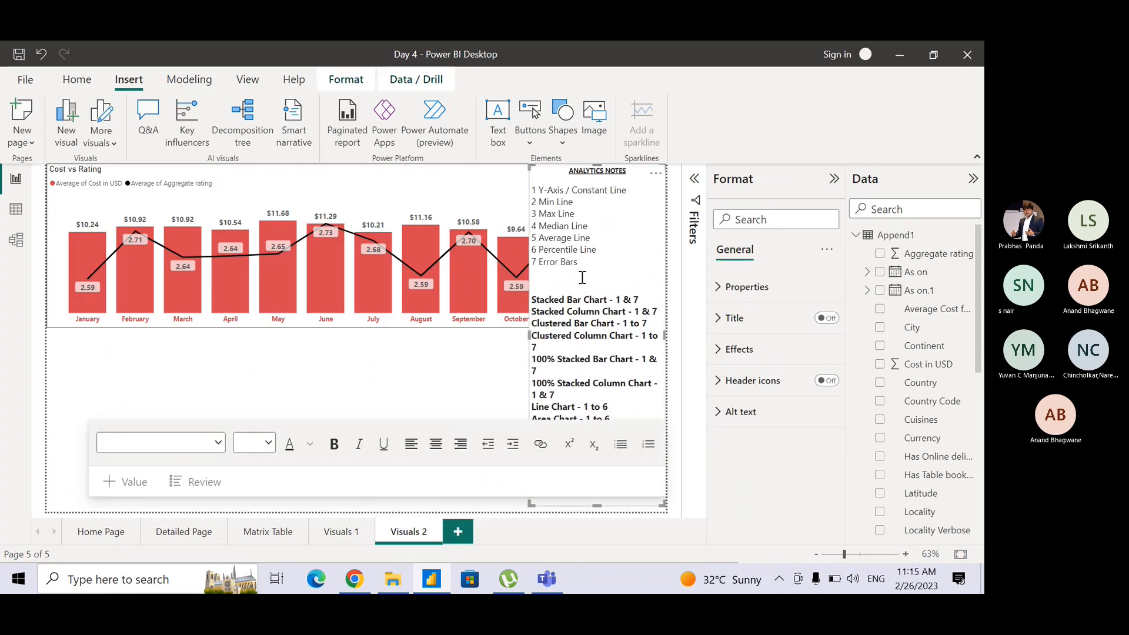
Replace both lists under the ANALYTICS NOTES heading with the text "NO ANALYTICS" and centre that line.
shift+click(532, 188)
key(Delete)
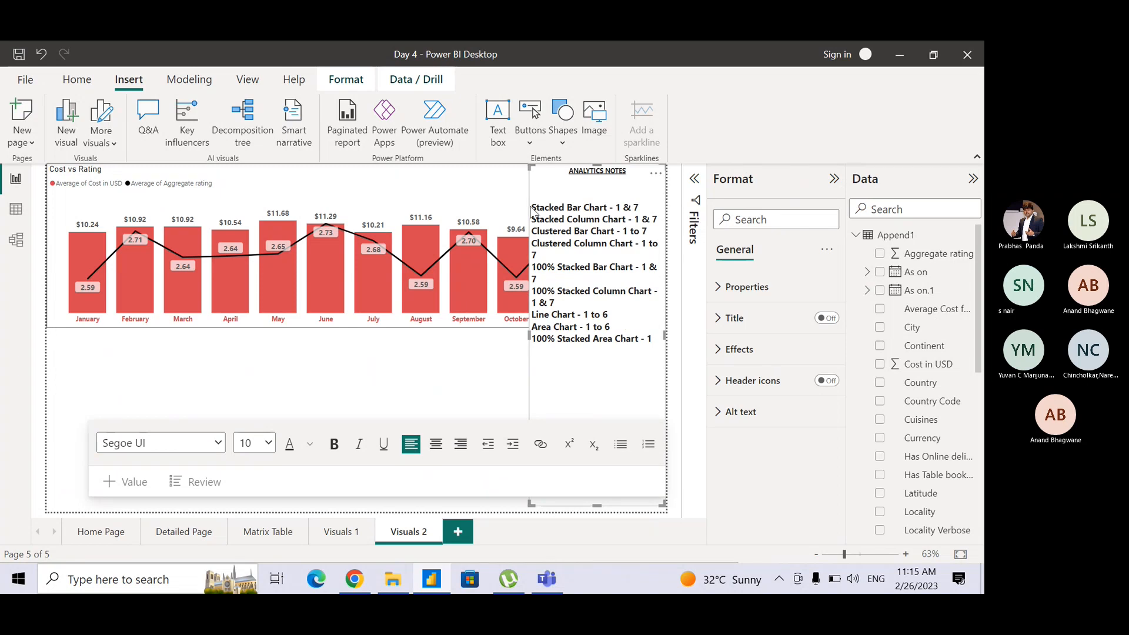
key(Delete)
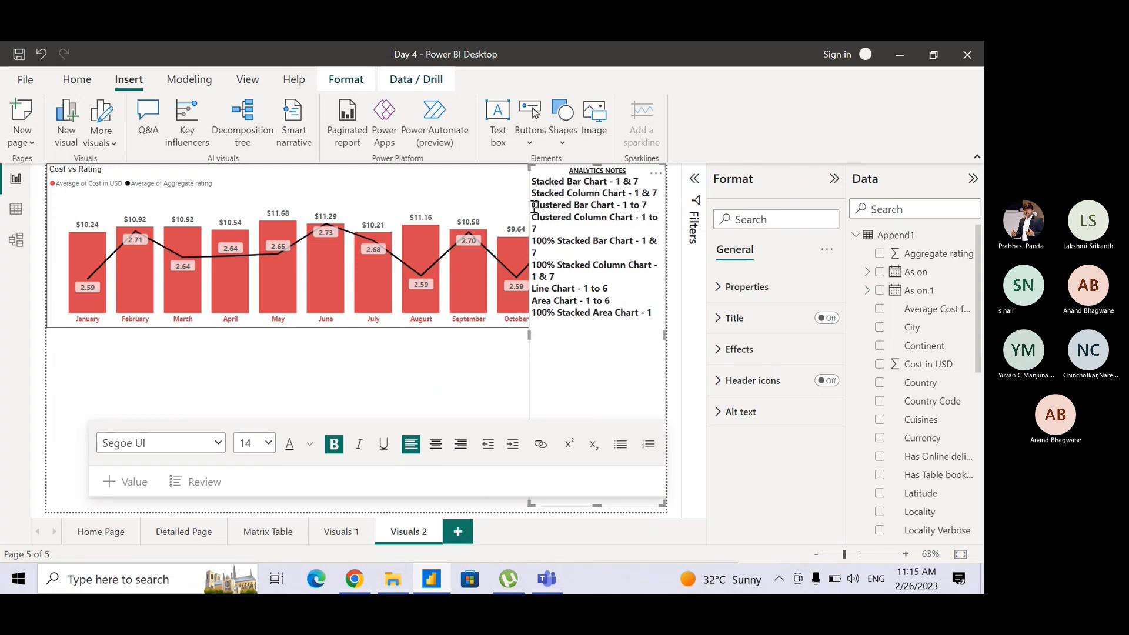
key(shift+Down)
key(shift+Down)
key(shift+Down)
key(shift+Down)
key(shift+Down)
key(shift+Down)
key(shift+Down)
key(shift+Down)
key(shift+Down)
key(shift+Down)
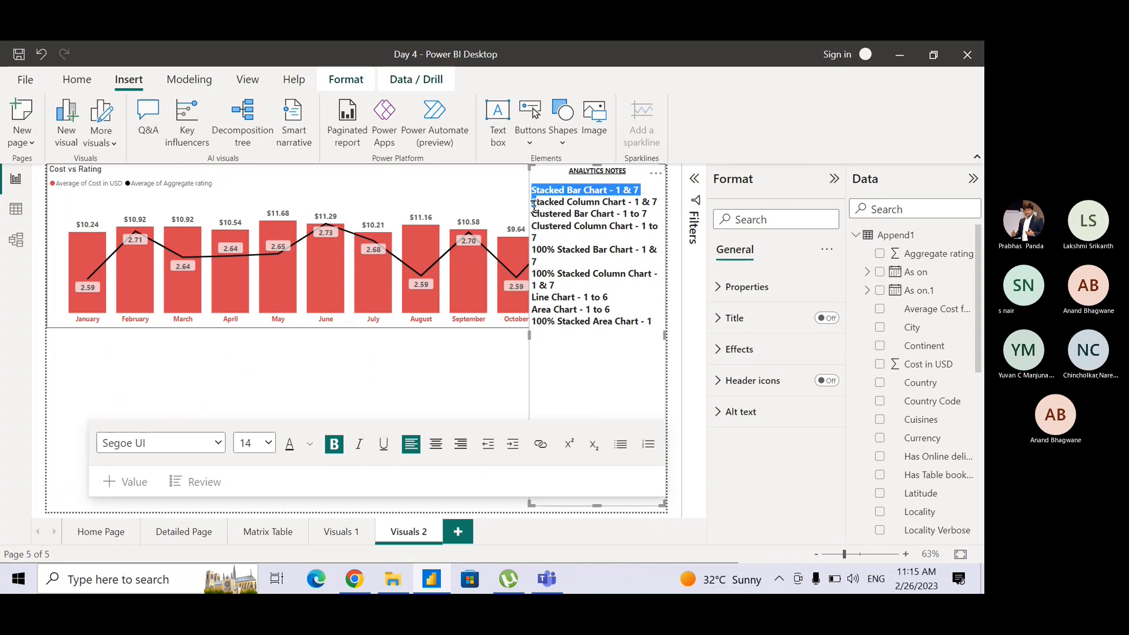
text(NO)
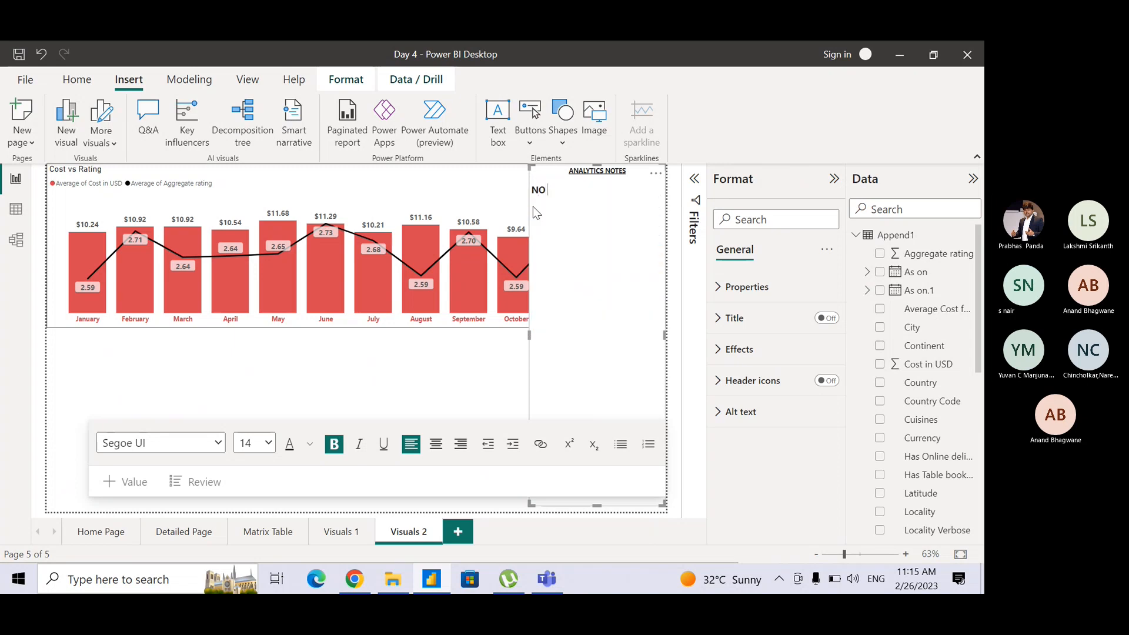
text( ANALYTICS)
drag(597, 189, 532, 191)
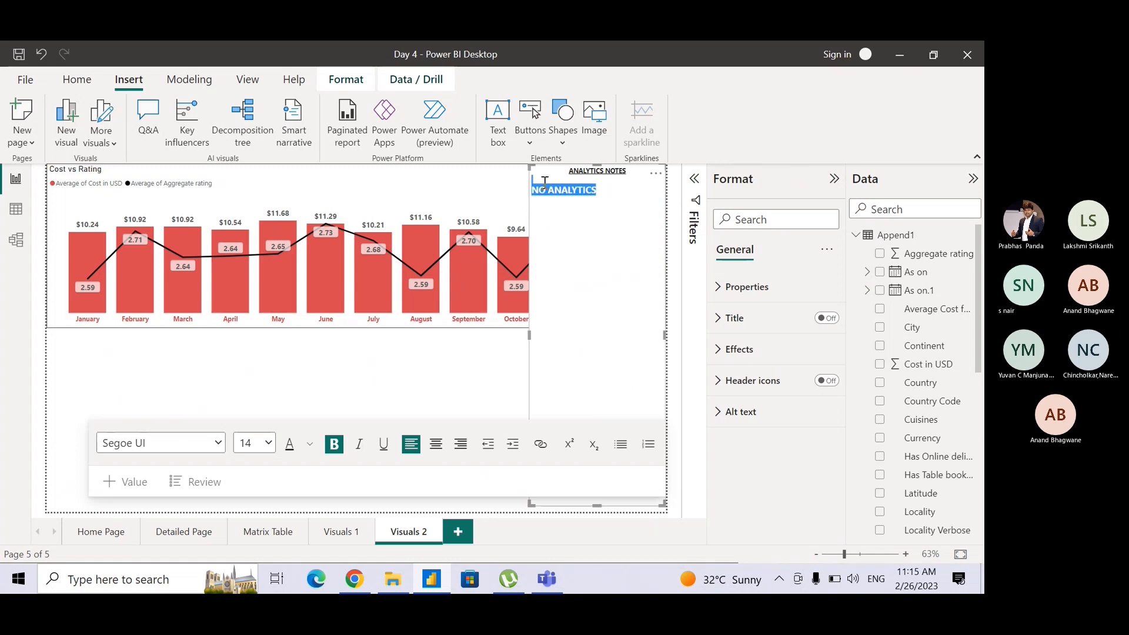
click(436, 444)
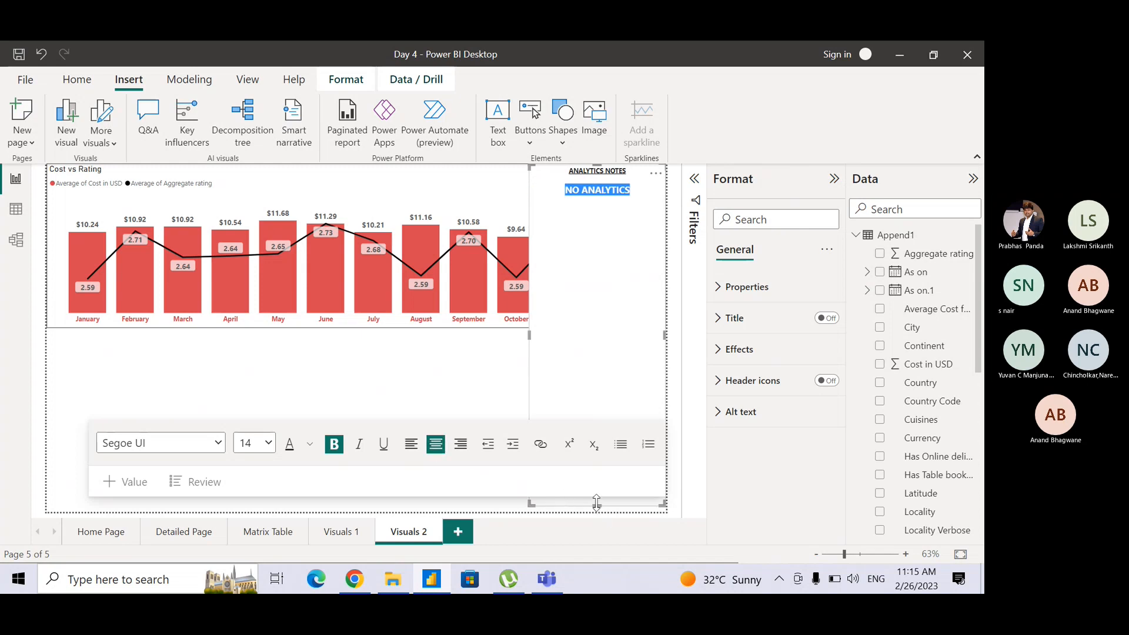
Shorten the pasted text box to fit its two lines and move it above the August to October columns.
drag(597, 504, 609, 203)
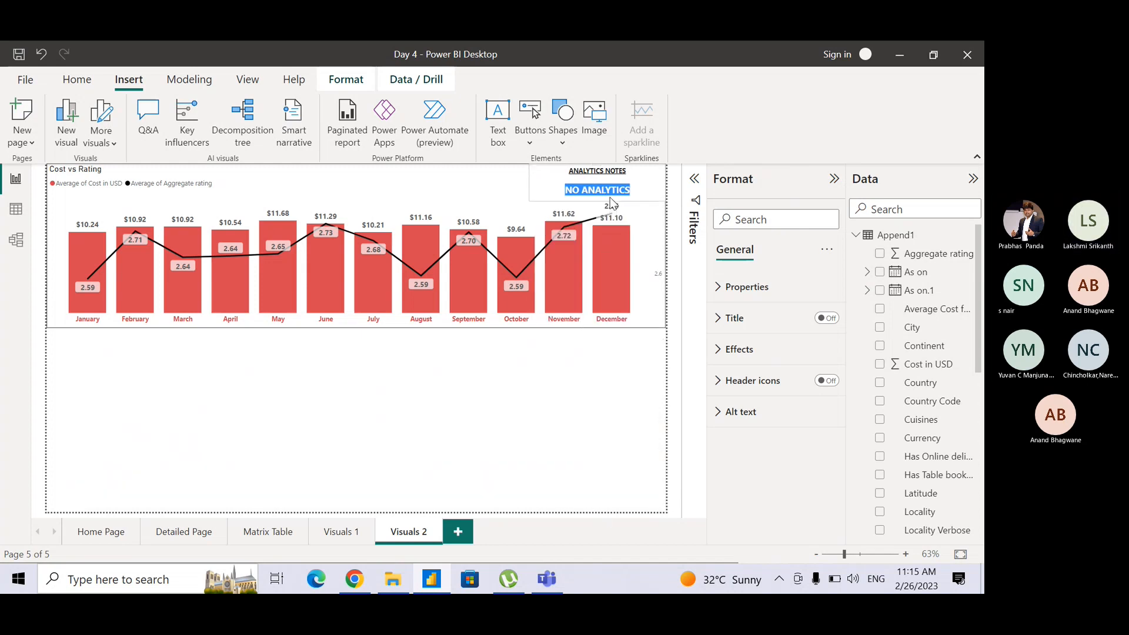
click(540, 181)
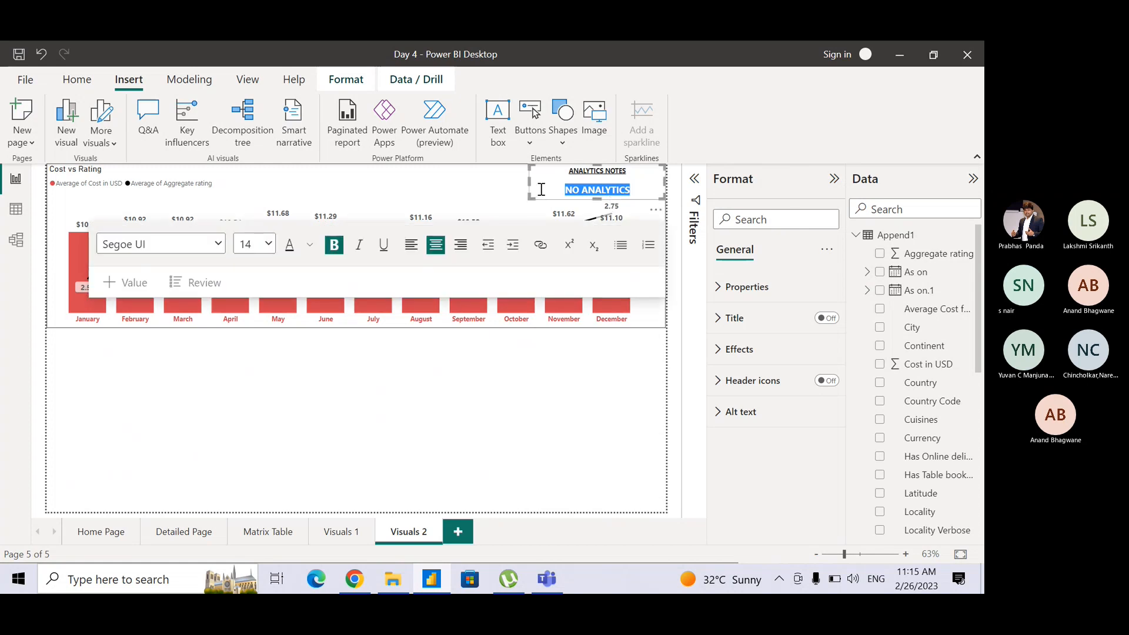
click(558, 199)
mouse_move(475, 209)
mouse_down()
mouse_move(503, 203)
mouse_move(452, 207)
mouse_up()
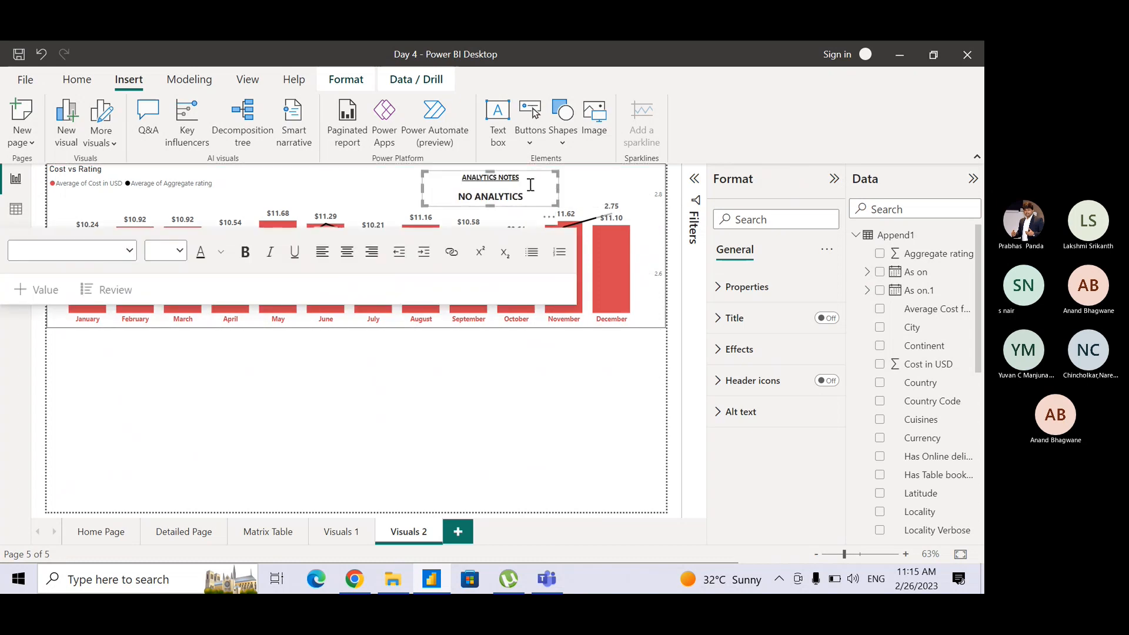
Delete the ANALYTICS NOTES heading and the empty line above NO ANALYTICS in the text box.
drag(531, 178, 441, 172)
key(BackSpace)
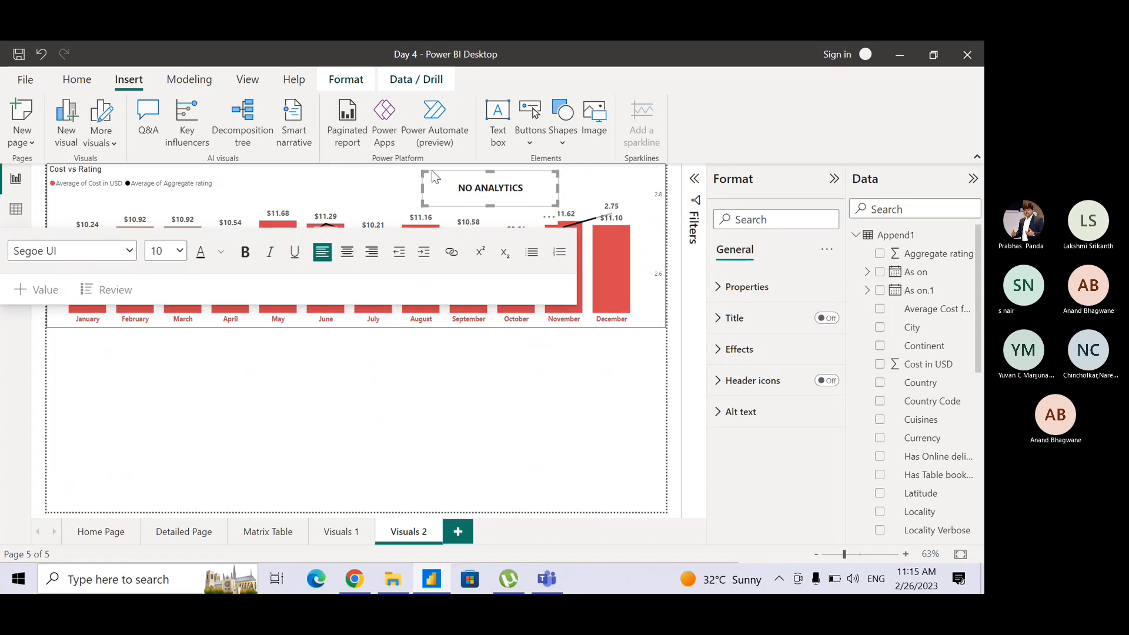
click(459, 188)
key(BackSpace)
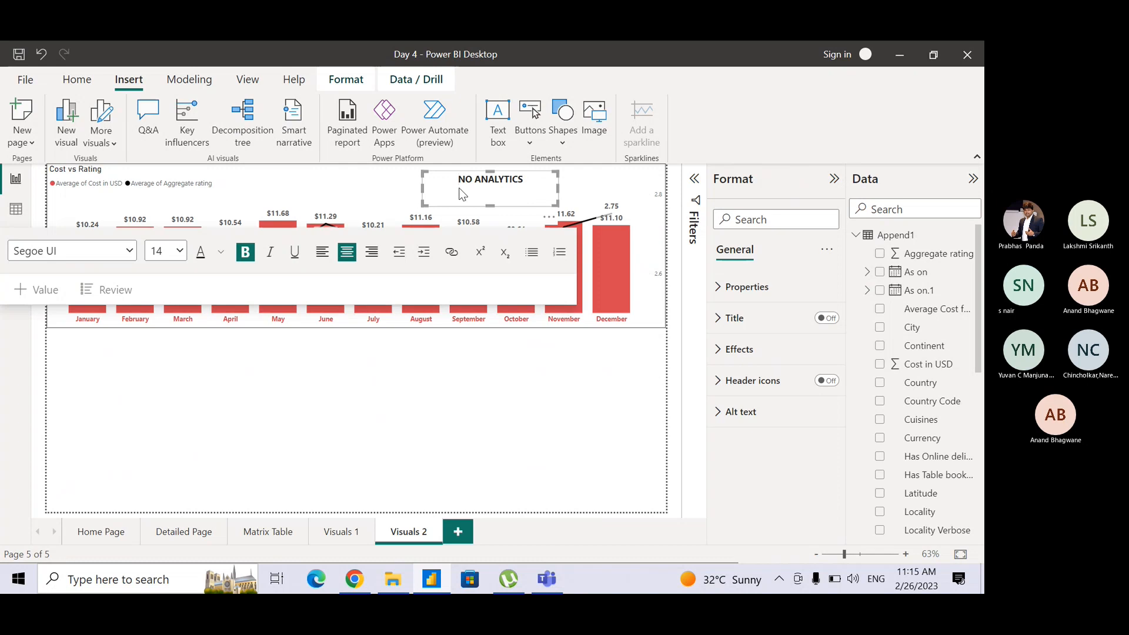
Shrink the text box tightly around NO ANALYTICS and place it in the chart's upper-right corner.
click(493, 193)
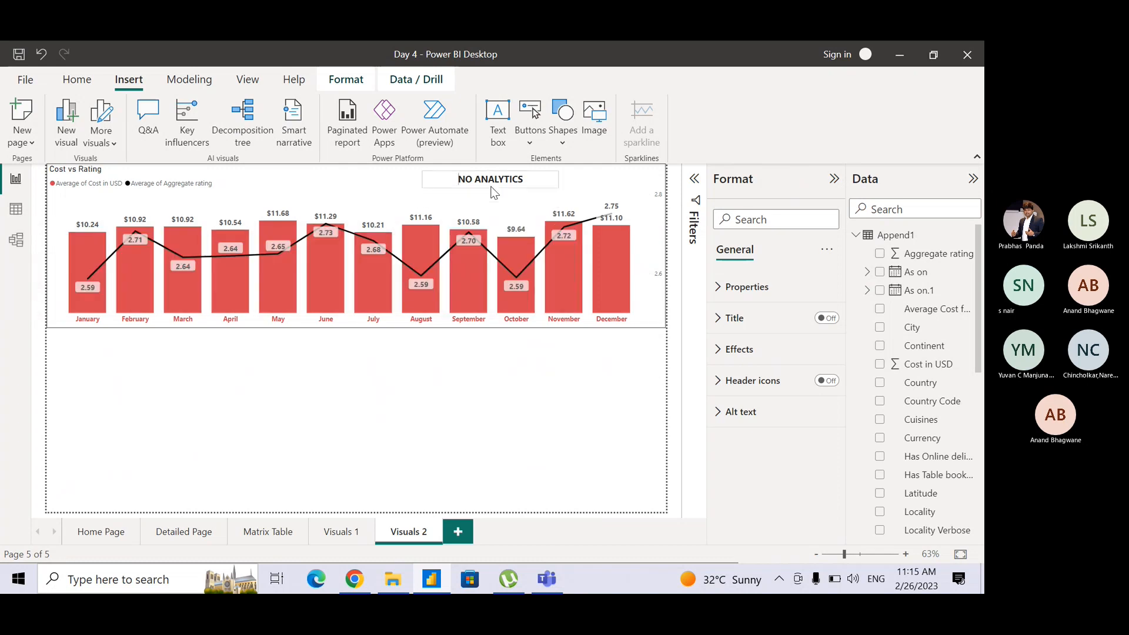
click(492, 188)
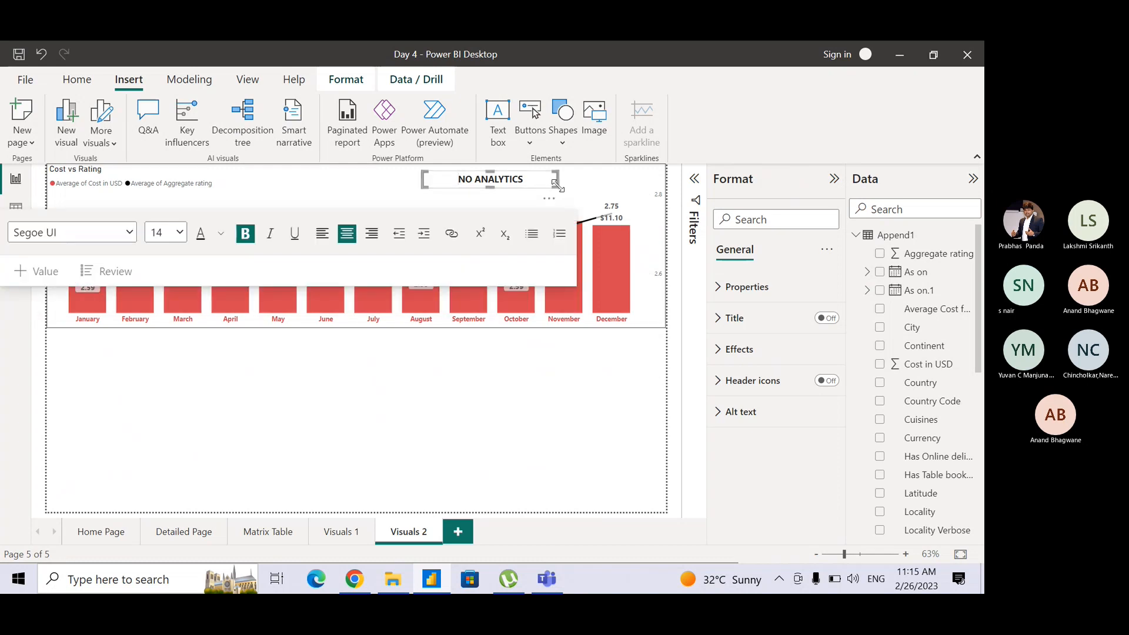
drag(557, 186, 638, 189)
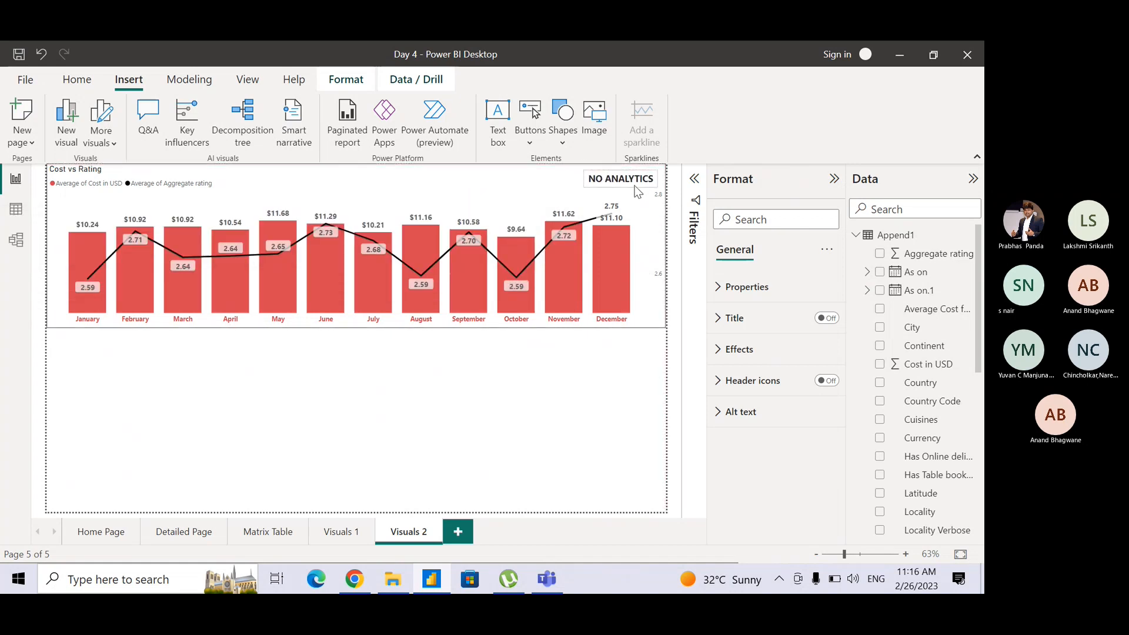
Colour the whole NO ANALYTICS text red (#D64550) and deselect the text box.
click(637, 190)
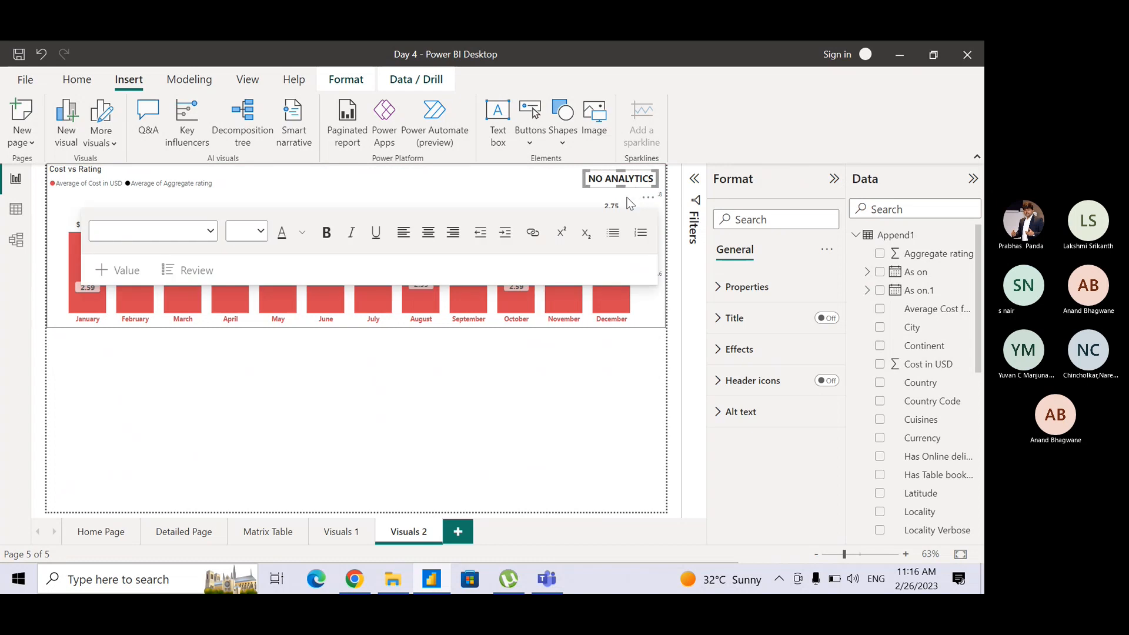
click(301, 234)
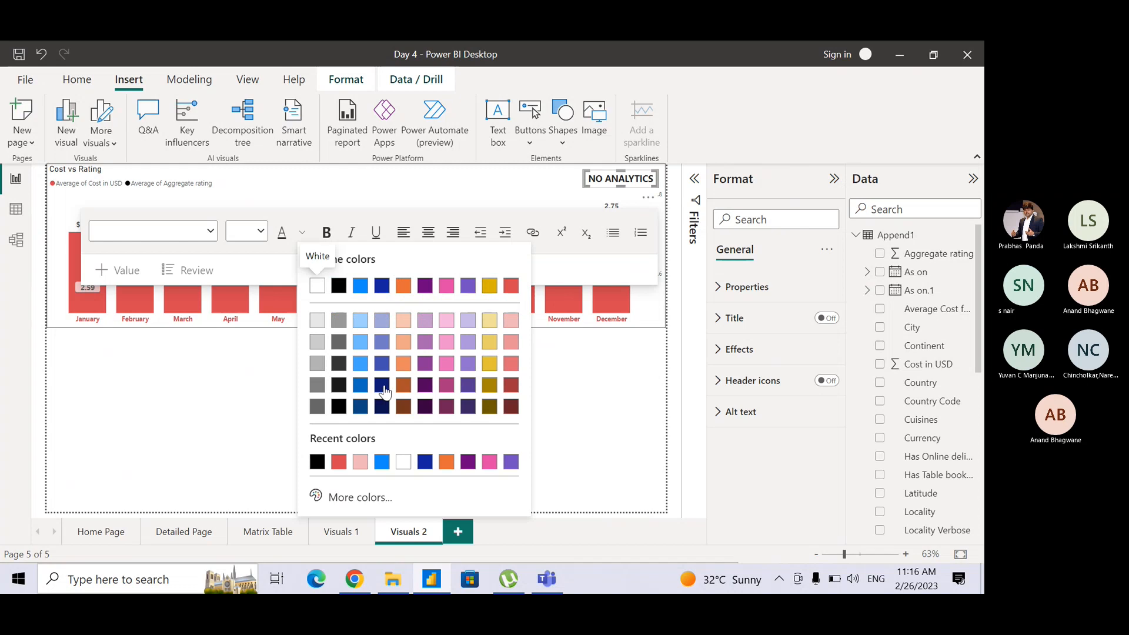
click(339, 462)
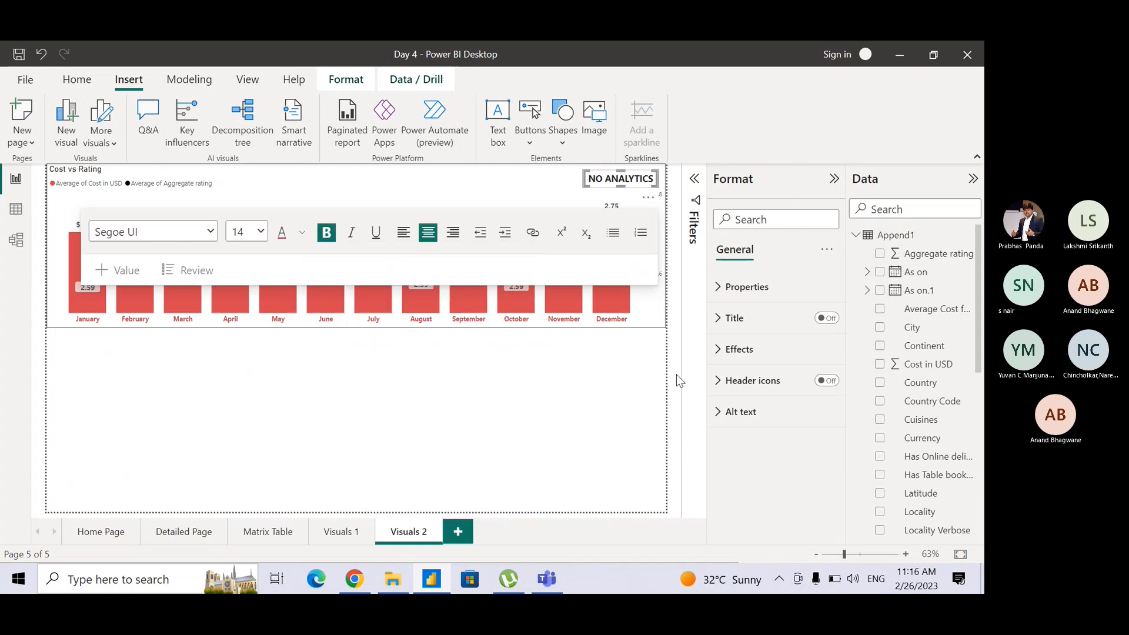
key(ctrl+a)
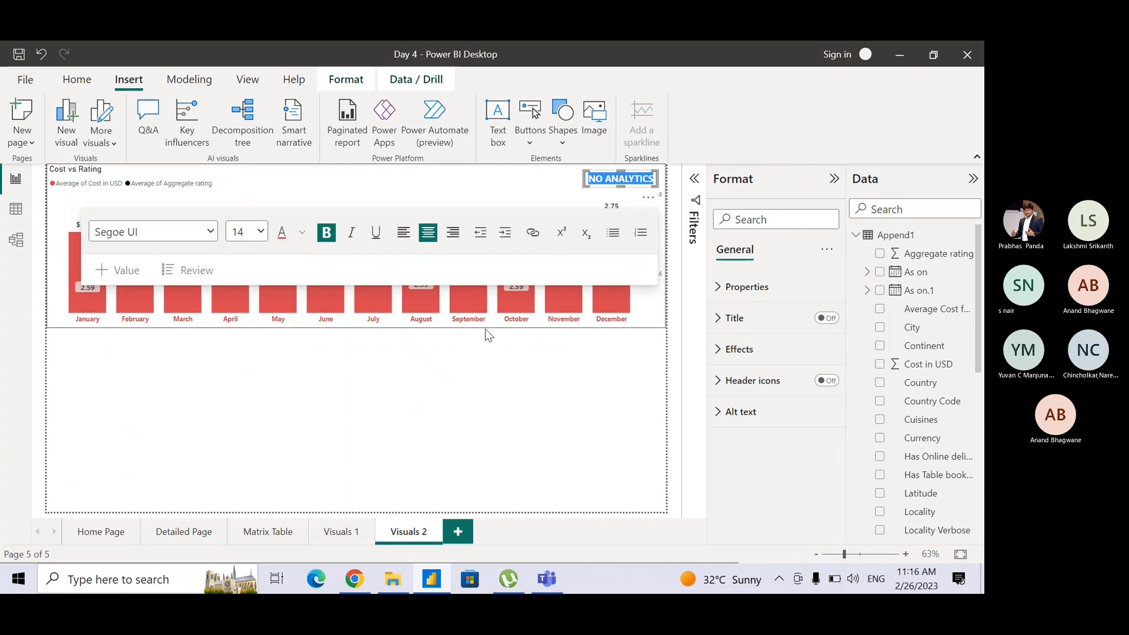
click(302, 235)
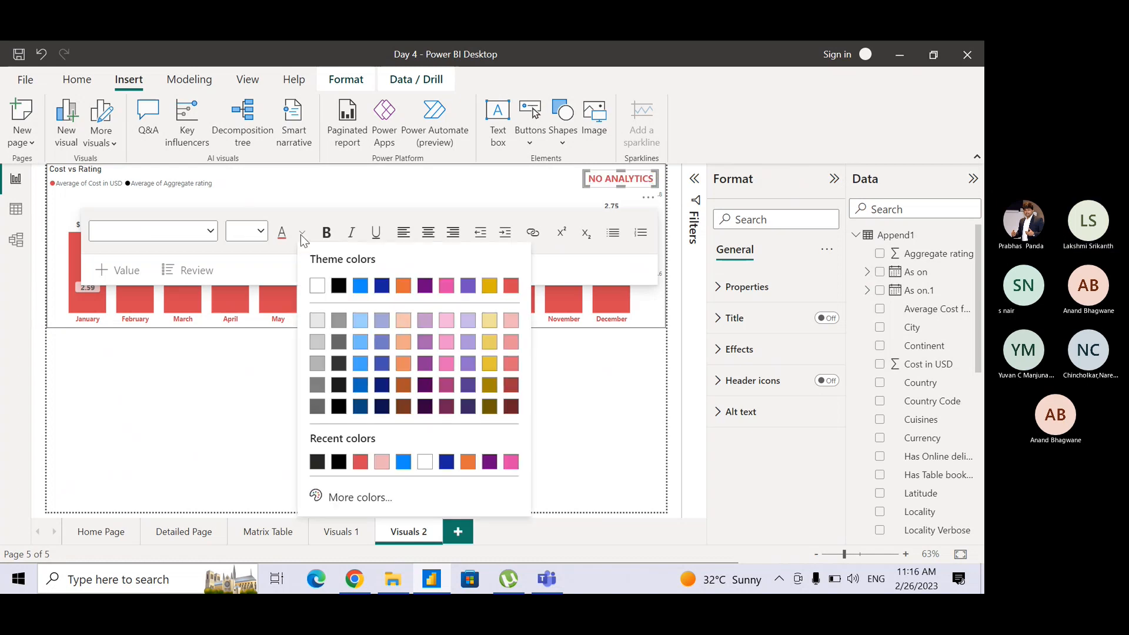
click(360, 462)
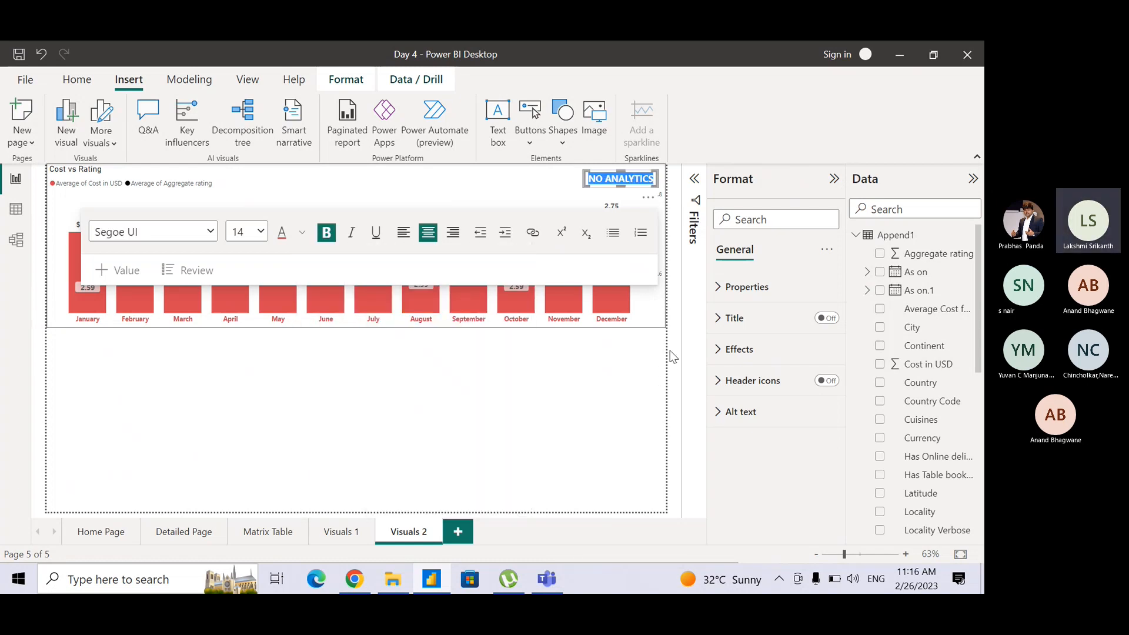
click(697, 341)
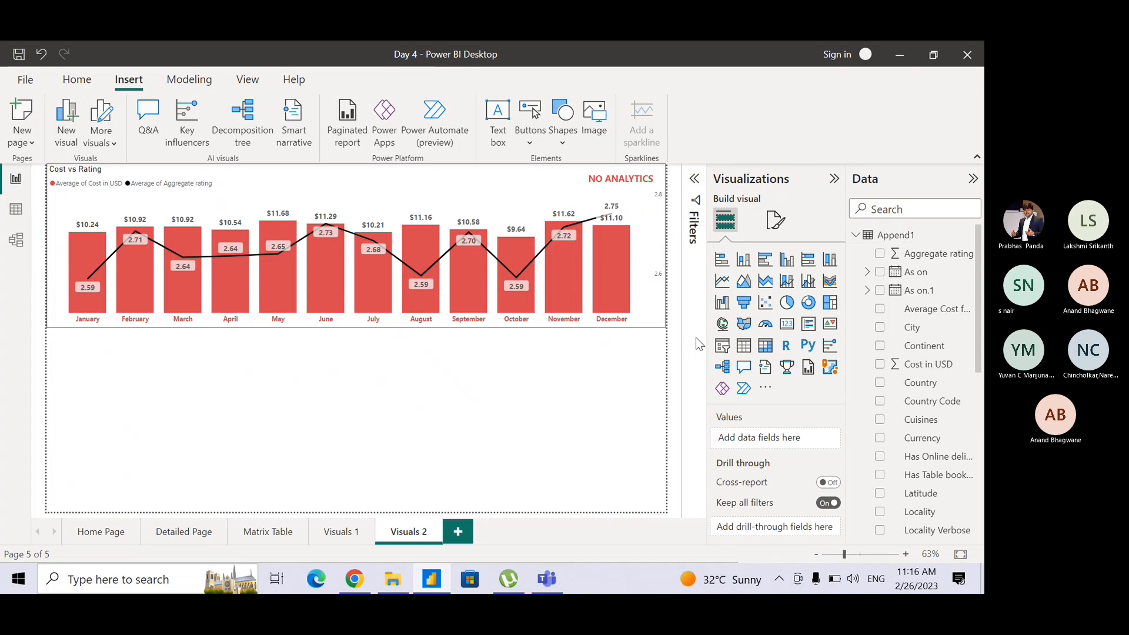
Duplicate the Cost vs Rating combo chart below the original and change the copy to a line and clustered column chart.
click(641, 324)
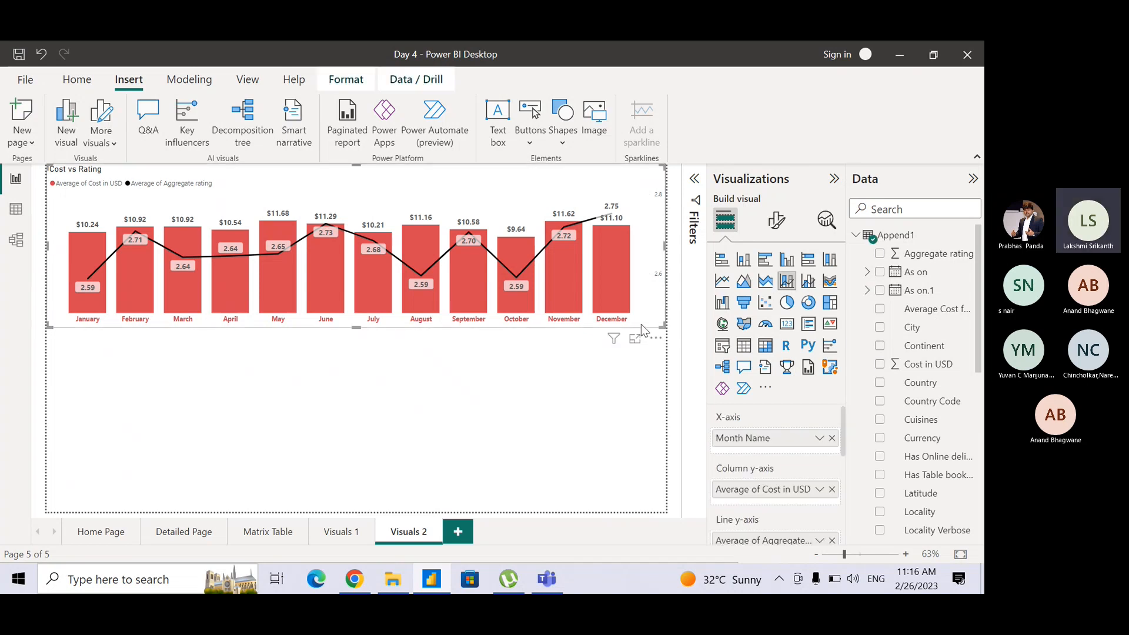
drag(641, 323, 606, 340)
key(ctrl+c)
key(ctrl+v)
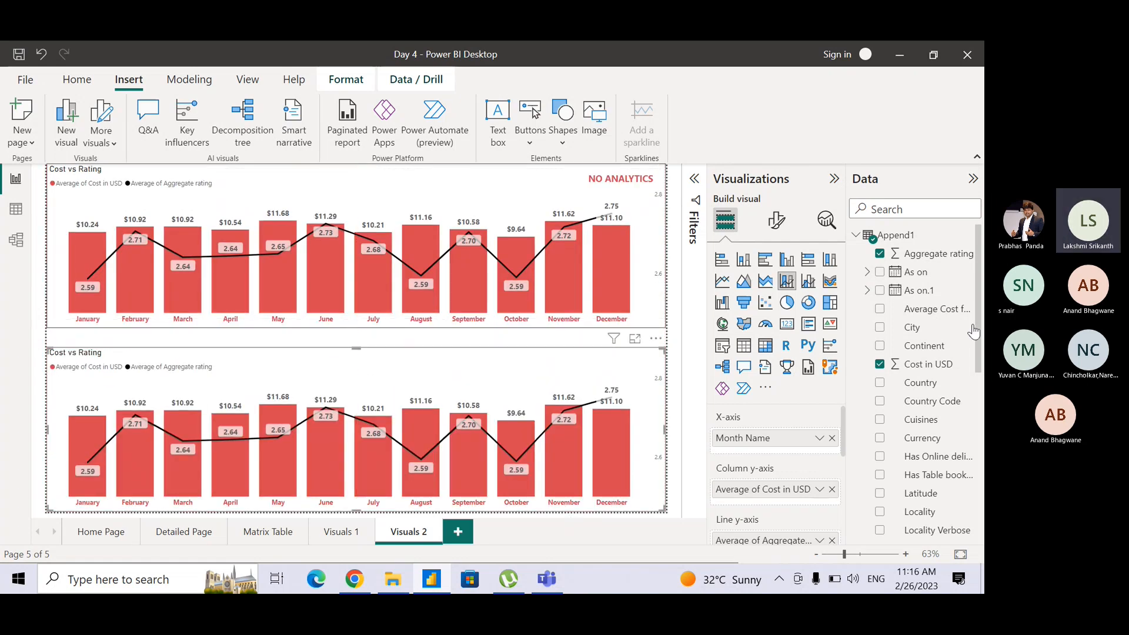
click(810, 285)
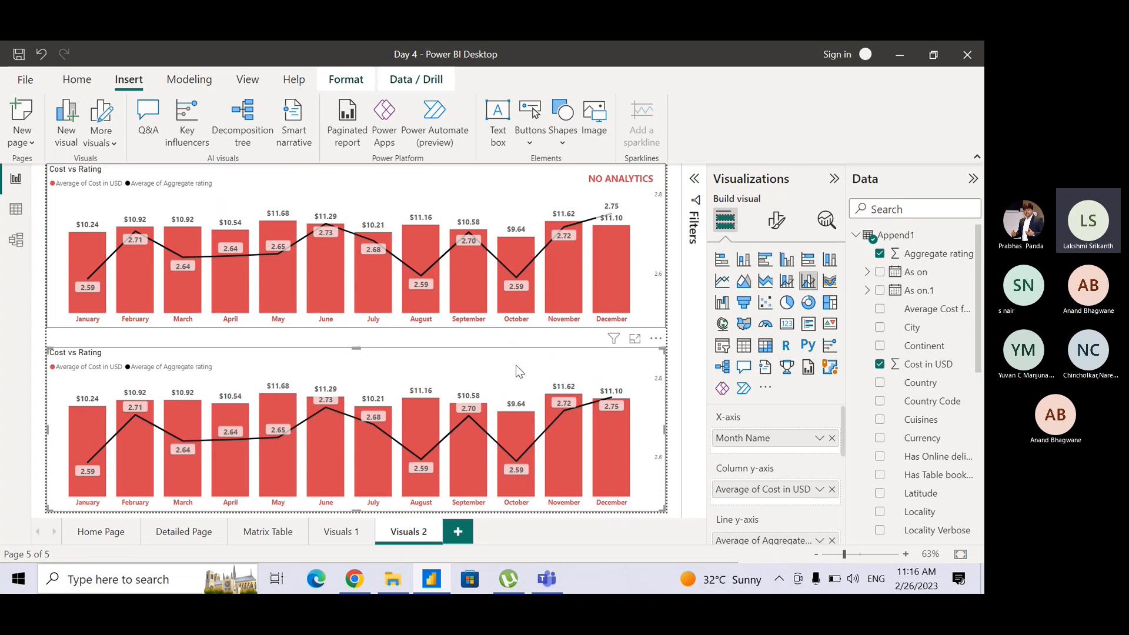
Add Cuisines to the upper combo chart's column y-axis, summarised as Count (Distinct).
mouse_move(546, 401)
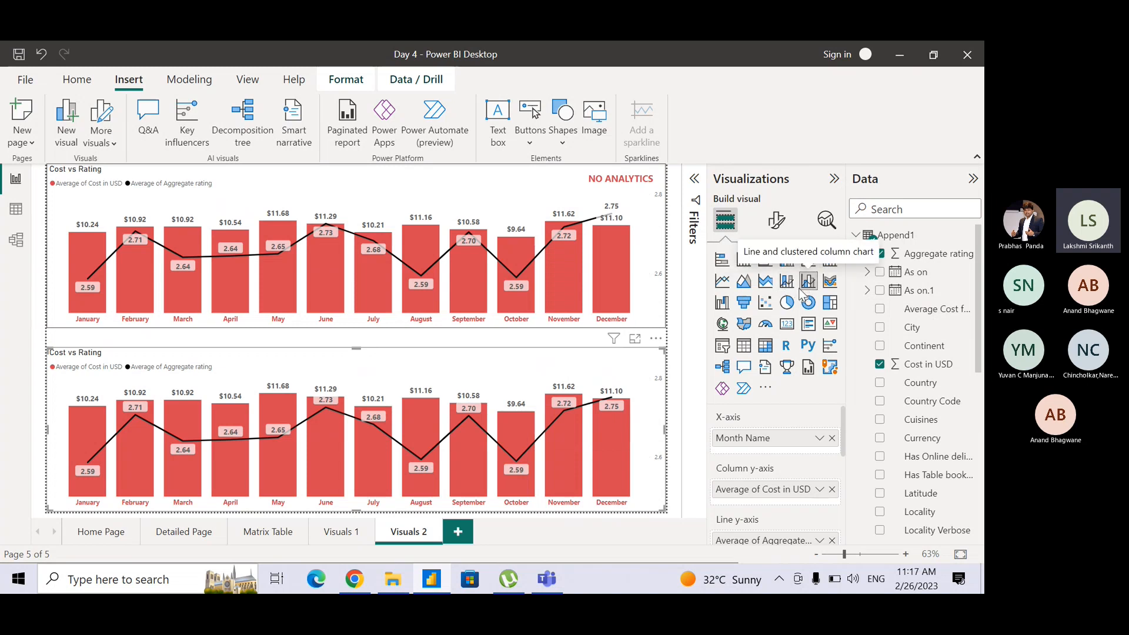
click(541, 182)
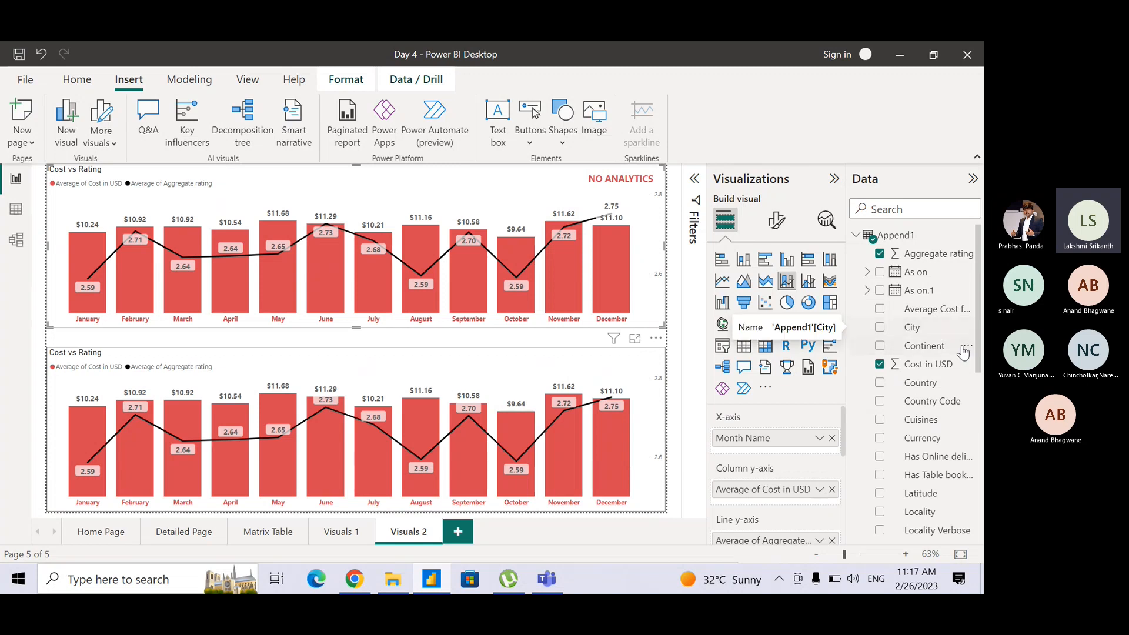
mouse_move(976, 358)
mouse_down()
mouse_move(978, 462)
mouse_move(971, 369)
mouse_up()
drag(920, 397, 777, 499)
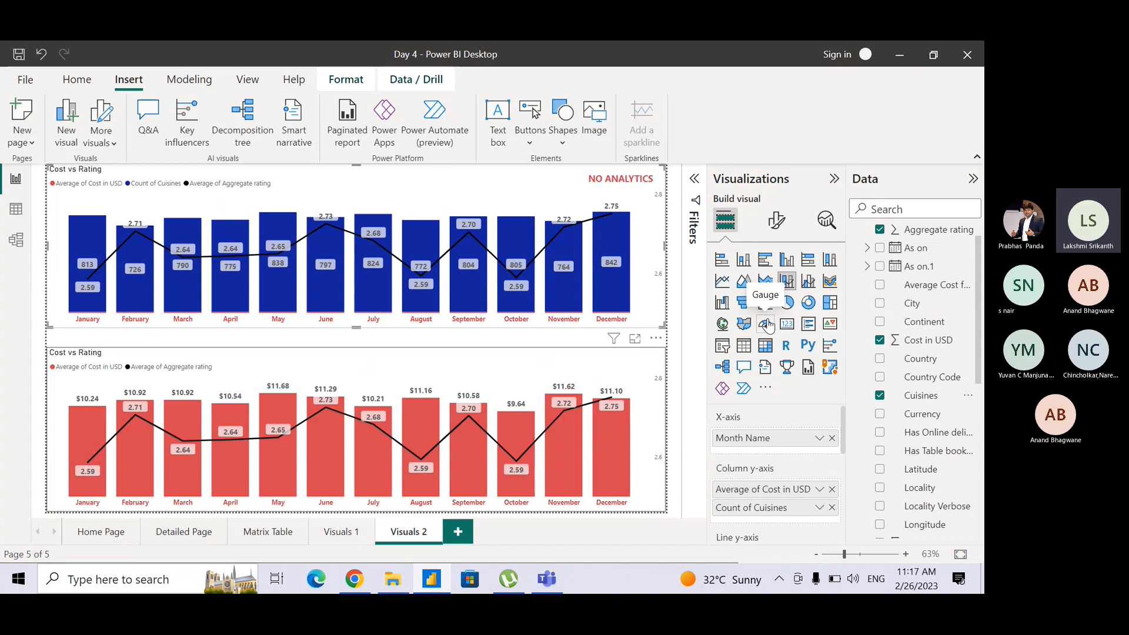
click(819, 509)
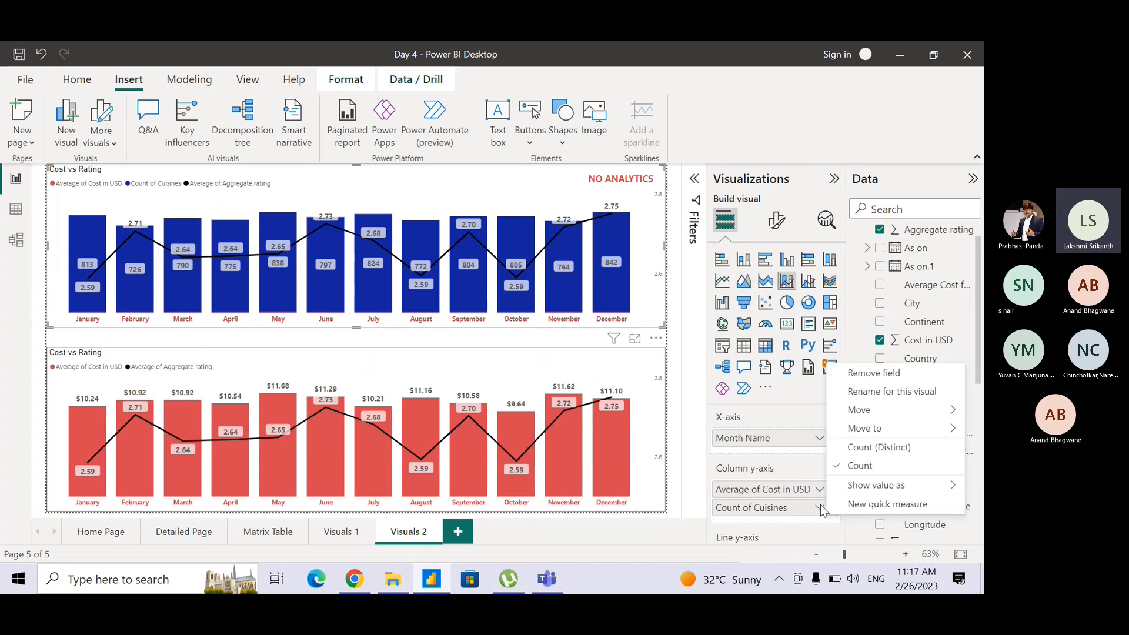
click(853, 451)
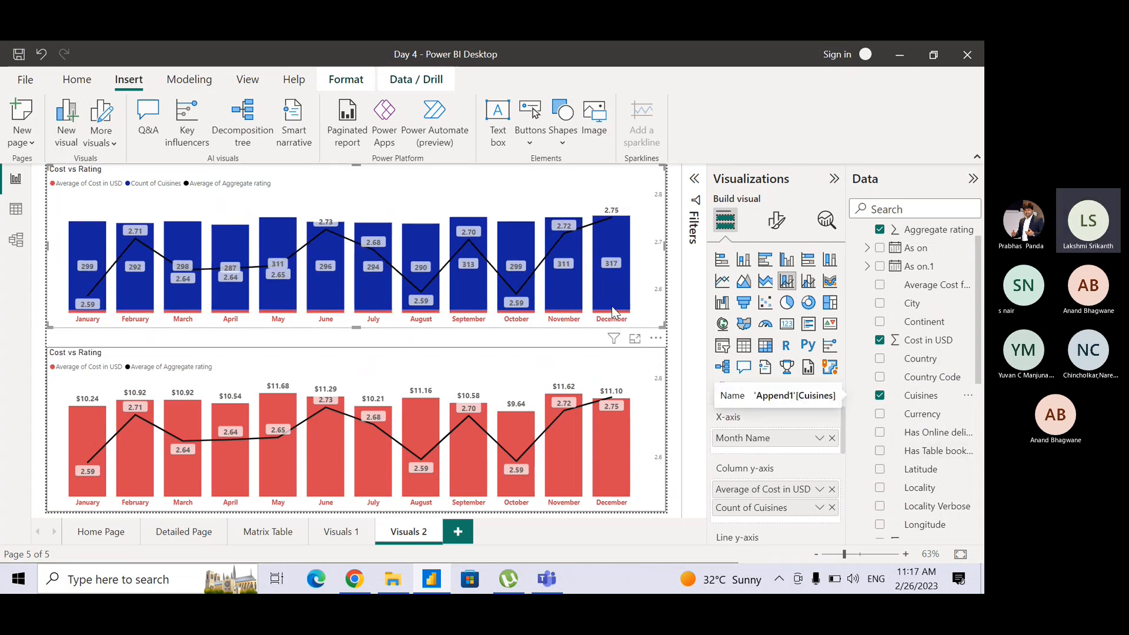
Colour the upper chart's Average of Cost in USD columns light yellow (#F0E199) and its Count of Cuisines columns red.
click(776, 221)
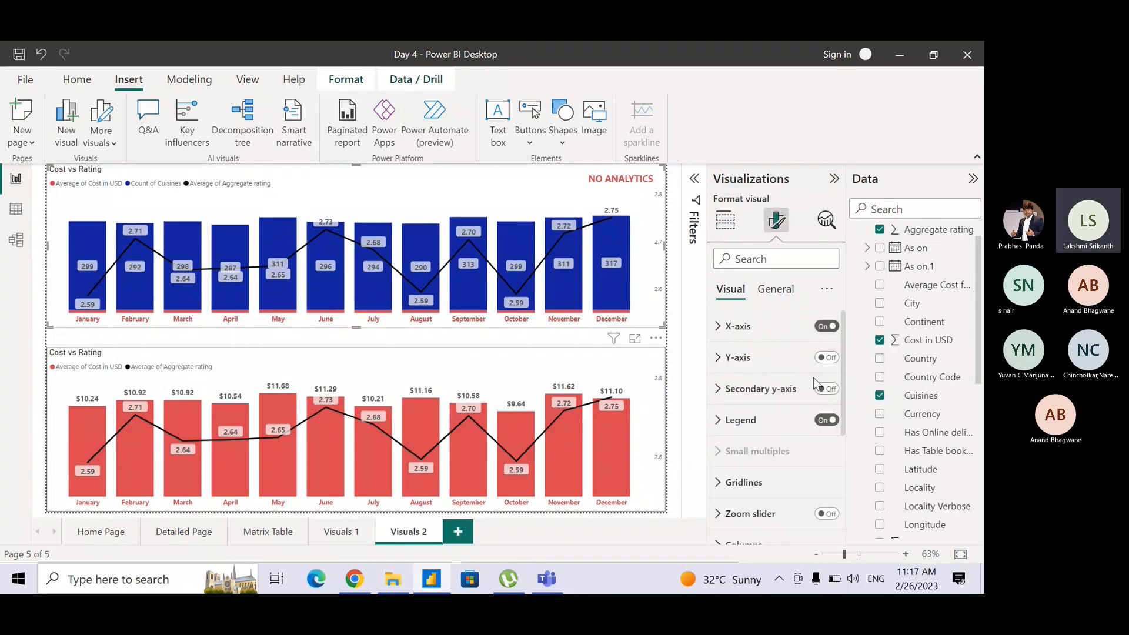
drag(845, 373, 842, 467)
click(718, 376)
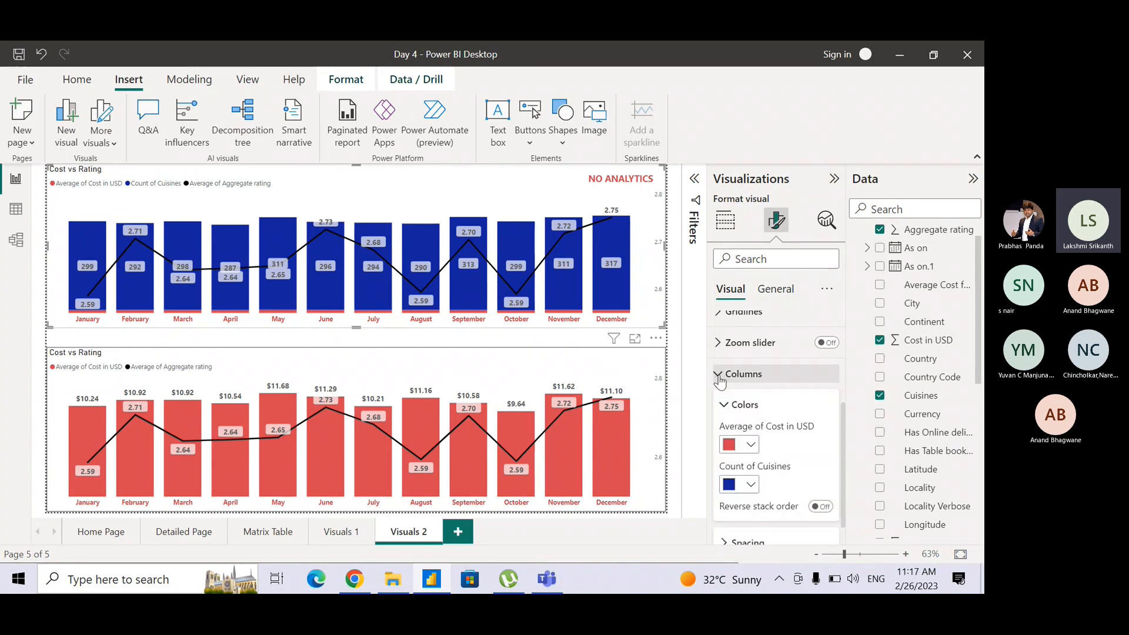
click(750, 485)
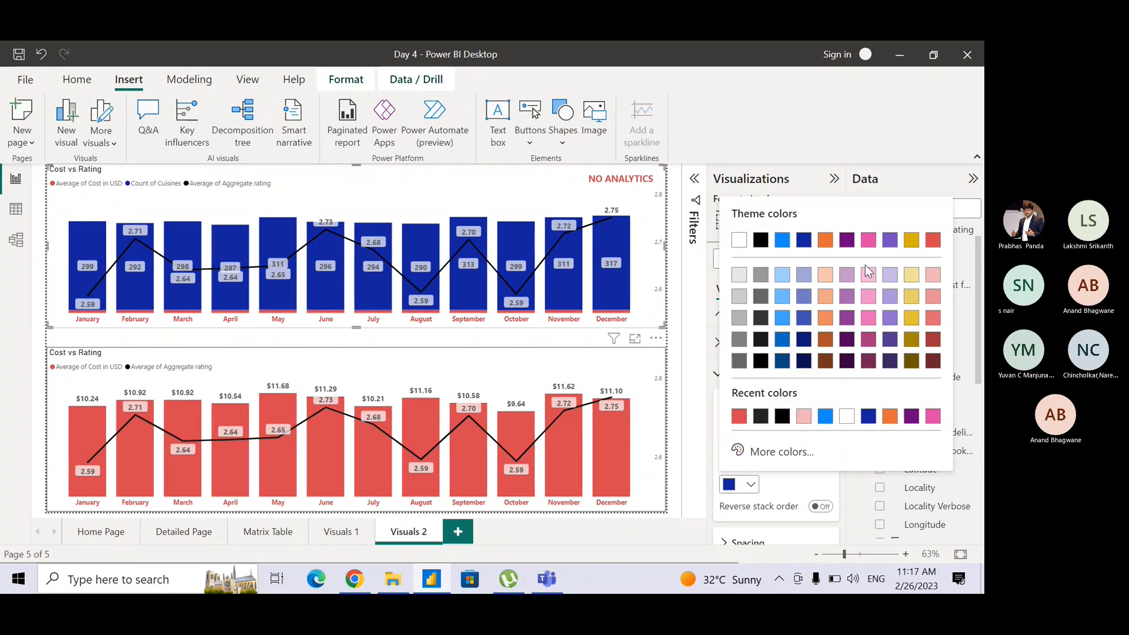
click(910, 276)
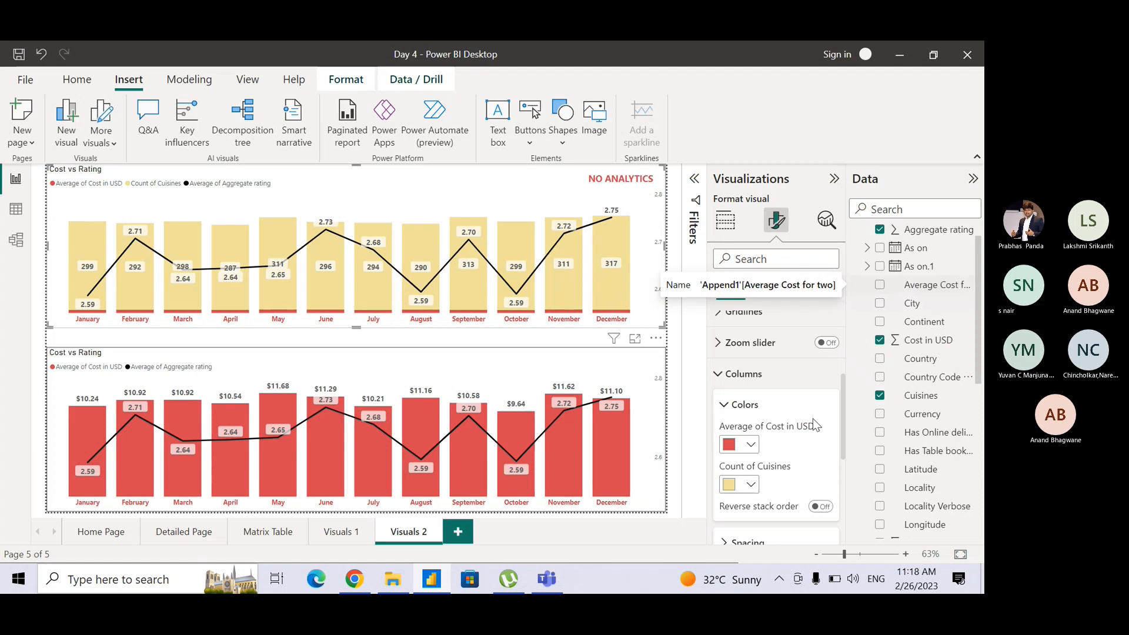
click(751, 444)
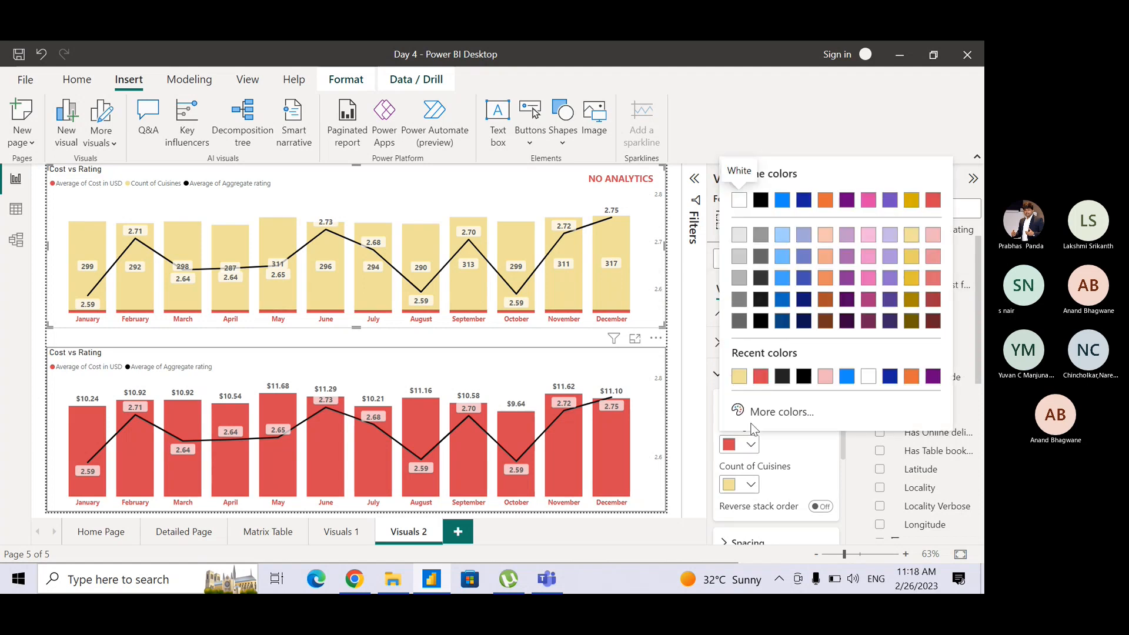
click(738, 379)
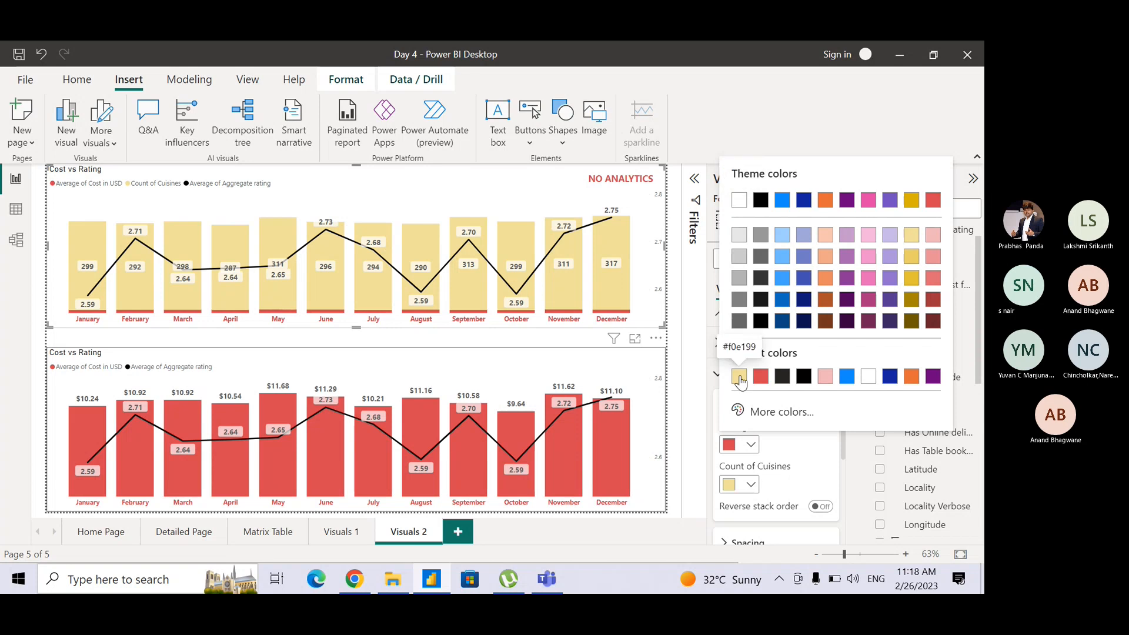
click(750, 486)
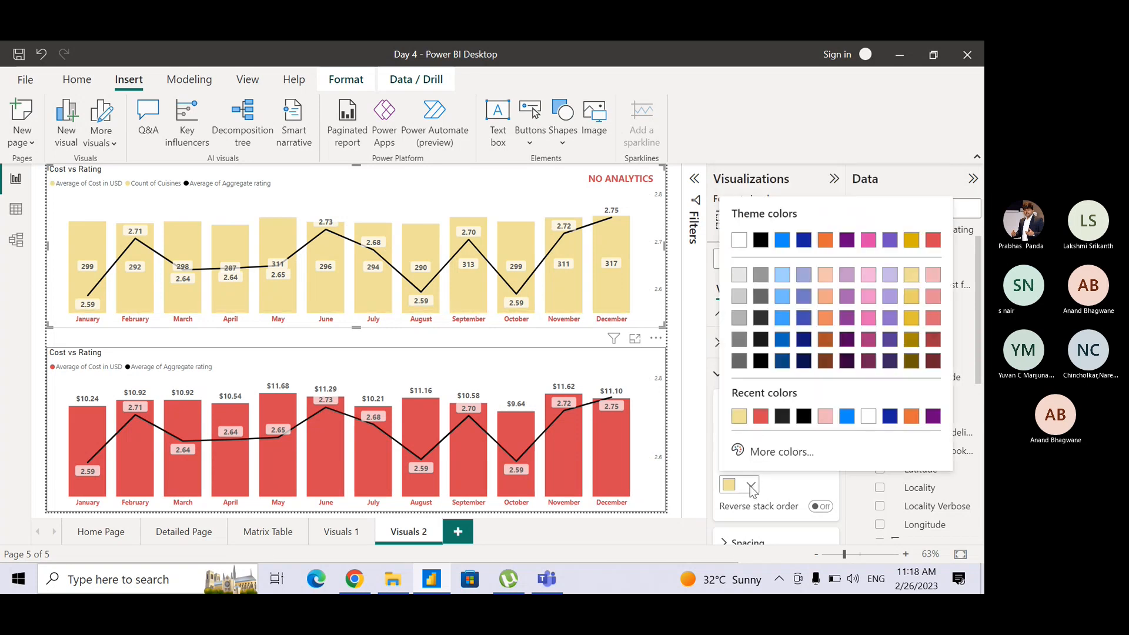
click(761, 413)
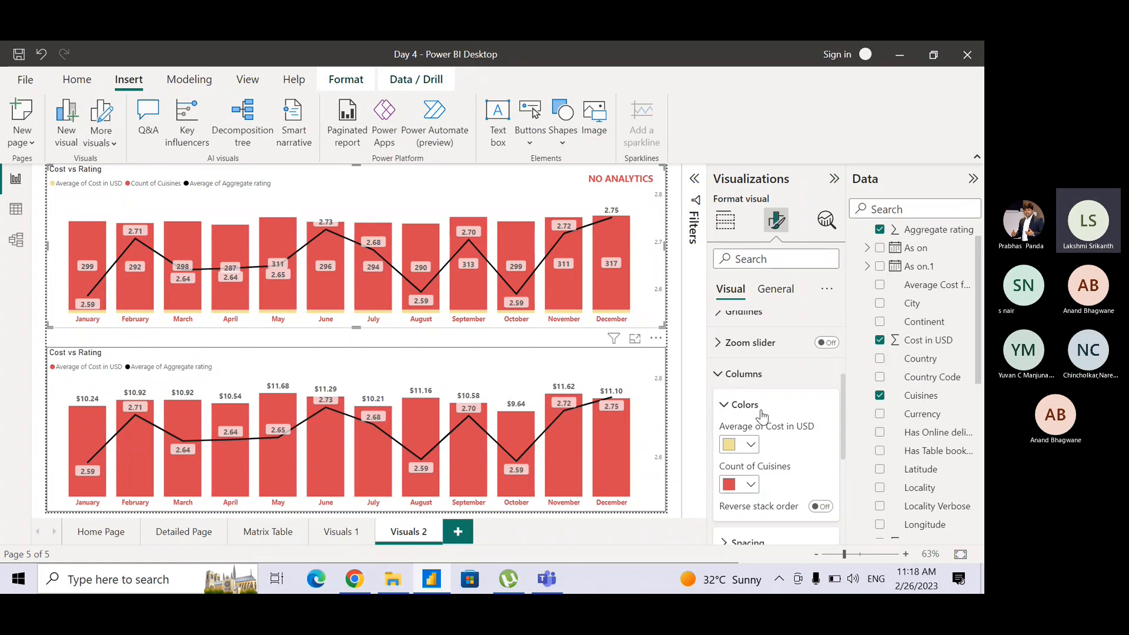
click(829, 384)
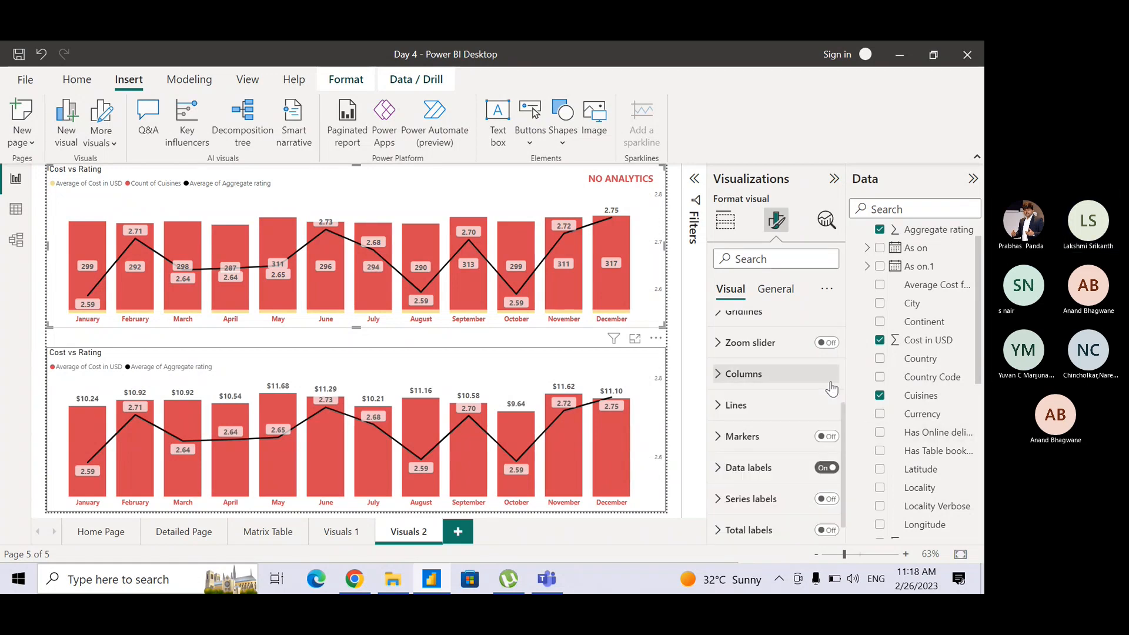
Add Cuisines to the lower combo chart's column y-axis, summarised as Count (Distinct).
click(600, 365)
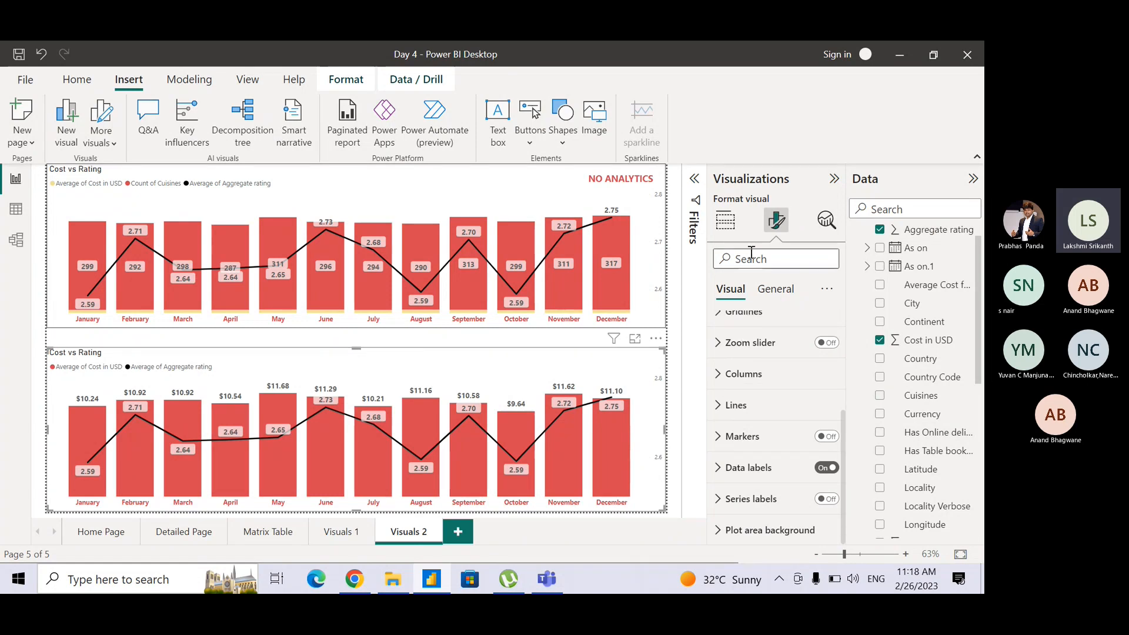
click(731, 234)
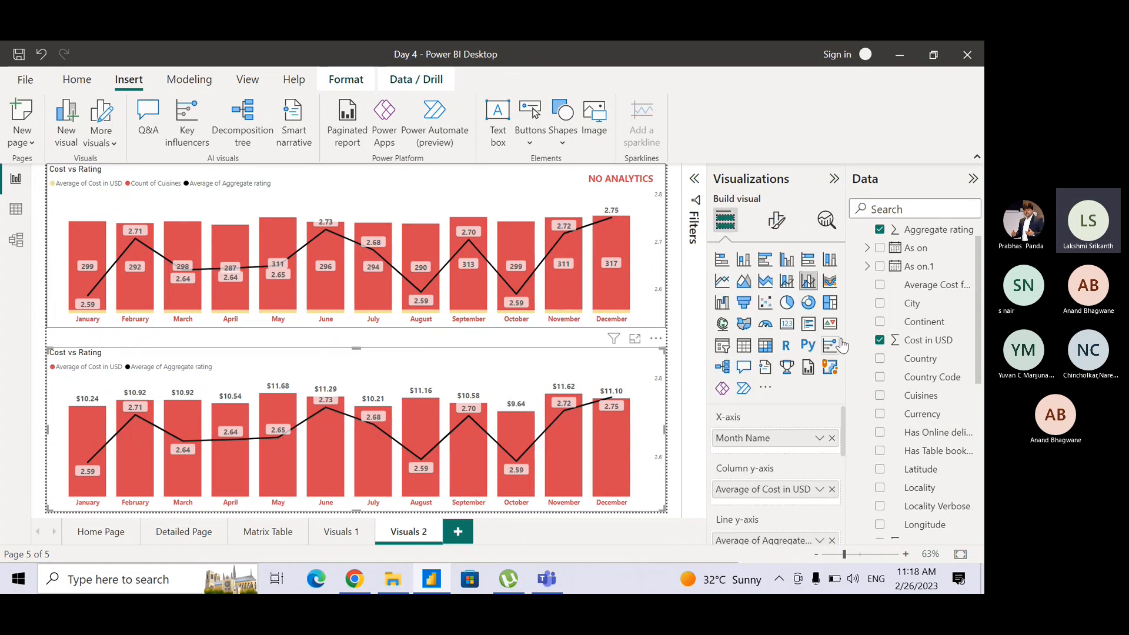
drag(921, 398, 810, 505)
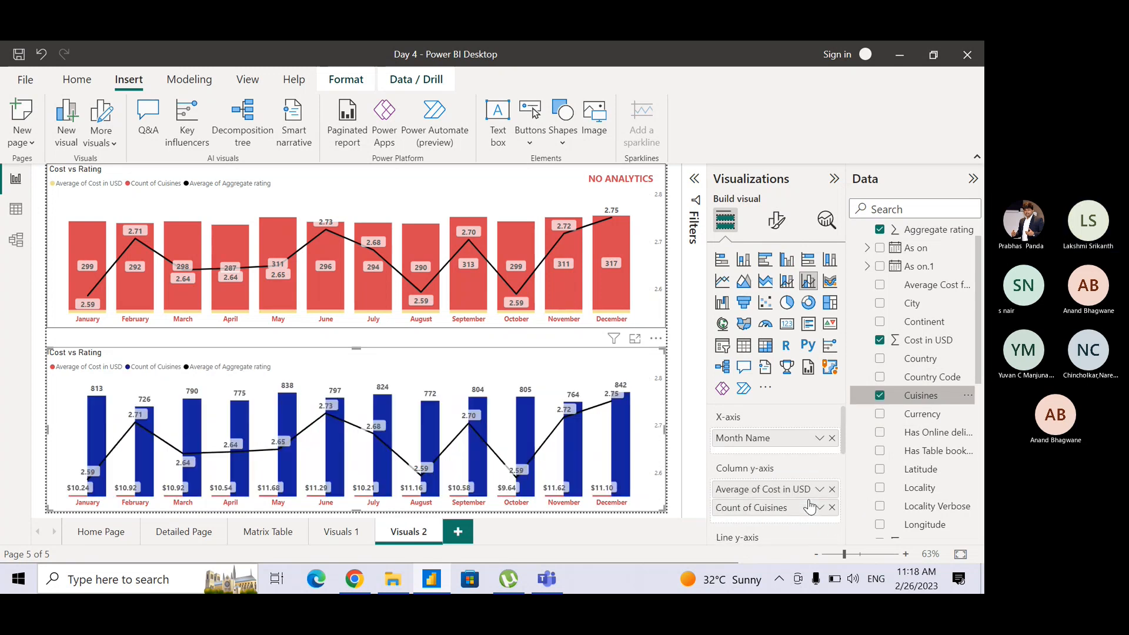
click(819, 507)
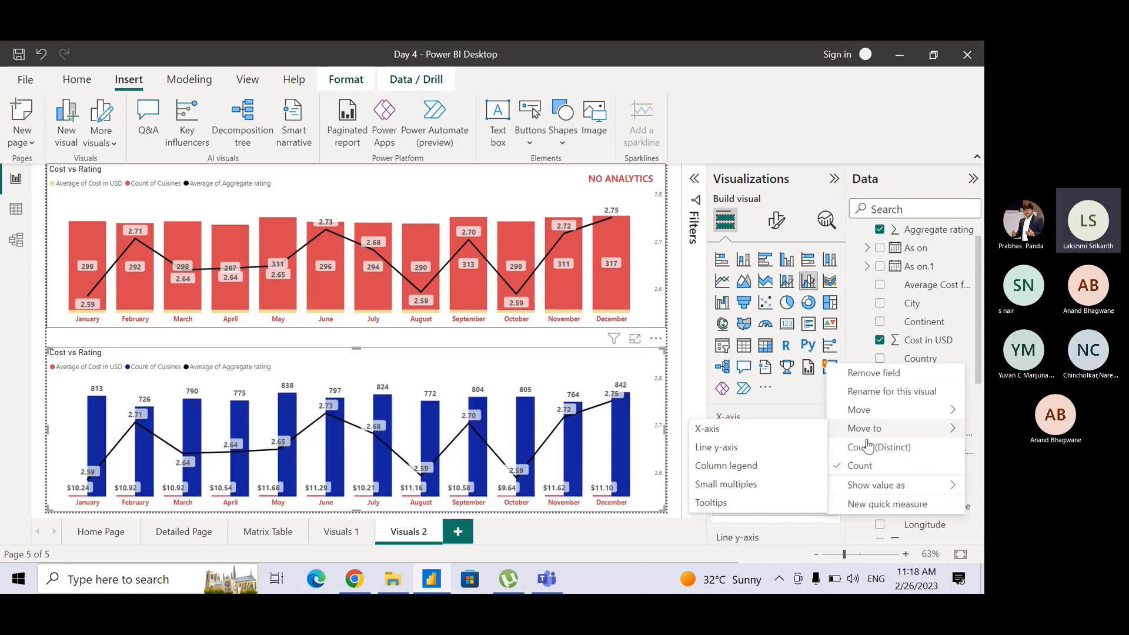
click(869, 448)
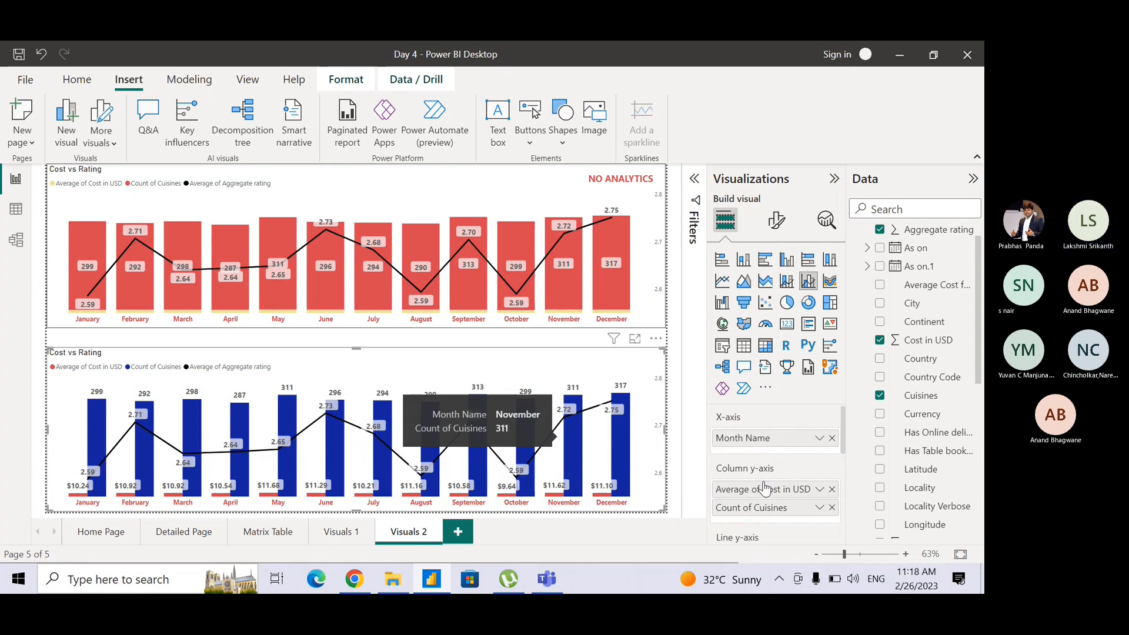
Colour the lower chart's Count of Cuisines columns red and its Average of Cost in USD columns light yellow (#F0E199).
click(771, 233)
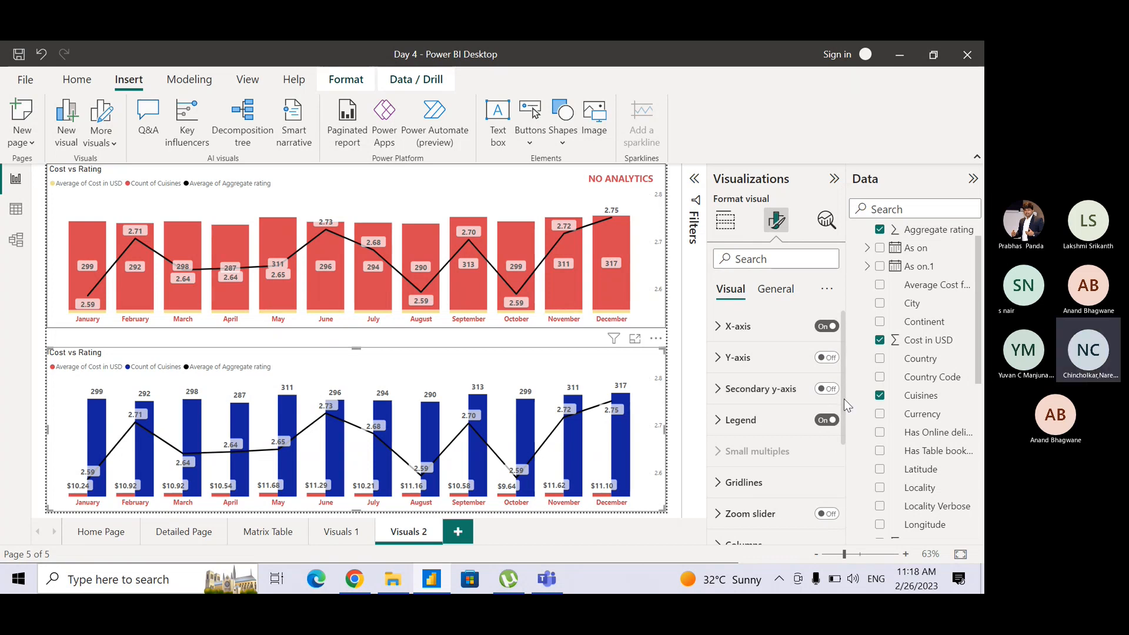
drag(844, 399, 837, 470)
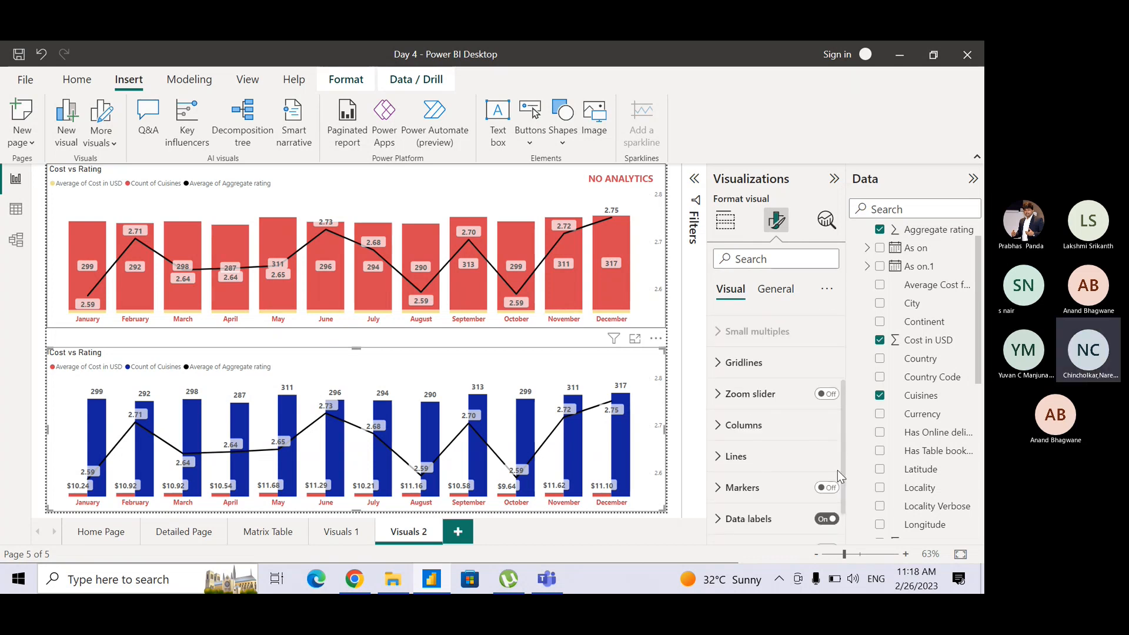
click(719, 423)
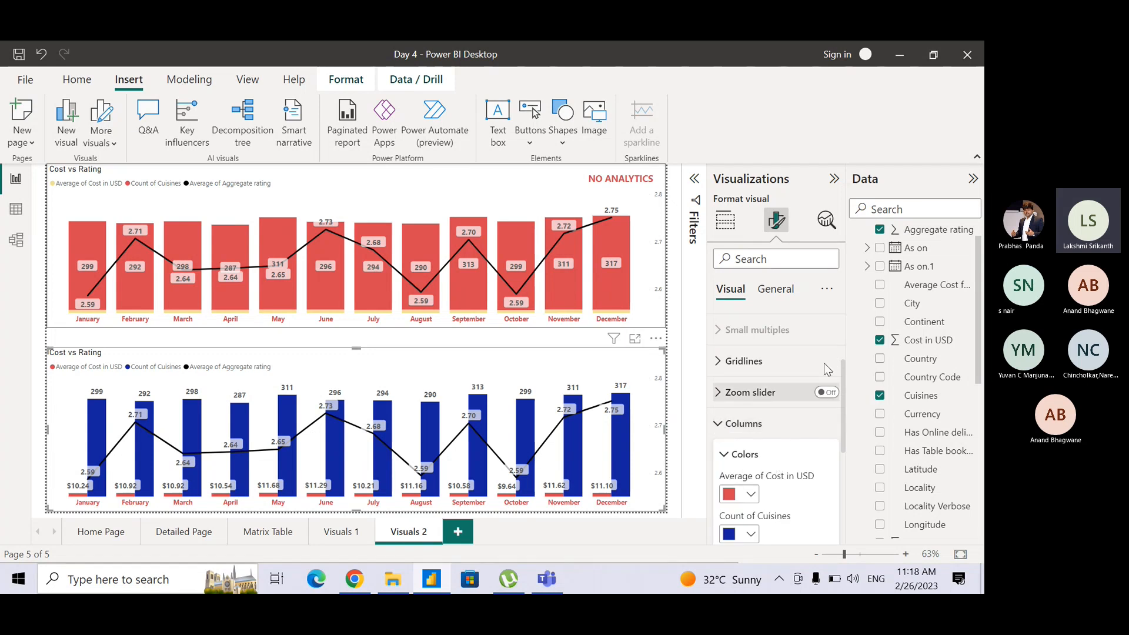
click(751, 535)
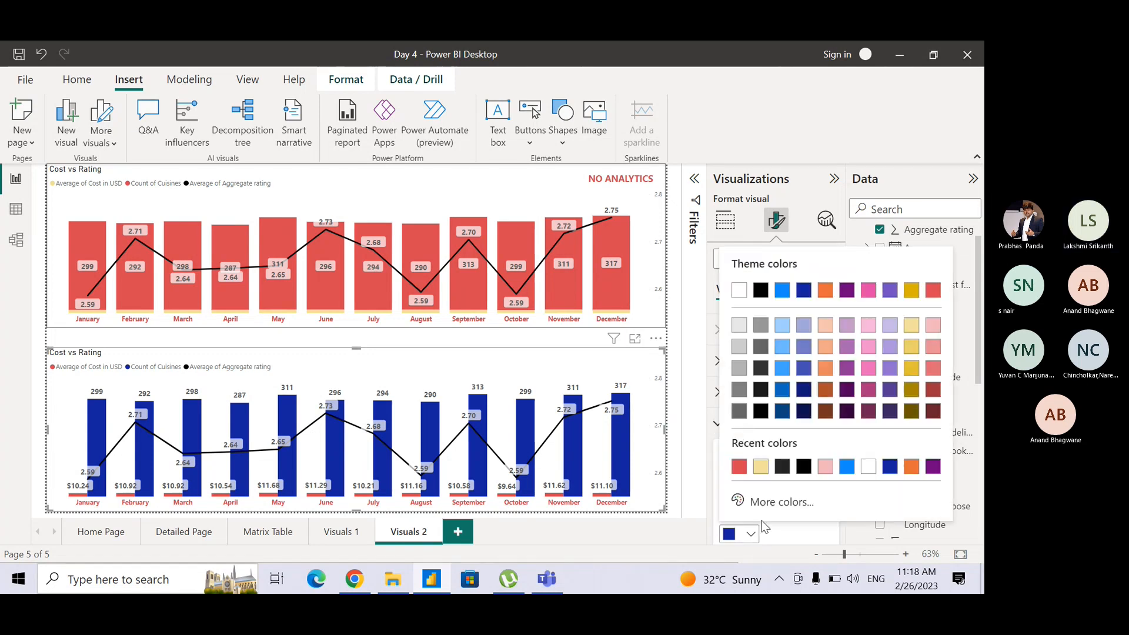
click(740, 466)
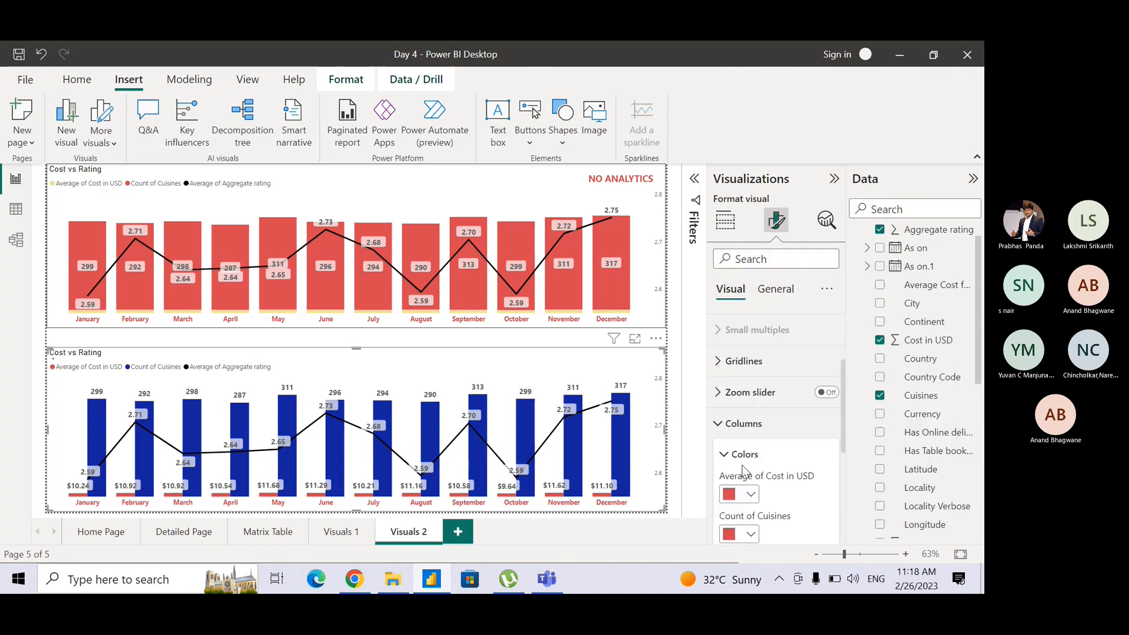
click(752, 494)
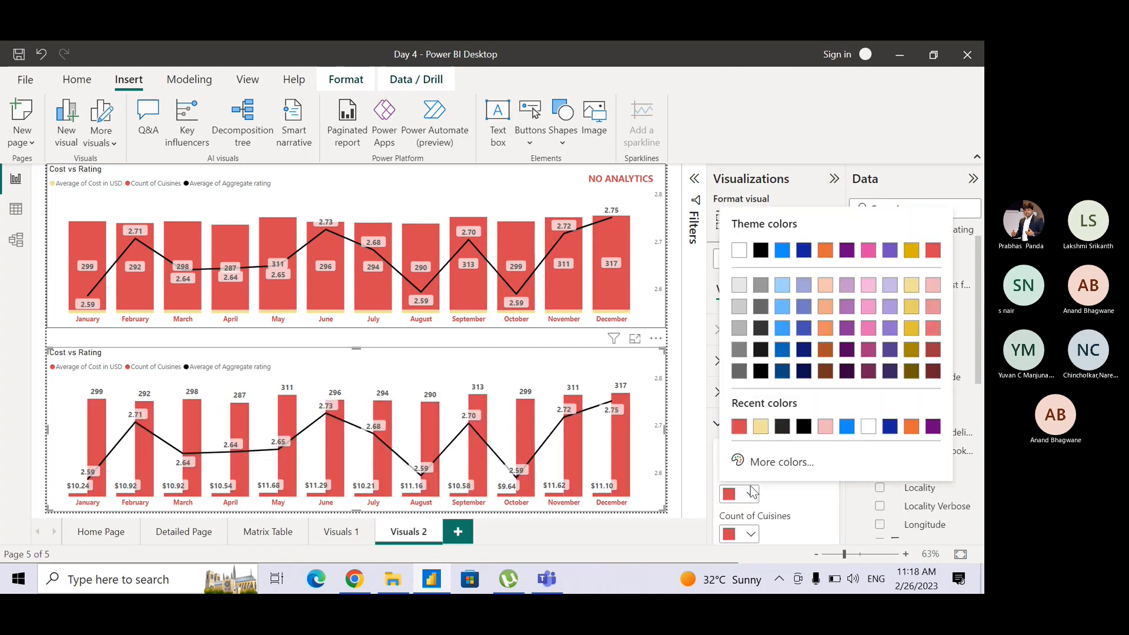
click(766, 434)
click(722, 431)
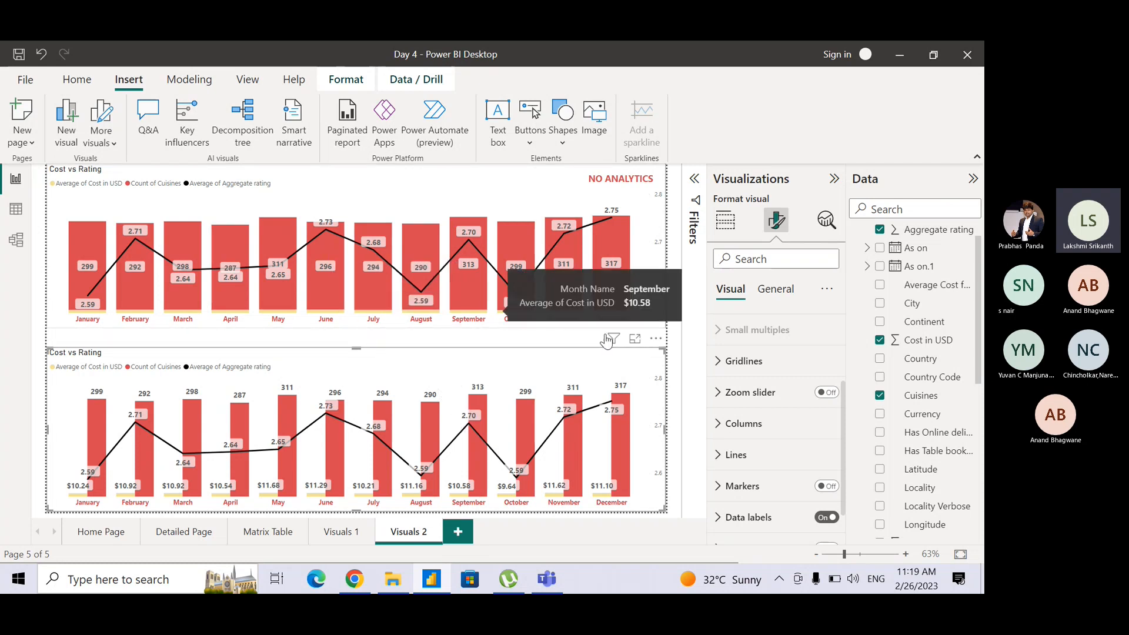
Check how Cuisines is summarised in the upper chart and compare its stacked columns with the lower chart's clustered columns.
click(569, 197)
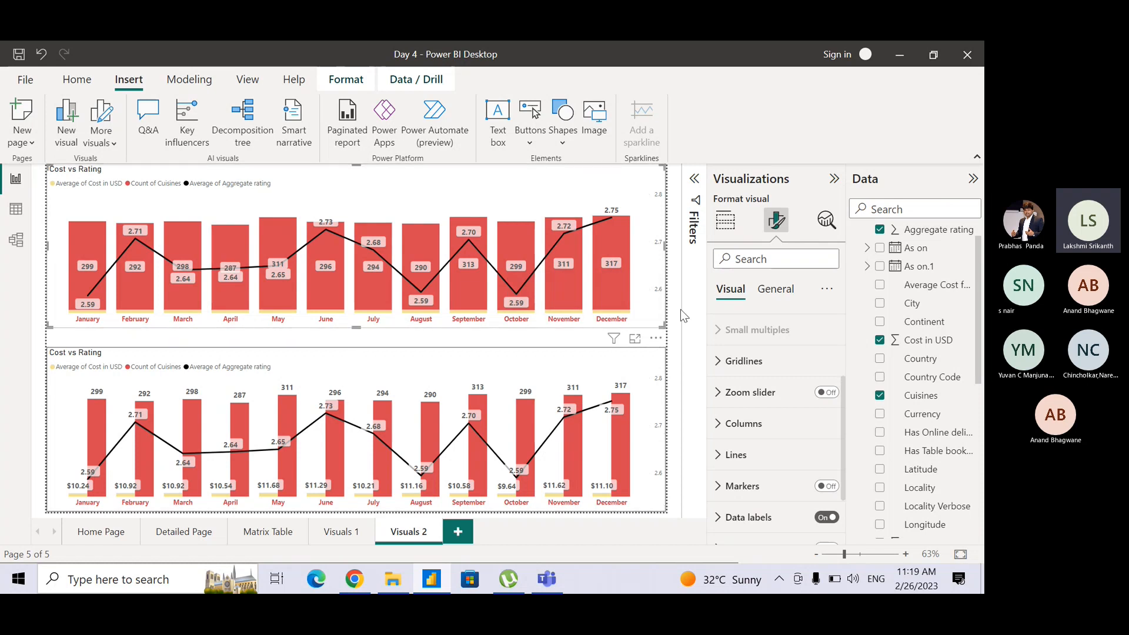
click(731, 230)
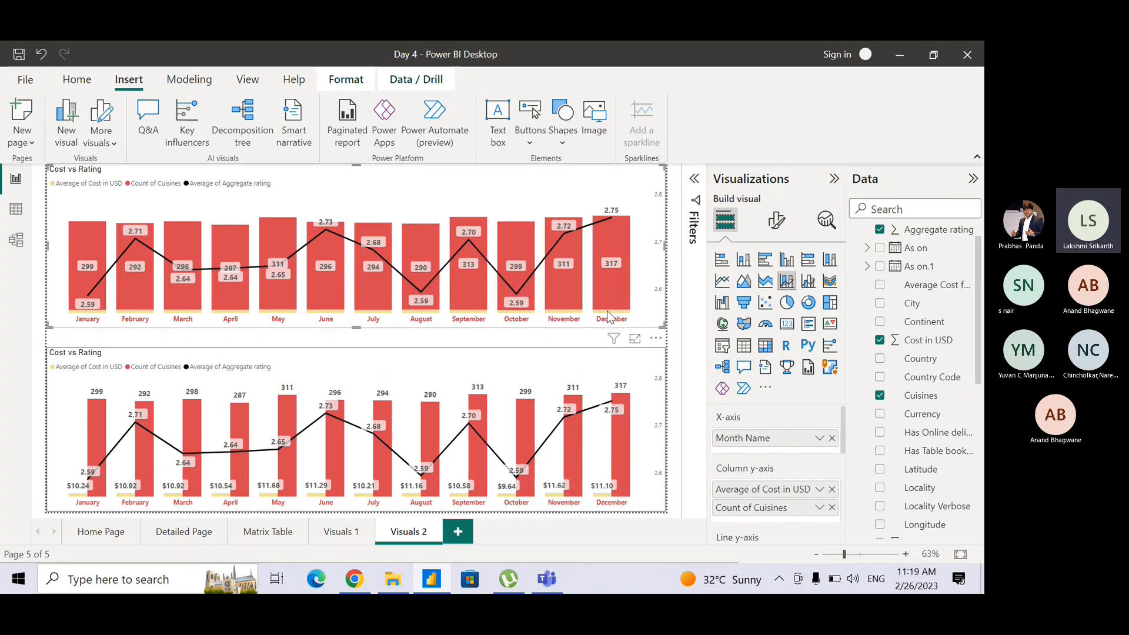
mouse_move(609, 316)
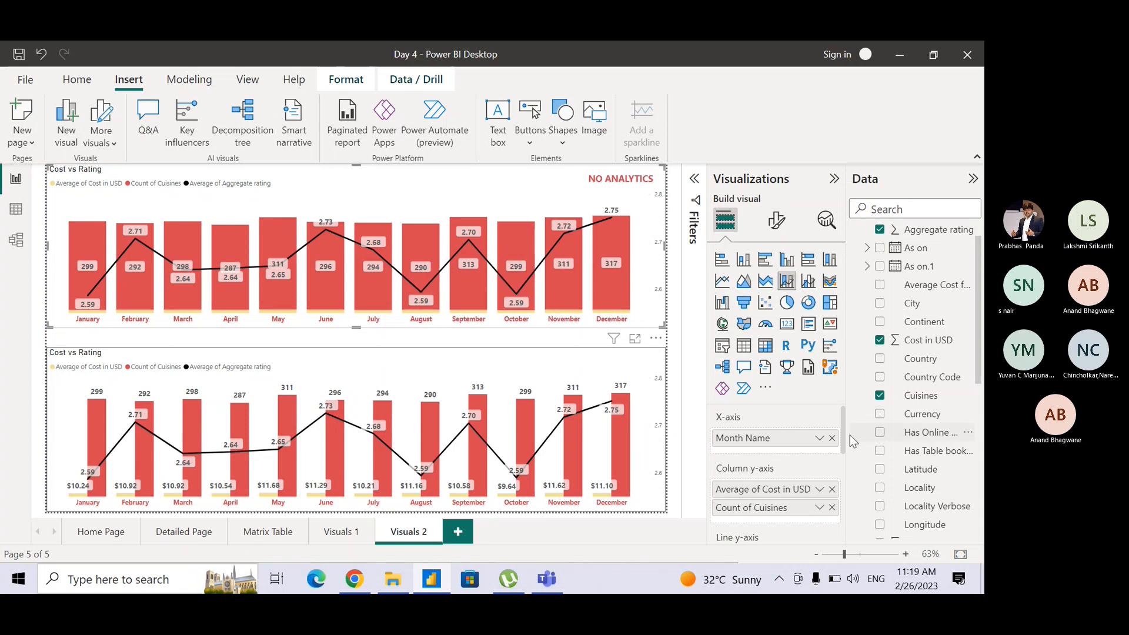
drag(847, 440, 842, 457)
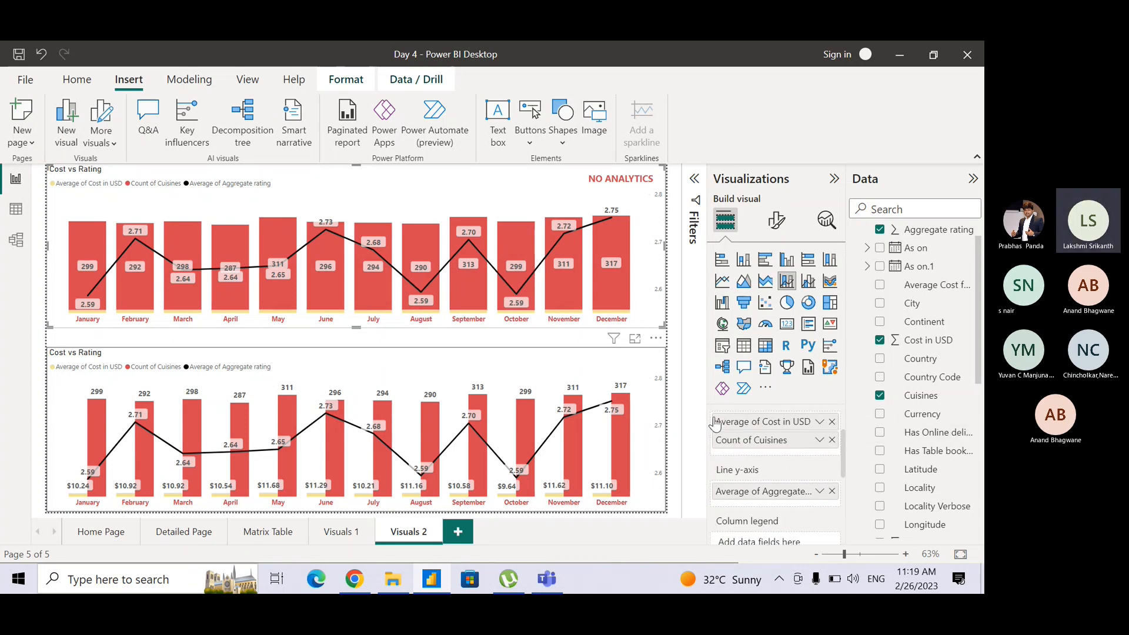
click(817, 443)
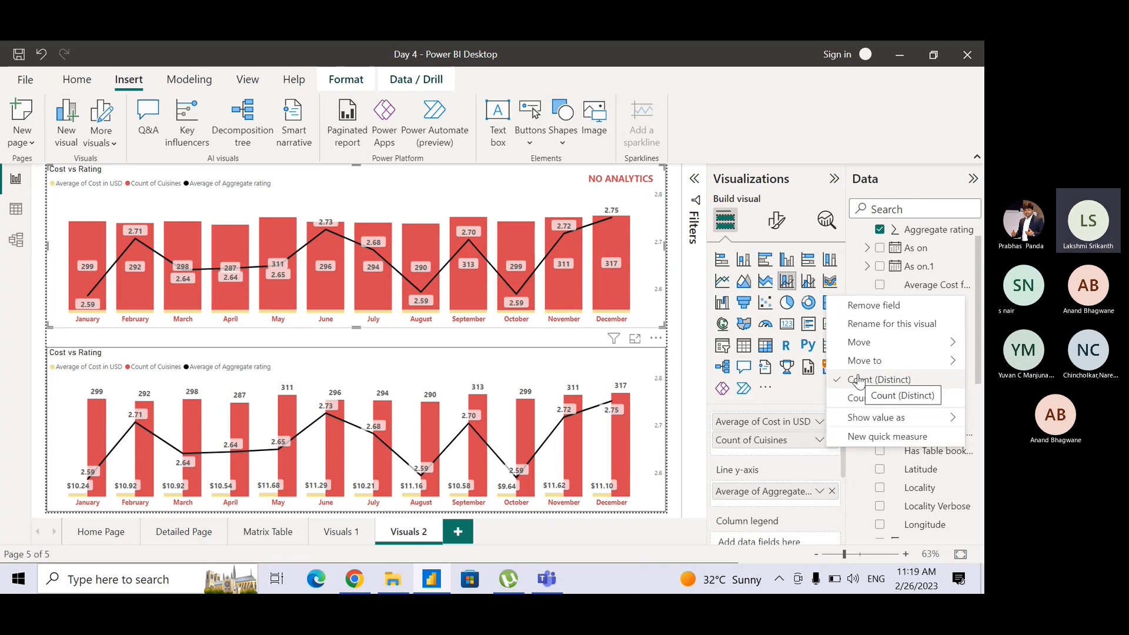
click(721, 429)
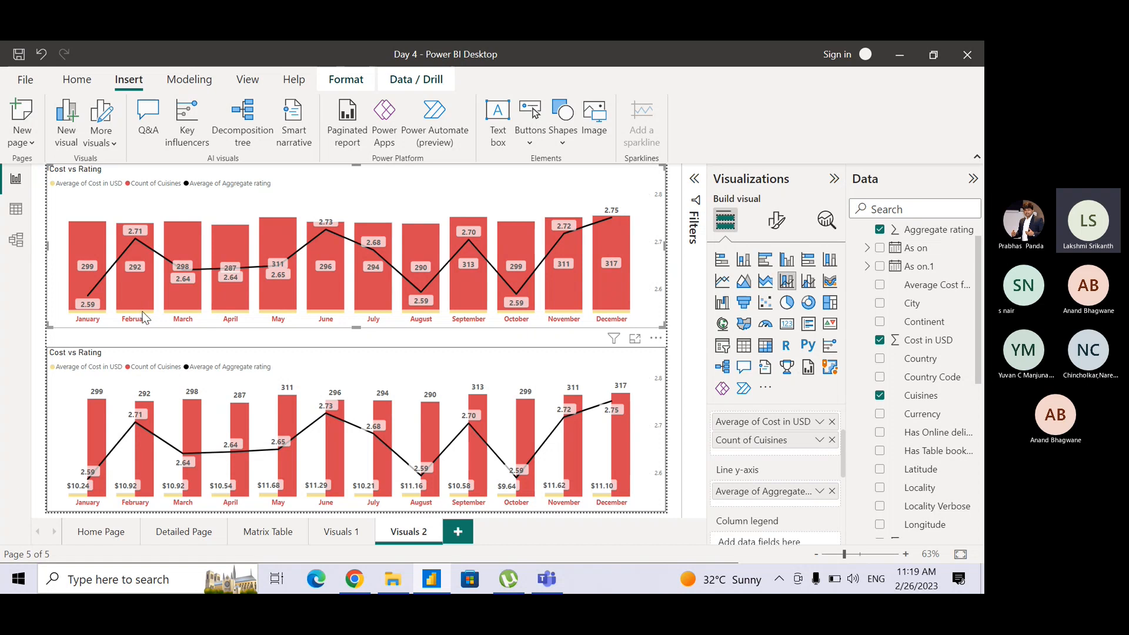
mouse_move(138, 319)
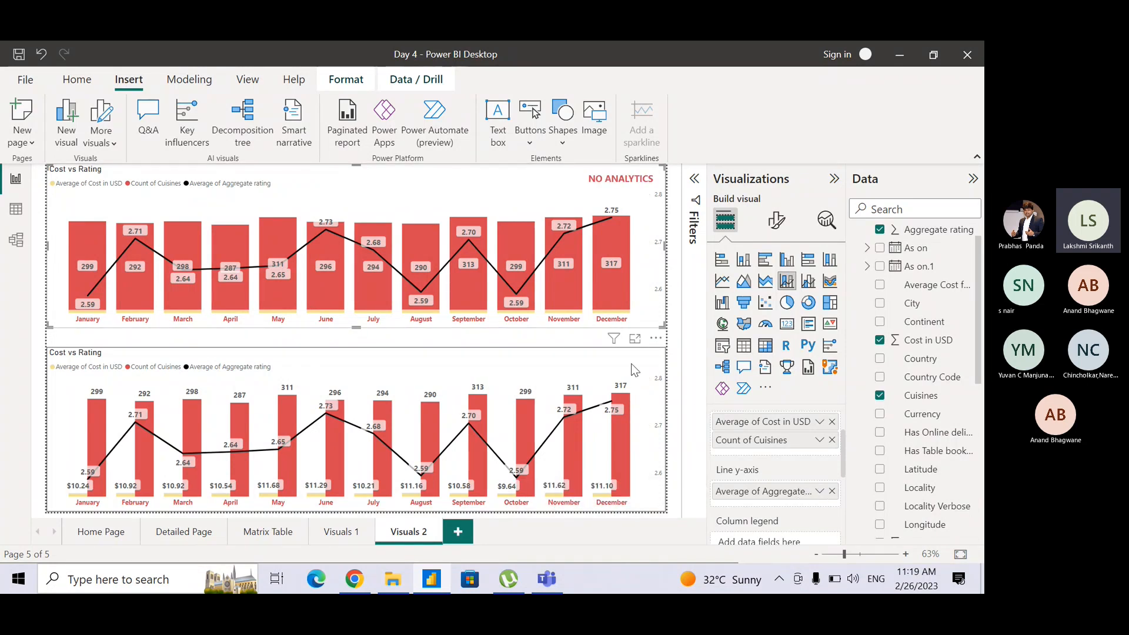
click(583, 362)
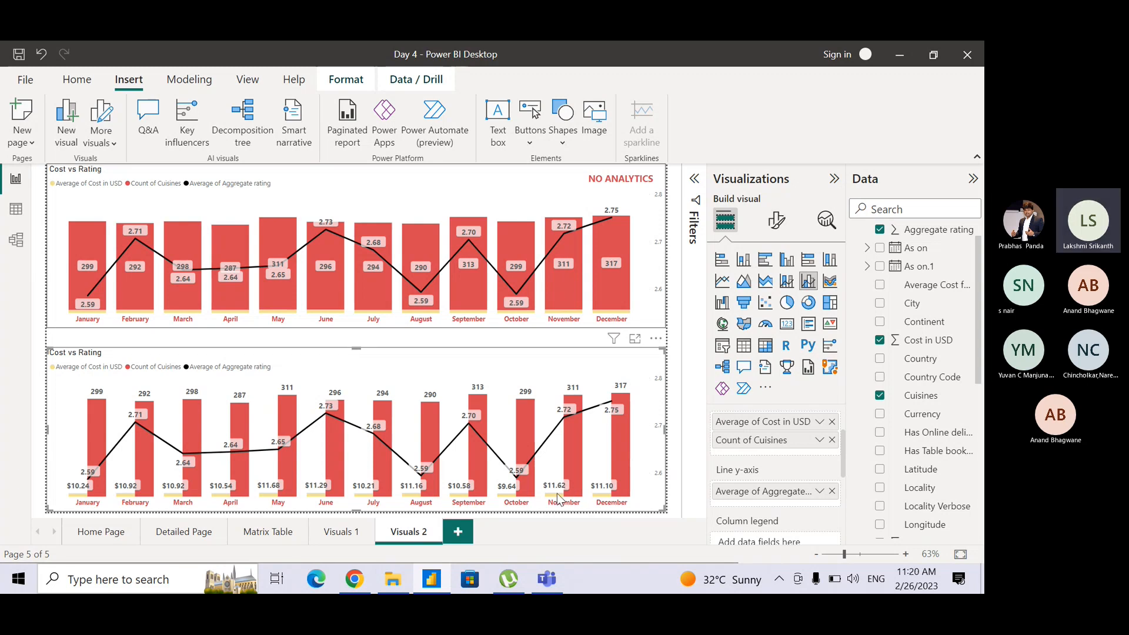
mouse_move(611, 501)
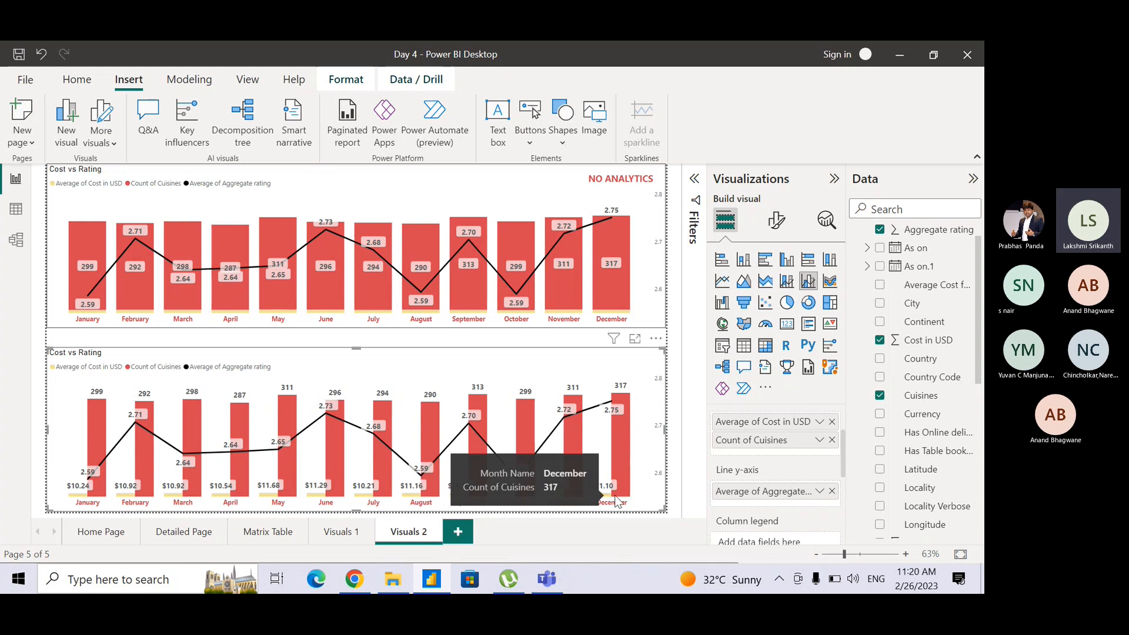
mouse_move(559, 500)
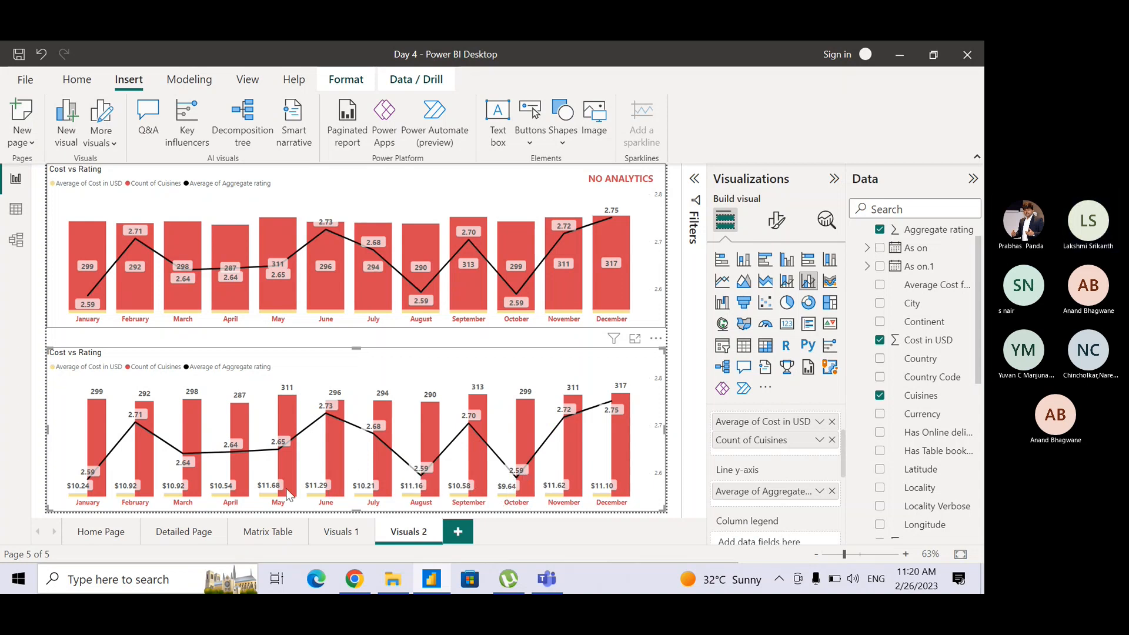
mouse_move(235, 476)
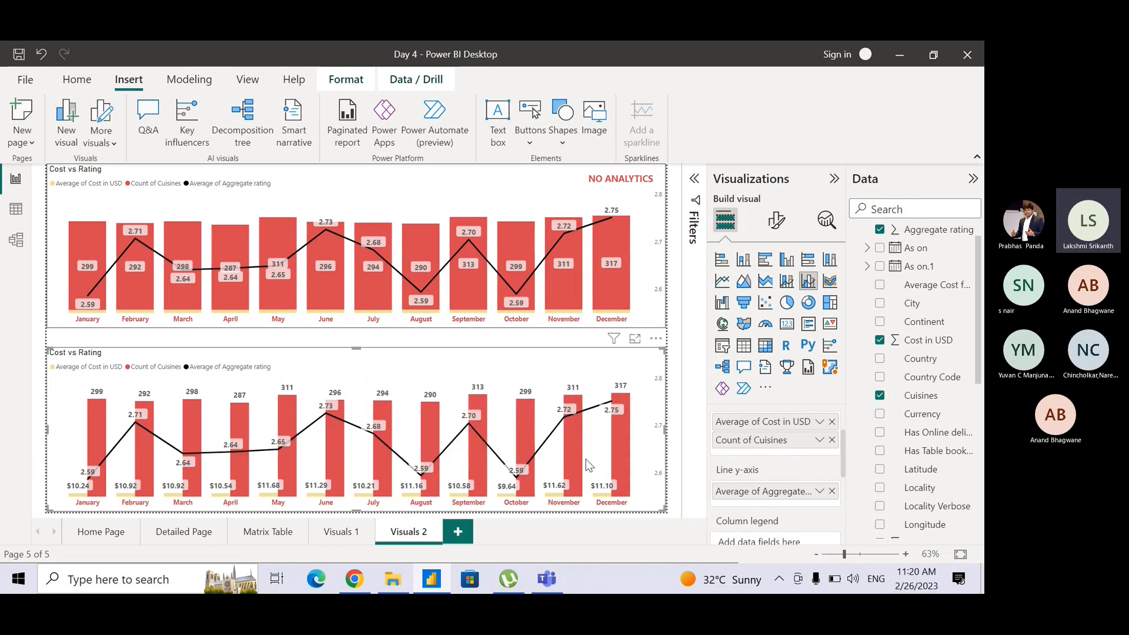
click(609, 191)
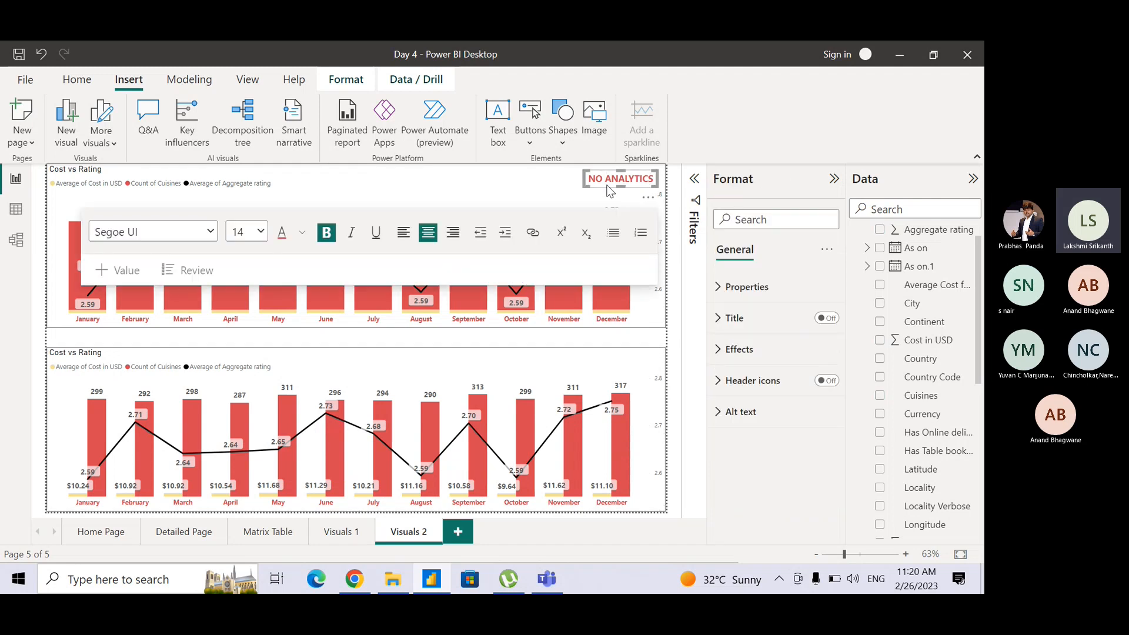
drag(548, 189, 548, 338)
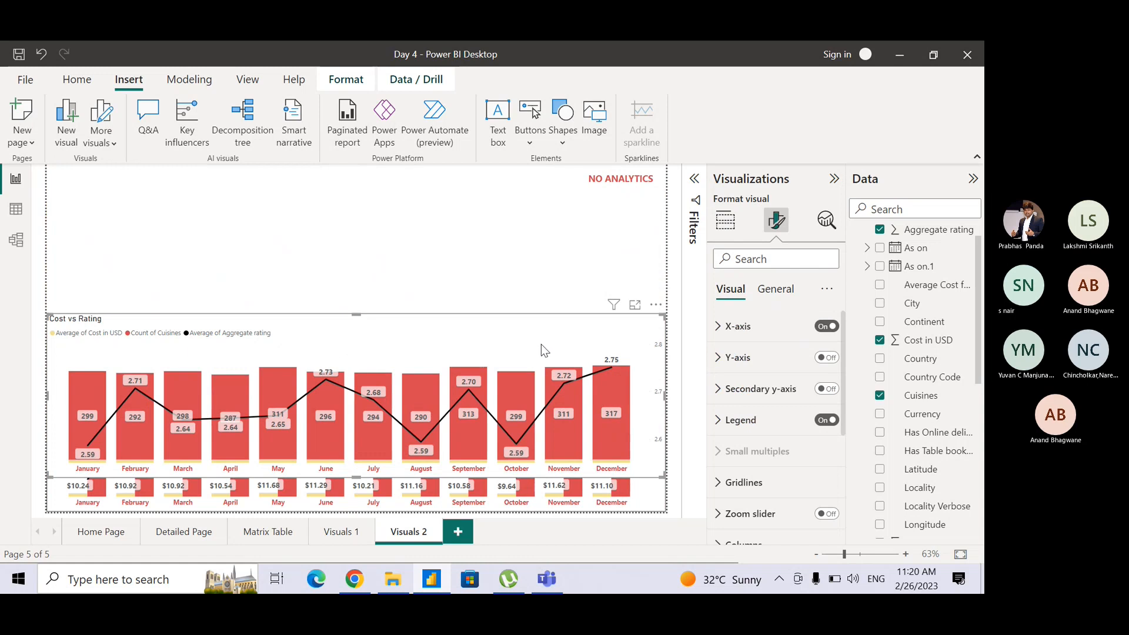
key(ctrl+z)
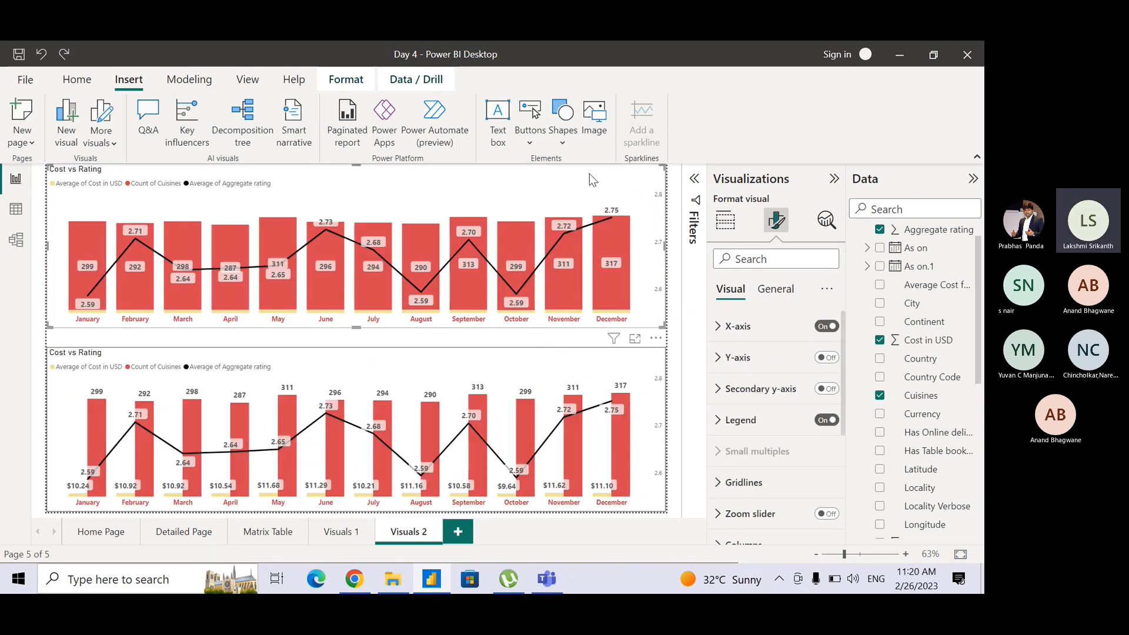
click(501, 336)
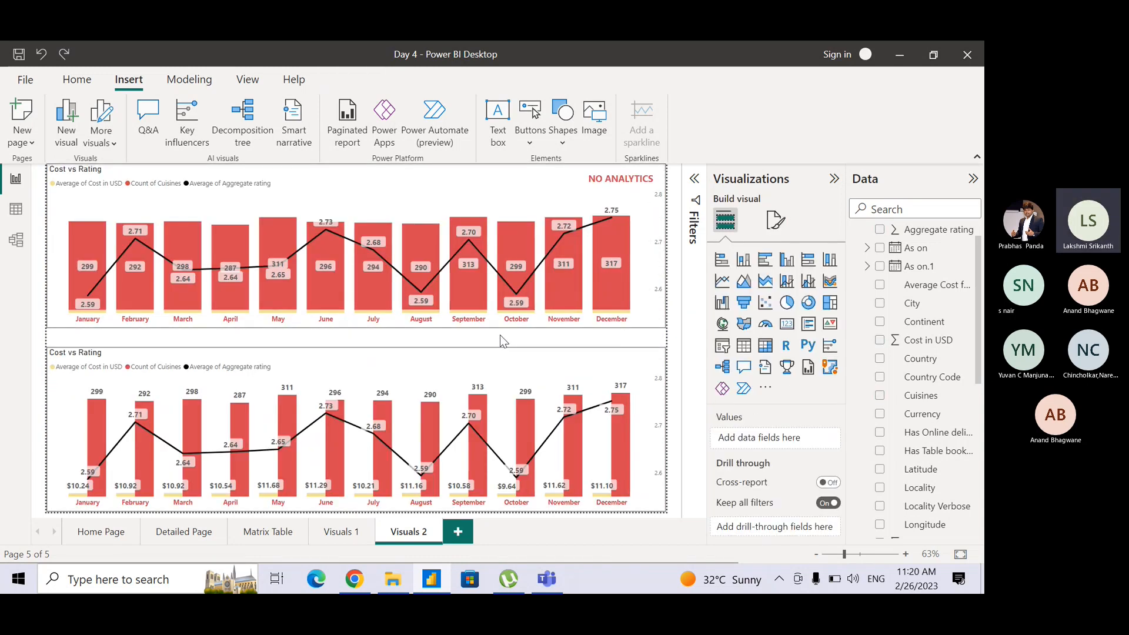
click(620, 186)
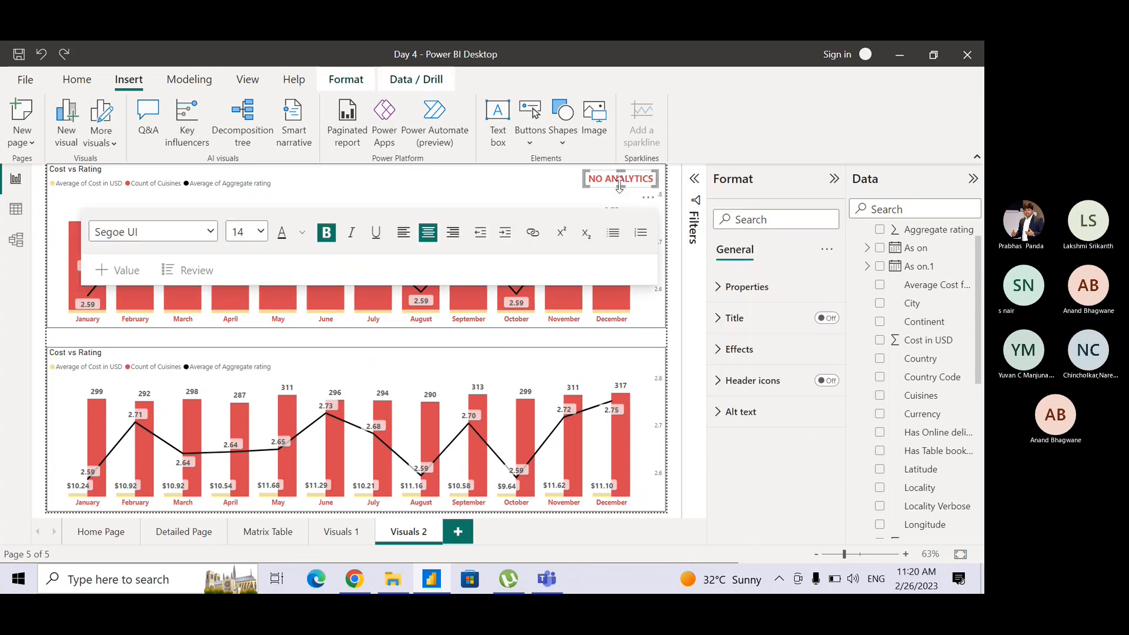
mouse_move(612, 193)
mouse_down()
mouse_move(607, 269)
mouse_move(613, 215)
mouse_up()
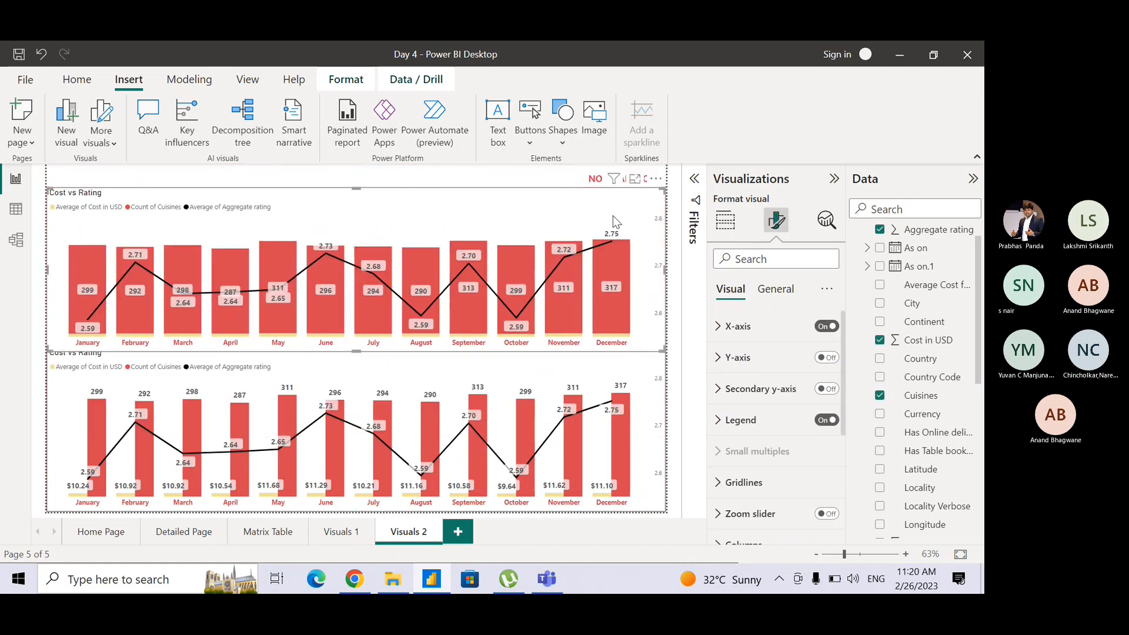
key(ctrl+z)
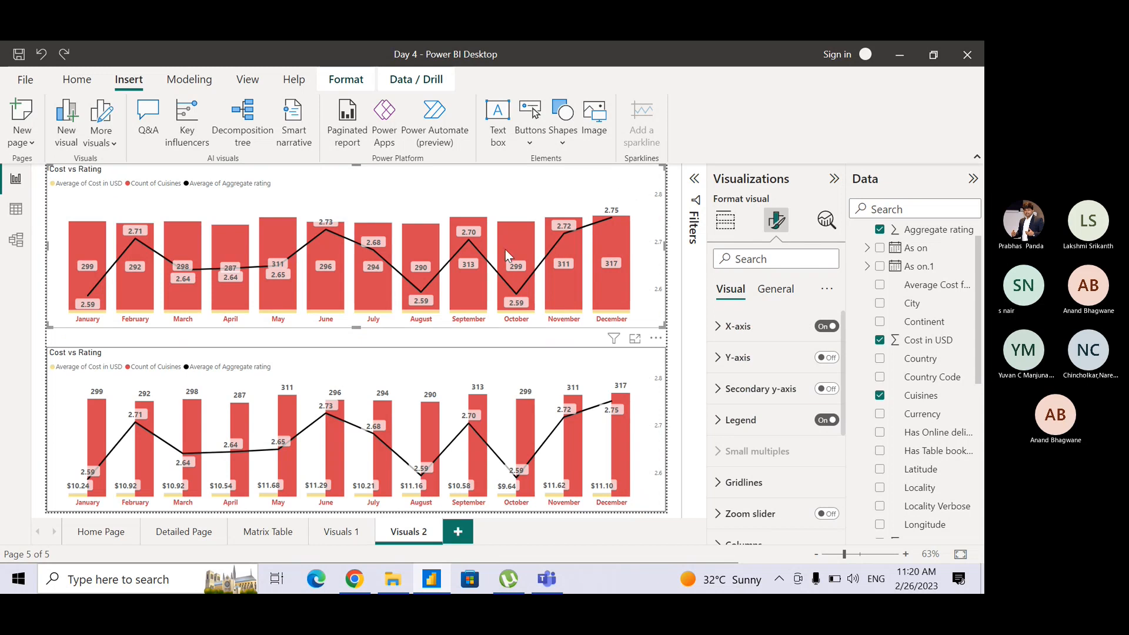
click(577, 342)
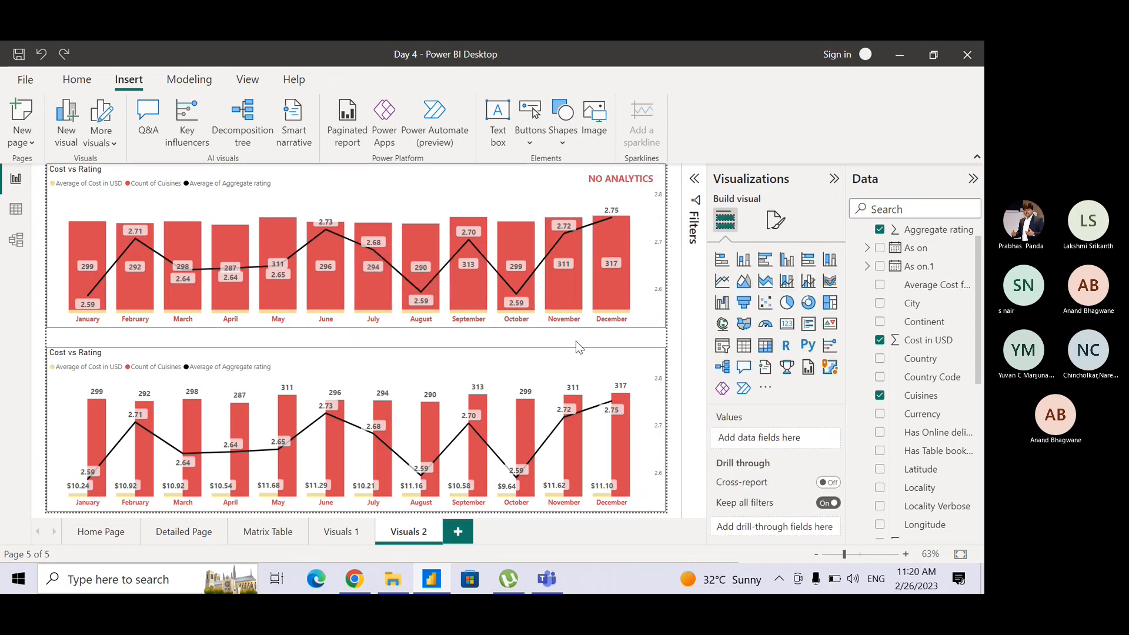
Move the NO ANALYTICS text box from the upper combo chart into the gap between the two charts.
click(630, 184)
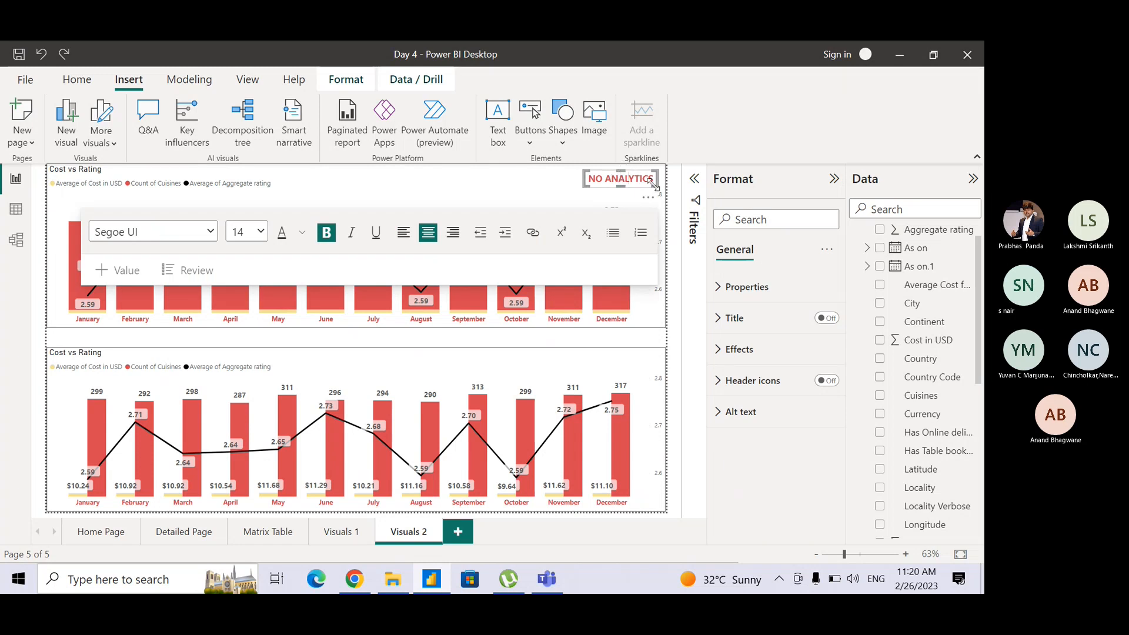
drag(656, 193, 606, 347)
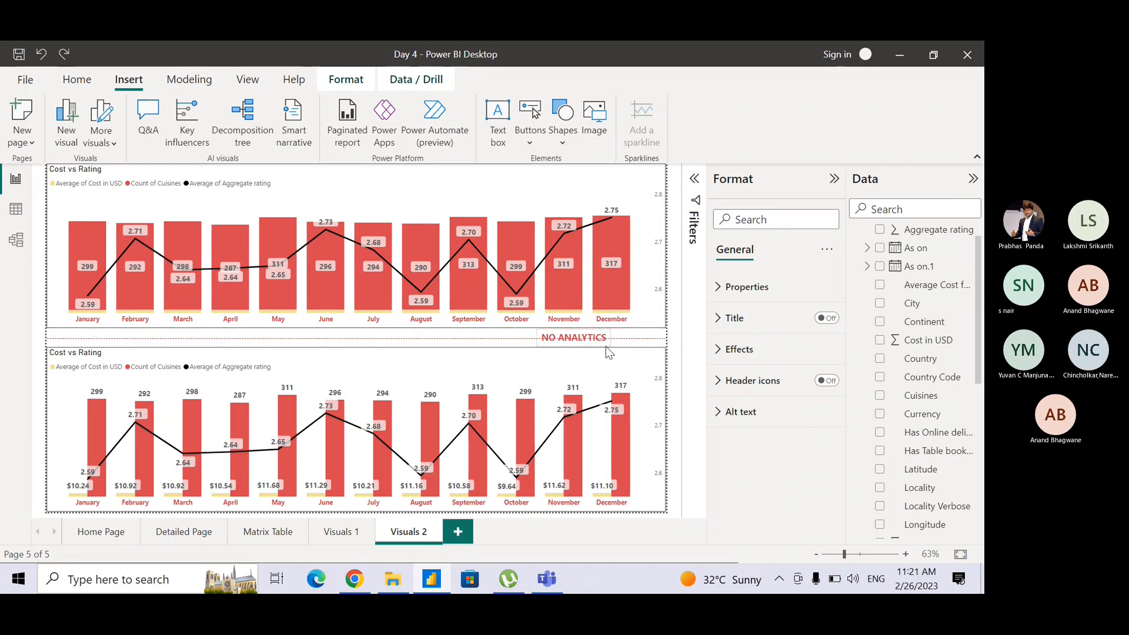
drag(606, 347, 600, 346)
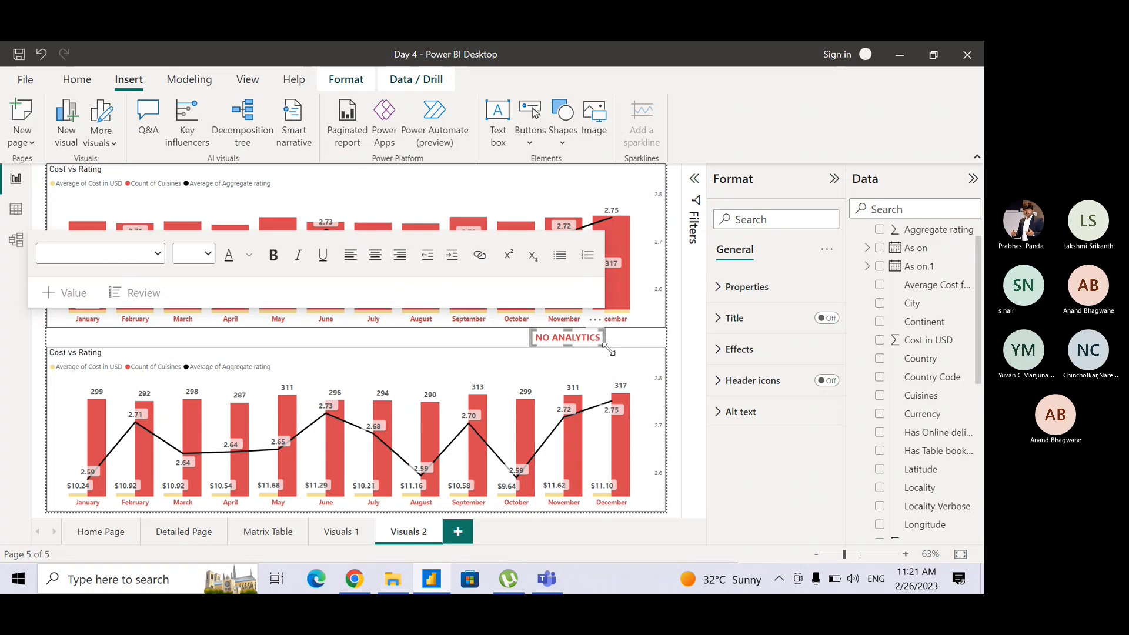
click(676, 387)
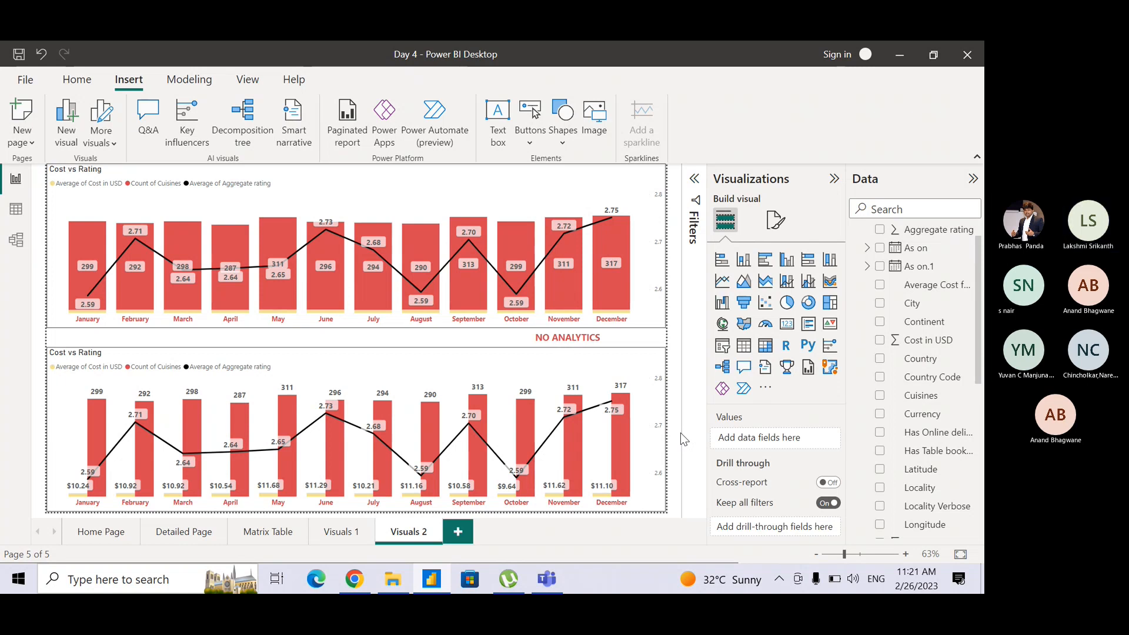
Switch to the Teams meeting to mute and unmute the microphone, and return to Power BI Desktop.
key(alt+Tab)
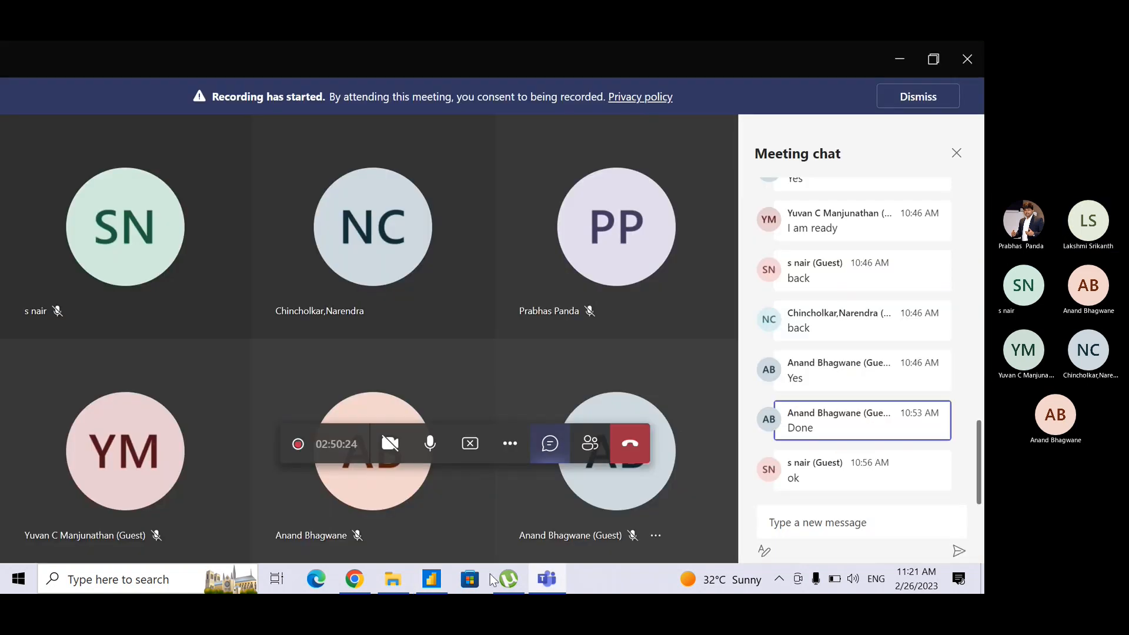
click(434, 446)
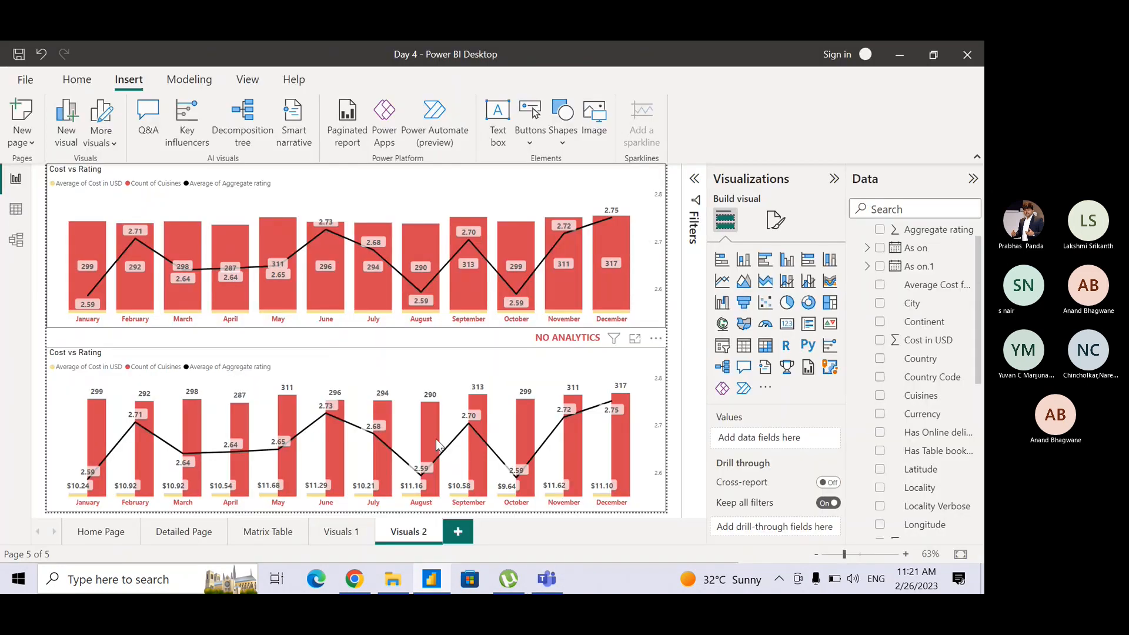
mouse_move(436, 438)
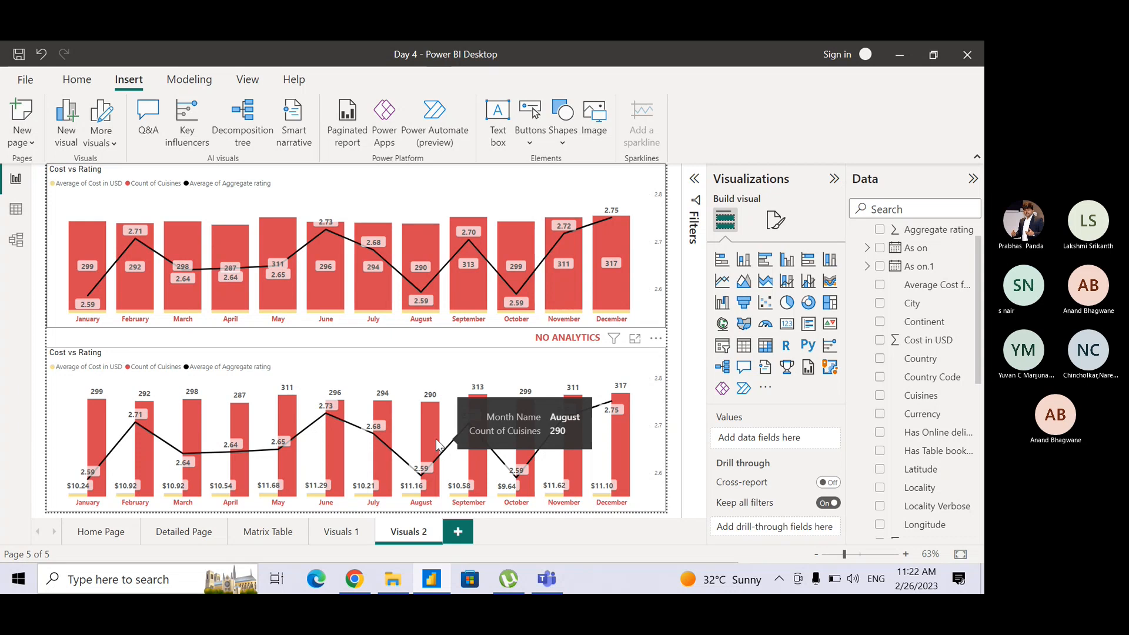
key(alt+Tab)
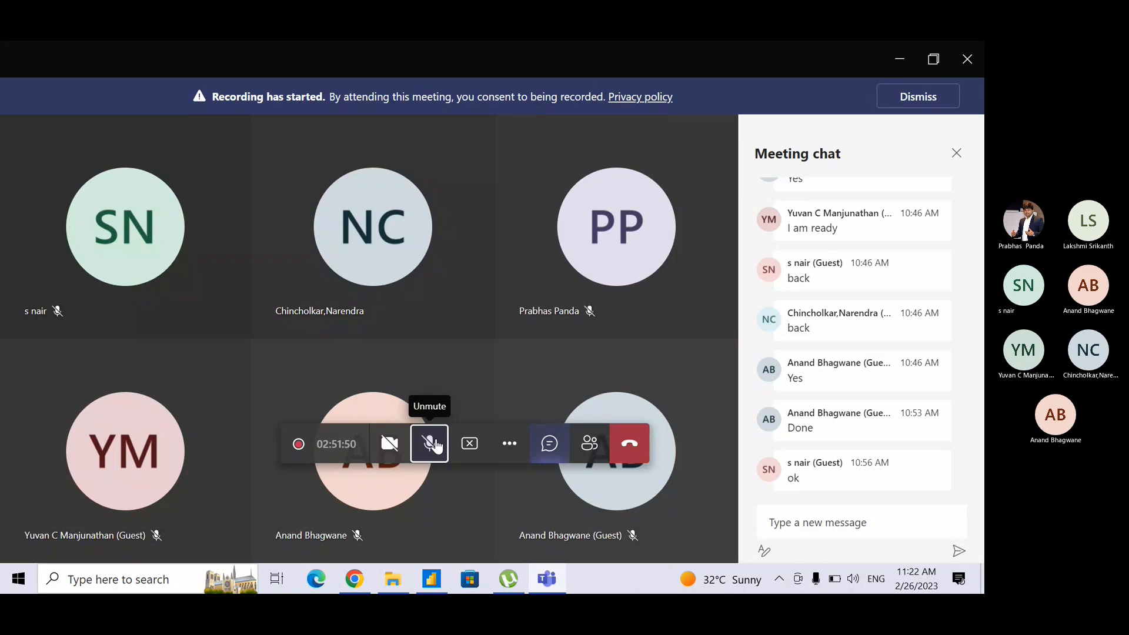
click(436, 447)
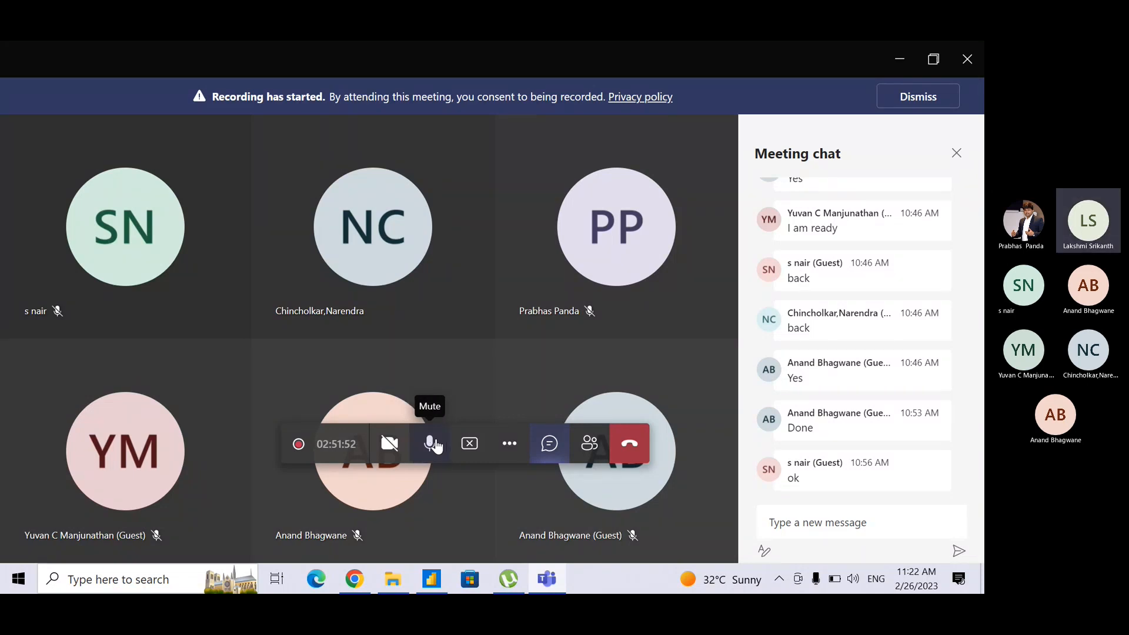
click(436, 447)
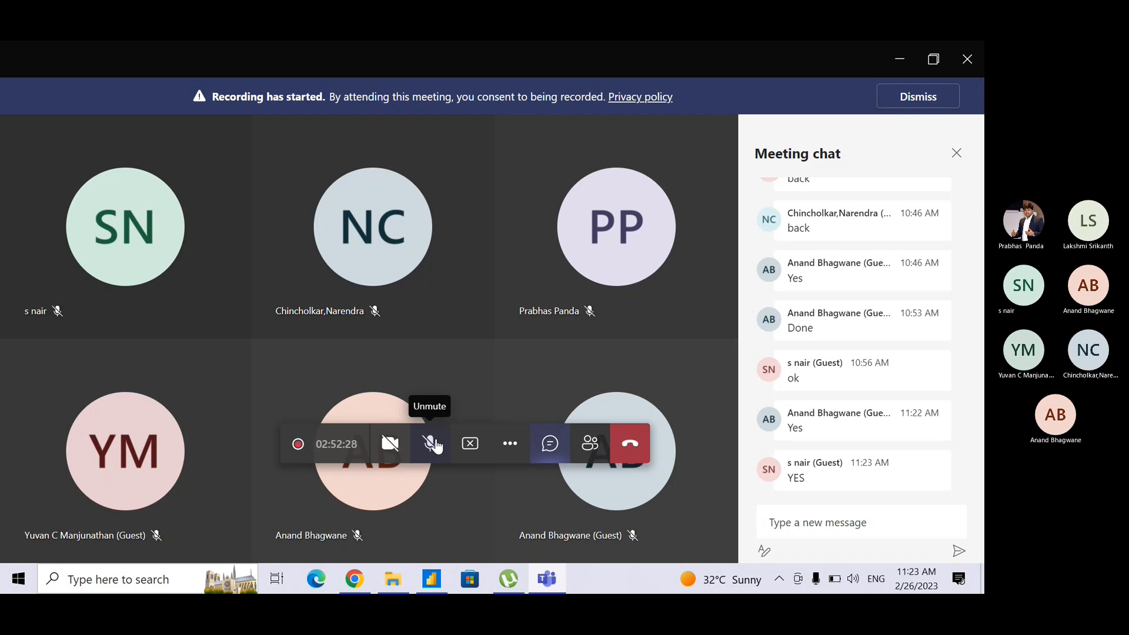
click(436, 445)
key(alt+Tab)
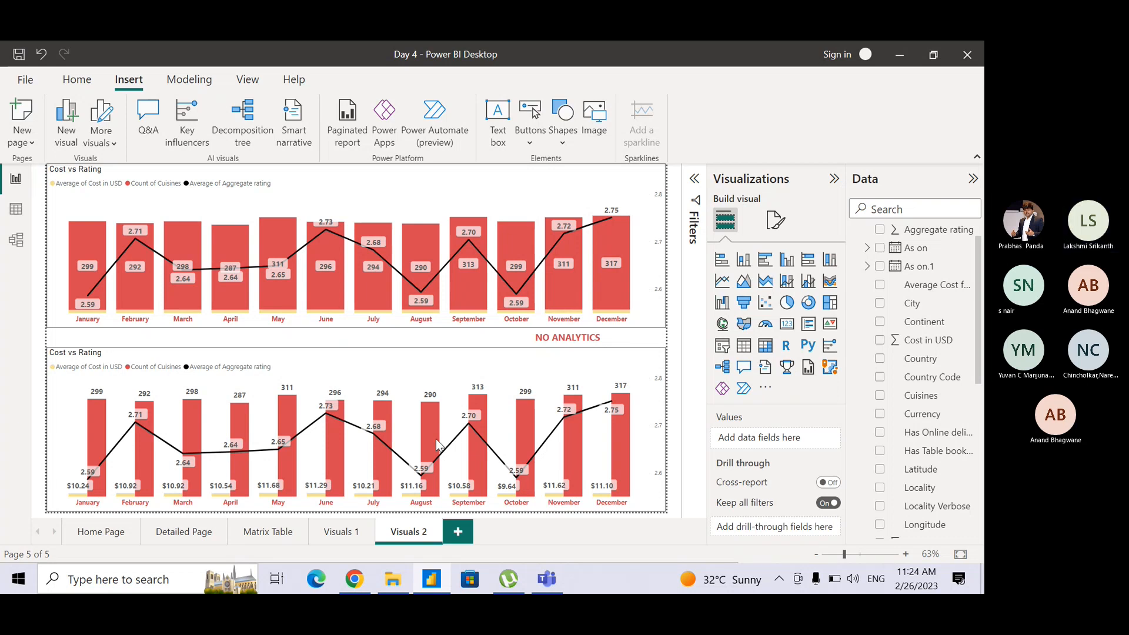
key(alt+Tab)
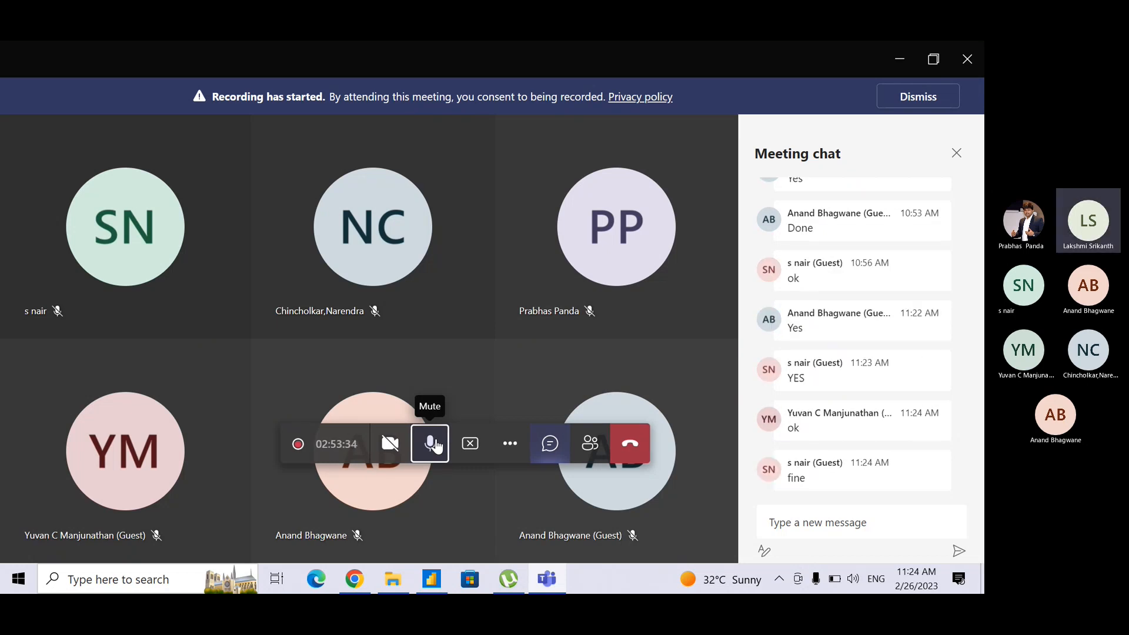
key(alt+Tab)
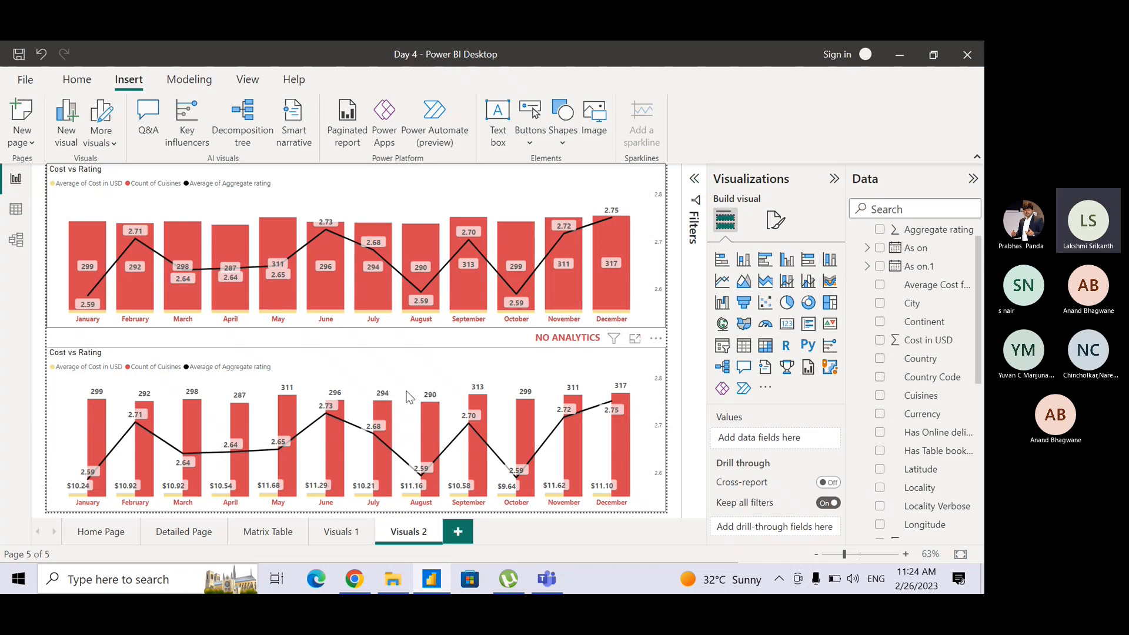
Add a new report page and name it Visuals 3.
click(458, 533)
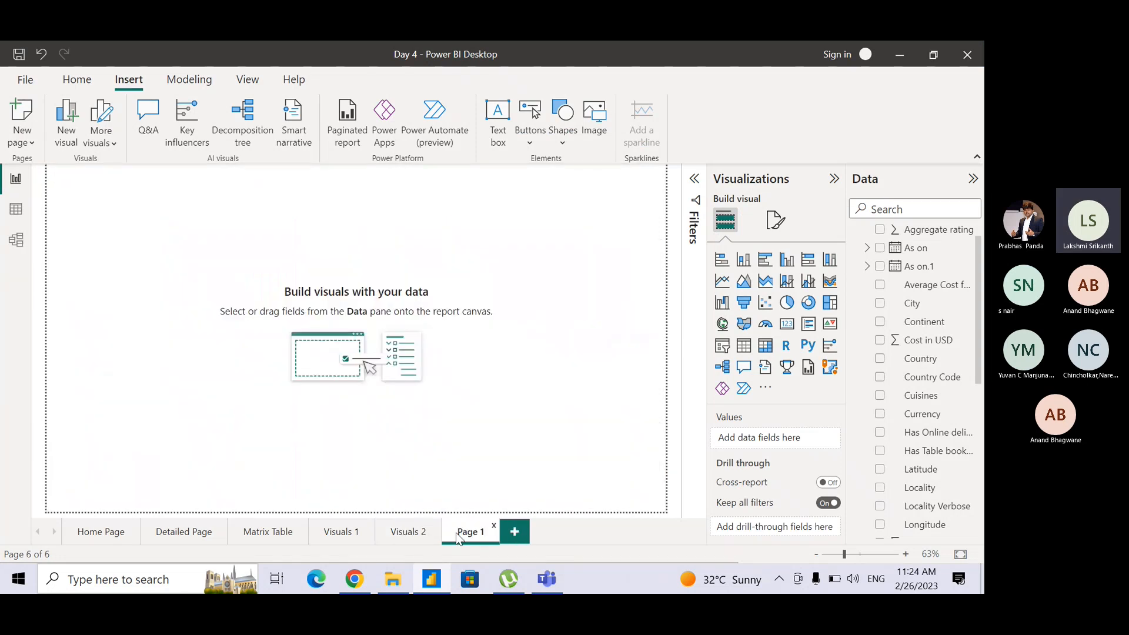
double_click(467, 532)
text(Visua)
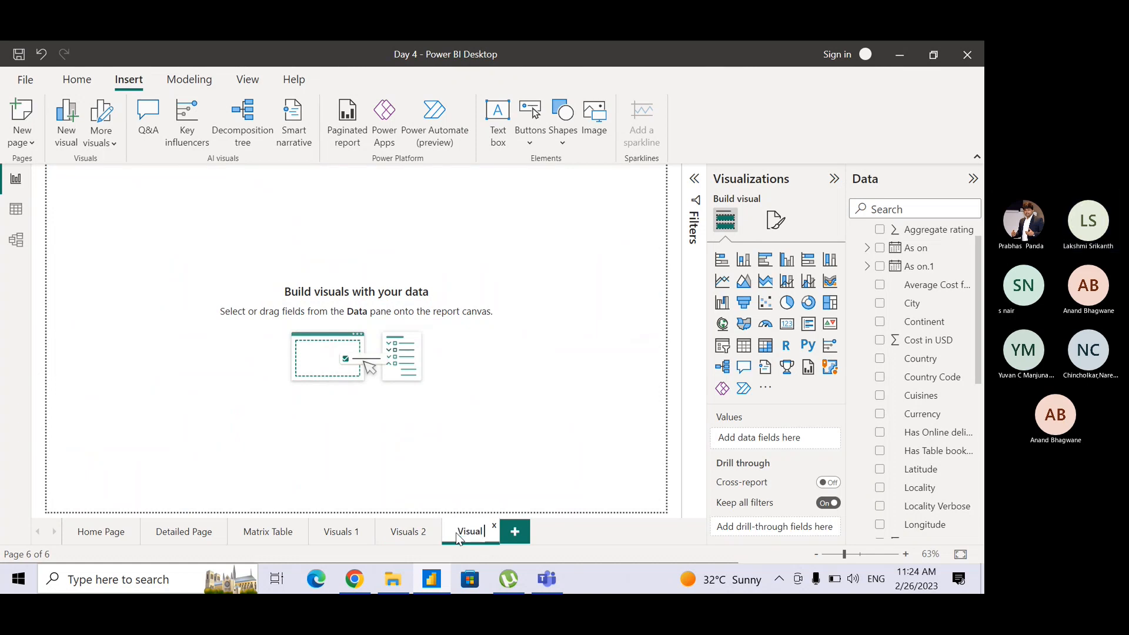
text(ls 3)
key(Return)
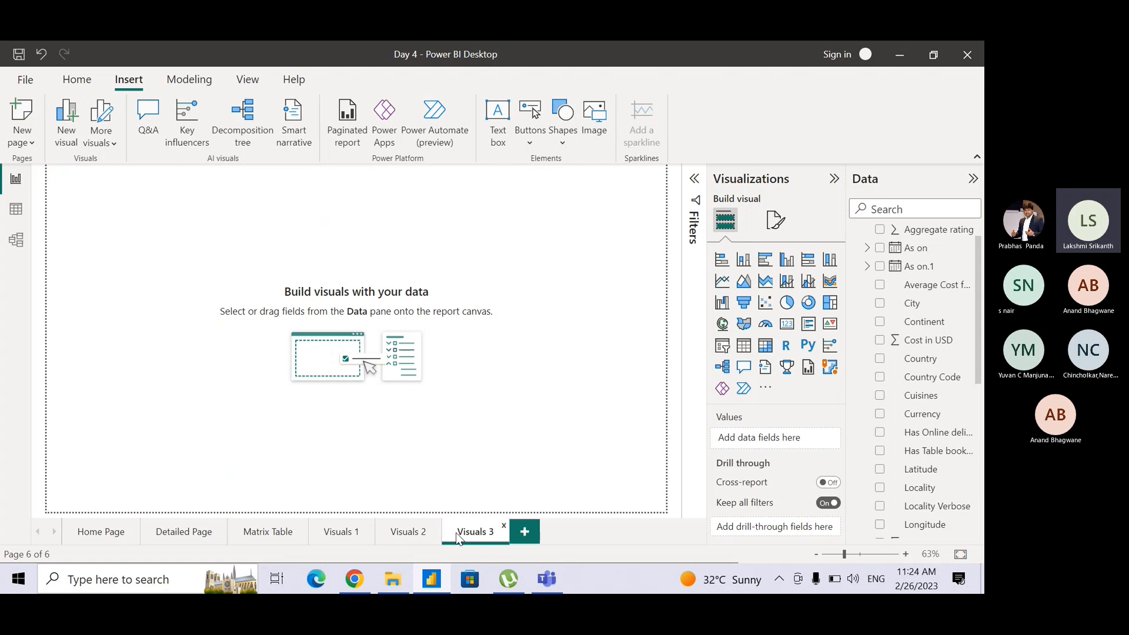
Look through the Append1 table's columns back to Restaurant ID in the data view, and return to the report page.
click(18, 213)
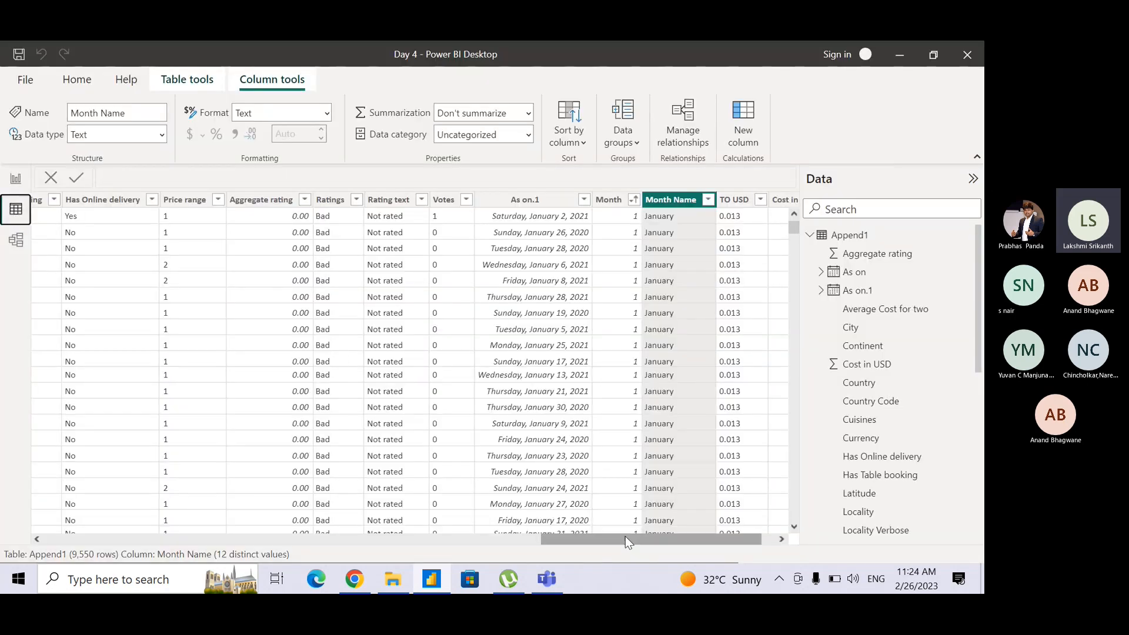
drag(631, 538, 392, 606)
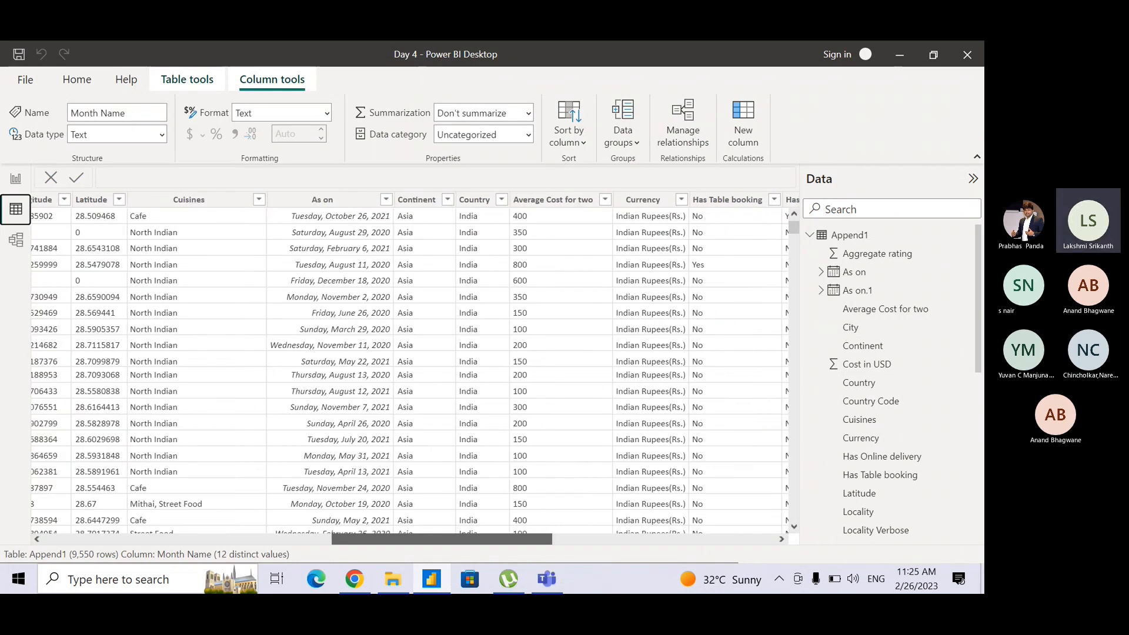
mouse_move(431, 579)
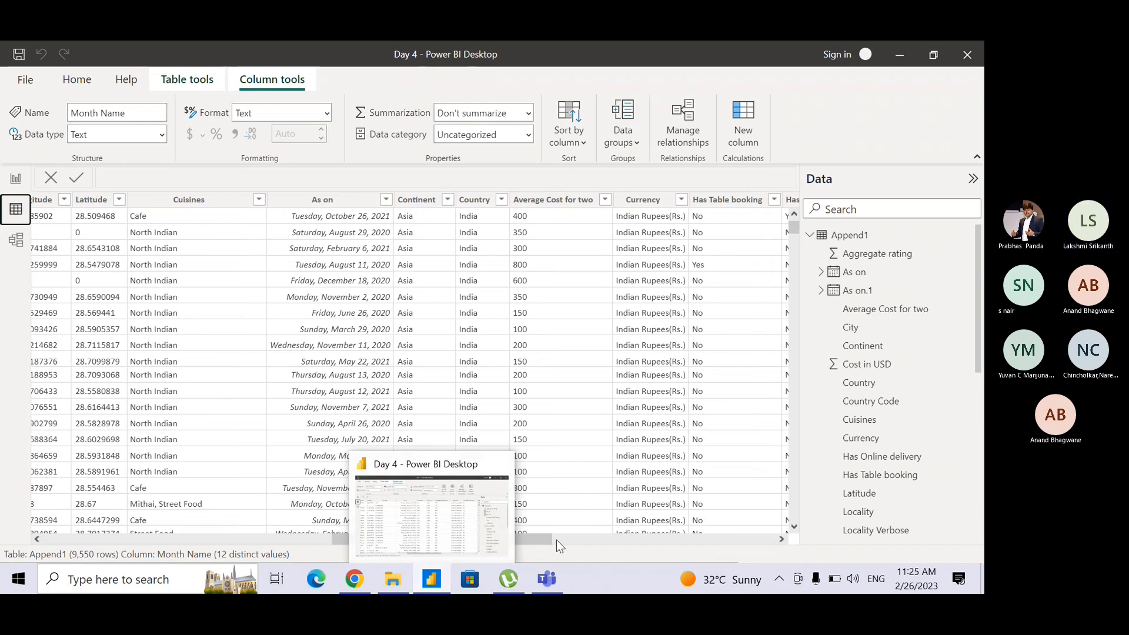
drag(548, 540, 179, 523)
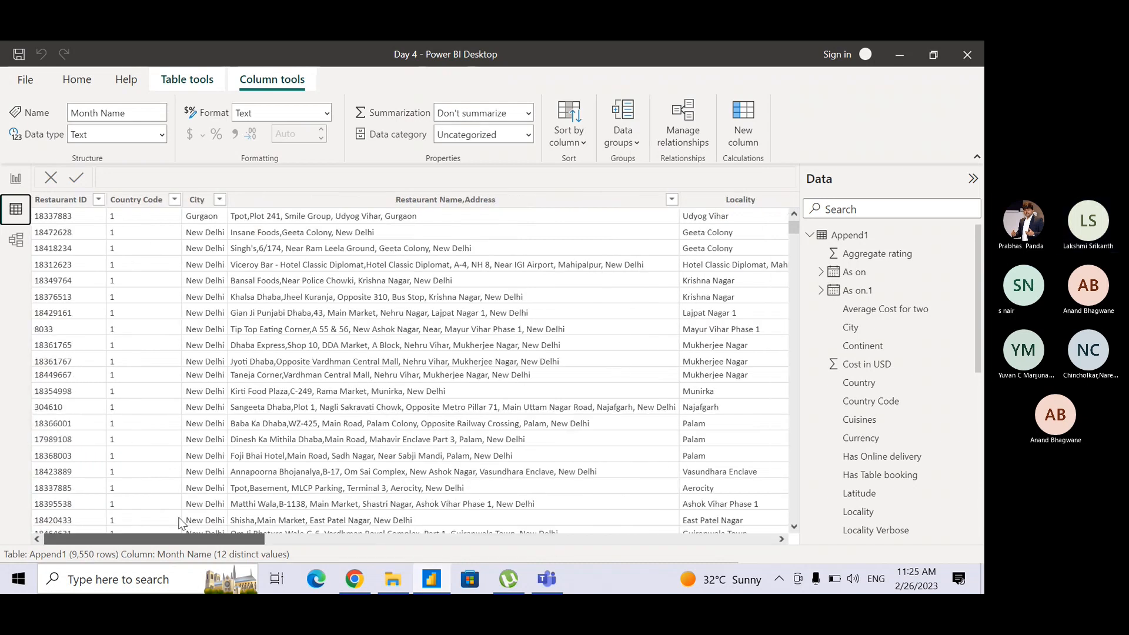
click(15, 182)
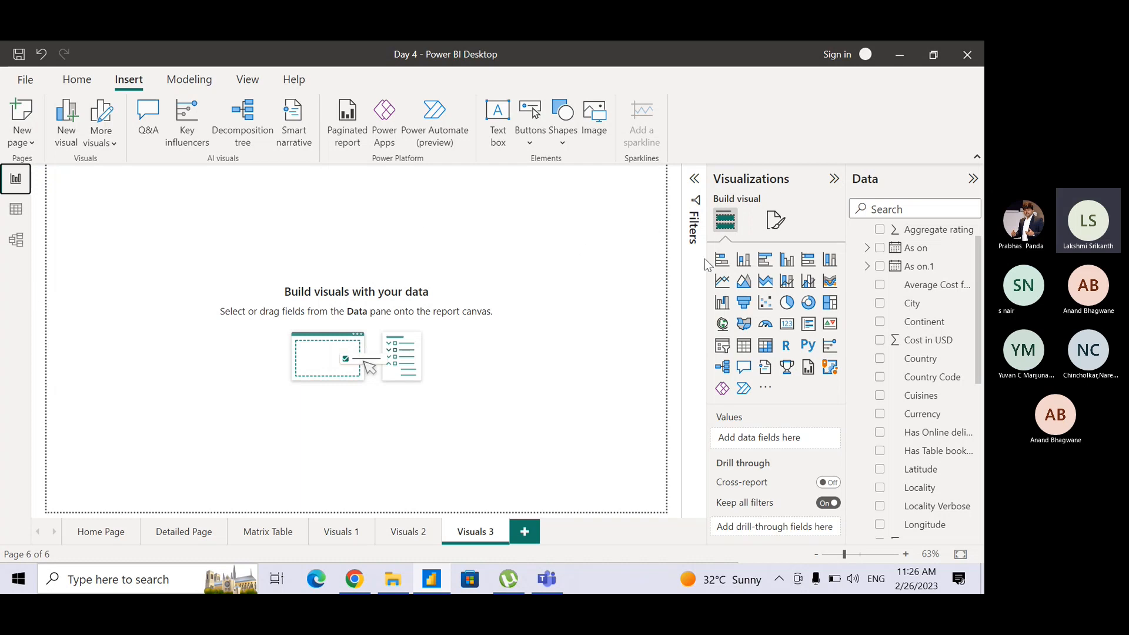
Insert an empty ribbon chart on the Visuals 3 page and enlarge it to nearly the full page width and most of its height.
click(830, 281)
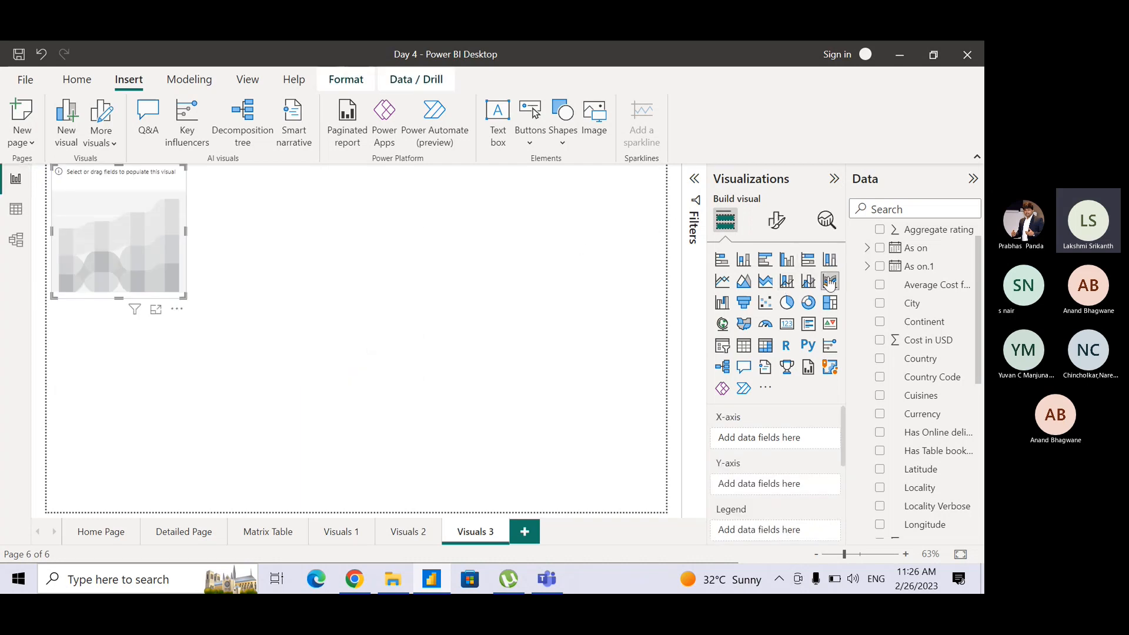
drag(183, 296, 665, 460)
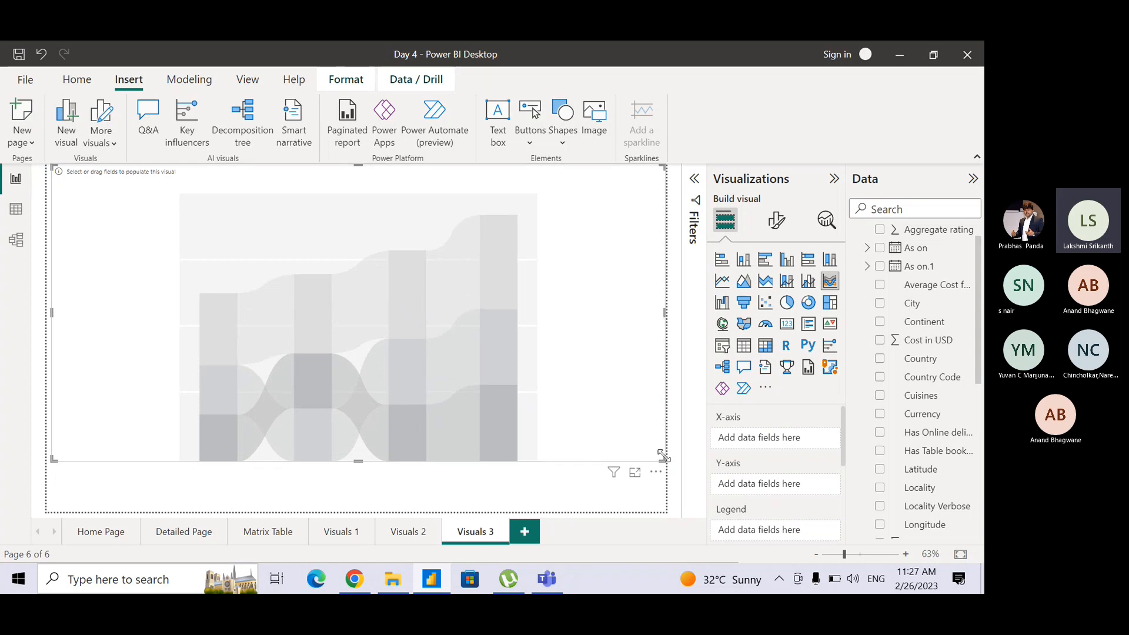
drag(668, 459, 656, 455)
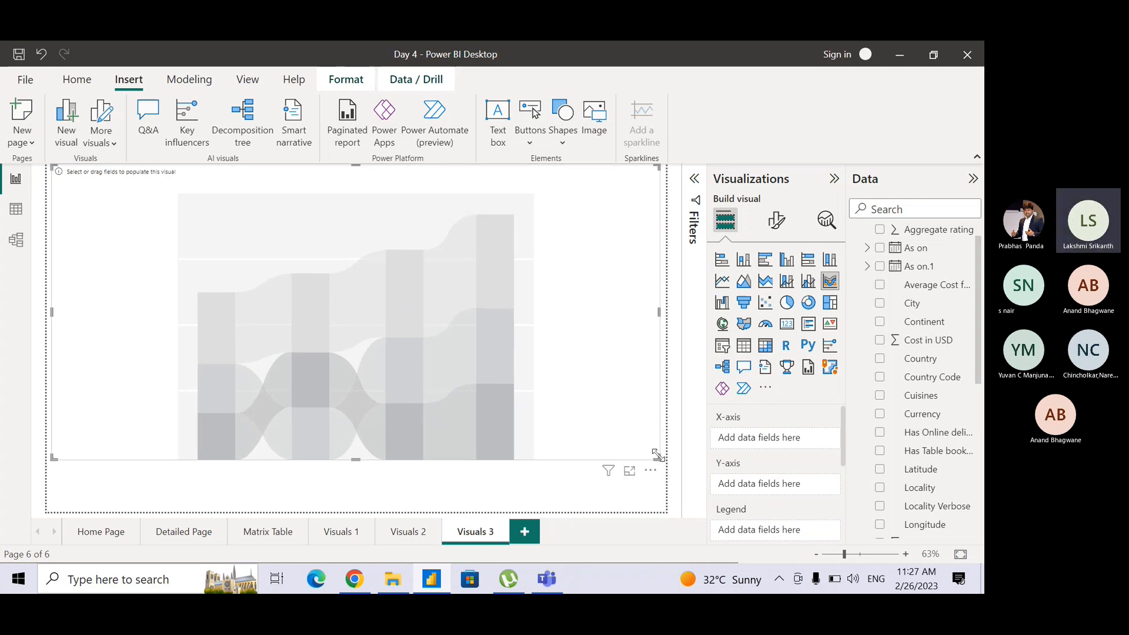
click(637, 504)
click(545, 264)
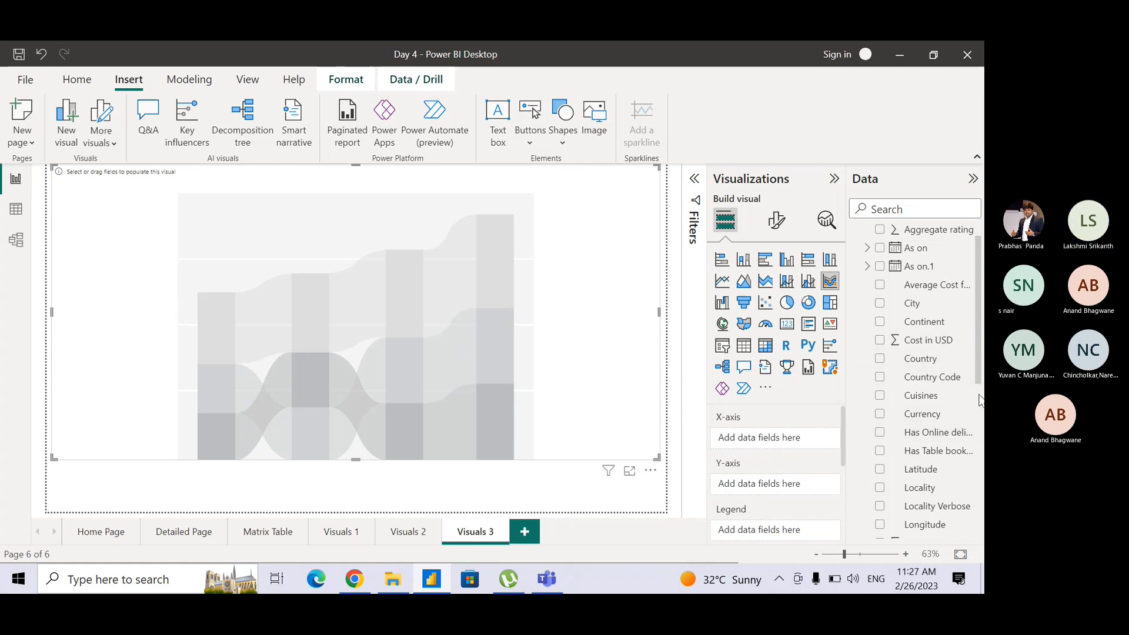
Put the Month Name field on the ribbon chart's X-axis.
scroll(975, 382, down, 3)
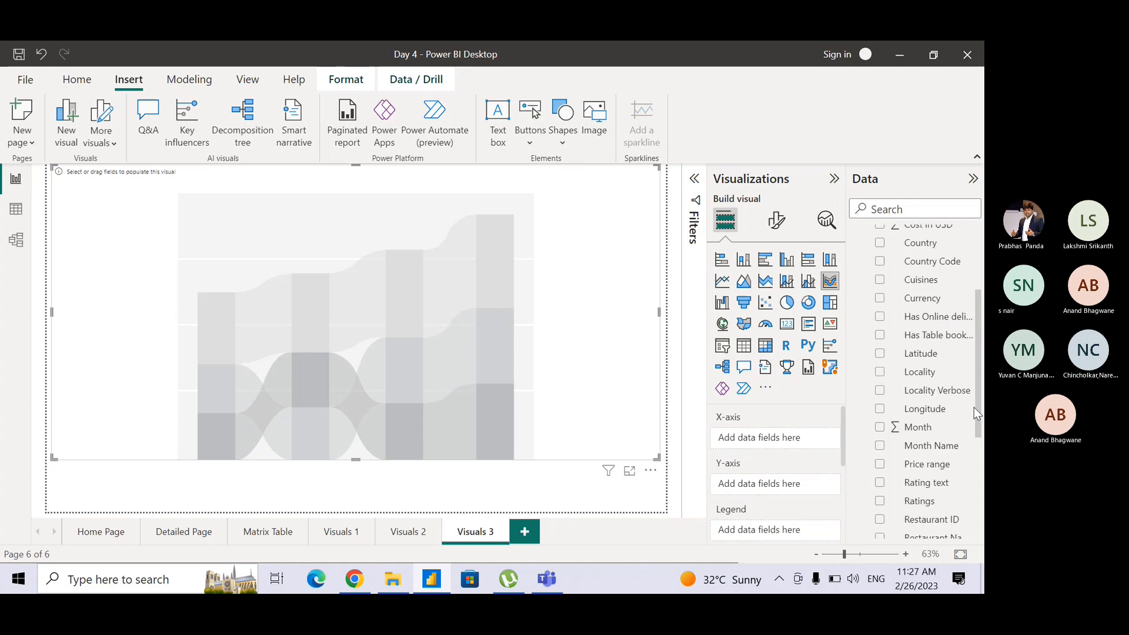
drag(830, 439, 800, 439)
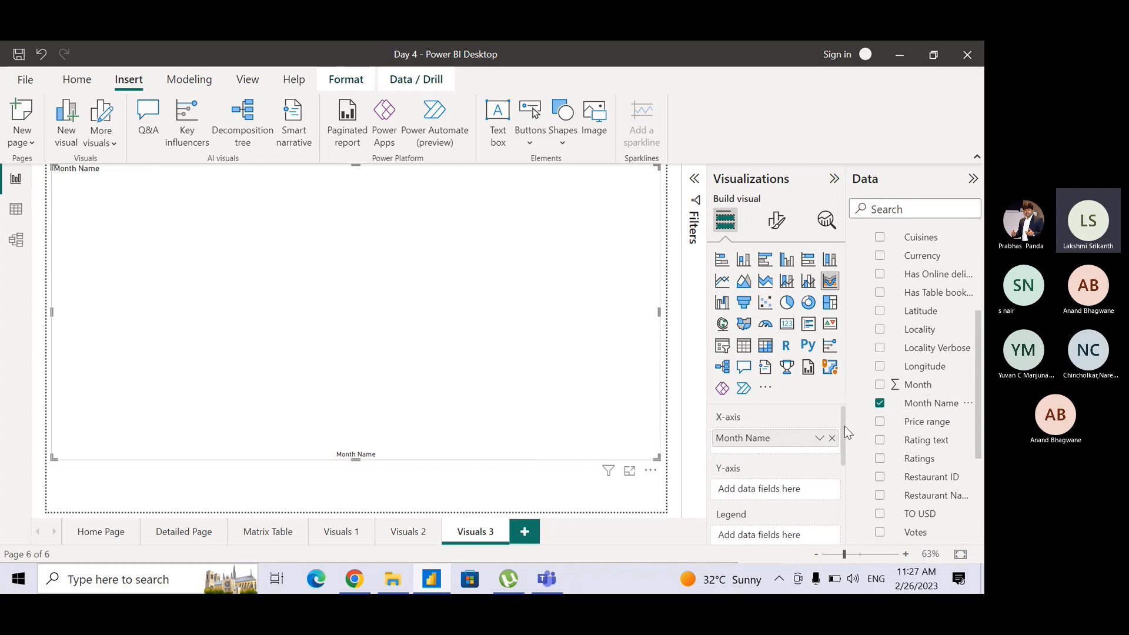
drag(844, 426, 841, 446)
click(772, 438)
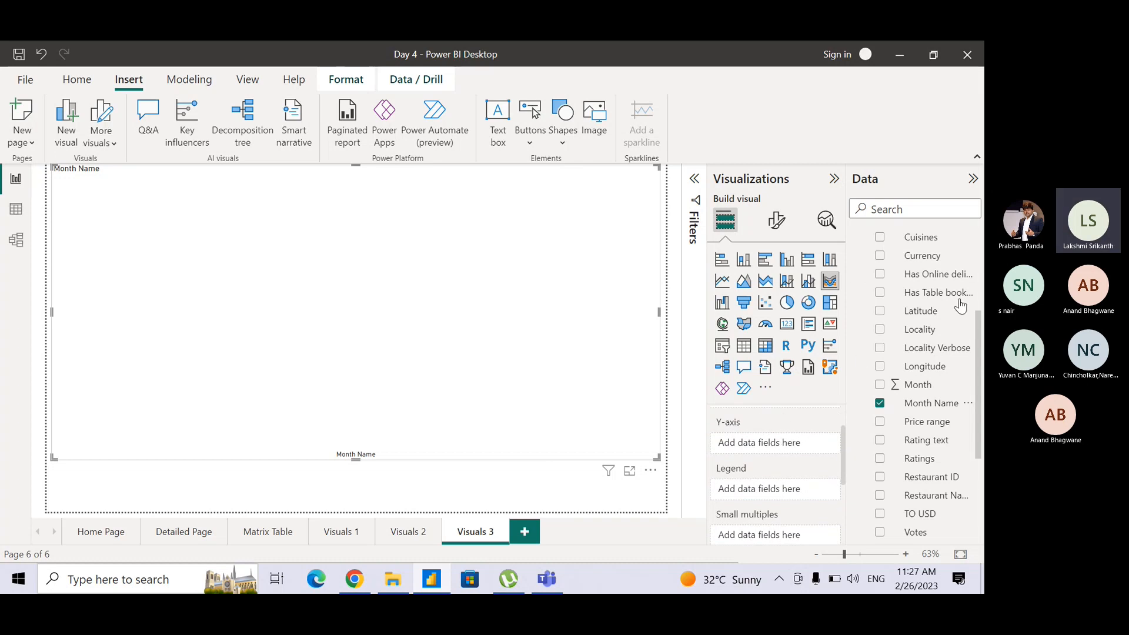
scroll(979, 356, up, 3)
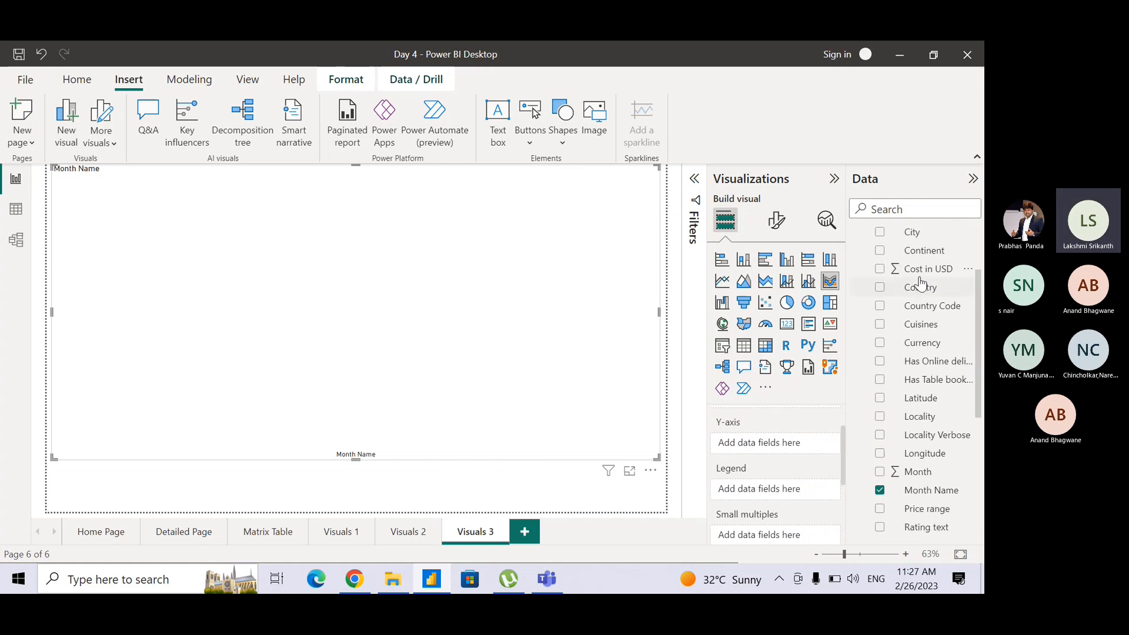
drag(915, 271, 777, 496)
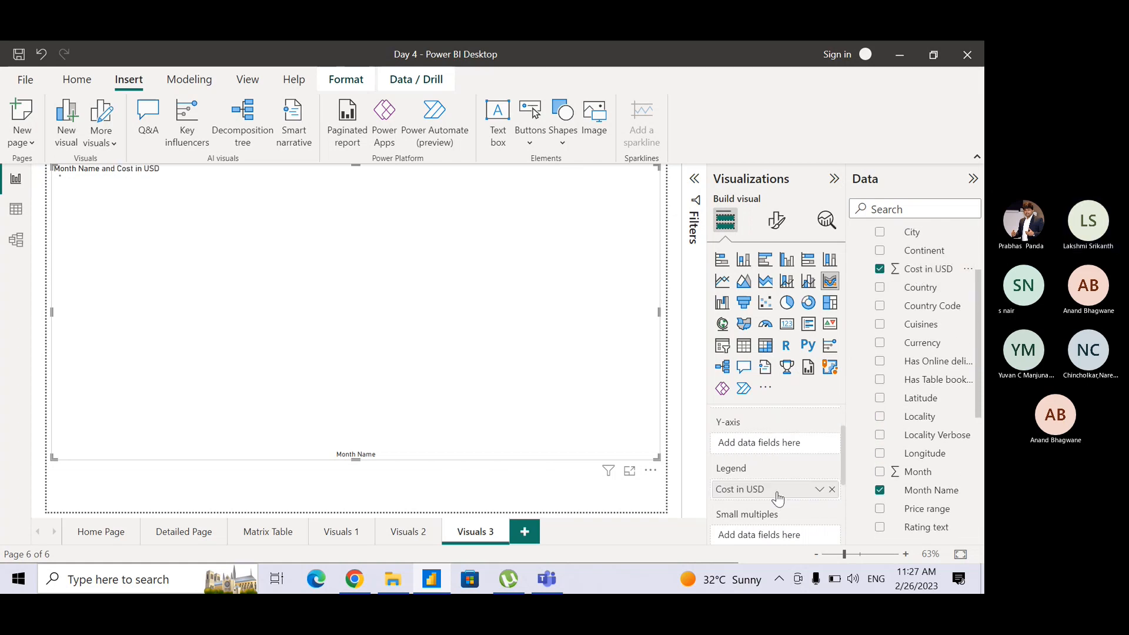
click(831, 490)
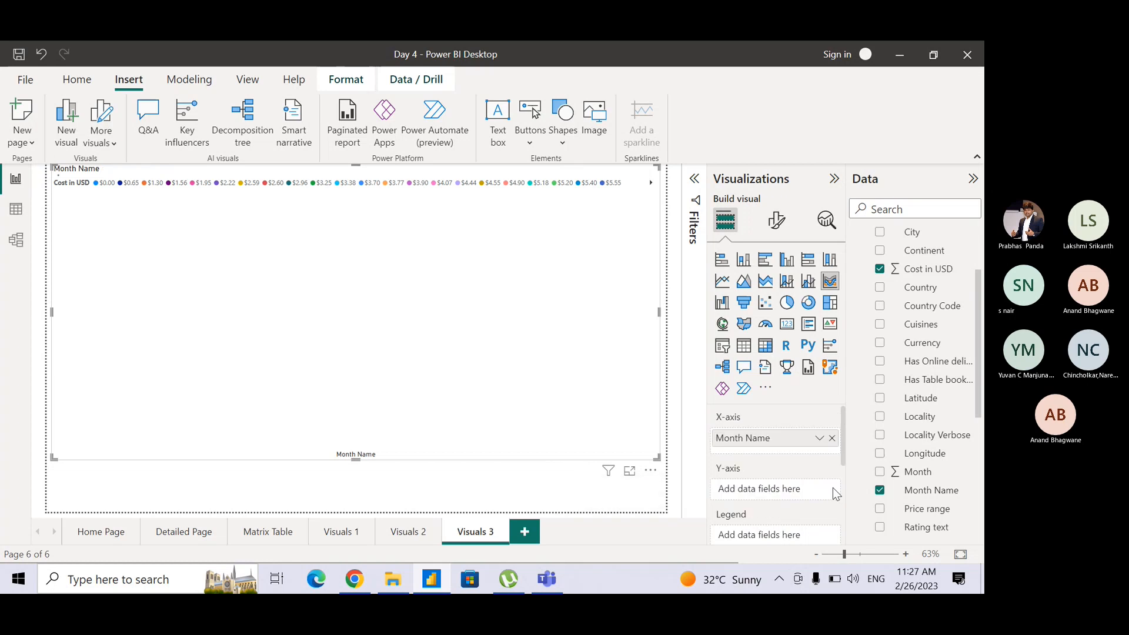
Put Cost in USD on the ribbon chart's Y-axis and aggregate it as Average.
drag(935, 275, 790, 493)
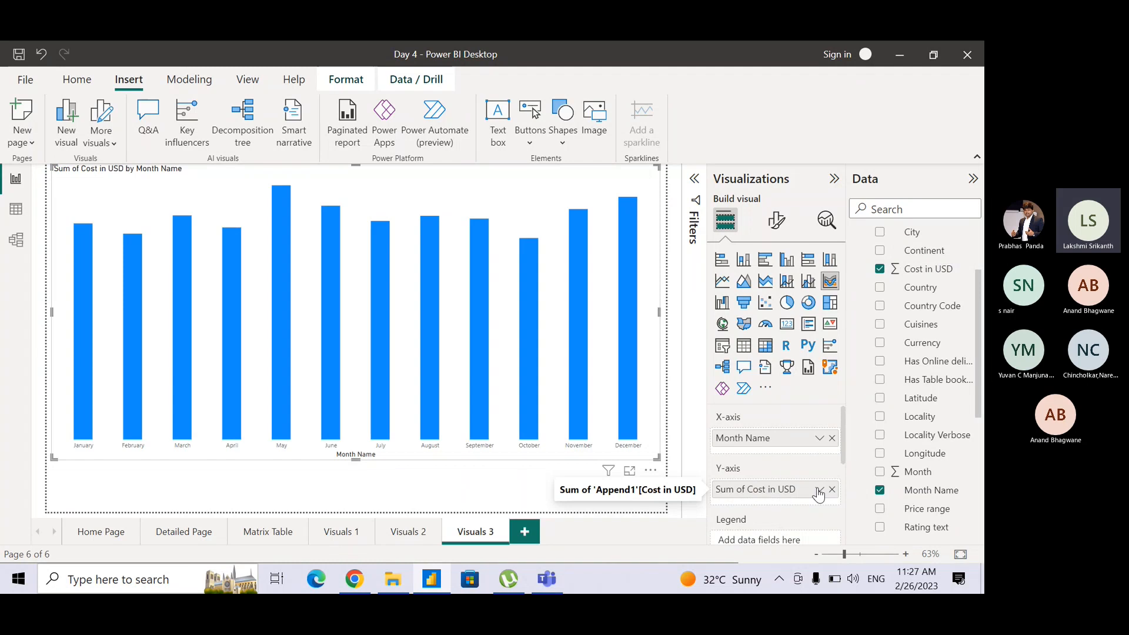
click(819, 491)
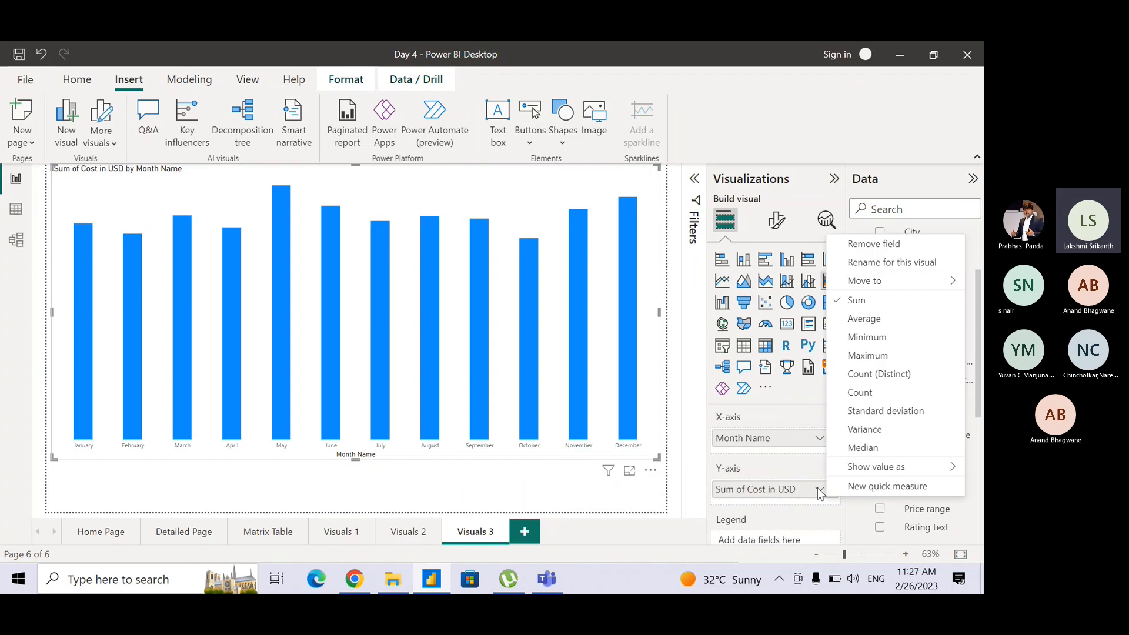
click(864, 318)
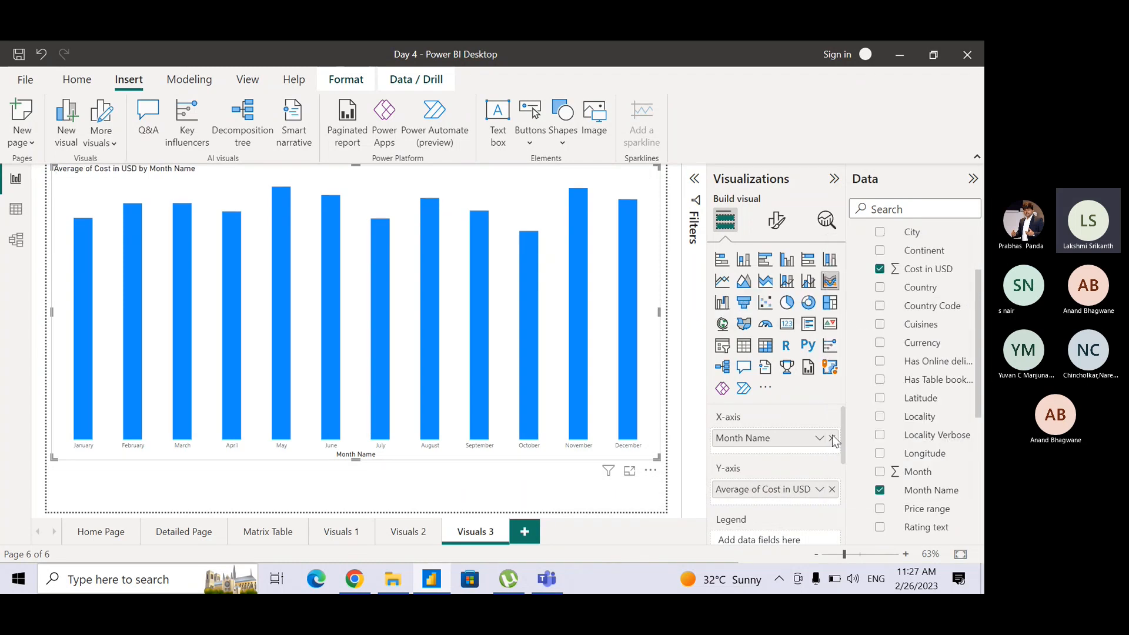
Add the Continent field as the ribbon chart's legend.
key(ctrl)
key(ctrl)
key(ctrl)
key(ctrl)
key(ctrl)
click(740, 475)
drag(919, 252, 784, 535)
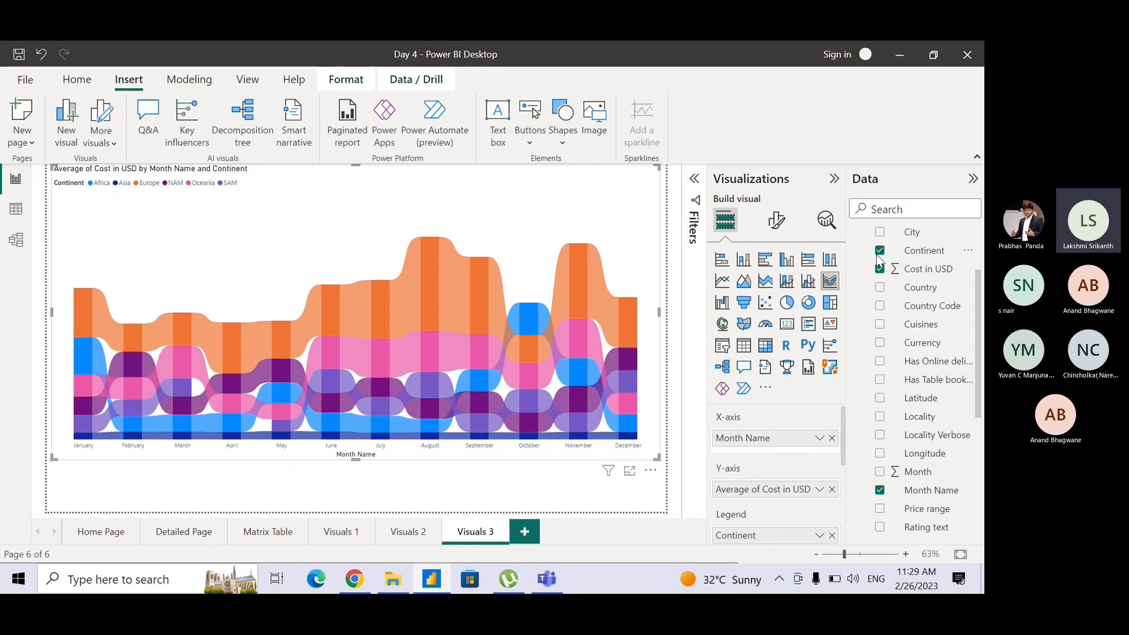
Copy the formatting of the Cost vs Rating column chart on Visuals 1 to the ribbon chart on Visuals 3 with Format painter.
click(774, 224)
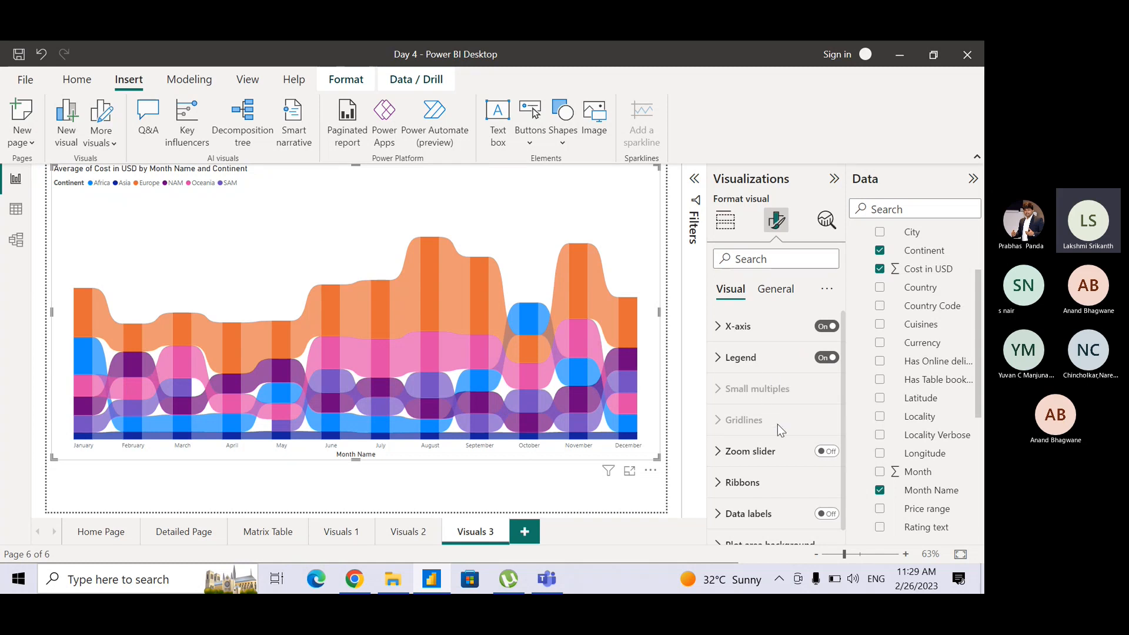
click(253, 538)
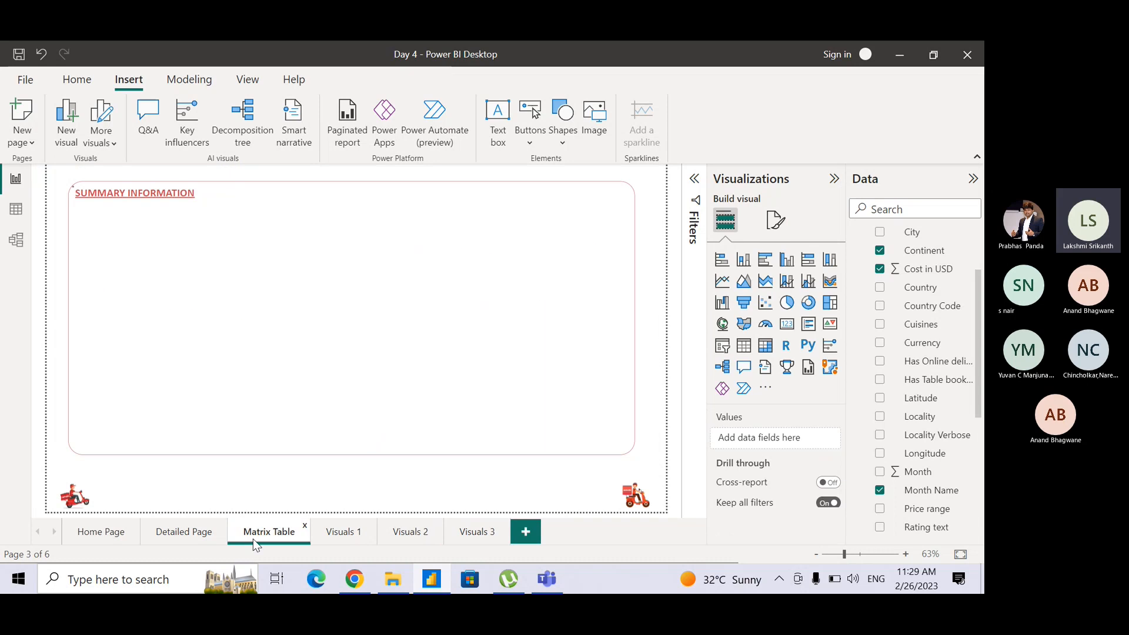
click(345, 534)
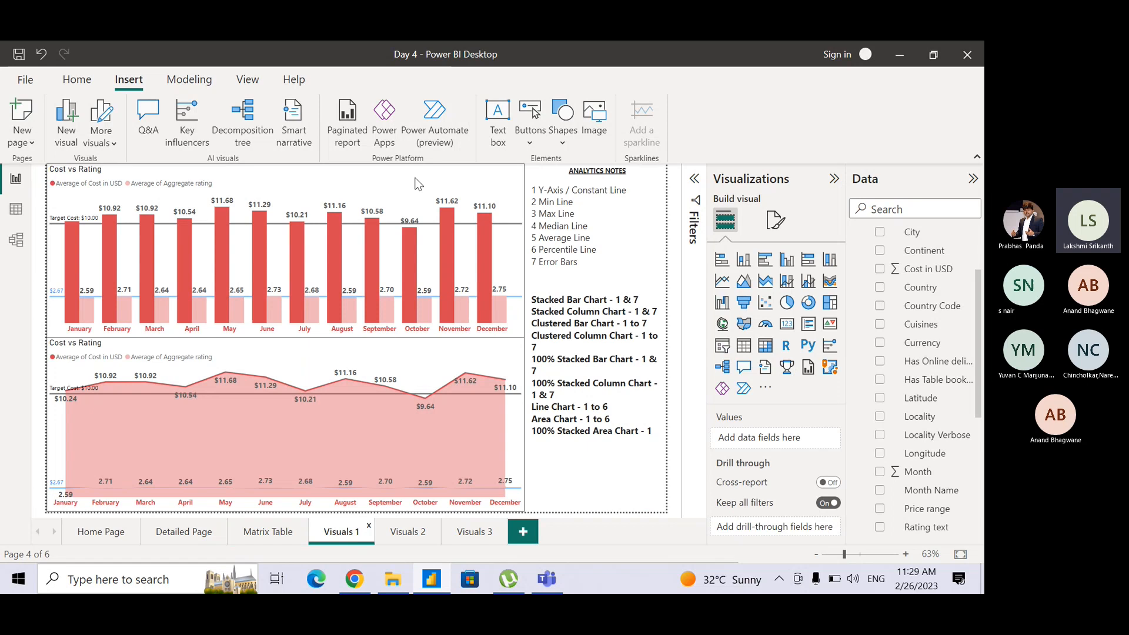
click(415, 188)
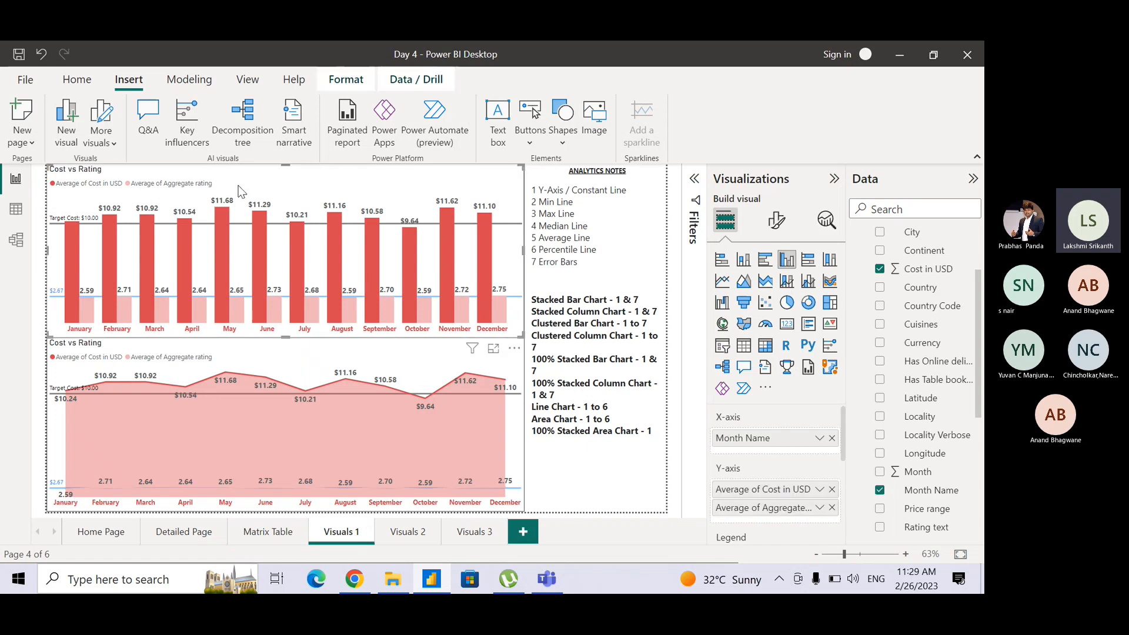
click(81, 80)
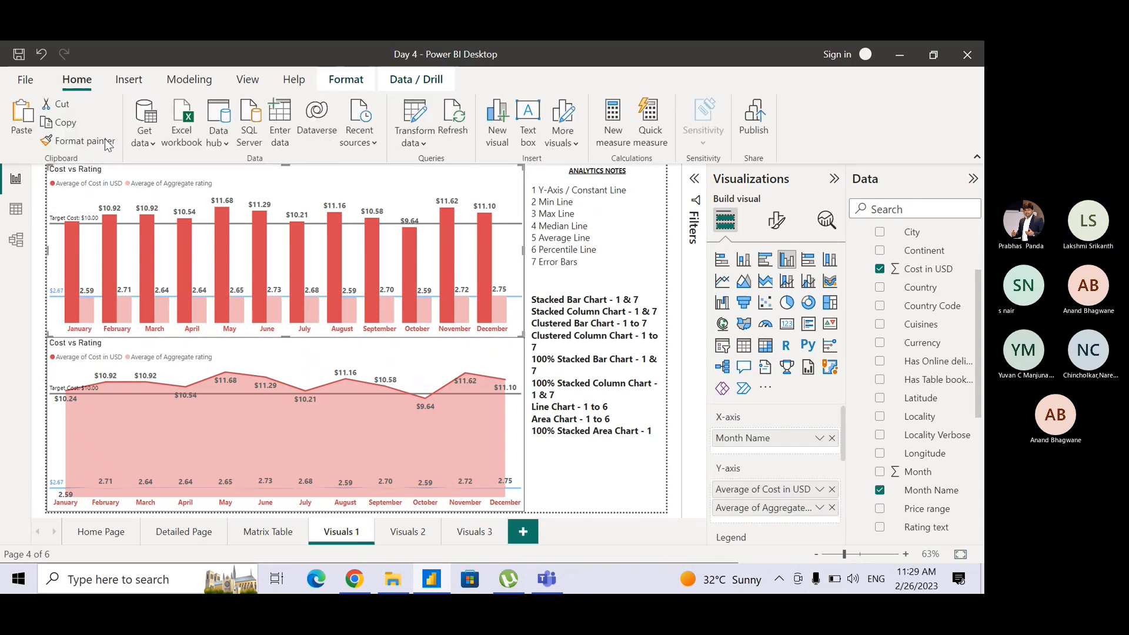
click(87, 141)
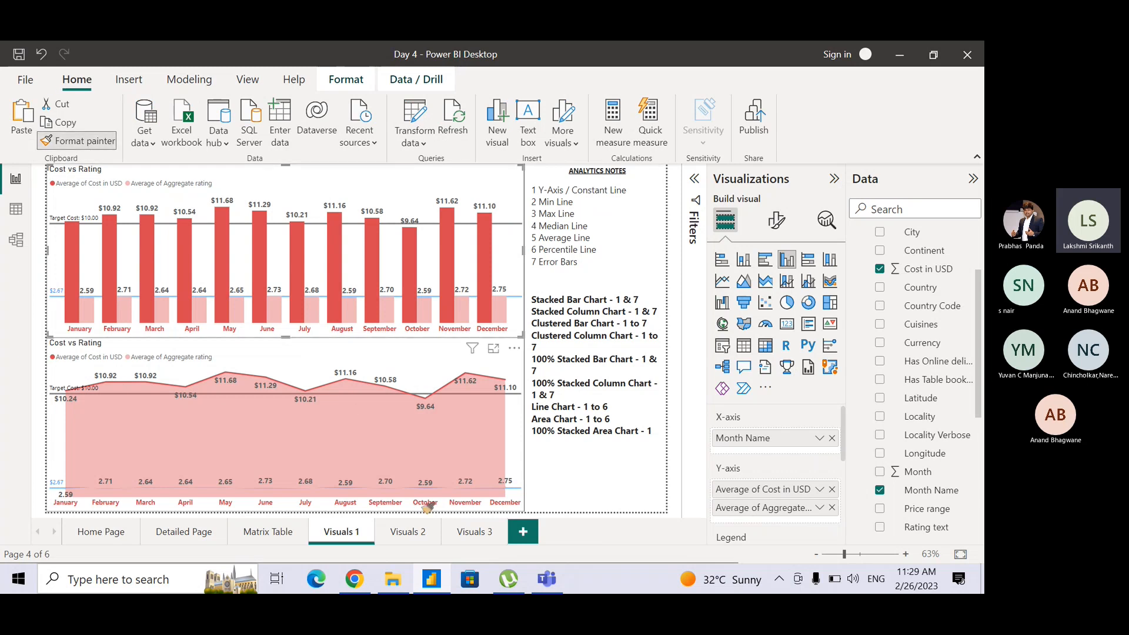
click(471, 532)
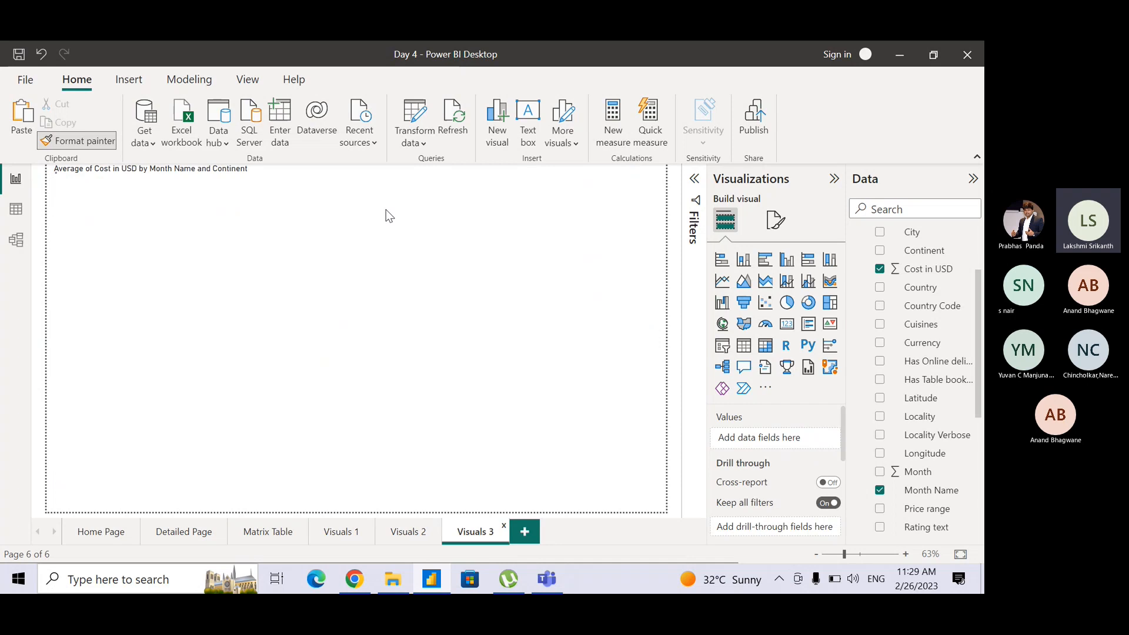
click(388, 213)
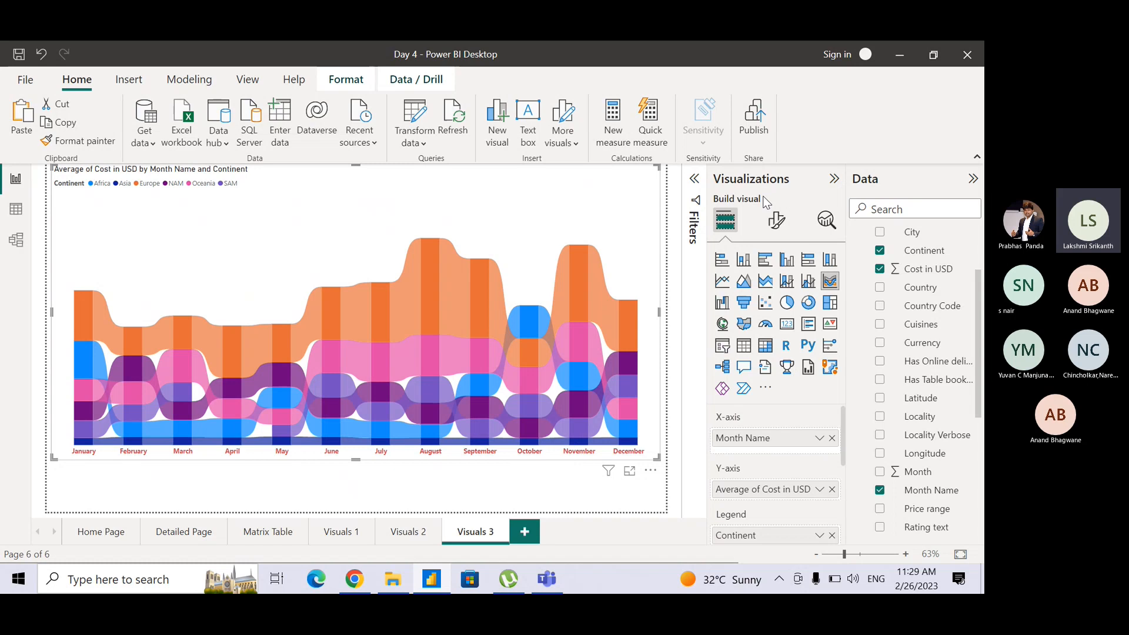
Set the font size of the ribbon chart's data label values to 8.
click(775, 220)
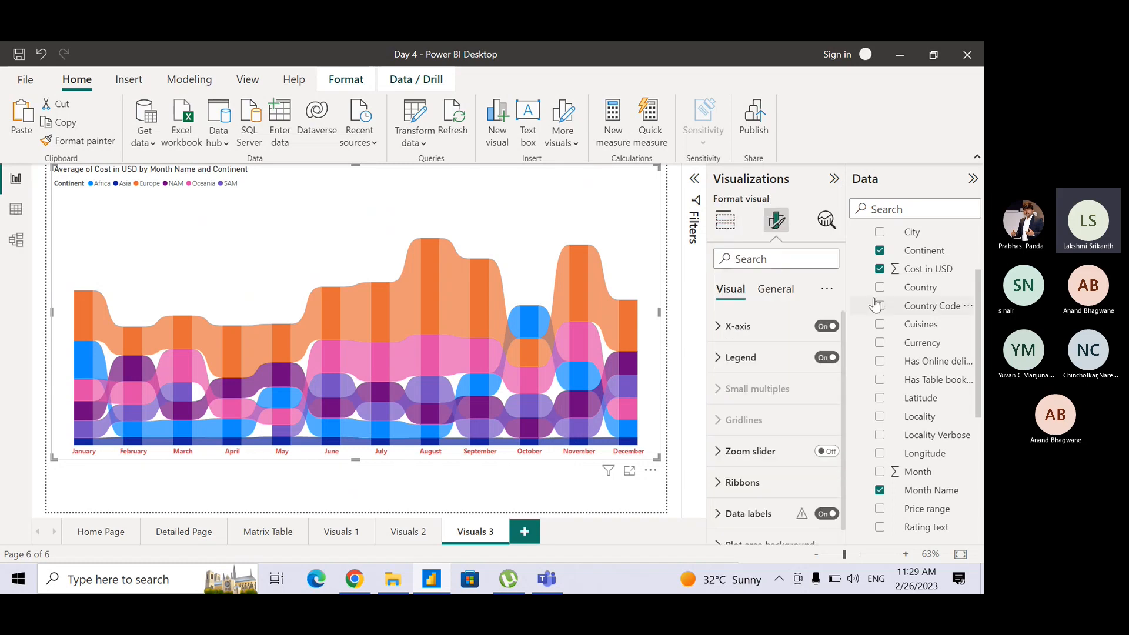
scroll(845, 352, down, 1)
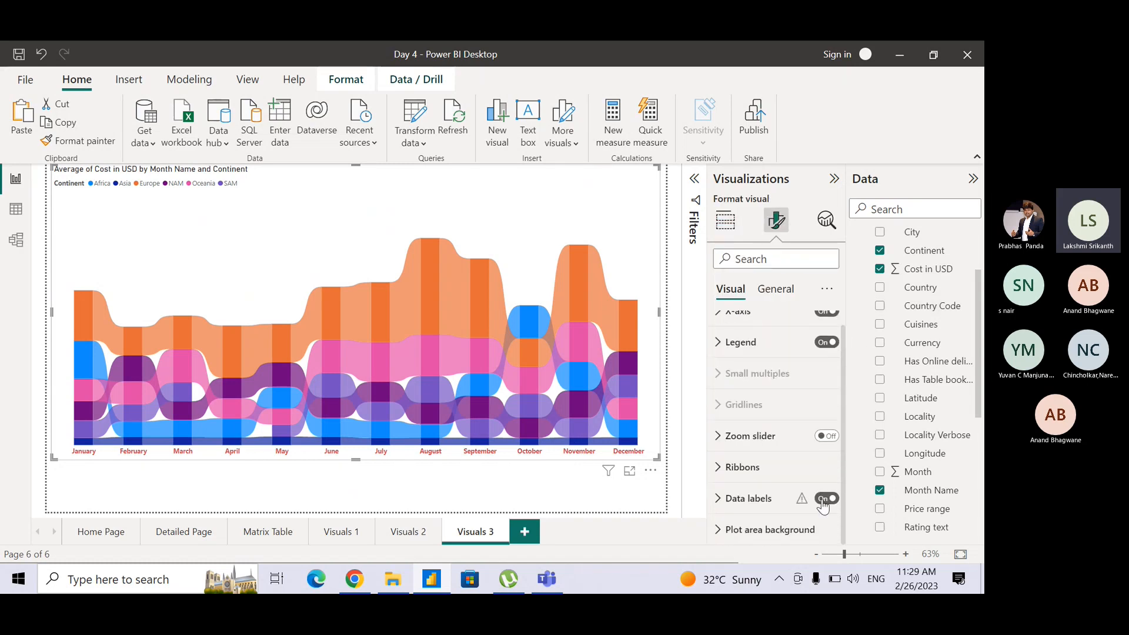
mouse_move(802, 503)
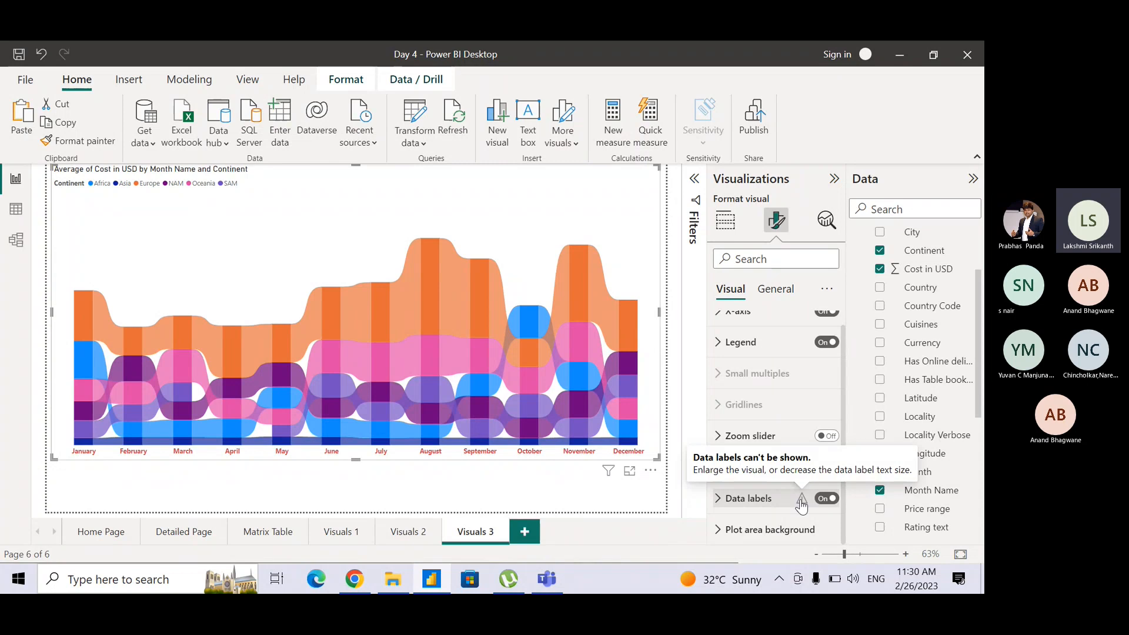
click(716, 499)
drag(845, 394, 832, 471)
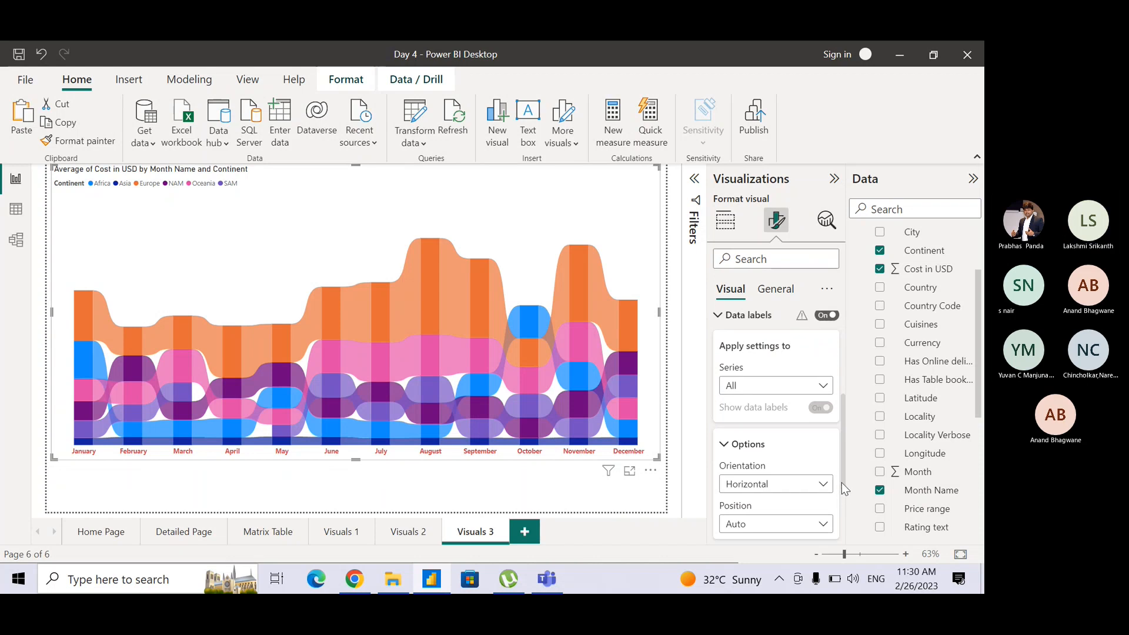
scroll(846, 500, down, 3)
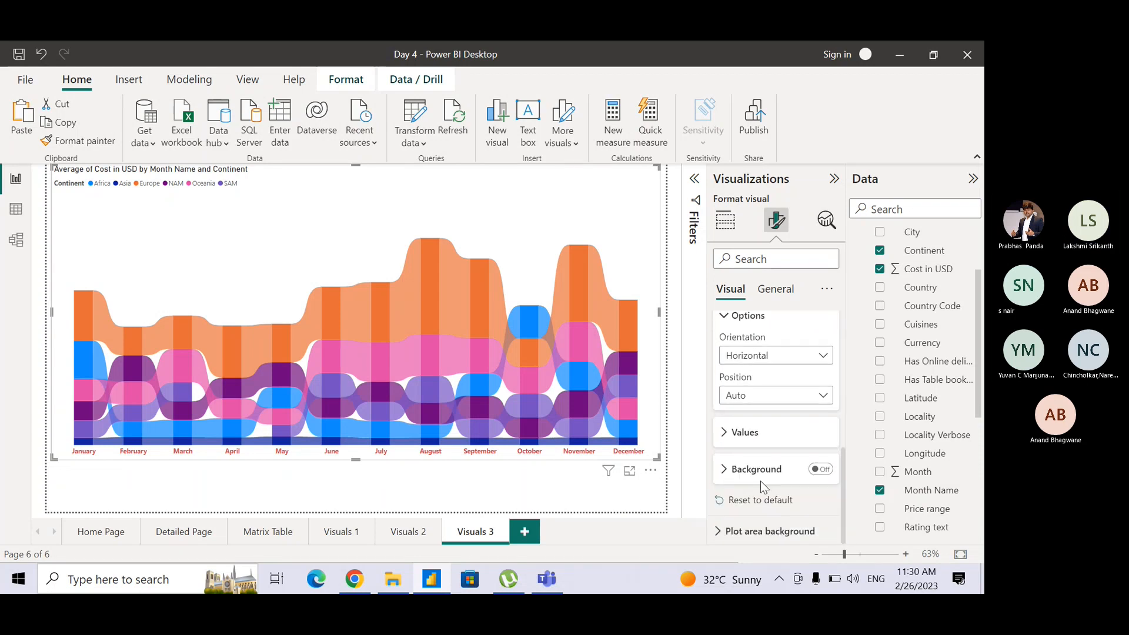
click(725, 433)
click(827, 478)
click(827, 477)
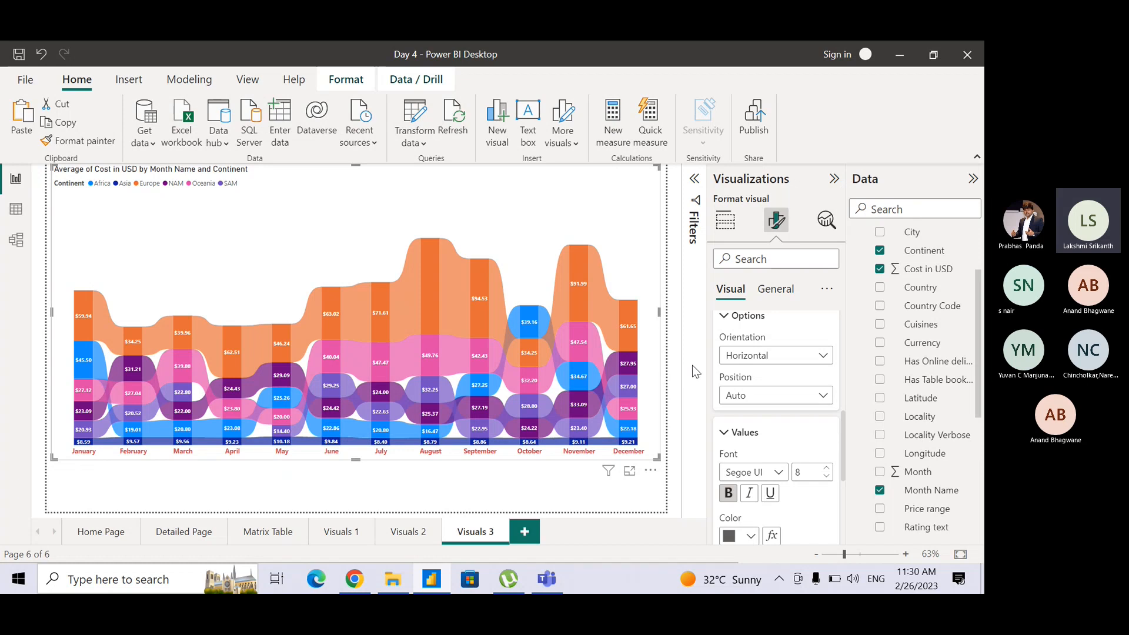
Make more room for the canvas and examine the ribbon chart's continent legend, monthly cost labels and month-to-month ribbon tooltips.
click(737, 217)
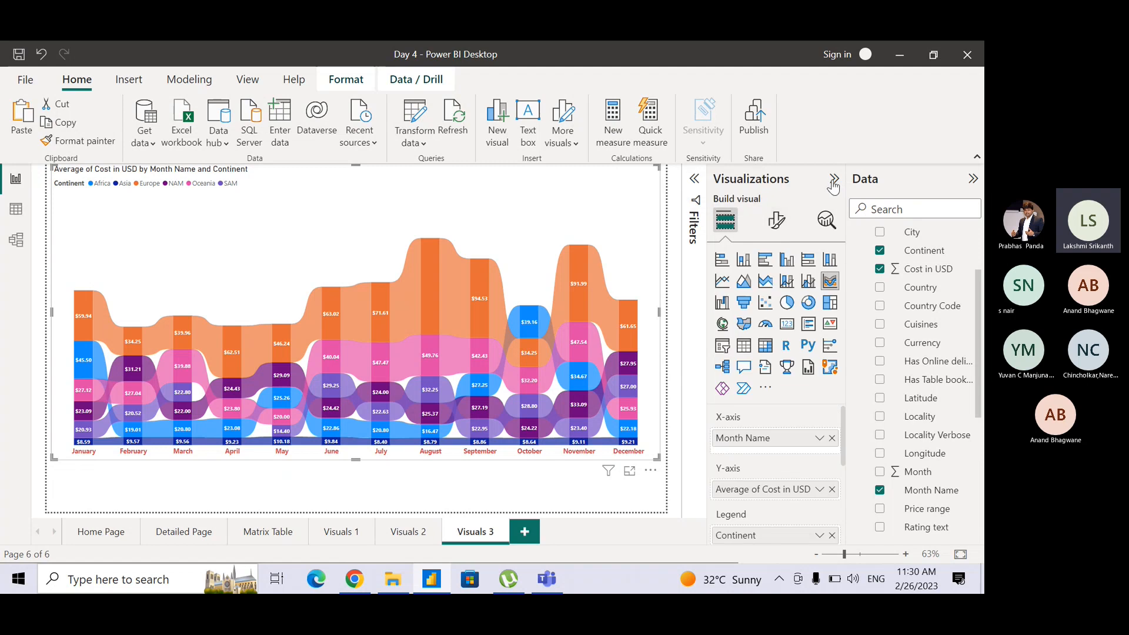
click(833, 179)
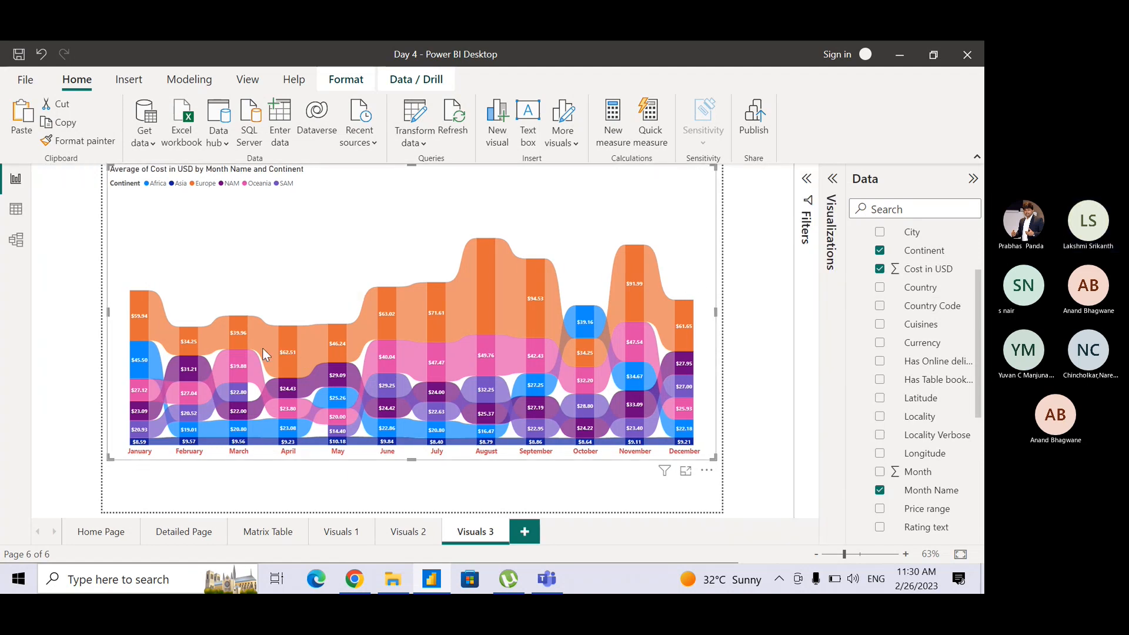
ctrl+scroll(262, 348, up, 5)
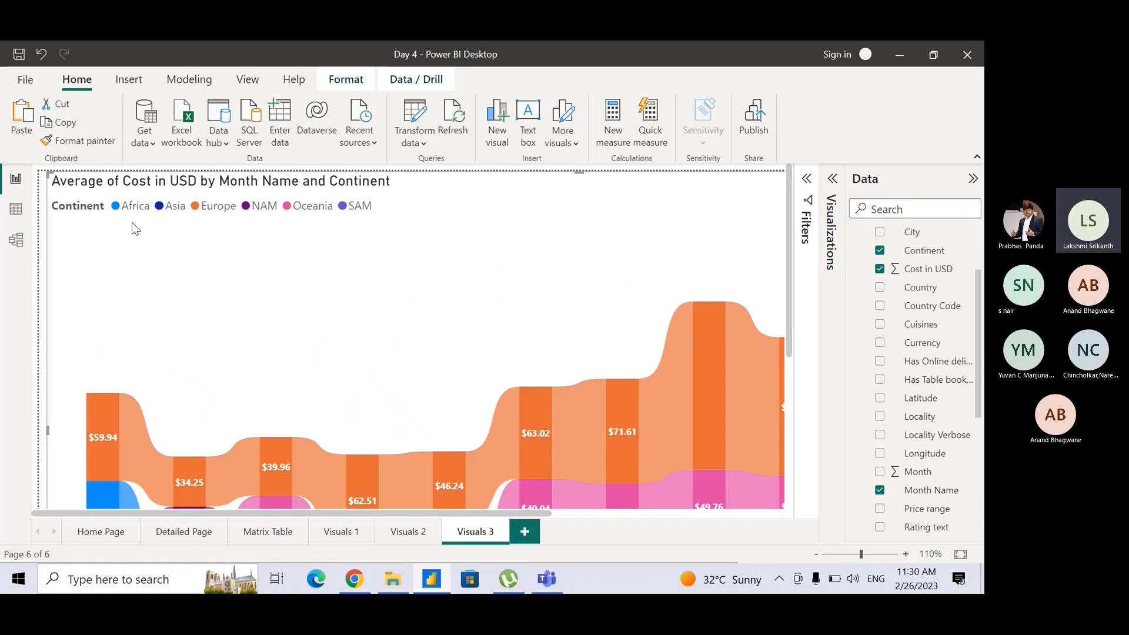
ctrl+scroll(200, 267, up, 5)
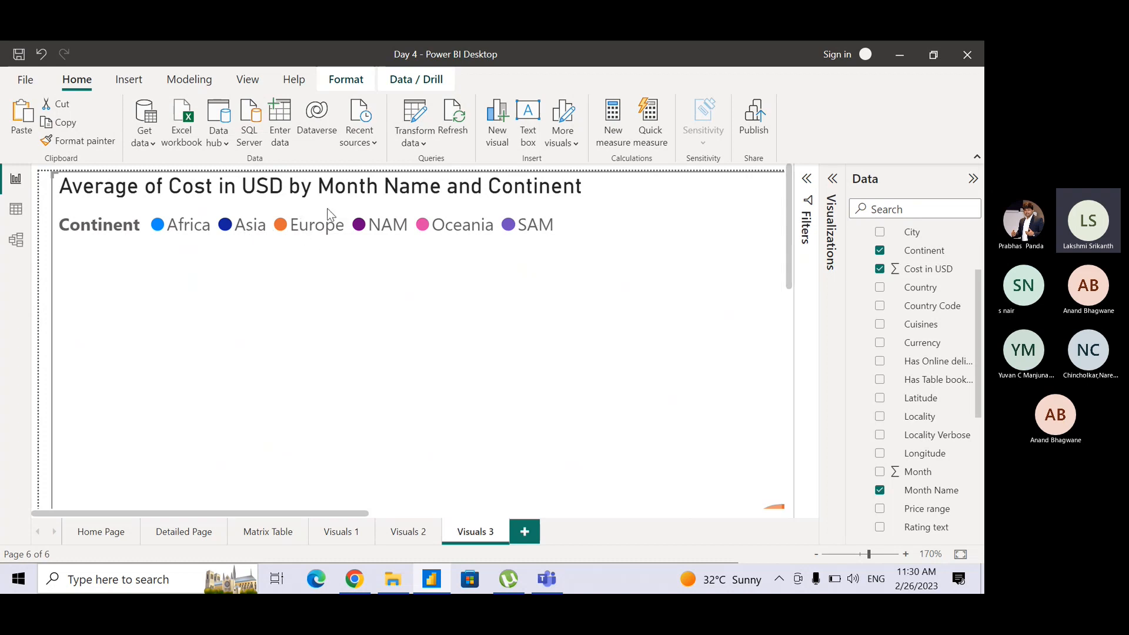
scroll(289, 234, down, 9)
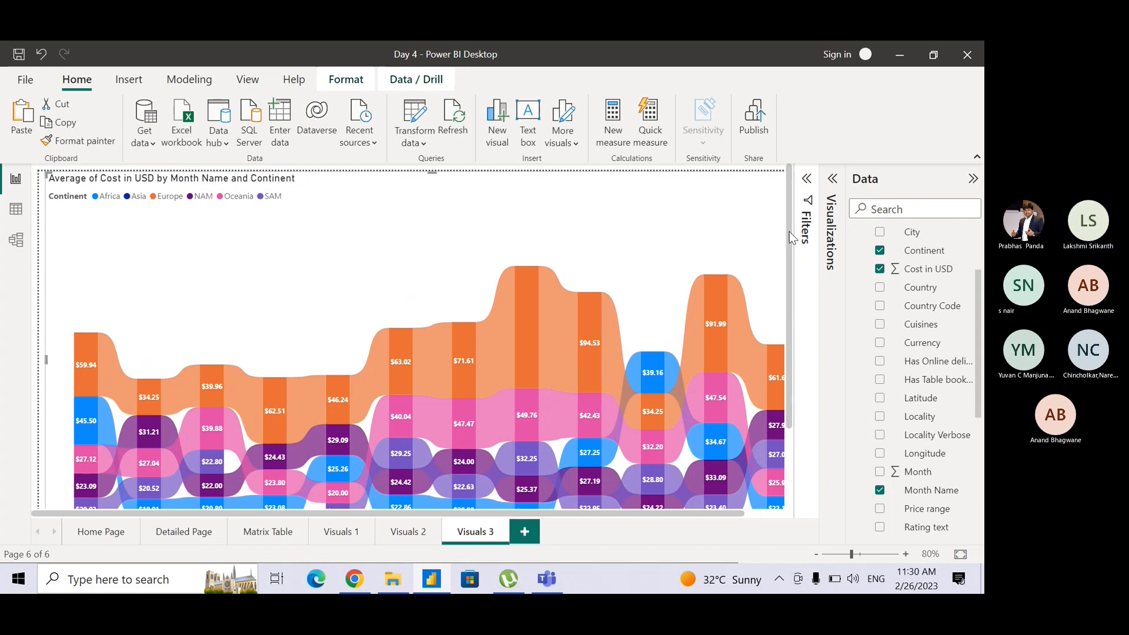
scroll(790, 341, down, 3)
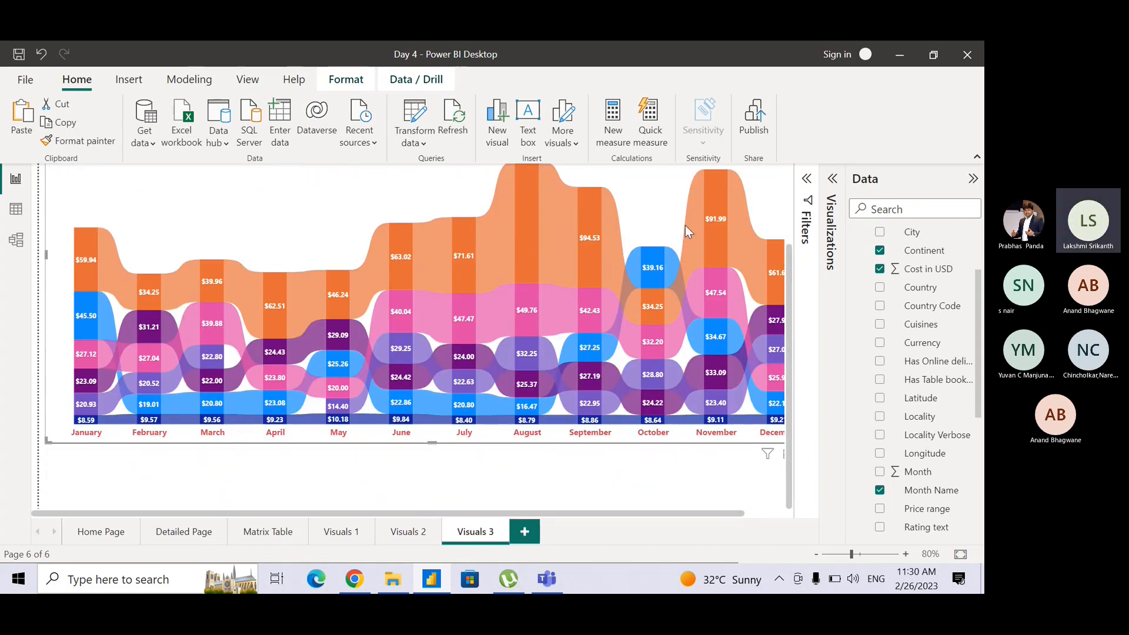
drag(789, 292, 789, 264)
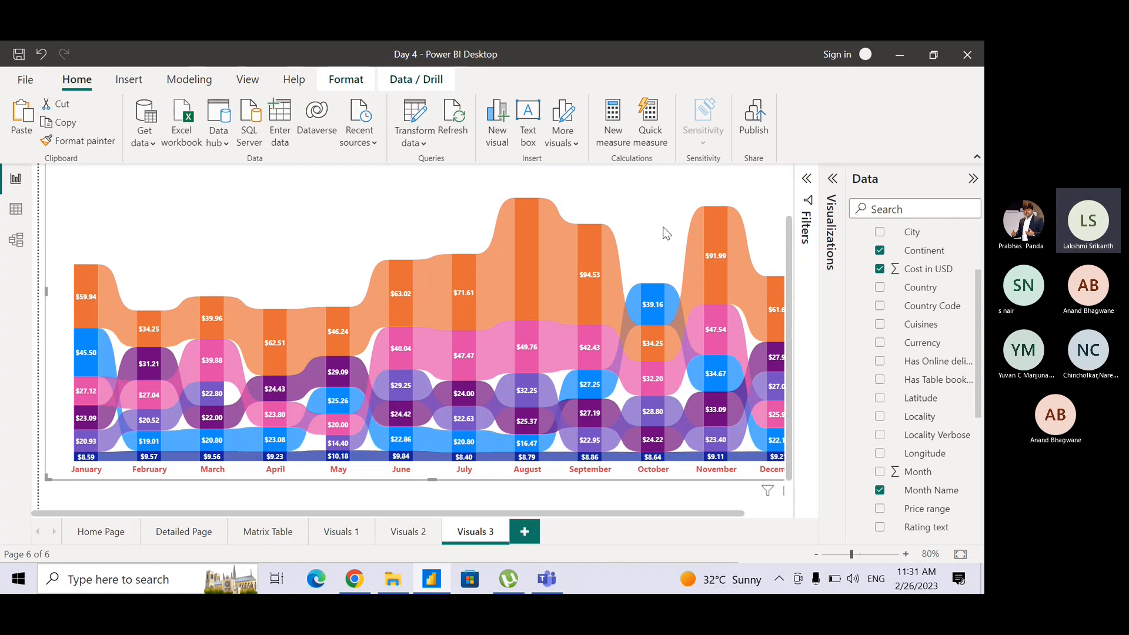
drag(551, 513, 574, 510)
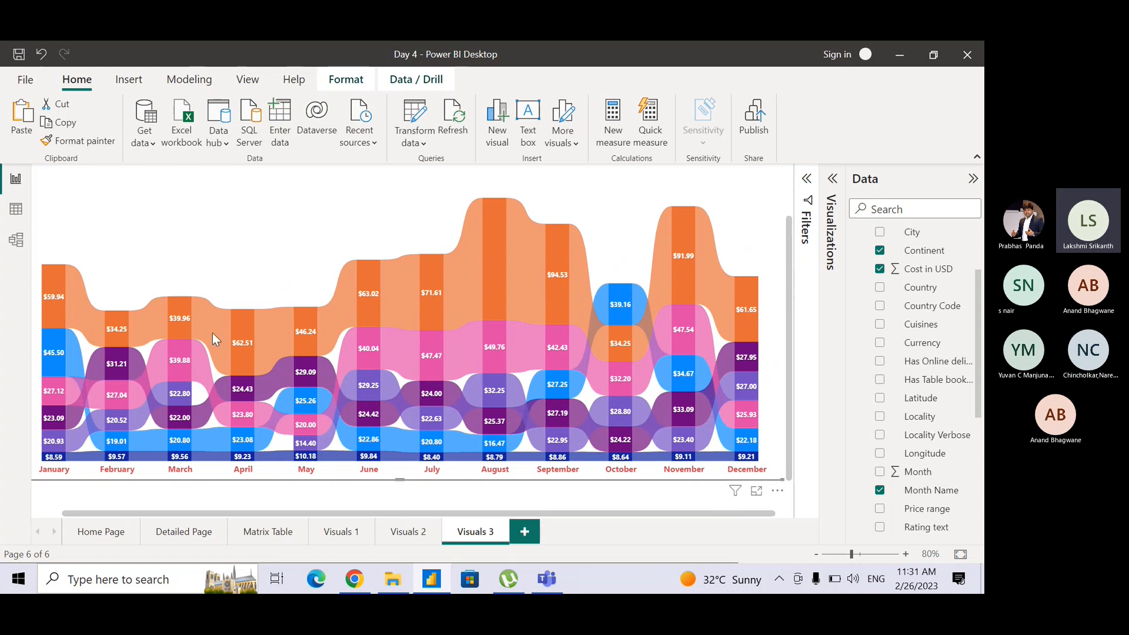
scroll(346, 288, left, 1)
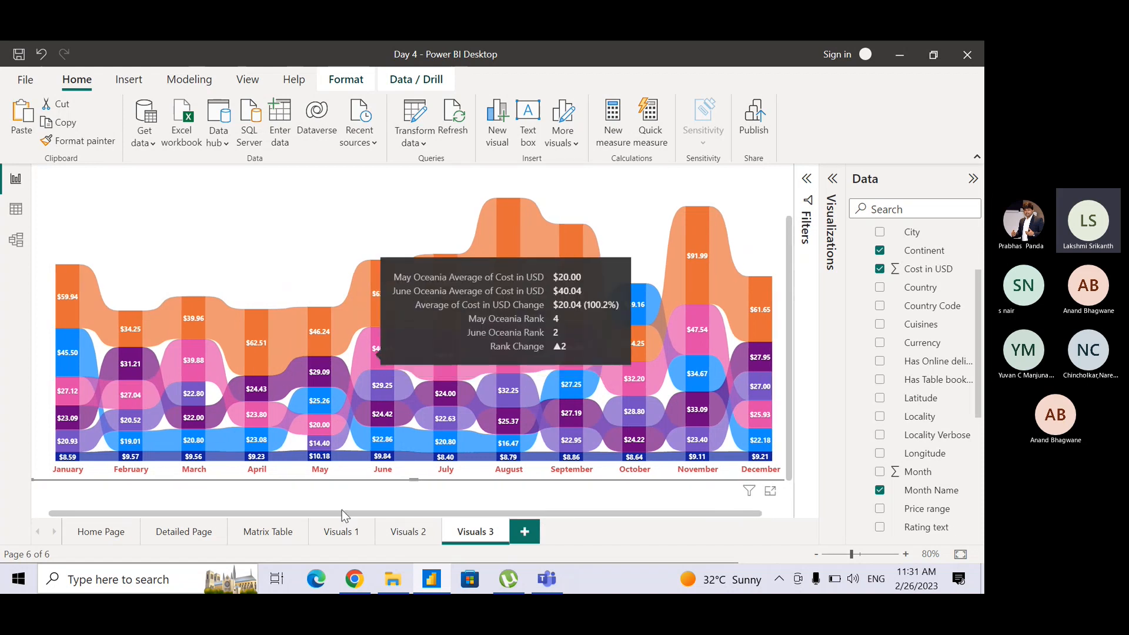
mouse_move(358, 514)
mouse_down()
mouse_move(376, 514)
mouse_move(366, 518)
mouse_up()
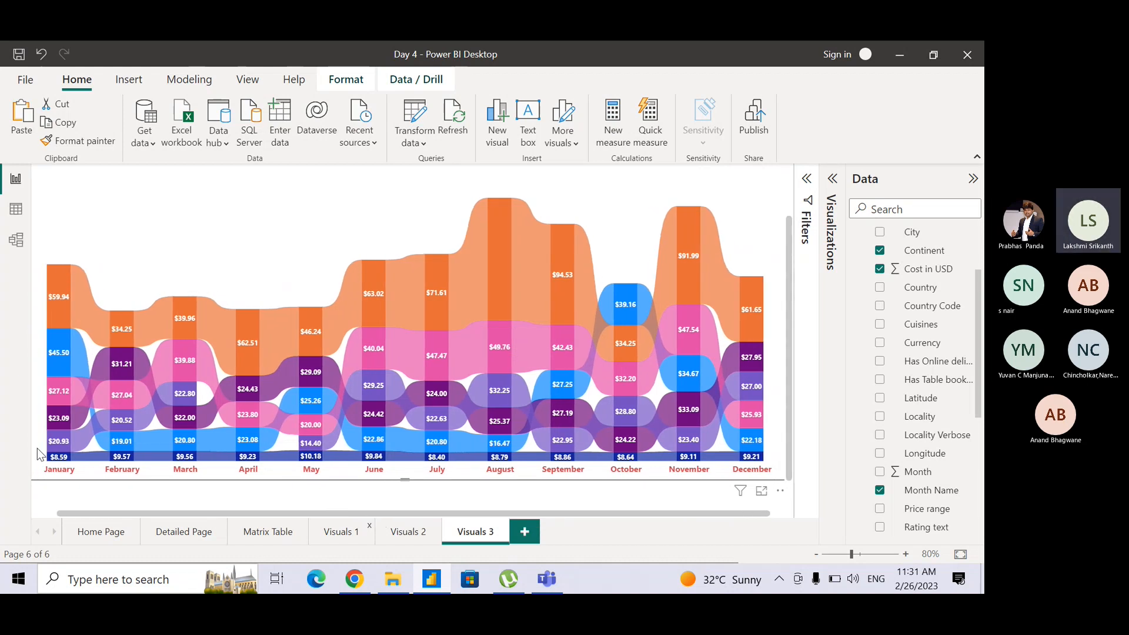
mouse_move(76, 301)
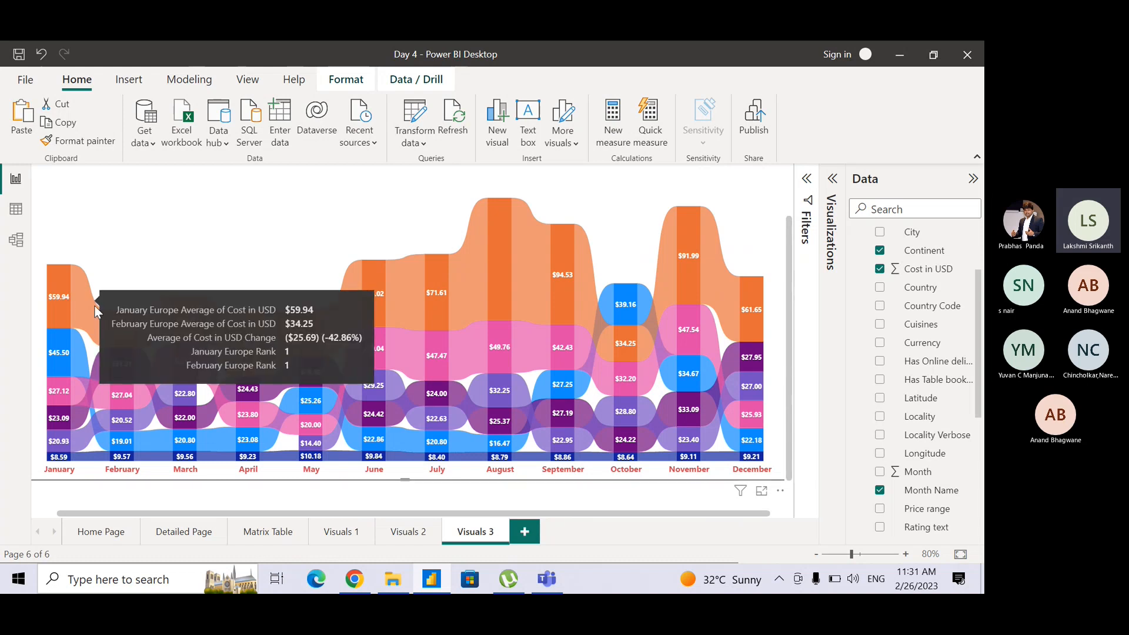
Examine the ribbon chart's tooltips for month-to-month cost and rank changes by continent, along with its title, legend and December values.
mouse_move(351, 293)
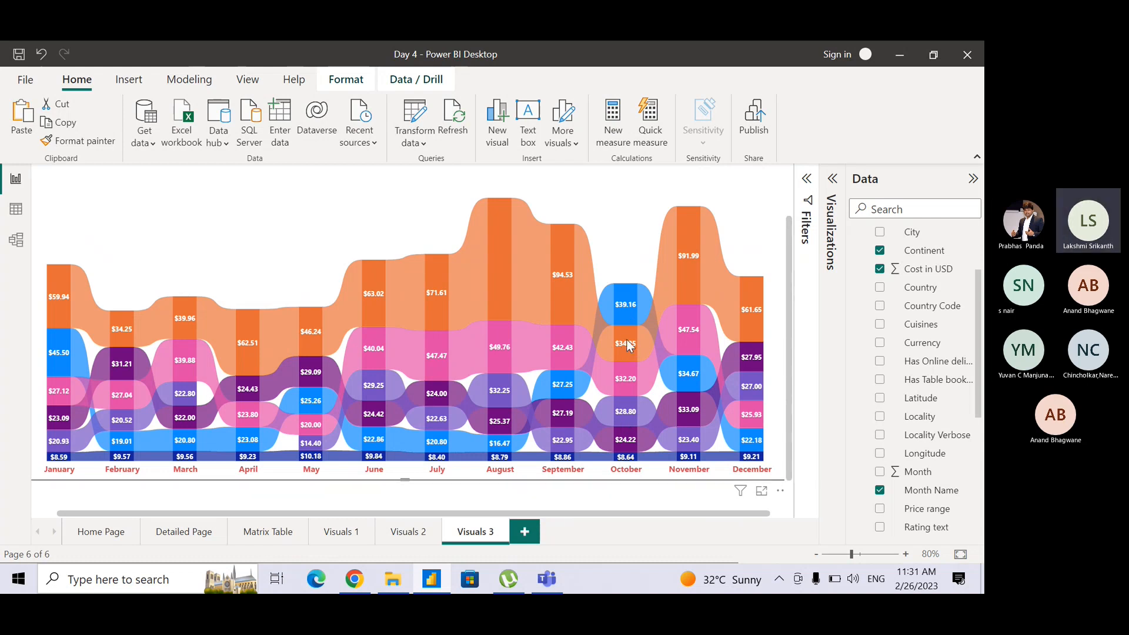
mouse_move(628, 346)
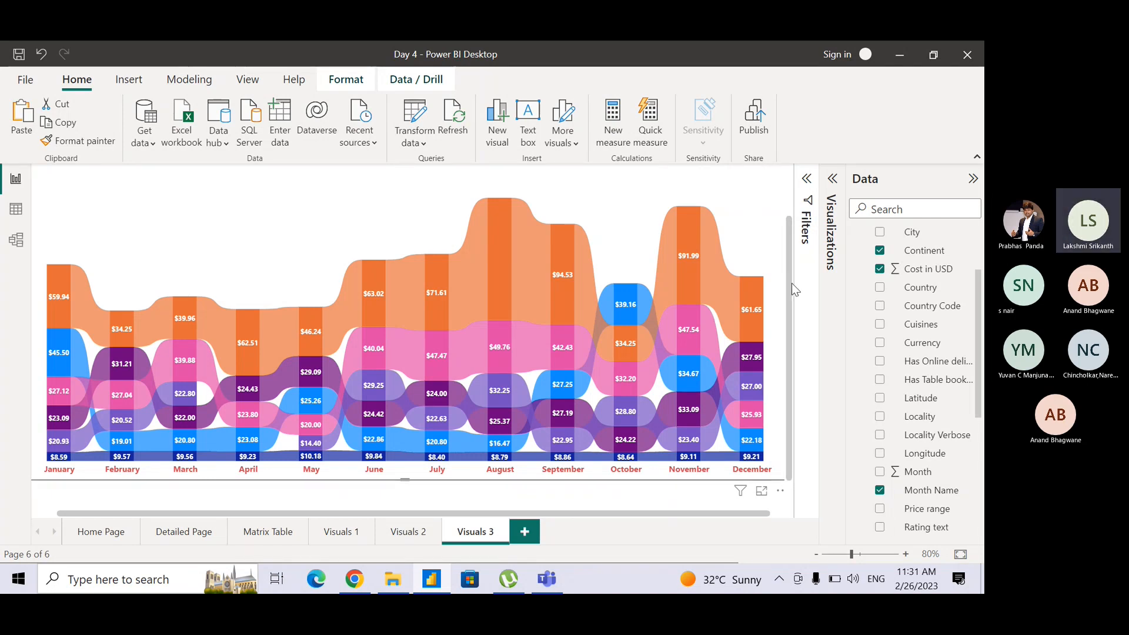
mouse_move(792, 283)
mouse_down()
mouse_move(786, 244)
mouse_move(787, 291)
mouse_up()
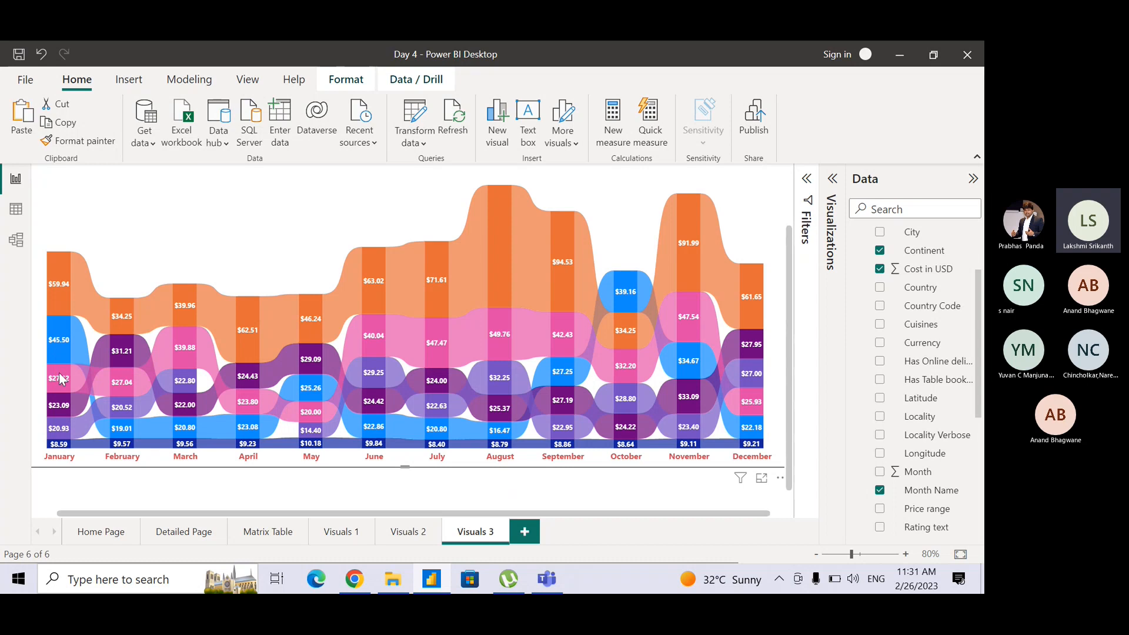
mouse_move(118, 406)
mouse_move(167, 344)
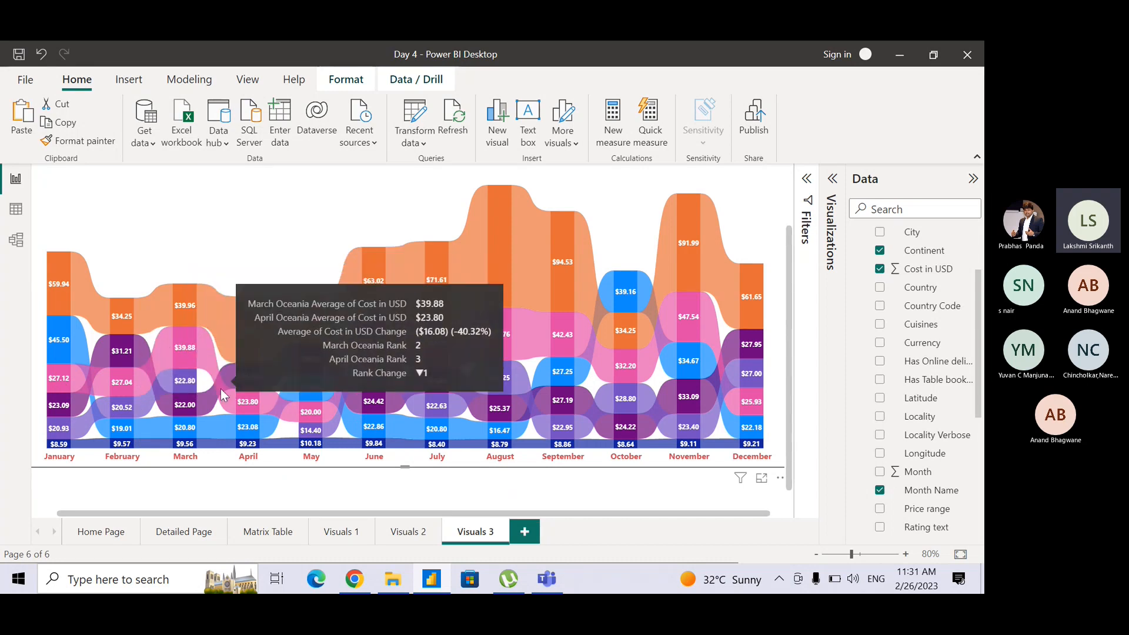
mouse_move(261, 416)
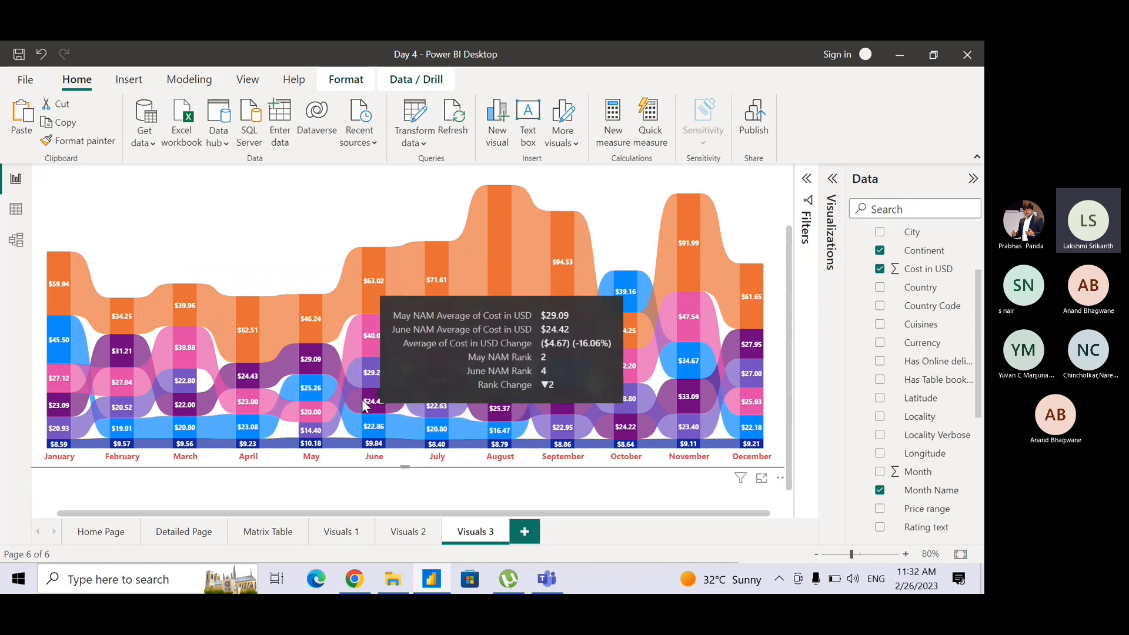
mouse_move(316, 409)
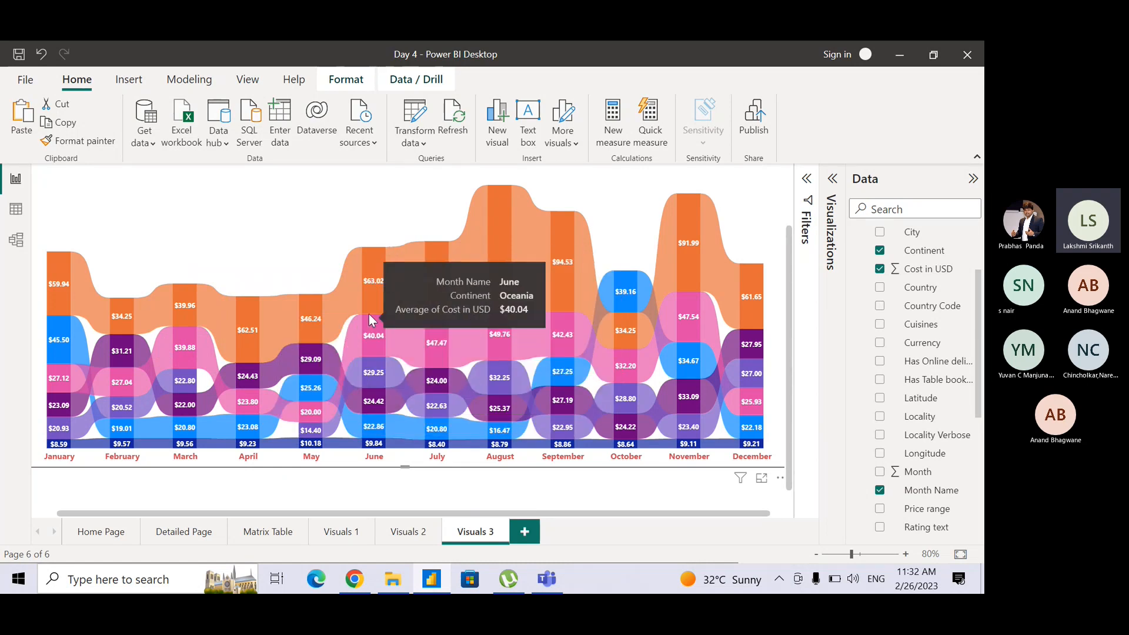
mouse_move(369, 346)
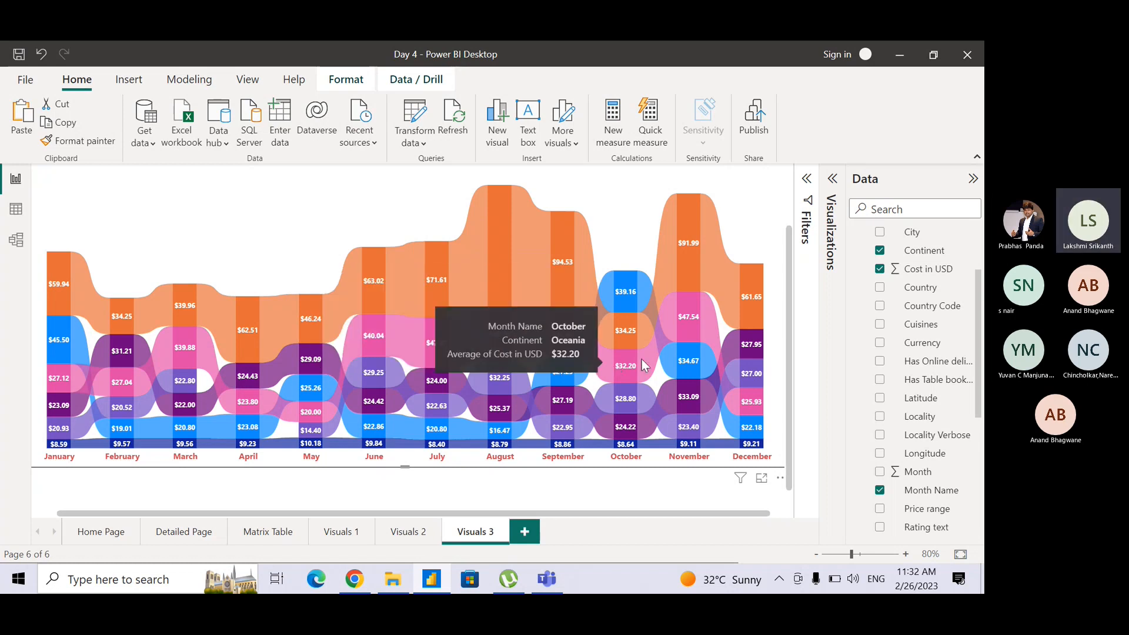
mouse_move(678, 309)
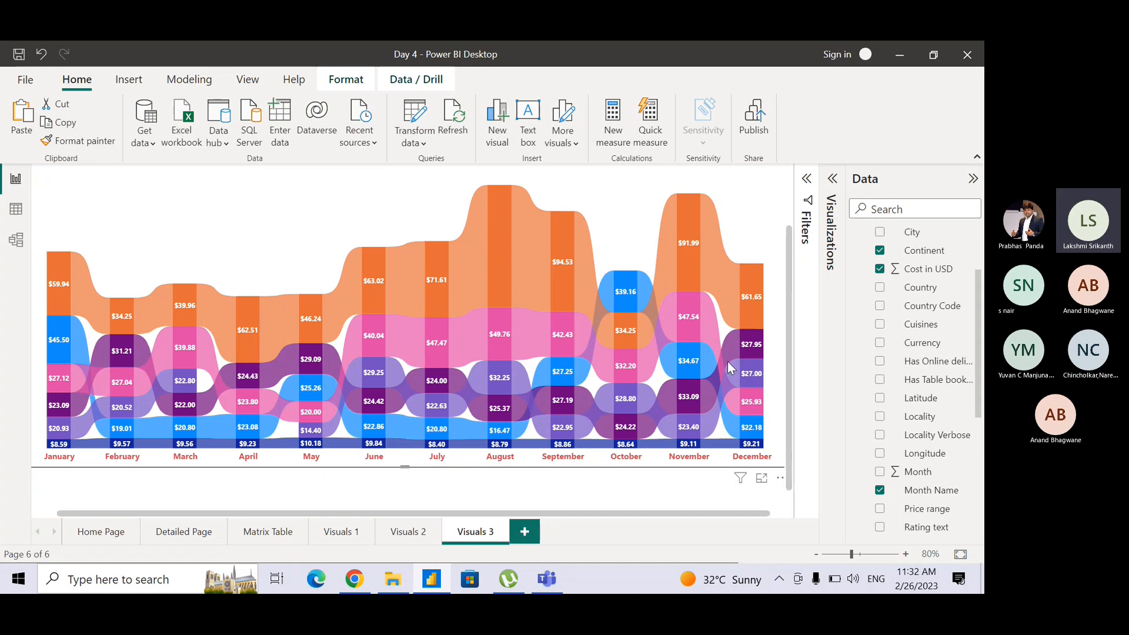
drag(692, 514, 596, 510)
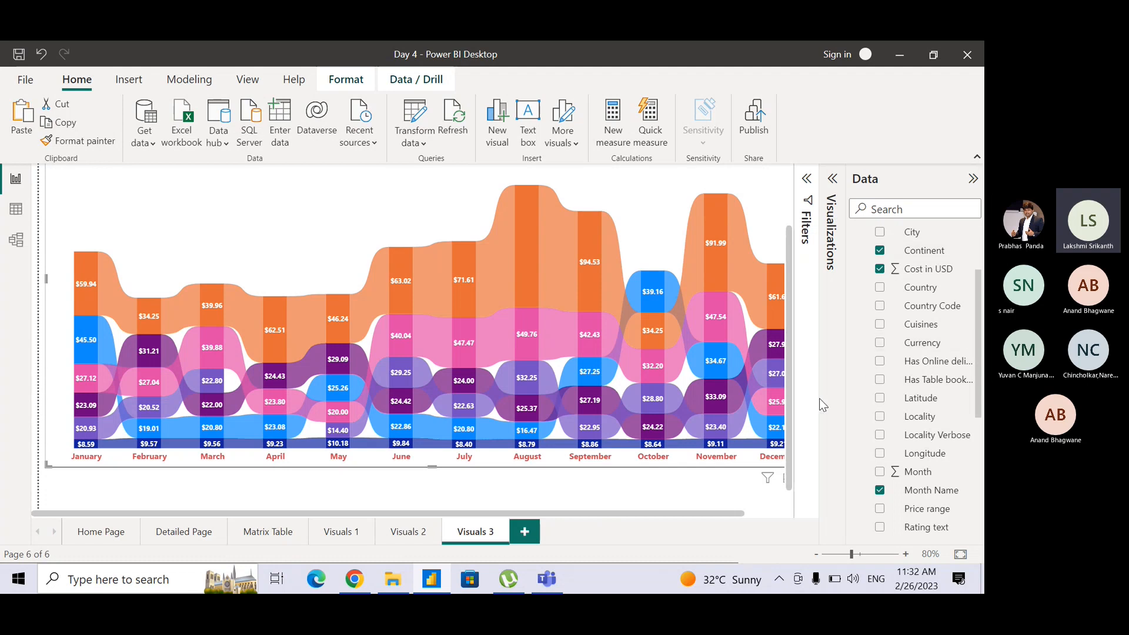
drag(734, 514, 766, 513)
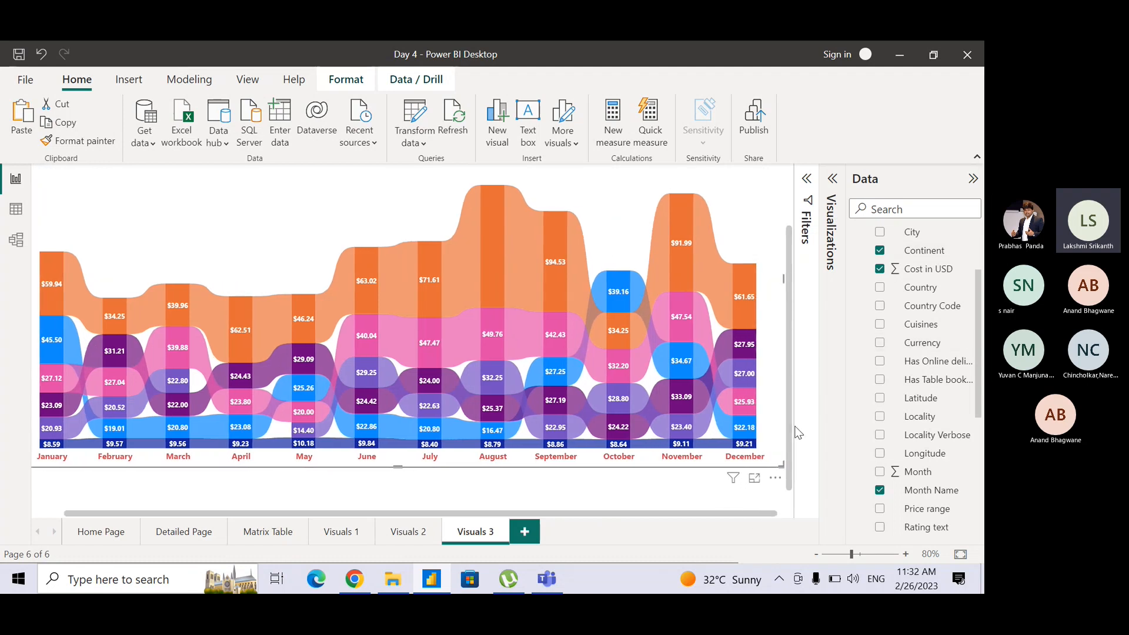
drag(788, 427, 785, 333)
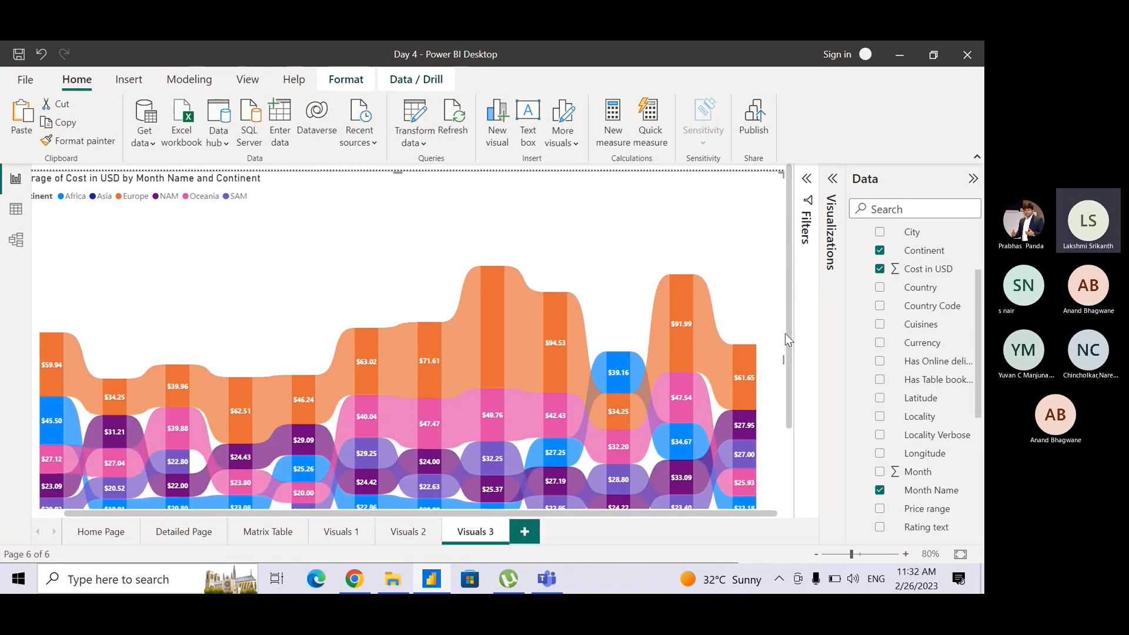
drag(785, 337, 816, 460)
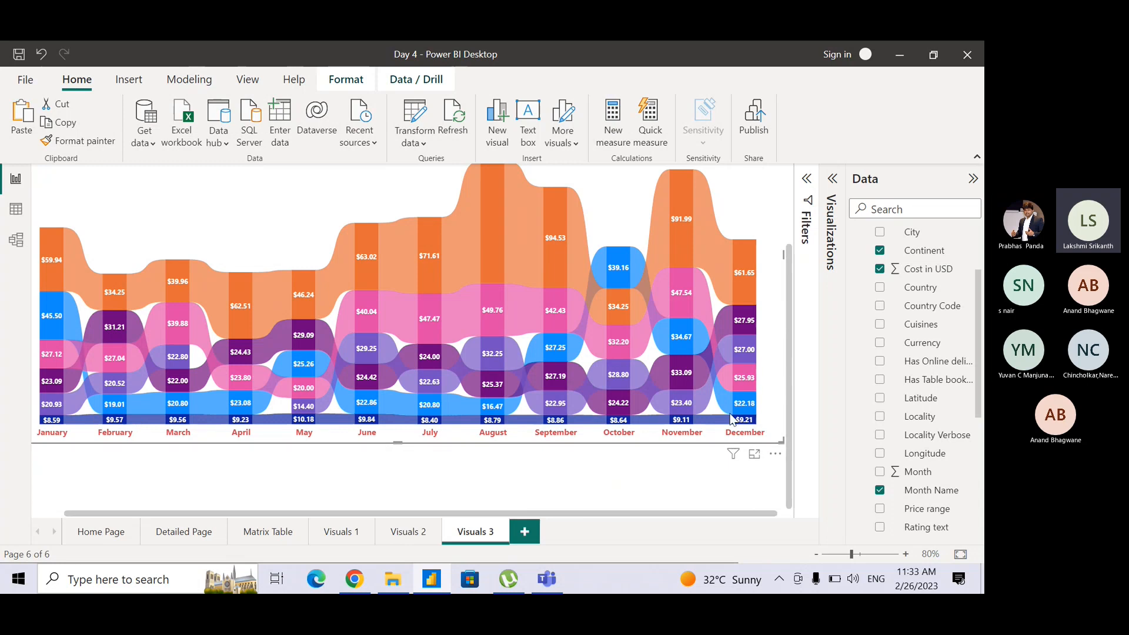
Turn off the data labels of the ribbon chart in its visual formatting options.
mouse_move(180, 386)
mouse_move(750, 422)
click(808, 181)
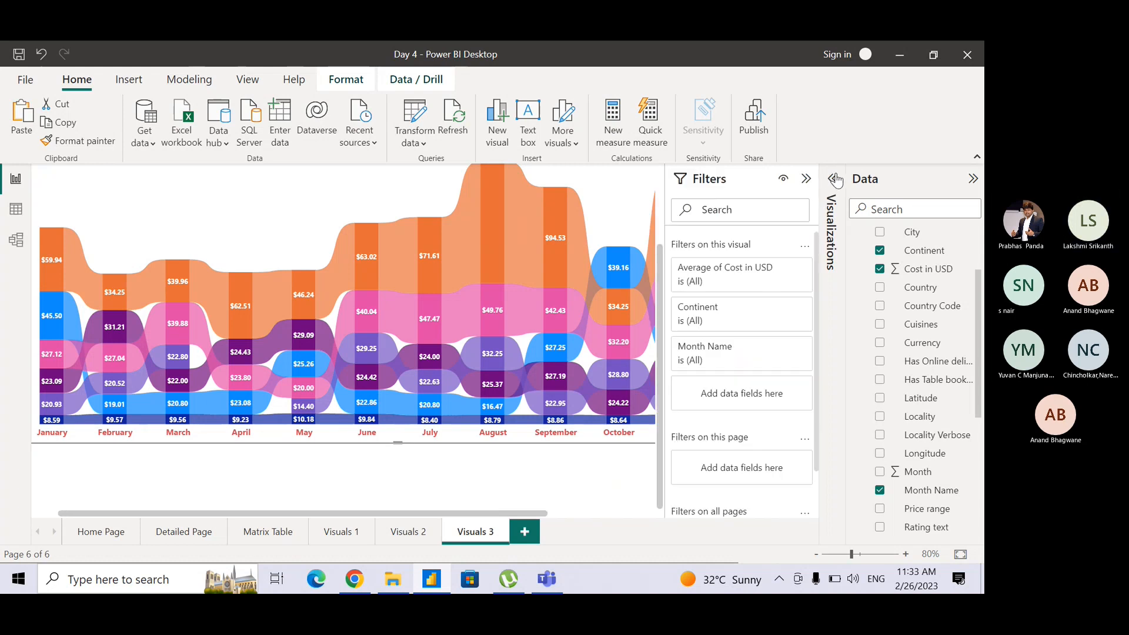
click(833, 179)
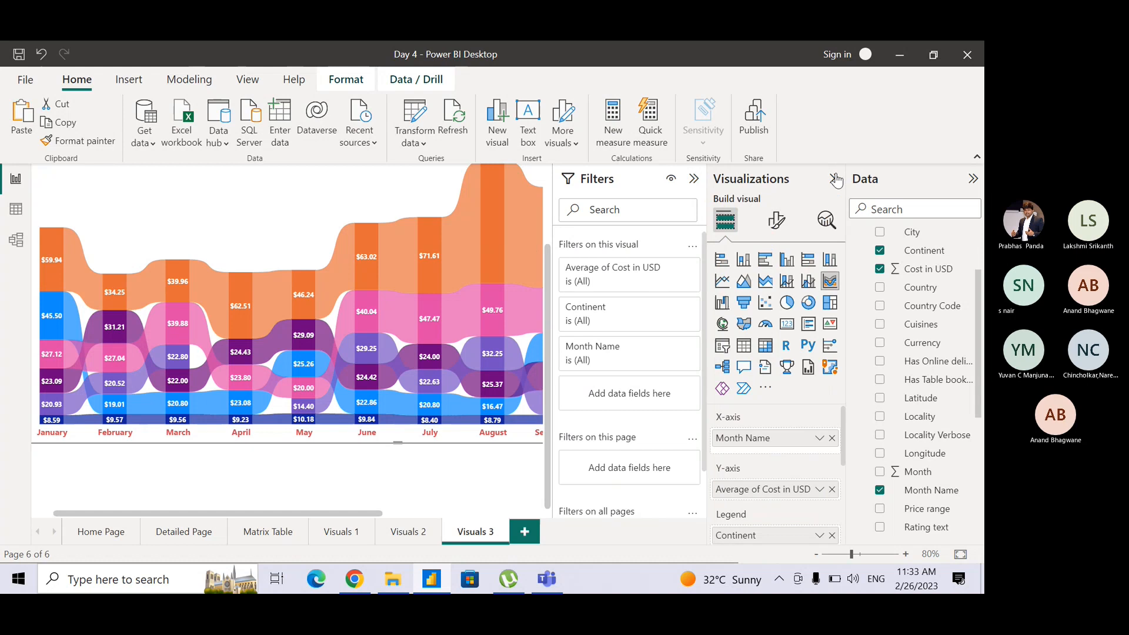
click(694, 180)
click(776, 220)
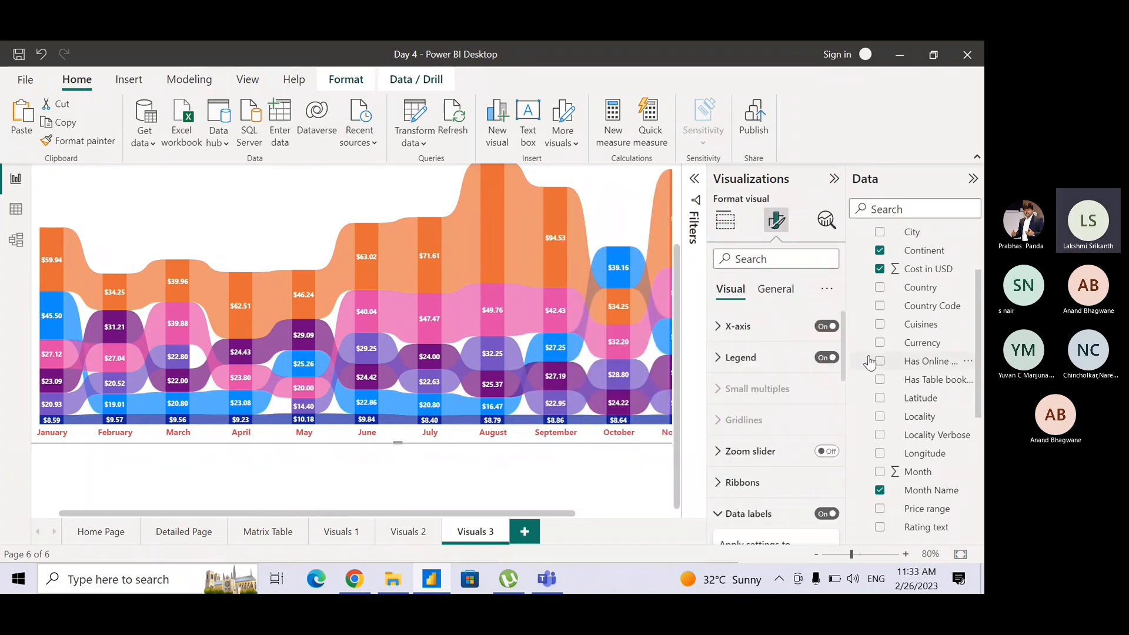
drag(844, 368, 841, 428)
scroll(842, 425, up, 1)
click(823, 338)
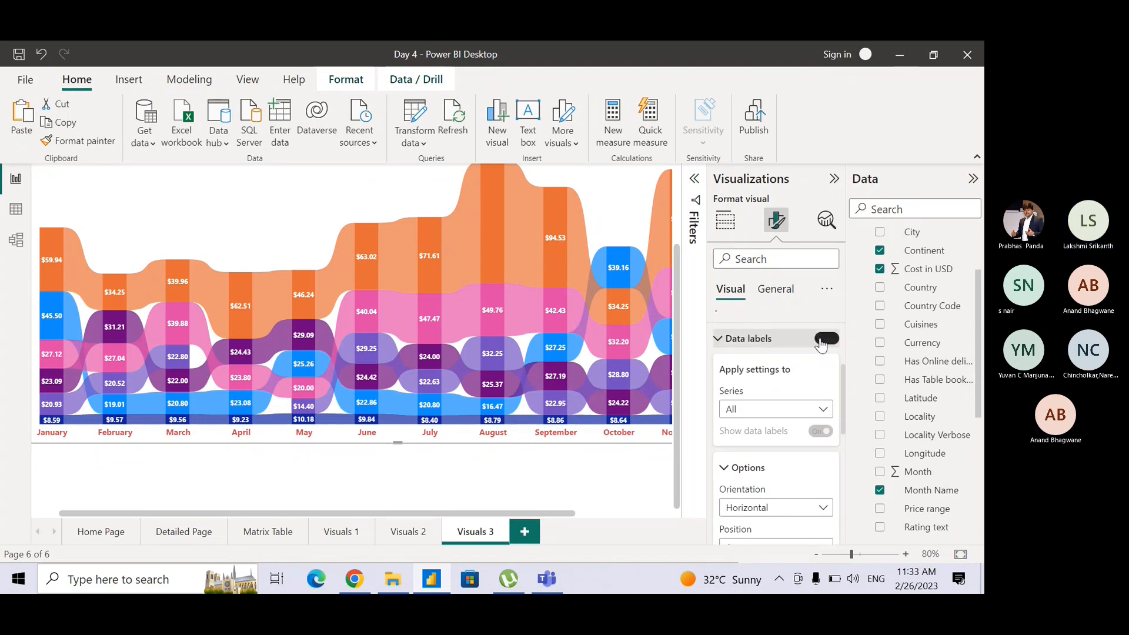
View the unlabelled ribbon chart across January to December, and show the fields assigned to its X-axis, Y-axis and legend.
click(832, 179)
mouse_move(789, 310)
mouse_down()
mouse_move(787, 259)
mouse_move(793, 294)
mouse_up()
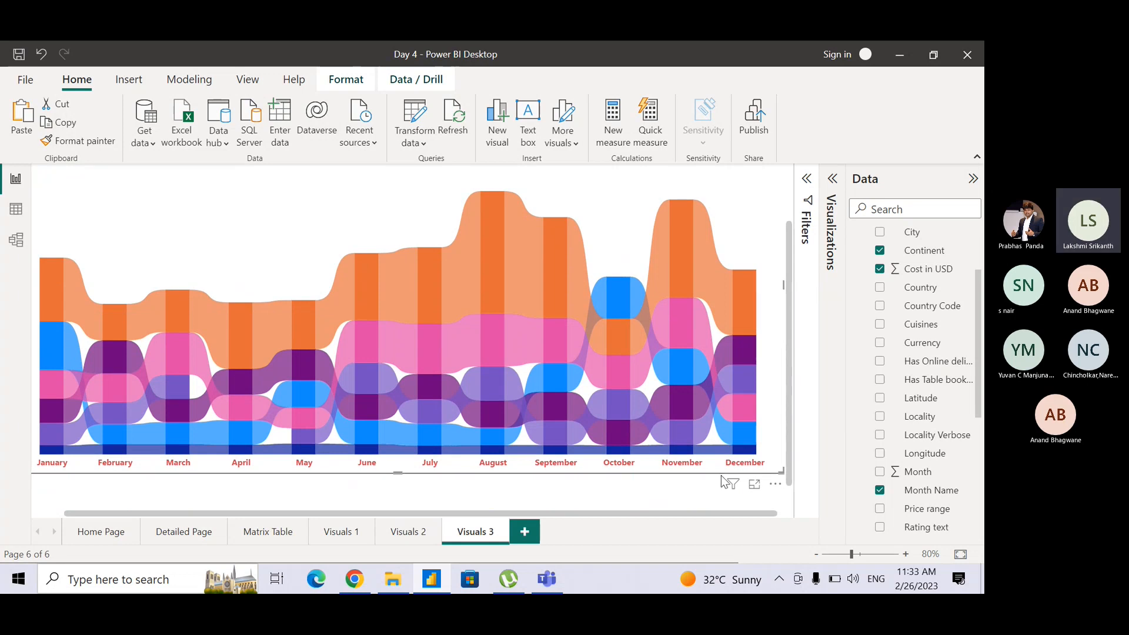
mouse_move(707, 513)
mouse_down()
mouse_move(683, 523)
mouse_move(696, 524)
mouse_up()
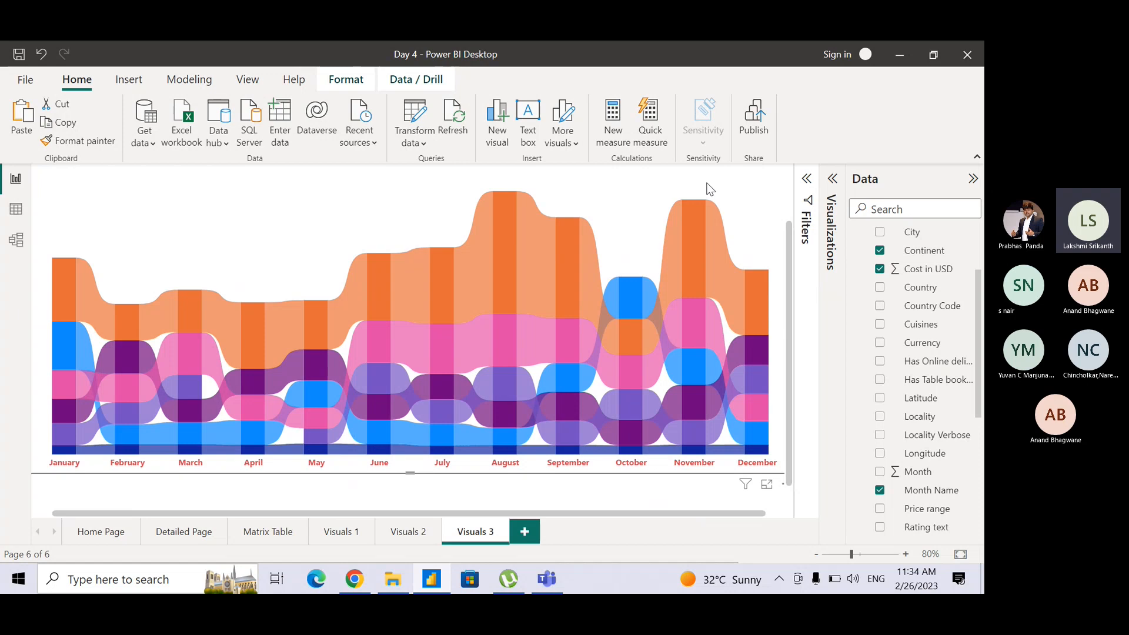
click(834, 194)
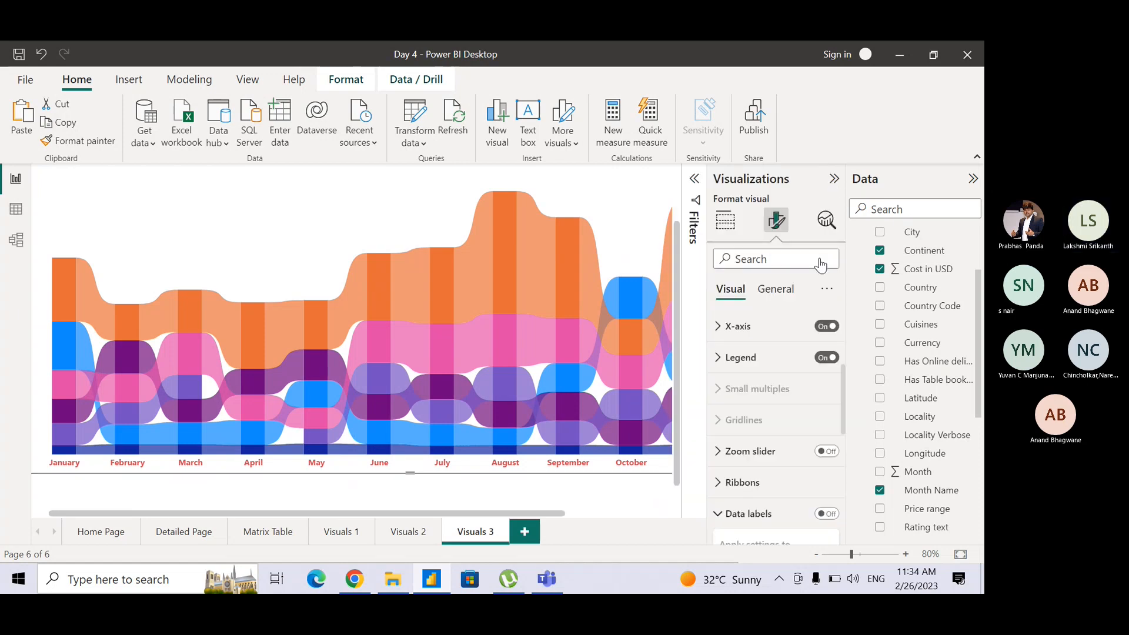
click(725, 220)
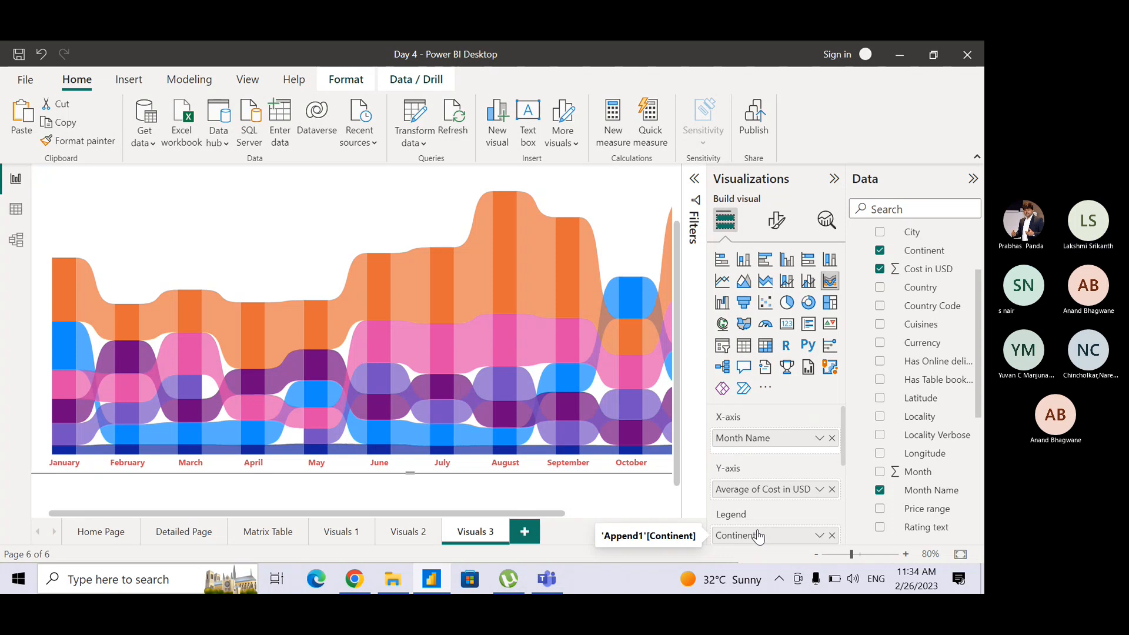
Switch to the Teams meeting, mute the microphone and return to Power BI Desktop.
key(alt+Tab)
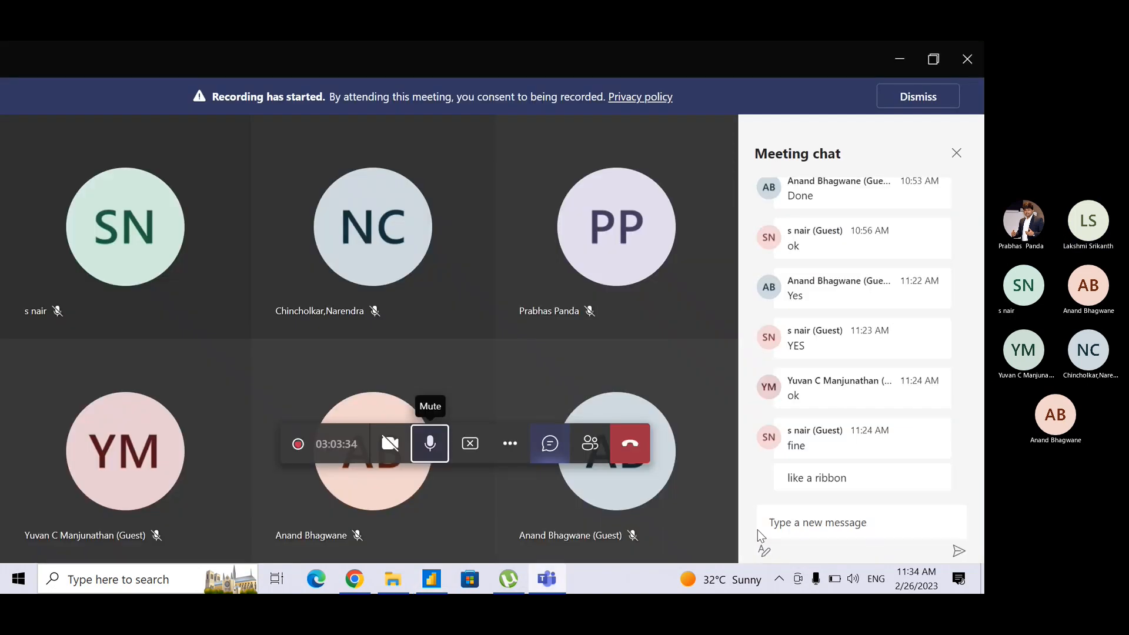
click(435, 460)
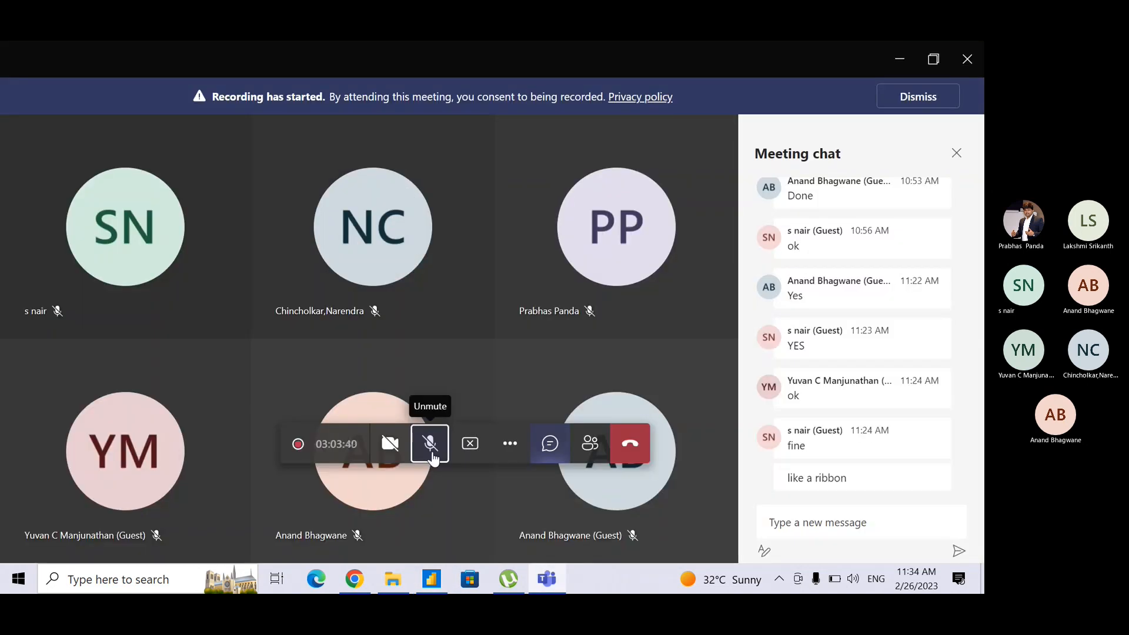
click(432, 454)
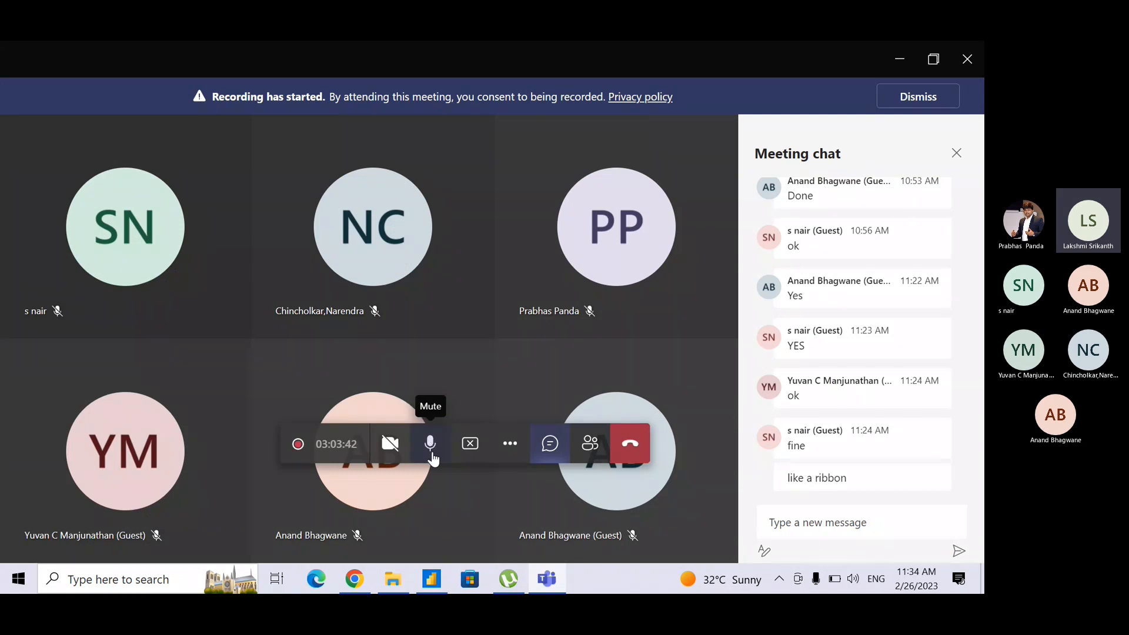
click(433, 457)
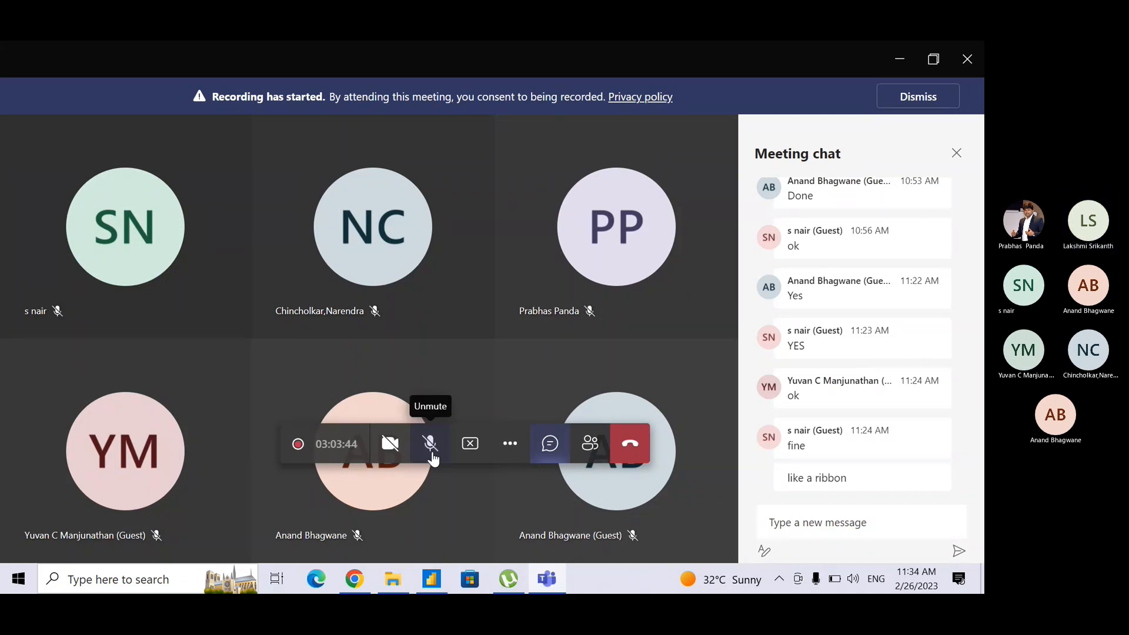
key(alt+Tab)
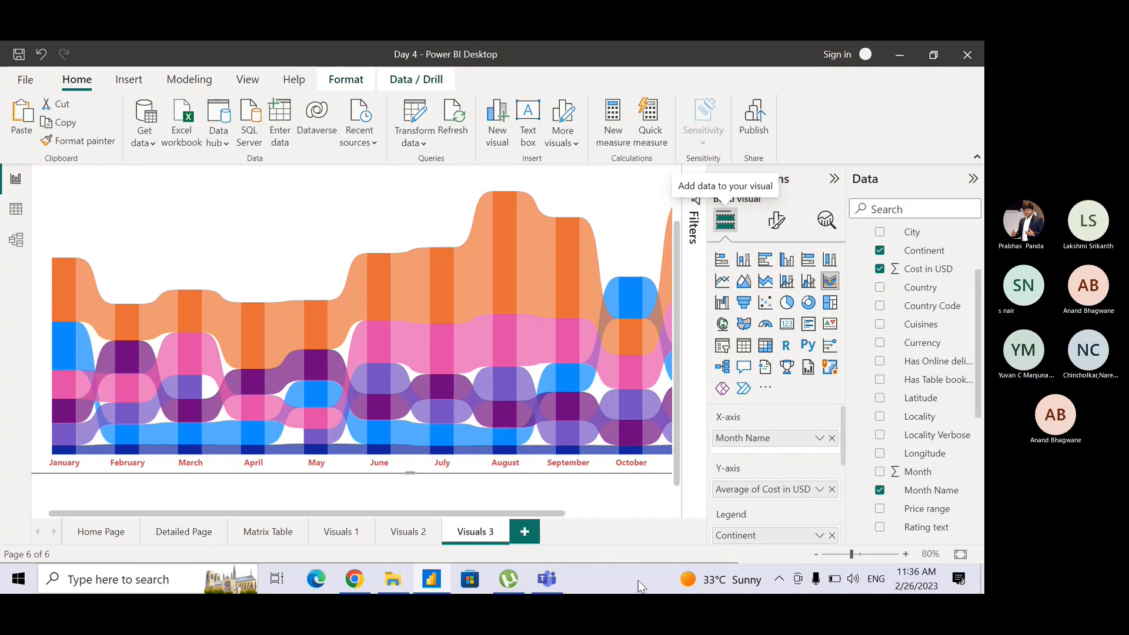
Unmute the microphone in the Teams meeting and minimize the meeting window.
click(547, 579)
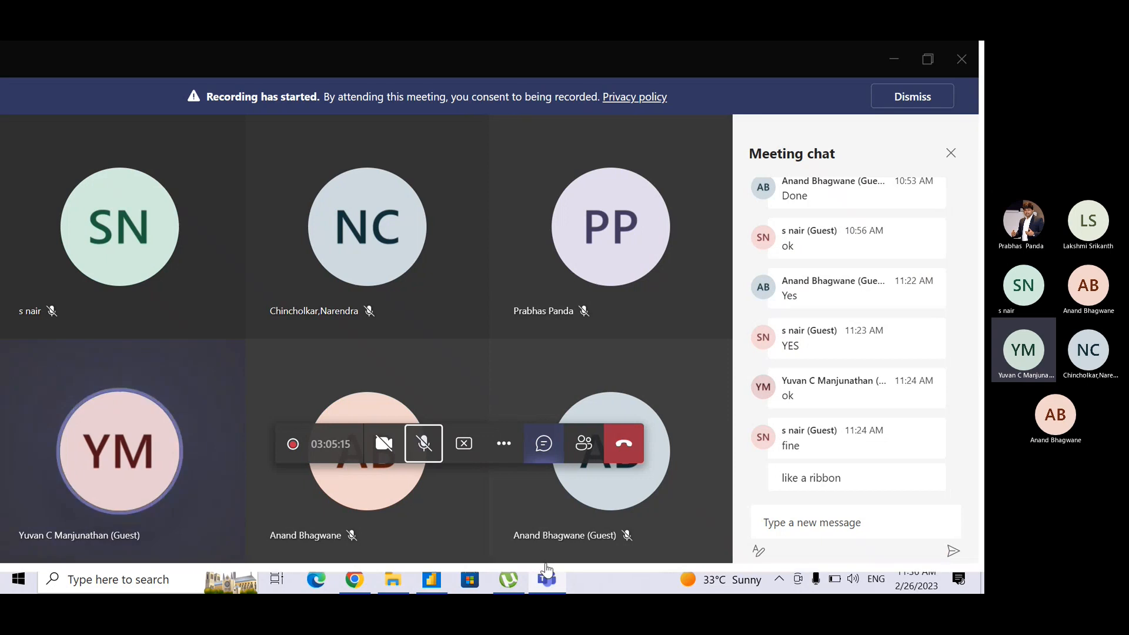
click(427, 458)
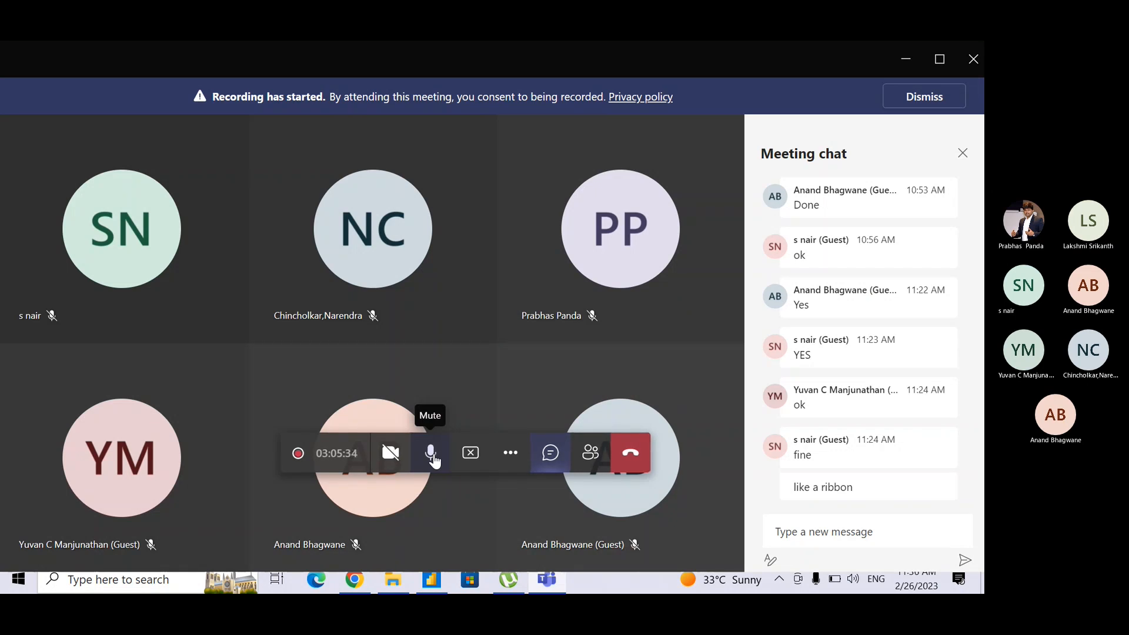
click(434, 459)
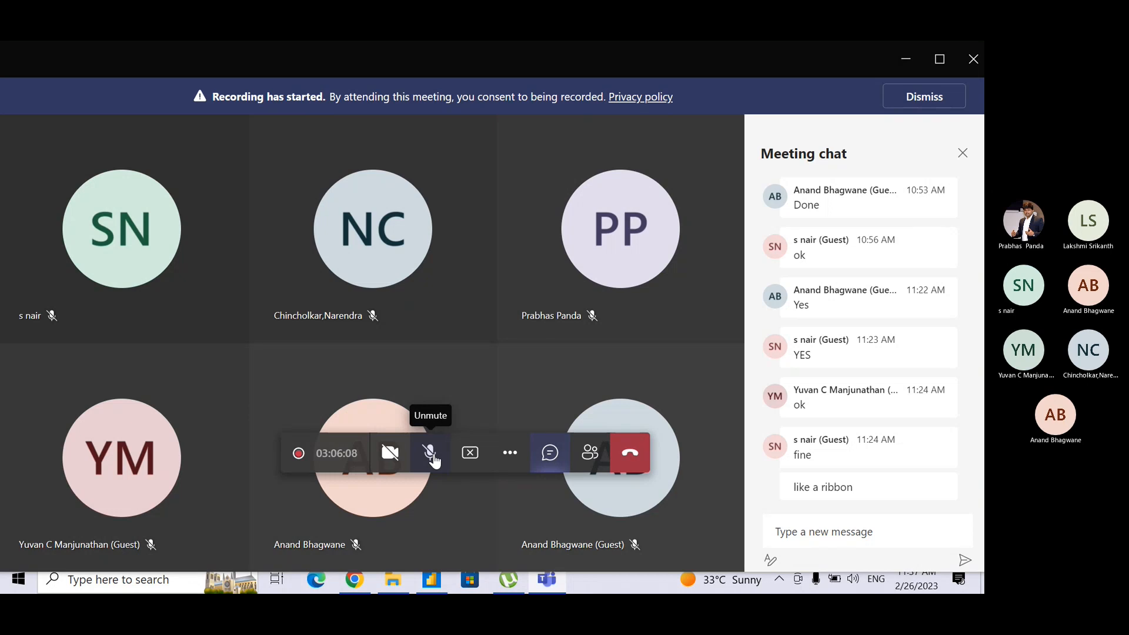
click(432, 457)
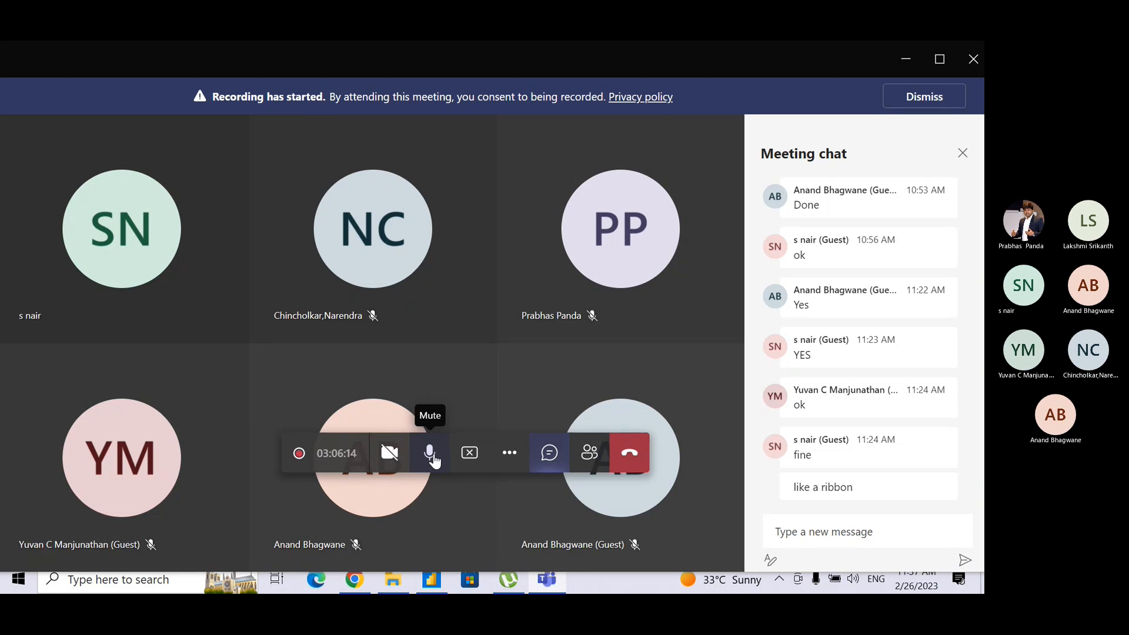
click(911, 57)
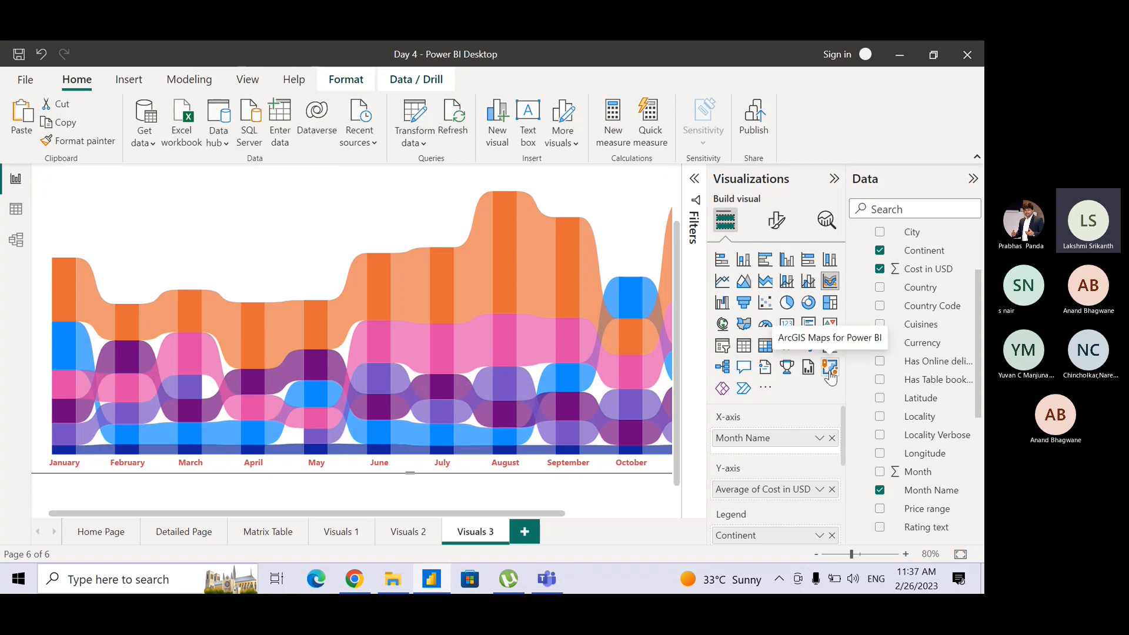
click(766, 390)
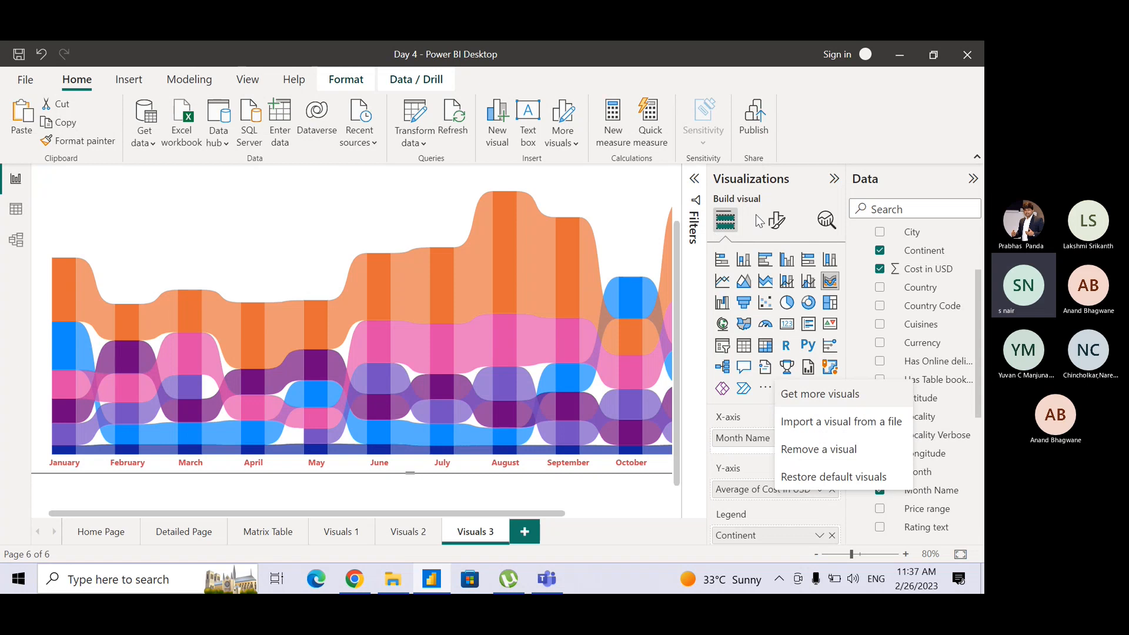
click(834, 179)
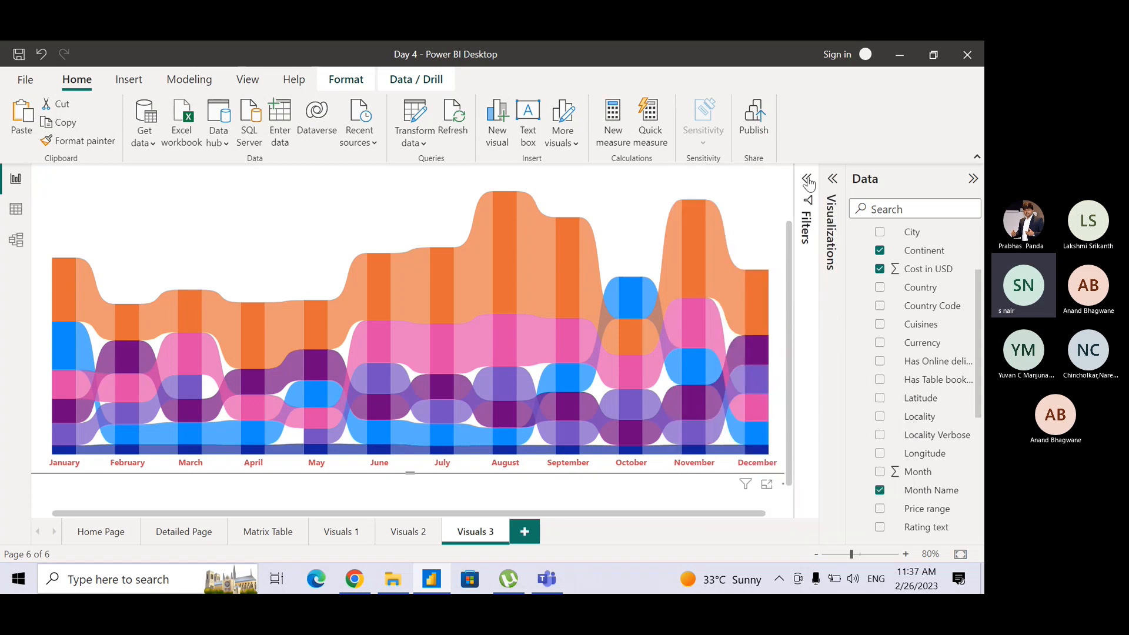
click(832, 179)
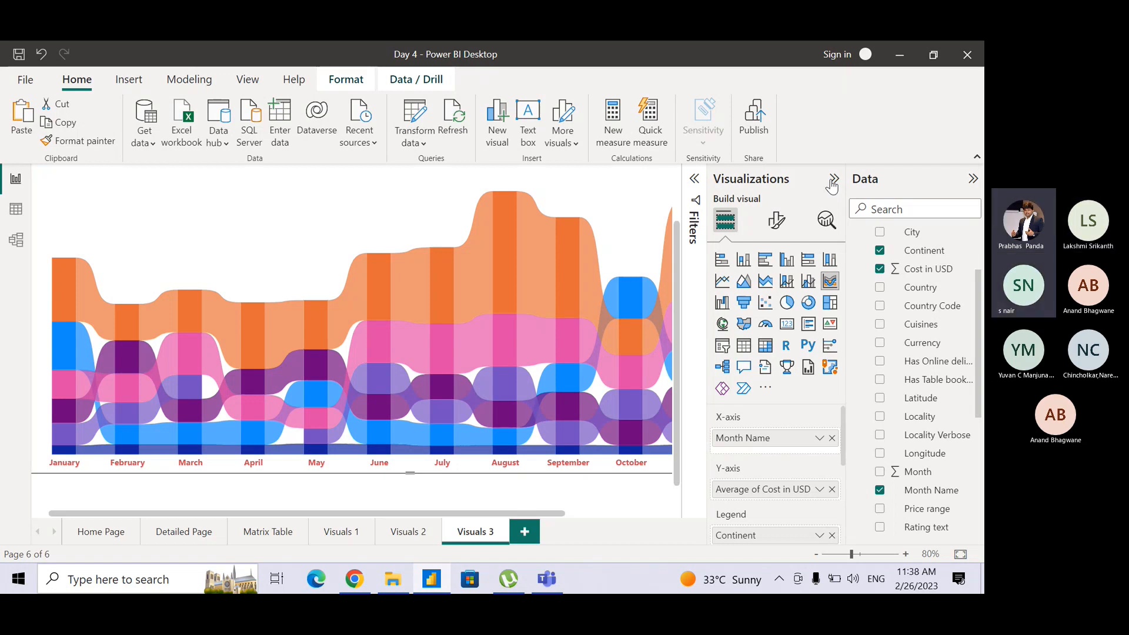
key(alt+Tab)
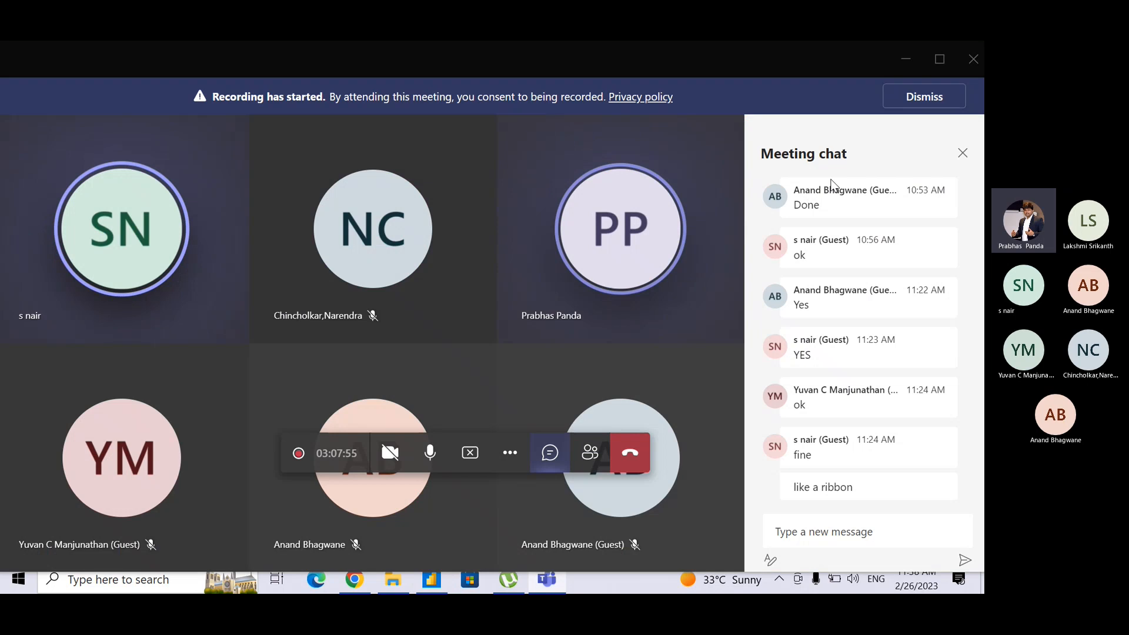
key(alt+Tab)
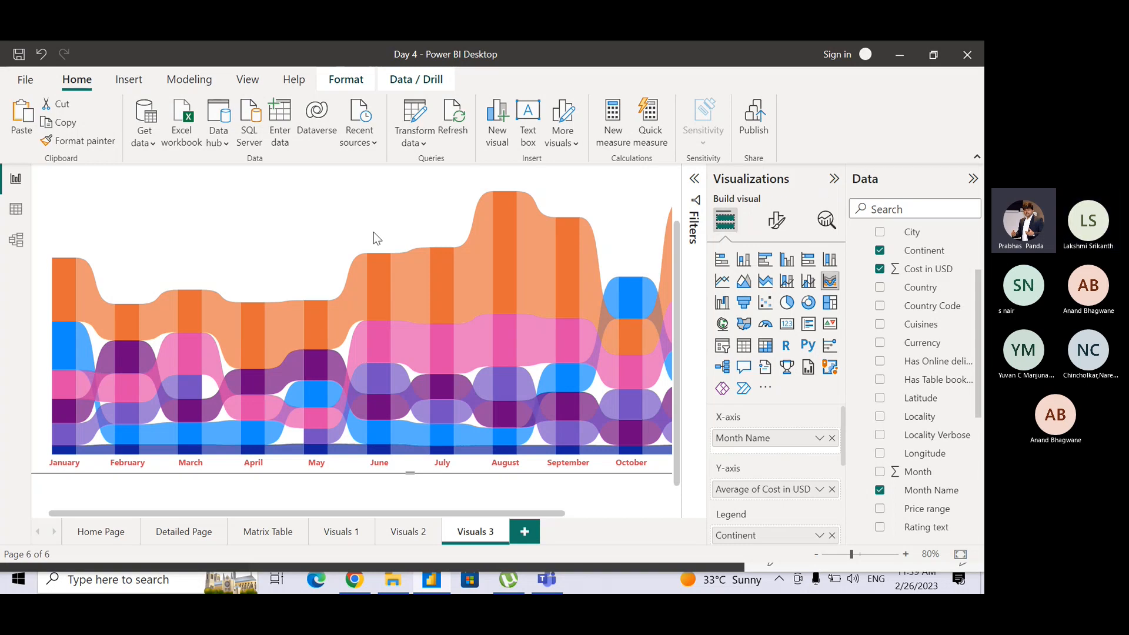
Set the Cost in USD aggregation on the Y-axis of the Visual 3 ribbon chart to Average.
scroll(373, 231, down, 2)
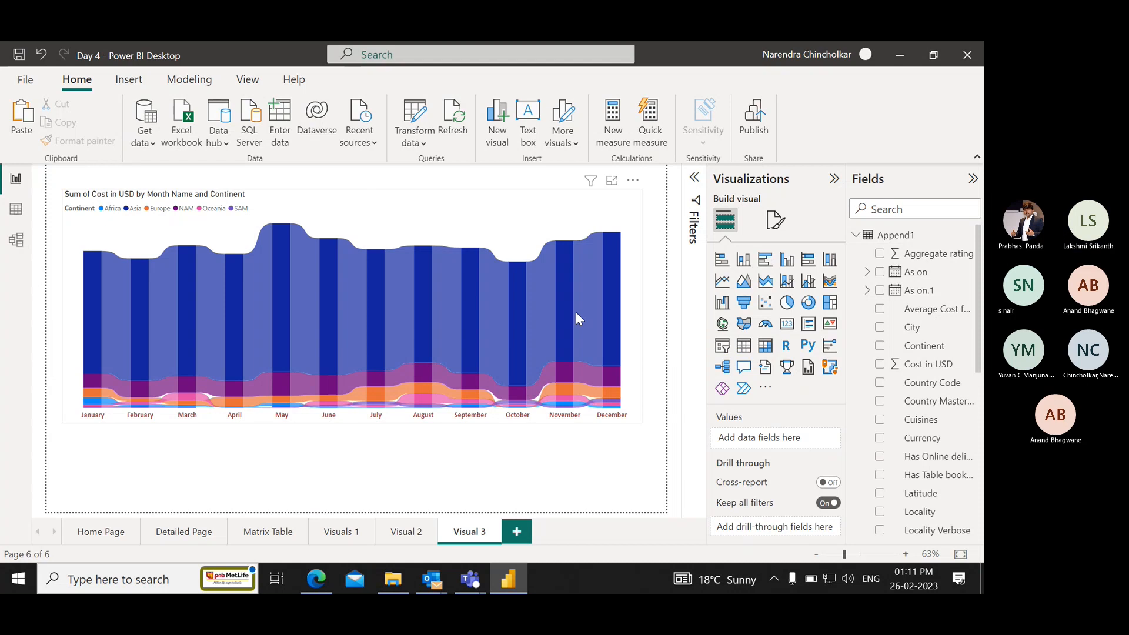
click(629, 294)
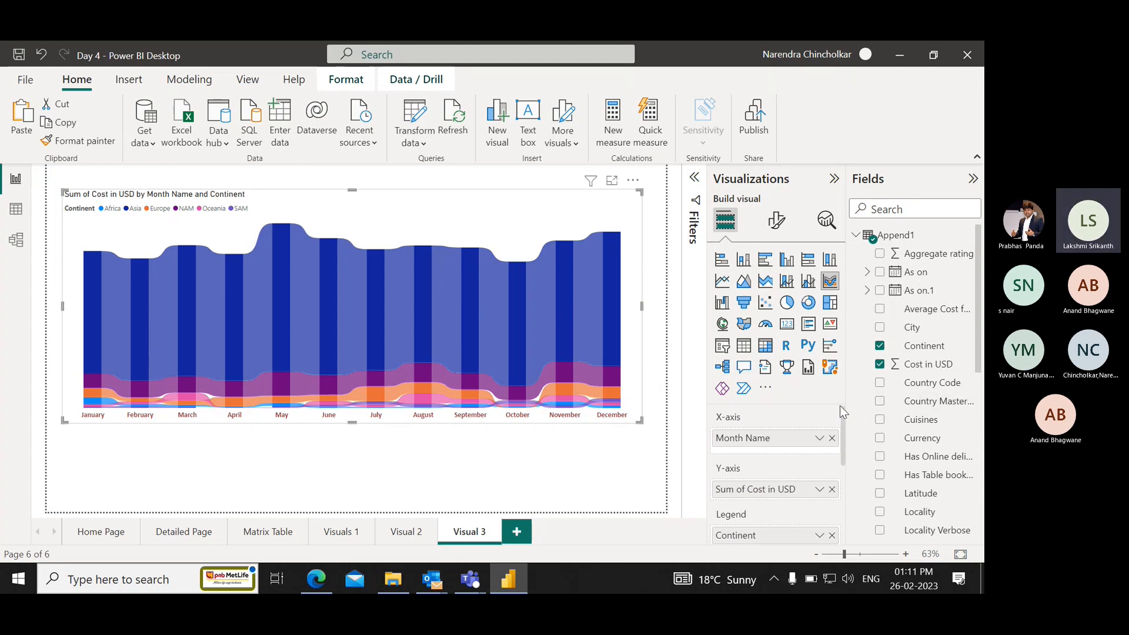
click(820, 491)
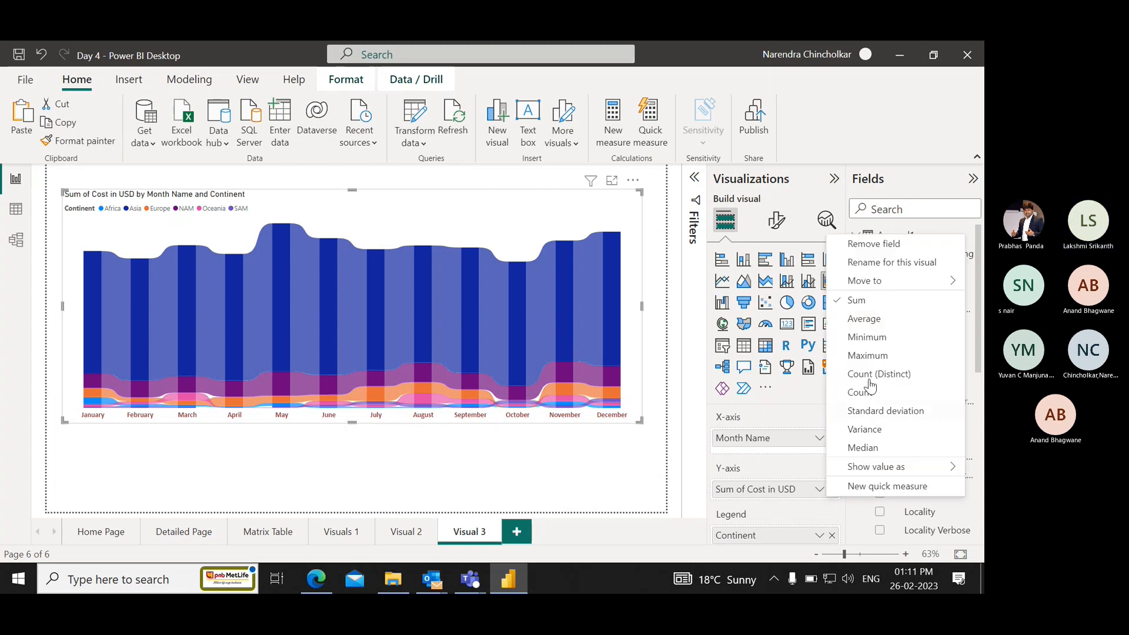
click(888, 323)
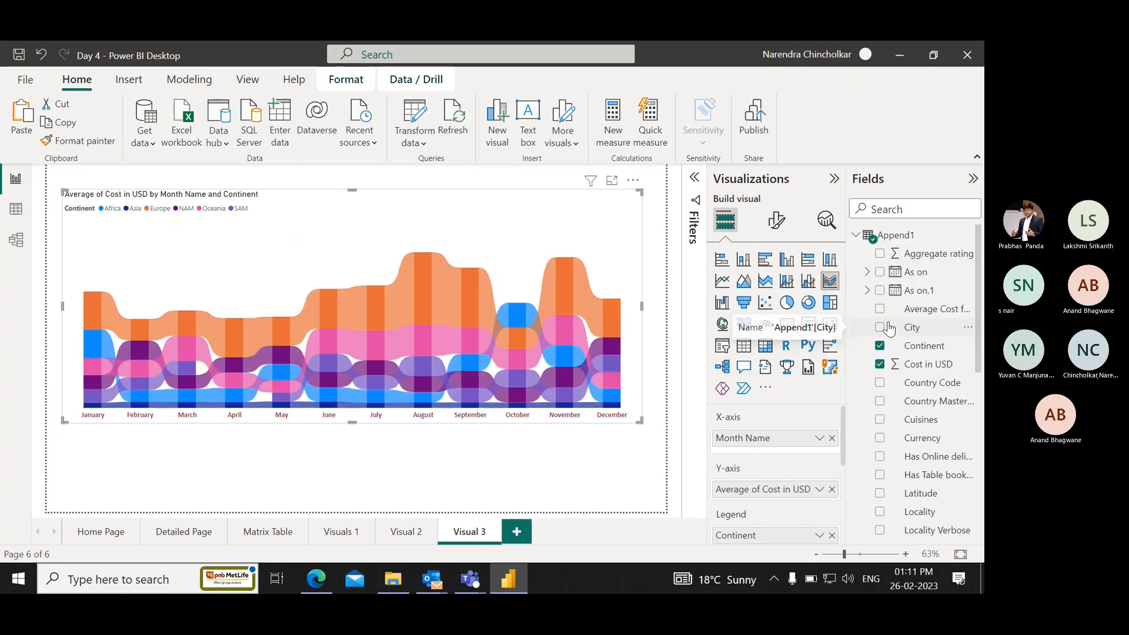
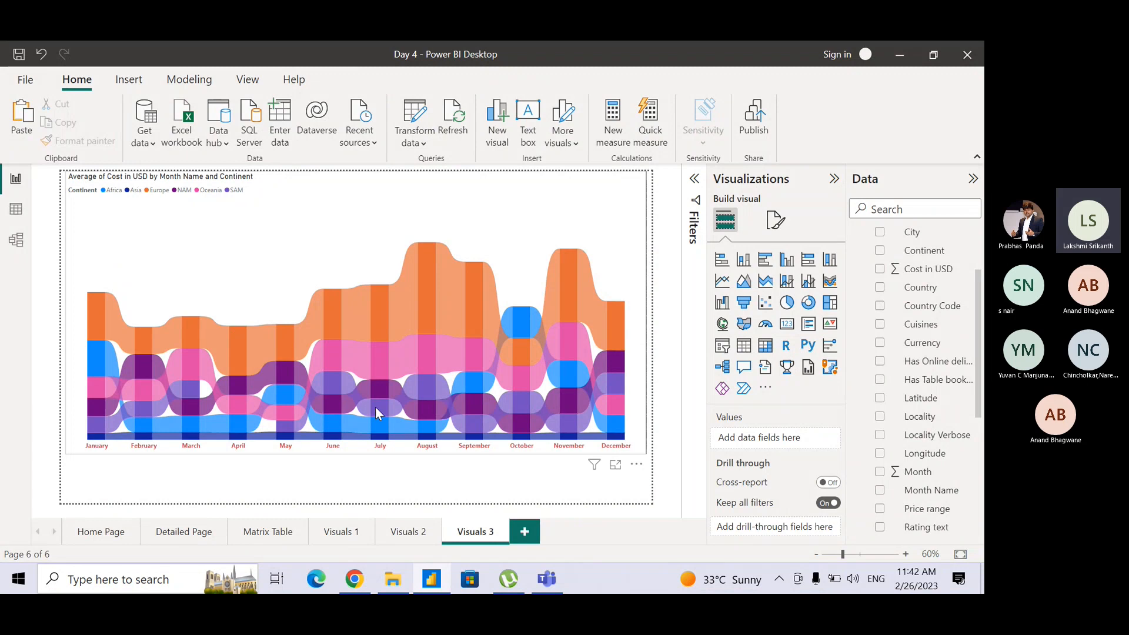
mouse_move(375, 389)
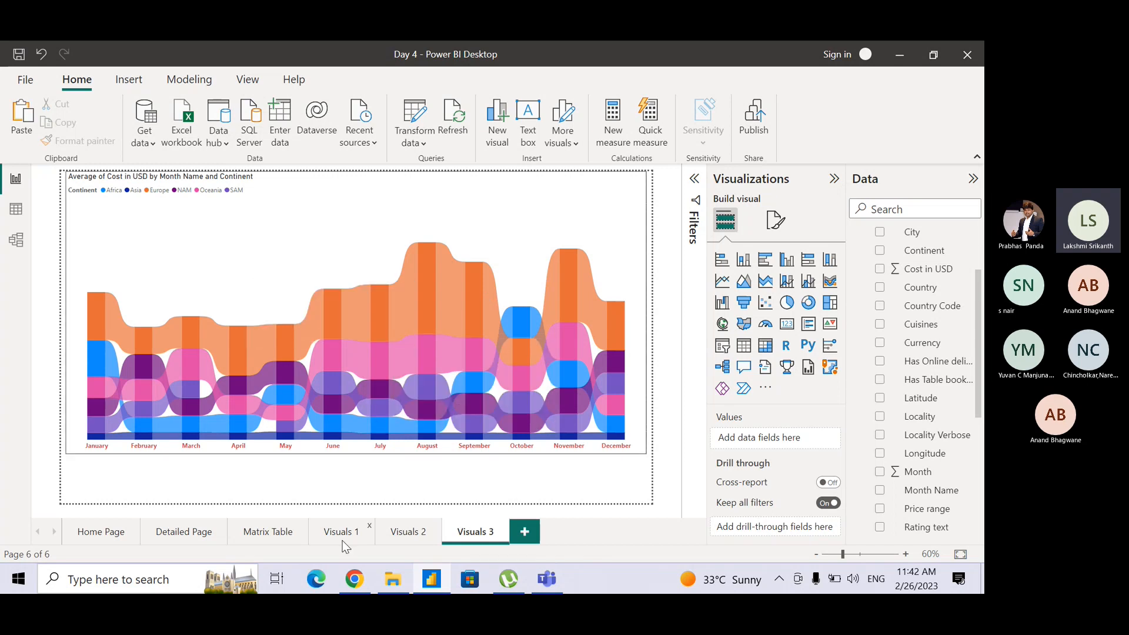
click(410, 532)
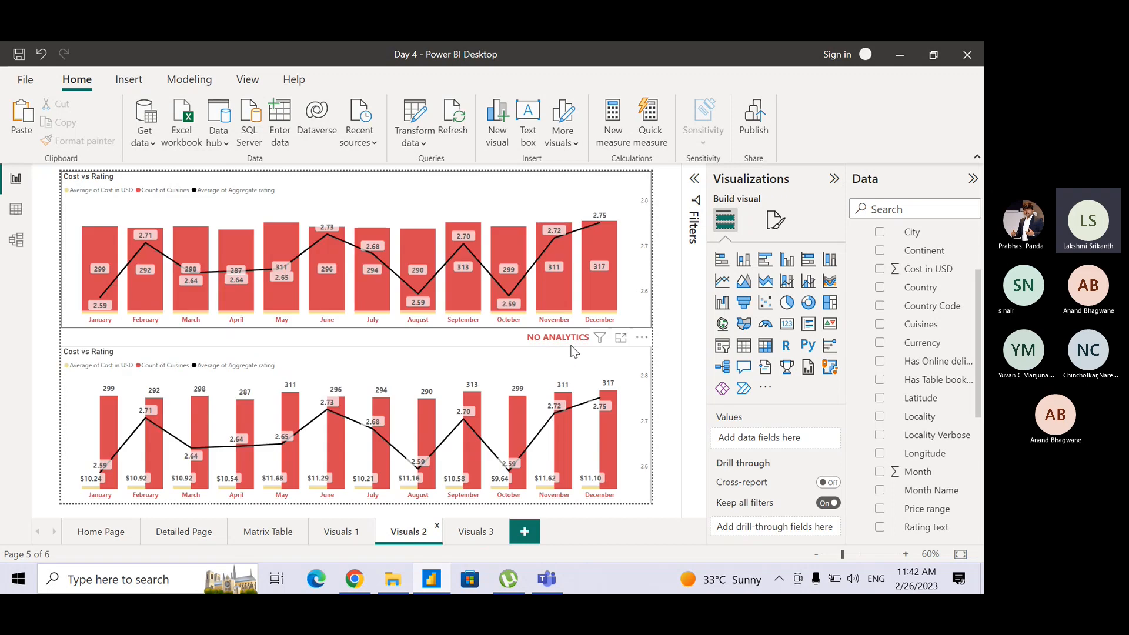
click(532, 337)
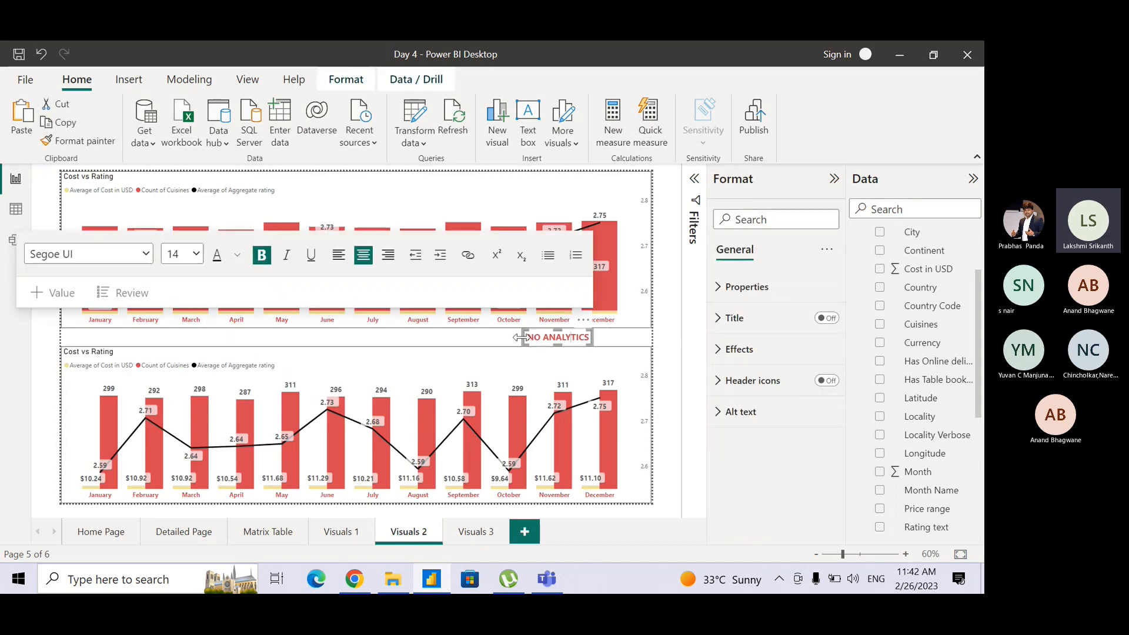
click(559, 328)
click(558, 330)
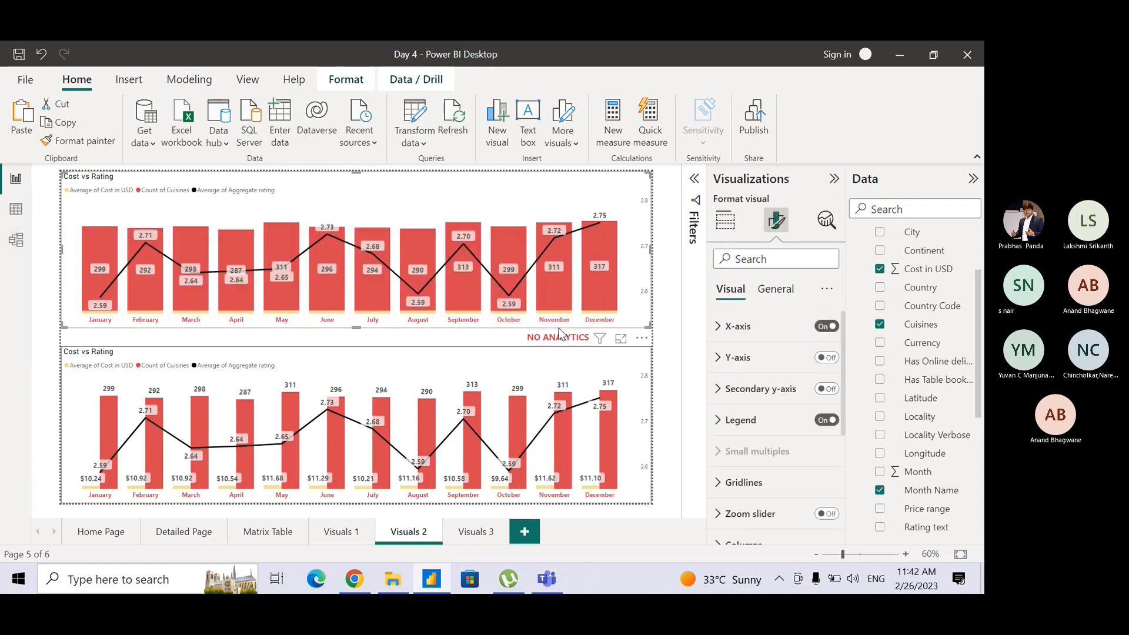
click(558, 333)
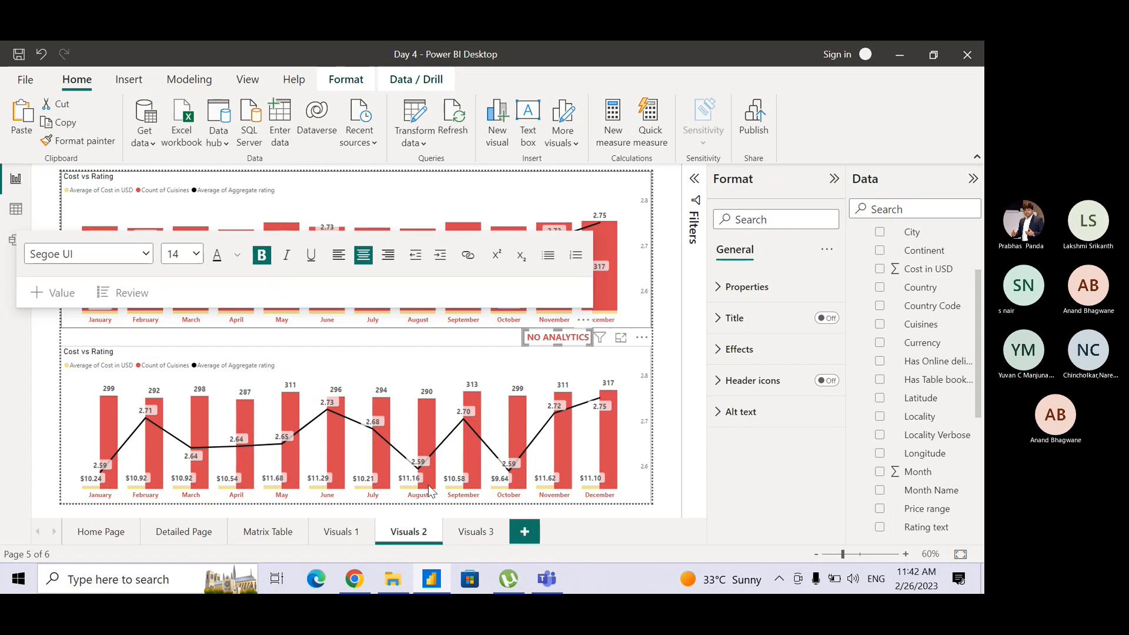
click(471, 524)
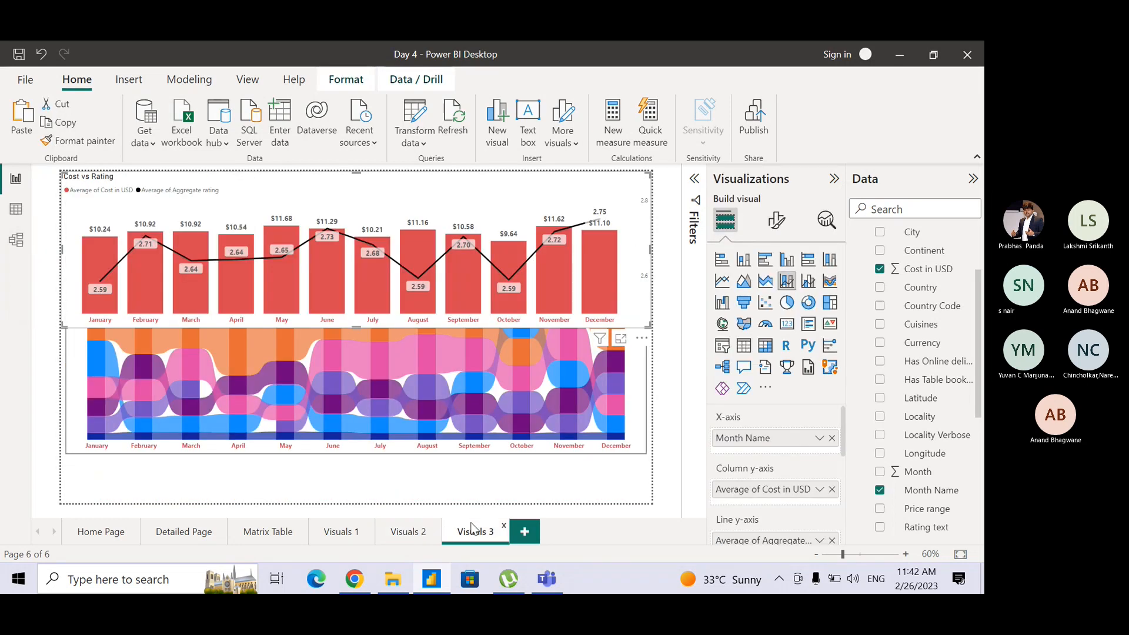
key(ctrl+z)
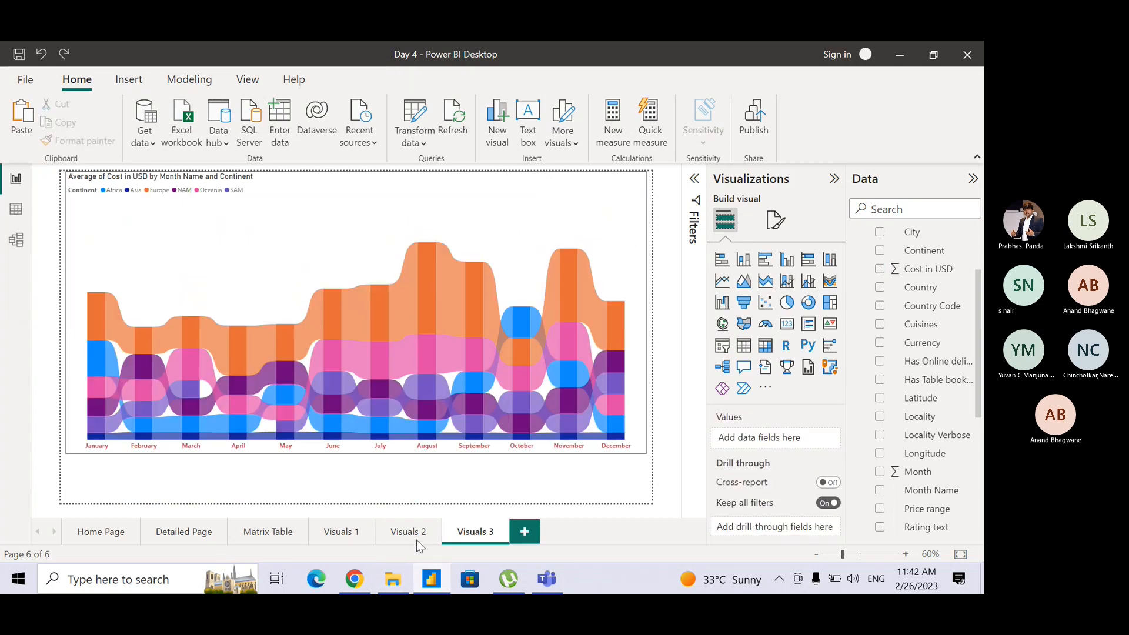
Copy the NO ANALYTICS text box from Visuals 2 to Visuals 3 and place it below the ribbon chart's lower-right corner.
click(417, 539)
click(525, 338)
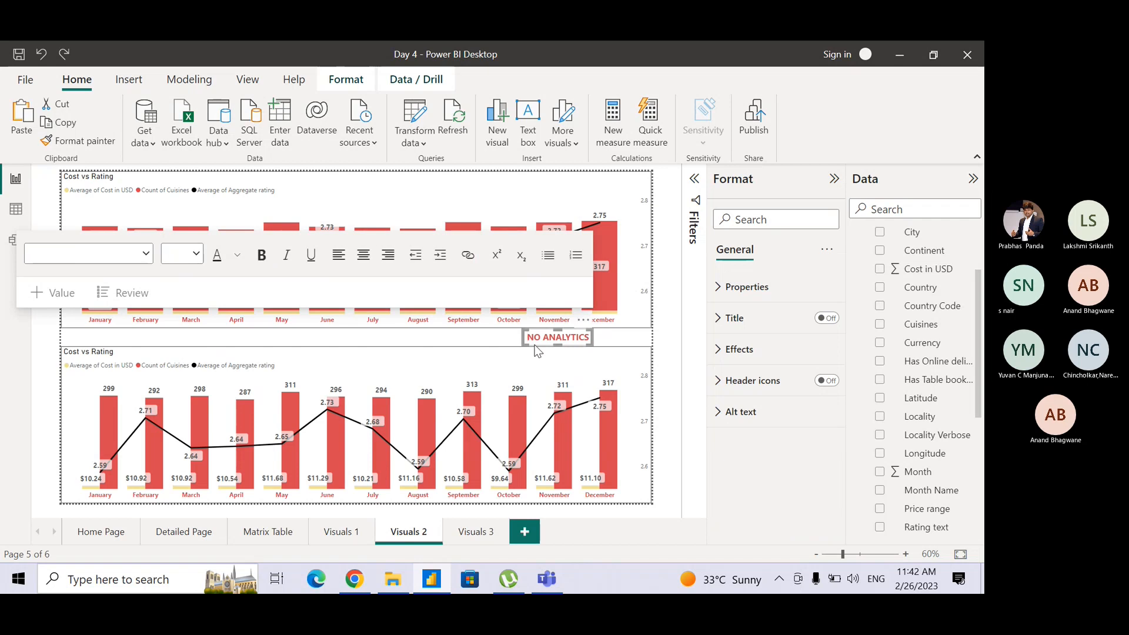
click(462, 531)
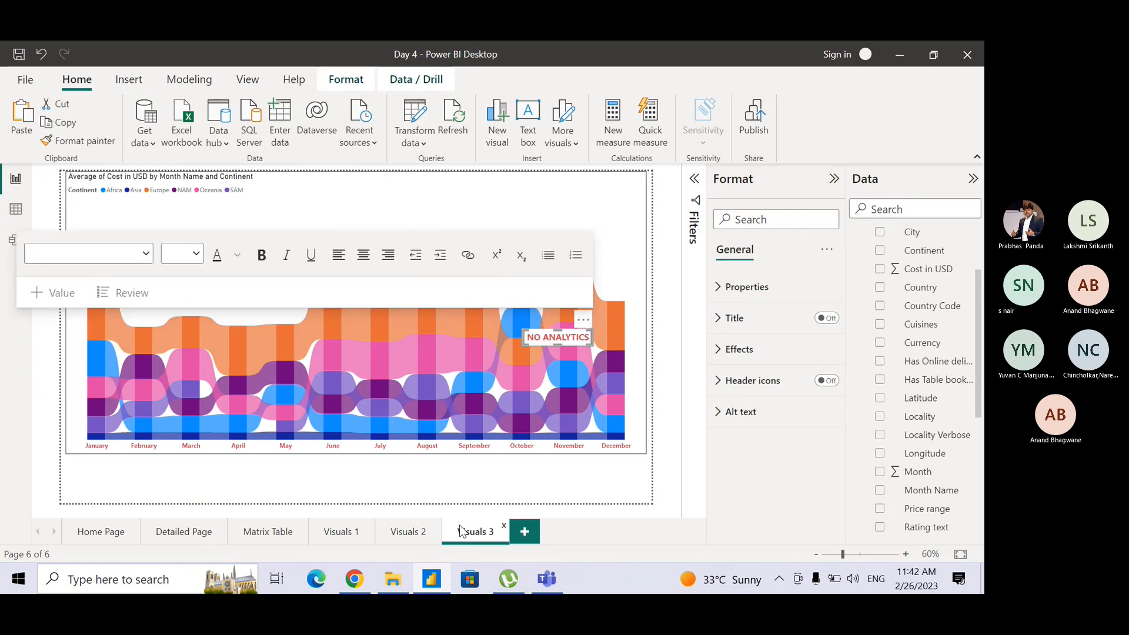
drag(545, 344, 594, 478)
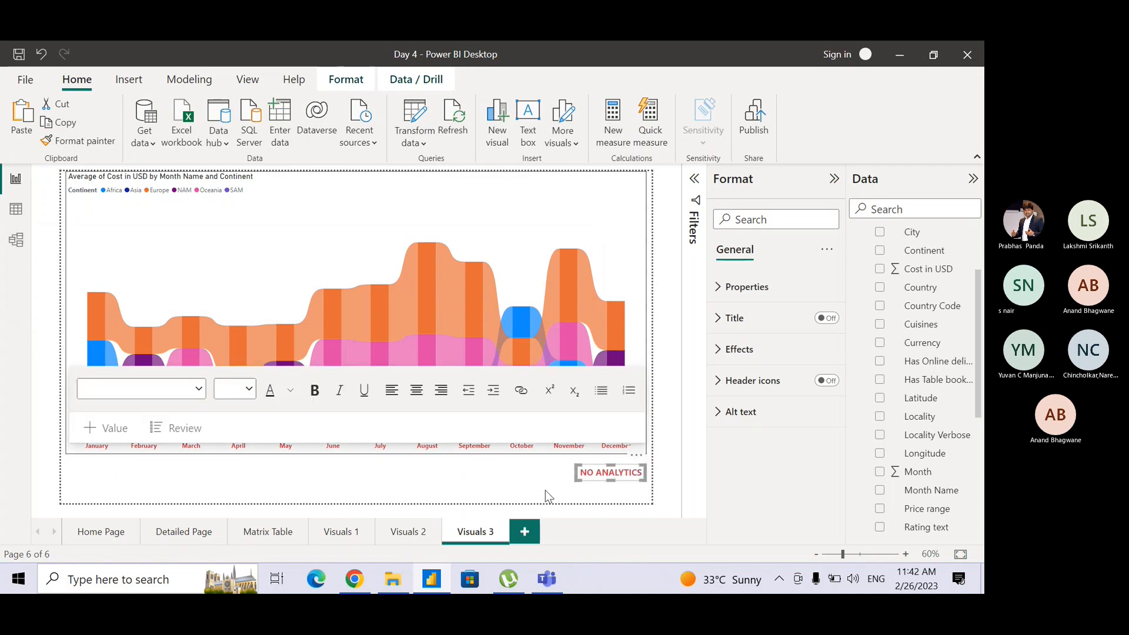
click(545, 491)
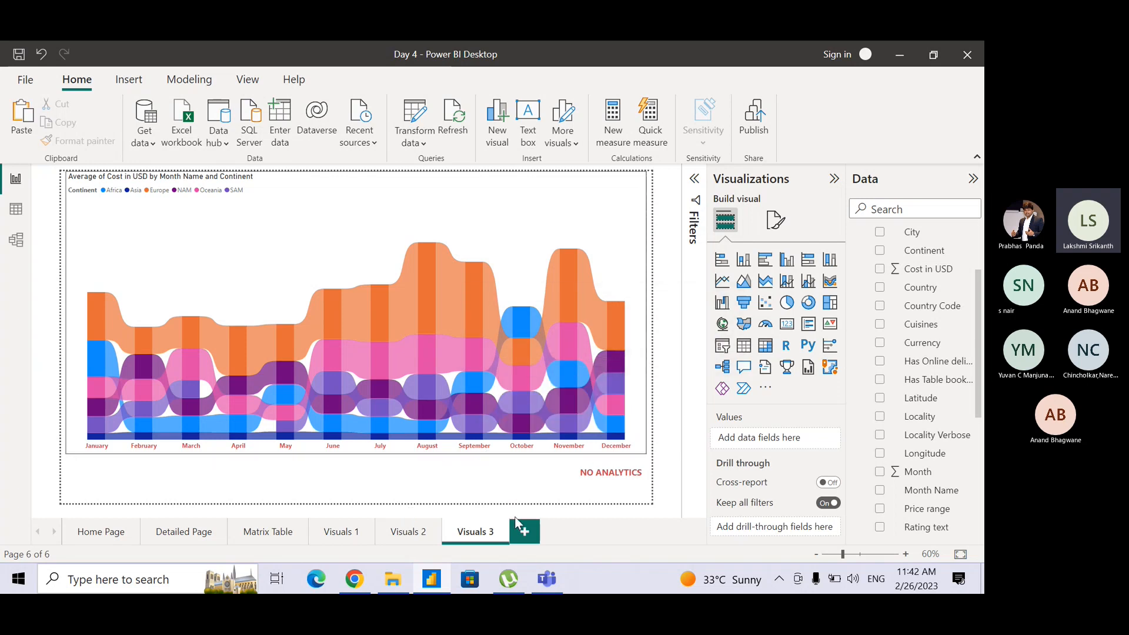
Duplicate the Visuals 3 report page.
right_click(473, 534)
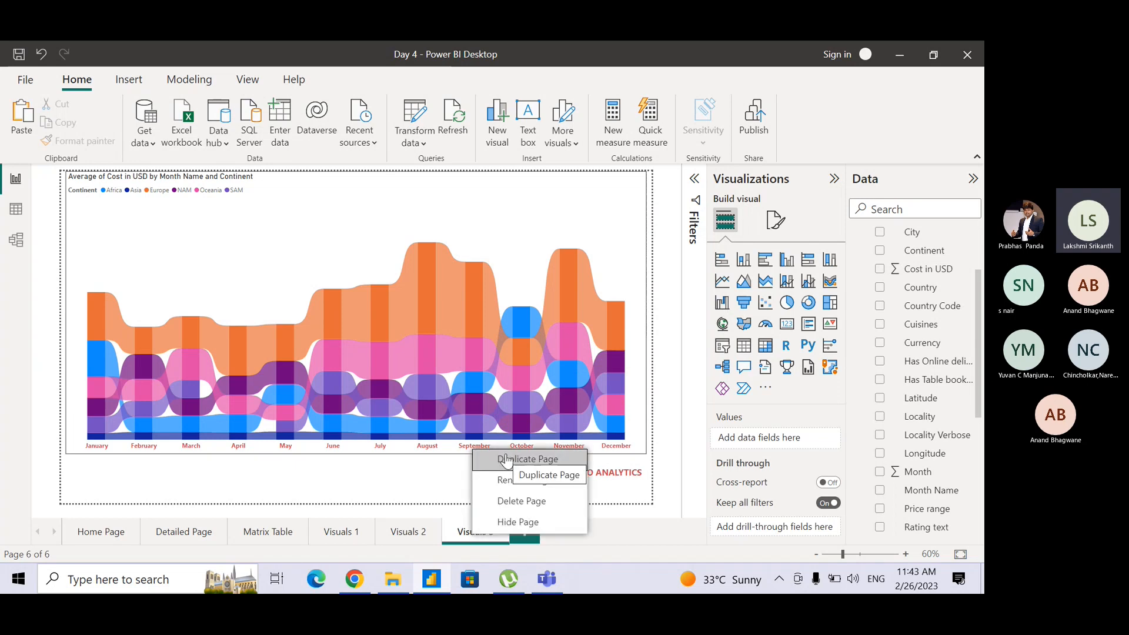
click(463, 536)
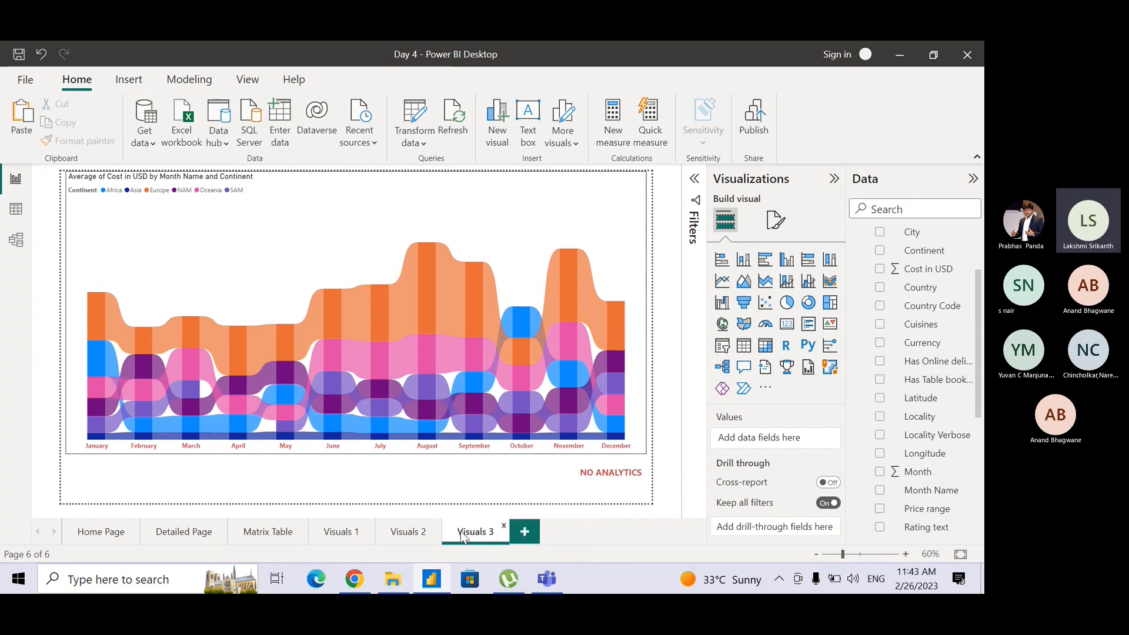
right_click(463, 536)
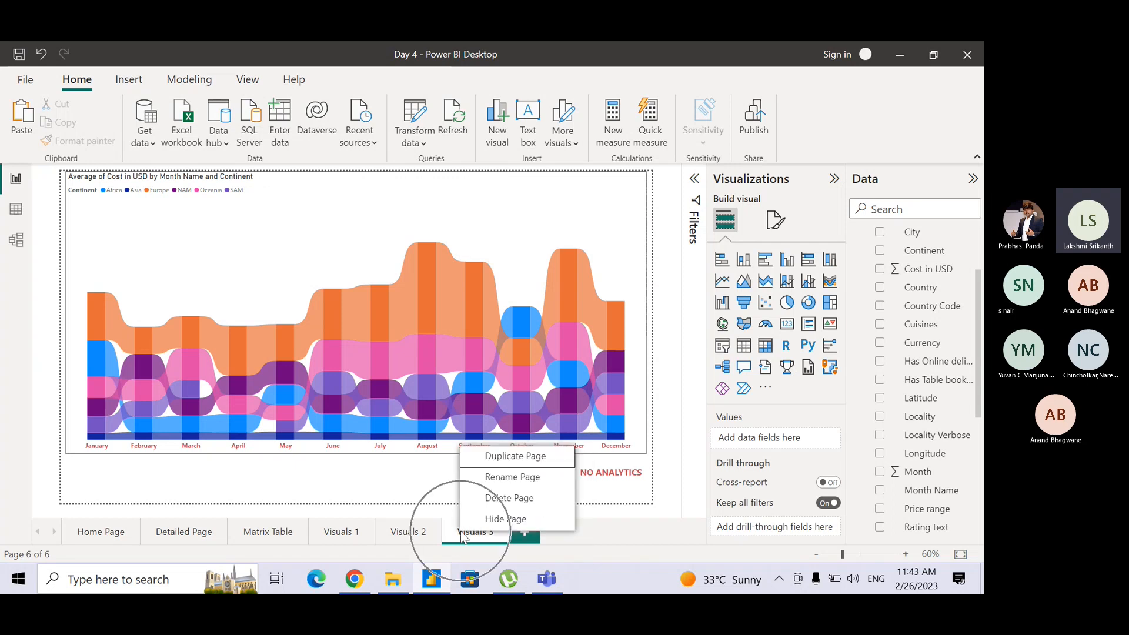
click(520, 459)
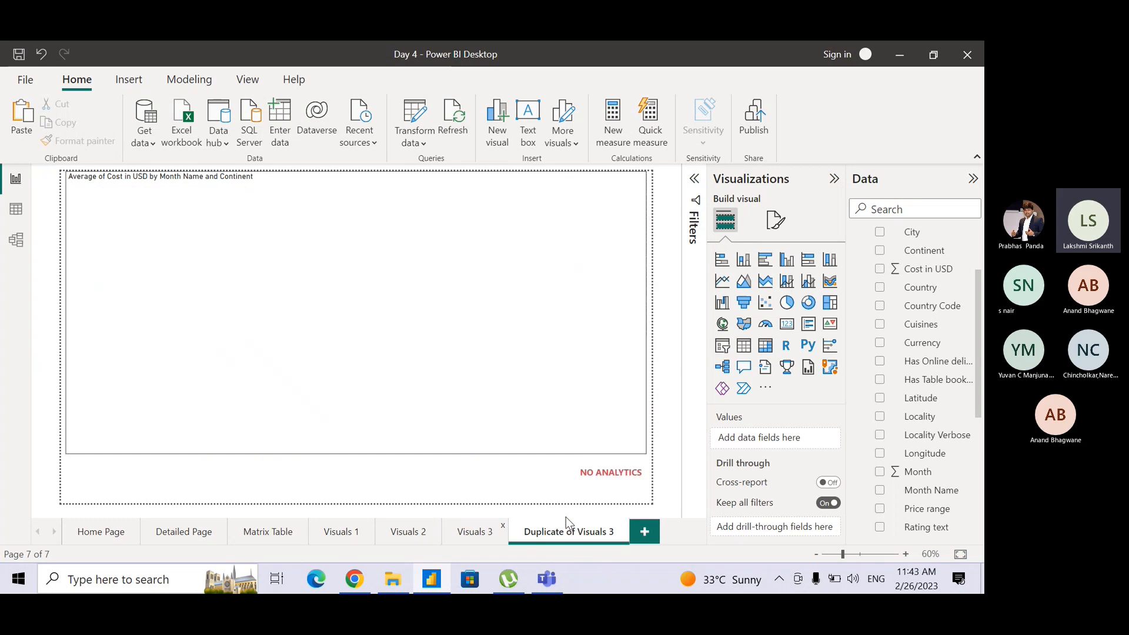
Rename the duplicated report page to Visuals 4.
double_click(552, 531)
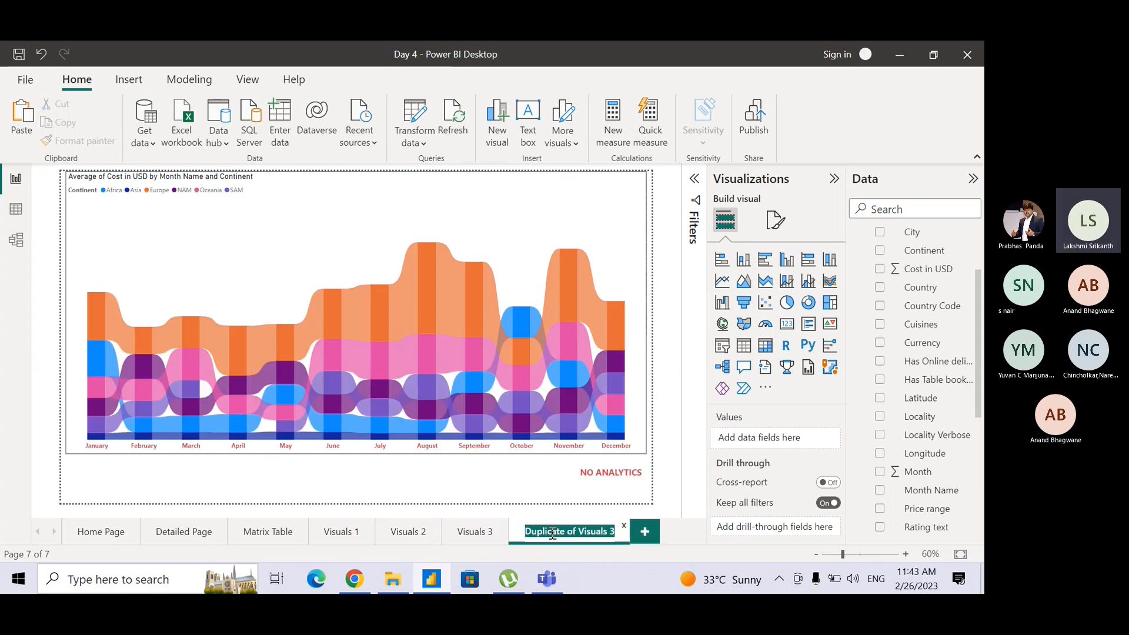
text(Visula)
key(BackSpace)
key(BackSpace)
text(als 4)
key(Return)
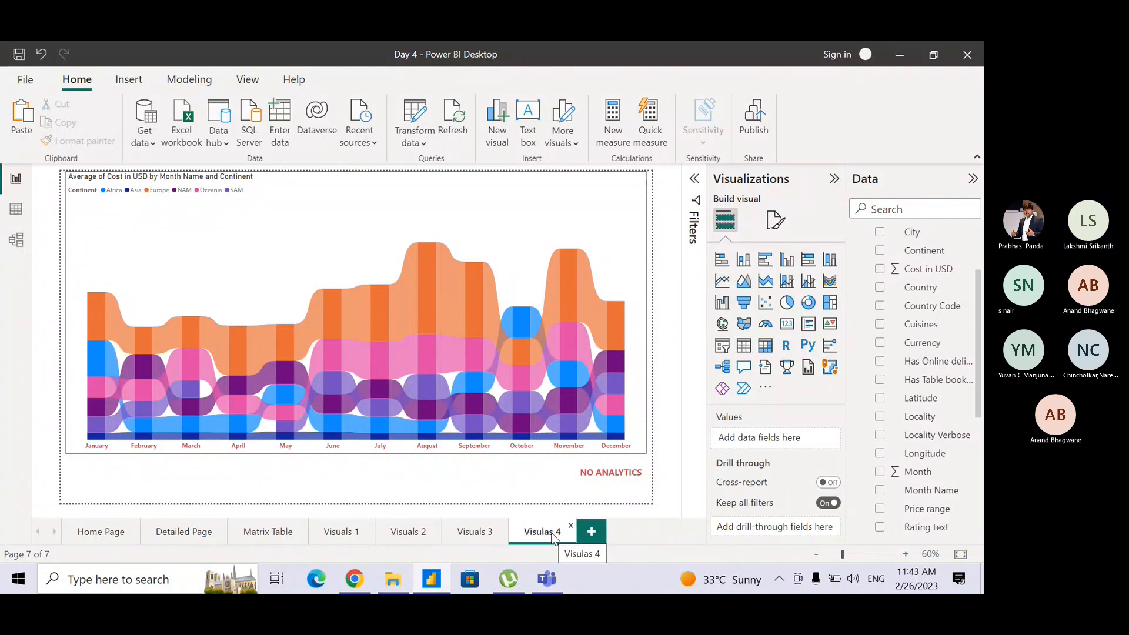
double_click(537, 532)
click(554, 532)
key(BackSpace)
key(BackSpace)
key(BackSpace)
key(BackSpace)
key(BackSpace)
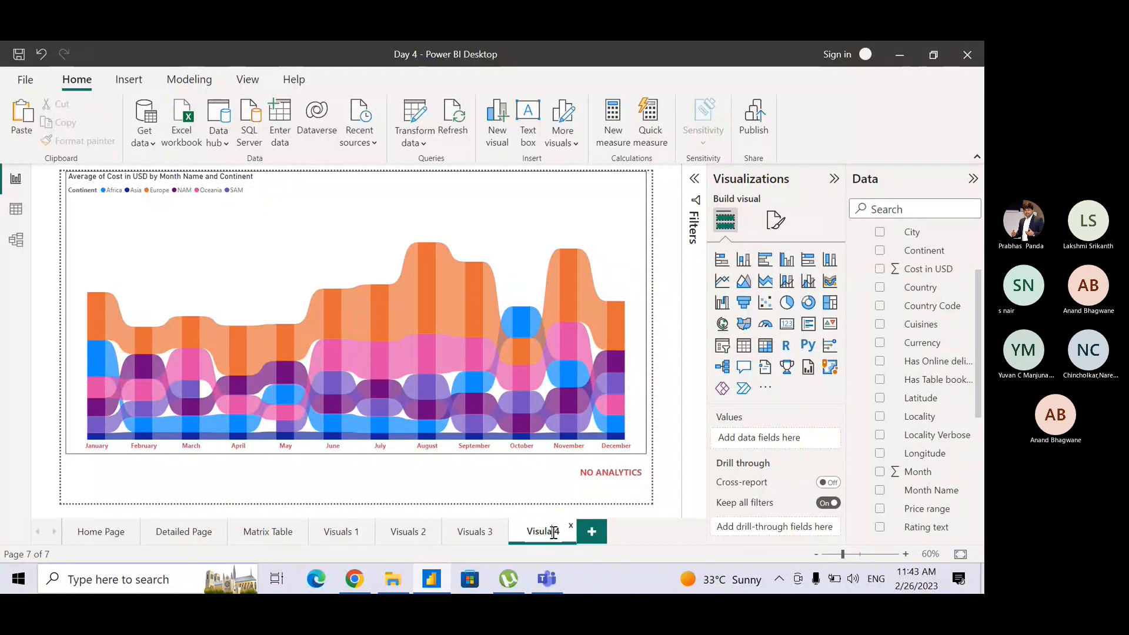
text(als 4)
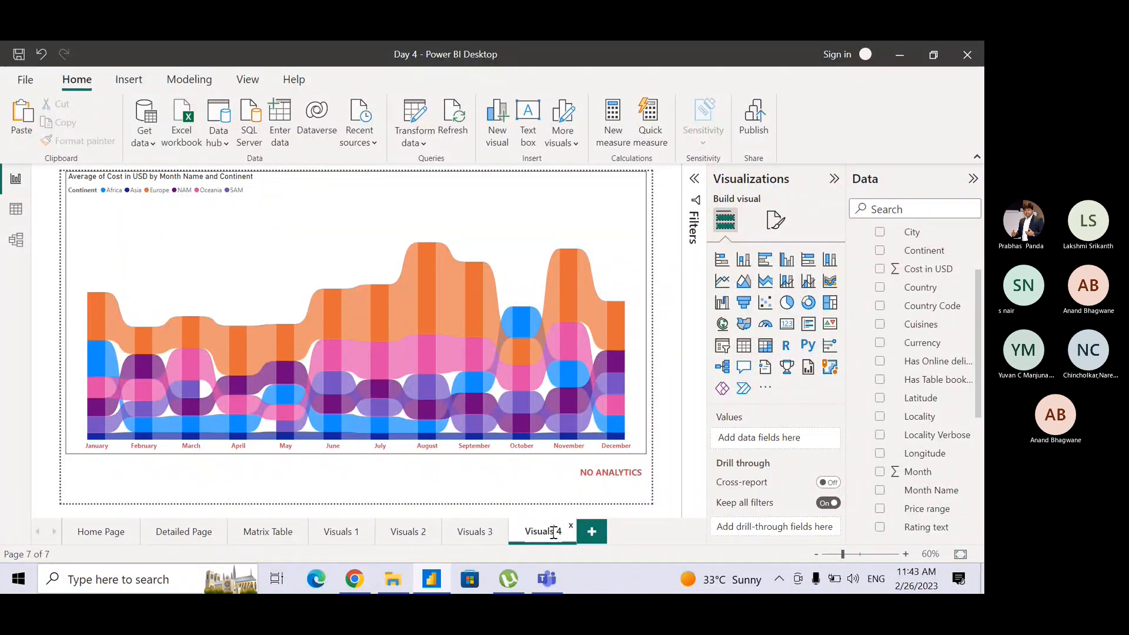
key(Return)
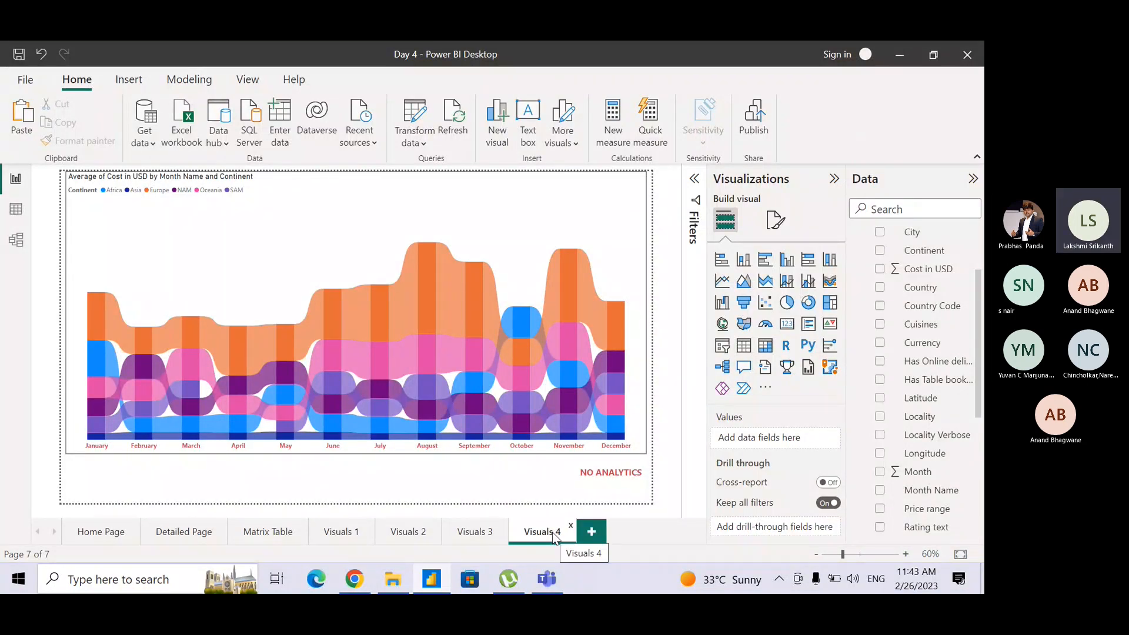
On Visuals 3, place a copy of the NO ANALYTICS text box below the chart's lower-left corner and change its text to RIBBON CHART.
click(485, 535)
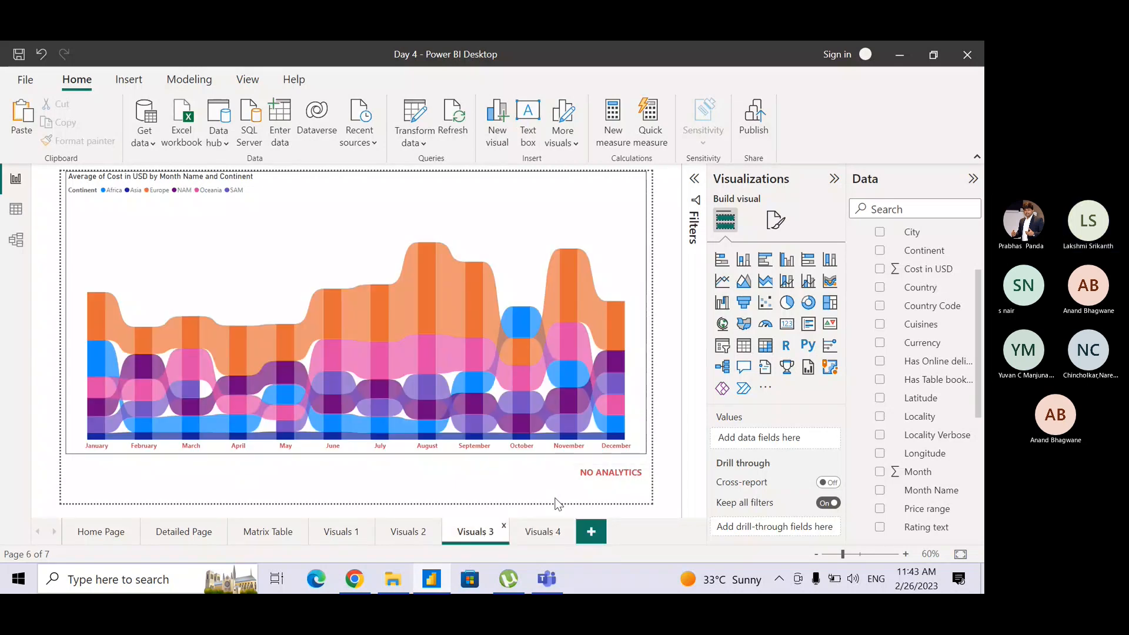
click(595, 475)
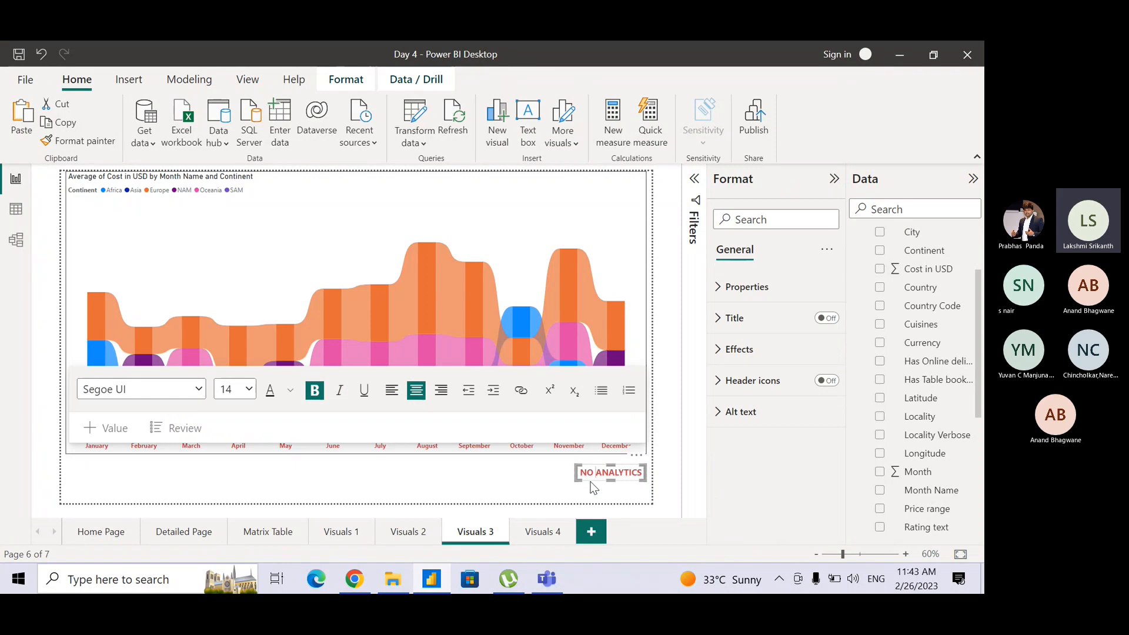
click(592, 487)
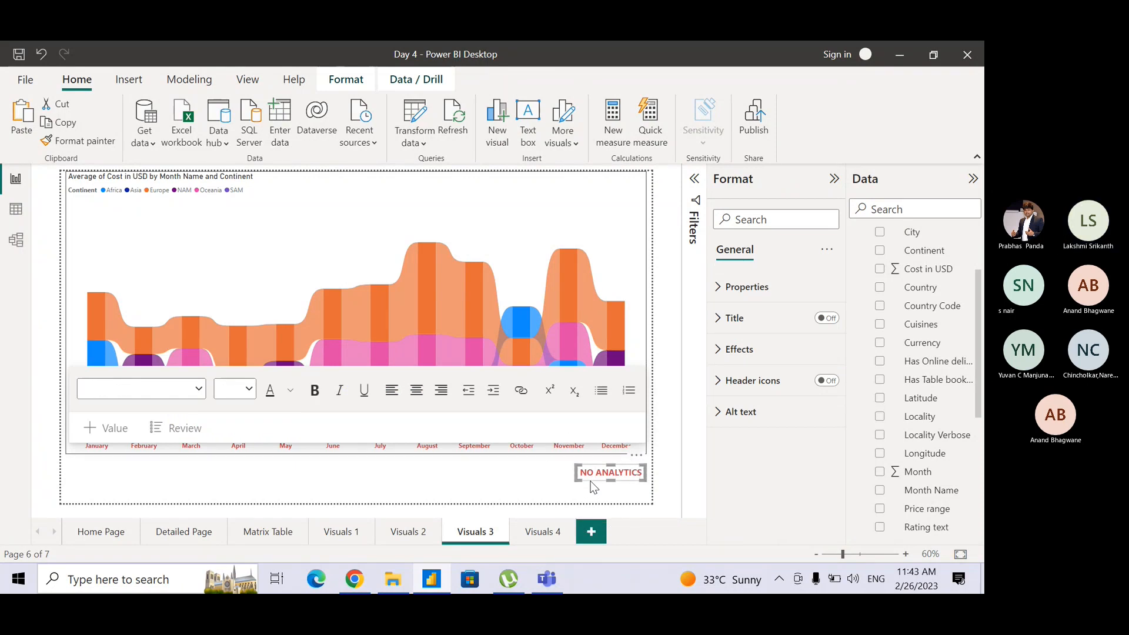
drag(593, 487, 155, 476)
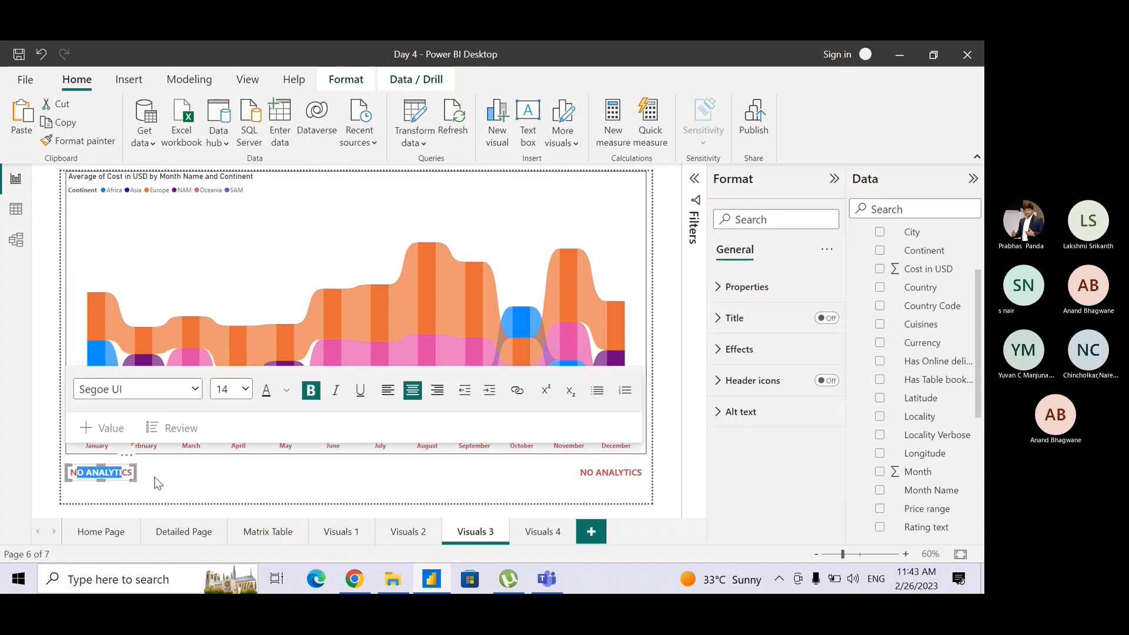
key(ctrl+a)
text(RIBBO)
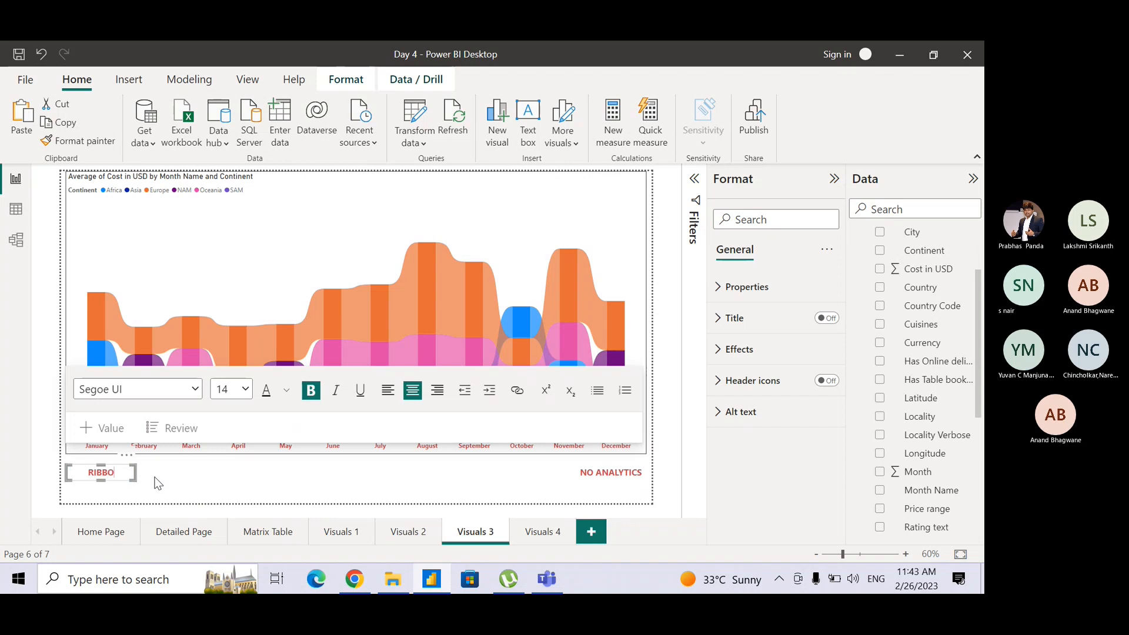
text(N CHART)
click(174, 487)
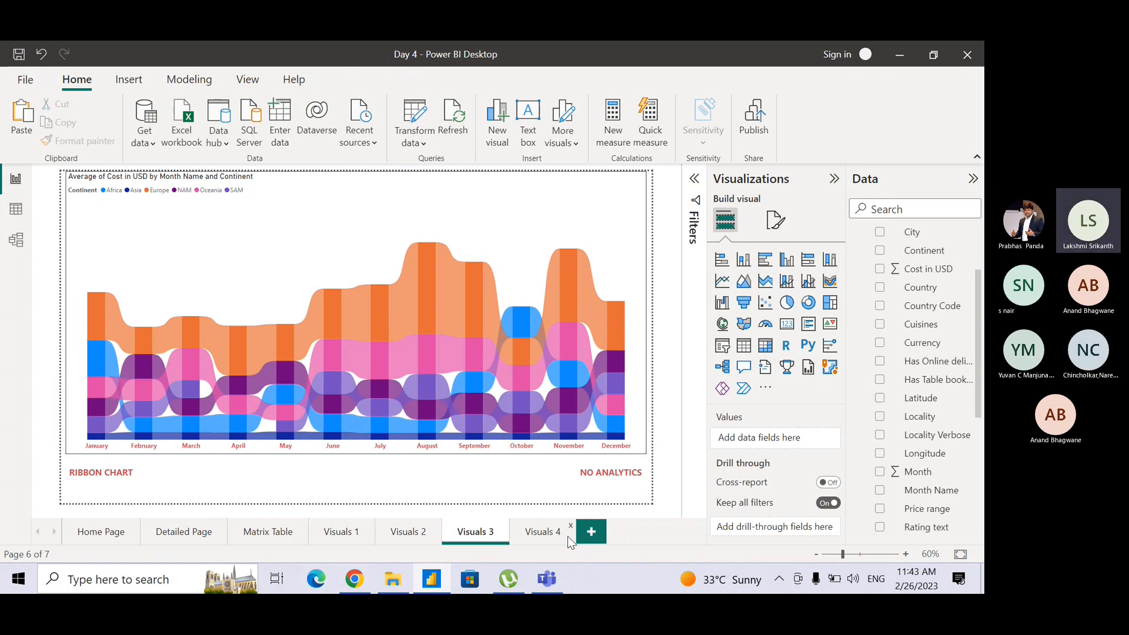
On Visuals 4, place a copy of the NO ANALYTICS text box below the chart's lower-left corner.
click(527, 532)
click(252, 487)
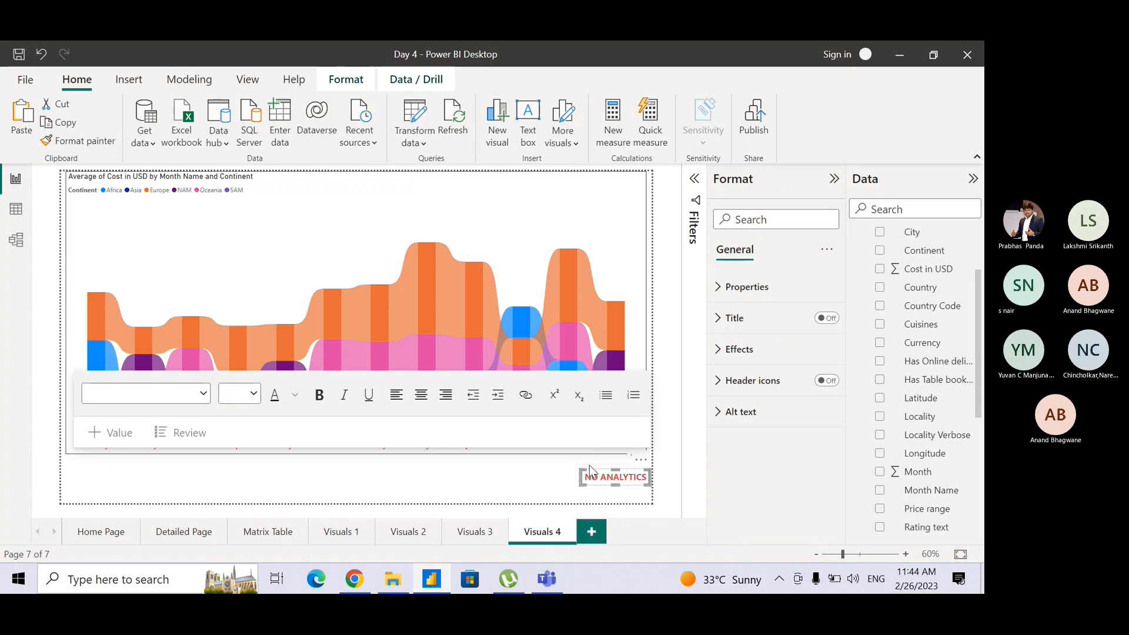
drag(590, 471, 73, 474)
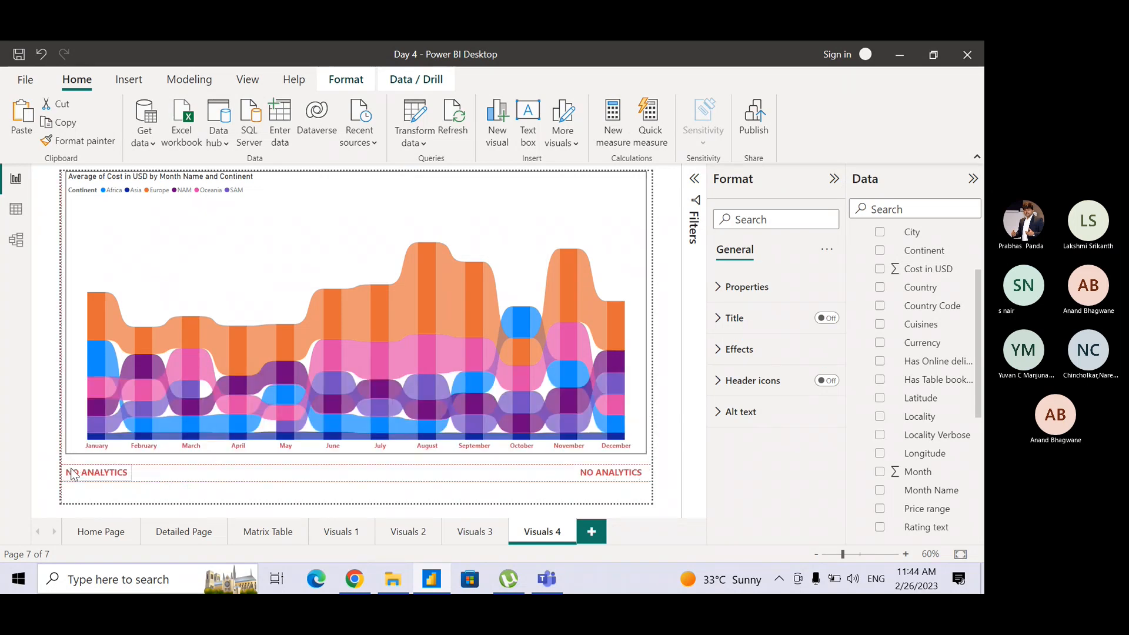
click(76, 474)
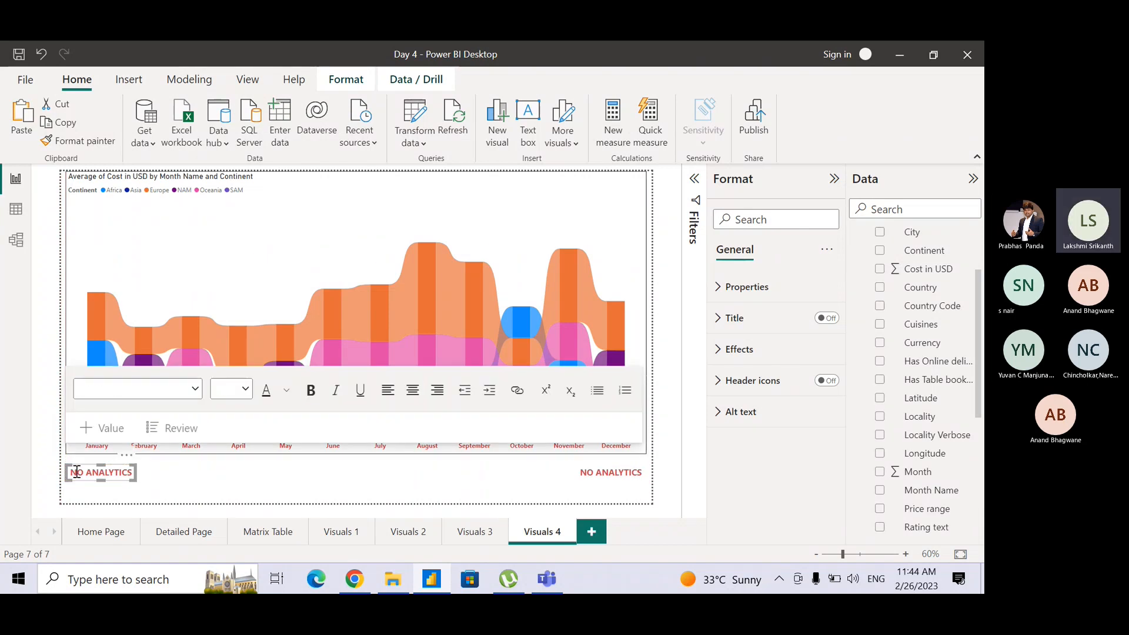
Change the copied text box's text to WATERFALL CHART and widen the box so it fits on one line.
key(ctrl+a)
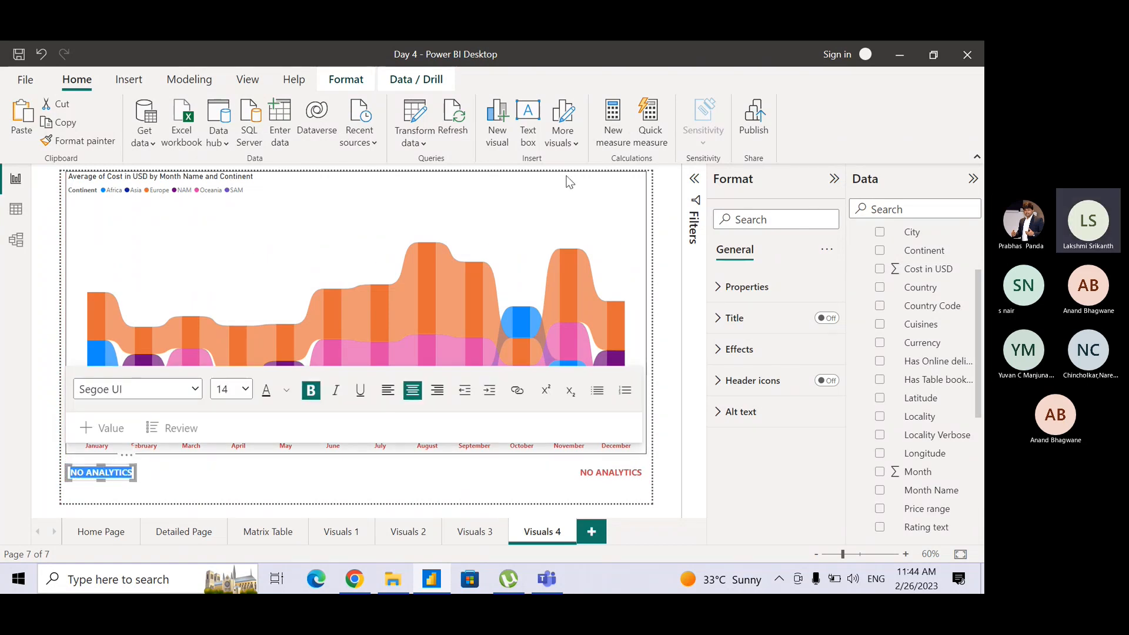
key(BackSpace)
text(WATERFALL)
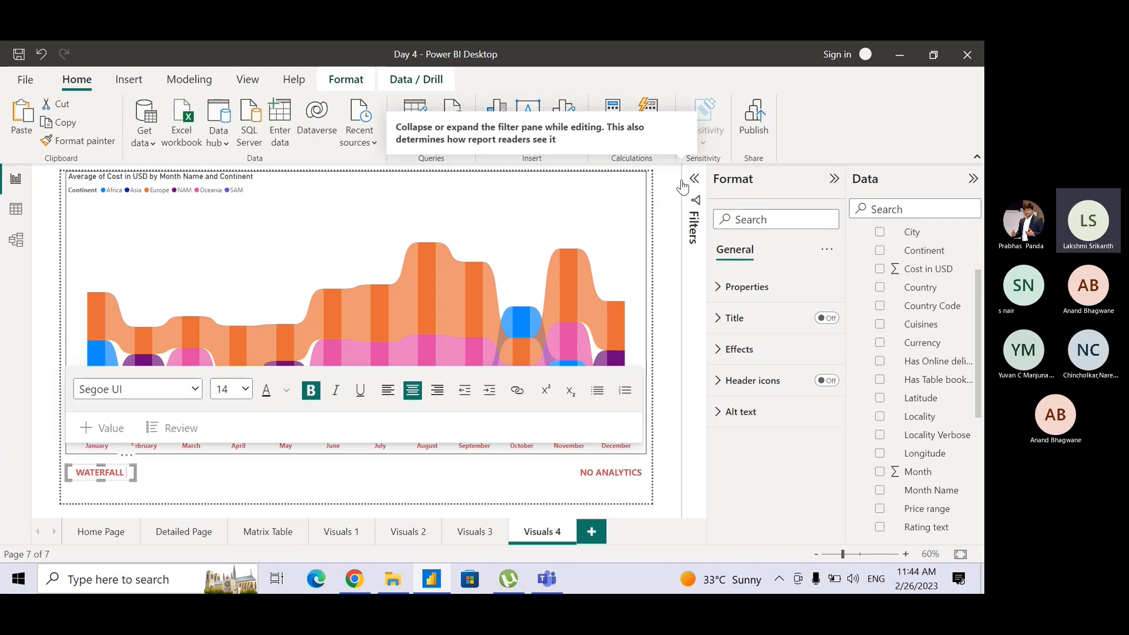
text( CHART)
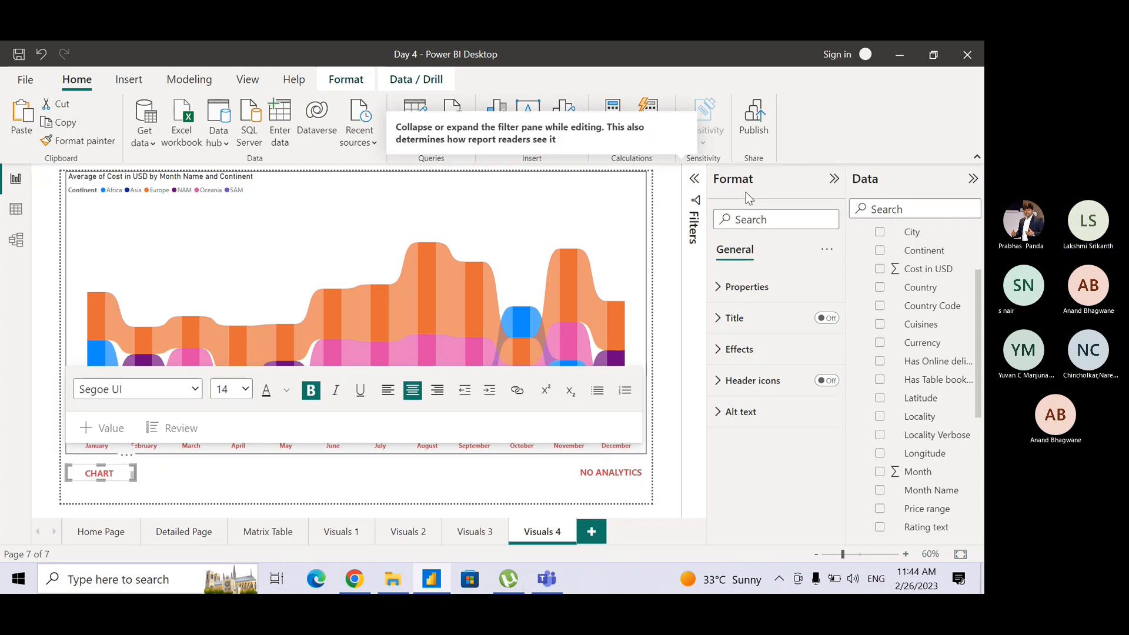
drag(132, 476, 160, 480)
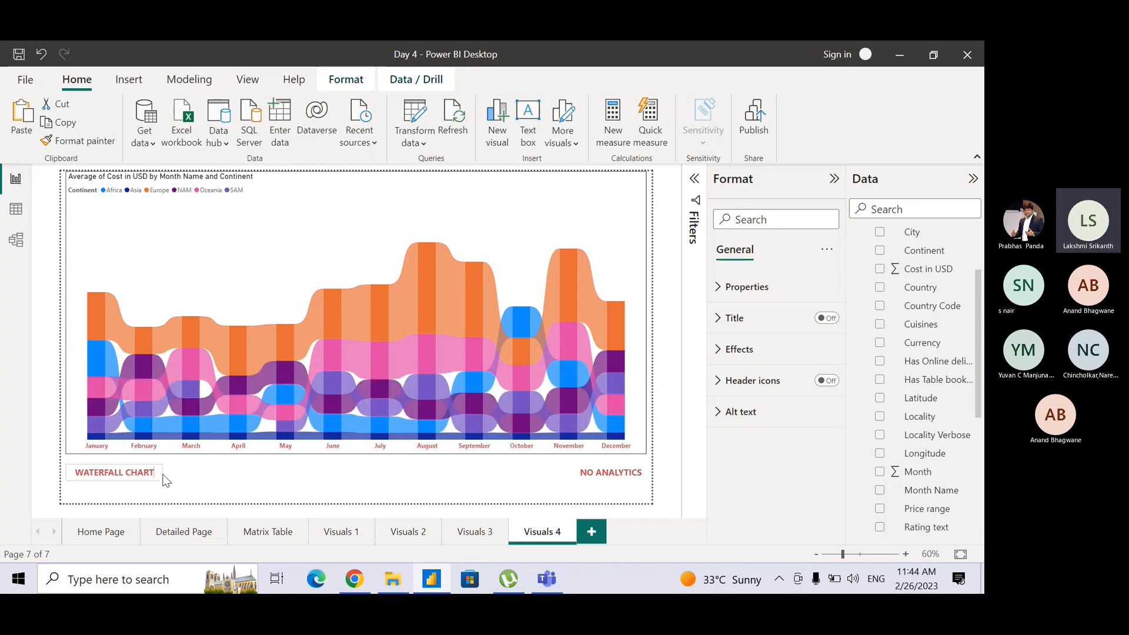
click(217, 475)
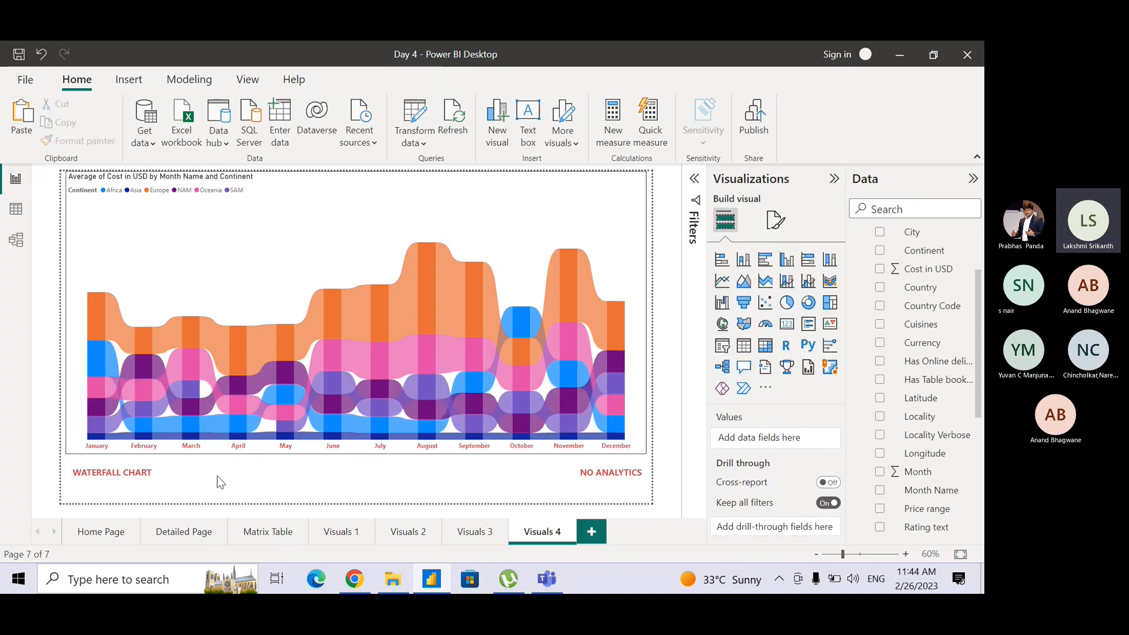
Convert the ribbon chart on the Visuals 4 page into a waterfall chart.
click(332, 187)
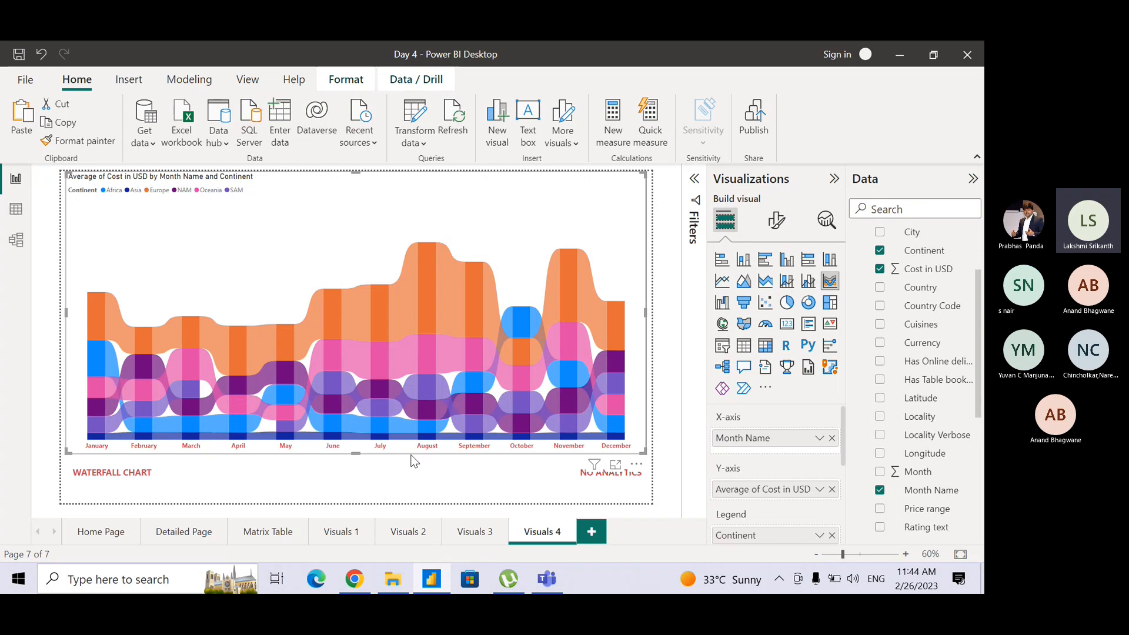
click(420, 499)
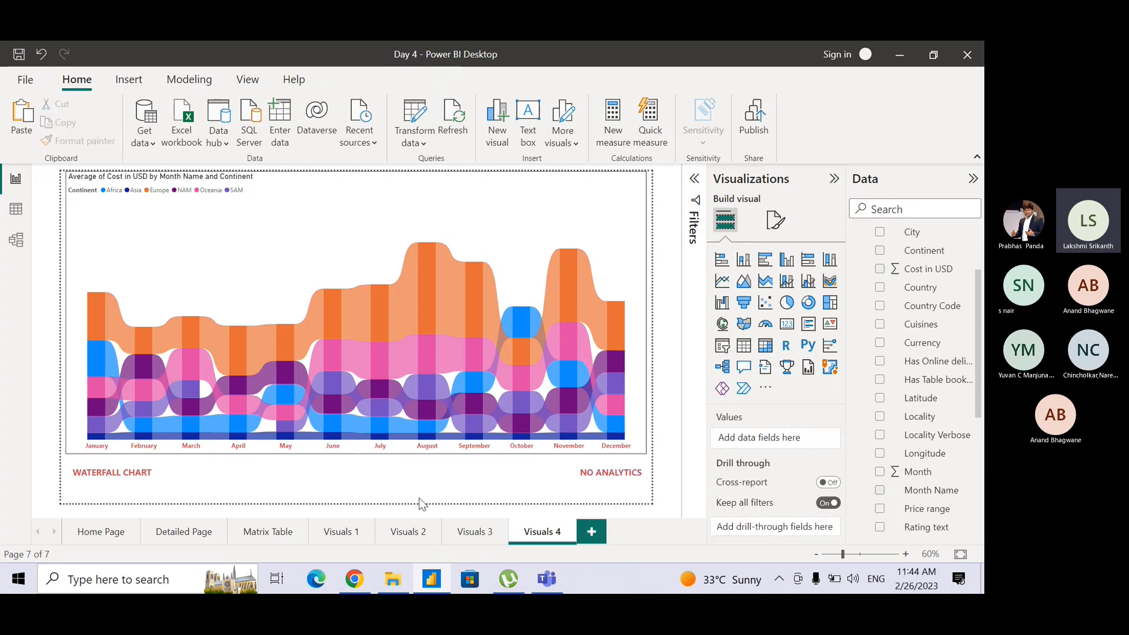
click(537, 203)
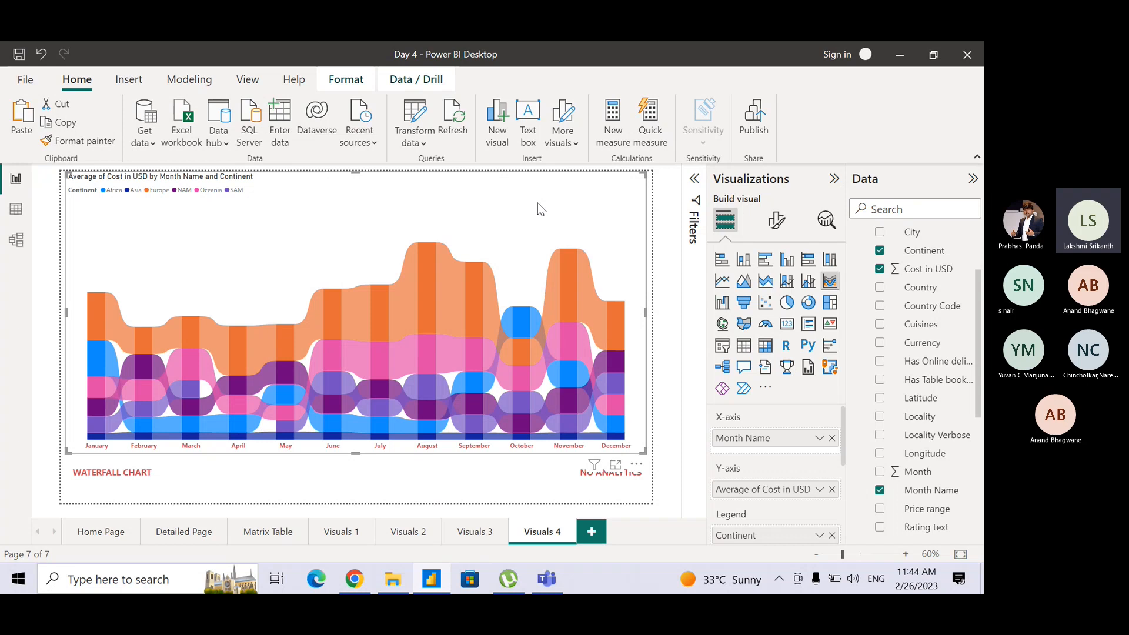
click(723, 303)
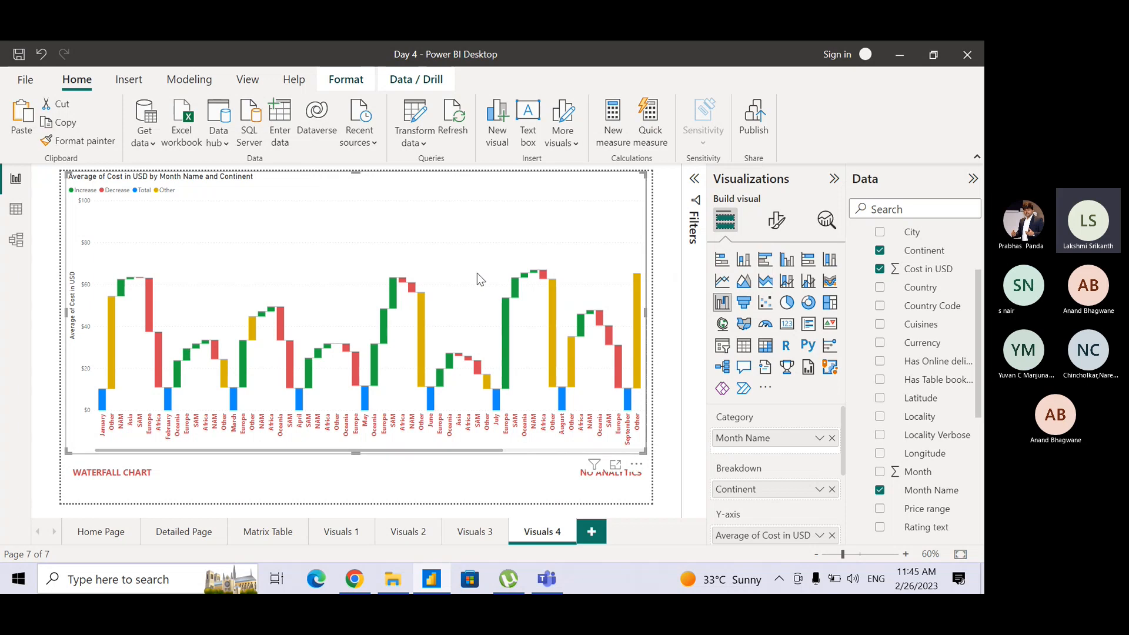
click(659, 233)
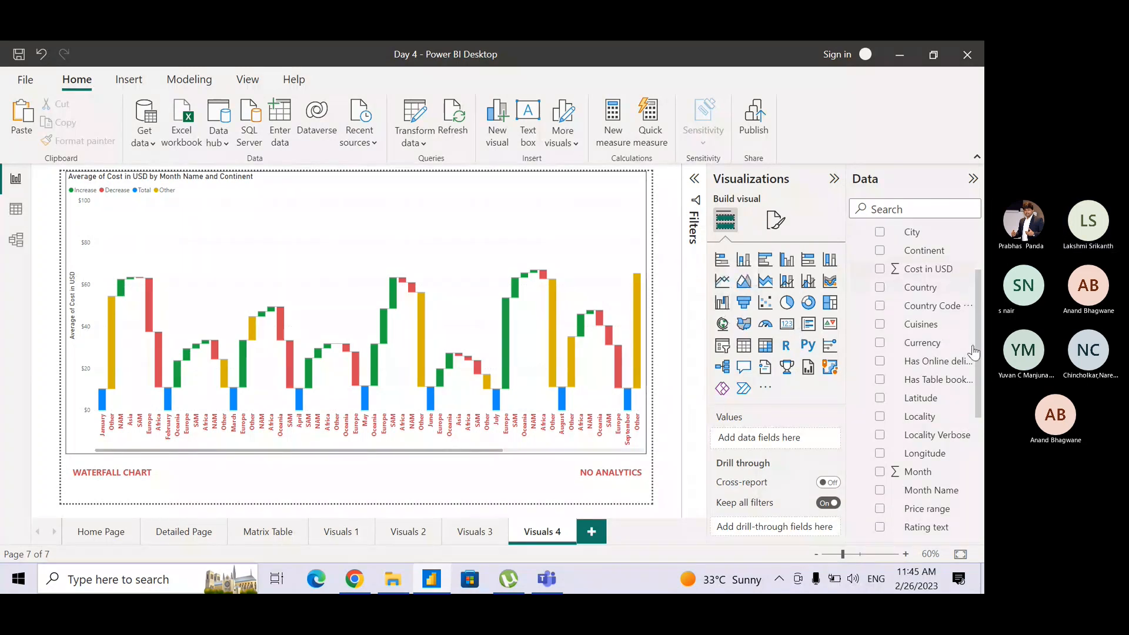
Add the Month field below the waterfall chart as a new visual and turn that visual into a slicer.
scroll(955, 274, up, 2)
mouse_move(984, 303)
mouse_down()
mouse_move(984, 330)
mouse_move(984, 313)
mouse_up()
scroll(924, 391, down, 3)
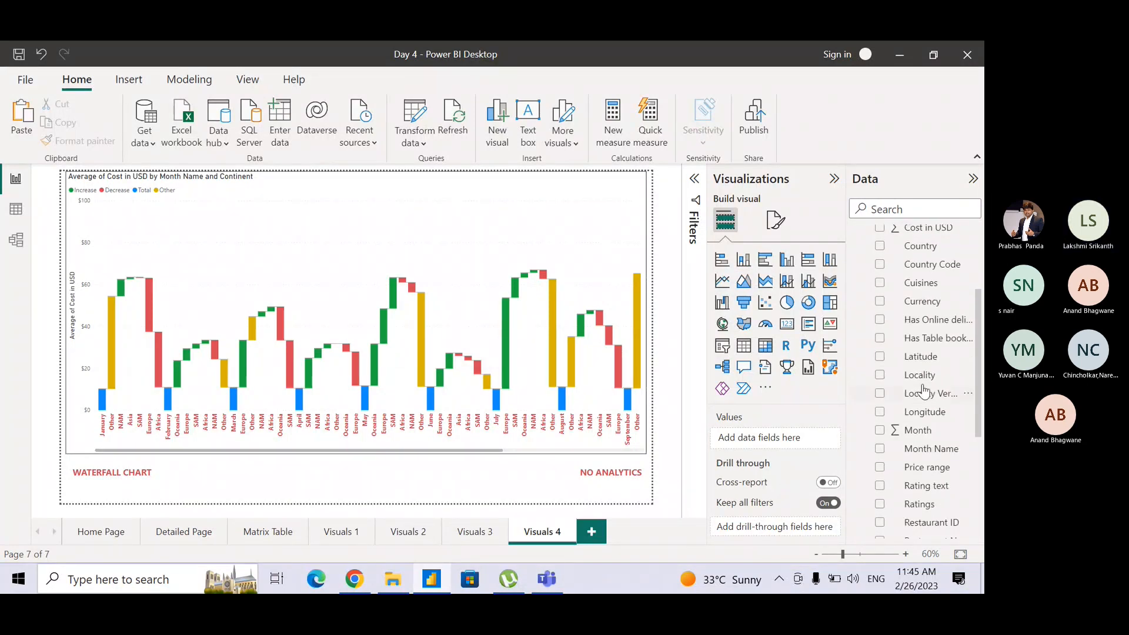
drag(920, 430, 361, 474)
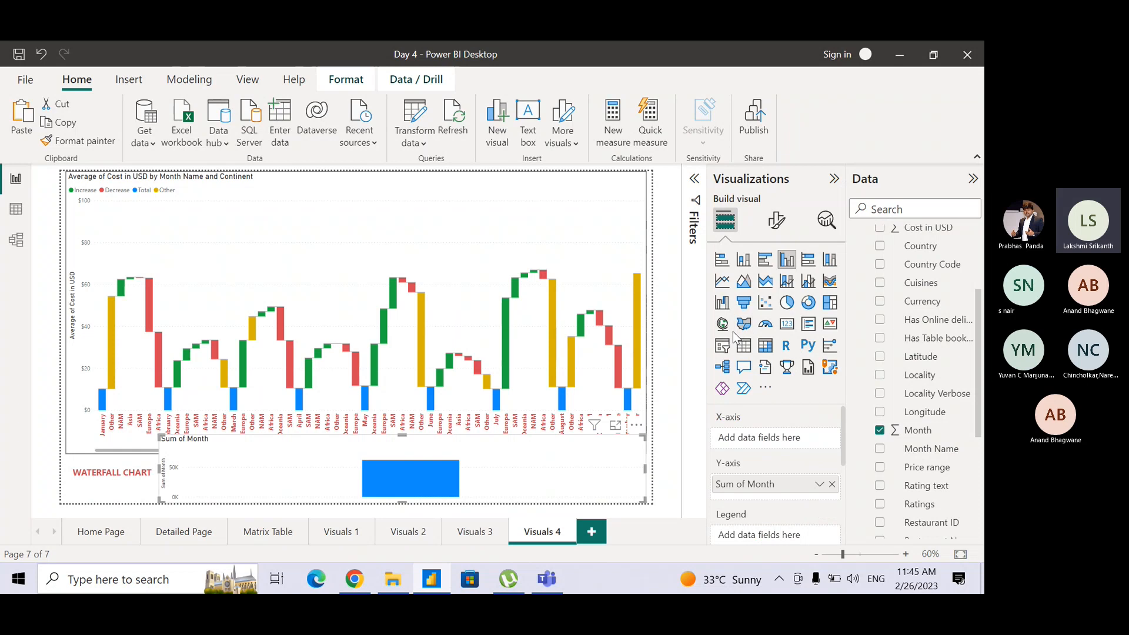
click(723, 346)
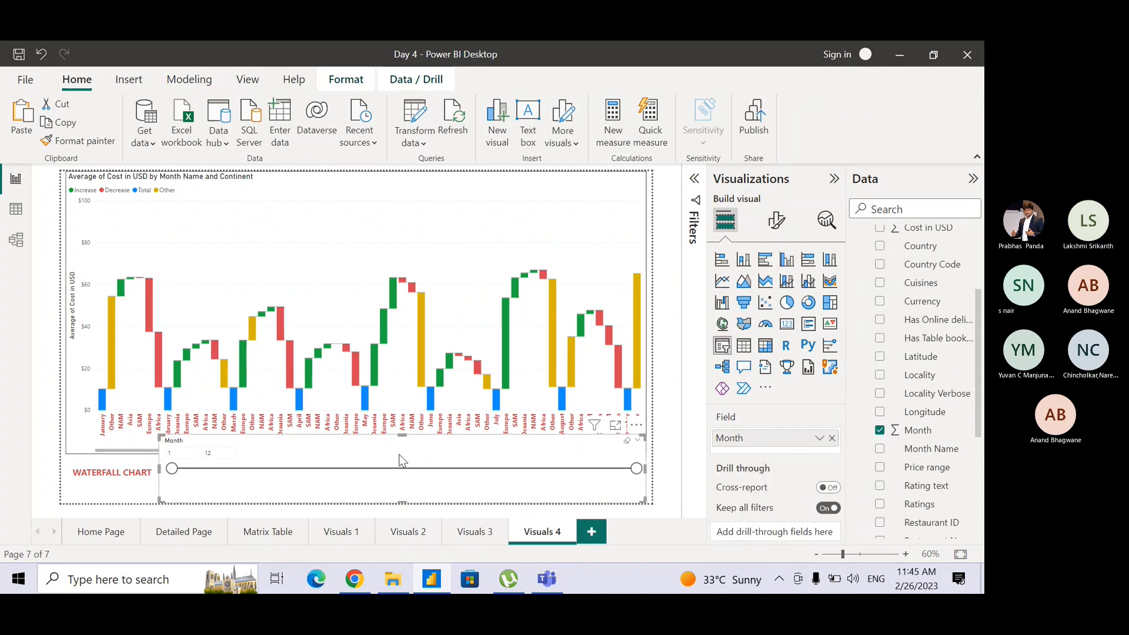
Shrink the Month slicer so it fits below the chart, between the WATERFALL CHART and NO ANALYTICS labels.
drag(408, 435, 391, 466)
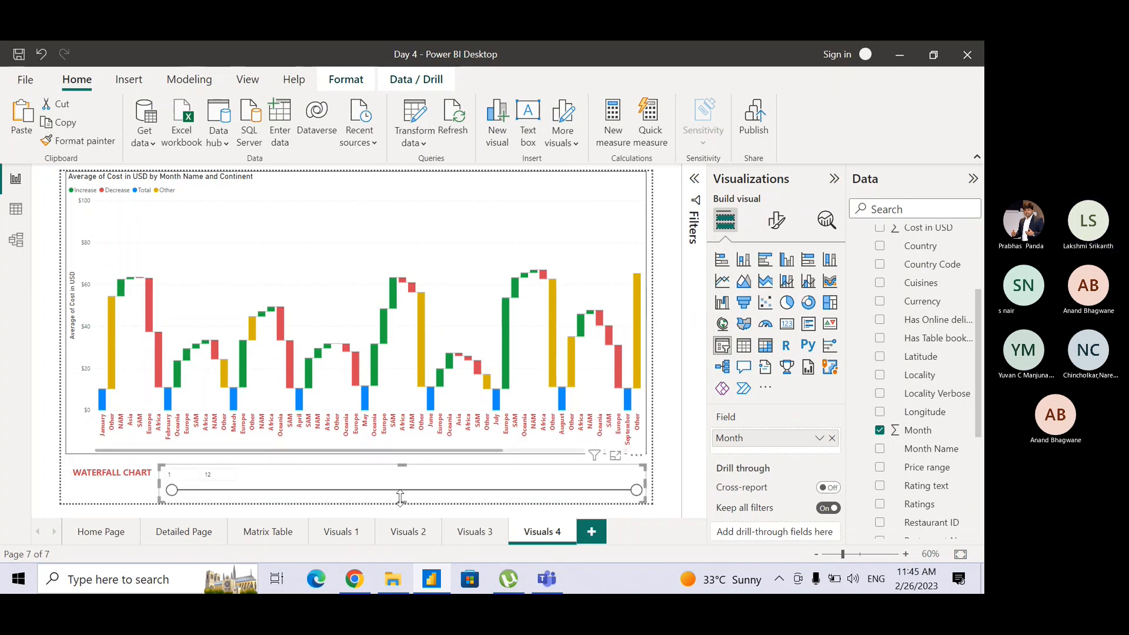
drag(645, 482, 569, 474)
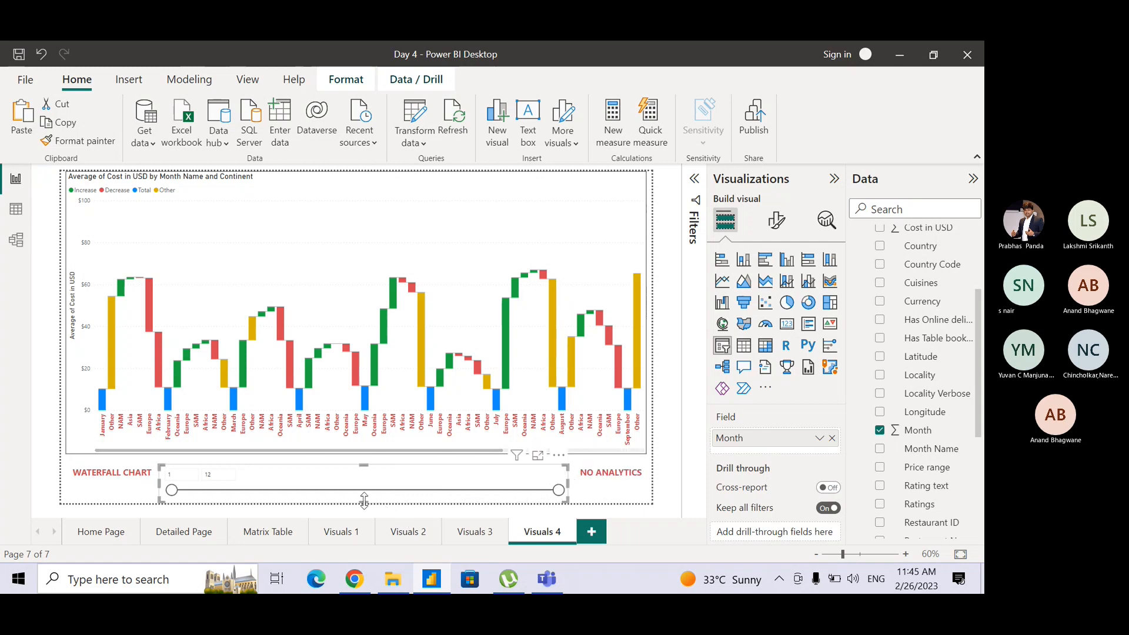
mouse_move(364, 501)
mouse_down()
mouse_move(362, 486)
mouse_move(361, 504)
mouse_up()
click(590, 495)
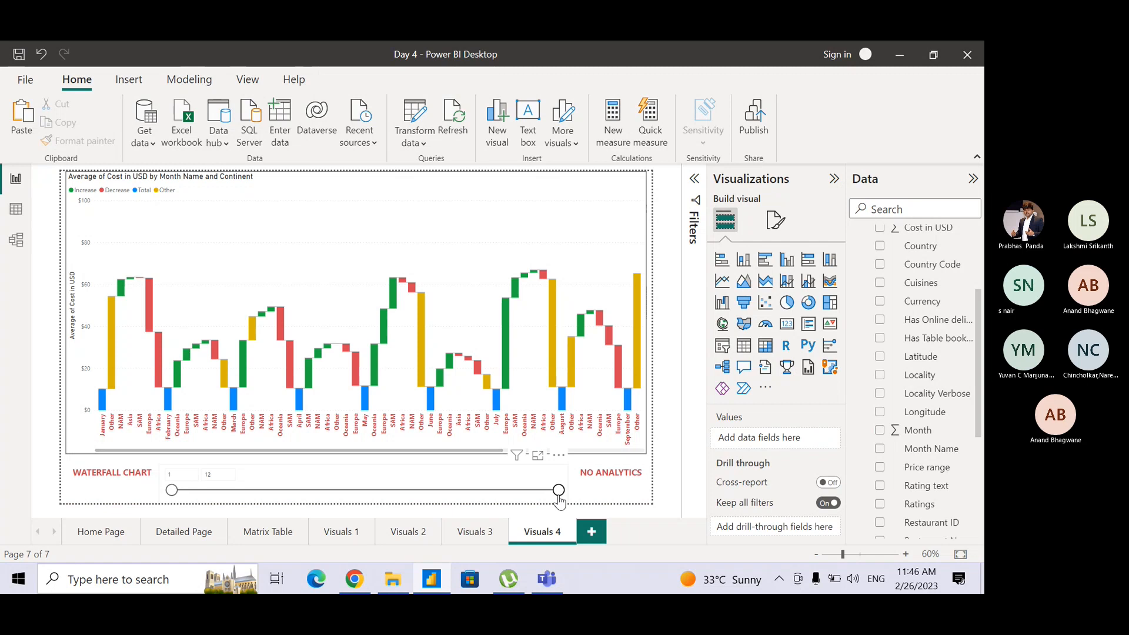
Limit the Month slicer's range to months 1 through 3.
drag(559, 490, 280, 491)
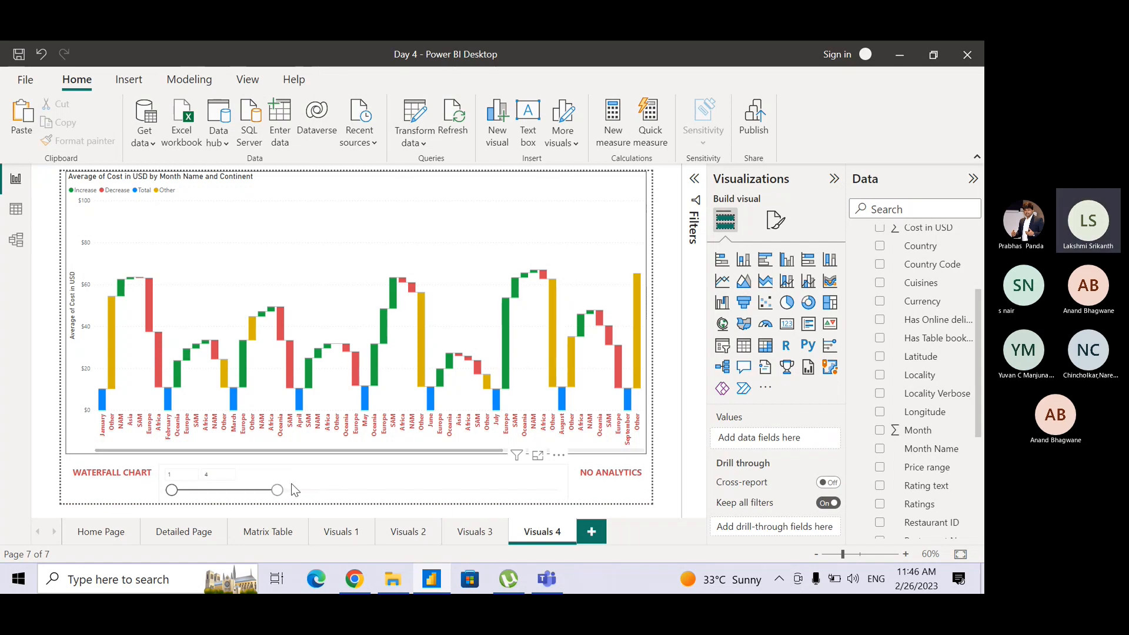
click(256, 484)
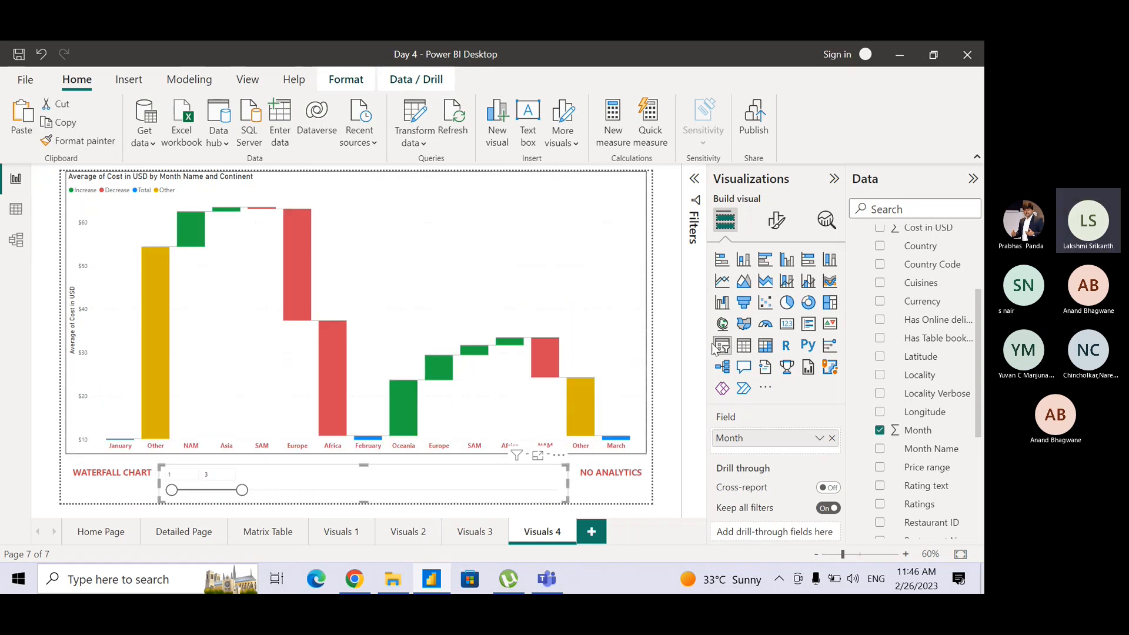
click(665, 352)
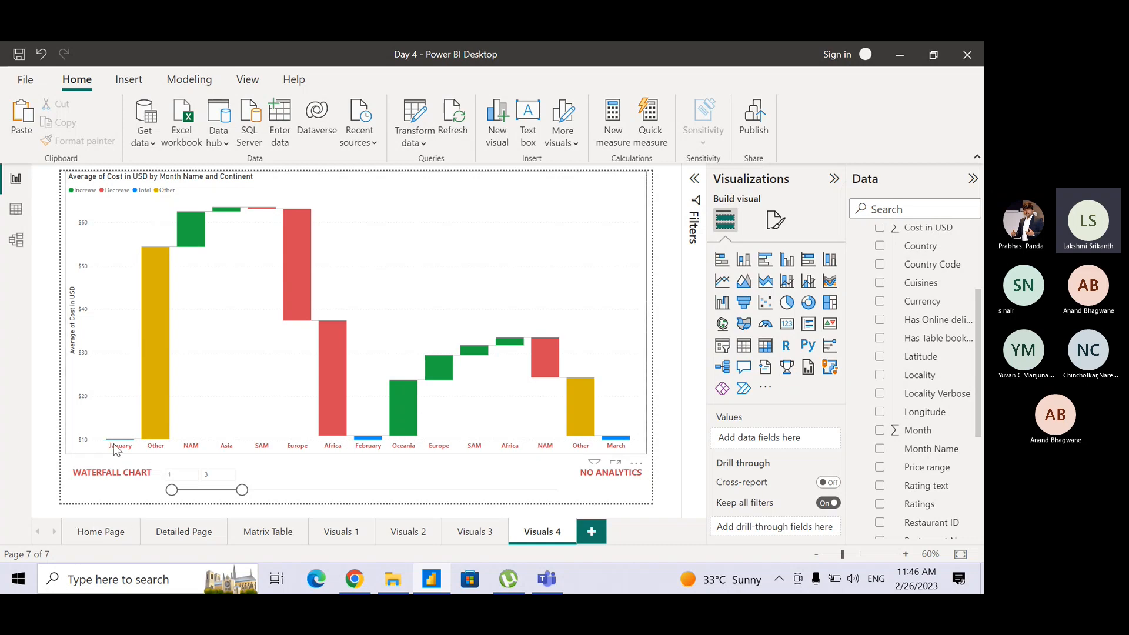
Examine the average cost tooltips of the January, February and March total bars in the waterfall chart.
mouse_move(118, 443)
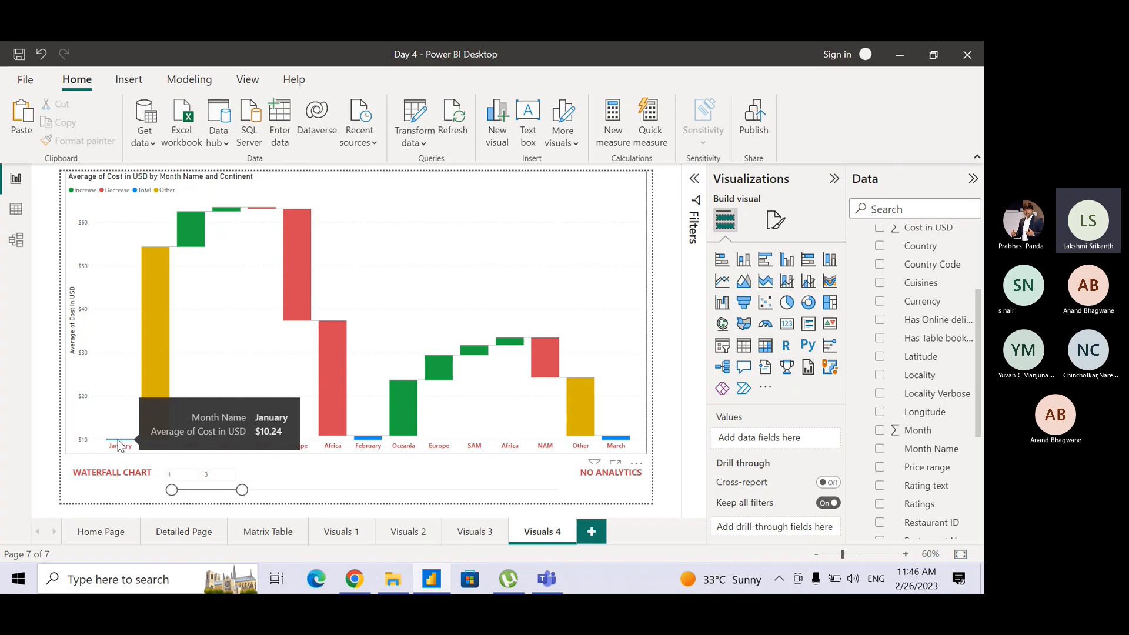
mouse_move(368, 443)
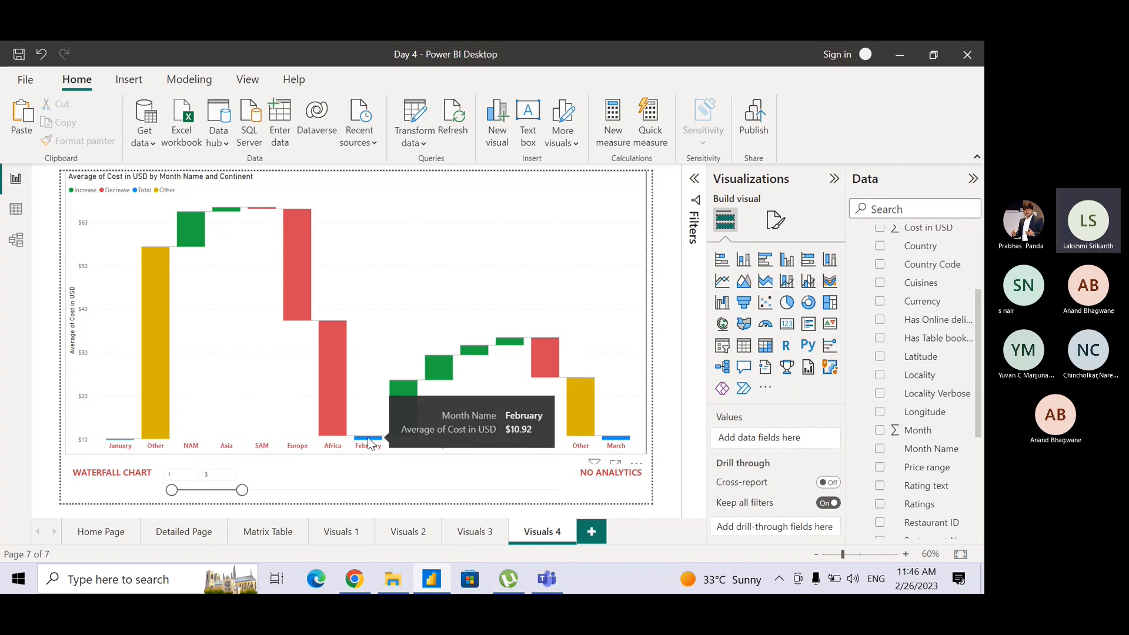
mouse_move(617, 444)
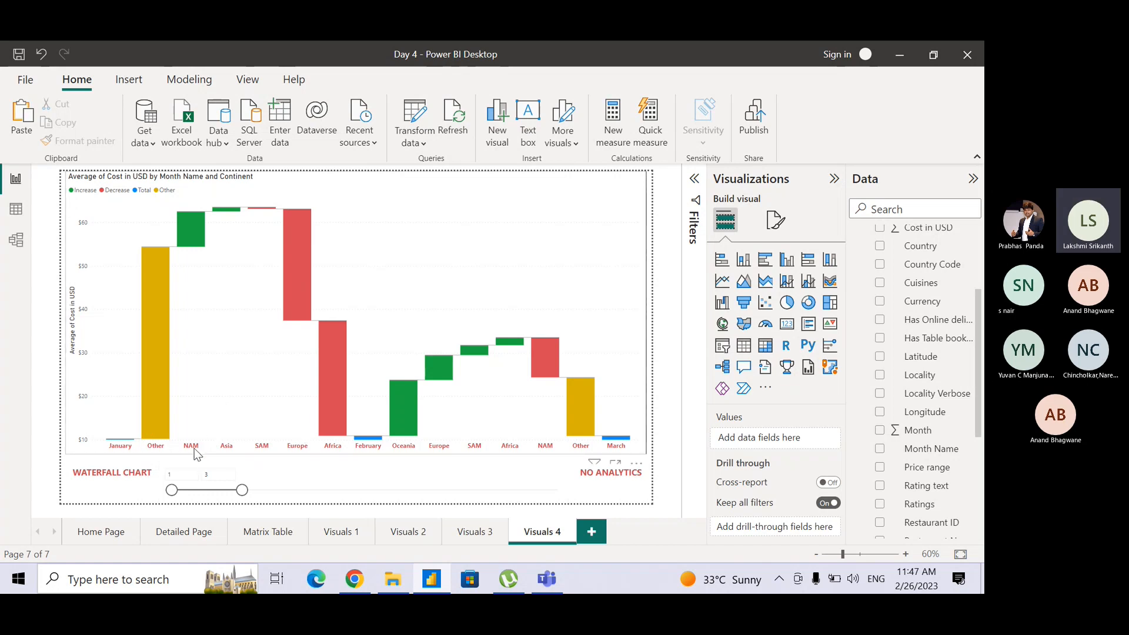
key(ctrl)
key(ctrl)
key(ctrl)
key(ctrl)
Examine each continent's average cost change from January to February in the waterfall chart's tooltips.
key(ctrl)
key(ctrl)
mouse_move(198, 235)
key(ctrl)
key(ctrl)
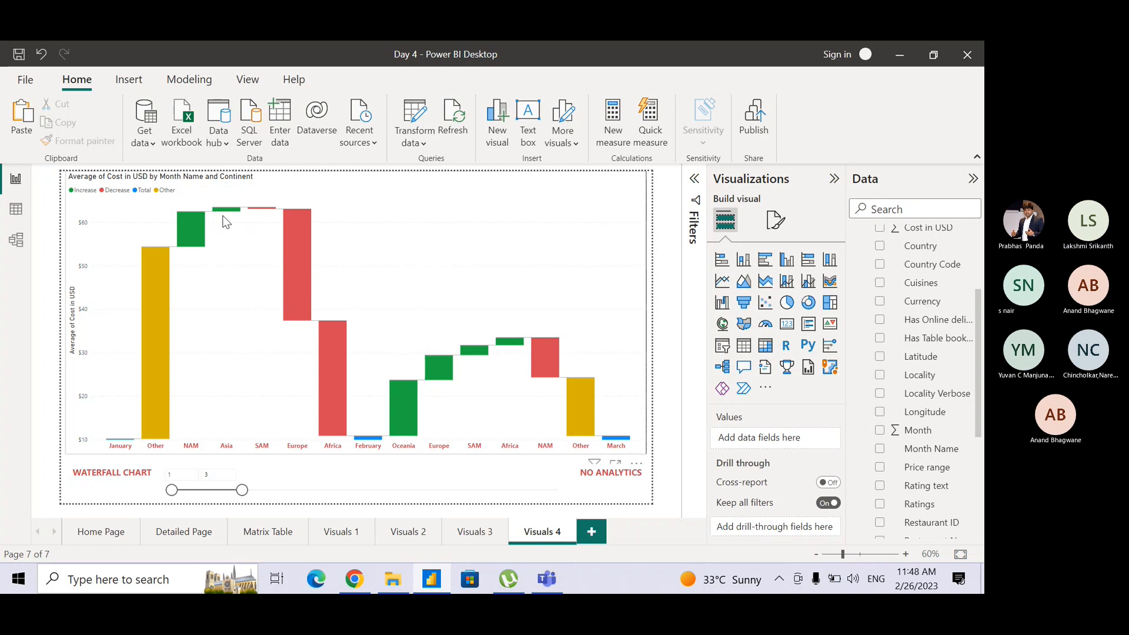
mouse_move(228, 216)
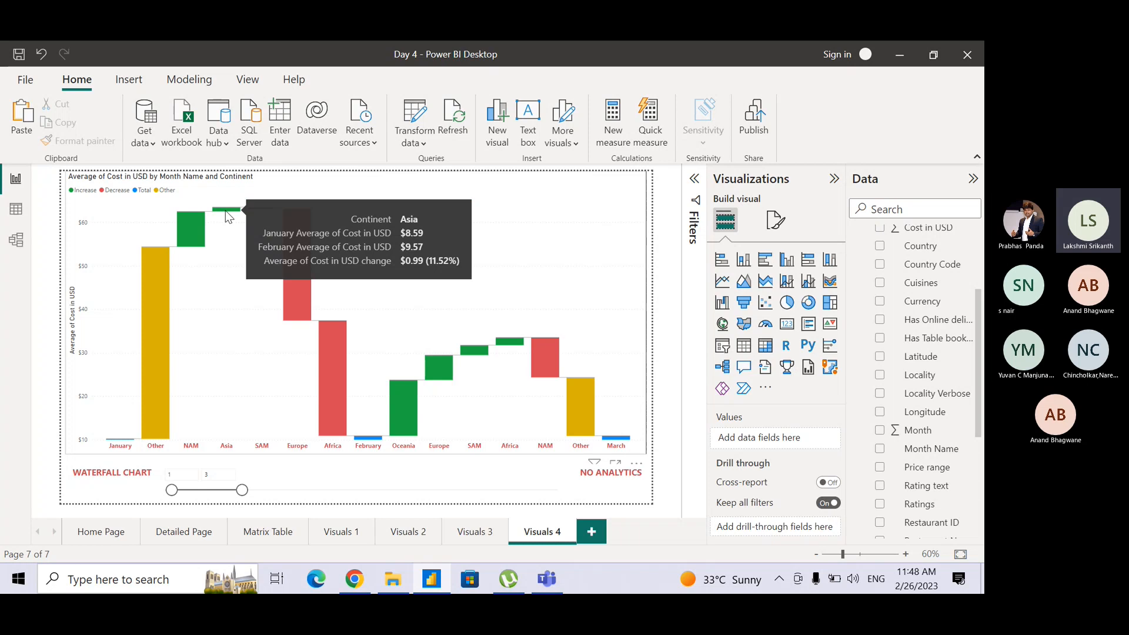
mouse_move(154, 303)
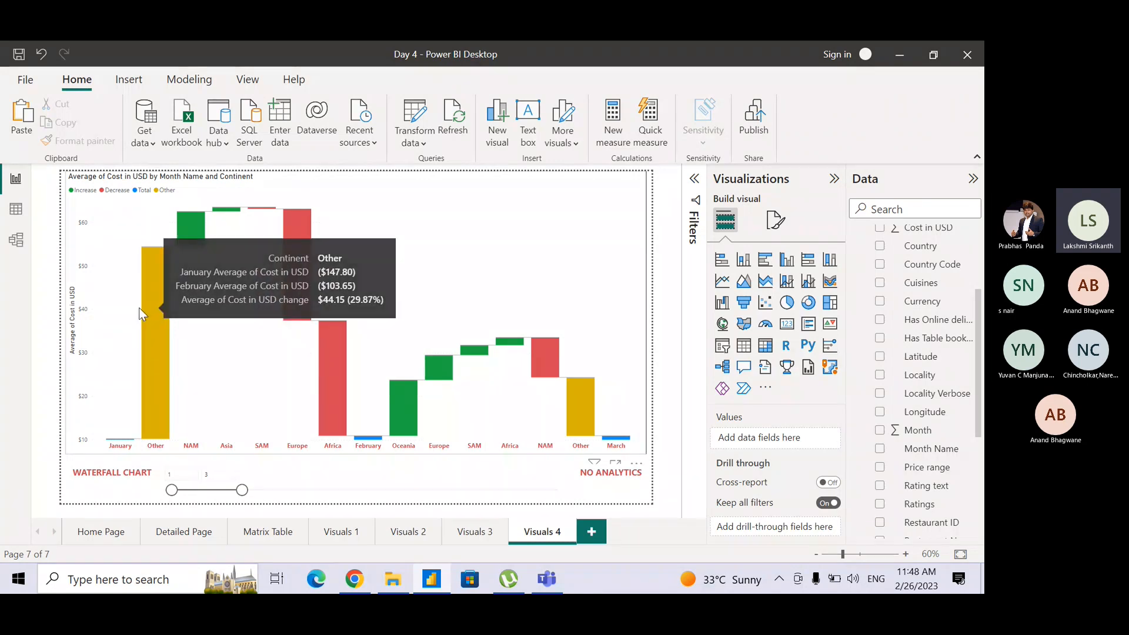
mouse_move(153, 325)
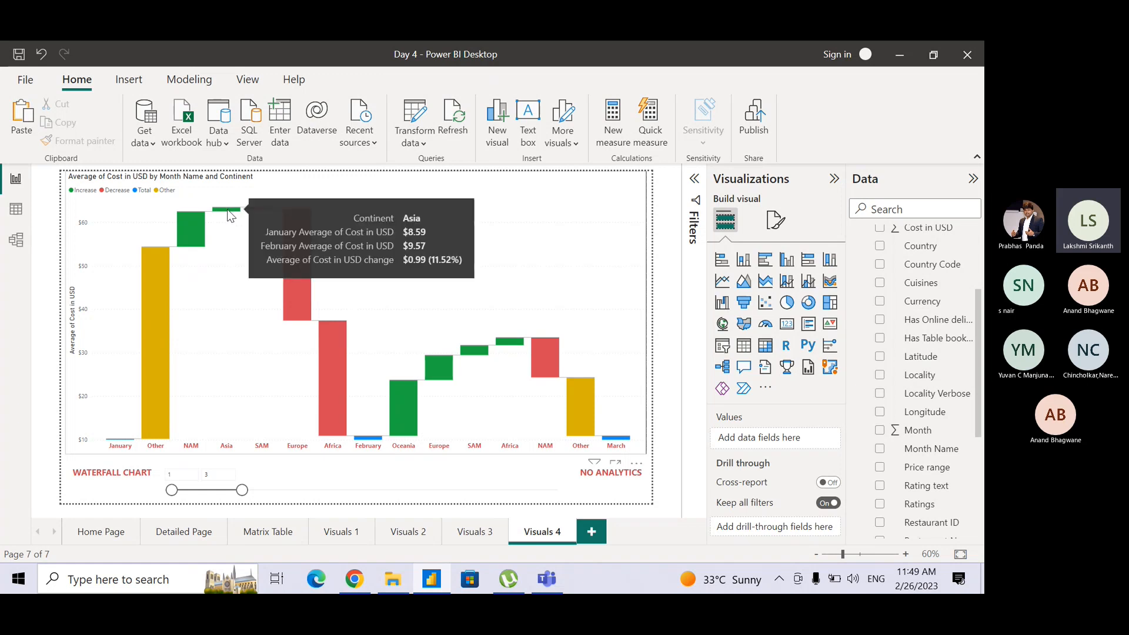
key(ctrl)
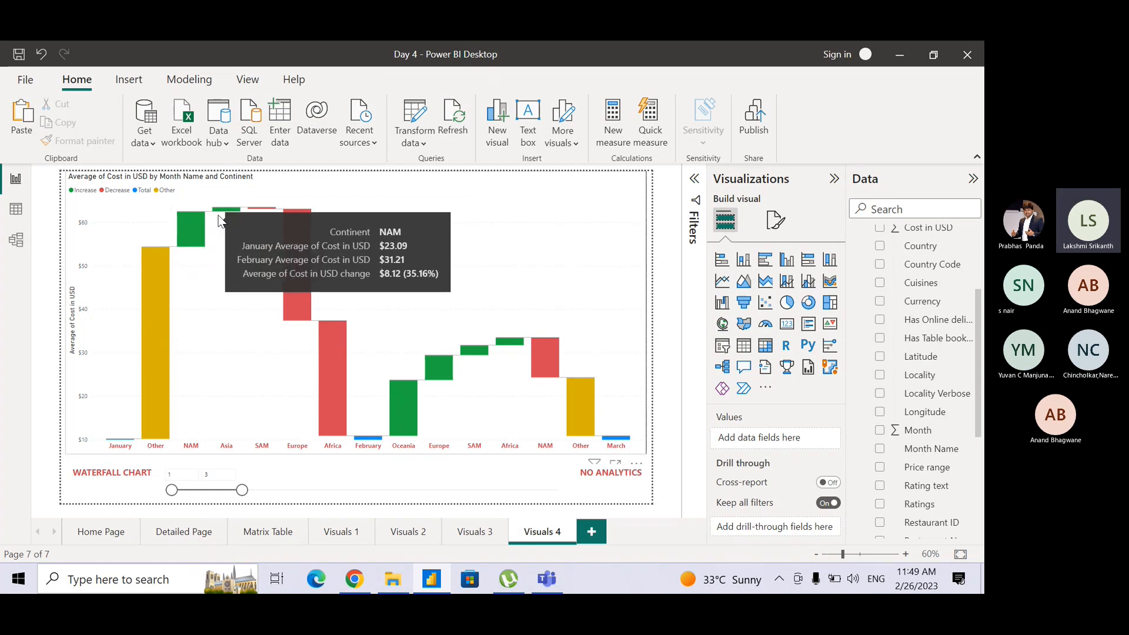
key(ctrl)
key(ctrl)
key(ctrl)
mouse_move(221, 218)
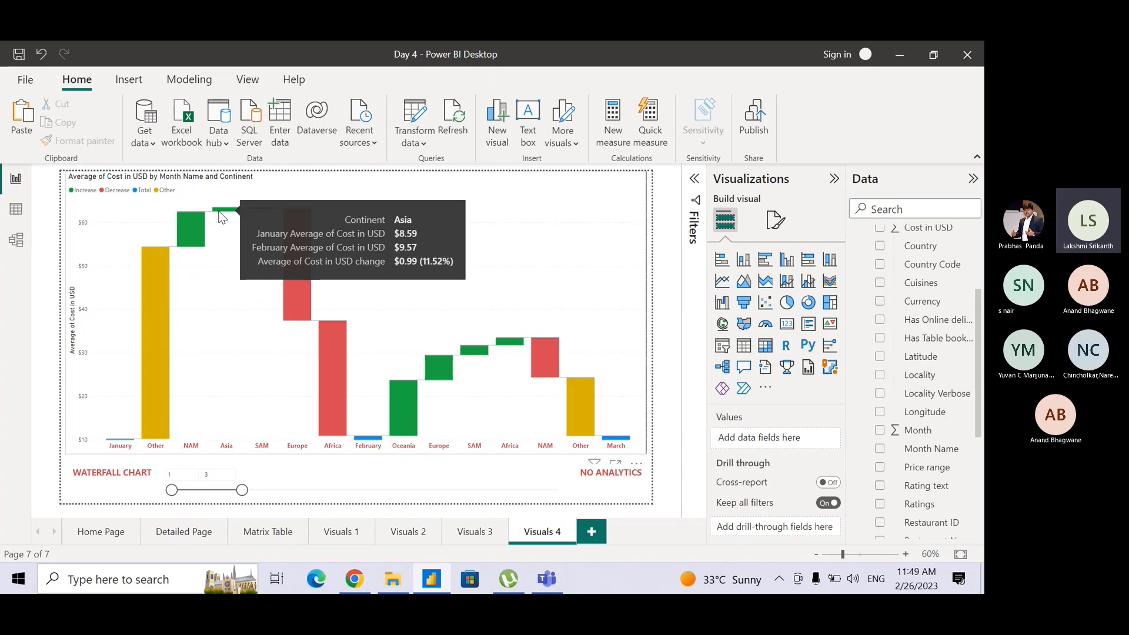
mouse_move(164, 281)
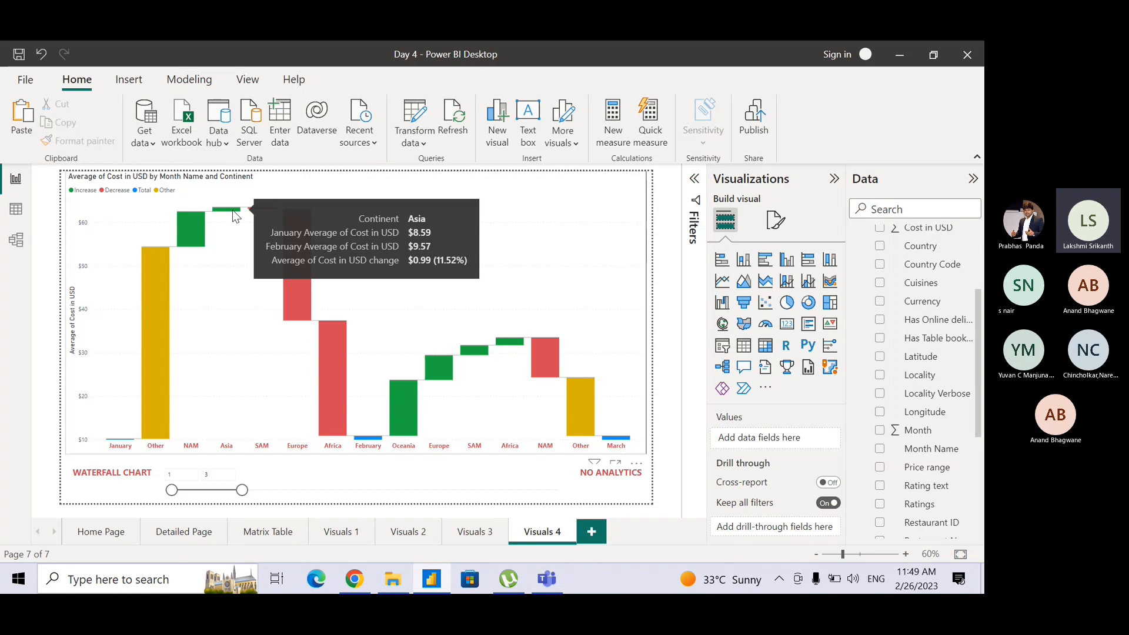
mouse_move(189, 231)
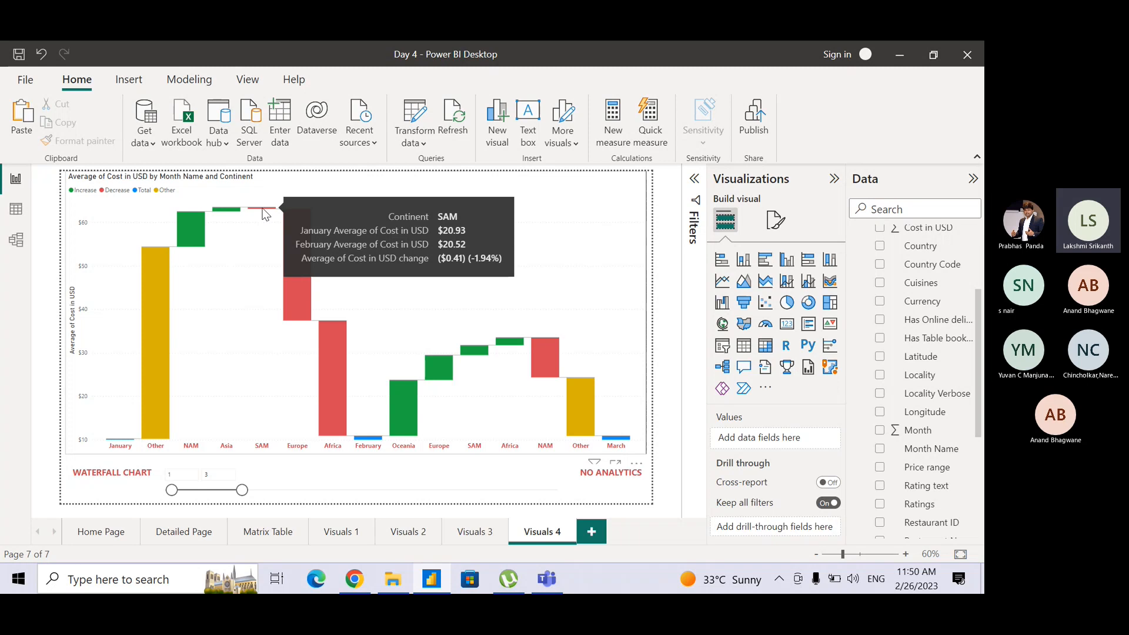
mouse_move(290, 233)
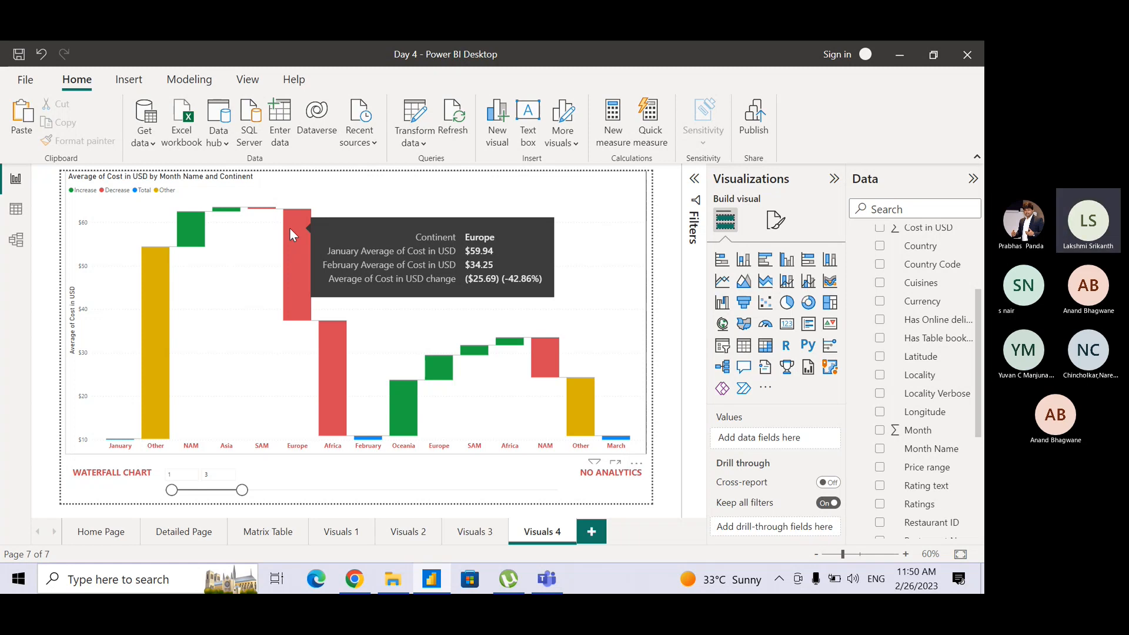
mouse_move(344, 372)
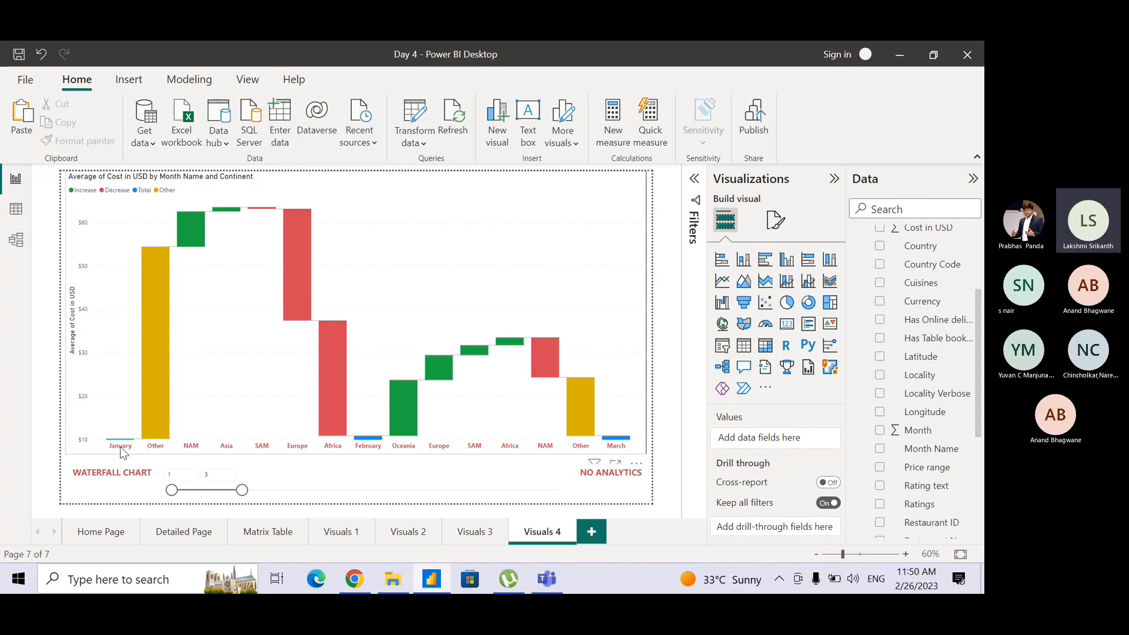
mouse_move(370, 441)
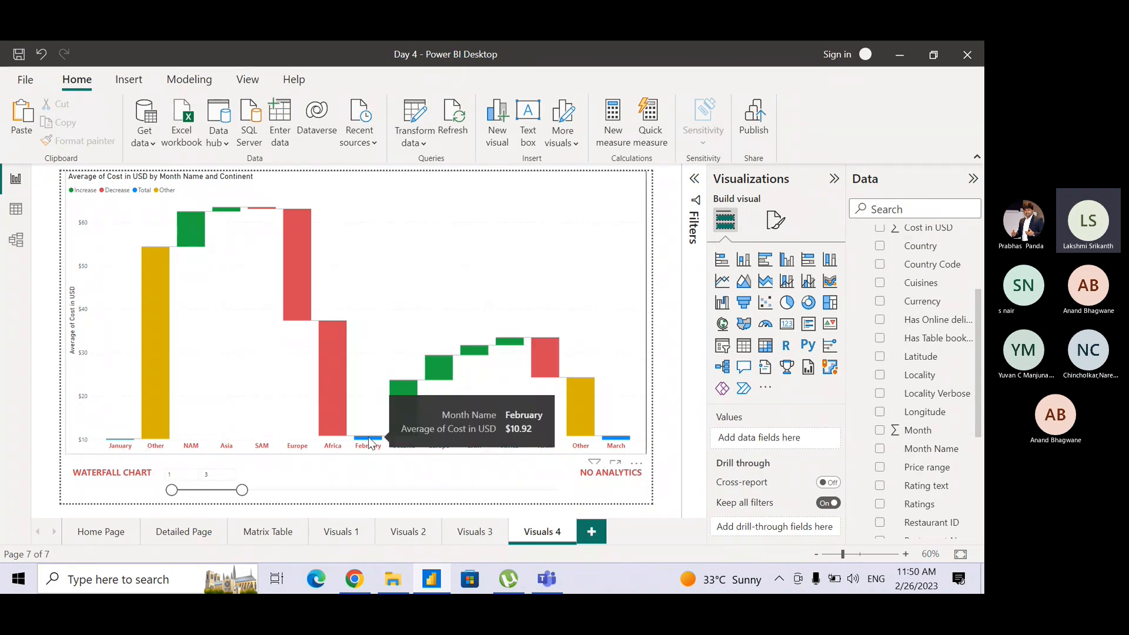
mouse_move(289, 296)
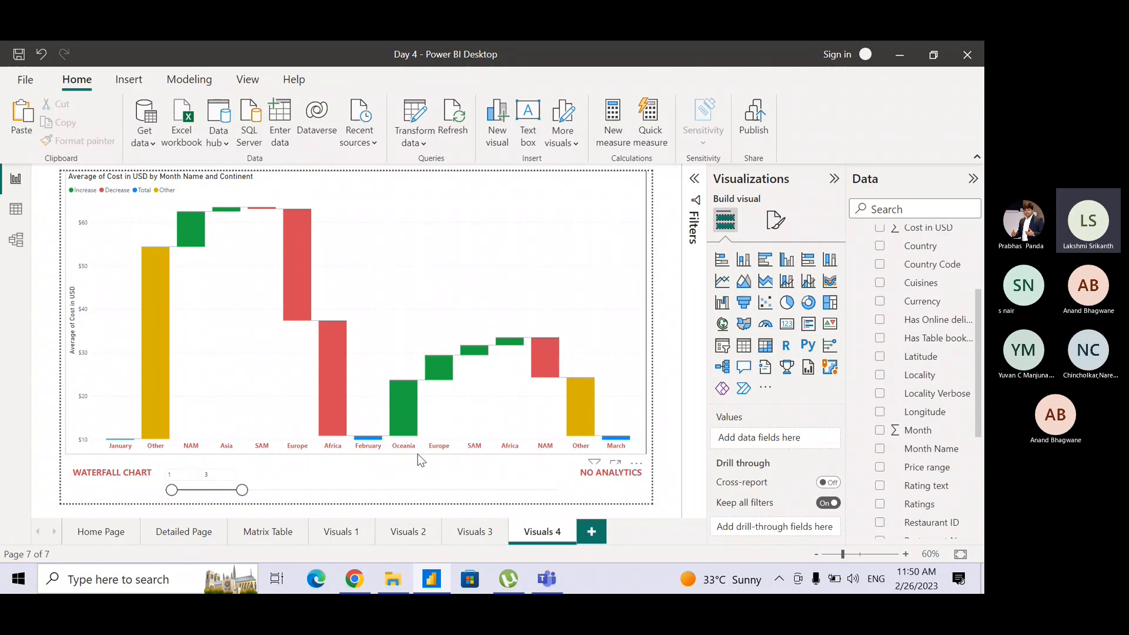
Compare the continents' average cost changes from February to March using the waterfall bars' tooltips.
mouse_move(437, 401)
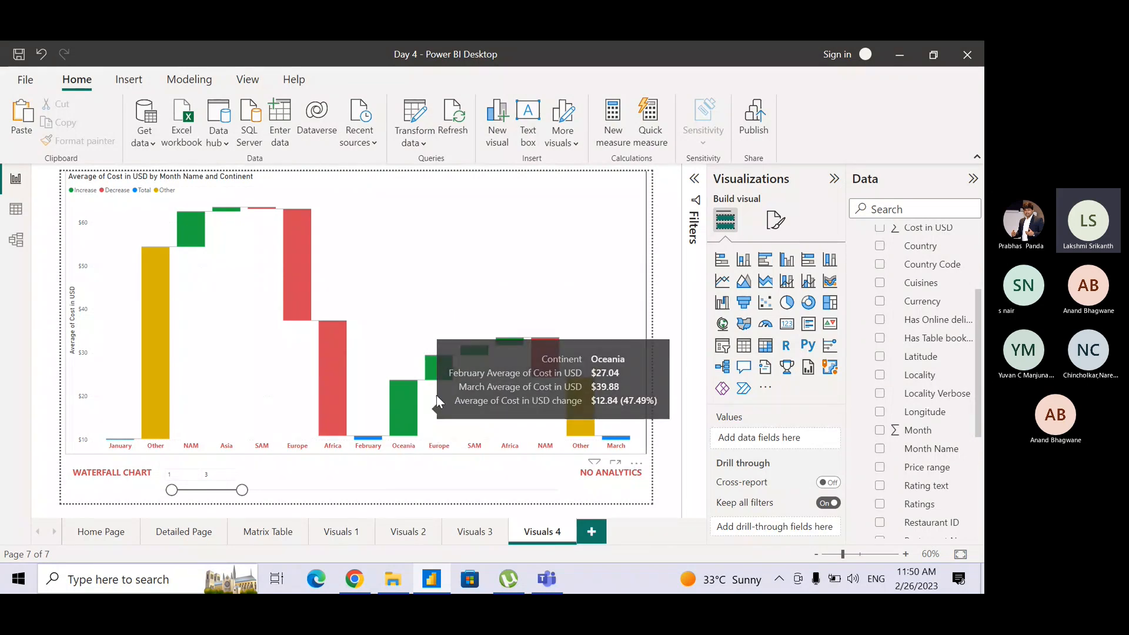
mouse_move(471, 356)
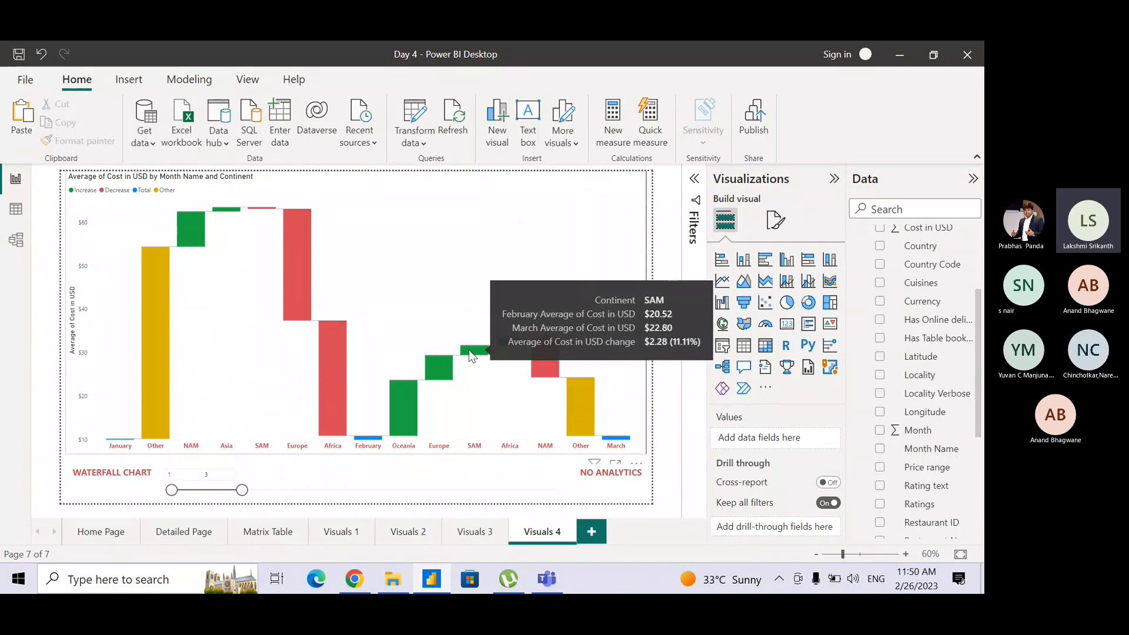
mouse_move(542, 361)
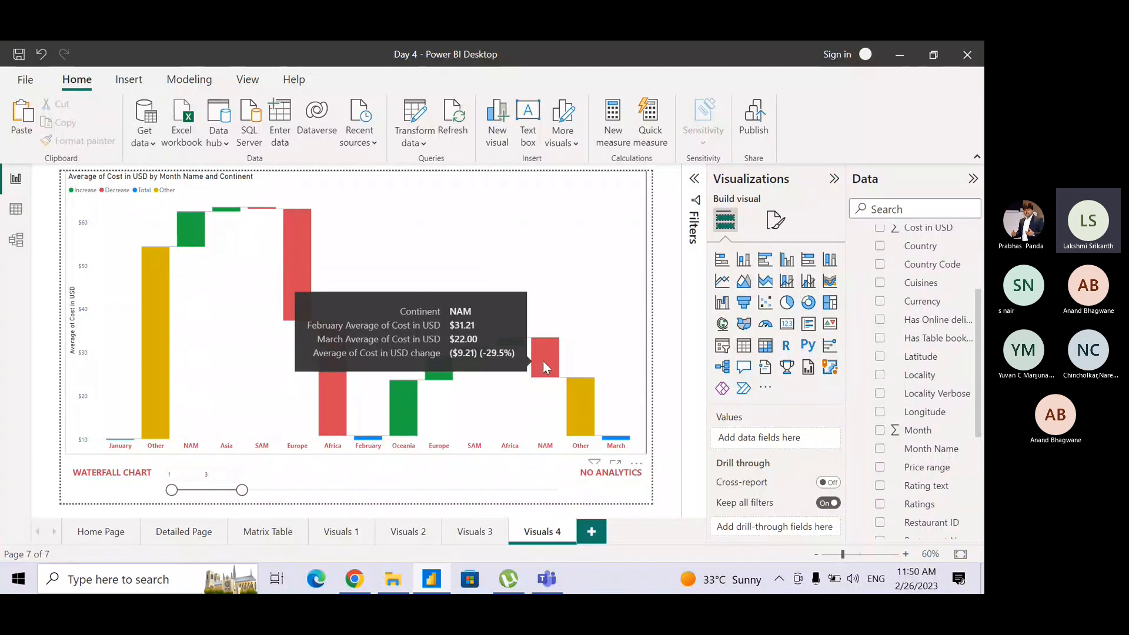
mouse_move(581, 396)
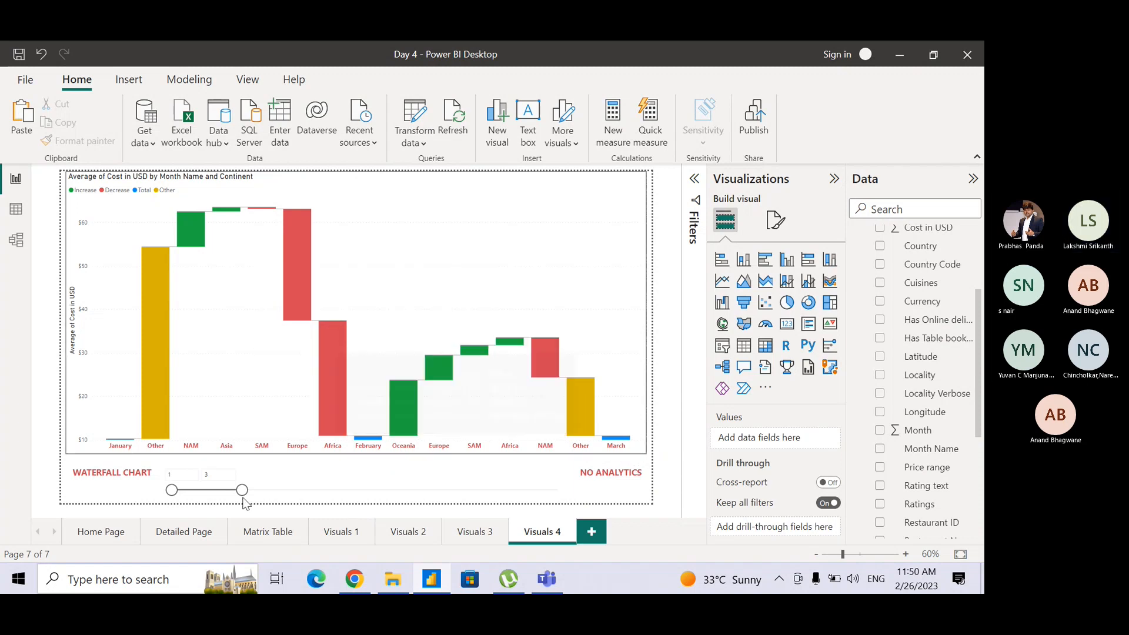
Set the Month slicer's range to months 3 through 6.
click(167, 474)
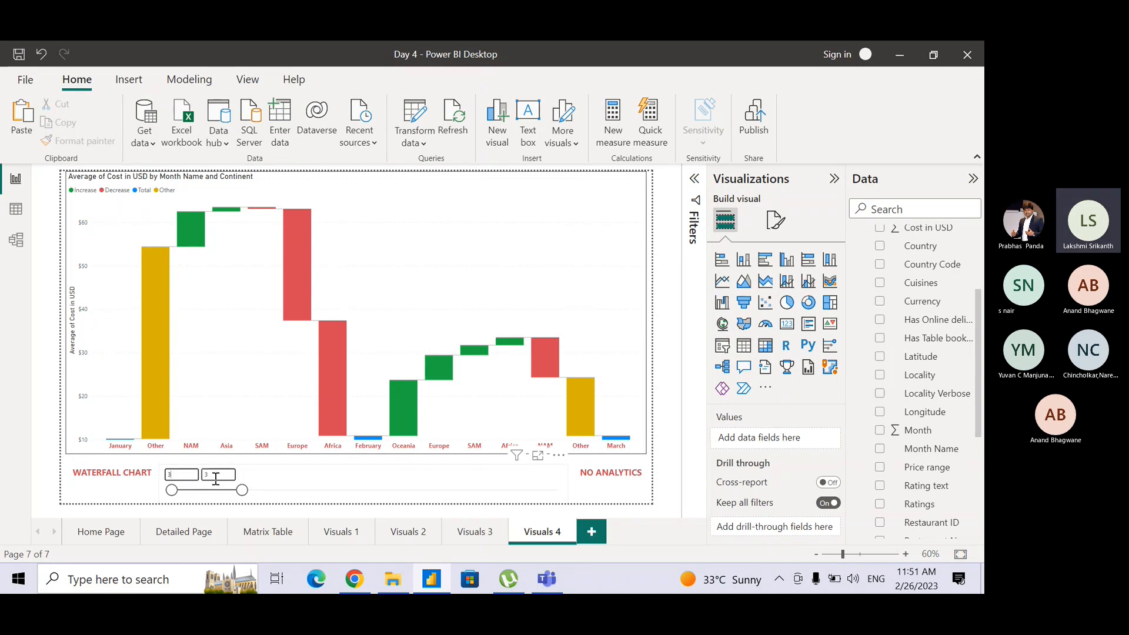
double_click(222, 475)
text(6)
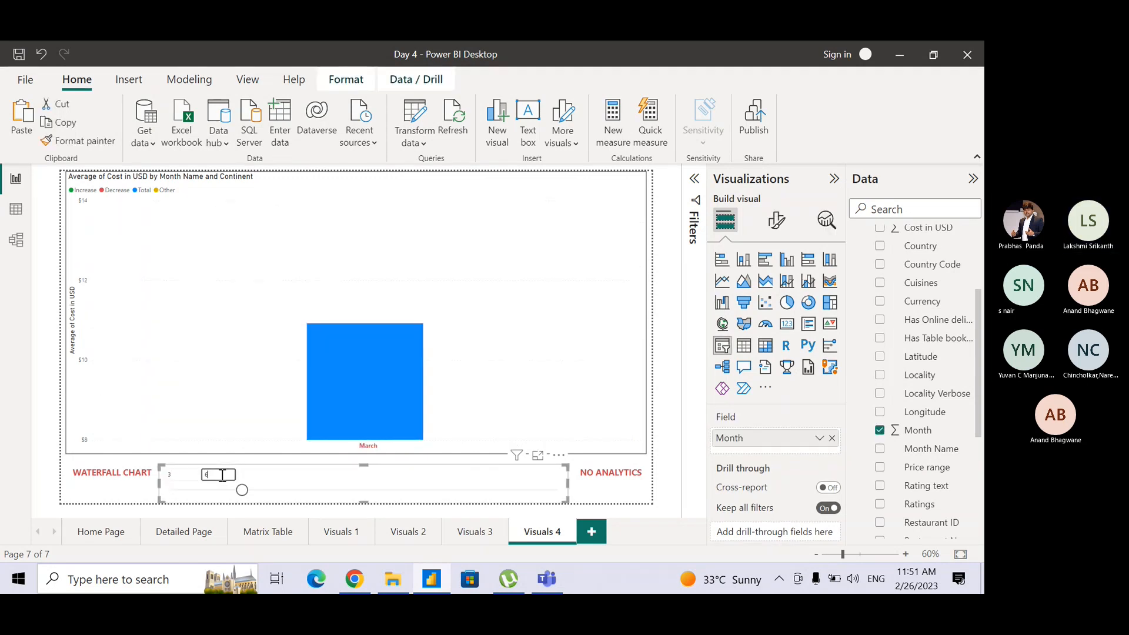
key(Return)
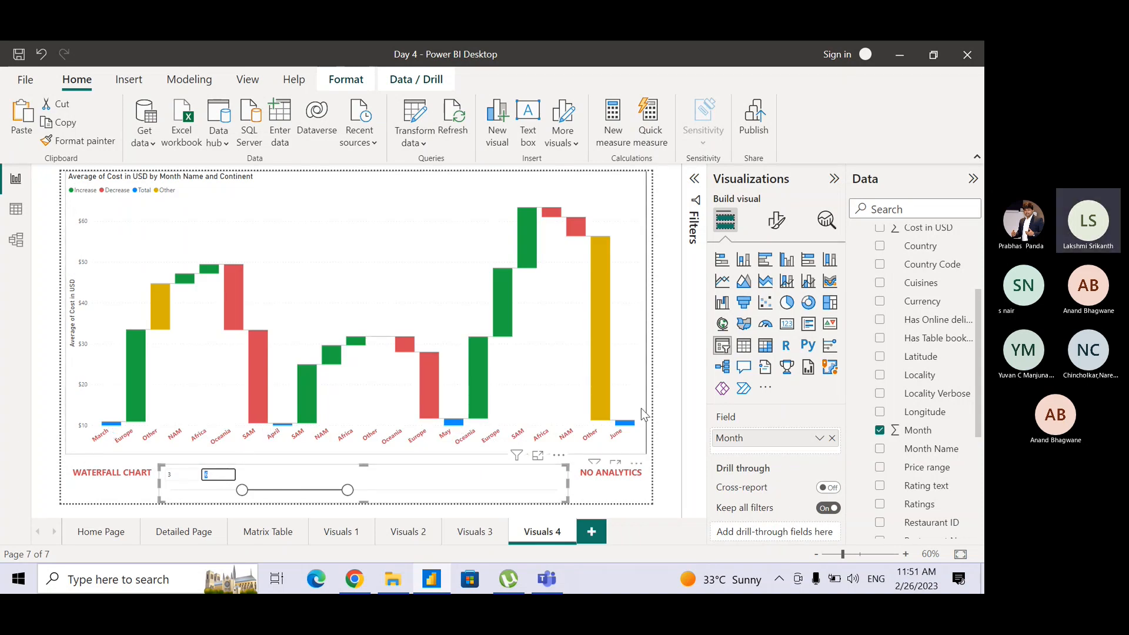
Set the Month slicer's range to months 1 through 12 so the waterfall chart covers the full year.
click(176, 475)
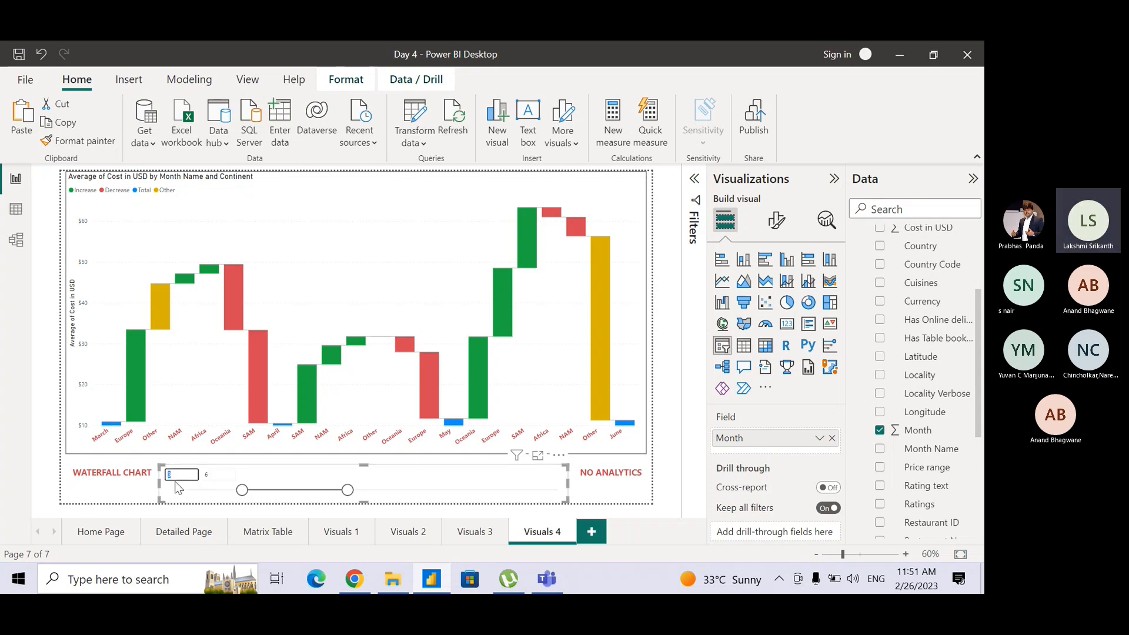
click(230, 476)
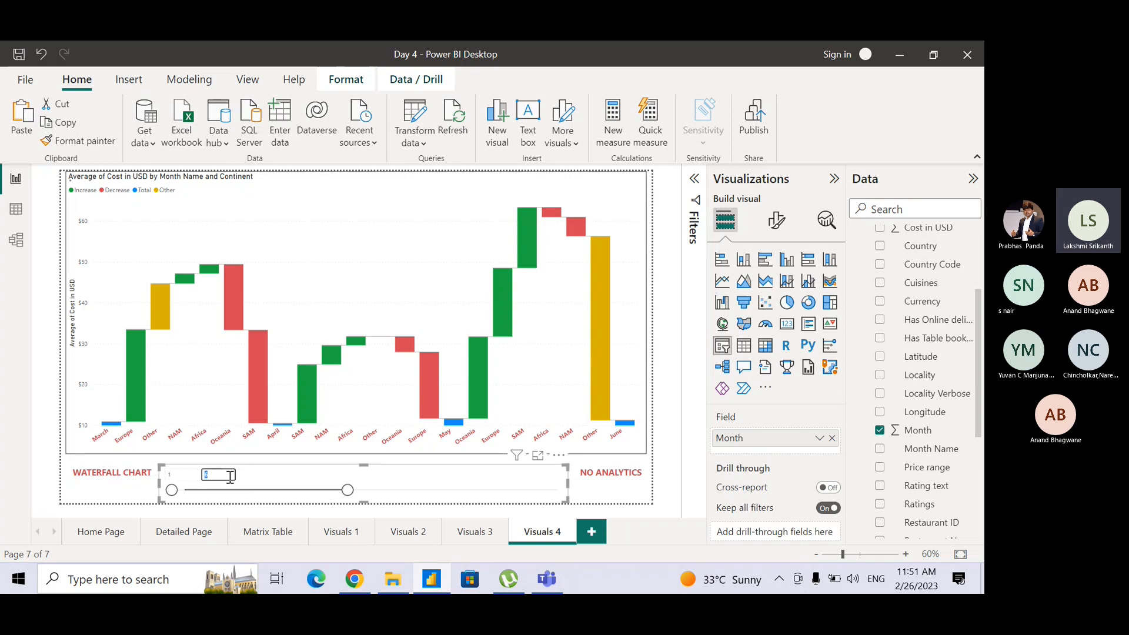
text(12)
key(Return)
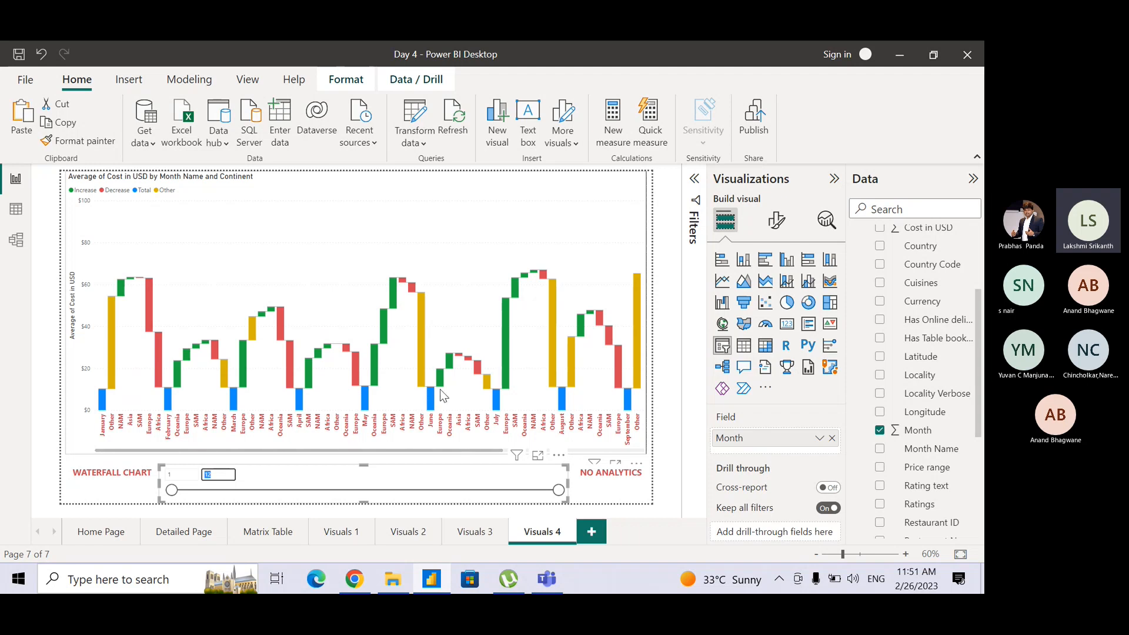
Look through all months from January to December in the waterfall chart.
drag(496, 454, 705, 451)
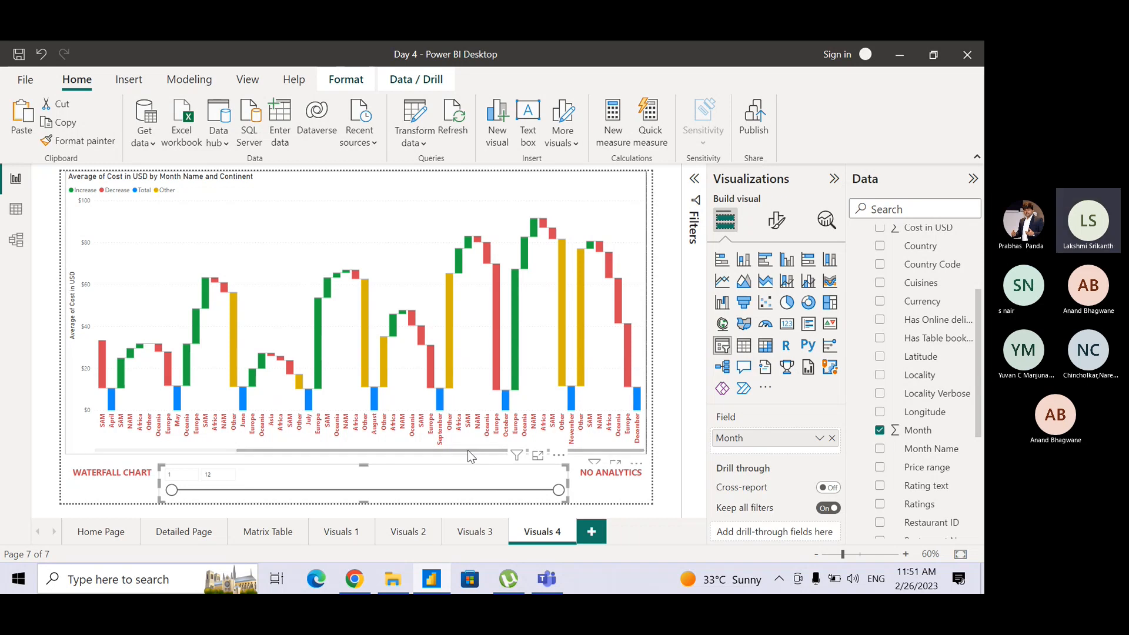
drag(467, 449, 152, 447)
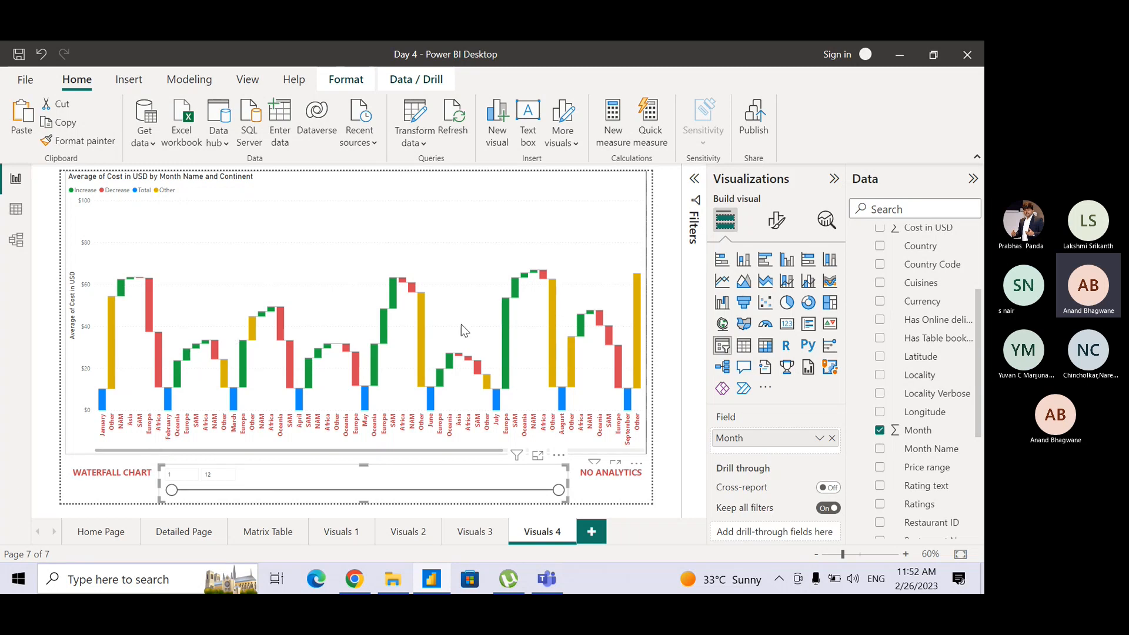
click(676, 380)
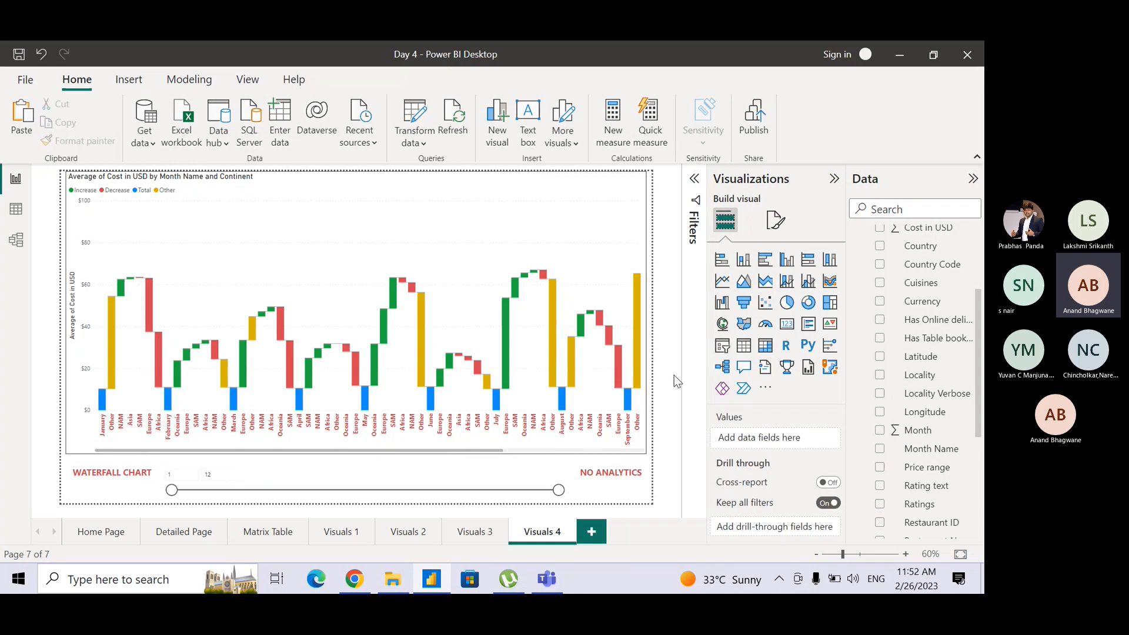
click(531, 465)
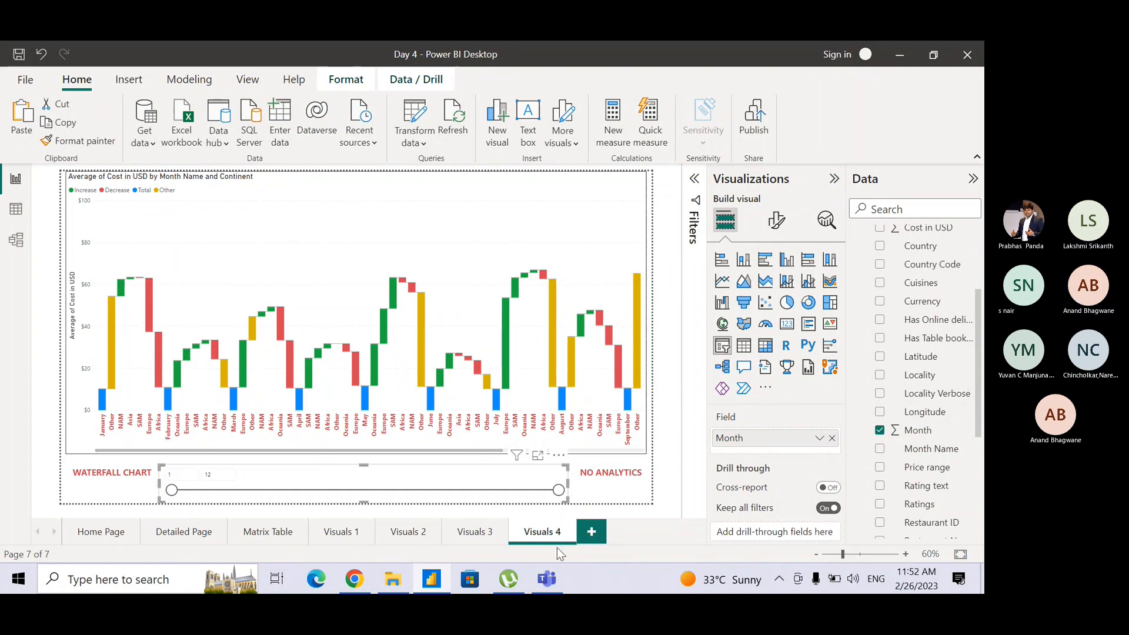
Check the meeting chat in Microsoft Teams and return to the Power BI report page.
click(545, 576)
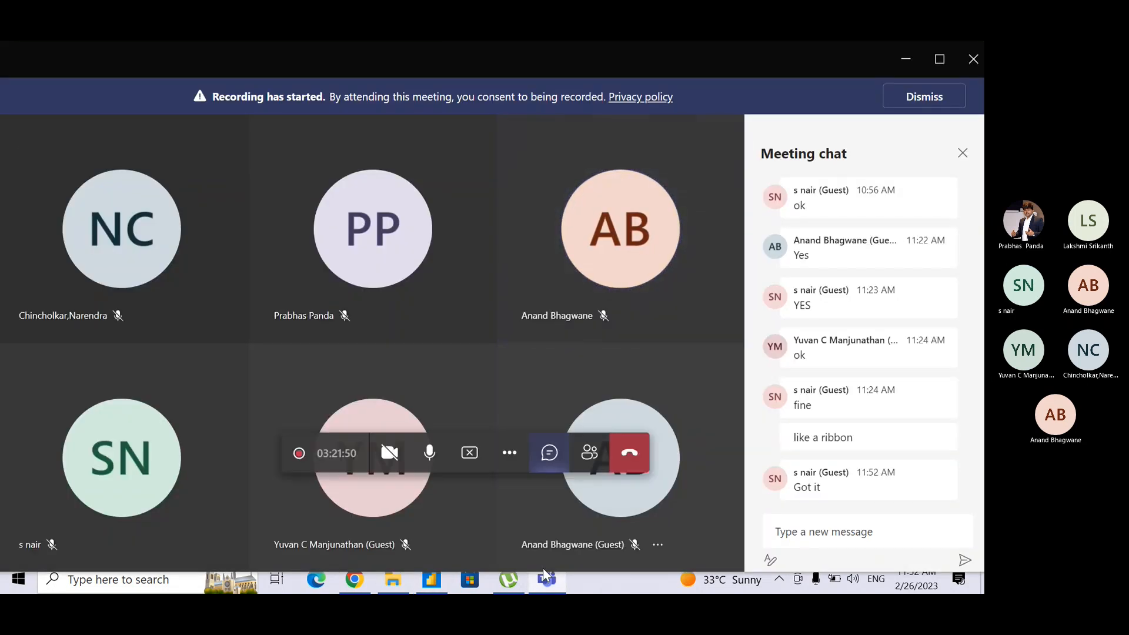
click(905, 59)
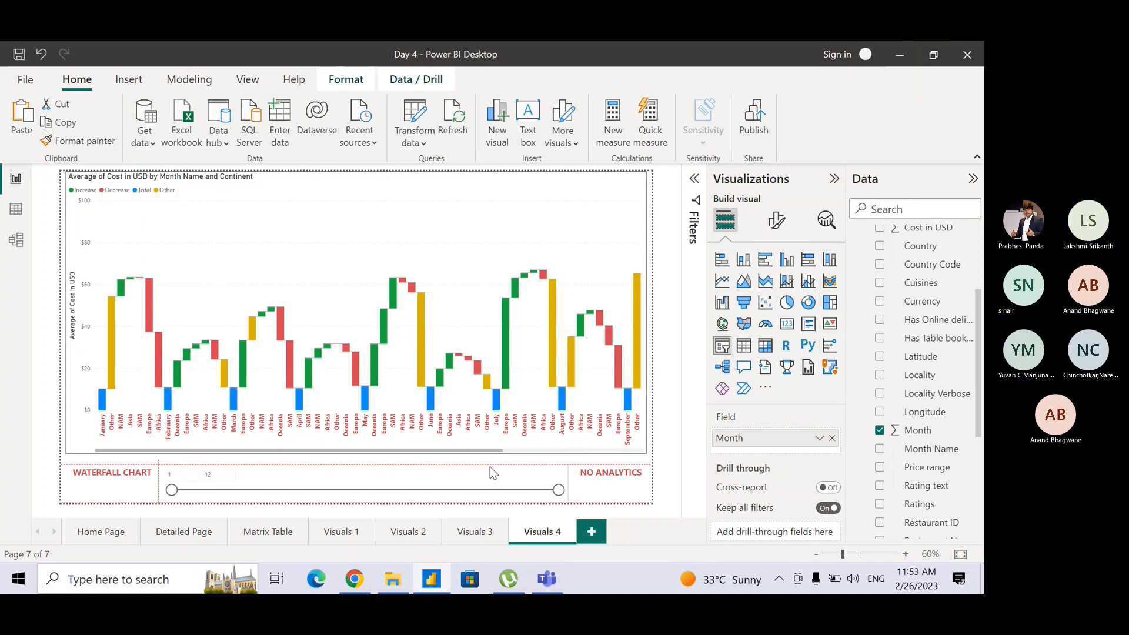
click(658, 474)
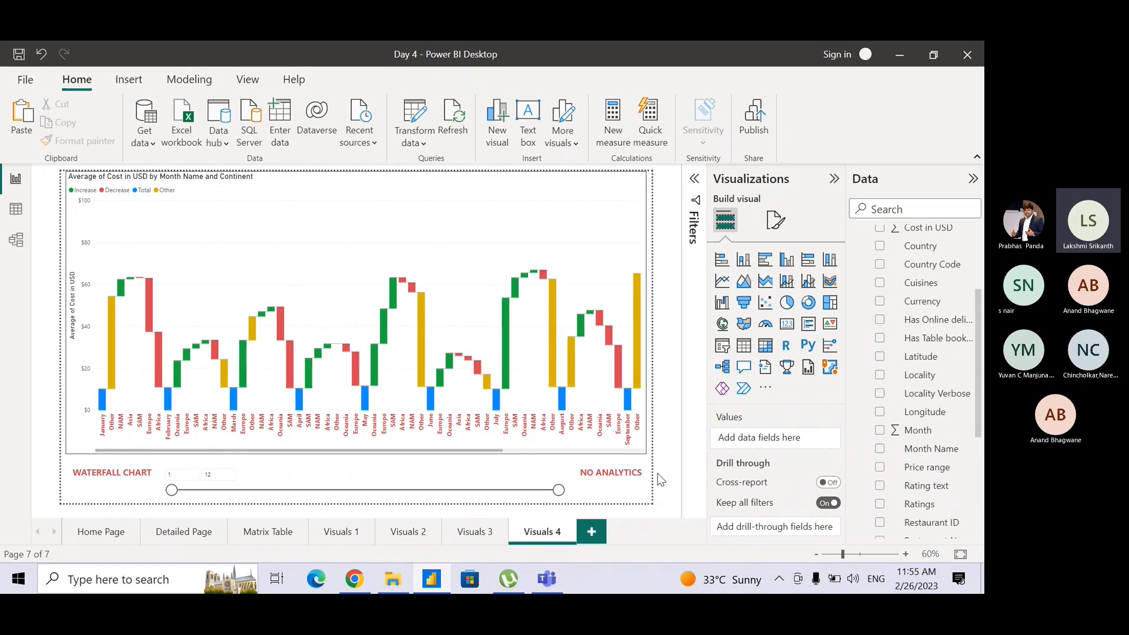
Examine Europe's average cost change from January to February in the ribbon chart on the Visuals 3 page.
click(493, 544)
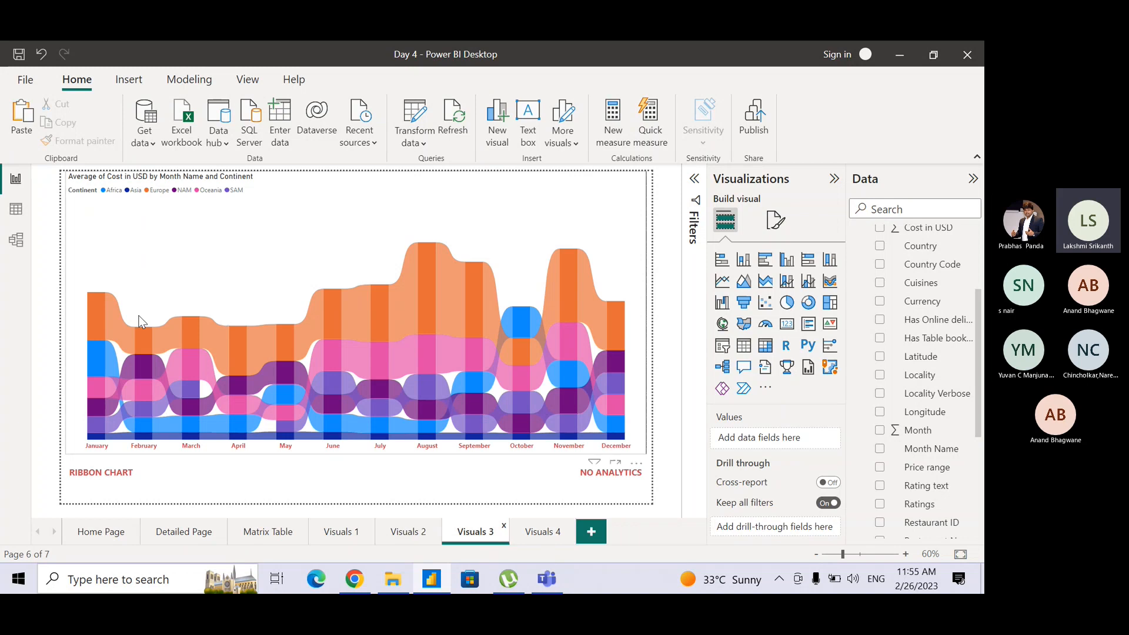
mouse_move(95, 324)
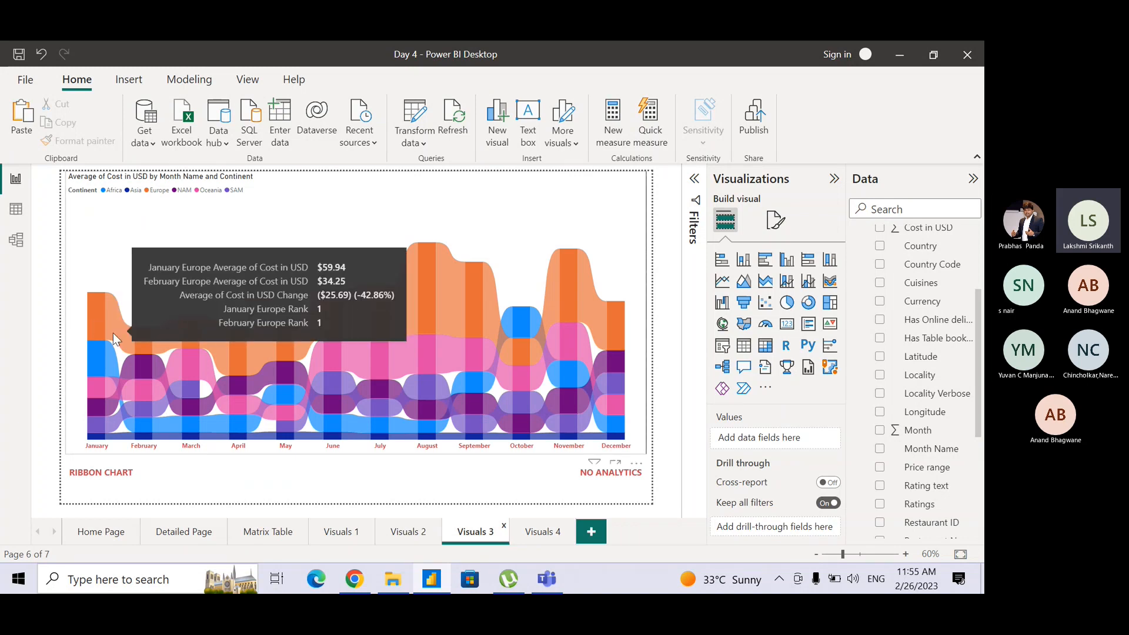
mouse_move(140, 344)
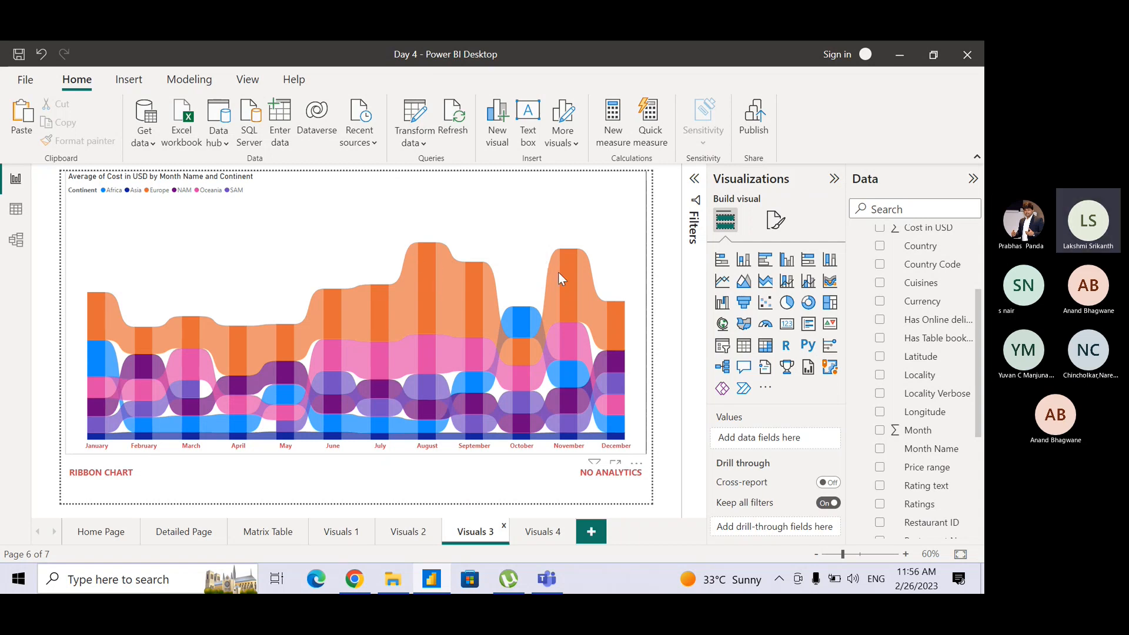
Examine Europe's January–February, August–September and November–December cost changes and Africa's January–February change in the Visuals 4 waterfall chart.
mouse_move(261, 283)
click(541, 531)
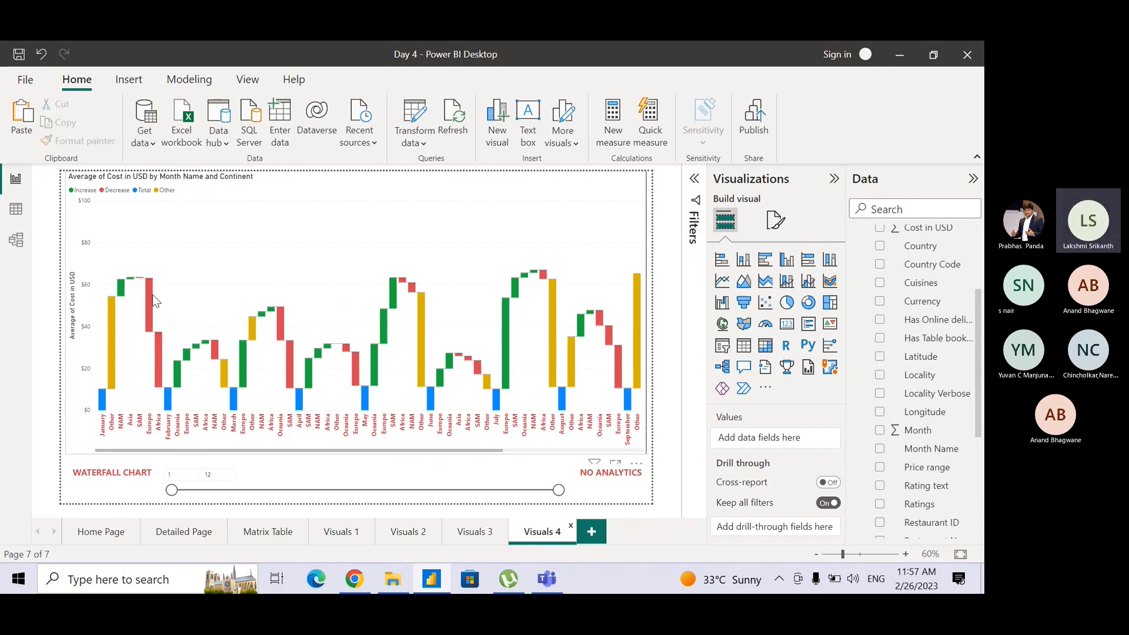
mouse_move(152, 297)
drag(479, 450, 538, 458)
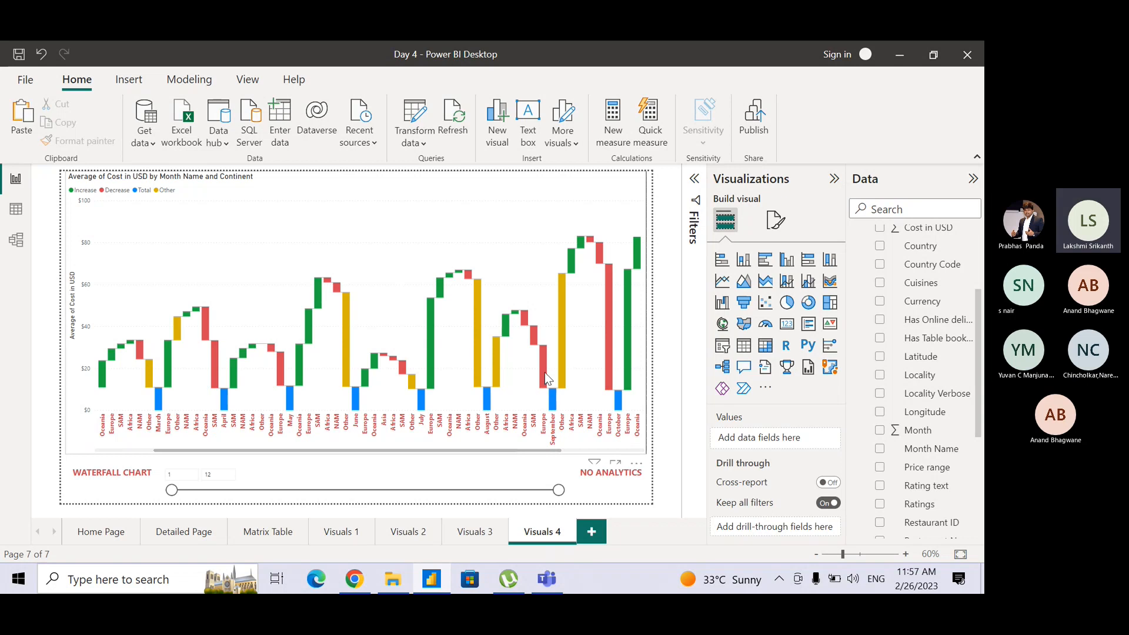
mouse_move(544, 372)
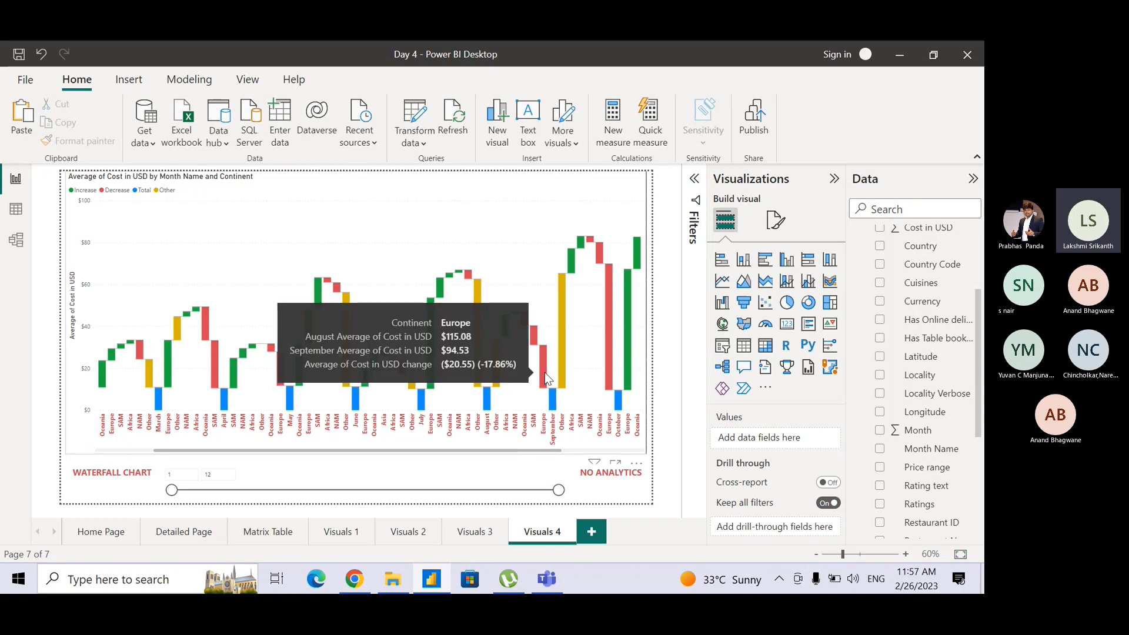
drag(548, 449, 661, 442)
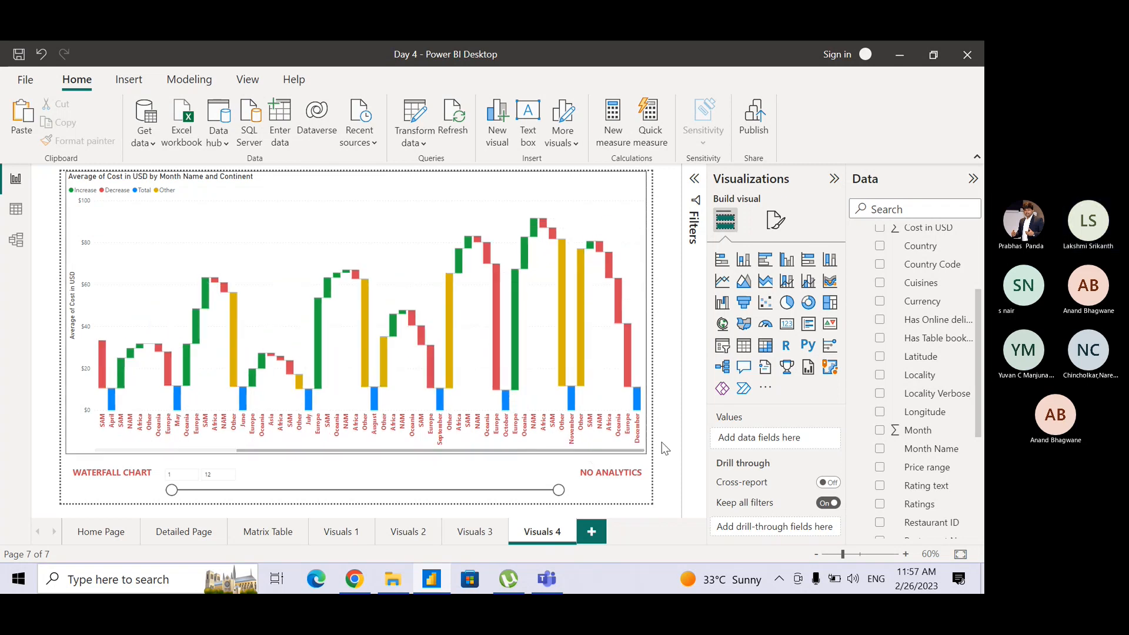
mouse_move(630, 373)
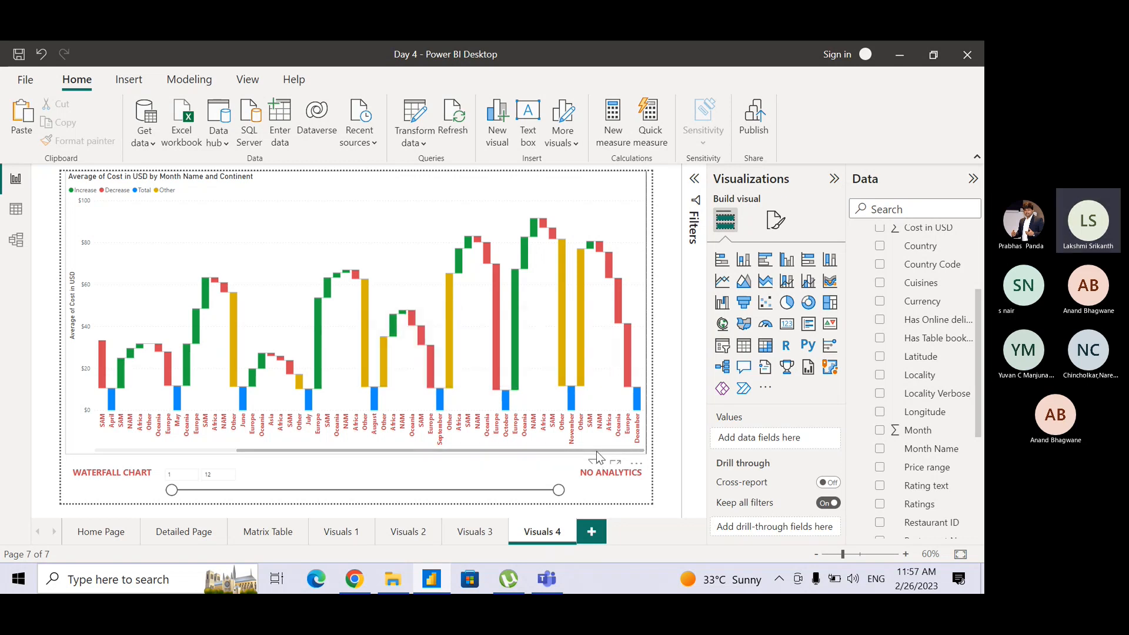
drag(597, 451, 266, 448)
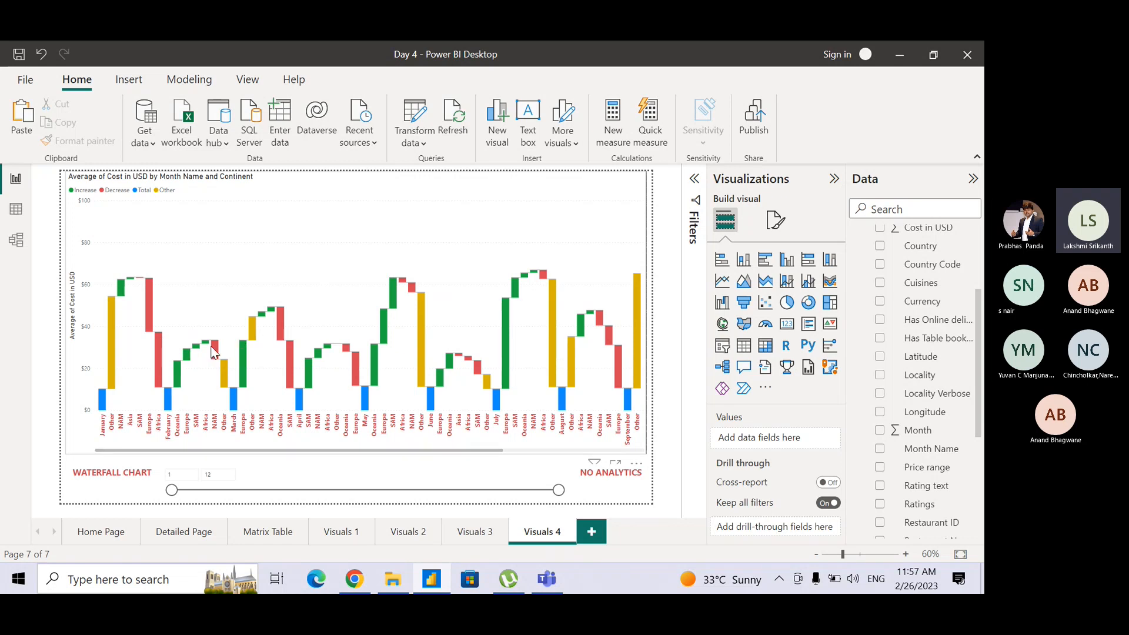
mouse_move(160, 372)
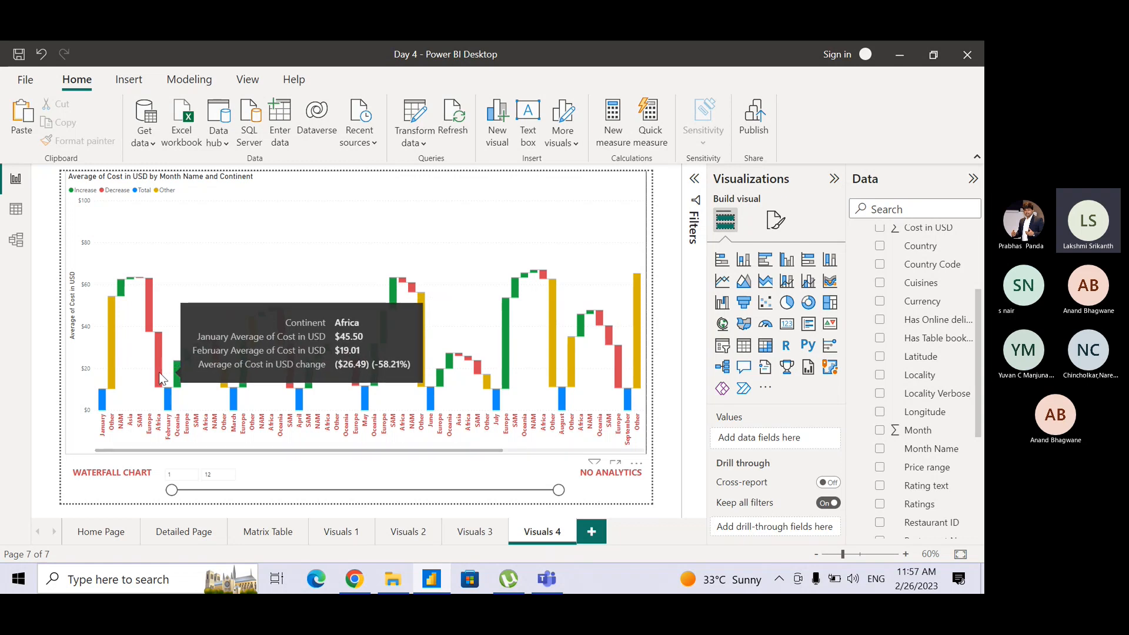
mouse_move(151, 322)
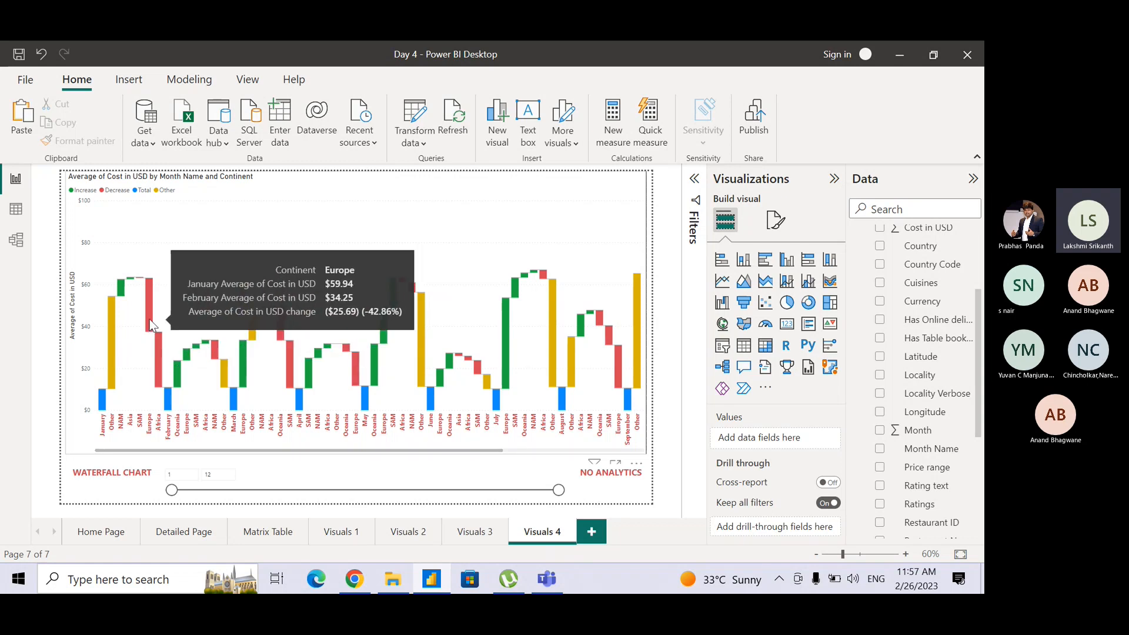
Compare Europe's July–August and October–November average cost changes between the Visuals 3 ribbon chart and the Visuals 4 waterfall chart.
click(461, 531)
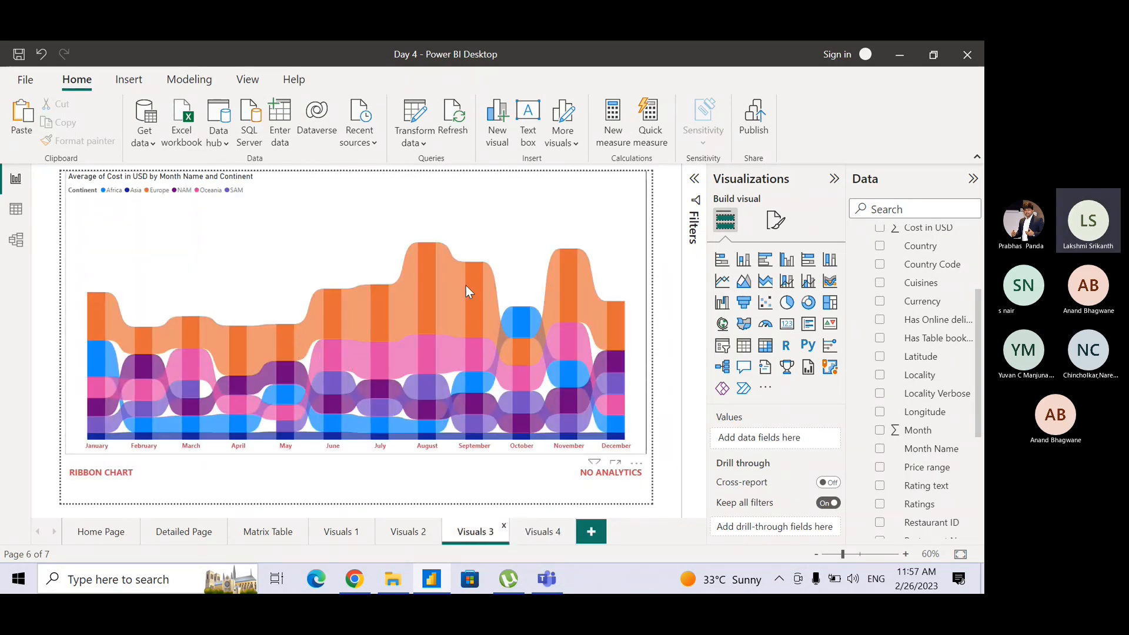
mouse_move(427, 268)
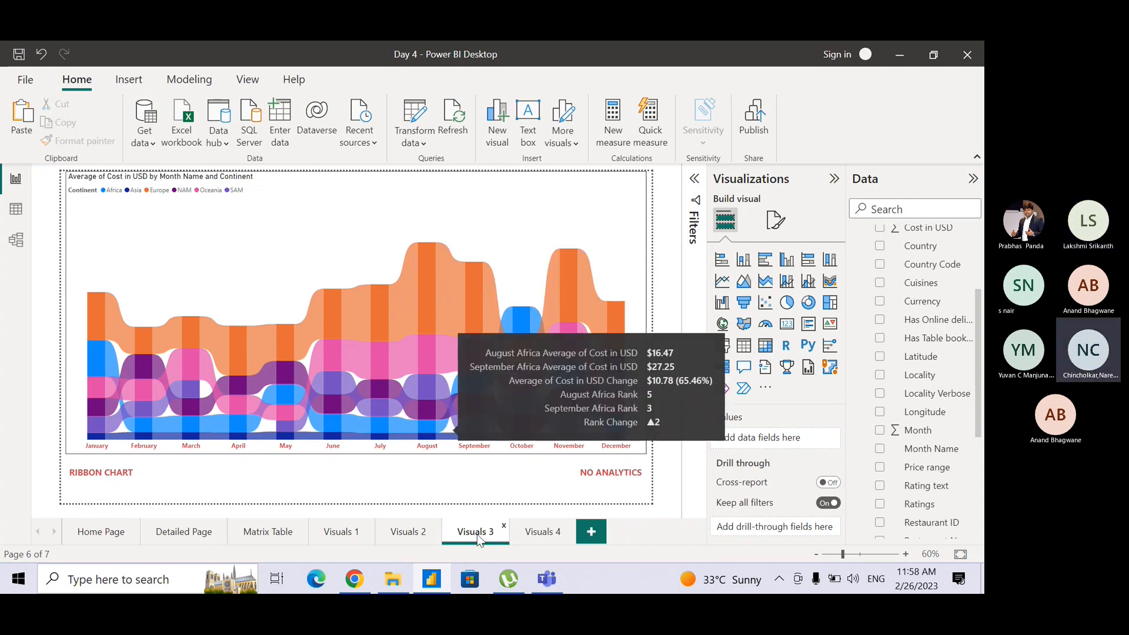
click(534, 532)
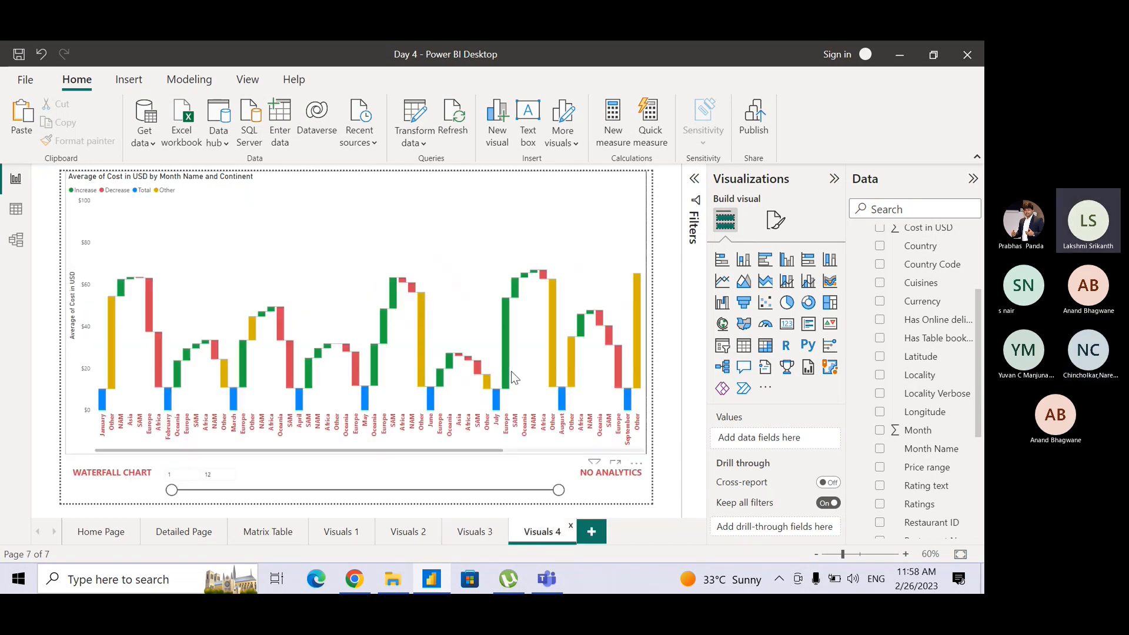
drag(492, 454, 560, 455)
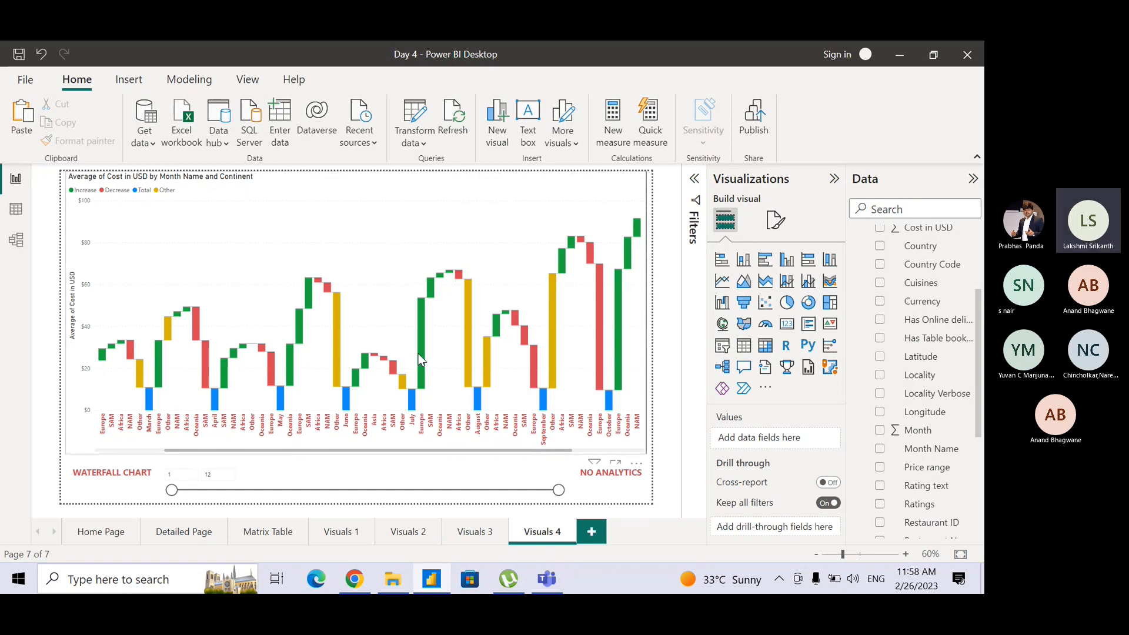
mouse_move(421, 353)
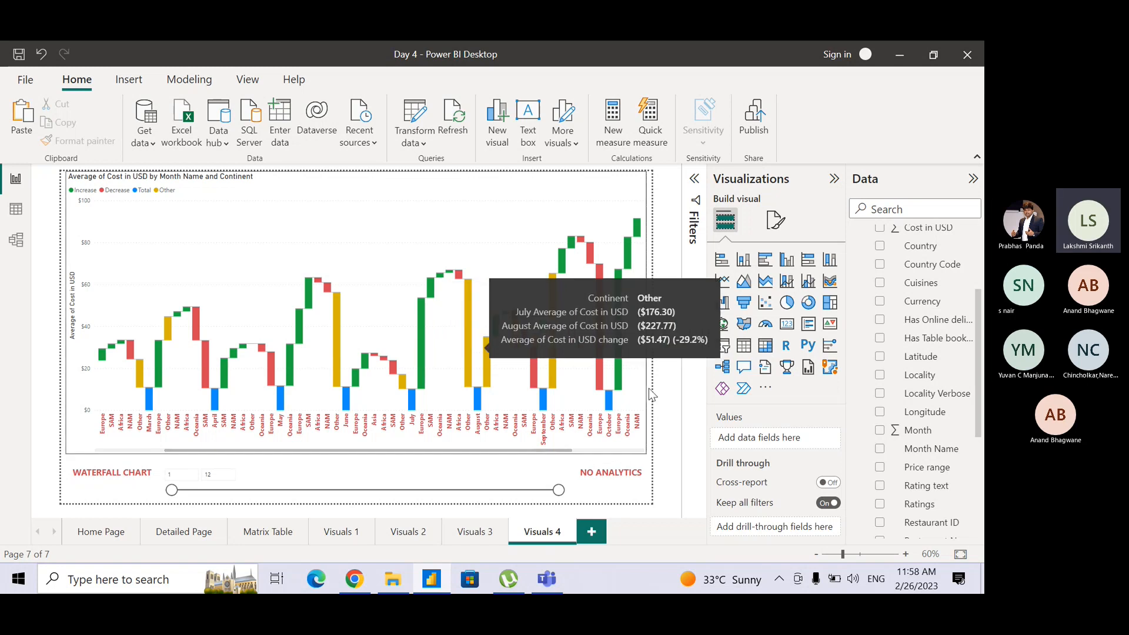
mouse_move(622, 369)
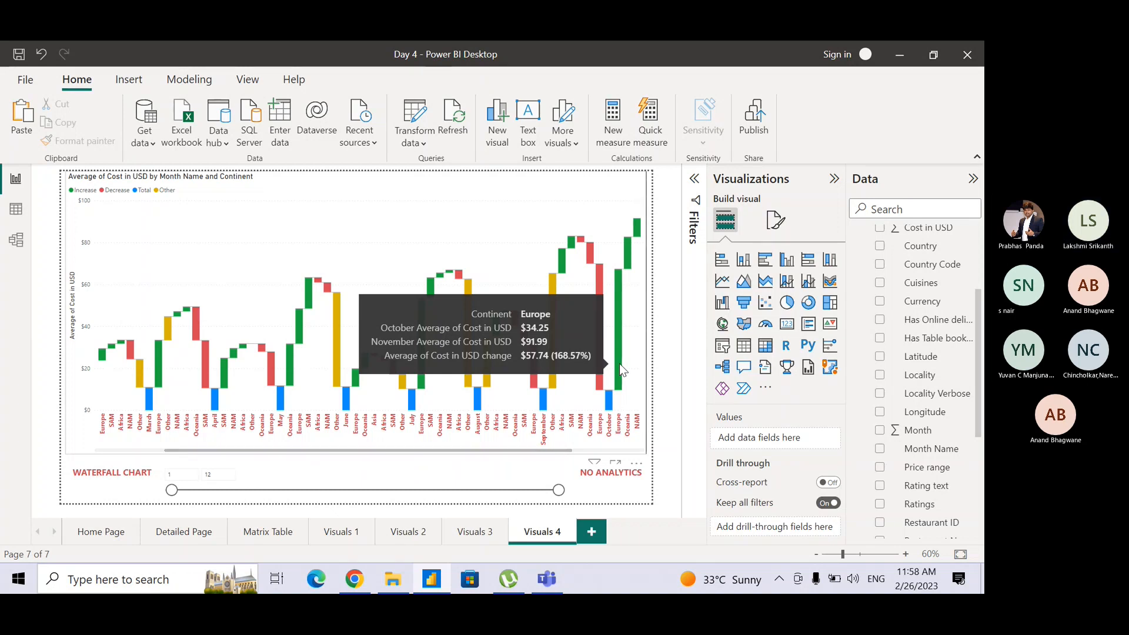
drag(562, 449, 640, 449)
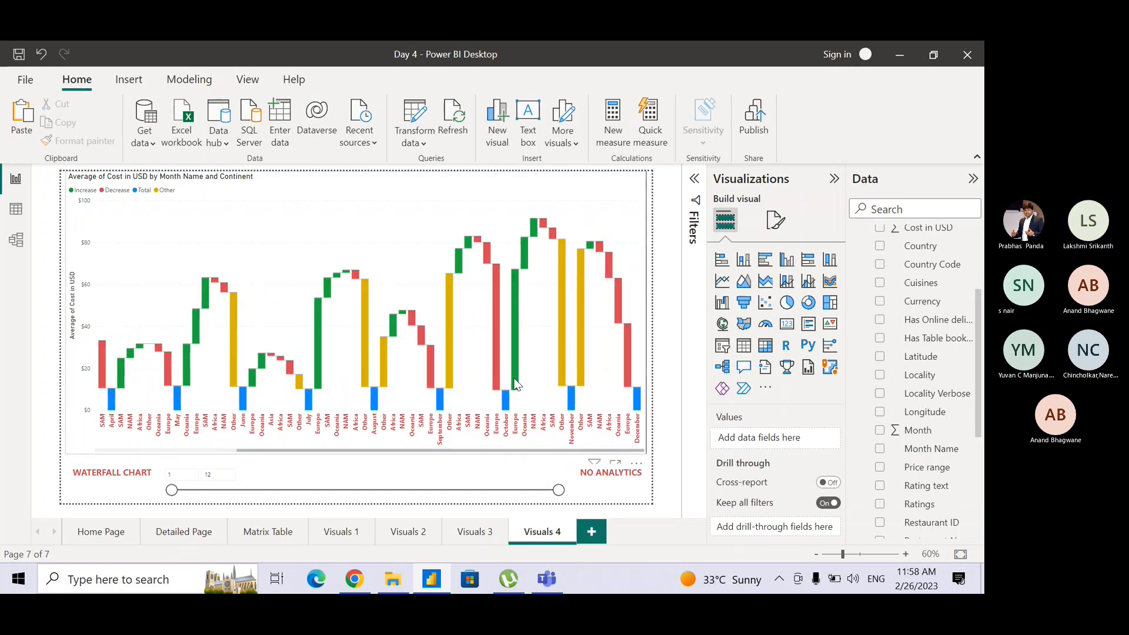
mouse_move(515, 384)
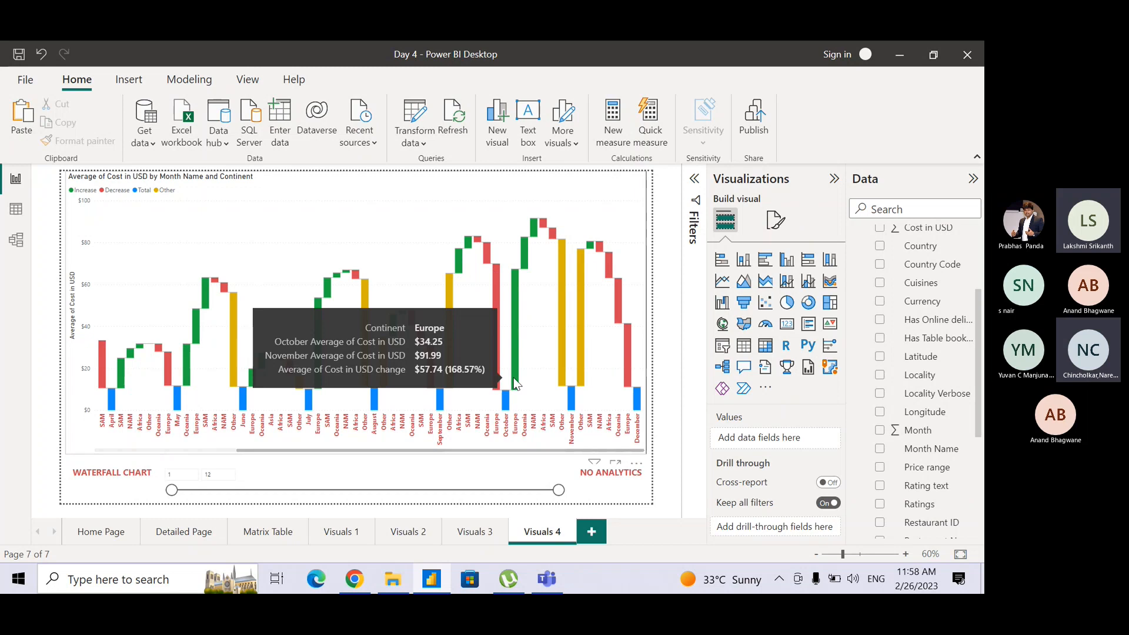
click(467, 534)
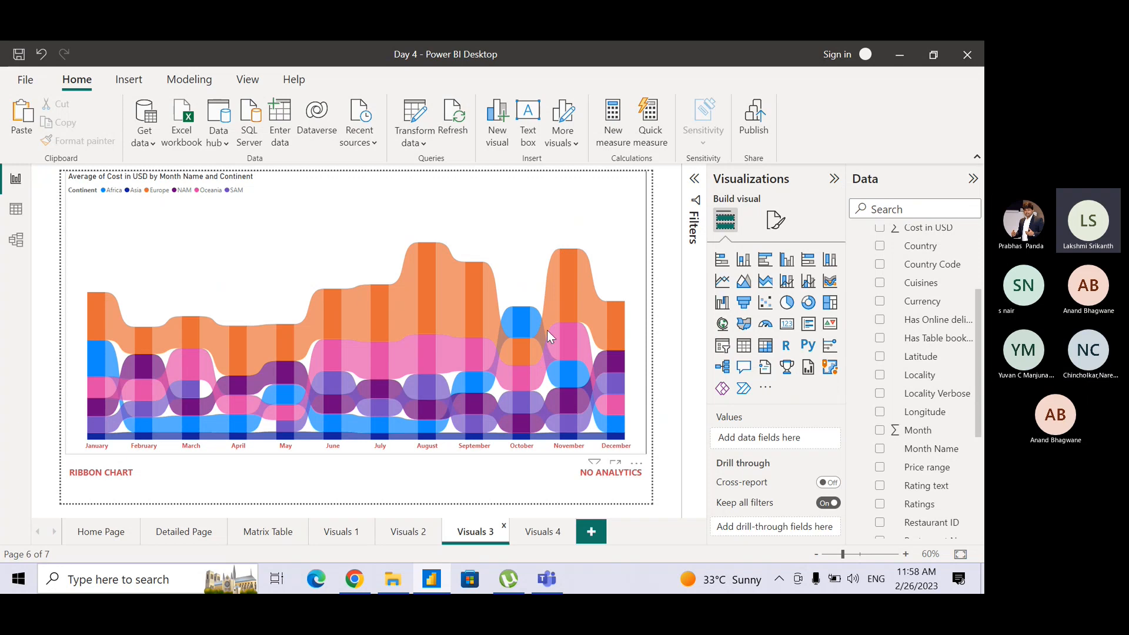
click(544, 533)
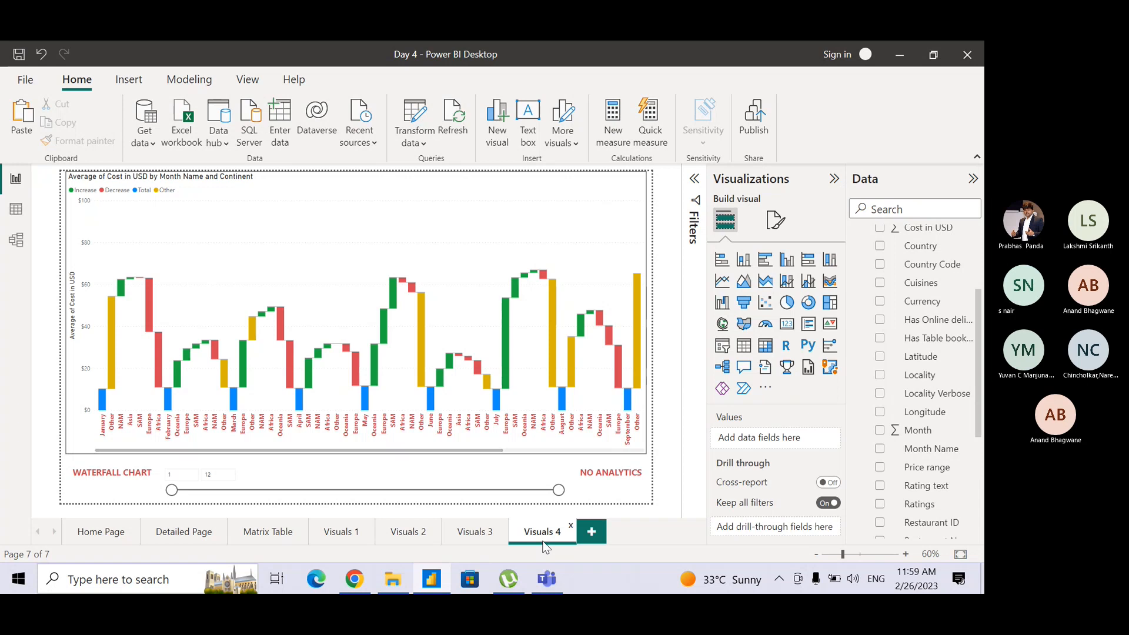
View the Teams meeting window and switch back to the Visuals 4 page in Power BI.
key(alt+Tab)
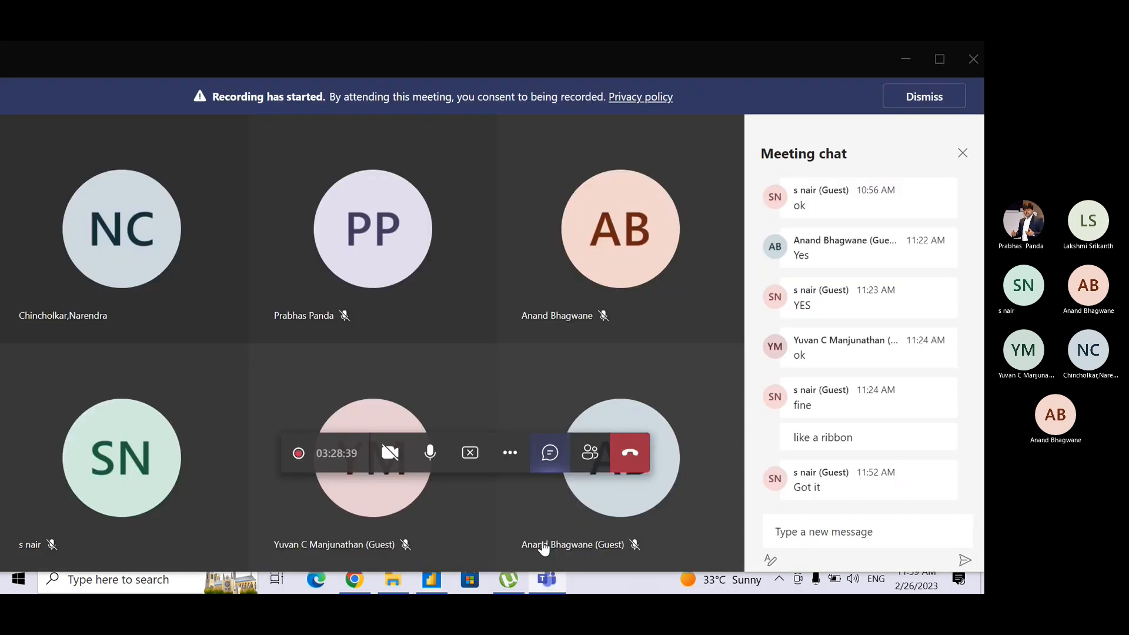
key(alt+Tab)
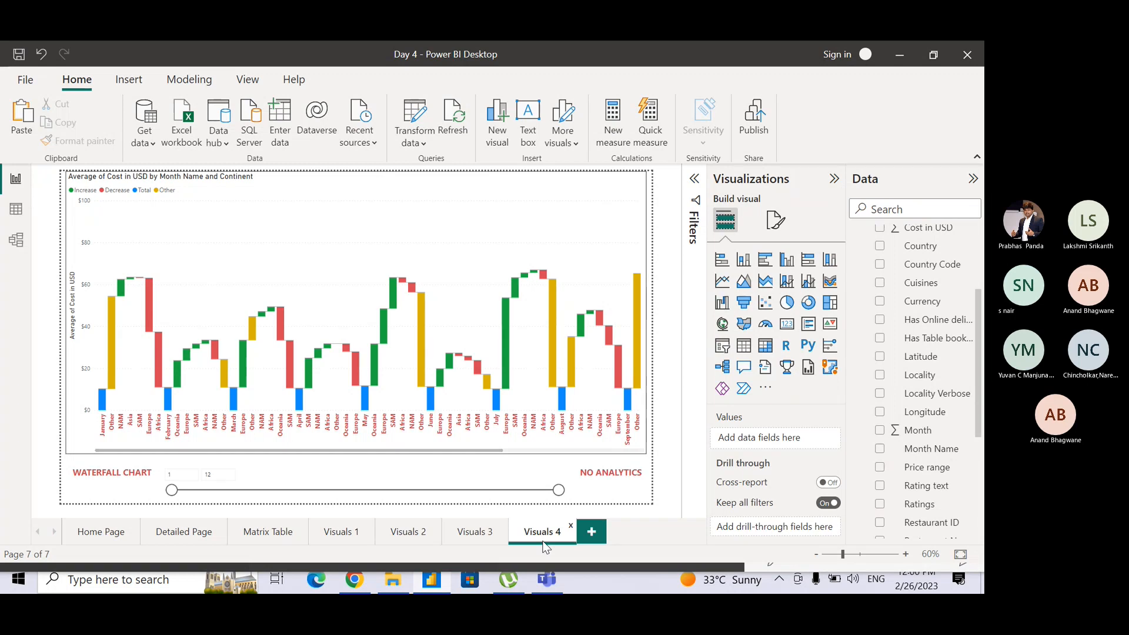
key(alt+Tab)
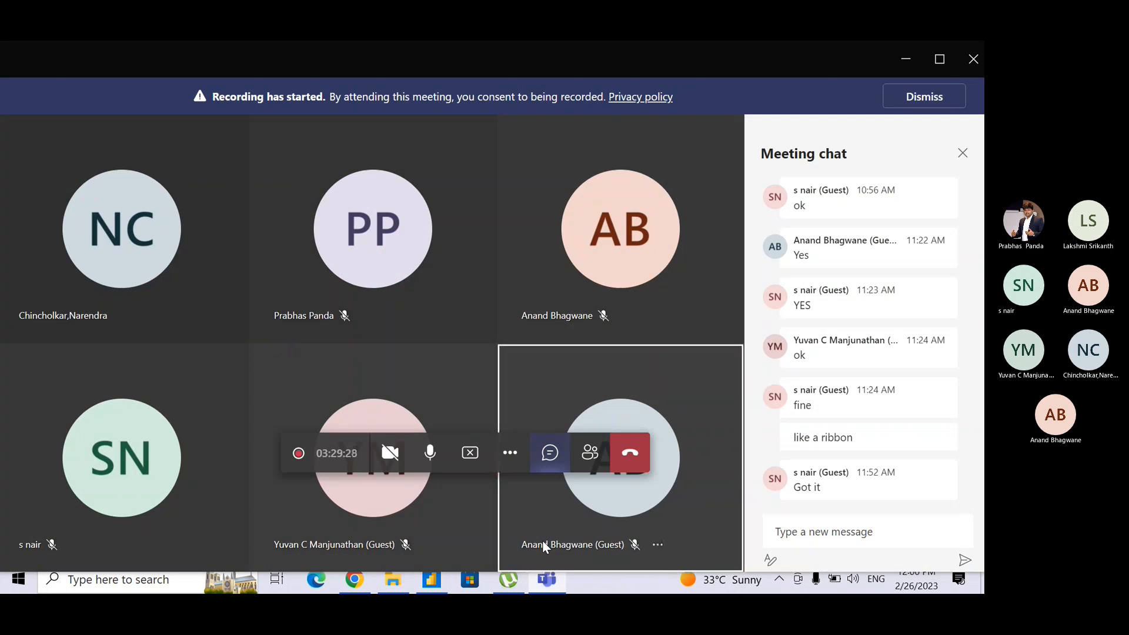
key(alt+Tab)
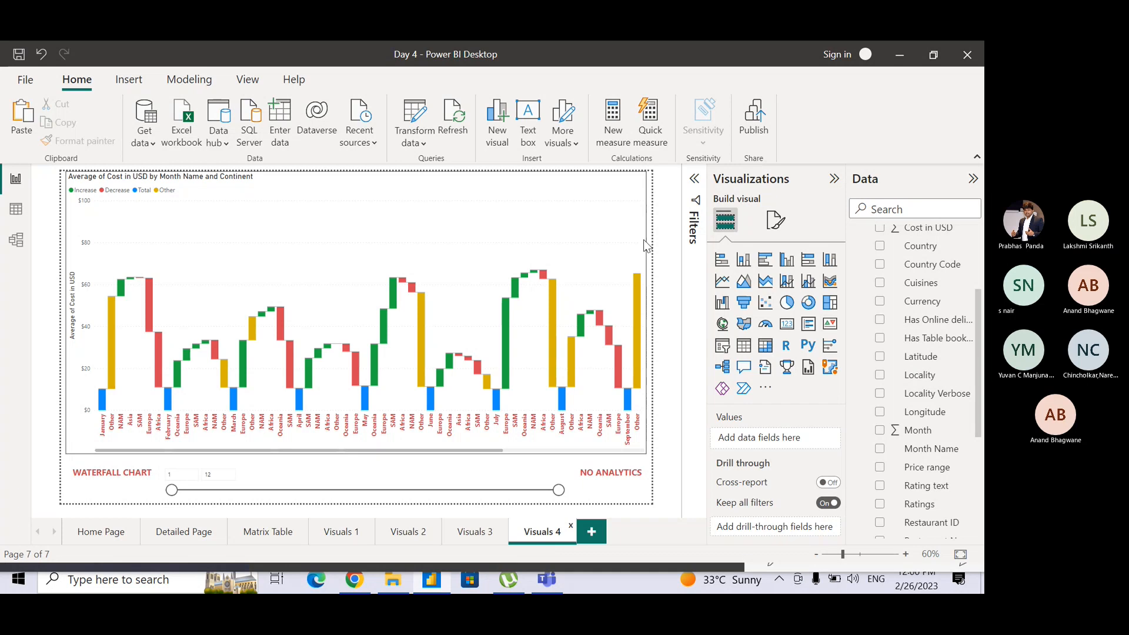
Turn on data labels for the waterfall chart and review their orientation, position, font, display units and decimal place options.
click(779, 221)
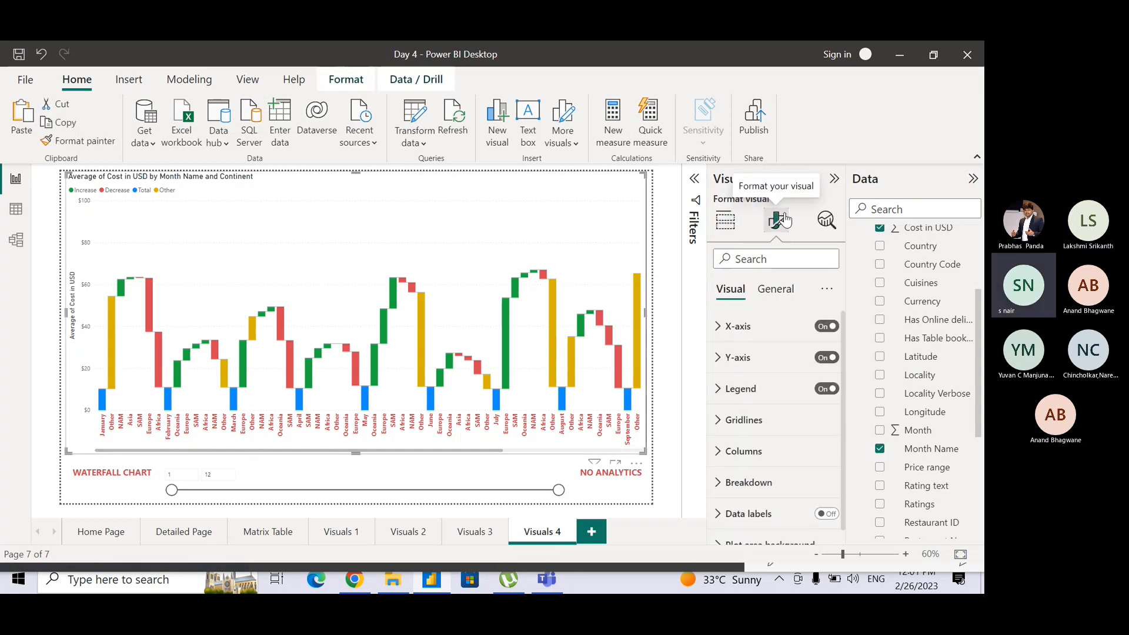
click(825, 514)
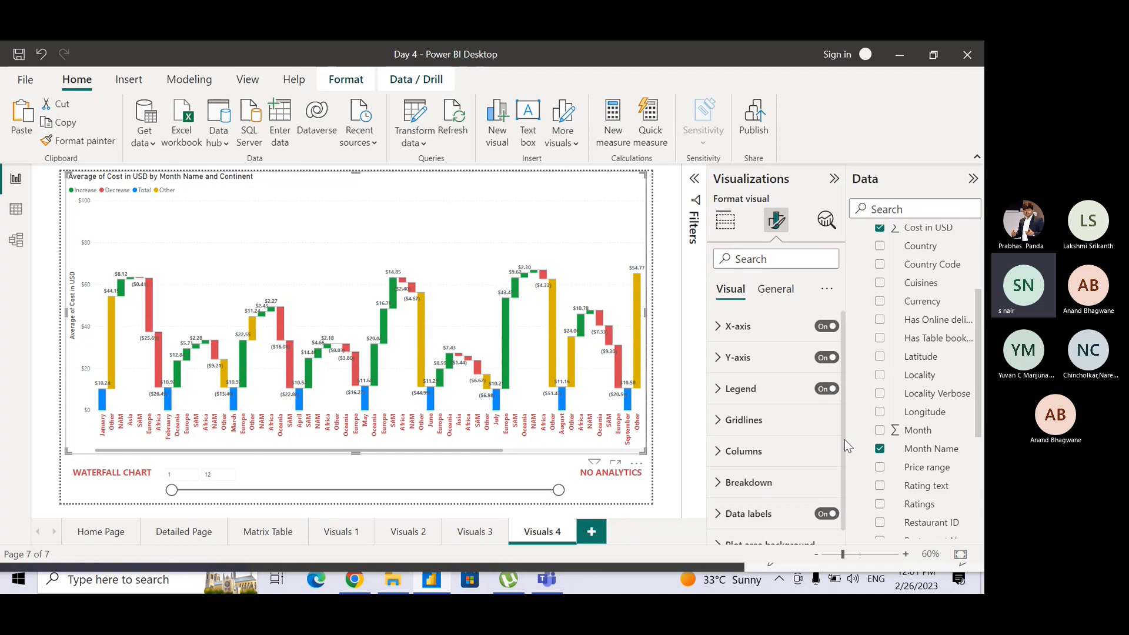
scroll(844, 470, down, 1)
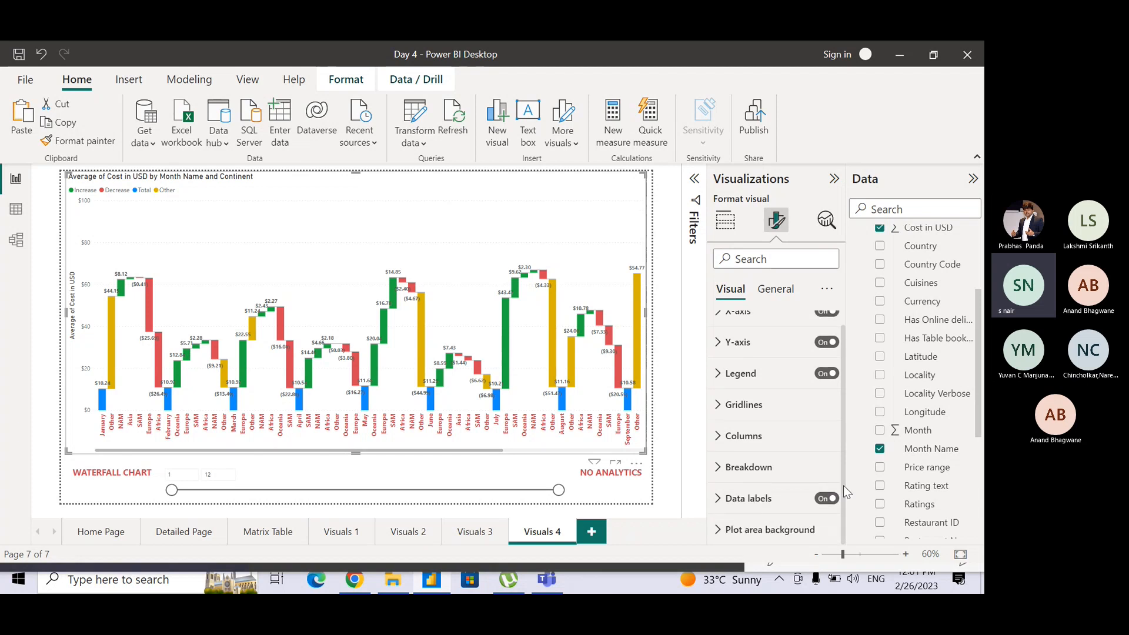
click(718, 499)
drag(844, 418, 837, 507)
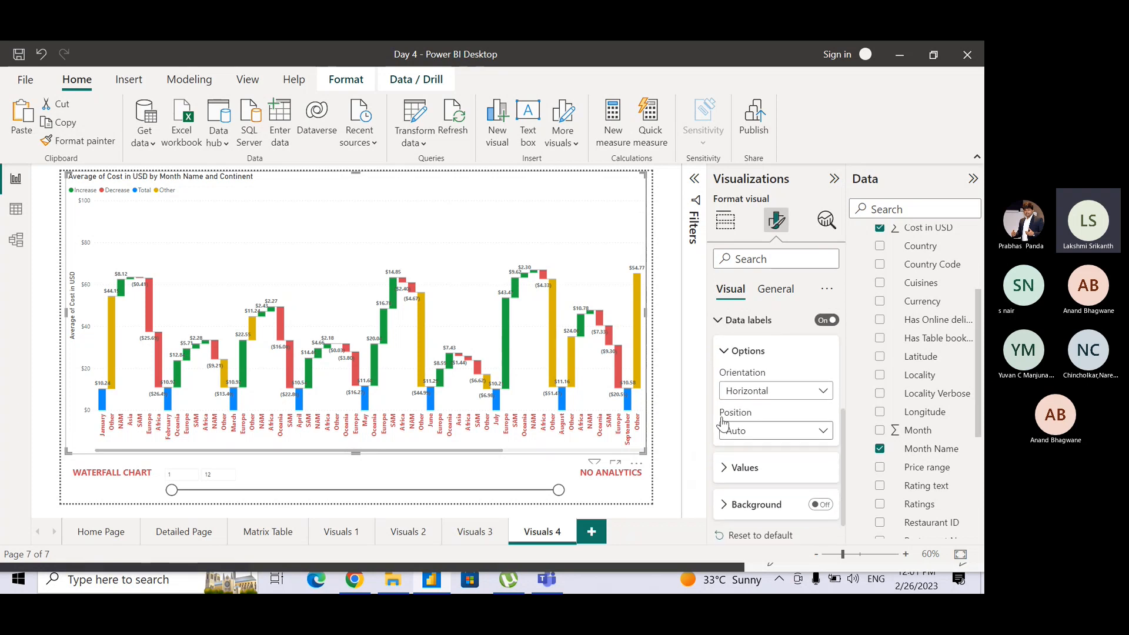
click(725, 469)
drag(844, 425, 841, 525)
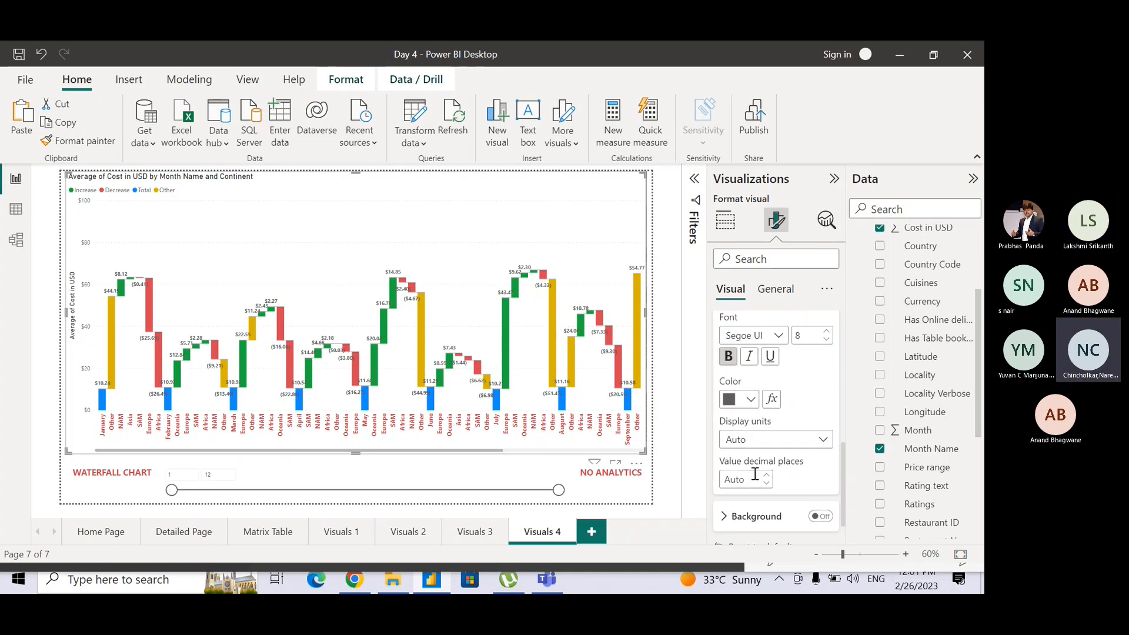
Review the waterfall chart's maximum breakdowns, legend and gridlines formatting options.
drag(843, 468, 838, 390)
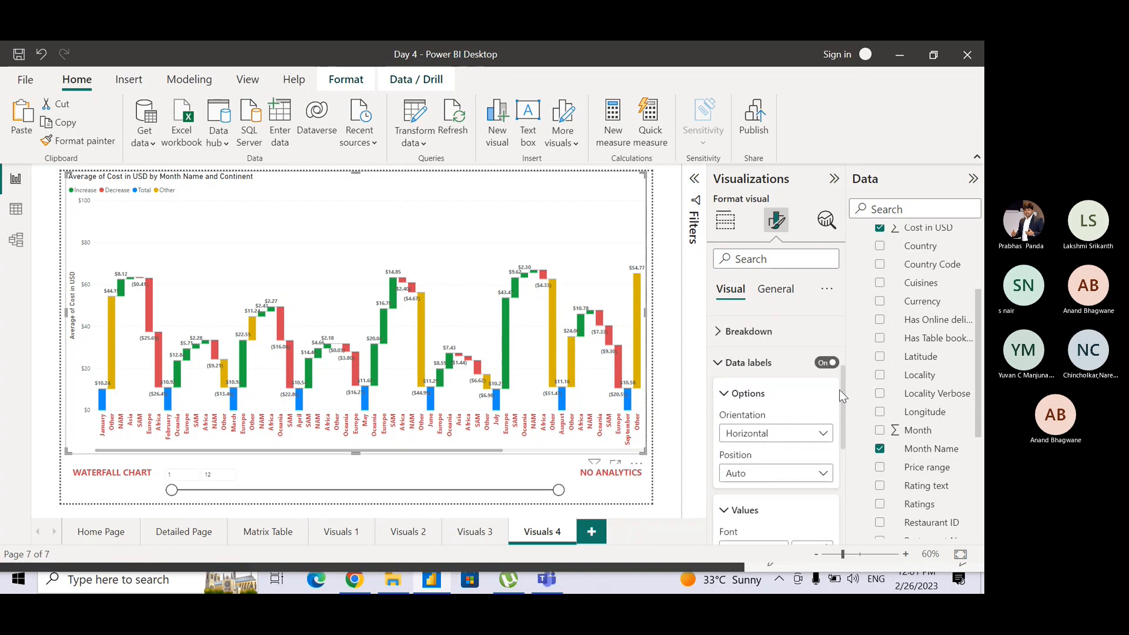
click(730, 335)
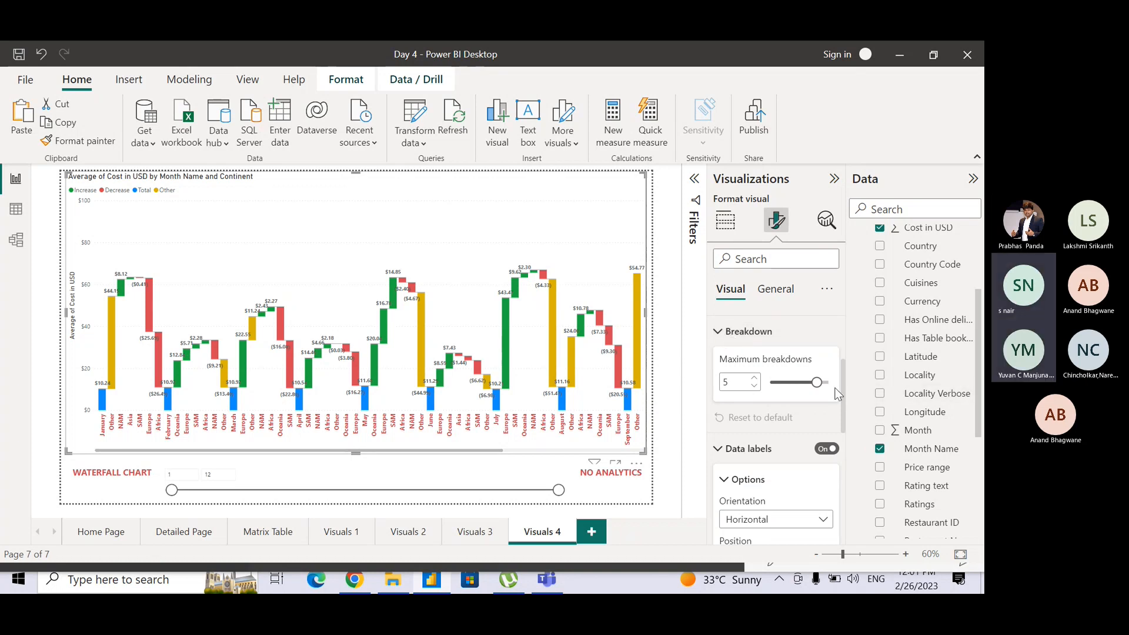
drag(841, 389, 841, 344)
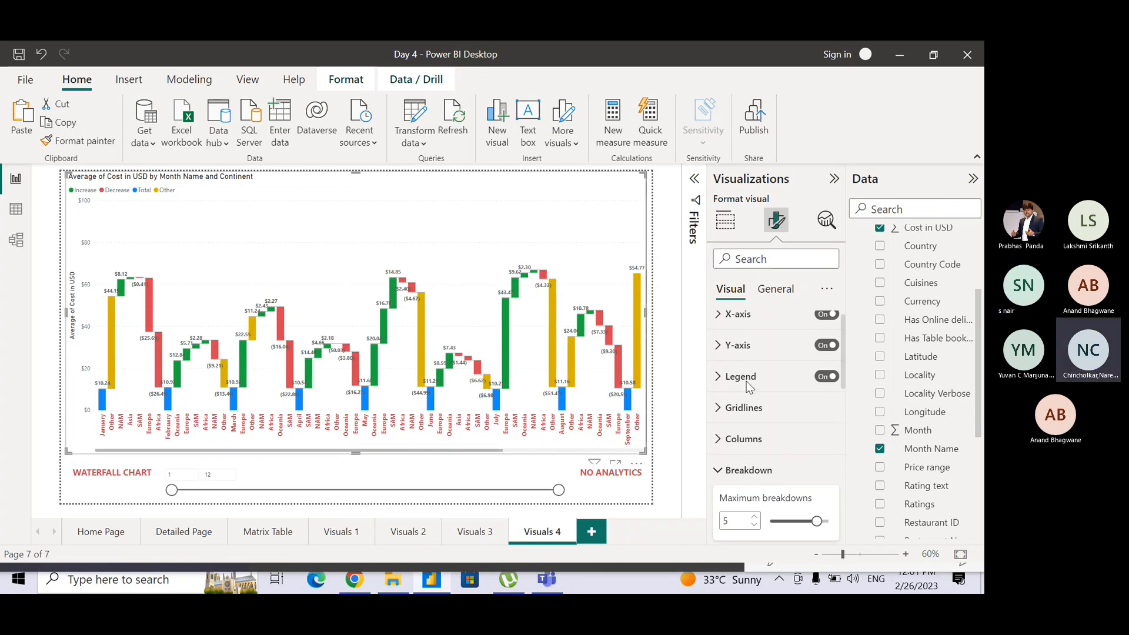
click(720, 378)
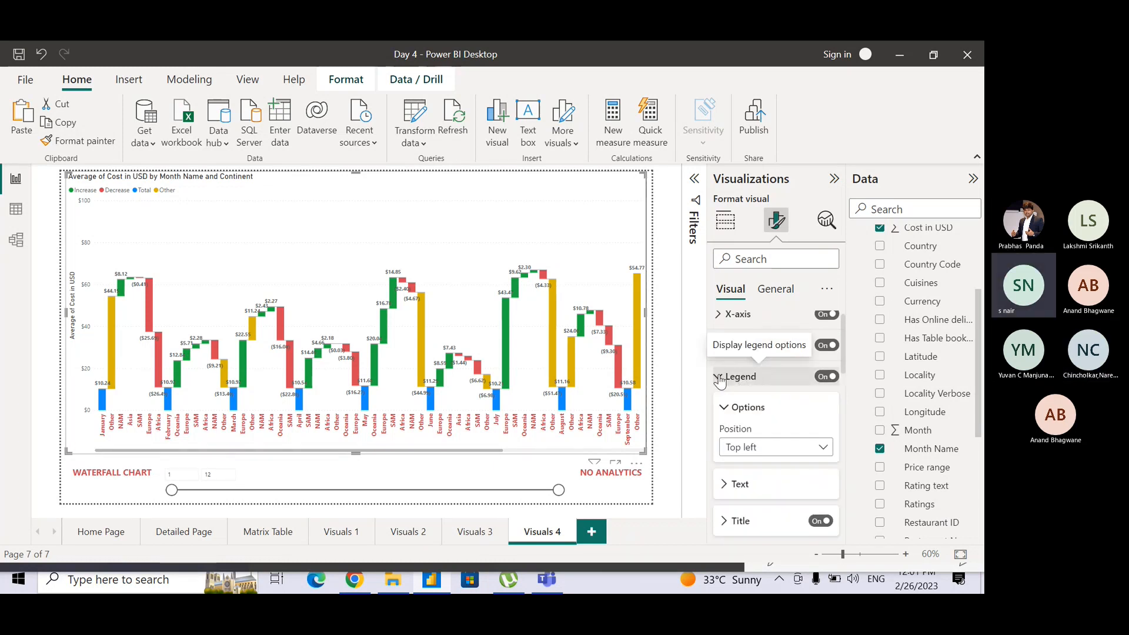
click(720, 379)
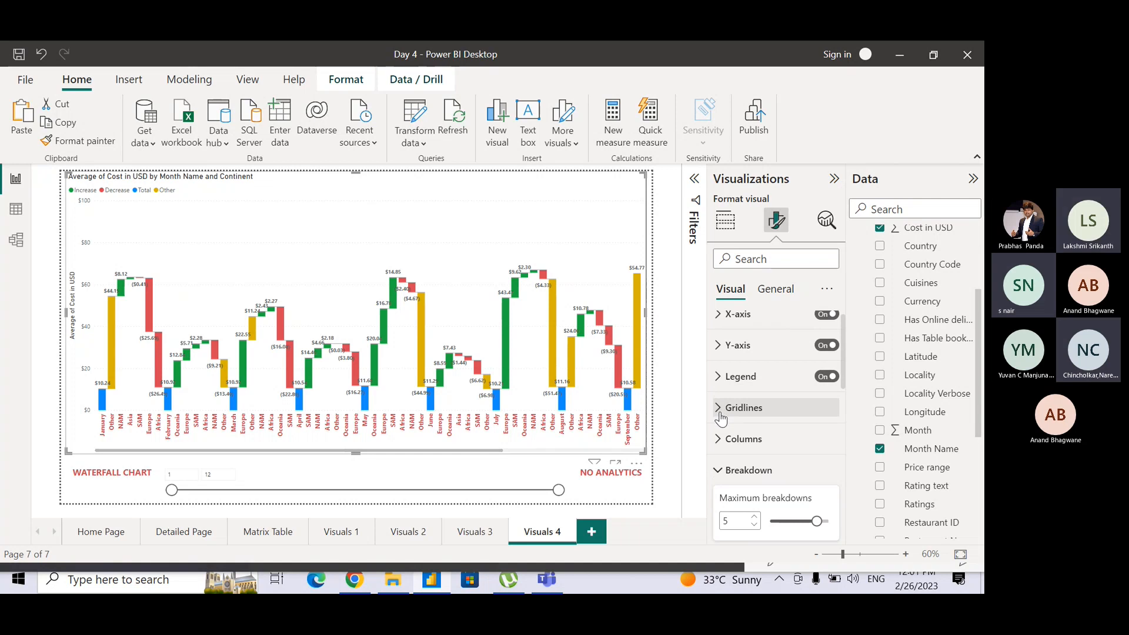
click(722, 412)
click(753, 412)
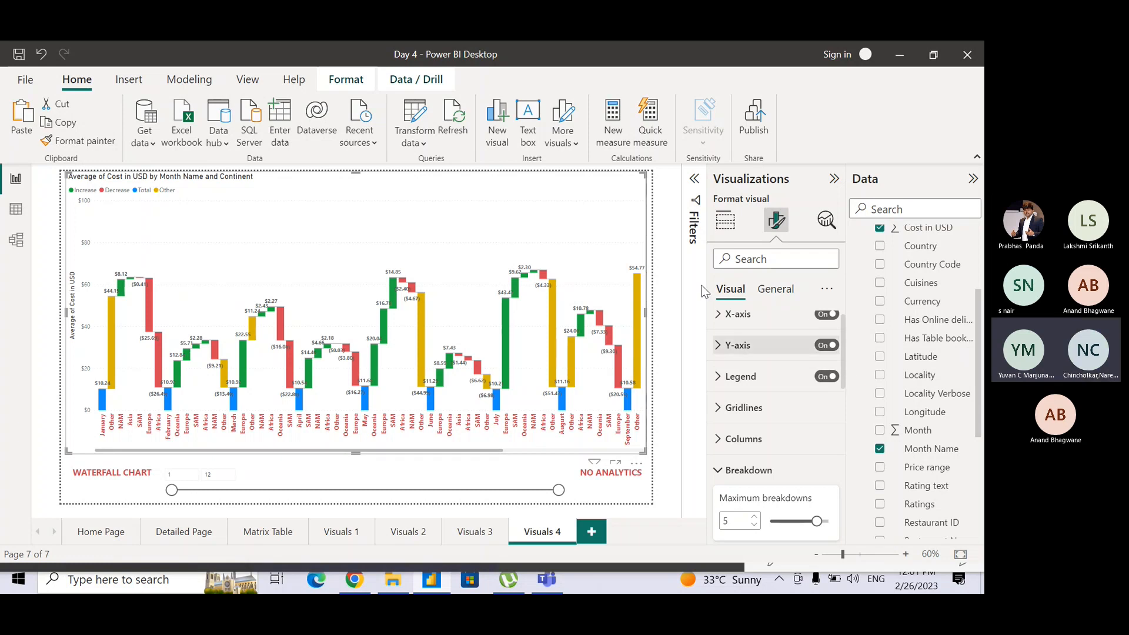
Examine the waterfall chart's labelled monthly cost changes and the Other category in its legend.
click(674, 210)
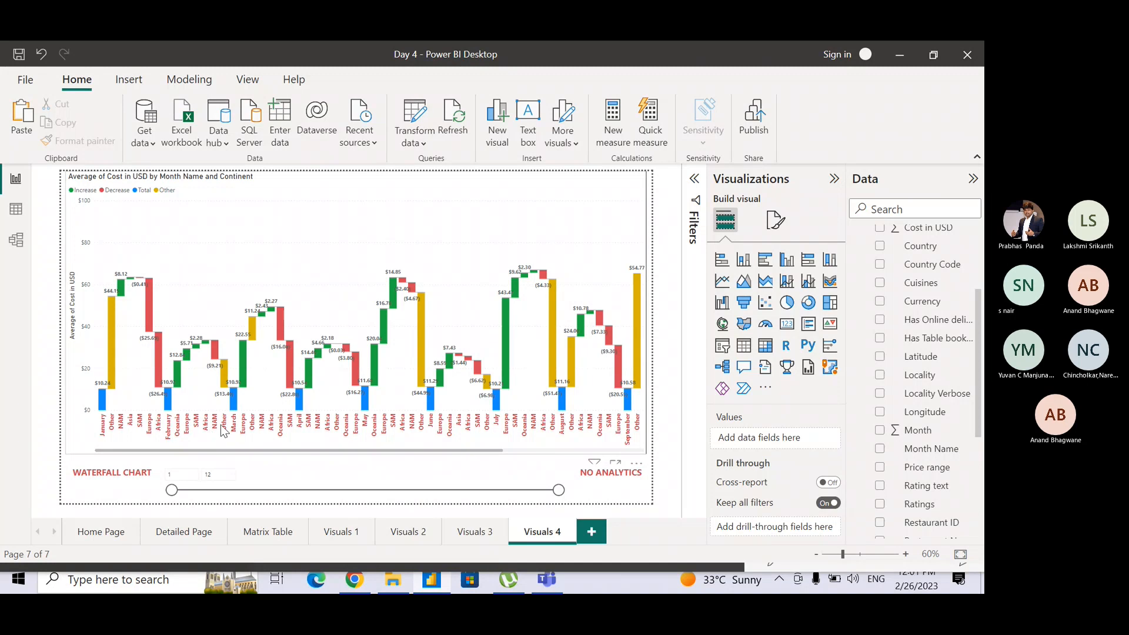
mouse_move(229, 373)
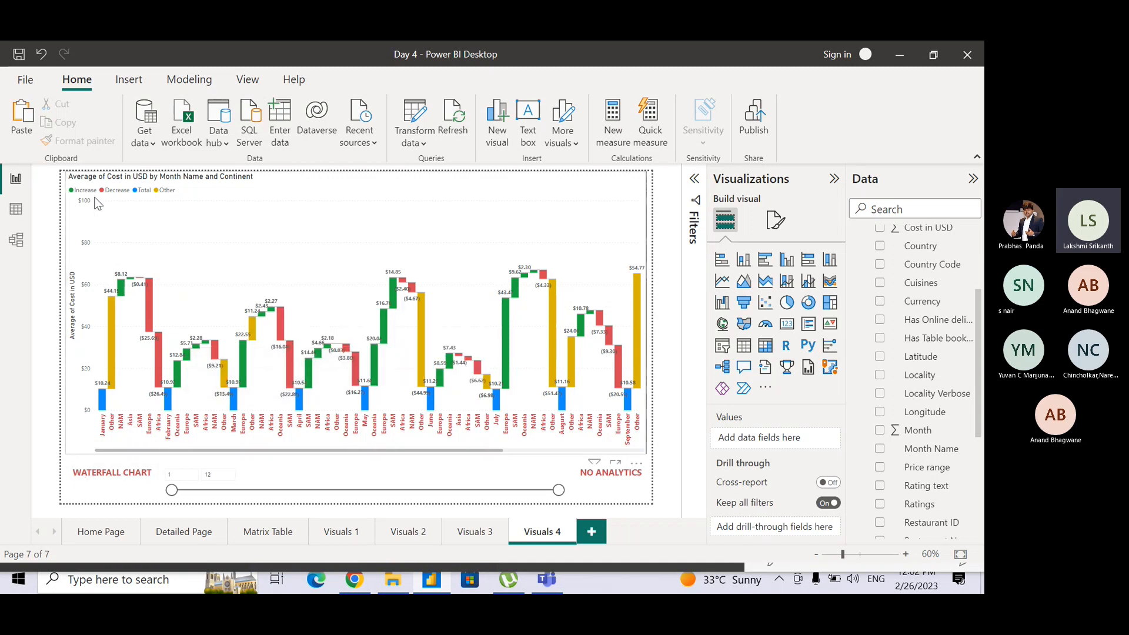
scroll(98, 202, up, 4)
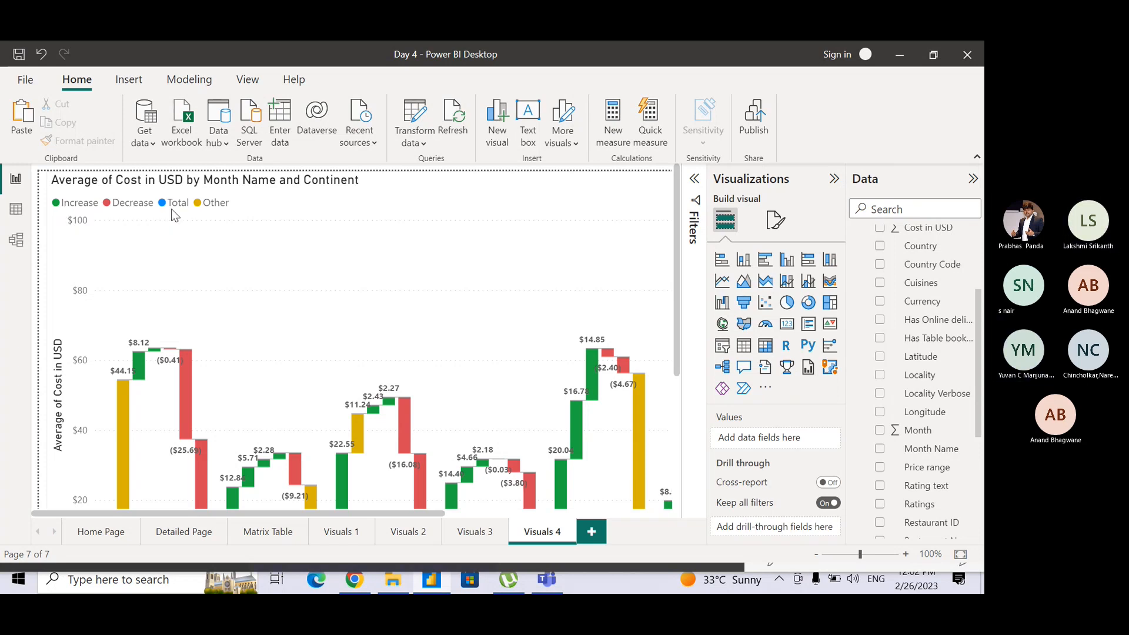
click(213, 206)
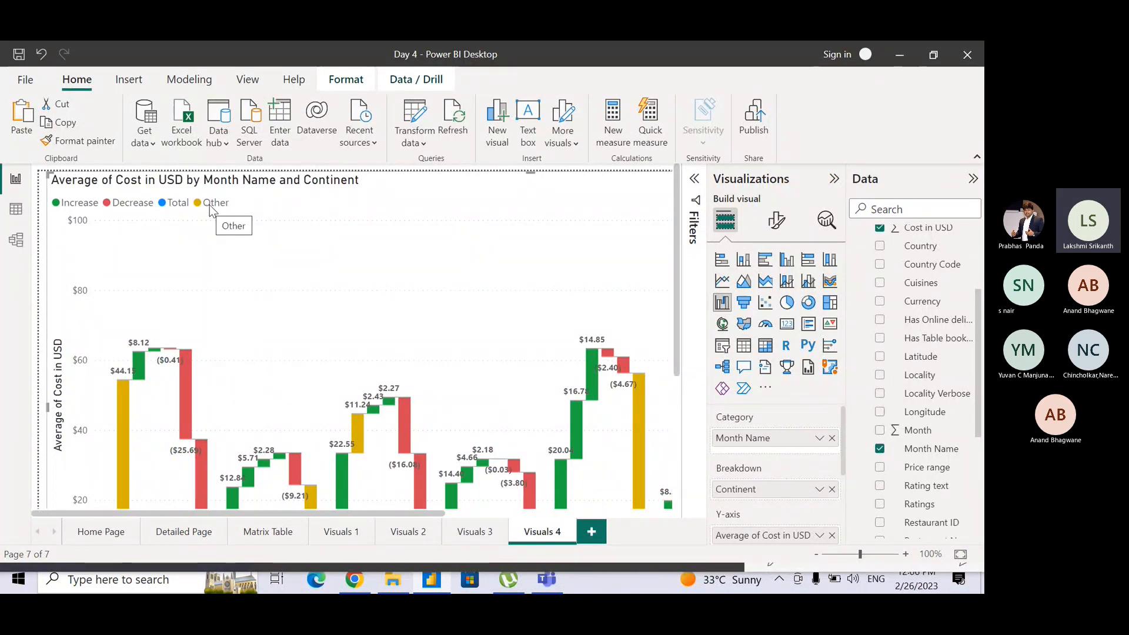
Examine the waterfall chart's monthly totals, continent breakdown bars and category axis labels.
mouse_move(673, 252)
mouse_down()
mouse_move(672, 281)
mouse_move(689, 257)
mouse_up()
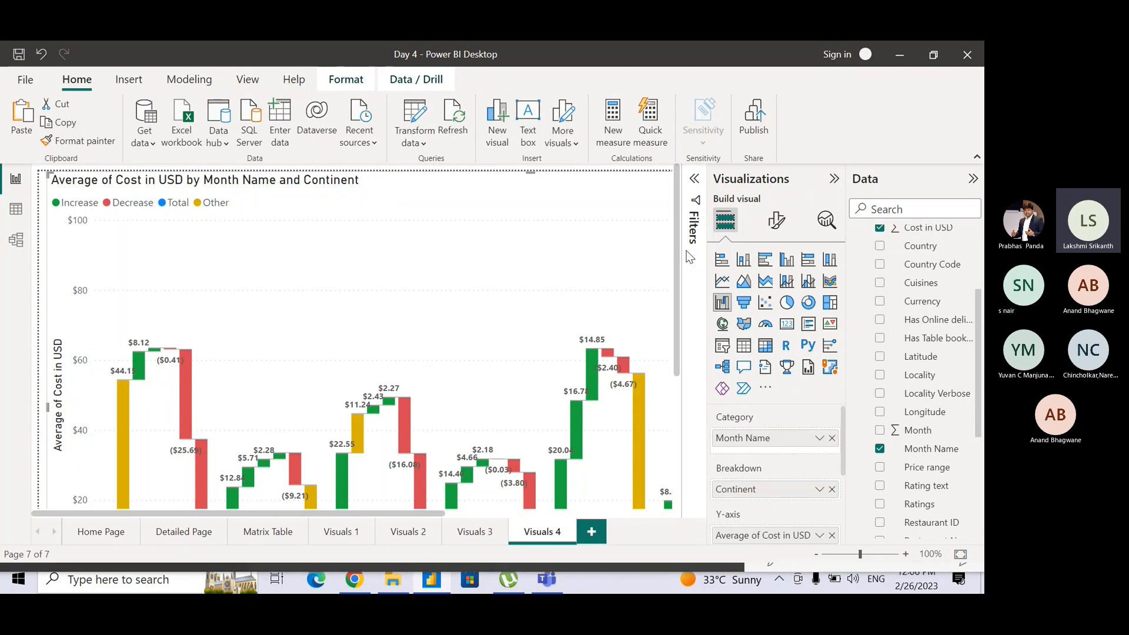
drag(686, 251, 681, 295)
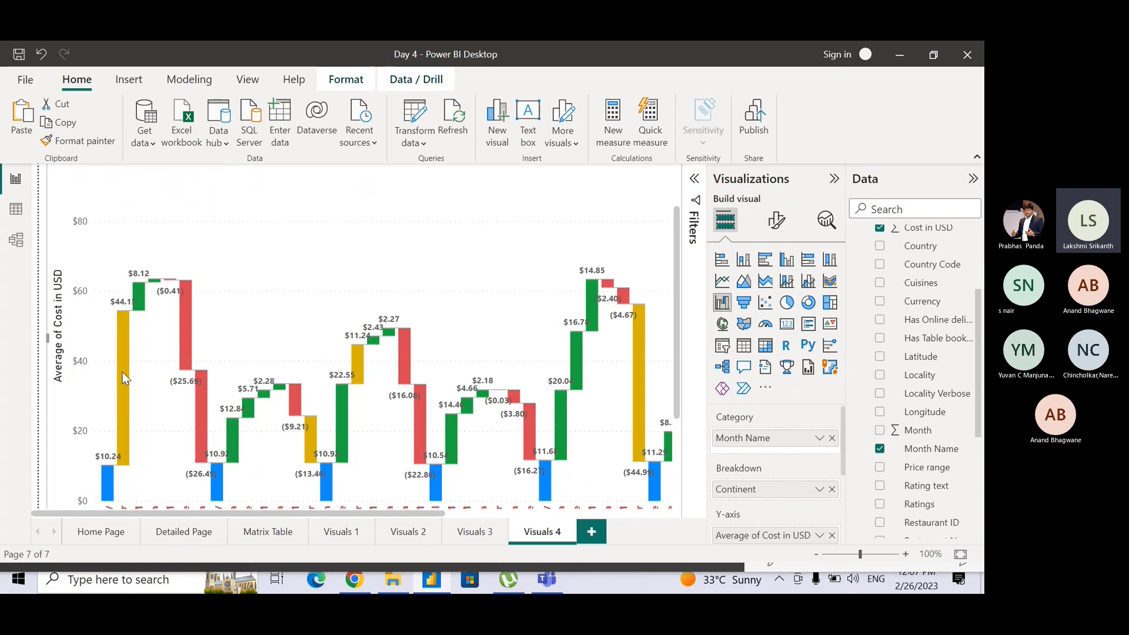
mouse_move(121, 371)
drag(680, 358, 675, 410)
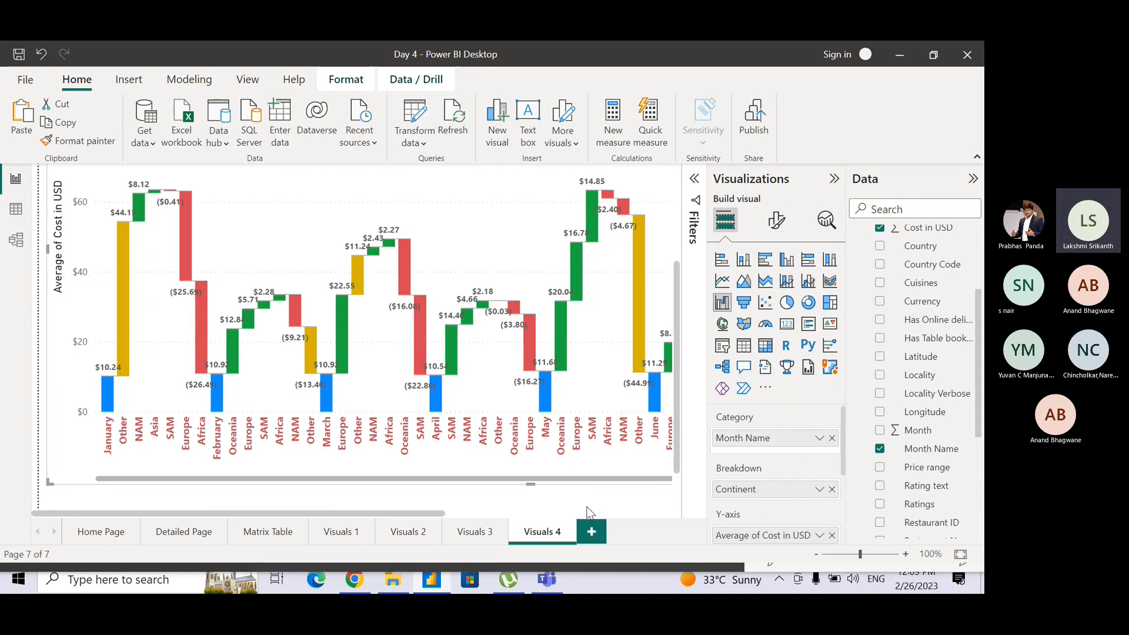
Duplicate the Visuals 4 page and rename the copy as Visuals 5.
right_click(538, 533)
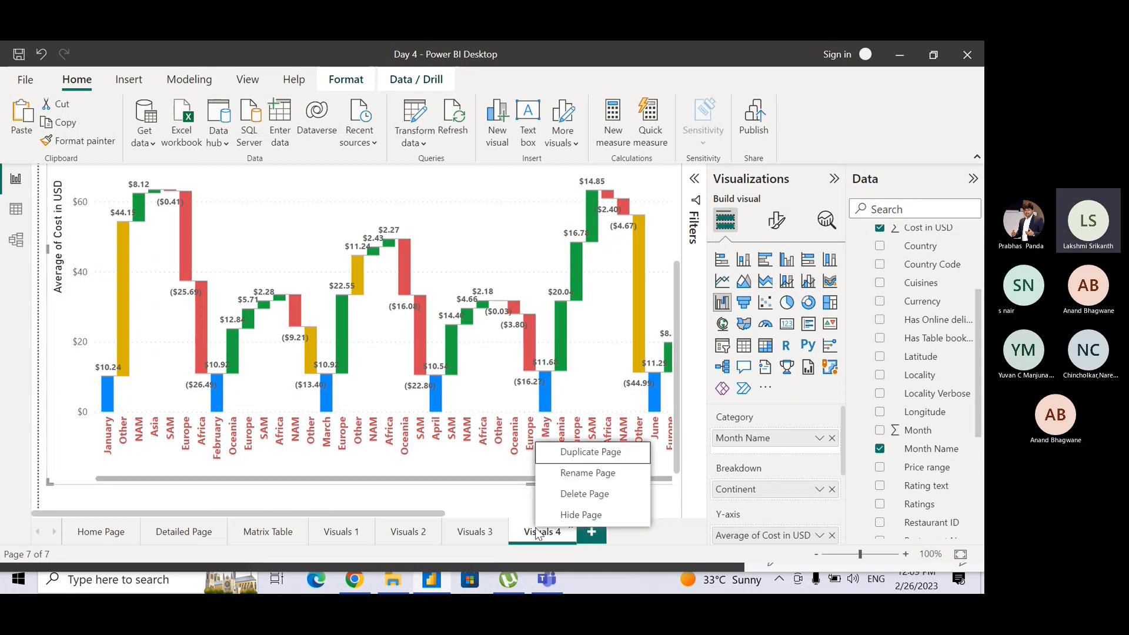
click(579, 454)
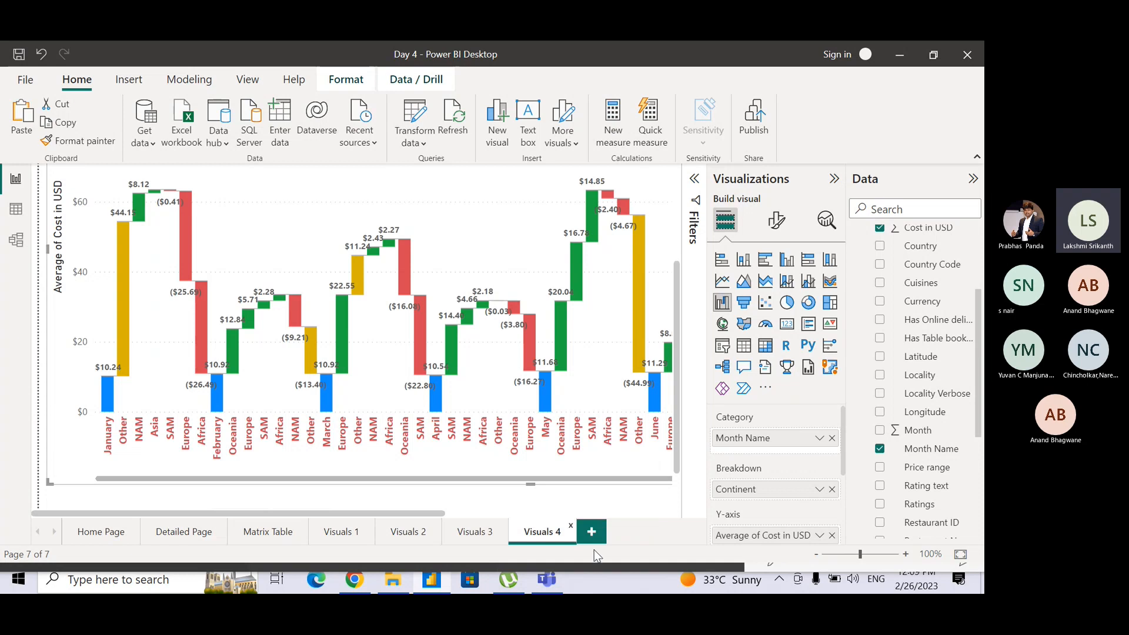
double_click(599, 534)
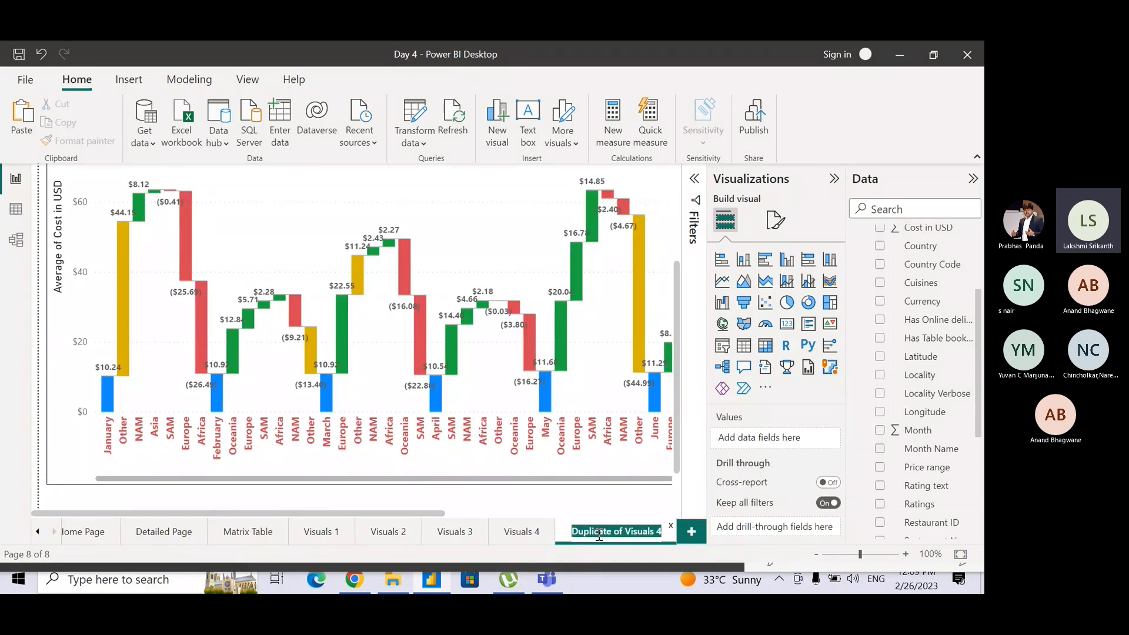
text(Visuals )
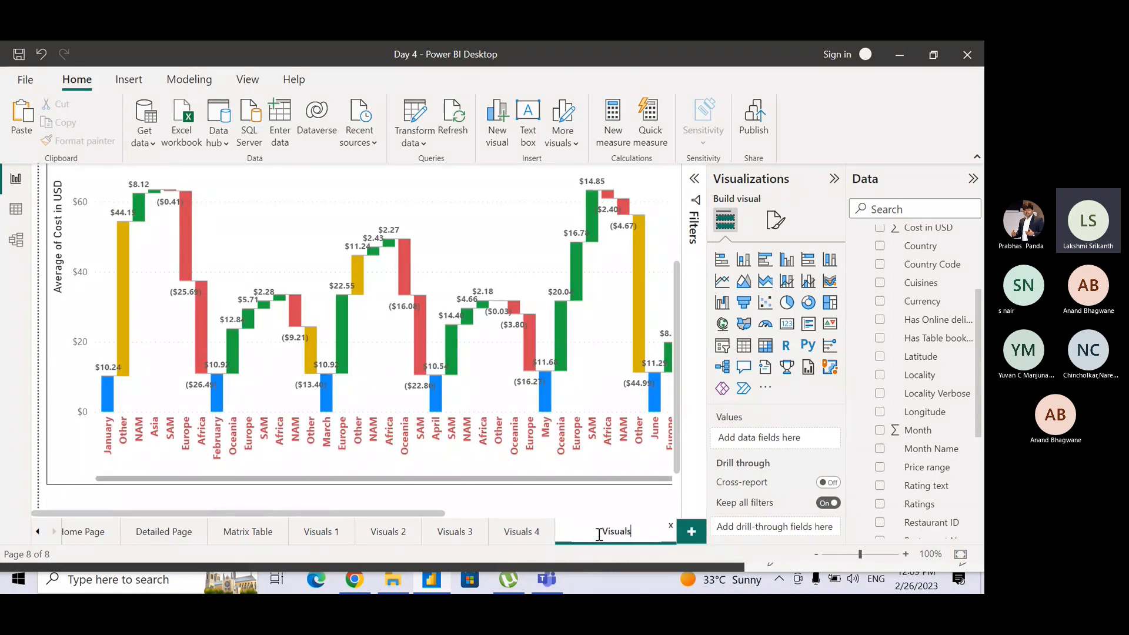
text(5)
key(Return)
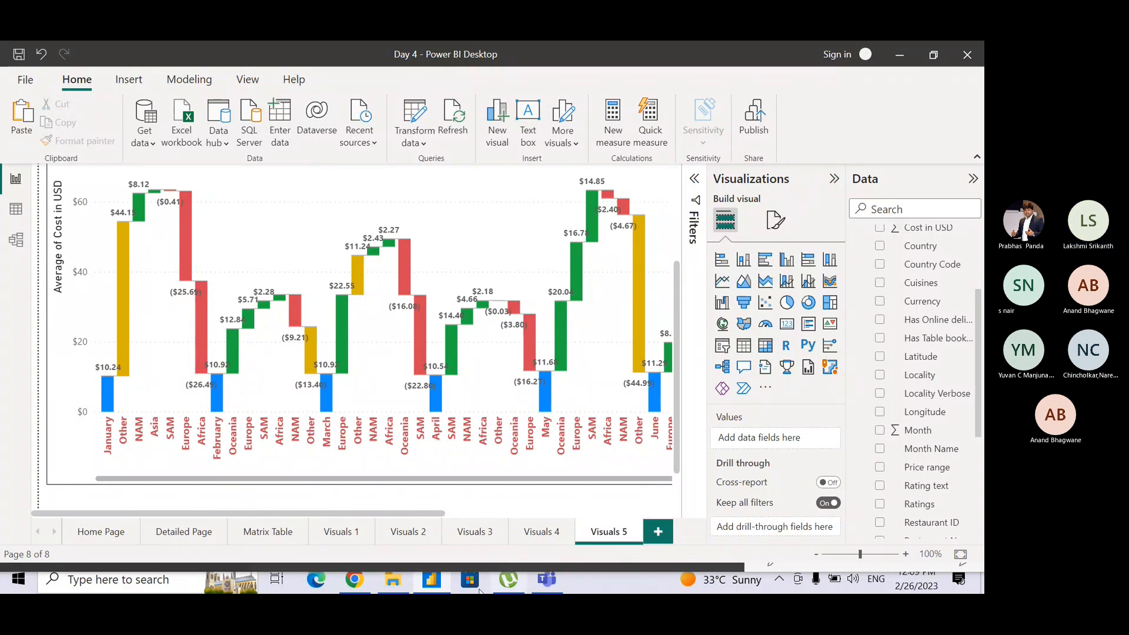
Review the ribbon chart on Visuals 3 and the waterfall chart on Visuals 4 with the page fitted to the window.
click(470, 535)
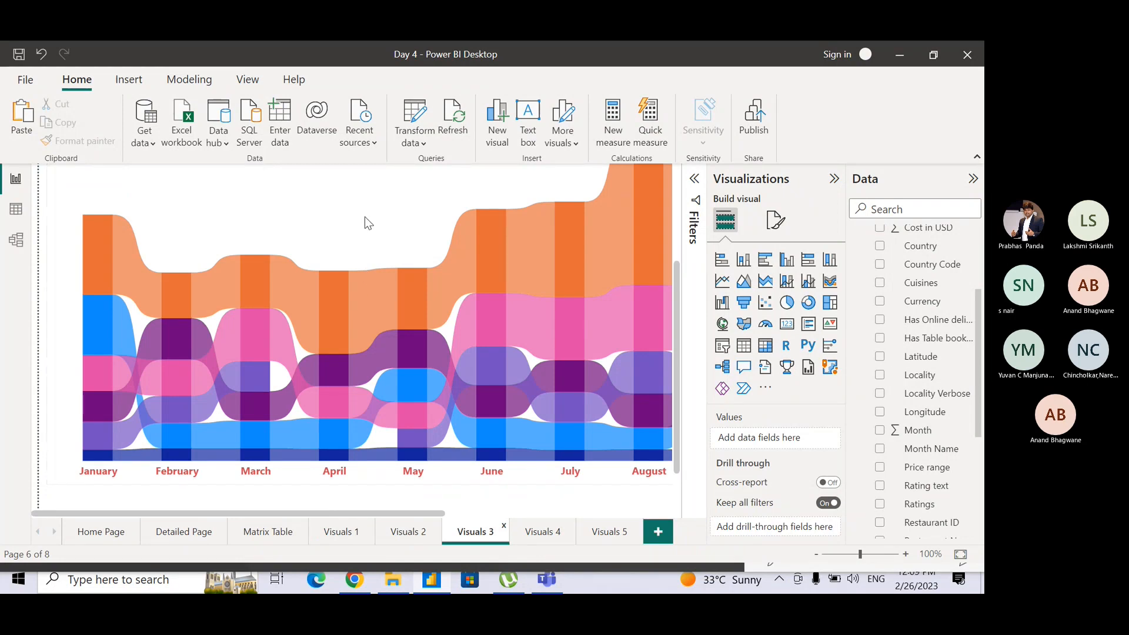
scroll(365, 218, down, 3)
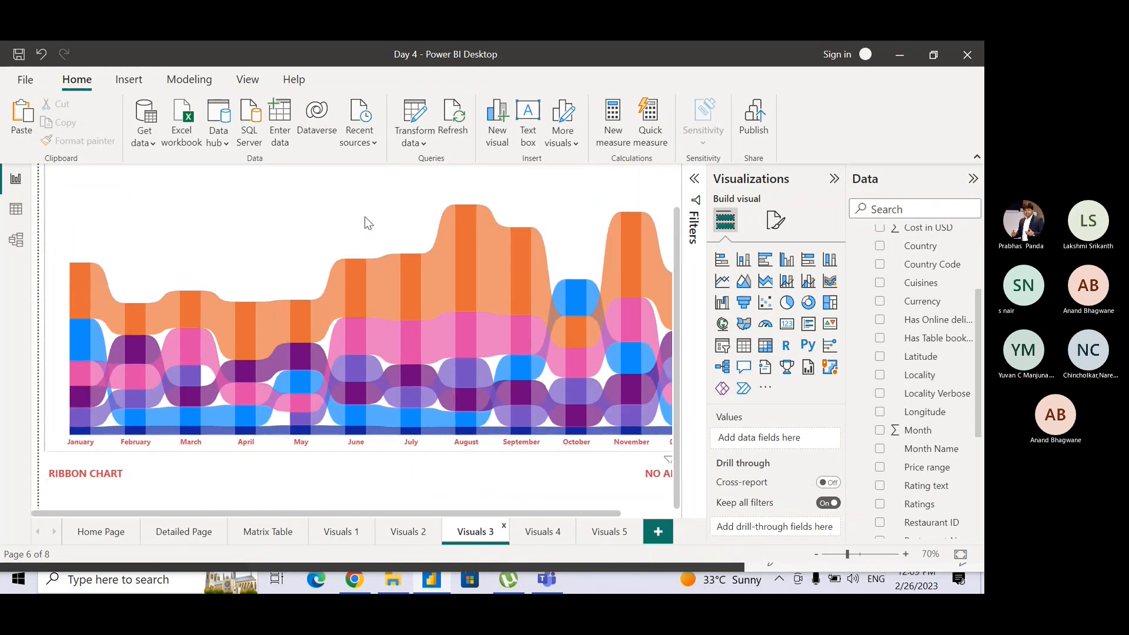
scroll(365, 218, down, 5)
scroll(364, 221, up, 8)
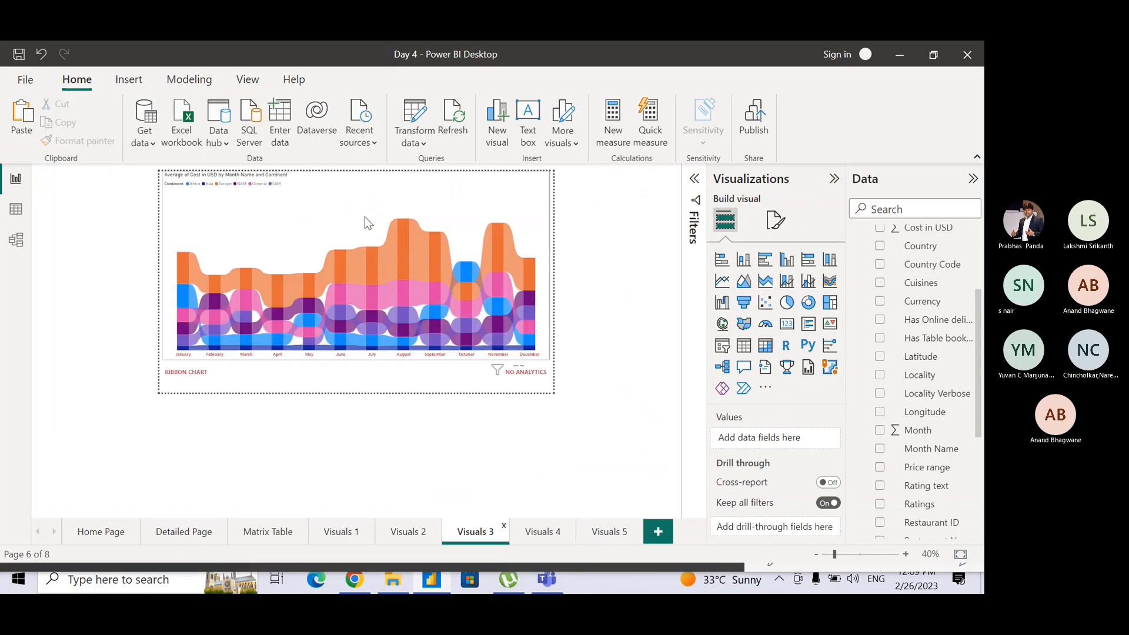
scroll(365, 219, down, 5)
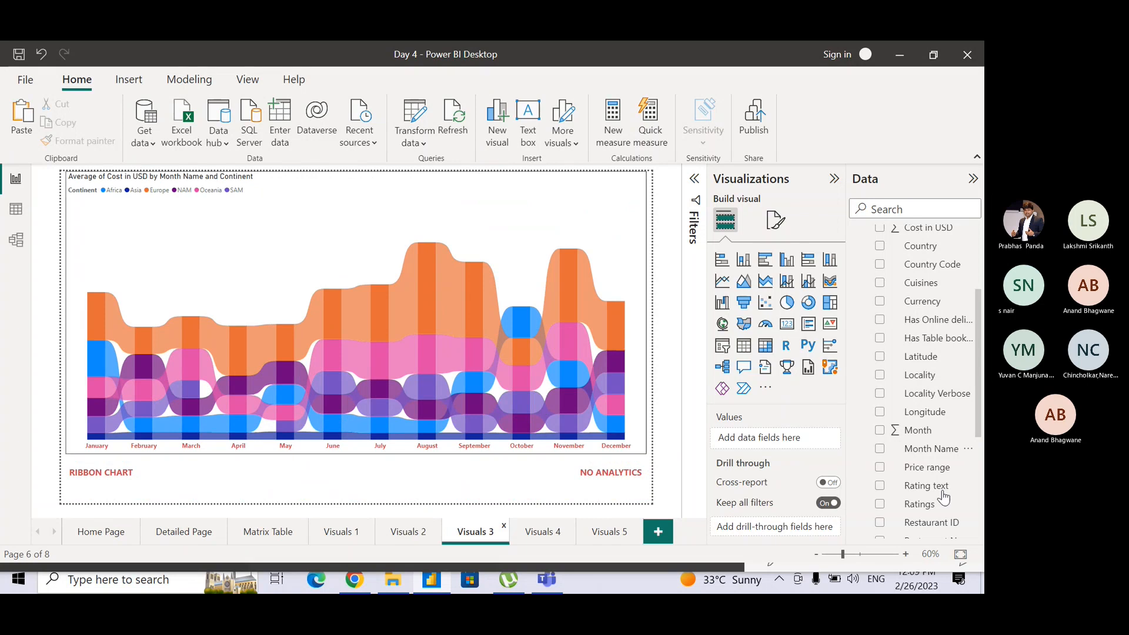
click(962, 553)
click(543, 532)
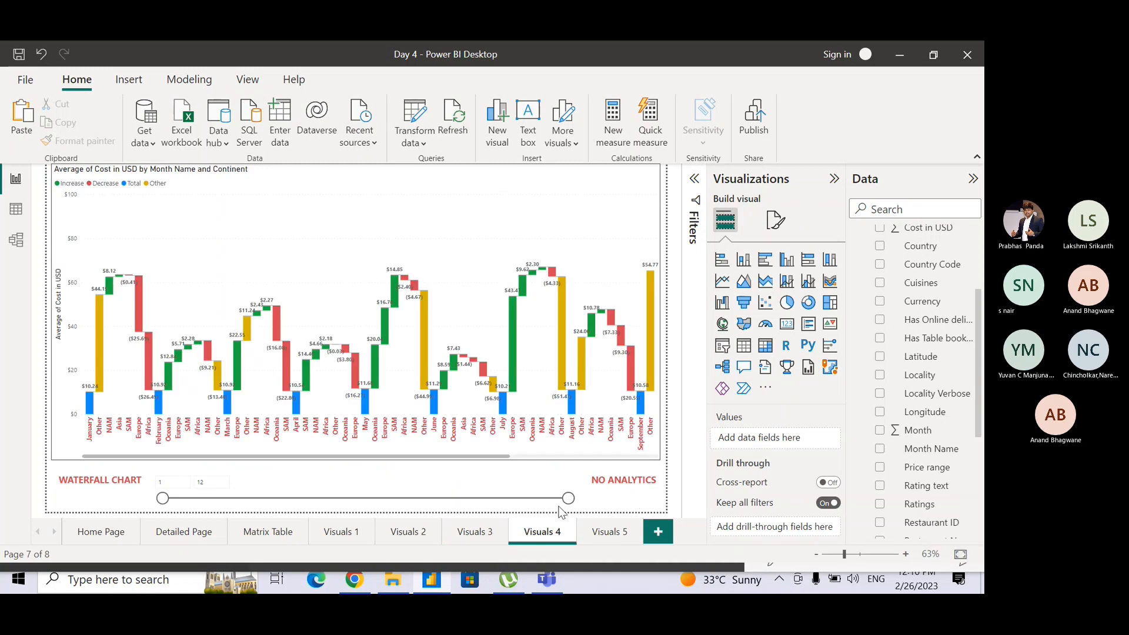
Delete the Month range slicer below the waterfall chart on the Visuals 5 page.
click(609, 532)
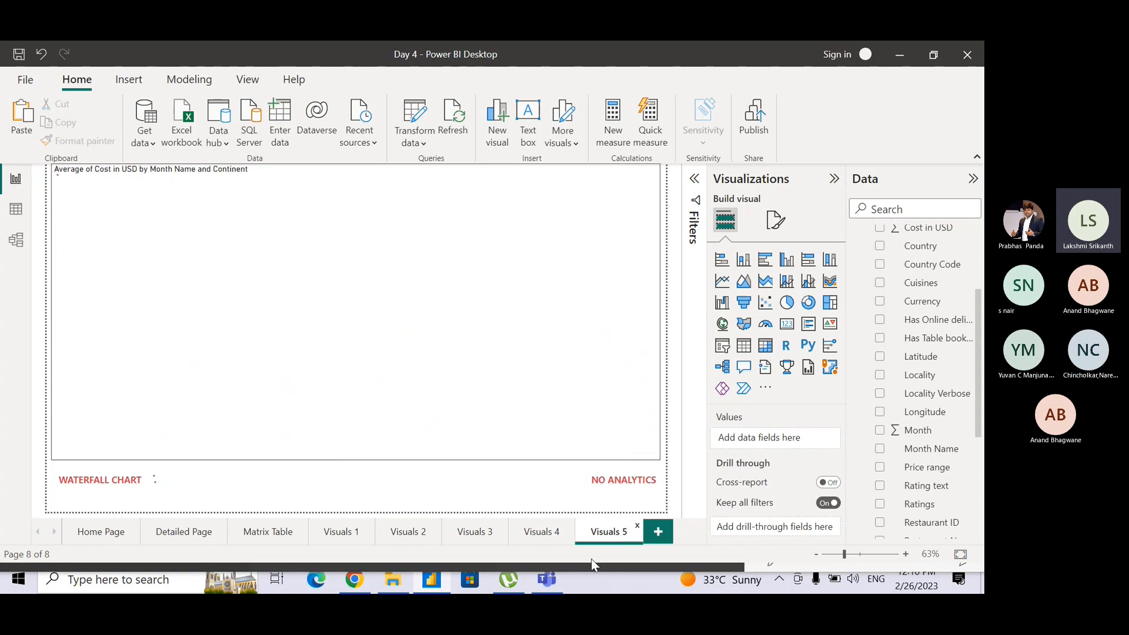
click(553, 483)
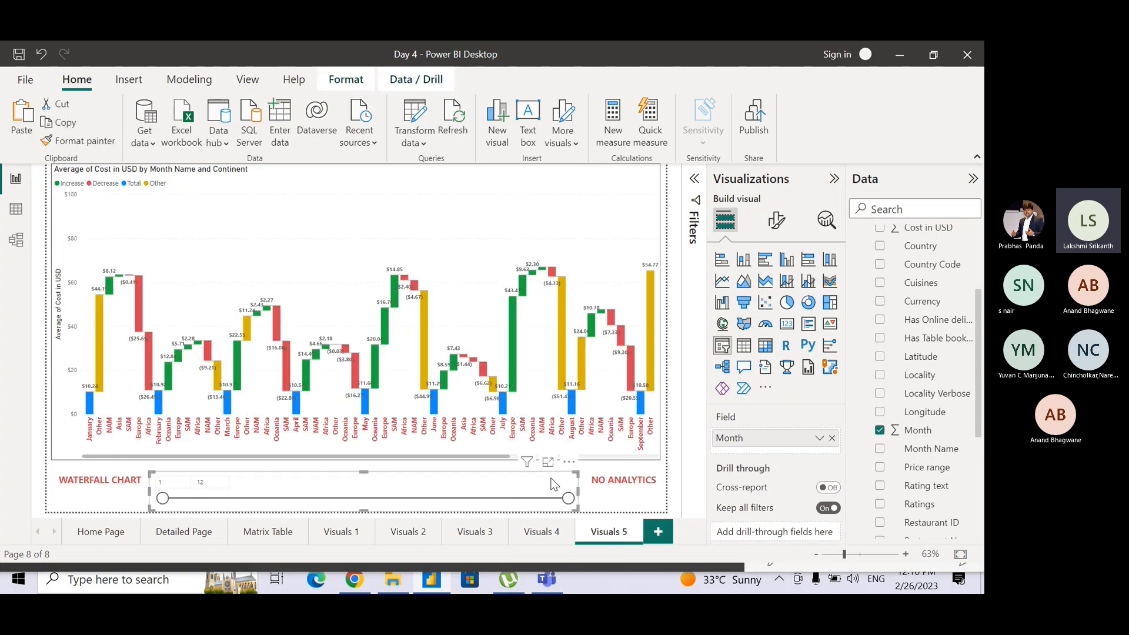
key(Delete)
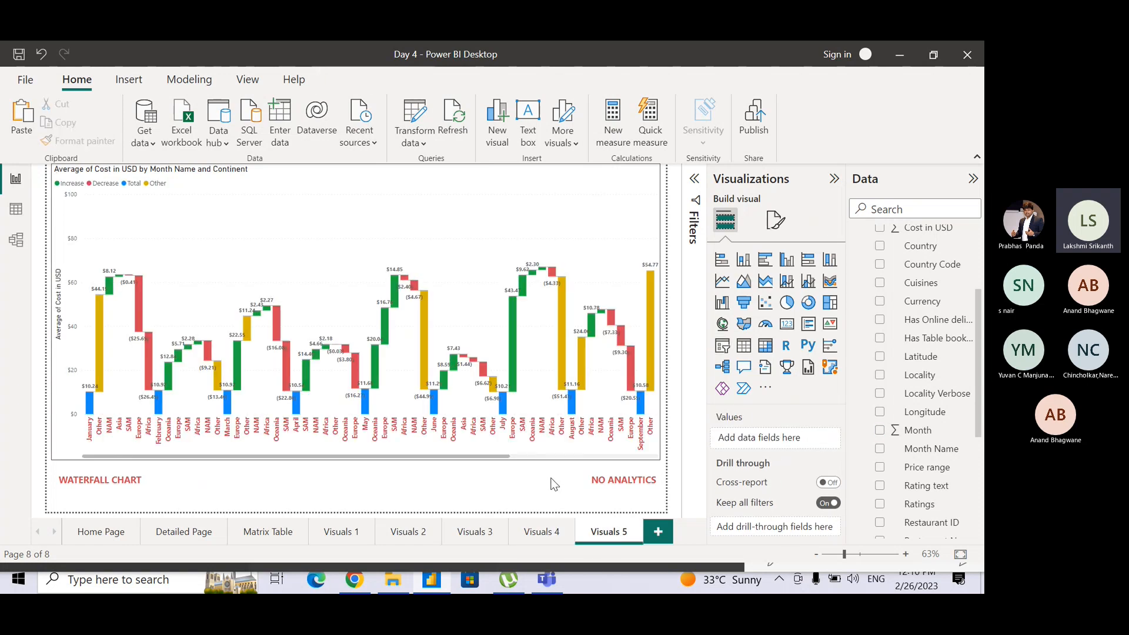
Change the WATERFALL CHART text label on Visuals 5 to FUNNEL CHART.
click(120, 480)
drag(110, 479, 40, 479)
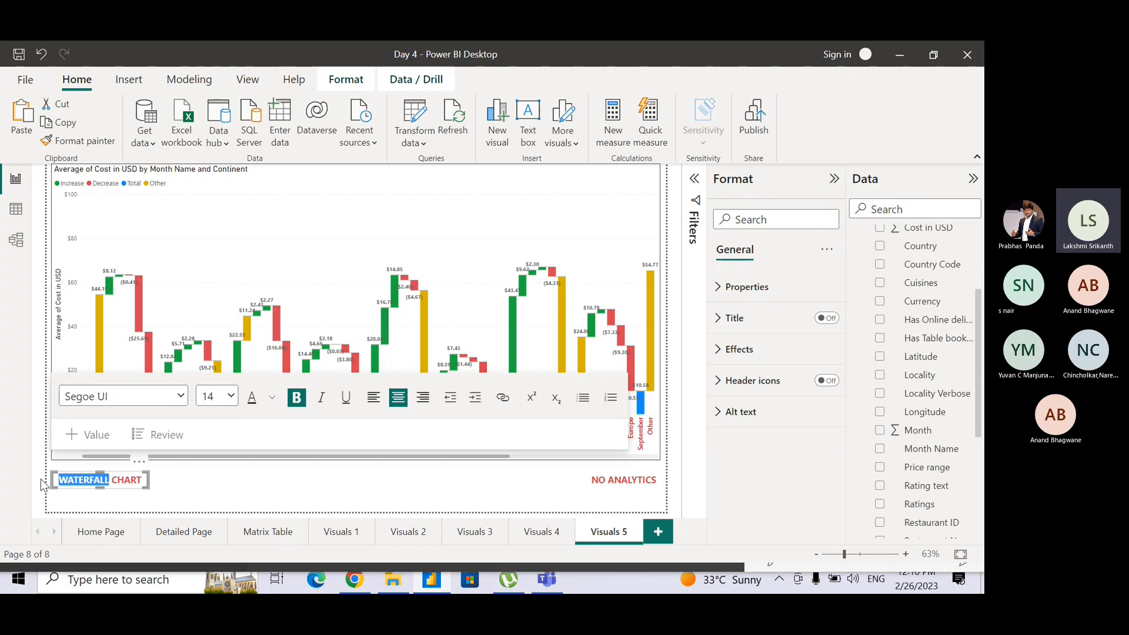
text(FUNNE)
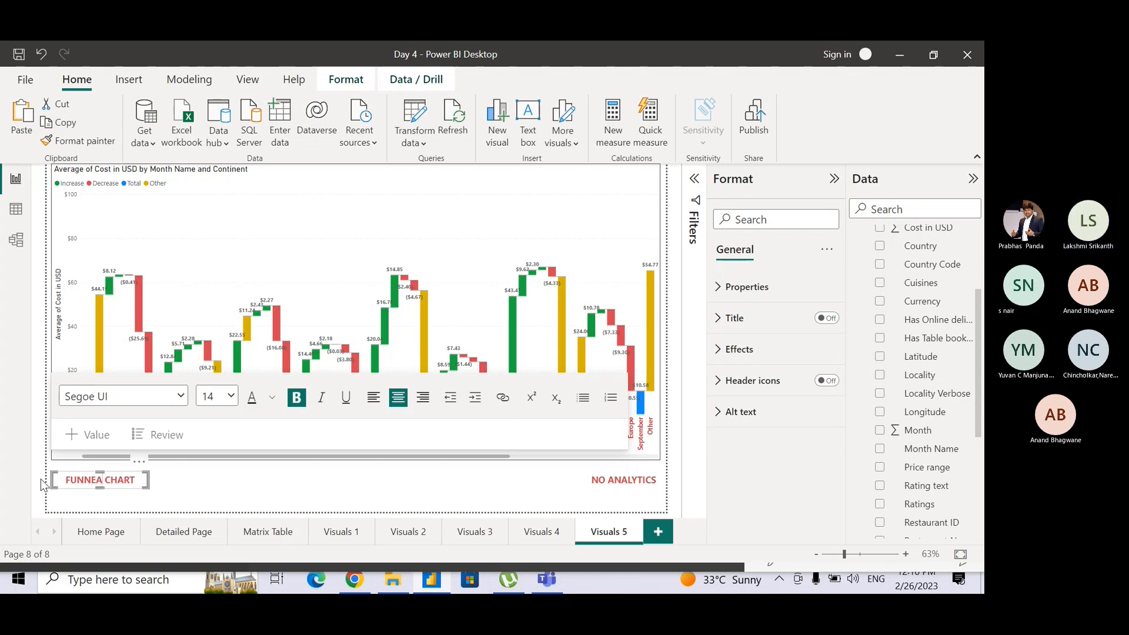
text(L)
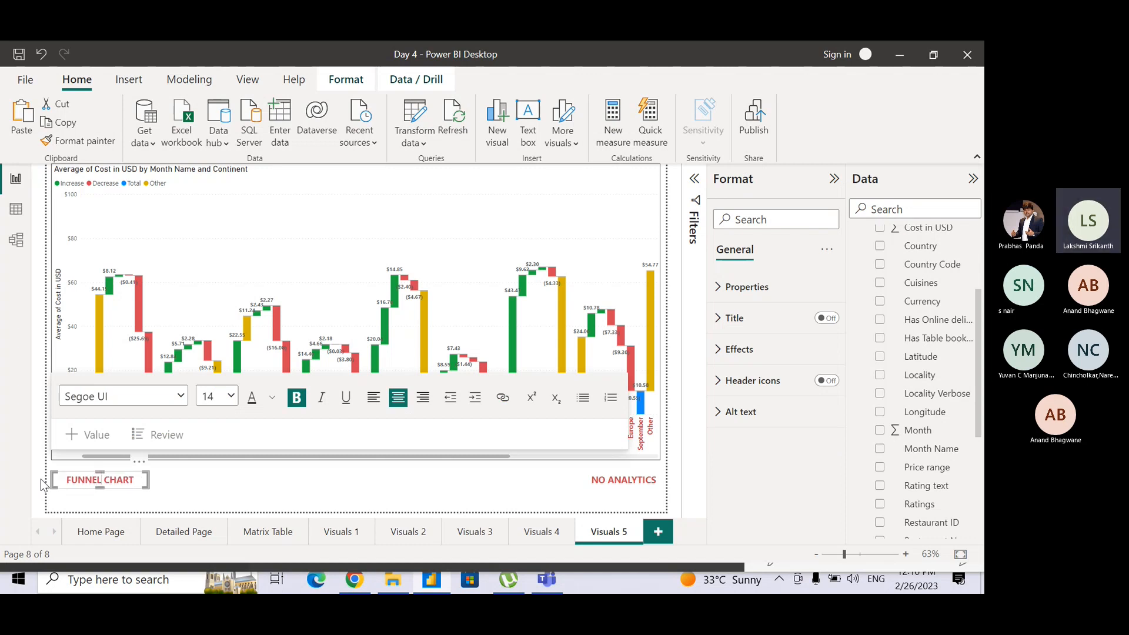
click(186, 482)
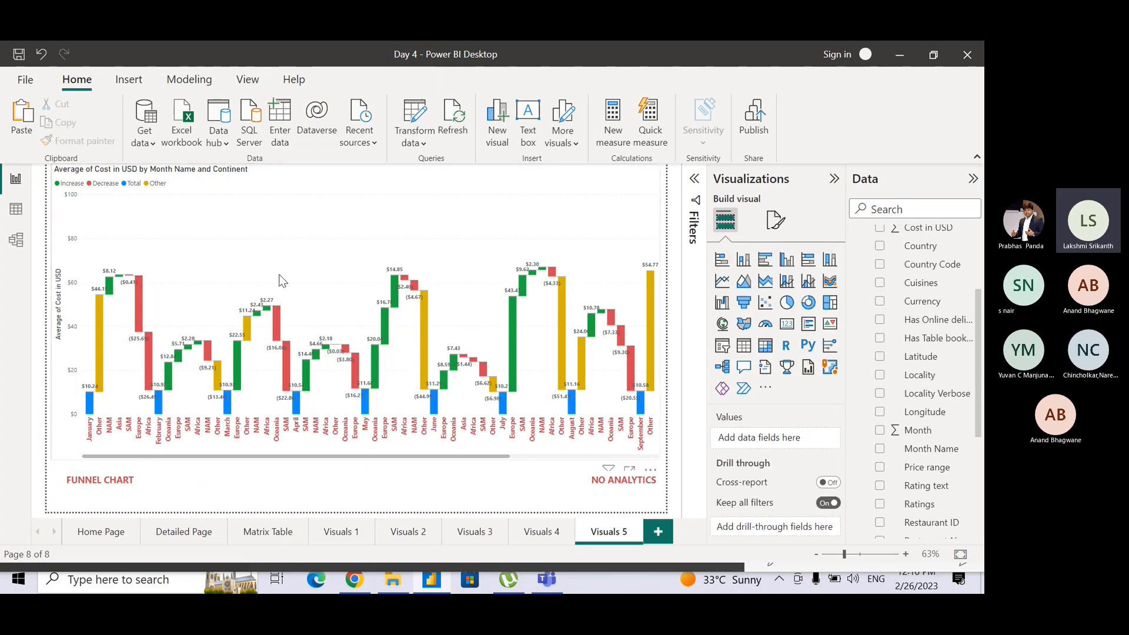
Convert the waterfall visual to a funnel chart and place Continent above Month Name in its category hierarchy.
click(310, 206)
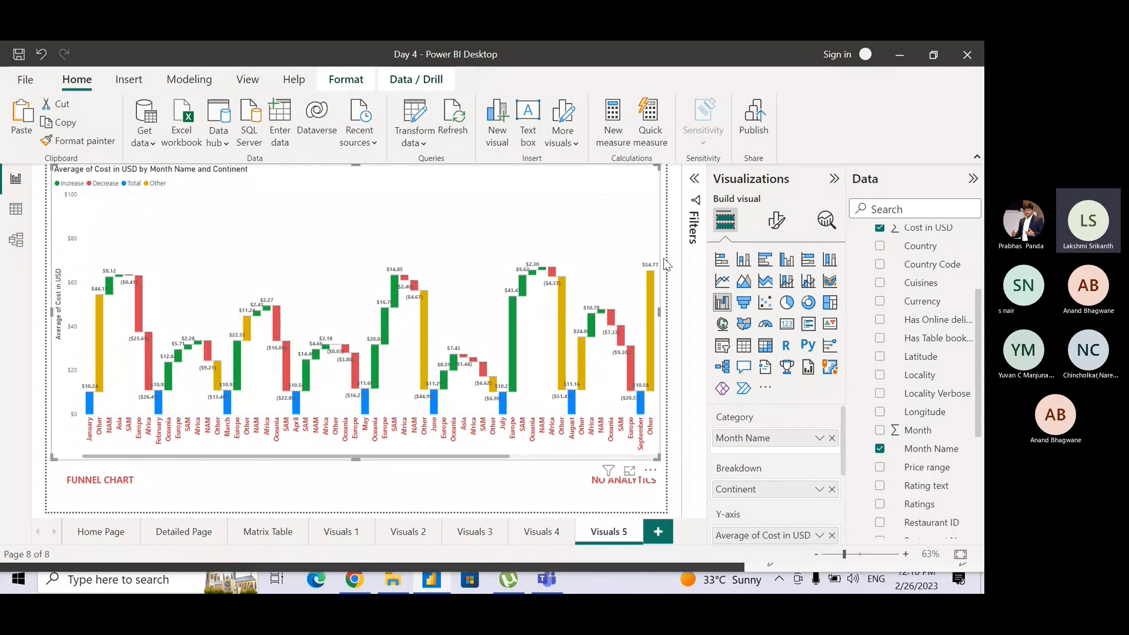
click(744, 304)
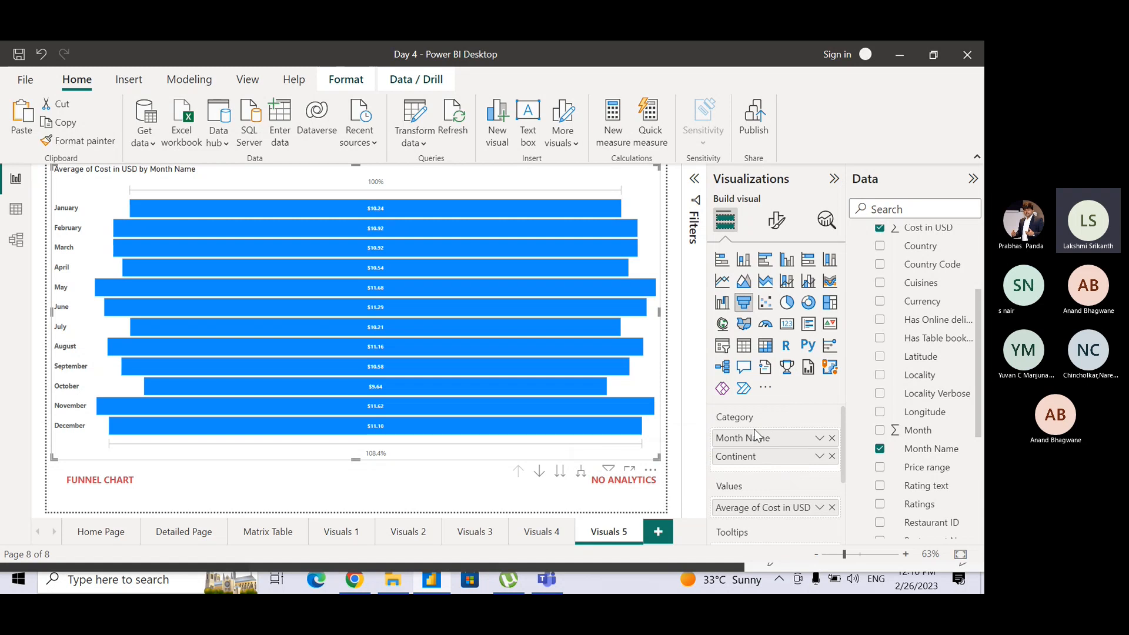
drag(755, 435, 756, 476)
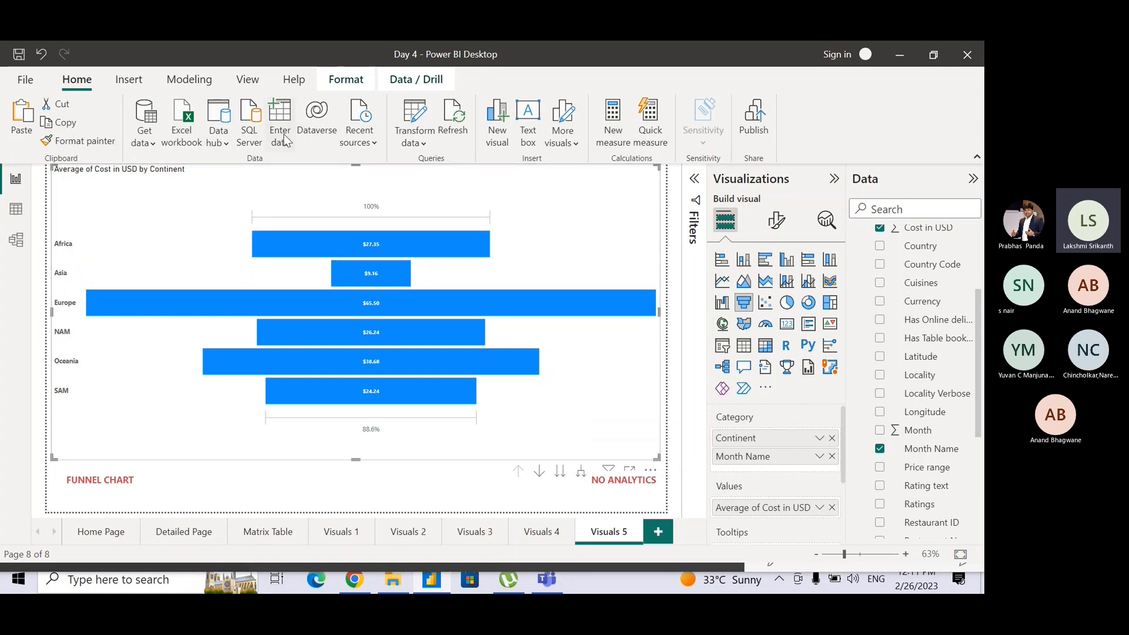
Sort the funnel chart by Average of Cost in USD and check its sort direction options.
mouse_move(512, 355)
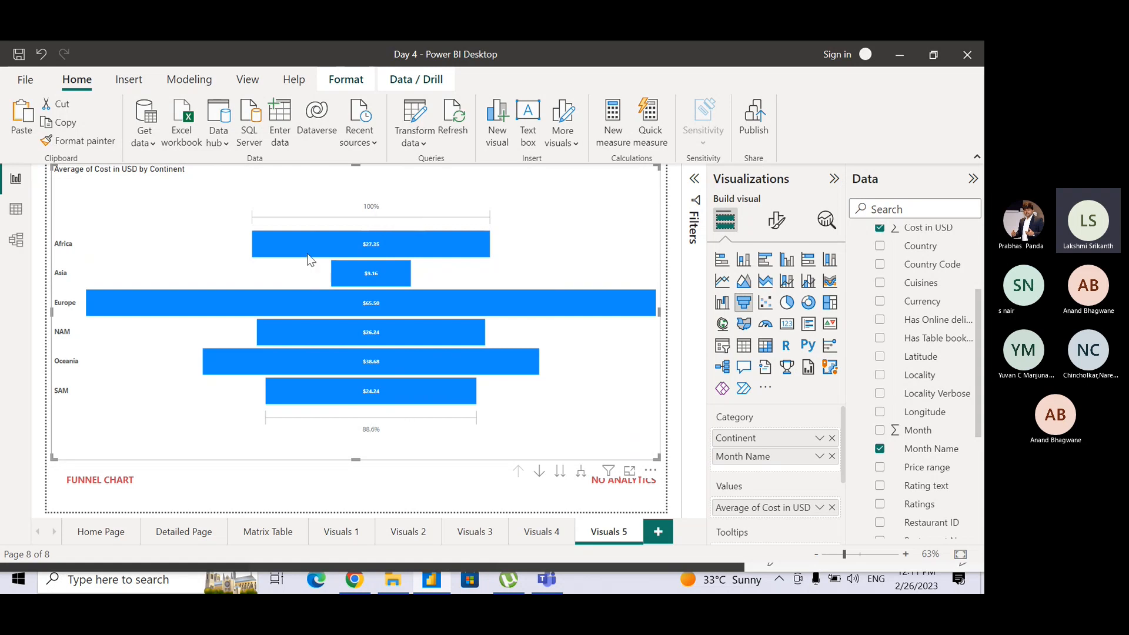
mouse_move(471, 374)
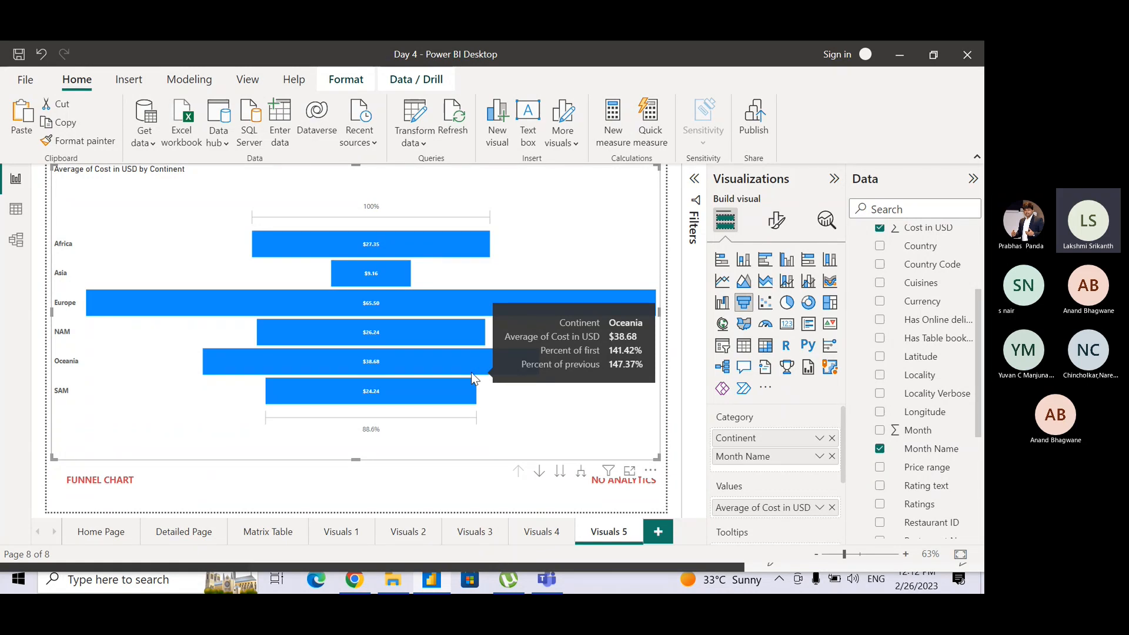
click(650, 473)
mouse_move(676, 473)
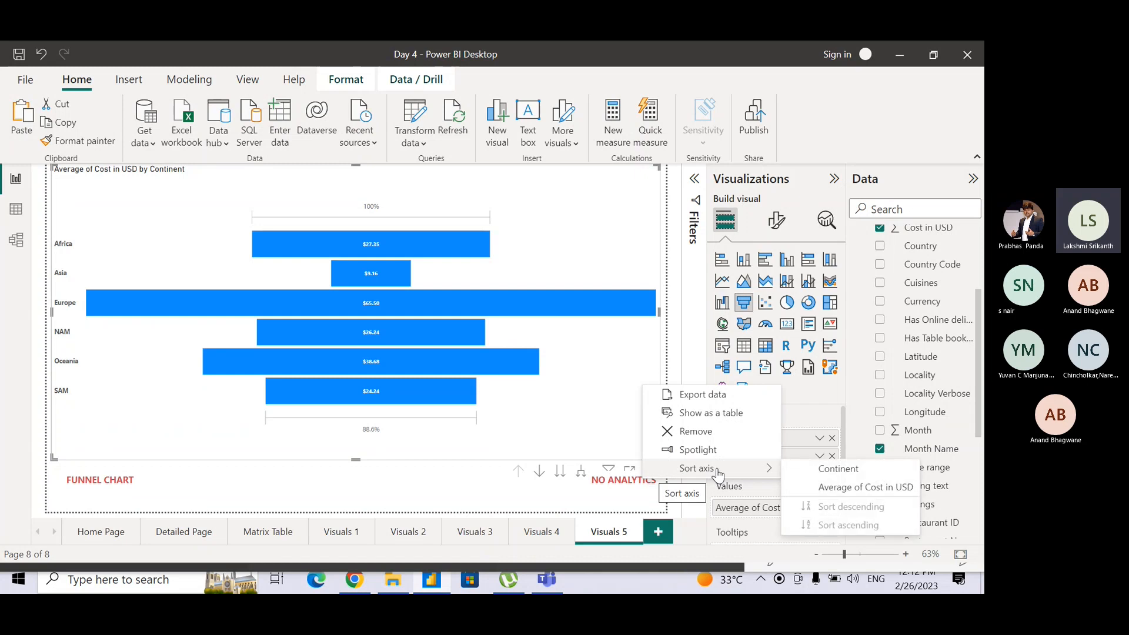
click(842, 478)
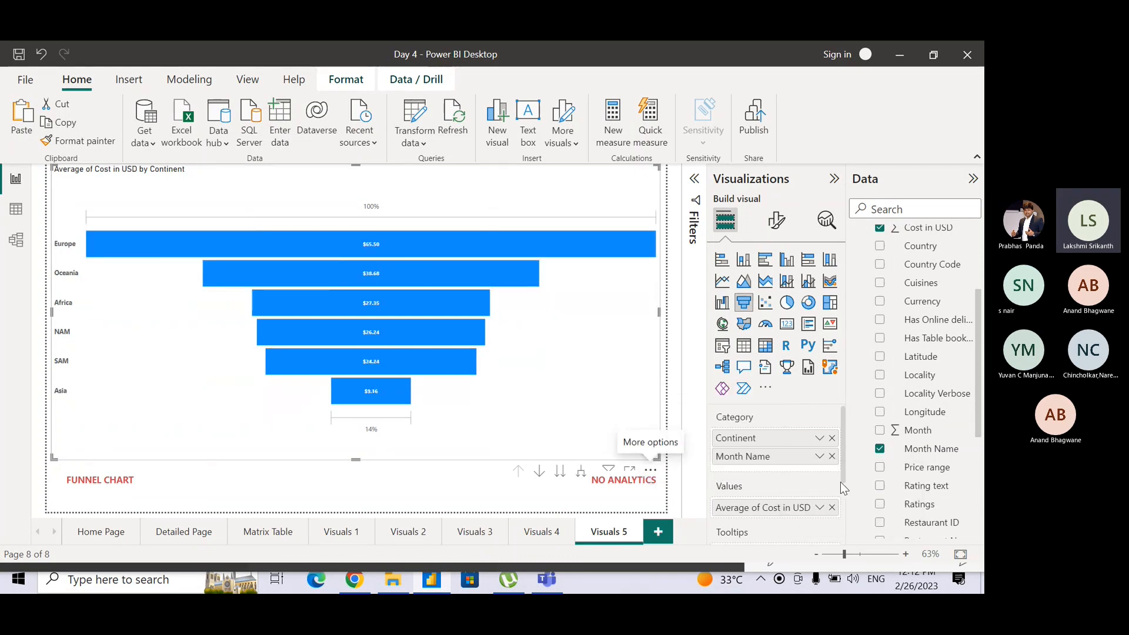
click(653, 474)
mouse_move(693, 468)
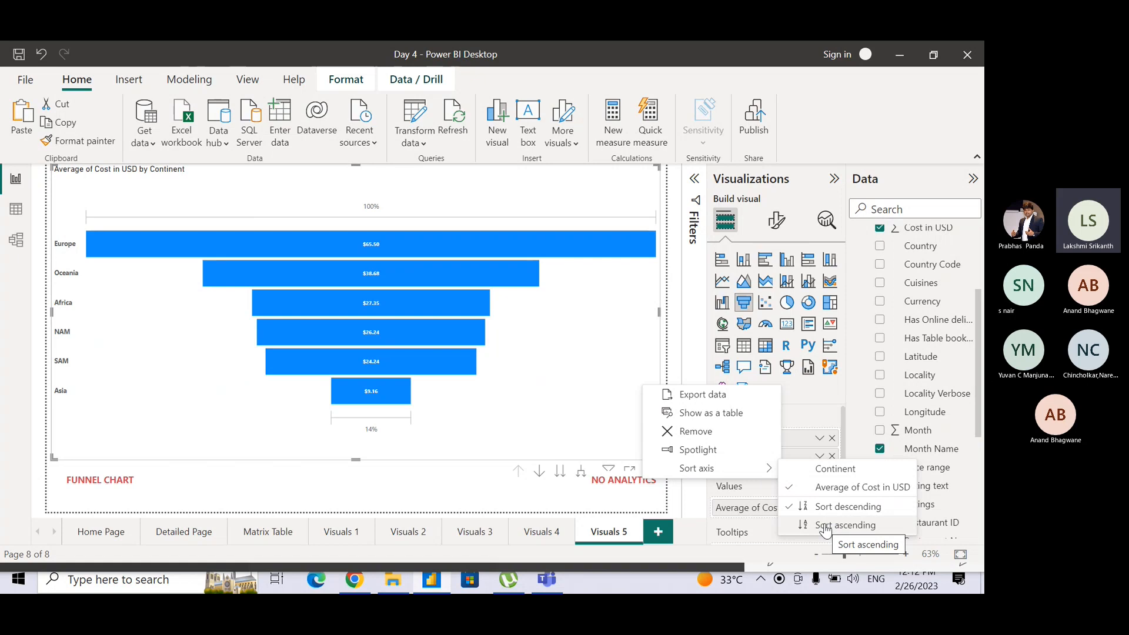
click(674, 351)
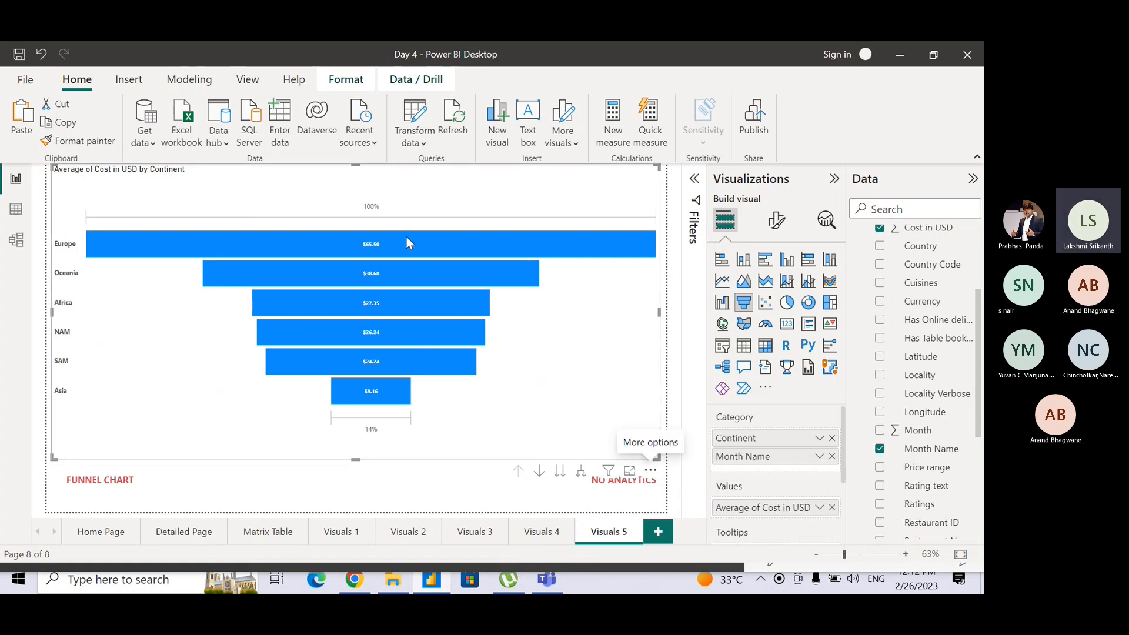
Turn on drill-down for the funnel chart and view the monthly costs for Africa and Asia, returning to continent level after each.
mouse_move(338, 398)
mouse_move(360, 240)
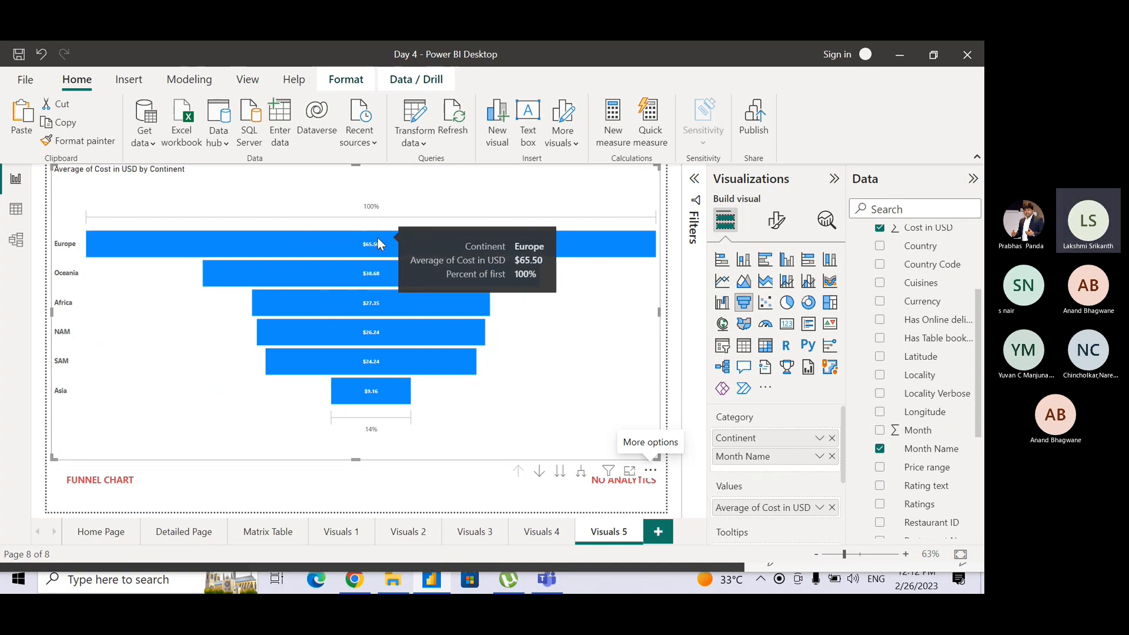
mouse_move(385, 392)
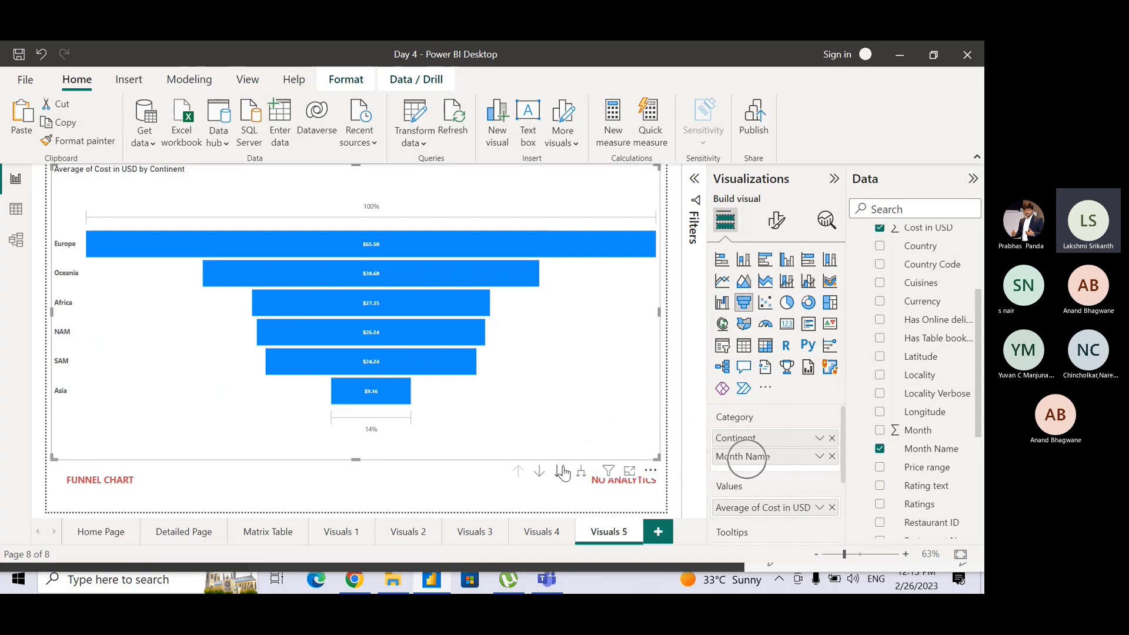
click(539, 477)
mouse_move(359, 303)
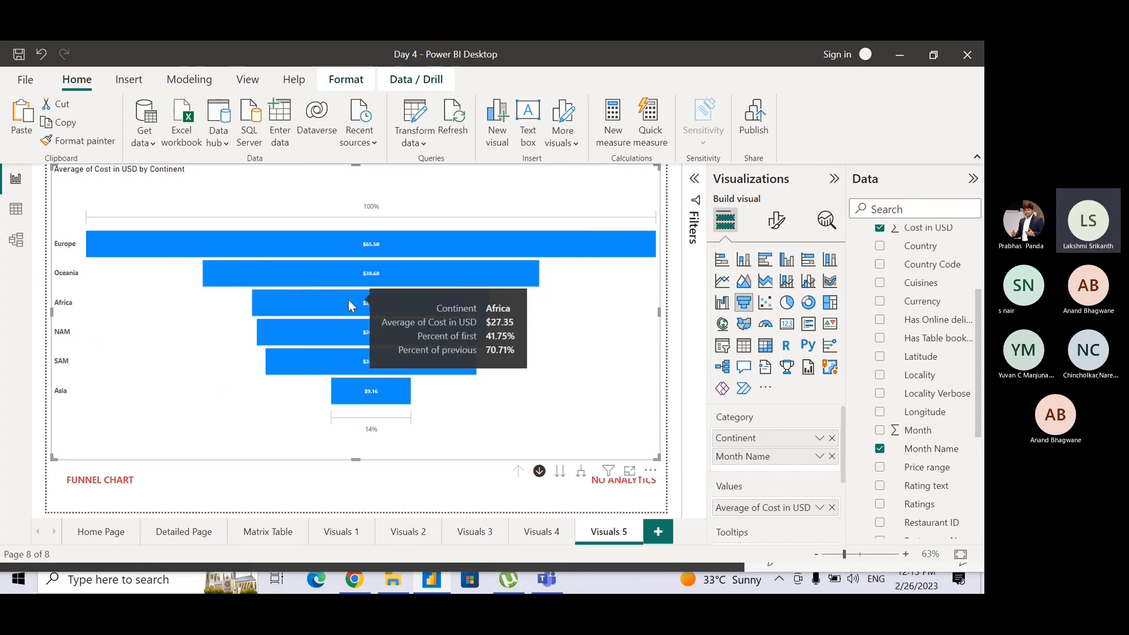
click(349, 302)
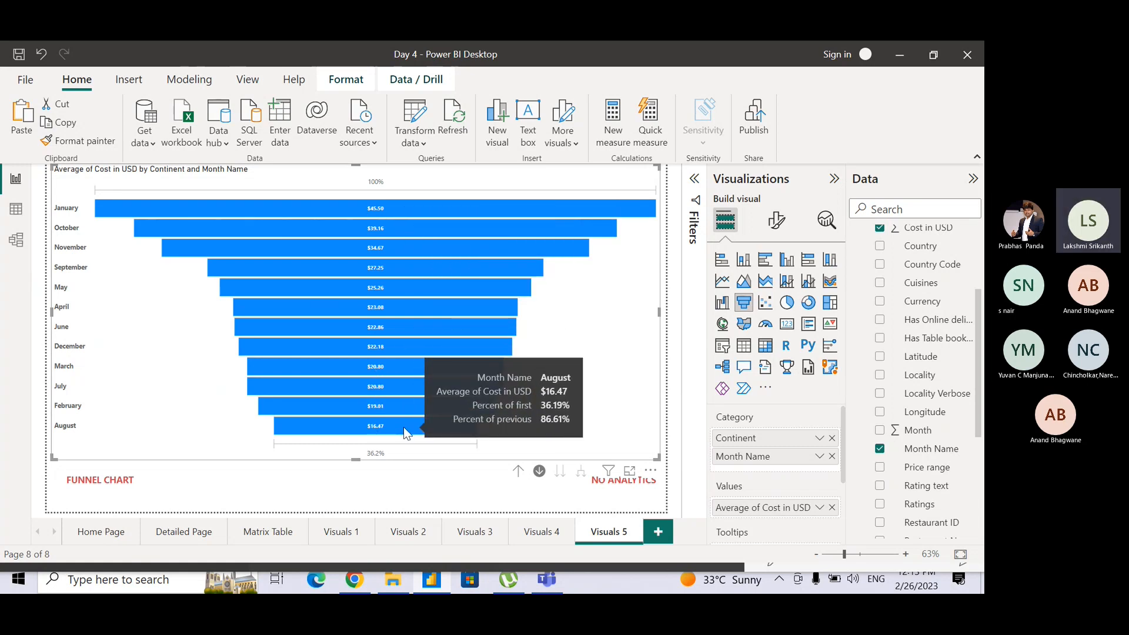
click(520, 471)
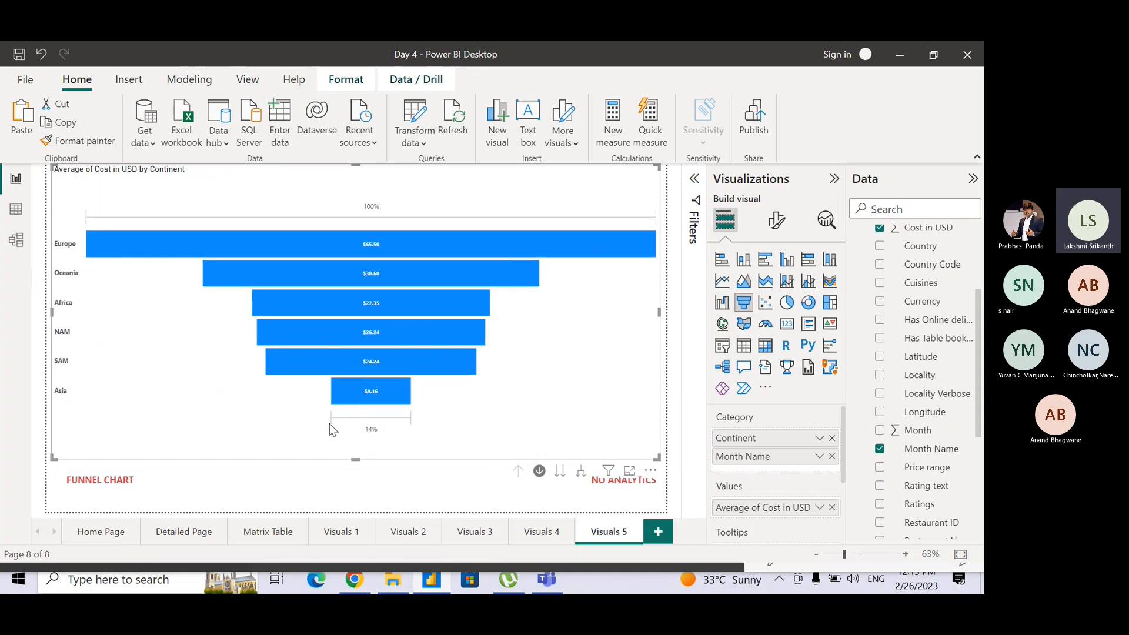
click(377, 392)
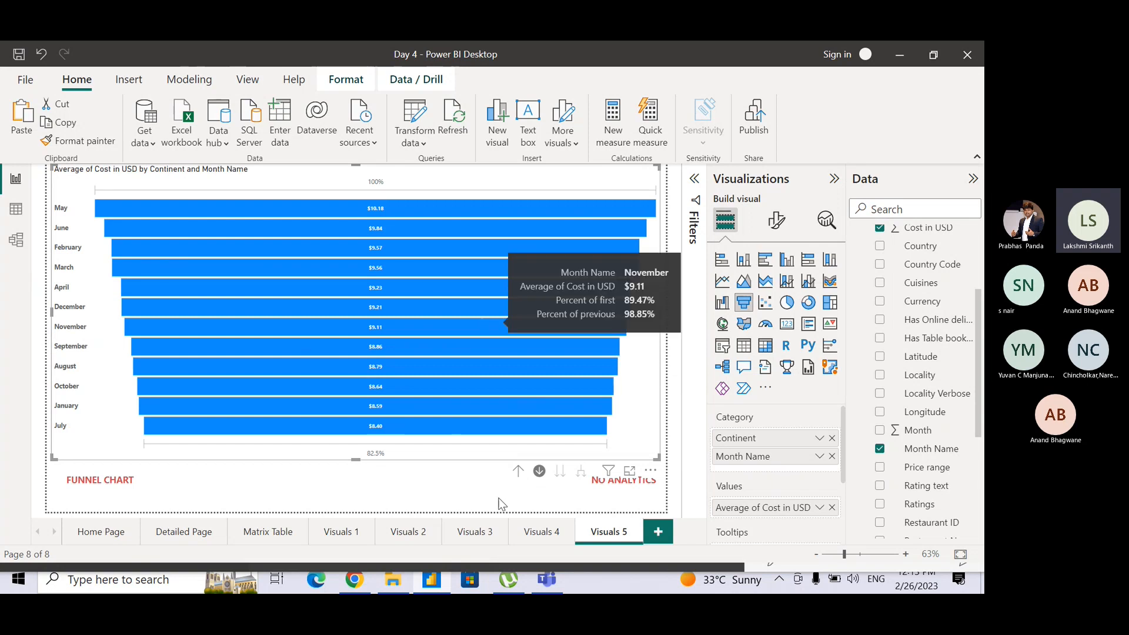
click(517, 473)
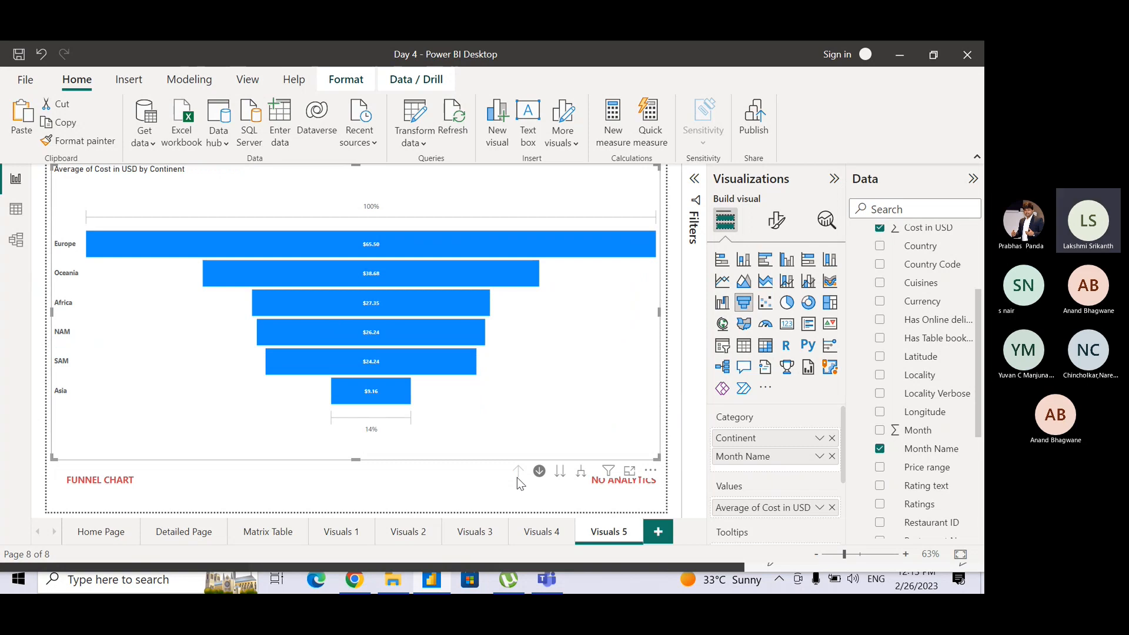
Set the default bar colour of the funnel chart to red #d64550.
click(775, 228)
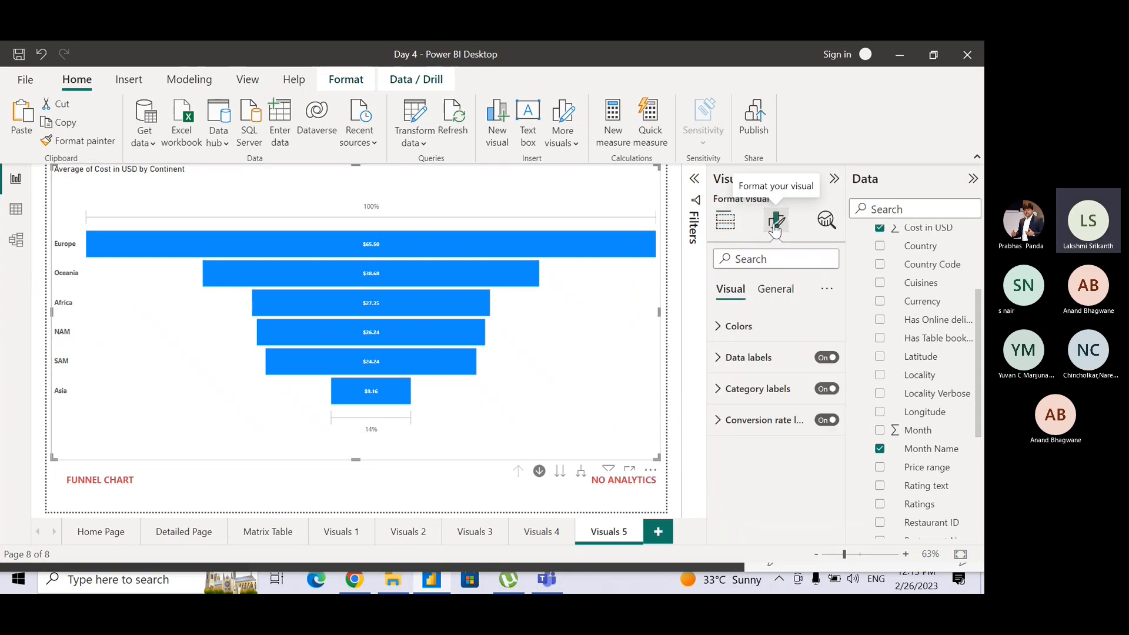
click(729, 325)
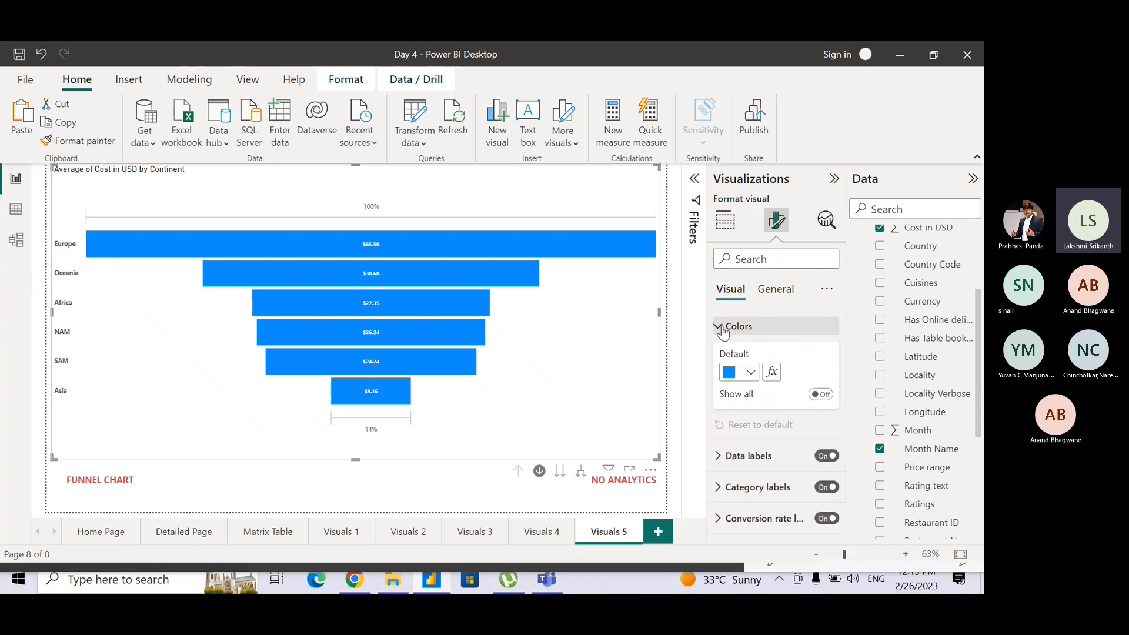
click(749, 377)
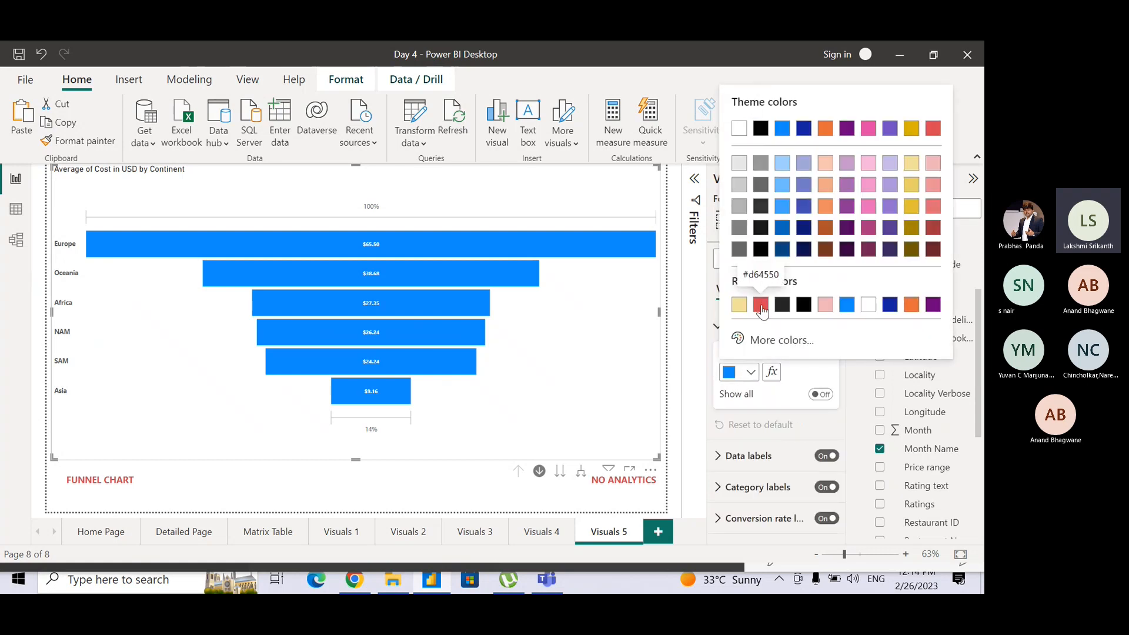
click(762, 305)
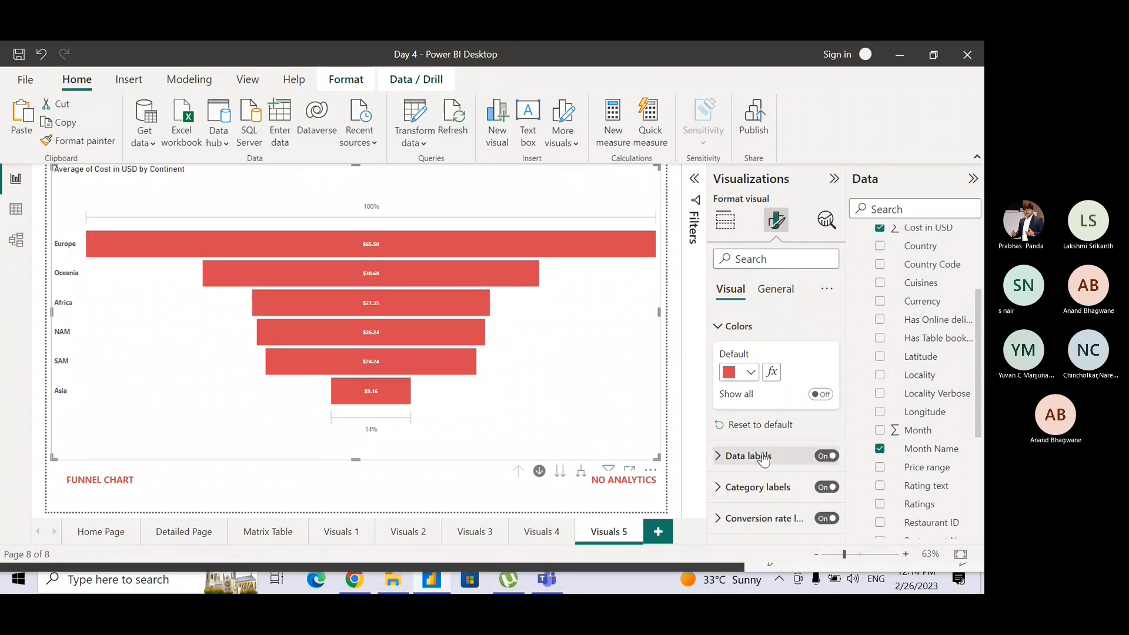
Set the font size of the funnel chart's data label values to 11.
click(718, 456)
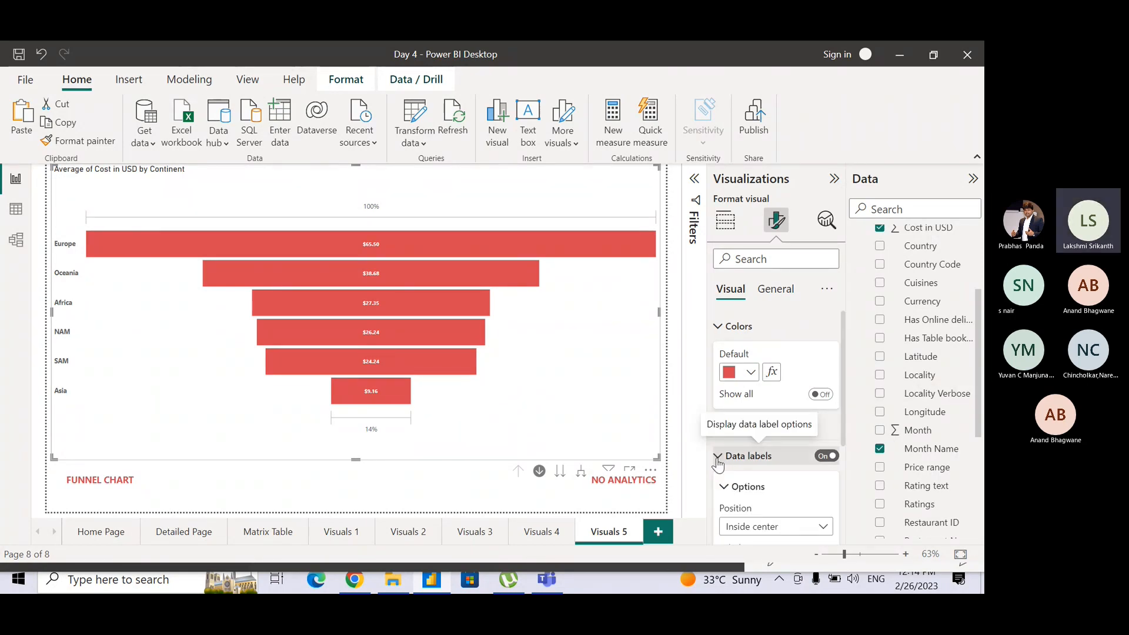
drag(844, 428, 854, 530)
click(727, 441)
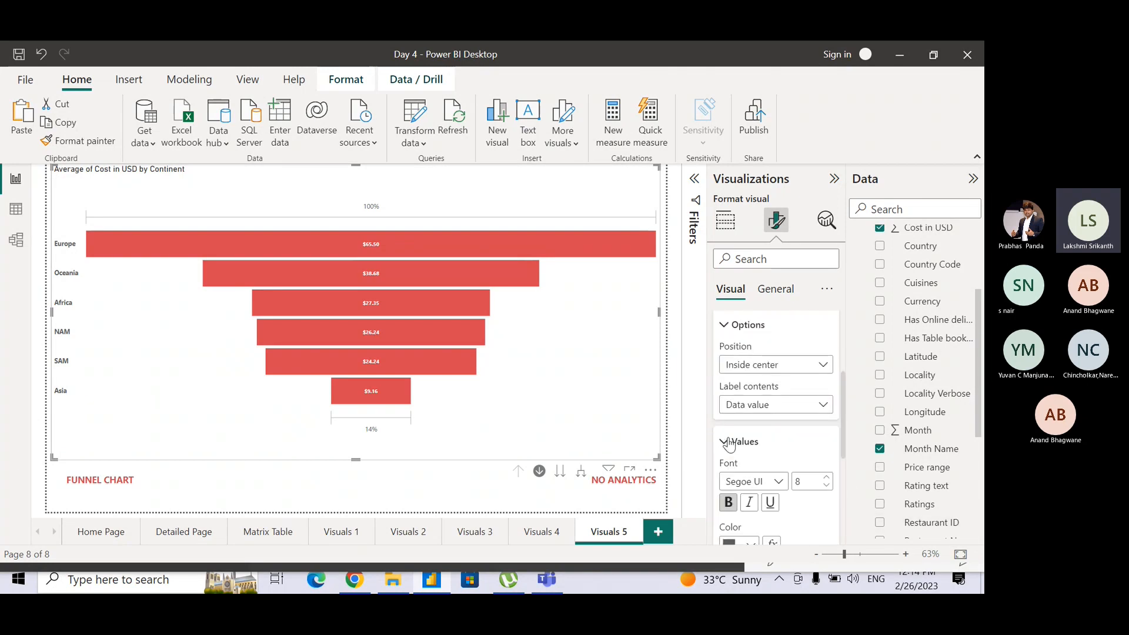
click(827, 478)
click(827, 477)
click(827, 477)
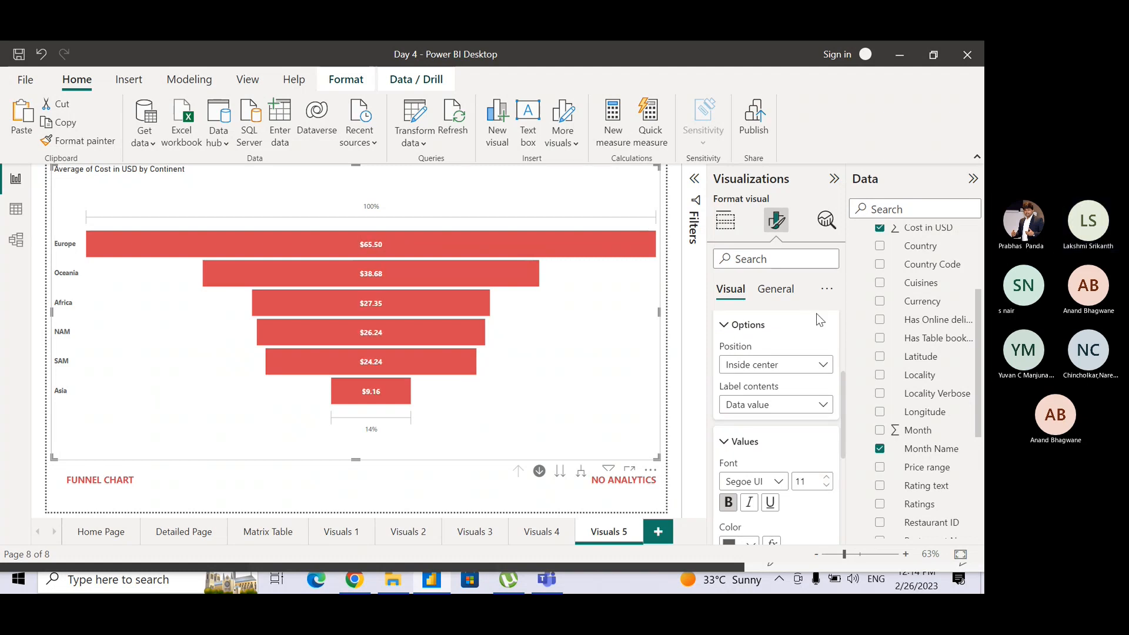
click(827, 288)
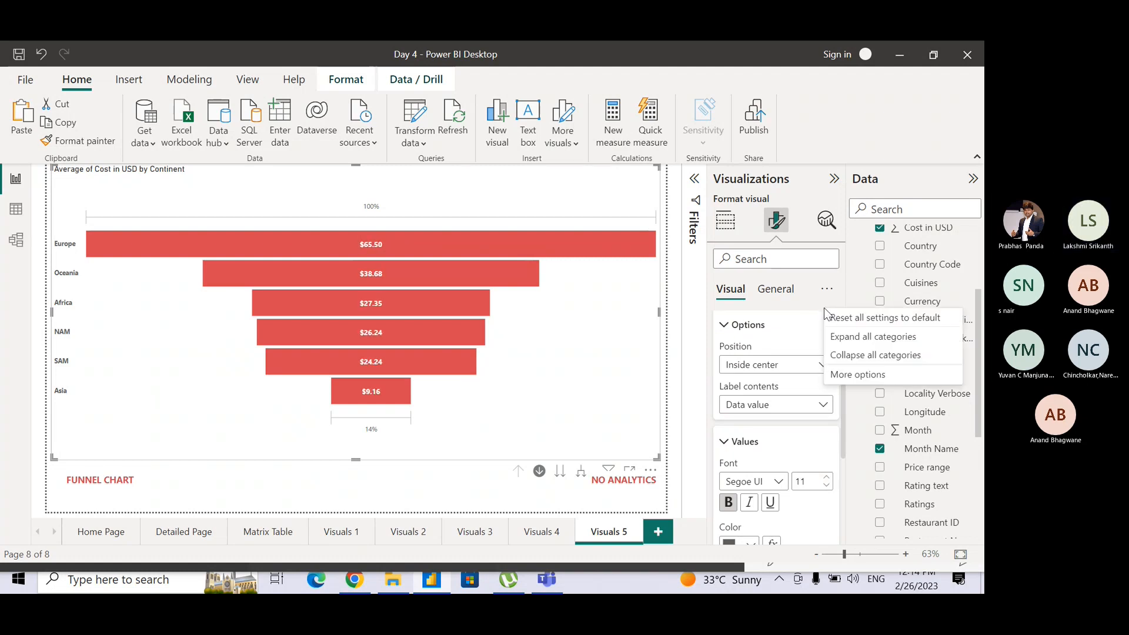
click(454, 482)
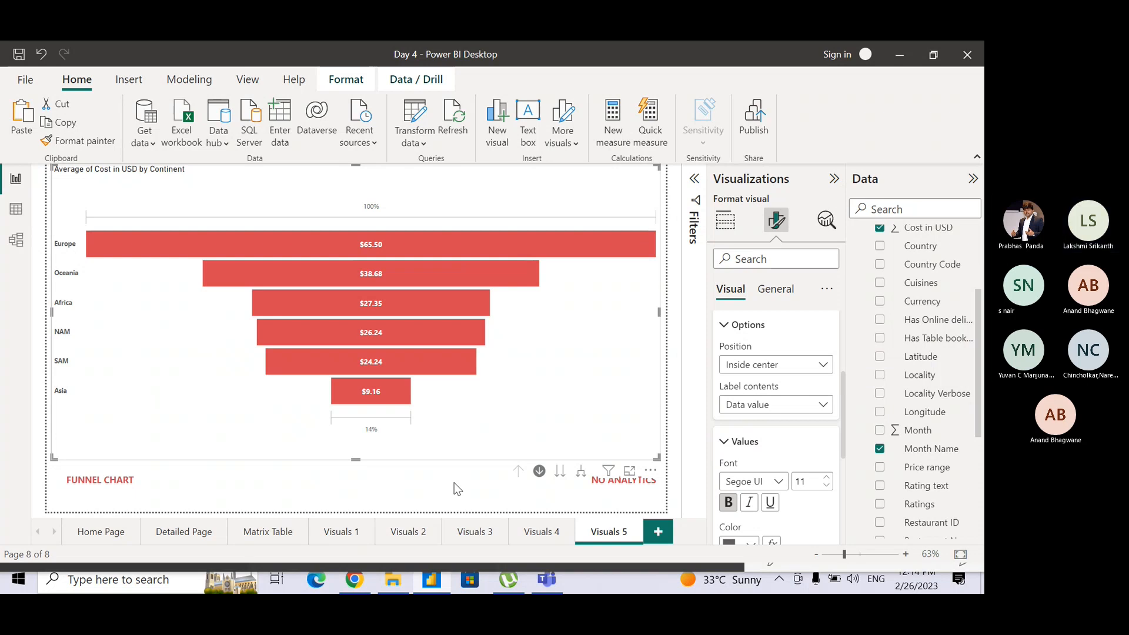
Check the participants' replies in the Teams meeting chat and stop sharing the screen.
key(alt+Tab)
key(alt+Tab)
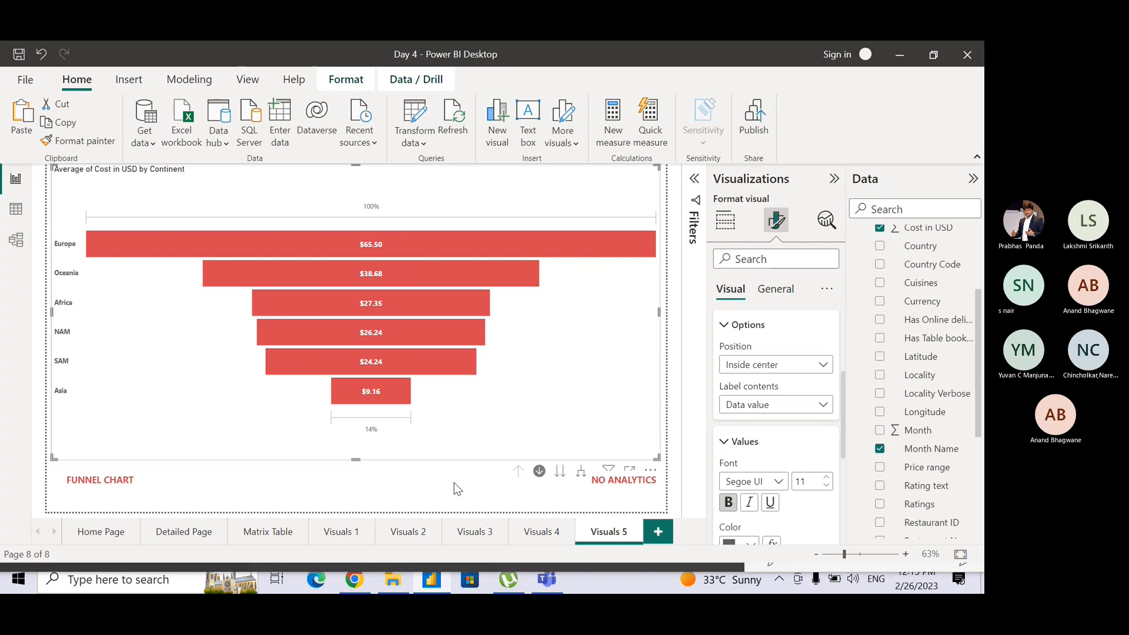
click(727, 221)
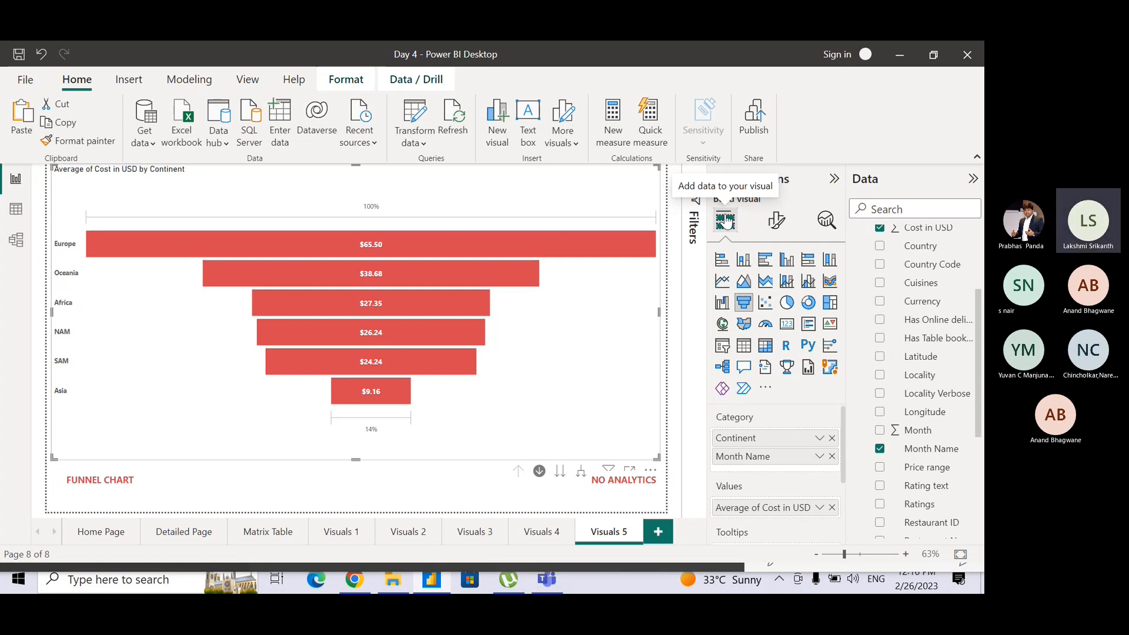
key(alt+Tab)
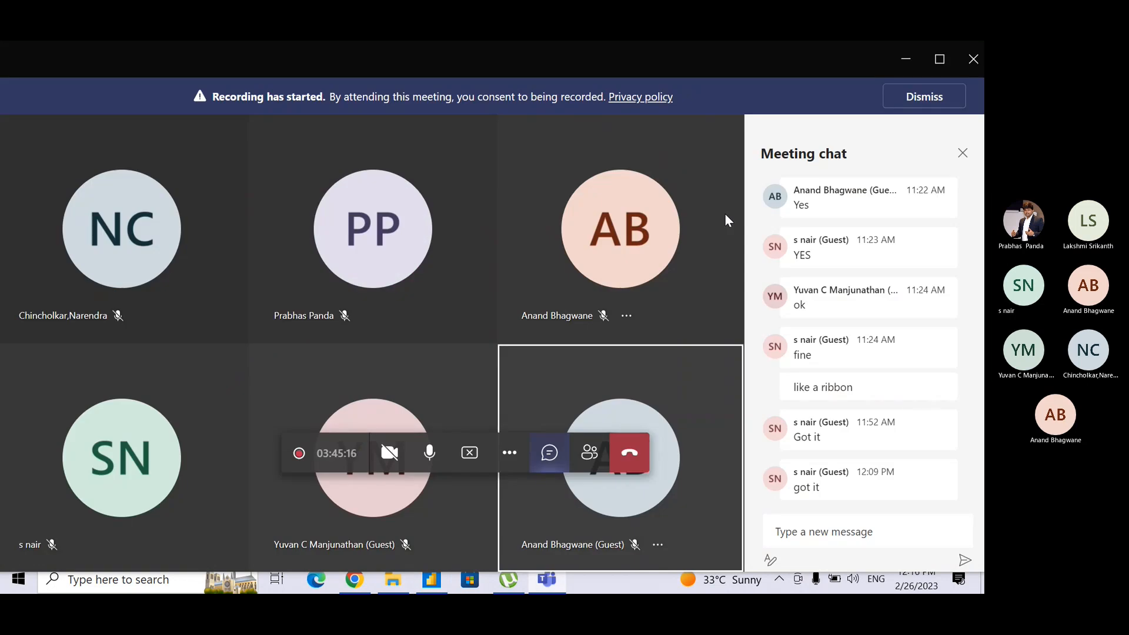
key(alt+Tab)
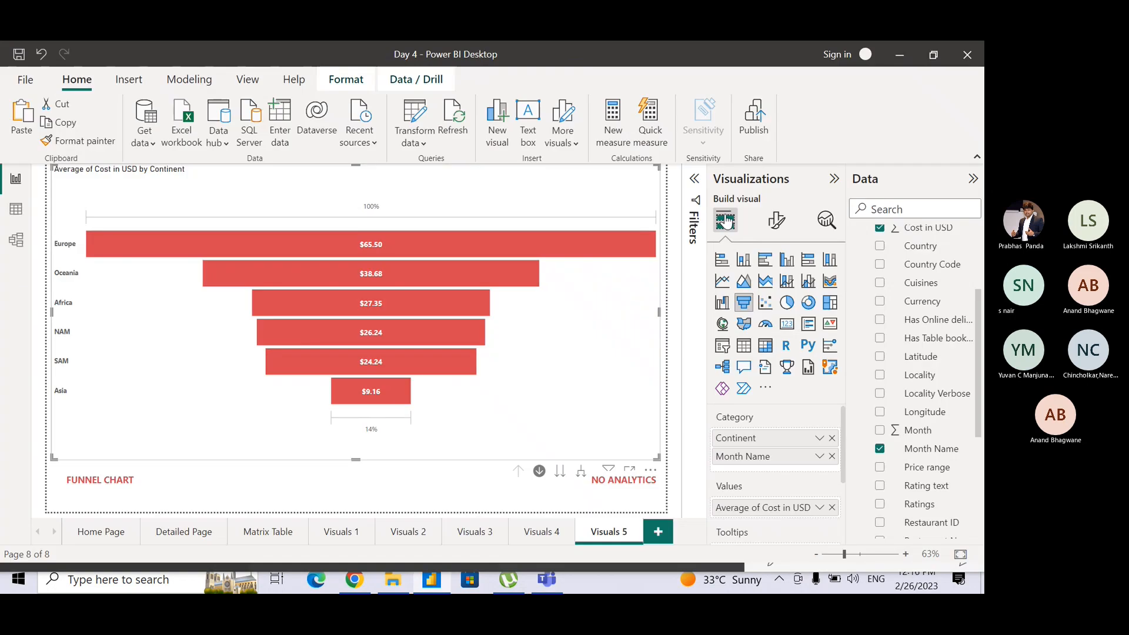
key(alt+Tab)
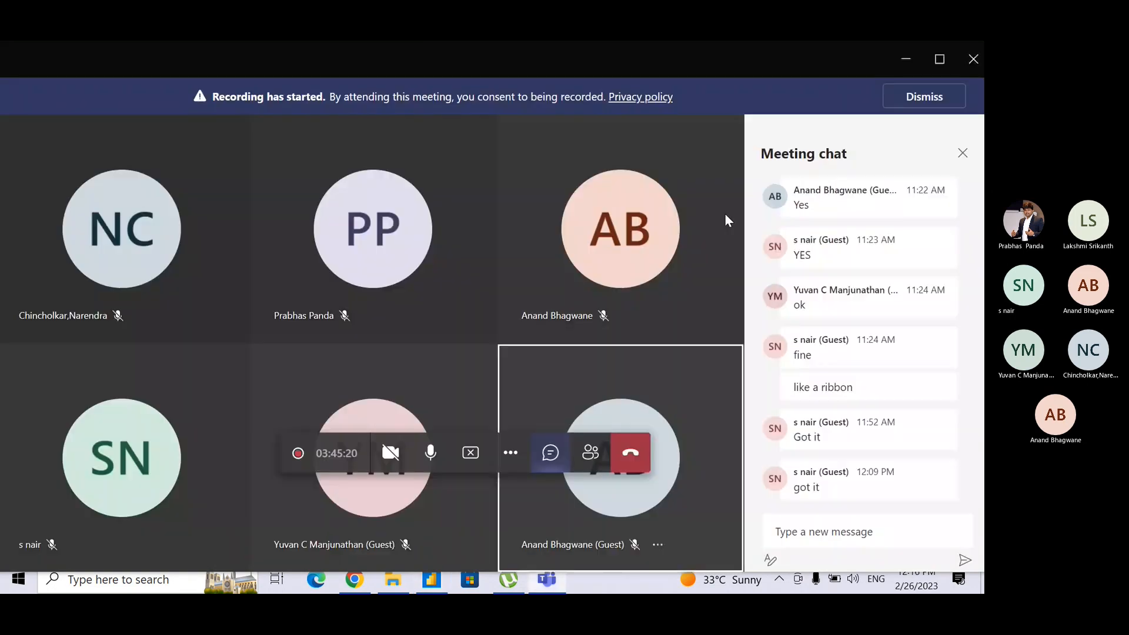
key(alt+Tab)
key(alt+Tab)
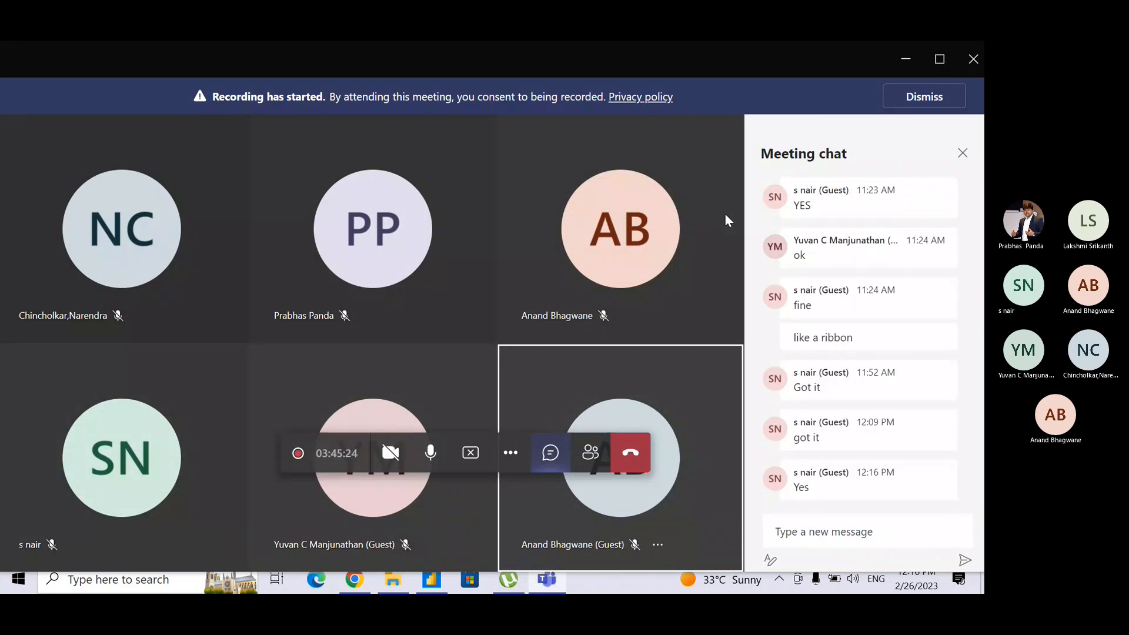
key(alt+Tab)
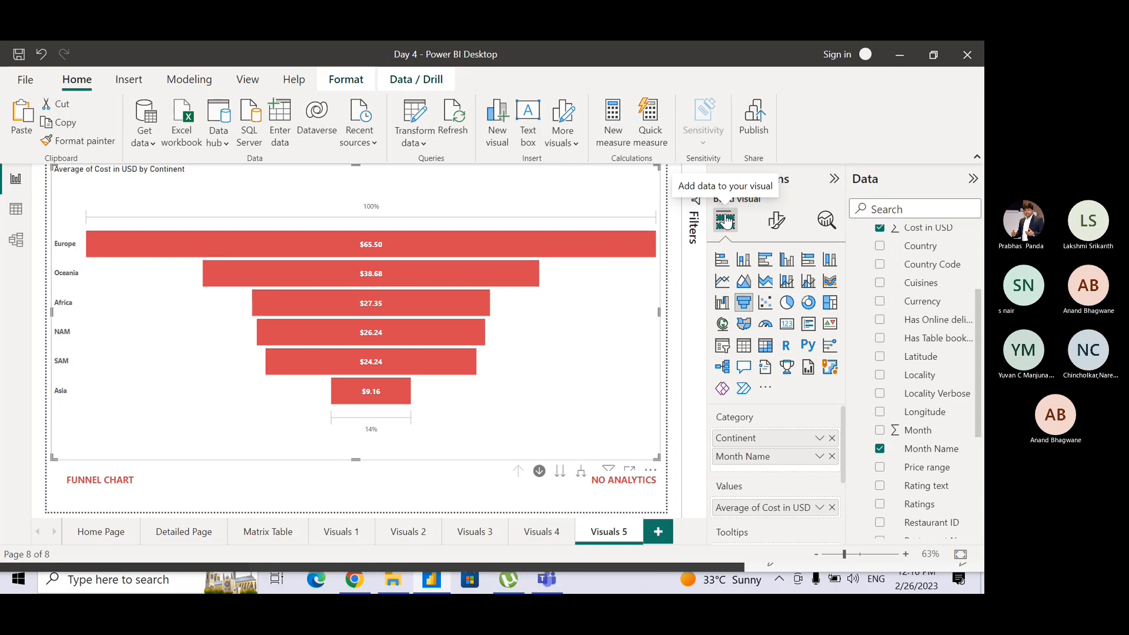
key(alt+Tab)
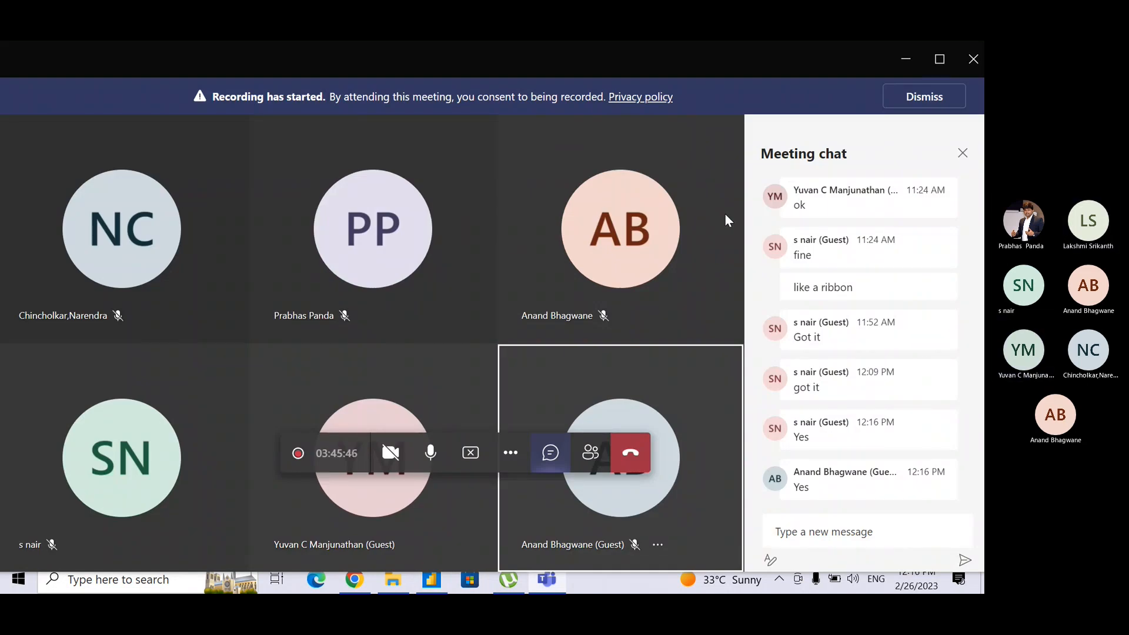
key(alt+Tab)
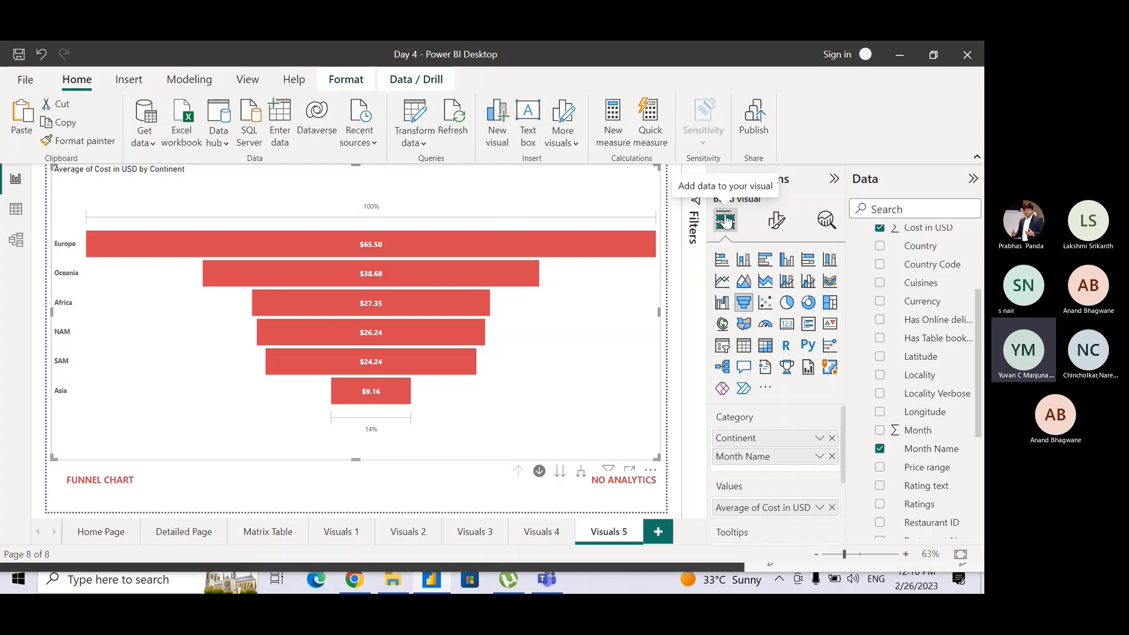
key(alt+Tab)
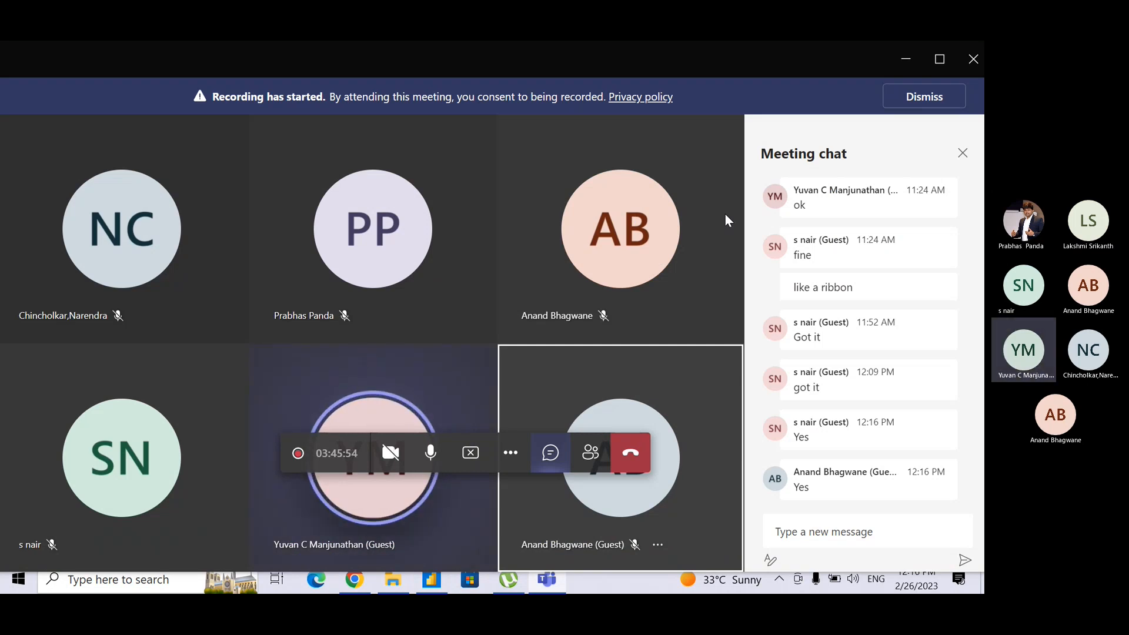
click(464, 458)
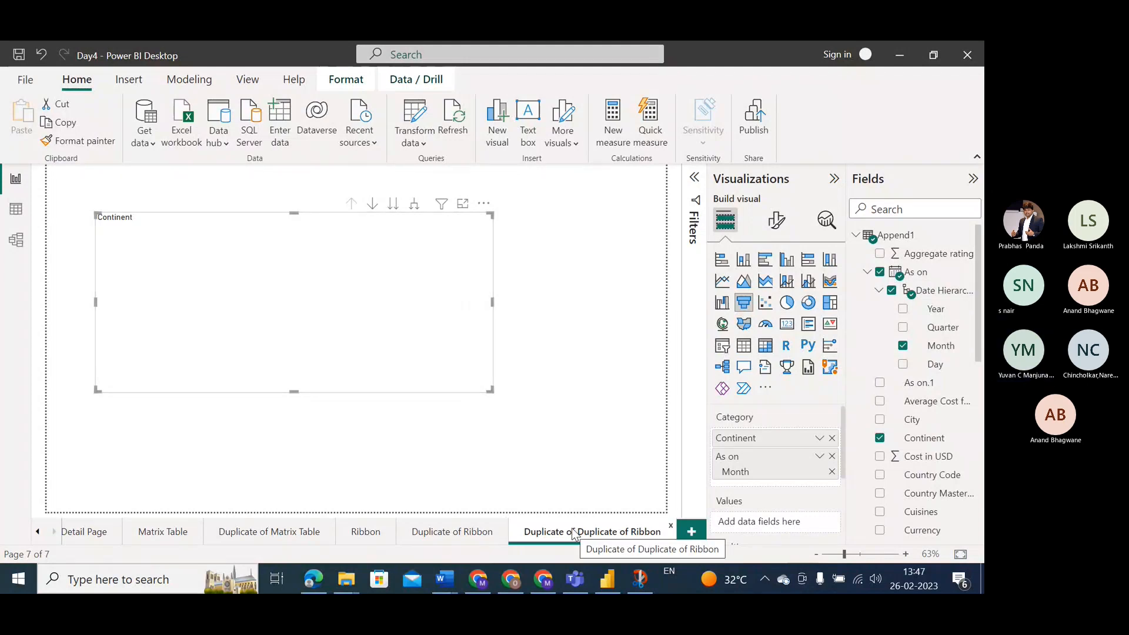
Switch back to the Day4 report in Power BI Desktop and remove the As on Month level from the funnel chart's category.
click(574, 579)
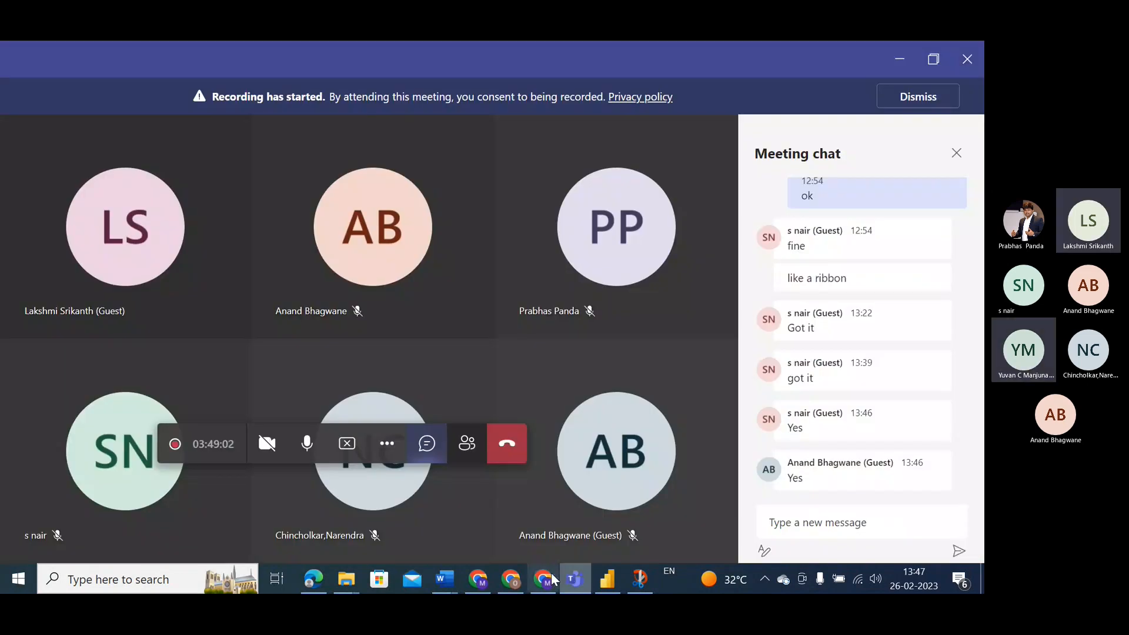
click(604, 580)
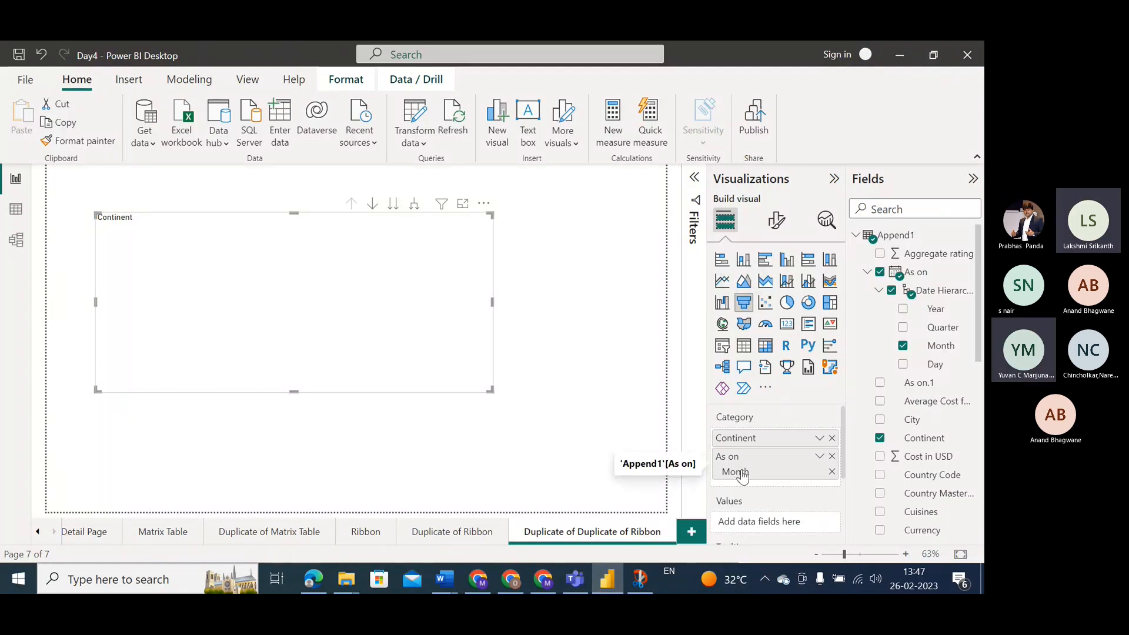
click(831, 472)
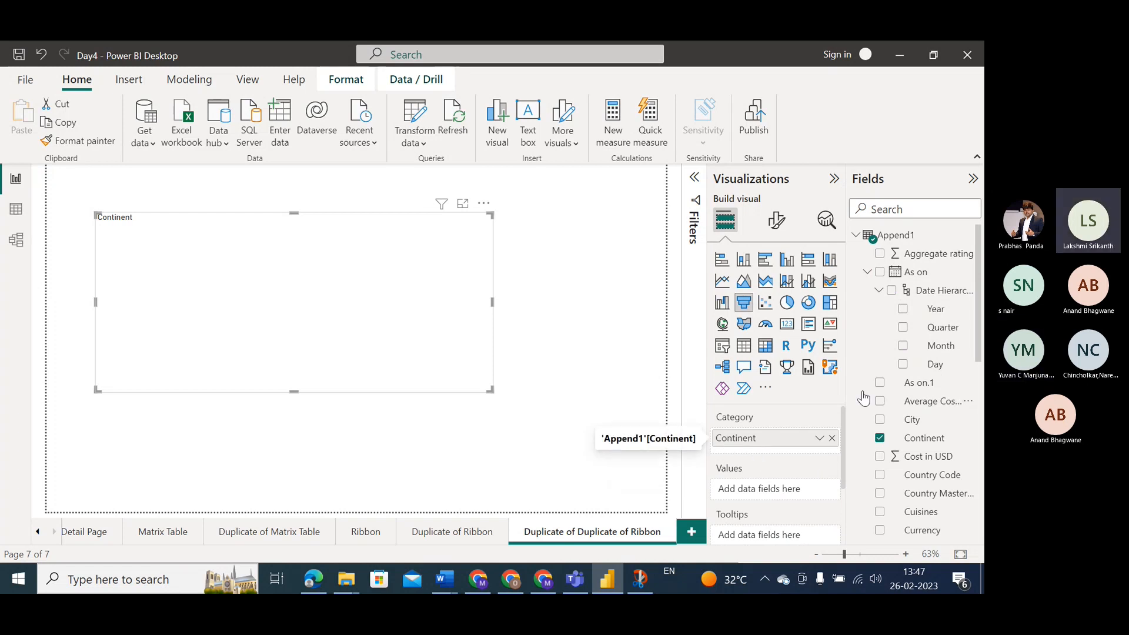
Try Country Code as the funnel chart's second category level, remove it, and place City below Continent instead.
mouse_move(979, 307)
mouse_down()
mouse_move(970, 474)
mouse_move(972, 309)
mouse_up()
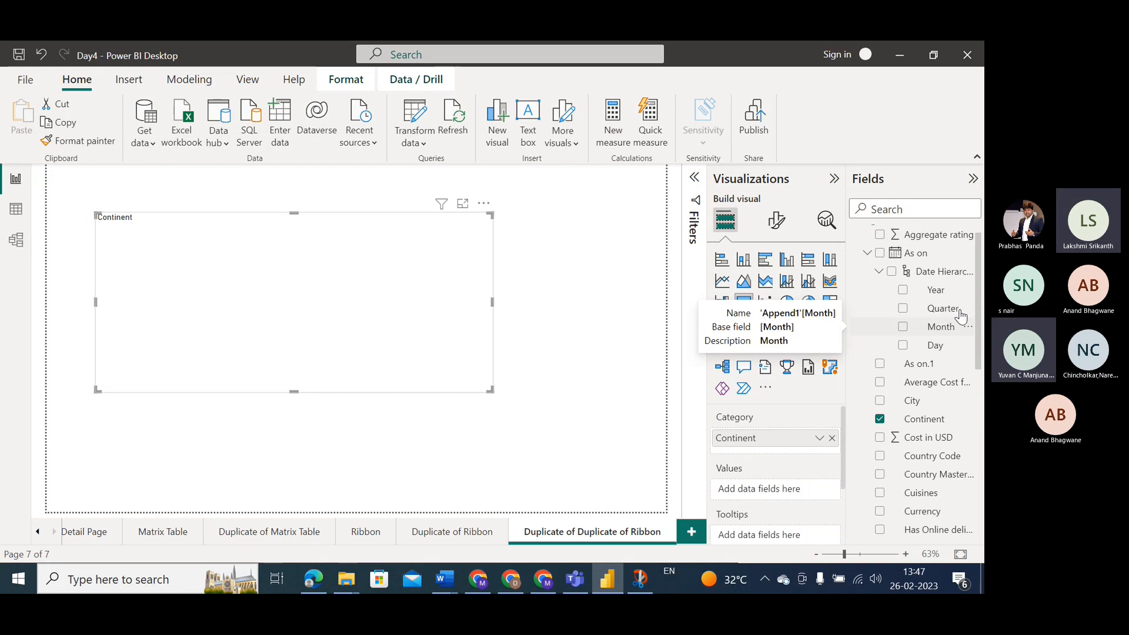
scroll(976, 282, up, 1)
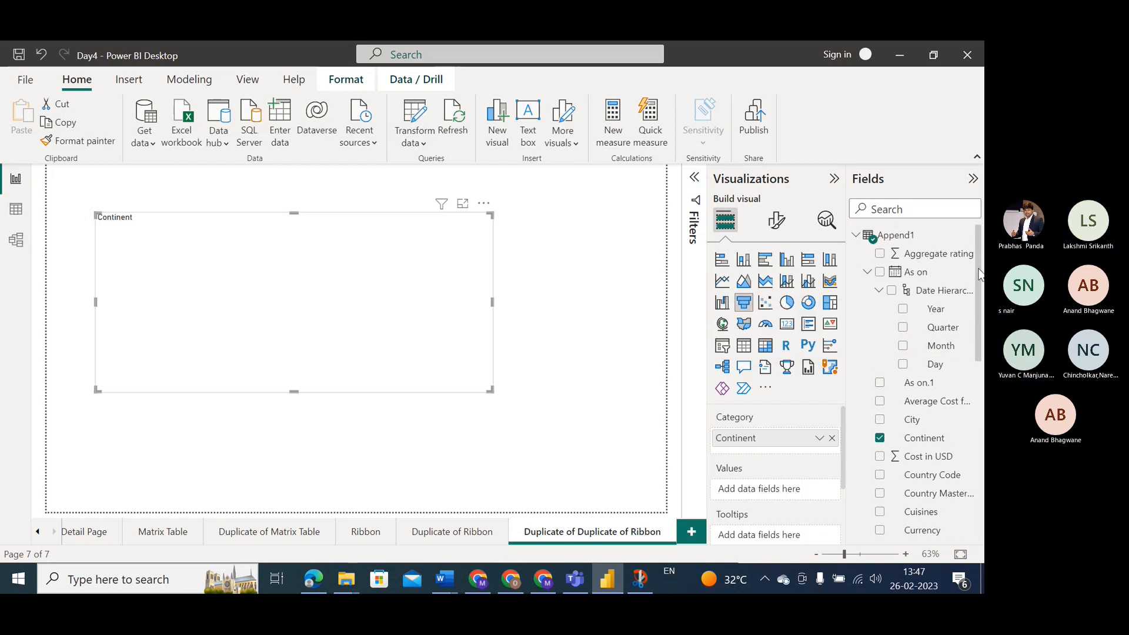
scroll(976, 291, down, 1)
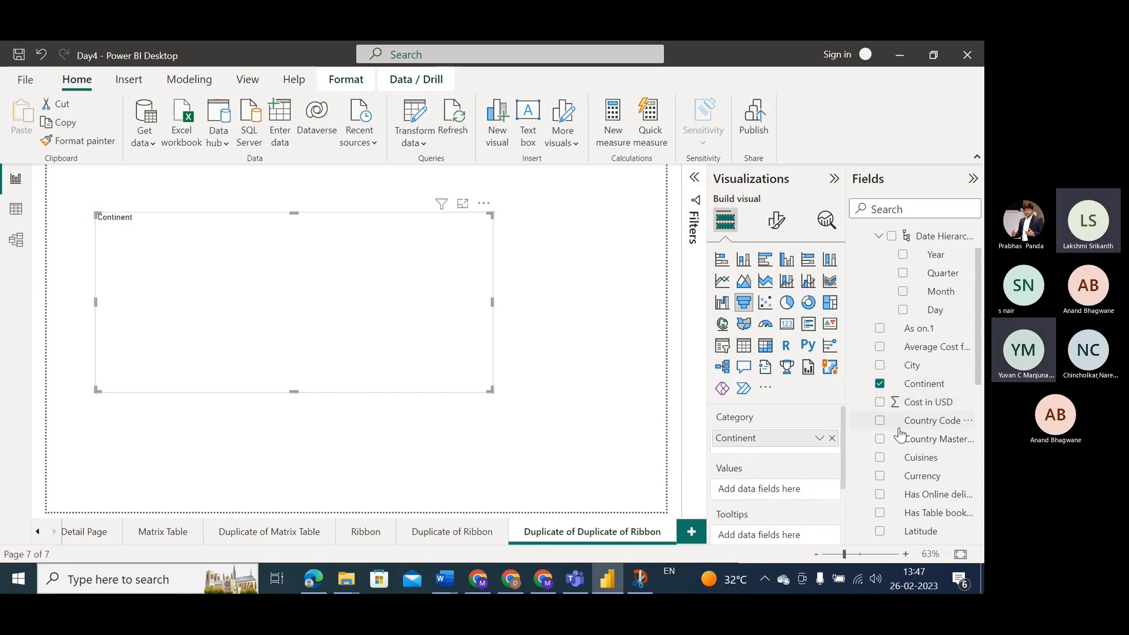
mouse_move(902, 424)
mouse_down()
mouse_move(796, 479)
mouse_move(773, 504)
mouse_move(763, 458)
mouse_move(765, 469)
mouse_move(923, 423)
mouse_up()
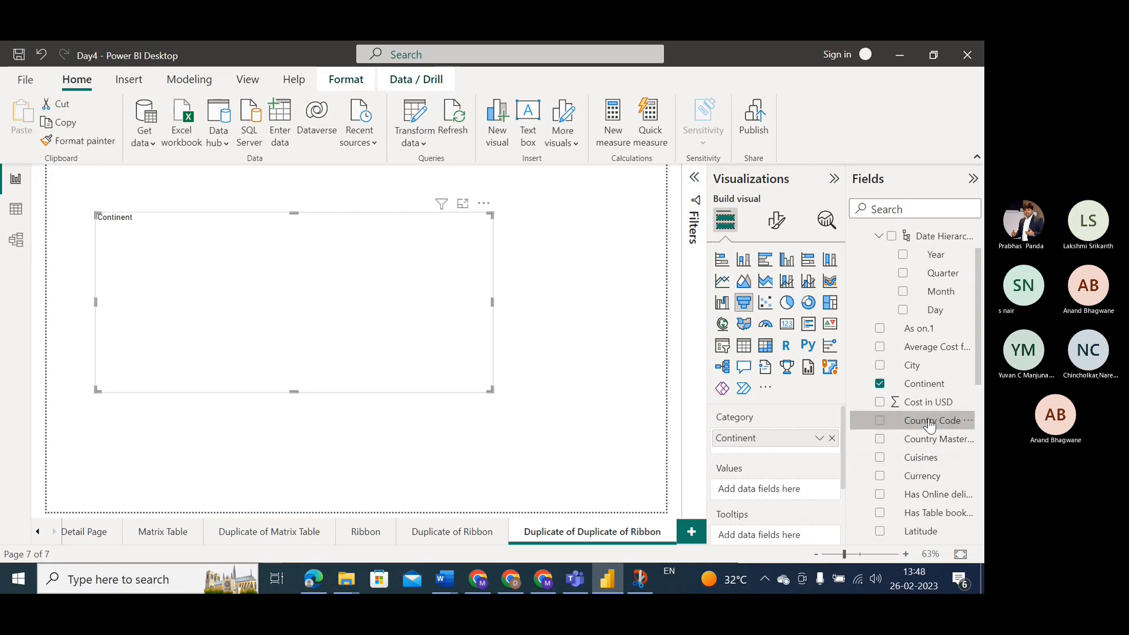
drag(930, 425, 793, 461)
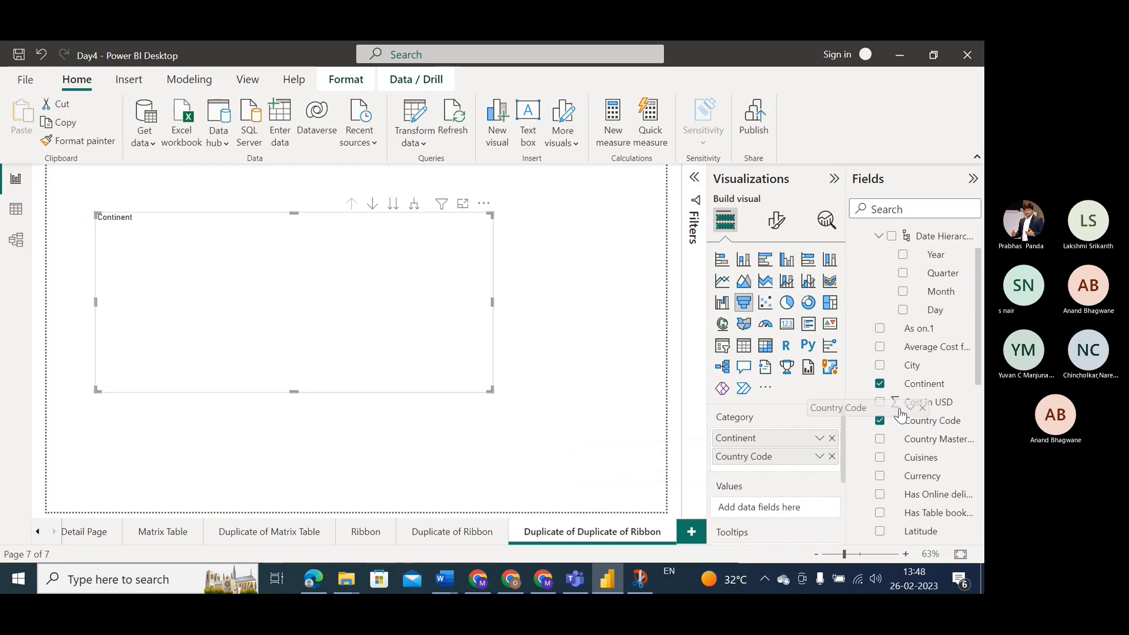
click(832, 456)
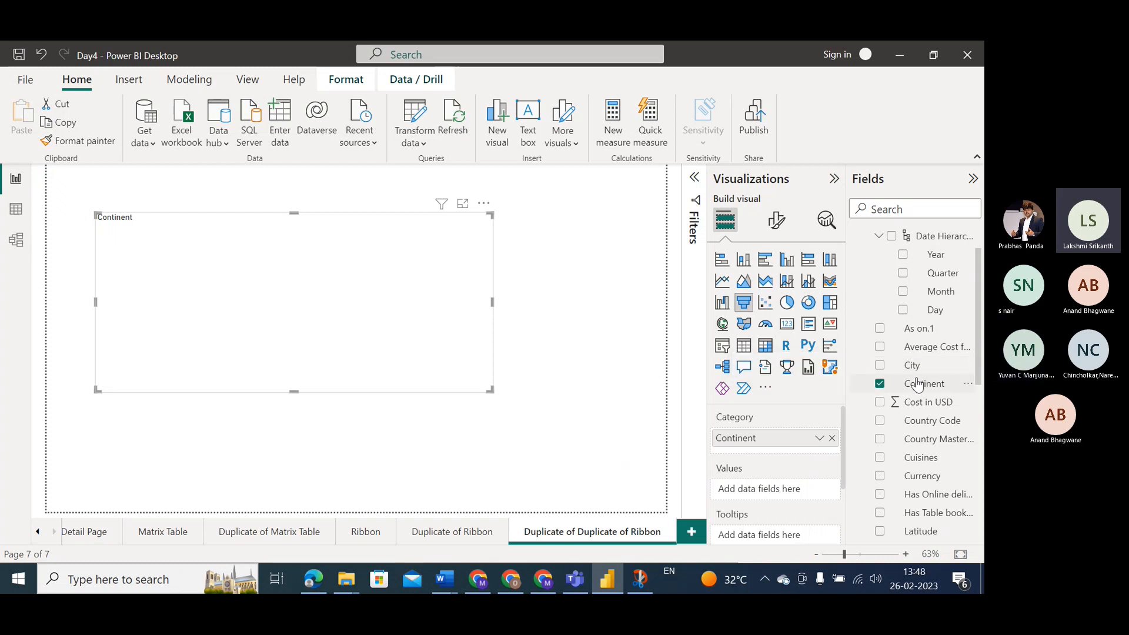
drag(903, 368, 770, 456)
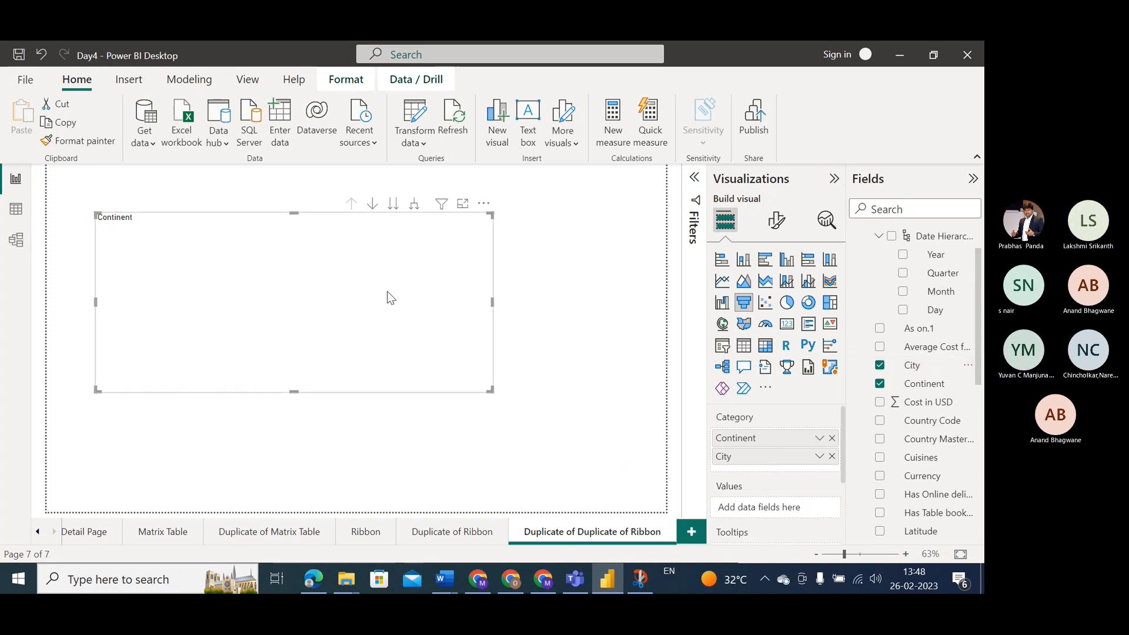
Create a Continent table on the Duplicate of Duplicate of Ribbon page and remove its field again.
click(460, 531)
click(569, 536)
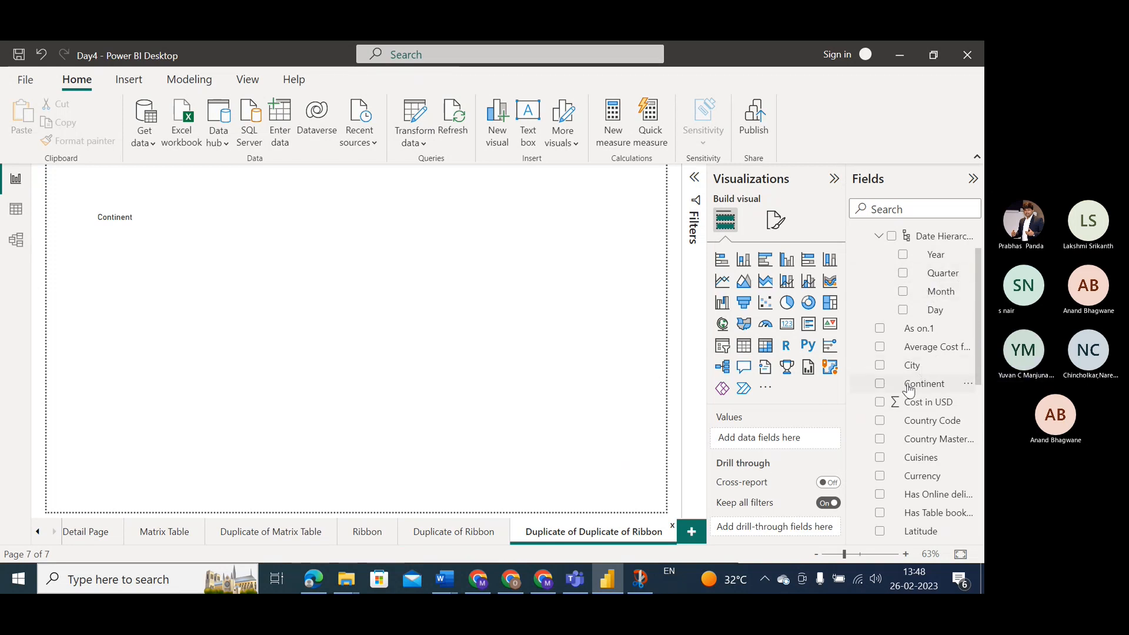
drag(908, 390, 778, 445)
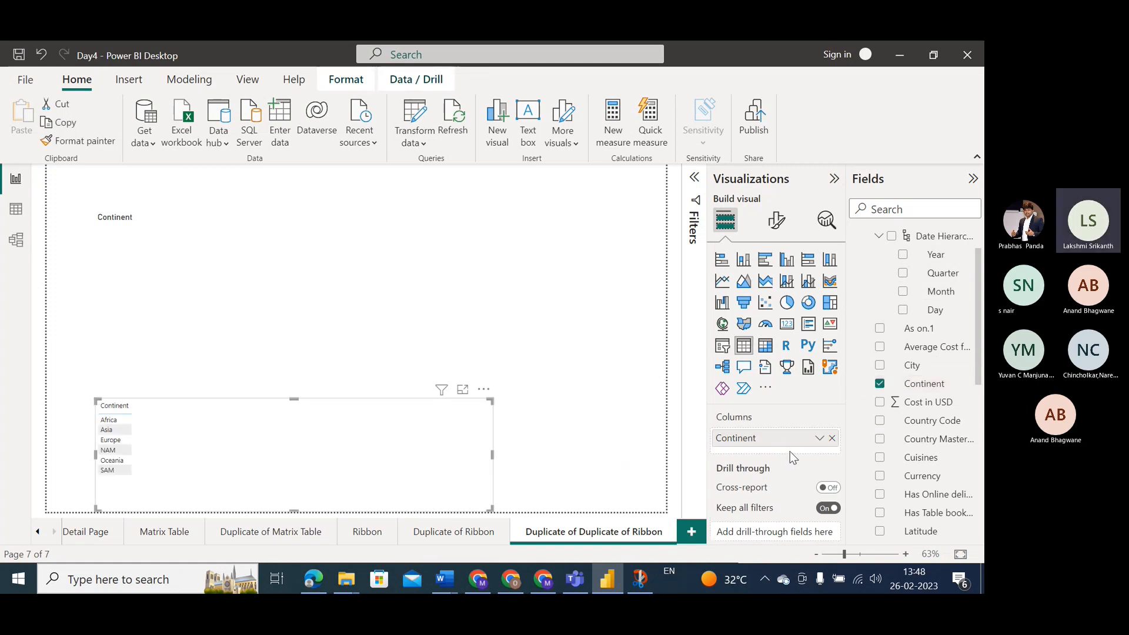
click(832, 438)
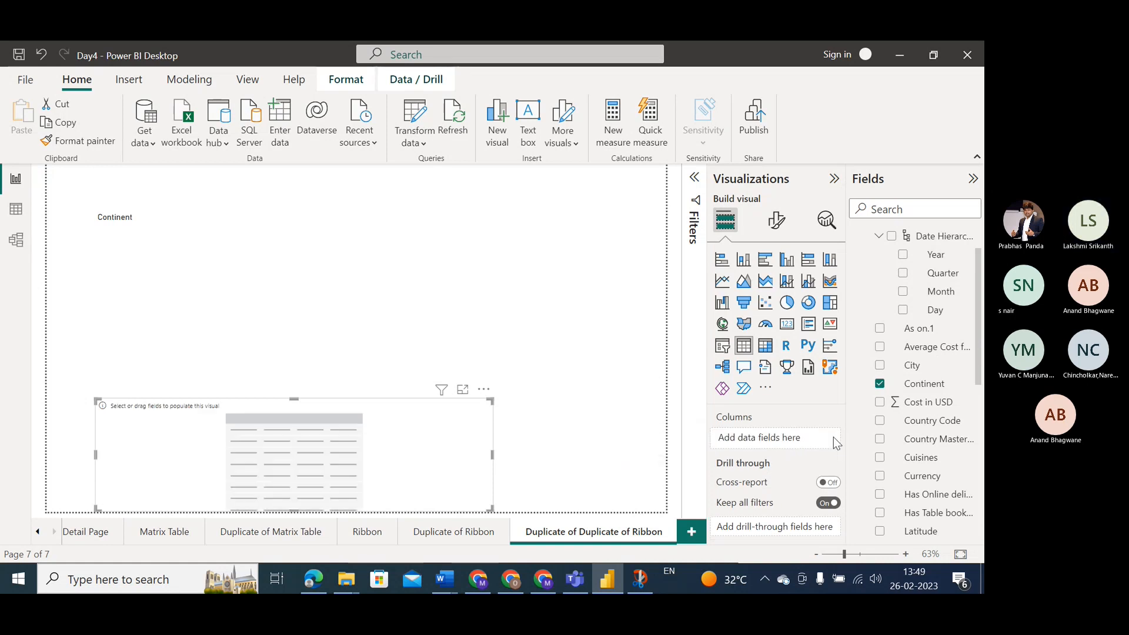
Delete the Duplicate of Duplicate of Ribbon page from the report.
right_click(592, 540)
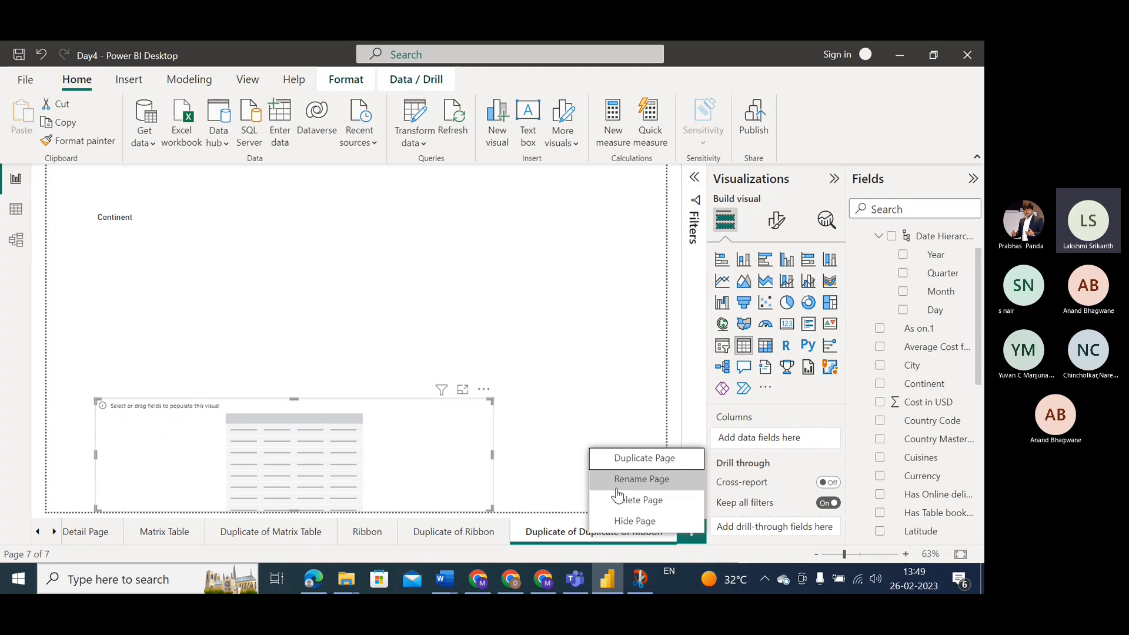
click(614, 500)
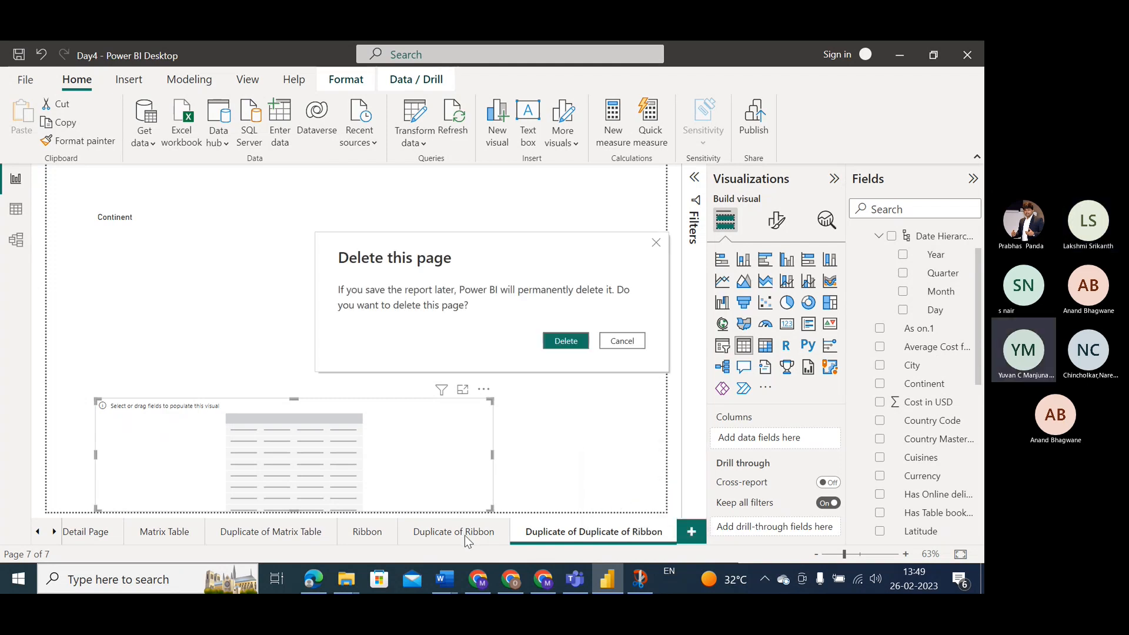
click(582, 343)
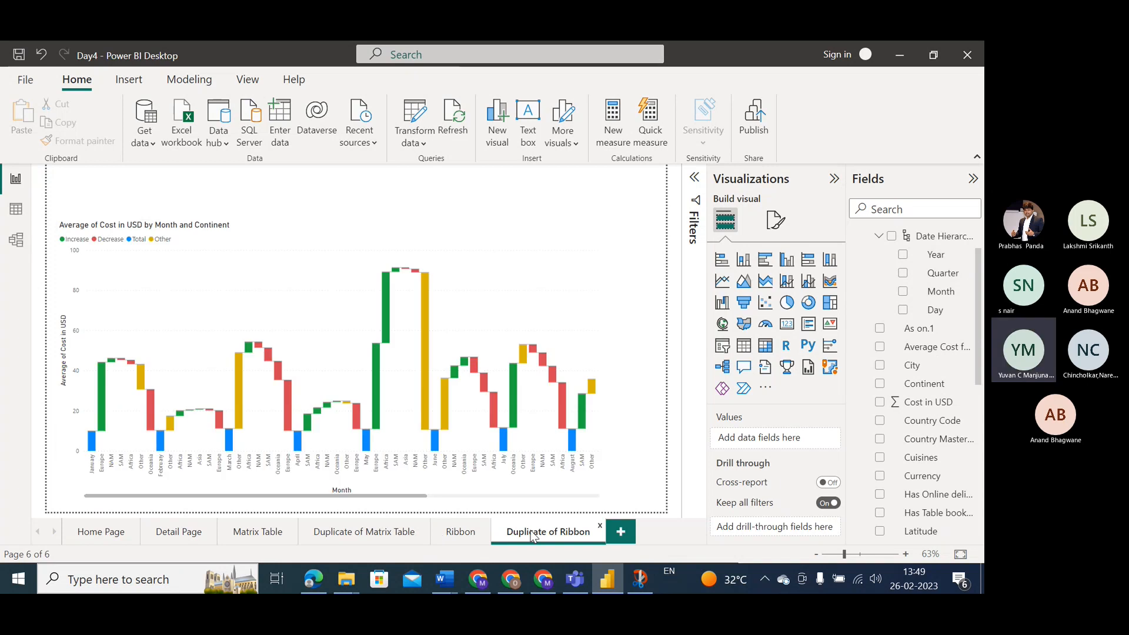
Duplicate the Duplicate of Ribbon page and convert the copied waterfall chart into a funnel chart.
right_click(531, 537)
click(588, 457)
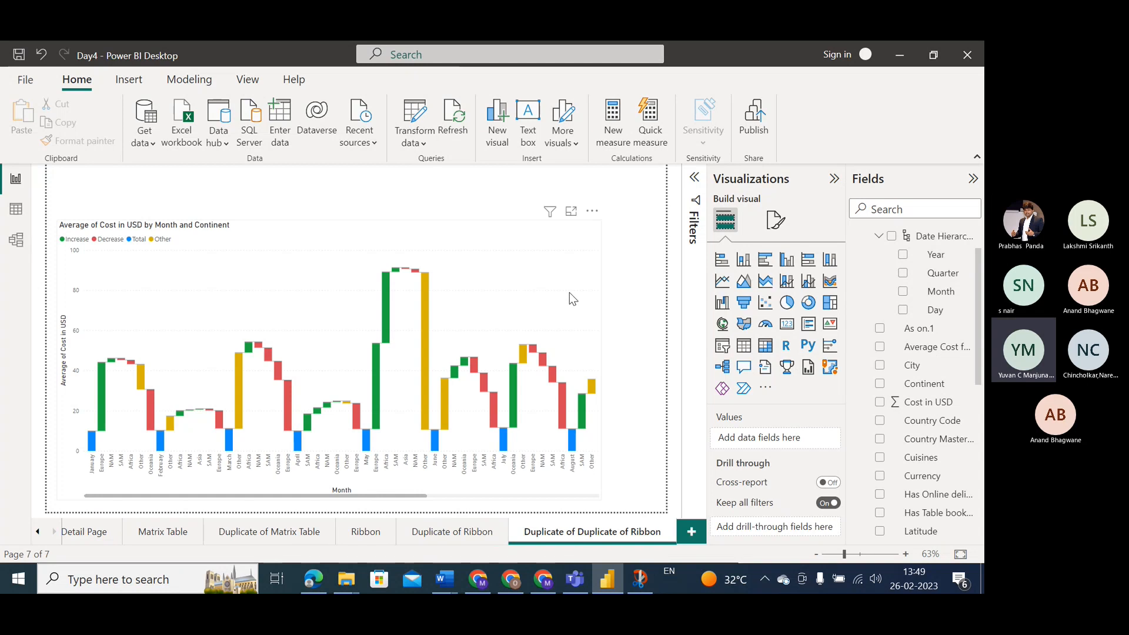
click(597, 305)
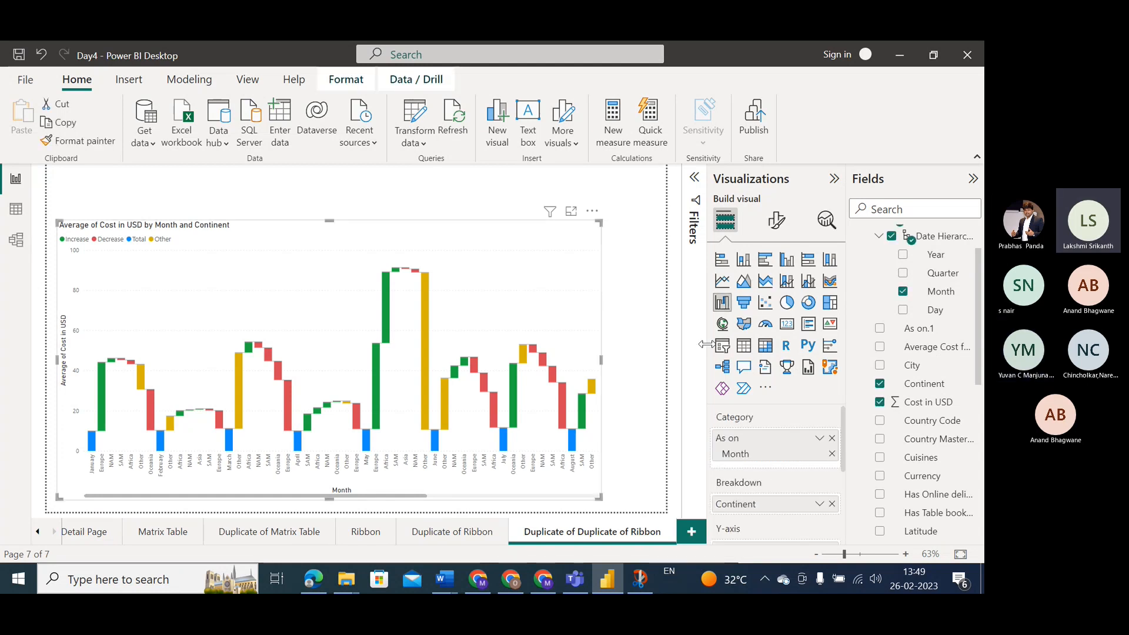
click(744, 303)
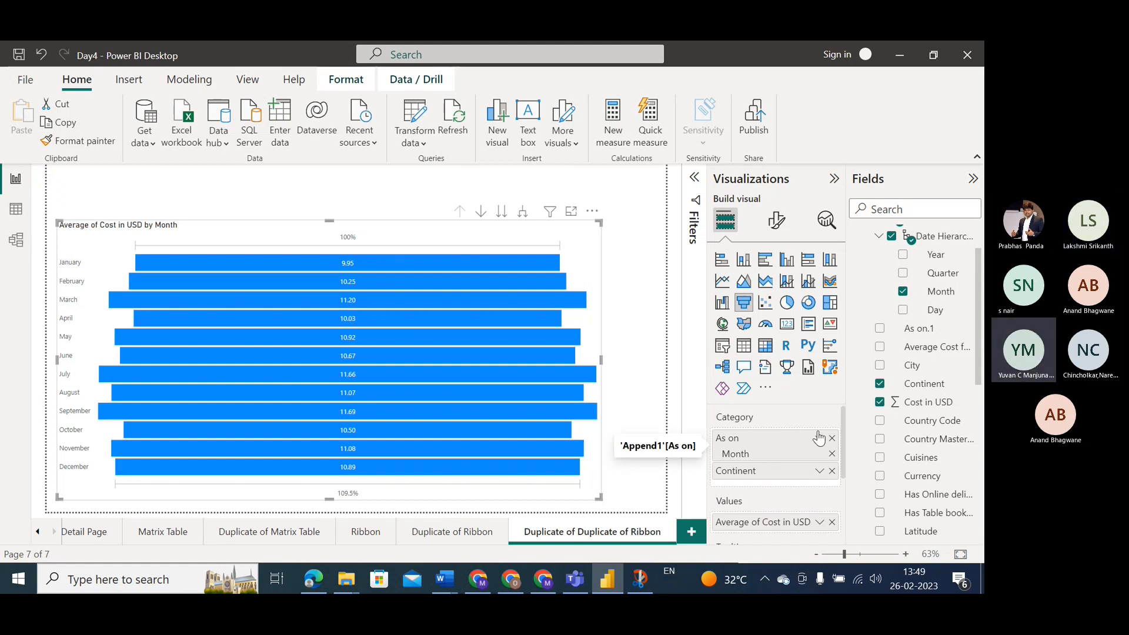
Turn on drill-down for the funnel chart and place Continent above As on Month in its category.
click(592, 212)
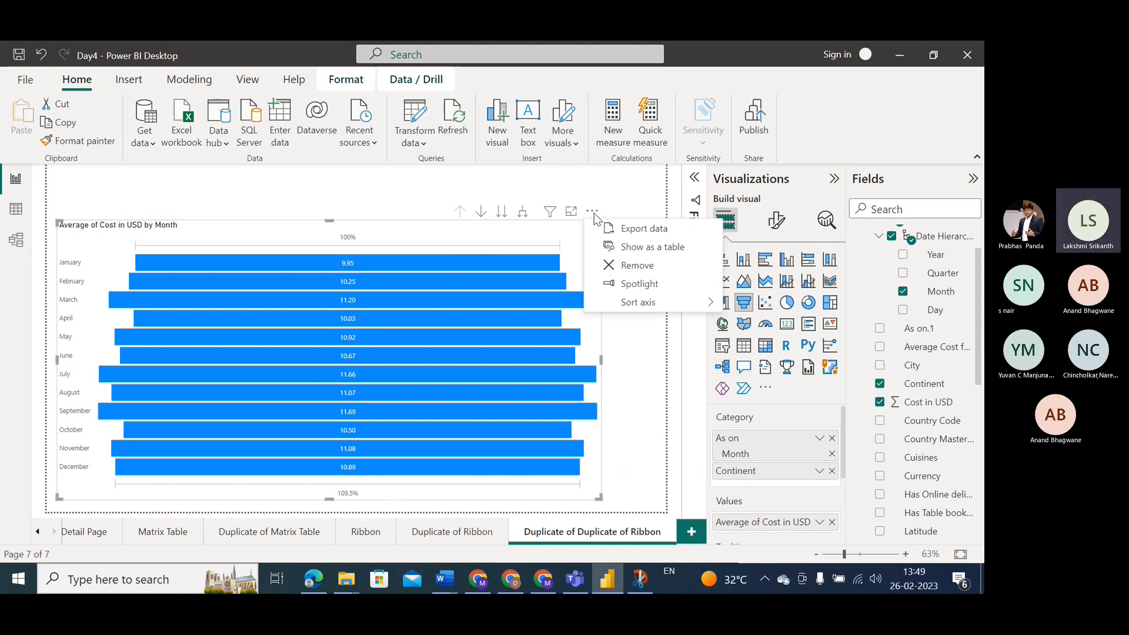
click(480, 212)
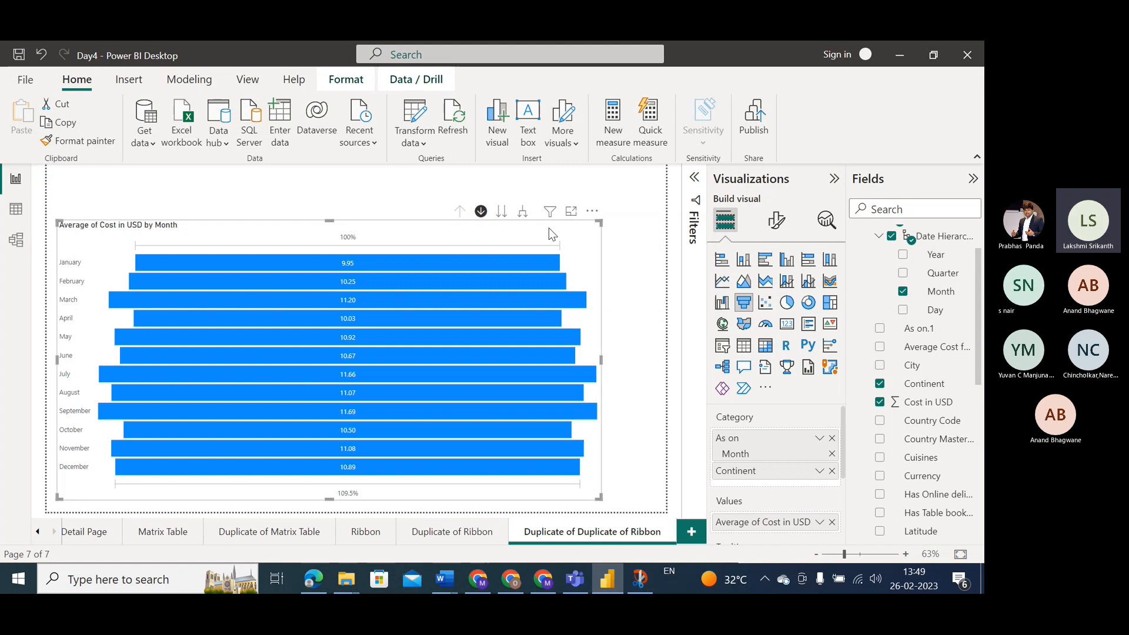
click(481, 212)
click(481, 213)
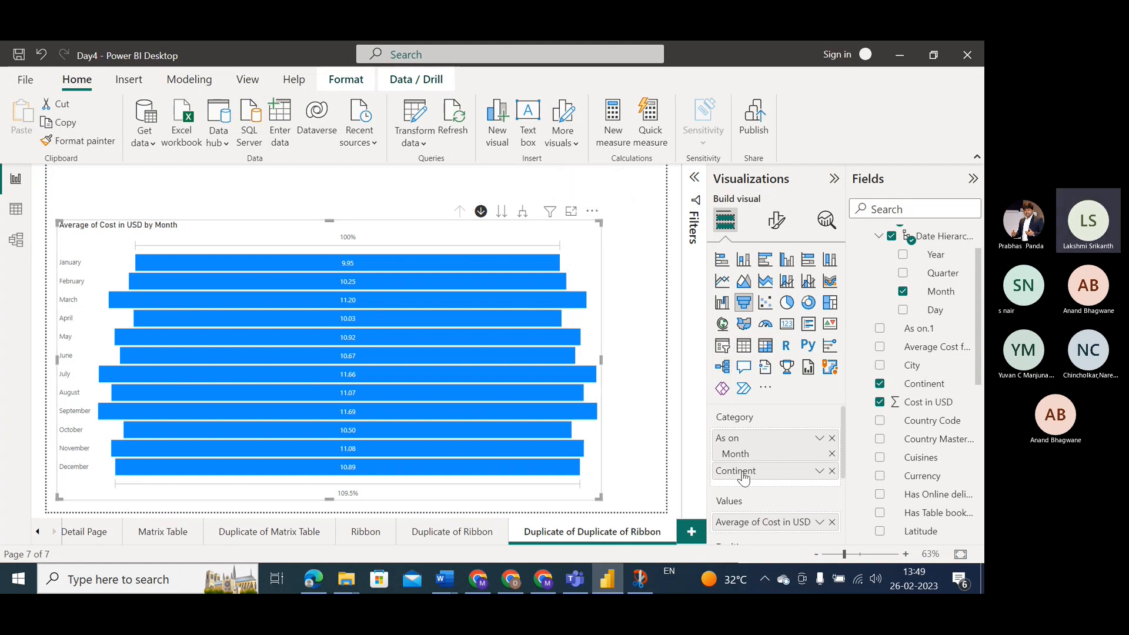
drag(744, 473, 744, 438)
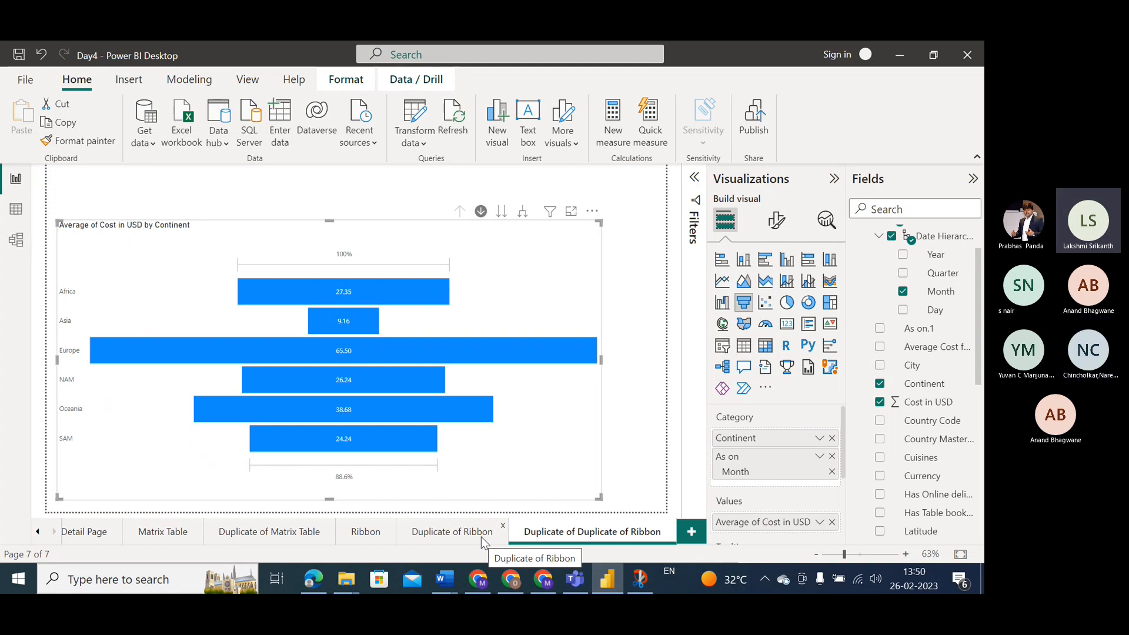
Sort the funnel chart by Average of Cost in USD.
click(592, 211)
mouse_move(649, 305)
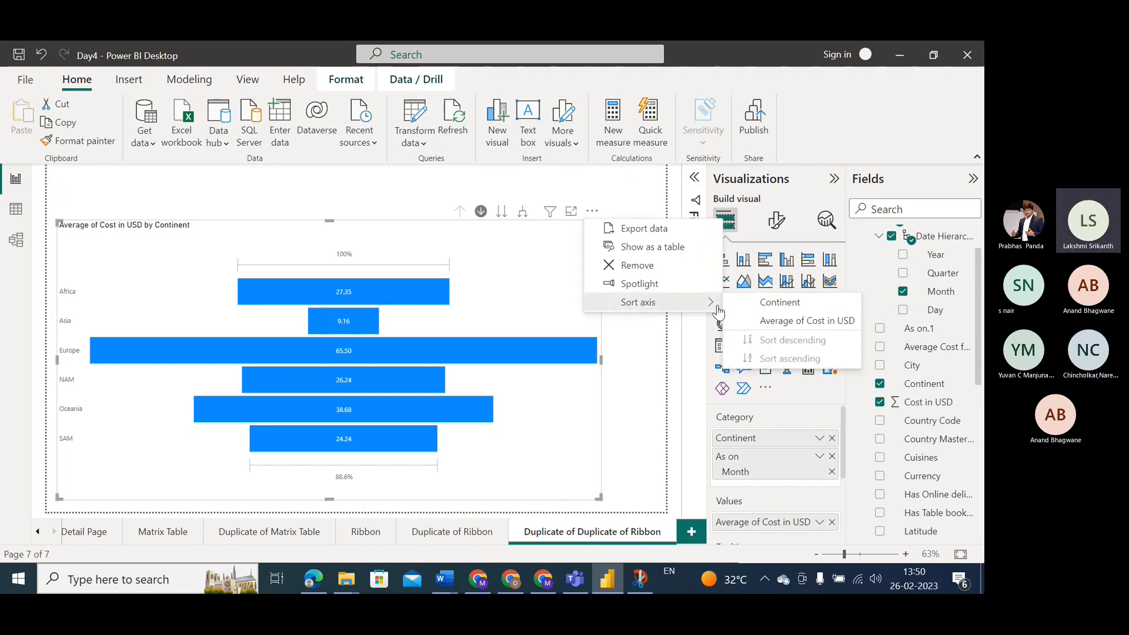
click(747, 322)
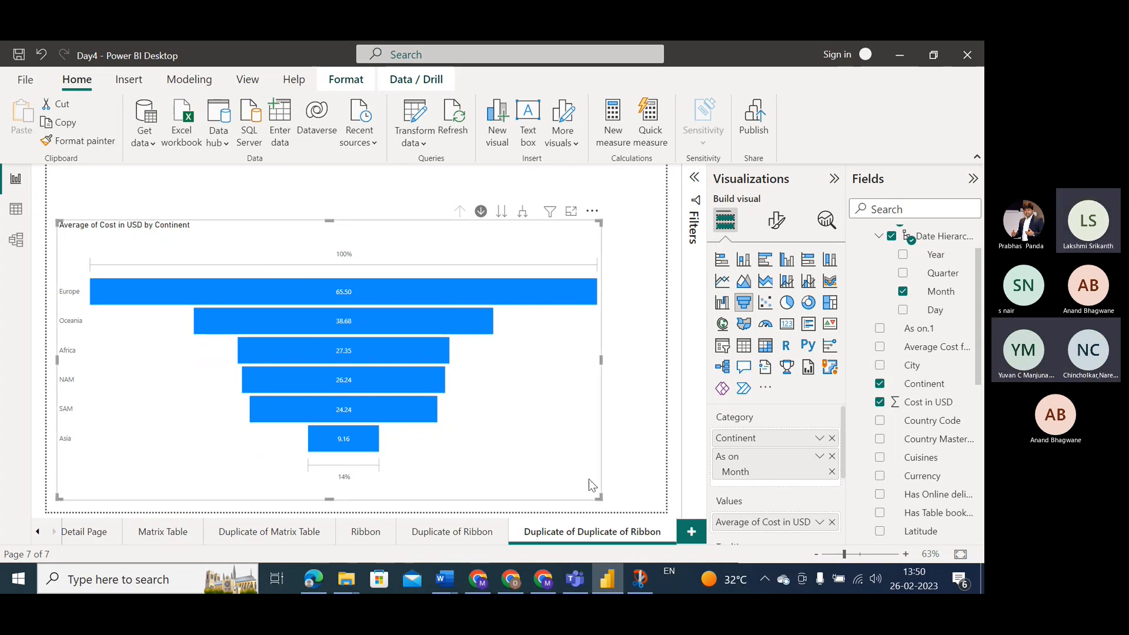
Switch to the Teams meeting and stop sharing the screen.
click(573, 582)
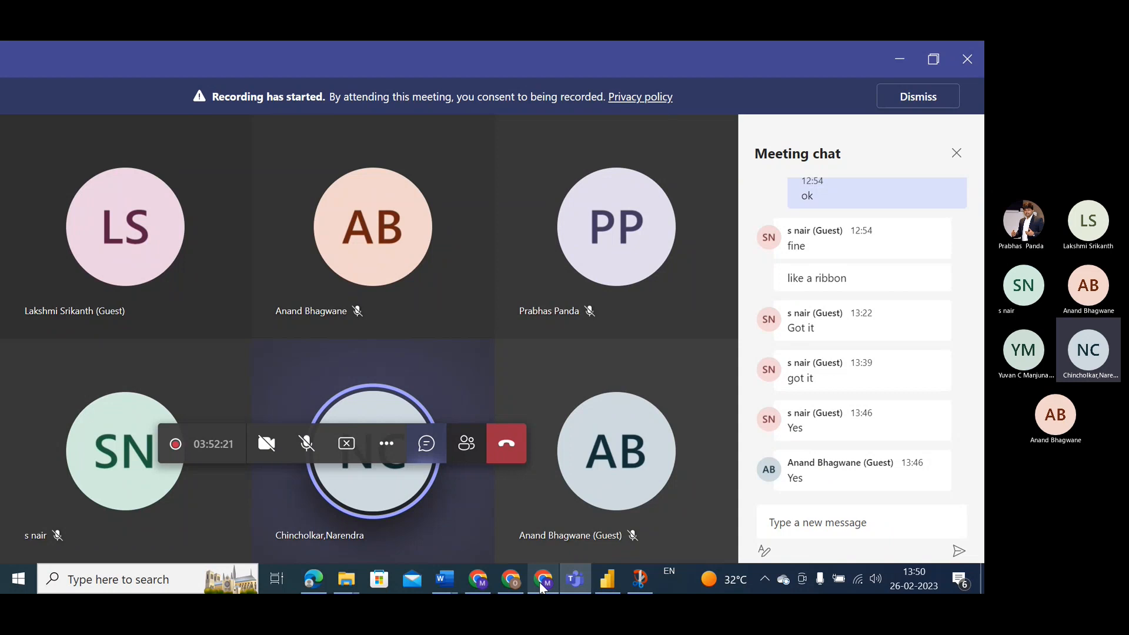
mouse_move(543, 585)
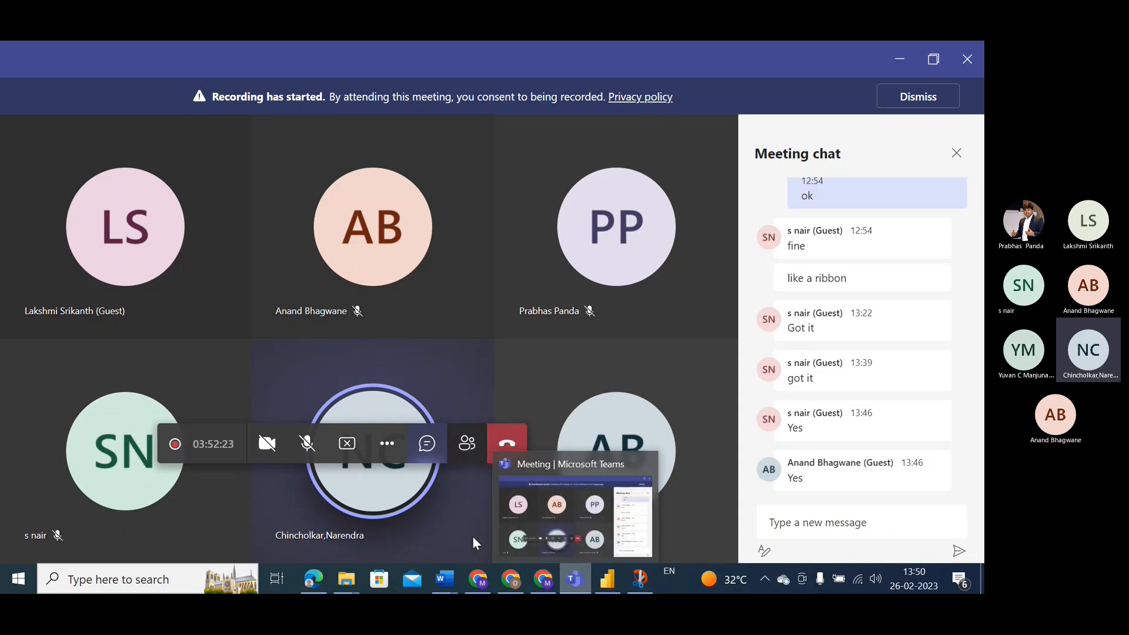
click(349, 449)
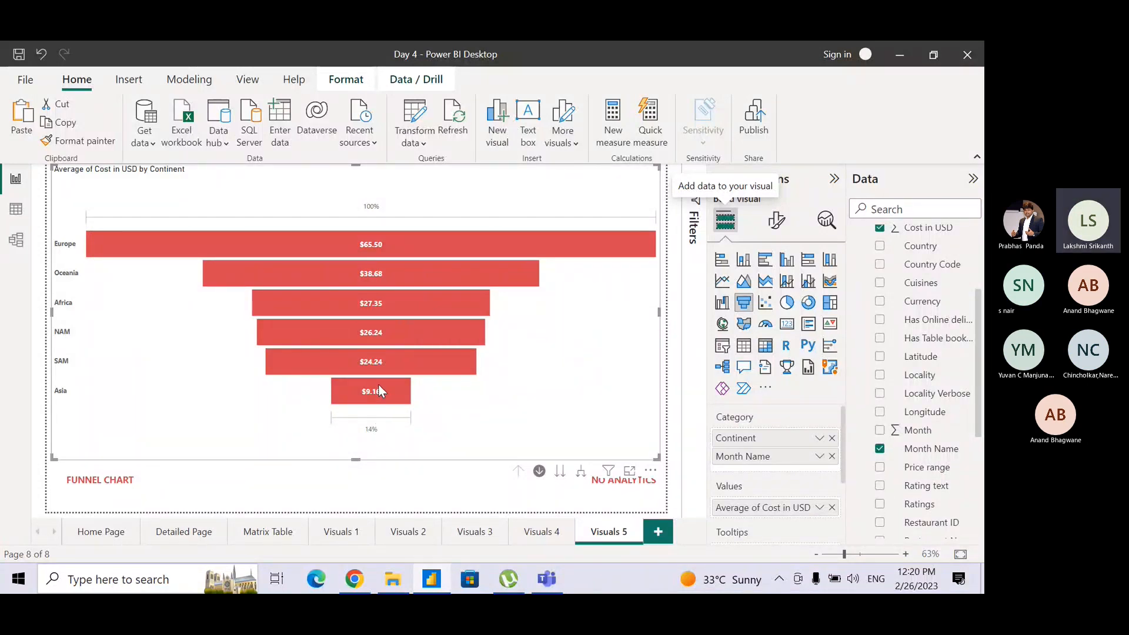
Review the Visuals 5 funnel chart in the Day 4 report, followed by the Detailed Page and Matrix Table pages.
mouse_move(375, 392)
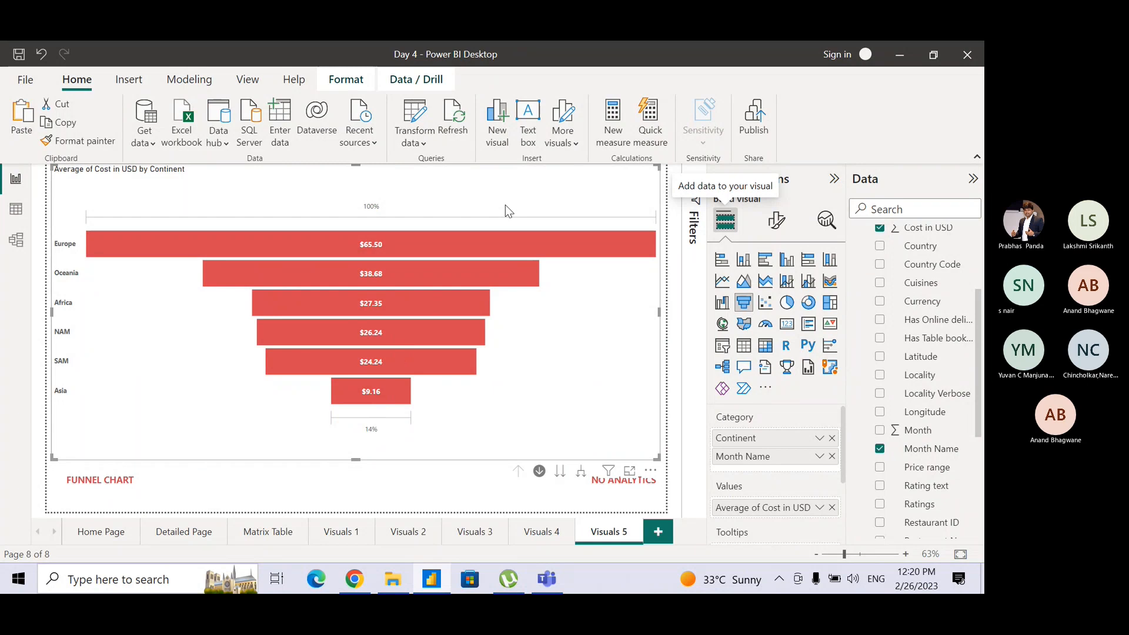
mouse_move(483, 239)
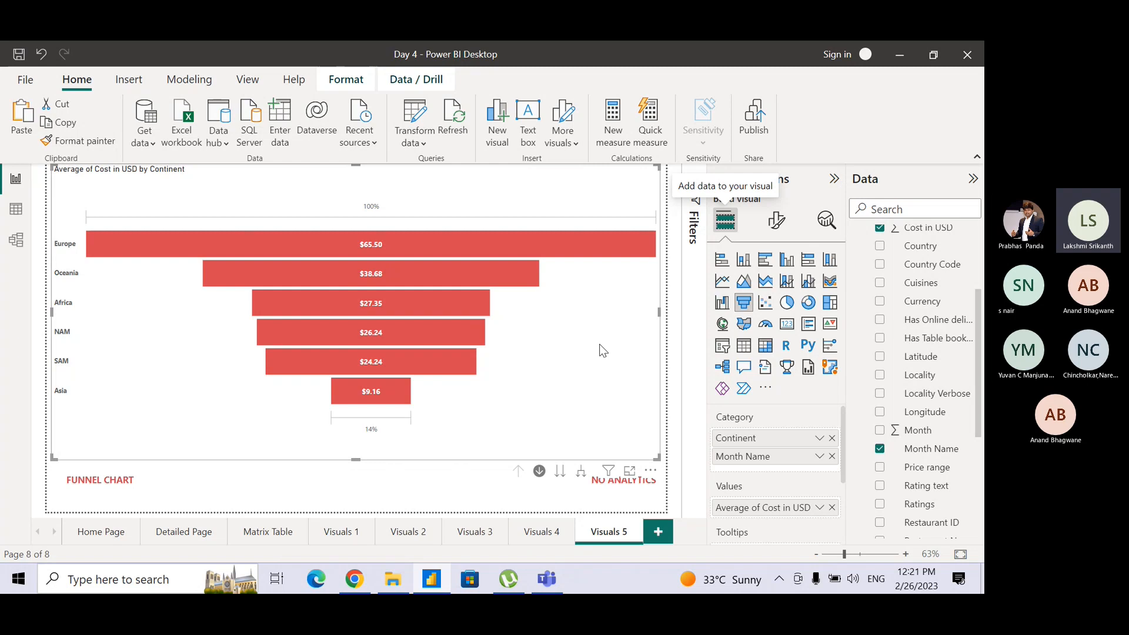
click(392, 426)
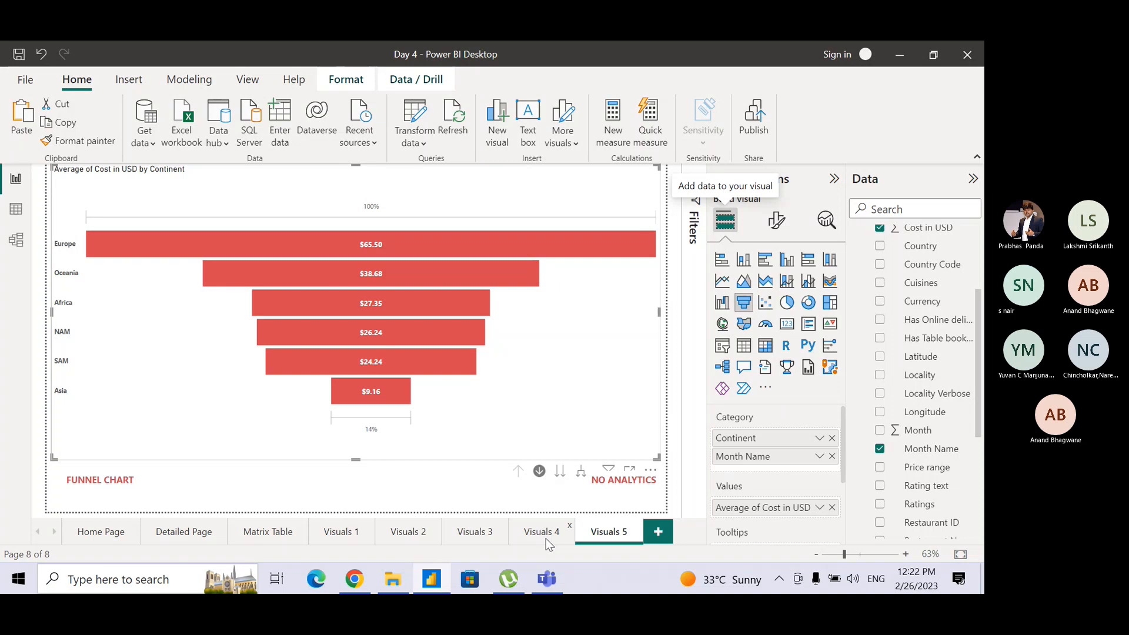
click(443, 481)
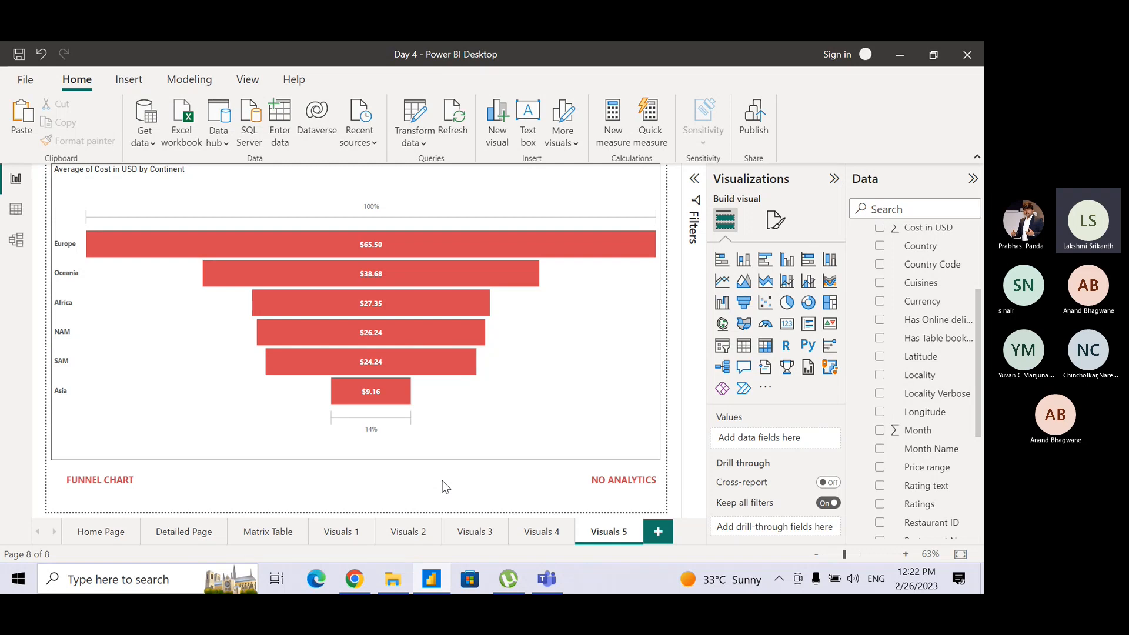
click(189, 528)
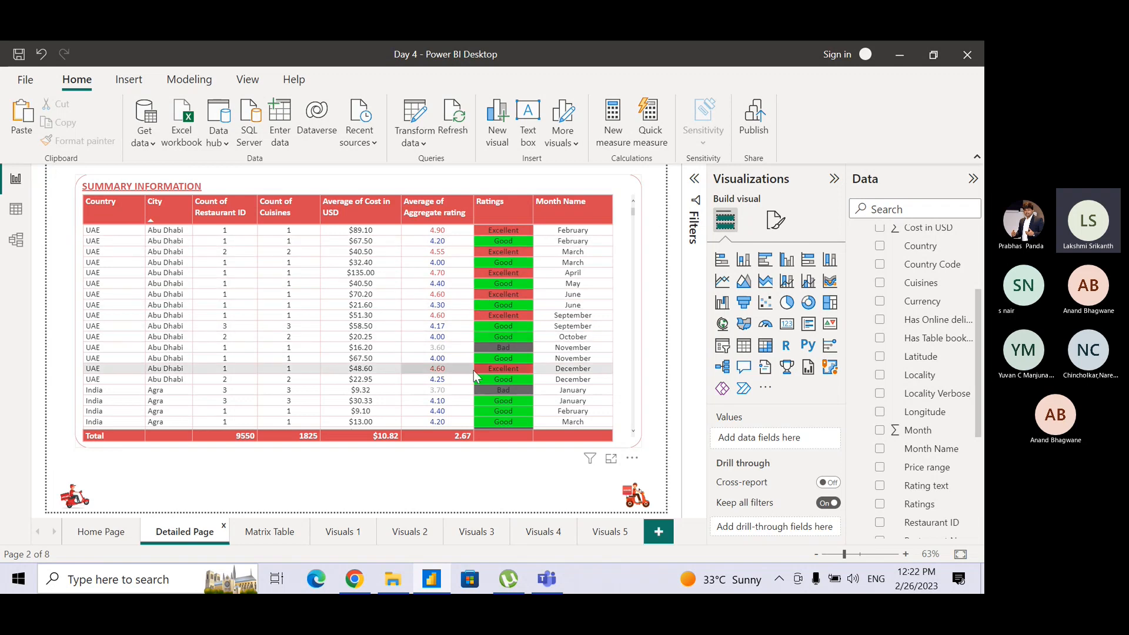
click(257, 537)
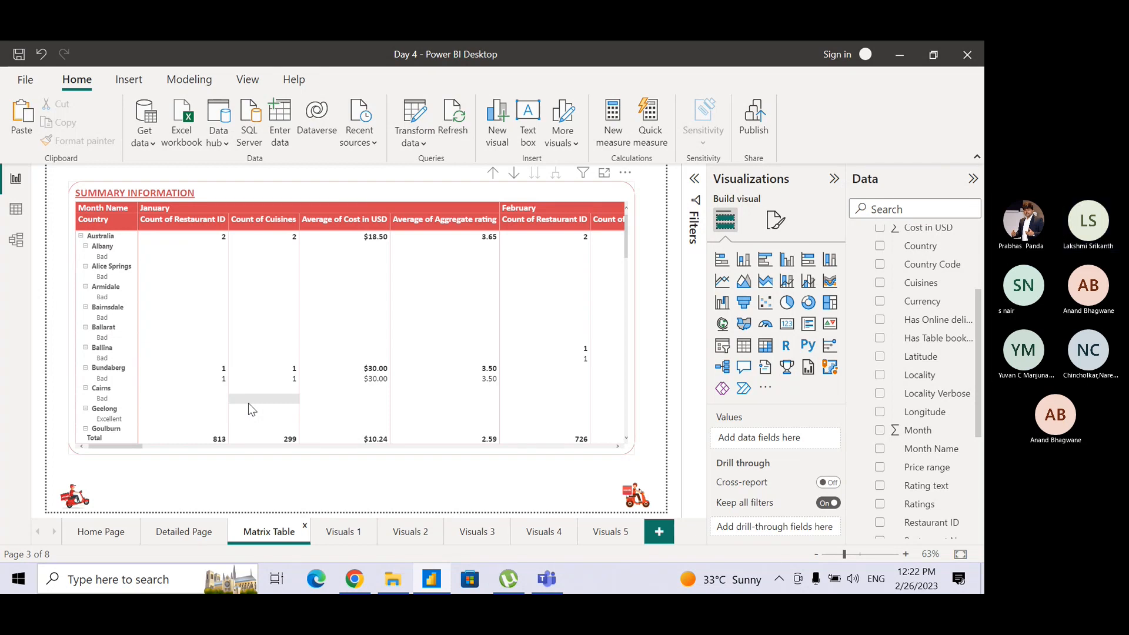
Examine the fields, data label formatting and analytics options of the Cost vs Rating column chart on Visuals 1.
click(355, 546)
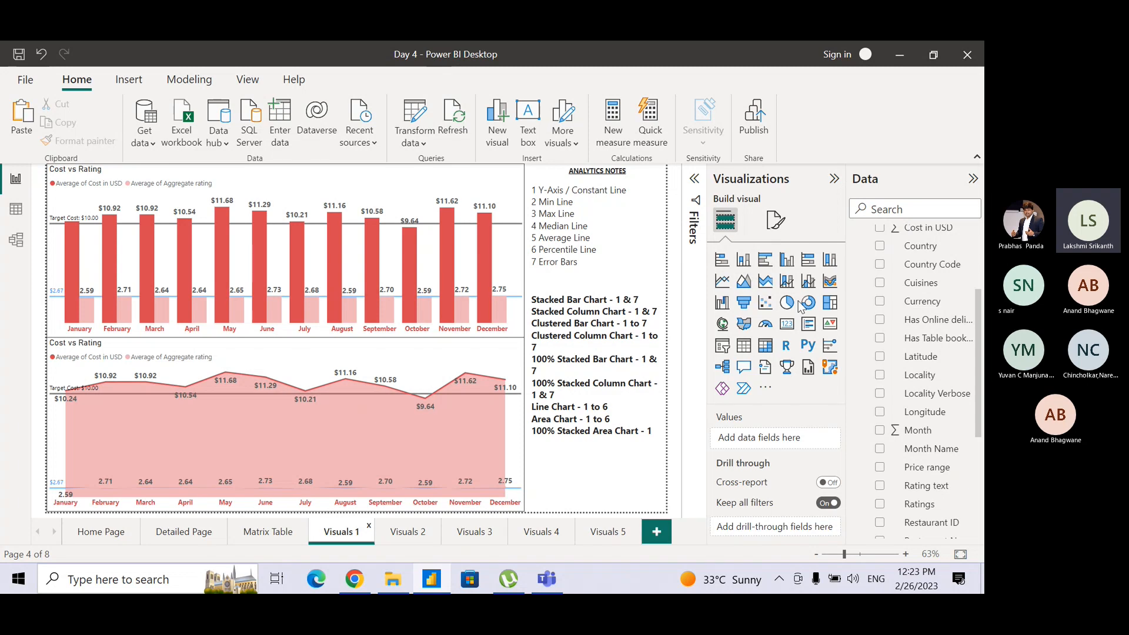
click(494, 184)
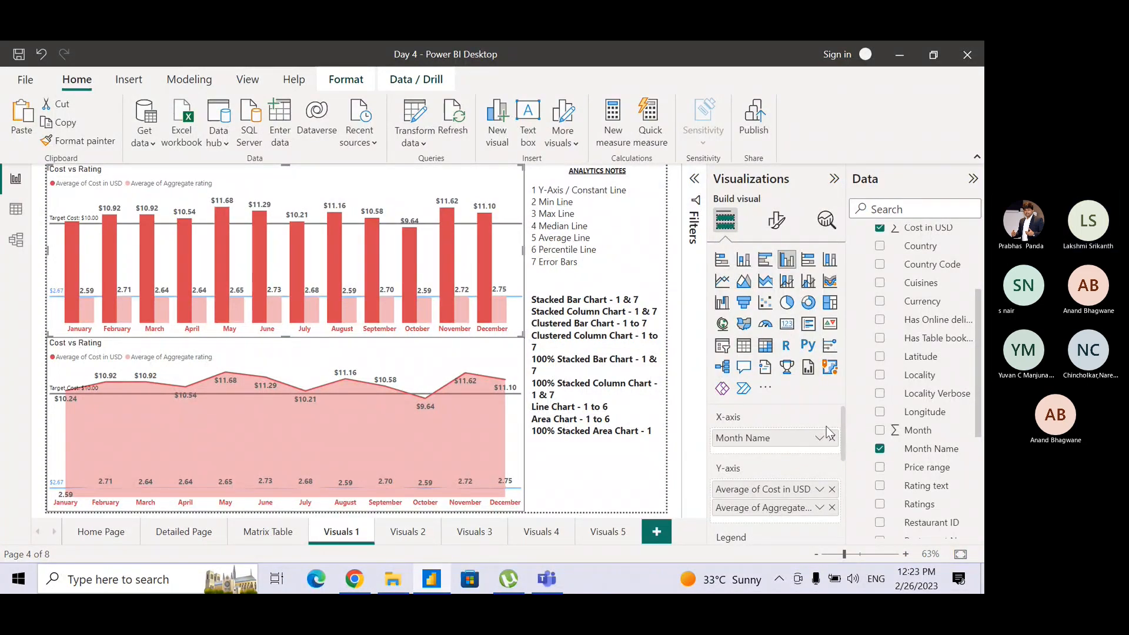
drag(842, 414, 842, 474)
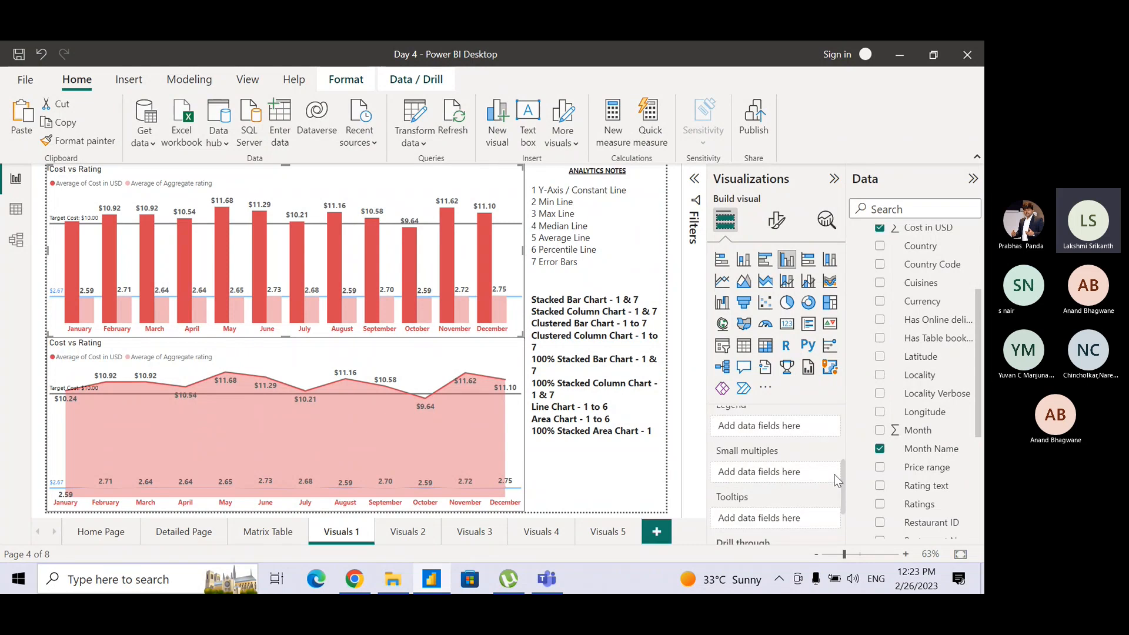
drag(845, 468, 839, 411)
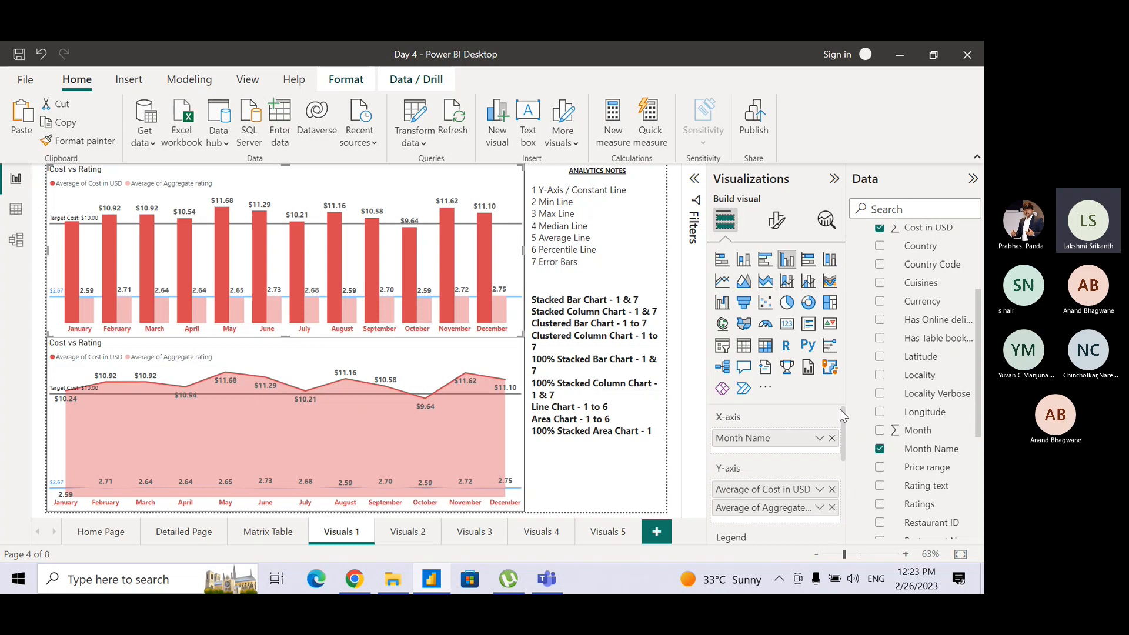
click(774, 230)
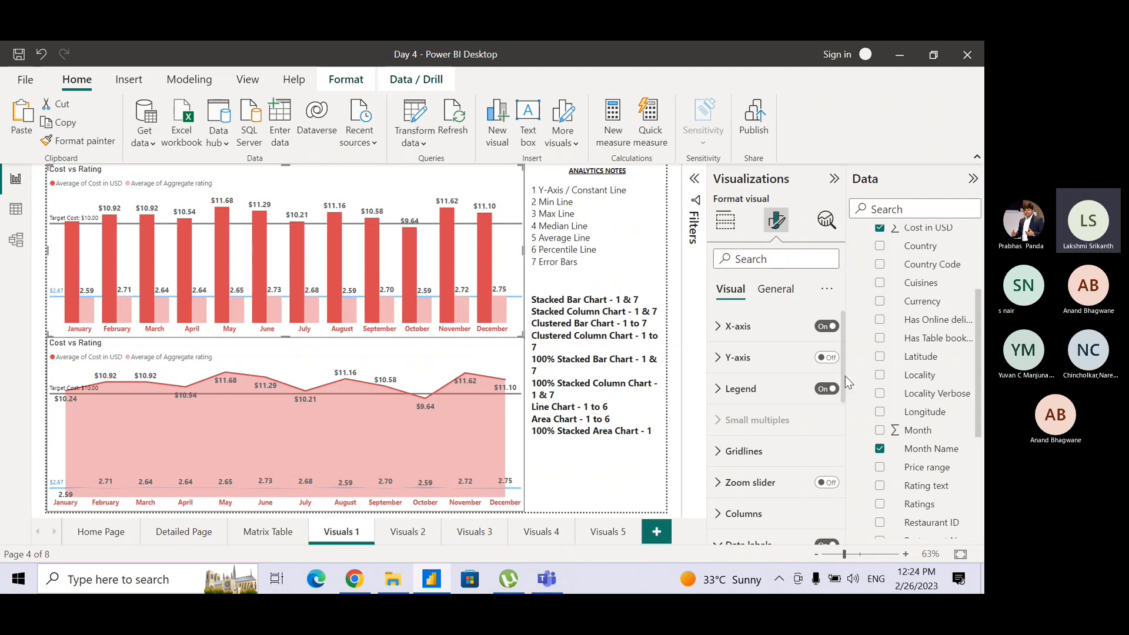
drag(845, 375, 845, 415)
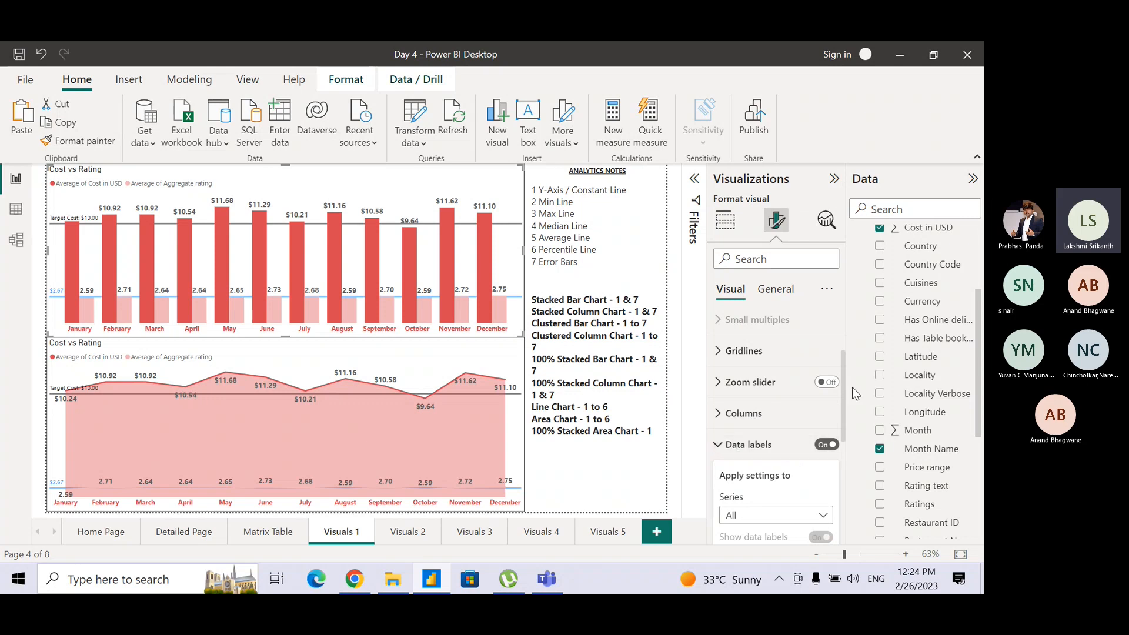
drag(842, 411, 841, 449)
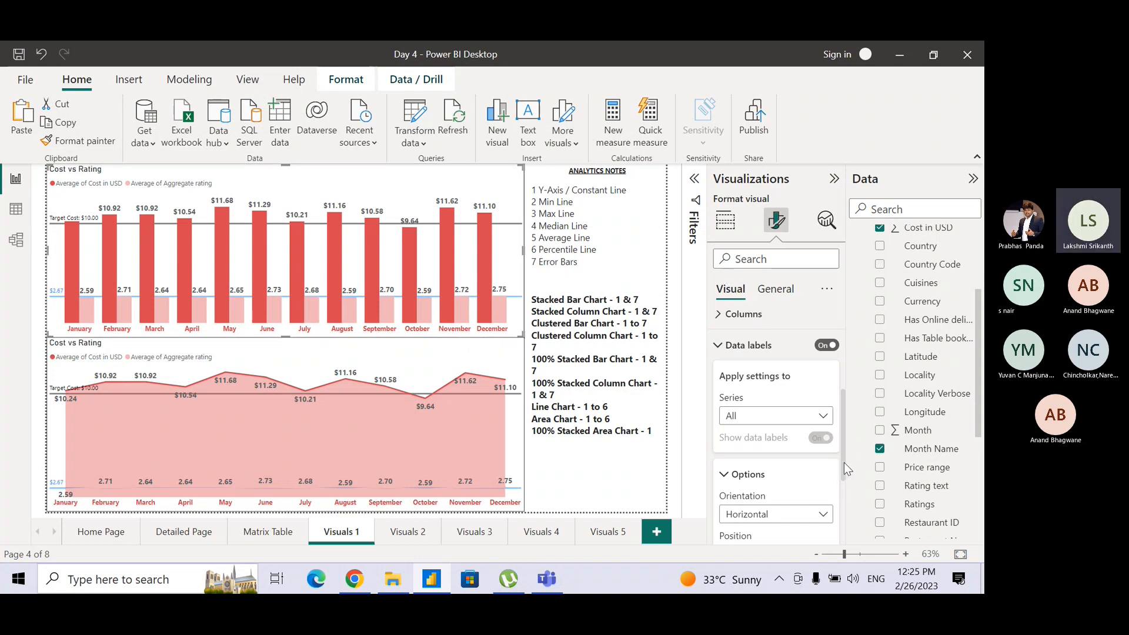
drag(844, 466, 846, 529)
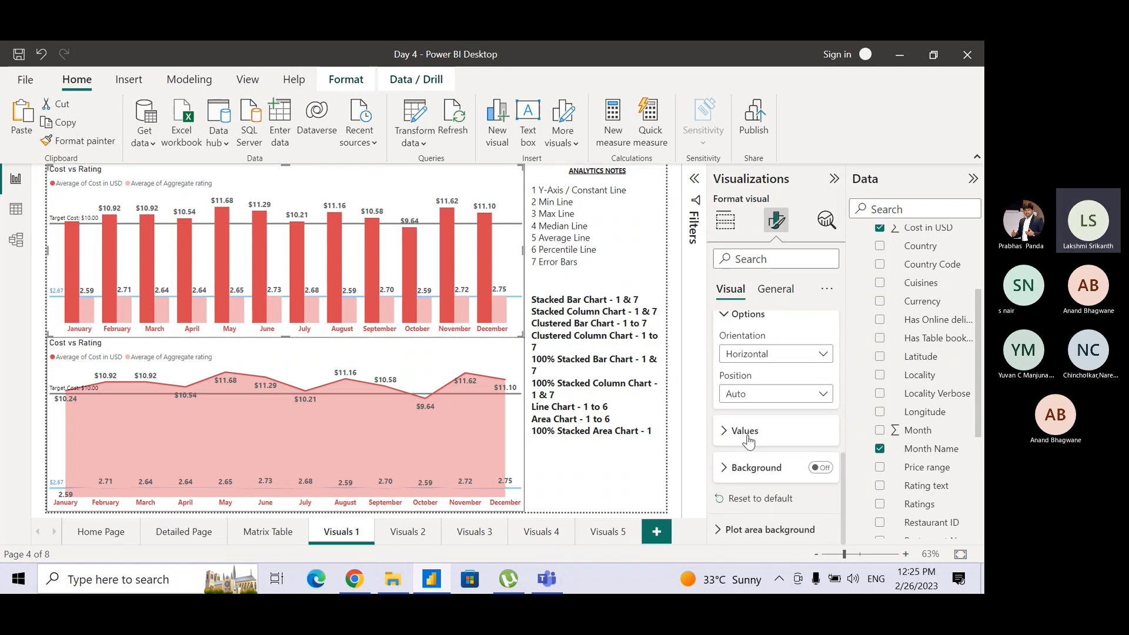
click(827, 219)
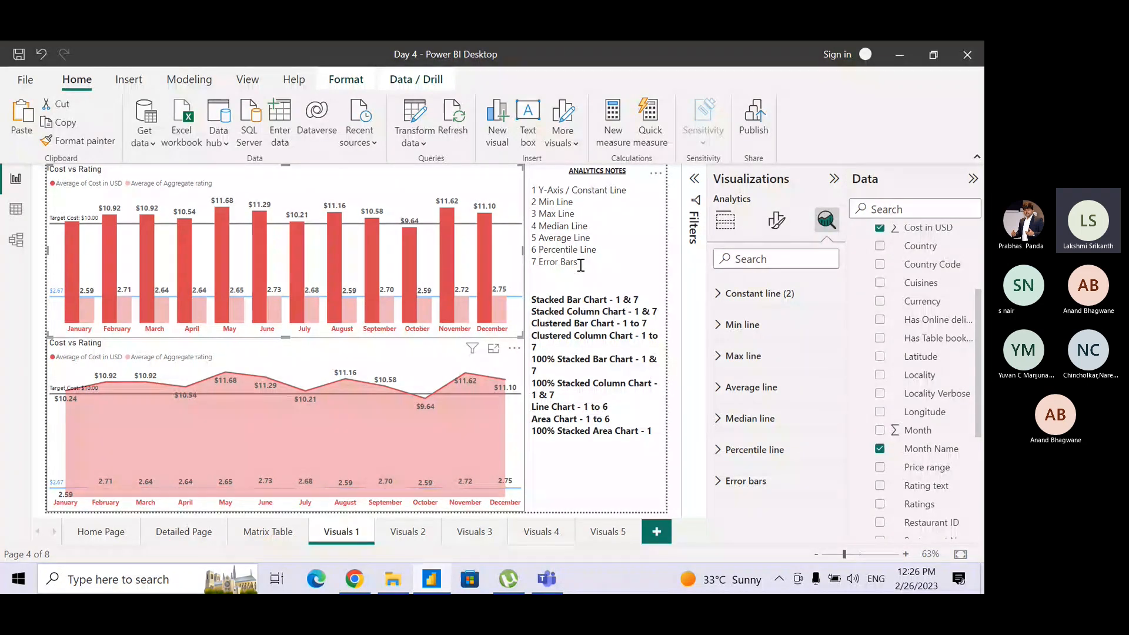
Highlight the Min Line to Percentile Line entries in the analytics notes and clear the selection.
drag(599, 250, 533, 196)
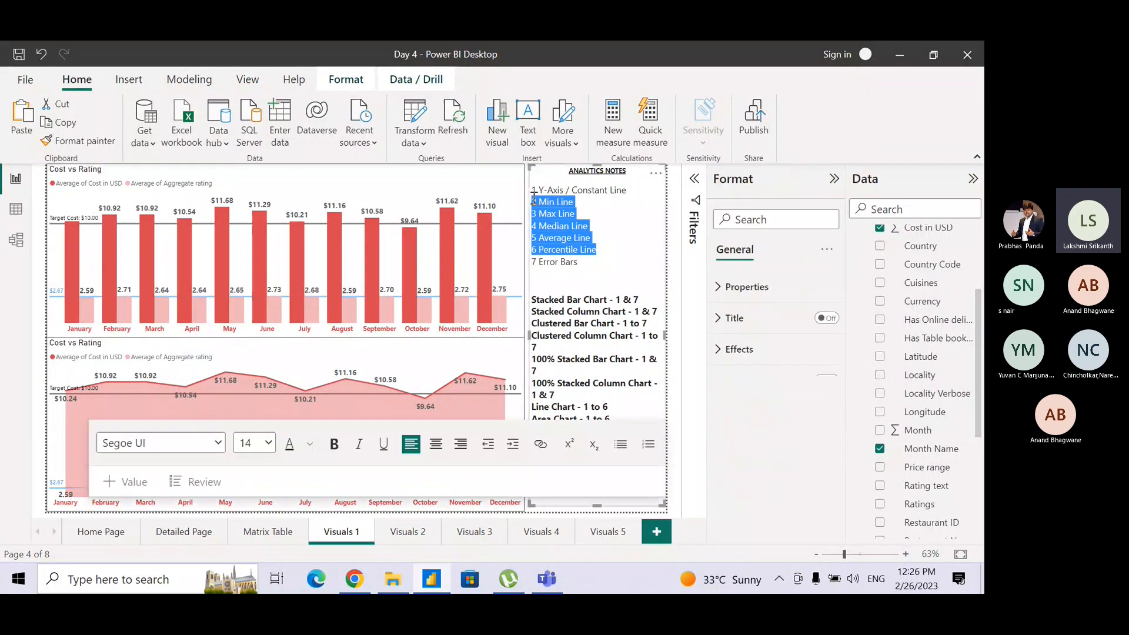
click(625, 262)
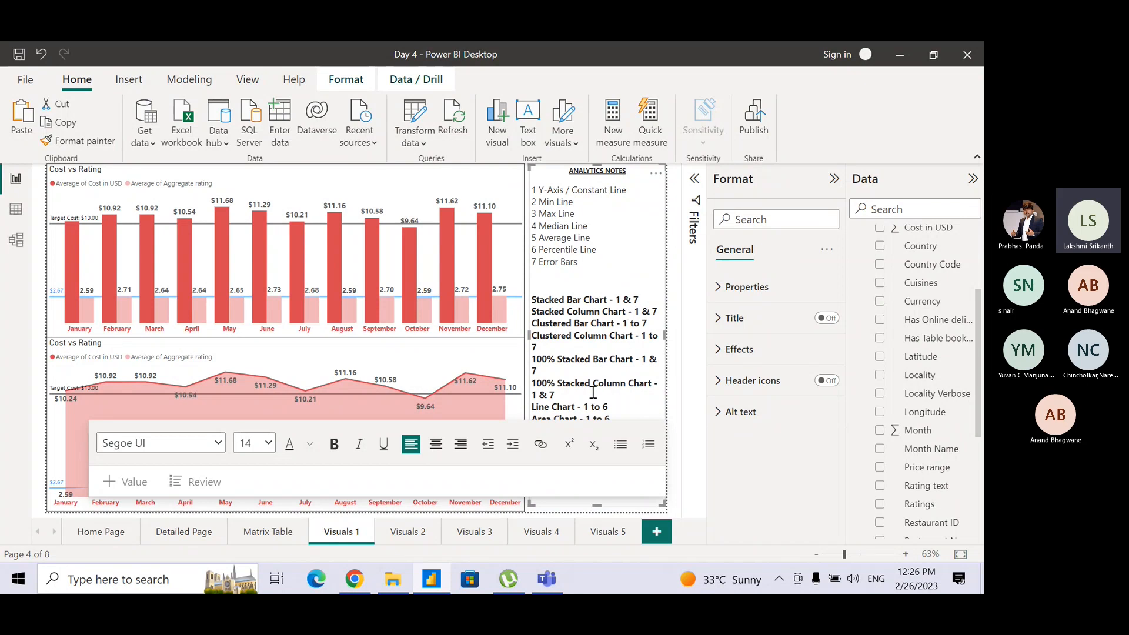
click(675, 387)
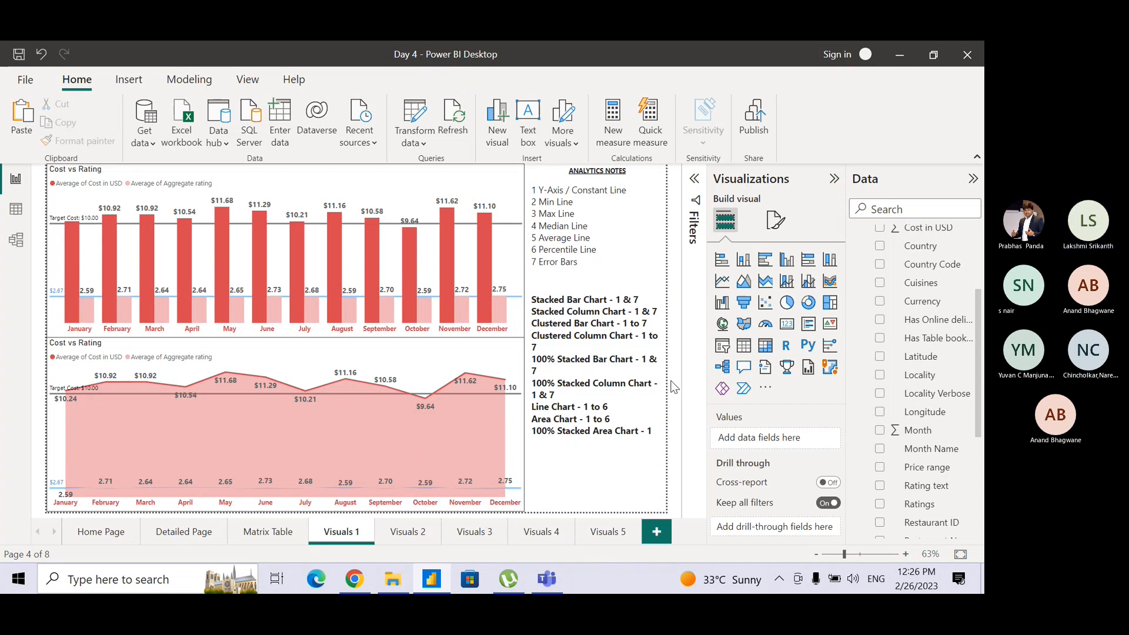
Review the chart pages from Visuals 2 through Visuals 5 and switch to the Teams meeting.
click(405, 532)
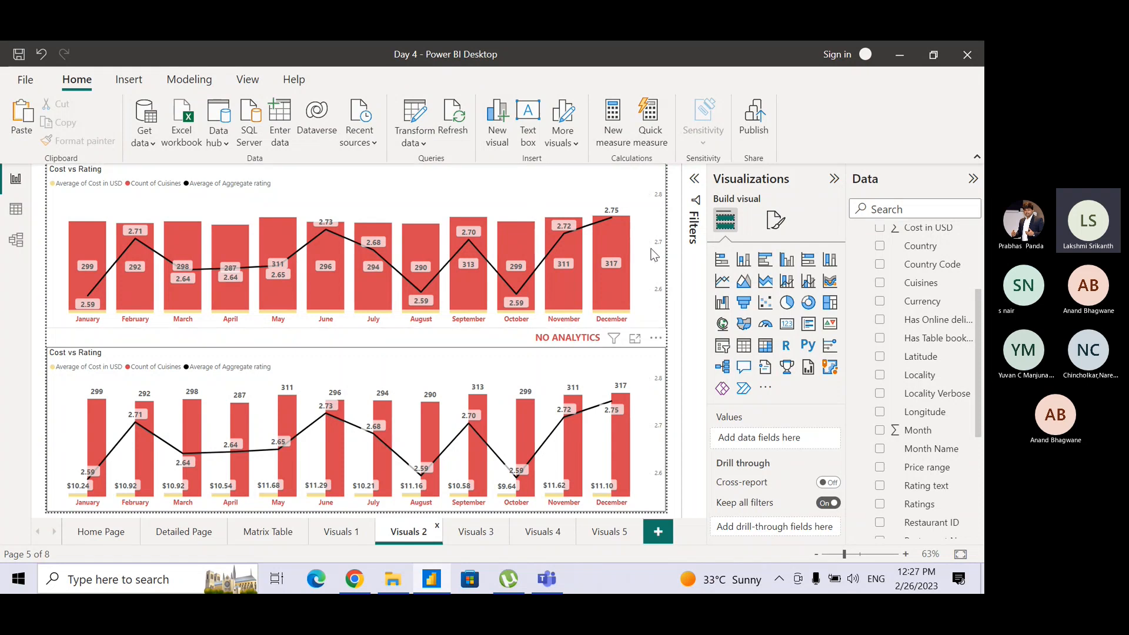
mouse_move(559, 262)
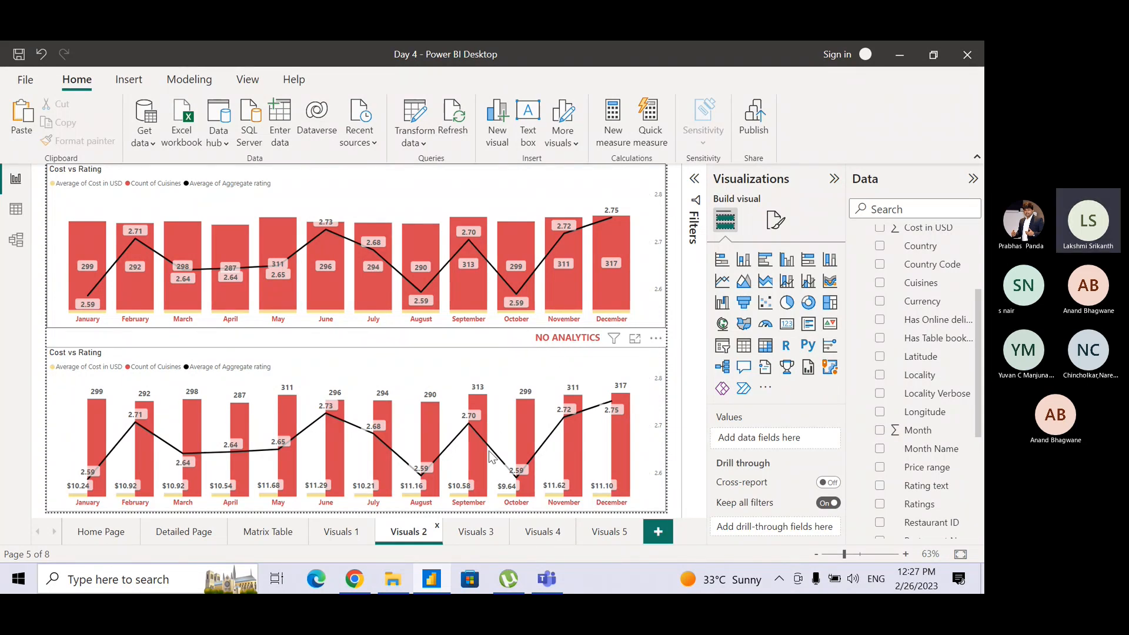
click(471, 533)
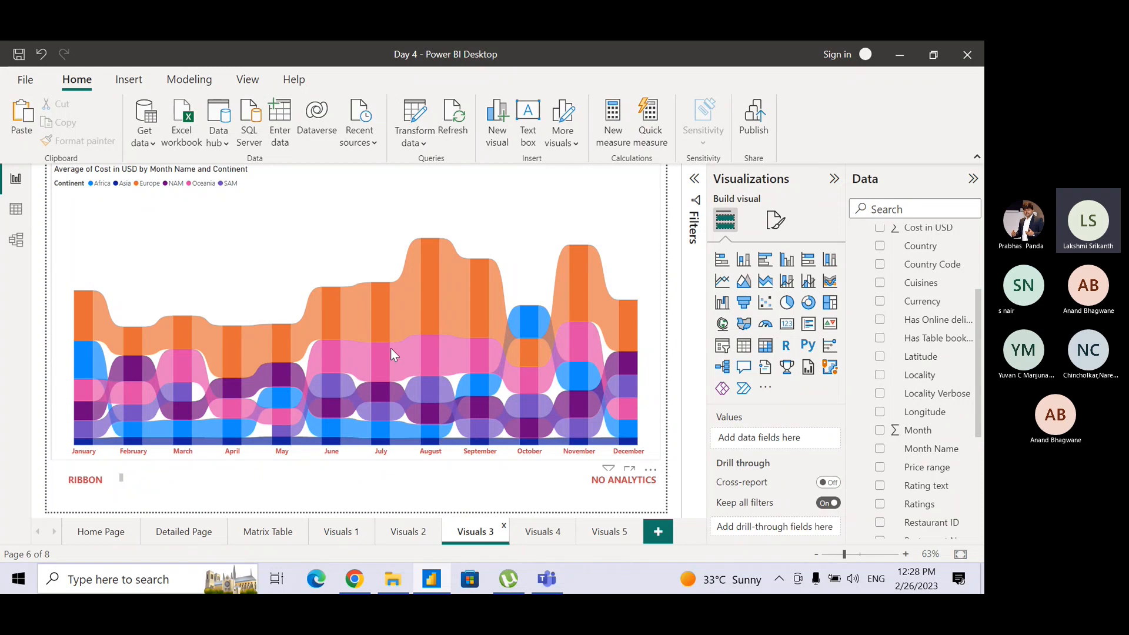
click(542, 533)
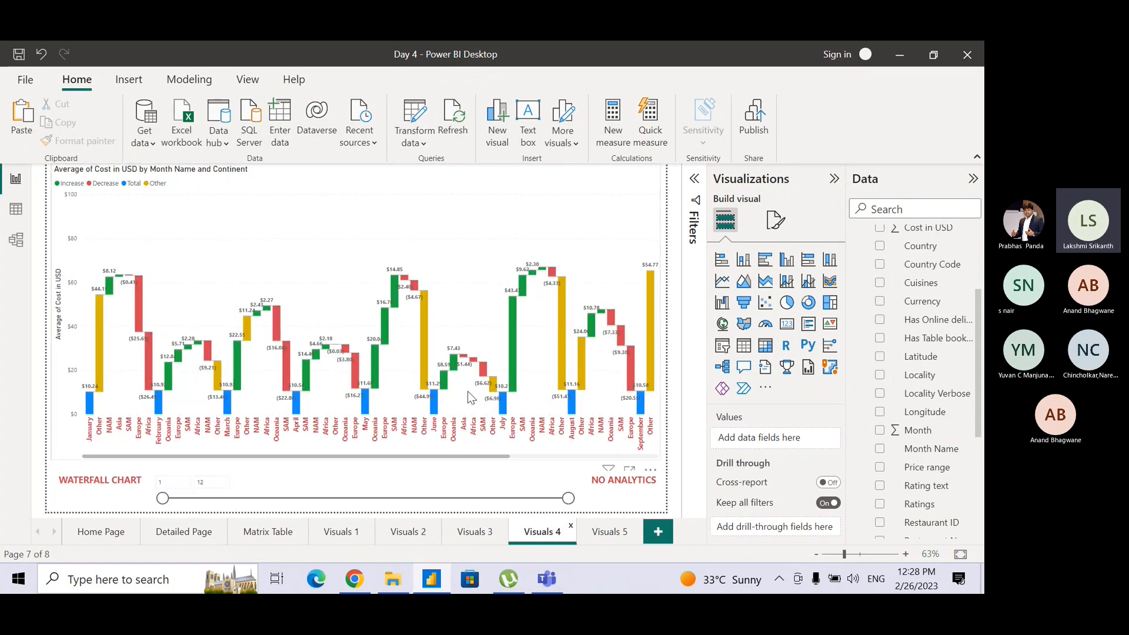
click(612, 532)
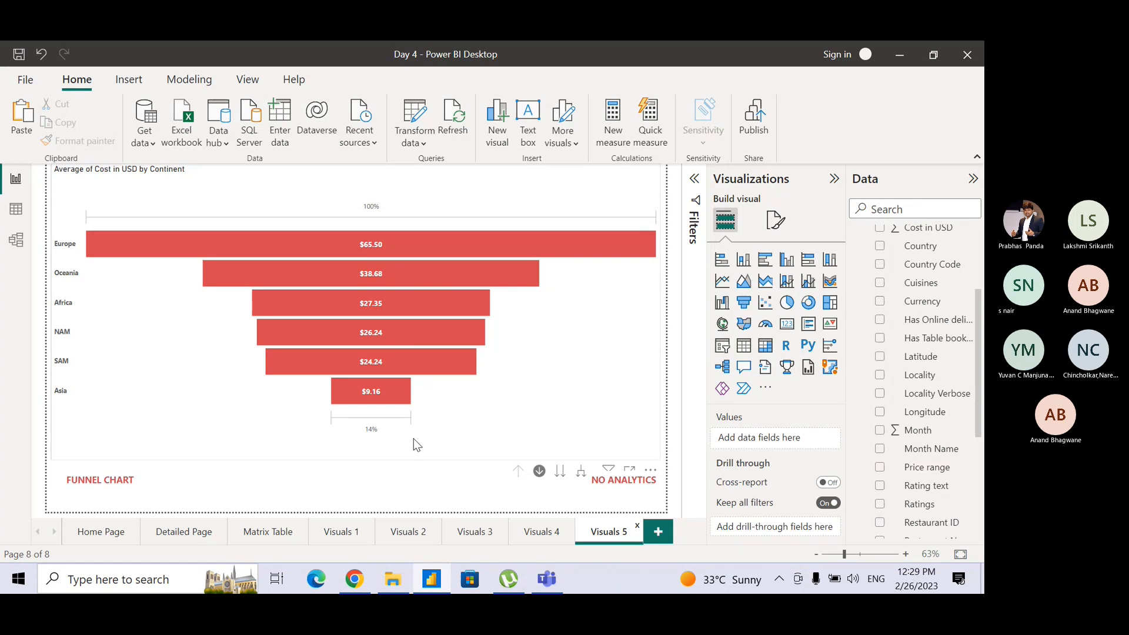
key(alt+Tab)
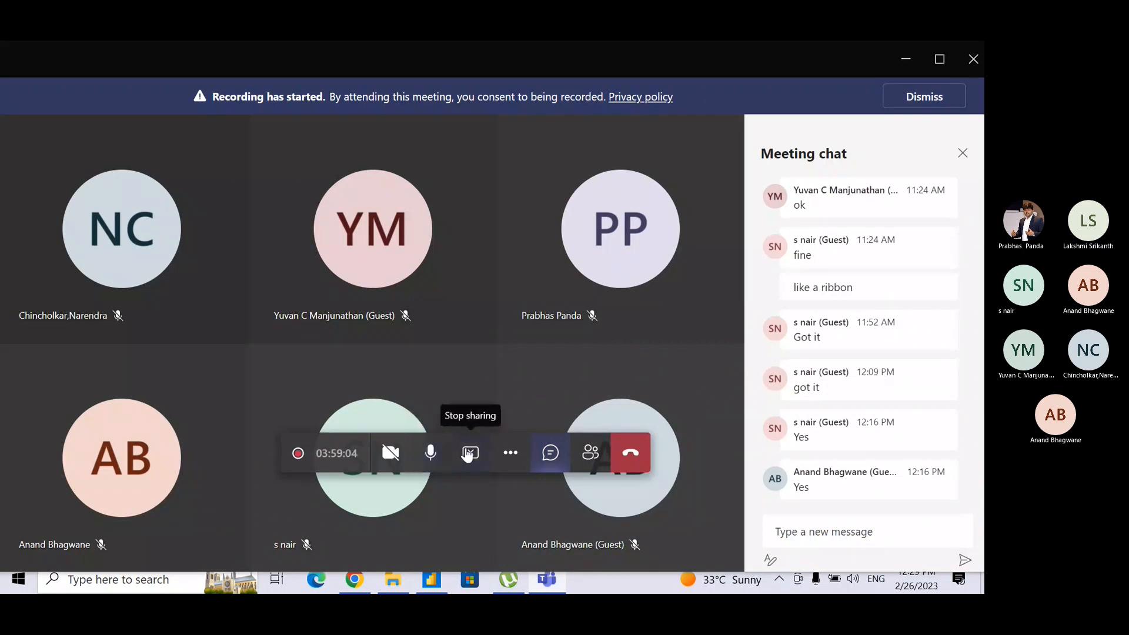